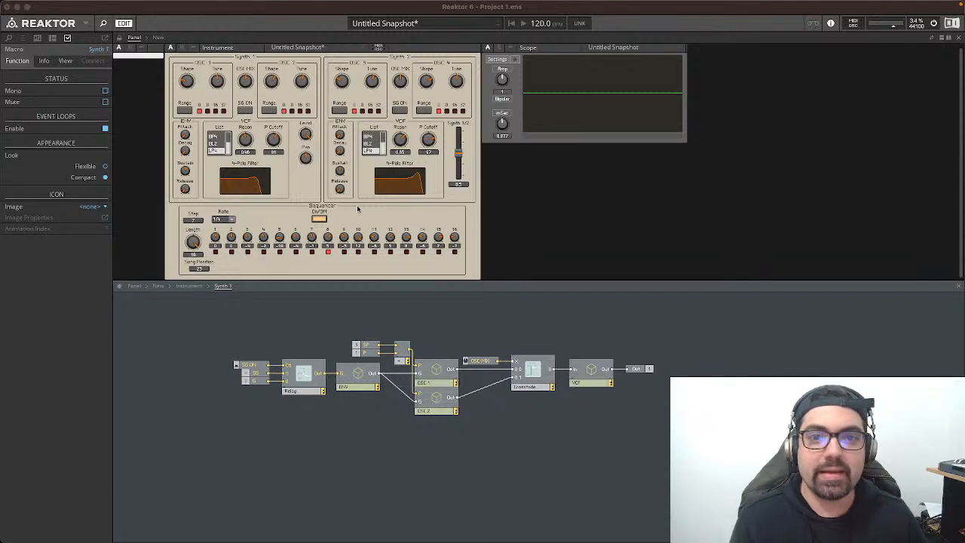
Step: Examine Project 1's structure at the top ensemble level and inside the Instrument, along with the properties of each
left_click(188, 286)
left_click(159, 286)
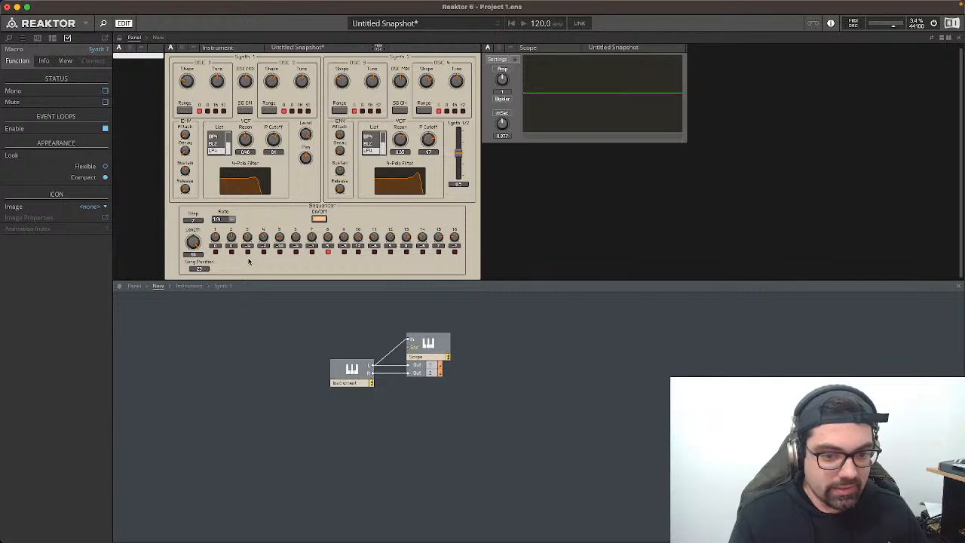
left_click(181, 286)
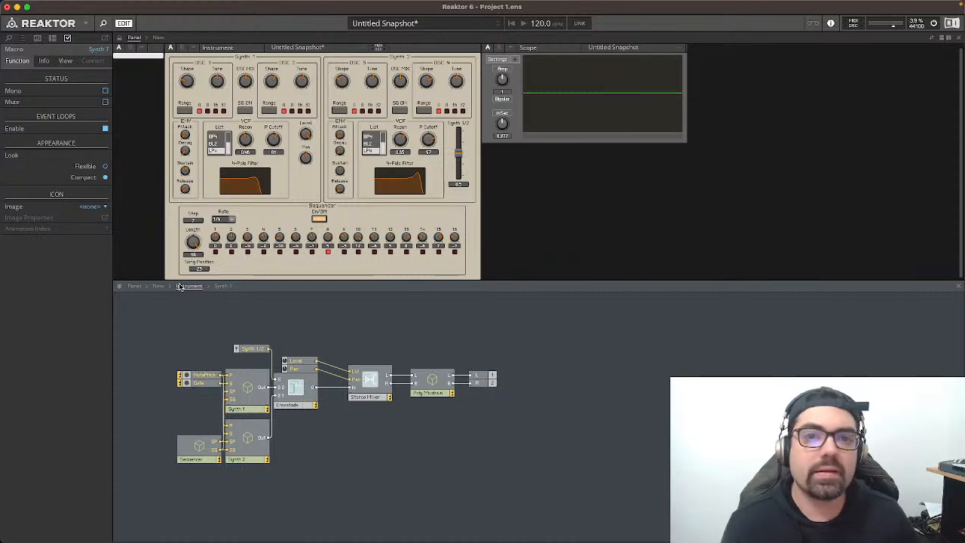
left_click(234, 307)
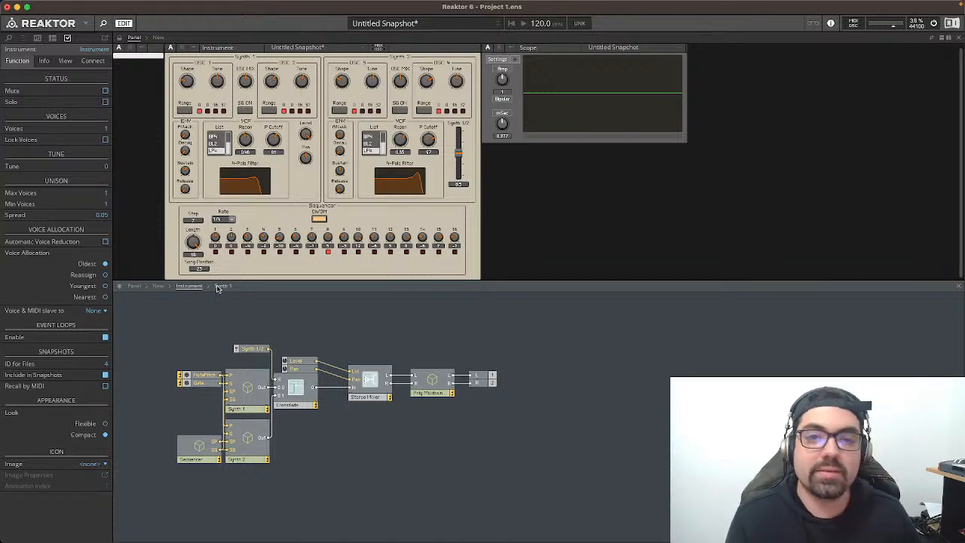
left_click(158, 286)
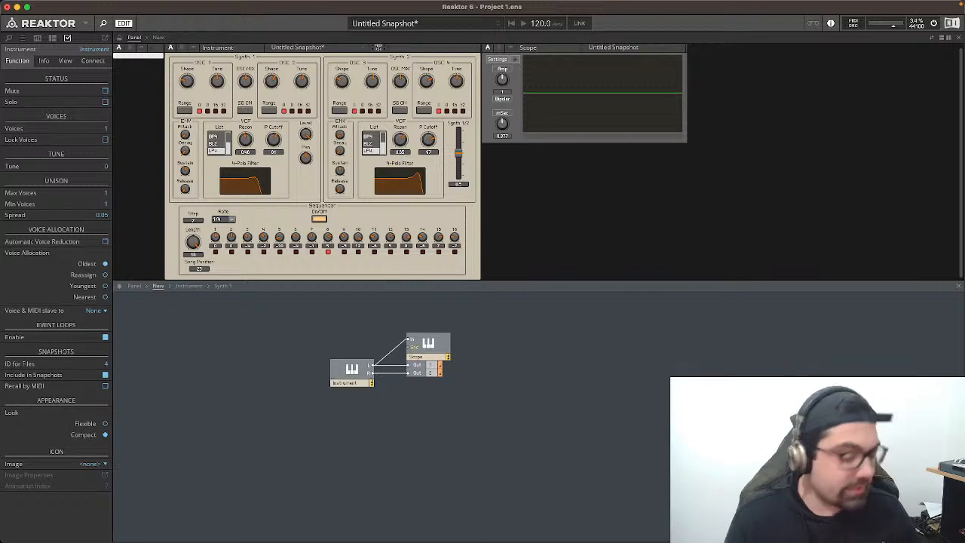
left_click(192, 353)
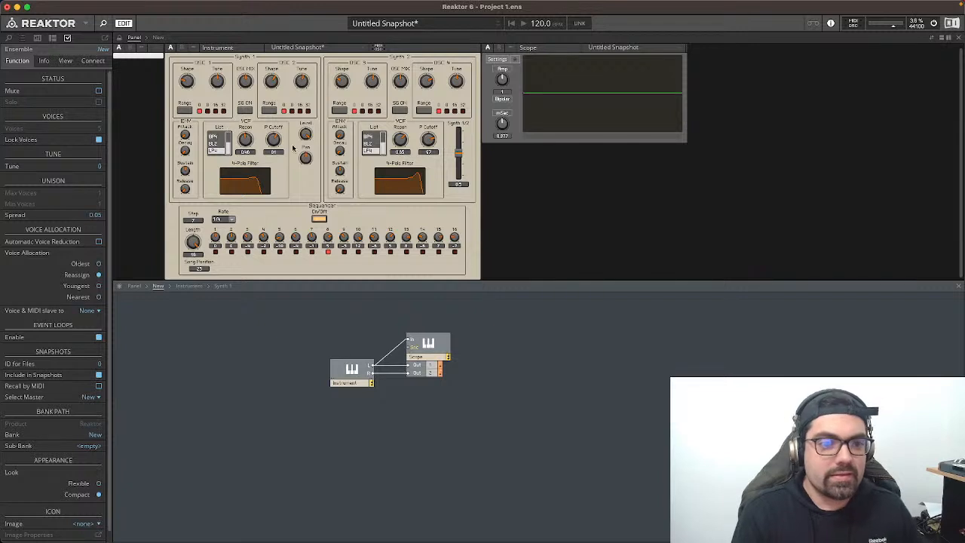
Step: Inspect both synths' OSC Mix knobs and Synth 1's Attack knob, and set the Synth 1/2 fader to 0
left_click(247, 82)
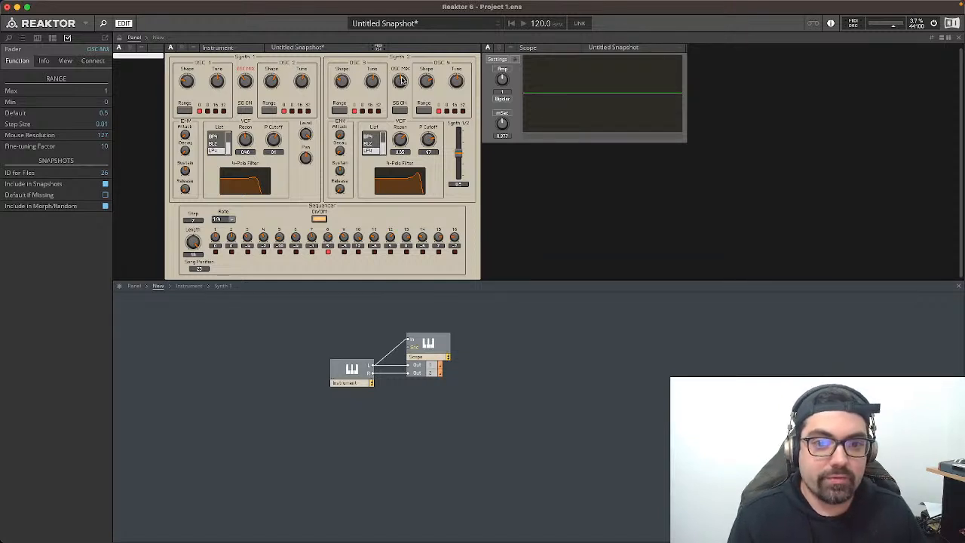
left_click(398, 77)
left_click(457, 154)
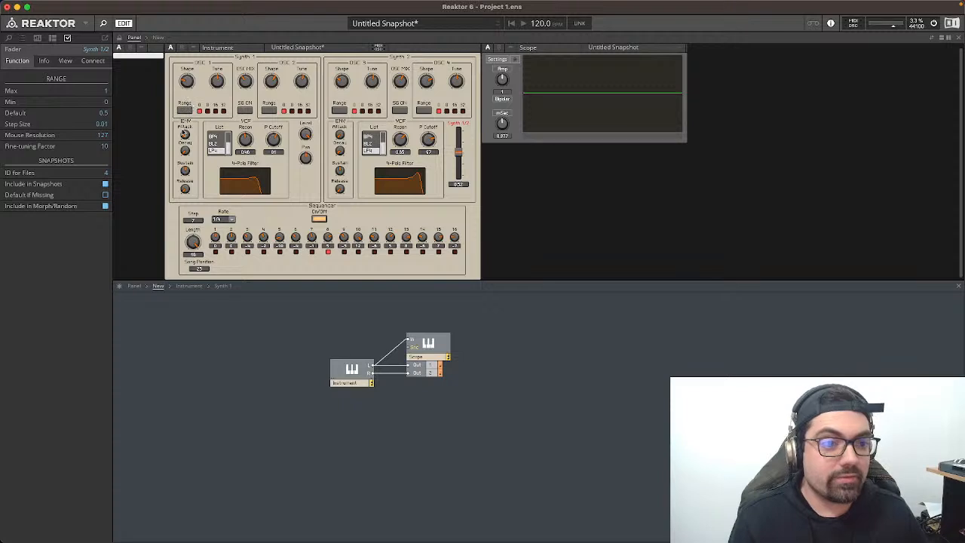
left_click(184, 132)
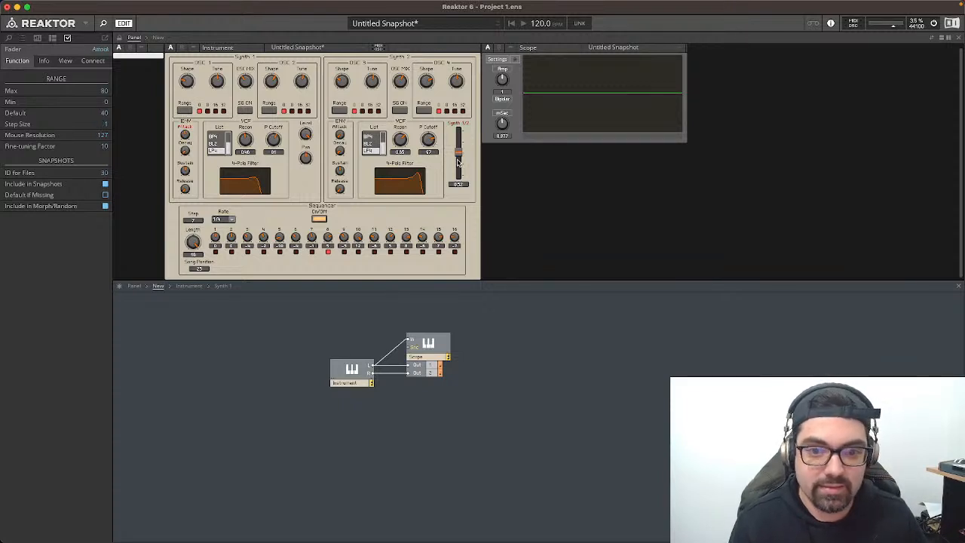
left_click_drag(457, 162, 458, 182)
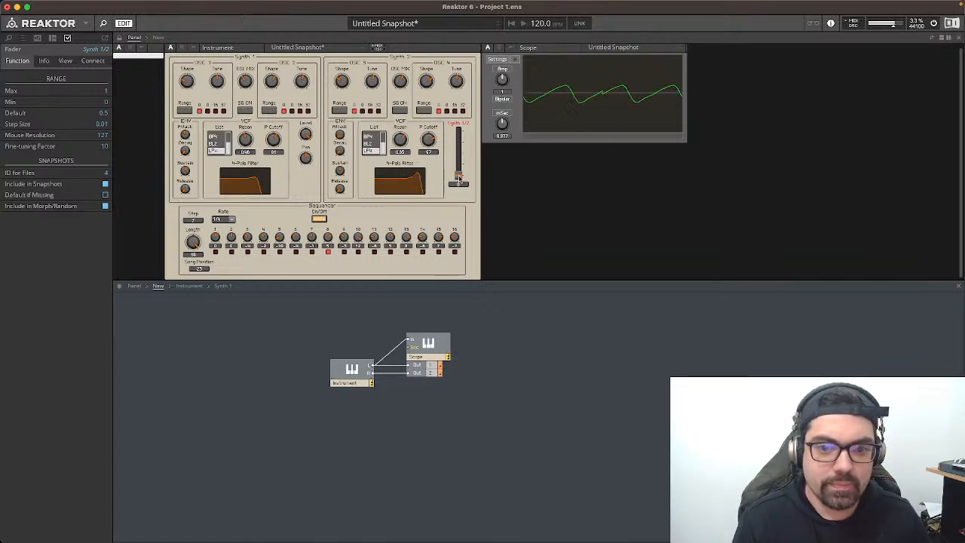
left_click_drag(458, 133, 459, 176)
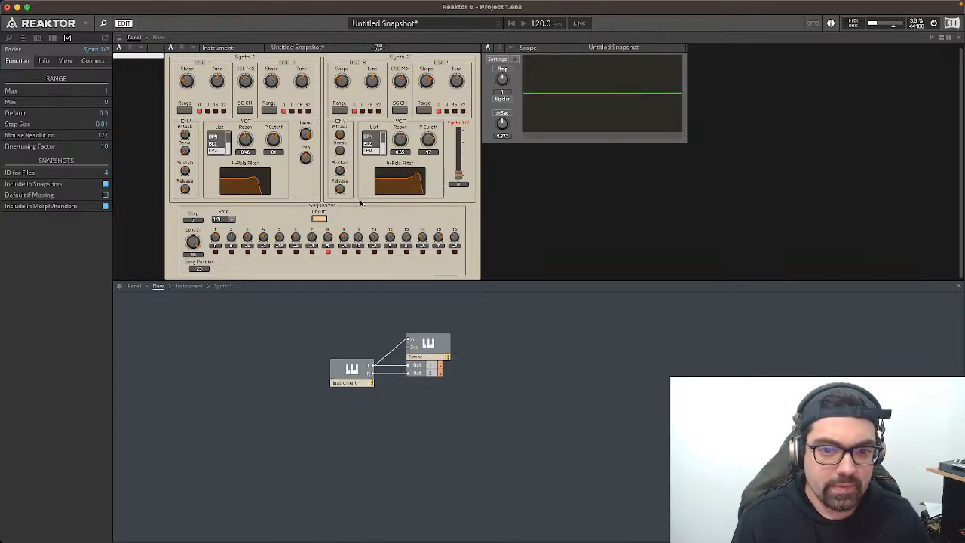
Step: Inspect the Attack, Decay and Release knobs of Synth 1's envelope
left_click(187, 135)
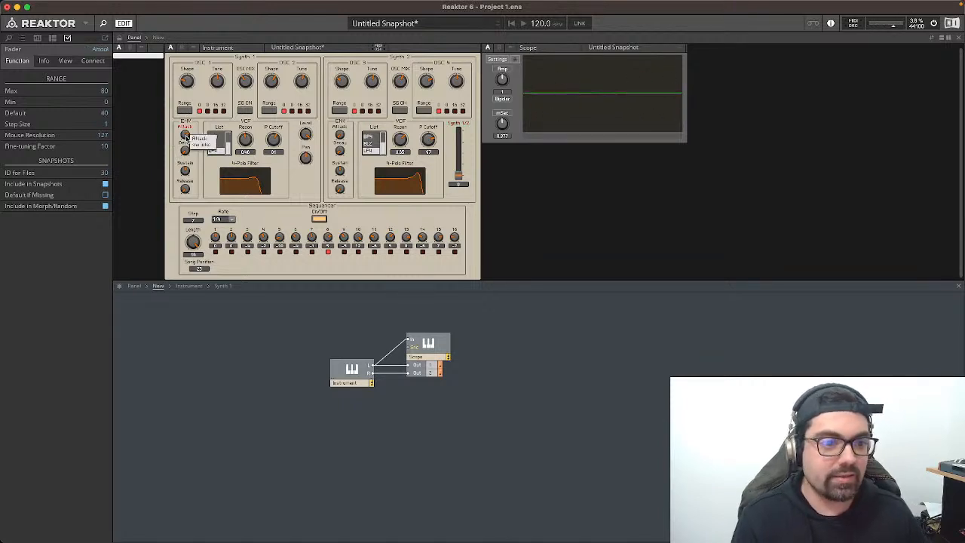
left_click(185, 150)
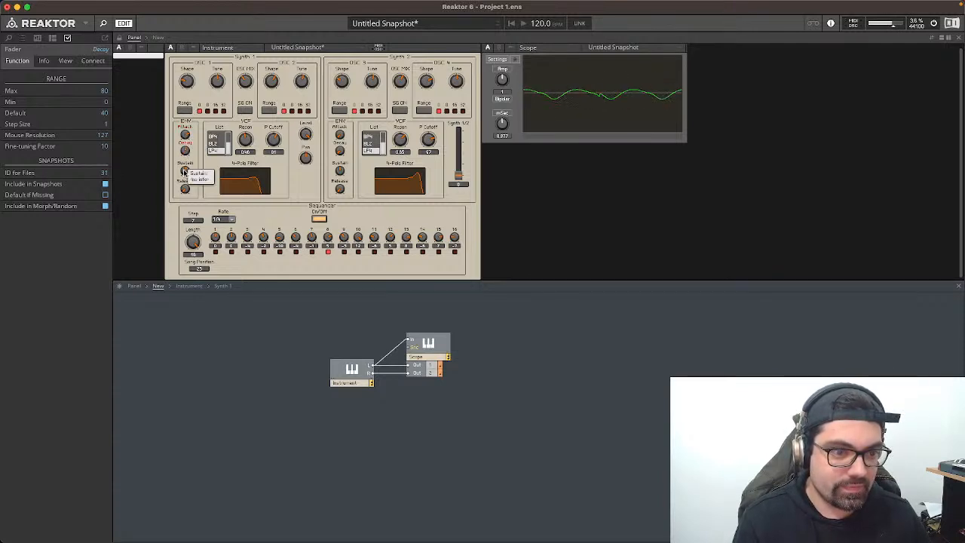
left_click(185, 189)
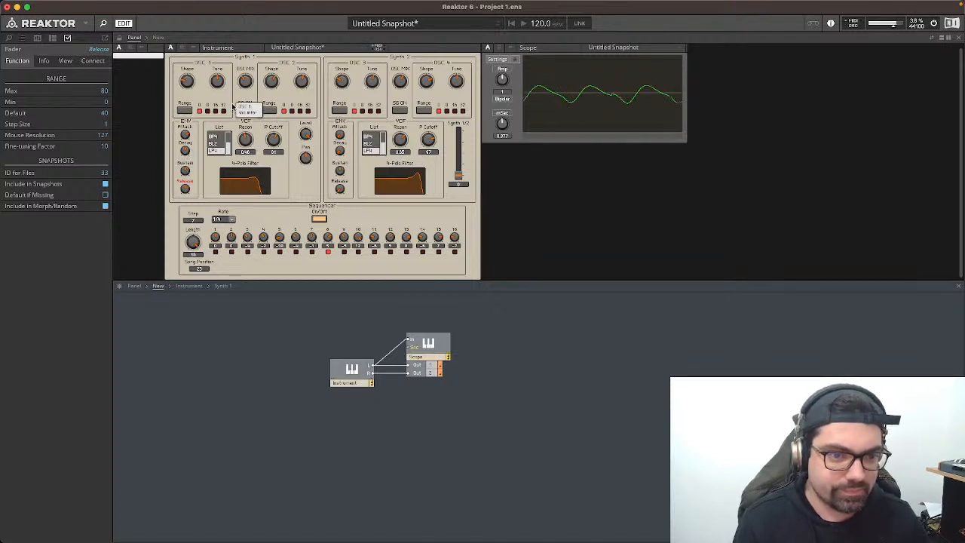
Step: Adjust Synth 1's P Cutoff and switch its filter type to BL2
mouse_move(273, 142)
left_mouse_down()
mouse_move(270, 167)
mouse_move(273, 151)
left_mouse_up()
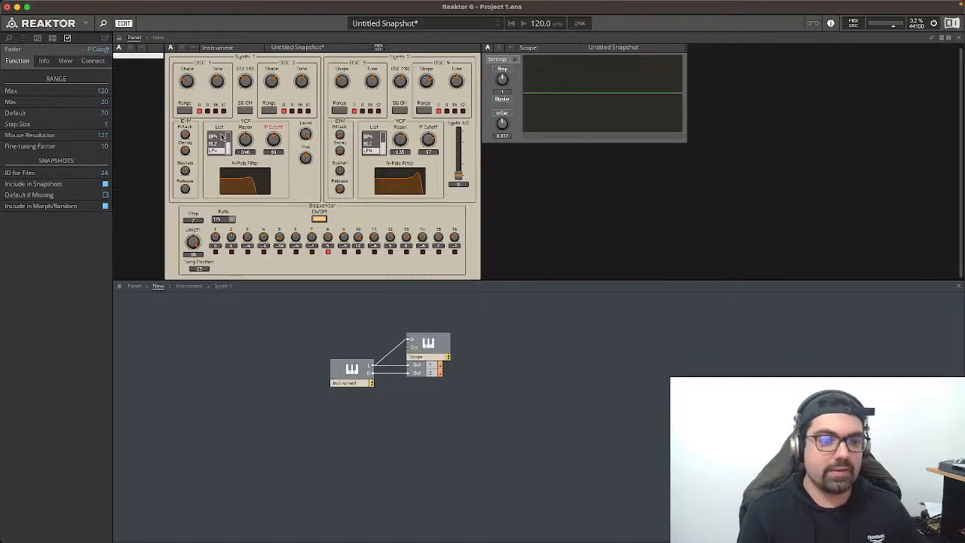
left_click(229, 145)
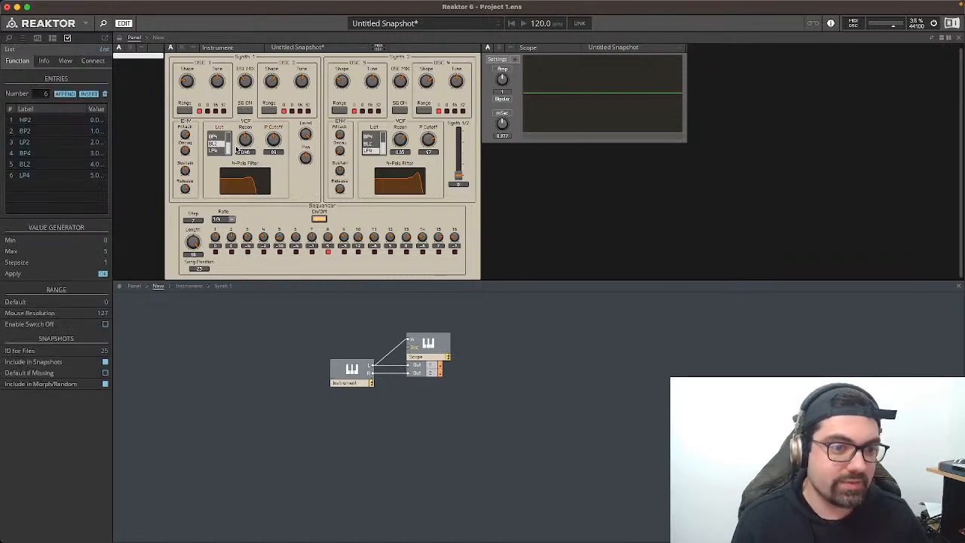
left_click_drag(228, 148, 228, 116)
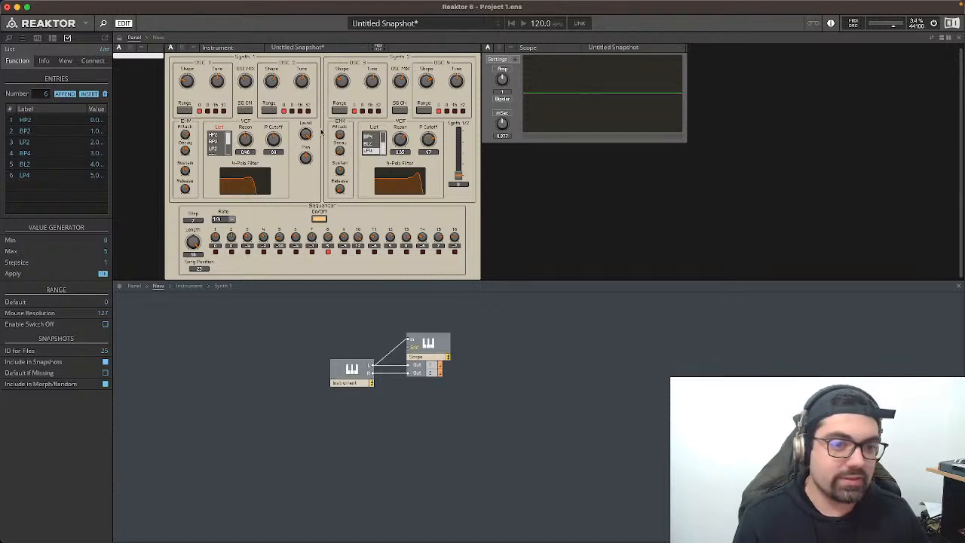
mouse_move(273, 140)
left_mouse_down()
mouse_move(275, 118)
mouse_move(273, 151)
mouse_move(274, 132)
left_mouse_up()
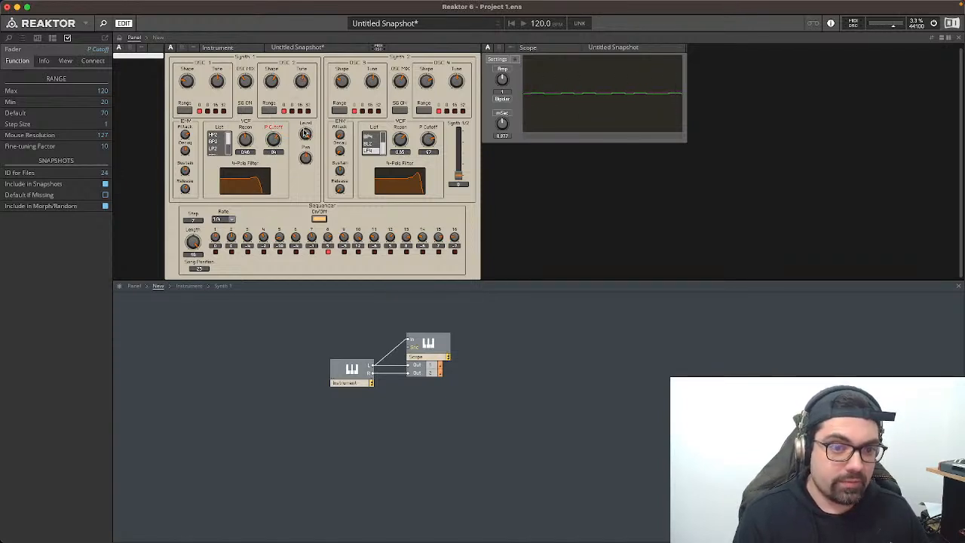
left_click(305, 133)
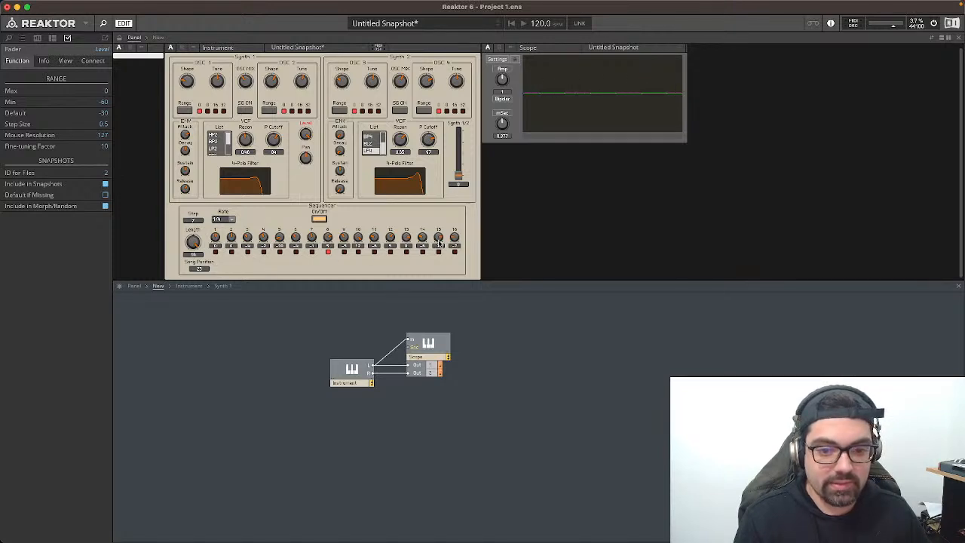
Step: Enable SG ON for Synth 1 and Synth 2 and start playback of the sequencer
left_click(246, 110)
left_click(399, 111)
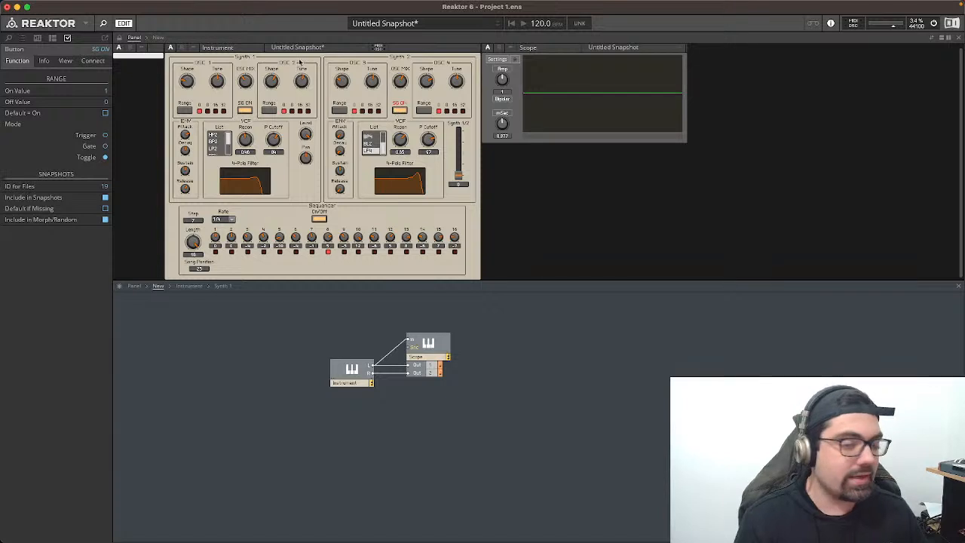
left_click(524, 25)
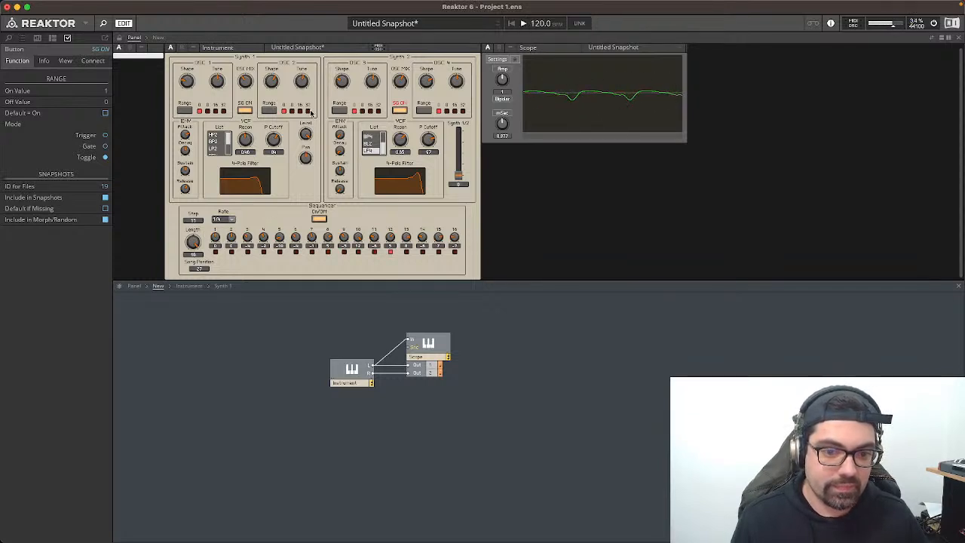
Step: Set the sequencer's Rate to 1/8
left_click(224, 220)
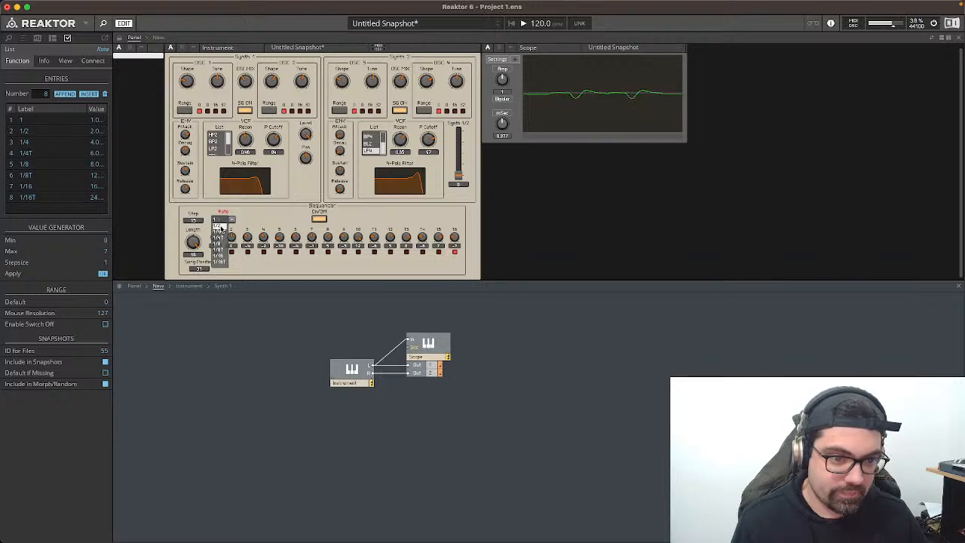
left_click(218, 231)
left_click(231, 220)
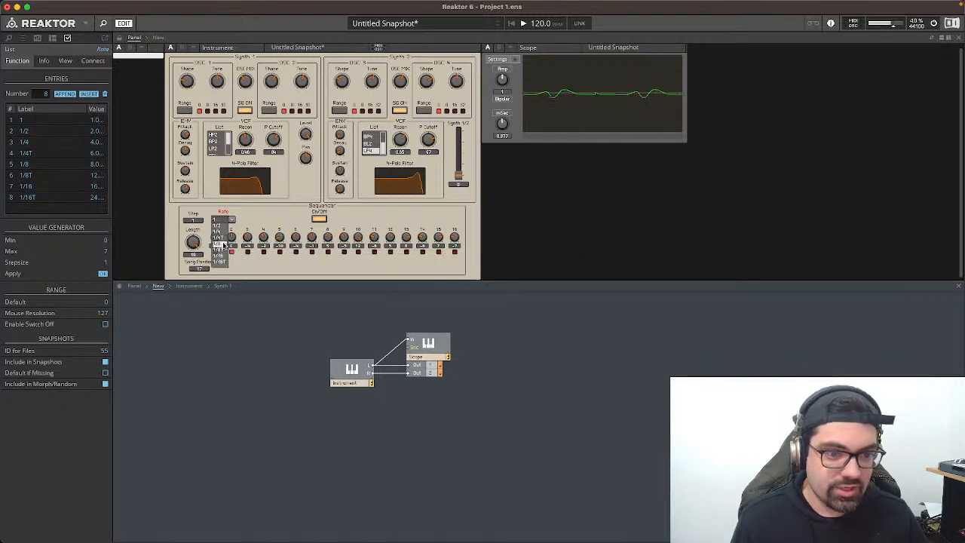
left_click(223, 246)
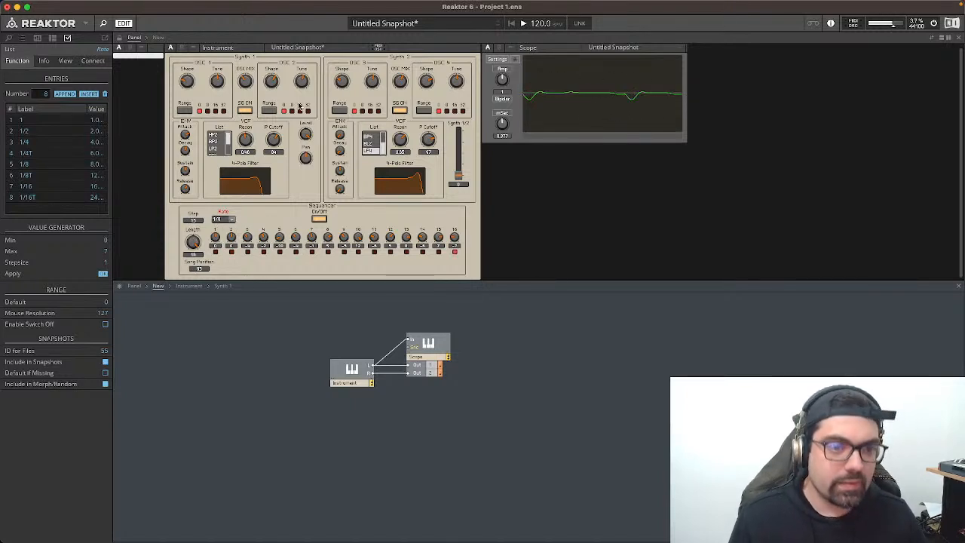
Step: Disable SG ON for both synths and switch the sequencer off
left_click(245, 110)
left_click(396, 112)
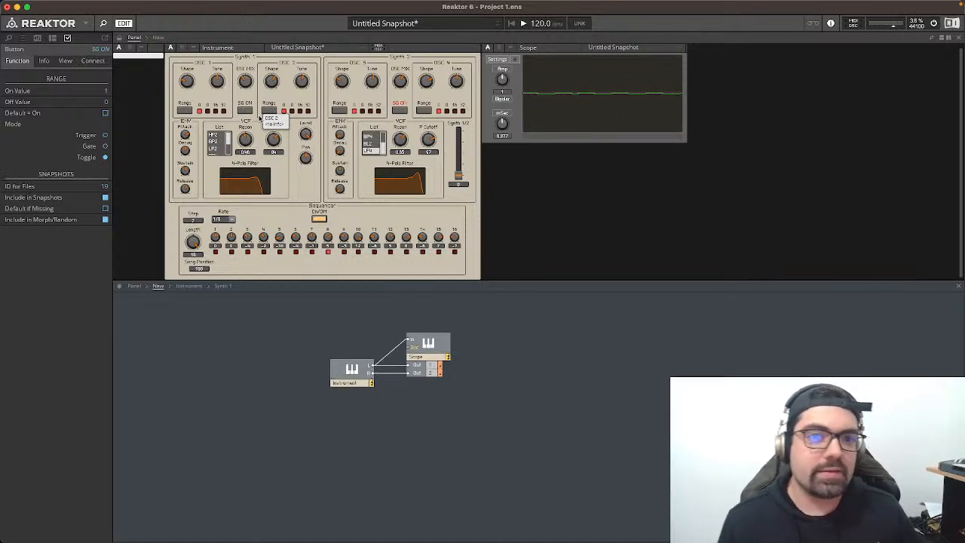
left_click(319, 219)
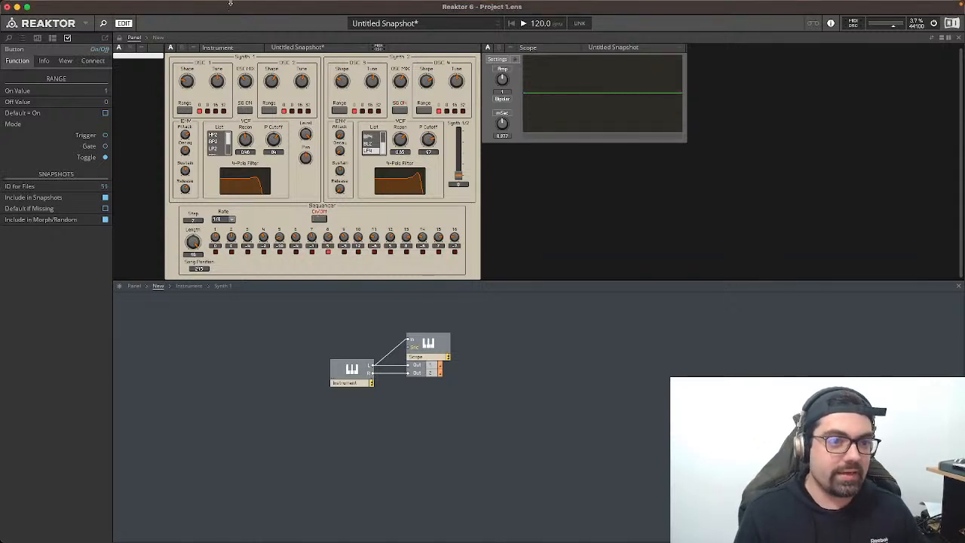
Step: Create a new ensemble without saving the changes to Project 1
mouse_move(266, 5)
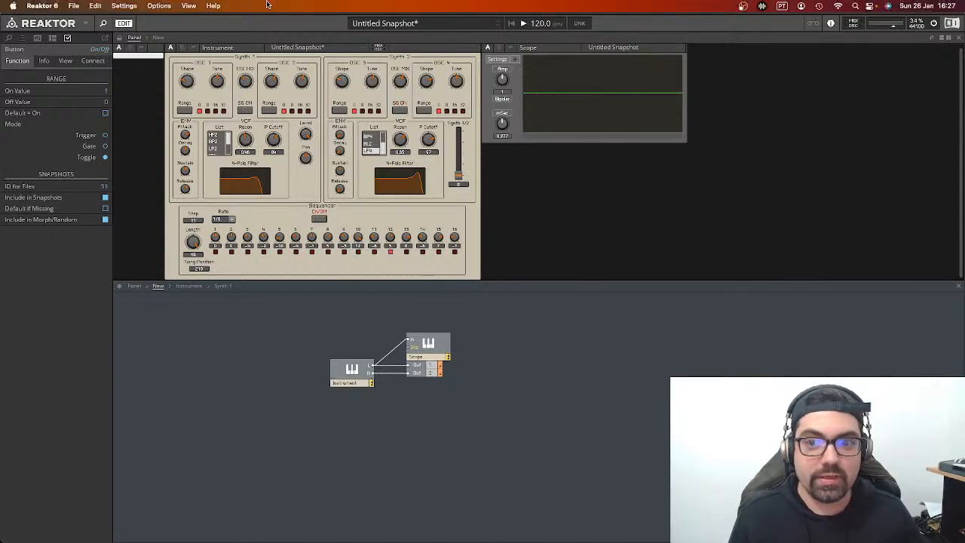
left_click(74, 5)
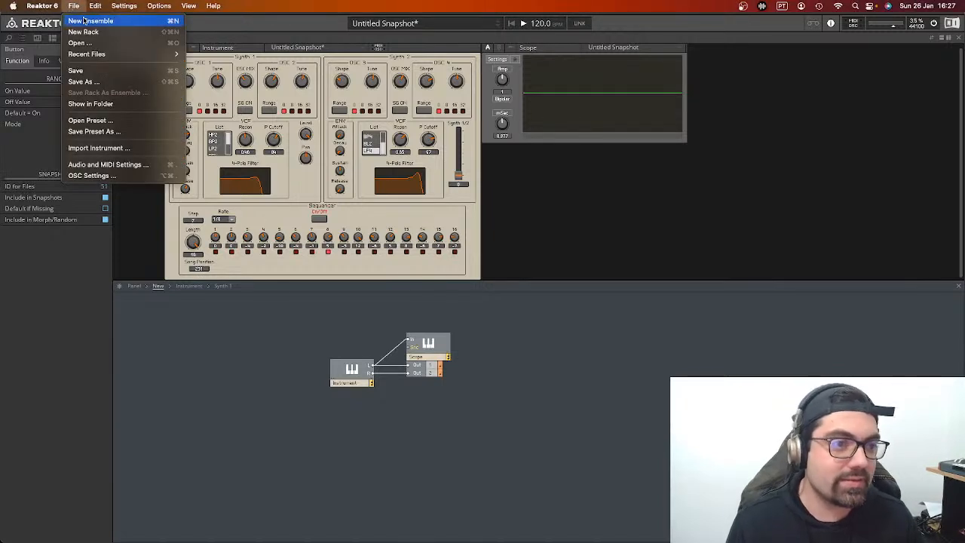
left_click(84, 20)
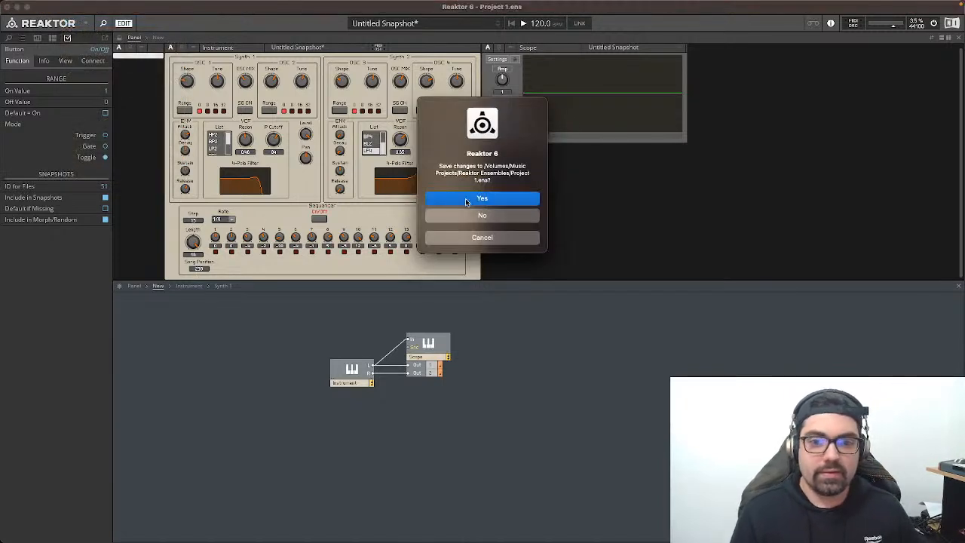
left_click(465, 218)
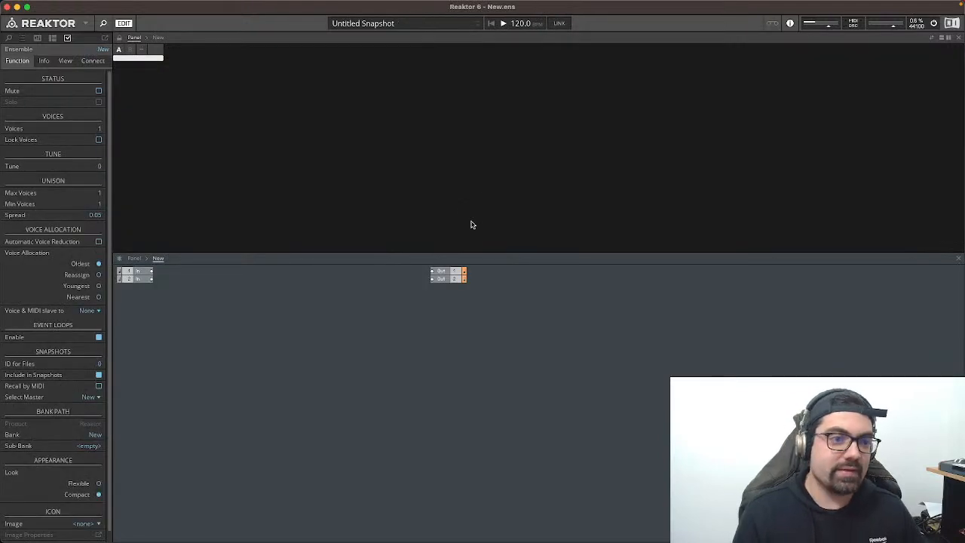
Step: Delete both audio input modules and move the two Out modules toward the middle of the structure
left_click(152, 279)
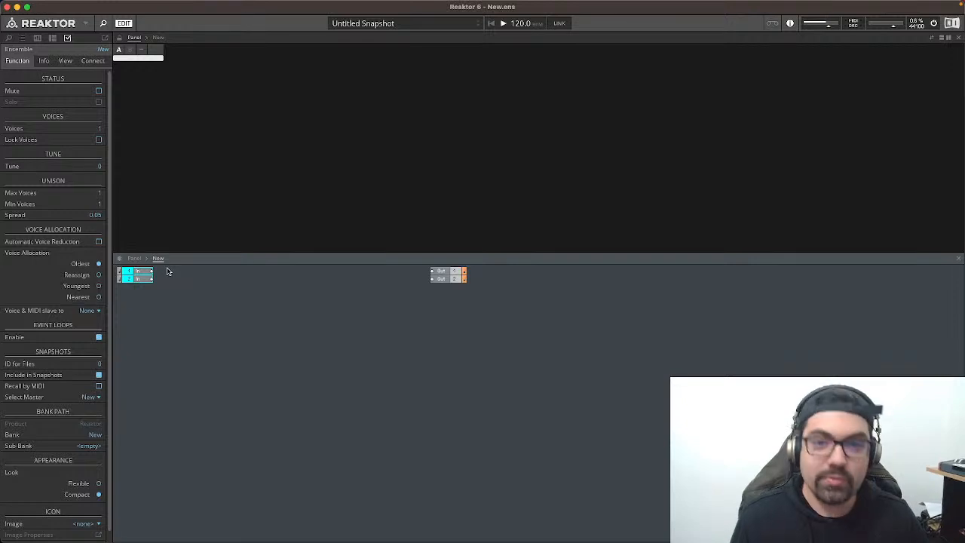
key("Delete")
left_click_drag(357, 294, 537, 264)
left_click_drag(442, 276, 560, 349)
left_click(322, 375)
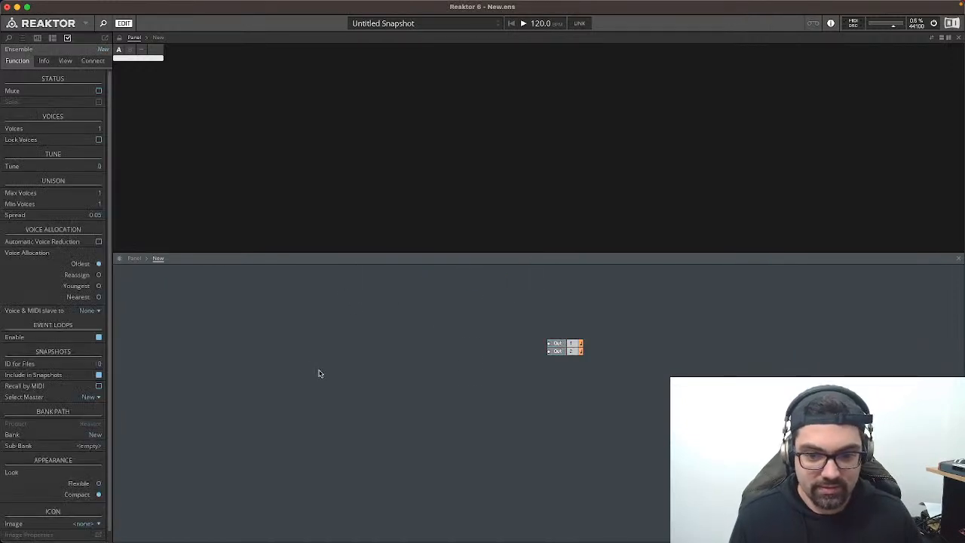
Step: Browse the built-in module categories for the ensemble structure, including Panel, Math and Signal Path
right_click(313, 321)
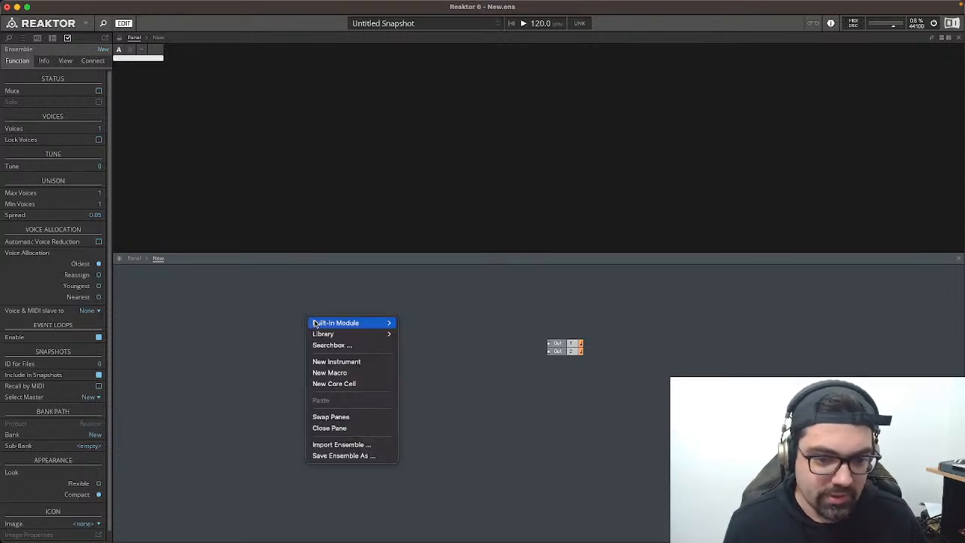
left_click(386, 304)
right_click(235, 325)
mouse_move(264, 329)
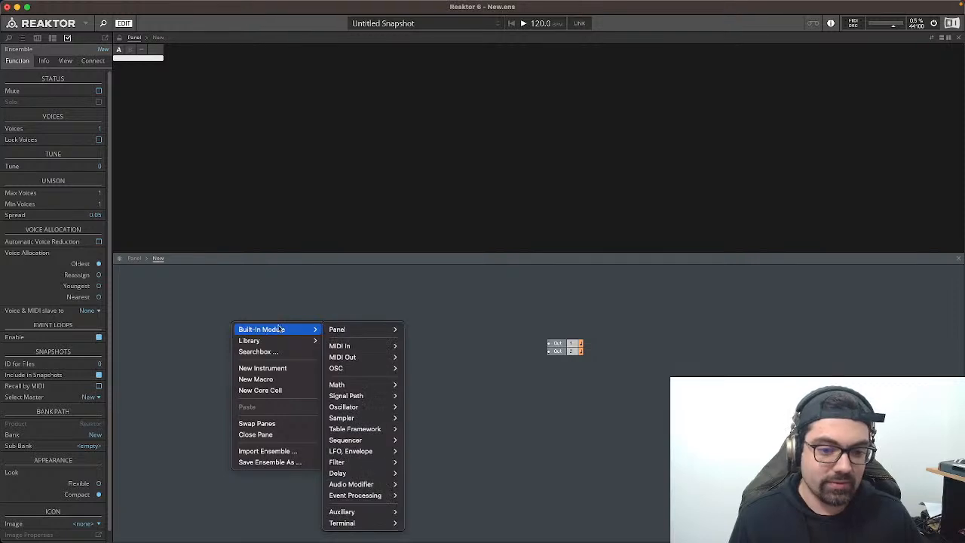
mouse_move(359, 332)
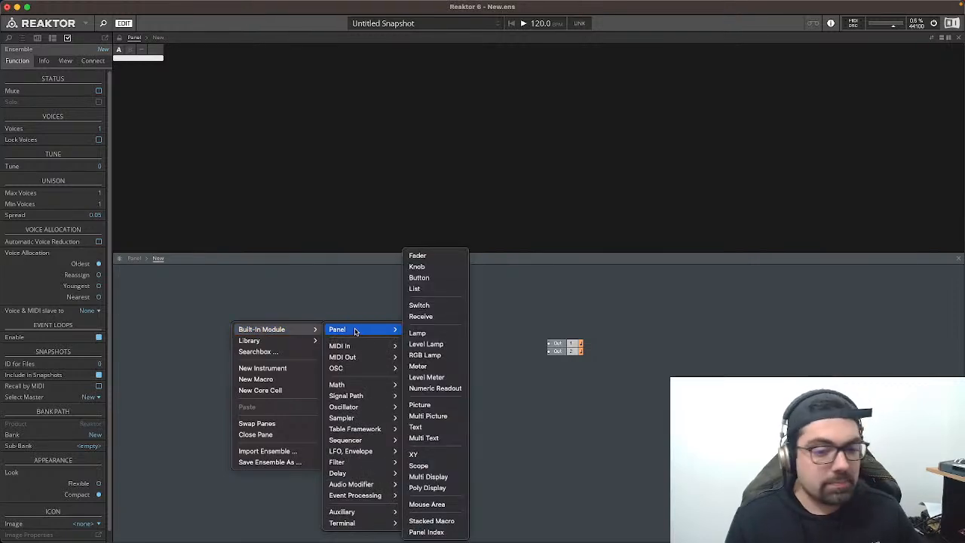
mouse_move(349, 411)
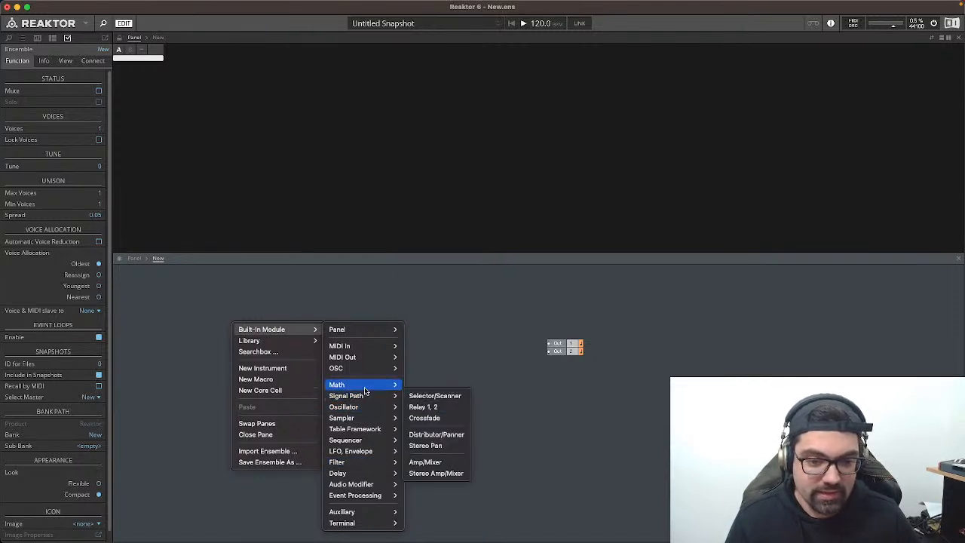
mouse_move(365, 390)
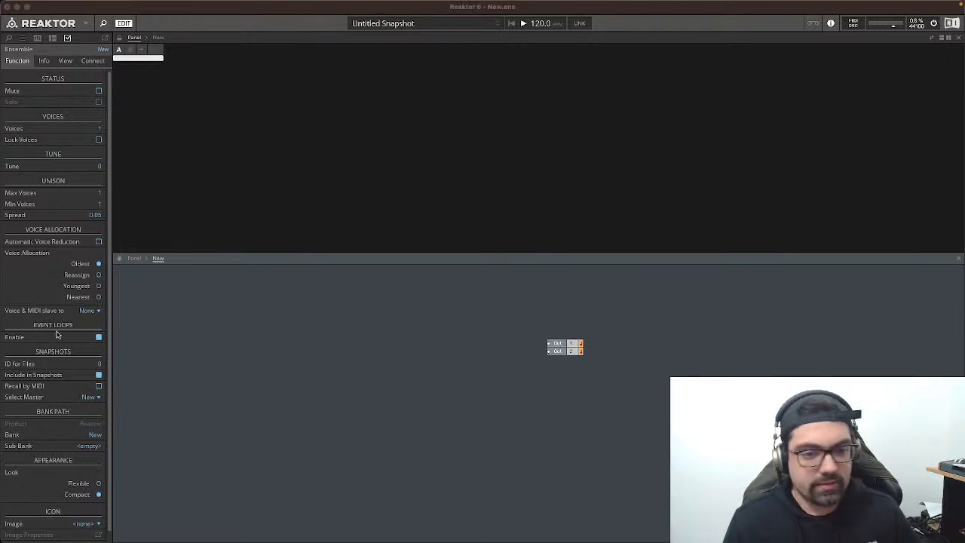
left_click(331, 433)
right_click(311, 405)
mouse_move(312, 408)
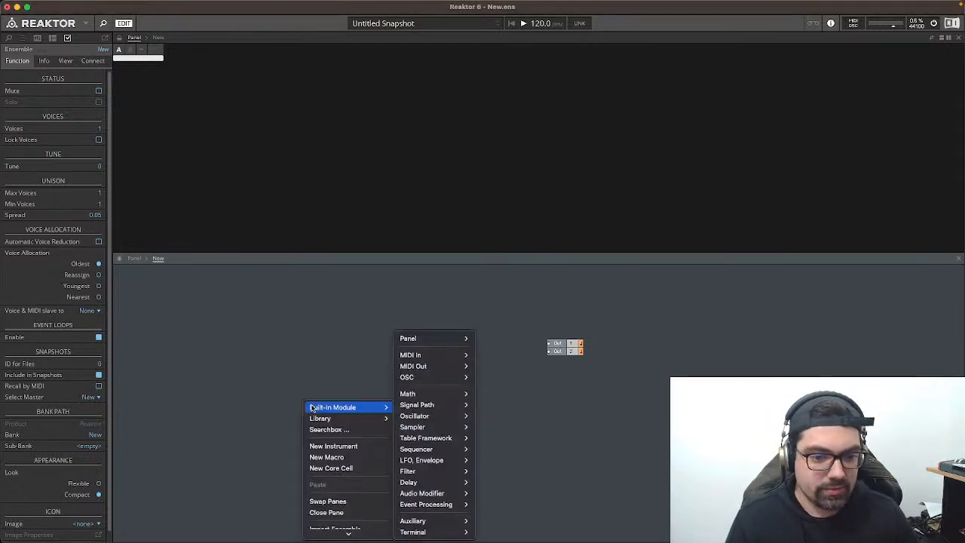
left_click(274, 367)
Step: Move the two Out modules together toward the right side of the structure to free up space
left_click(561, 347)
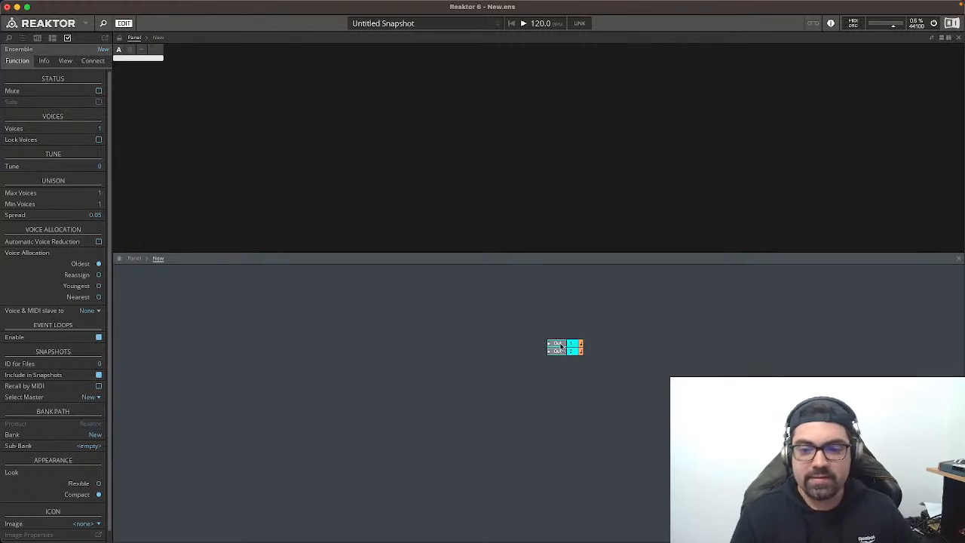
left_click_drag(565, 347, 778, 350)
right_click(467, 385)
mouse_move(470, 390)
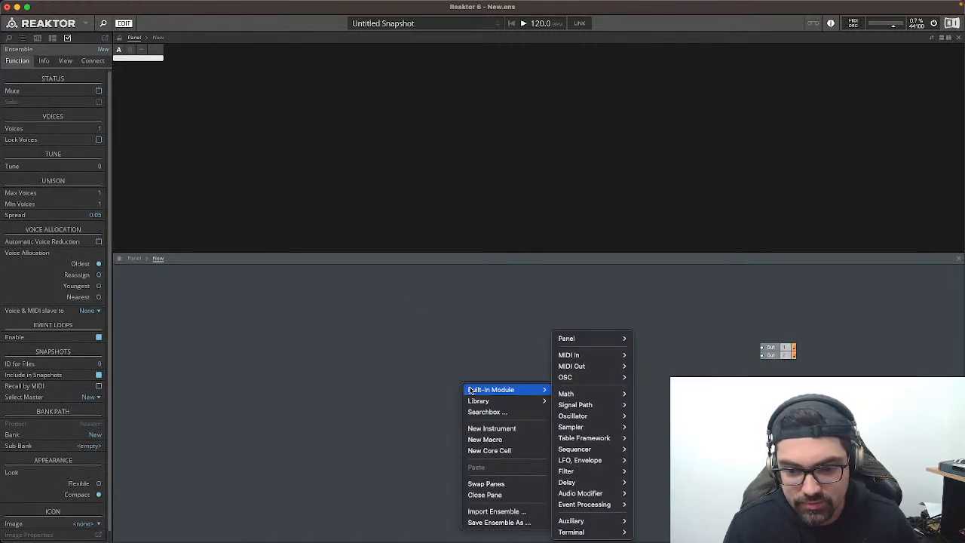
left_click(421, 377)
Step: Add a Macro to the middle of the structure and rename it OSC
double_click(420, 377)
type("macro")
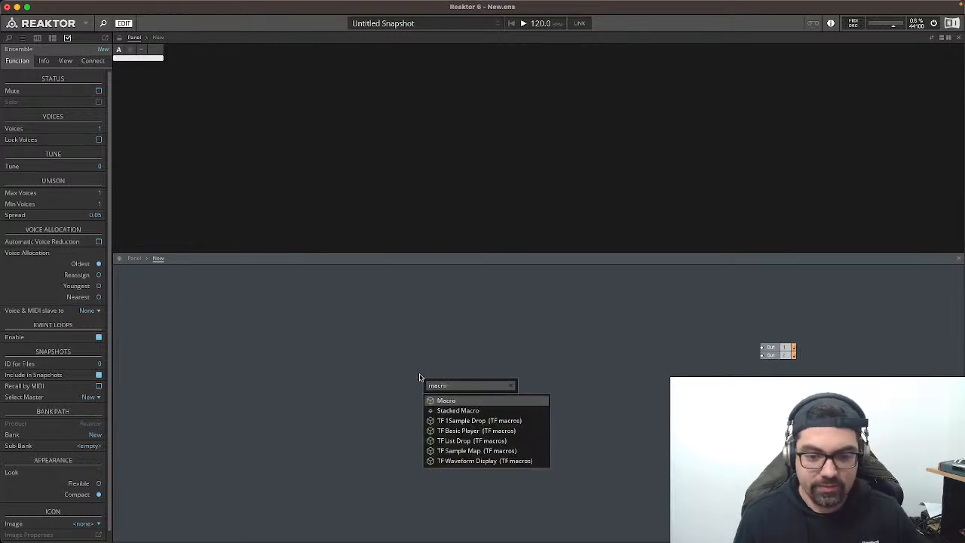
key("Return")
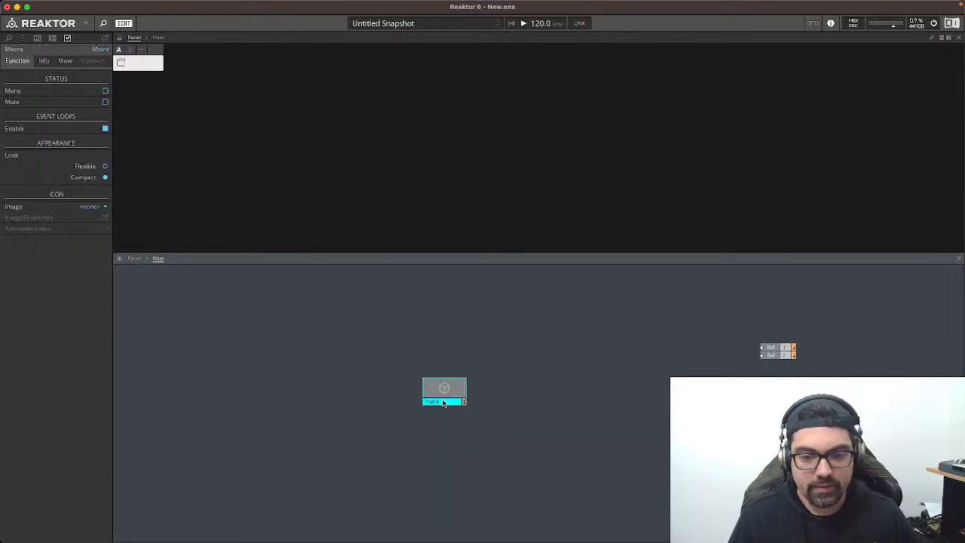
double_click(443, 401)
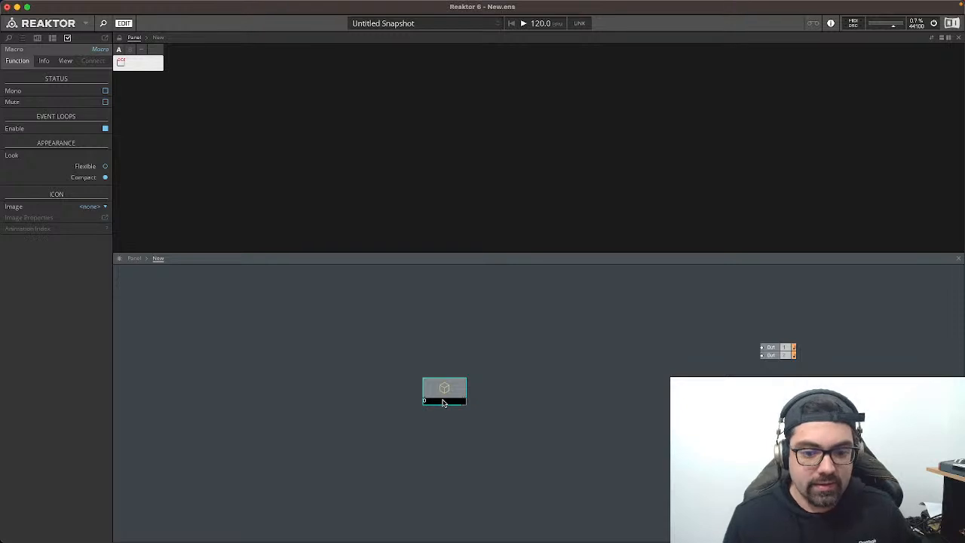
type("osc")
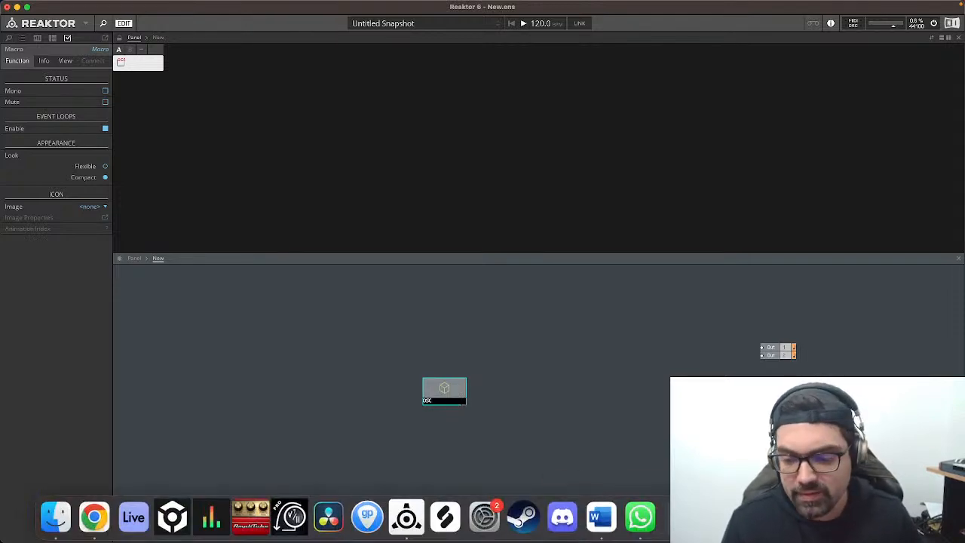
Step: Switch to Word to review the synth and sequencer tasks in the TO DO LIST document, and return to Reaktor
left_click(599, 518)
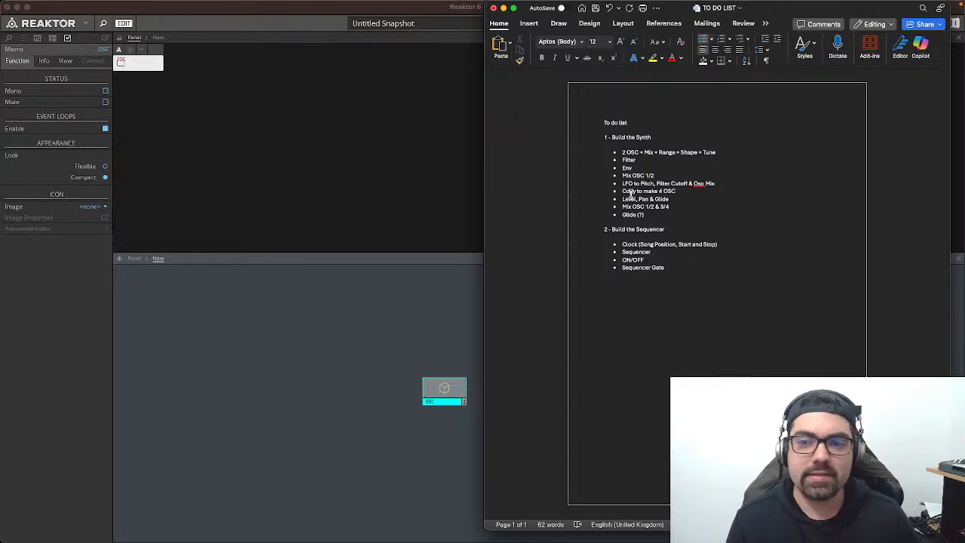
left_click(420, 349)
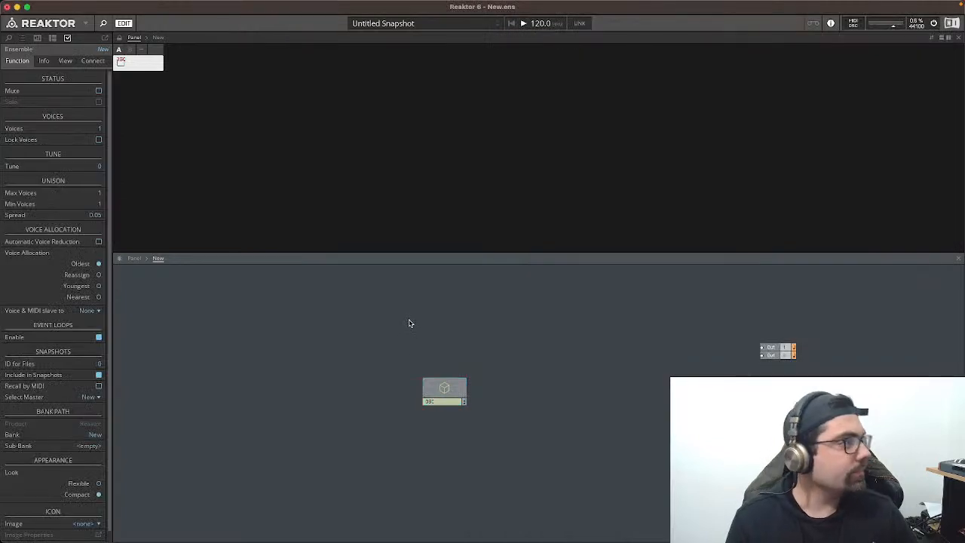
Step: Look inside the OSC macro's structure and return to the ensemble level
left_click(446, 389)
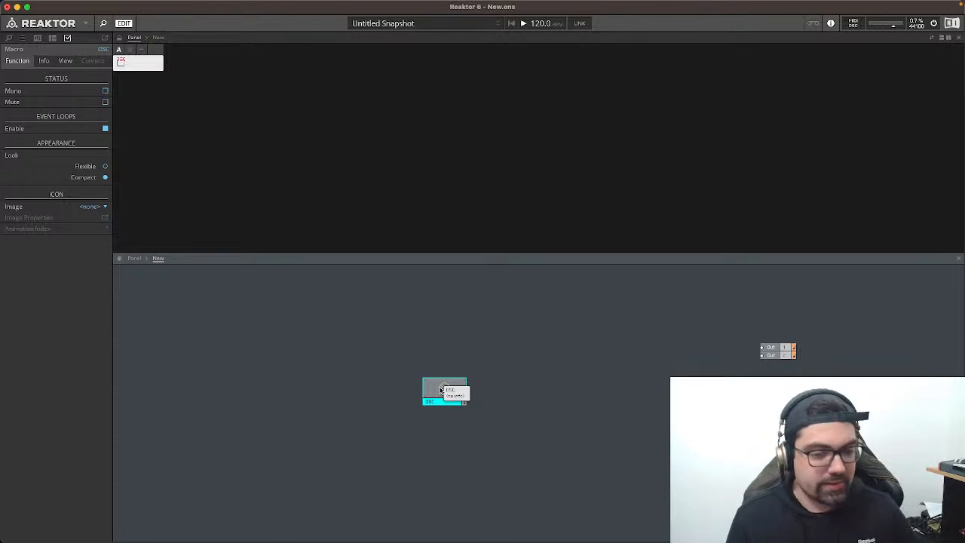
double_click(442, 390)
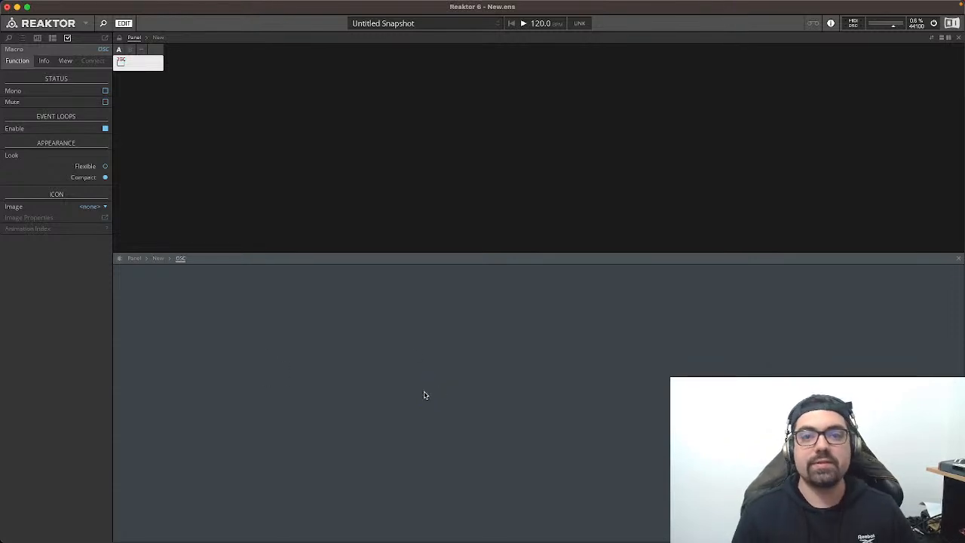
left_click(158, 258)
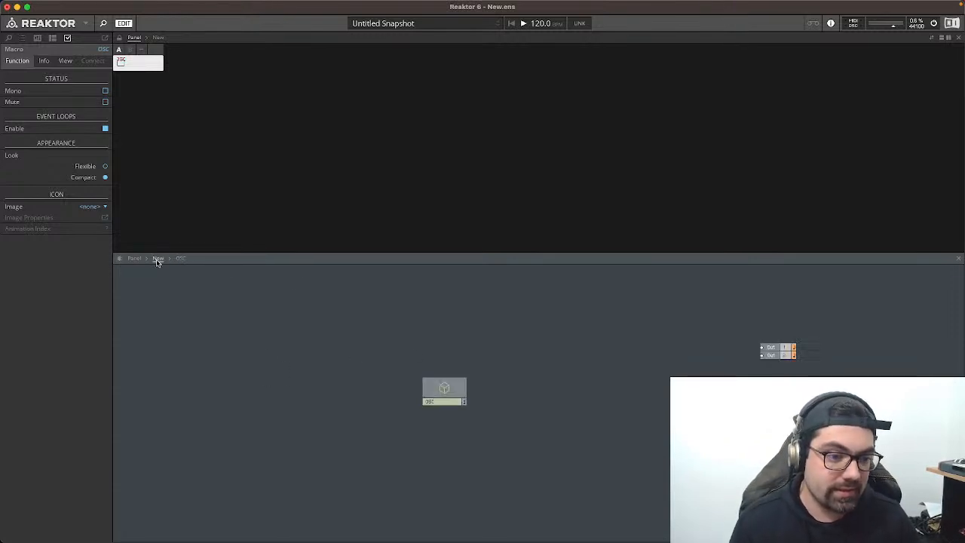
Step: Find modules matching "pit" and add a Note Pitch MIDI In module to the left of the OSC macro
double_click(285, 343)
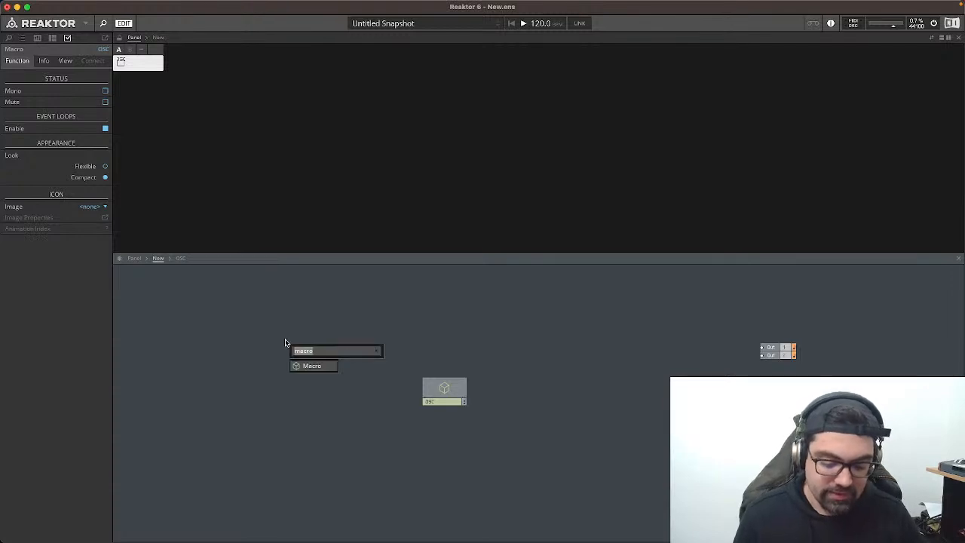
type("pit")
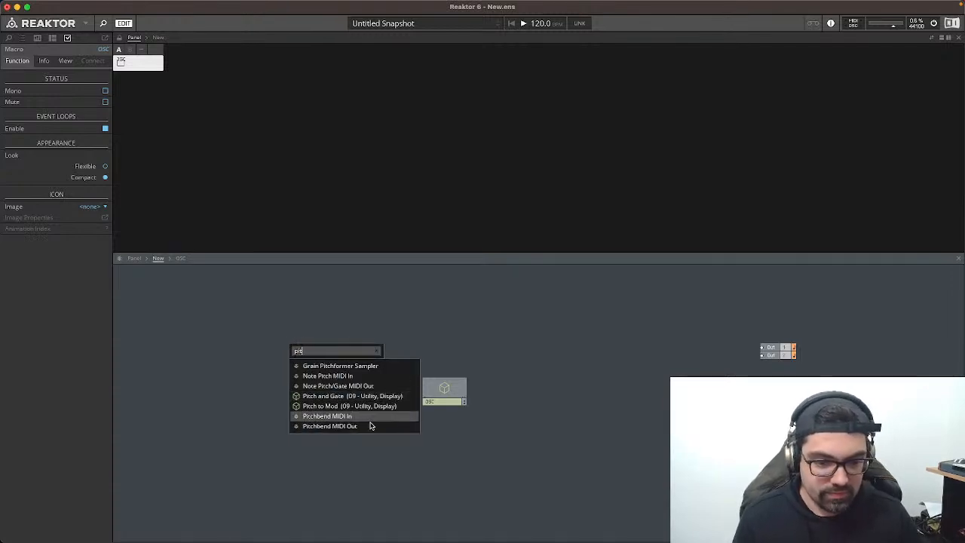
left_click(338, 376)
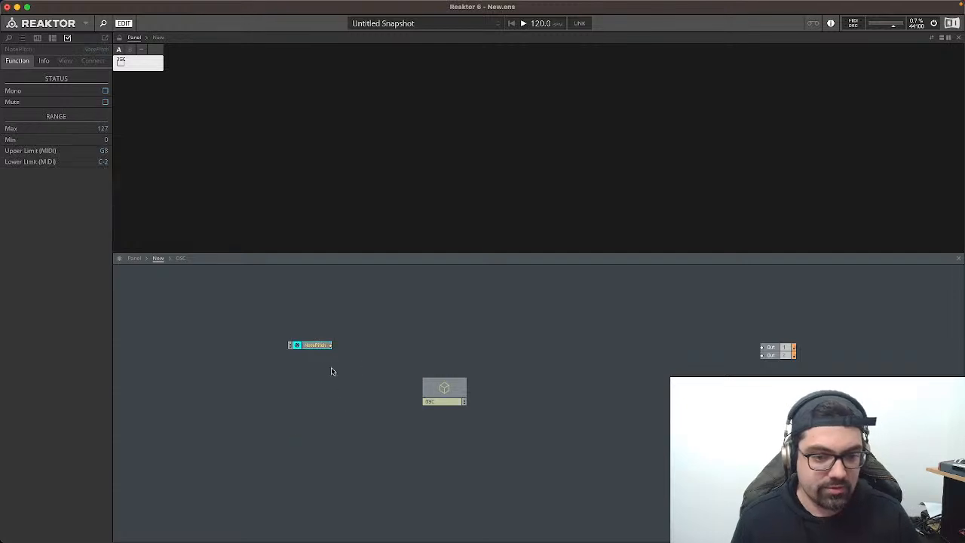
Step: Add a Gate MIDI In module and align it directly beneath the NotePitch module
double_click(301, 375)
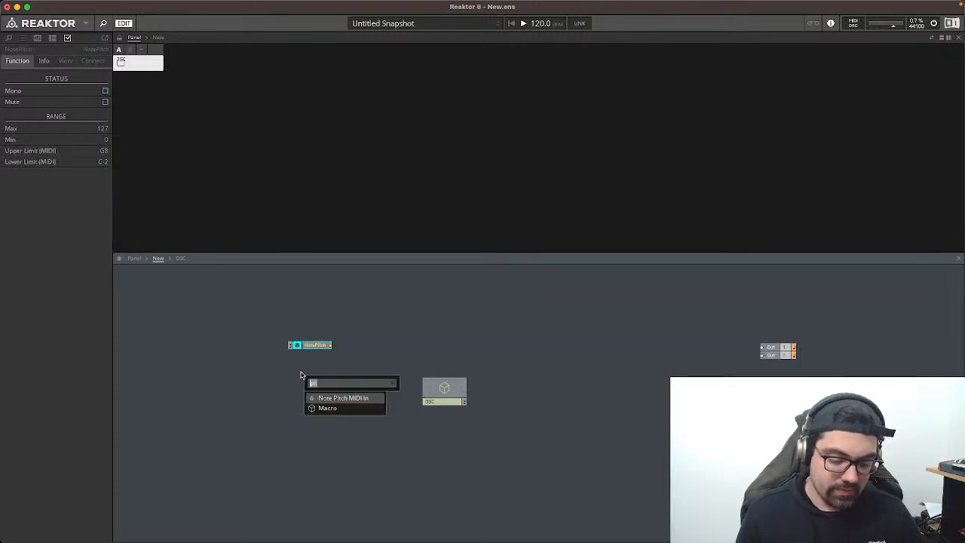
type("gate")
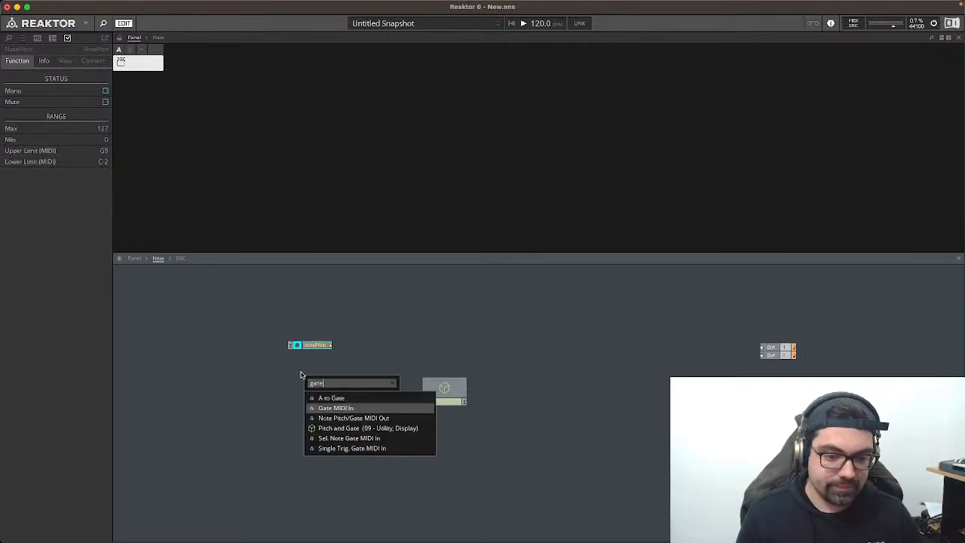
left_click(331, 408)
left_click(321, 402)
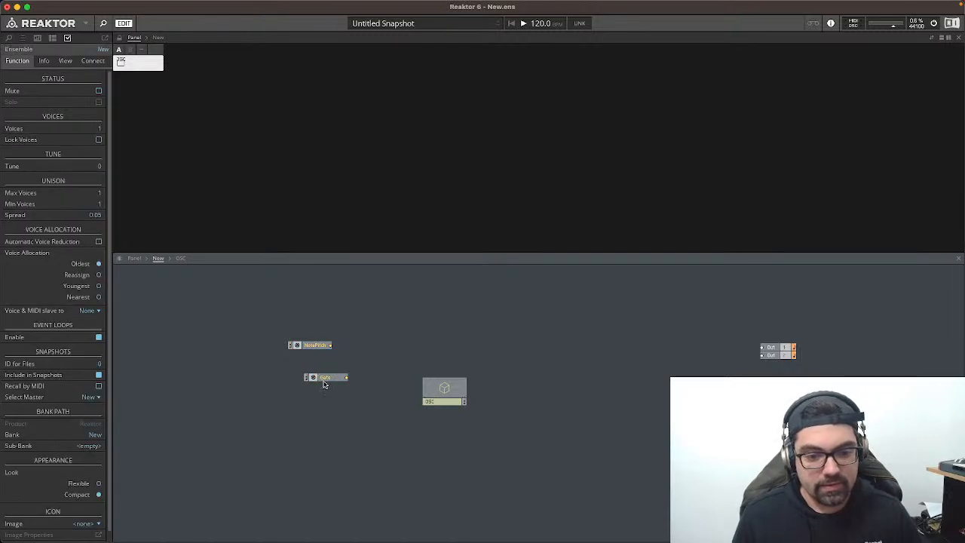
left_click_drag(324, 381, 308, 357)
left_click(463, 312)
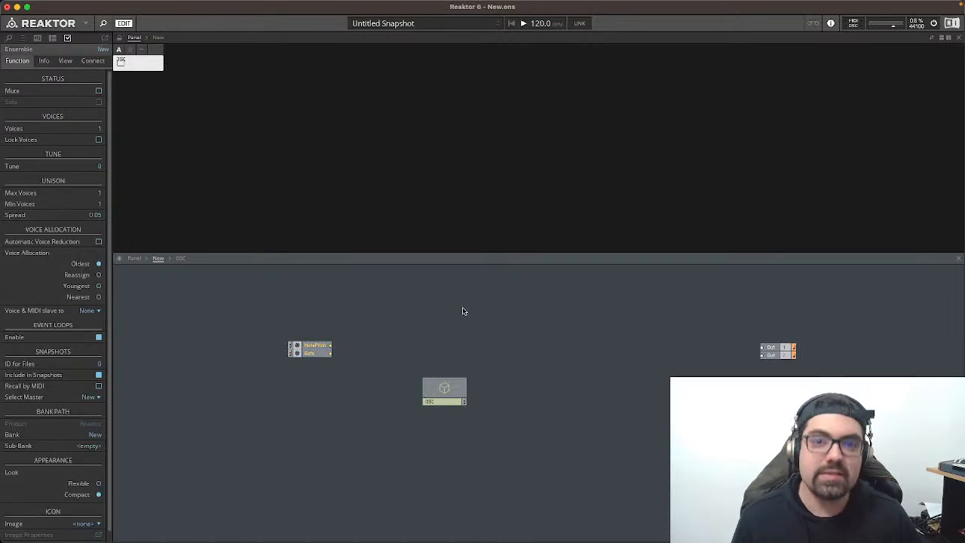
double_click(464, 311)
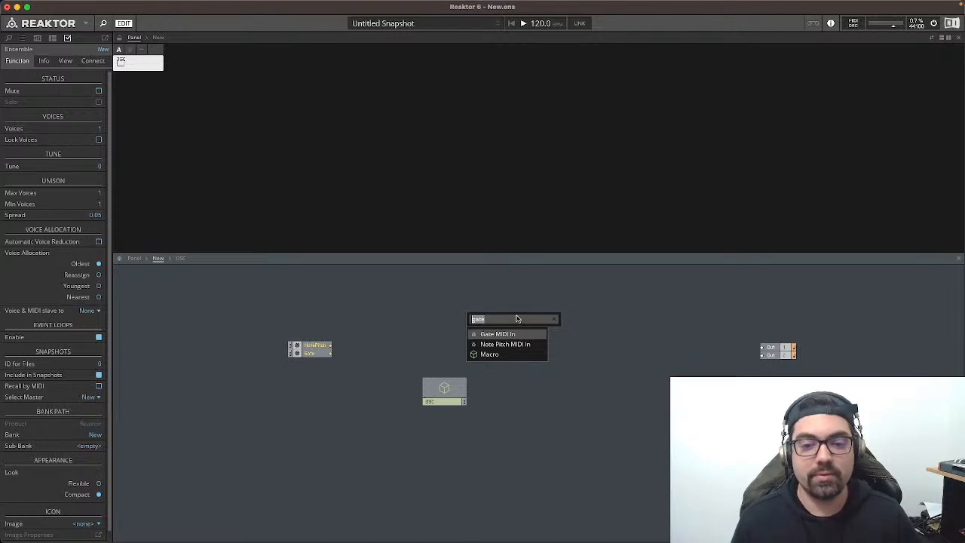
key("BackSpace")
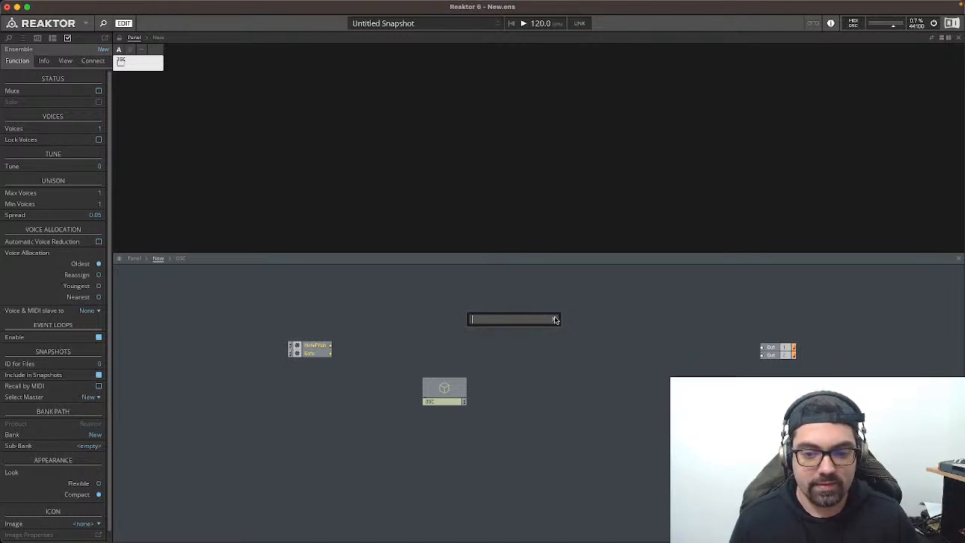
left_click(554, 319)
double_click(490, 343)
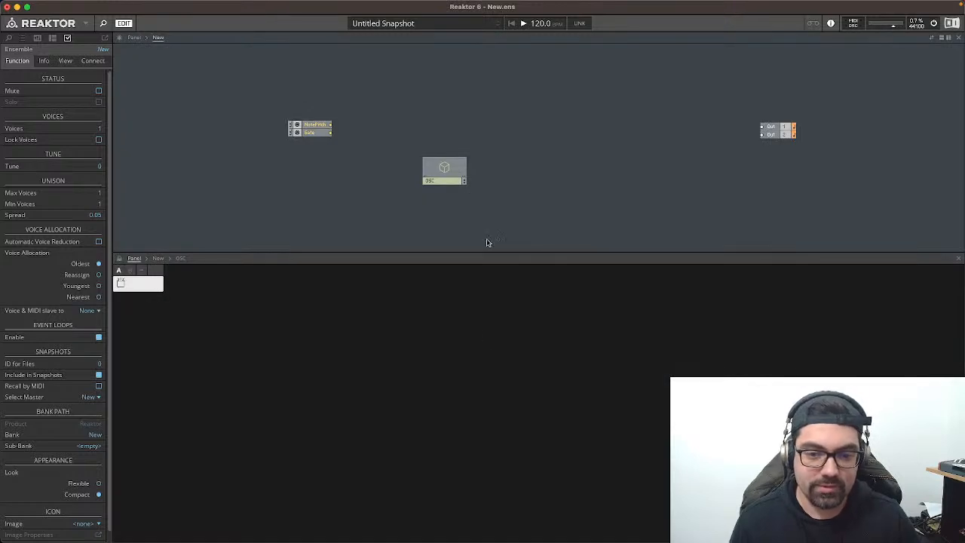
left_click(135, 37)
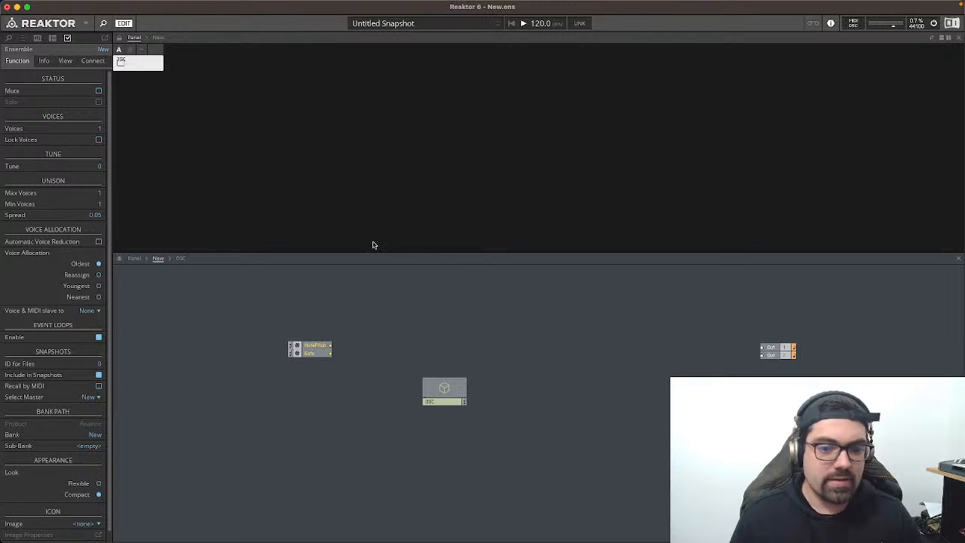
Step: Wire the NotePitch and Gate outputs into two new inputs on the OSC macro, and place the macro right beside them
mouse_move(330, 348)
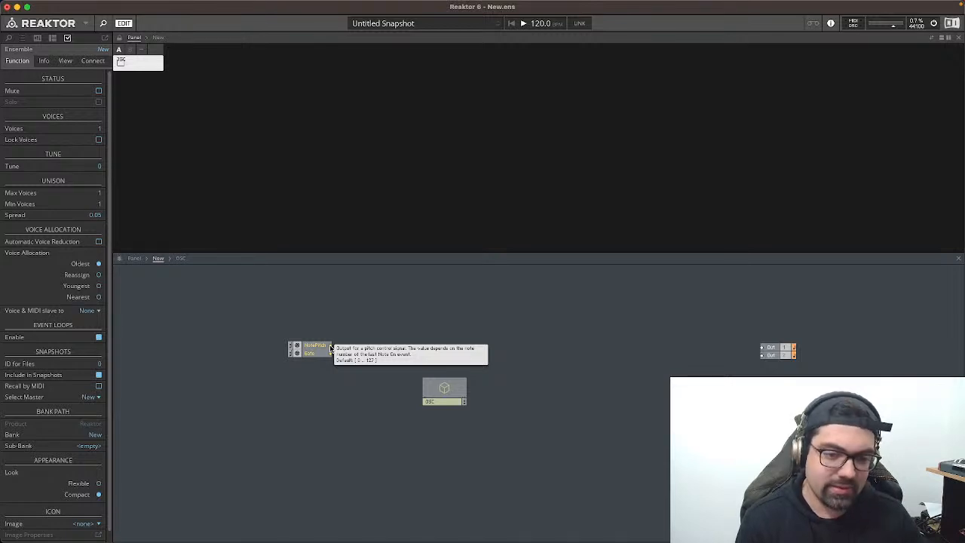
mouse_move(330, 348)
left_mouse_down()
mouse_move(396, 383)
mouse_move(457, 386)
left_mouse_up()
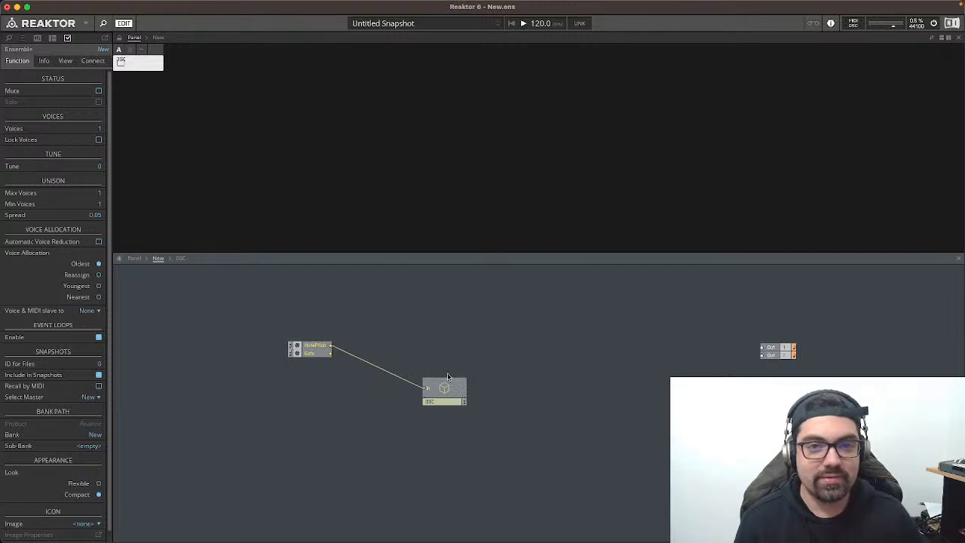
mouse_move(331, 354)
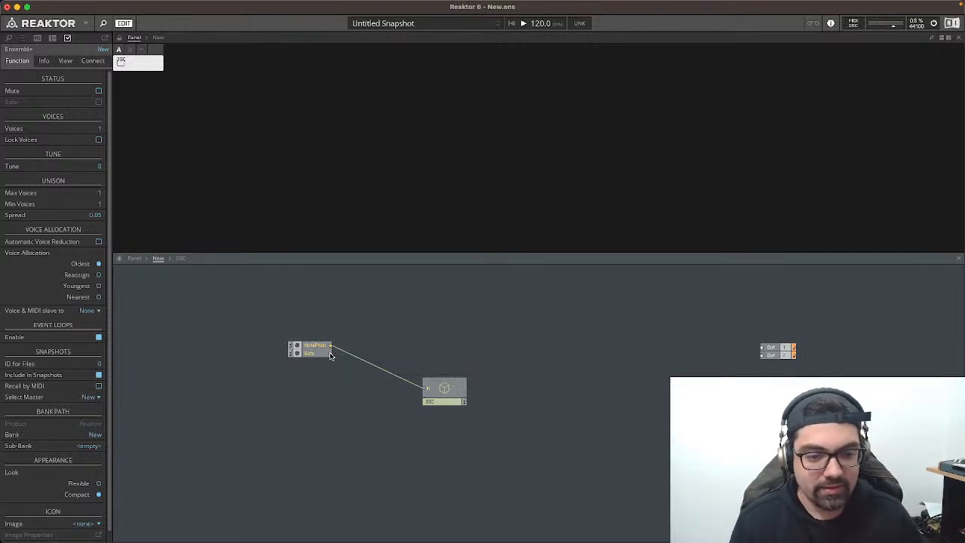
left_click_drag(331, 355, 376, 351)
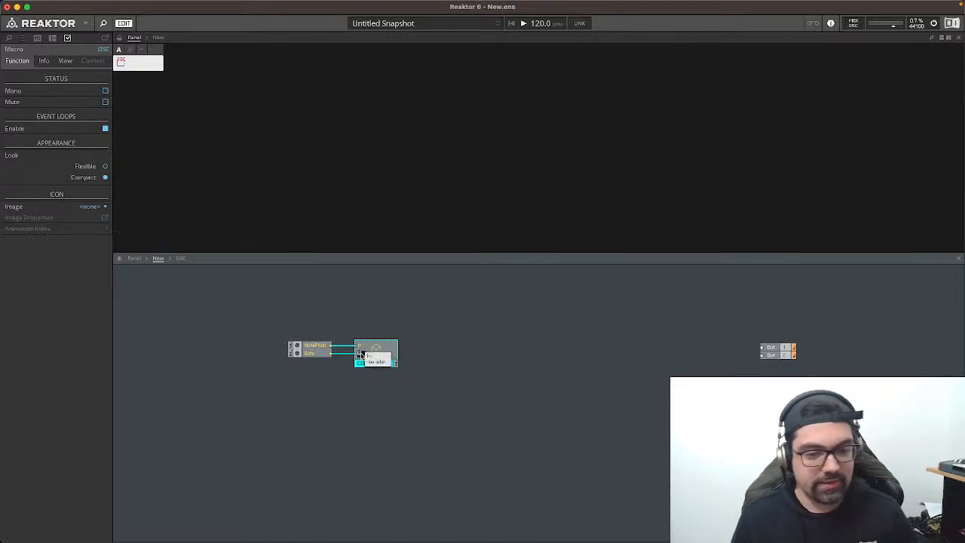
left_click(468, 359)
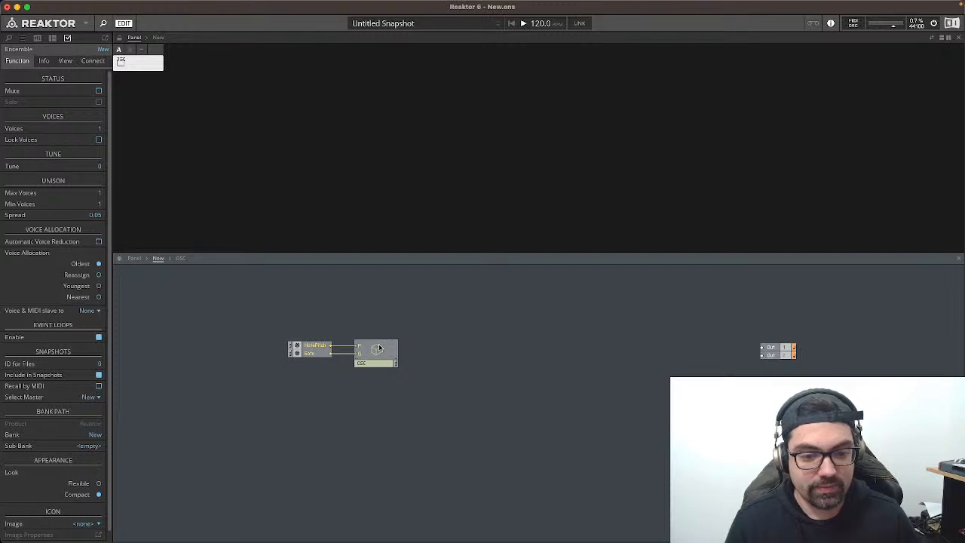
Step: Open the OSC macro's structure and move its two input terminals toward the vertical middle, leaving room for modules
double_click(380, 347)
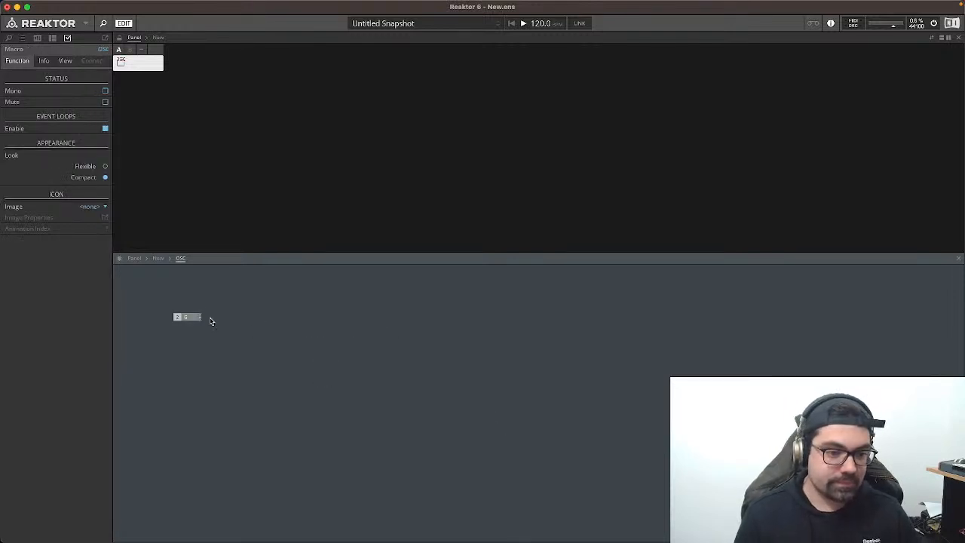
left_click_drag(187, 316, 220, 385)
Step: Add a Saw Sync oscillator module inside the OSC macro, to the right of the two input terminals
left_click(350, 357)
right_click(350, 357)
mouse_move(369, 356)
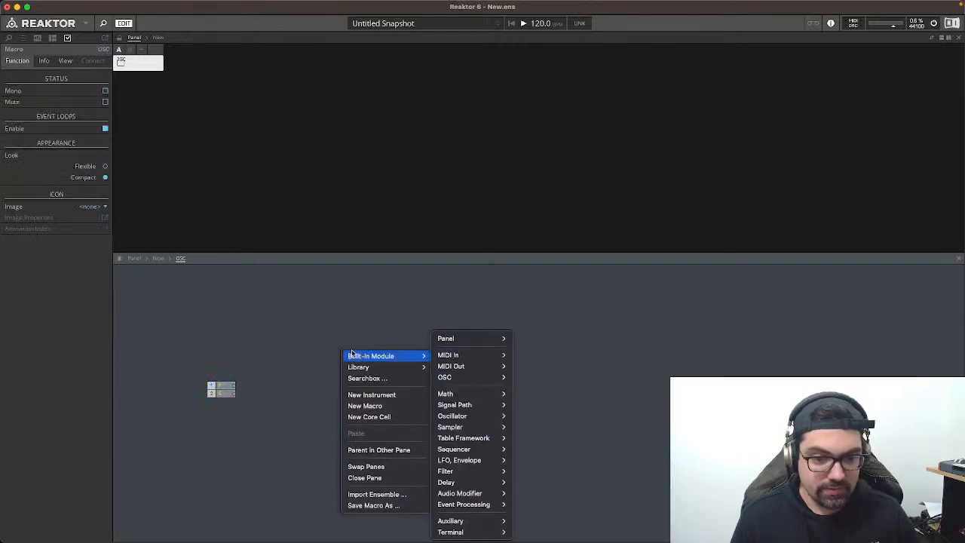
mouse_move(456, 416)
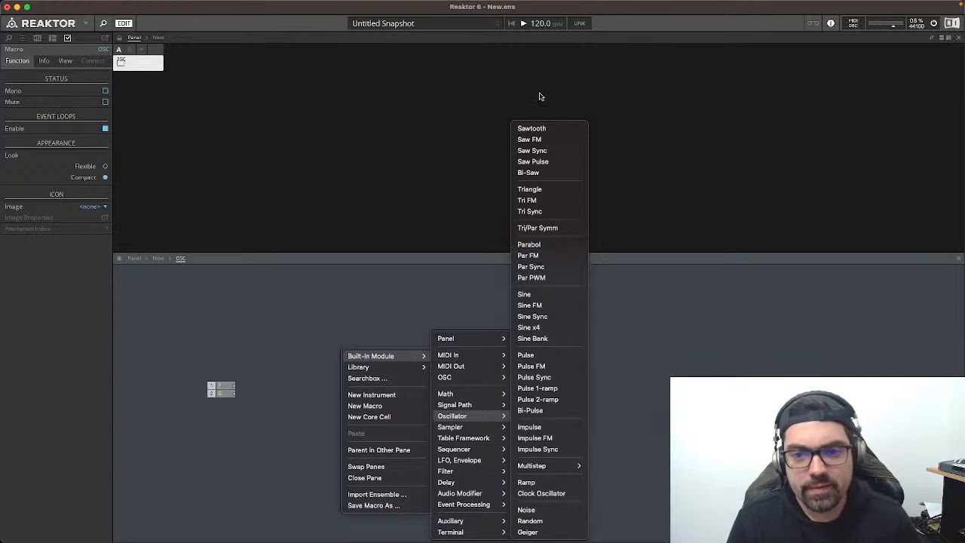
left_click(533, 150)
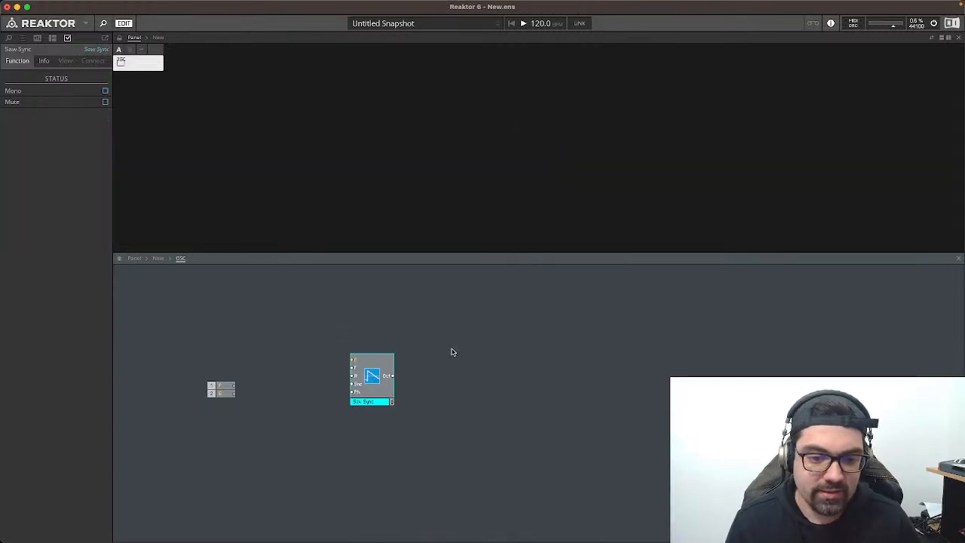
Step: Add a Tri Sync oscillator directly above the Saw Sync module and shift both modules down together
right_click(447, 348)
mouse_move(453, 354)
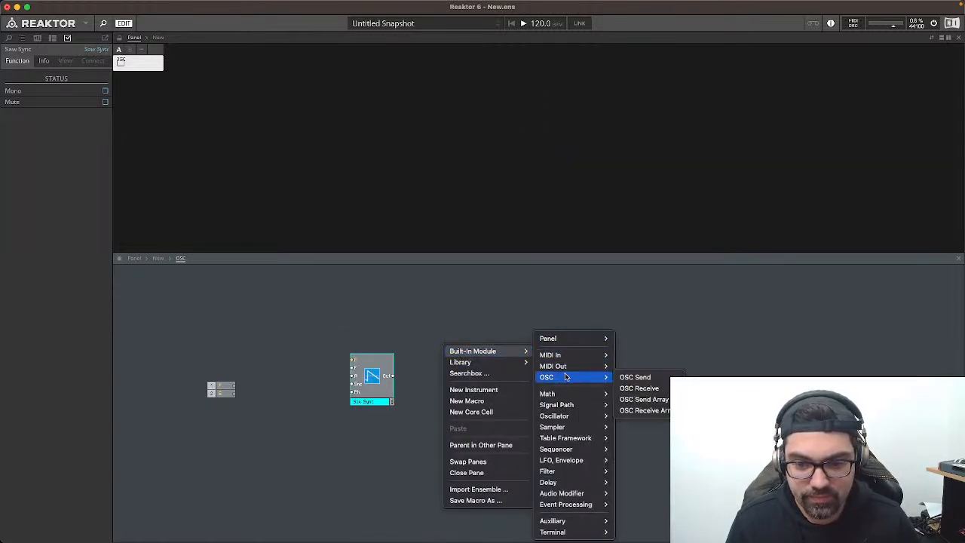
mouse_move(571, 414)
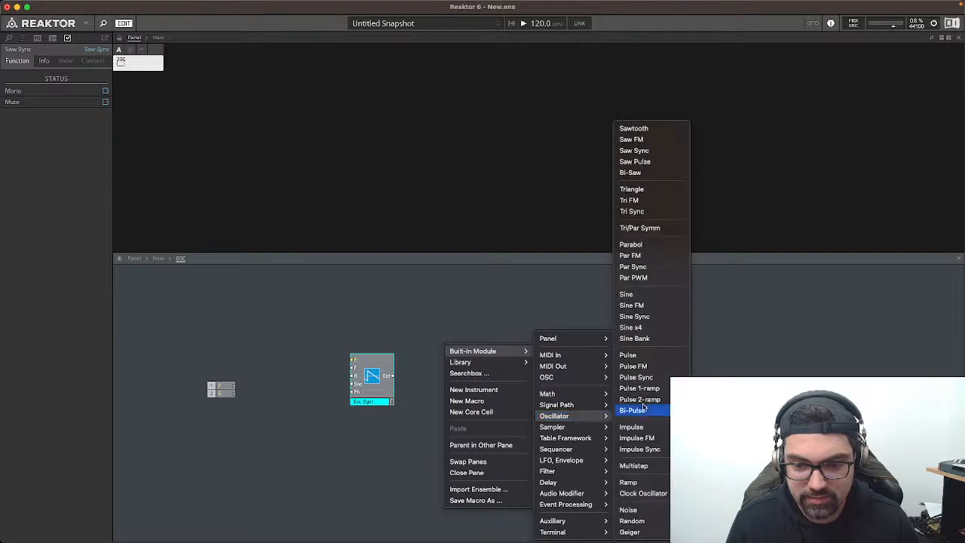
left_click(642, 213)
left_click_drag(493, 362, 381, 323)
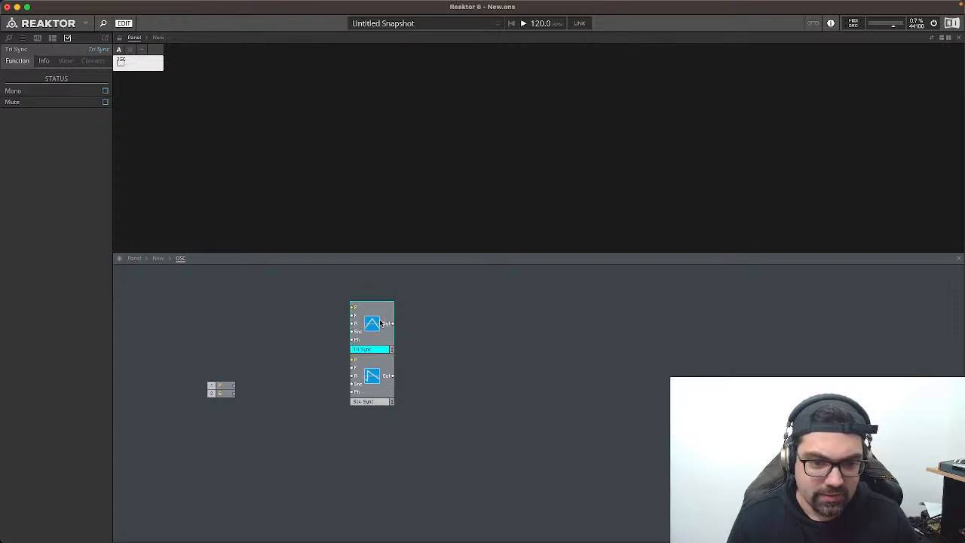
left_click_drag(322, 310, 373, 435)
left_click_drag(380, 341, 370, 415)
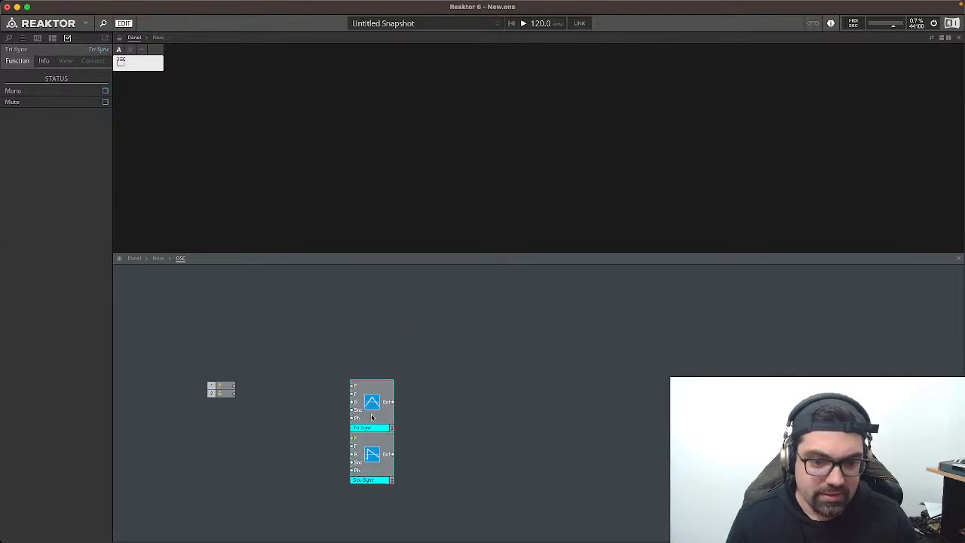
left_click(455, 334)
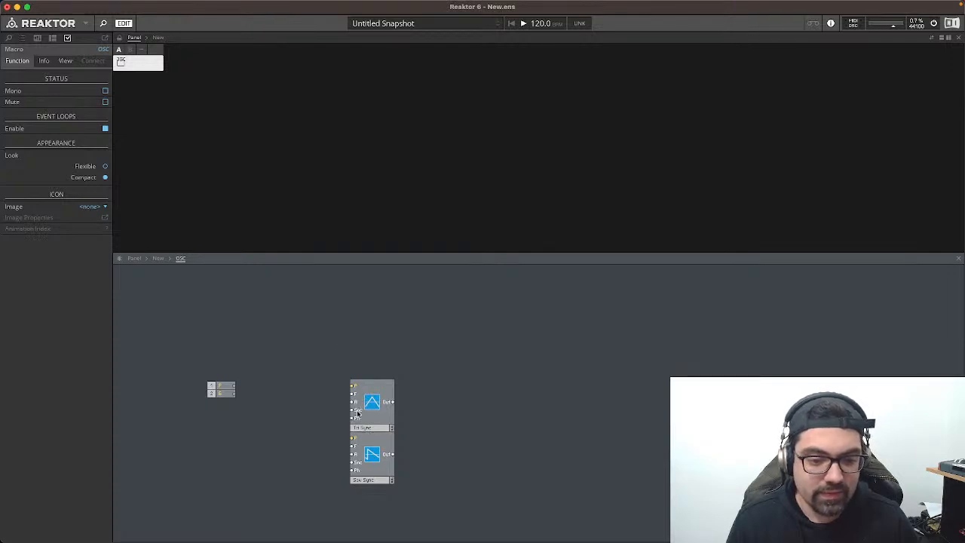
mouse_move(361, 414)
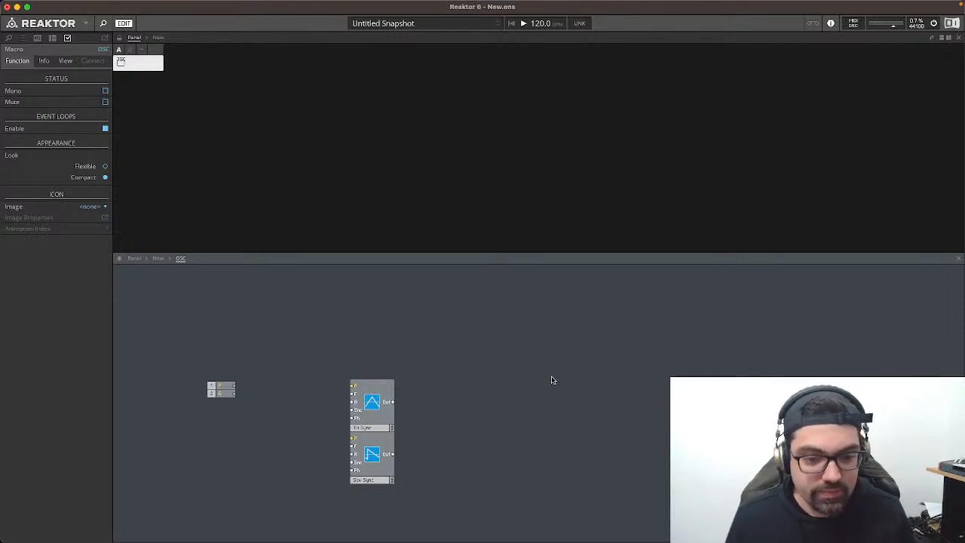
right_click(556, 392)
mouse_move(556, 392)
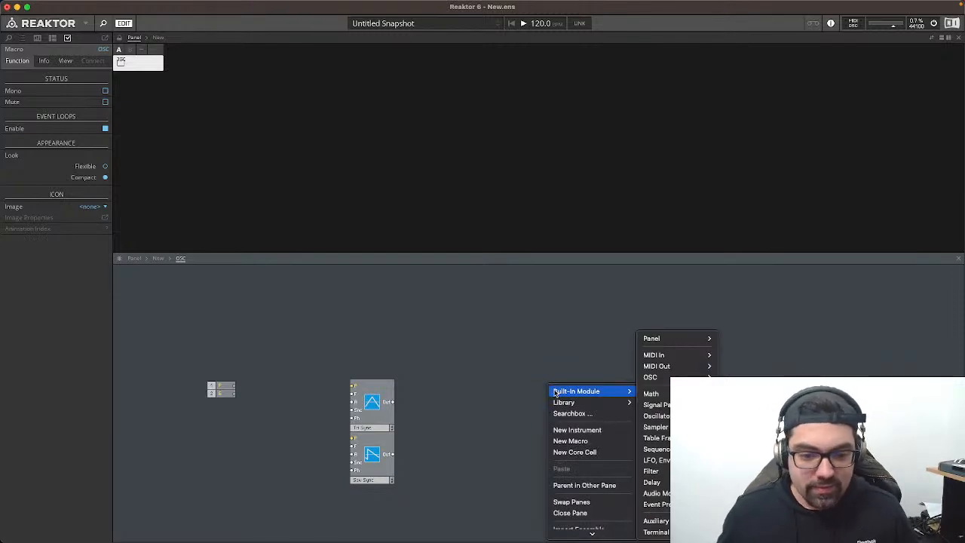
left_click(352, 388)
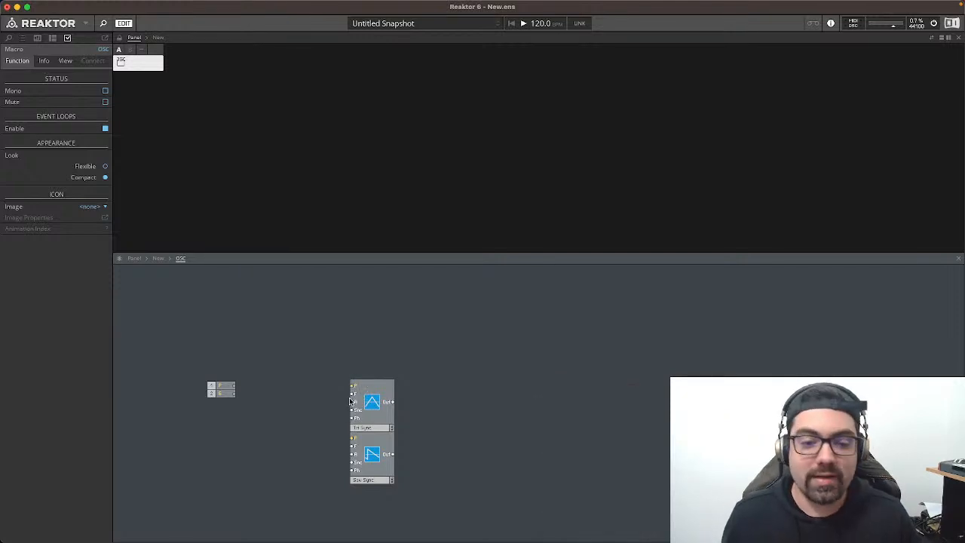
mouse_move(353, 395)
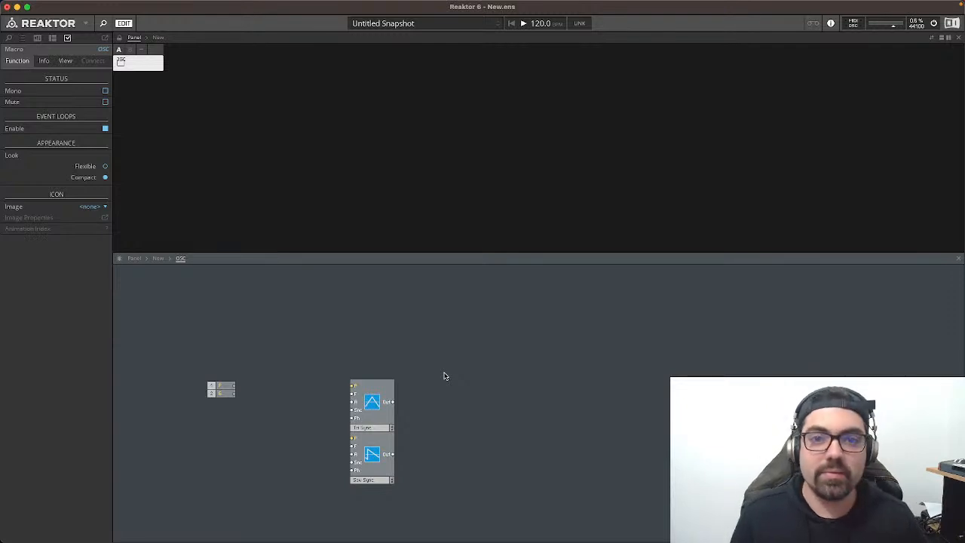
Step: Switch to Word to check the oscillator item under "Build the Synth" in the to-do list, and return to Reaktor
mouse_move(558, 537)
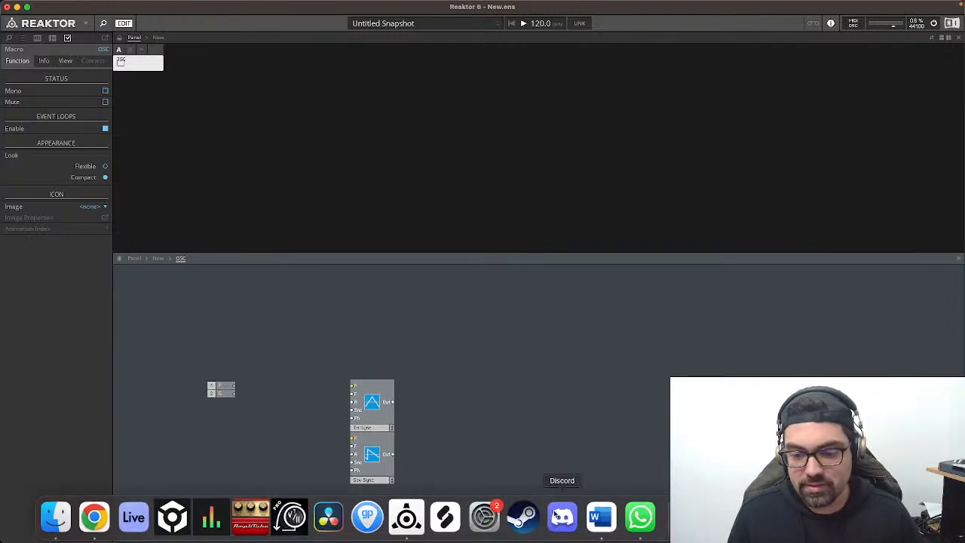
left_click(601, 517)
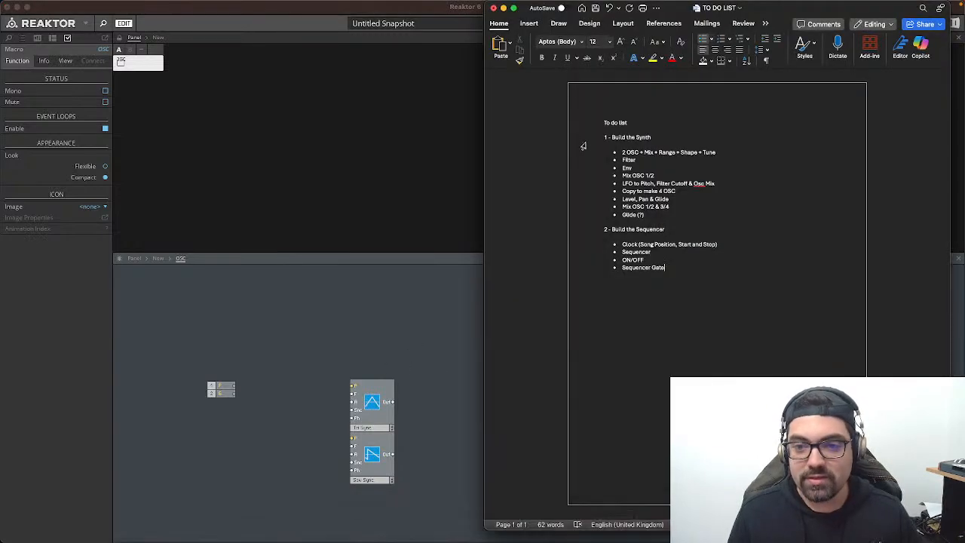
left_click(623, 152)
type("2")
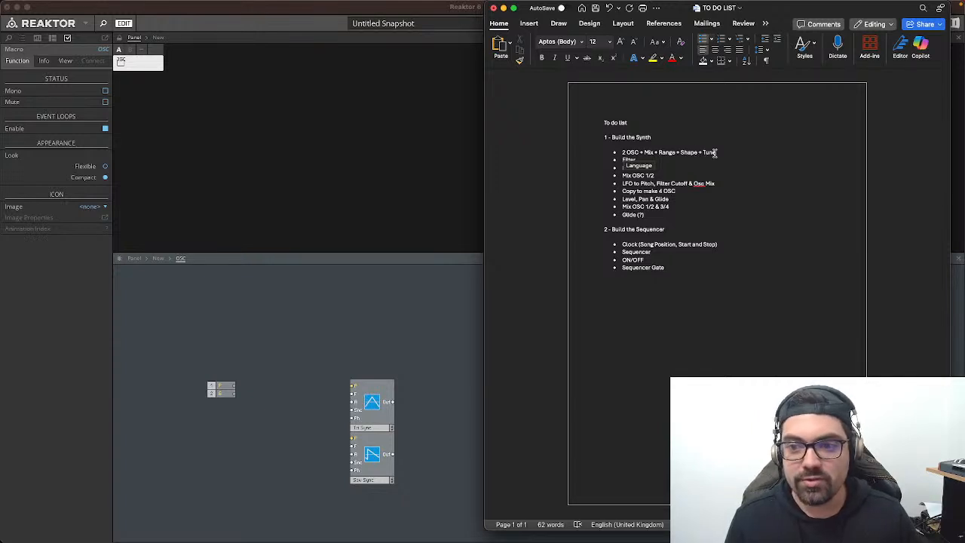
left_click(452, 294)
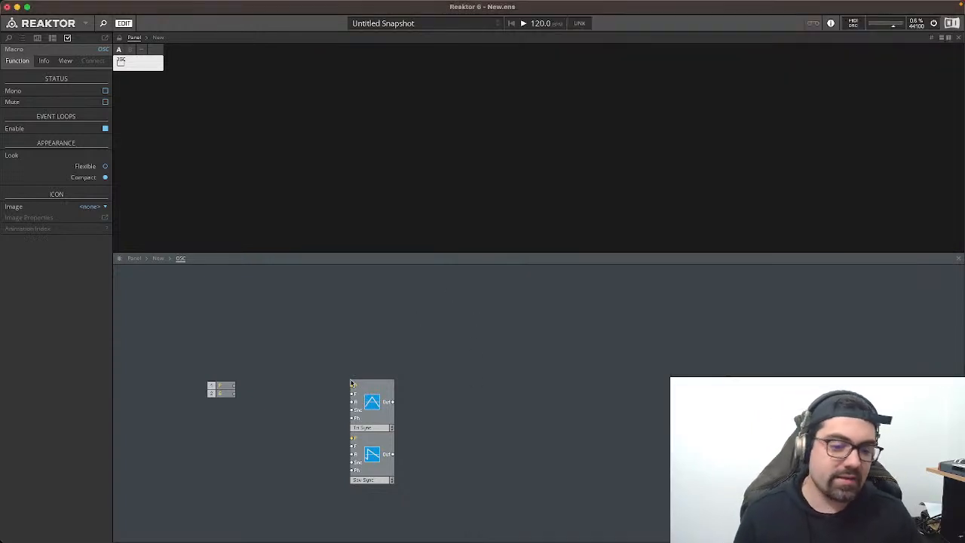
Step: Add a Sine Sync oscillator and place it above the Tri Sync and Saw Sync modules
right_click(528, 352)
mouse_move(544, 359)
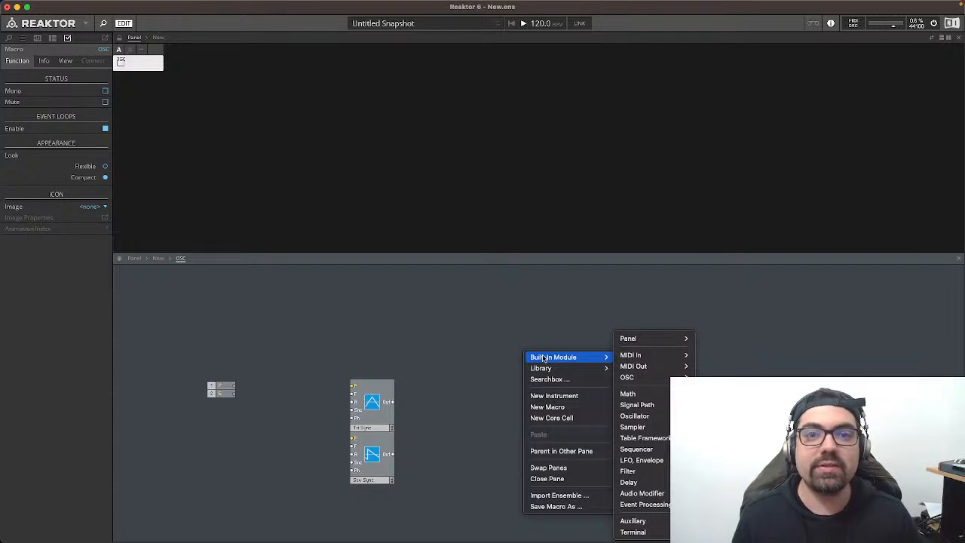
mouse_move(634, 341)
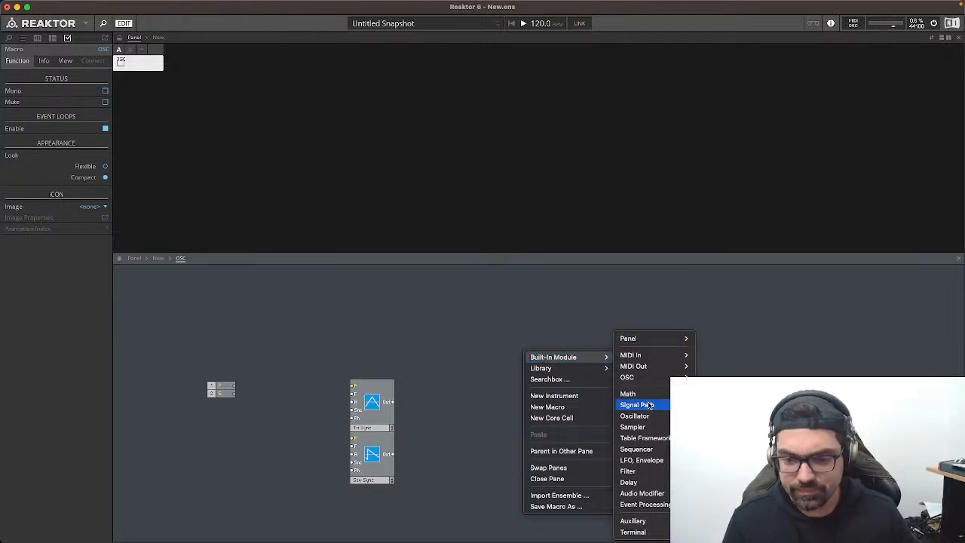
mouse_move(649, 415)
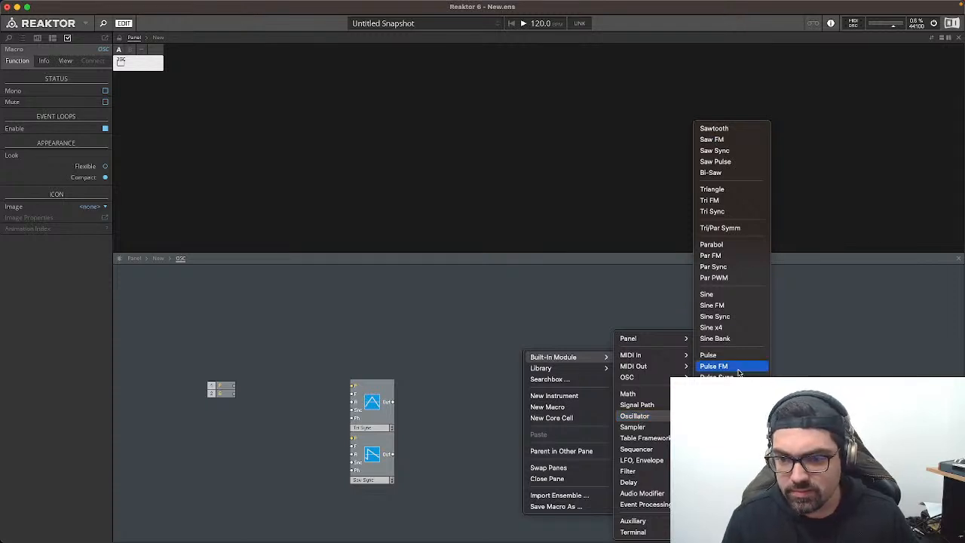
left_click(735, 317)
left_click_drag(552, 384, 380, 306)
Step: Add a Pulse Sync oscillator module to the OSC macro's structure
right_click(512, 388)
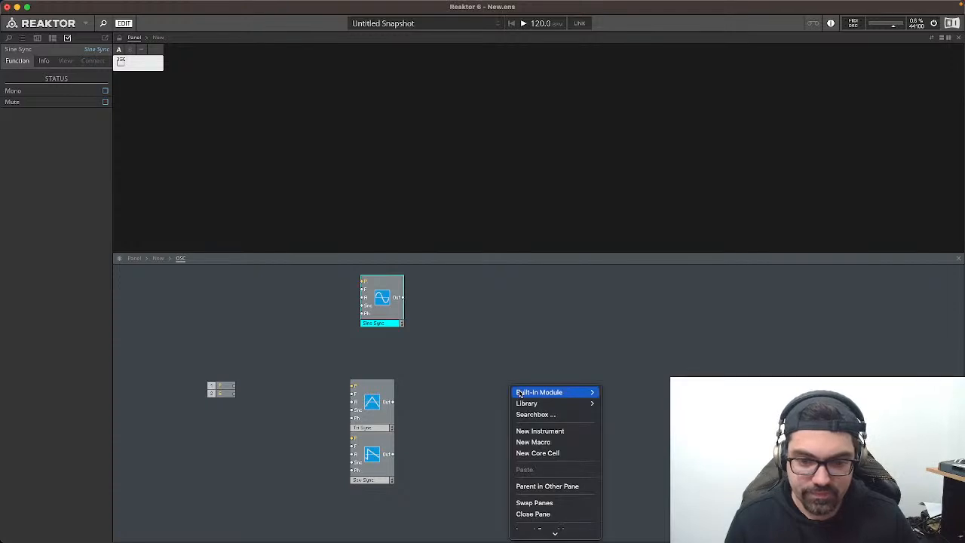
mouse_move(545, 403)
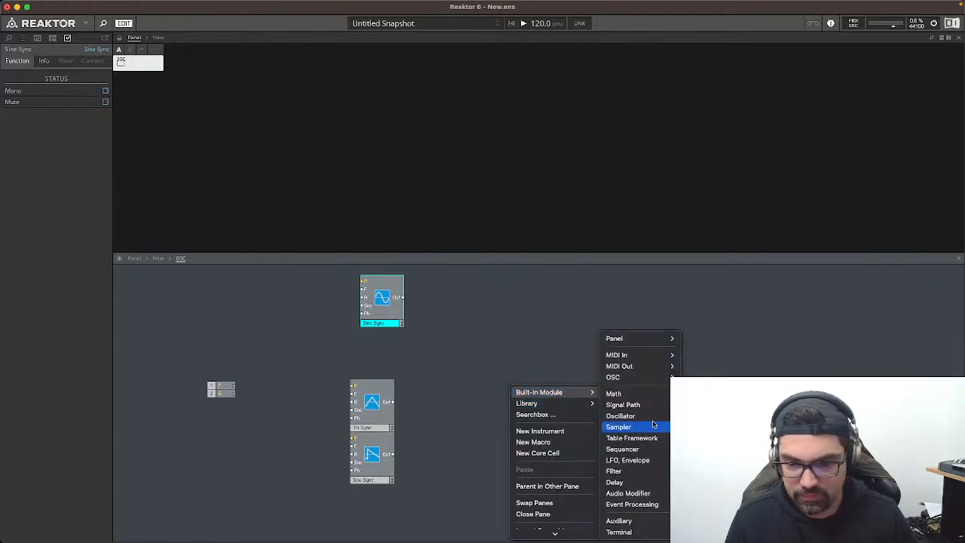
mouse_move(634, 416)
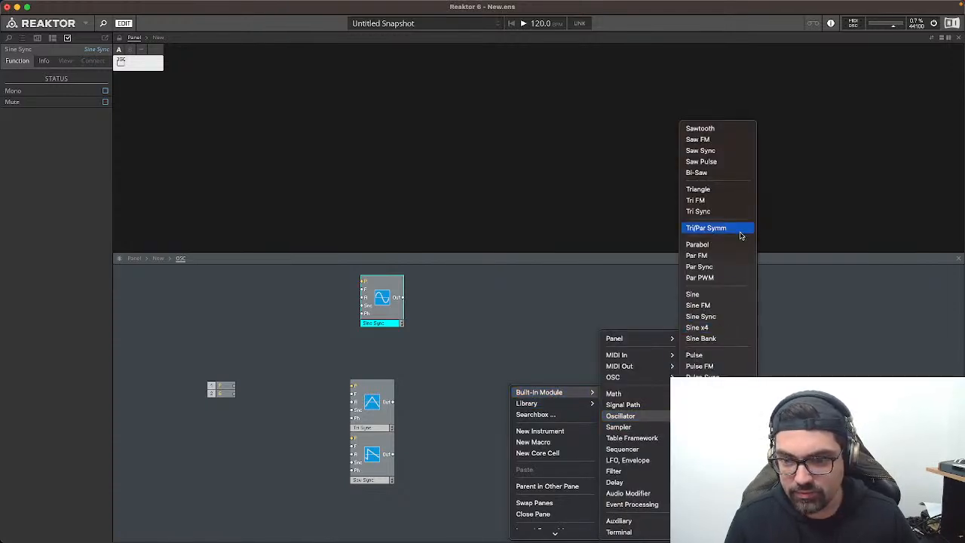
left_click(701, 377)
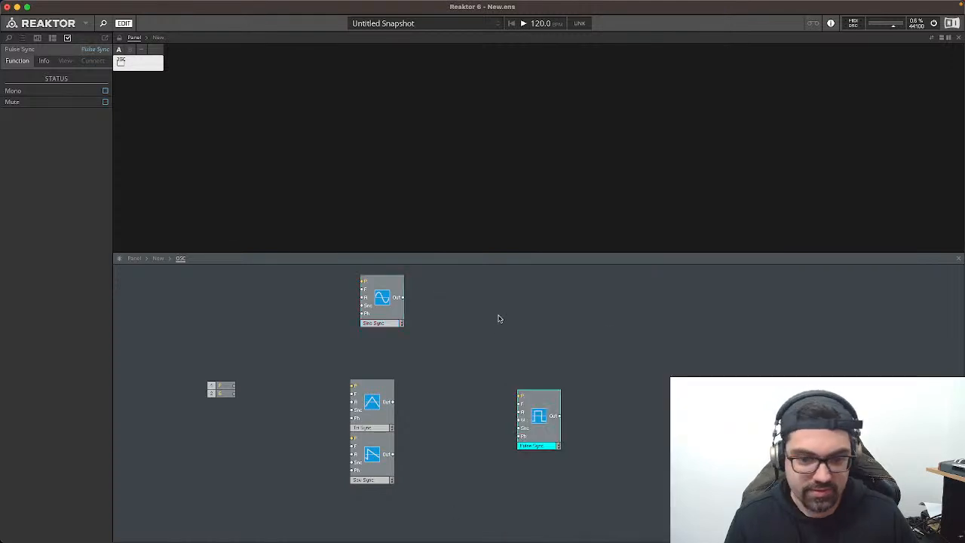
Step: Stack the four oscillators in one tight column, ordered Sine Sync, Tri Sync, Saw Sync and Pulse Sync
left_click_drag(331, 362, 391, 492)
left_click_drag(379, 396, 390, 344)
left_click_drag(546, 412, 388, 457)
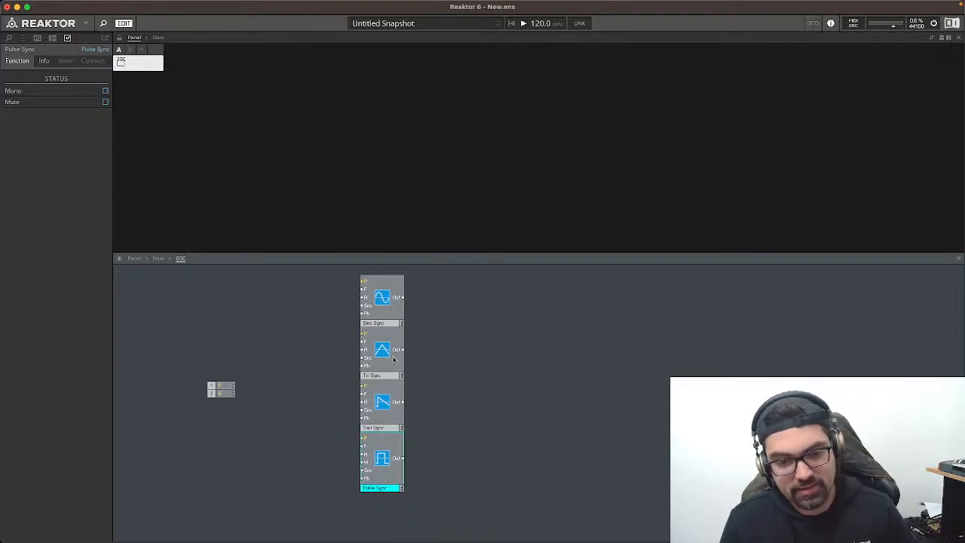
left_click(480, 456)
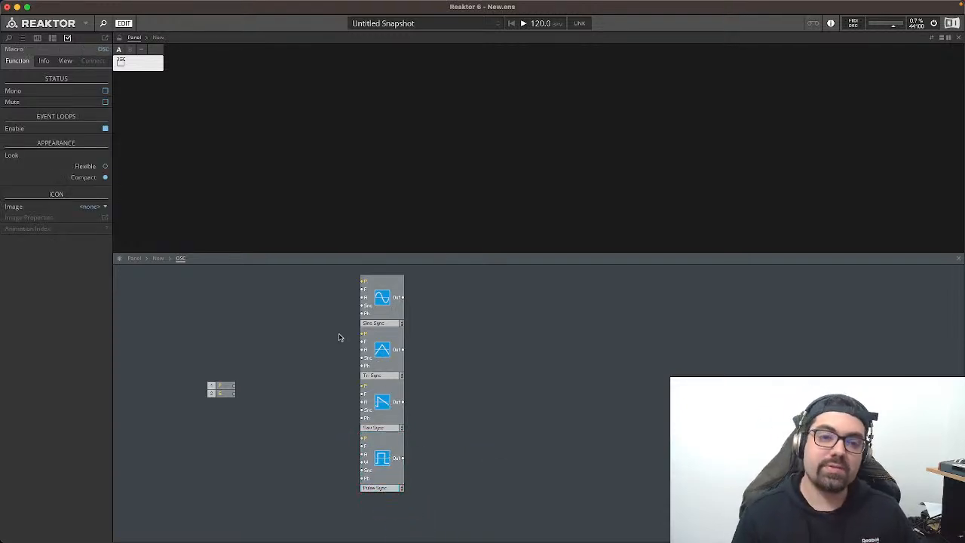
Step: Move the pitch and gate input terminals up to the level of the Sine Sync oscillator
left_click_drag(184, 348, 258, 439)
left_click_drag(224, 388, 257, 287)
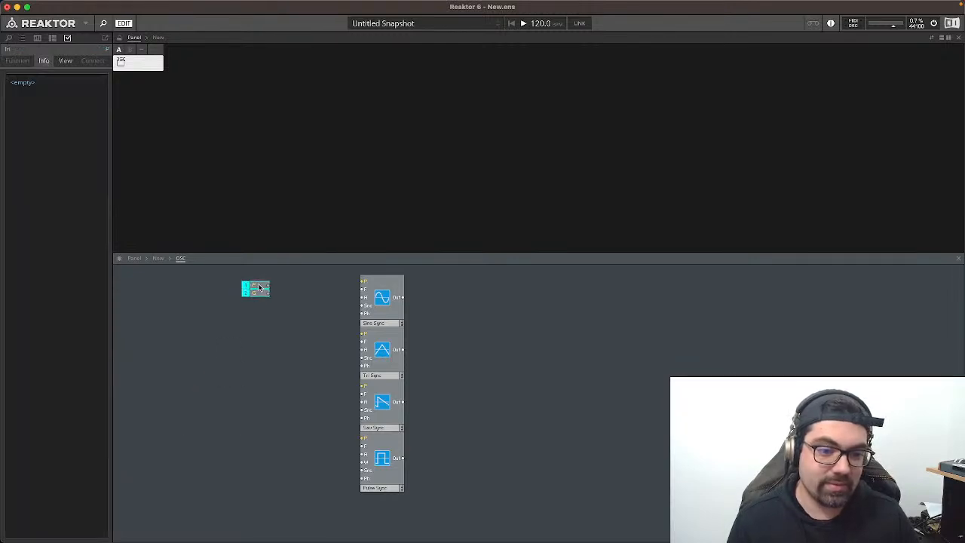
left_click(307, 326)
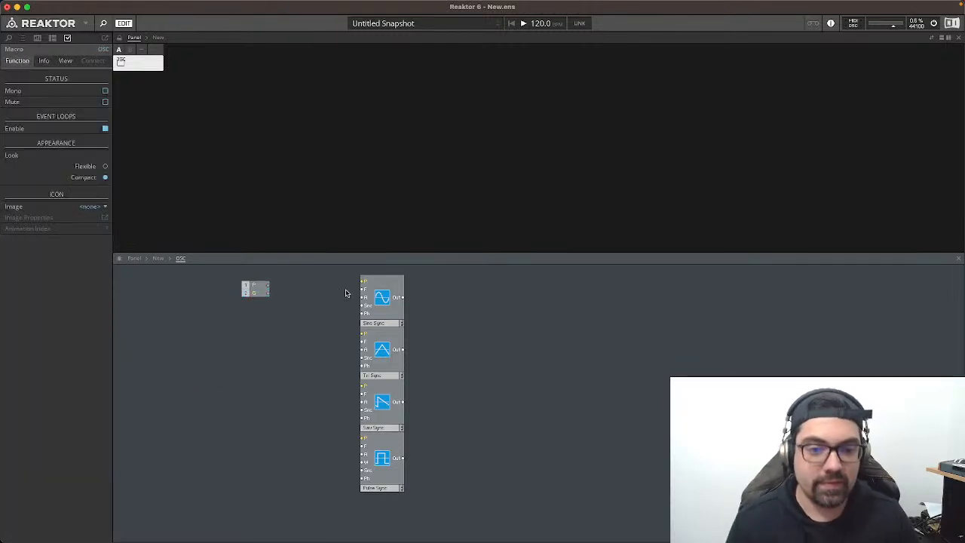
left_click_drag(341, 282, 417, 491)
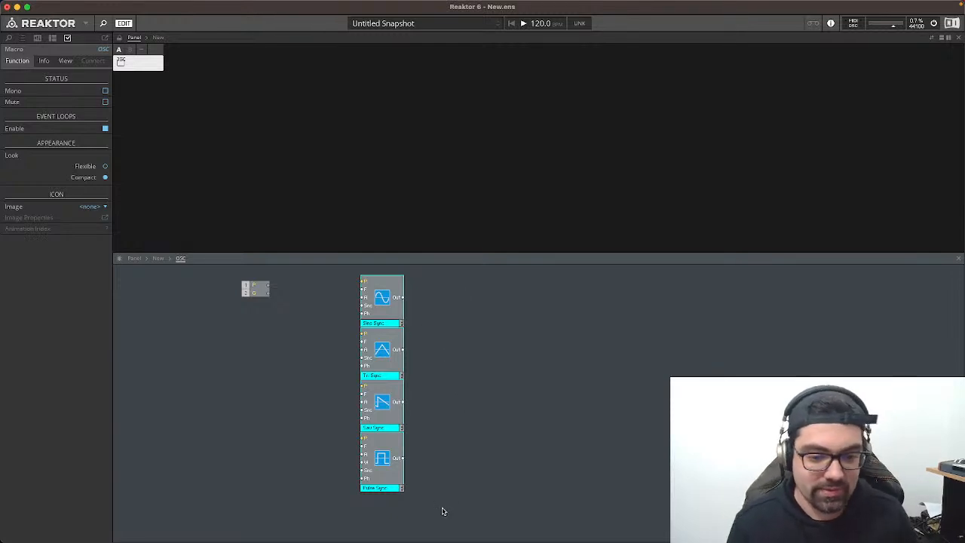
left_click(451, 465)
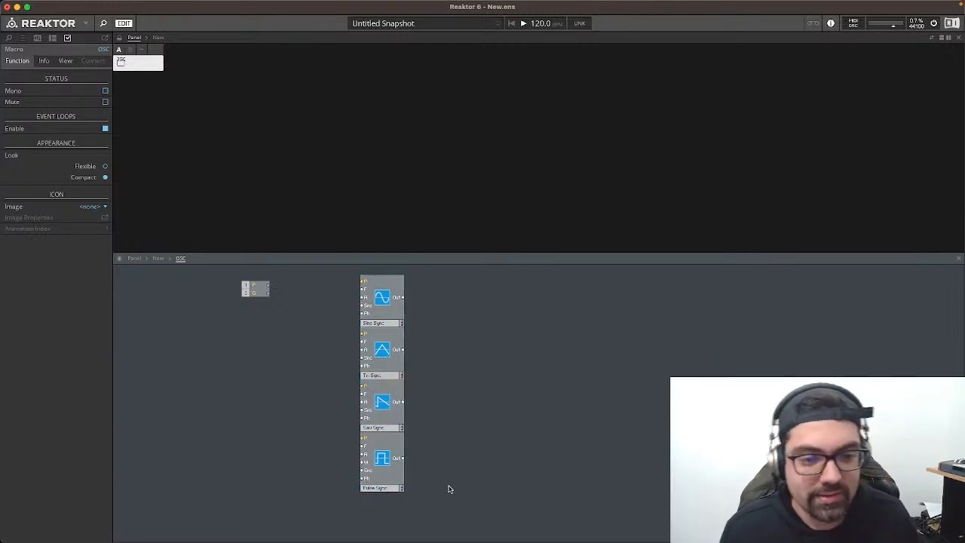
Step: Wire the pitch terminal to Sine Sync's P input and the gate terminal to its A input, and align both terminals with those ports
left_click_drag(266, 287, 364, 282)
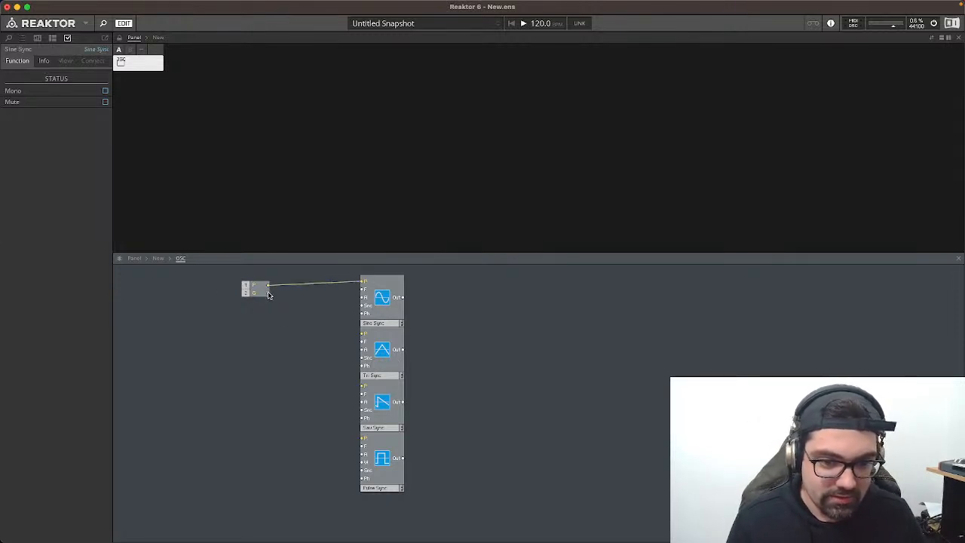
left_click_drag(267, 293, 363, 297)
left_click_drag(259, 294, 337, 298)
left_click_drag(261, 284, 313, 317)
Step: Wire the pitch terminal to the P inputs and the gate terminal to the A inputs of Tri Sync, Saw Sync and Pulse Sync
left_click_drag(347, 280, 363, 386)
left_click_drag(347, 280, 363, 439)
left_click_drag(346, 297, 363, 349)
left_click_drag(346, 298, 363, 402)
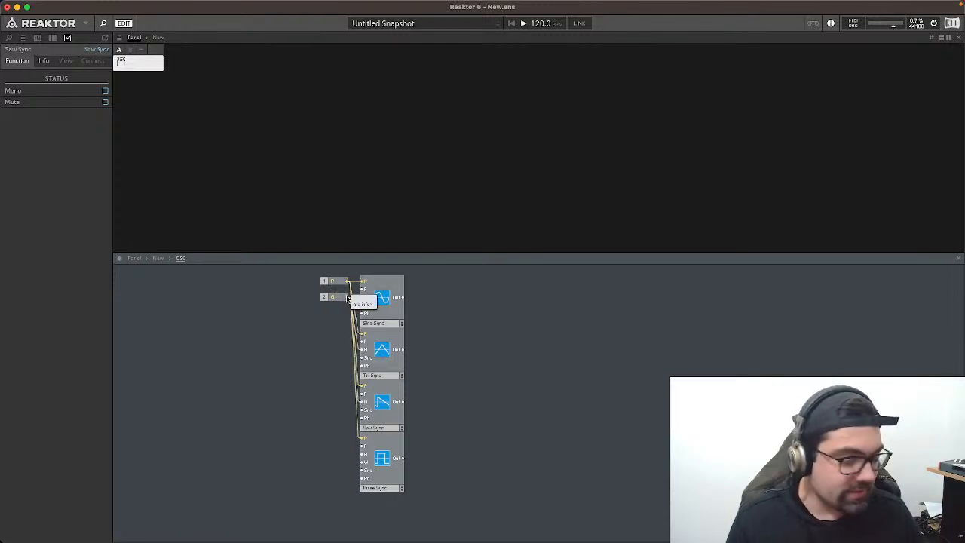
left_click_drag(347, 300, 366, 429)
left_click_drag(363, 460, 363, 457)
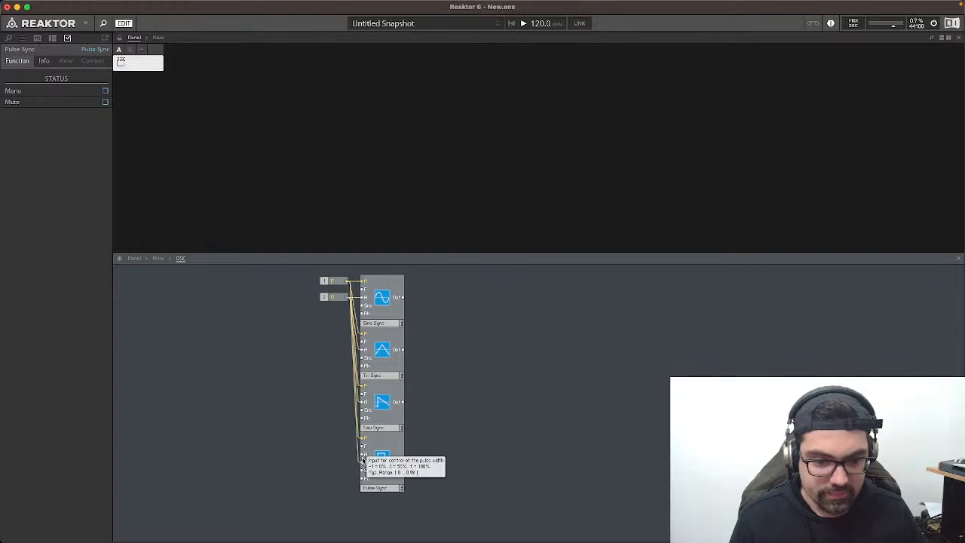
left_click_drag(350, 298, 363, 455)
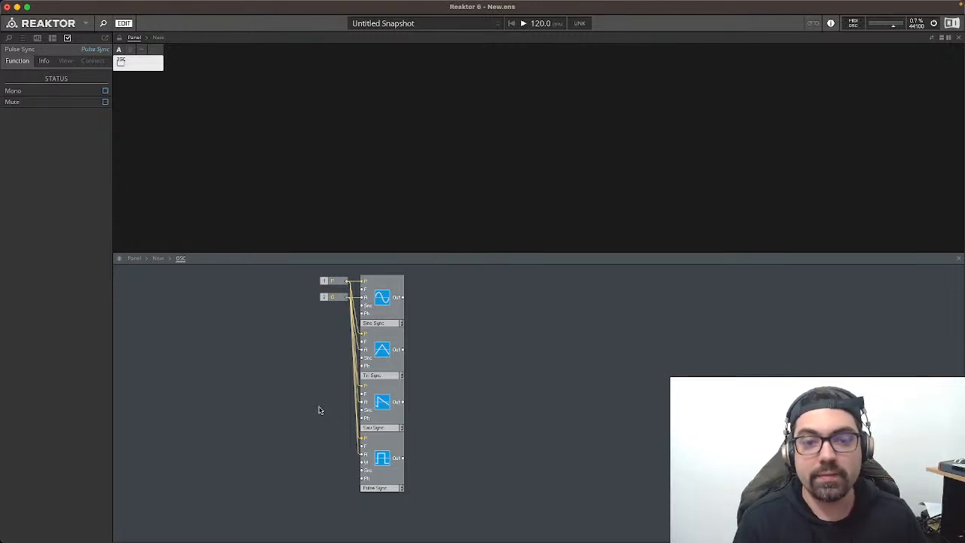
Step: Move both input terminals right up against the oscillator column
left_click(386, 300)
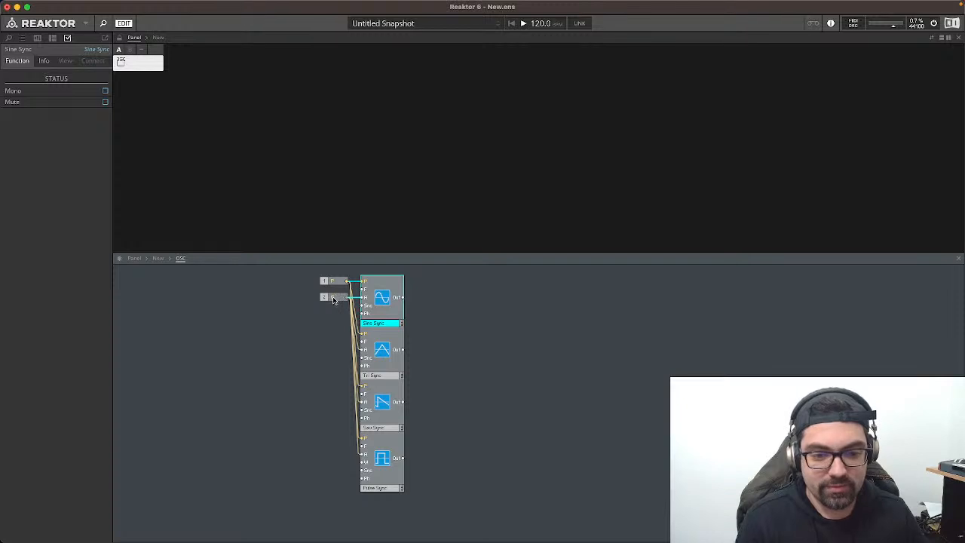
left_click_drag(309, 273, 344, 300)
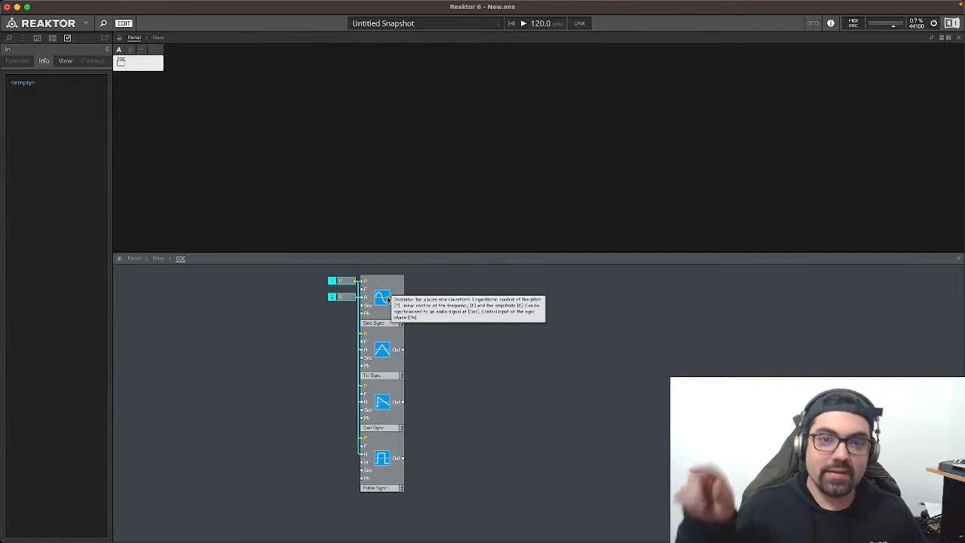
Step: Return to the New instrument's structure, add a Scope from the library, and wire a new OSC macro output to the Scope's In port
left_click(480, 335)
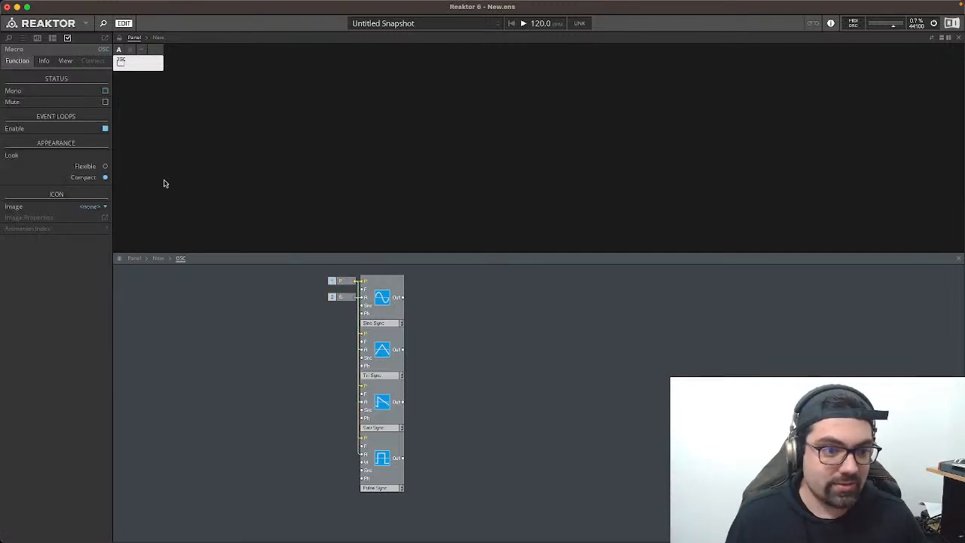
left_click(158, 259)
right_click(599, 335)
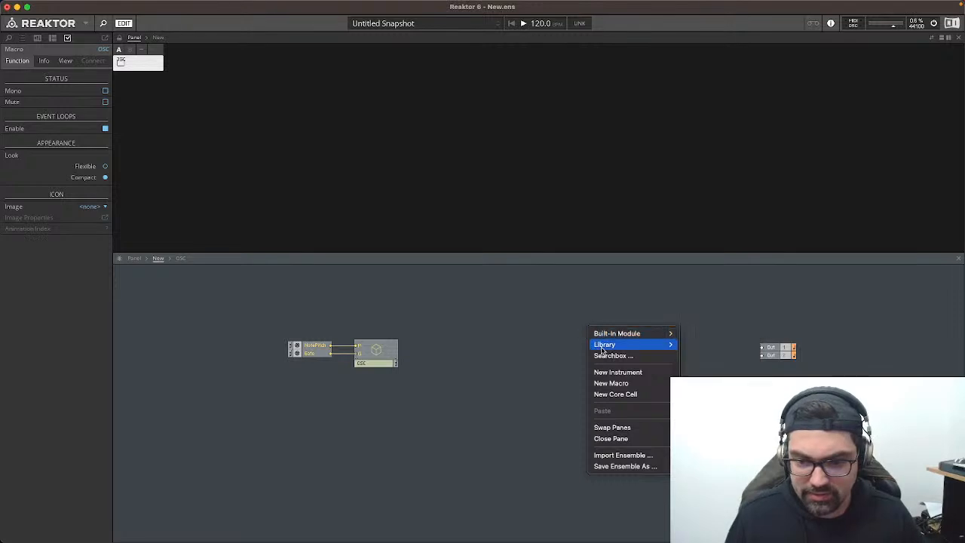
mouse_move(607, 345)
mouse_move(758, 346)
left_click(773, 366)
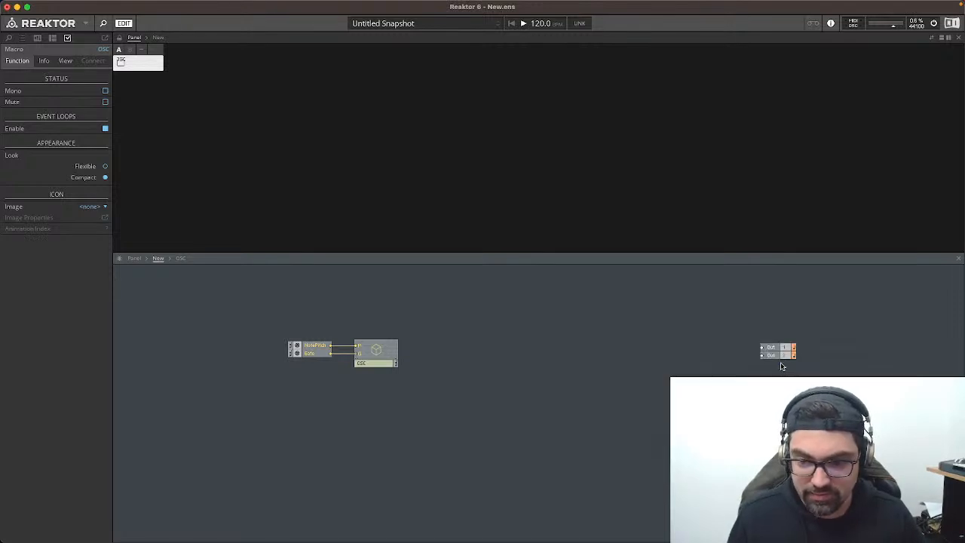
left_click_drag(612, 342, 397, 349)
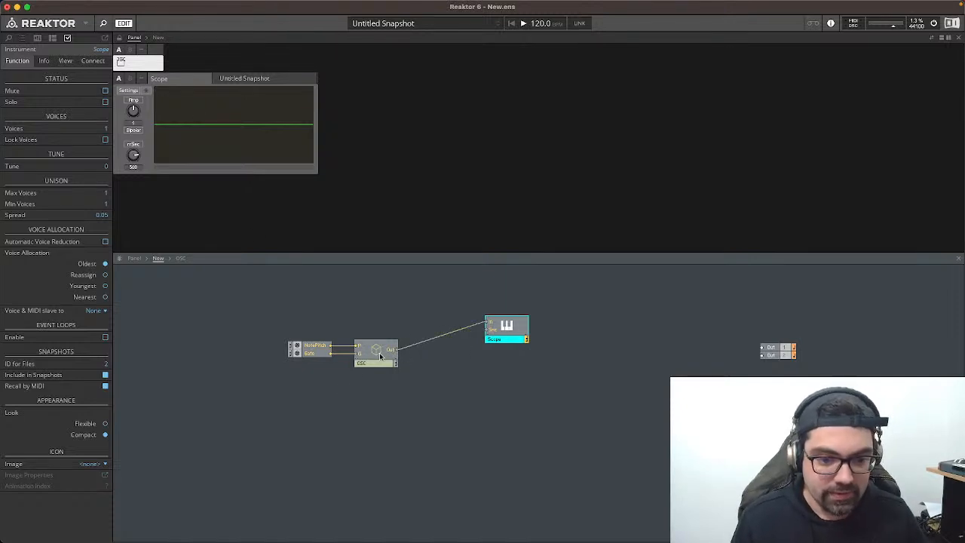
Step: Inside the OSC macro, wire Sine Sync's output to the Out terminal and shorten the Scope's mSec time range
left_click(381, 356)
double_click(381, 356)
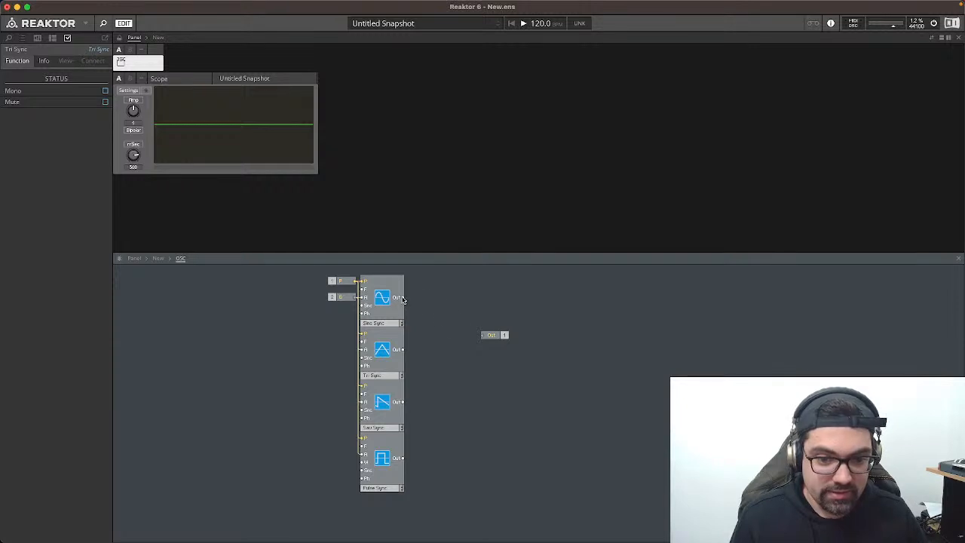
left_click_drag(404, 299, 487, 336)
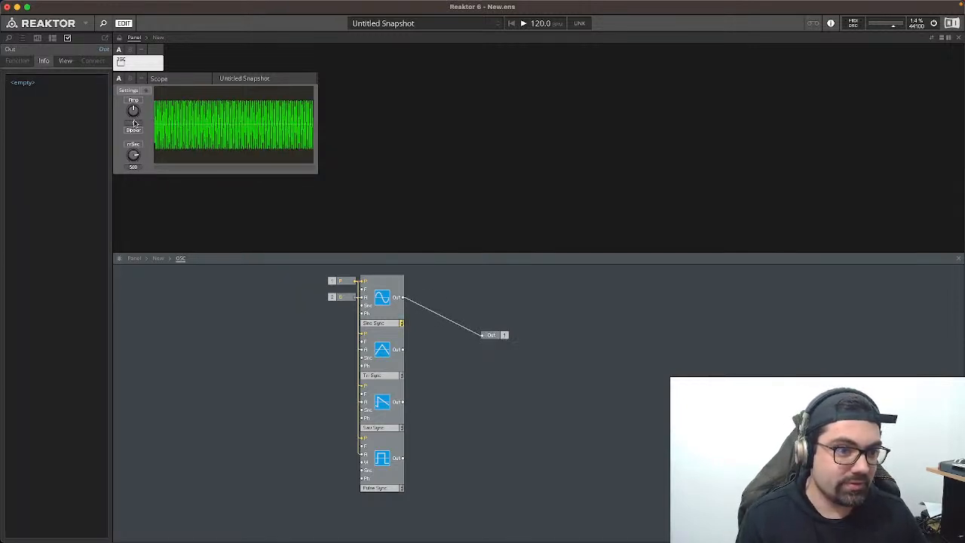
left_click_drag(133, 156, 134, 216)
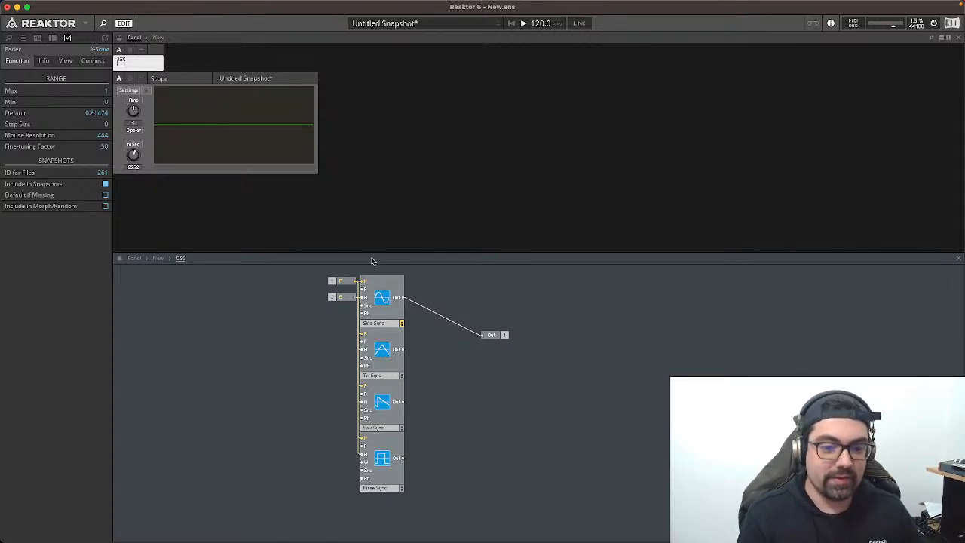
Step: Add a Numeric Readout module to the OSC macro and wire it first to the pitch terminal, then to the gate terminal
double_click(397, 315)
type("nu")
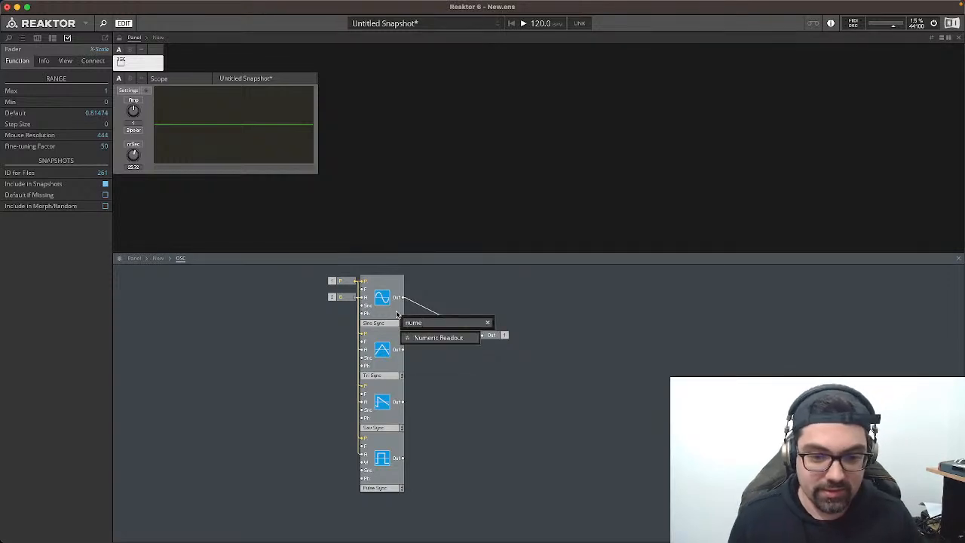
type("me")
key("Return")
left_click_drag(431, 317, 357, 283)
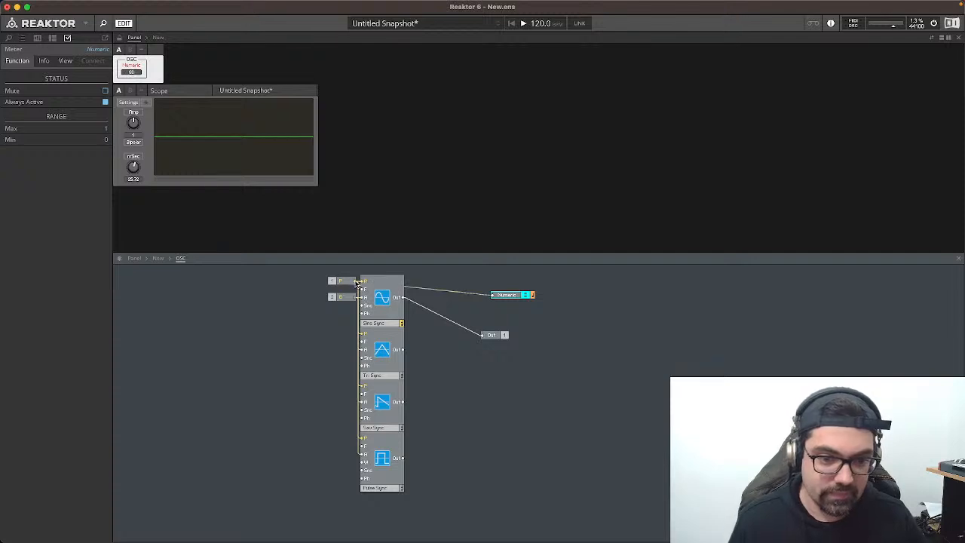
left_click_drag(494, 297, 397, 298)
left_click(346, 302)
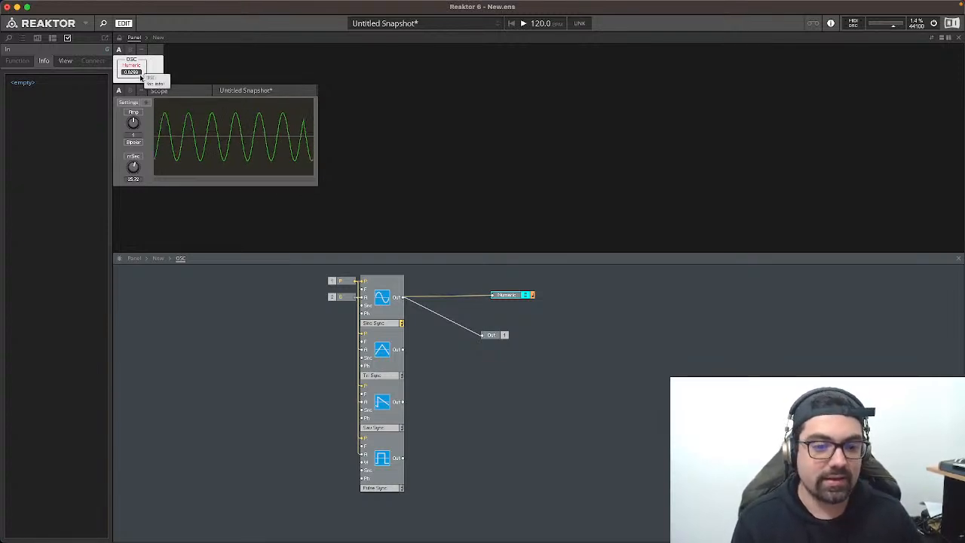
Step: Delete the wire to the Numeric readout, and move the readout and the Out terminal well away from the oscillators
left_click(480, 297)
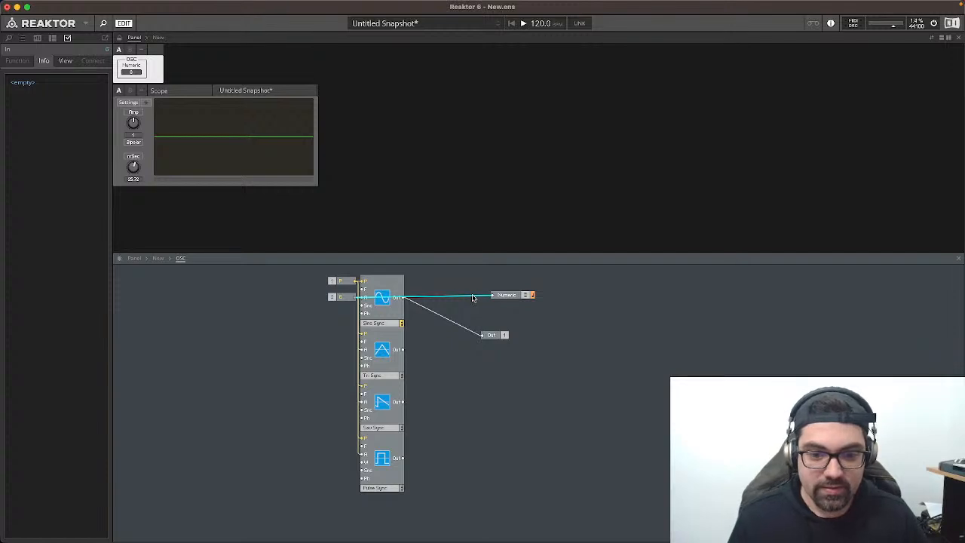
key("Delete")
left_click_drag(500, 296, 625, 361)
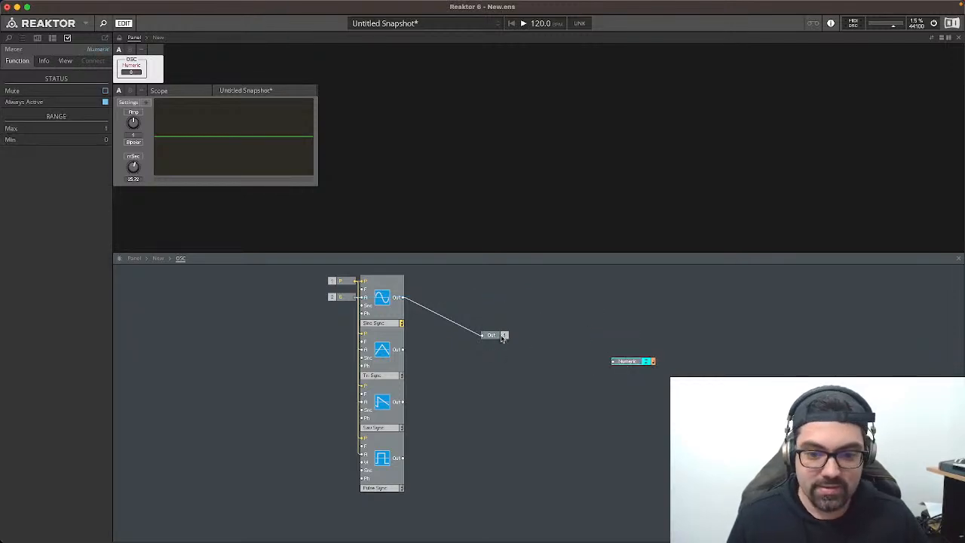
left_click_drag(499, 337, 507, 302)
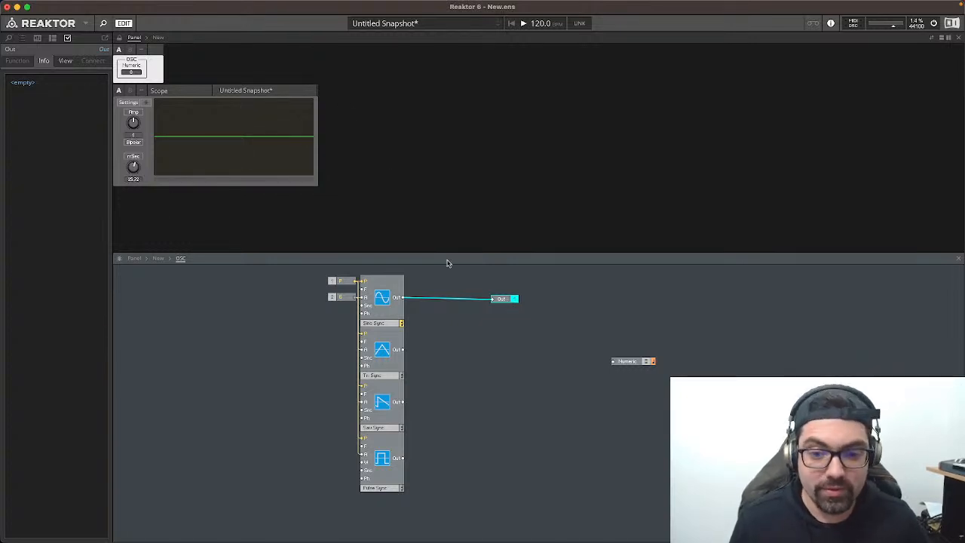
left_click_drag(504, 302, 622, 283)
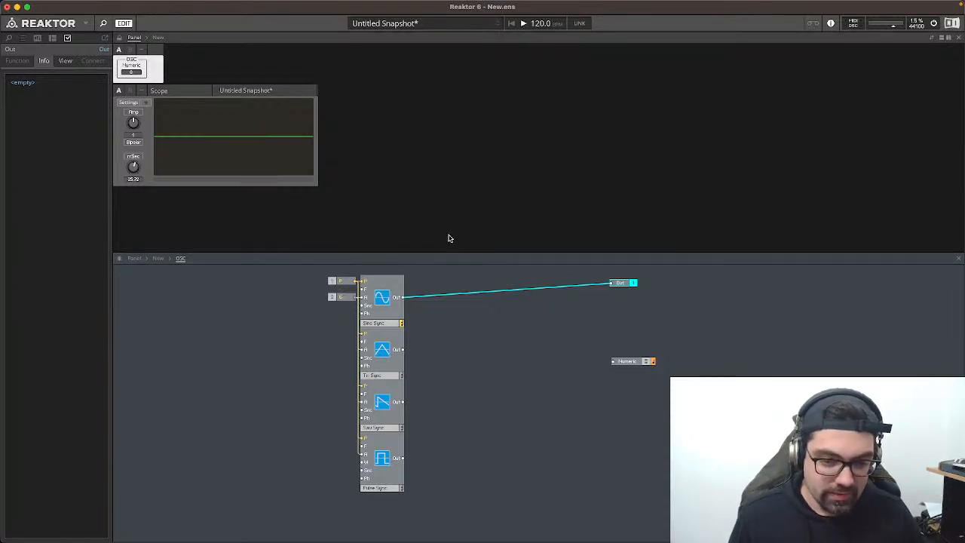
right_click(468, 343)
mouse_move(477, 345)
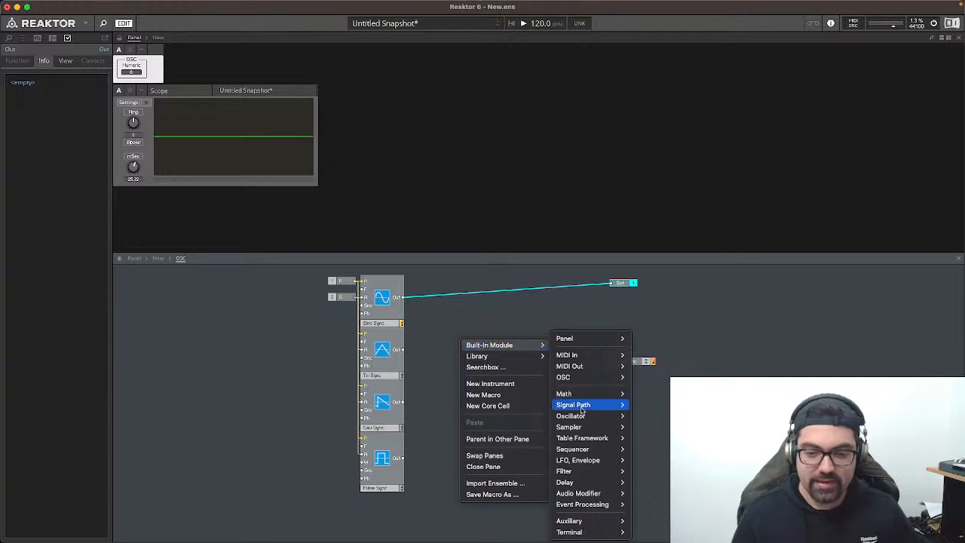
mouse_move(590, 495)
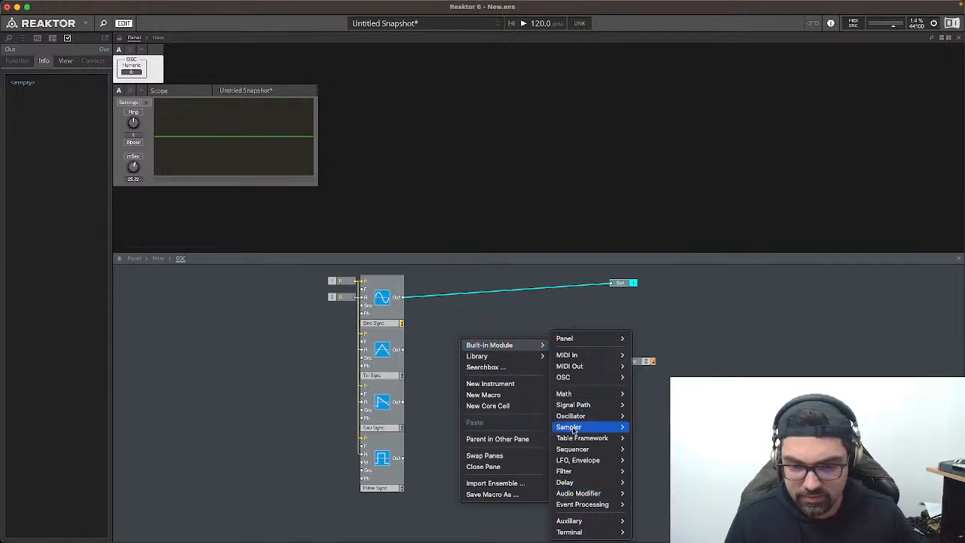
mouse_move(567, 414)
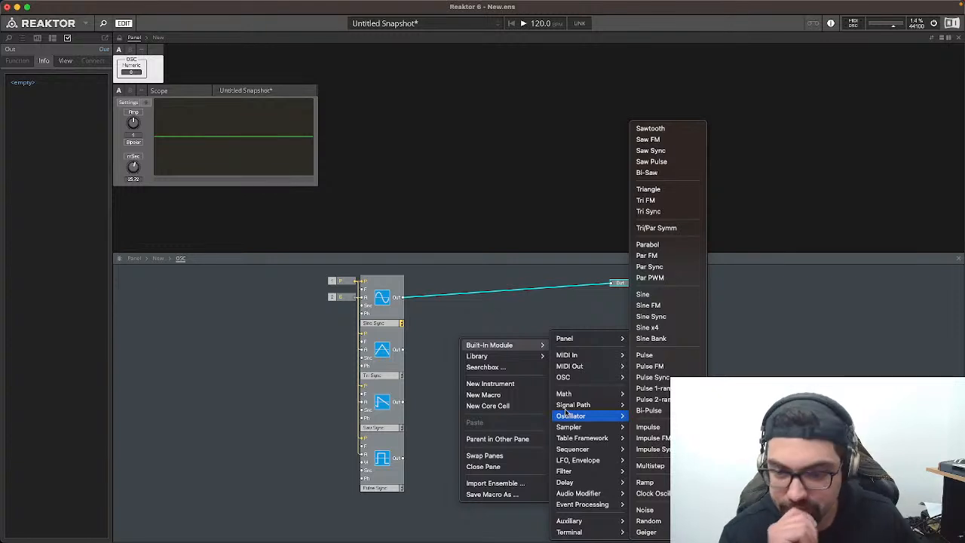
mouse_move(589, 428)
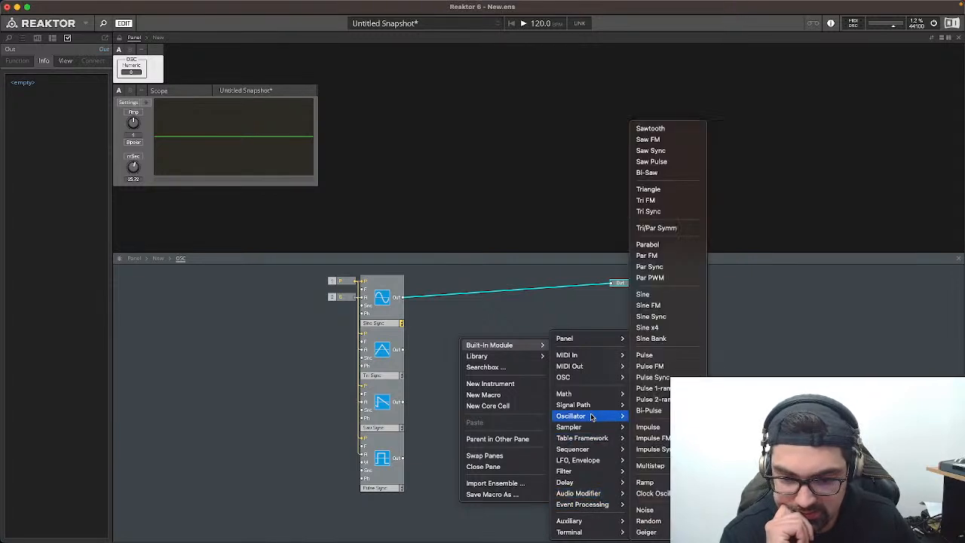
mouse_move(586, 399)
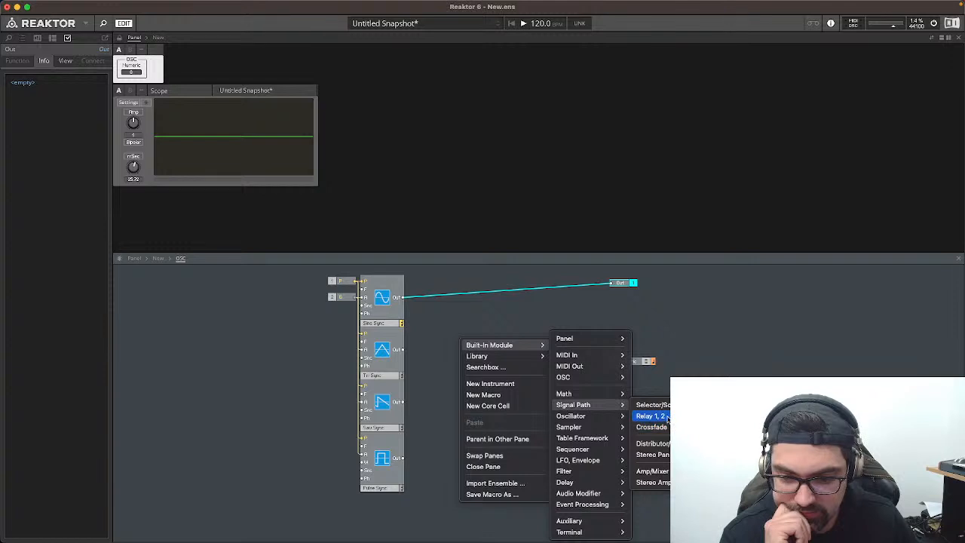
left_click(653, 416)
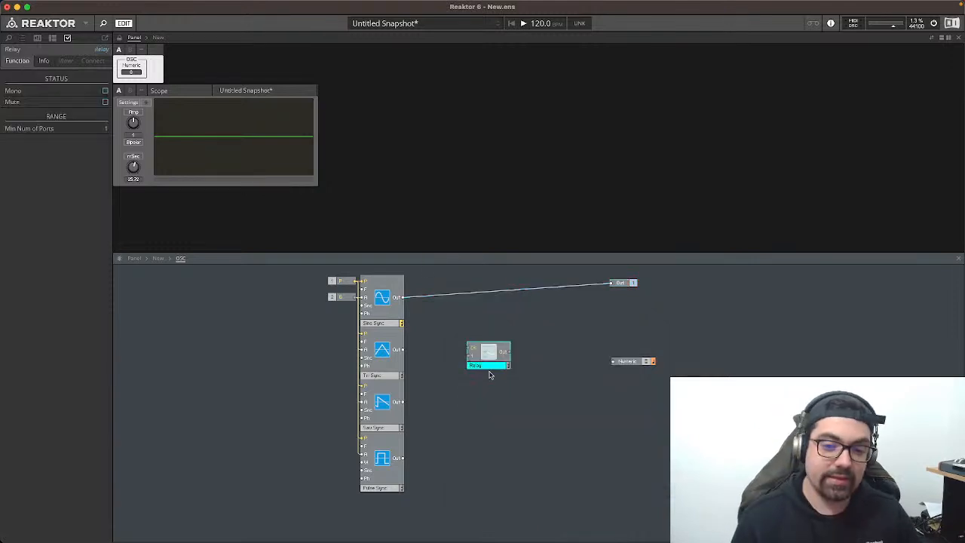
left_click(44, 61)
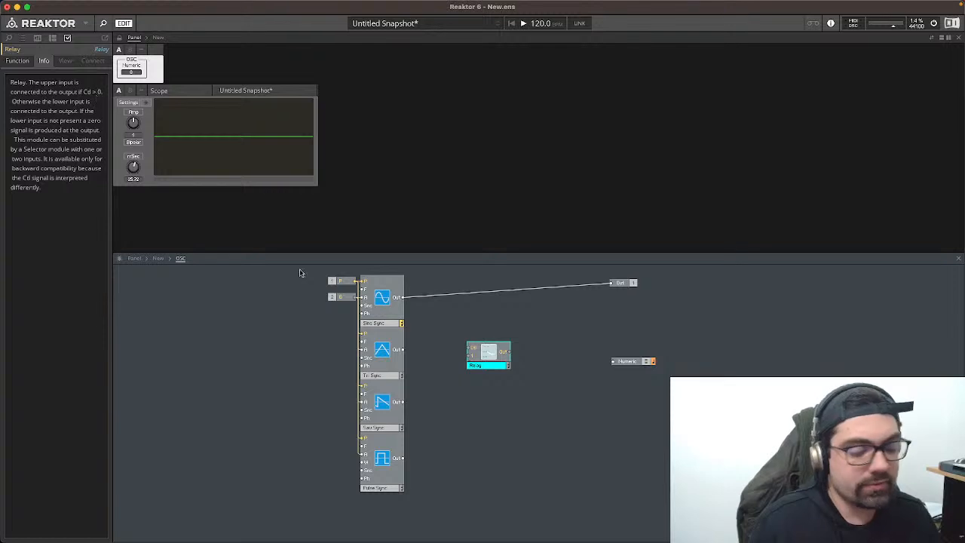
left_click(29, 62)
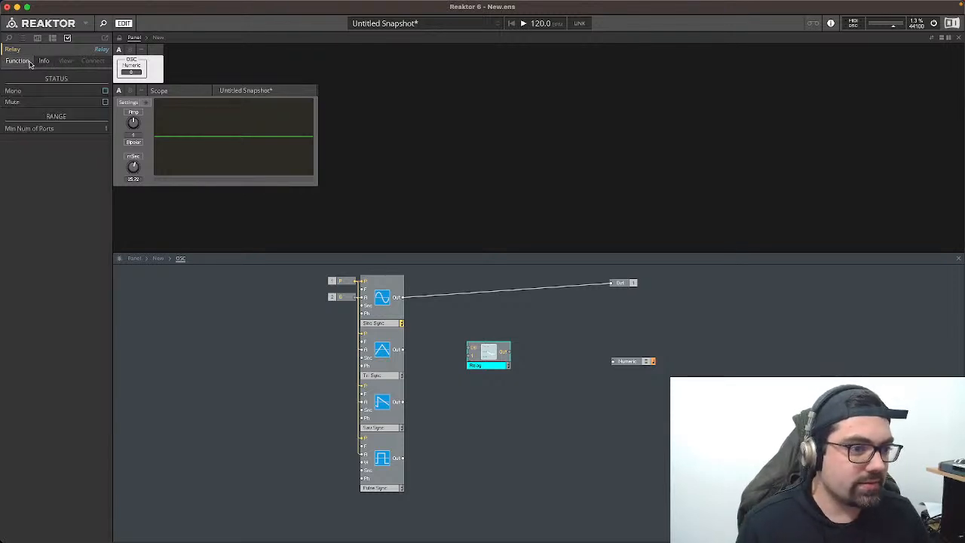
key("Delete")
Step: Add a Selector/Scanner module from the Signal Path category to the OSC macro and show its description
right_click(478, 348)
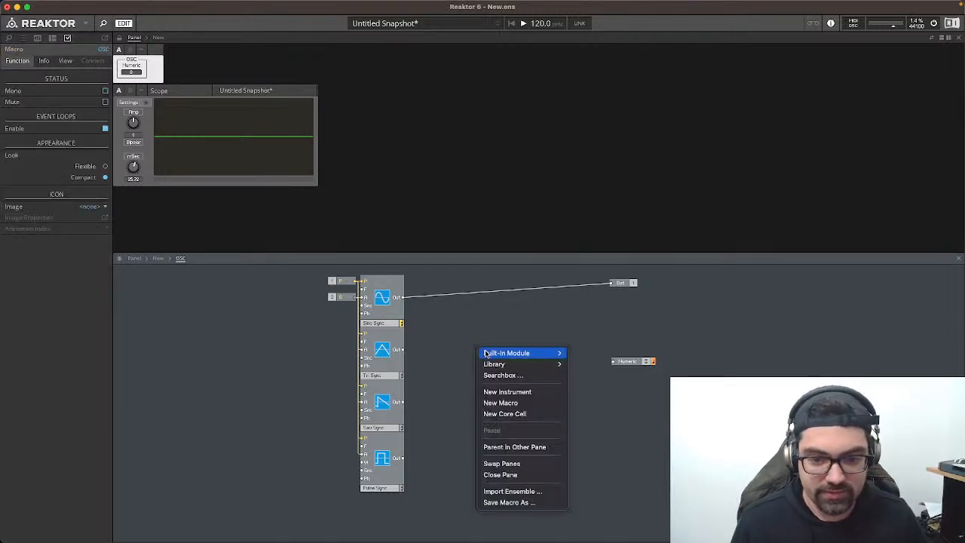
mouse_move(527, 354)
mouse_move(588, 405)
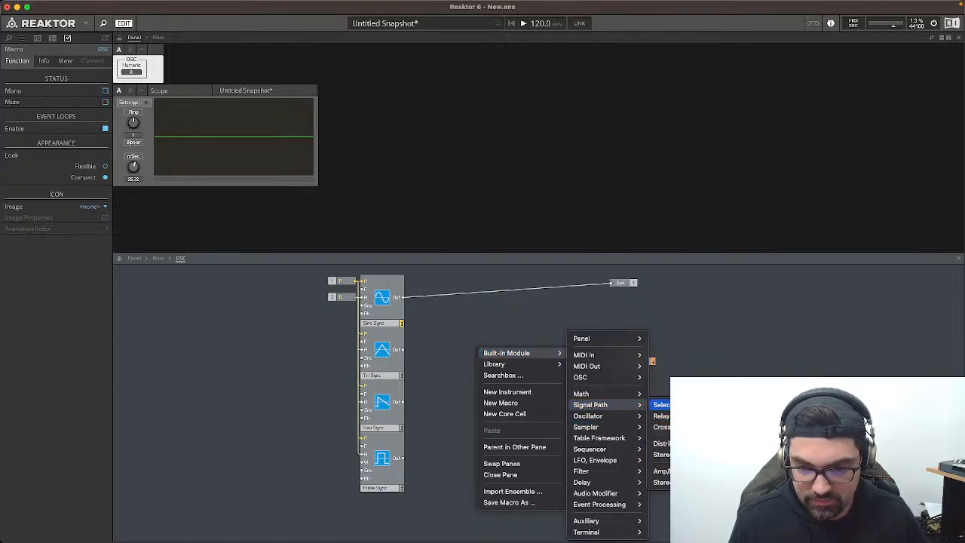
left_click(661, 405)
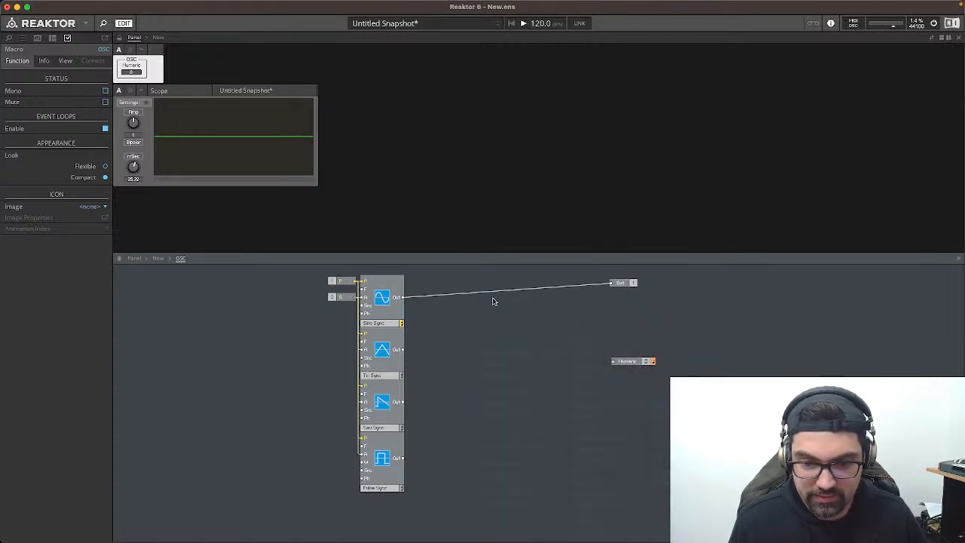
left_click(44, 60)
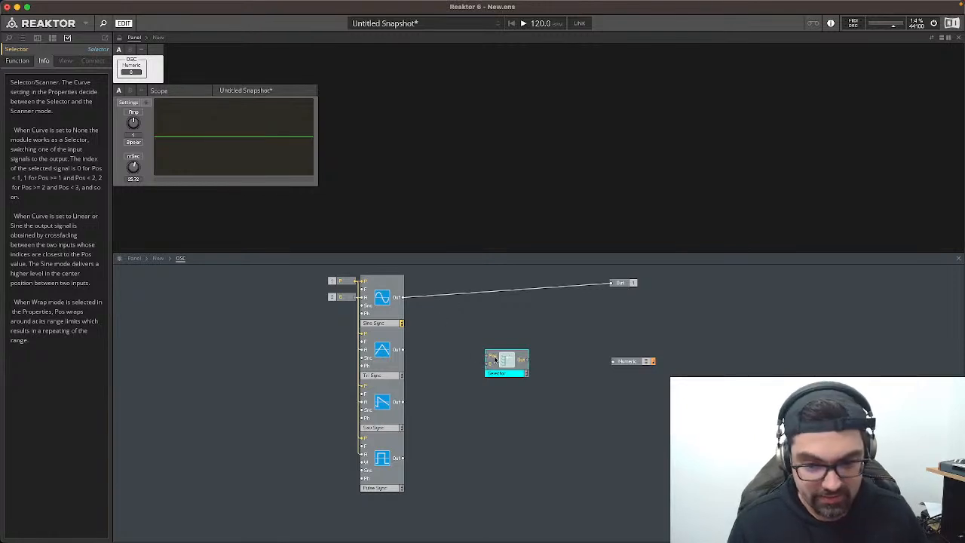
Step: Place the Selector beside the oscillators and wire Sine, Tri, Saw and Pulse Sync outputs to its inputs 0 to 3
left_click_drag(506, 364, 479, 313)
left_click_drag(400, 349, 462, 322)
left_click_drag(402, 406, 463, 329)
left_click_drag(403, 462, 448, 325)
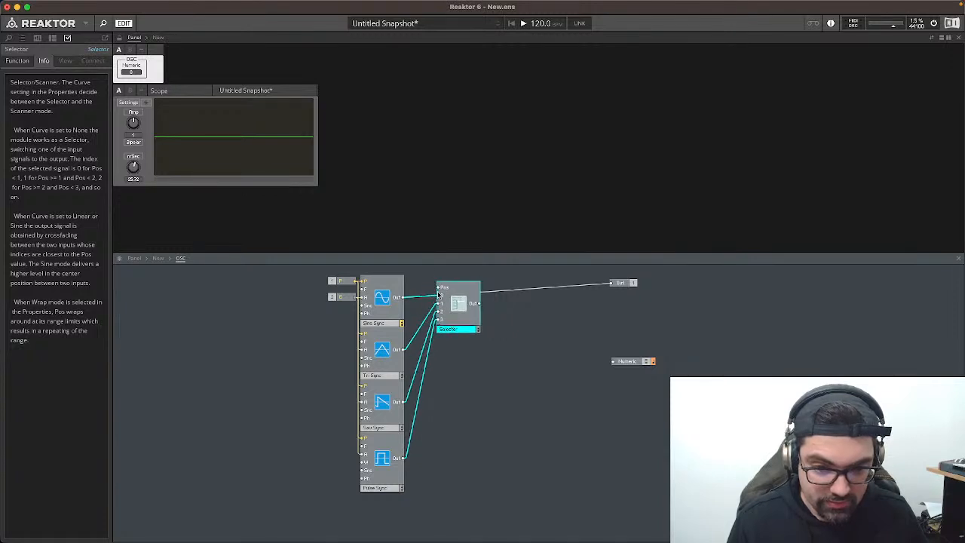
right_click(441, 289)
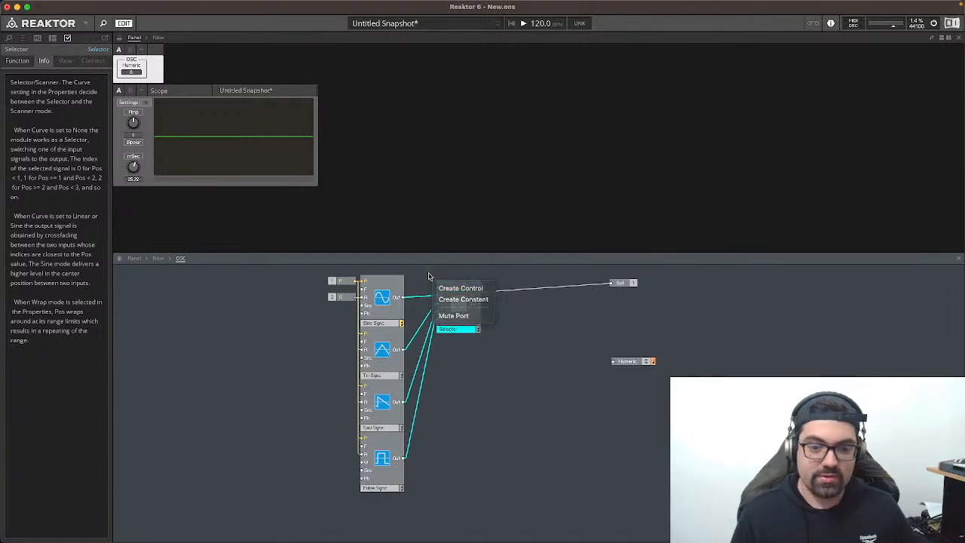
left_click(429, 276)
right_click(438, 289)
left_click(452, 289)
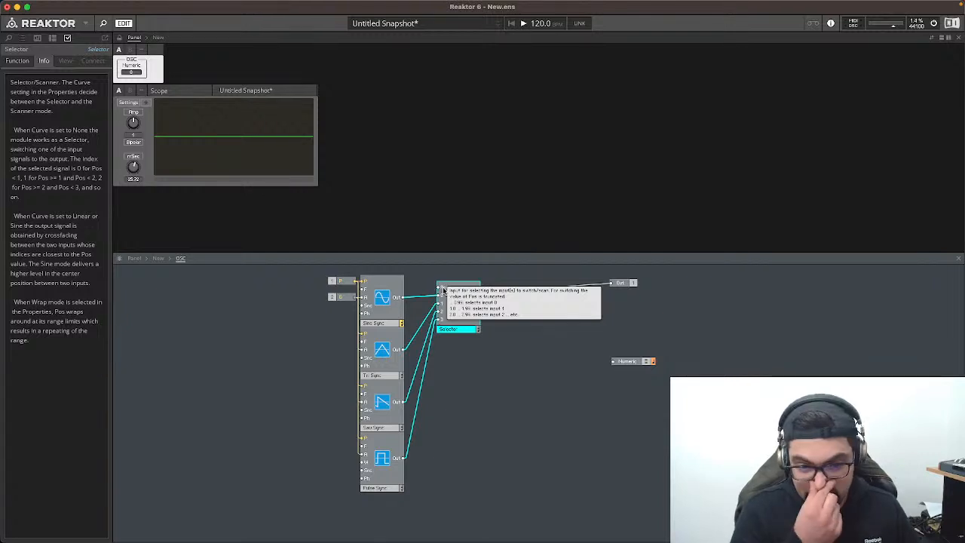
right_click(443, 291)
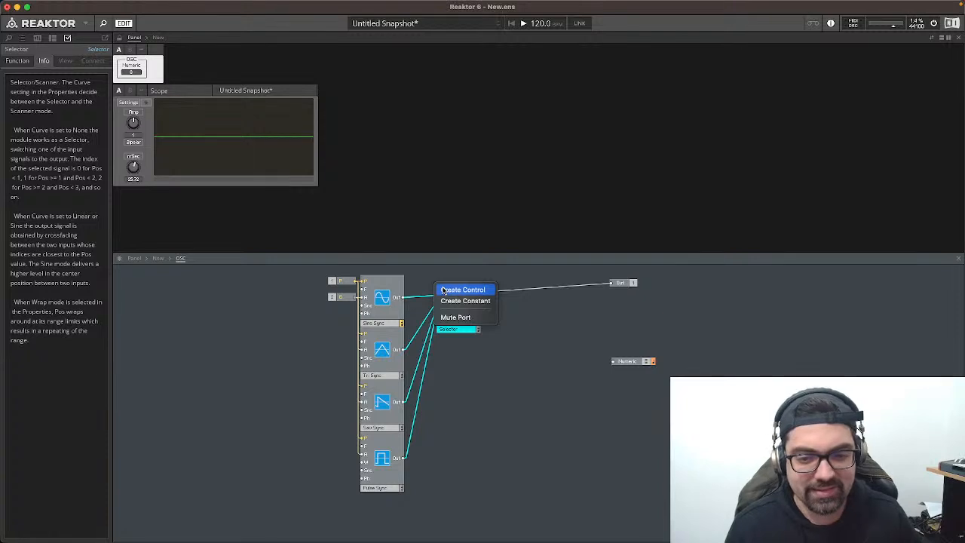
left_click(439, 275)
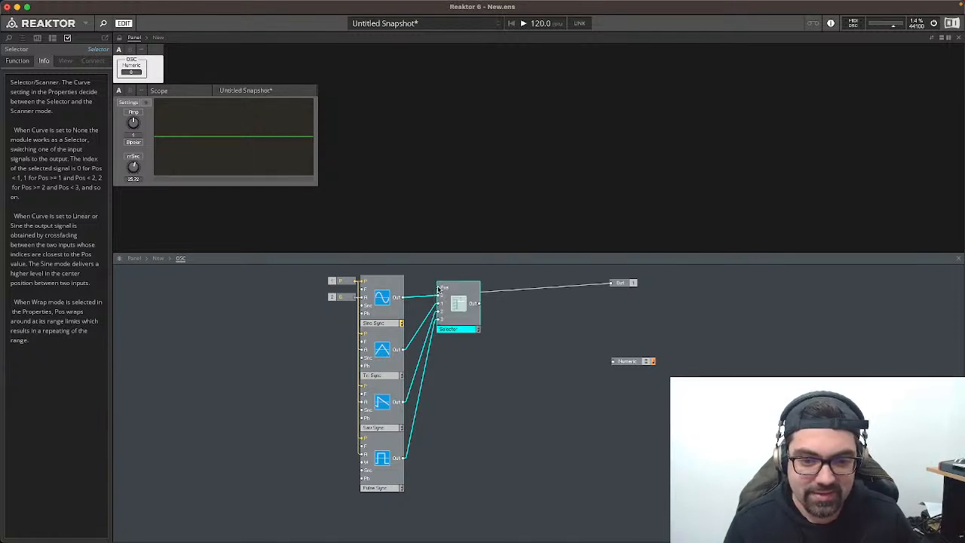
right_click(439, 290)
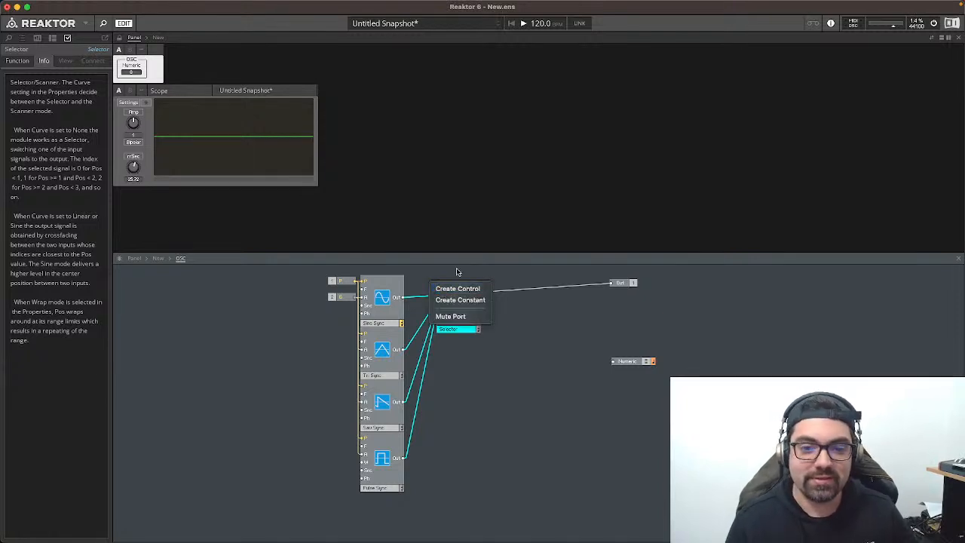
left_click(459, 272)
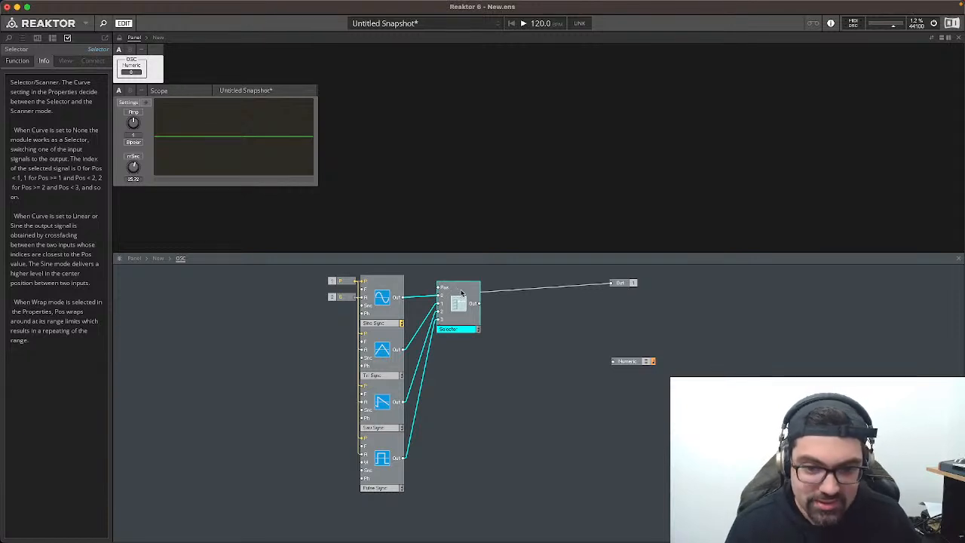
Step: Move the Selector slightly farther from the oscillators and the Out terminal down below it
left_click_drag(462, 292, 491, 291)
left_click(621, 284)
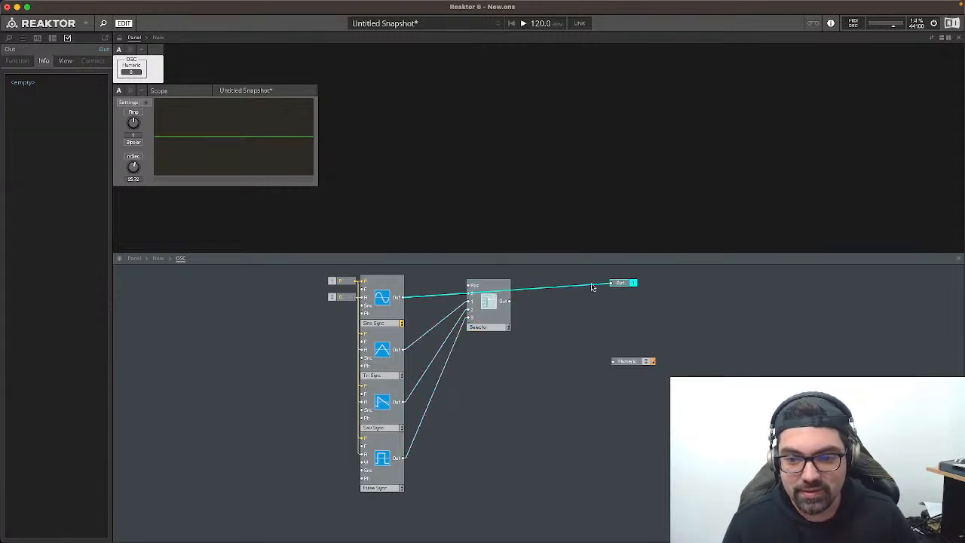
left_click_drag(623, 284, 553, 416)
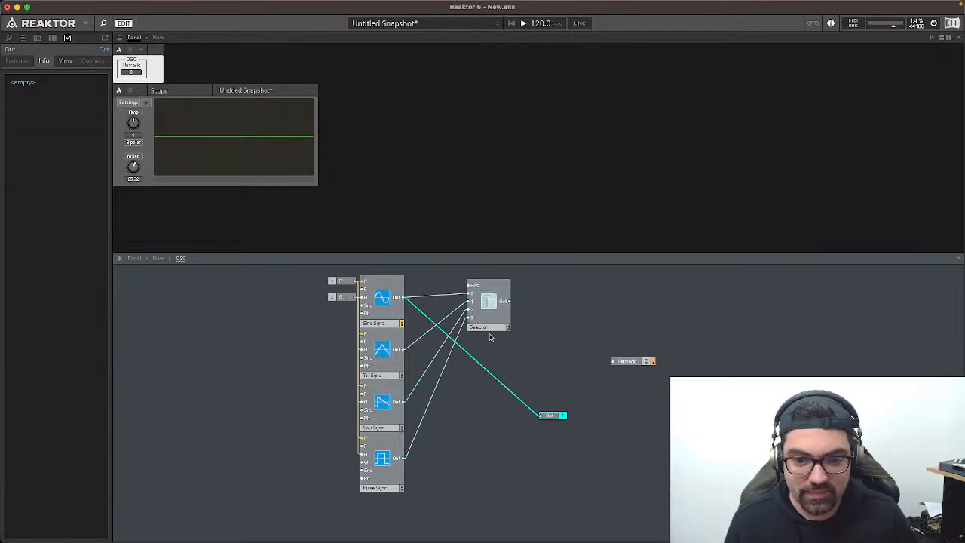
Step: Create a control for the Selector's Pos input and change its style to a knob
right_click(472, 286)
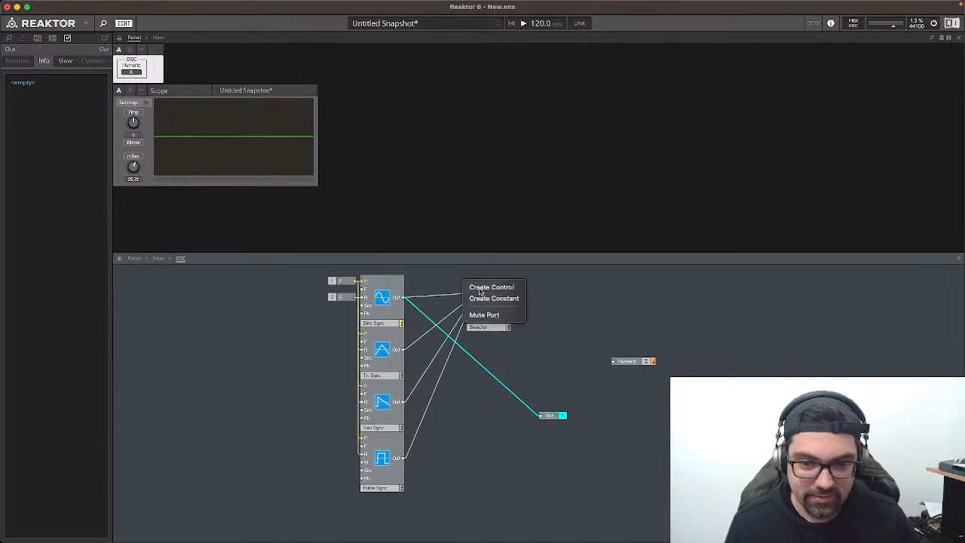
left_click(487, 283)
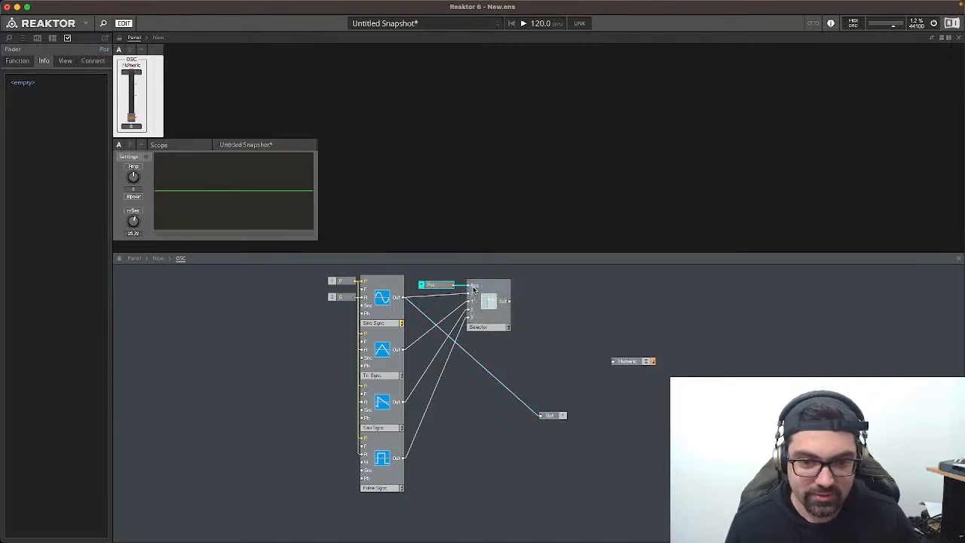
left_click(131, 117)
left_click(65, 62)
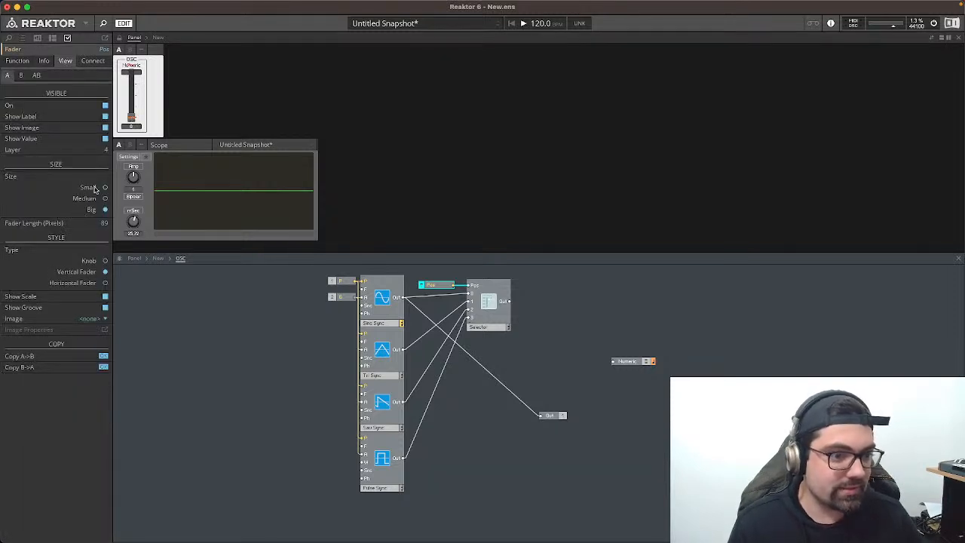
left_click(104, 260)
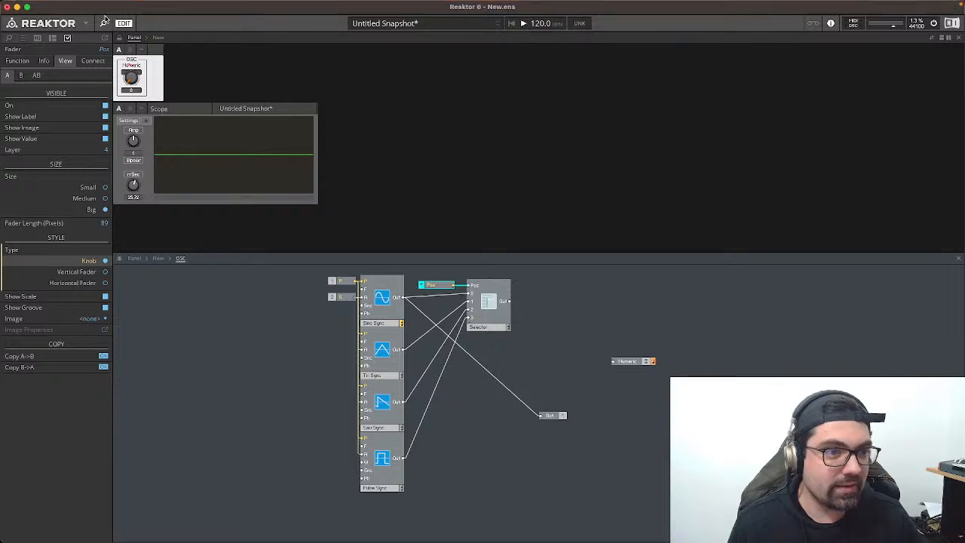
Step: Unlock the panel layout and move the Numeric readout diagonally below the Pos knob so they no longer overlap
left_click(119, 38)
left_click_drag(138, 70, 169, 127)
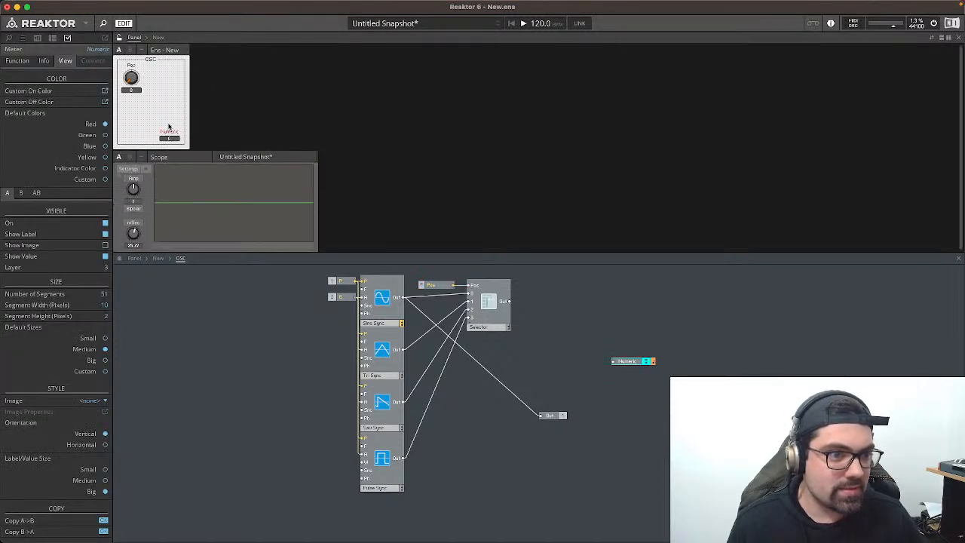
left_click(489, 325)
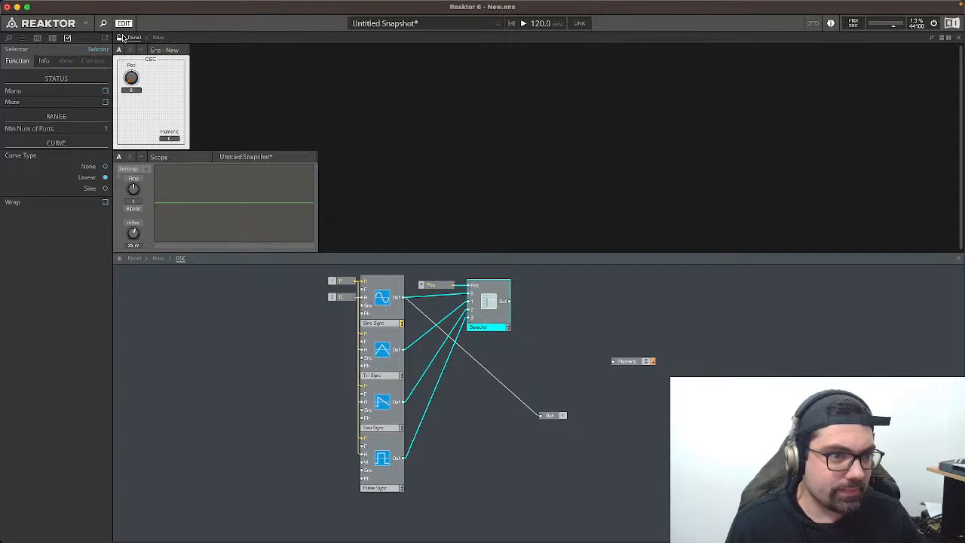
Step: Wire the Selector's output to the Out terminal, shorten the Scope's time window, and sweep the Pos knob to test the waveforms
mouse_move(511, 304)
left_mouse_down()
mouse_move(538, 420)
mouse_move(554, 313)
mouse_move(539, 306)
left_mouse_up()
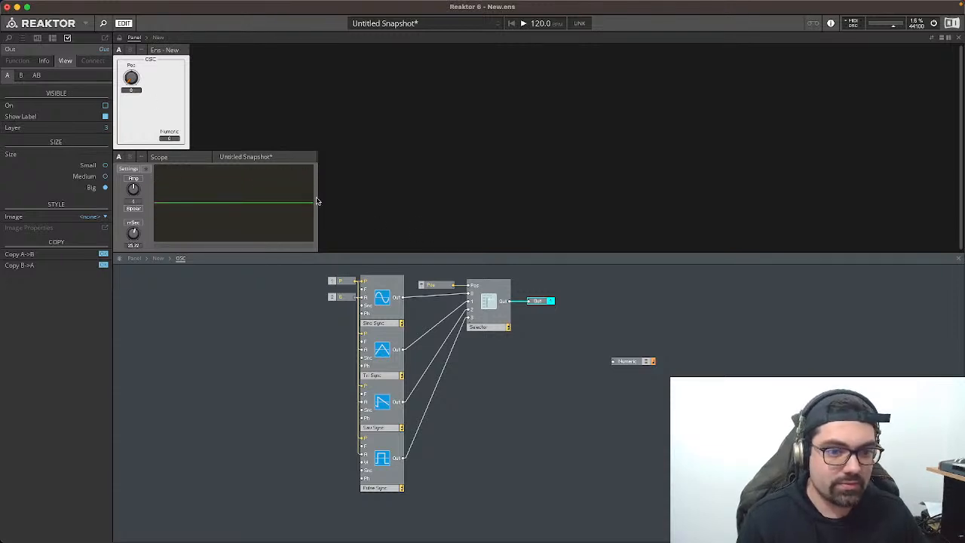
left_click_drag(134, 235, 130, 259)
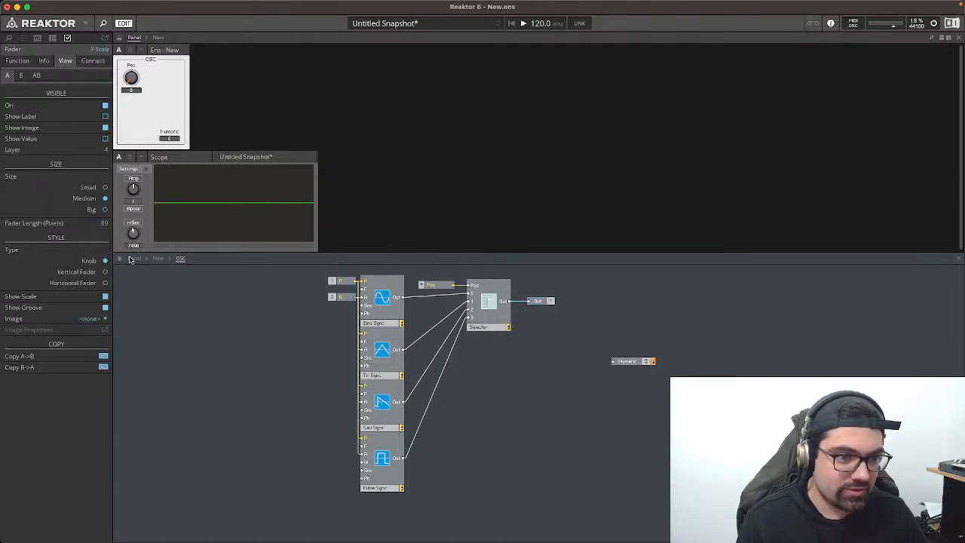
left_click(130, 79)
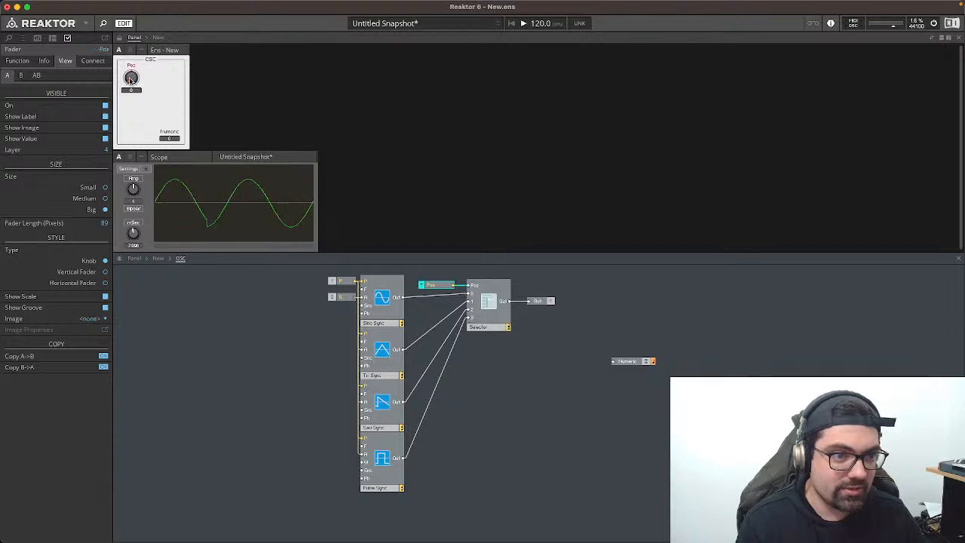
mouse_move(131, 59)
left_mouse_down()
mouse_move(143, 20)
mouse_move(134, 75)
left_mouse_up()
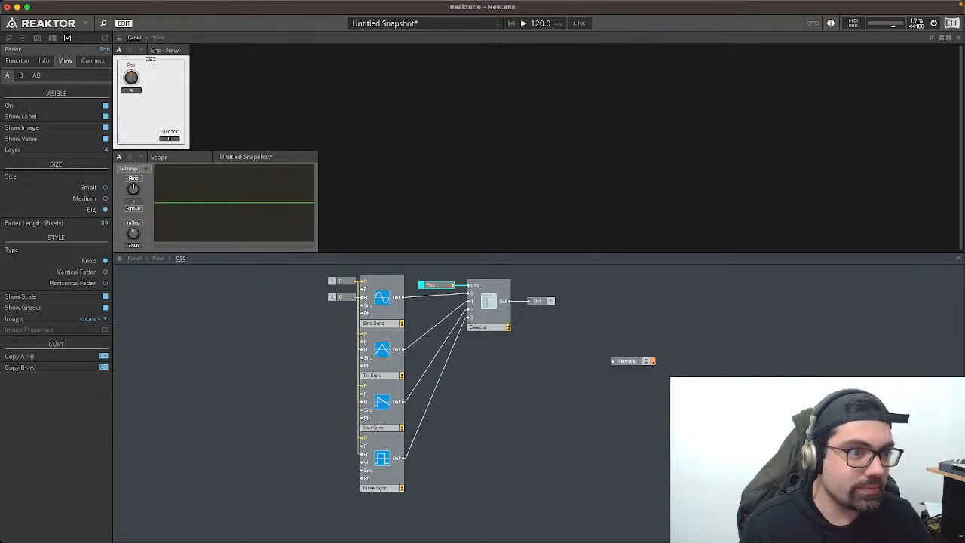
Step: Set the Pos knob's maximum value to 3
left_click(16, 60)
double_click(104, 125)
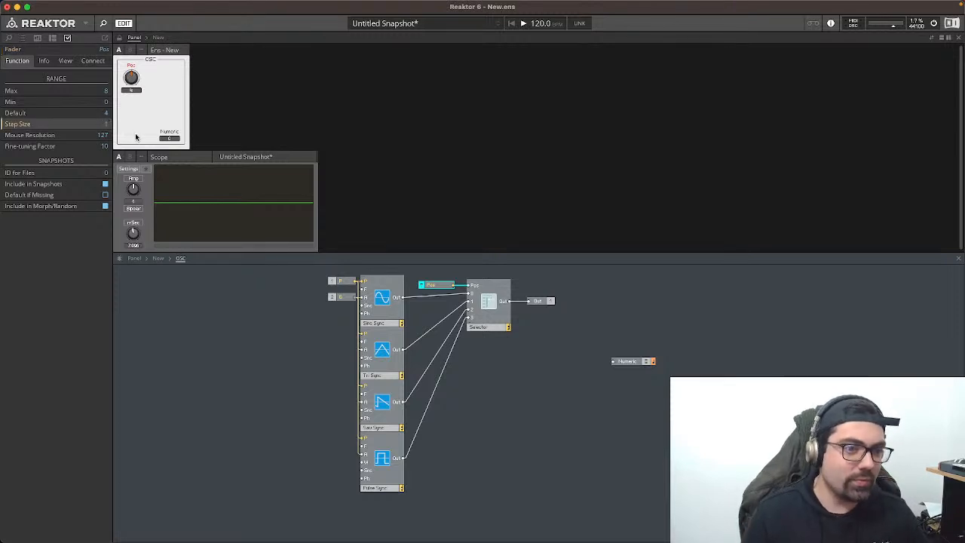
double_click(107, 91)
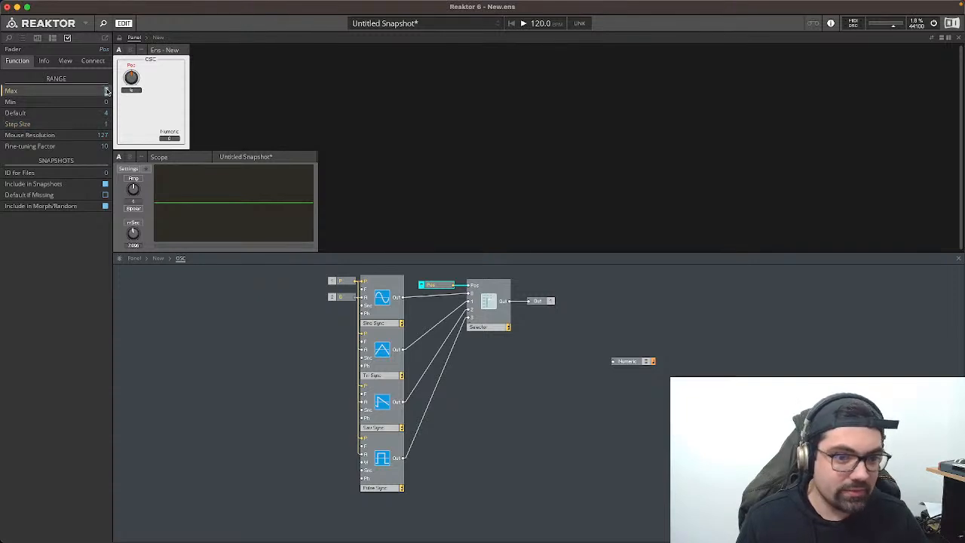
type("3")
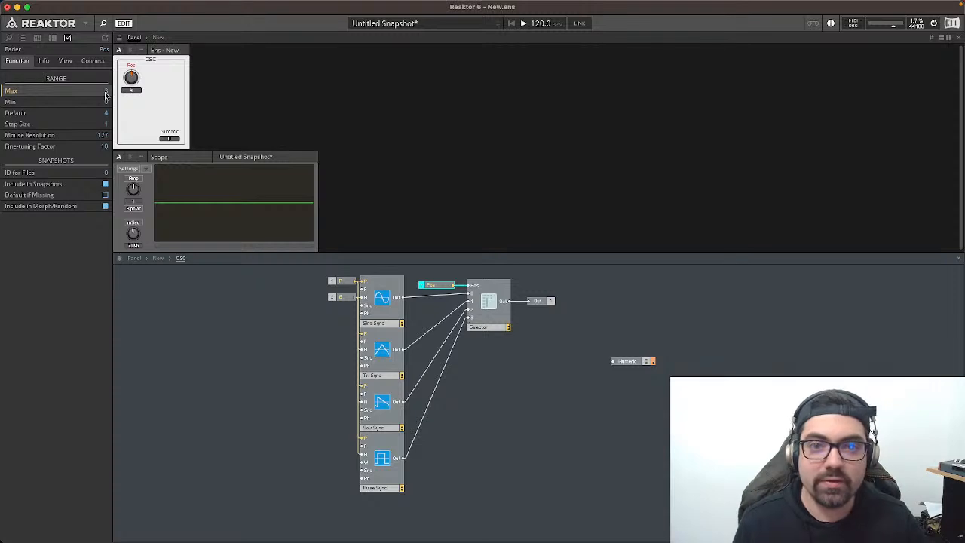
left_click(107, 103)
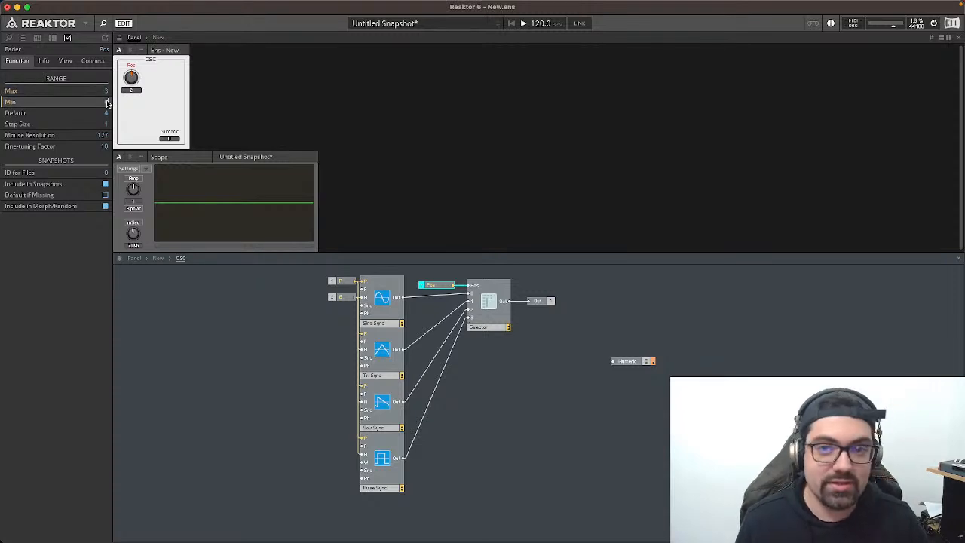
left_click(116, 105)
Step: Set the Pos knob's step size to 0.1, turn it to 0.4, and freeze the Scope display
left_click_drag(131, 82, 122, 101)
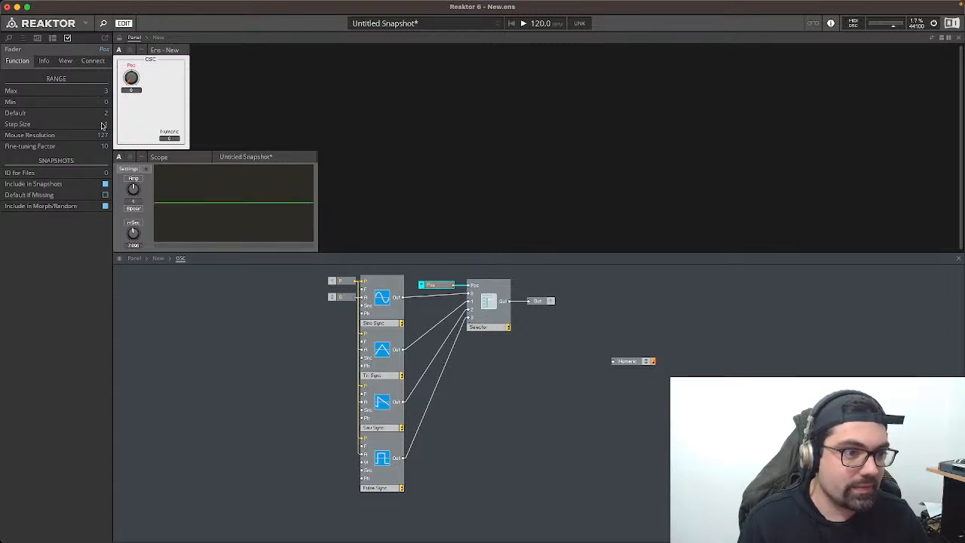
left_click(105, 125)
type("0.1")
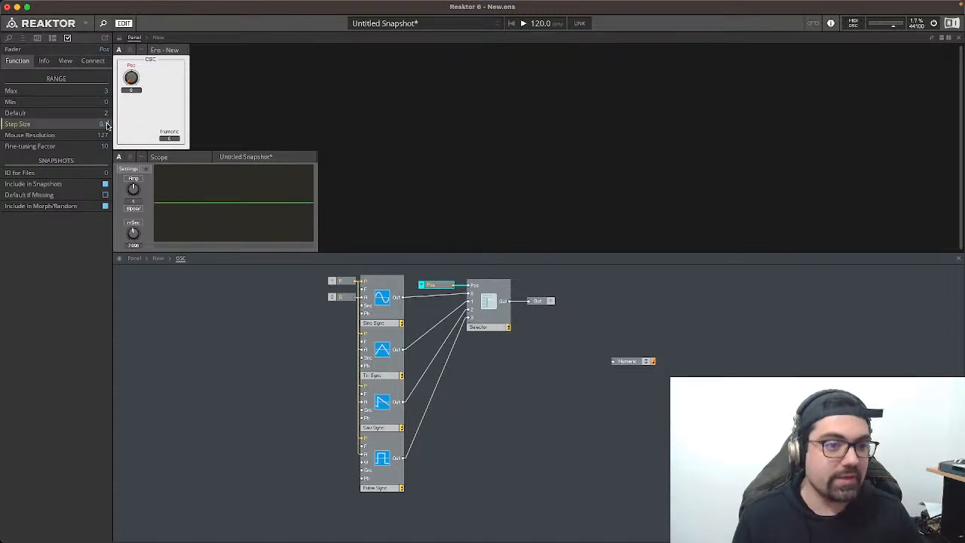
key("Return")
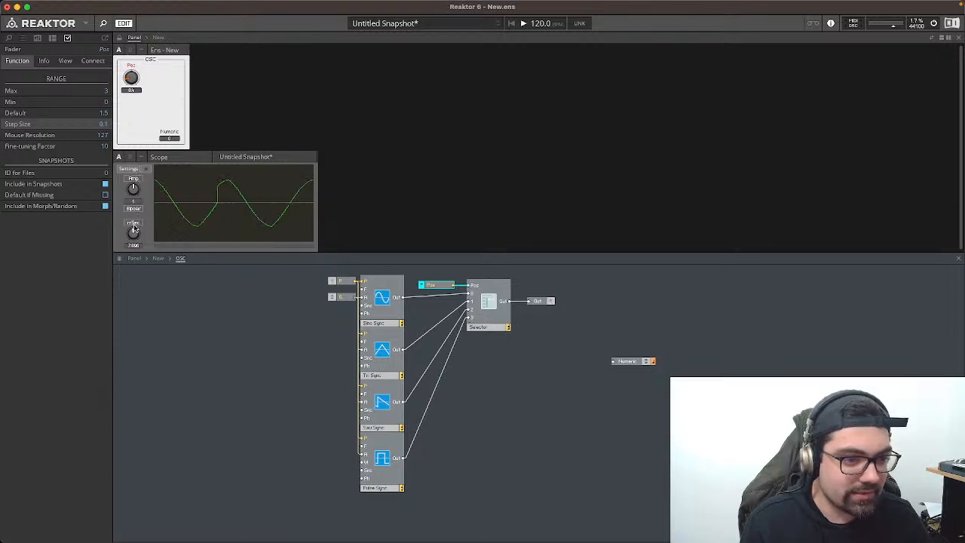
left_click(146, 169)
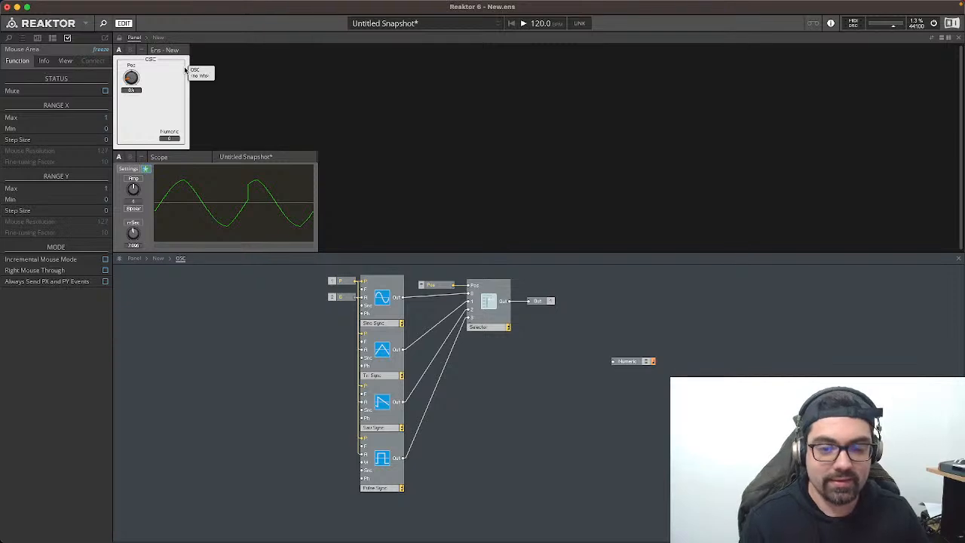
Step: Place the Selector directly against the oscillators, the Pos control above Sine Sync, and the Out terminal farther from the Selector
left_click_drag(432, 277, 517, 327)
left_click_drag(436, 272, 564, 327)
left_click_drag(500, 307, 439, 308)
left_click(442, 270)
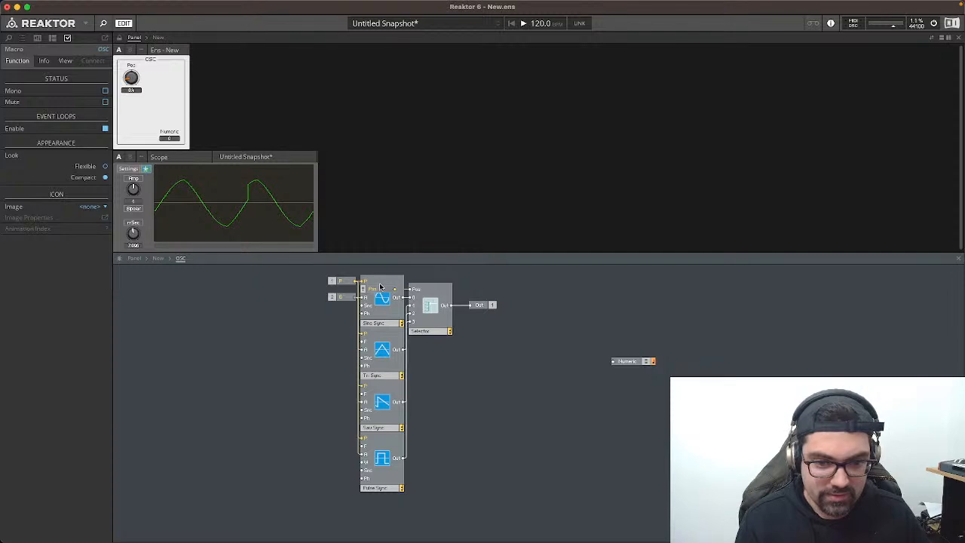
left_click(384, 284)
left_click_drag(385, 284, 392, 273)
left_click_drag(480, 304, 583, 304)
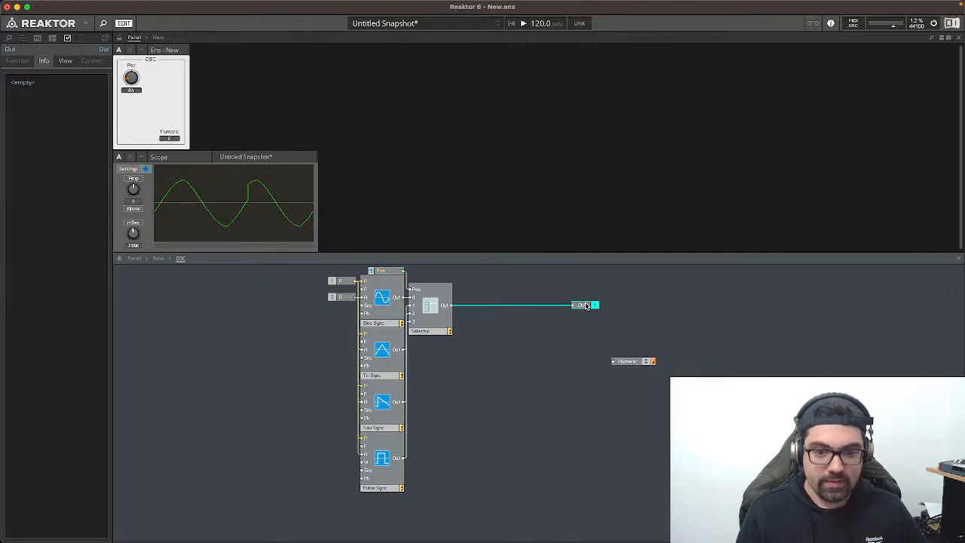
left_click(512, 325)
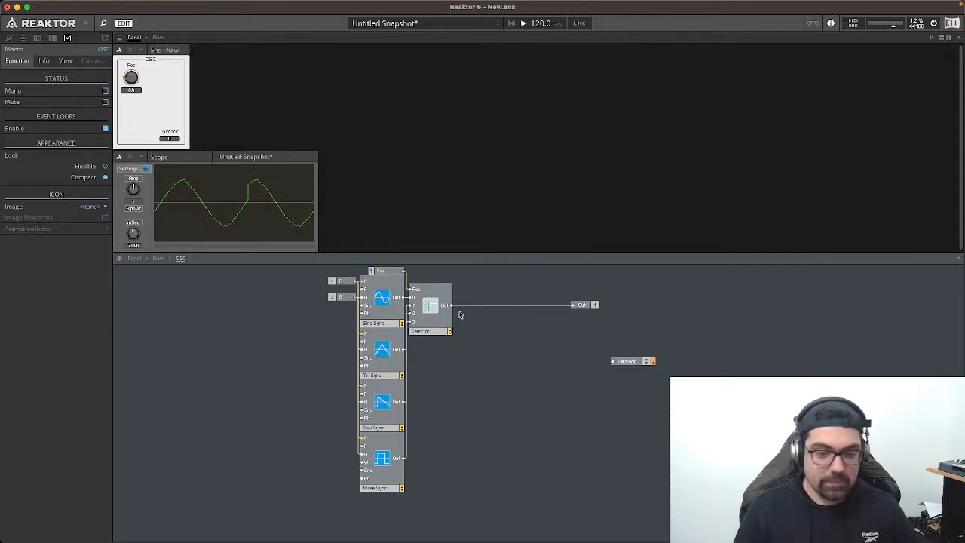
Step: Hide the Pos knob's value display and rename the control to Shape
mouse_move(615, 525)
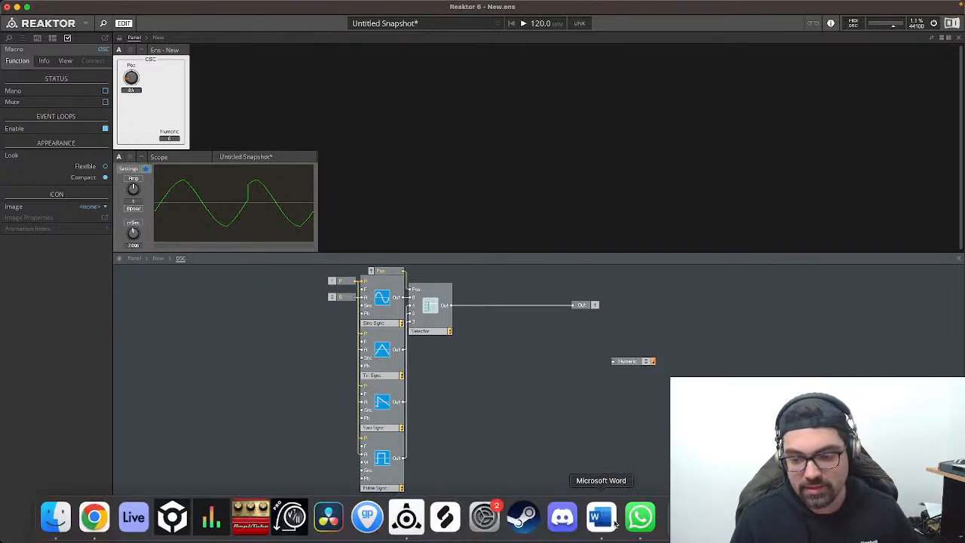
left_click(133, 78)
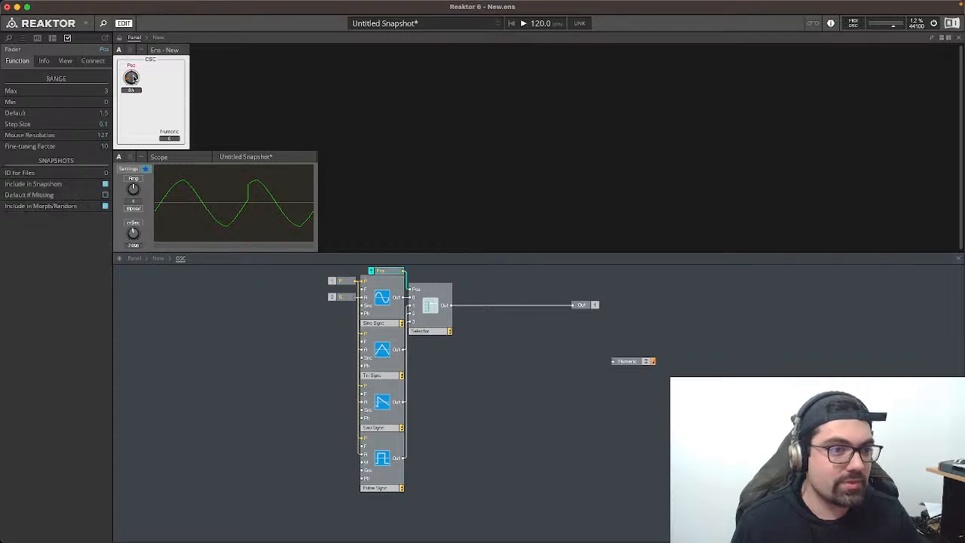
left_click(62, 60)
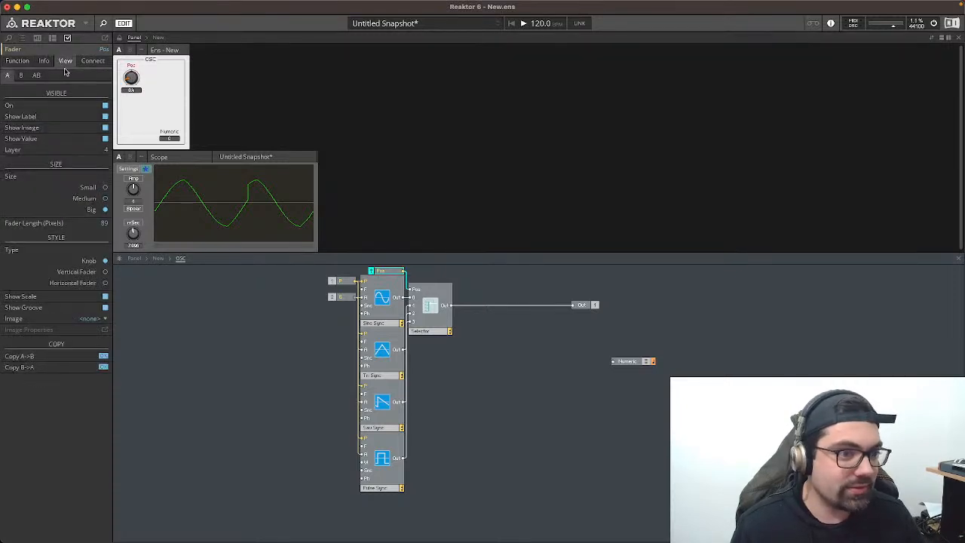
left_click(105, 139)
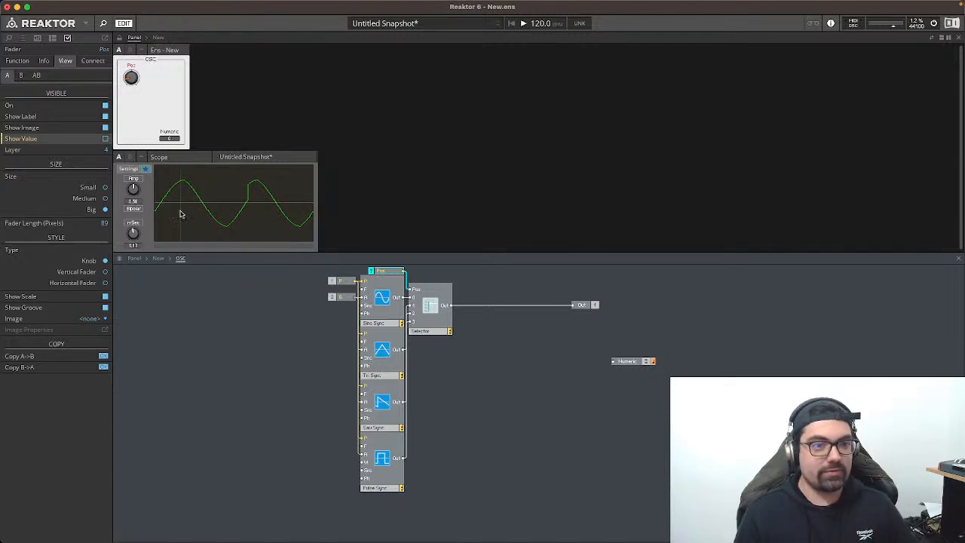
left_click(389, 273)
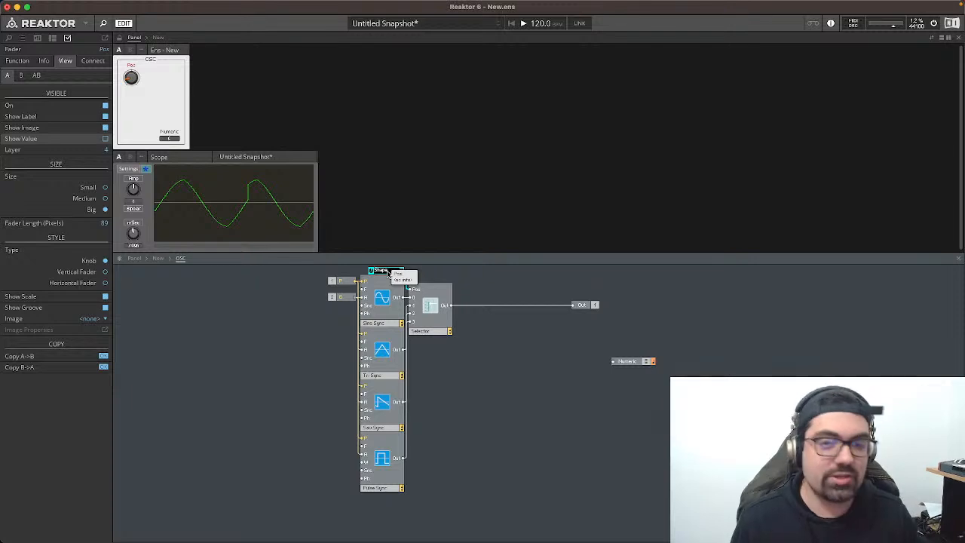
left_click(295, 346)
Step: Unfreeze the Scope display, consult the TO DO LIST document in Microsoft Word, and return to Reaktor
left_click(145, 168)
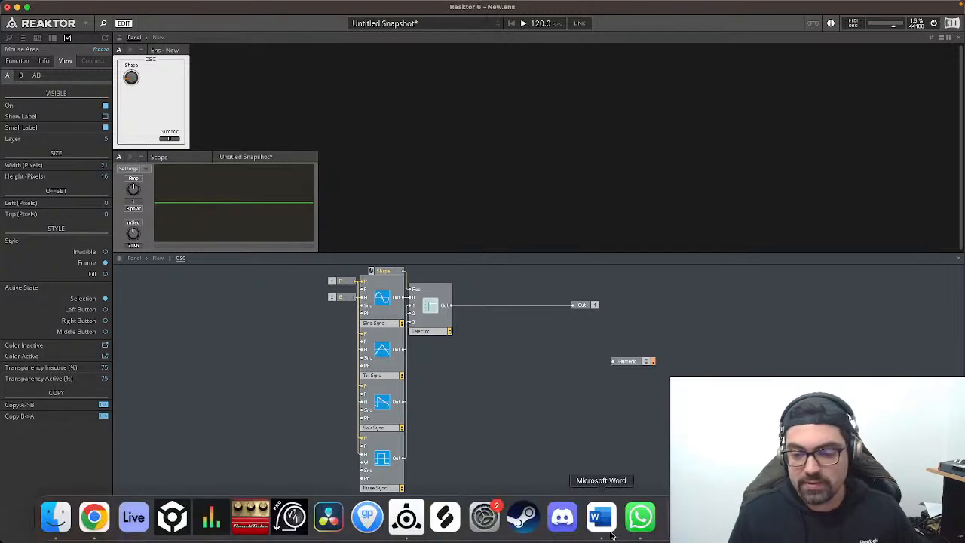
left_click(608, 530)
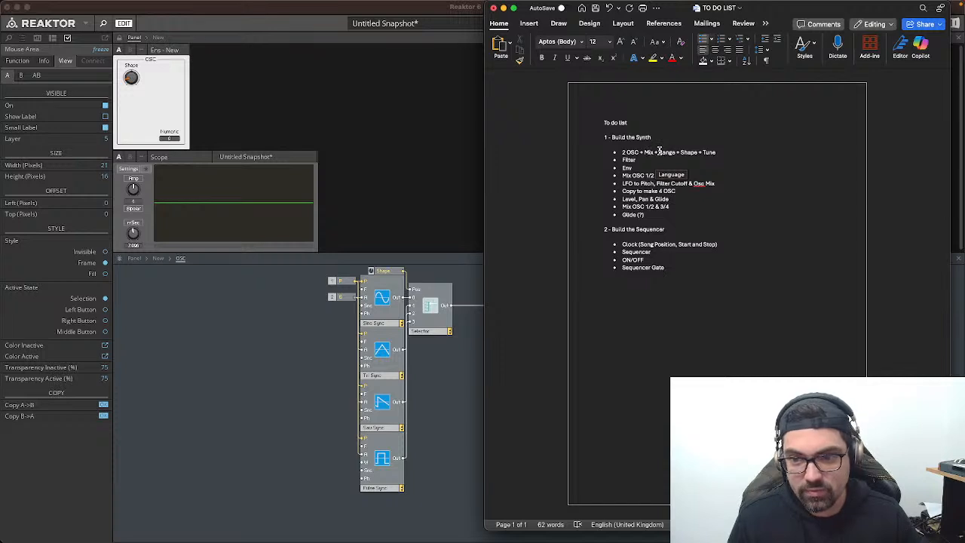
left_click(424, 372)
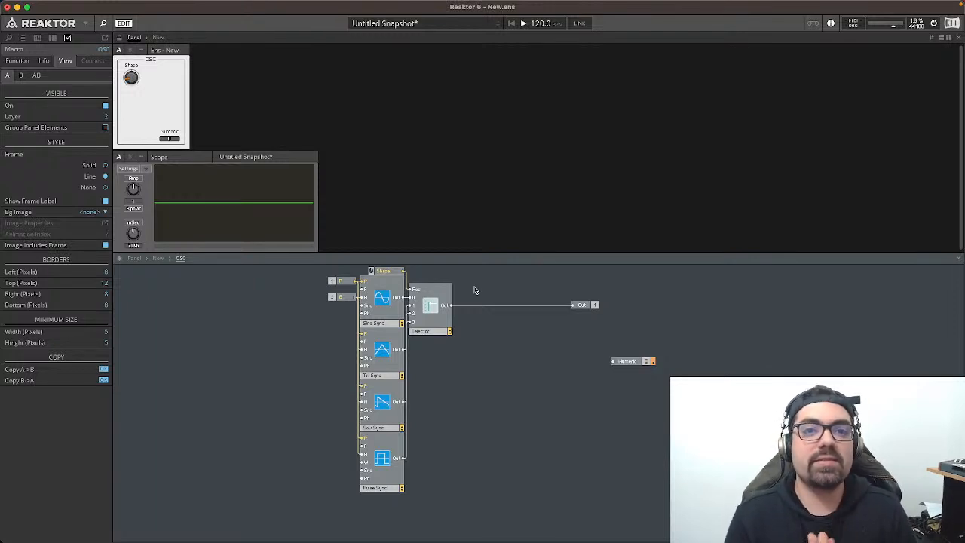
Step: Add a 6-Step Sequencer module to the OSC macro and place it in the free space below the Selector and Out terminal
right_click(311, 336)
right_click(248, 339)
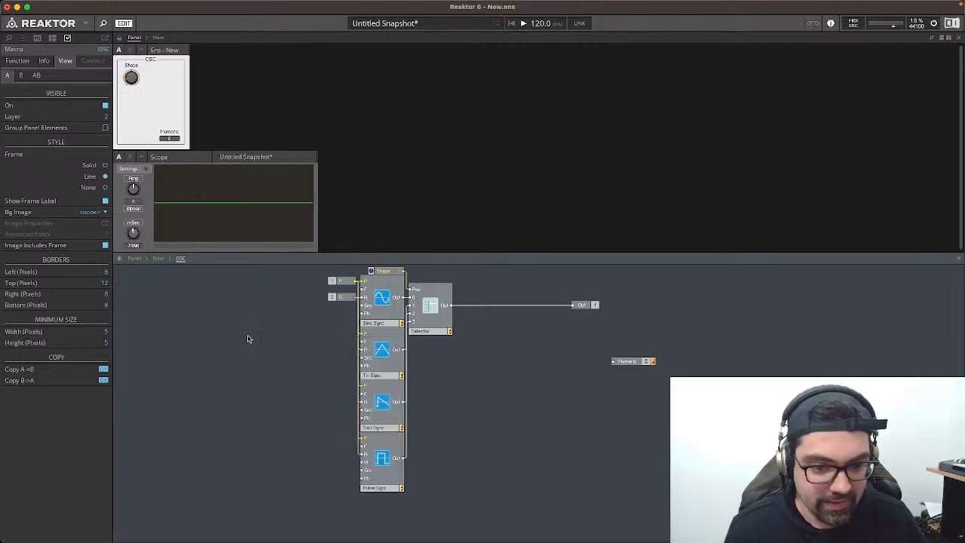
right_click(242, 333)
mouse_move(268, 343)
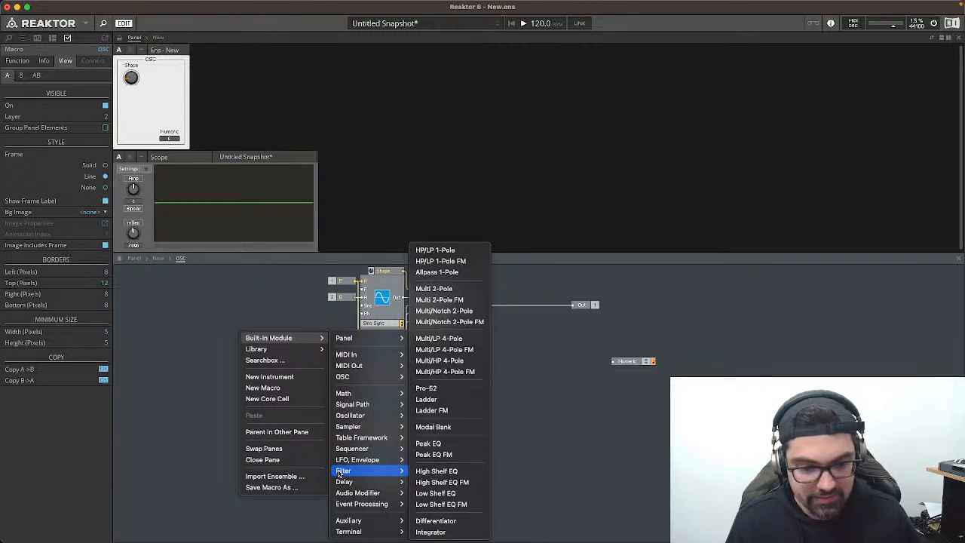
mouse_move(372, 450)
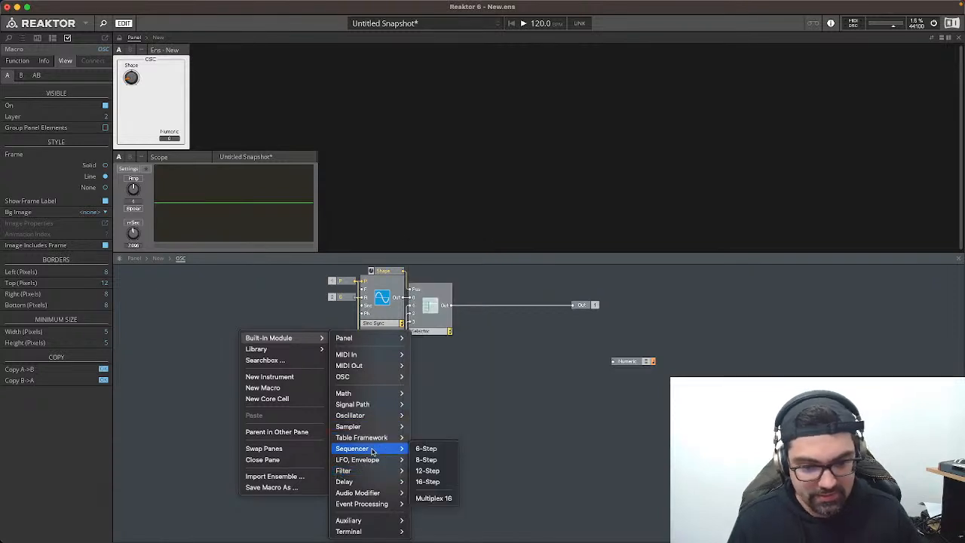
left_click(428, 449)
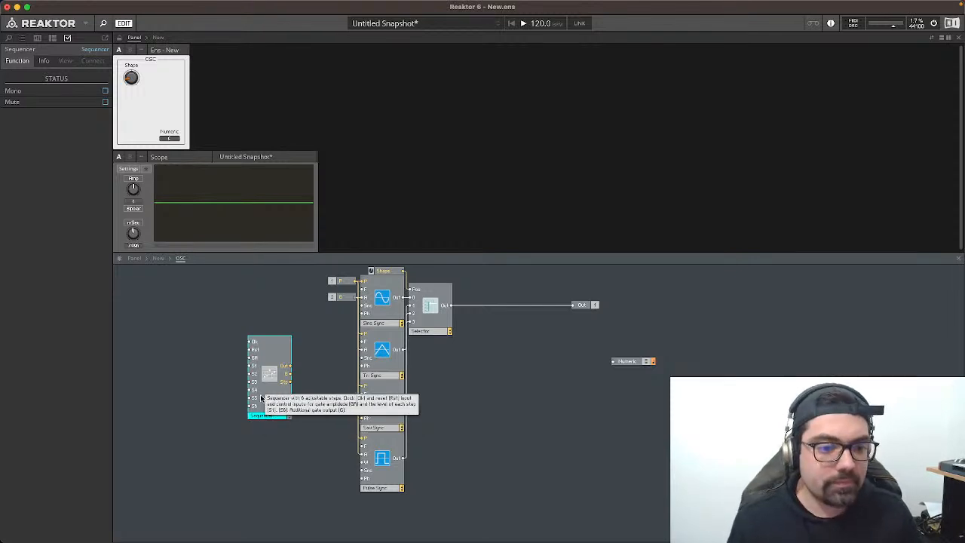
left_click_drag(273, 350, 300, 356)
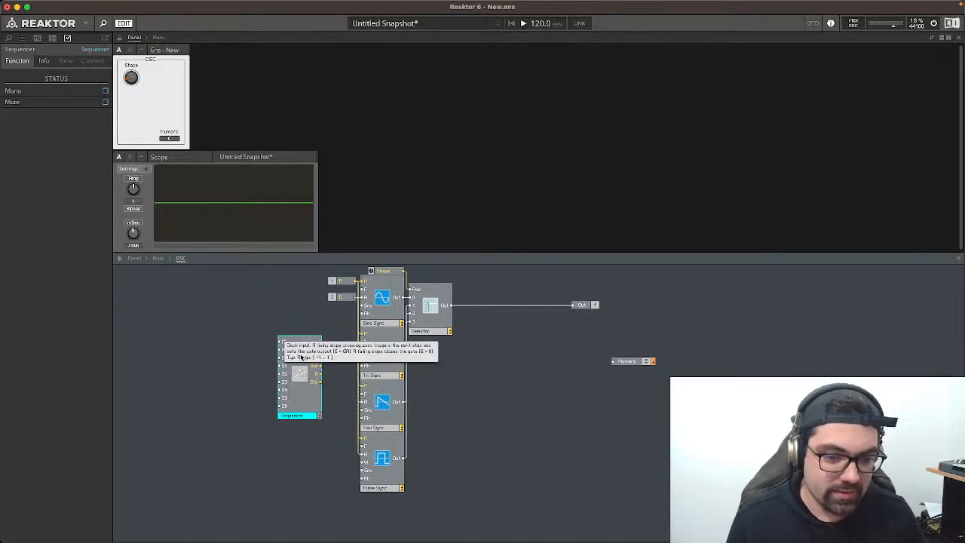
left_click_drag(300, 357, 507, 405)
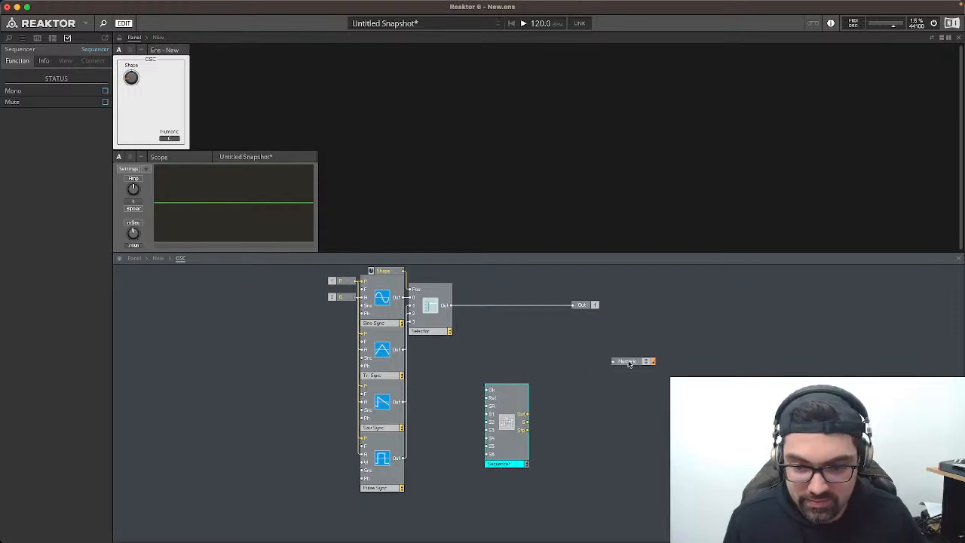
Step: Connect the Numeric display to the Sequencer's Out port and place the display directly beside the Sequencer
left_click_drag(615, 363, 528, 414)
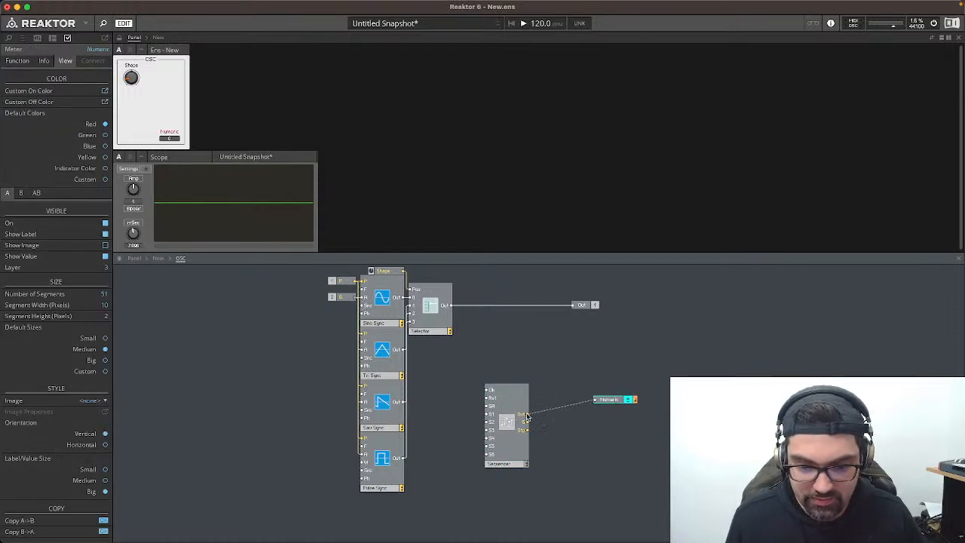
left_click_drag(608, 404, 561, 418)
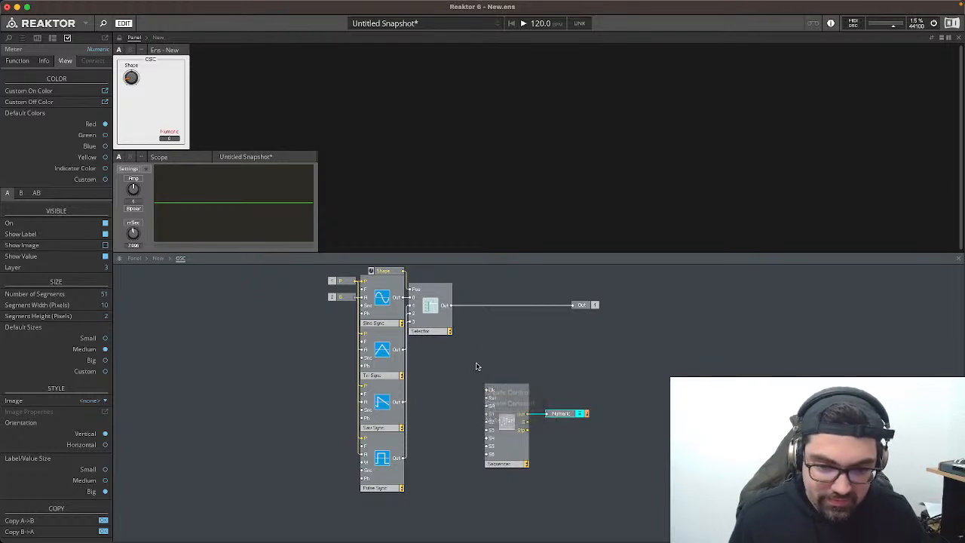
Step: Add a Button module to the OSC macro, place it beside the Sequencer and connect it to the Sequencer's clock input
double_click(457, 445)
type("but")
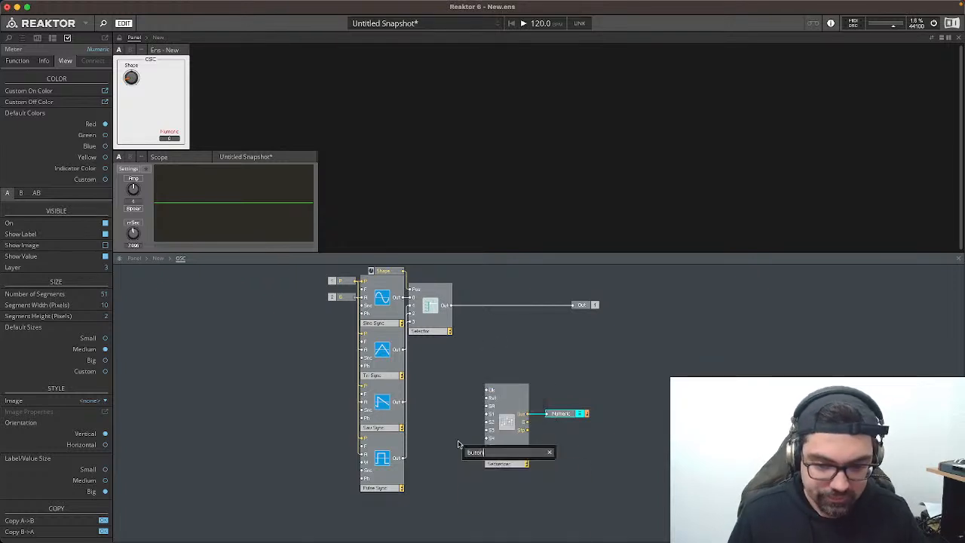
key("Return")
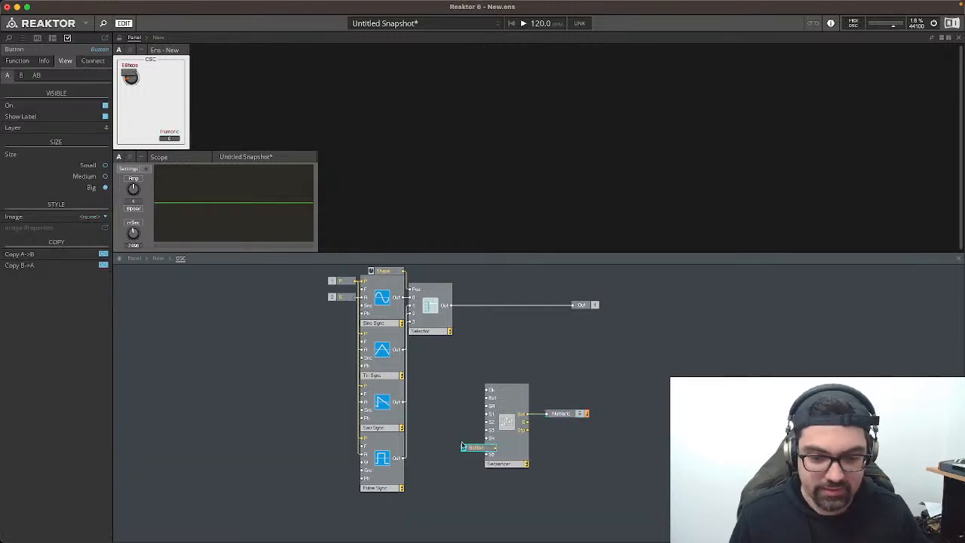
left_click_drag(466, 447, 468, 391)
left_click(450, 400)
left_click(459, 394)
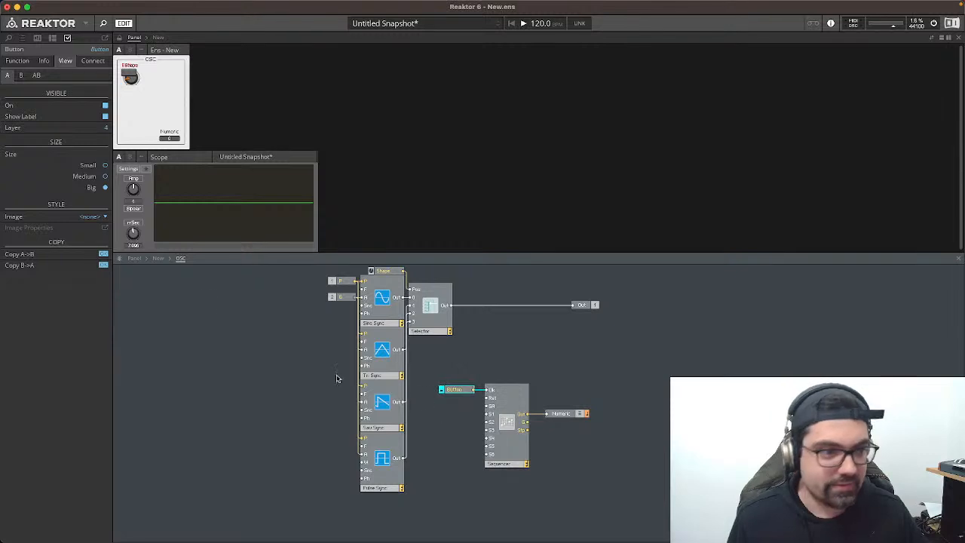
Step: Set the Button to Trigger mode and place it below the Shape knob on the OSC panel
left_click(23, 61)
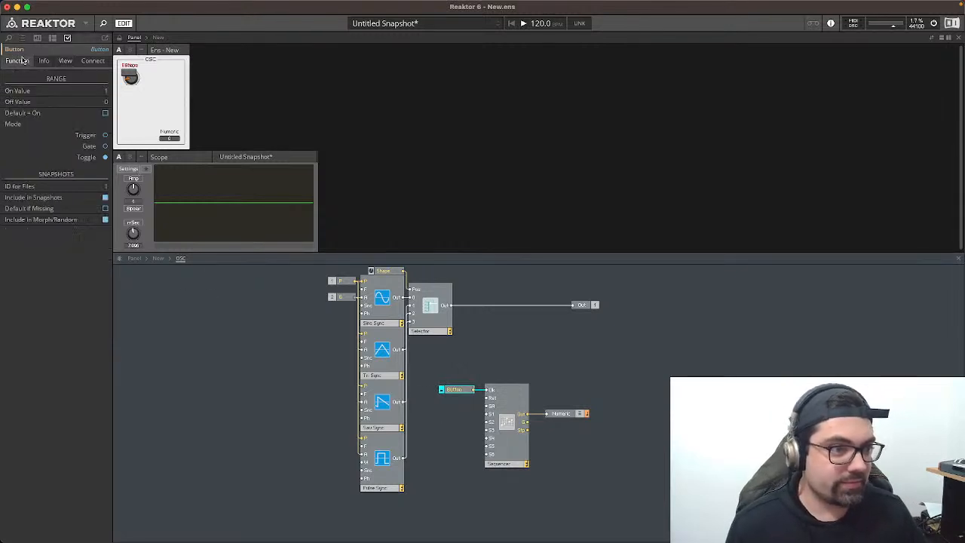
left_click(105, 135)
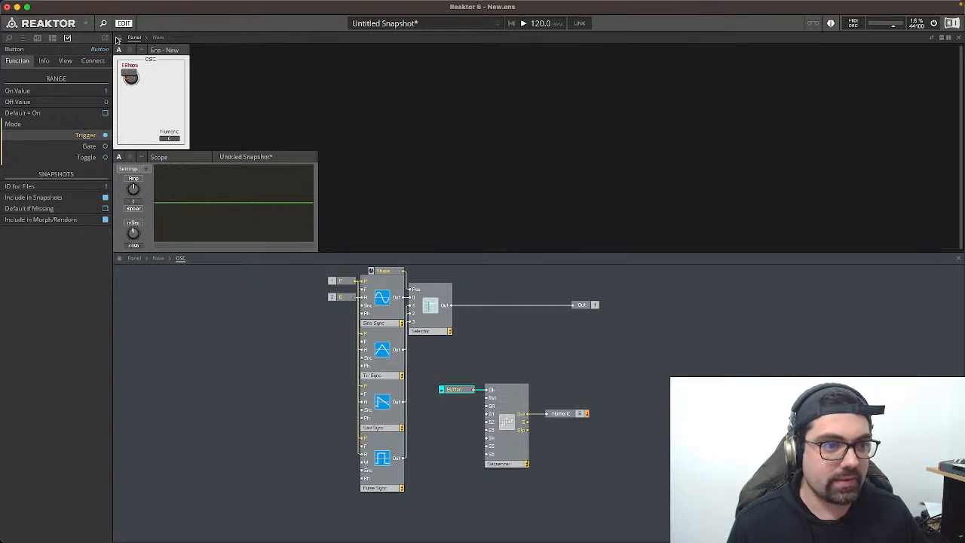
left_click(125, 66)
left_click_drag(131, 72, 135, 101)
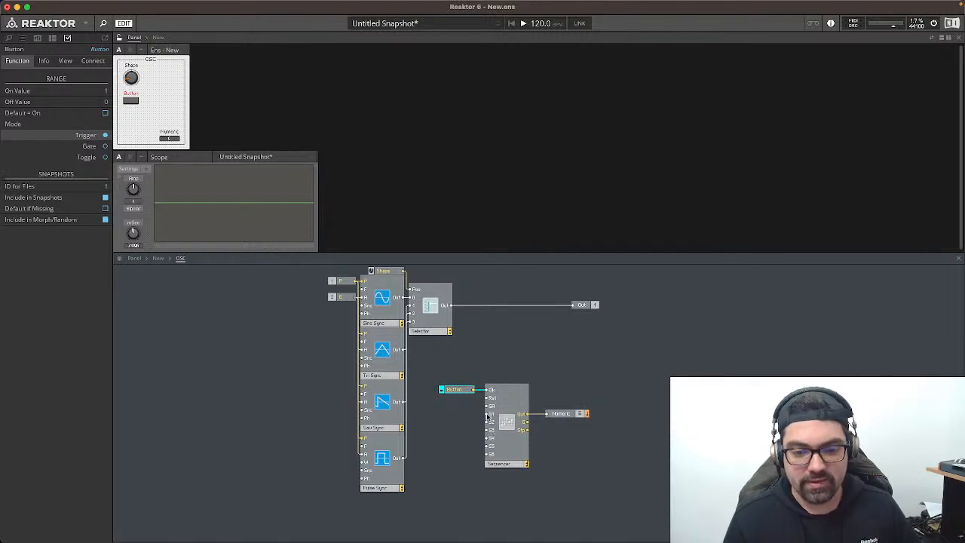
Step: Rewire the Numeric display to the Sequencer's step-number output (Stp) and test the stepping with the panel Button
mouse_move(490, 417)
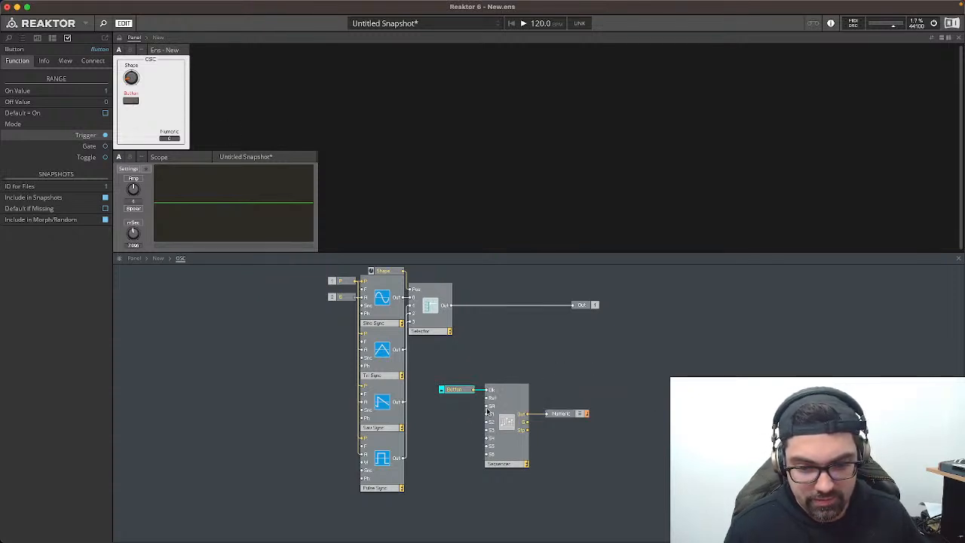
left_click_drag(548, 413, 526, 431)
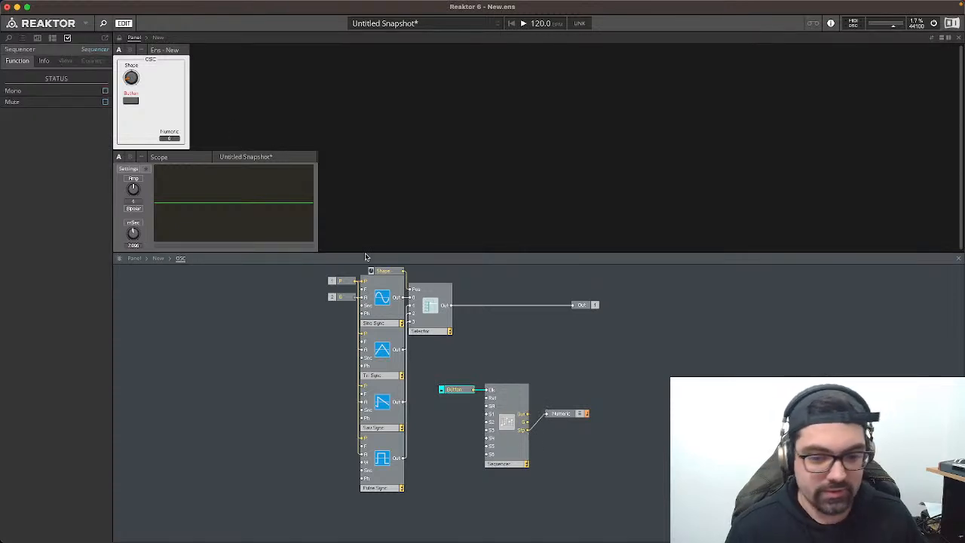
left_click(132, 101)
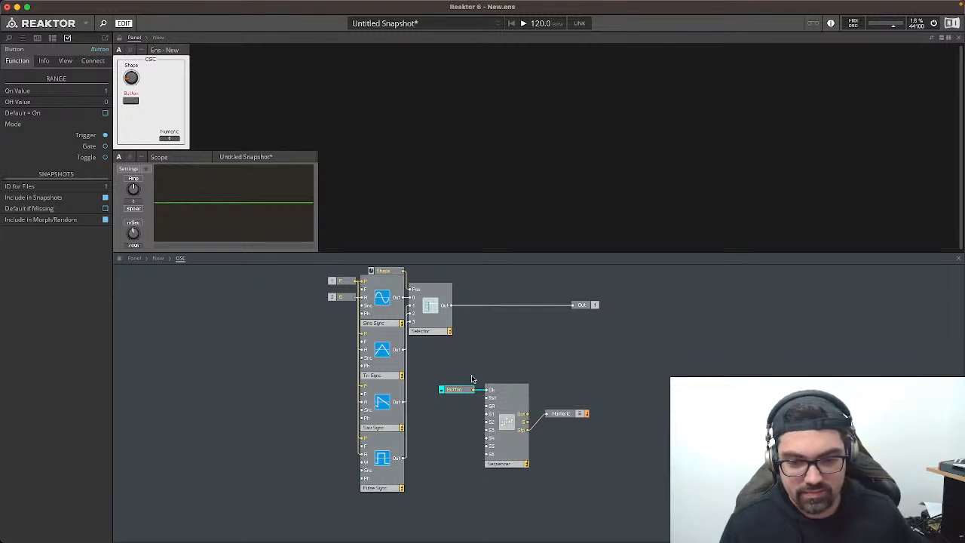
Step: Delete the Numeric display and feed the Sequencer's S1 input with a constant of 0
left_click(569, 416)
key("Delete")
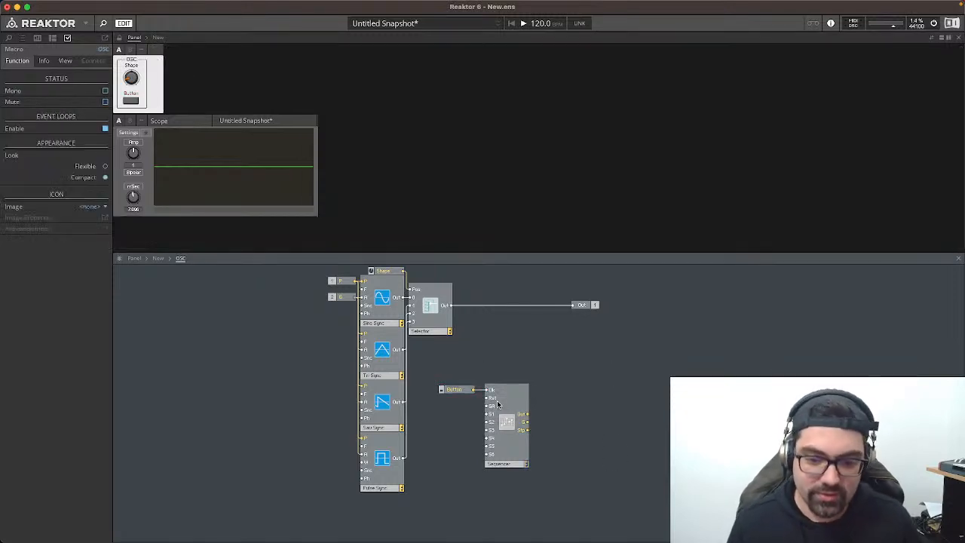
right_click(487, 415)
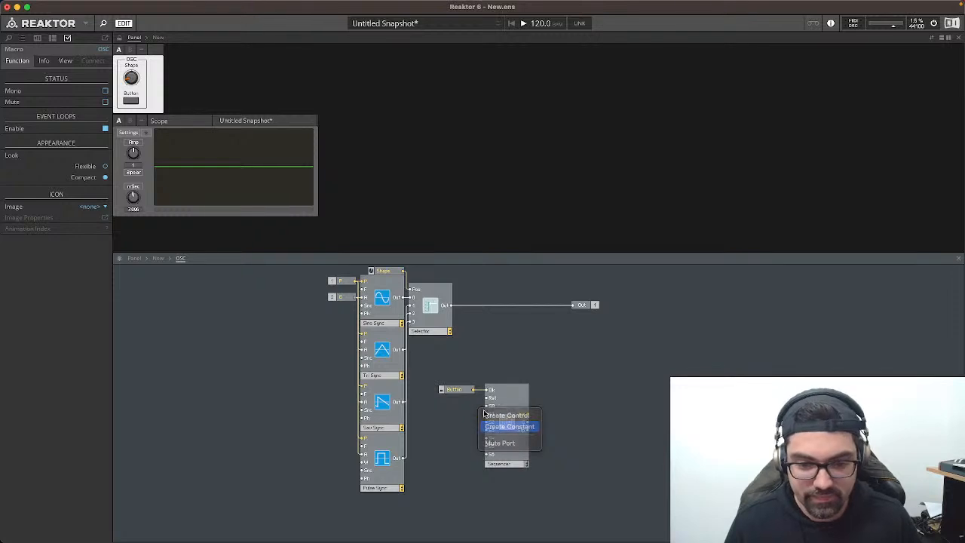
left_click(507, 424)
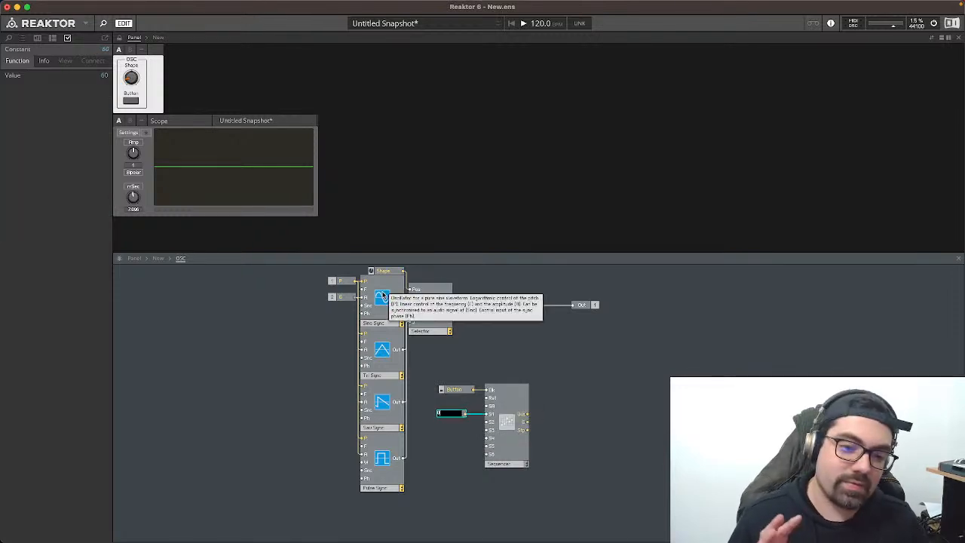
left_click(316, 316)
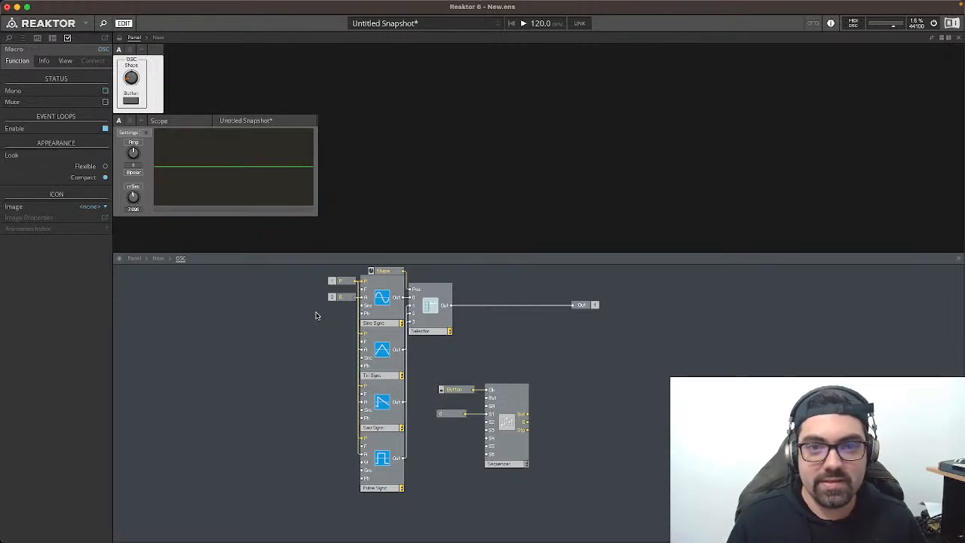
right_click(487, 424)
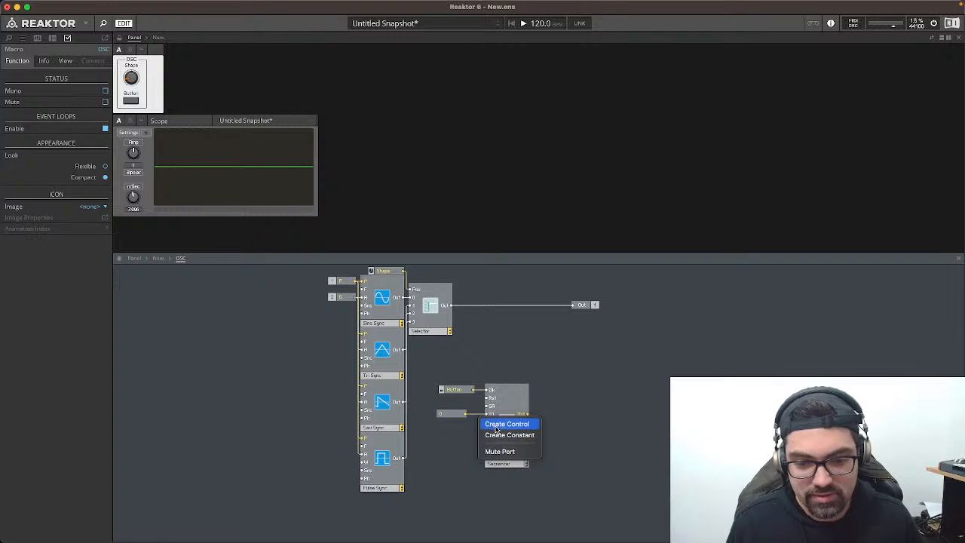
left_click(505, 426)
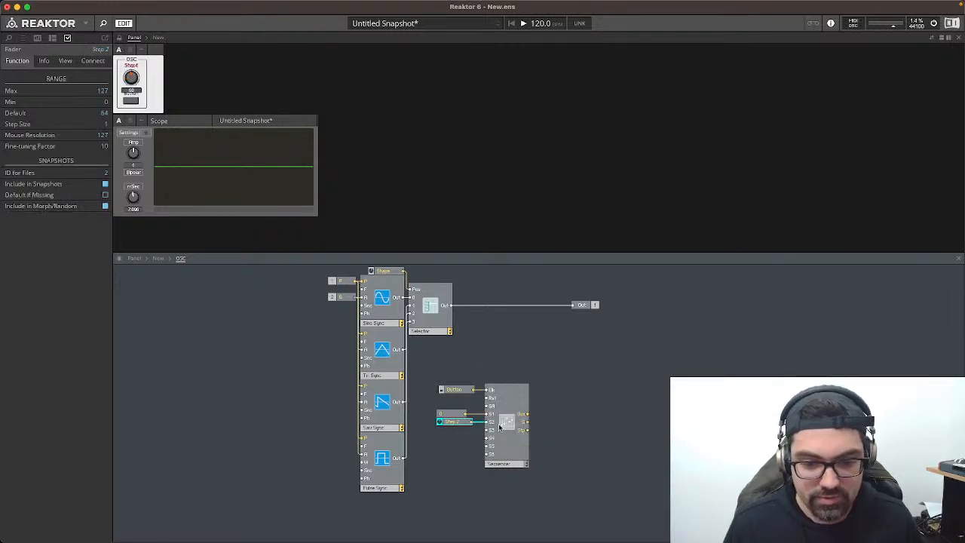
key("Delete")
Step: Create a constant of 12 for the Sequencer's S2 input
right_click(490, 423)
left_click(502, 435)
double_click(449, 424)
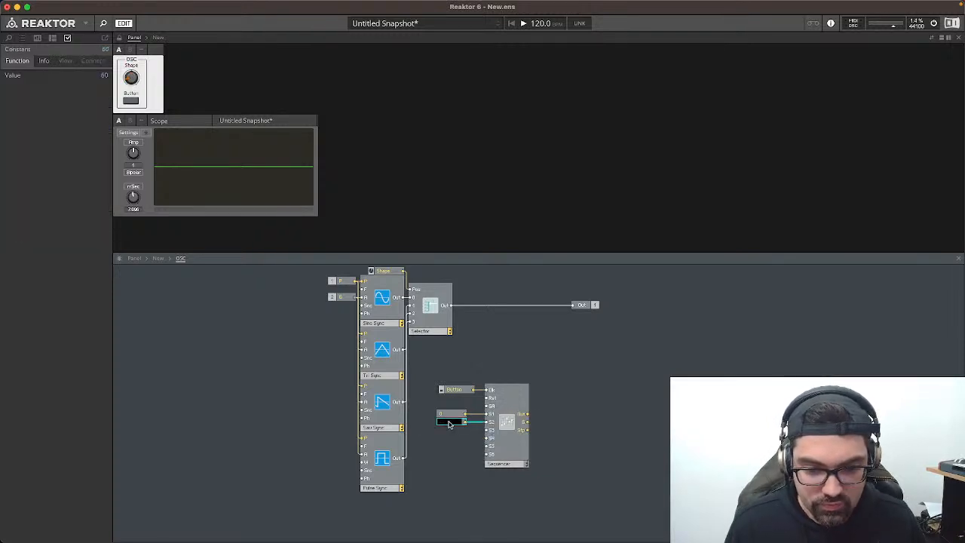
type("12")
key("Return")
Step: Create a constant of 24 for the Sequencer's S3 input
right_click(476, 430)
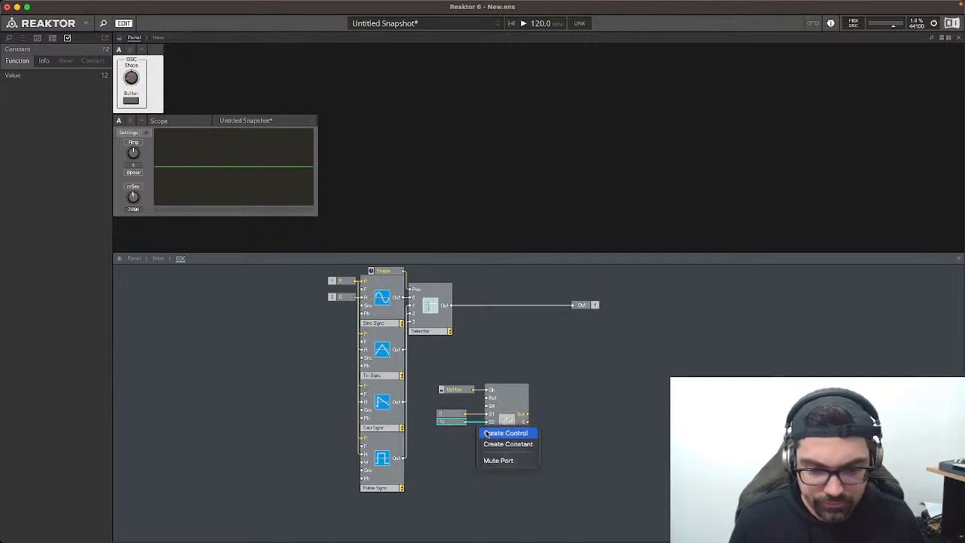
left_click(507, 445)
double_click(451, 429)
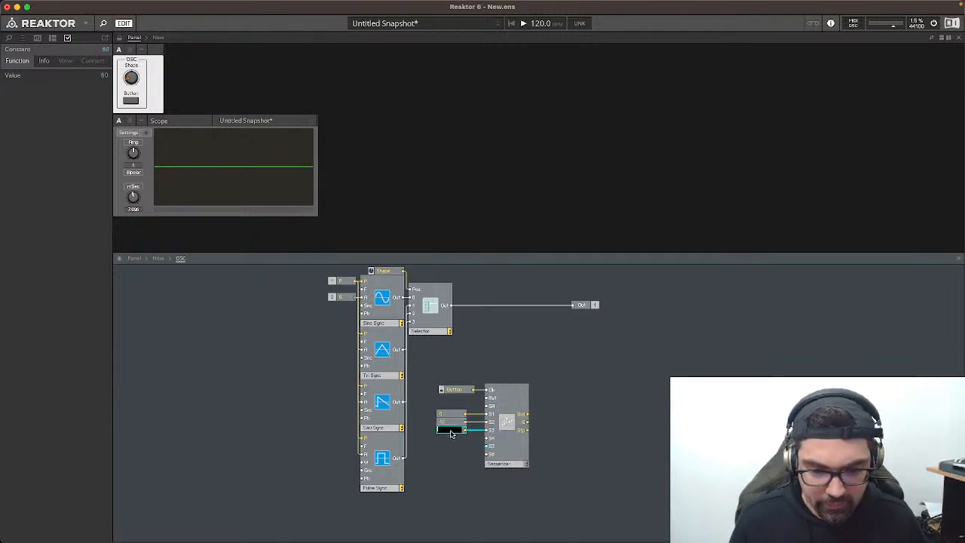
type("24")
key("Return")
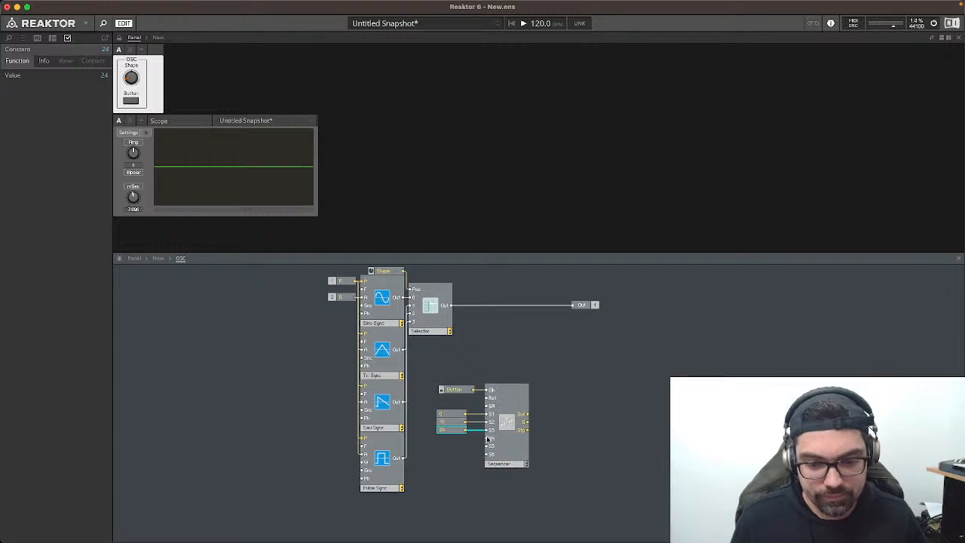
Step: Create a constant of 36 for the Sequencer's S4 input
right_click(488, 440)
left_click(509, 451)
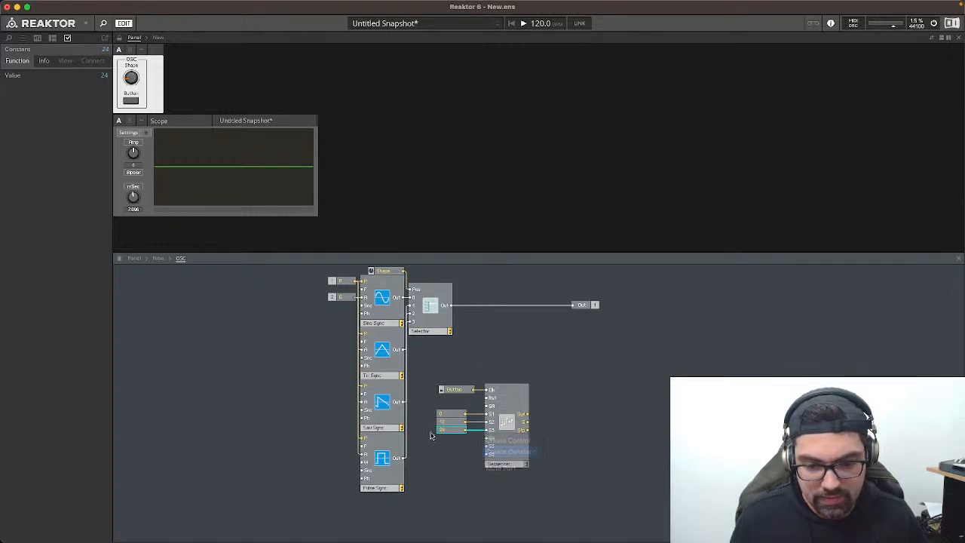
double_click(448, 439)
left_click_drag(448, 442, 449, 443)
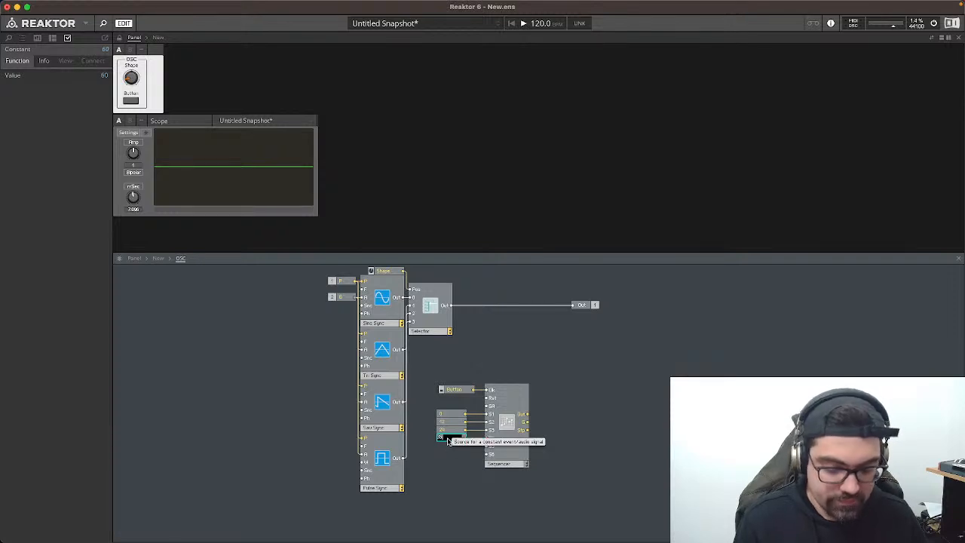
left_click(280, 402)
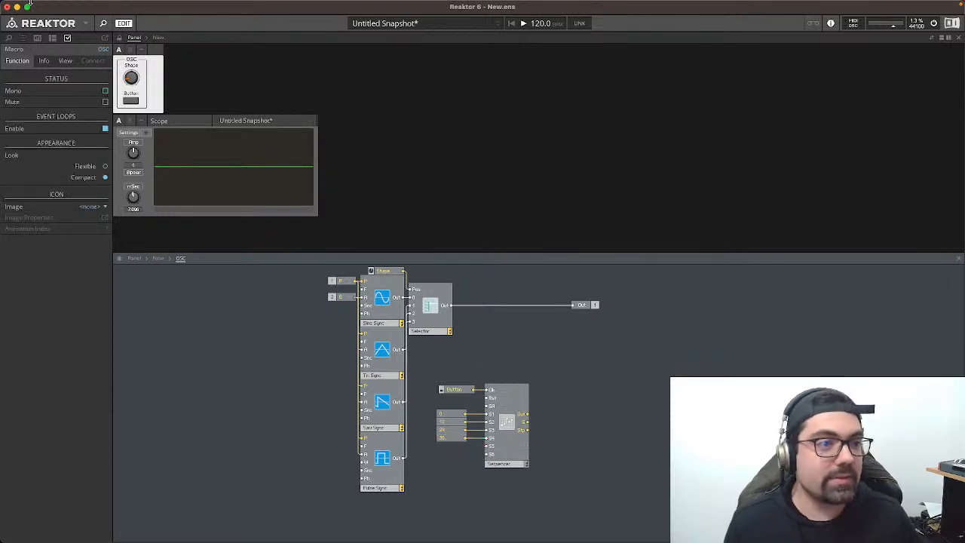
Step: Save the ensemble as Live Sesh.ens in the Reaktor folder on the Desktop
mouse_move(29, 4)
left_click(73, 6)
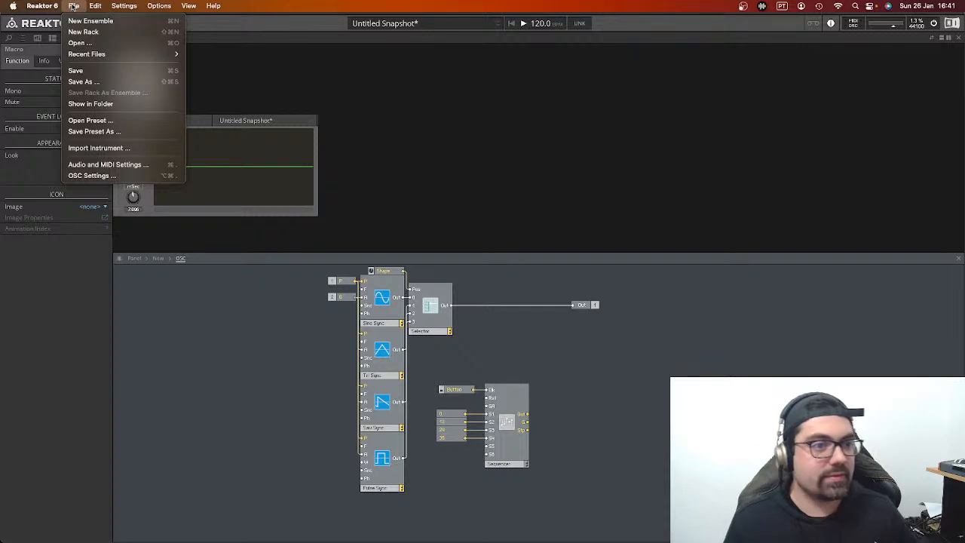
left_click(104, 82)
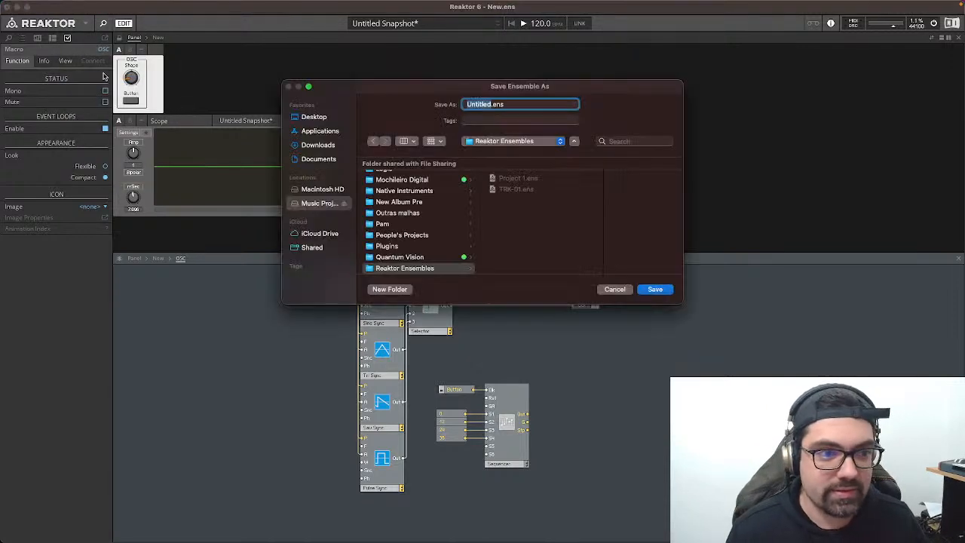
left_click(308, 118)
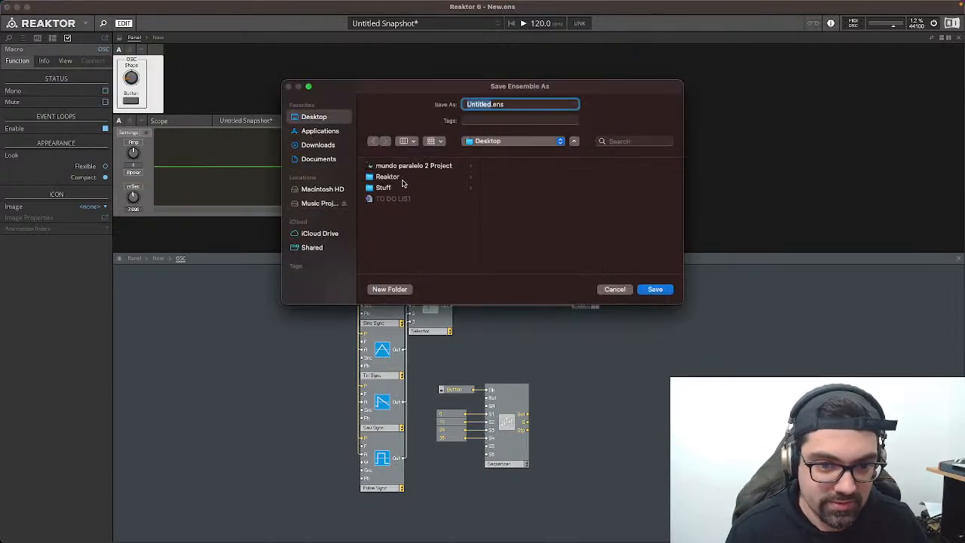
left_click(400, 178)
double_click(480, 105)
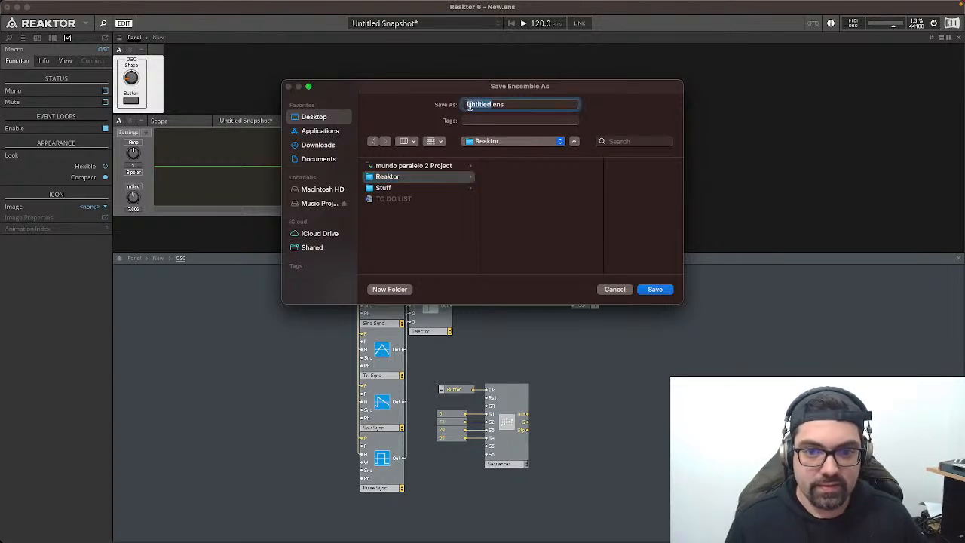
type("S")
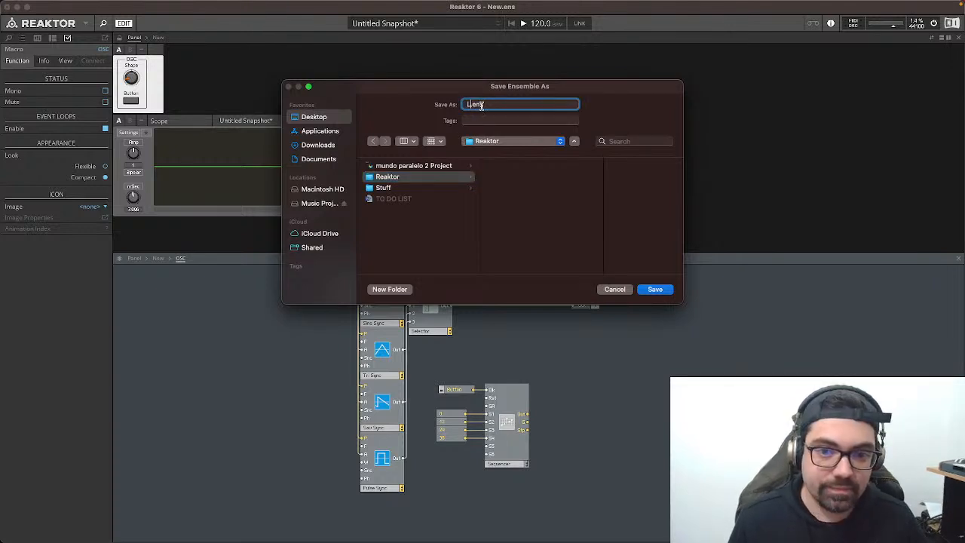
type("ive Sesh")
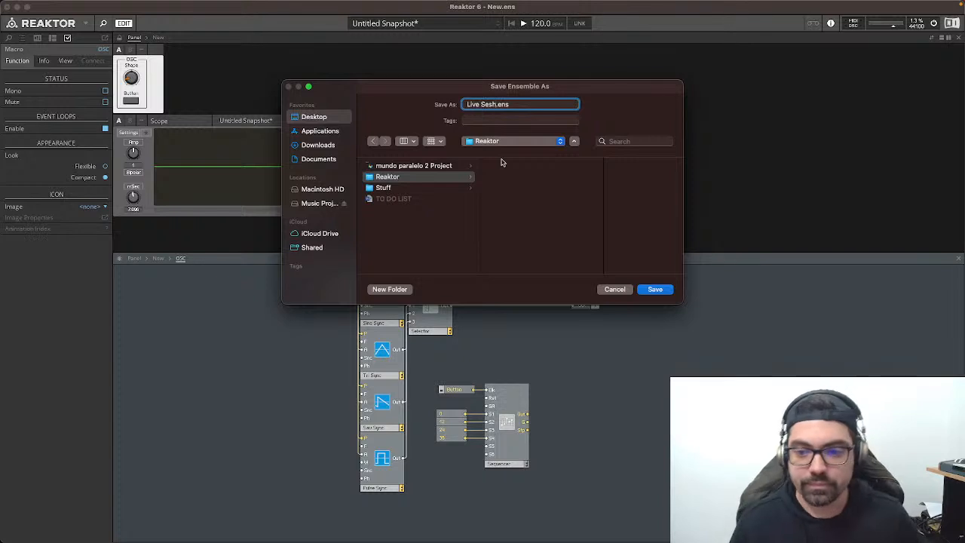
left_click(656, 290)
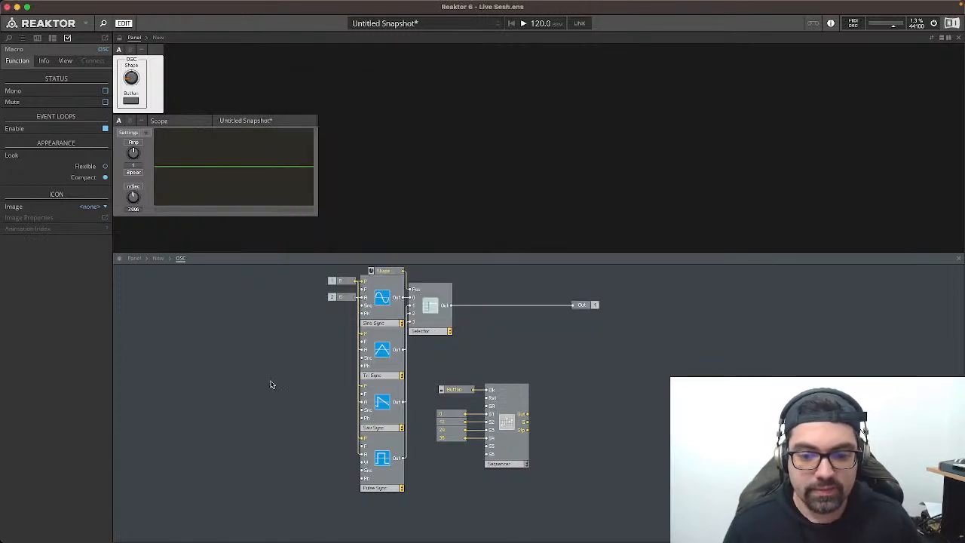
Step: Move the Sequencer with its Button and constants ahead of the oscillators, and place the P input terminal above the Sequencer
left_click_drag(435, 389, 550, 506)
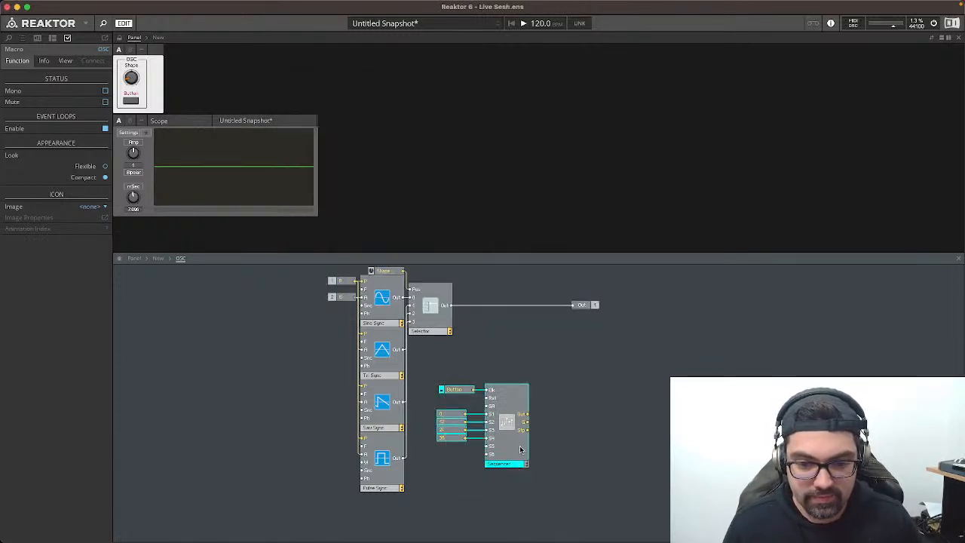
left_click_drag(520, 450, 230, 350)
left_click_drag(337, 281, 215, 273)
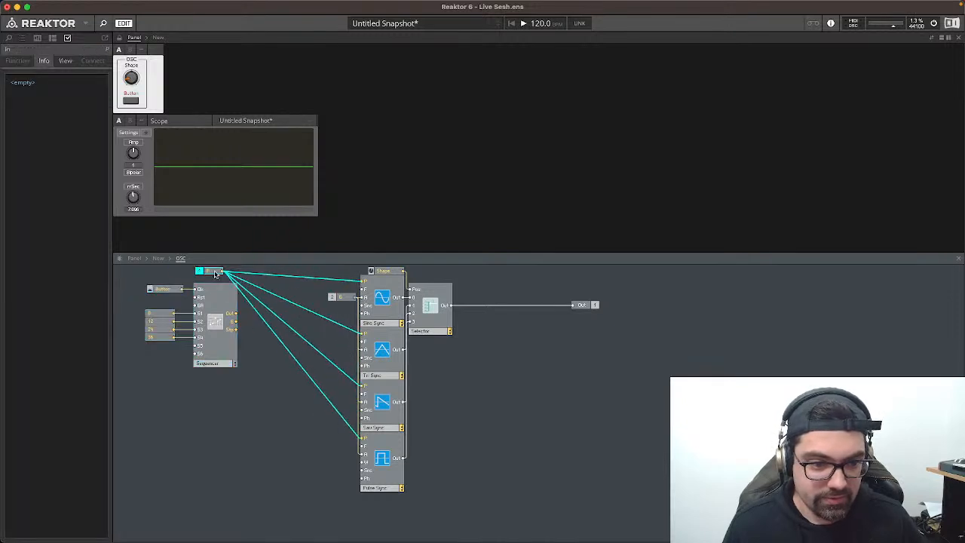
left_click(249, 368)
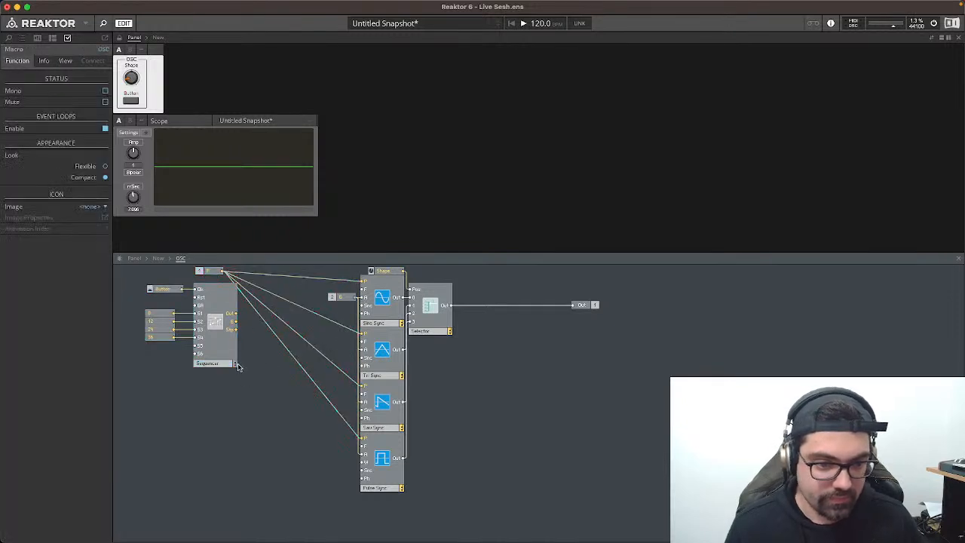
Step: Delete the four wires running from the P input terminal to the oscillators' P inputs
key("BackSpace")
left_click(269, 292)
key("BackSpace")
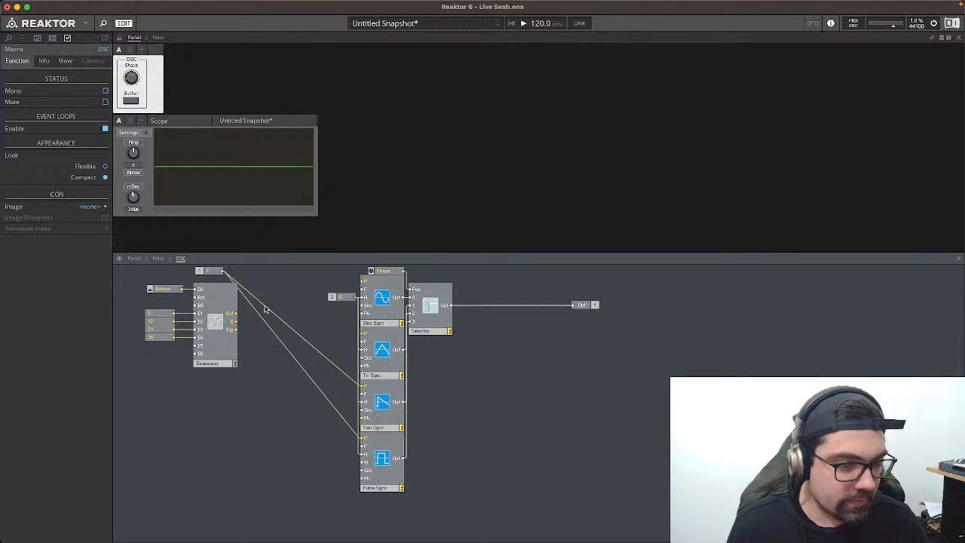
left_click(265, 309)
key("BackSpace")
left_click(259, 317)
key("BackSpace")
Step: Add a Subtract module in front of the oscillators and wire its output to the Sine Sync's P input
double_click(261, 325)
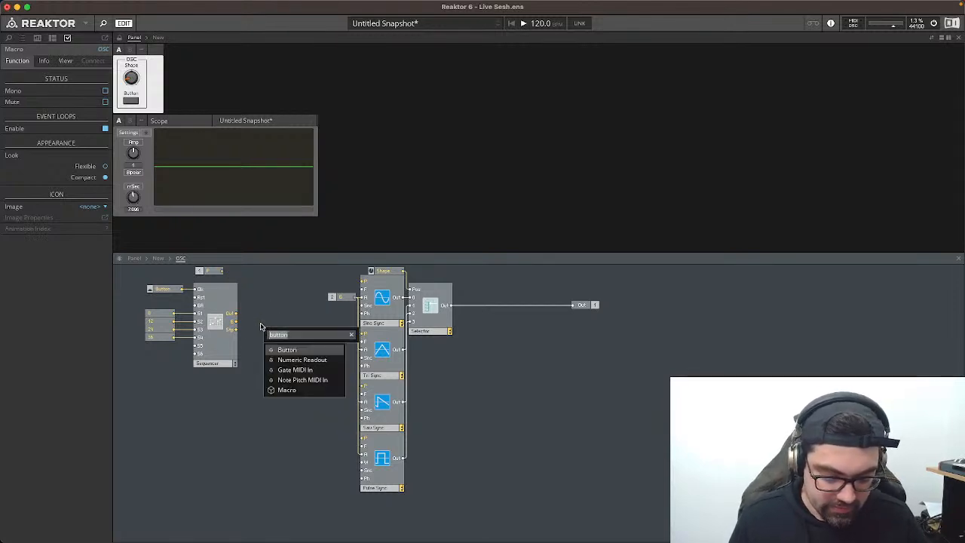
type("subt")
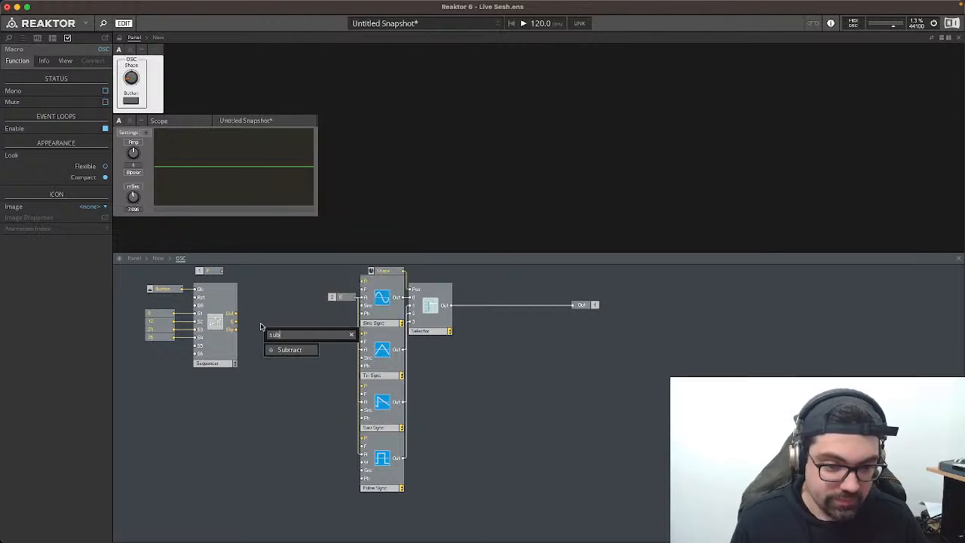
key("Return")
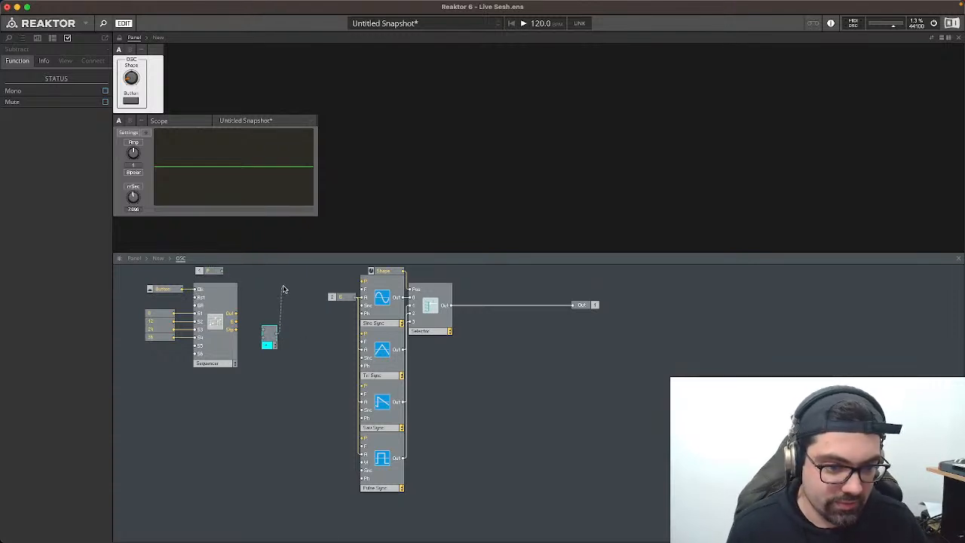
left_click_drag(273, 338, 363, 280)
left_click_drag(279, 285, 317, 289)
Step: Wire the P terminal and the Sequencer's Out into the Subtract inputs, then reposition the Sequencer with its Button and constants
left_click_drag(260, 278, 307, 277)
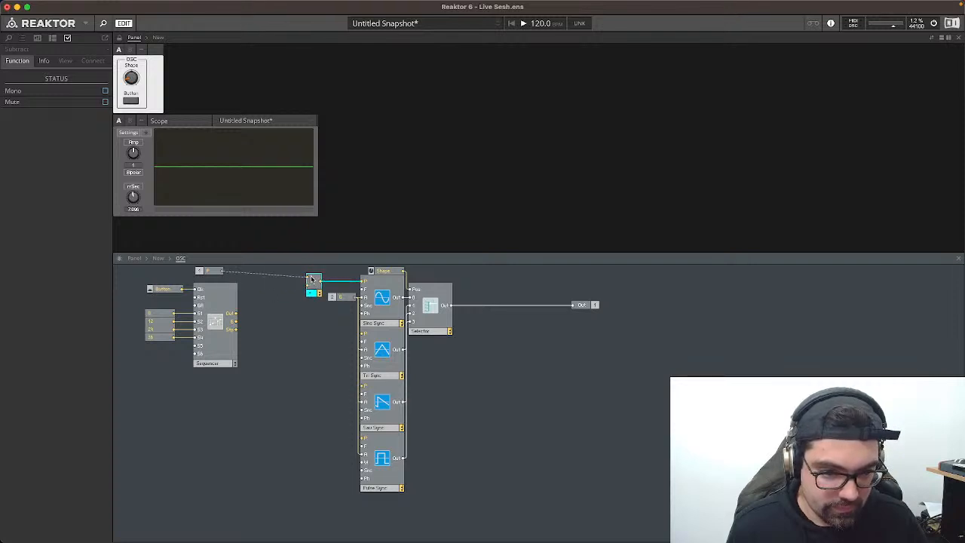
left_click_drag(208, 271, 275, 280)
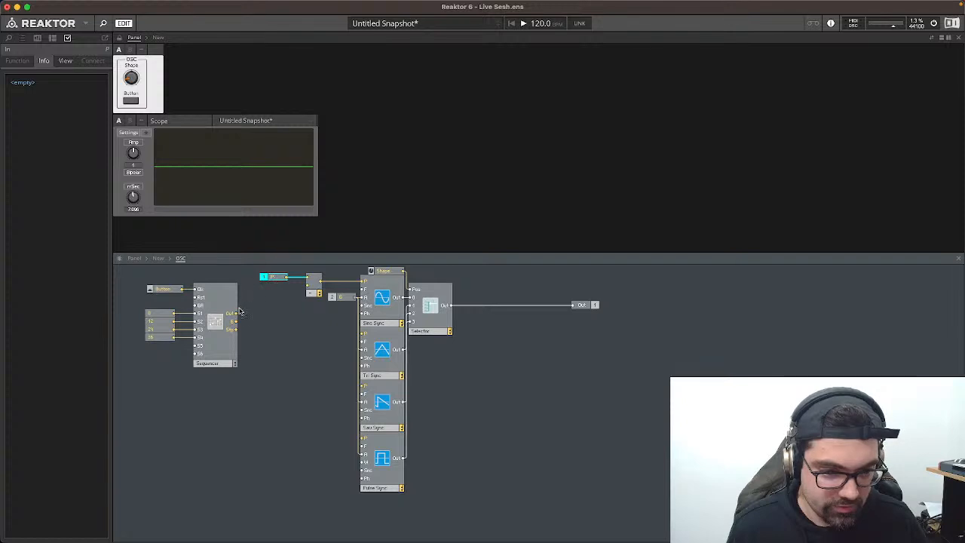
left_click_drag(237, 313, 308, 285)
left_click_drag(133, 280, 223, 361)
left_click_drag(219, 343, 282, 348)
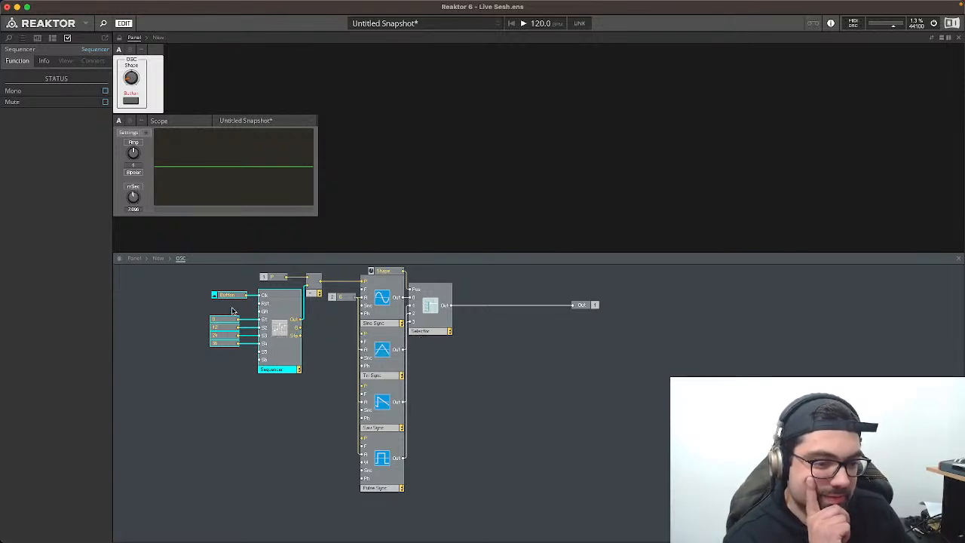
left_click_drag(190, 289, 217, 351)
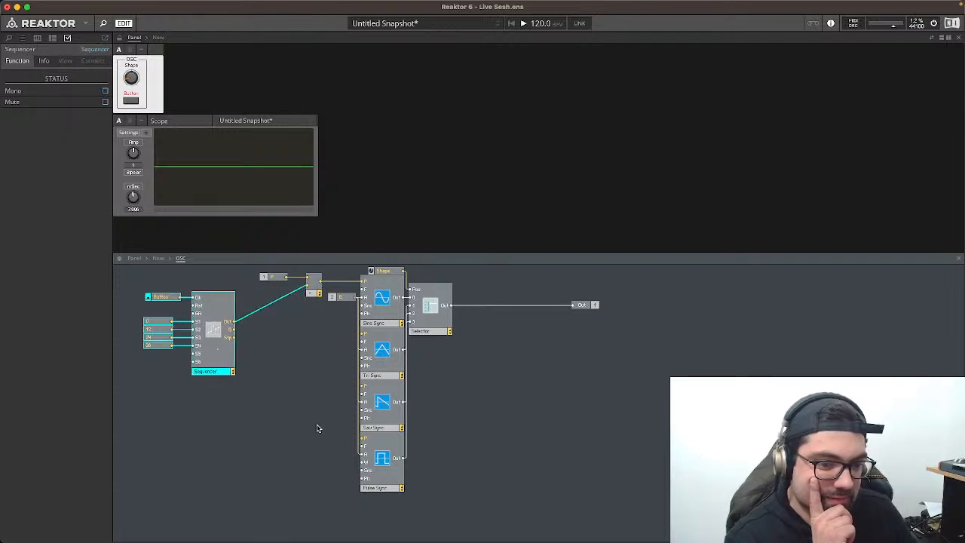
Step: Add a Compare/Equal module below the Sequencer and feed its A input from the Sequencer's Stp output
left_click(298, 420)
double_click(299, 421)
type("com")
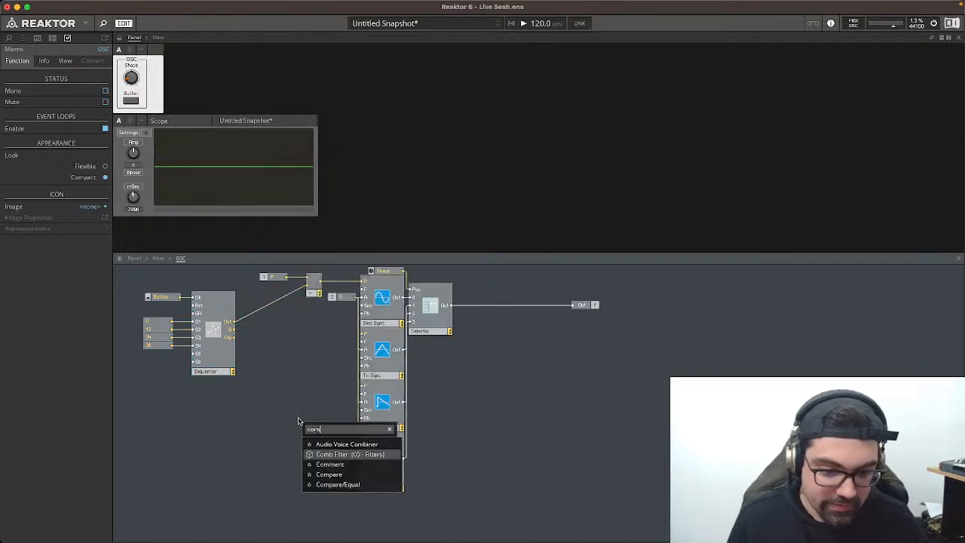
type("pa")
key("Down")
key("Return")
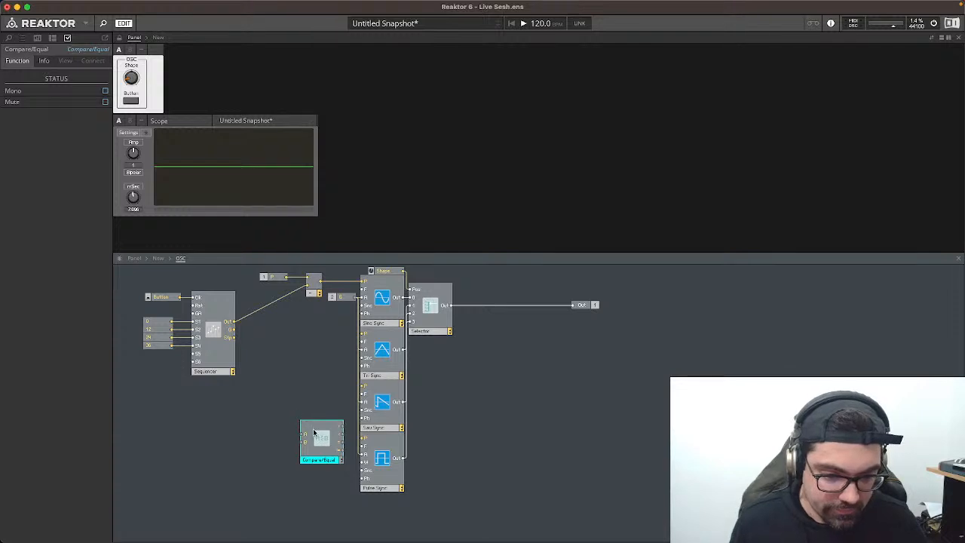
left_click_drag(316, 433, 259, 399)
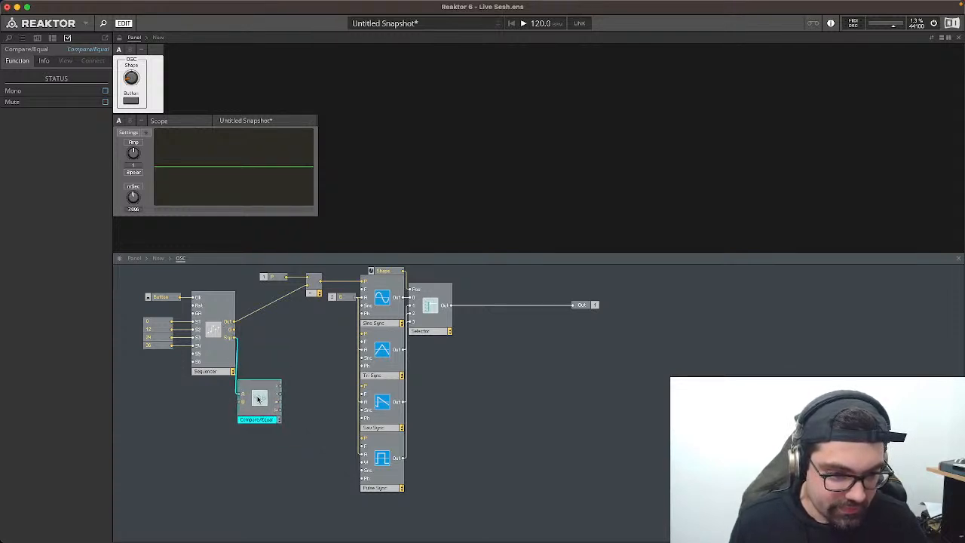
Step: Create a constant for Compare/Equal's B input and wire the comparison output to the Sequencer's Rst input
left_click(215, 413)
right_click(244, 405)
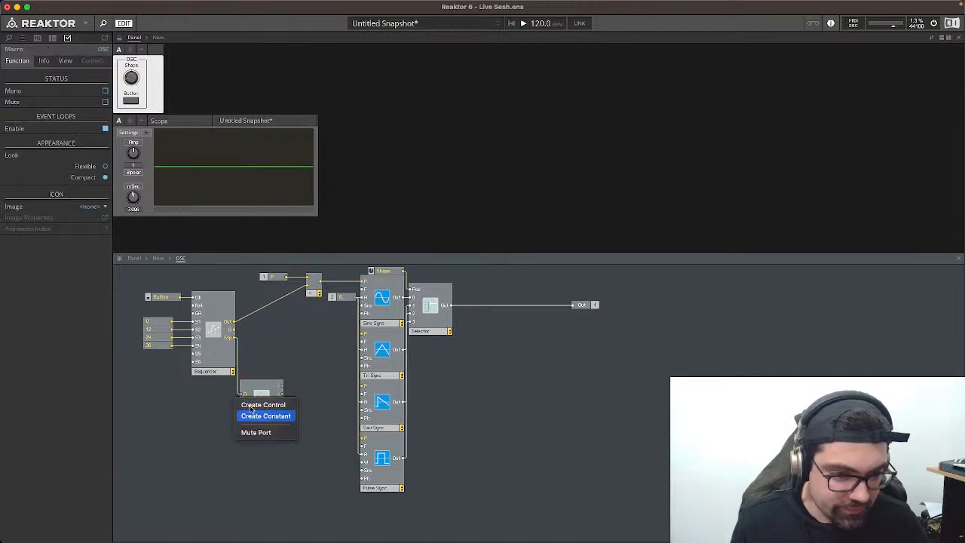
left_click(261, 416)
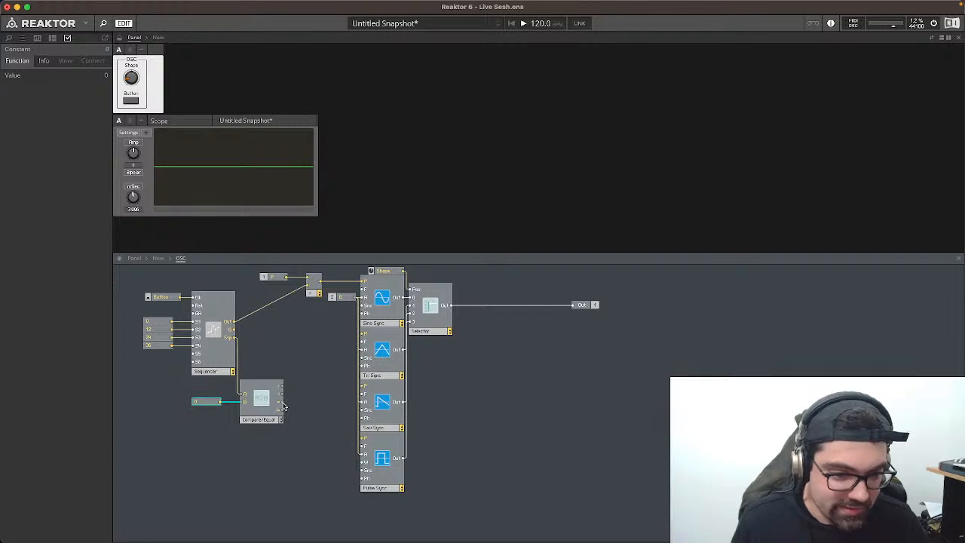
left_click_drag(283, 408, 194, 306)
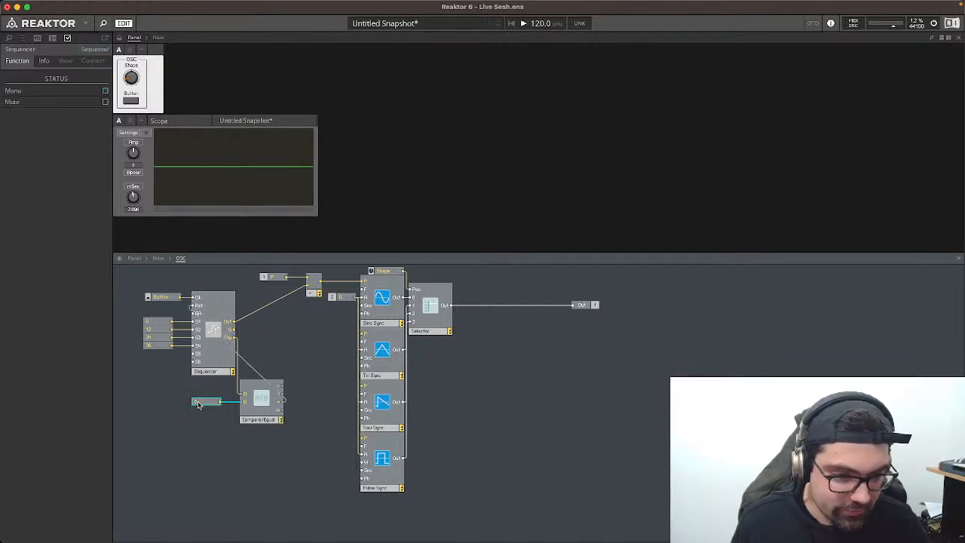
left_click(179, 450)
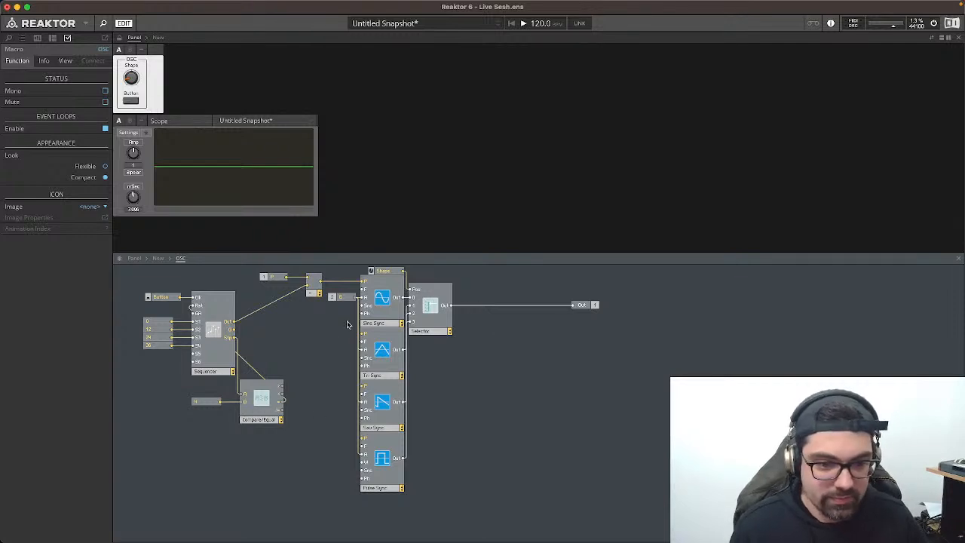
Step: Add a Numeric Readout next to Compare/Equal and connect it to the comparison output
right_click(585, 426)
type("num")
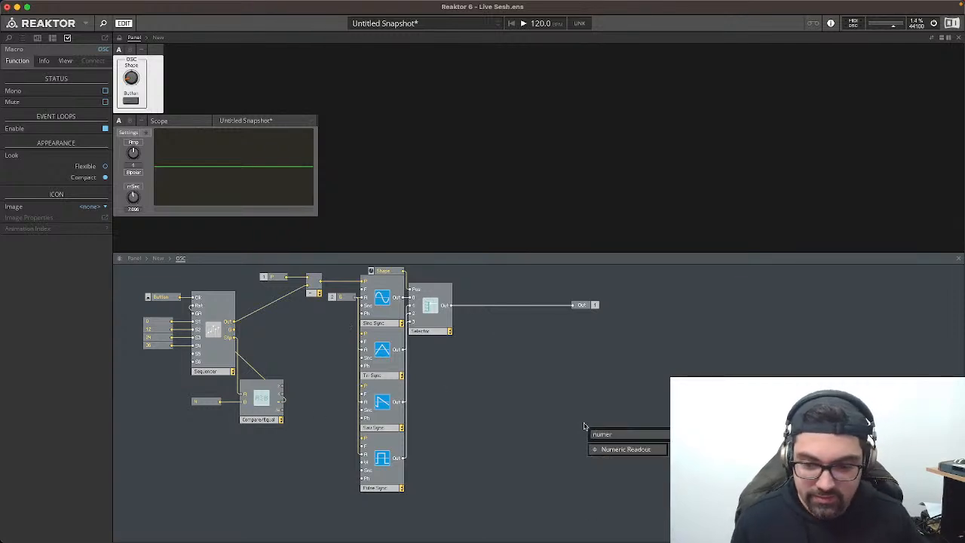
type("er")
key("Return")
left_click_drag(600, 429, 320, 403)
left_click(295, 431)
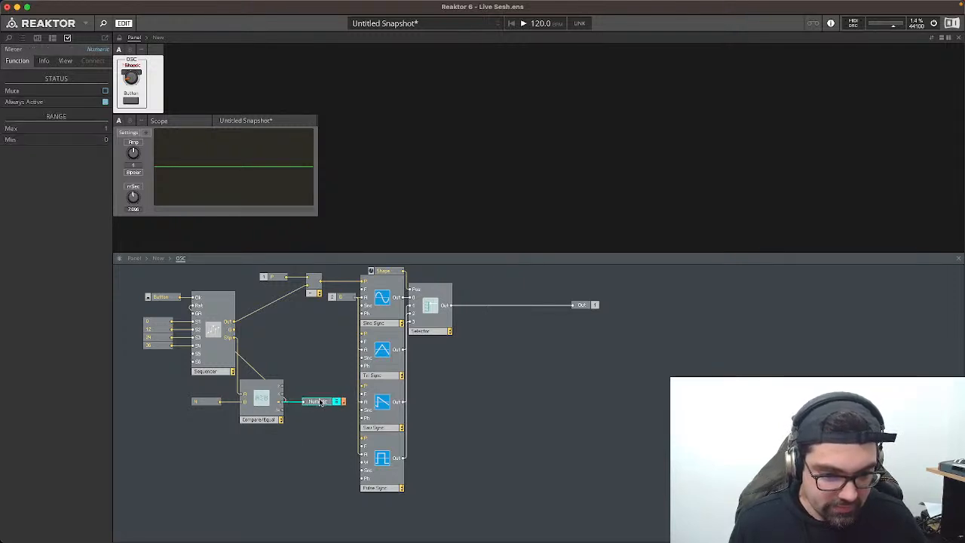
Step: Unlock the panel layout and arrange the OSC controls so the Numeric readout sits beside the Shape knob
left_click(119, 38)
left_click(161, 72)
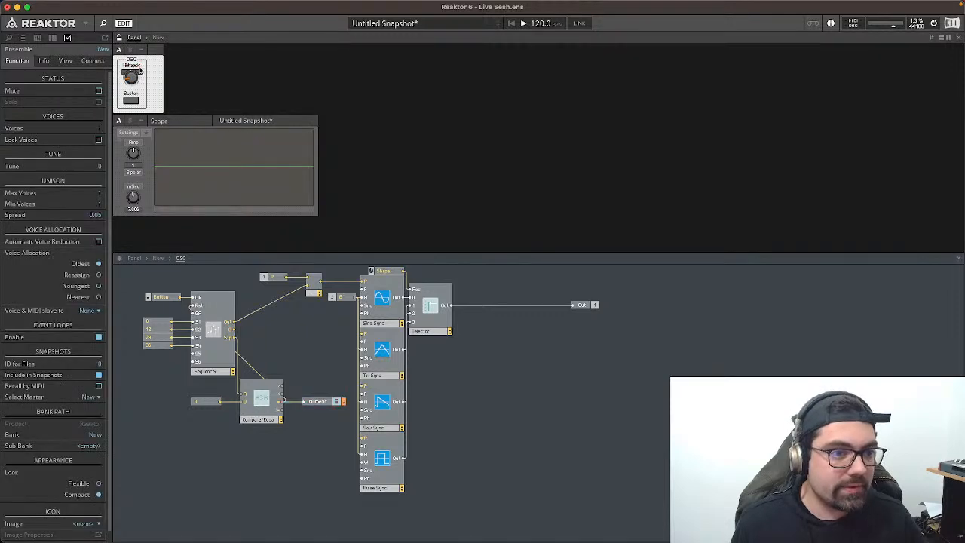
left_click(131, 76)
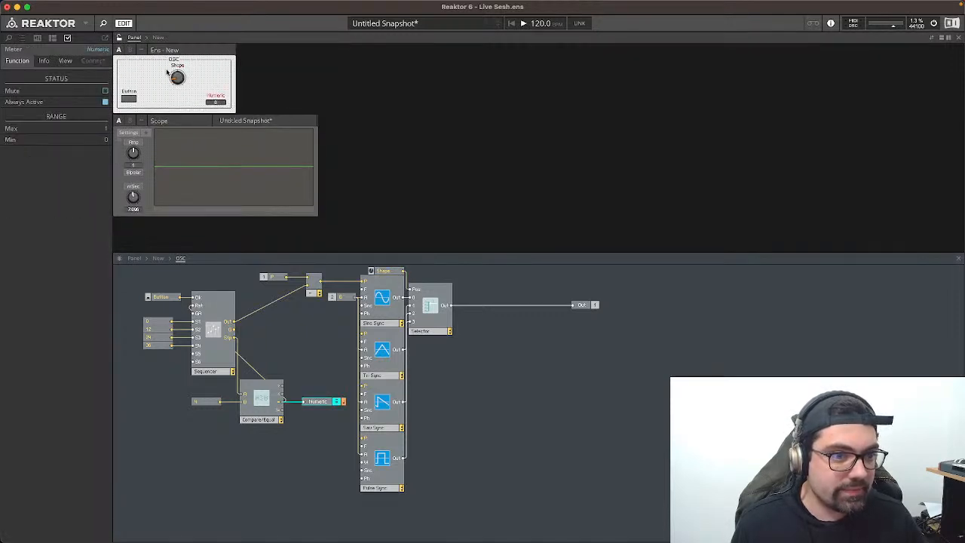
left_click_drag(137, 73, 134, 74)
left_click_drag(216, 105, 164, 78)
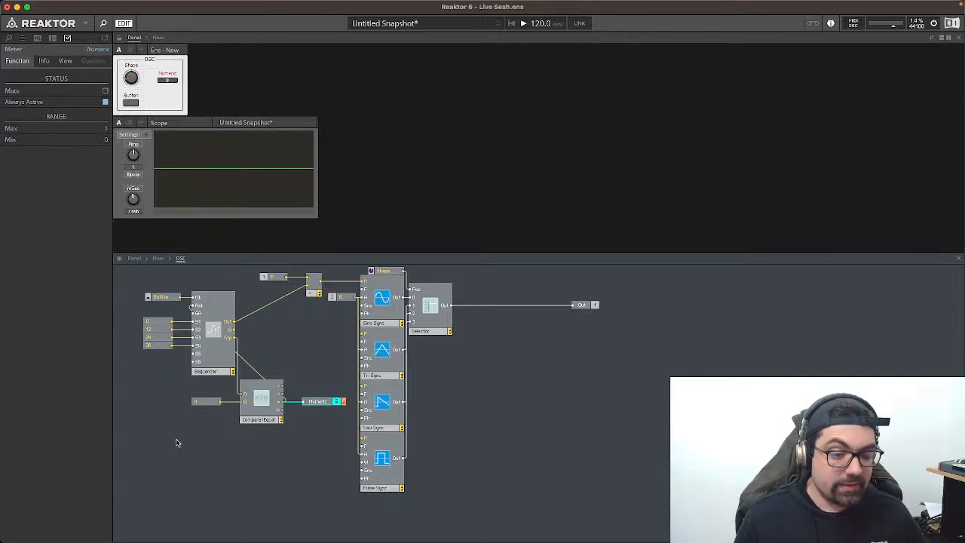
Step: Rename the Sequencer's clock button to Range
left_click(158, 297)
type("Res")
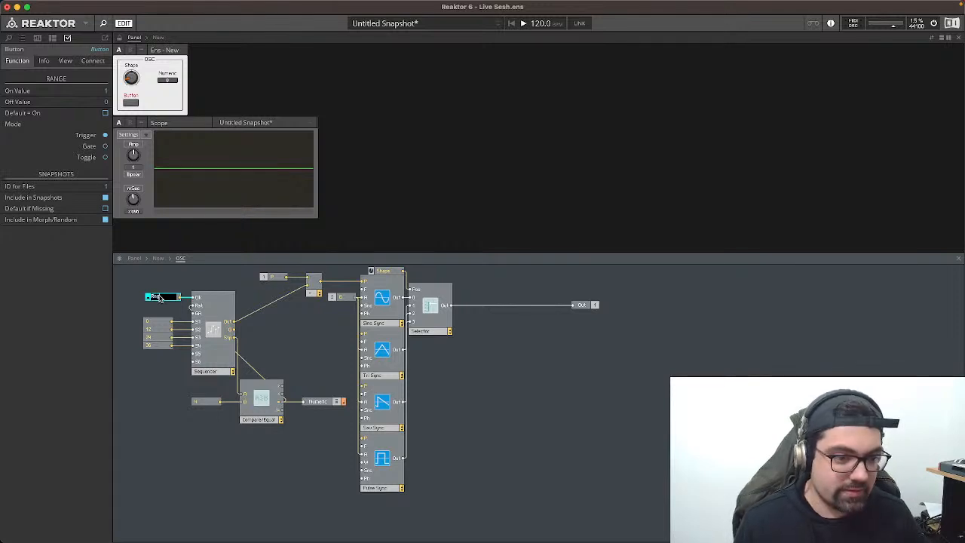
type("ge")
key("Return")
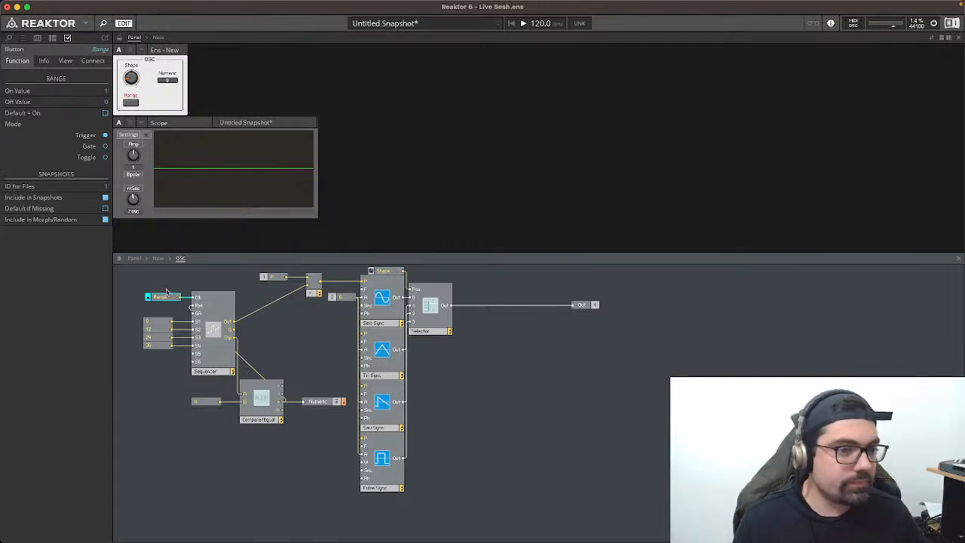
Step: Trigger the Range button to test the reset, feeding the Numeric readout from the Sequencer's Stp output to check the steps
left_click(131, 103)
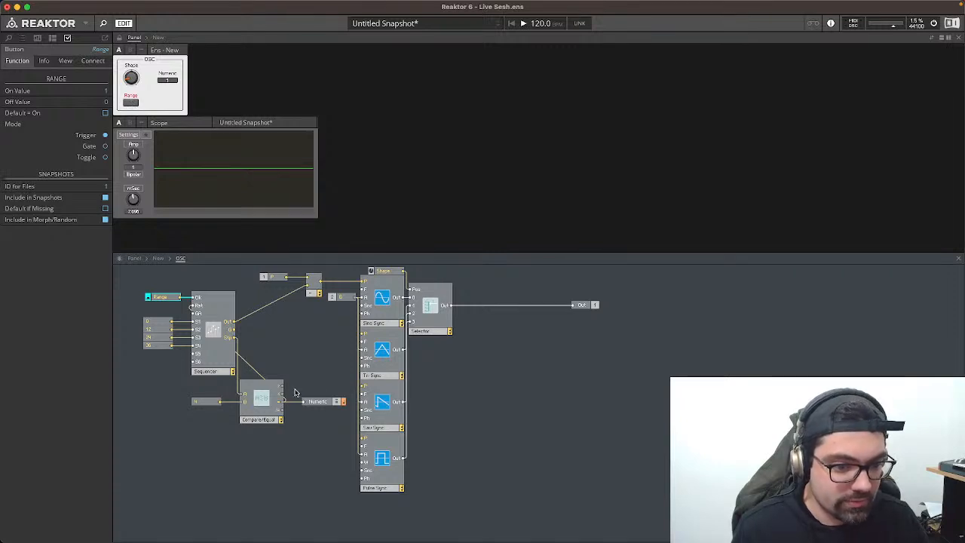
left_click_drag(304, 402, 234, 337)
left_click(287, 352)
left_click(131, 103)
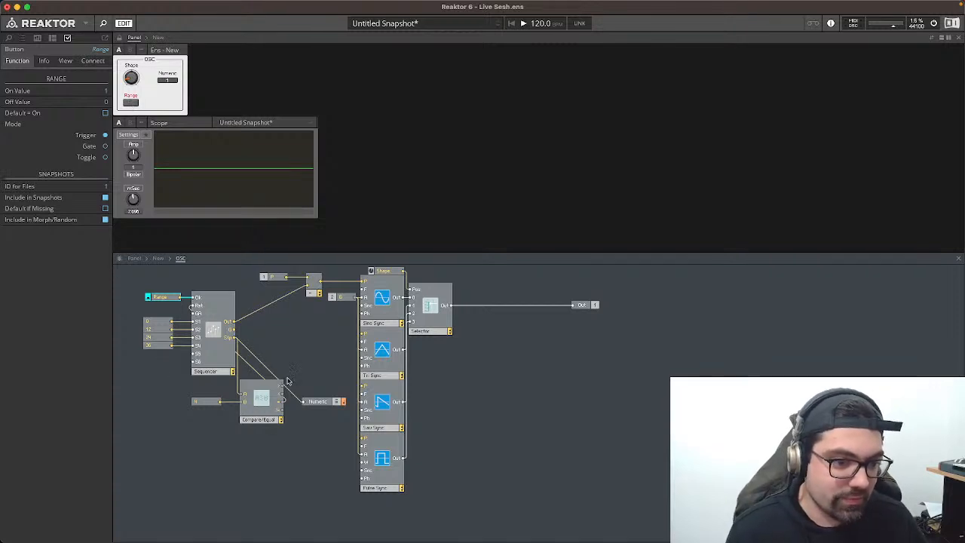
left_click(291, 331)
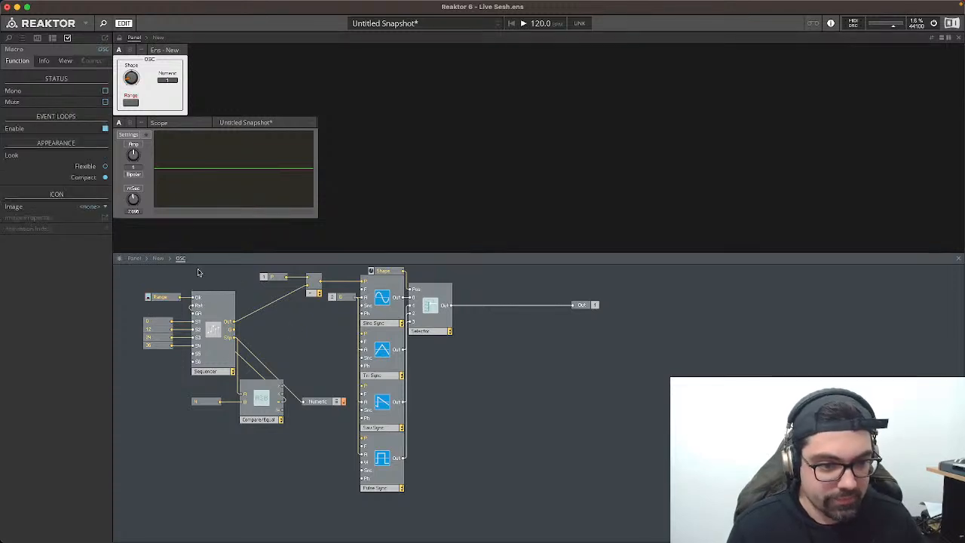
Step: Delete the wire feeding the Numeric readout
left_click_drag(144, 277, 298, 400)
left_click(157, 419)
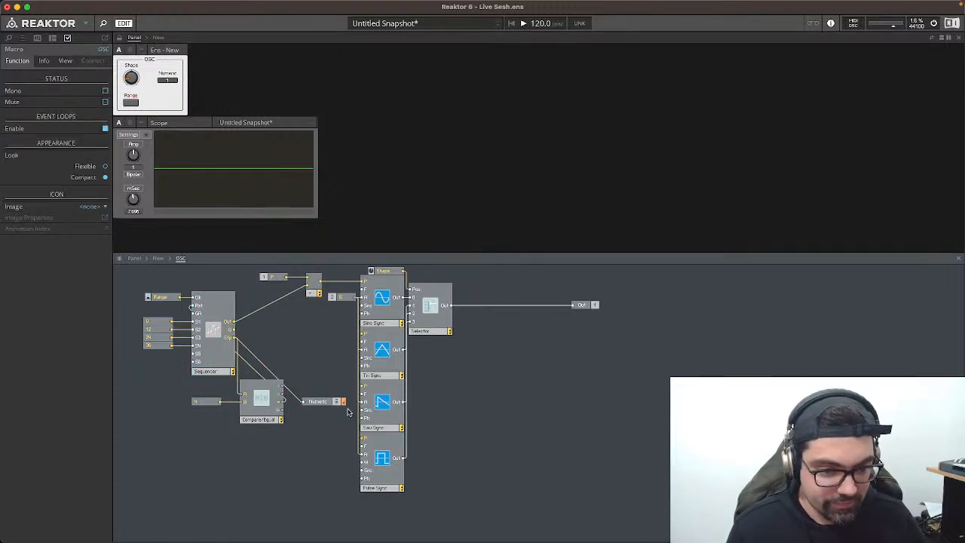
left_click(297, 397)
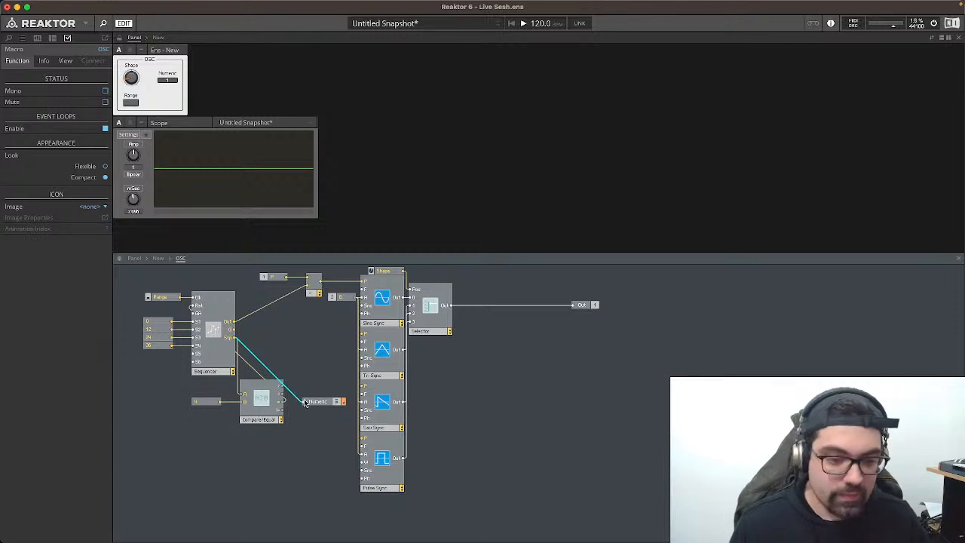
key("Delete")
left_click(258, 393)
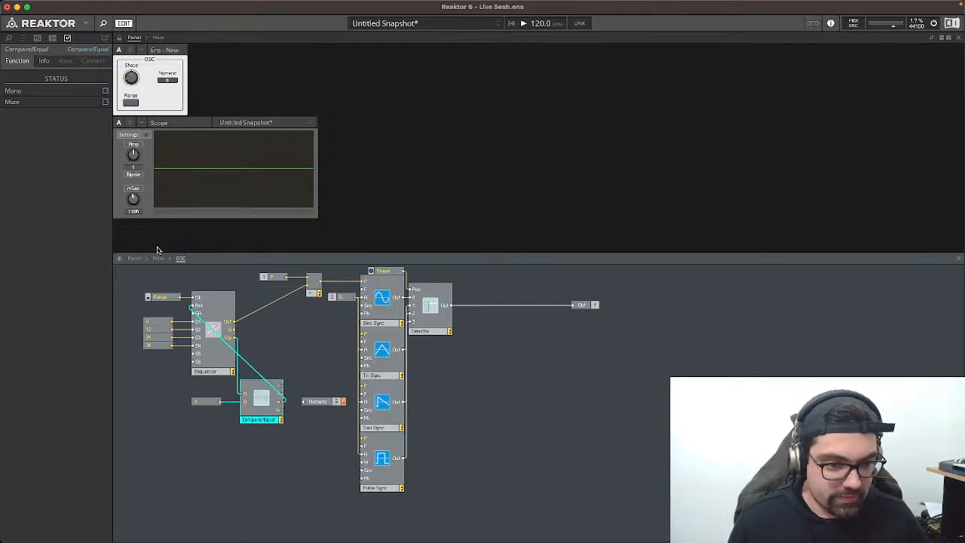
left_click(276, 337)
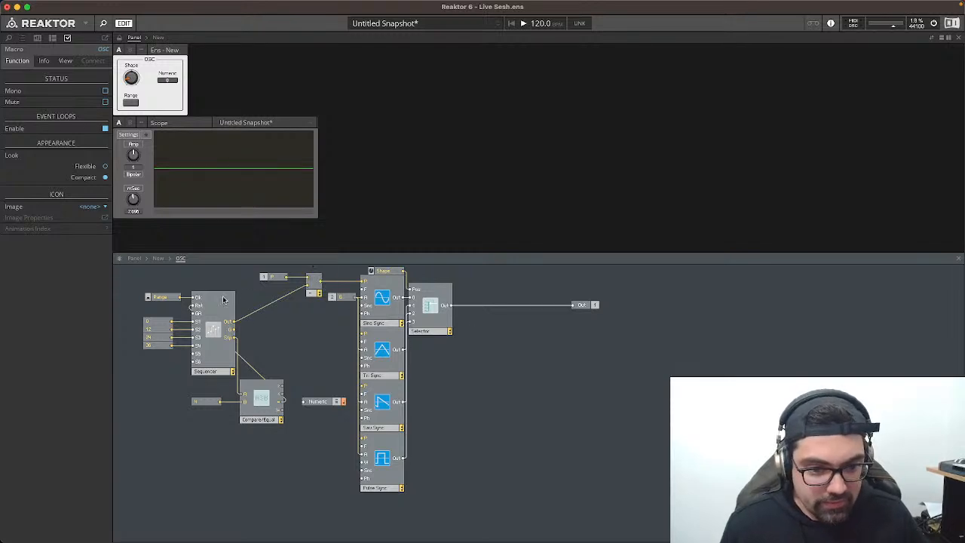
Step: Move the Numeric readout out of the way and shift the Sequencer, Compare/Equal, Range button and constants closer to the oscillators
left_click_drag(146, 285, 254, 452)
left_click_drag(312, 403, 668, 445)
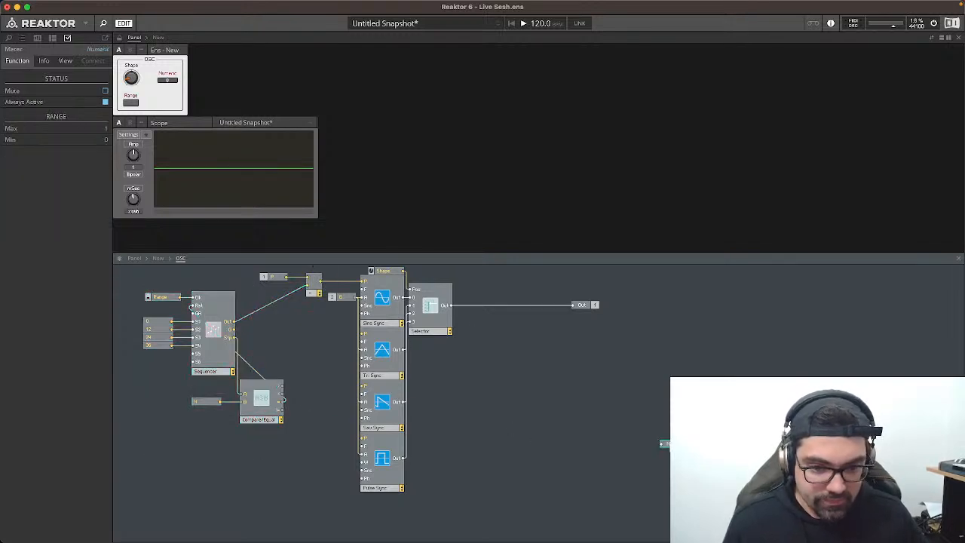
left_click_drag(136, 294, 317, 406)
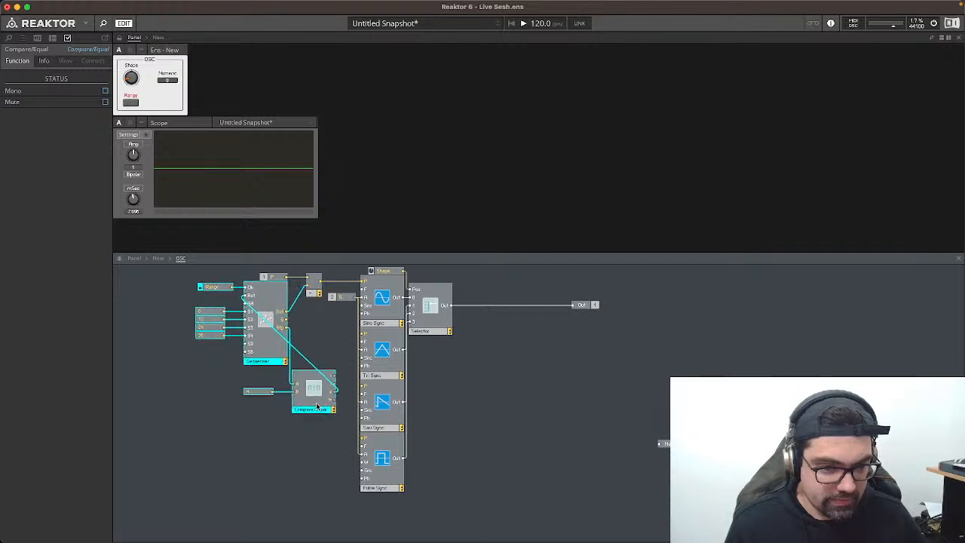
left_click(196, 457)
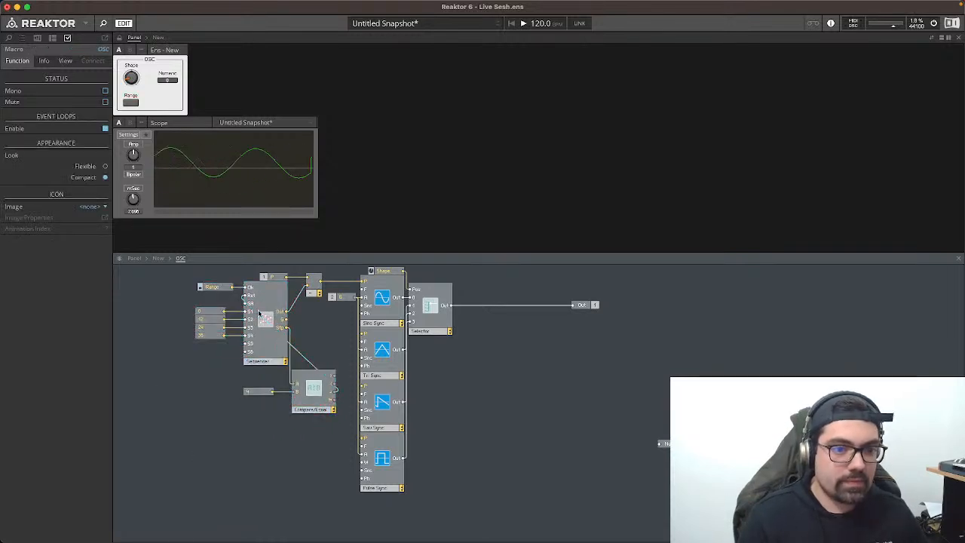
Step: Return to the ensemble structure, move the audio outputs next to the OSC macro and wire its Out to both outputs
left_click(158, 258)
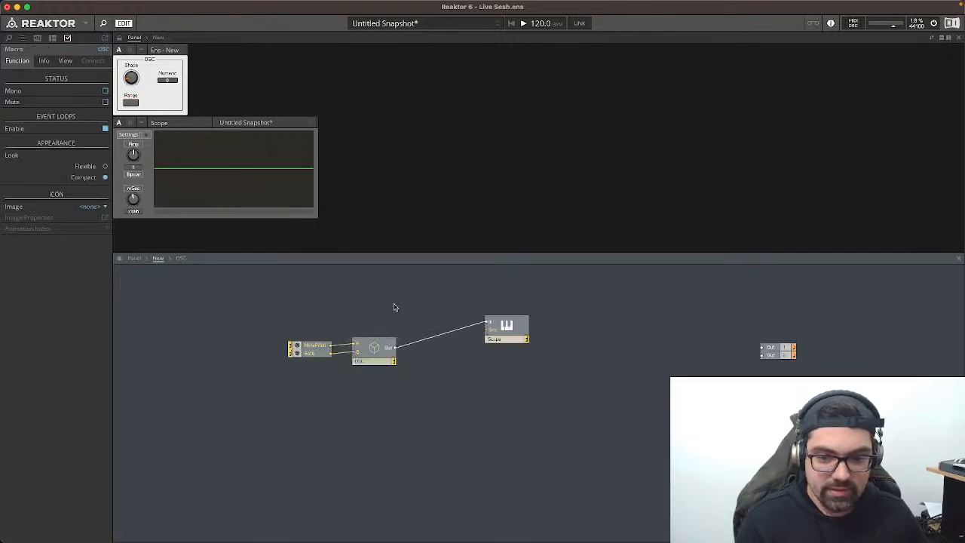
left_click_drag(773, 350, 433, 386)
left_click_drag(396, 351, 423, 391)
left_click_drag(394, 349, 421, 391)
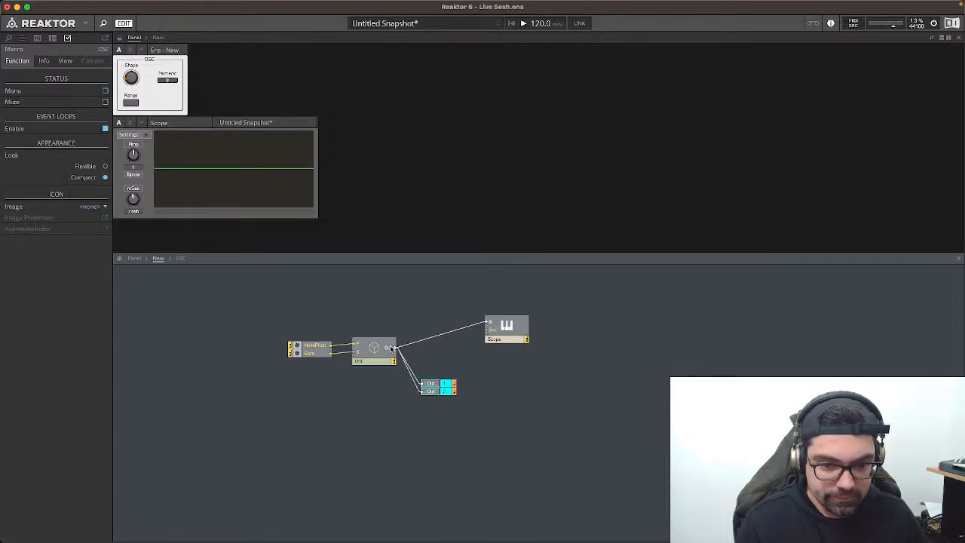
Step: Add a Mixer with a Level control to the ensemble structure and place both between the Scope and the audio outputs
right_click(491, 389)
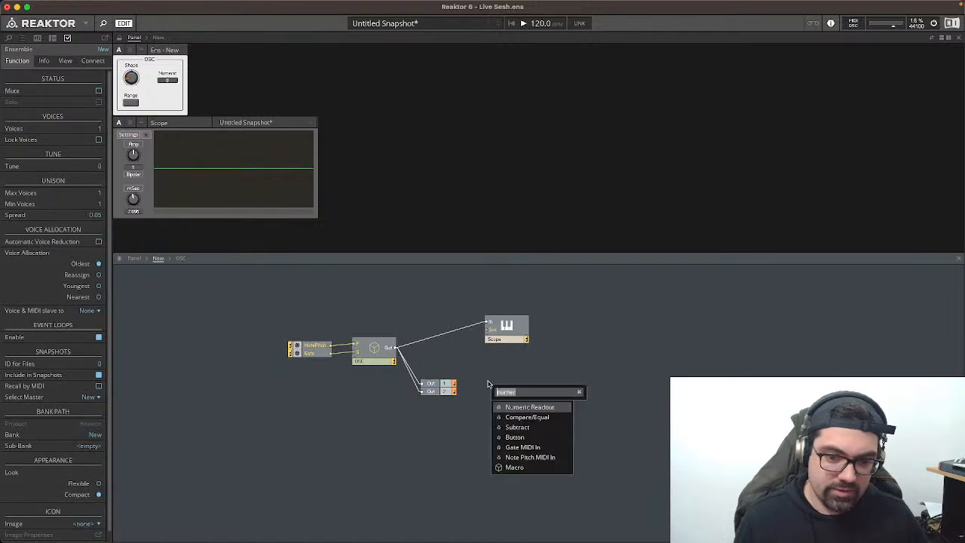
type("mix")
key("Return")
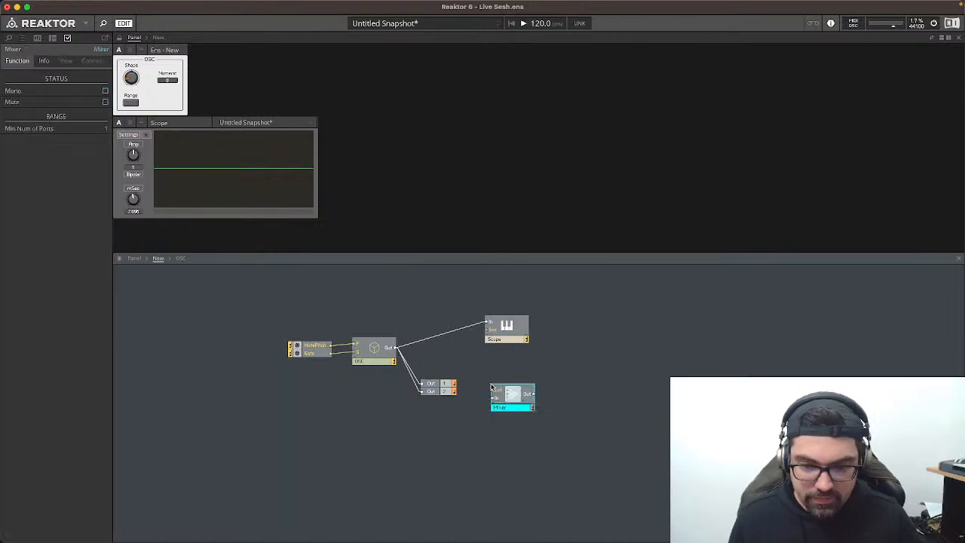
right_click(500, 392)
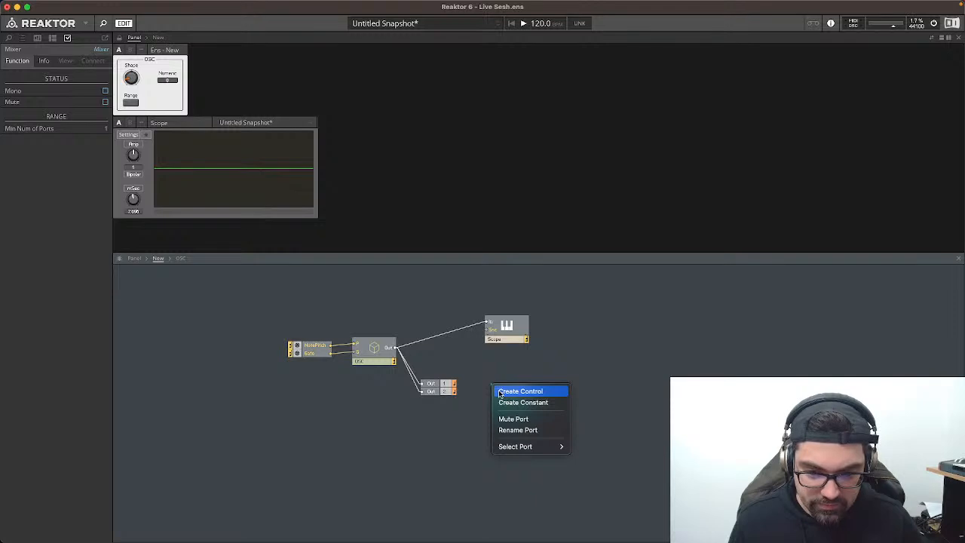
left_click(501, 393)
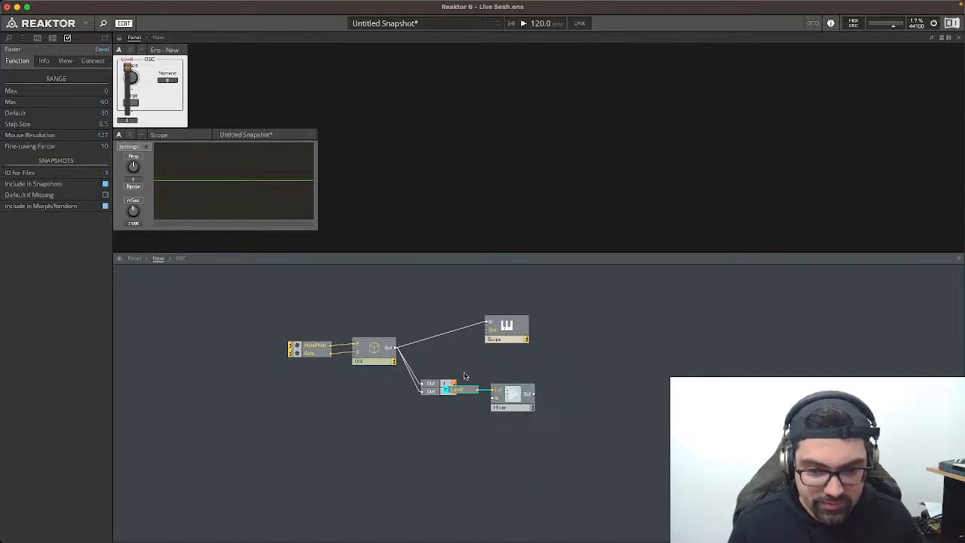
left_click_drag(465, 373, 506, 372)
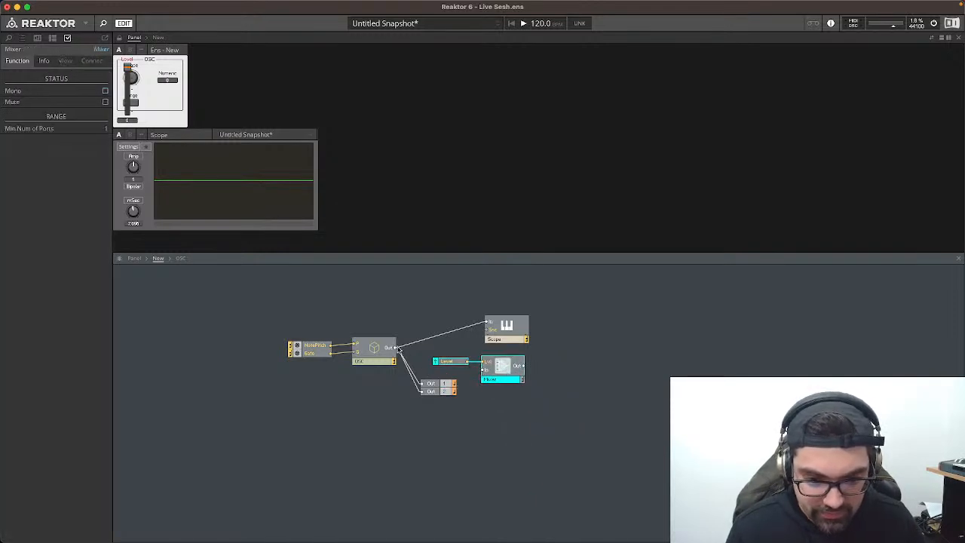
Step: Reroute the OSC macro's Out through the Mixer, deleting its direct wires and wiring the Mixer into both outputs placed beside it
left_click_drag(391, 348, 379, 392)
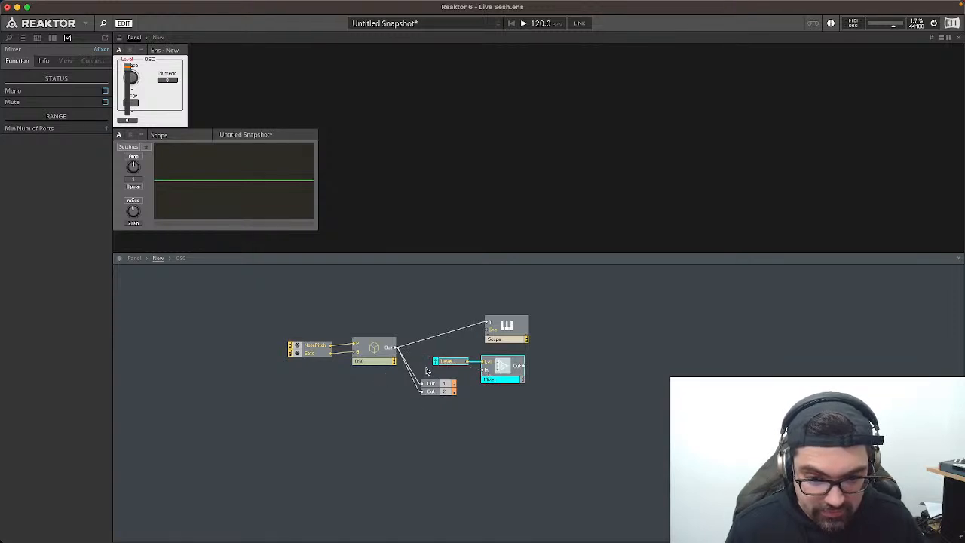
left_click_drag(391, 347, 491, 375)
left_click(420, 382)
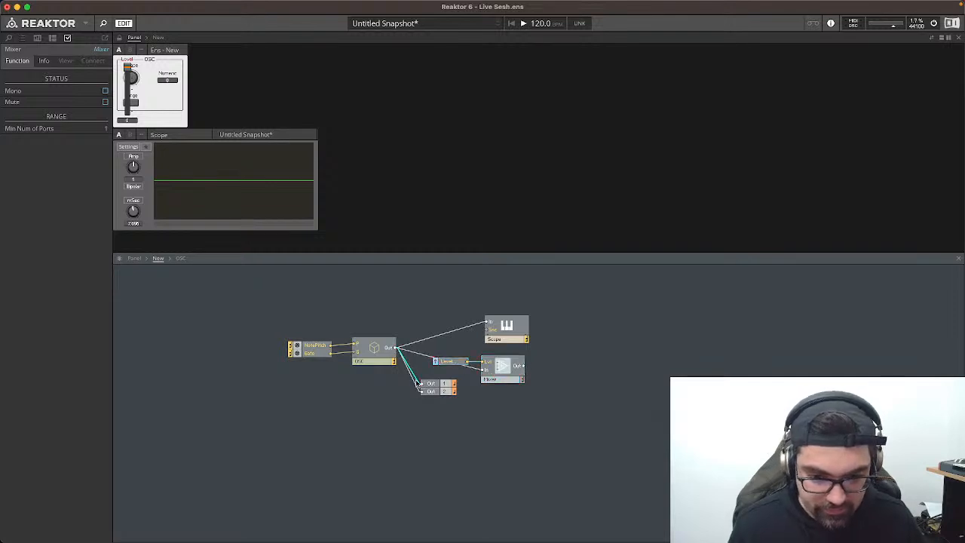
left_click(418, 384, "shift")
key("Delete")
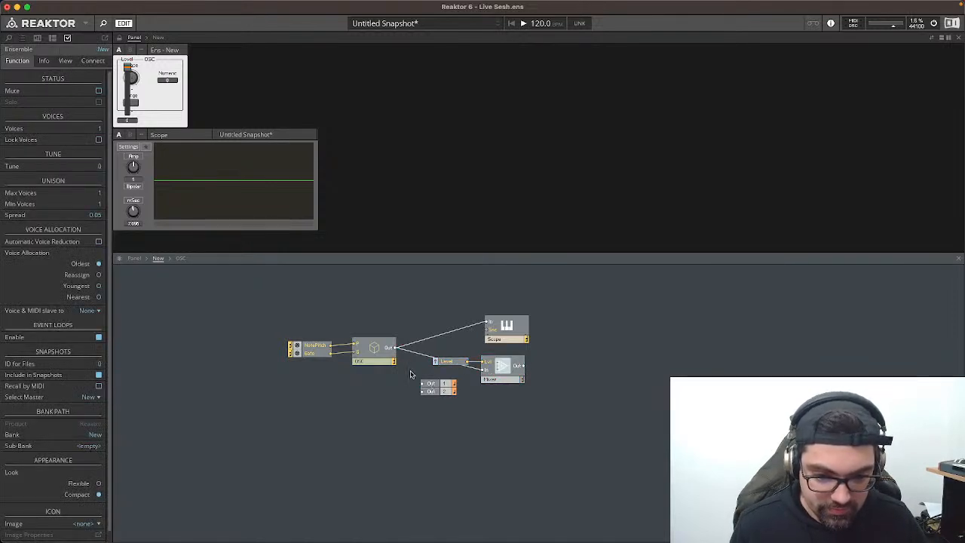
mouse_move(410, 372)
left_mouse_down()
mouse_move(457, 400)
mouse_move(549, 365)
mouse_move(539, 372)
left_mouse_up()
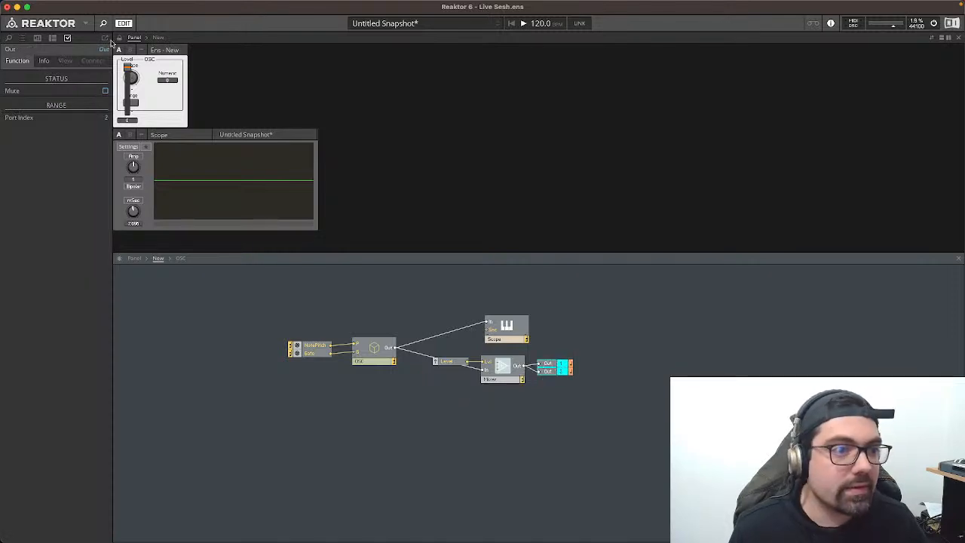
Step: Move the Level fader beside the OSC controls on the instrument panel and lower it to -15.5
left_click_drag(130, 74, 196, 76)
left_click(118, 39)
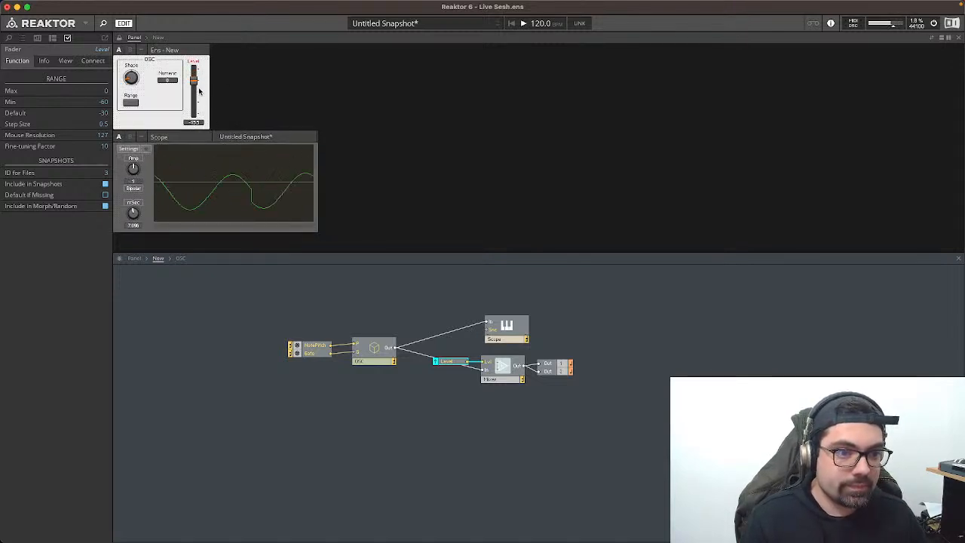
left_click_drag(198, 78, 201, 92)
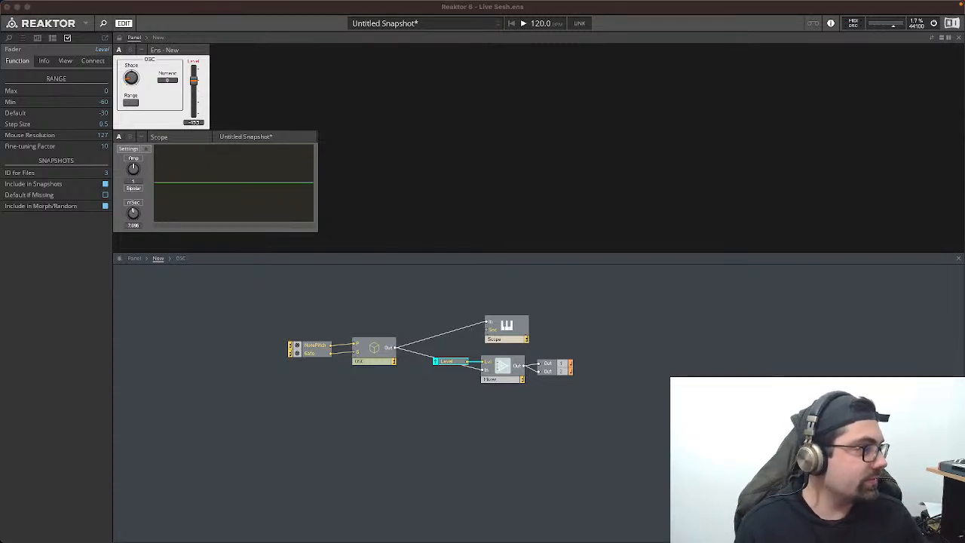
Step: Nudge the NotePitch and Gate modules closer to the OSC macro and level with its inputs
left_click(259, 528)
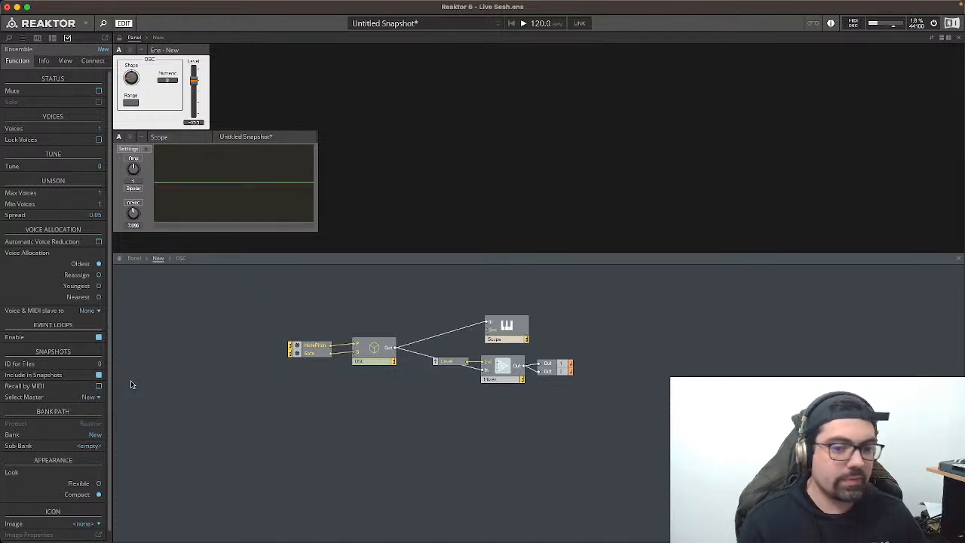
left_click_drag(284, 332, 325, 368)
key("Up")
key("Right")
key("Right")
key("Right")
key("Right")
key("Right")
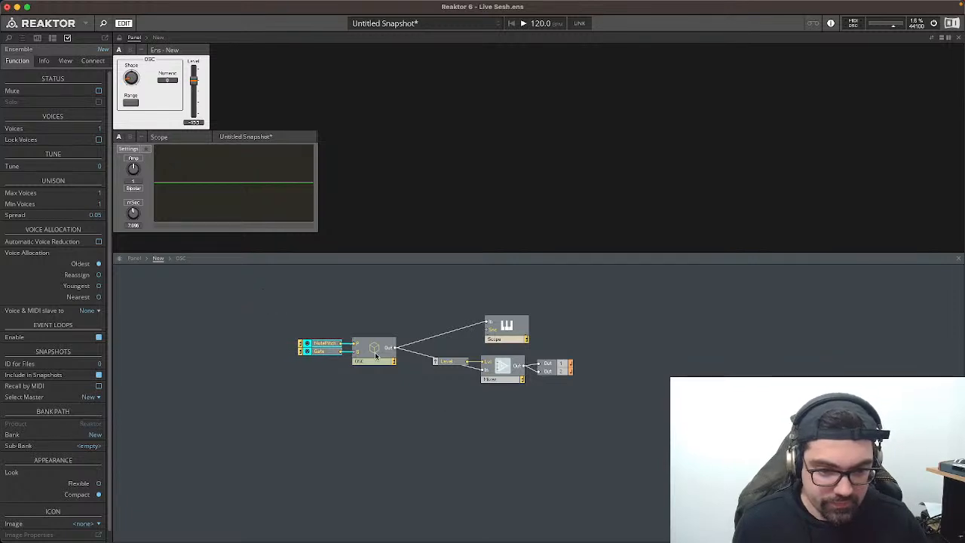
Step: Inside the OSC macro, test the Range button's stepping with a temporary wire from the Sequencer's Stp output to the Numeric readout
double_click(375, 353)
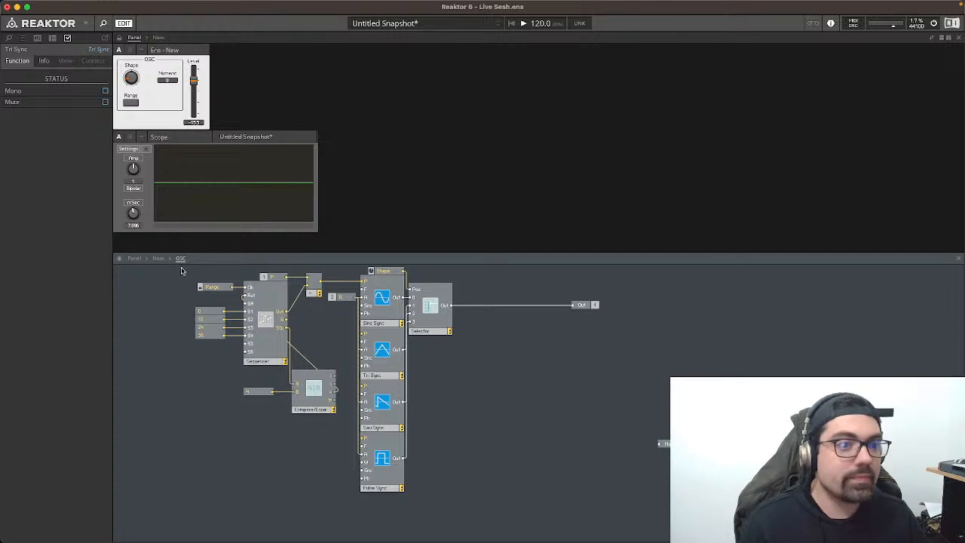
left_click(131, 105)
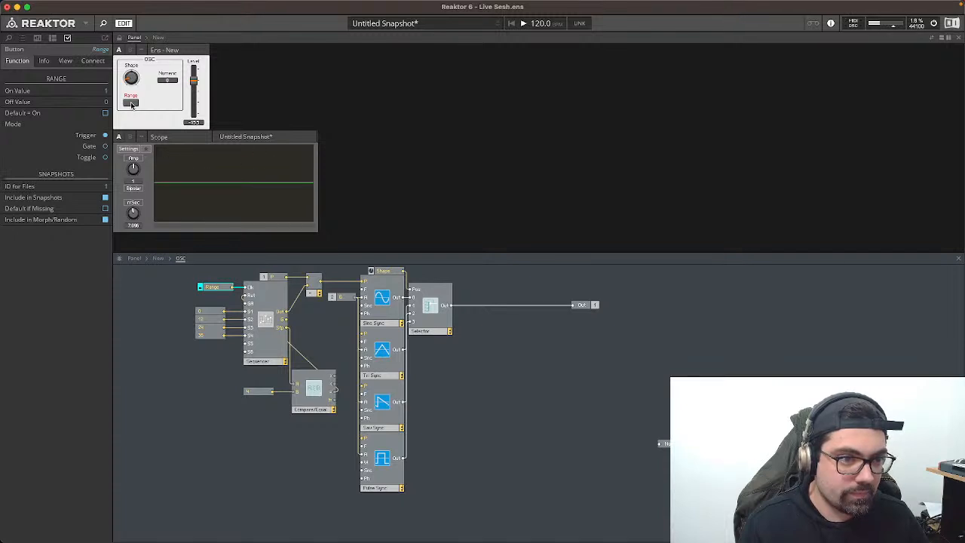
left_click_drag(658, 446, 285, 327)
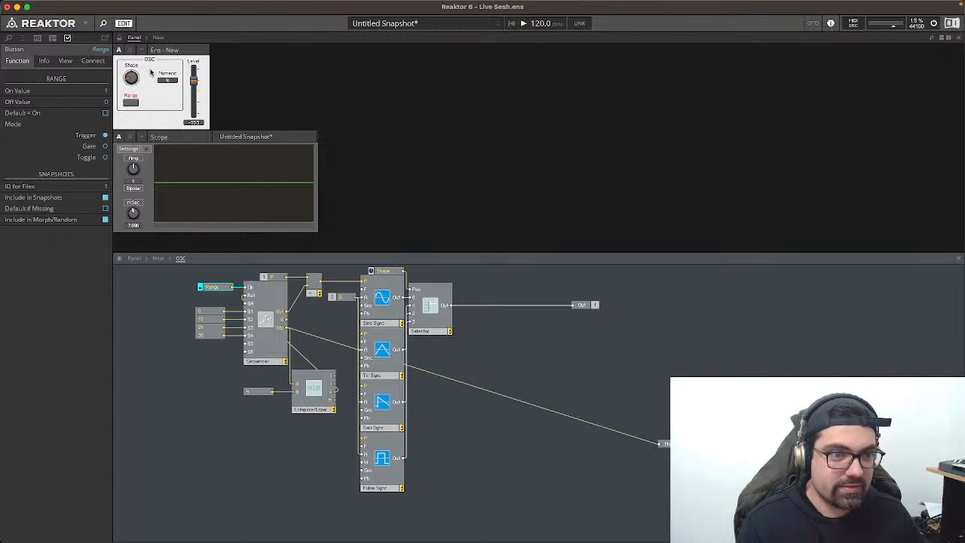
left_click(132, 103)
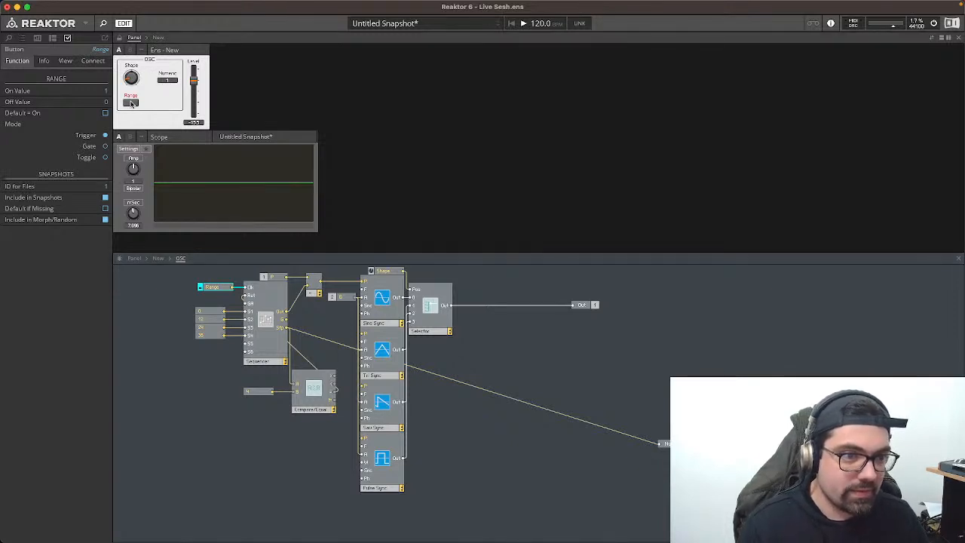
left_click(131, 103)
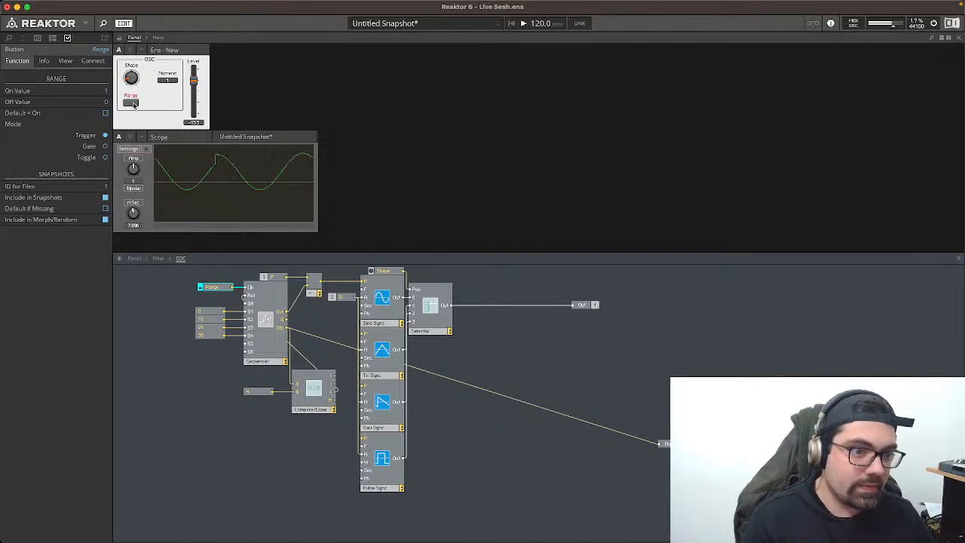
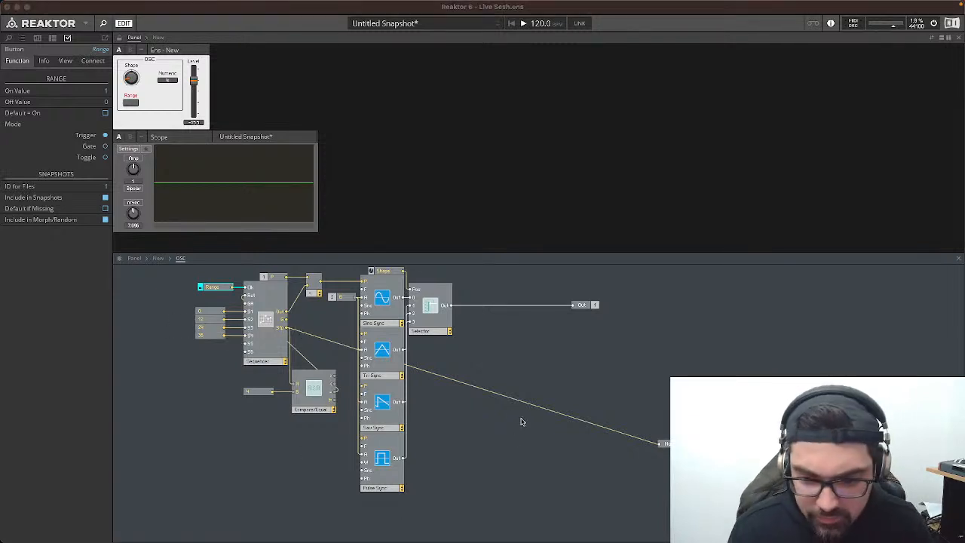
left_click(485, 391)
key("Delete")
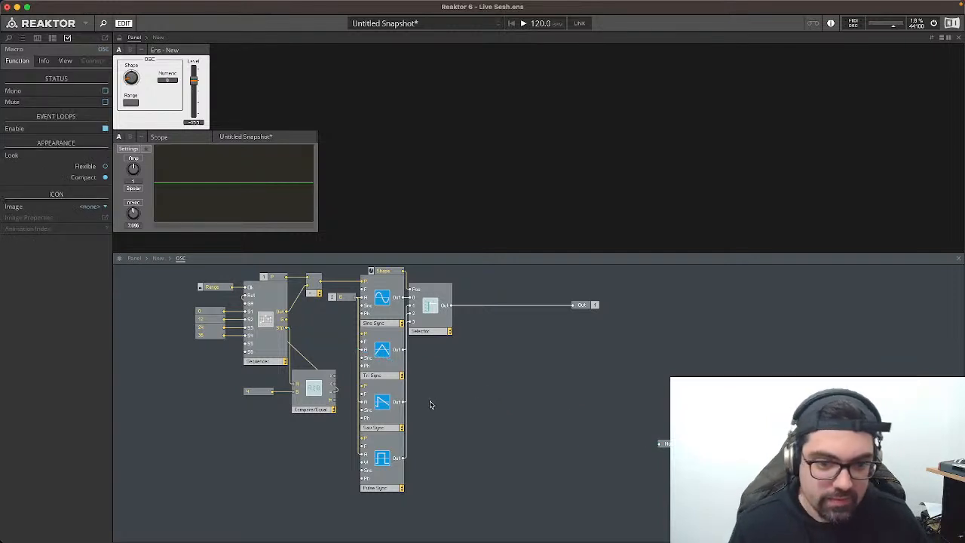
Step: Switch to Word to review the synth items in the to-do list, and return to Reaktor
mouse_move(400, 542)
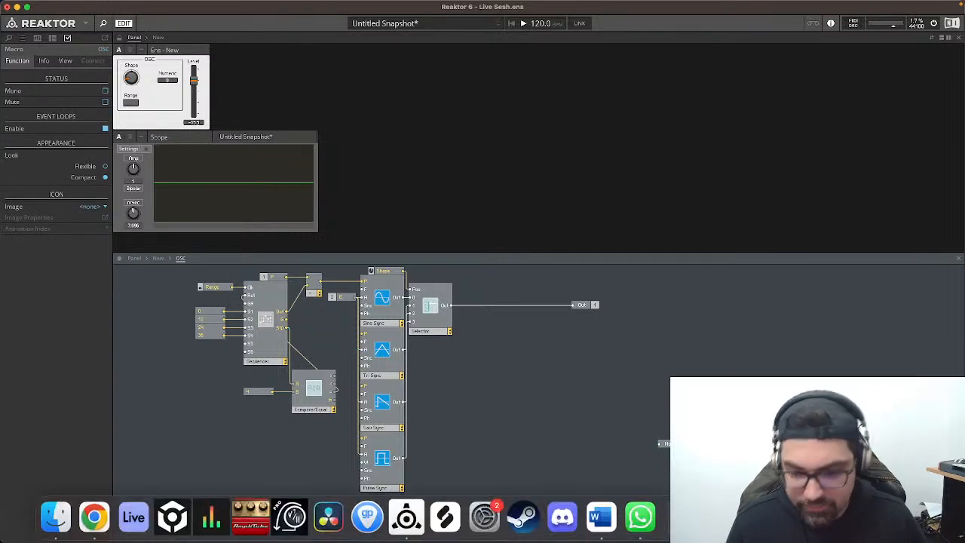
left_click(601, 517)
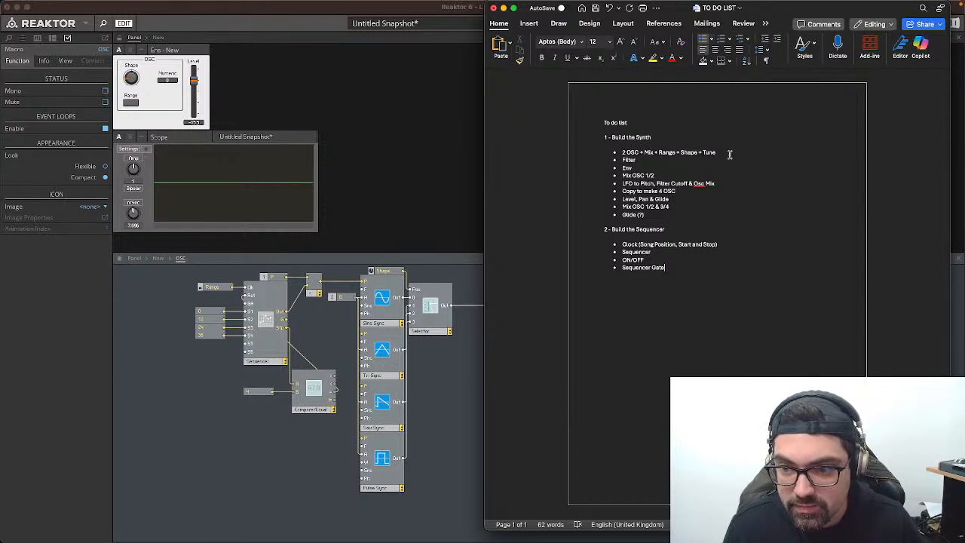
left_click(472, 321)
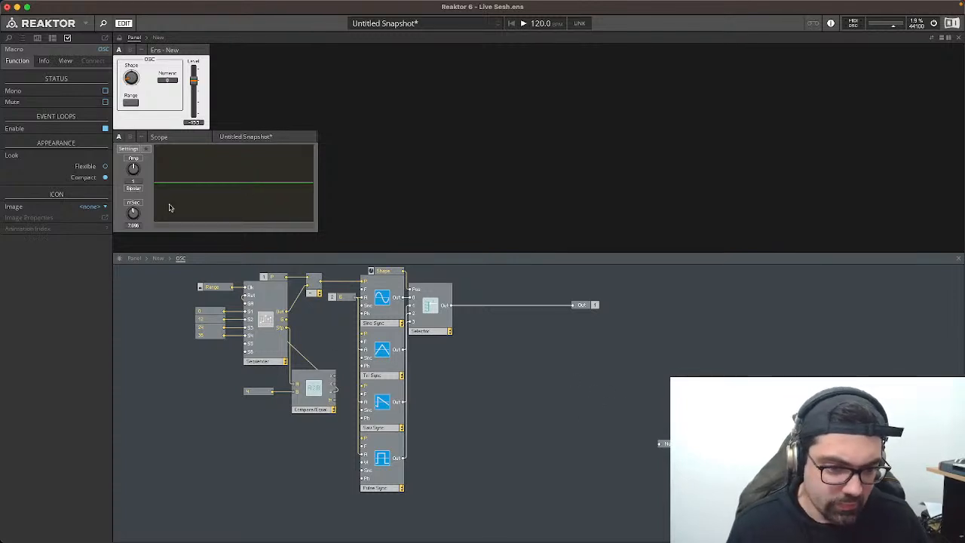
Step: Duplicate the Sequencer with its four constants and place the copy below the Compare/Equal module
left_click_drag(271, 378, 217, 284)
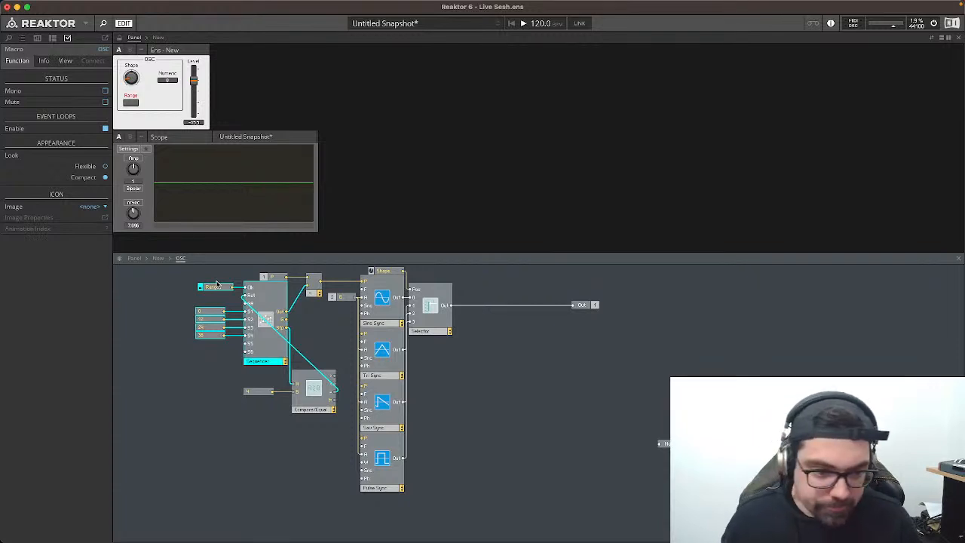
left_click(215, 421)
left_click_drag(267, 371, 191, 304)
key("ctrl+c")
key("ctrl+v")
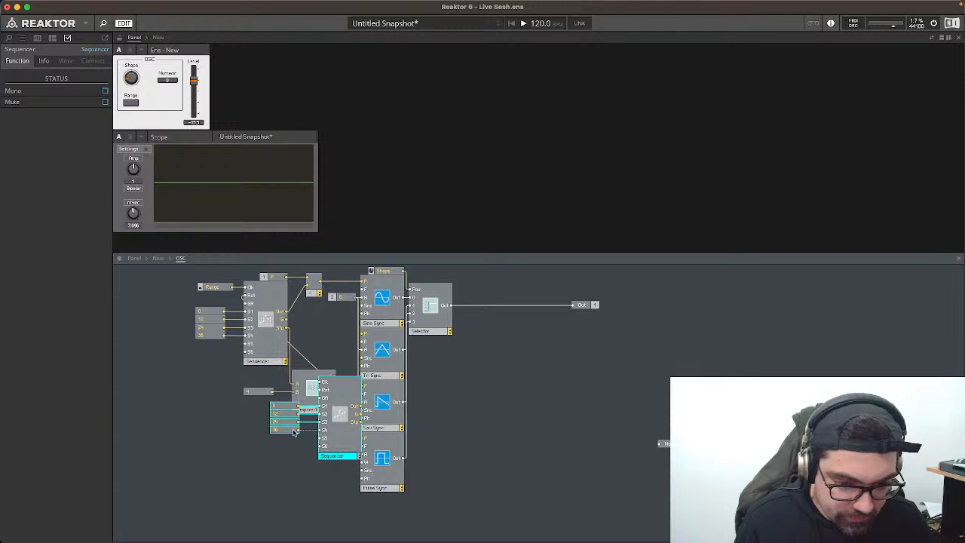
left_click_drag(335, 439, 261, 488)
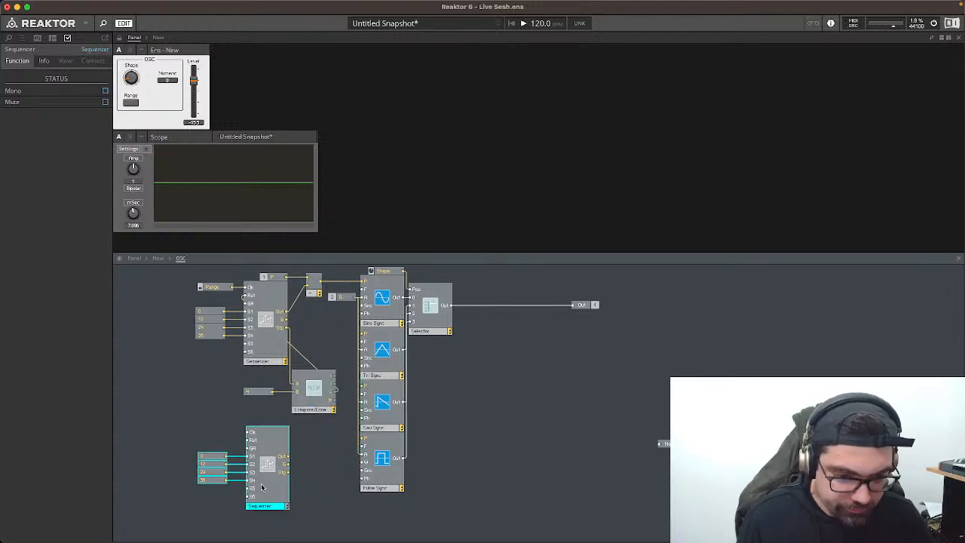
Step: Wire the Range button to the copied Sequencer's Clk input and shift the copy with its constants slightly outward
left_click_drag(239, 289, 249, 433)
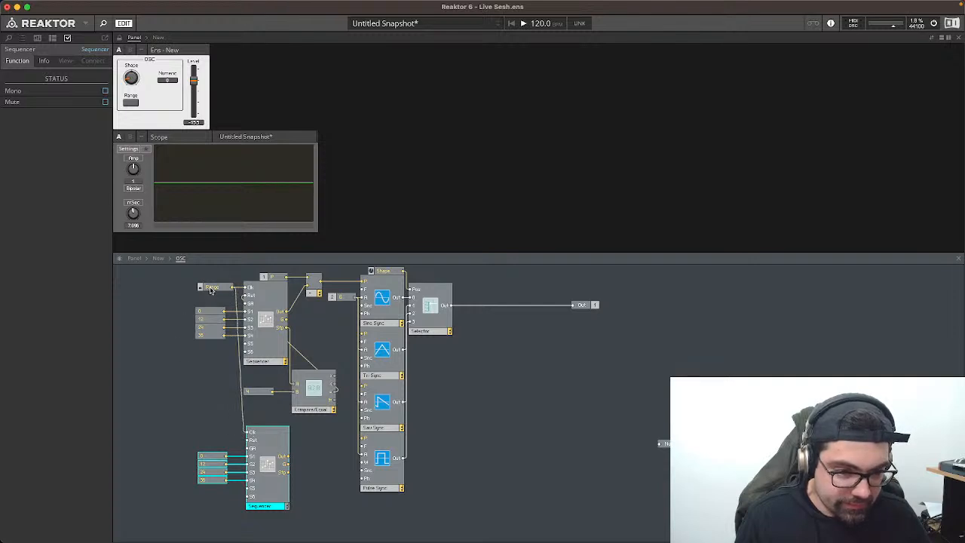
left_click_drag(173, 443, 267, 485)
left_click(305, 481)
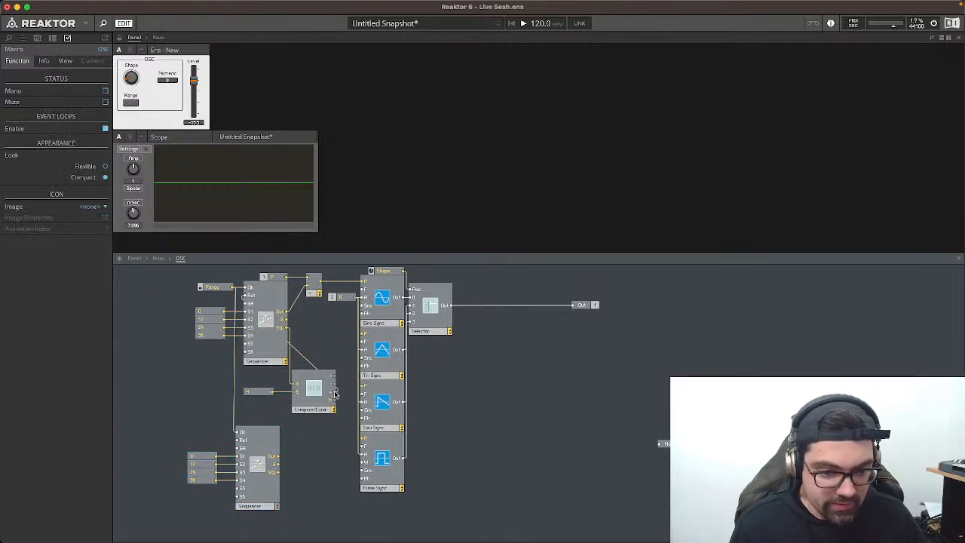
Step: Try feeding the copied Sequencer's Rst input from the Compare/Equal module's equal output, and delete that wire
left_click_drag(335, 391, 237, 439)
left_click(255, 442)
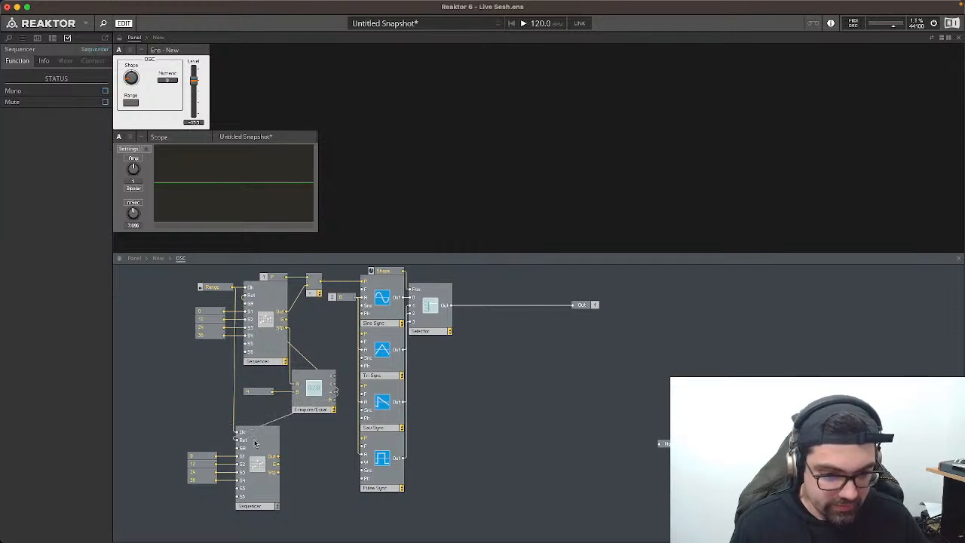
left_click(327, 443)
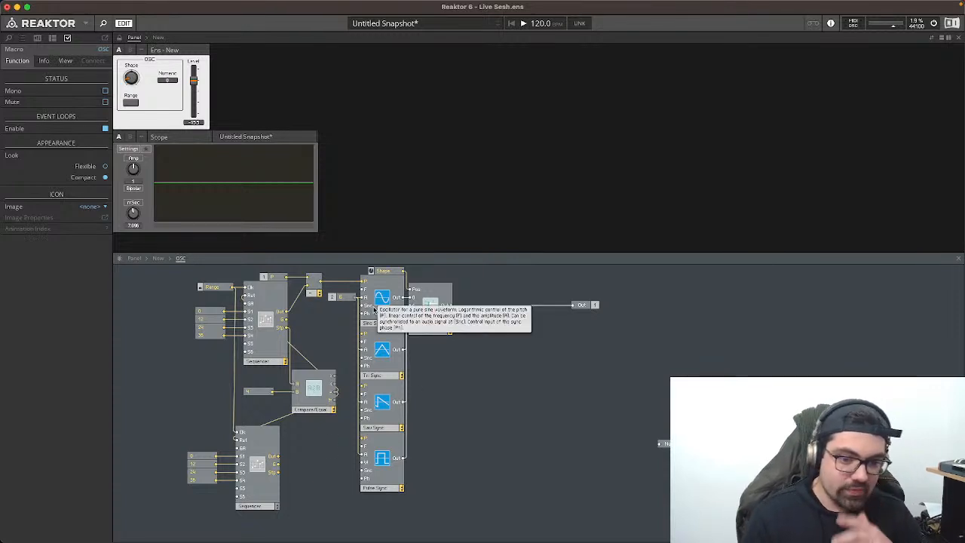
left_click(285, 418)
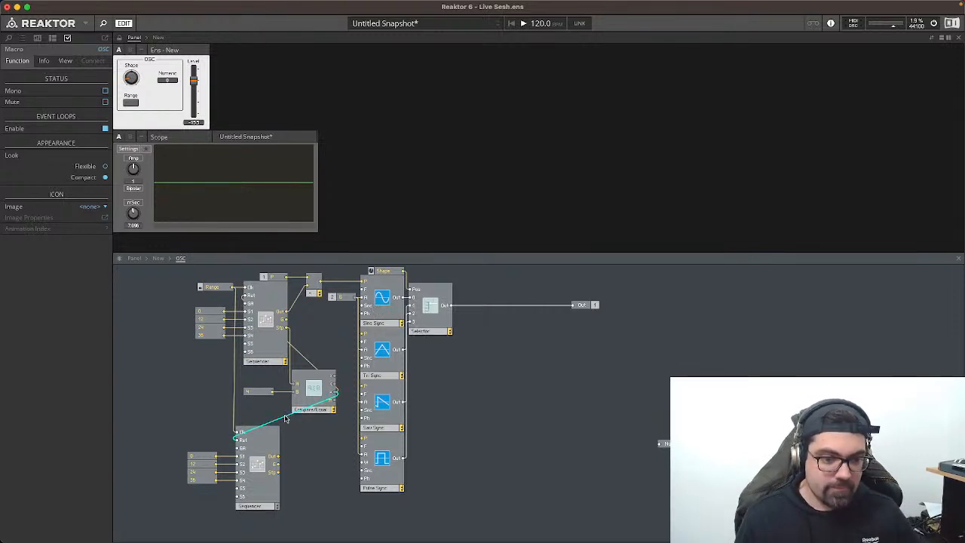
key("Delete")
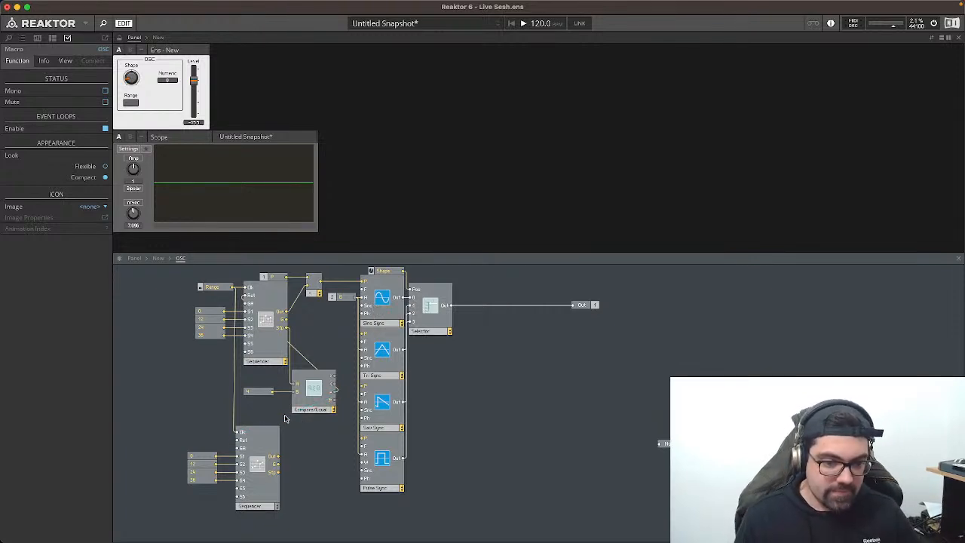
Step: Insert a new macro beside the copied Sequencer in the OSC structure
right_click(309, 470)
left_click(306, 457)
right_click(307, 457)
mouse_move(307, 457)
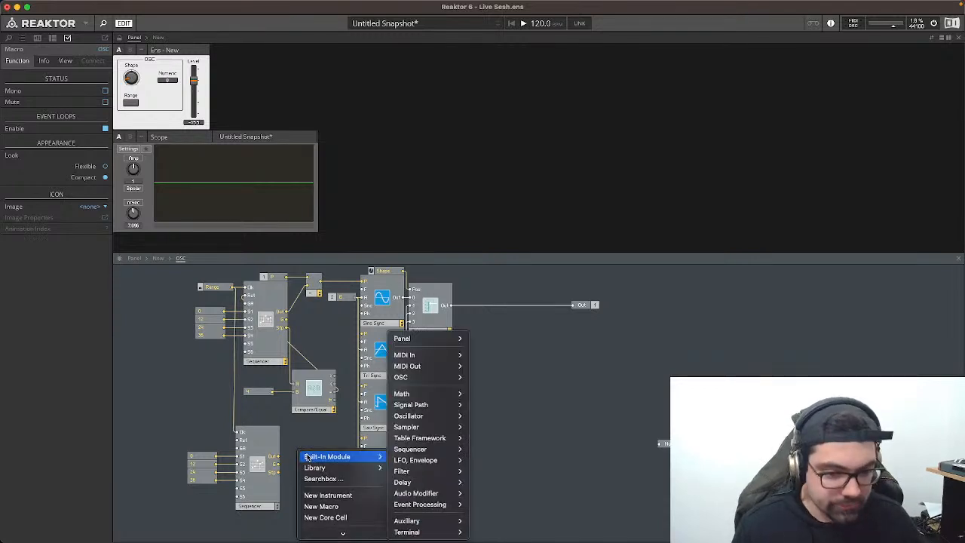
left_click(323, 506)
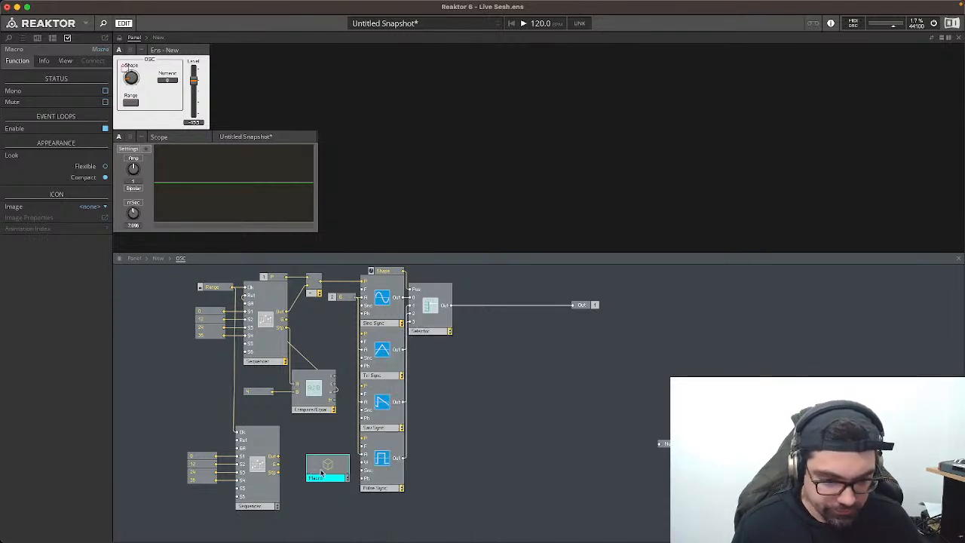
Step: Move the copied Sequencer with its four constants from the OSC structure into the new macro
left_click_drag(145, 442, 260, 494)
key("ctrl+x")
double_click(322, 476)
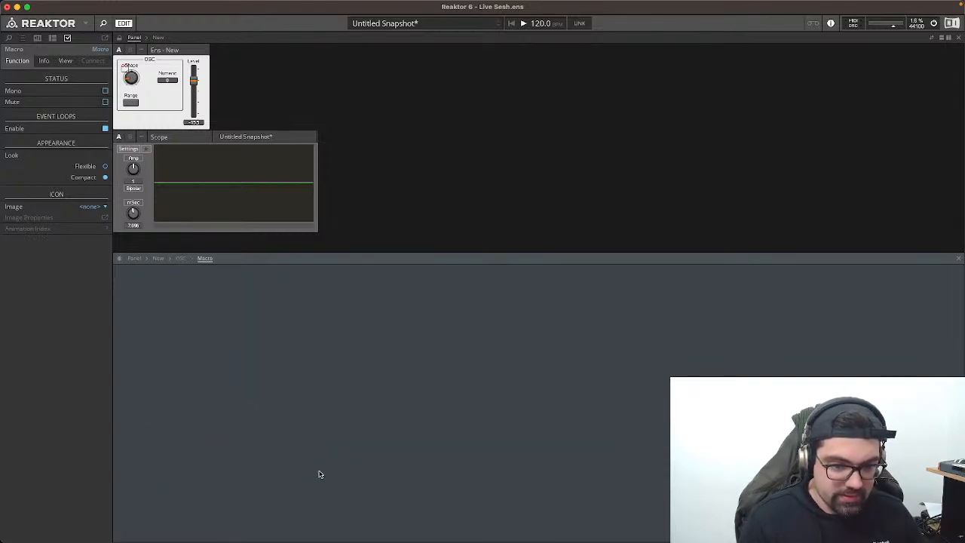
key("ctrl+v")
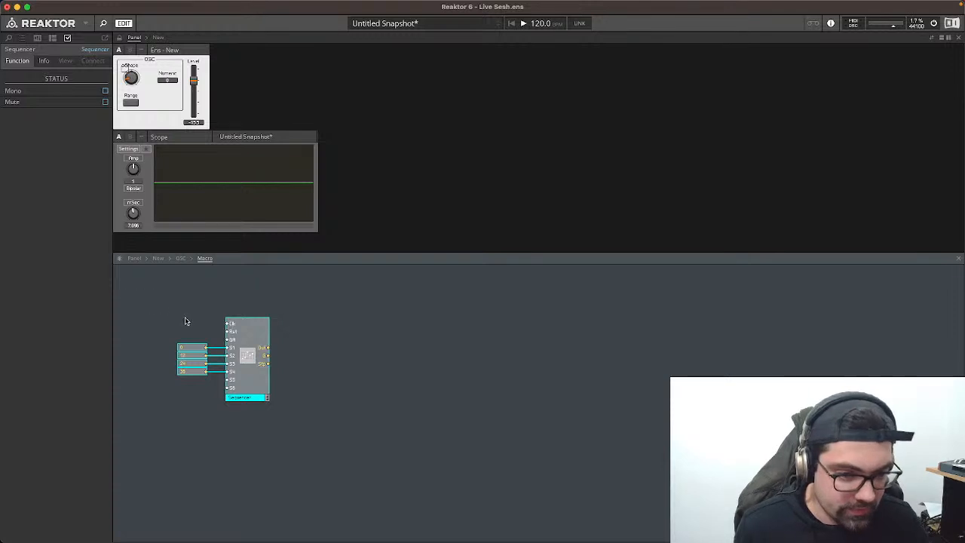
Step: Add an input port named Clk, wire it to the Sequencer's Clk input, and align it beside that input
double_click(155, 306)
type("in")
key("Return")
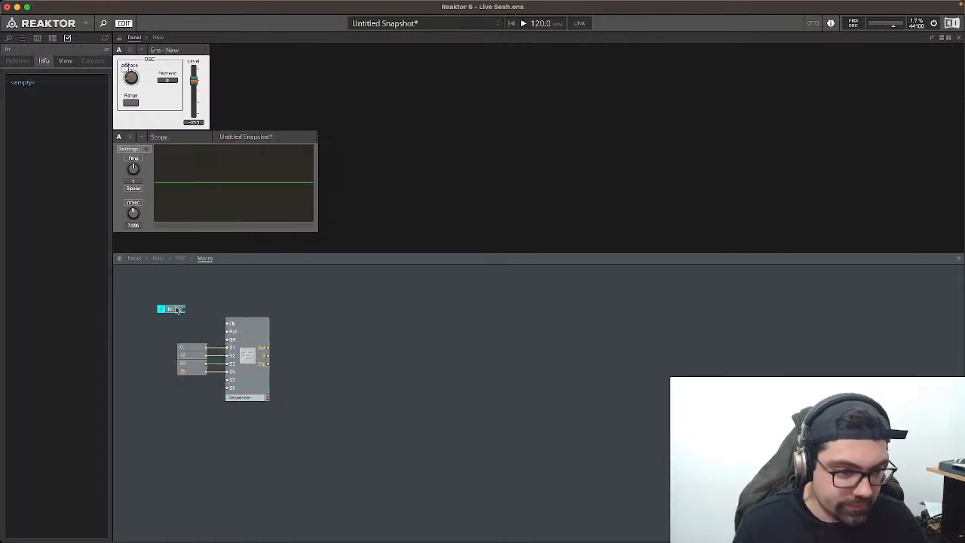
left_click_drag(179, 309, 227, 323)
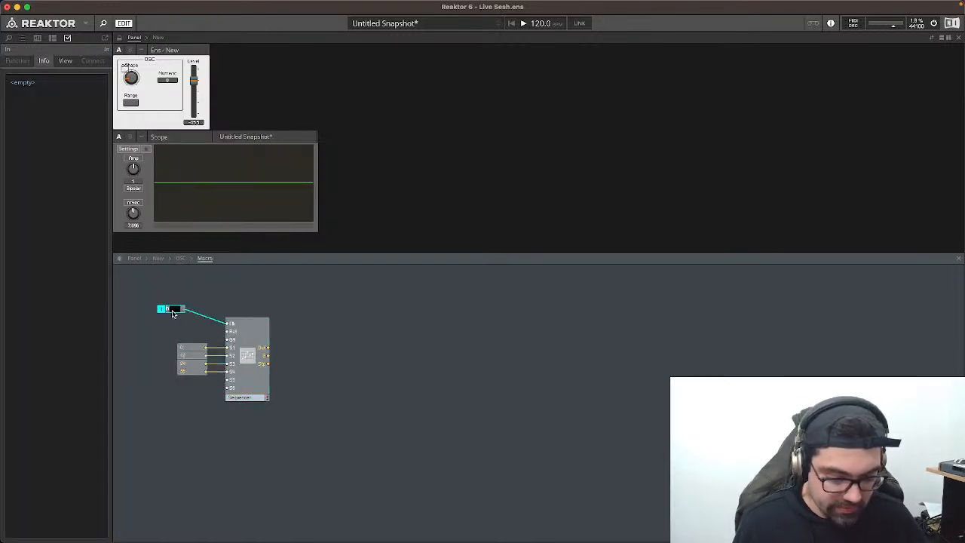
left_click_drag(173, 312, 194, 323)
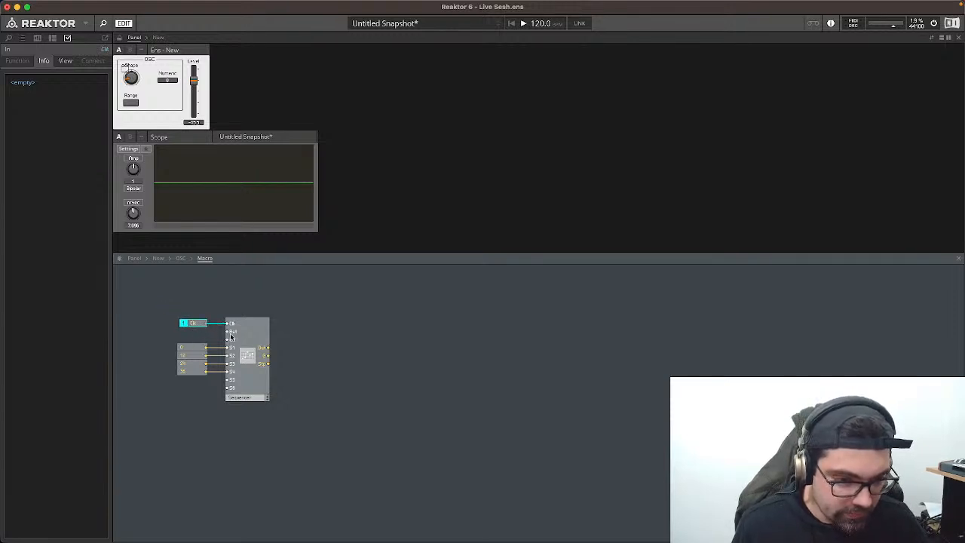
Step: Add a second input port below Clk and wire it to the Sequencer's Rst input
key("Return")
type("in")
key("Return")
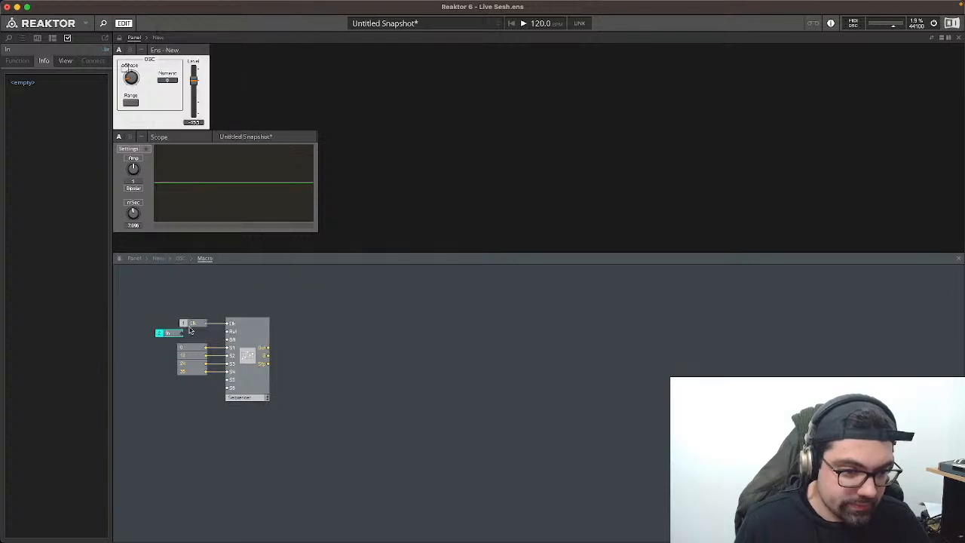
left_click_drag(178, 335, 227, 331)
Step: Add an output port, feed it from the Sequencer's Stp output, and move it closer to the Sequencer
left_click(291, 340)
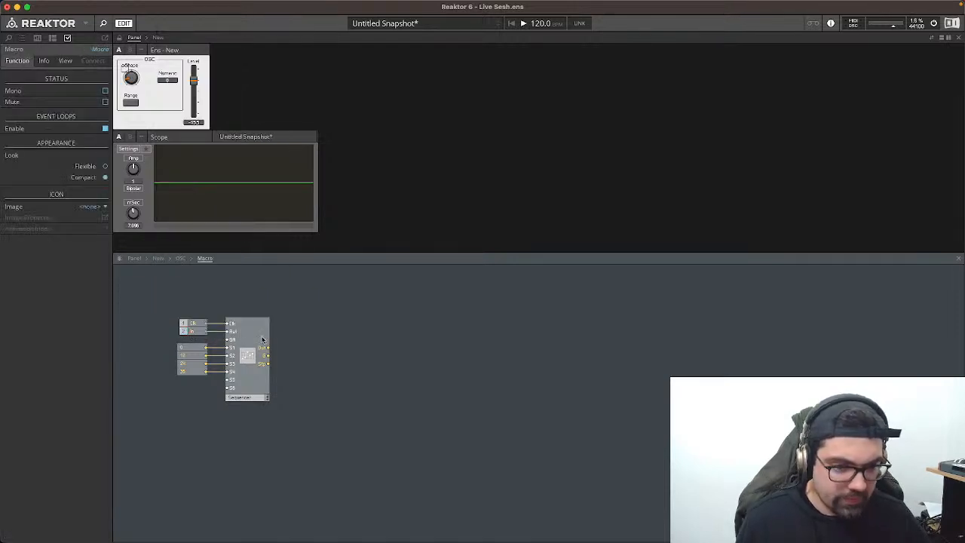
key("Return")
type("out")
key("Return")
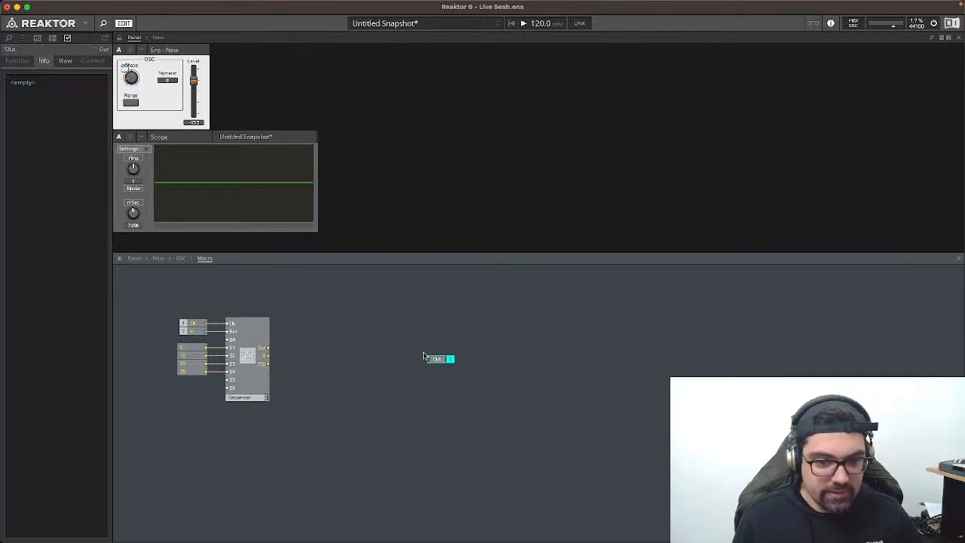
left_click_drag(426, 360, 268, 364)
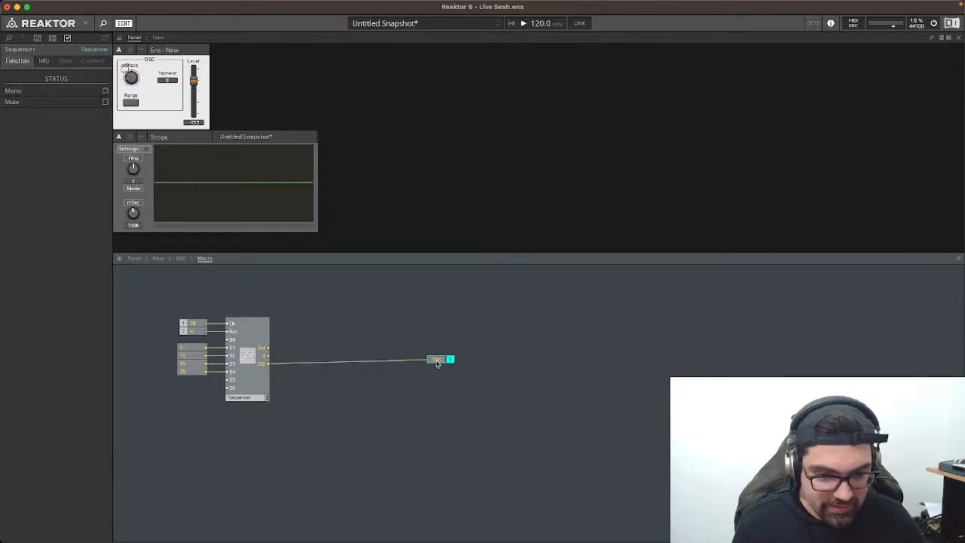
left_click_drag(441, 361, 329, 367)
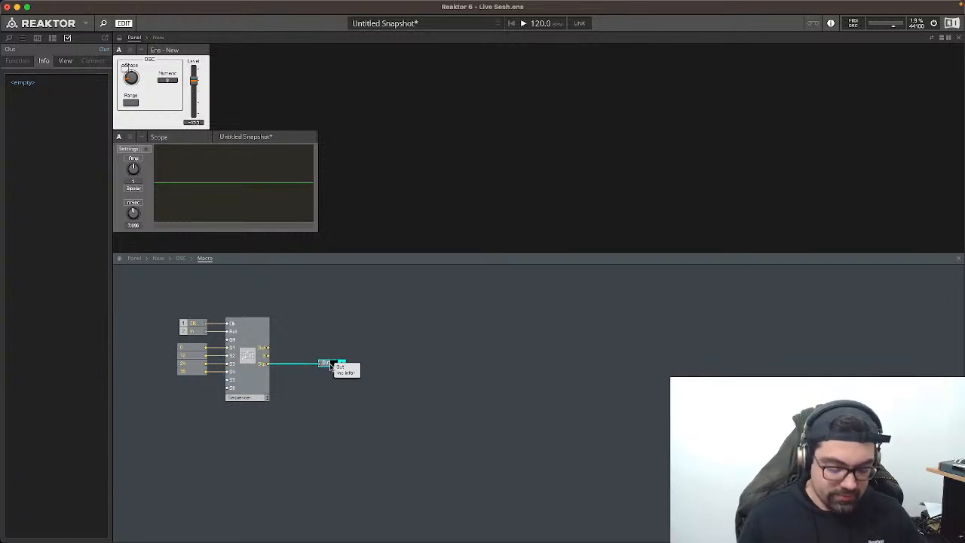
Step: Disconnect the output port from the Sequencer and rename the port L1
left_click(319, 376)
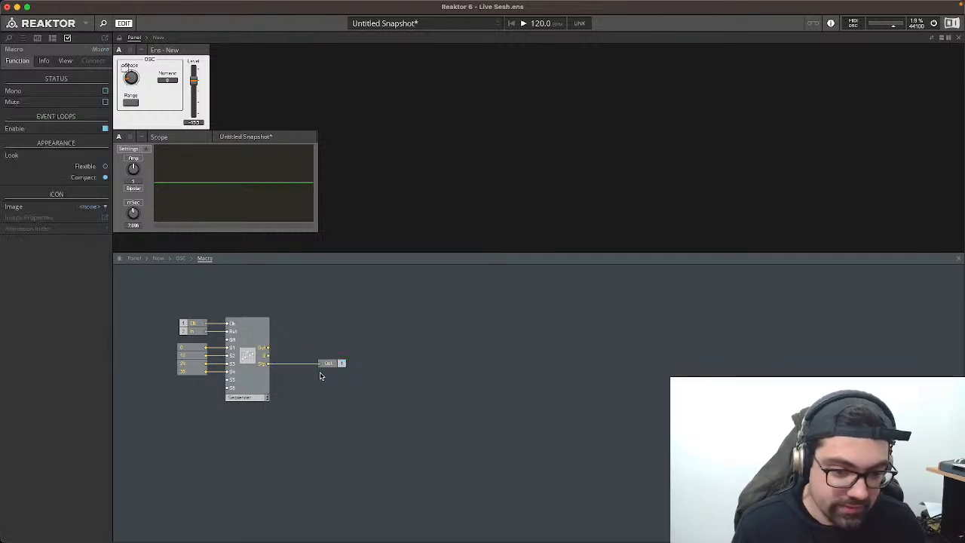
left_click(328, 364)
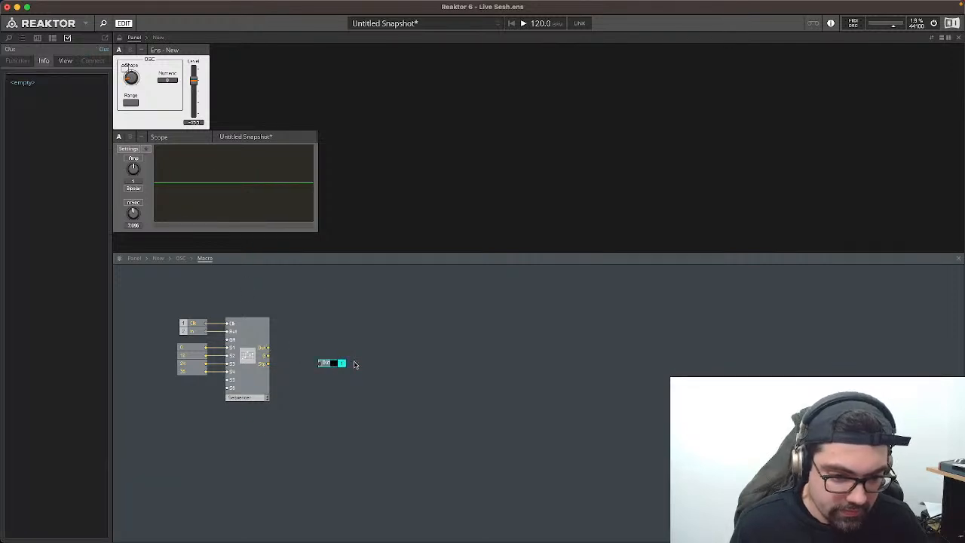
left_click(320, 352)
left_click_drag(306, 349, 397, 403)
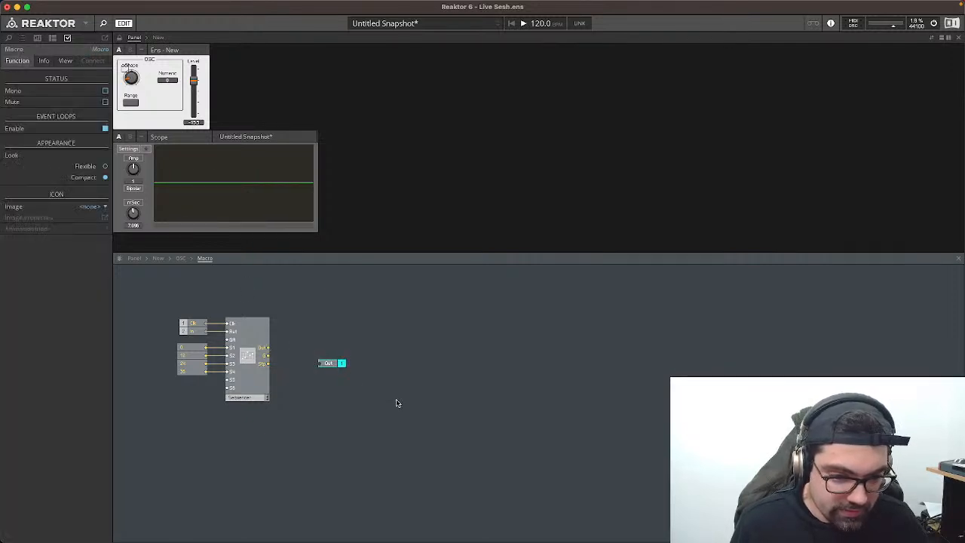
left_click(328, 365)
type("L1")
key("Return")
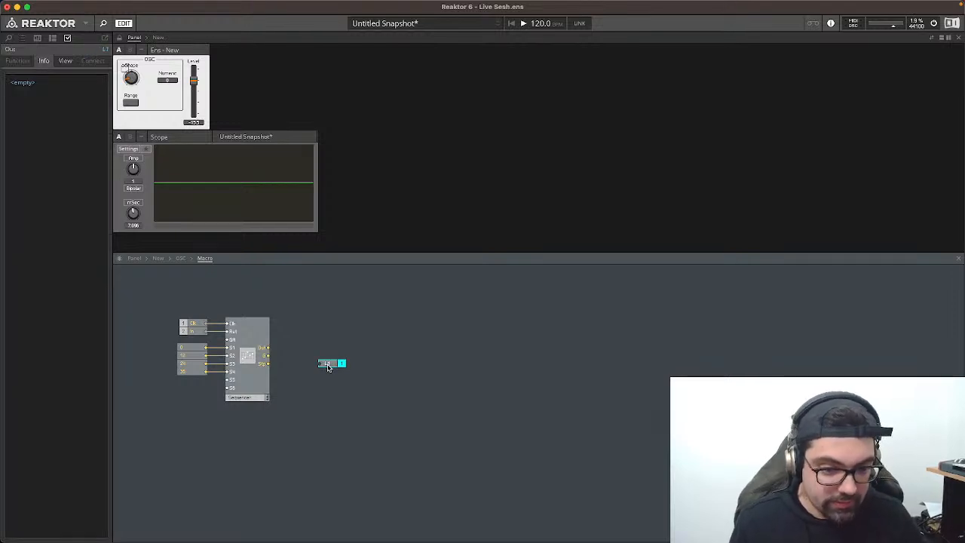
Step: Duplicate the L1 output port twice, rename the copies L2 and L3, and stack them beneath it
key("super+d")
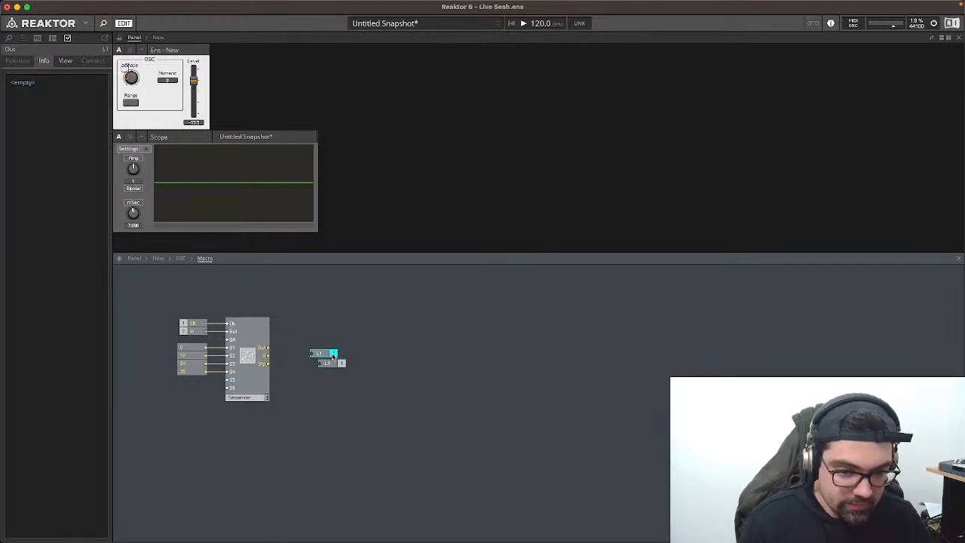
left_click_drag(333, 356, 322, 354)
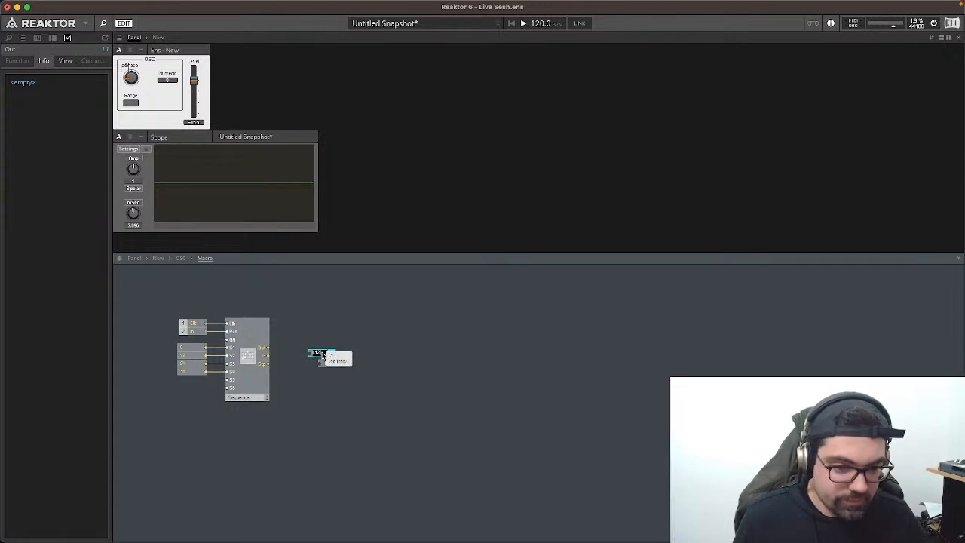
left_click_drag(323, 354, 334, 374)
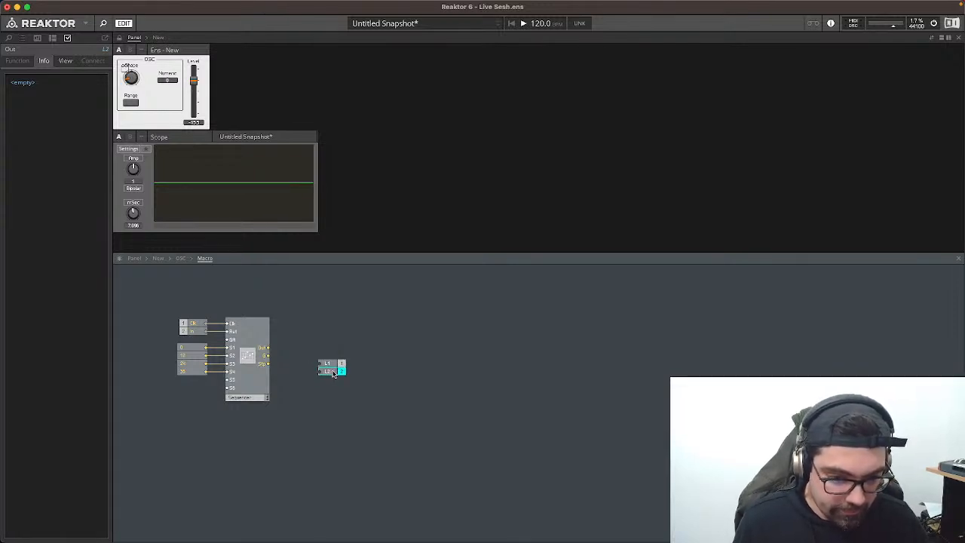
key("super+v")
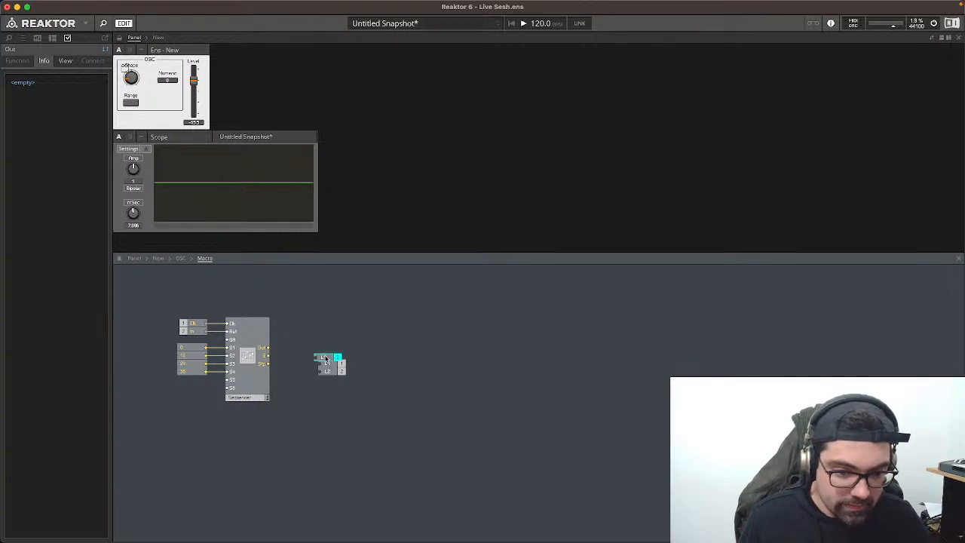
double_click(328, 358)
type("L")
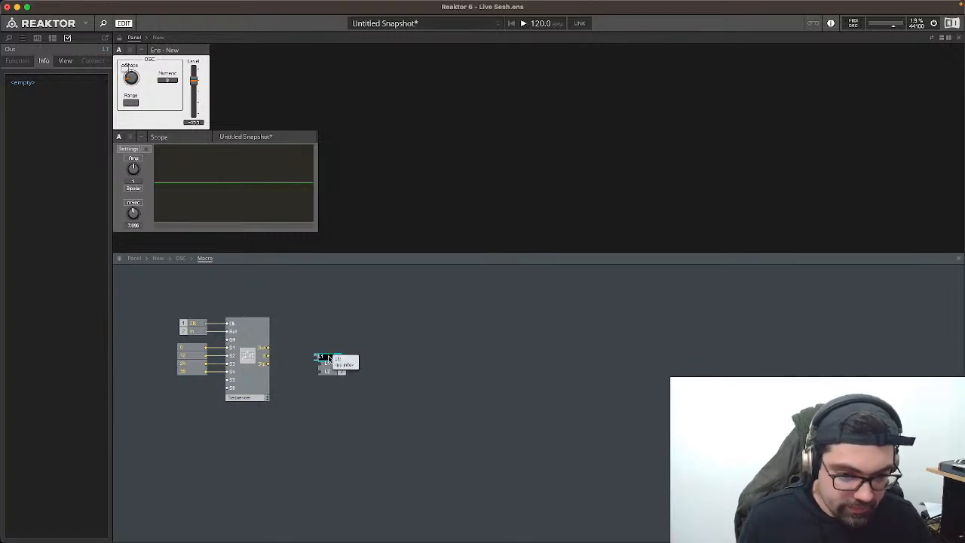
type("3")
key("Return")
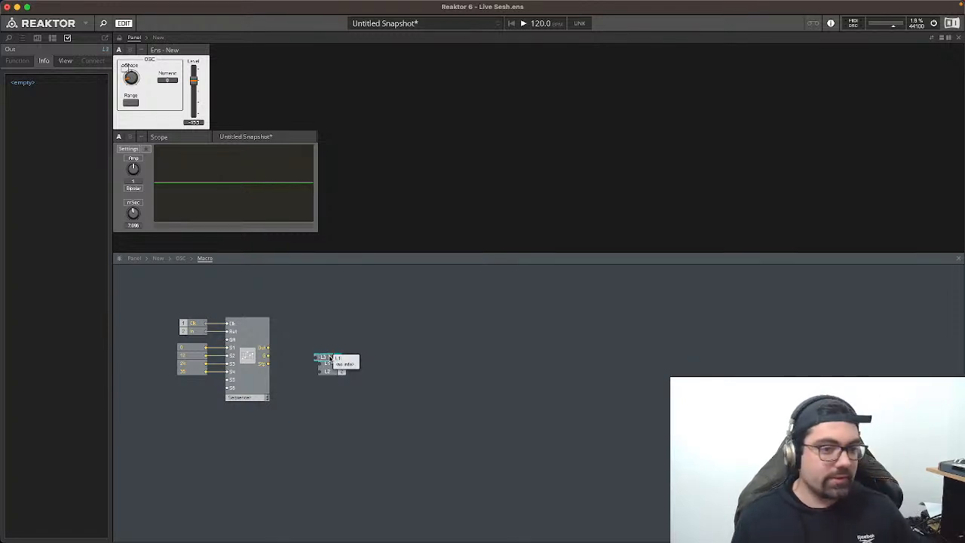
left_click_drag(324, 359, 329, 380)
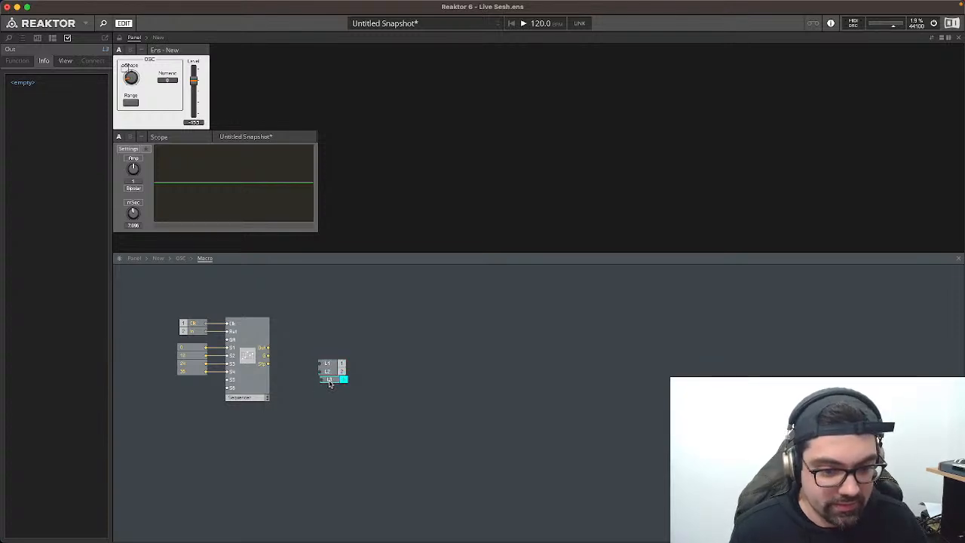
Step: Add an L4 output port below L3 and wire the Sequencer's Stp output to ports L1 through L4
left_click(384, 377)
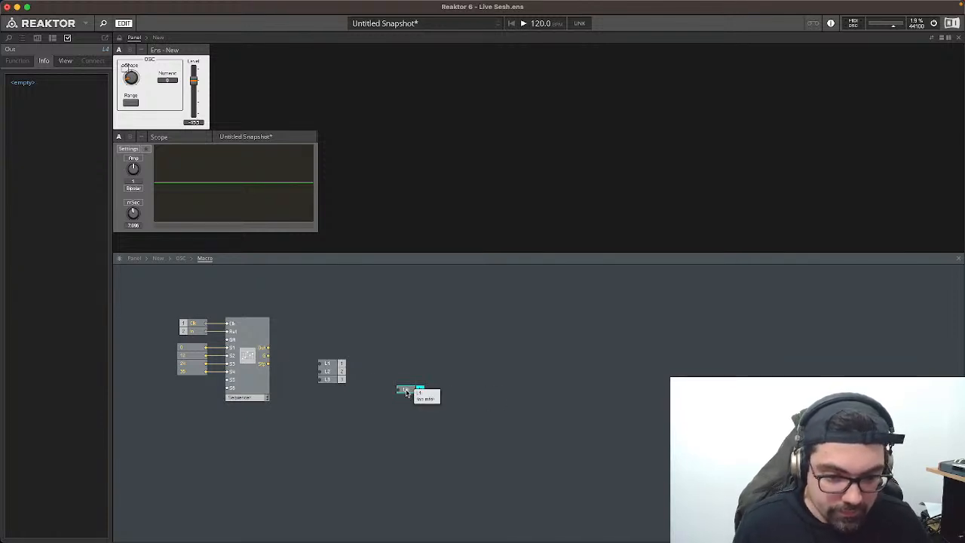
left_click_drag(411, 391, 329, 392)
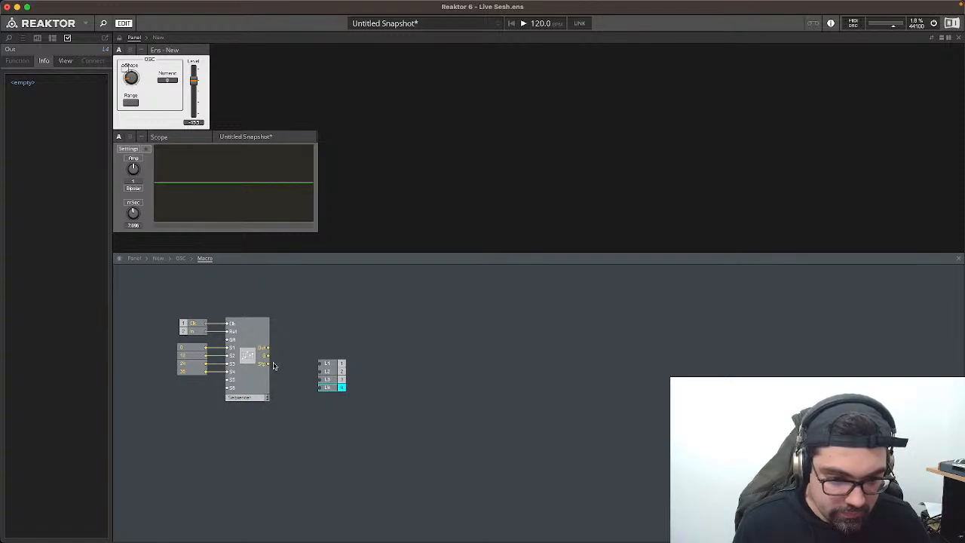
left_click_drag(267, 364, 327, 380)
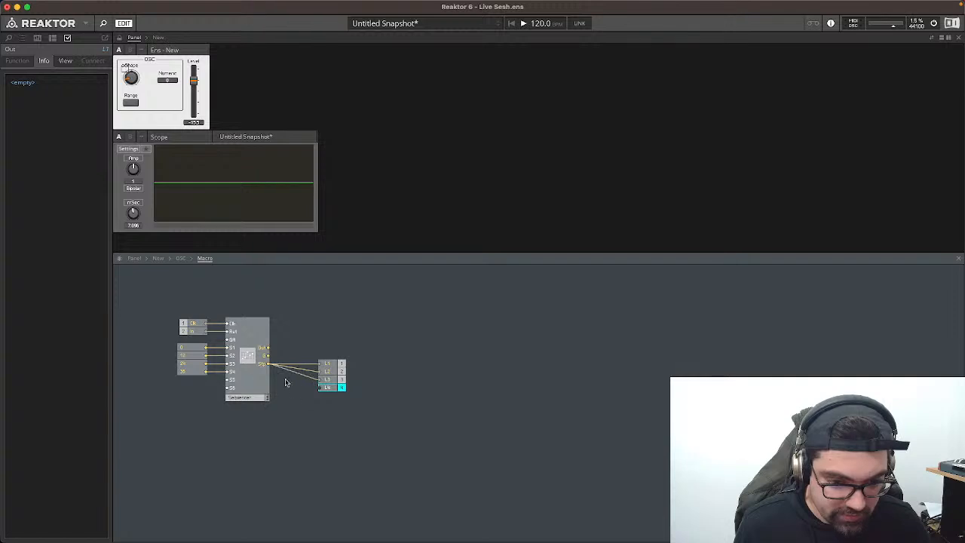
left_click_drag(268, 365, 327, 387)
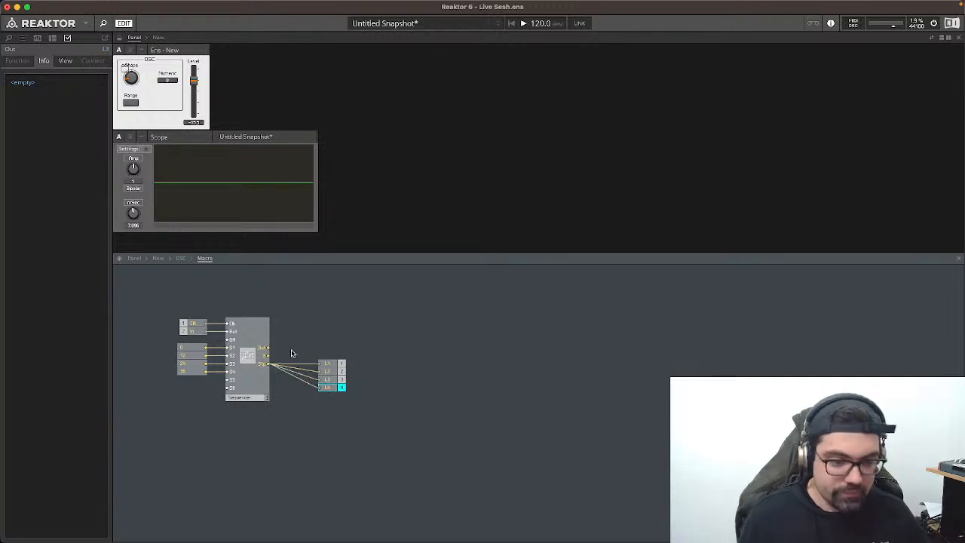
Step: In the OSC structure, move the macro below the first Sequencer and wire its L1 output to a new Lamp
left_click(181, 259)
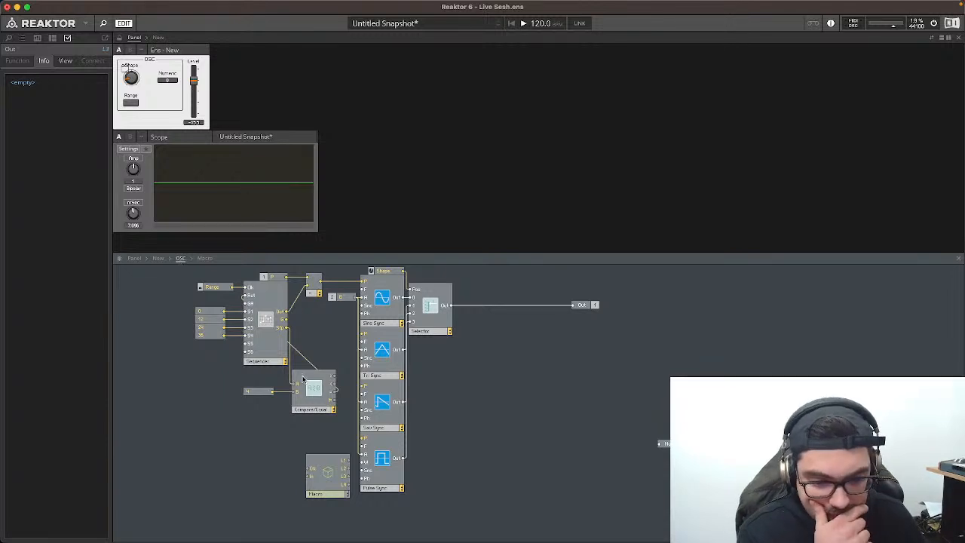
left_click_drag(315, 483, 225, 459)
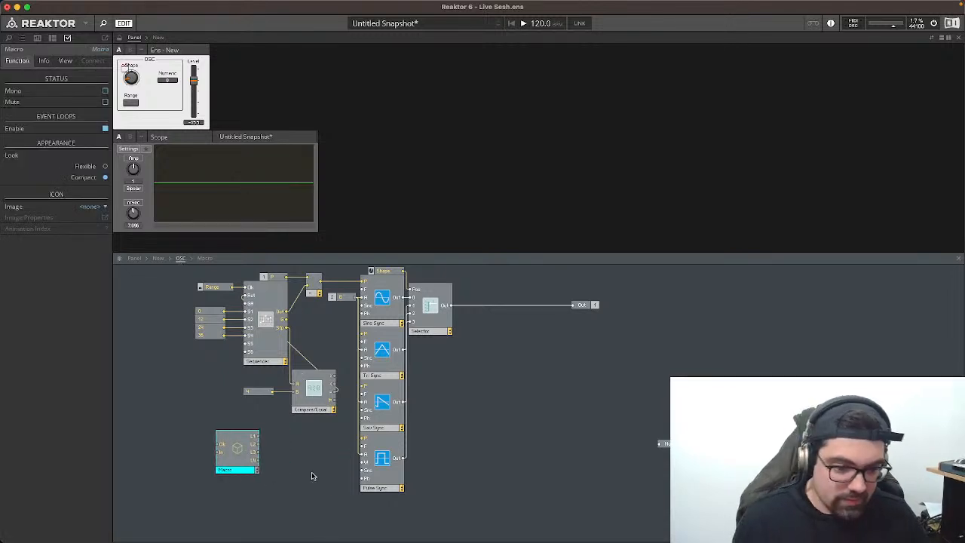
double_click(314, 475)
type("lamp")
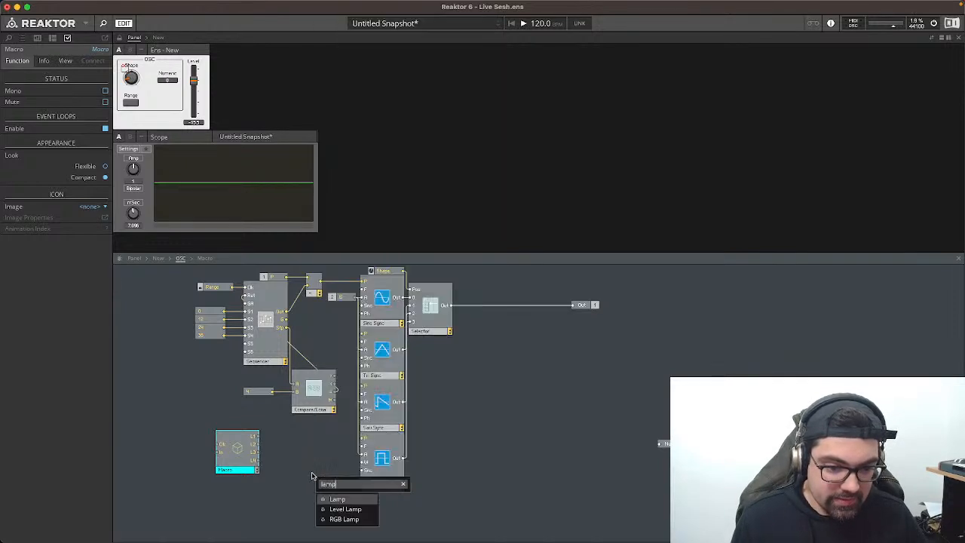
key("Return")
left_click_drag(332, 483, 295, 436)
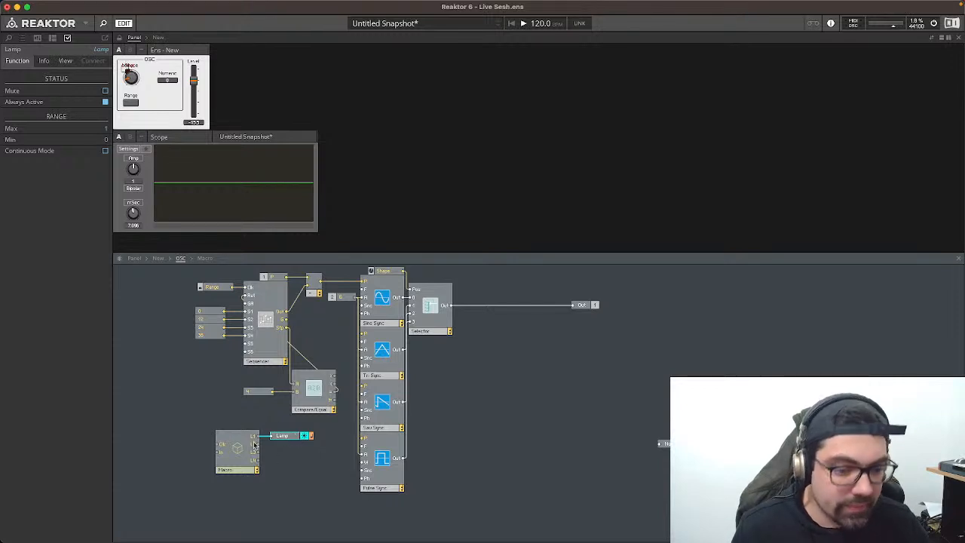
left_click_drag(232, 464, 232, 460)
Step: Examine the view properties of the macro and the Lamp
right_click(227, 455)
left_click(226, 441)
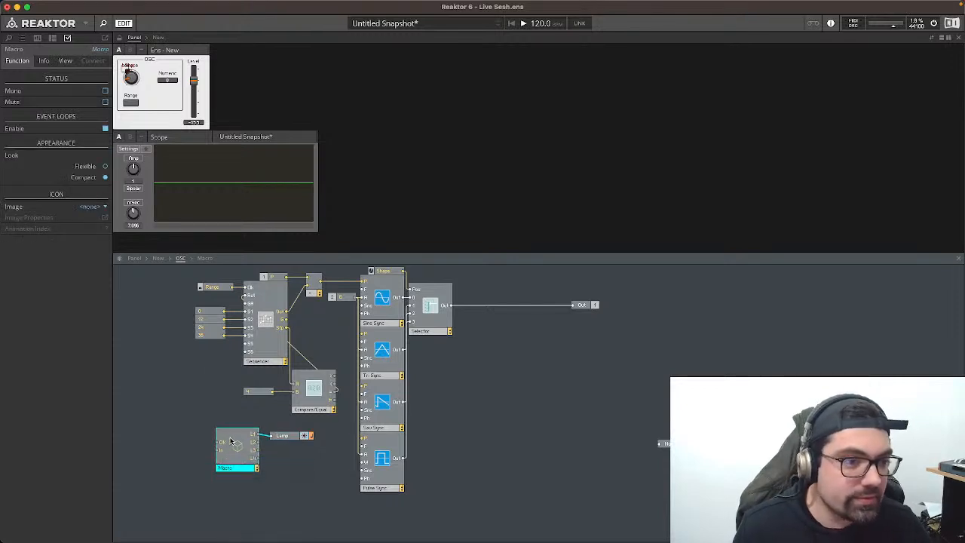
left_click(65, 60)
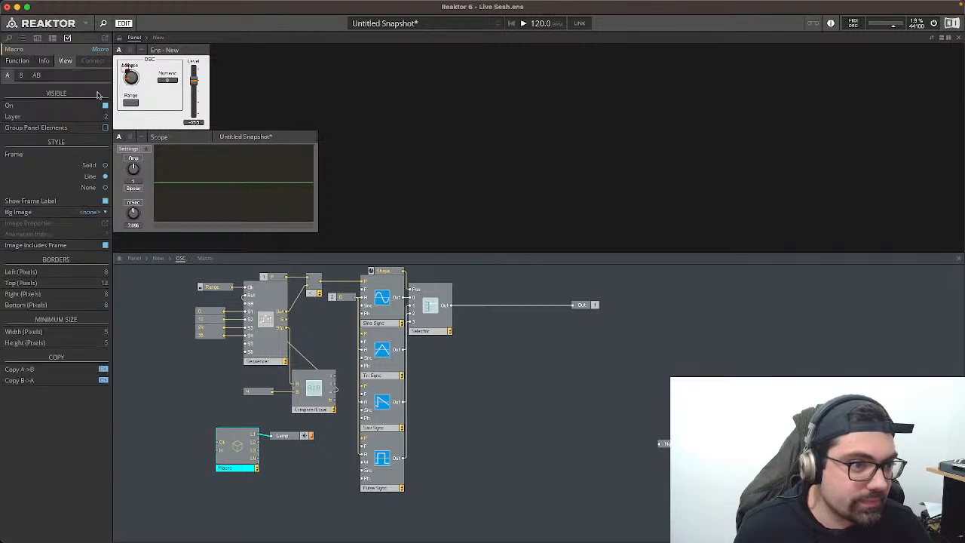
left_click(289, 439)
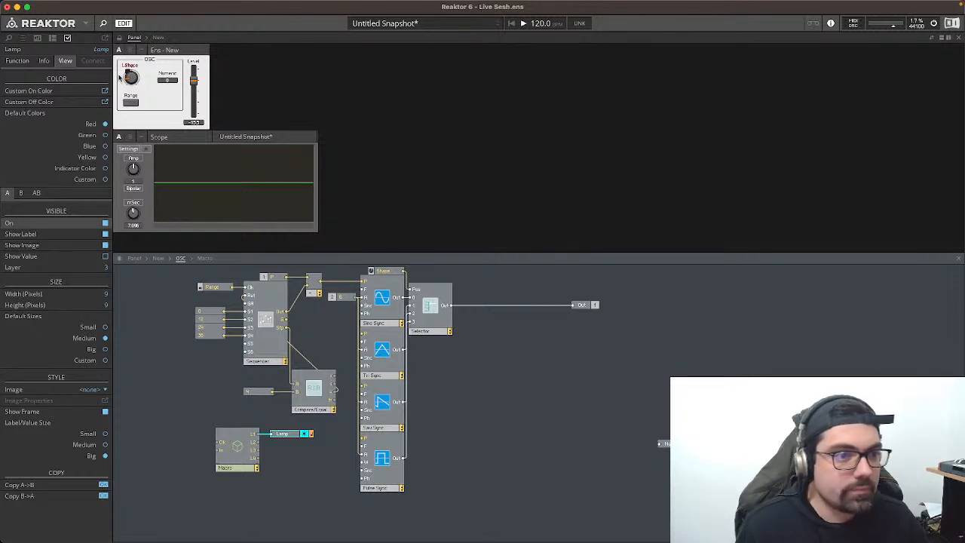
Step: Unlock the panel layout and place the Lamp beside the Range button in the OSC frame
left_click(118, 37)
left_click_drag(129, 75, 146, 103)
left_click(150, 104)
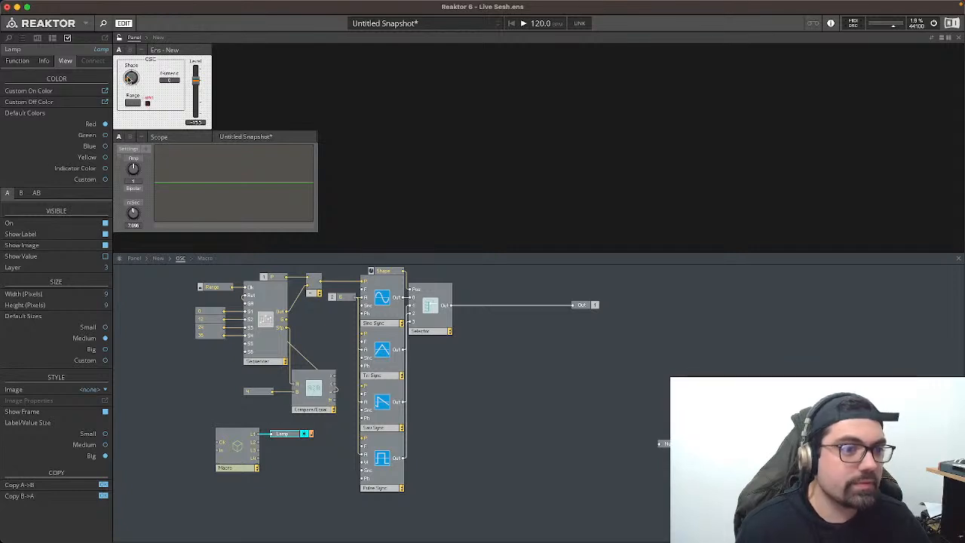
Step: Examine the Lamp's function, view and info properties
left_click(17, 60)
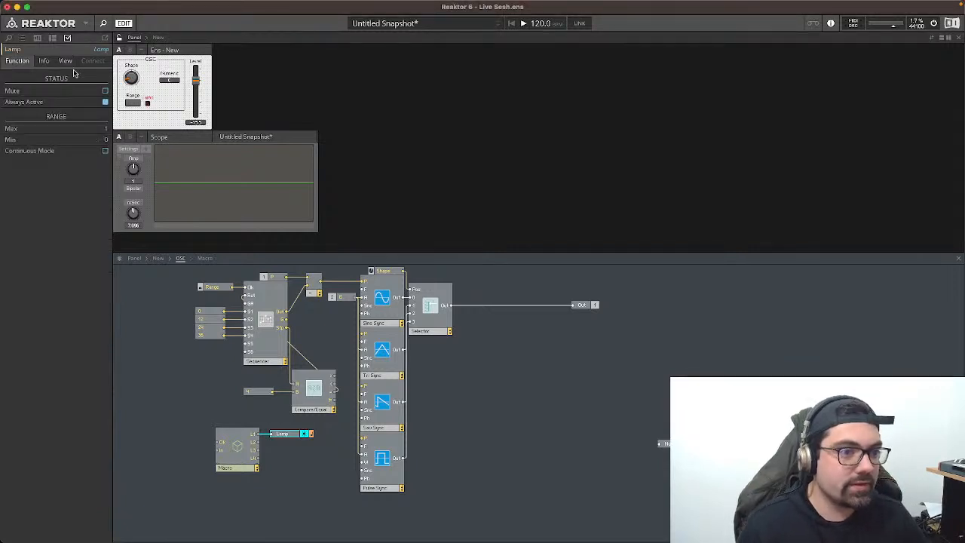
left_click(66, 61)
left_click(44, 61)
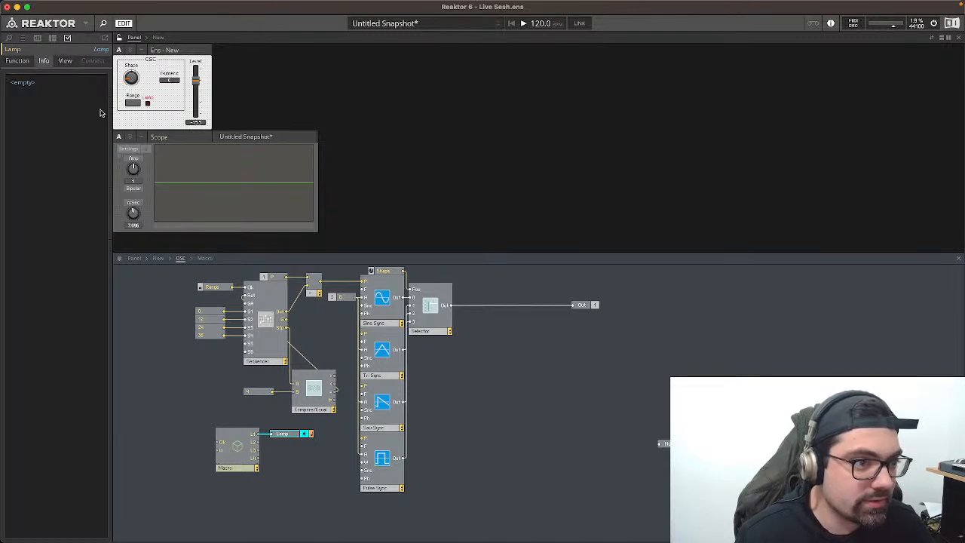
Step: Rename the Lamp as 0 with its label shown and reposition it close beside the Range button in the OSC frame
left_click(64, 62)
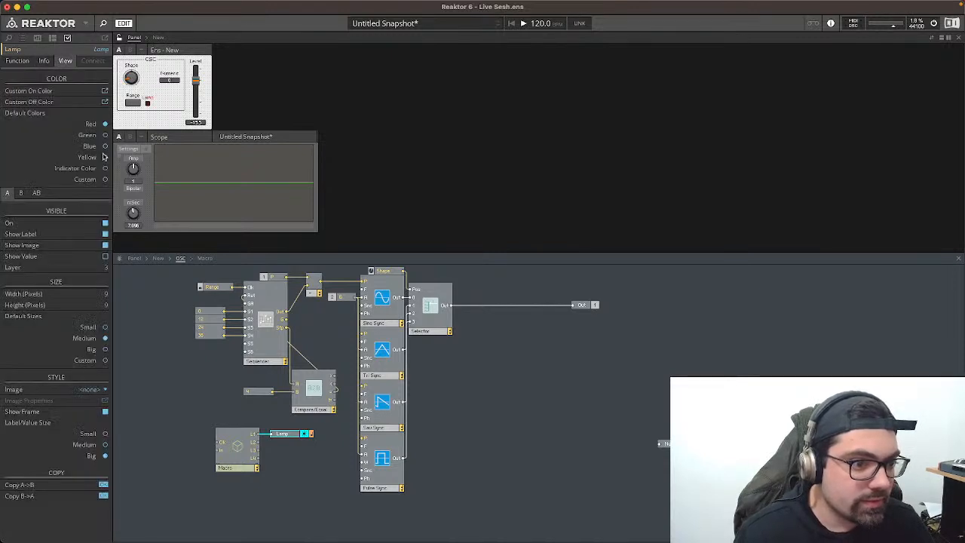
left_click(105, 234)
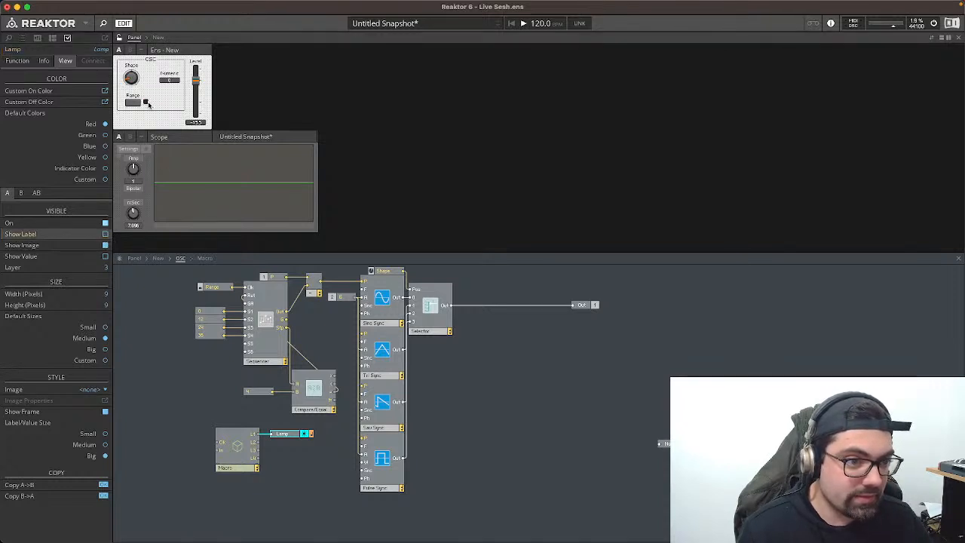
left_click(106, 235)
left_click(286, 435)
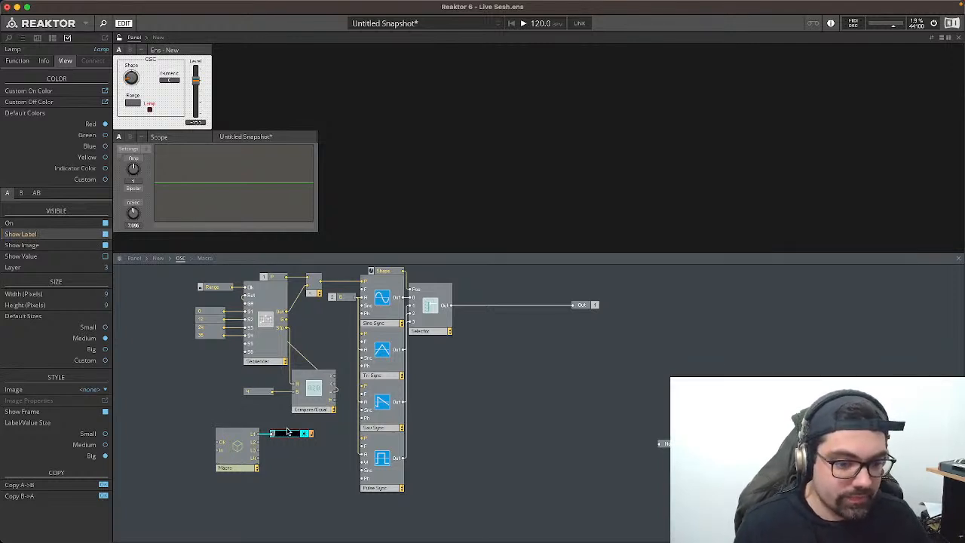
type("0")
key("Return")
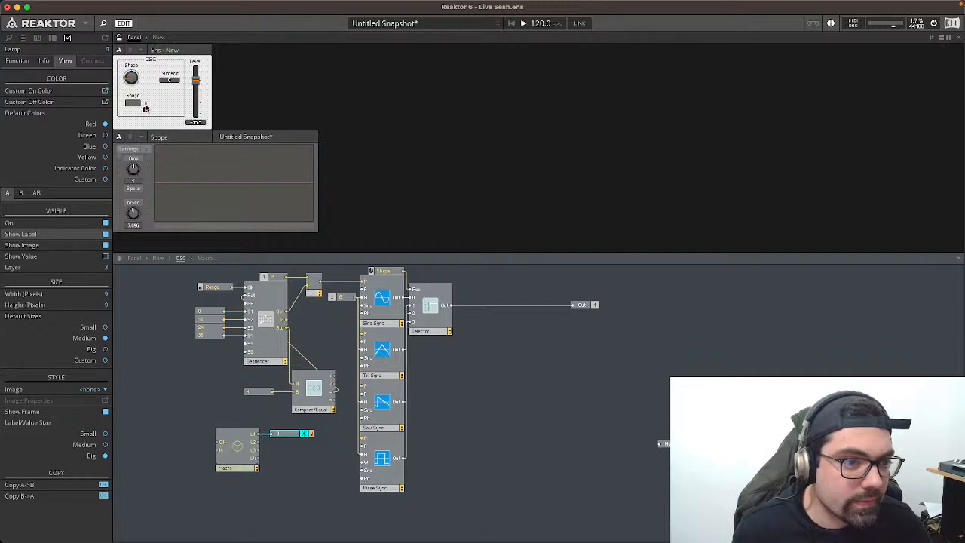
left_click_drag(148, 110, 150, 107)
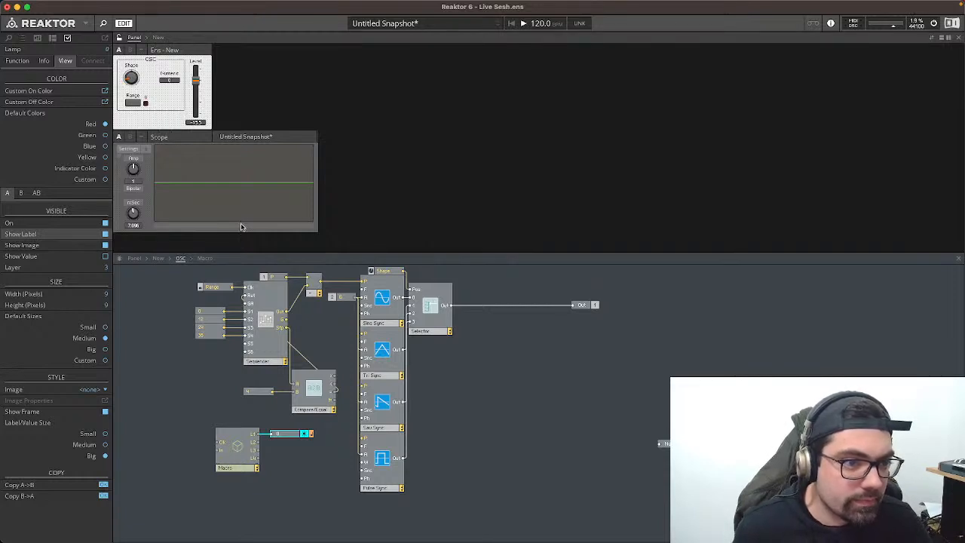
Step: Duplicate the 0 Lamp three times, stack the copies below it and wire them to the macro's L2, L3 and L4 outputs
left_click(287, 443)
left_click(289, 435)
key("super+d")
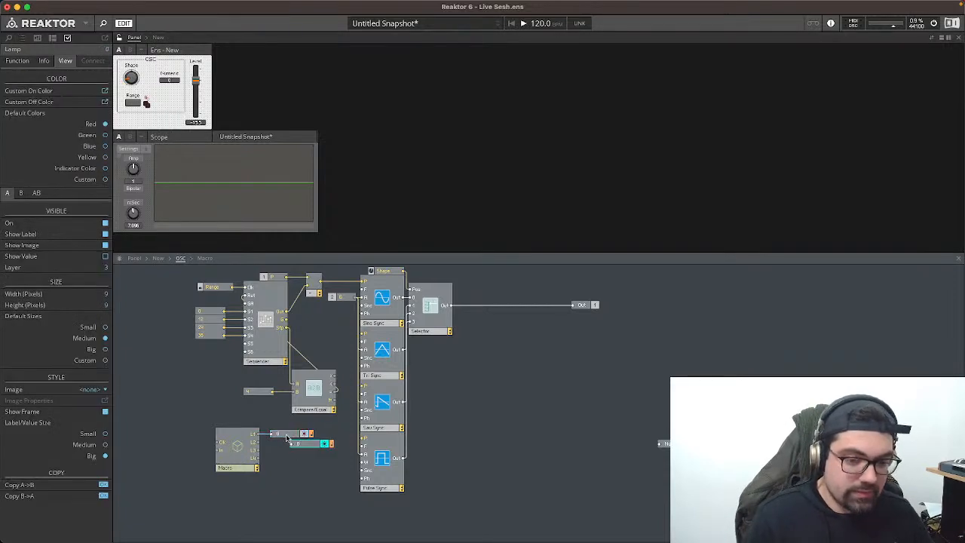
left_click_drag(299, 445, 255, 444)
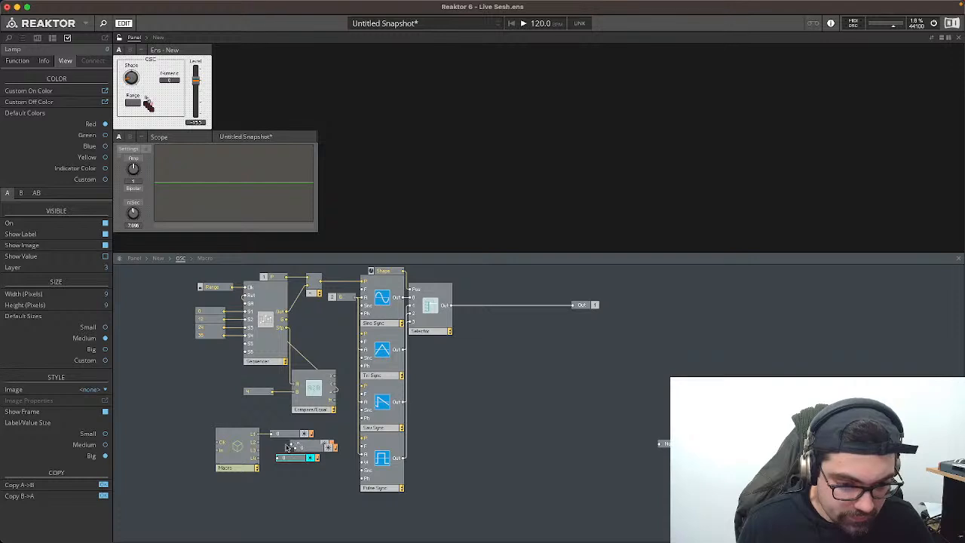
left_click_drag(311, 448, 289, 453)
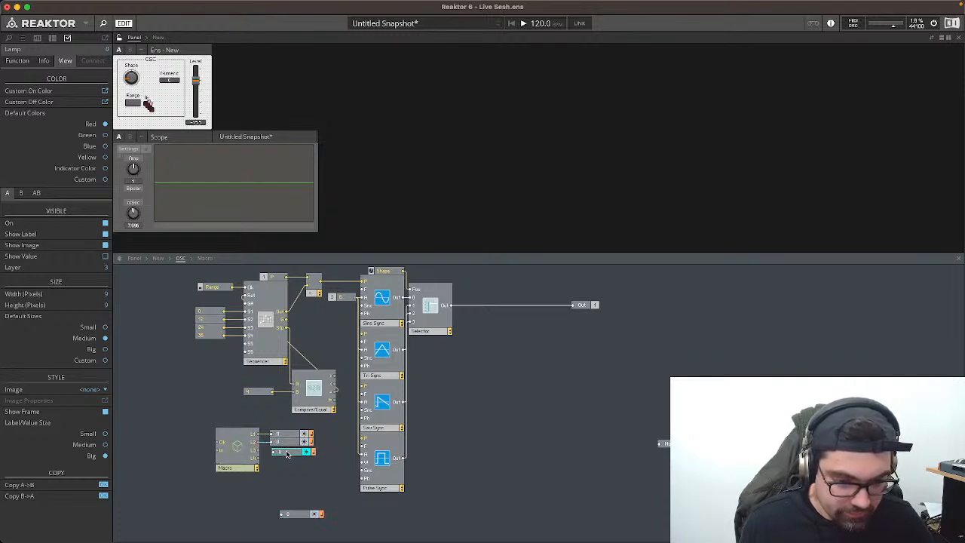
left_click_drag(298, 513, 258, 457)
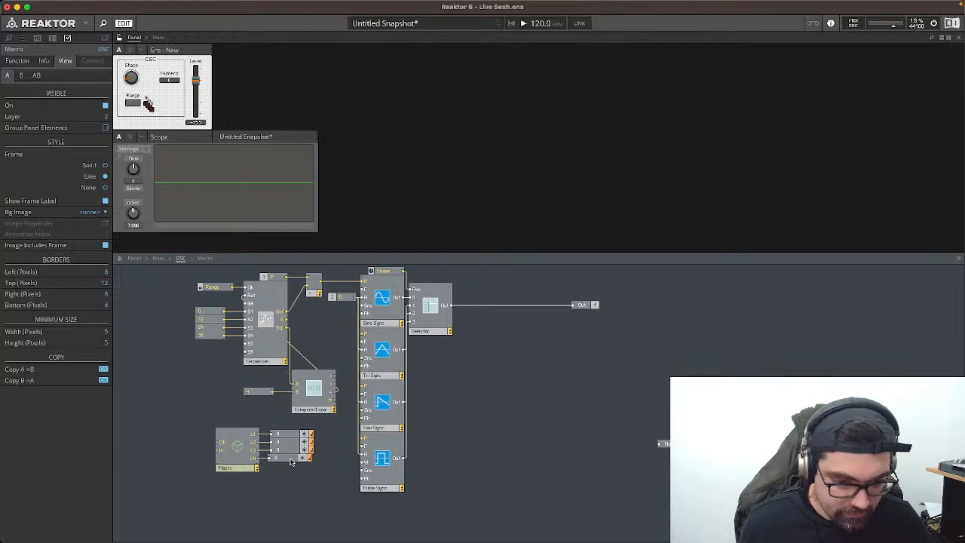
Step: Rename the Lamps on the macro's L2, L3 and L4 outputs as 8, 16 and 24
left_click(284, 443)
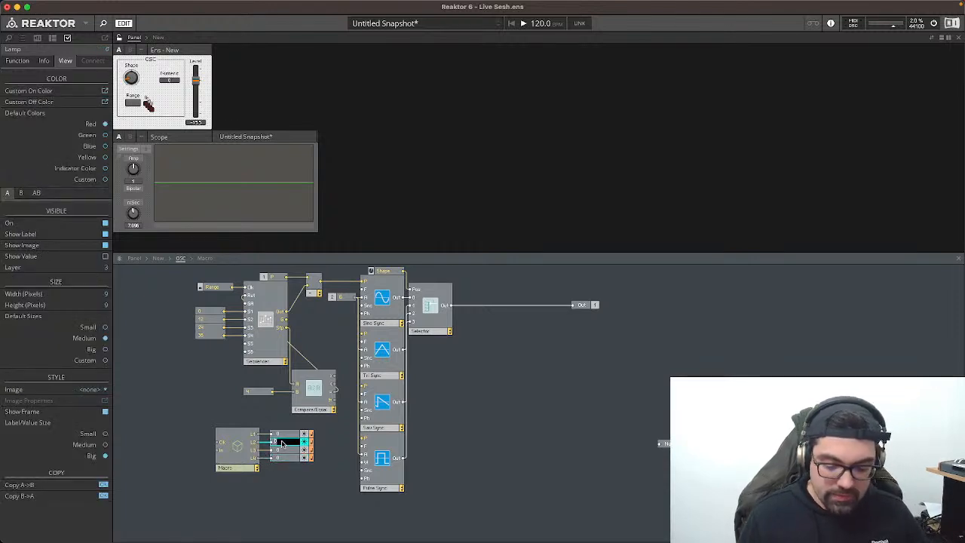
left_click(288, 451)
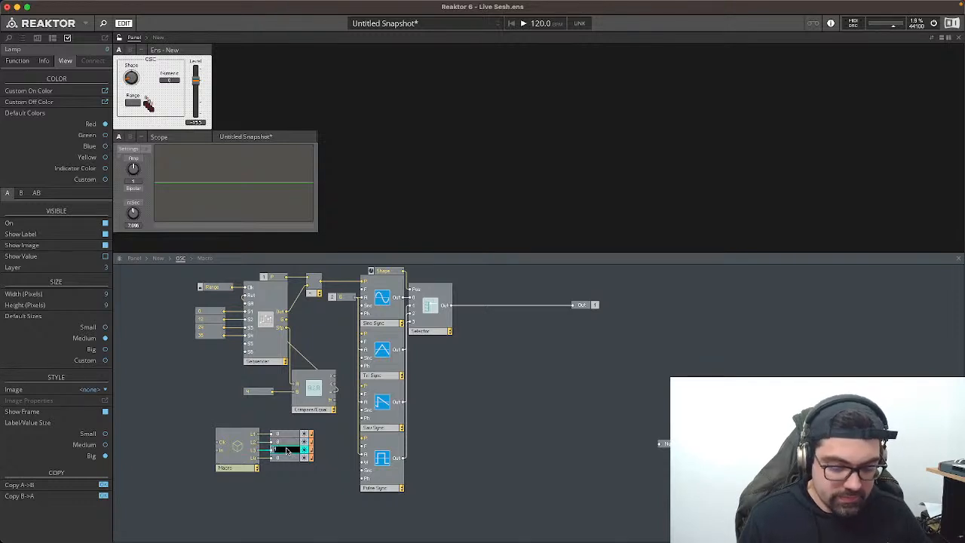
left_click(287, 458)
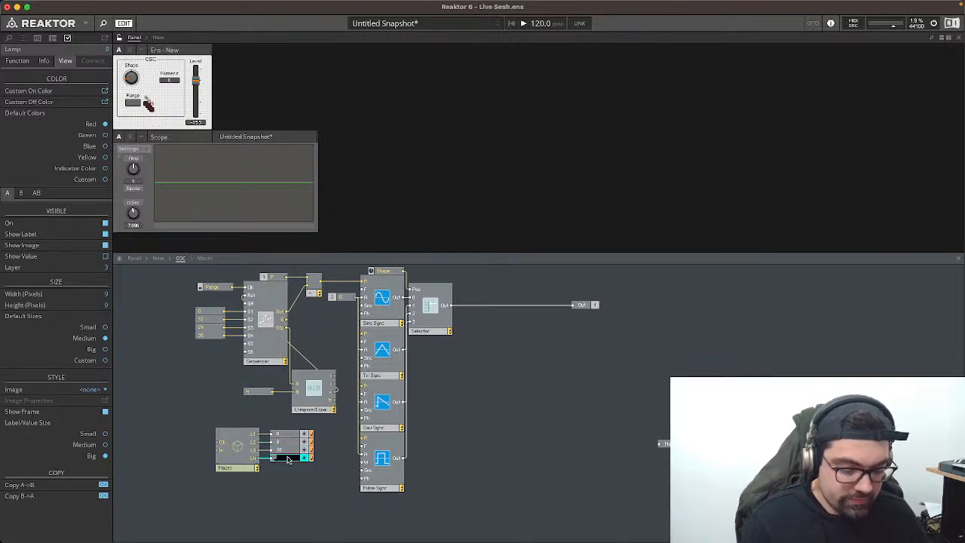
left_click(288, 476)
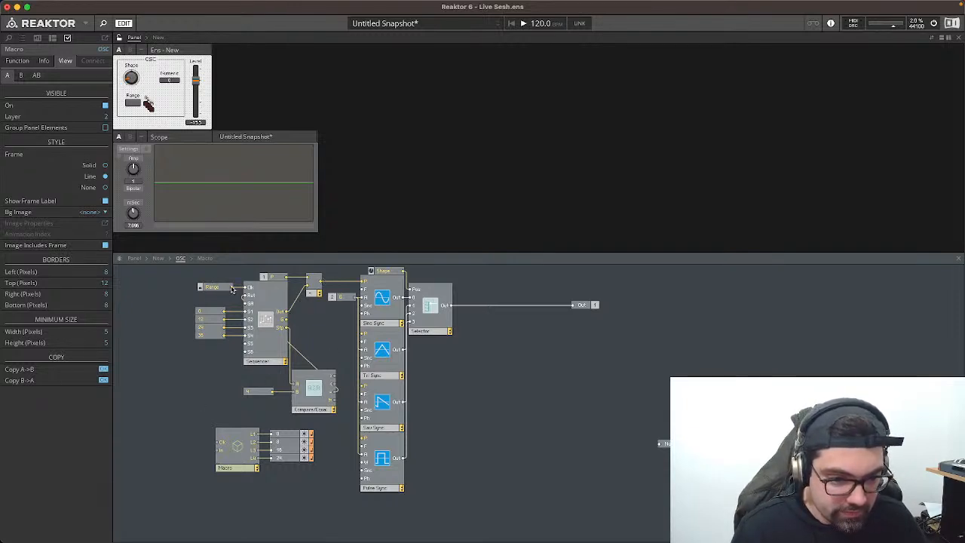
Step: Wire Range and the Compare/Equal module's equal output to the macro's two inputs, and shift the macro with its Lamps slightly right
left_click_drag(232, 288, 317, 489)
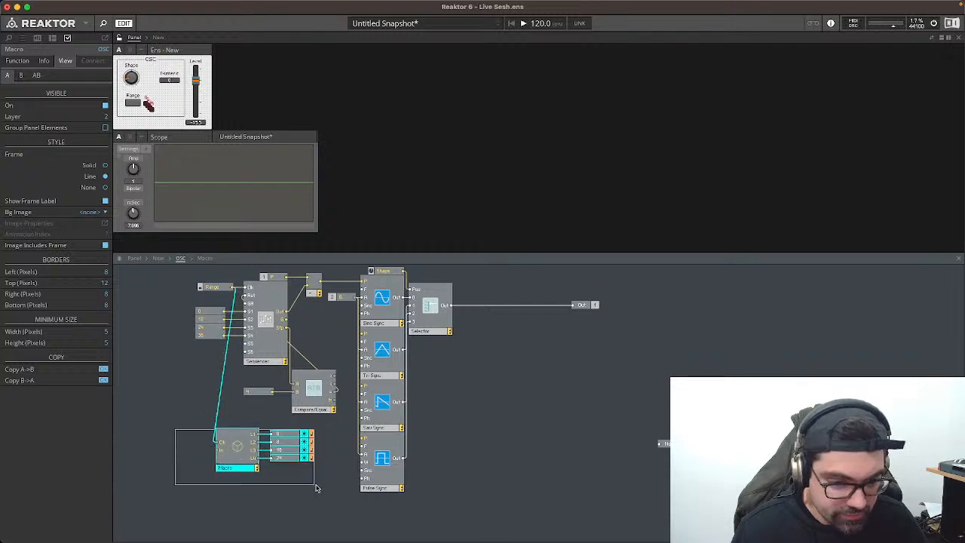
left_click_drag(245, 463, 265, 463)
left_click(194, 474)
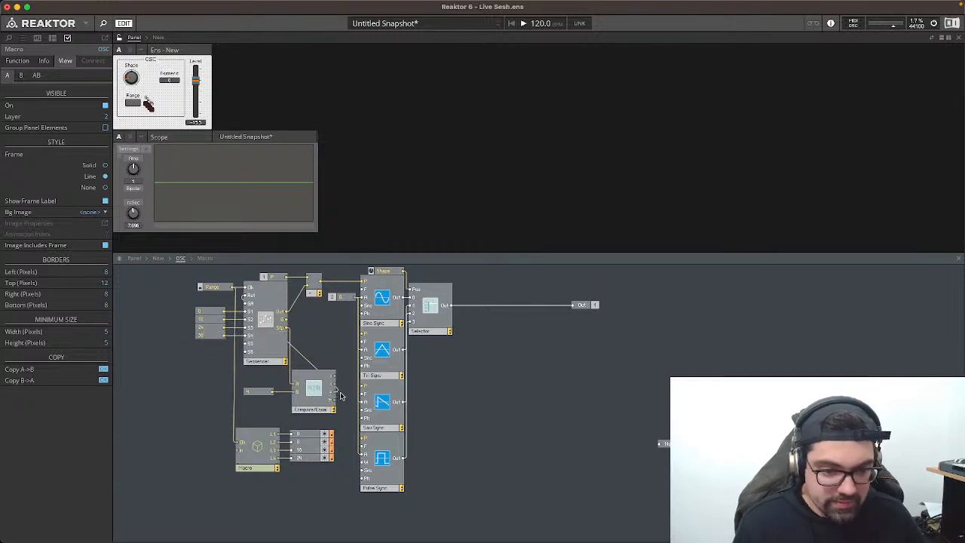
left_click_drag(339, 394, 239, 449)
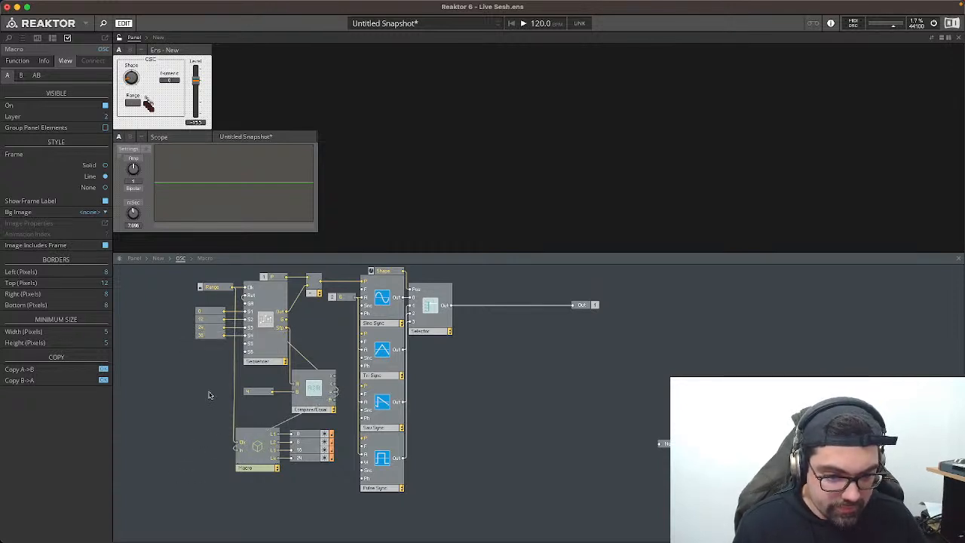
Step: Inside the lamp macro, delete the four wires from the Sequencer's Stp output to L1, L2, L3 and L4
left_click(260, 445)
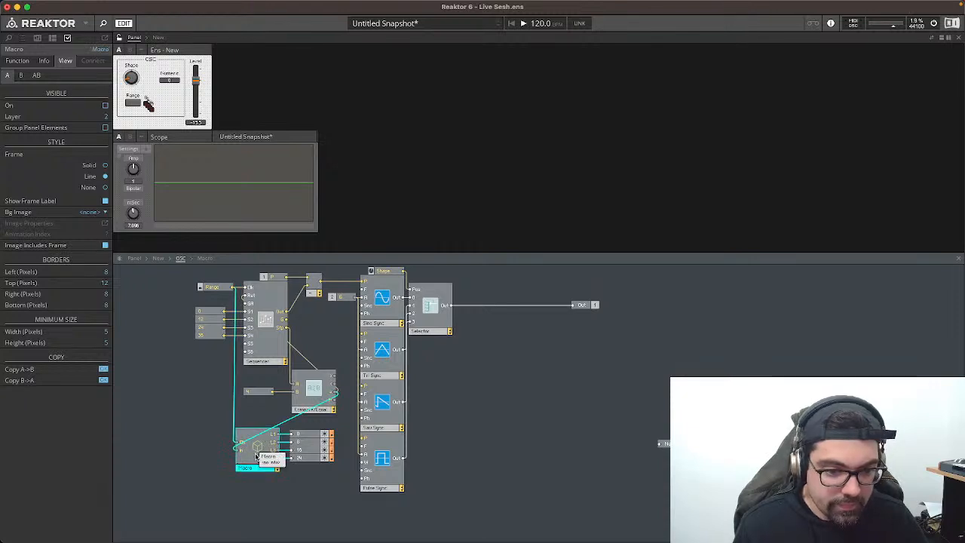
double_click(256, 456)
left_click(299, 365)
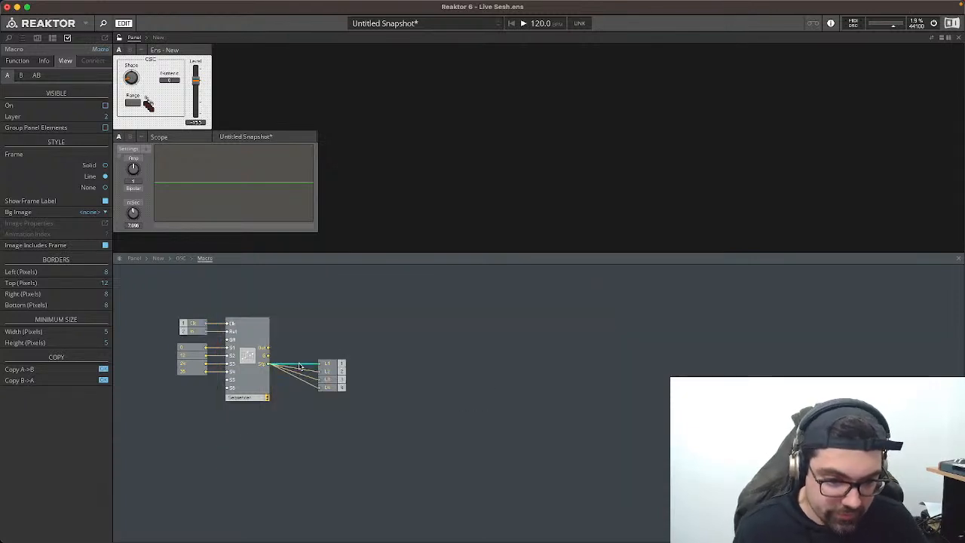
key("Delete")
left_click(298, 368)
key("Delete")
left_click(295, 372)
key("Delete")
left_click(297, 378)
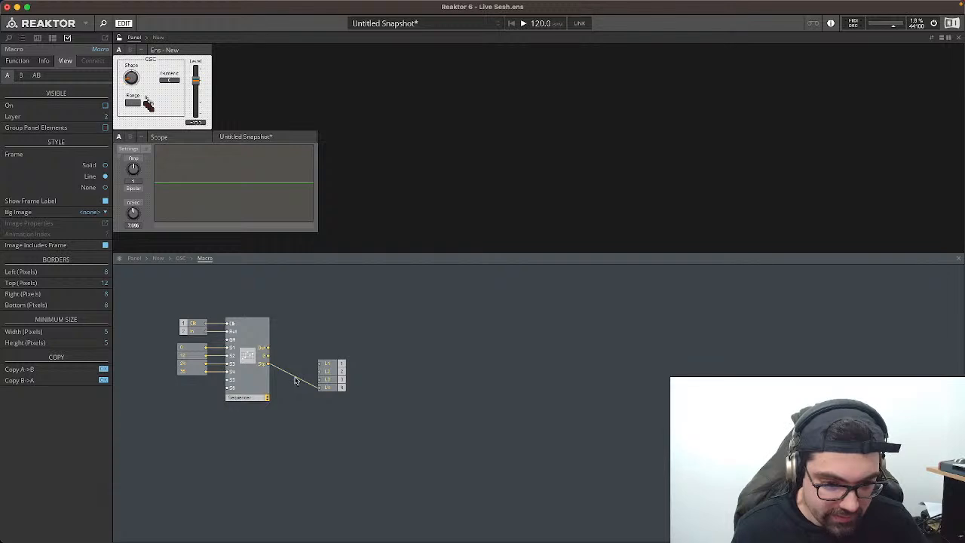
key("Delete")
Step: Move the L1 to L4 output ports together farther right of the Sequencer
left_click_drag(304, 337, 408, 456)
left_click_drag(343, 365, 458, 363)
left_click(321, 358)
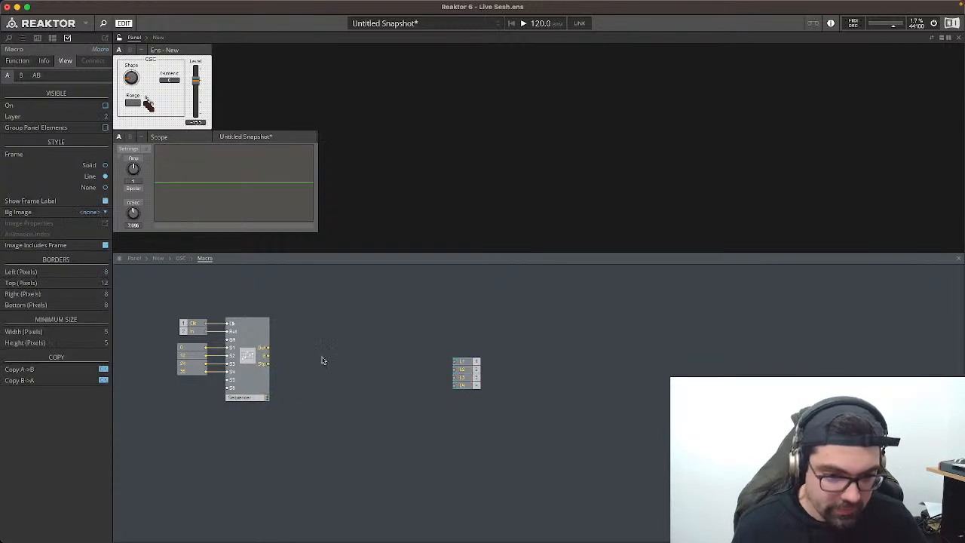
Step: Add a Compare/Equal module between the Sequencer and the output ports, duplicate it three times and spread the copies apart
double_click(362, 362)
type("com")
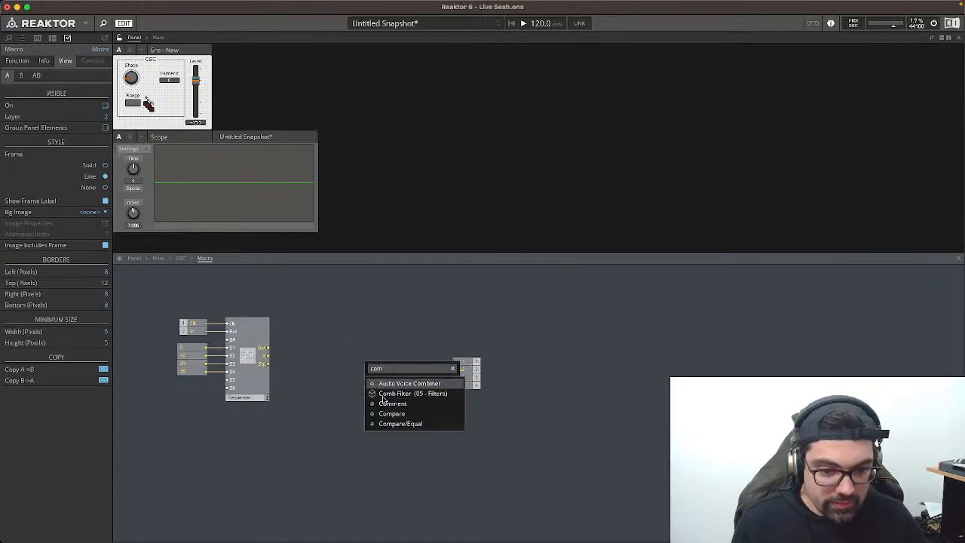
left_click(399, 424)
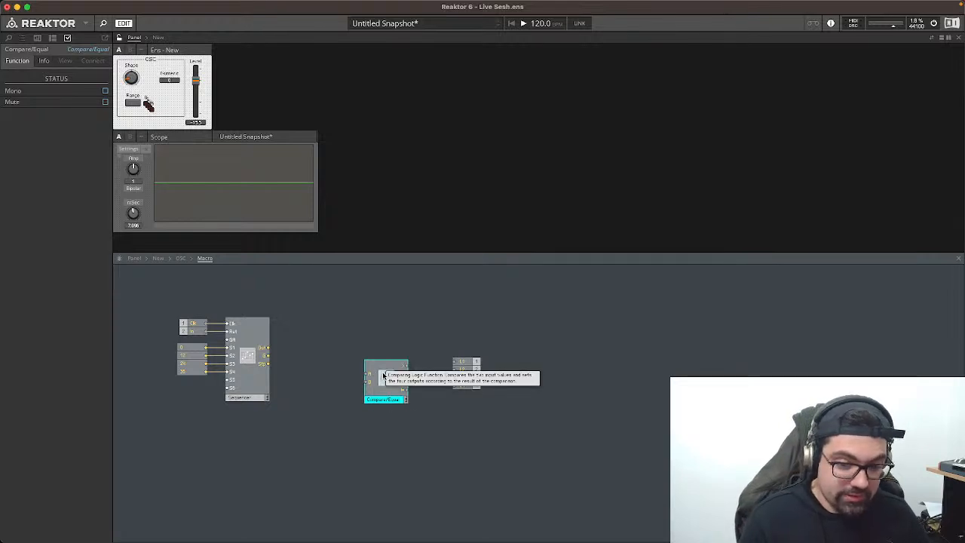
key("super+d")
key("super+d")
key("super+d")
left_click_drag(398, 394, 446, 297)
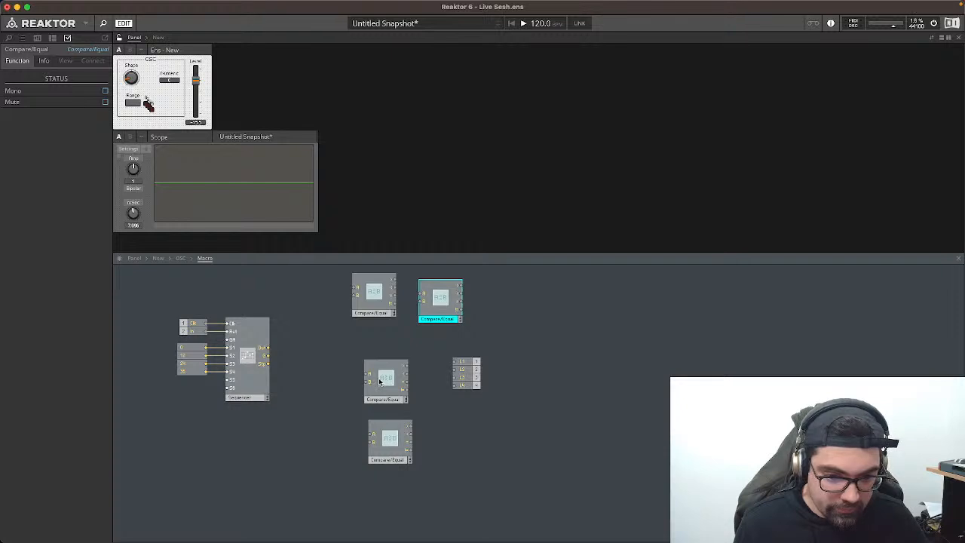
left_click_drag(379, 382, 358, 381)
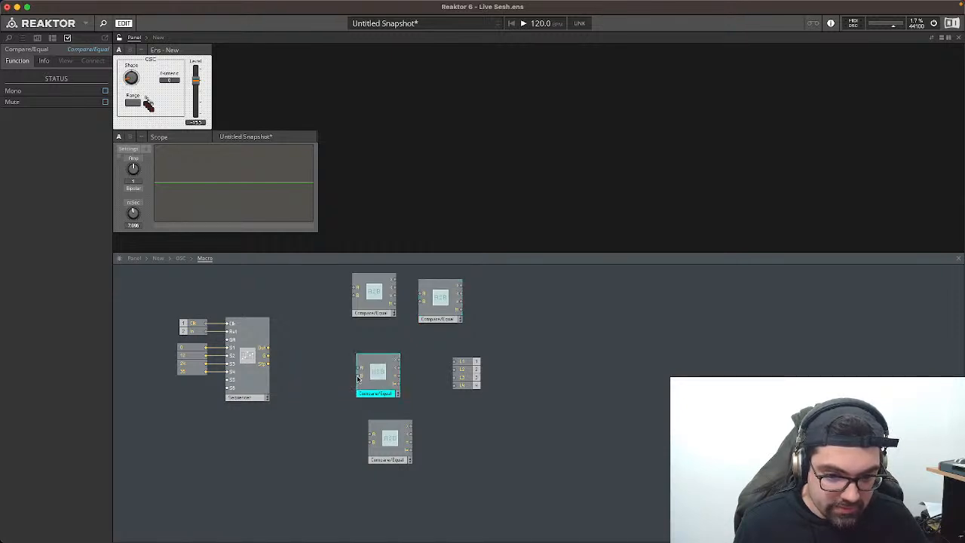
Step: Wire the constants feeding S1 and S2 to input B of two Compare/Equal modules and stack those modules
right_click(358, 379)
left_click(328, 382)
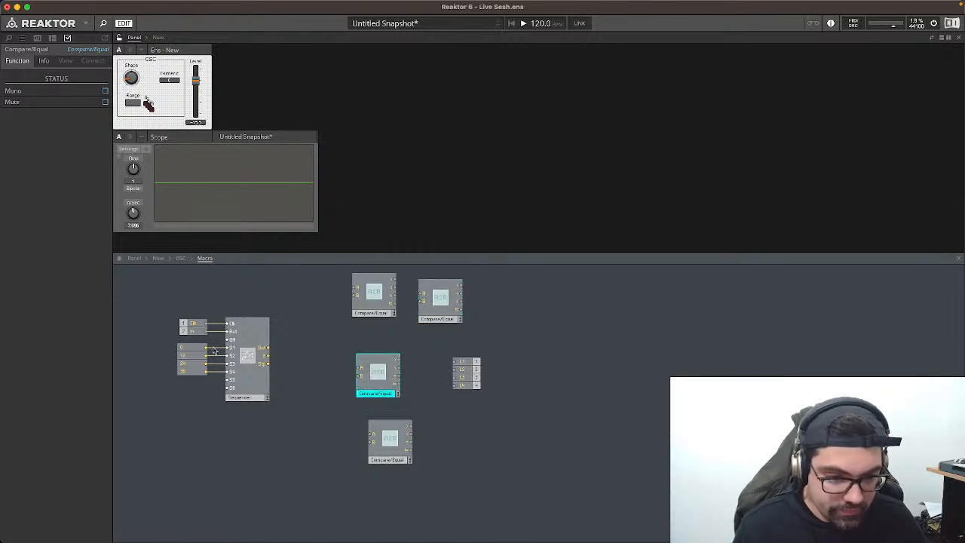
left_click_drag(267, 360, 359, 375)
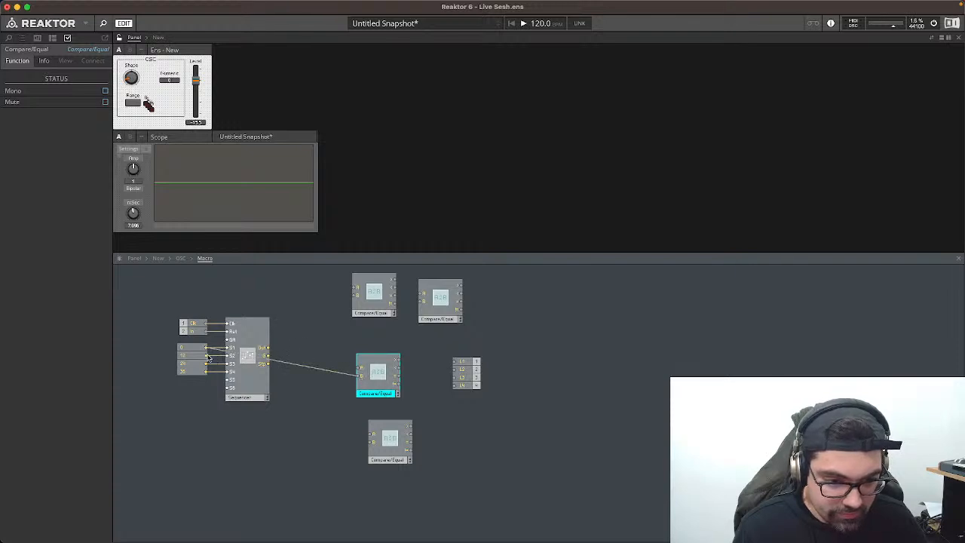
mouse_move(268, 364)
left_mouse_down()
mouse_move(369, 439)
mouse_move(384, 423)
left_mouse_up()
left_click_drag(396, 460, 383, 426)
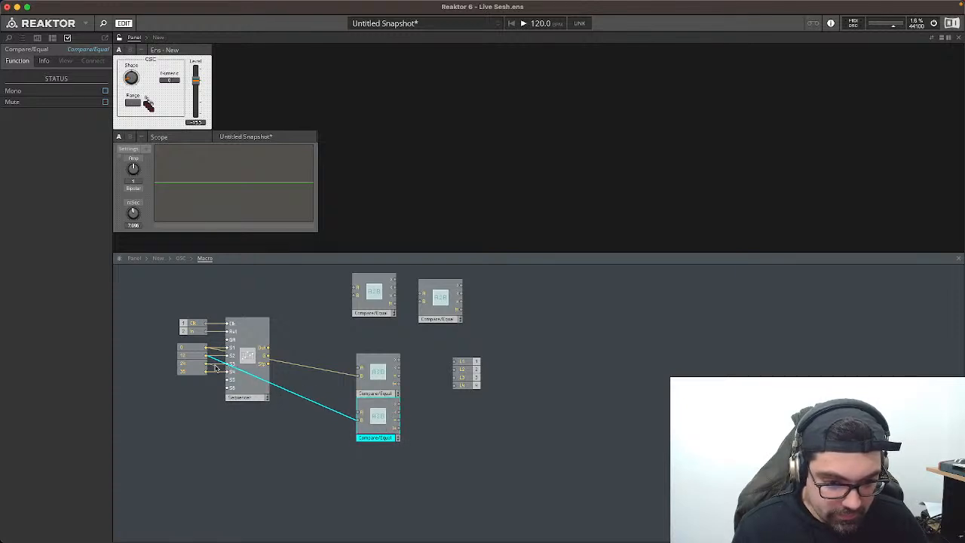
Step: Wire the constants feeding S3 and S4 to input B of the remaining Compare/Equal modules and align all four in one column
left_click_drag(216, 367, 380, 460)
left_click_drag(405, 497, 371, 337)
key("Up")
key("Up")
key("Up")
left_click(372, 352)
left_click_drag(446, 316, 384, 489)
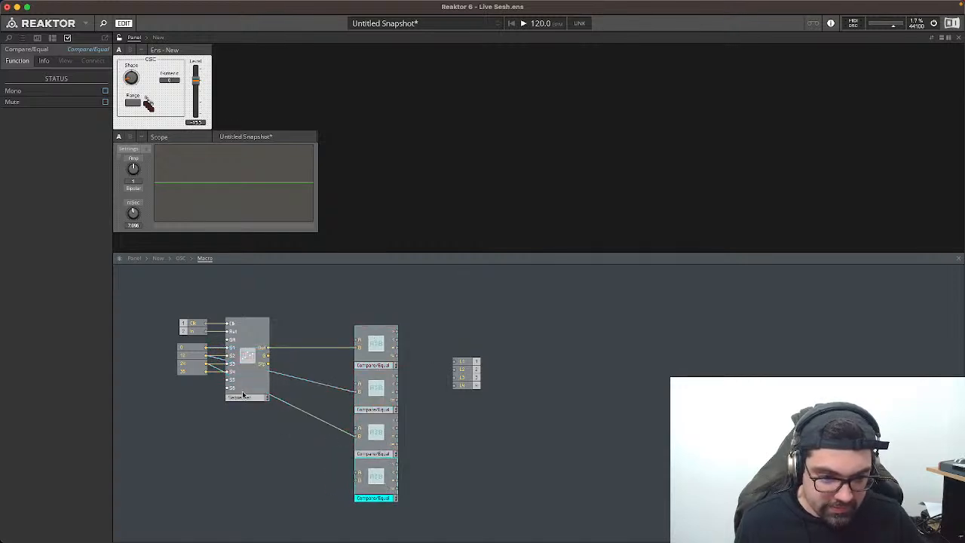
left_click_drag(267, 397, 360, 477)
Step: Wire the Sequencer's Stp output to input A of all four Compare/Equal modules
left_click(283, 329)
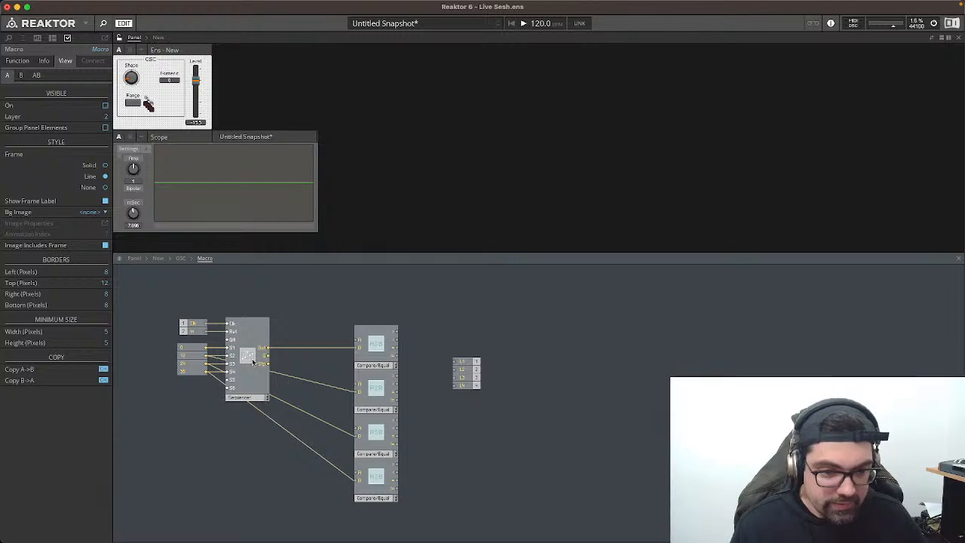
left_click_drag(360, 340, 360, 384)
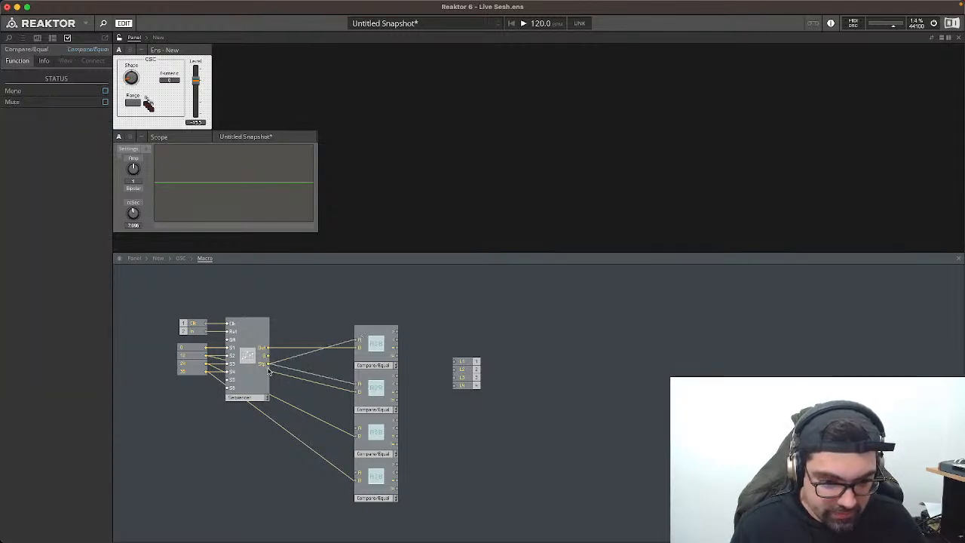
left_click_drag(264, 365, 358, 429)
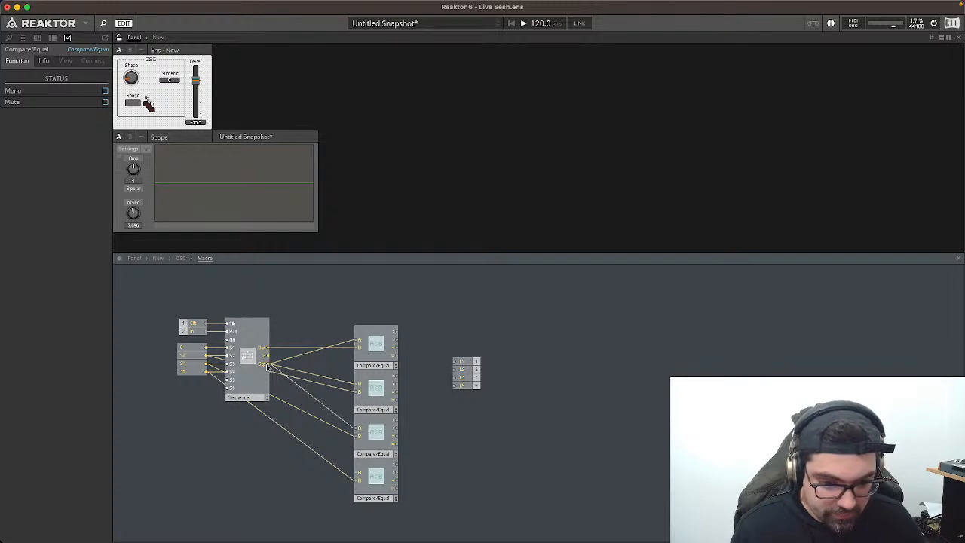
left_click_drag(268, 367, 359, 474)
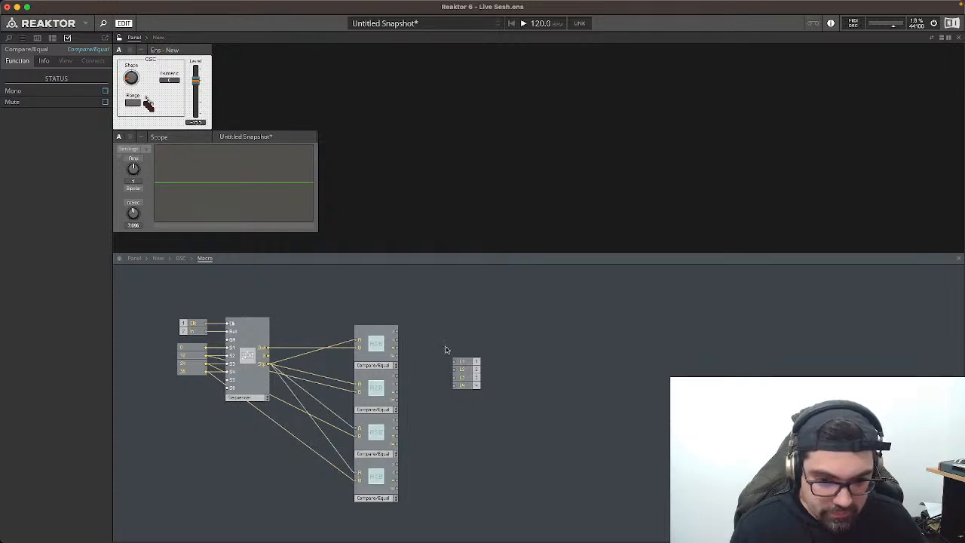
Step: Move the L1 output port beside the first Compare/Equal module and wire it to that module's equal output
left_click_drag(462, 361, 433, 348)
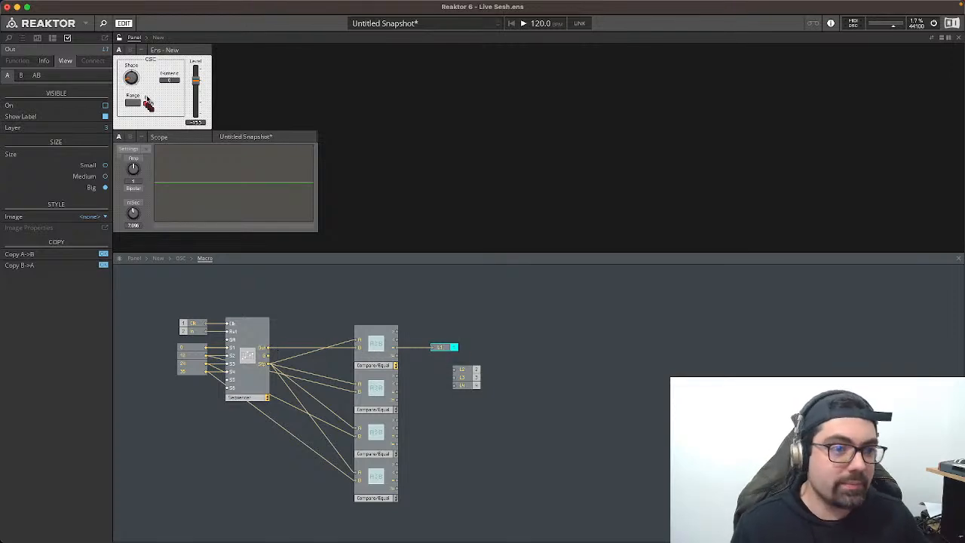
Step: Unlock the panel layout and arrange the four indicator lamps in a row beside the Range button
left_click(119, 38)
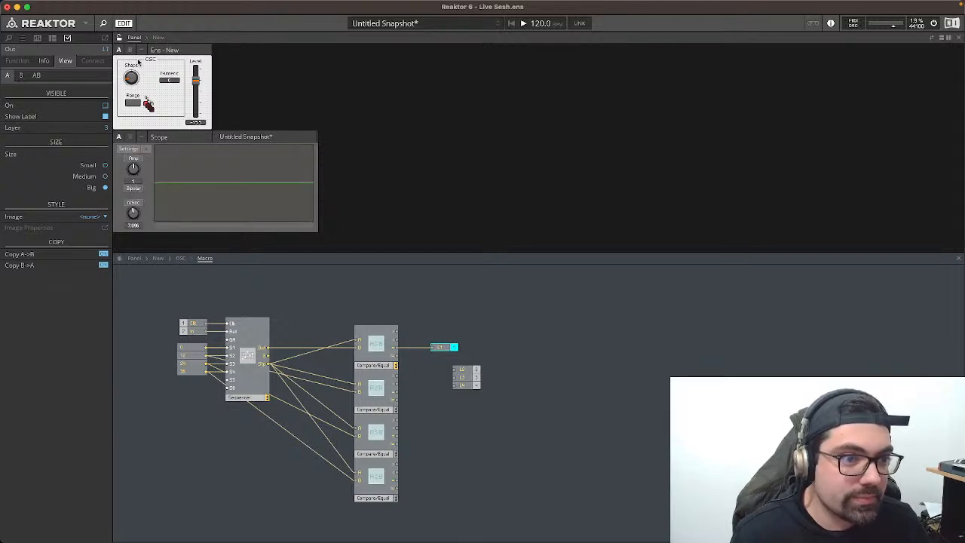
left_click(149, 106)
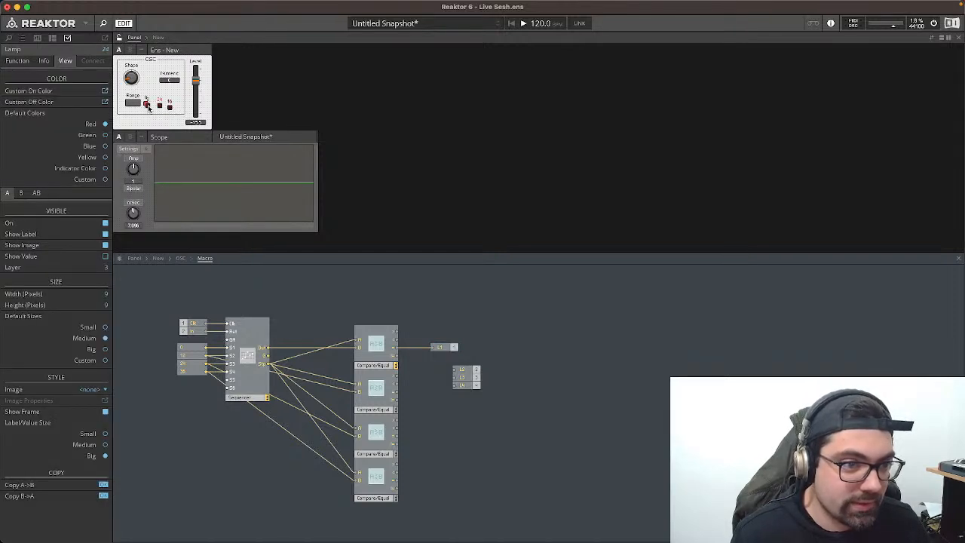
left_click_drag(148, 109, 166, 106)
left_click(301, 279)
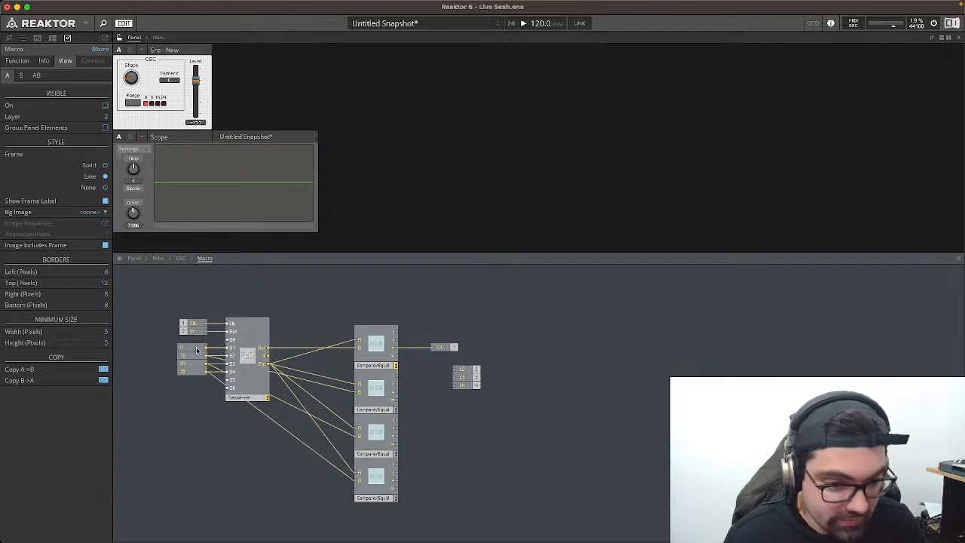
Step: Connect the second Compare/Equal to output L2, align the port beside it, and test it by cycling the Range button
left_click_drag(454, 374, 397, 391)
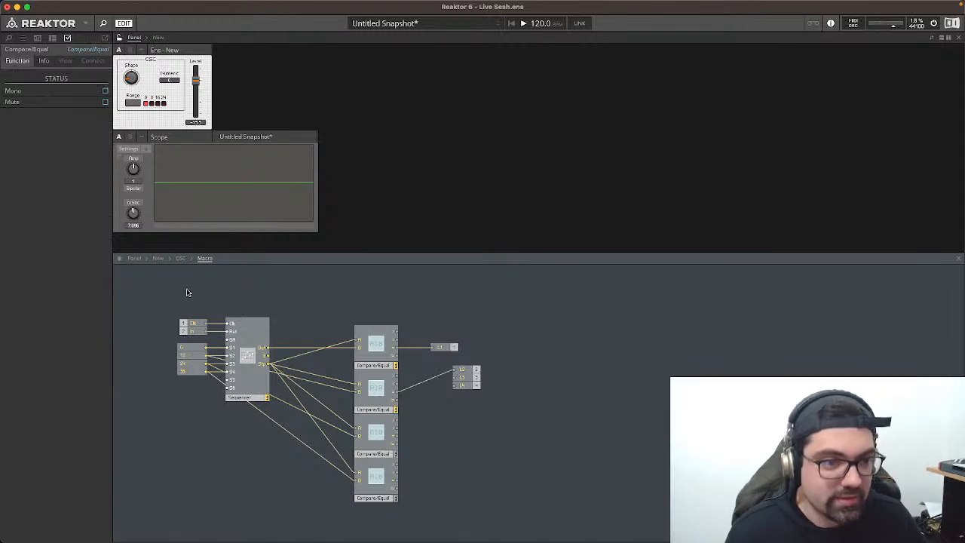
left_click_drag(468, 370, 446, 392)
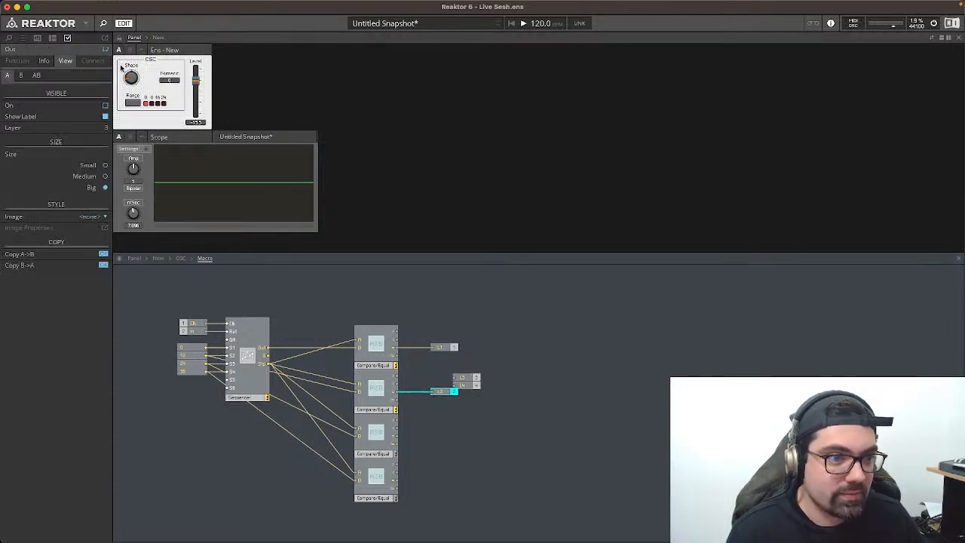
left_click(136, 104)
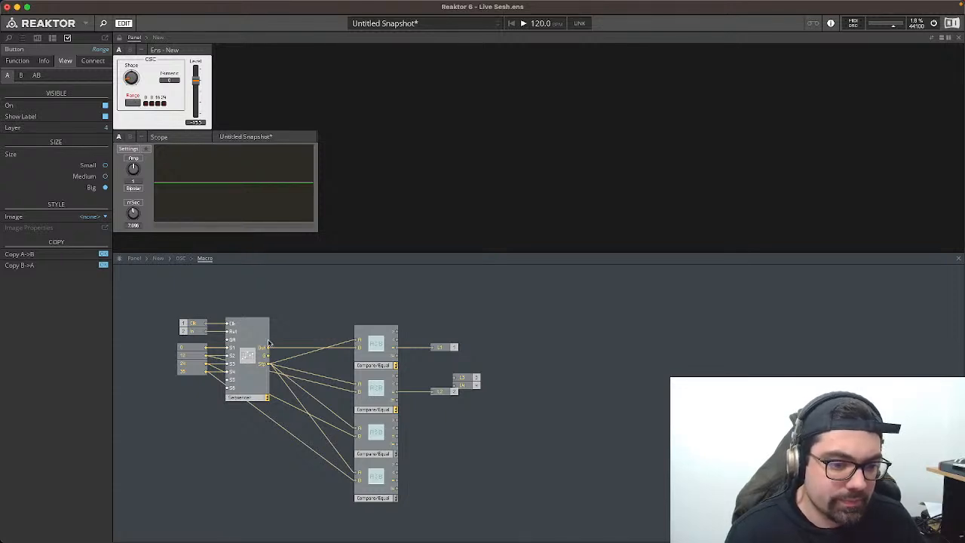
left_click(137, 105)
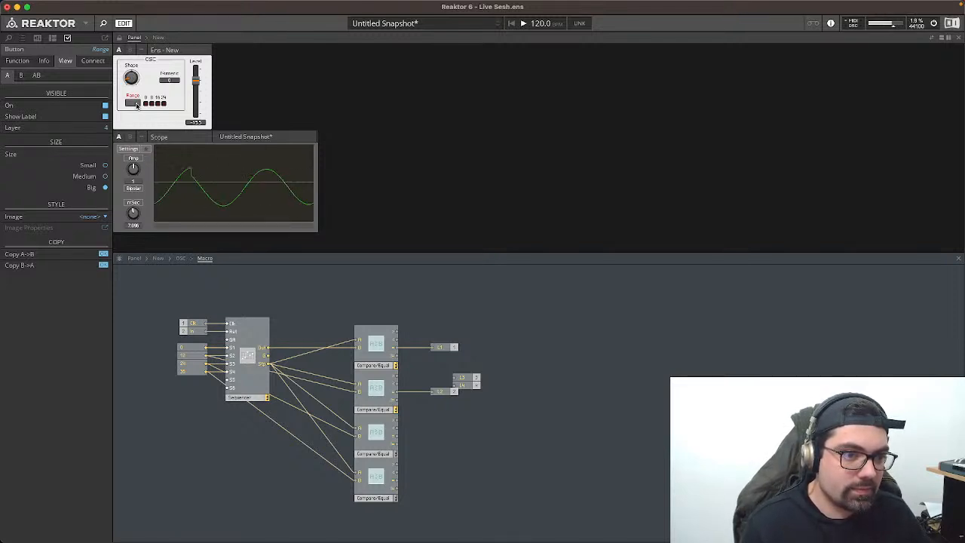
left_click(137, 105)
left_click(136, 105)
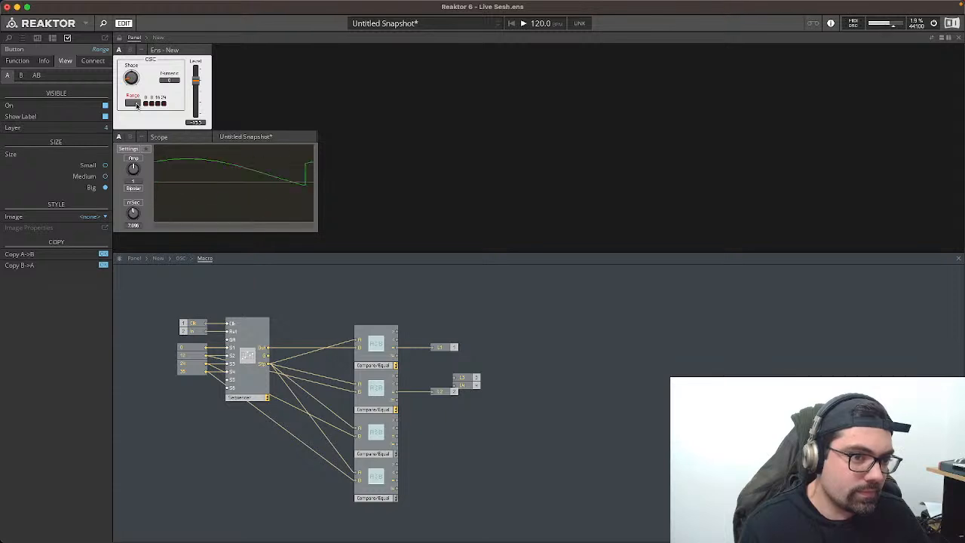
Step: Feed the fourth Compare/Equal's output into the Sequencer's Rst, and connect the third and fourth comparisons to aligned outputs L3 and L4
left_click(398, 480)
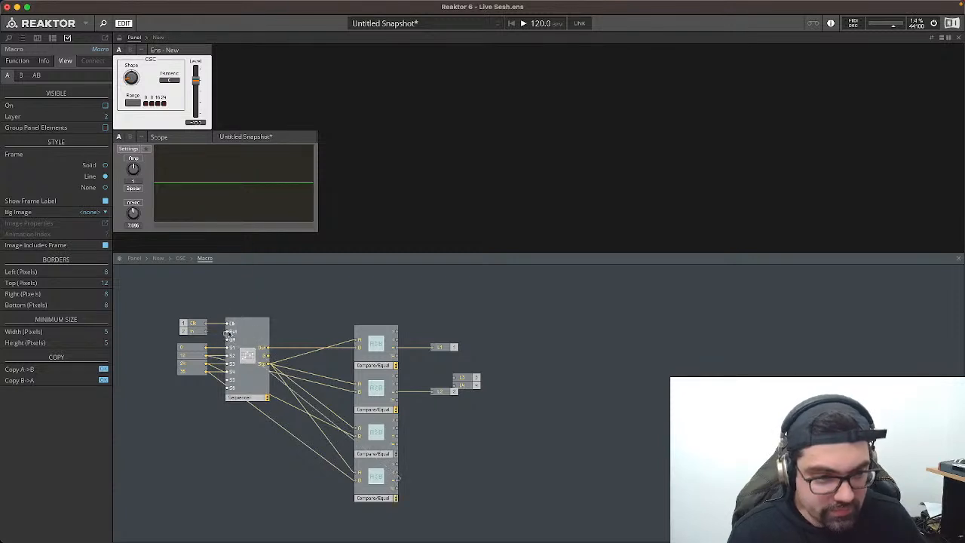
left_click(135, 105)
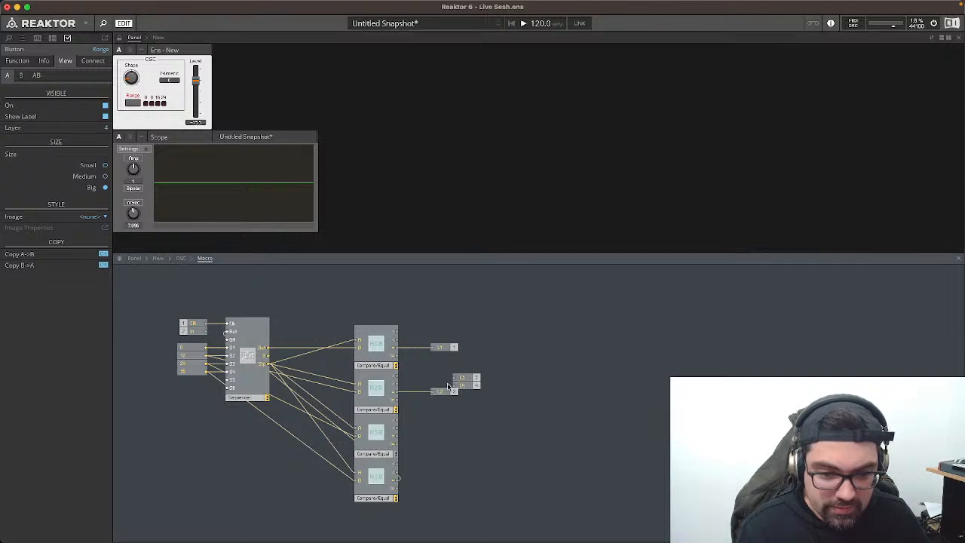
left_click_drag(454, 377, 396, 436)
left_click_drag(454, 390, 398, 479)
left_click_drag(467, 375, 447, 481)
left_click(445, 459)
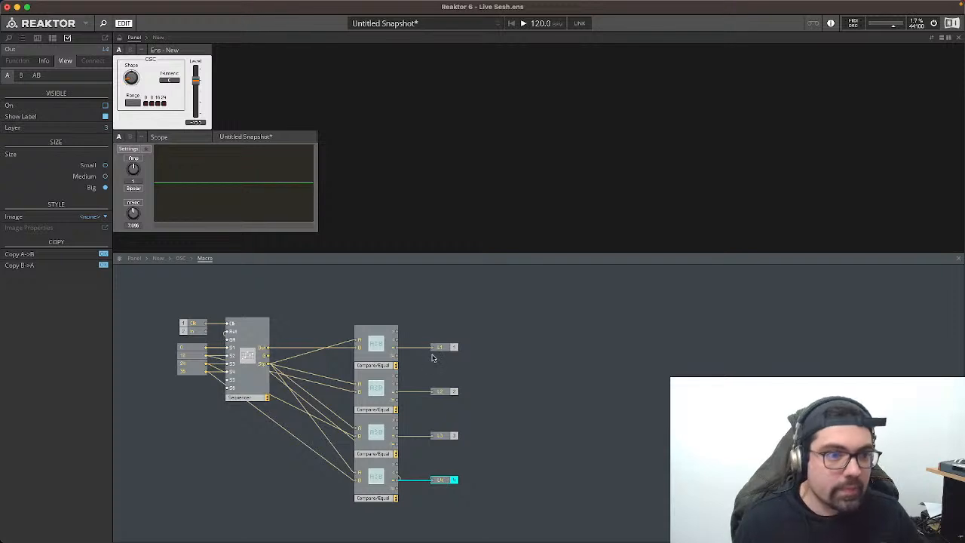
Step: Test the Range button and check the OSC structure and the lamp Macro's wiring, including its In port
left_click(132, 103)
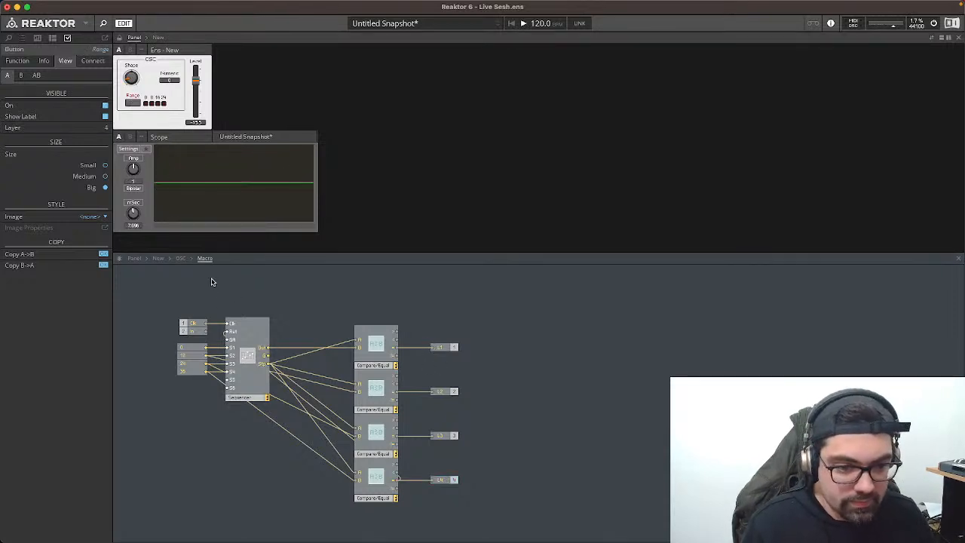
left_click(181, 258)
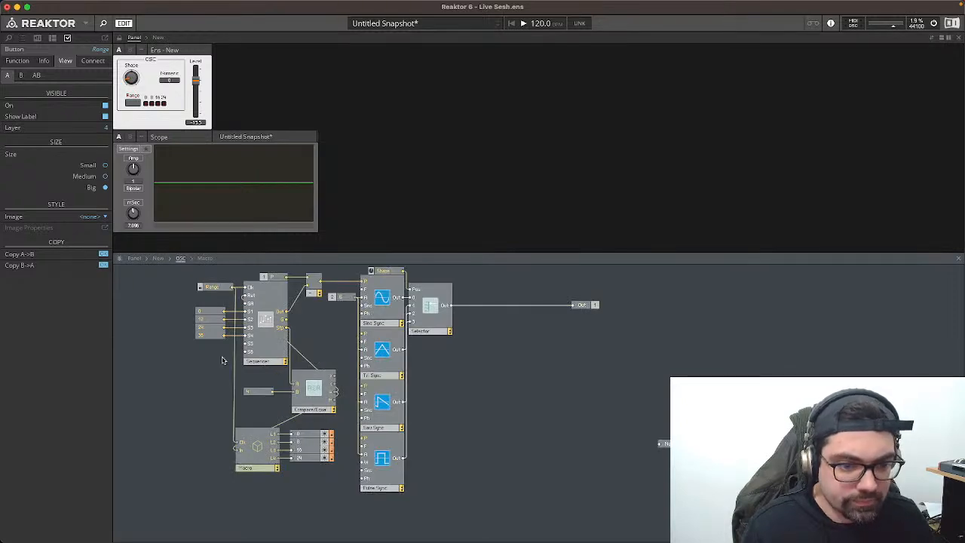
left_click(135, 101)
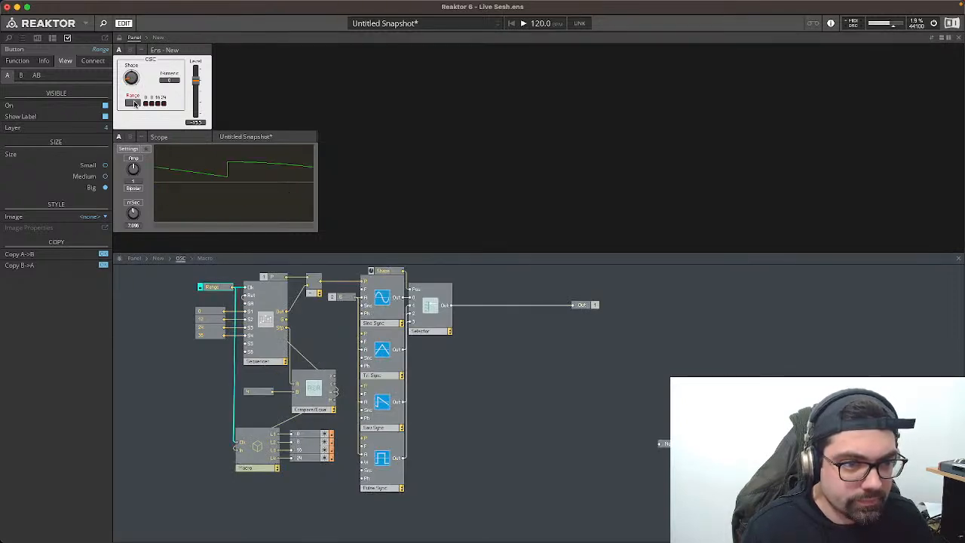
left_click(135, 102)
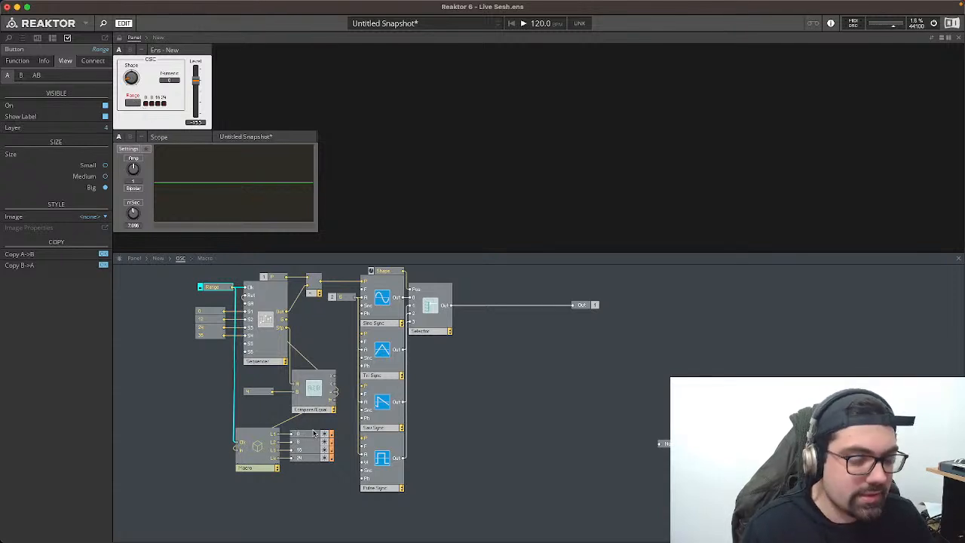
double_click(255, 444)
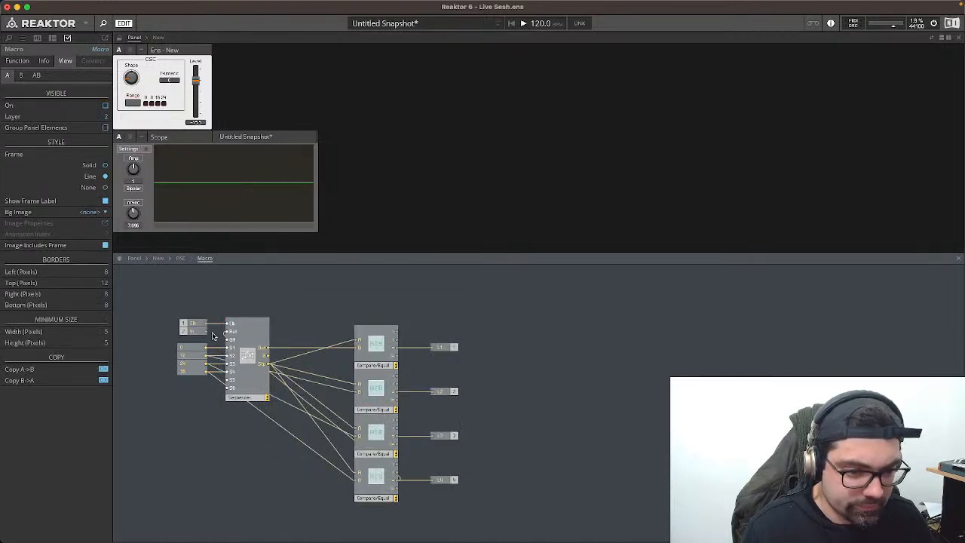
left_click(194, 332)
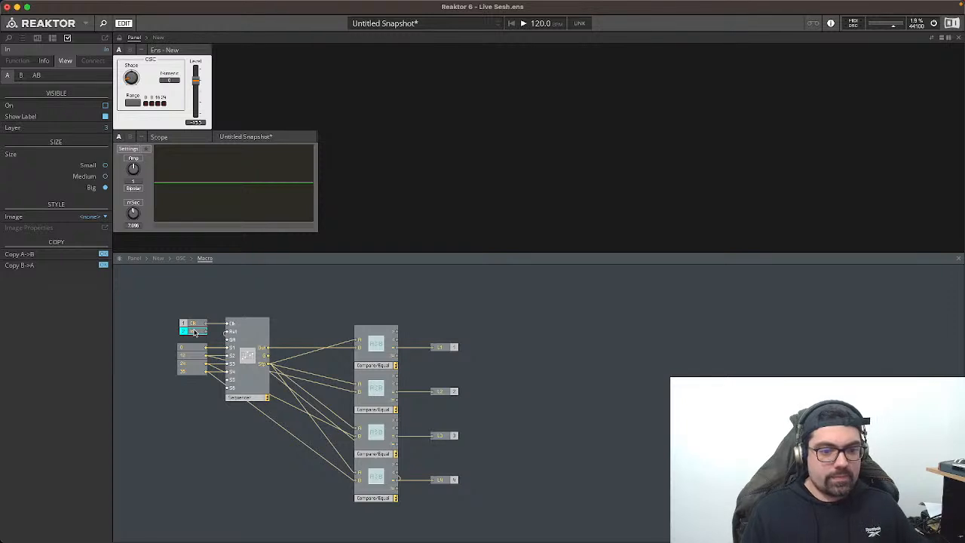
Step: Create a constant on the A input of each of the four Compare/Equal modules
right_click(358, 342)
left_click(372, 357)
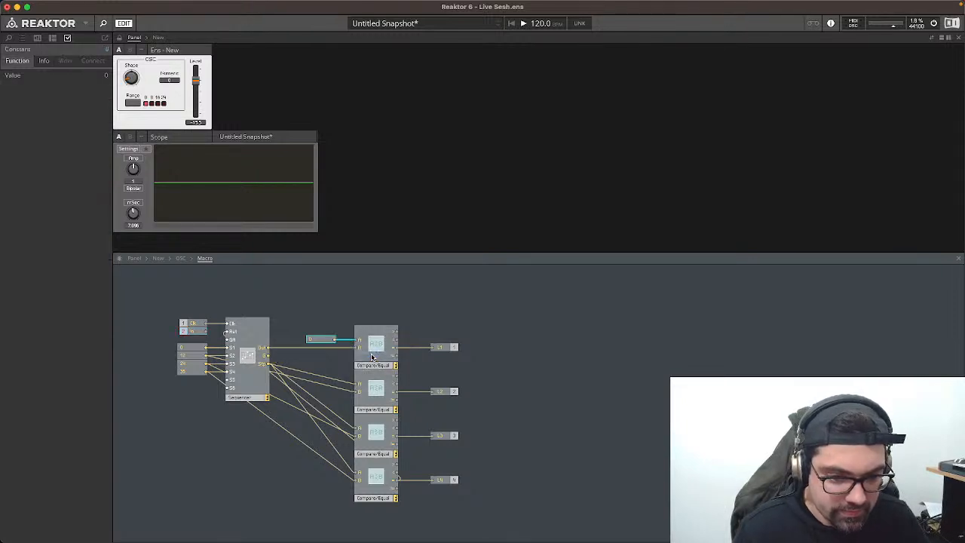
right_click(360, 384)
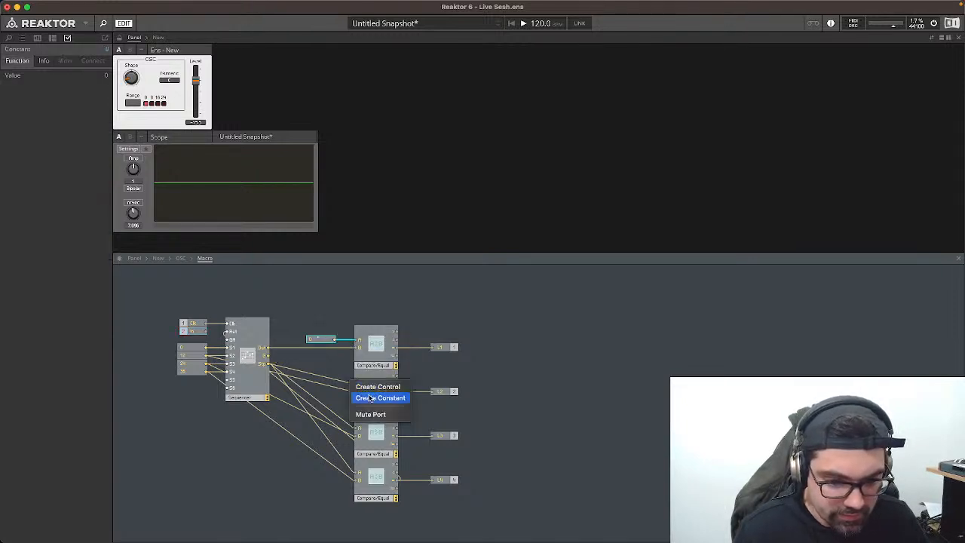
left_click(366, 398)
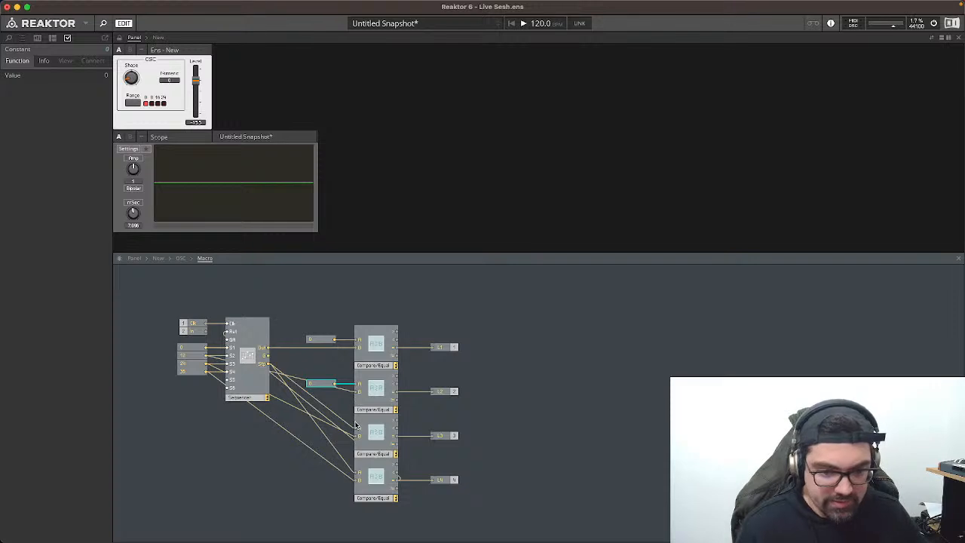
right_click(356, 431)
left_click(366, 442)
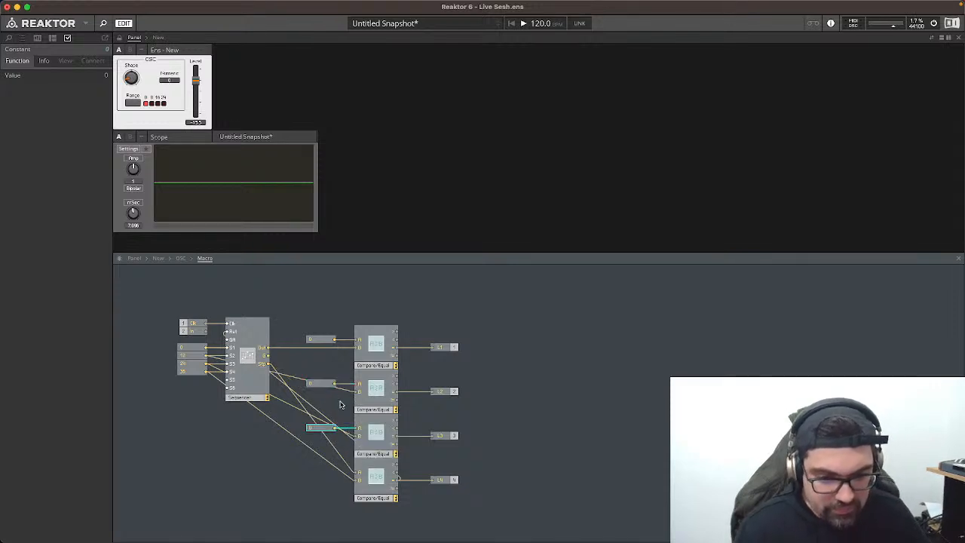
right_click(359, 476)
left_click(366, 487)
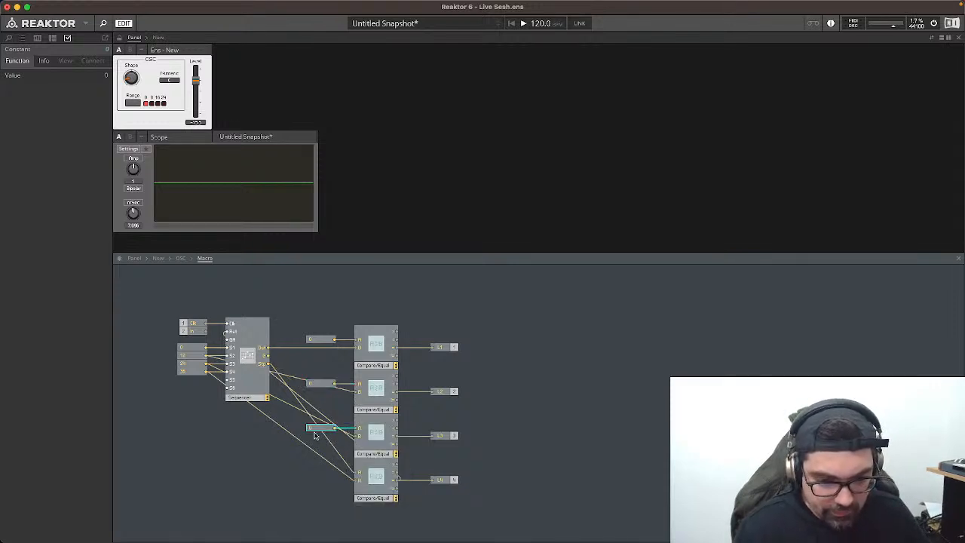
Step: Set the second, third and fourth Compare/Equal constants to 12, 24 and 36
left_click(315, 429)
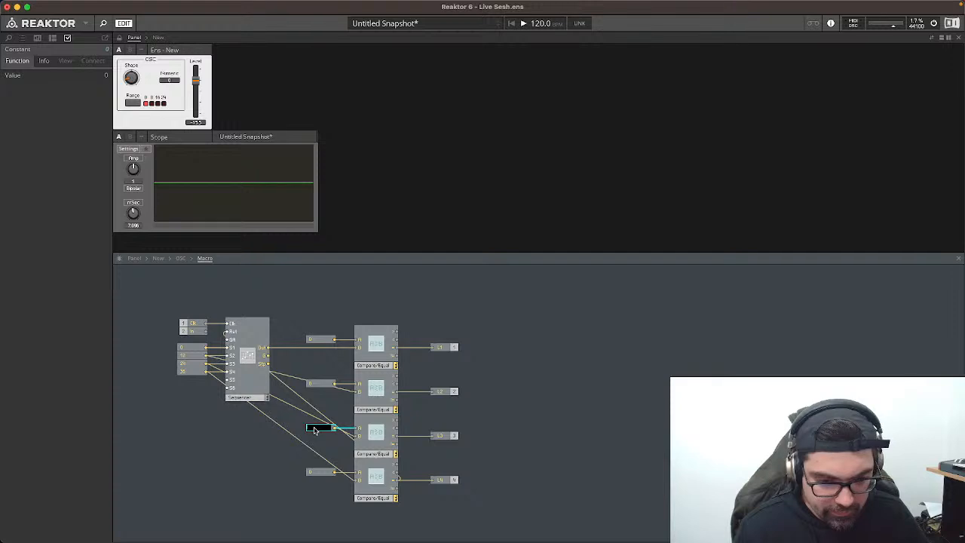
type("24")
key("Return")
left_click(321, 473)
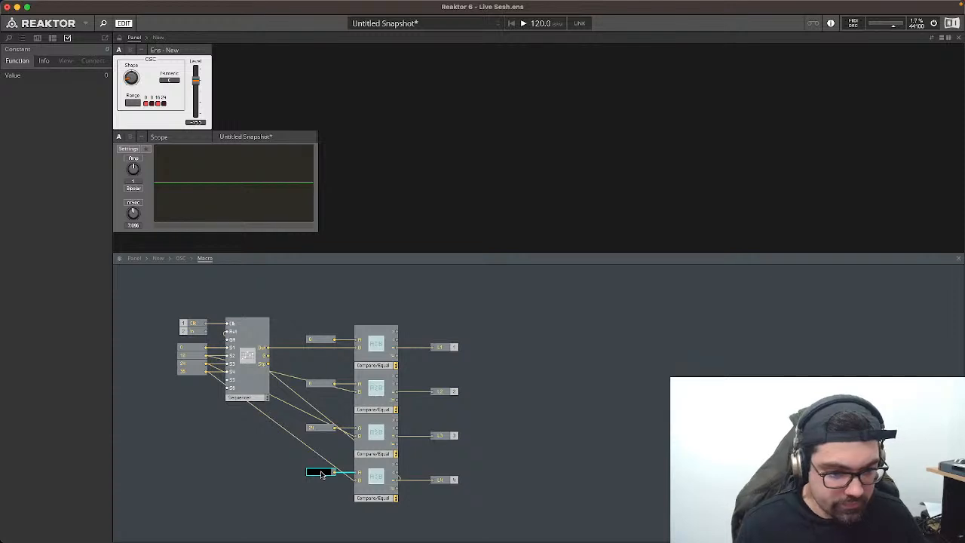
type("36")
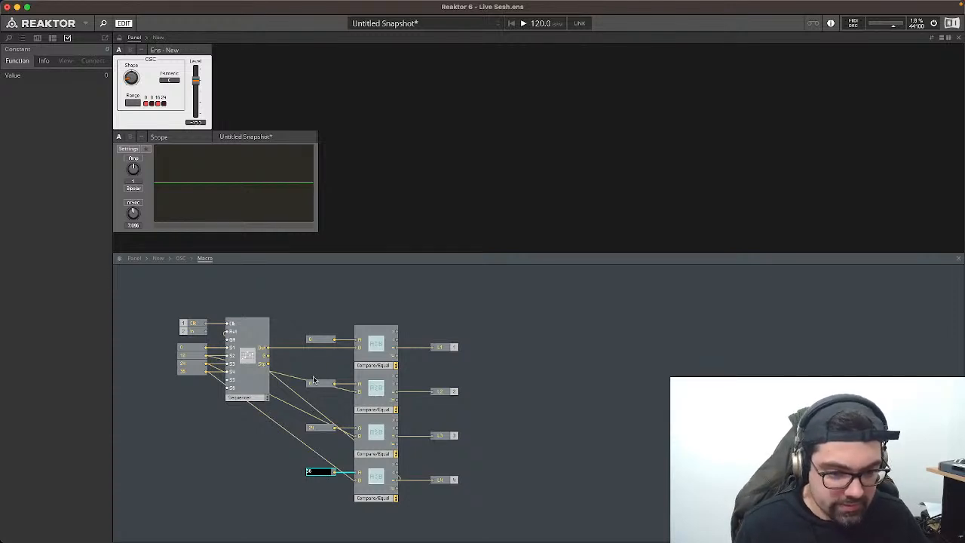
left_click(317, 385)
type("12")
key("Return")
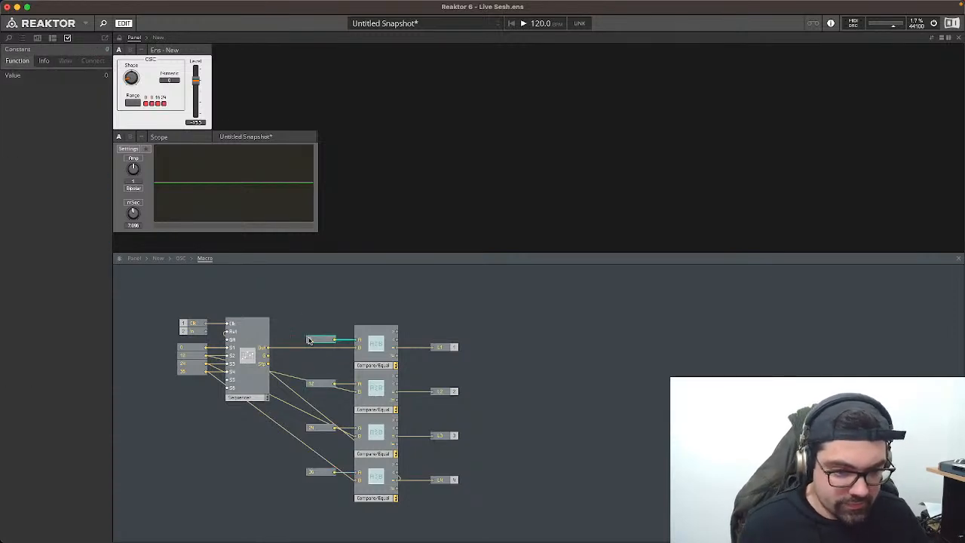
left_click(341, 314)
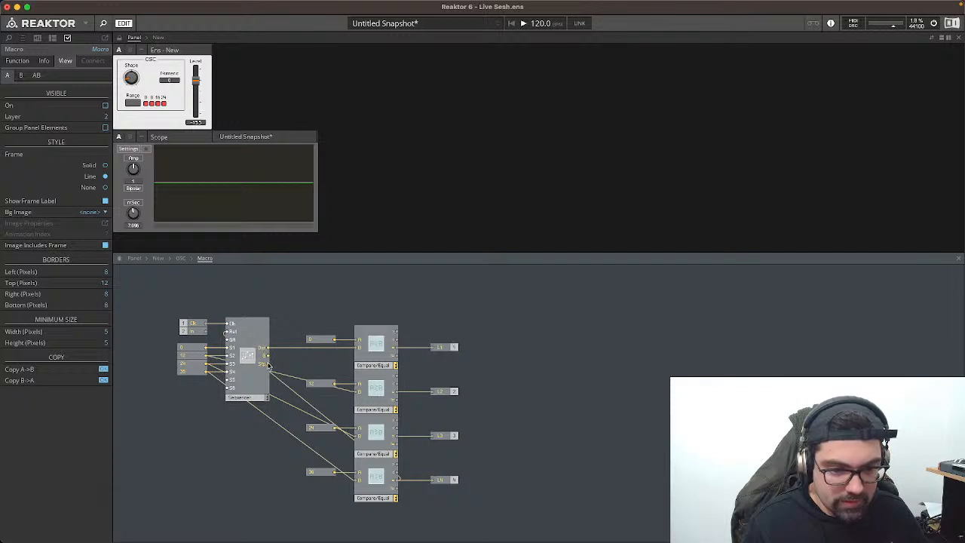
Step: Connect the Sequencer's Stp output to the B input of all four Compare/Equal modules
left_click_drag(268, 365, 359, 348)
left_click_drag(269, 365, 359, 392)
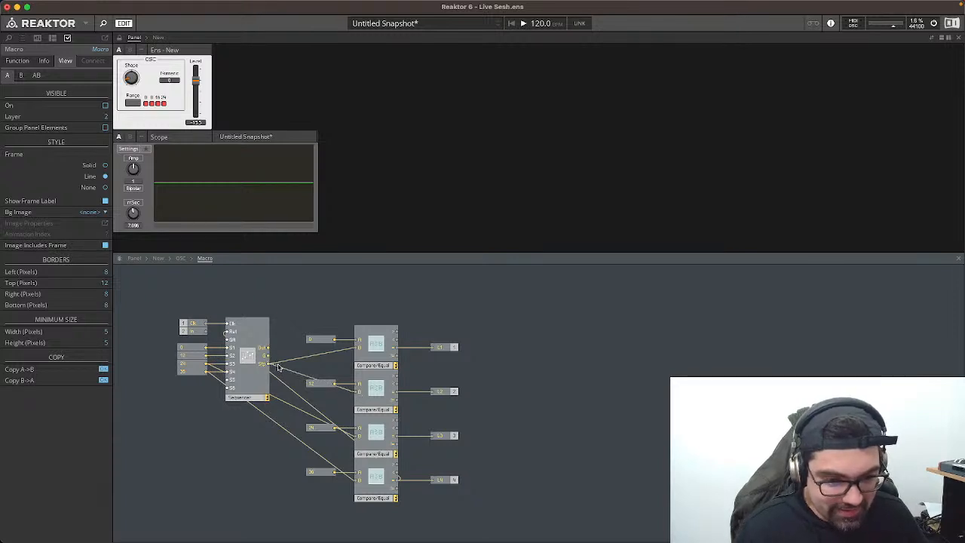
left_click_drag(269, 366, 359, 435)
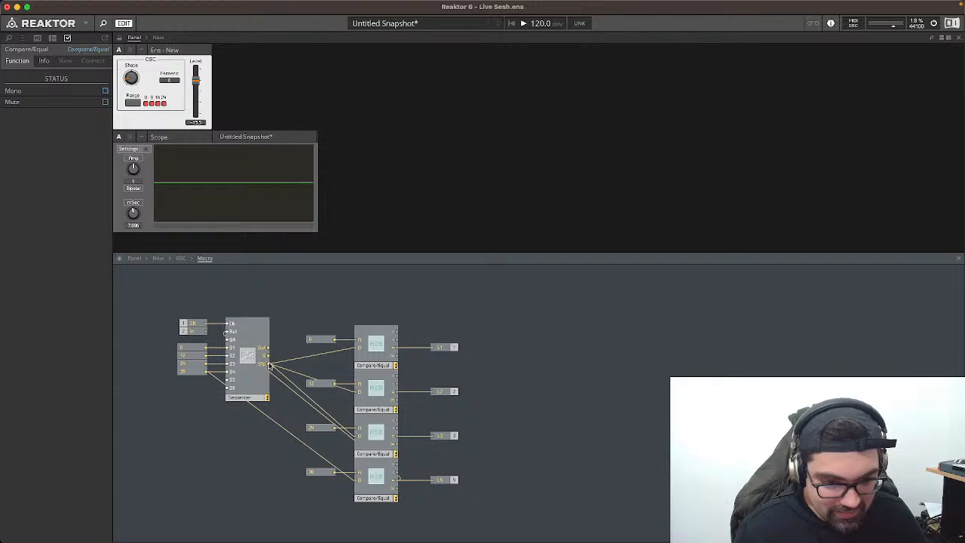
left_click_drag(269, 365, 359, 480)
left_click(224, 488)
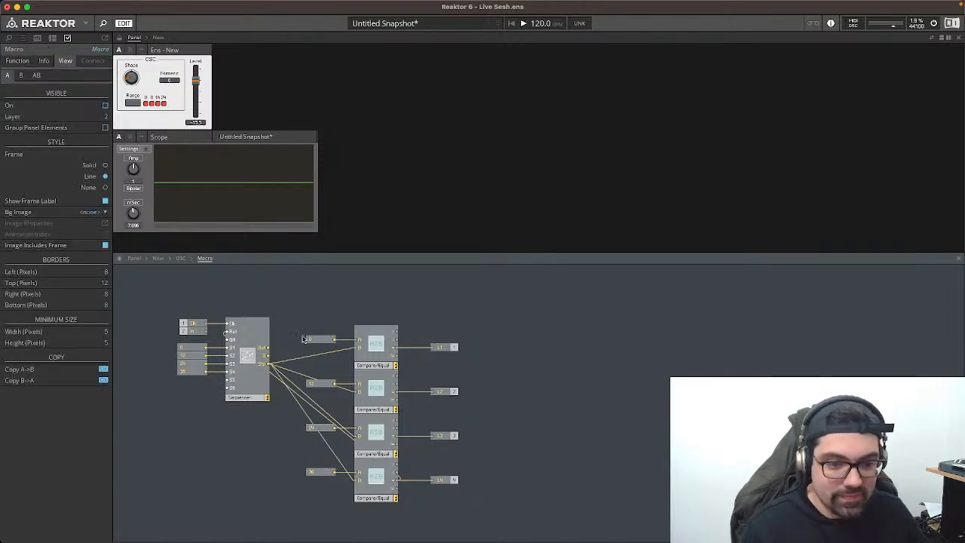
Step: Inspect the Sequencer's connections and test the lamps by cycling the Range button
left_click(255, 360)
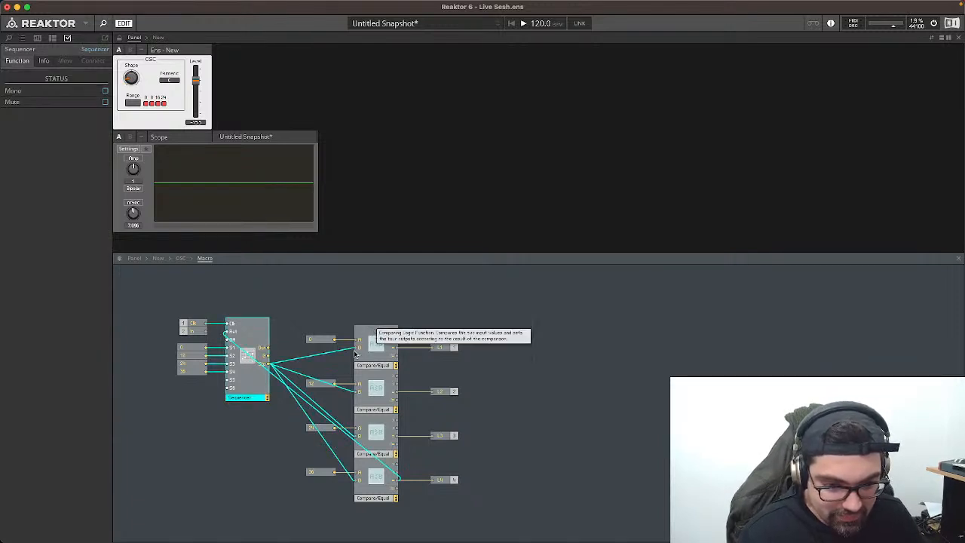
left_click(320, 285)
left_click(135, 103)
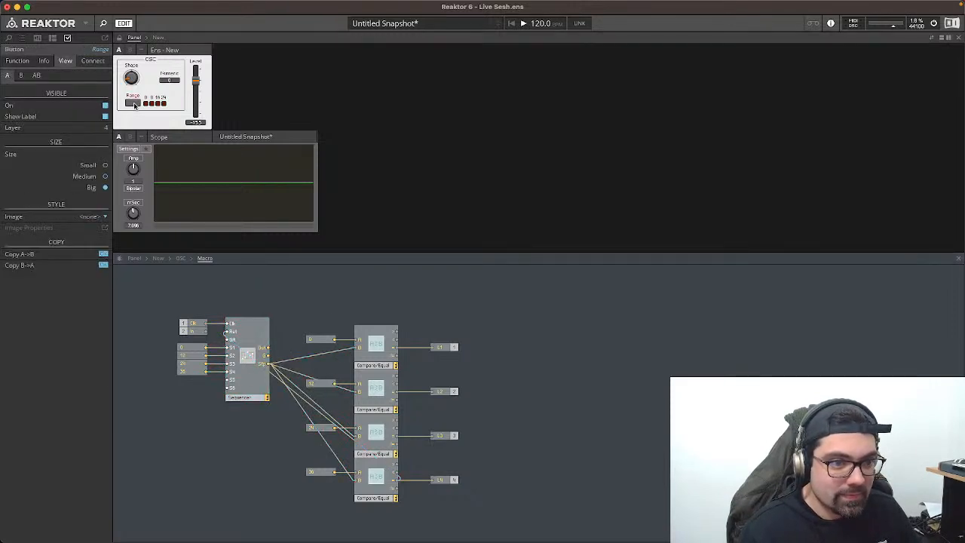
left_click(135, 104)
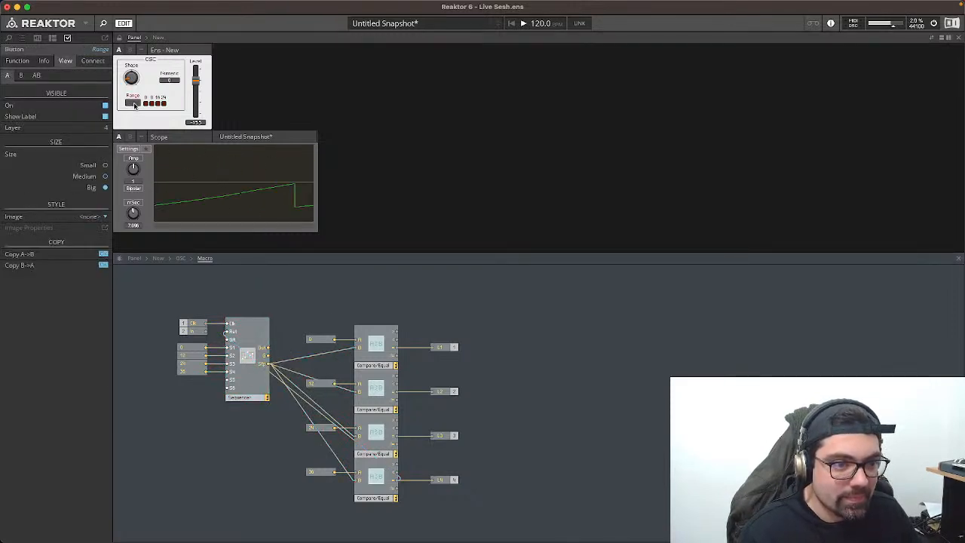
left_click(301, 258)
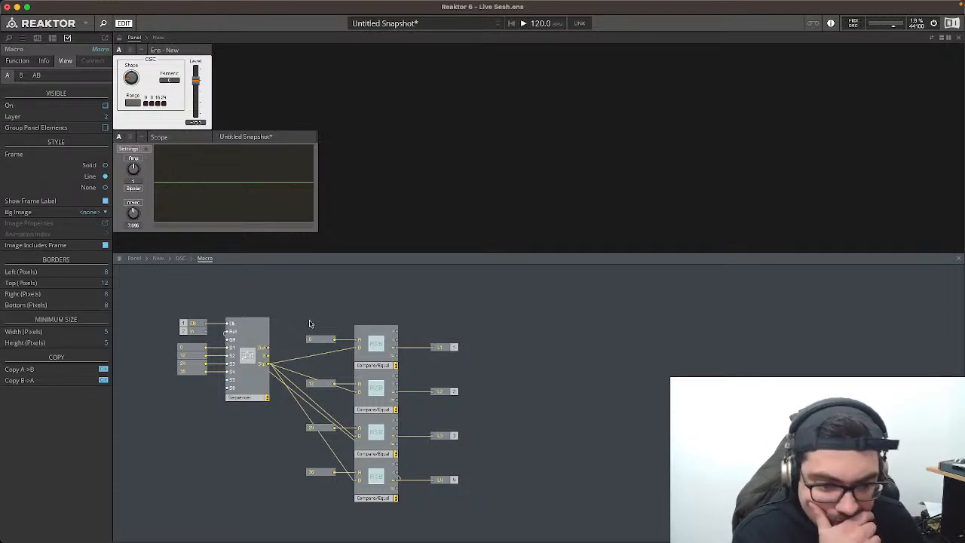
Step: Swap the first Compare/Equal's inputs so the Sequencer's Stp output feeds A and the 0 constant feeds B
left_click_drag(335, 341, 268, 363)
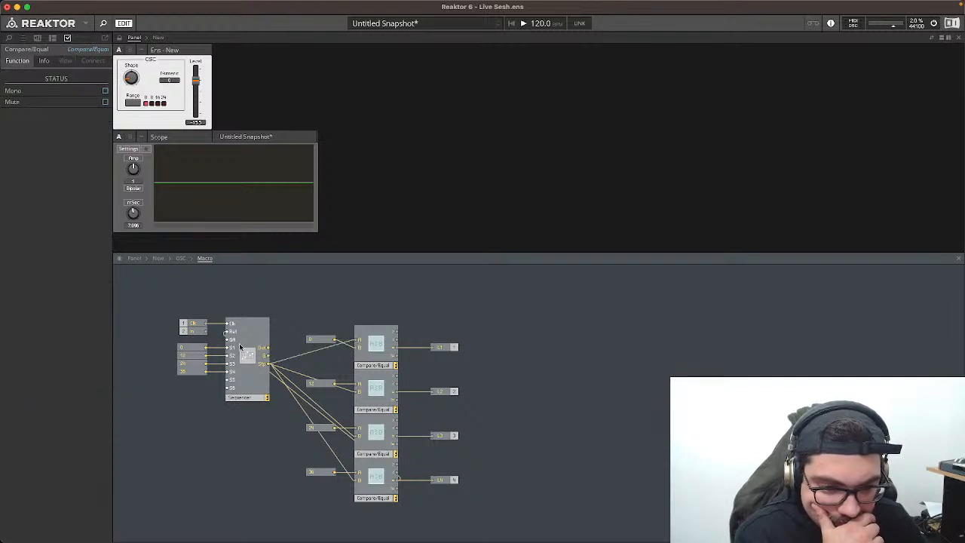
Step: Rewire the third and fourth Compare/Equal modules so the Sequencer's Stp output feeds A and the 24 and 36 constants feed B
left_click_drag(316, 341, 318, 353)
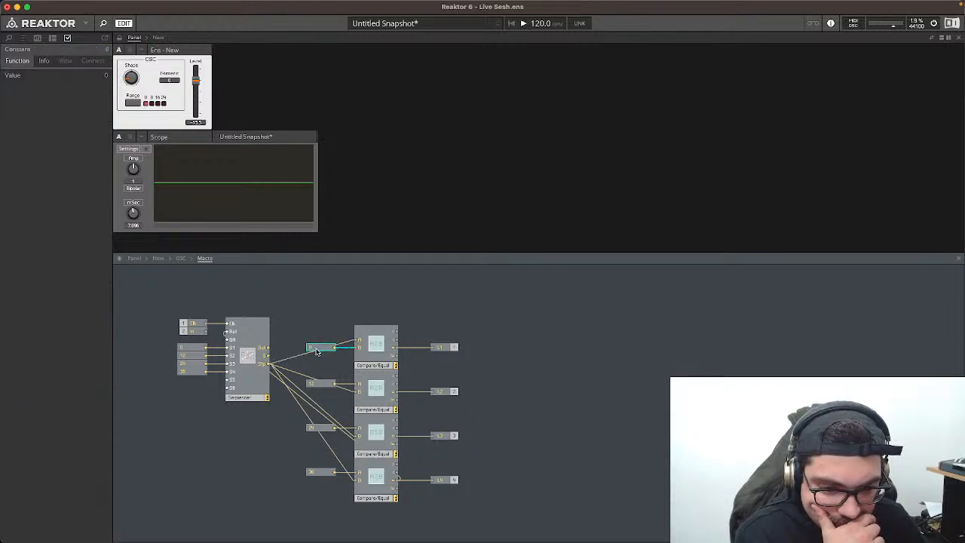
left_click(358, 392)
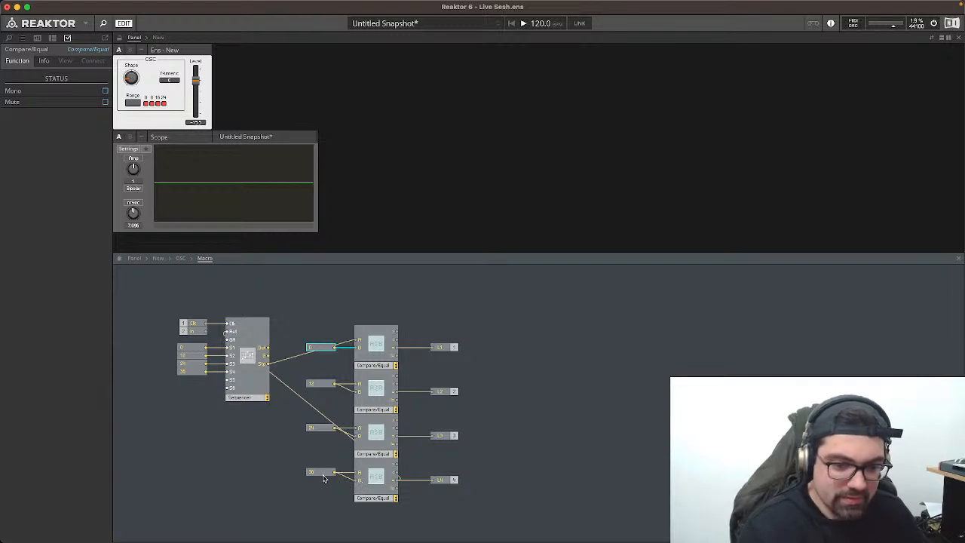
left_click_drag(322, 473, 323, 480)
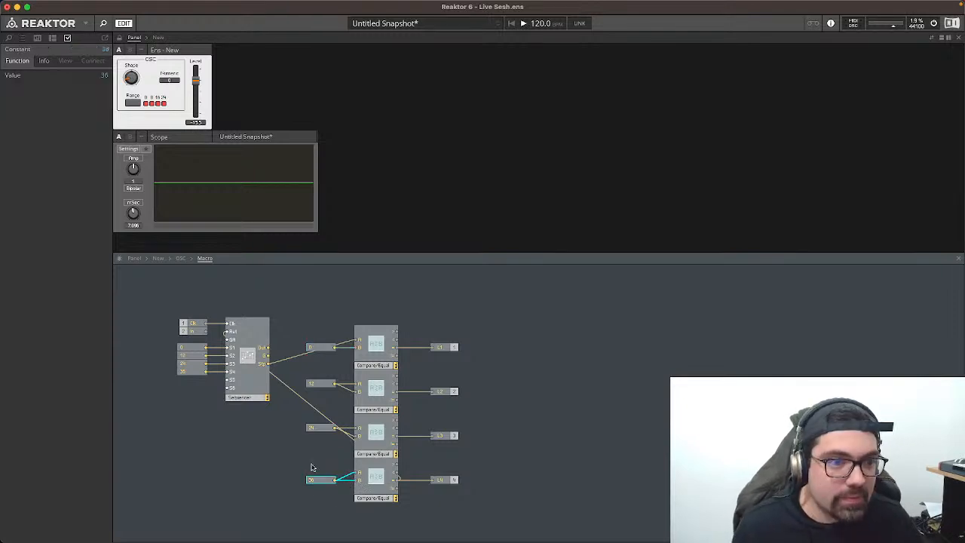
left_click(322, 466)
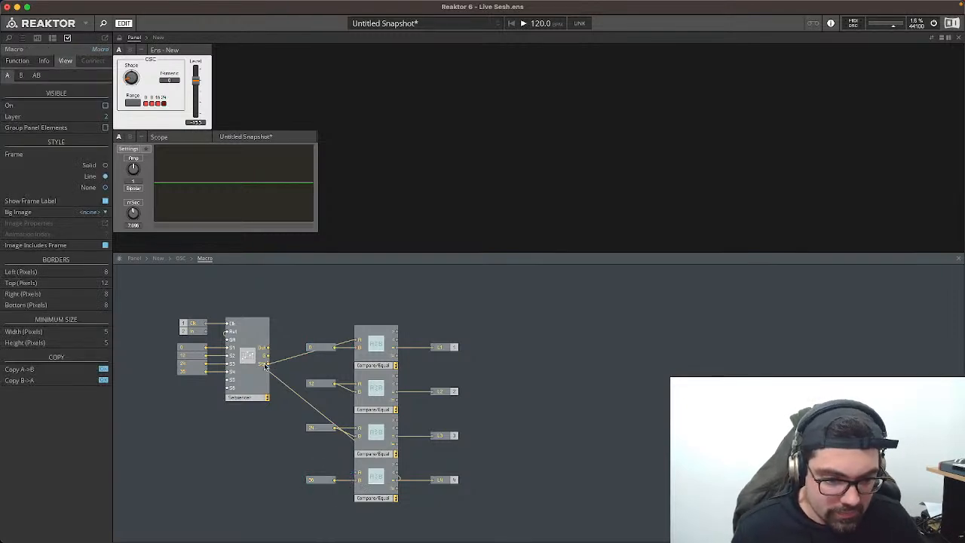
left_click_drag(369, 465, 358, 474)
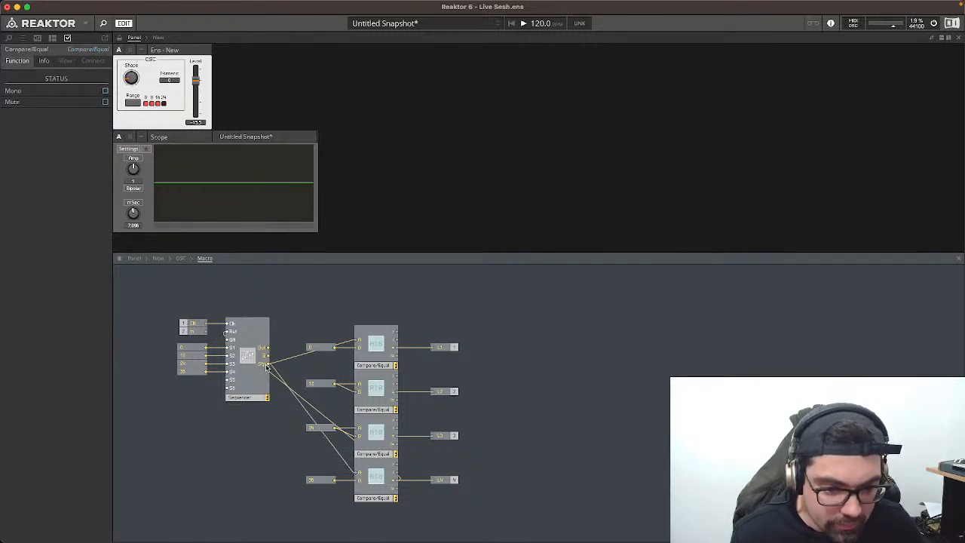
left_click_drag(268, 365, 322, 441)
Step: Rewire the second Compare/Equal so the 12 constant feeds only B and the Sequencer's Stp output feeds A
left_click(333, 386)
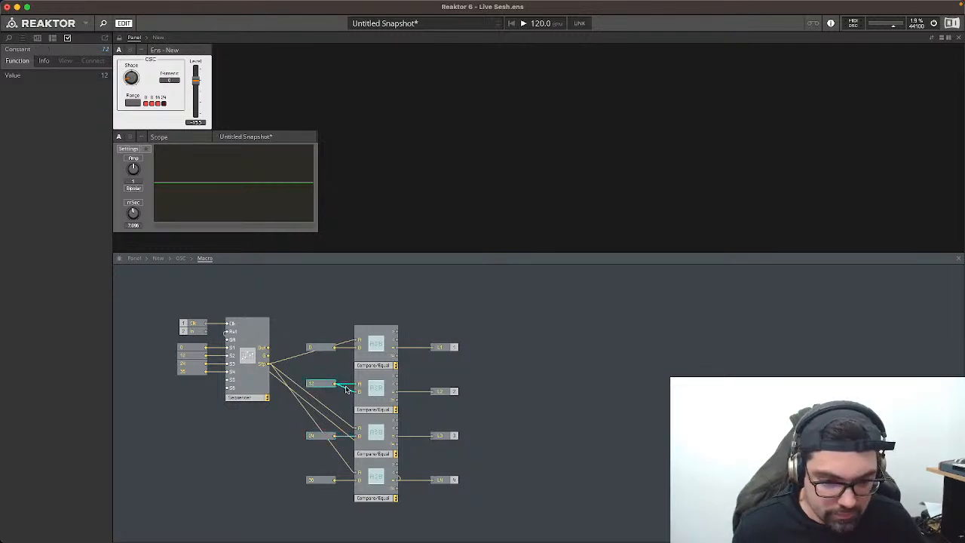
left_click(344, 384)
key("Delete")
left_click_drag(323, 386, 323, 393)
mouse_move(266, 367)
left_mouse_down()
mouse_move(341, 391)
mouse_move(358, 385)
left_mouse_up()
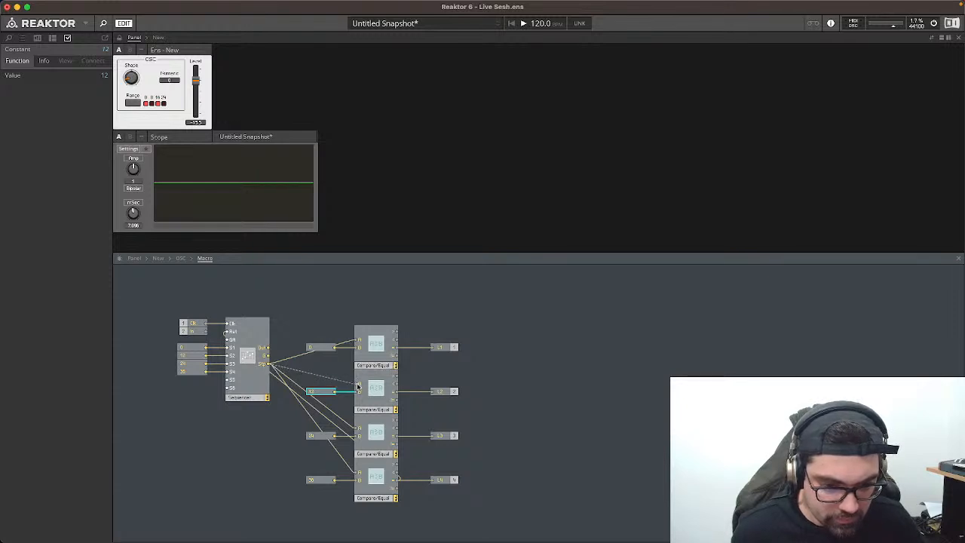
Step: Move the four Compare/Equal modules with their constants and output ports farther away from the Sequencer
left_click(338, 311)
left_click_drag(314, 302, 491, 528)
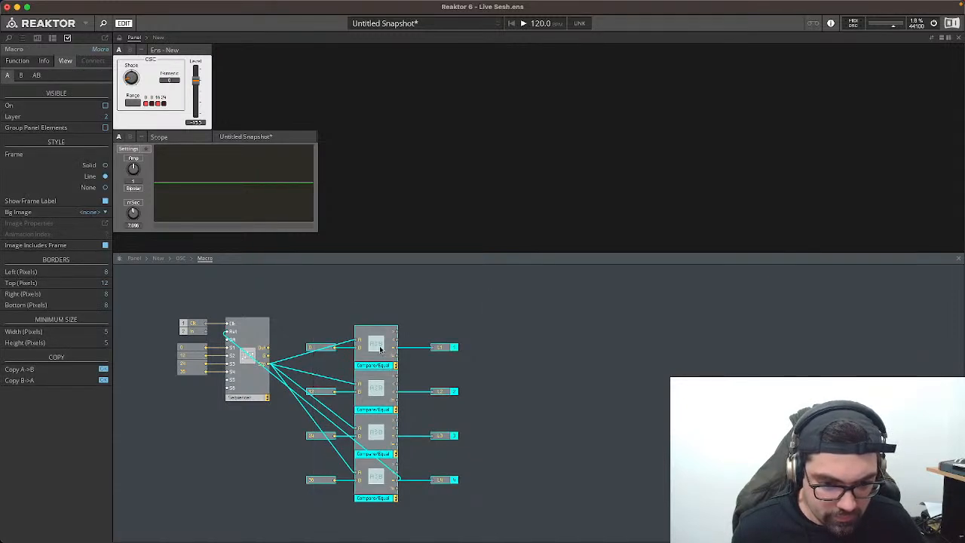
left_click_drag(381, 349, 495, 316)
left_click(346, 326)
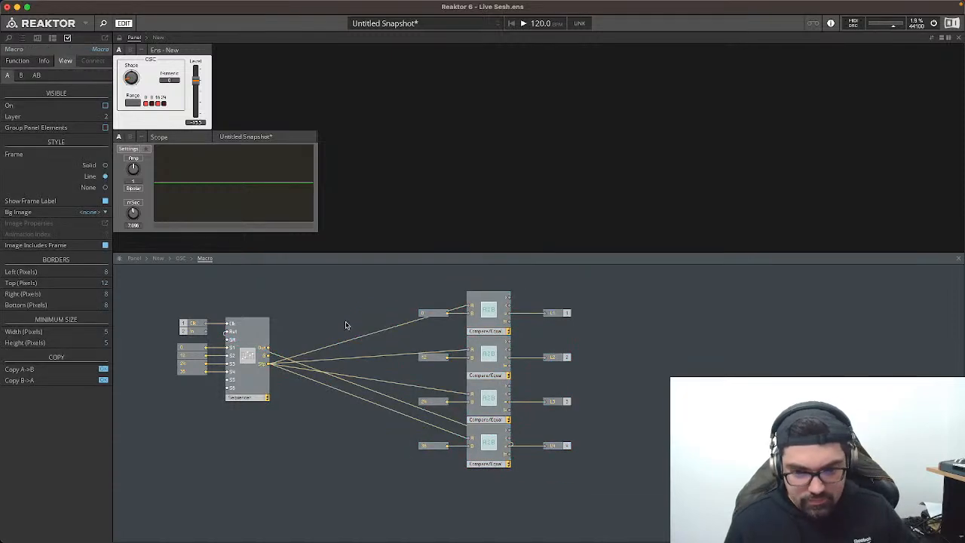
Step: Test the lamps with the Range button and check the lamp modules in the OSC structure
left_click(132, 102)
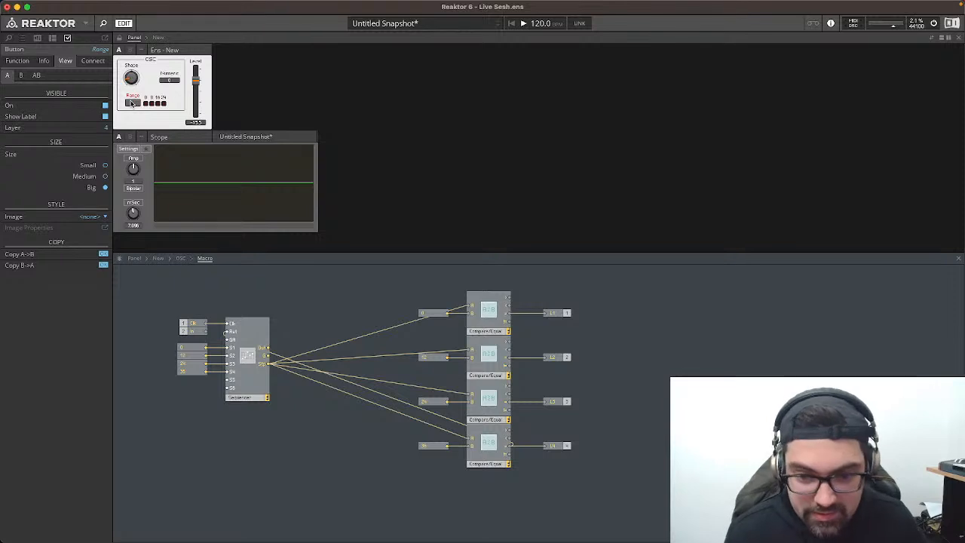
left_click(180, 260)
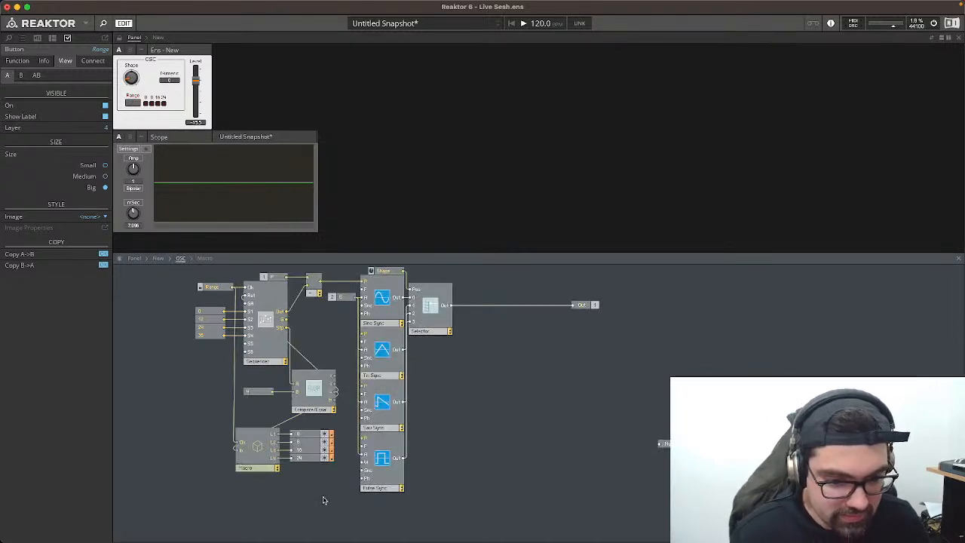
left_click(315, 438)
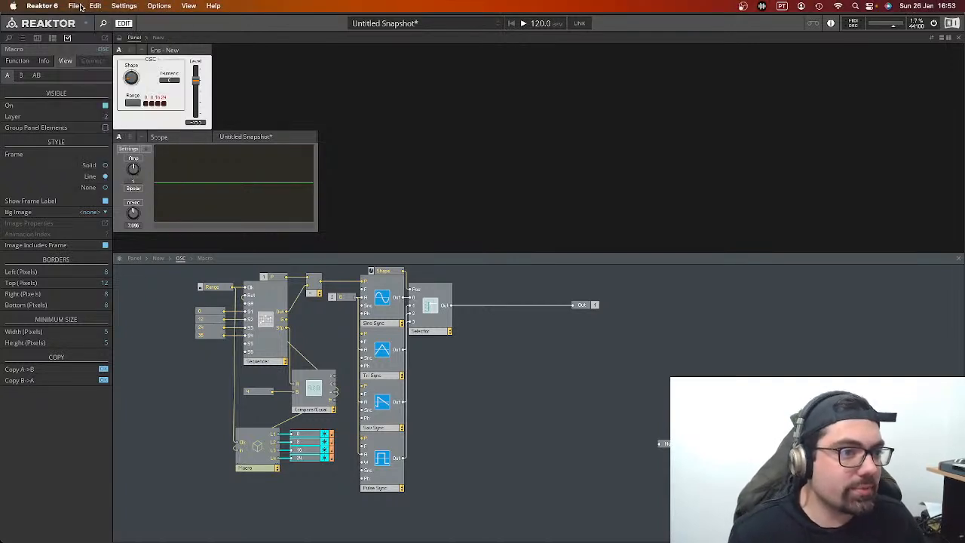
Step: Save the current ensemble and open the recent ensemble Project 1
left_click(74, 6)
left_click(88, 72)
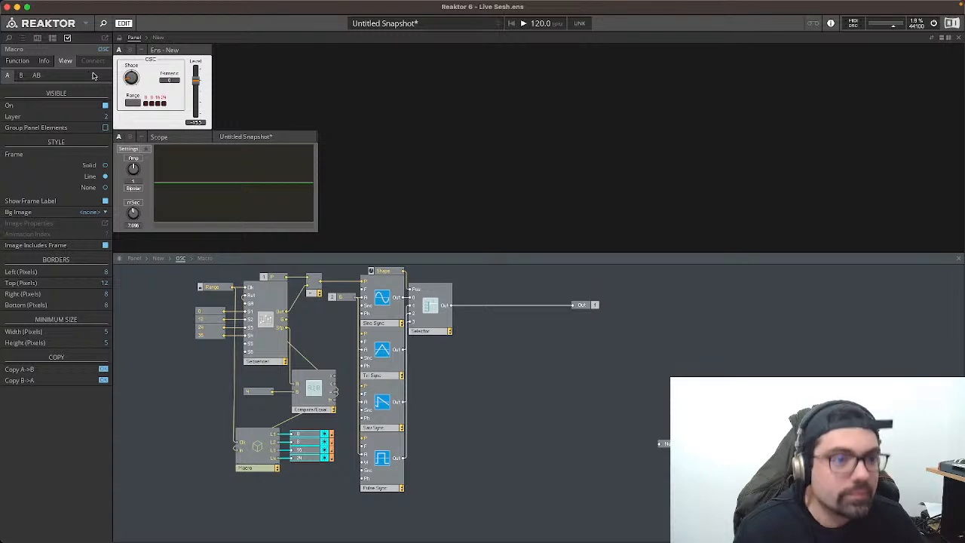
left_click(43, 5)
mouse_move(95, 5)
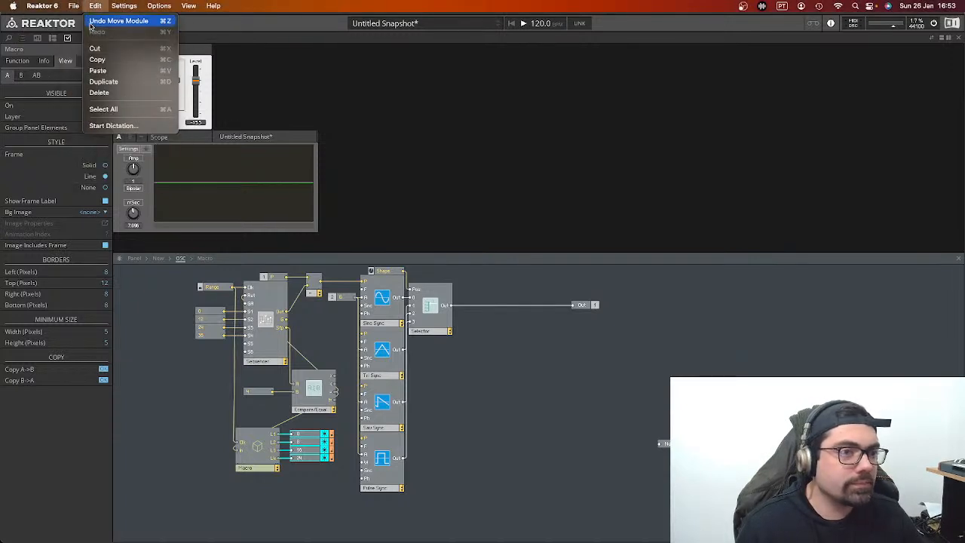
mouse_move(150, 53)
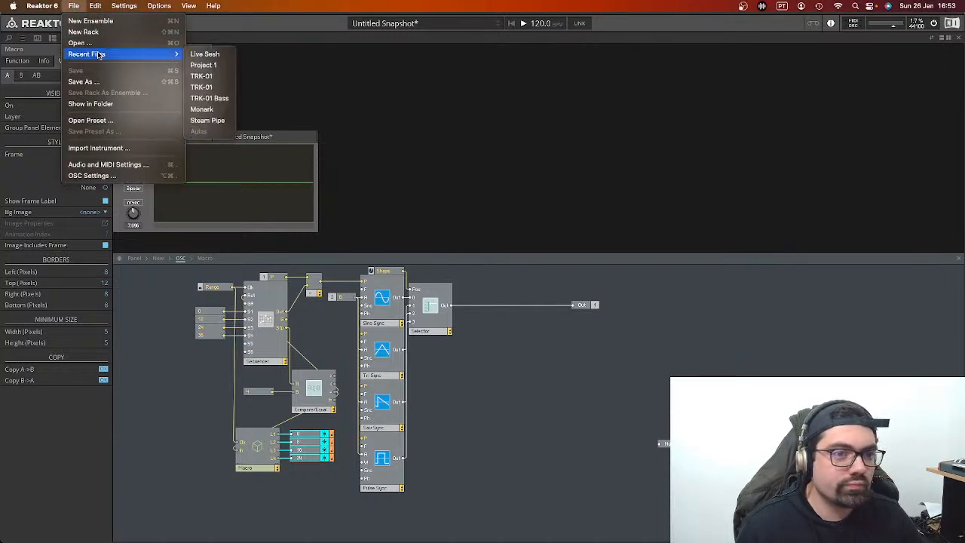
left_click(221, 68)
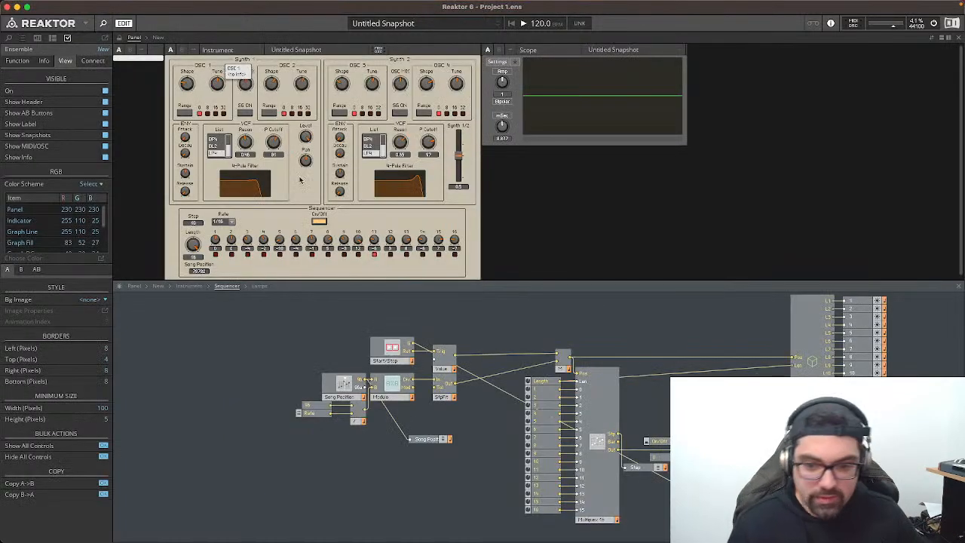
Step: Open the Range macro inside Synth 1's OSC 1 and examine how its Sequencer and Compare/Equal modules are wired
left_click(200, 287)
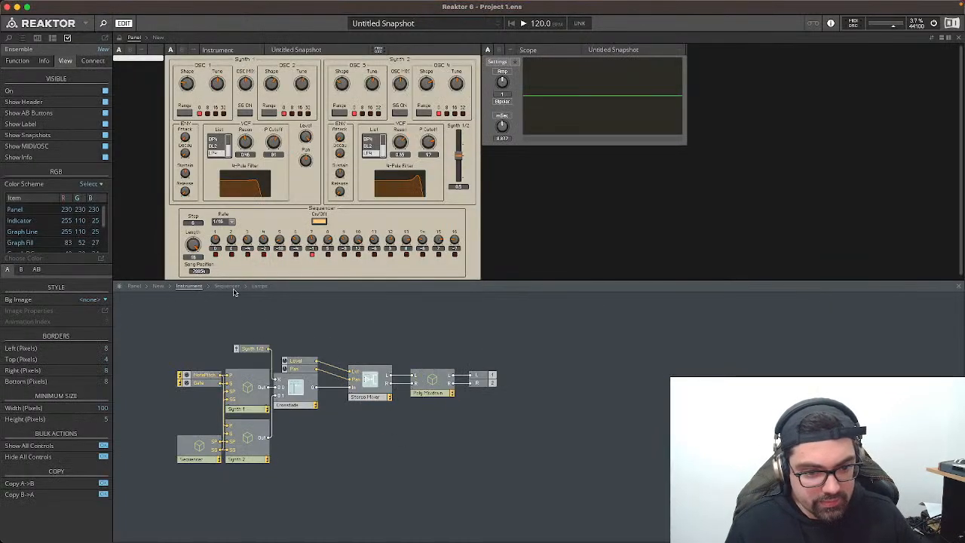
double_click(252, 399)
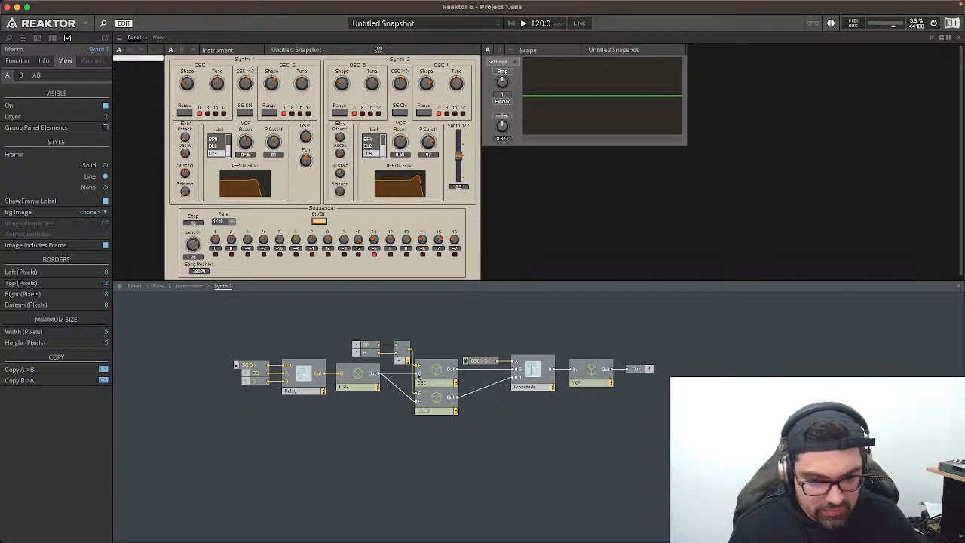
double_click(445, 373)
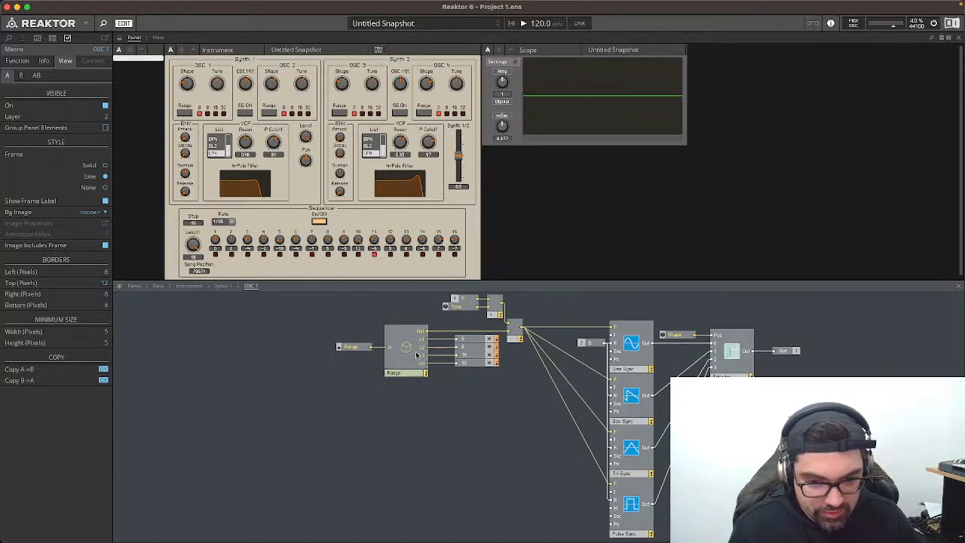
double_click(417, 355)
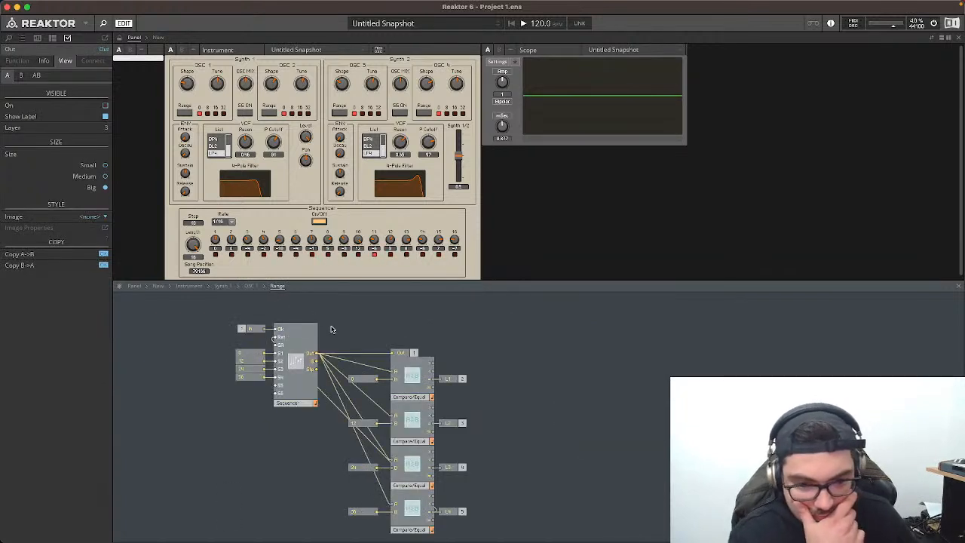
left_click(396, 371)
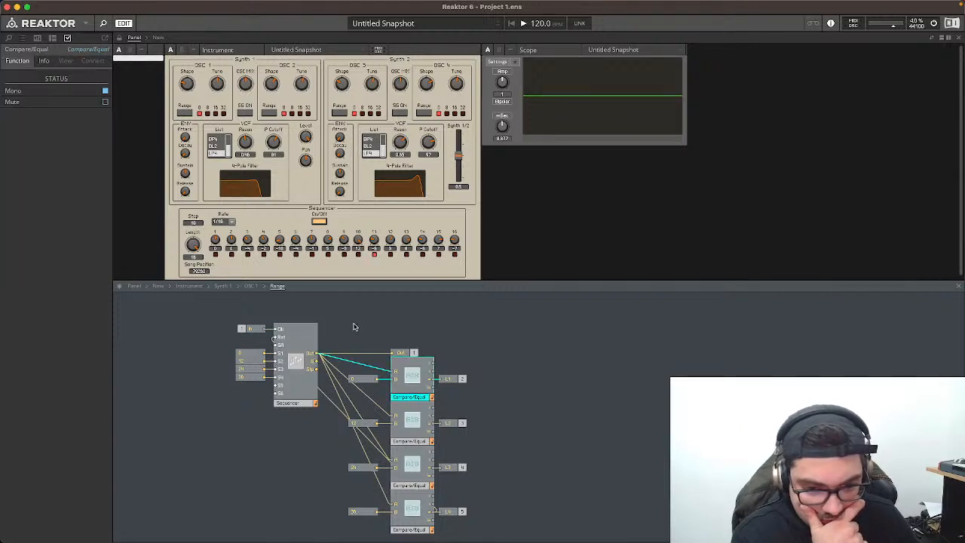
left_click_drag(391, 328, 426, 530)
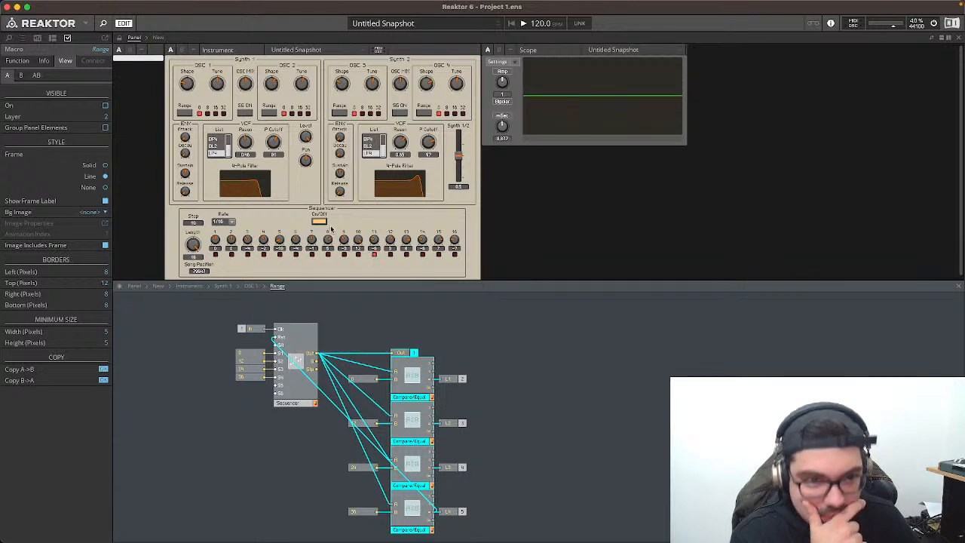
Step: Test OSC 1's Range button, check the Range macro's outside connections in OSC 1, and reopen the macro
left_click(184, 114)
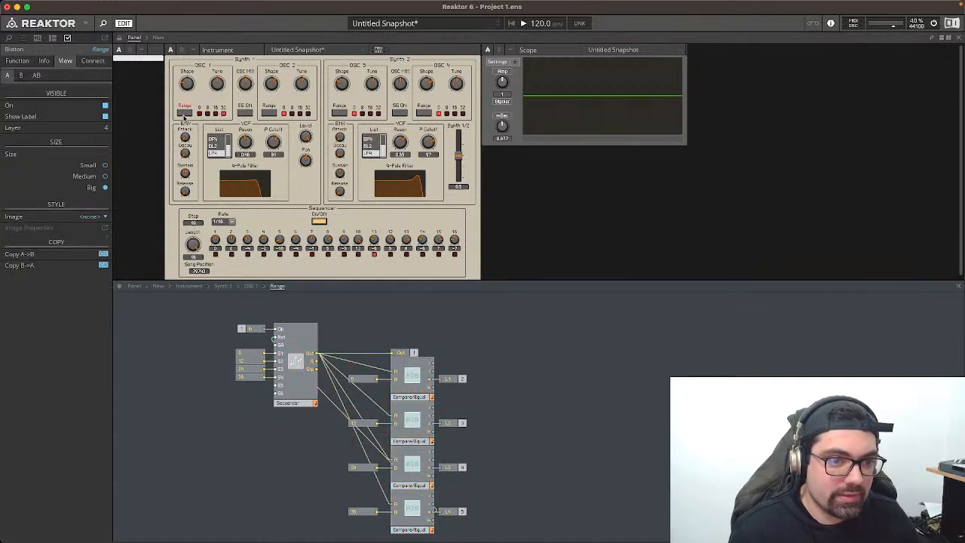
left_click(248, 288)
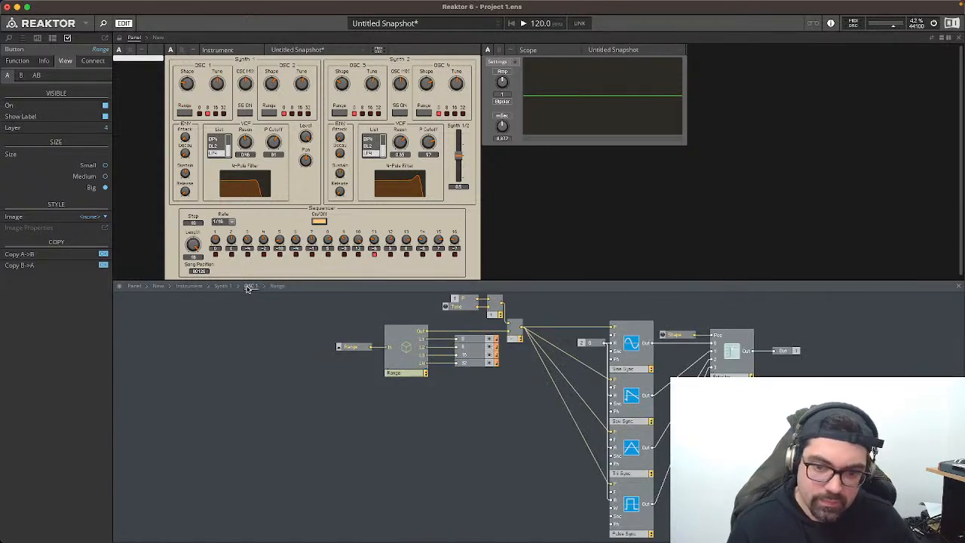
double_click(417, 362)
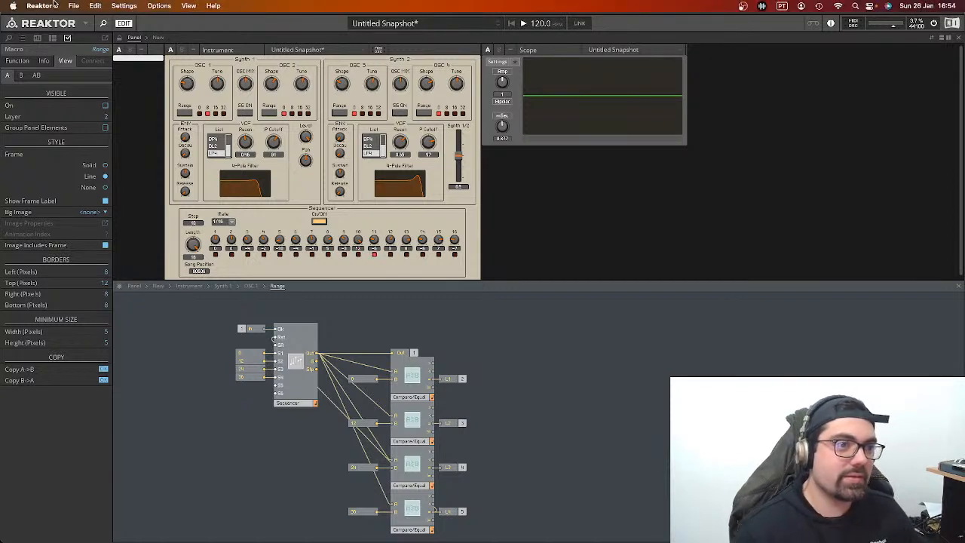
Step: Reopen the Live Sesh ensemble without saving the changes to Project 1
left_click(74, 6)
mouse_move(107, 56)
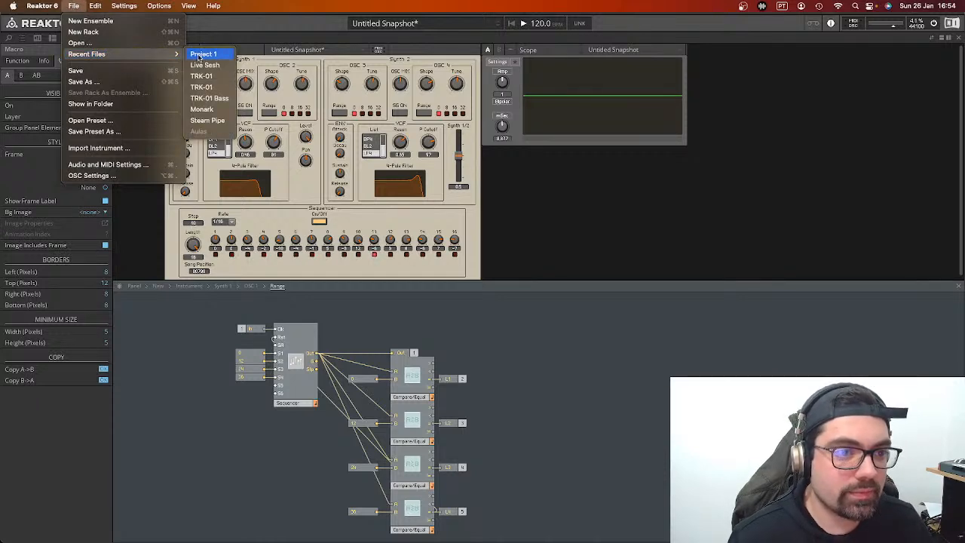
left_click(200, 57)
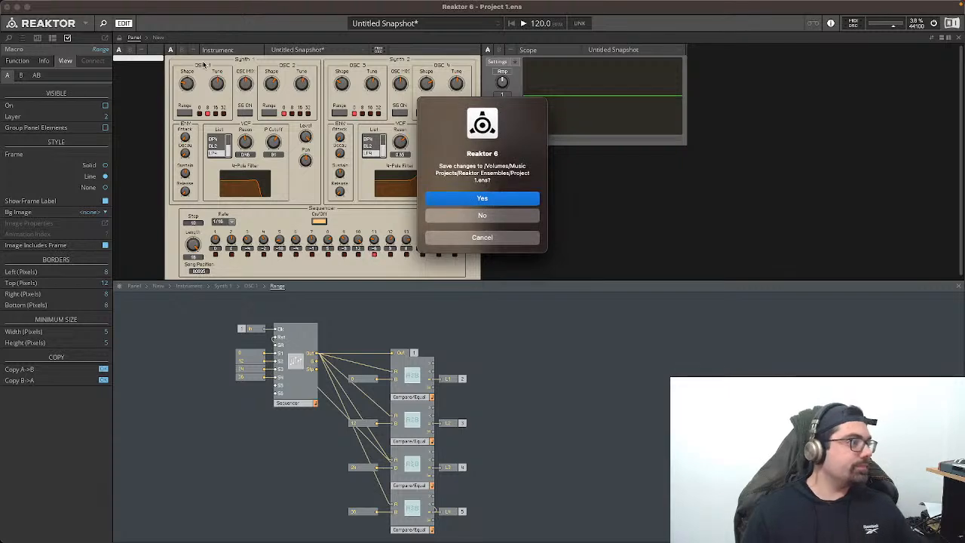
left_click(455, 220)
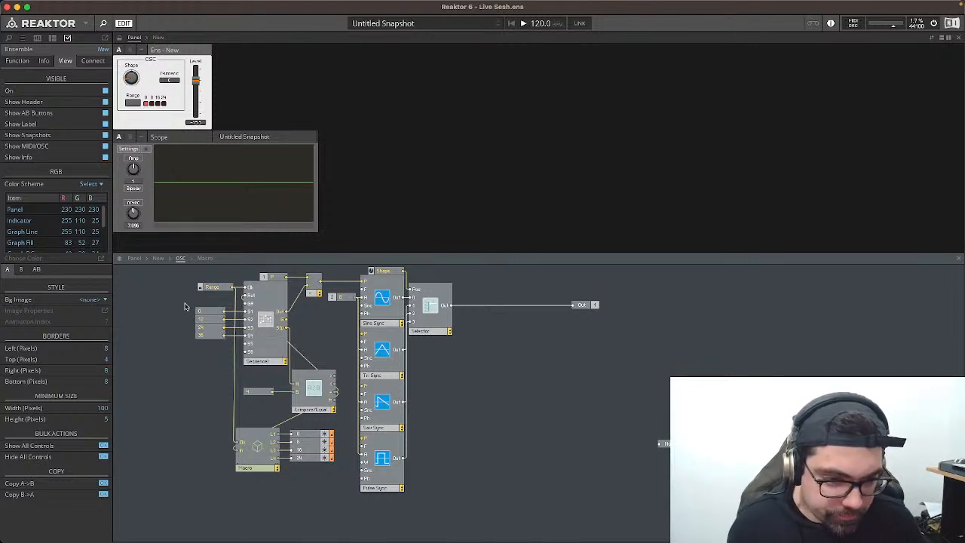
Step: Delete the OSC structure's Sequencer, its constants and the Compare/Equal module, and move the Range button, macro and lamps into the freed space
left_click(263, 346)
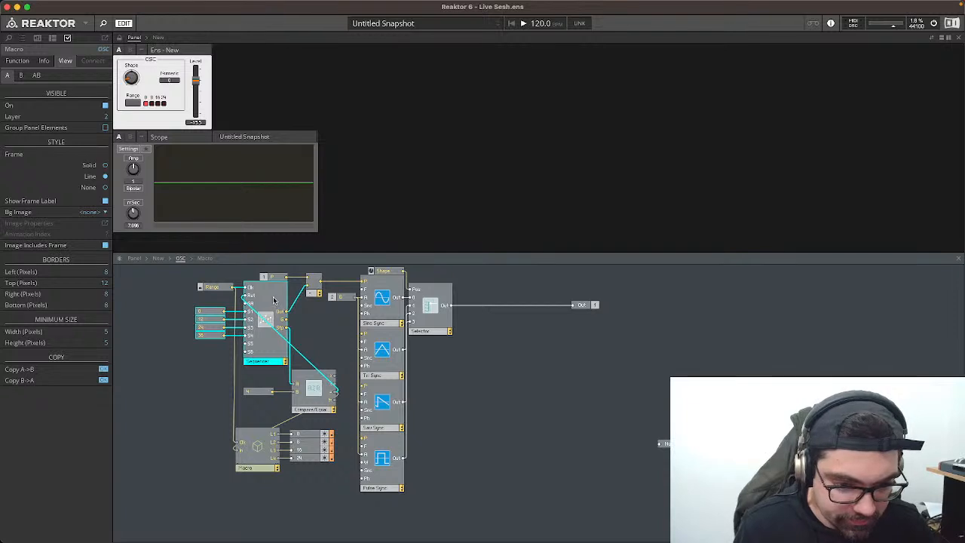
left_click_drag(344, 416, 206, 444)
key("Delete")
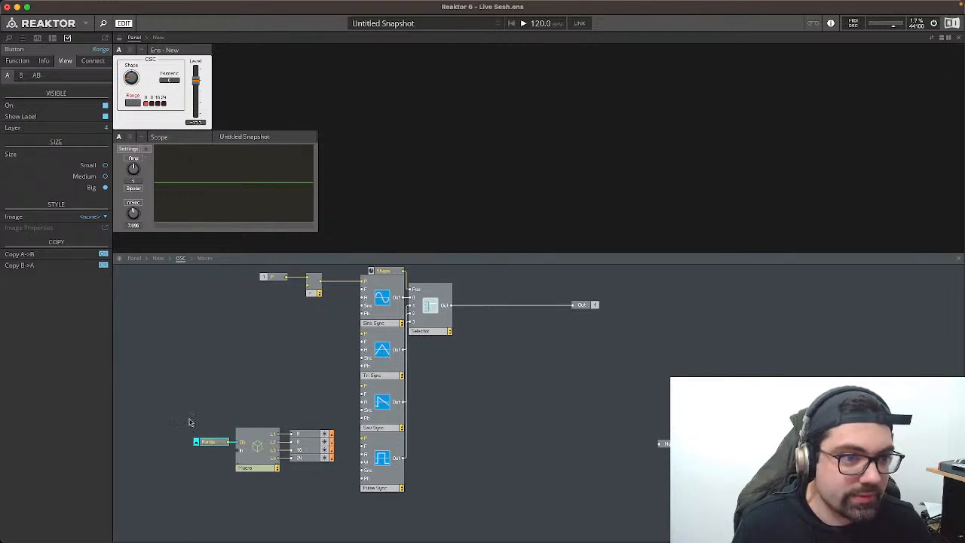
left_click_drag(176, 380, 252, 362)
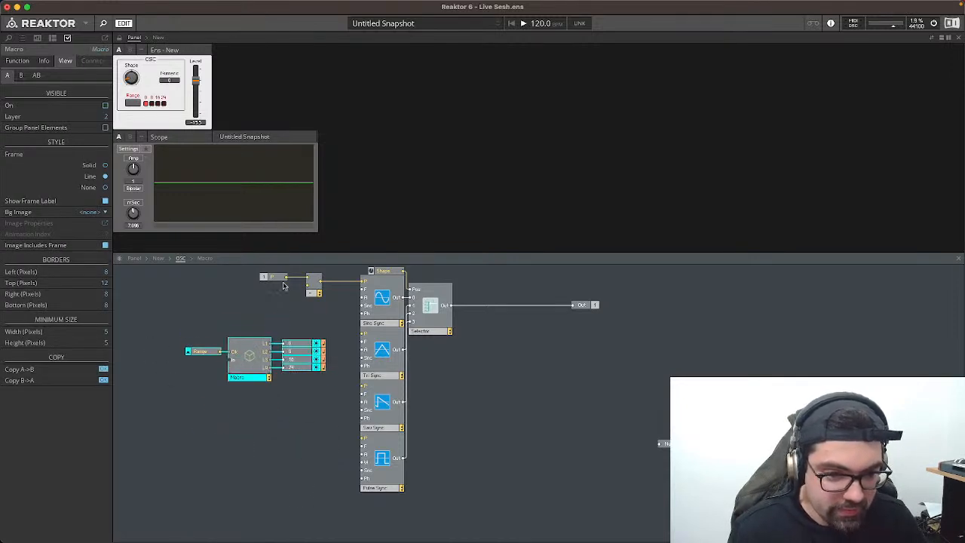
Step: Add an Out Port inside the lamp macro between the Sequencer and the Compare/Equal modules
double_click(249, 365)
key("Return")
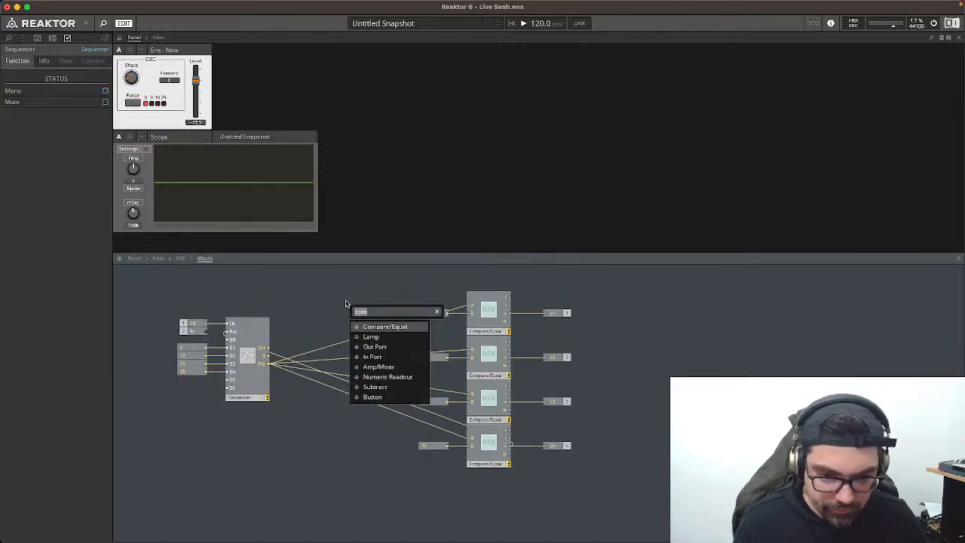
type("out")
key("Return")
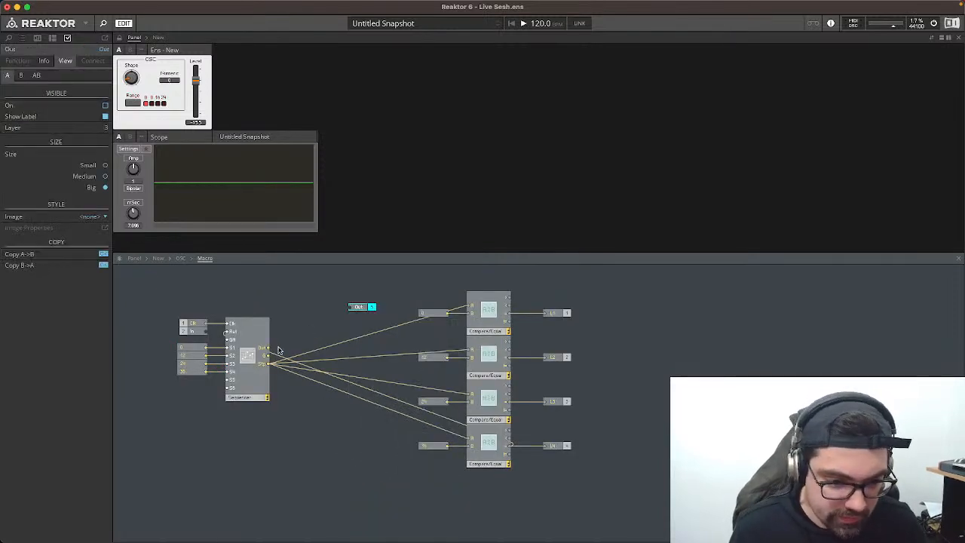
Step: Wire the Sequencer's Out output to the A inputs of all four Compare/Equal modules and to the new Out Port
left_click_drag(268, 349, 471, 306)
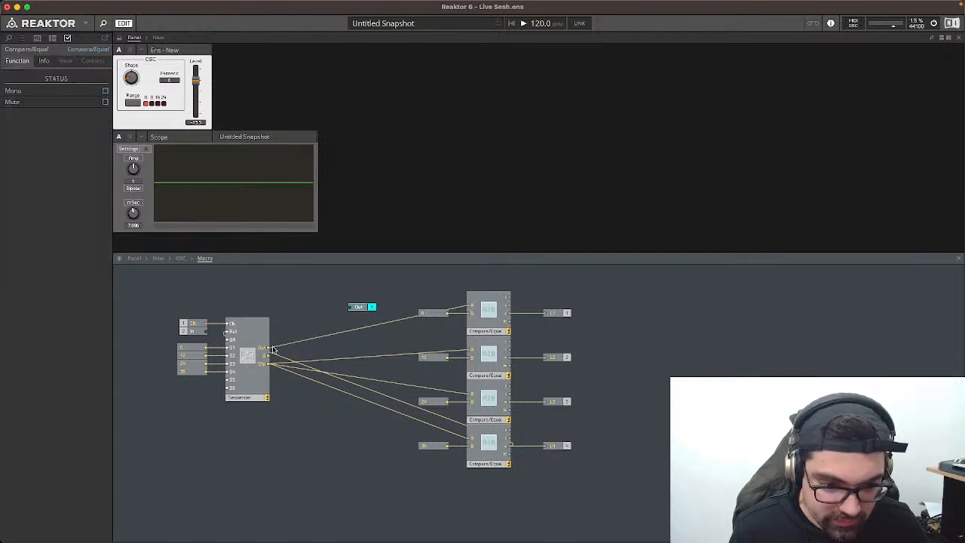
left_click_drag(268, 348, 473, 349)
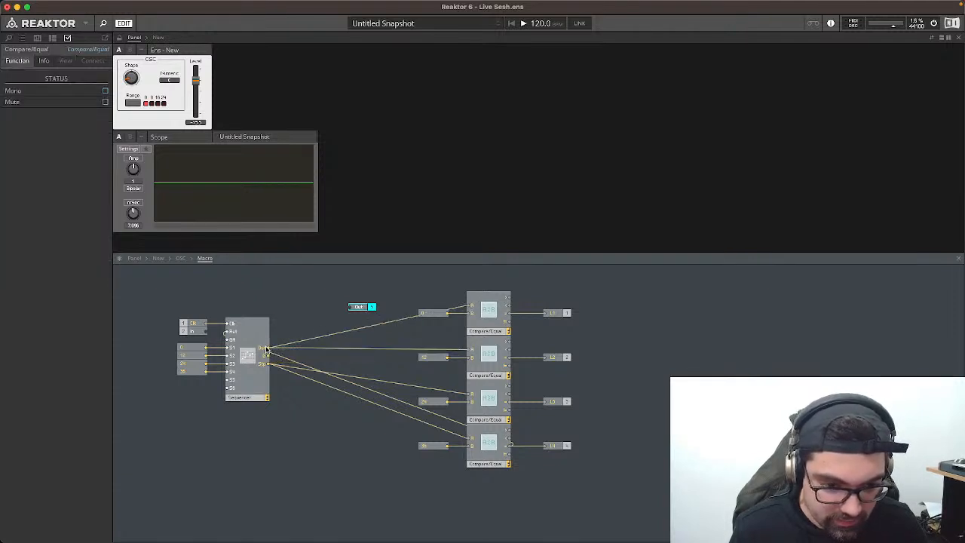
left_click_drag(266, 350, 472, 394)
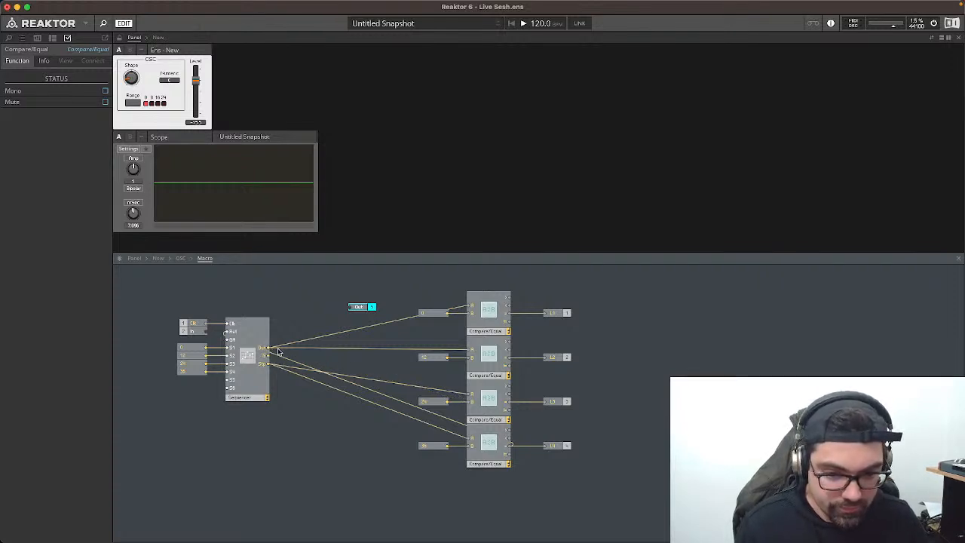
left_click_drag(279, 353, 434, 391)
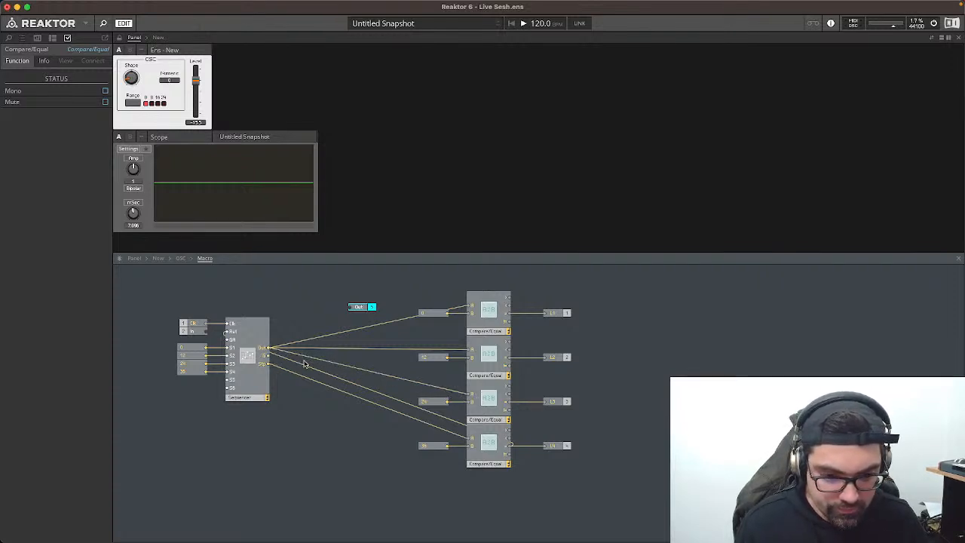
left_click(343, 461)
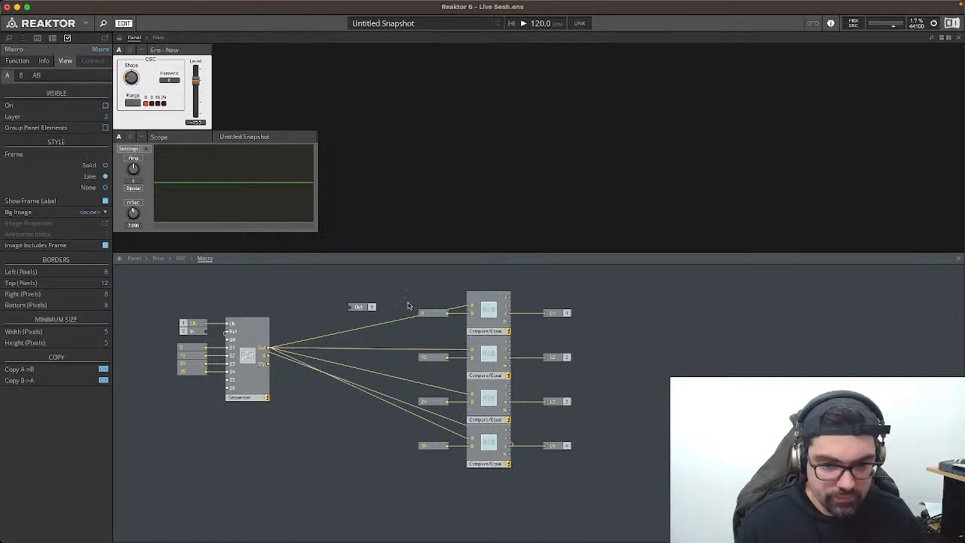
left_click(359, 307)
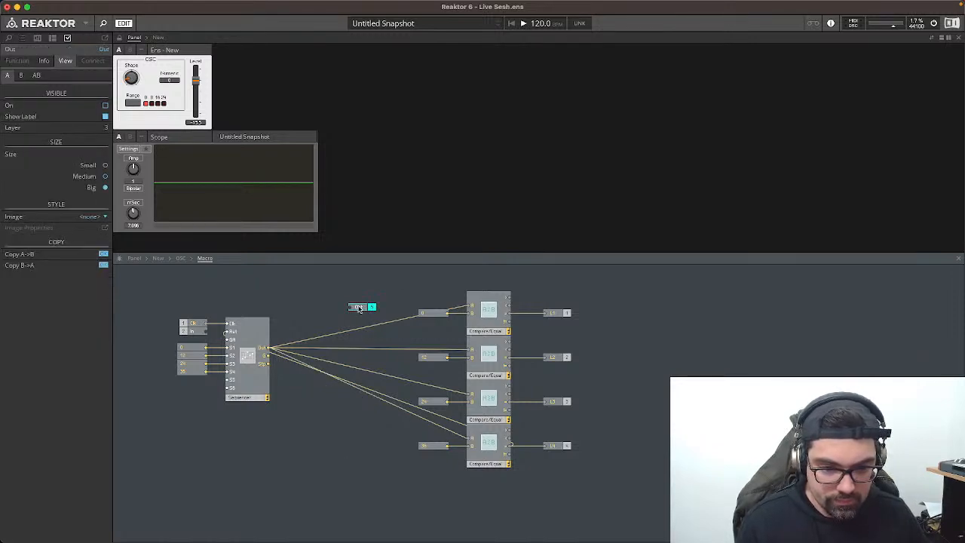
left_click_drag(347, 309, 269, 348)
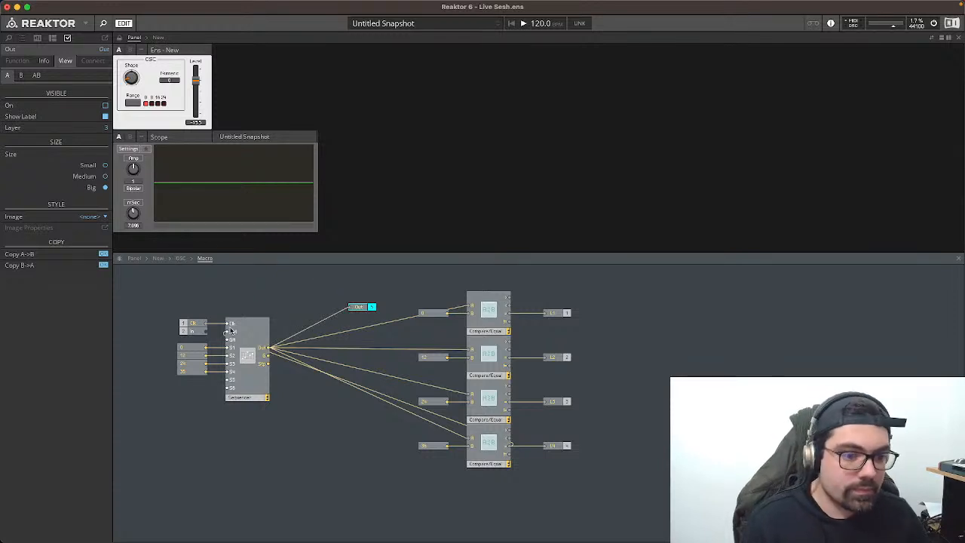
Step: In the OSC structure, connect the lamp macro's Out to the Subtract module's second input and shift the Range button, macro and lamps closer to the oscillators
left_click(180, 258)
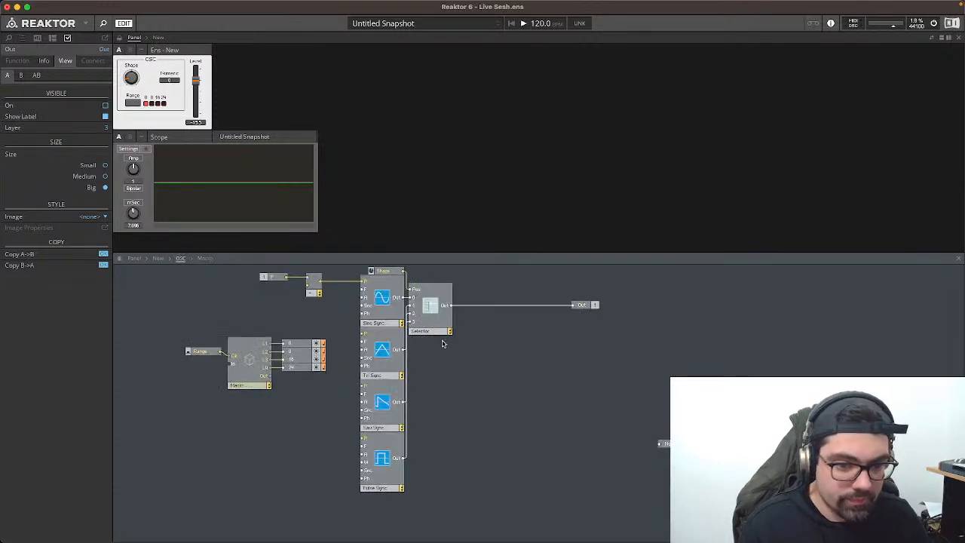
left_click(204, 353)
left_click_drag(212, 354, 212, 357)
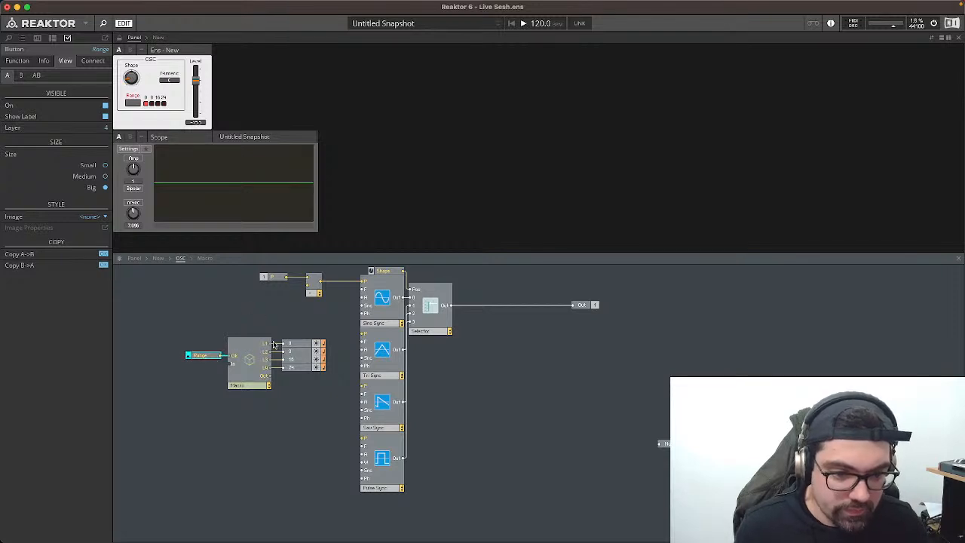
left_click_drag(267, 379, 309, 287)
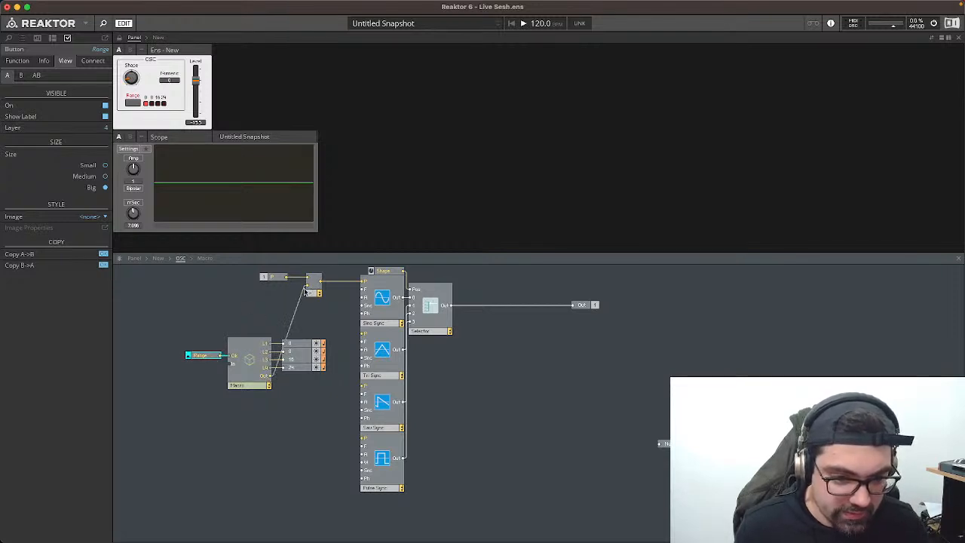
left_click(270, 378)
left_click_drag(270, 376, 309, 383)
left_click_drag(246, 365, 275, 363)
left_click(226, 320)
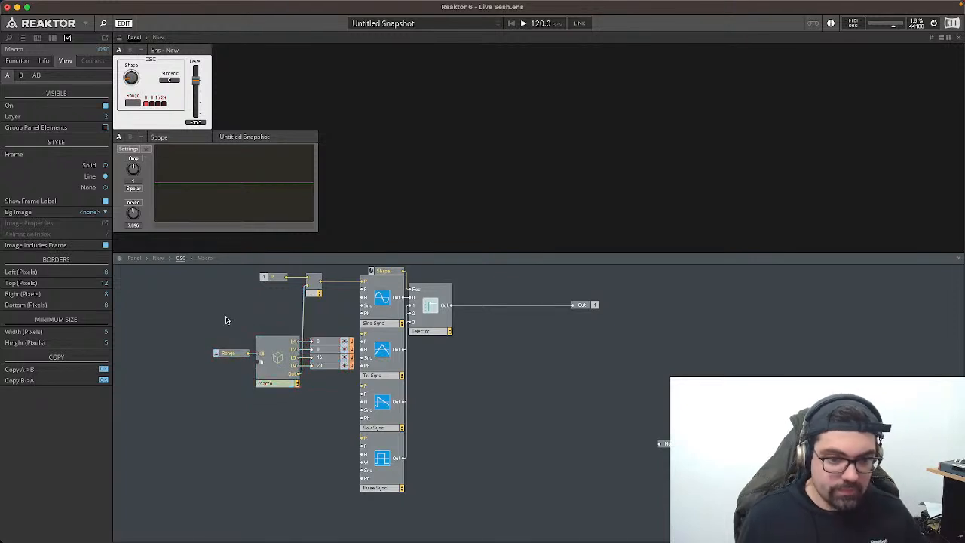
left_click_drag(198, 323, 332, 403)
left_click(191, 326)
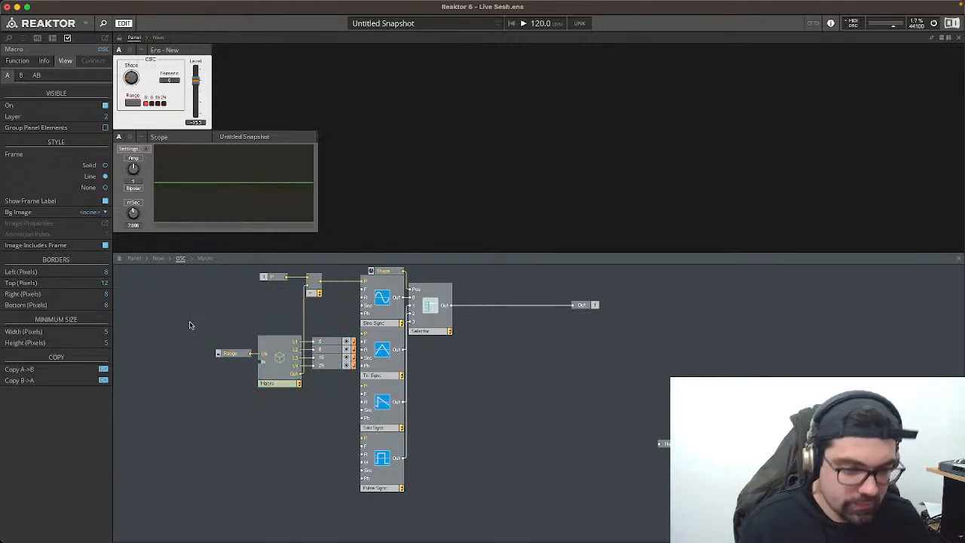
Step: Delete the unused In port inside the lamp macro, and align the Range button with the macro's remaining input in the OSC structure
left_click(130, 104)
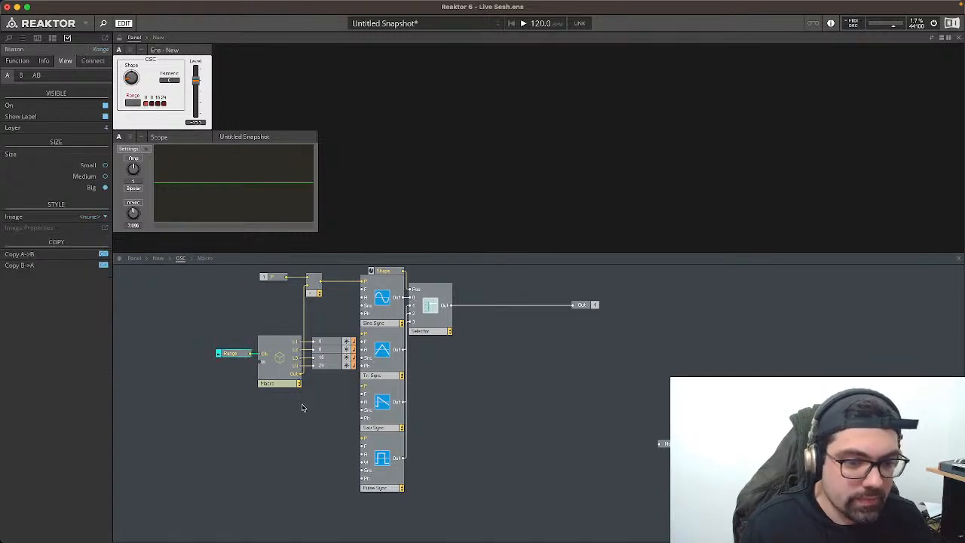
double_click(277, 366)
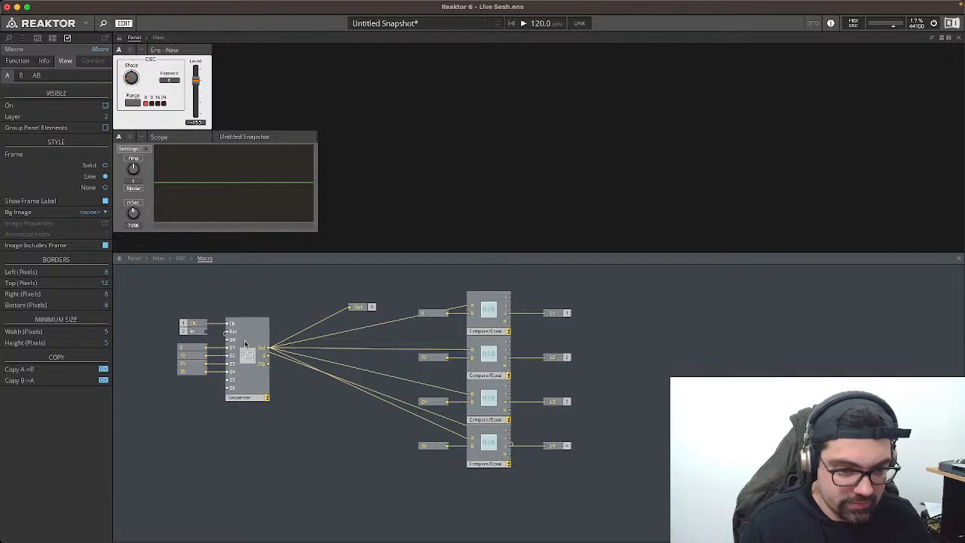
left_click(195, 332)
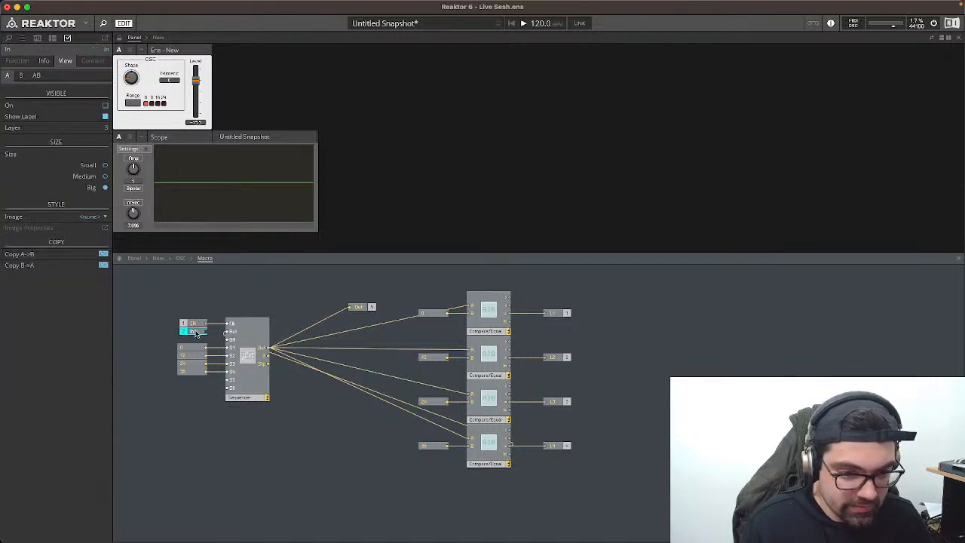
left_click(173, 275)
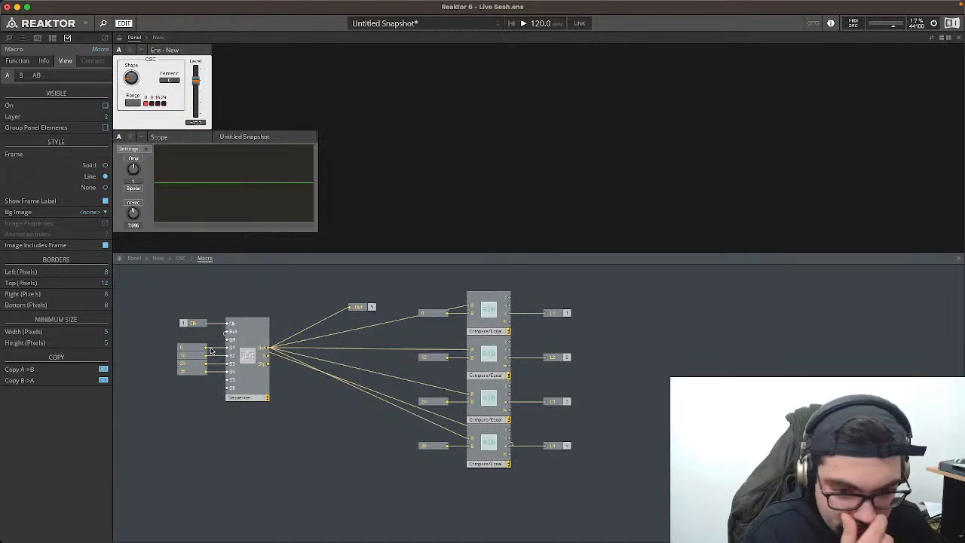
left_click(180, 259)
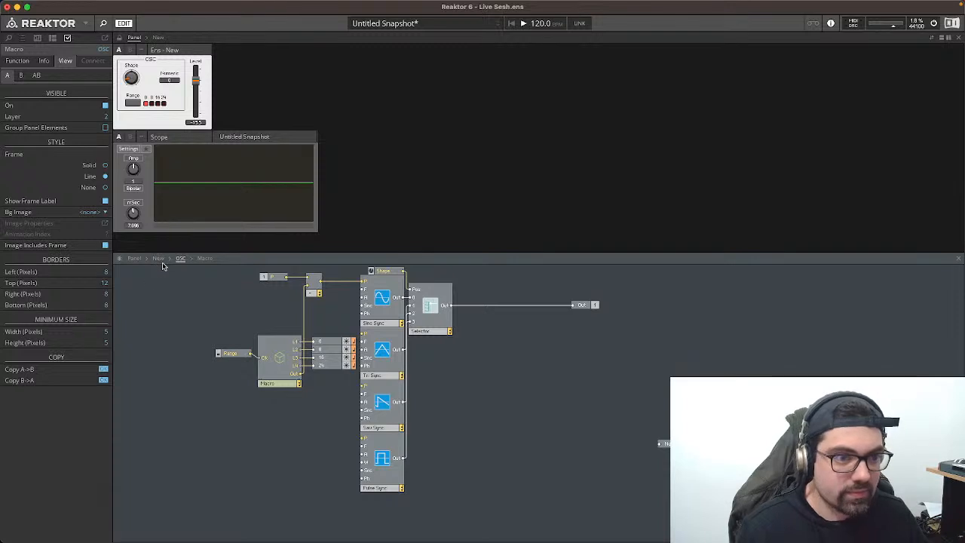
left_click(232, 356)
Step: Connect Gate to a new input on the OSC macro and place its In port above the lamp macro inside OSC
left_click(158, 259)
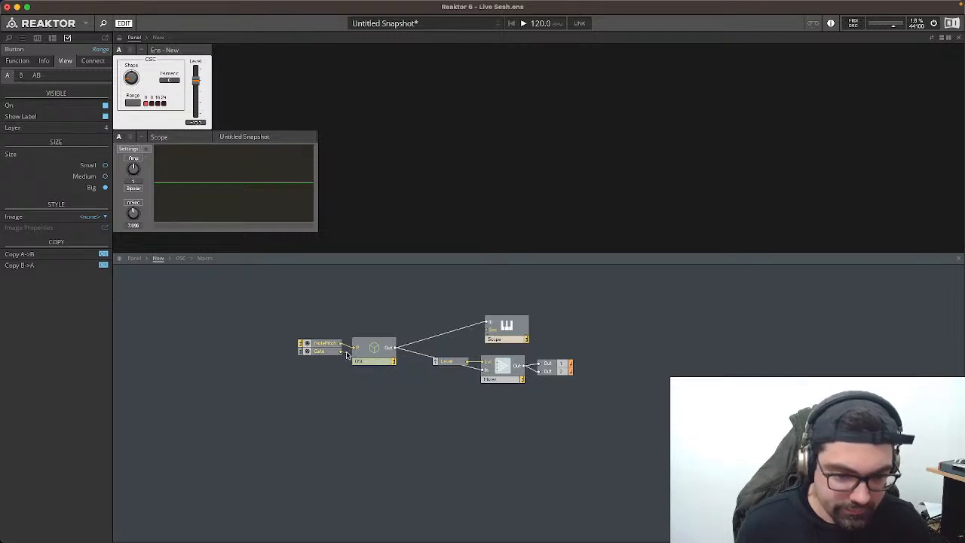
double_click(375, 348)
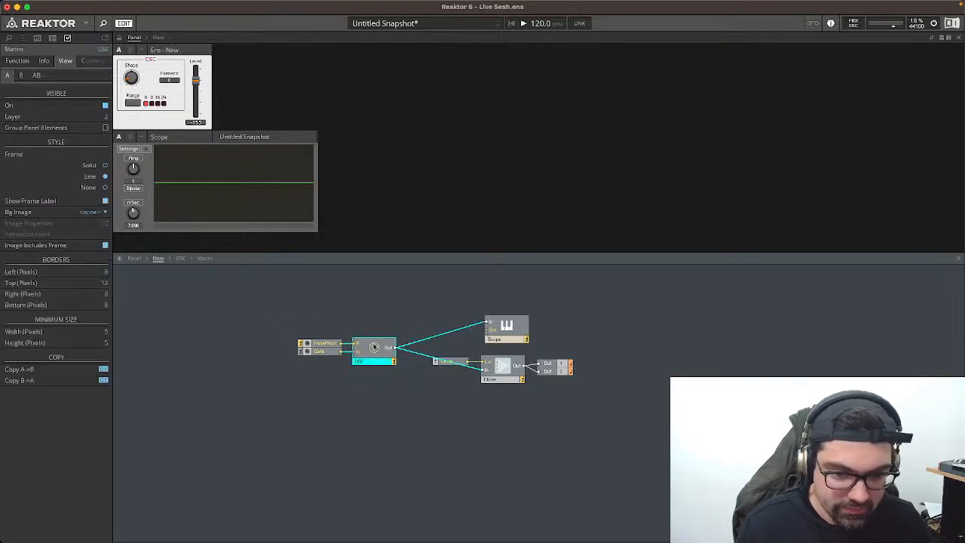
left_click(233, 358)
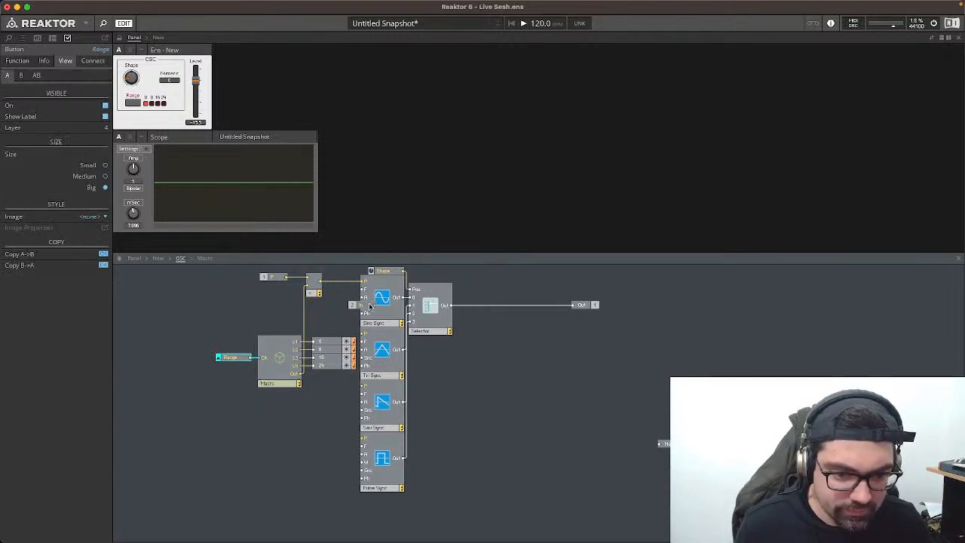
left_click_drag(366, 306, 264, 309)
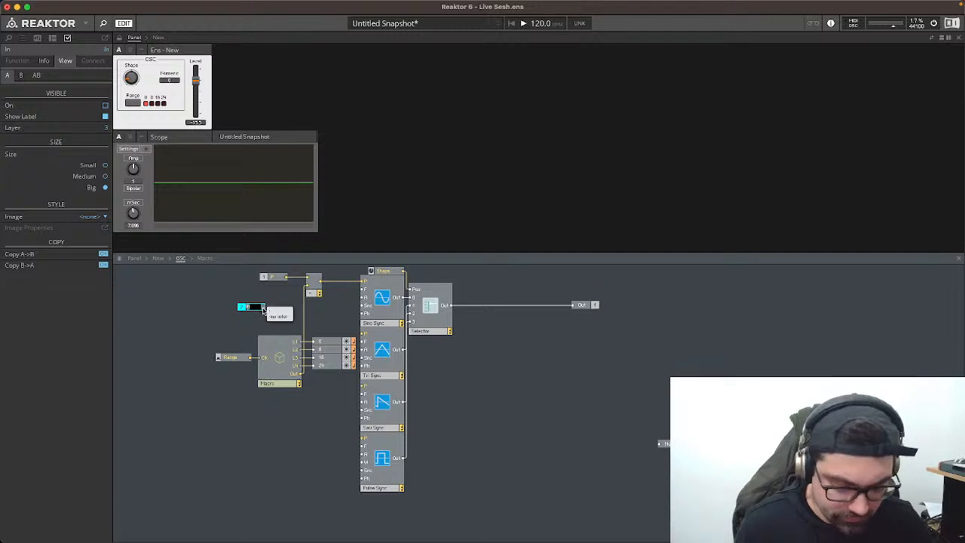
Step: Connect the gate In port to the A inputs of the Sine, Tri, Saw and Pulse Sync oscillators
left_click_drag(264, 307, 363, 352)
left_click_drag(265, 309, 363, 402)
left_click_drag(265, 310, 365, 456)
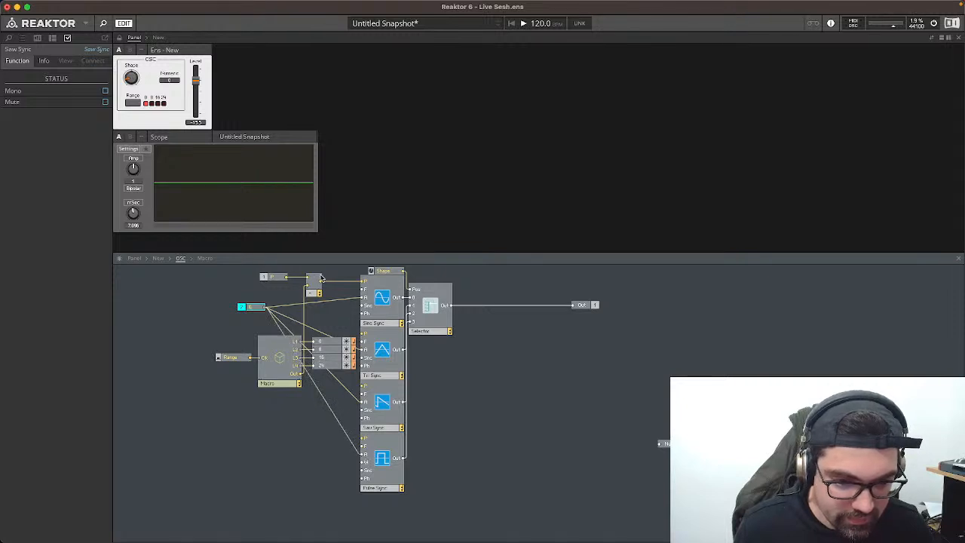
Step: Connect the Subtract output to the P inputs of Tri, Saw and Pulse Sync, and move the gate port beside Sine Sync's A input
left_click_drag(321, 281, 367, 391)
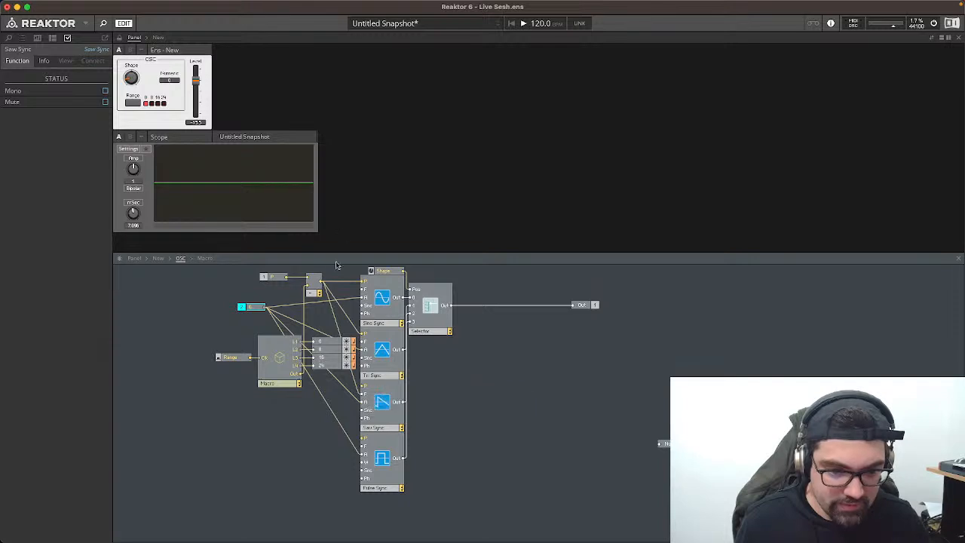
left_click(320, 283)
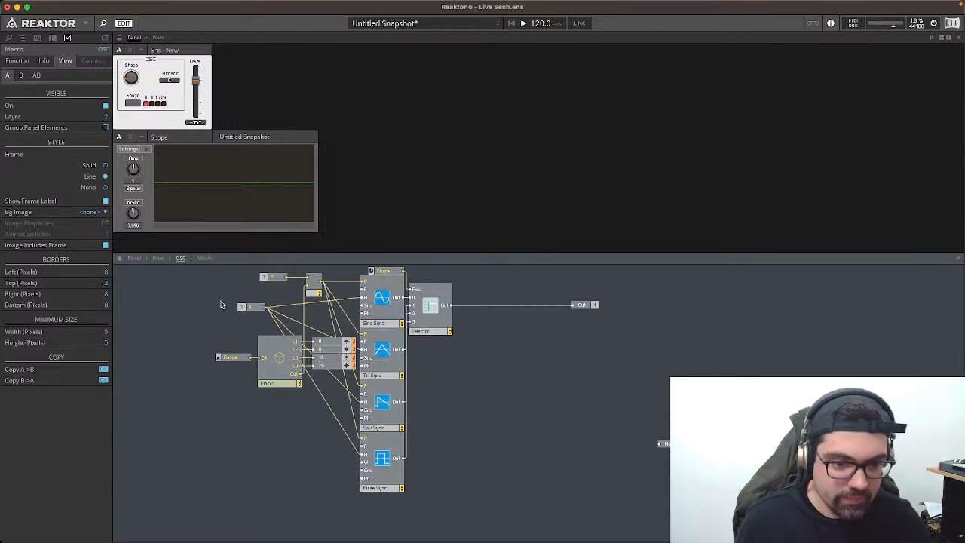
left_click_drag(251, 308, 341, 300)
left_click(181, 308)
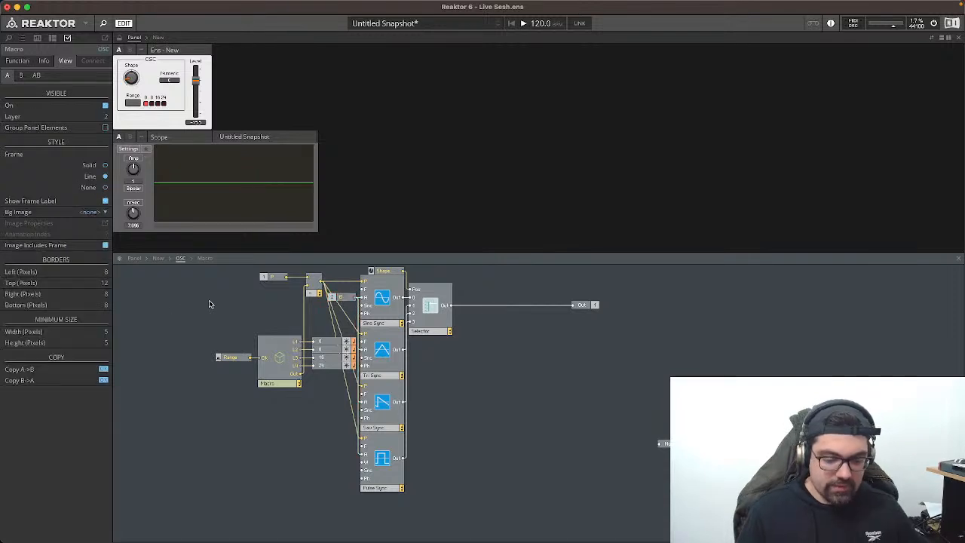
Step: Test the Range button by cycling through all the ranges while watching the lamps and the Scope waveform
left_click(131, 102)
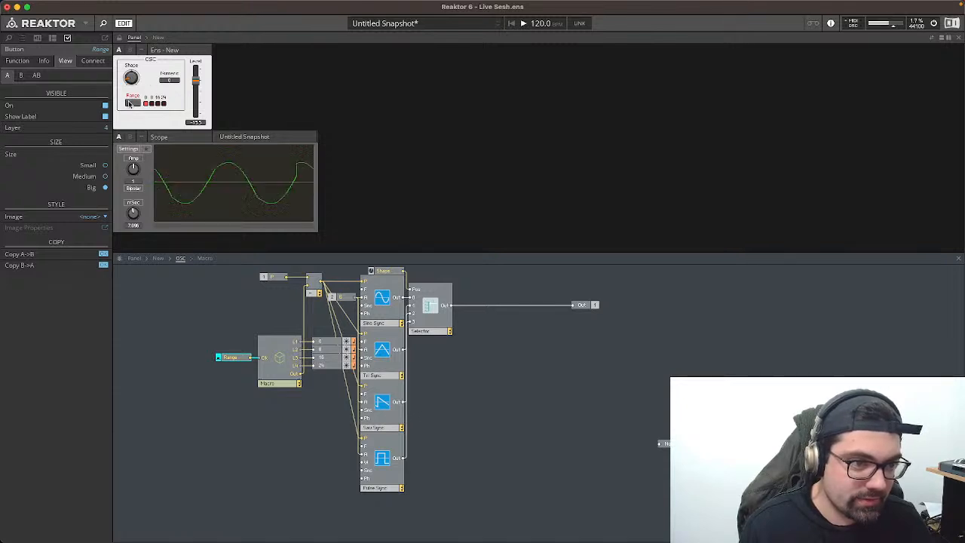
left_click(129, 105)
left_click(129, 104)
left_click(129, 104)
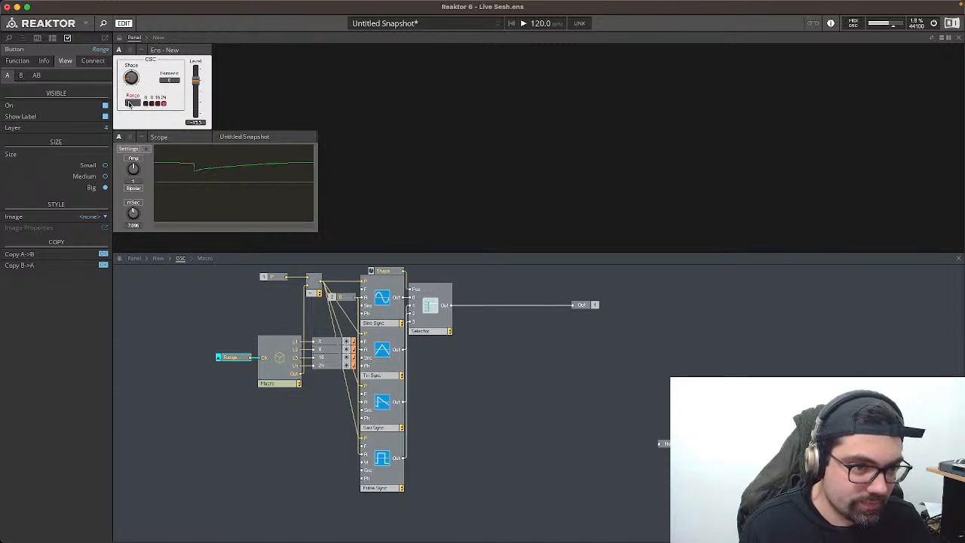
left_click(129, 104)
left_click(129, 104)
left_click(129, 104)
left_click(129, 104)
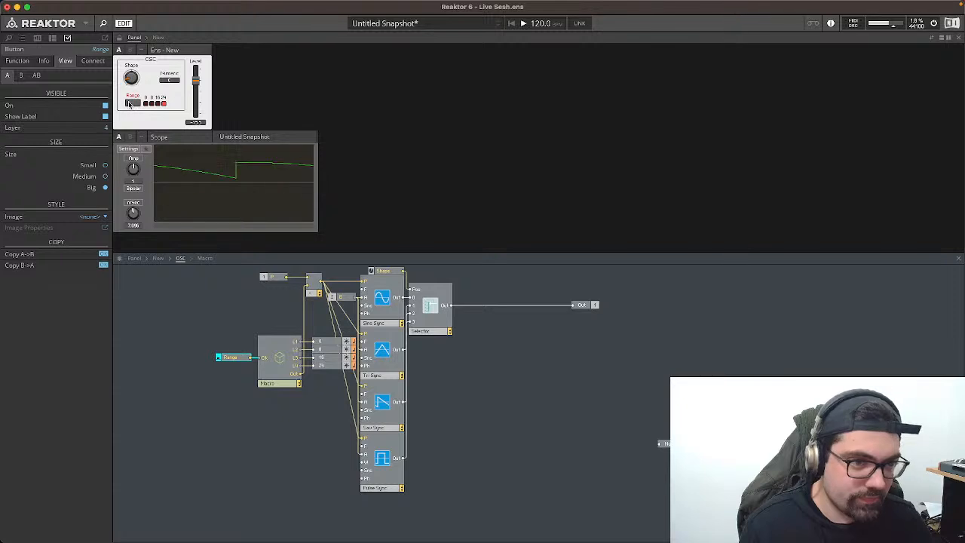
left_click(129, 104)
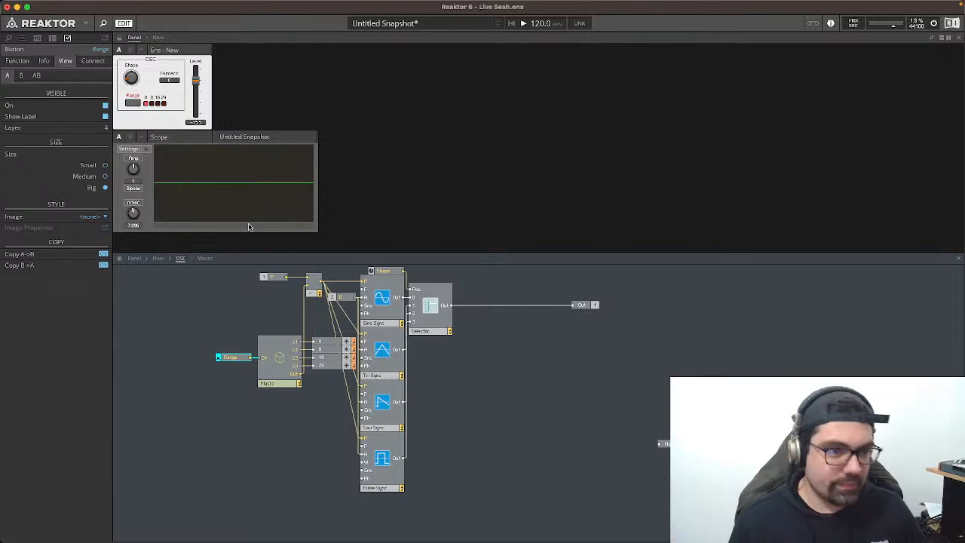
Step: Switch to the TO DO LIST document in Word and check the Range, Shape and Tune items of the synth section
mouse_move(616, 526)
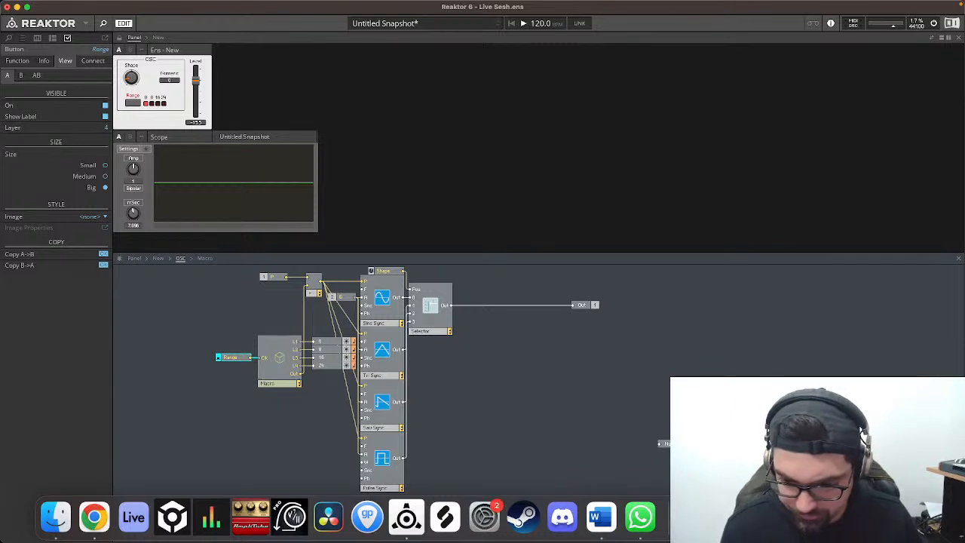
left_click(601, 517)
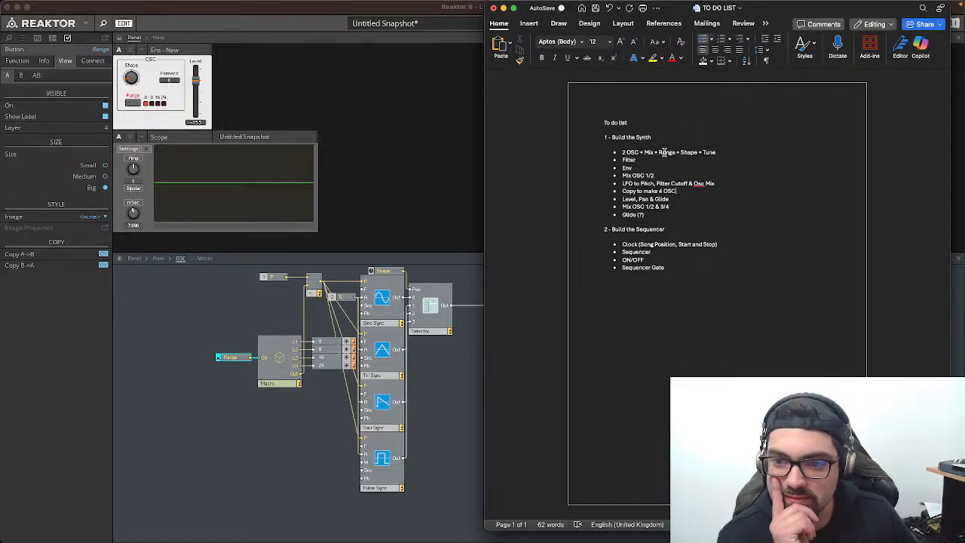
left_click_drag(661, 153, 727, 152)
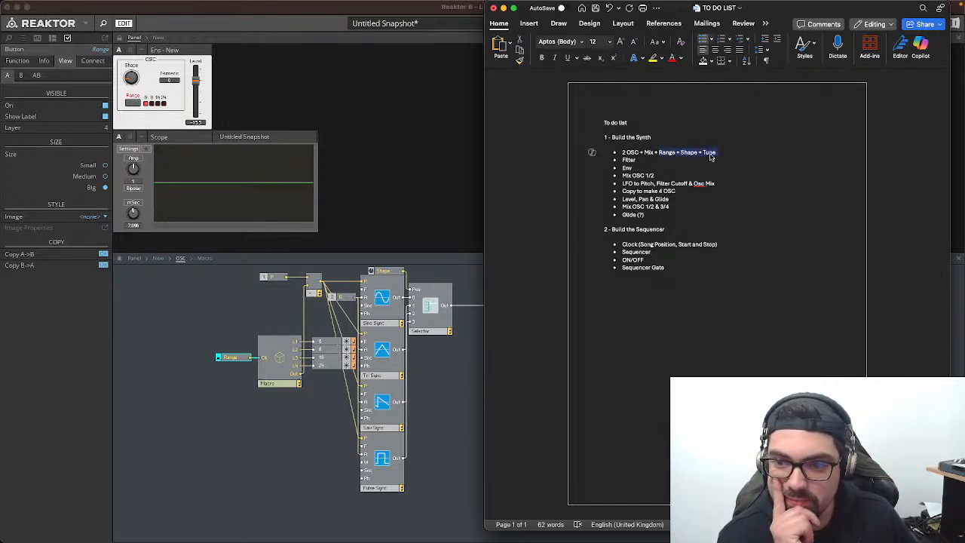
left_click(713, 153)
Step: Switch back to Reaktor and insert a Knob module into the OSC structure above the Range macro
left_click(222, 319)
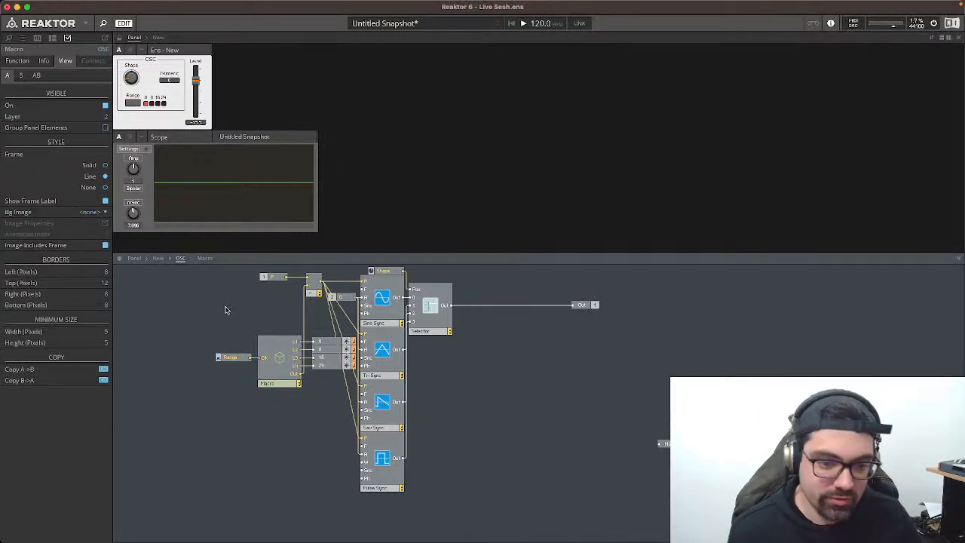
double_click(225, 310)
type("out")
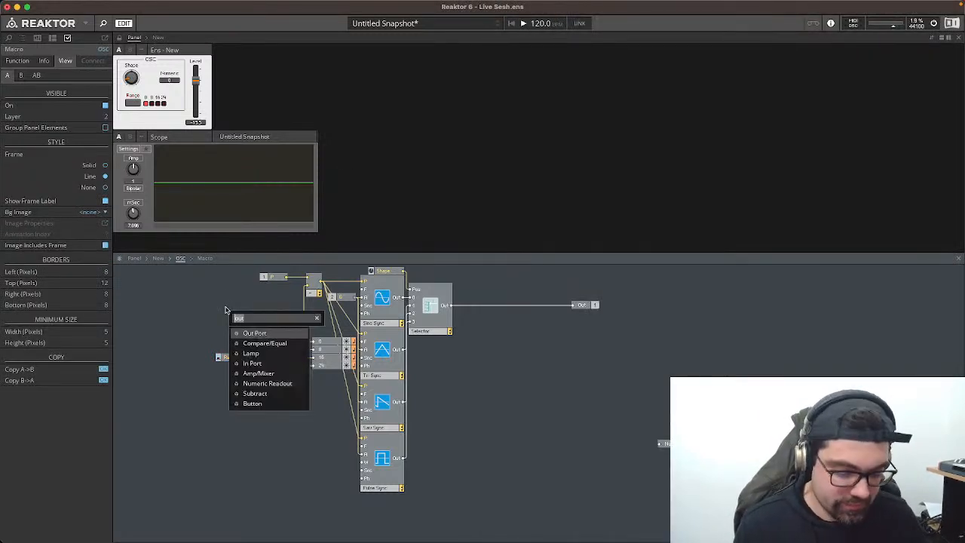
key("BackSpace")
key("BackSpace")
key("BackSpace")
type("kno")
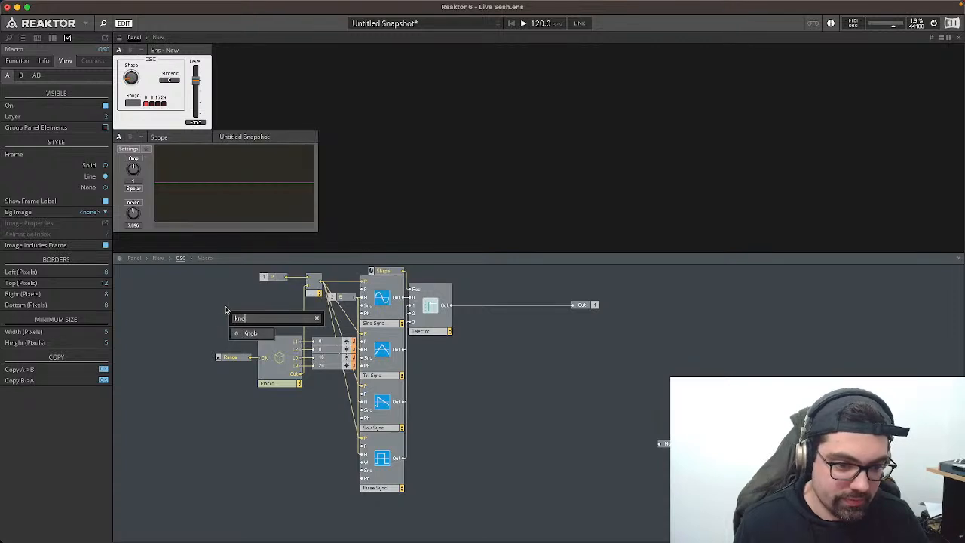
key("Return")
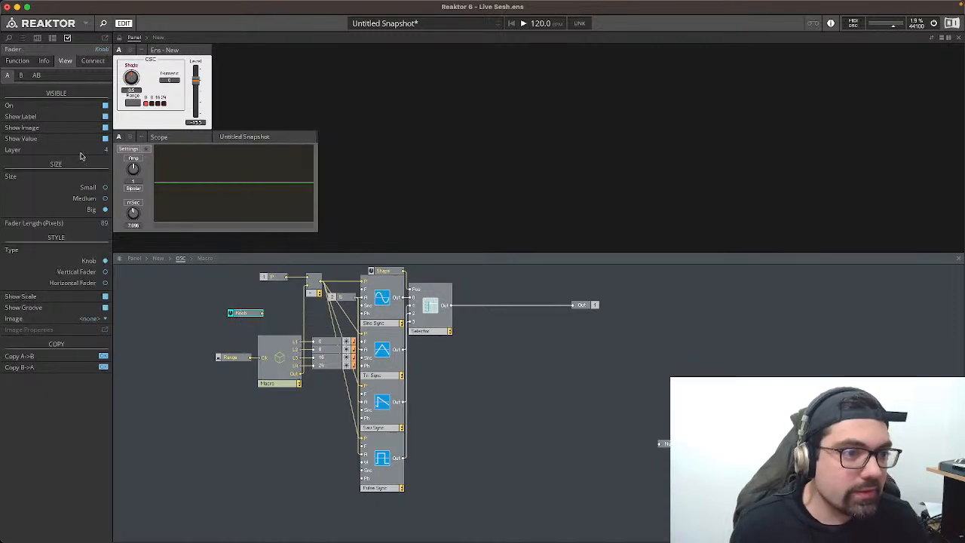
Step: Set the new knob's minimum to -1 and default to 0, and move it just above the P in port
left_click(17, 61)
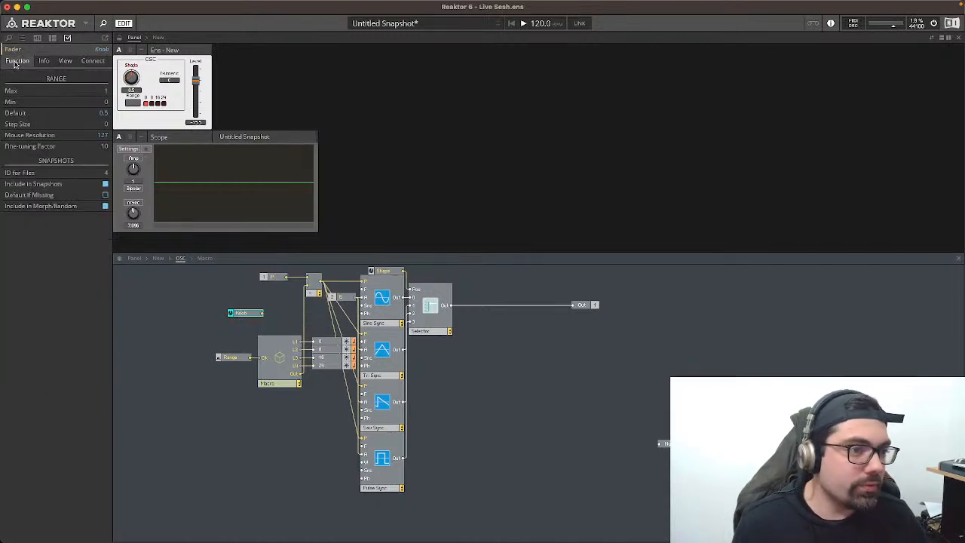
double_click(106, 103)
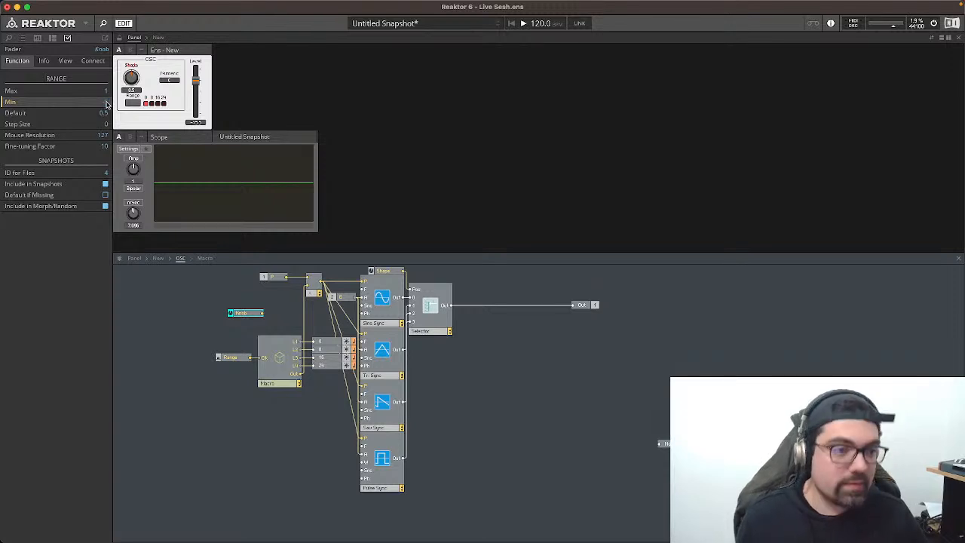
left_click_drag(243, 315, 315, 295)
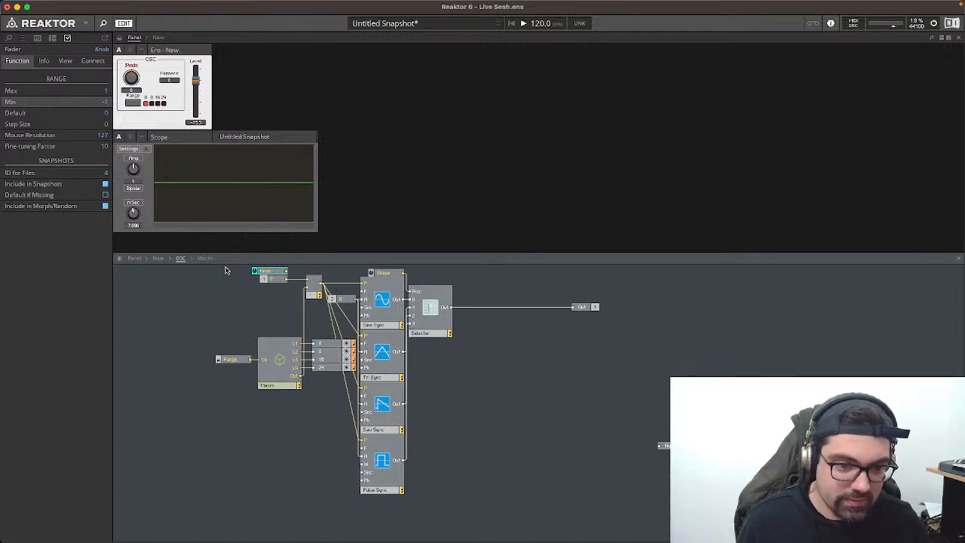
Step: Shift the knob, P port, Subtract, Range macro and lamps away from the oscillators, and rename the knob as Tune
left_click_drag(226, 268, 213, 366)
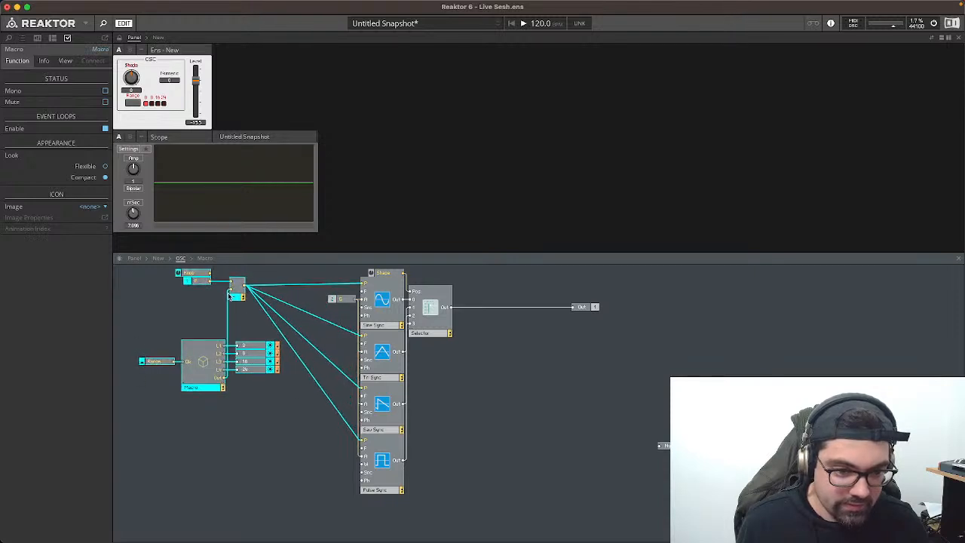
left_click_drag(231, 297, 231, 294)
key("Down")
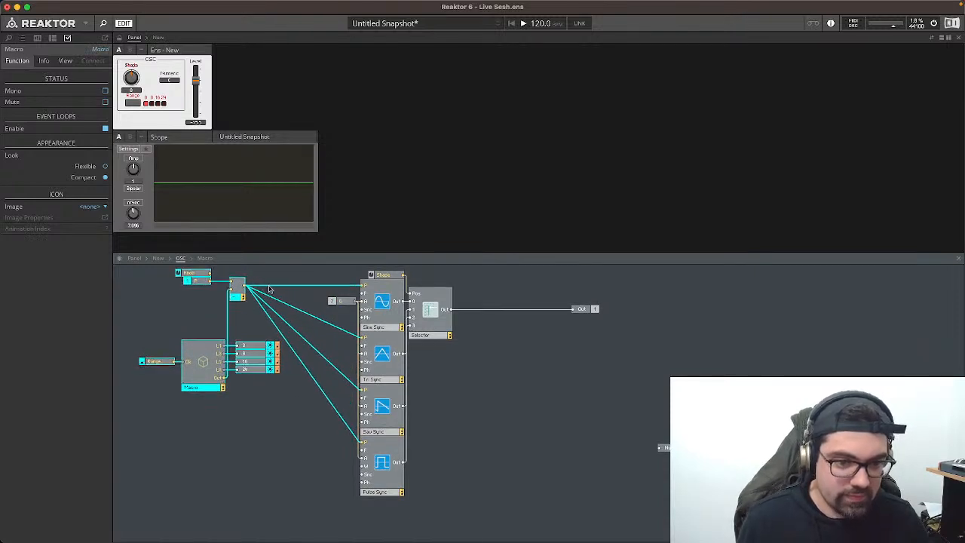
left_click(253, 326)
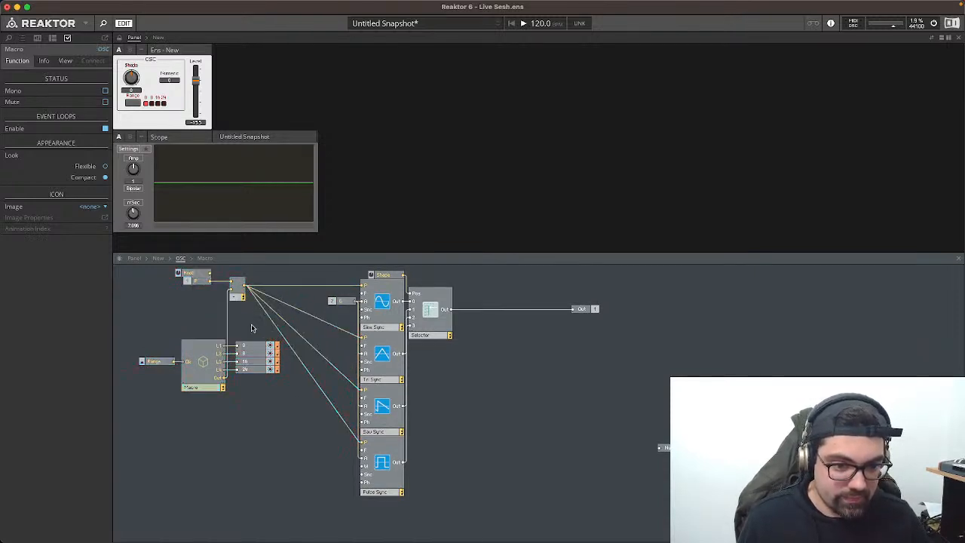
left_click(193, 276)
key("Return")
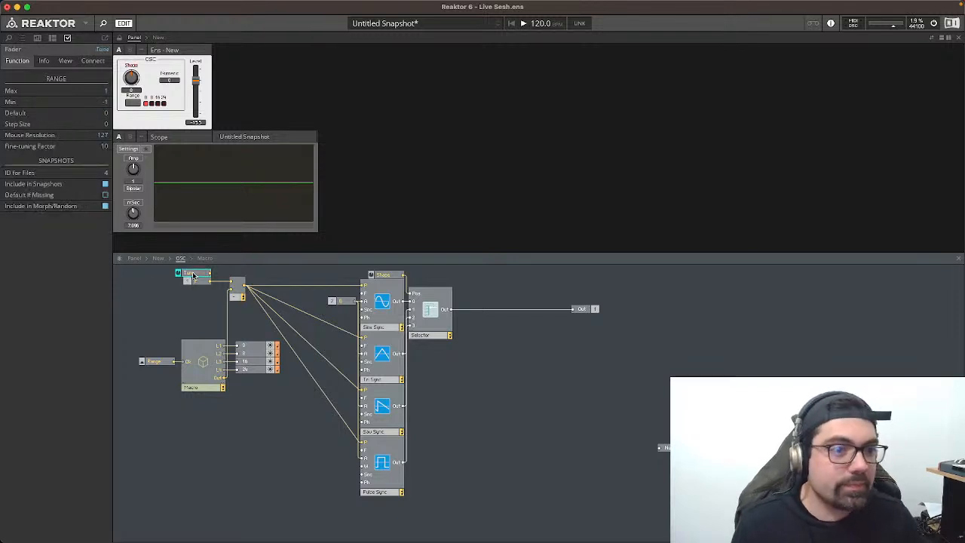
Step: Unlock the panel layout, move the Level fader farther from the OSC frame and place the Tune knob beside Shape
left_click(119, 39)
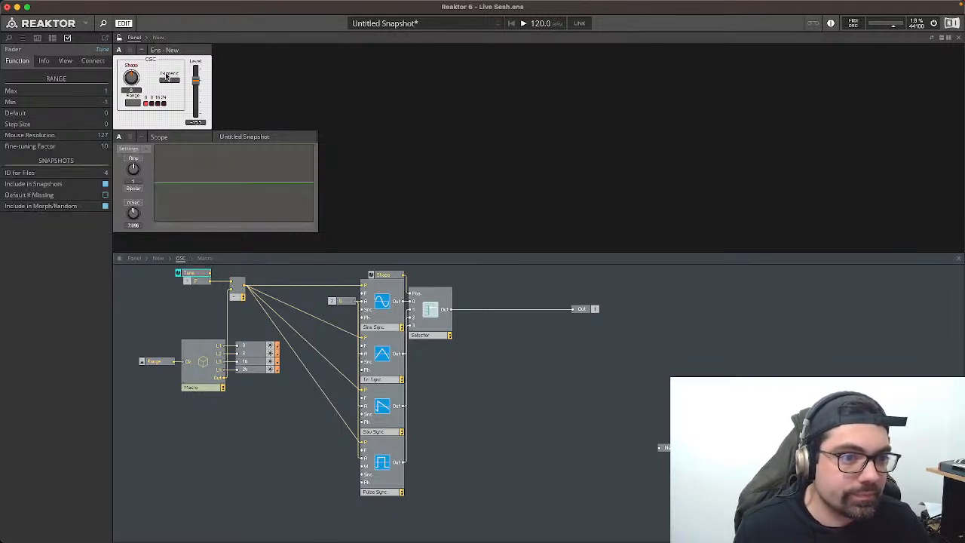
left_click(195, 79)
left_click_drag(195, 79, 263, 80)
left_click_drag(129, 79, 157, 83)
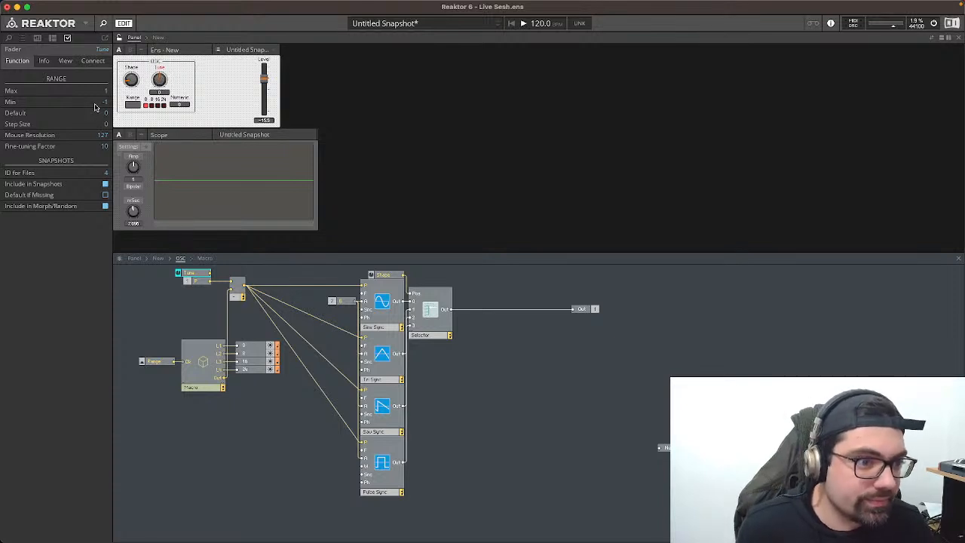
Step: Hide the Tune knob's value on the panel and move the Numeric readout farther from the range lamps
left_click(43, 60)
left_click(66, 60)
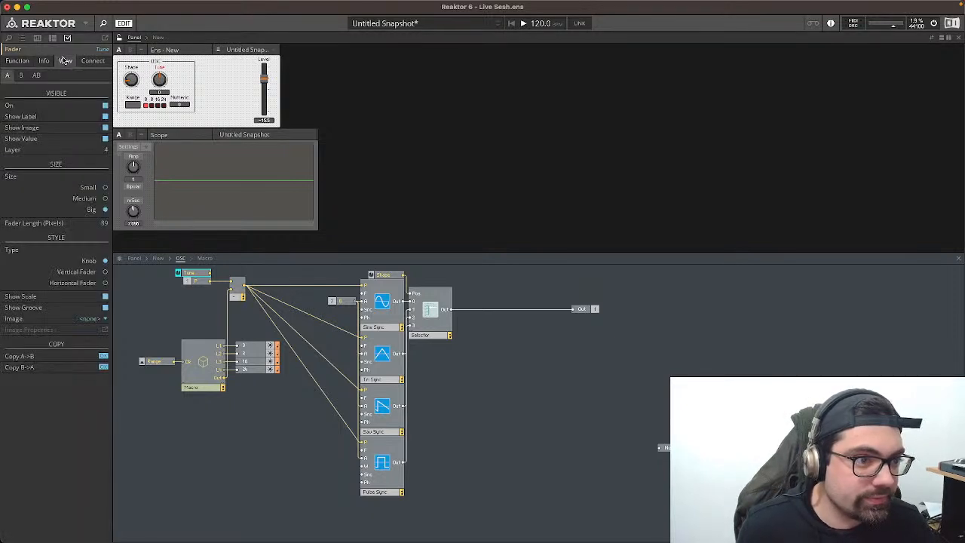
left_click(105, 139)
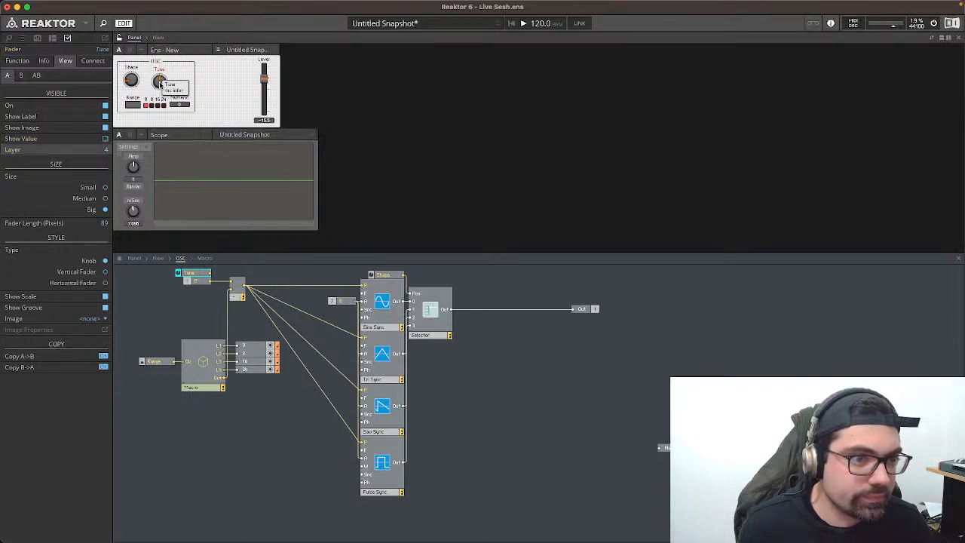
left_click(131, 82)
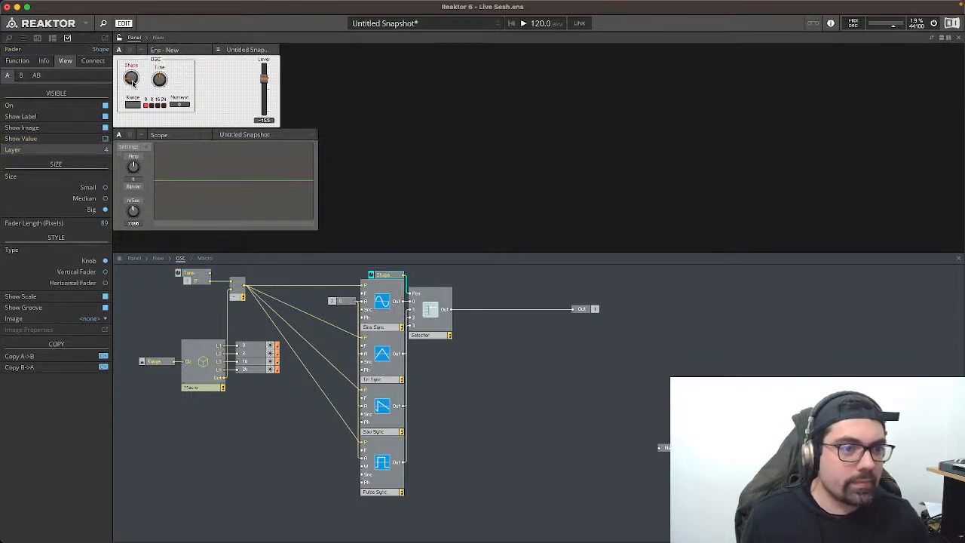
left_click(208, 84)
left_click_drag(182, 100, 199, 101)
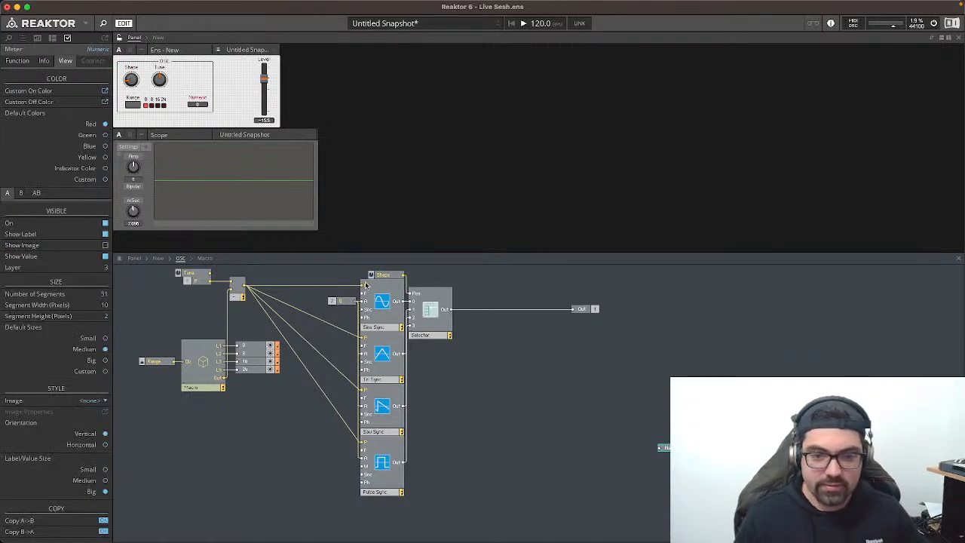
Step: Disconnect Subtract from the oscillators' P inputs and insert an Add module beside it, fed by Tune and Subtract
left_click(271, 293)
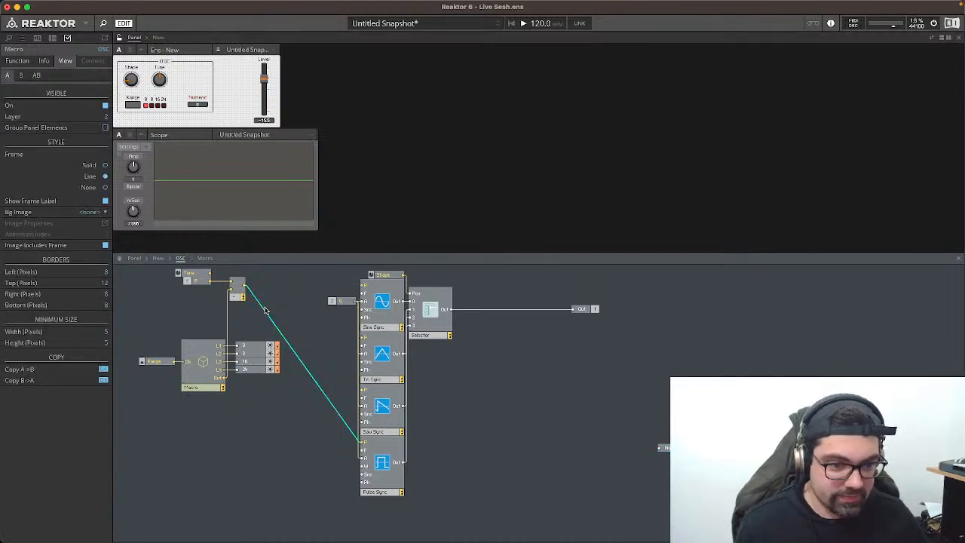
double_click(279, 312)
type("kno")
type("add")
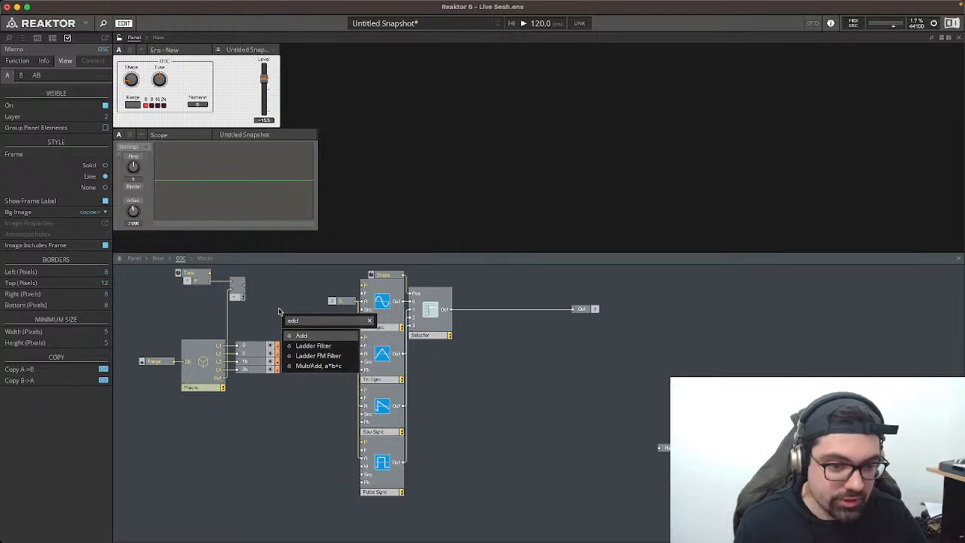
key("Return")
left_click_drag(292, 326, 279, 286)
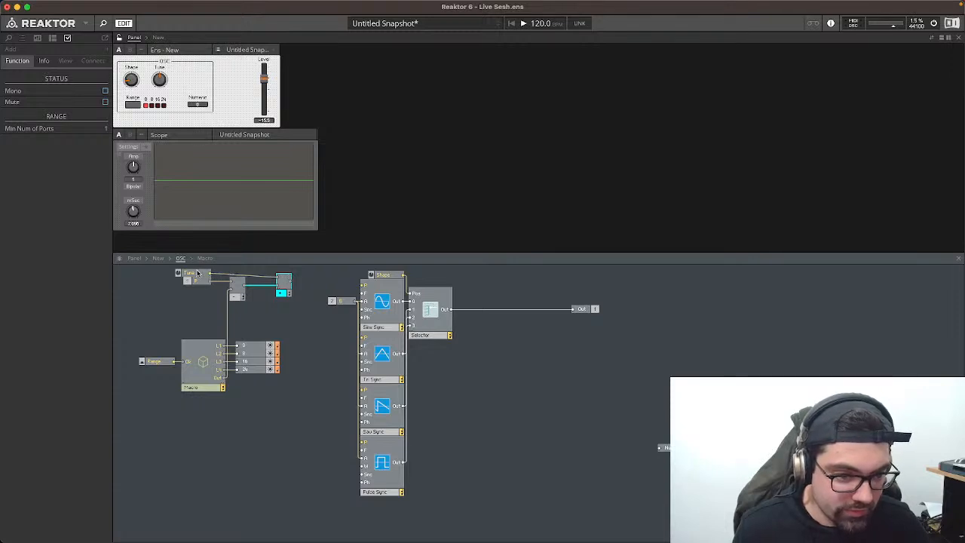
Step: Move Tune above the Subtract module and connect the Add output to the P inputs of all four Sync oscillators
left_click_drag(200, 274, 234, 273)
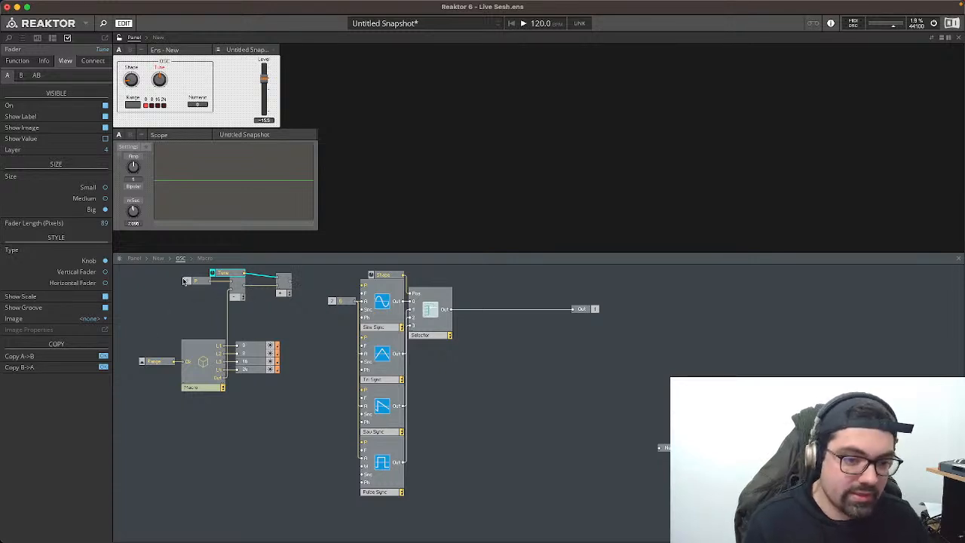
left_click_drag(291, 286, 362, 285)
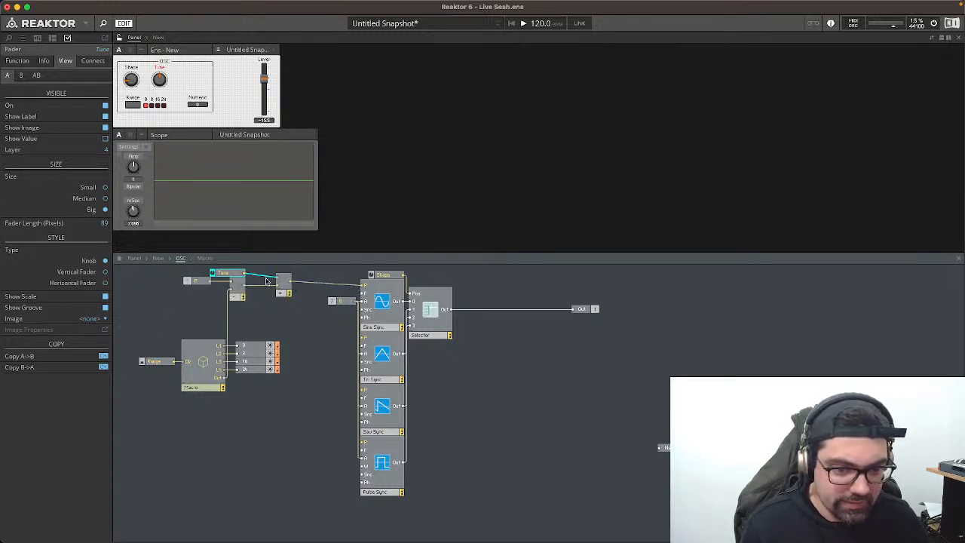
left_click_drag(162, 274, 293, 368)
left_click_drag(293, 285, 363, 337)
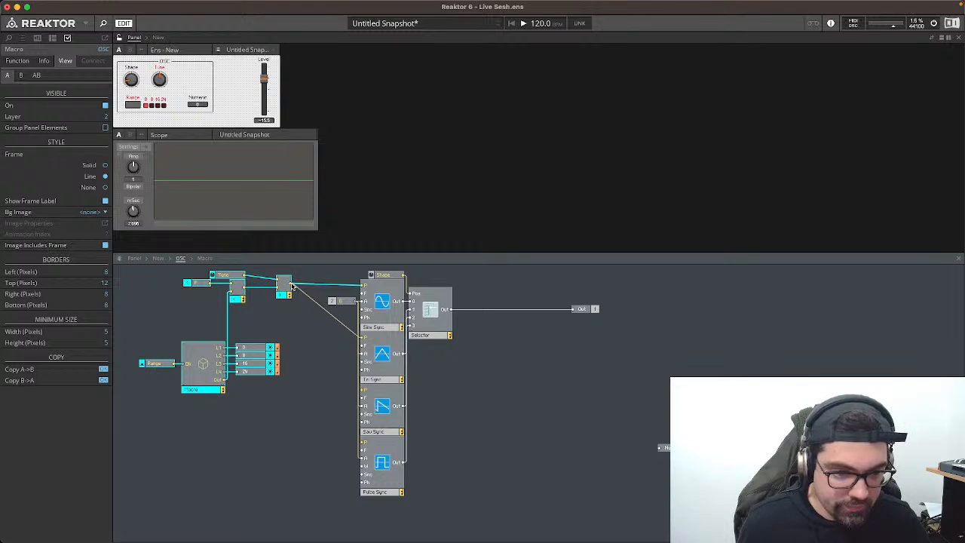
left_click_drag(292, 287, 362, 394)
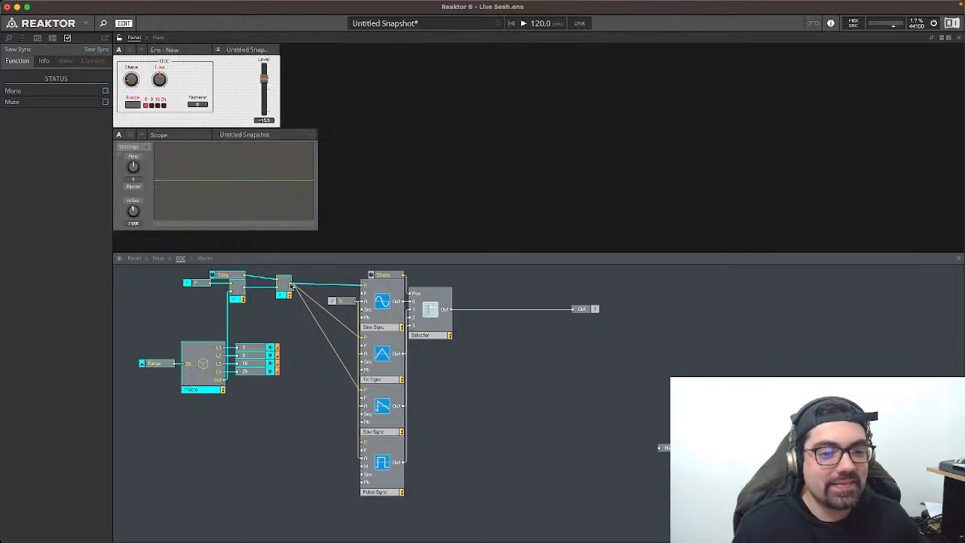
left_click_drag(291, 285, 362, 442)
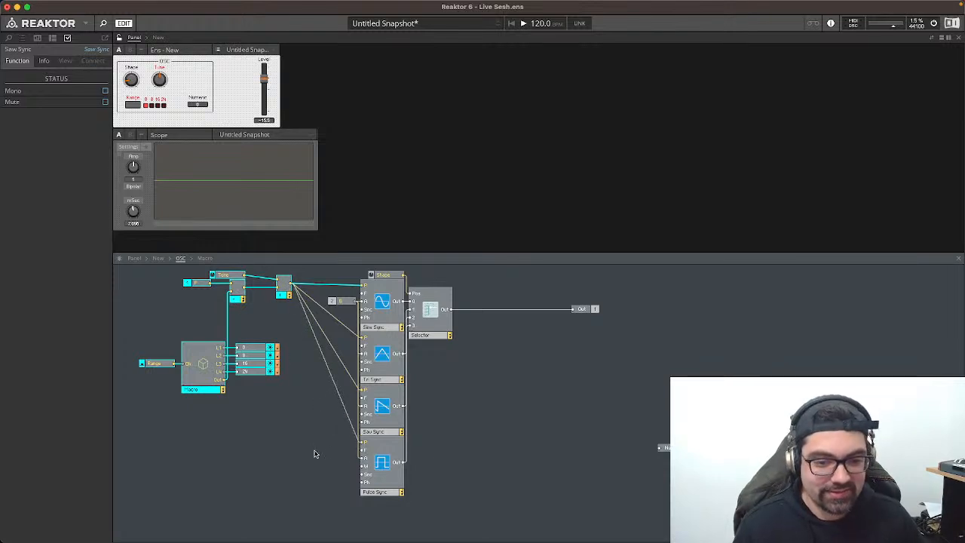
left_click(315, 454)
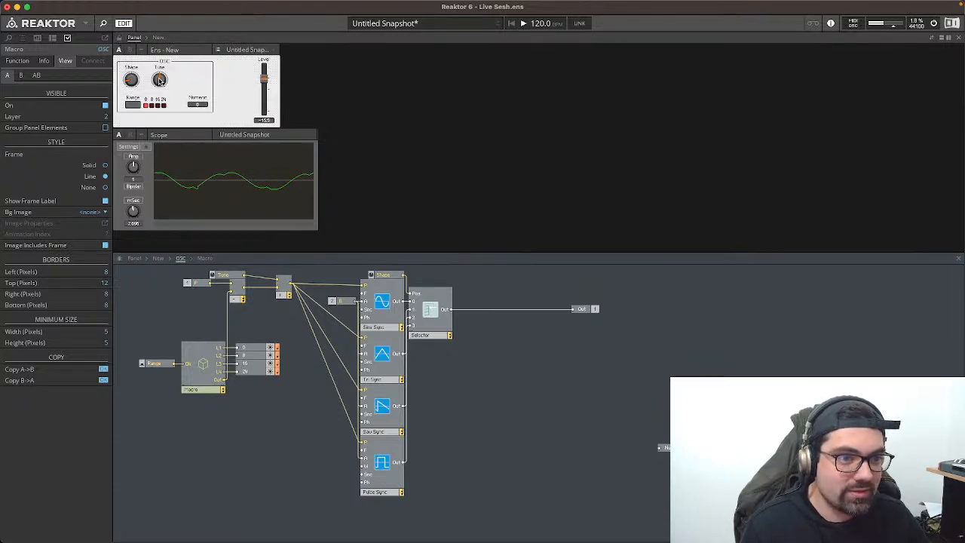
Step: Test the Tune knob and Range button on the panel while watching the Scope waveform
left_click(160, 80)
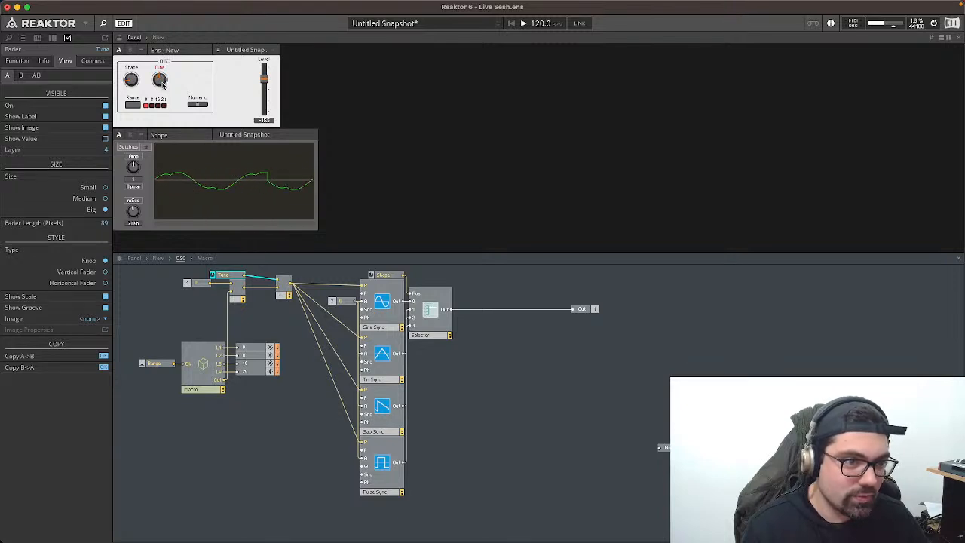
left_click(133, 105)
left_click_drag(161, 81, 165, 106)
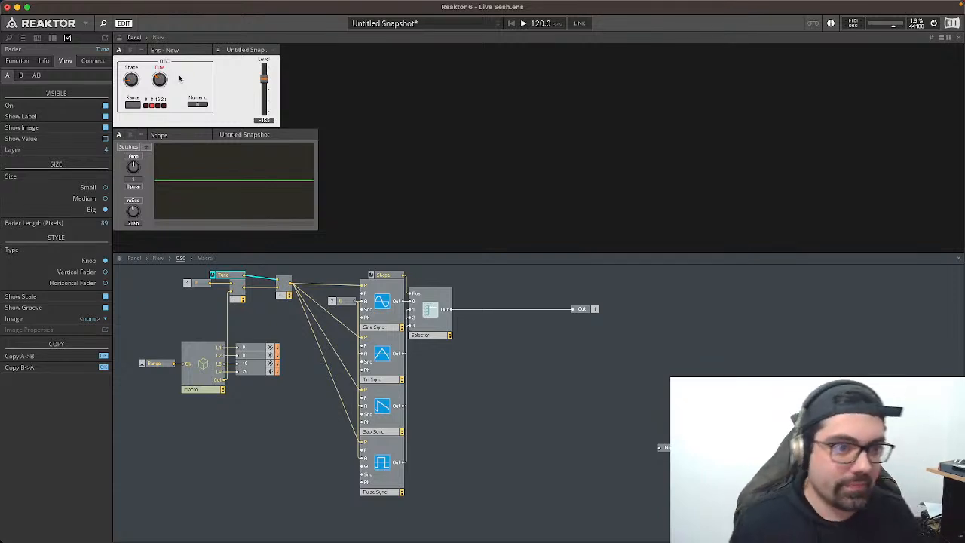
Step: Go up to the ensemble structure and rename the OSC macro as OSC 1
left_click(158, 258)
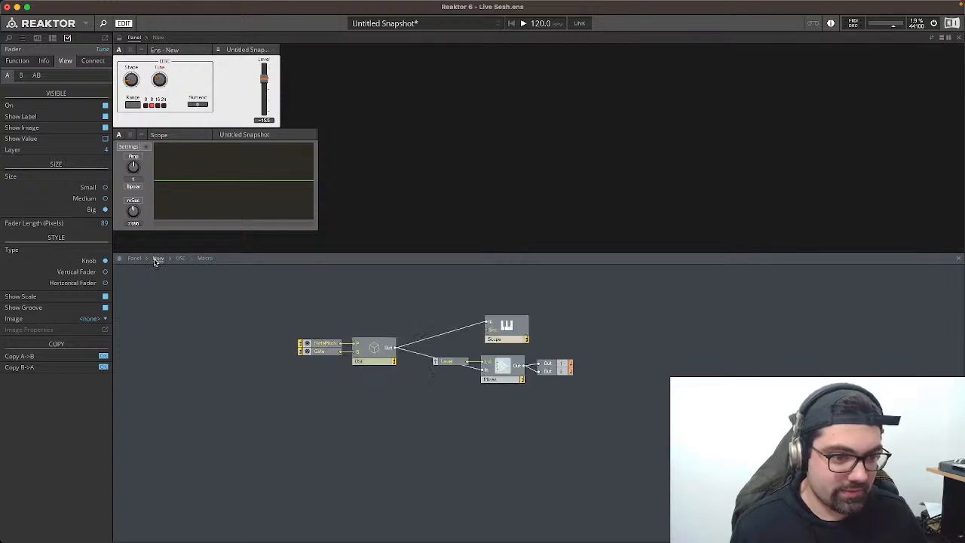
left_click(366, 365)
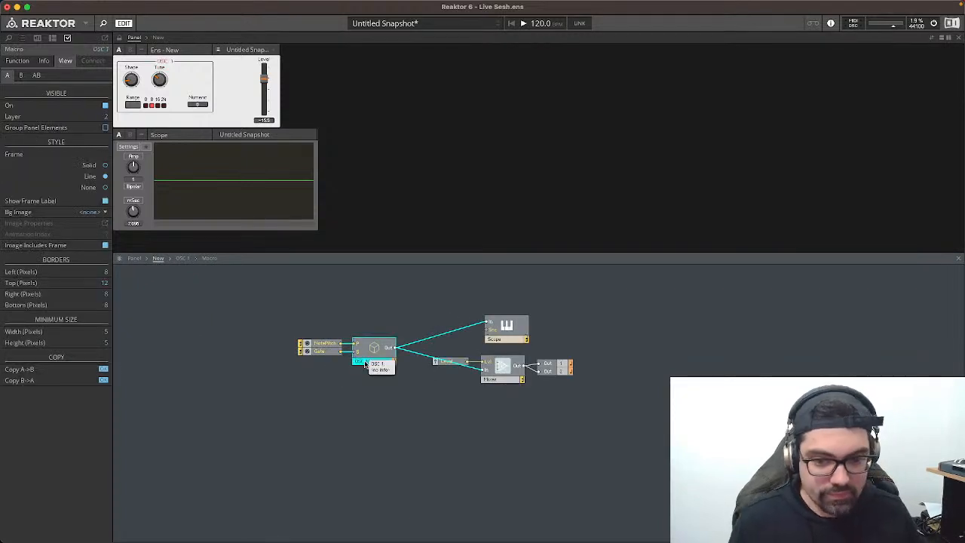
left_click(402, 317)
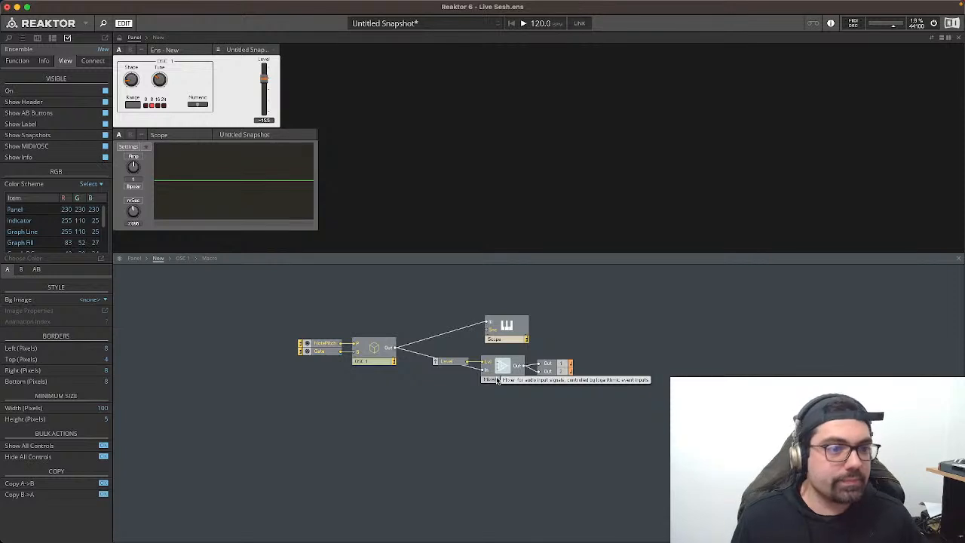
Step: Move the Scope, Level, Mixer and Out modules farther from the OSC 1 macro to make room between them
left_click_drag(441, 314, 579, 383)
left_click_drag(505, 368, 636, 366)
left_click(486, 417)
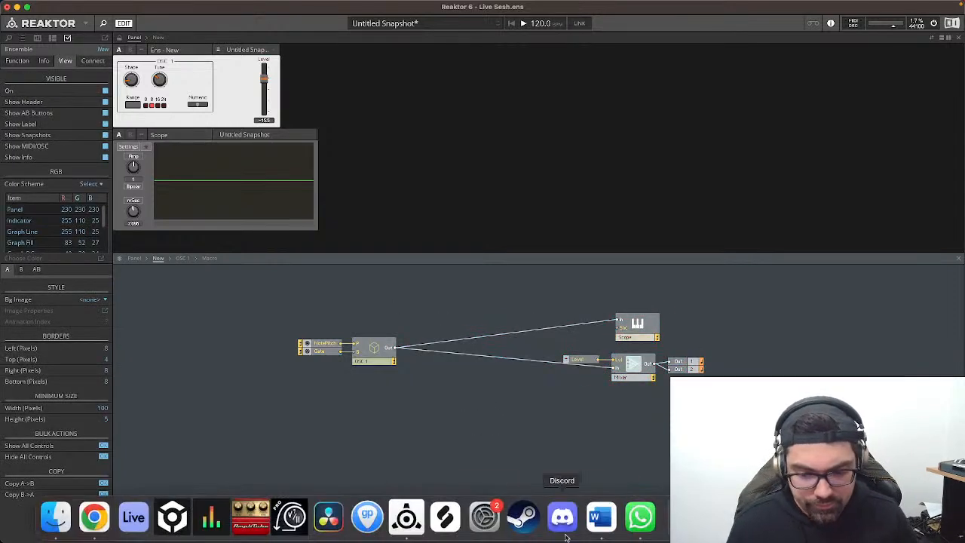
Step: Duplicate the OSC 1 macro and place the copy directly below the original in the structure
left_click(380, 345)
right_click(371, 340)
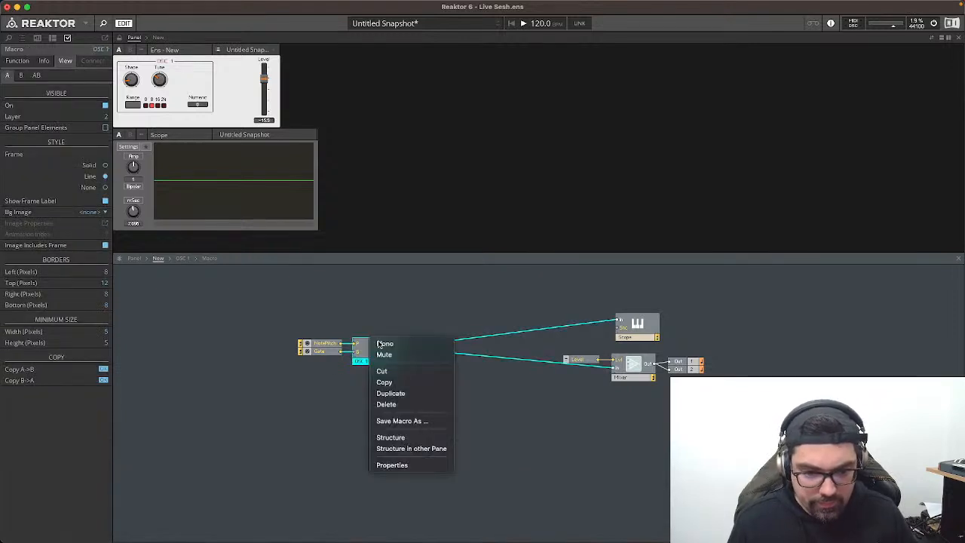
left_click(420, 393)
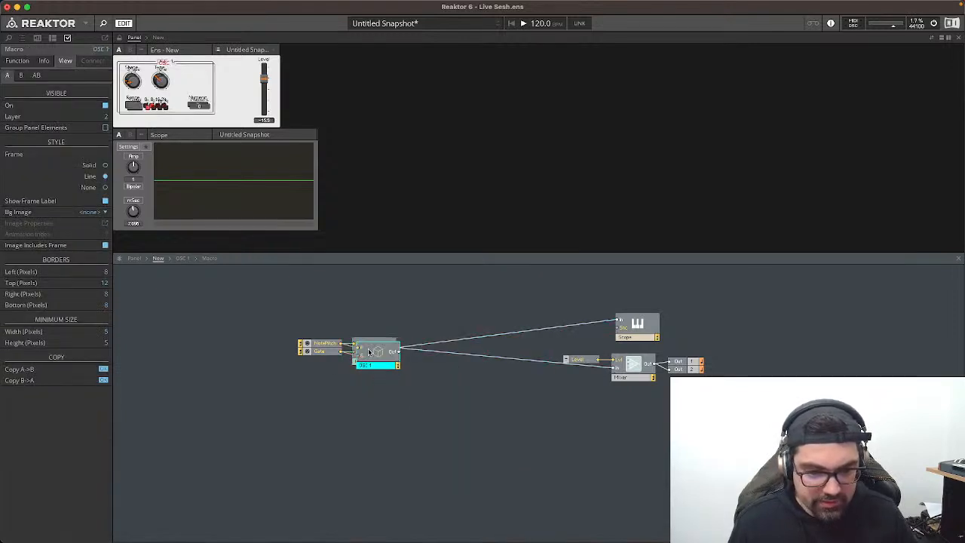
left_click_drag(379, 355, 379, 385)
Step: Rename the duplicated oscillator macro as OSC 2
double_click(371, 391)
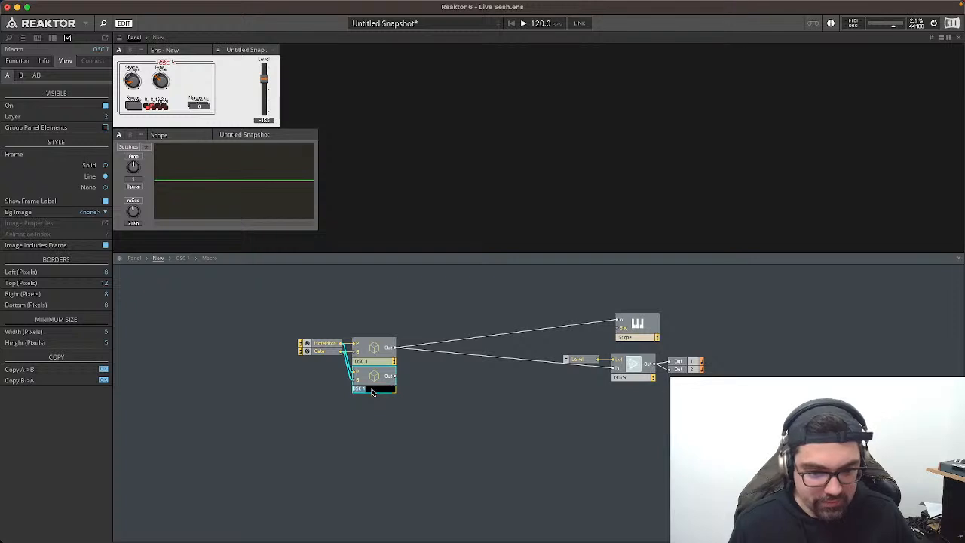
key("Right")
key("Right")
key("Right")
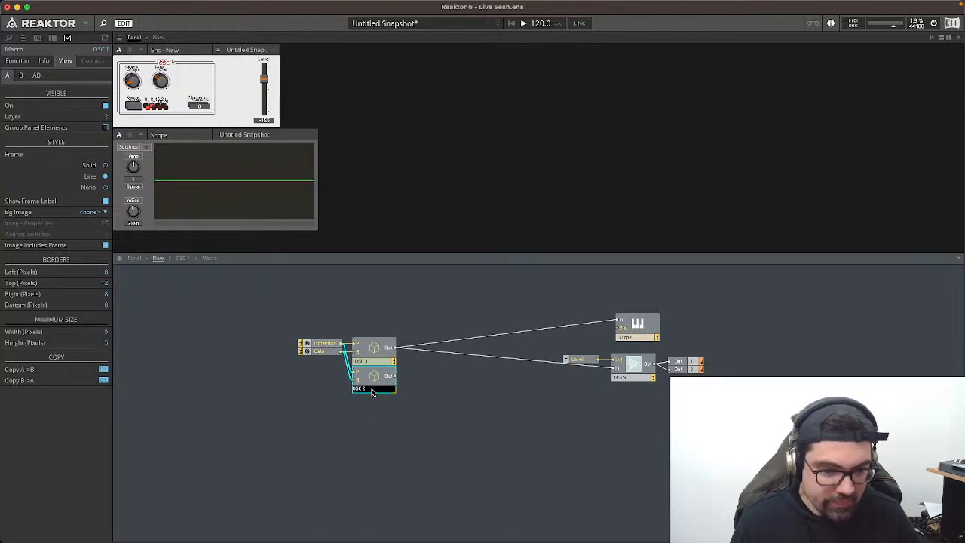
key("Return")
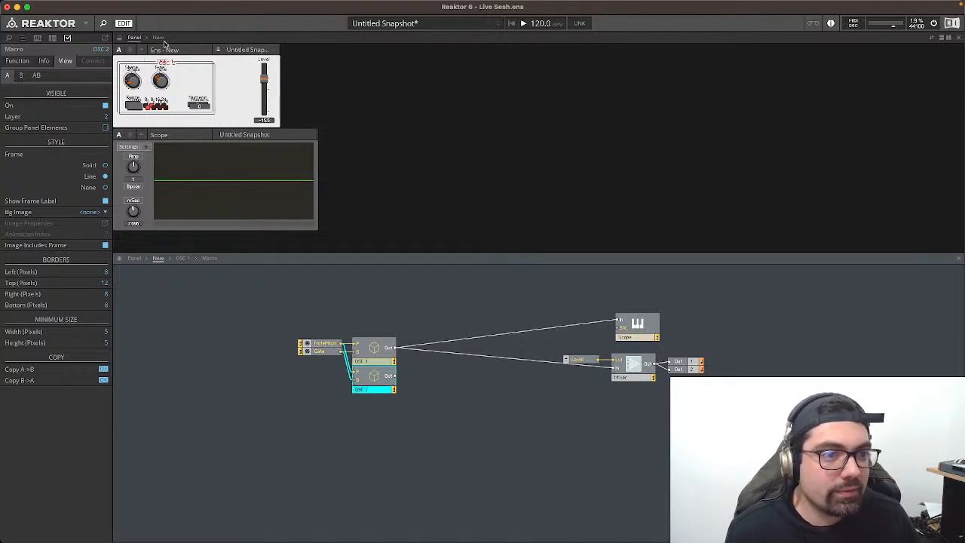
Step: Arrange the panel so the Level fader sits between the OSC 1 and OSC 2 frames, with OSC 2 close beside it
left_click_drag(181, 59, 224, 80)
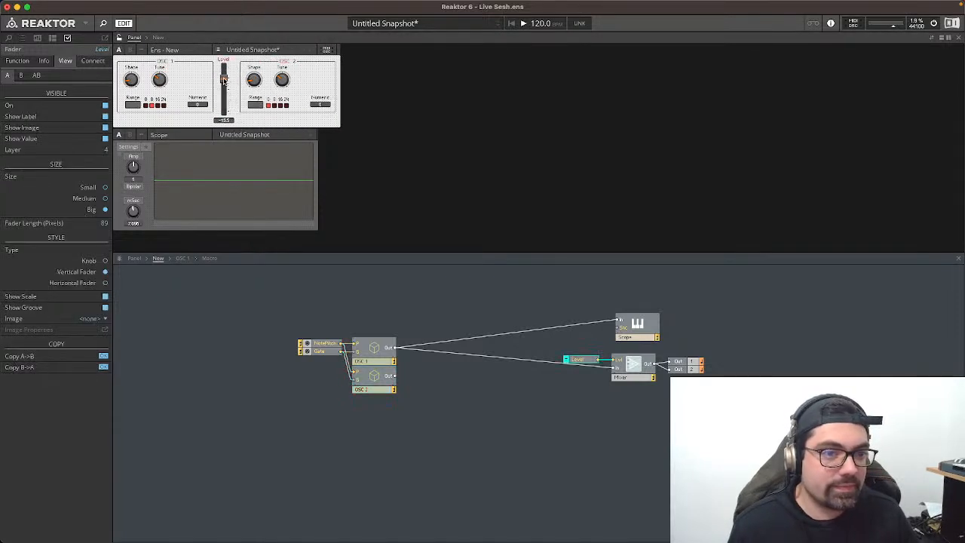
left_click(289, 65)
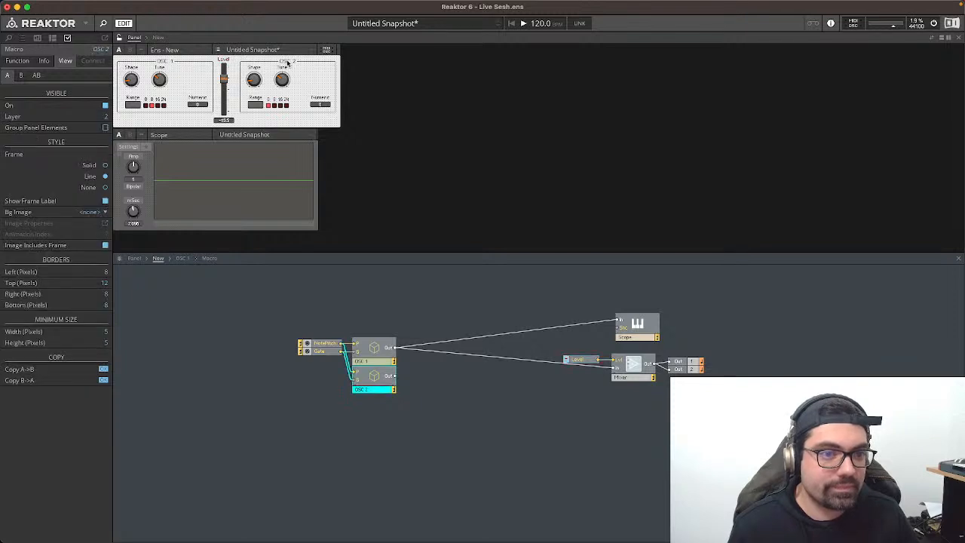
left_click(393, 71)
left_click_drag(286, 63, 284, 64)
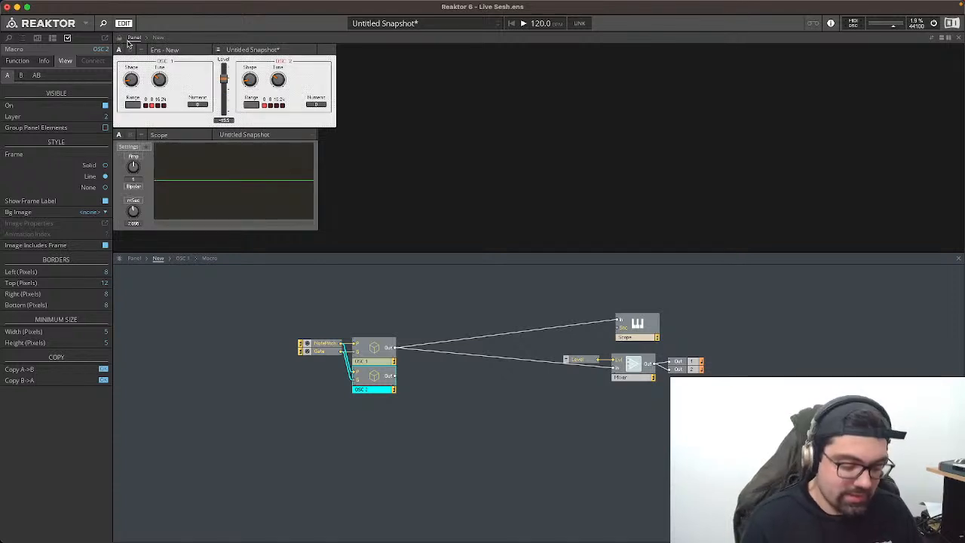
left_click(278, 81)
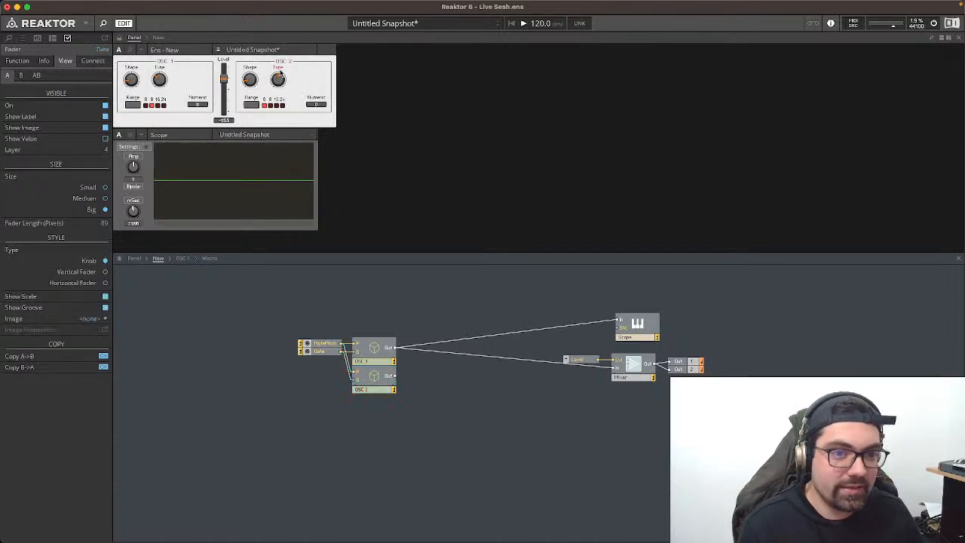
left_click(164, 80)
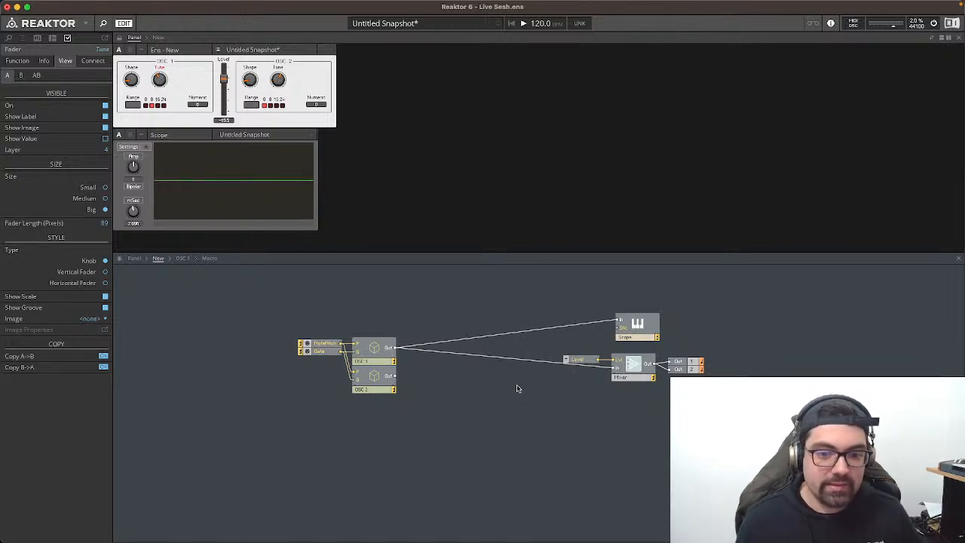
double_click(478, 321)
key("BackSpace")
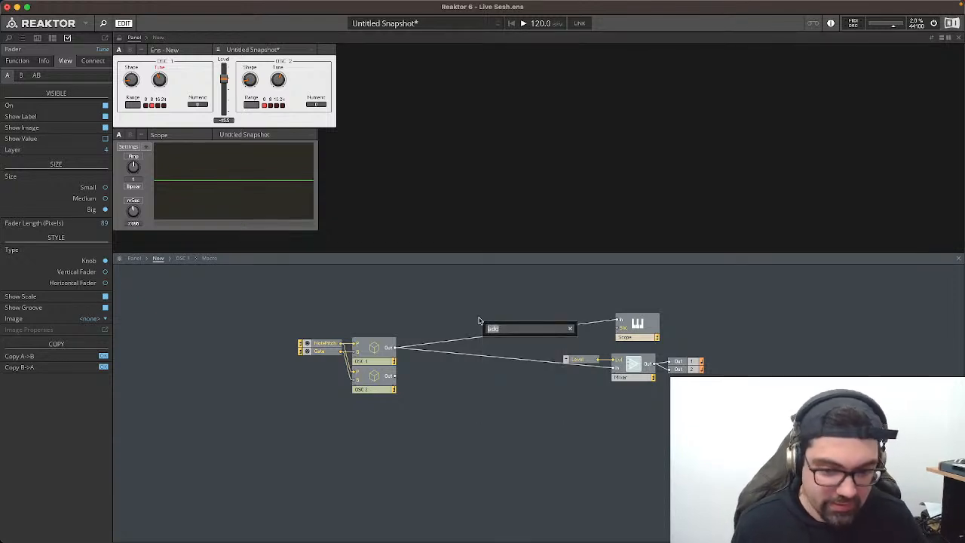
key("Escape")
left_click(478, 320)
right_click(482, 320)
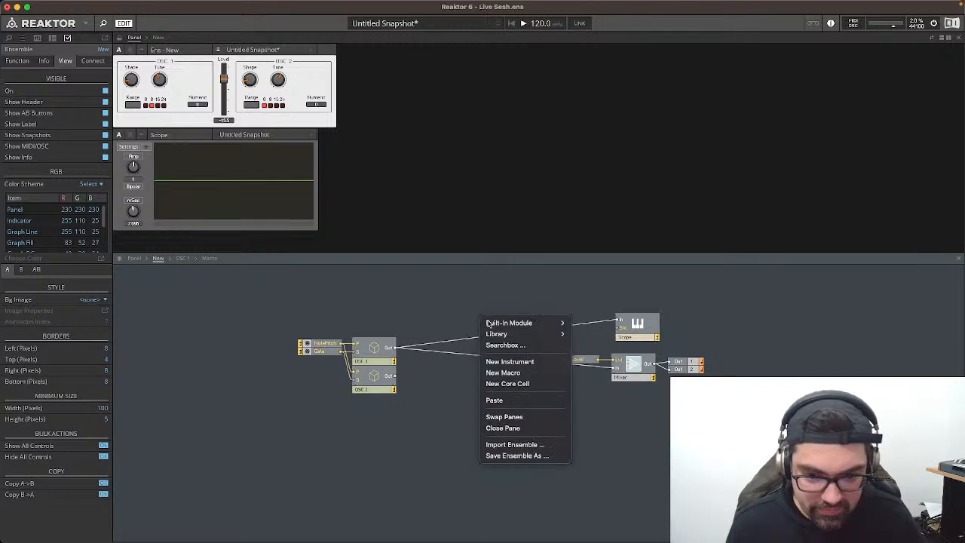
mouse_move(508, 325)
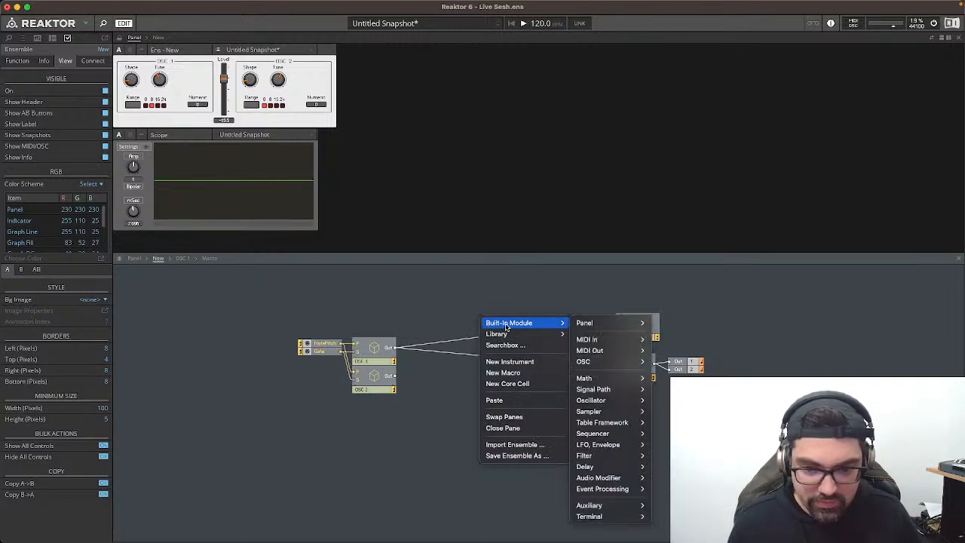
left_click(368, 311)
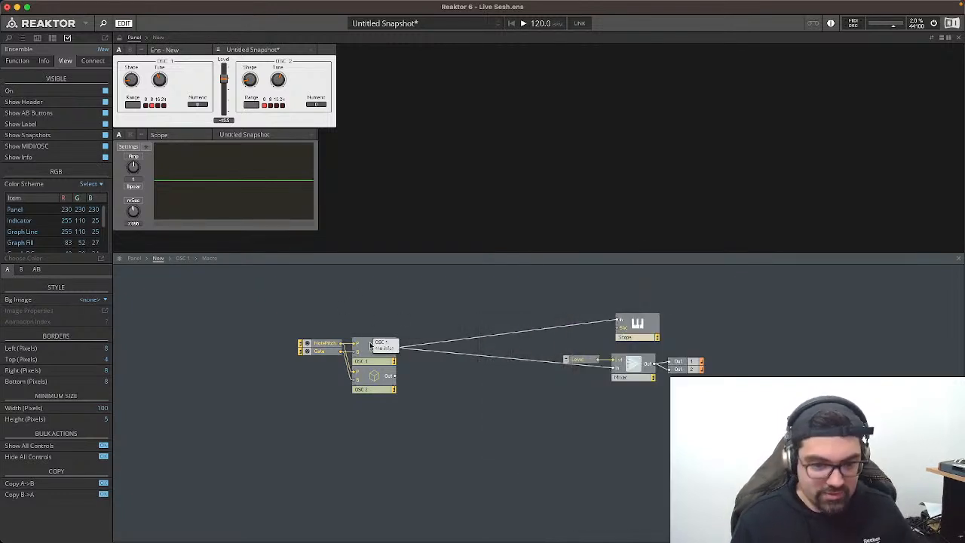
Step: Insert a Crossfade module beside the oscillators and connect the OSC 1 and OSC 2 outputs to its 0 and 1 inputs
right_click(424, 292)
mouse_move(423, 293)
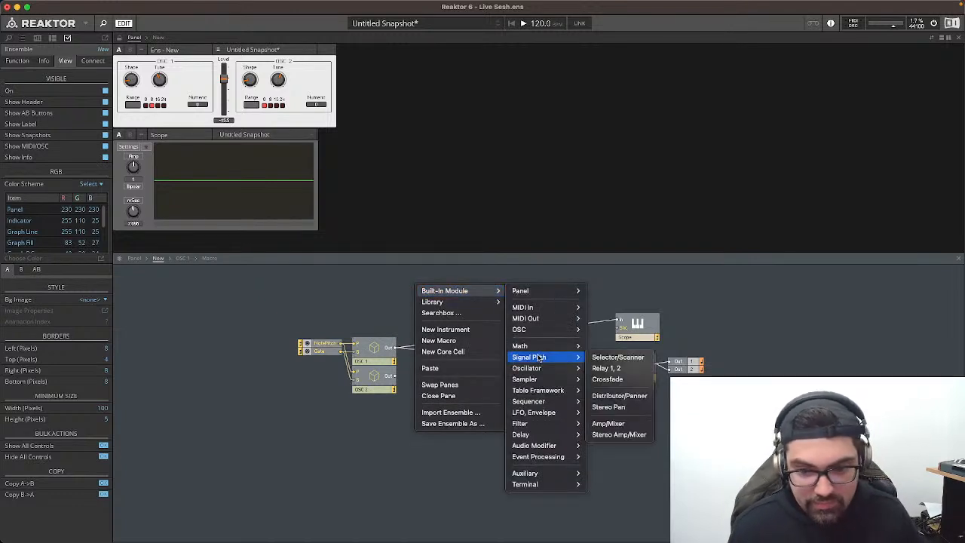
mouse_move(534, 361)
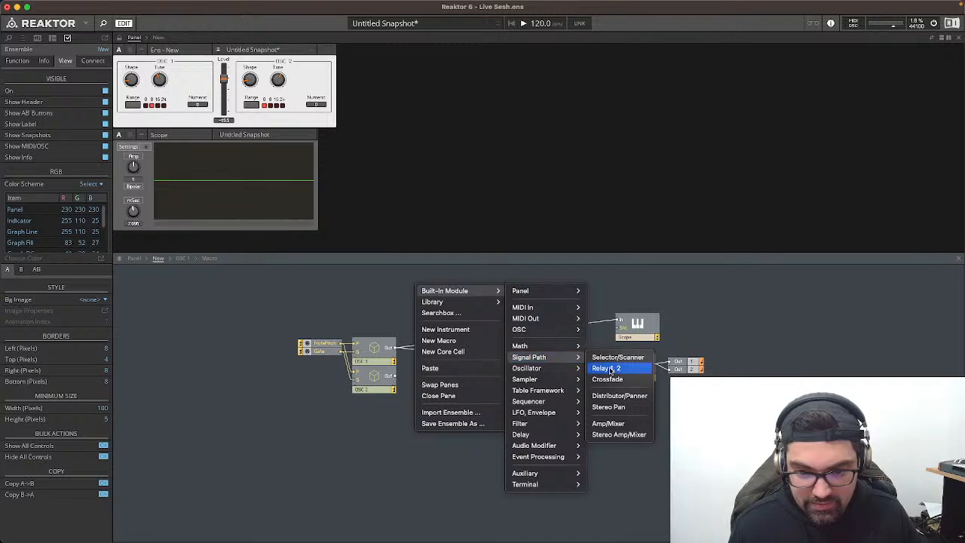
left_click(608, 379)
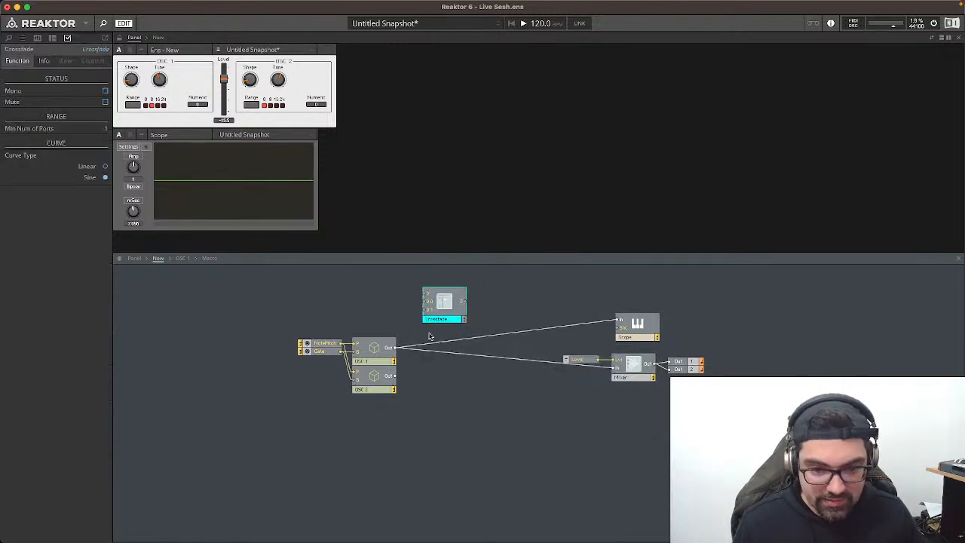
left_click_drag(459, 344, 482, 367)
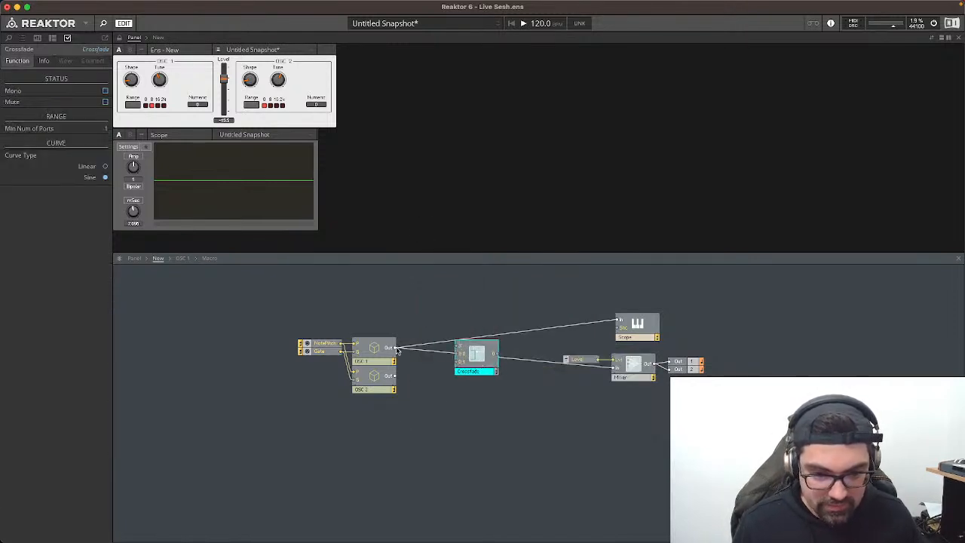
left_click_drag(395, 348, 460, 353)
mouse_move(393, 376)
left_mouse_down()
mouse_move(475, 365)
mouse_move(397, 371)
mouse_move(420, 369)
mouse_move(416, 349)
left_mouse_up()
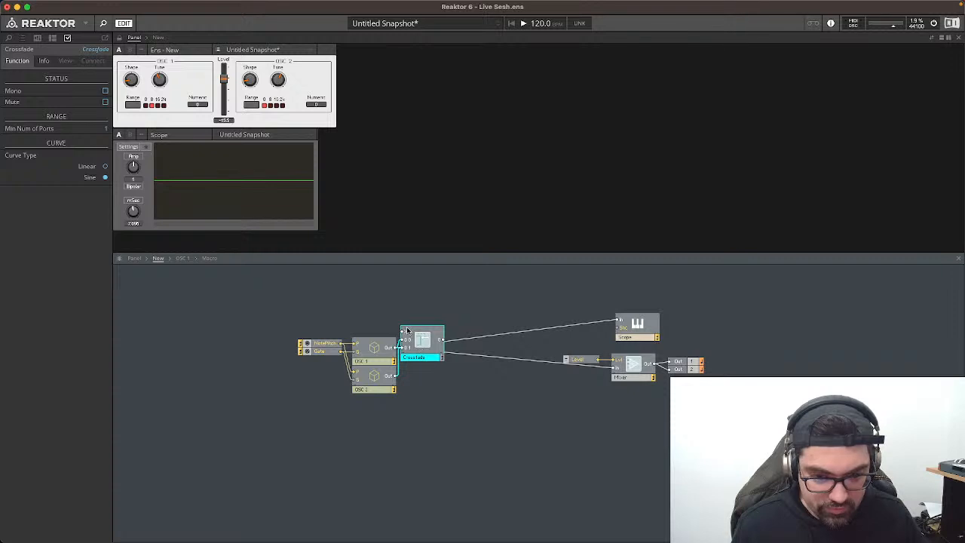
Step: Create a control for the Crossfade module's X input and rename it OSC MIX
right_click(405, 333)
left_click(426, 336)
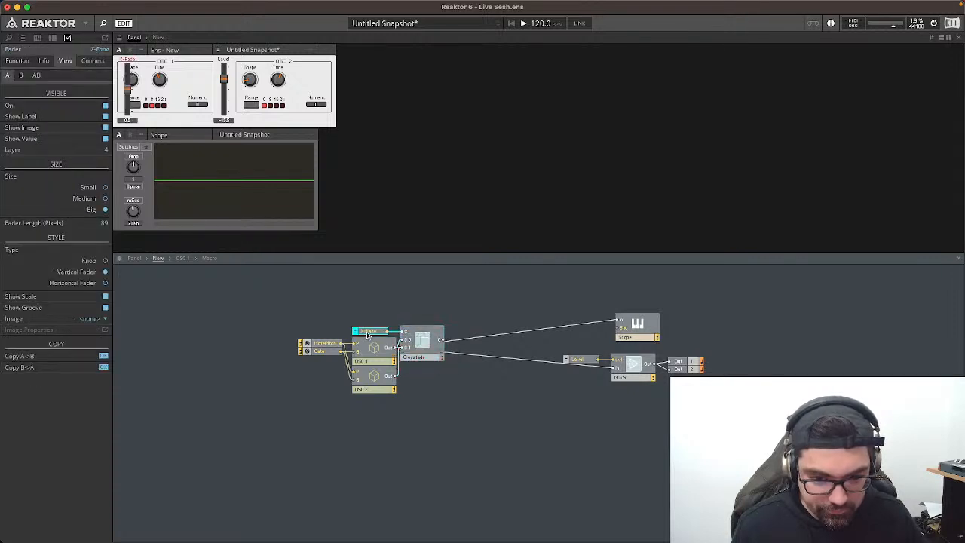
left_click_drag(368, 335, 378, 332)
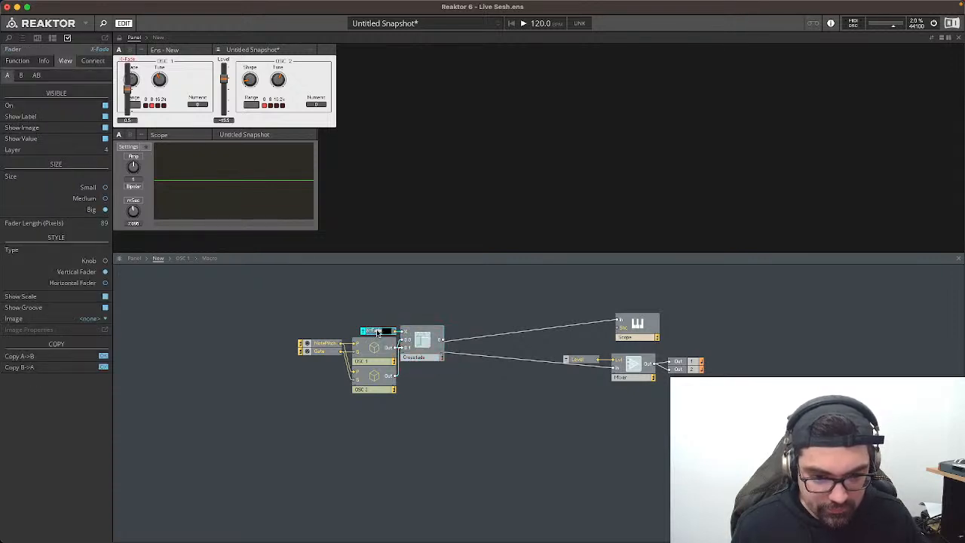
type("OSC")
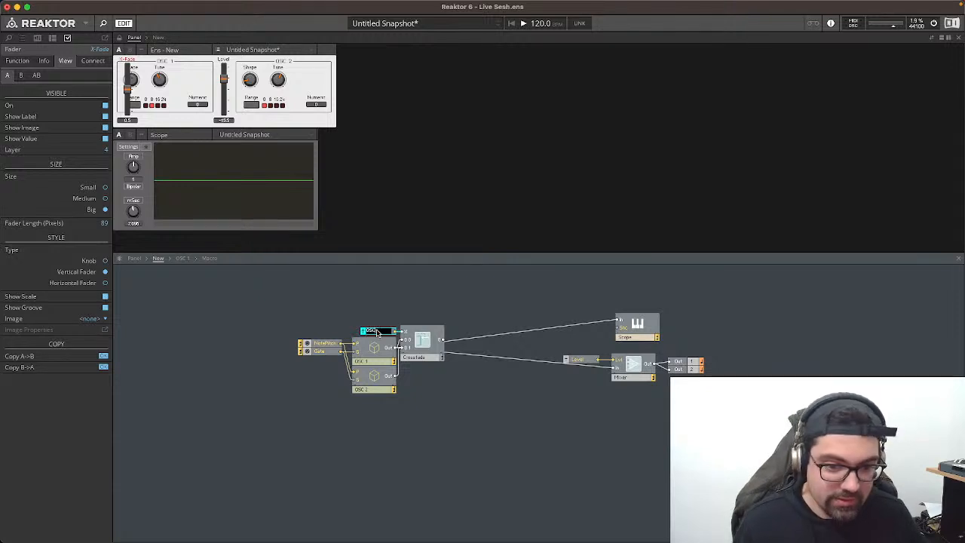
type(" MIX")
key("Return")
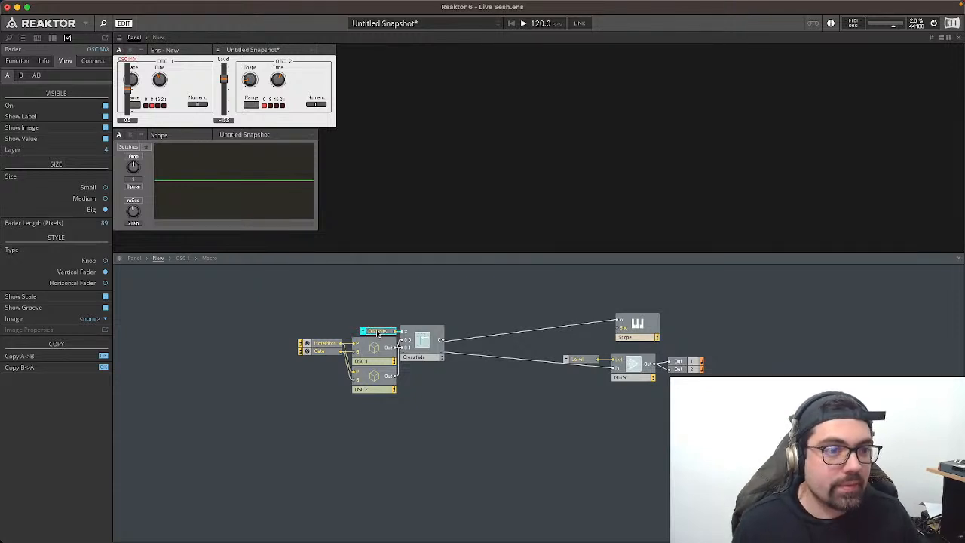
Step: Change the OSC MIX fader to a medium-sized knob
left_click(288, 62)
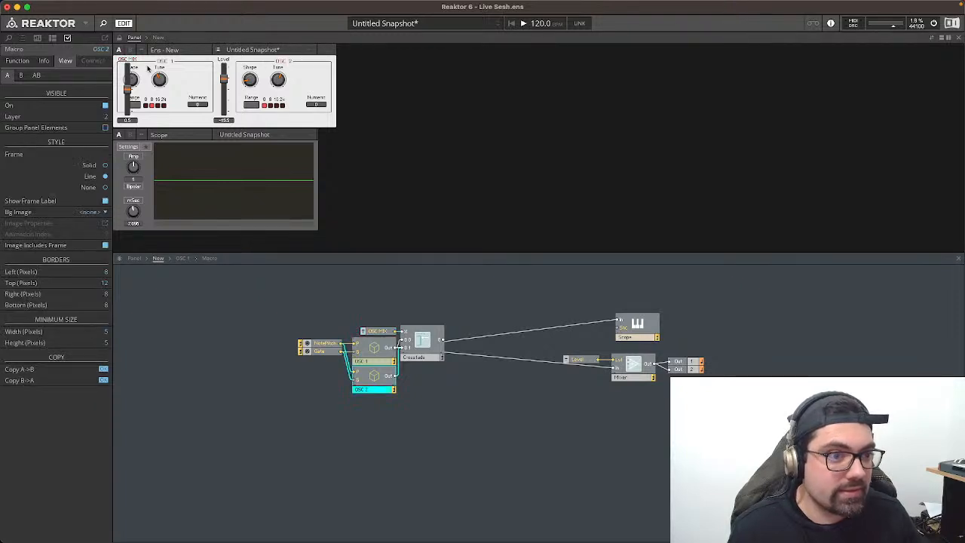
left_click(127, 89)
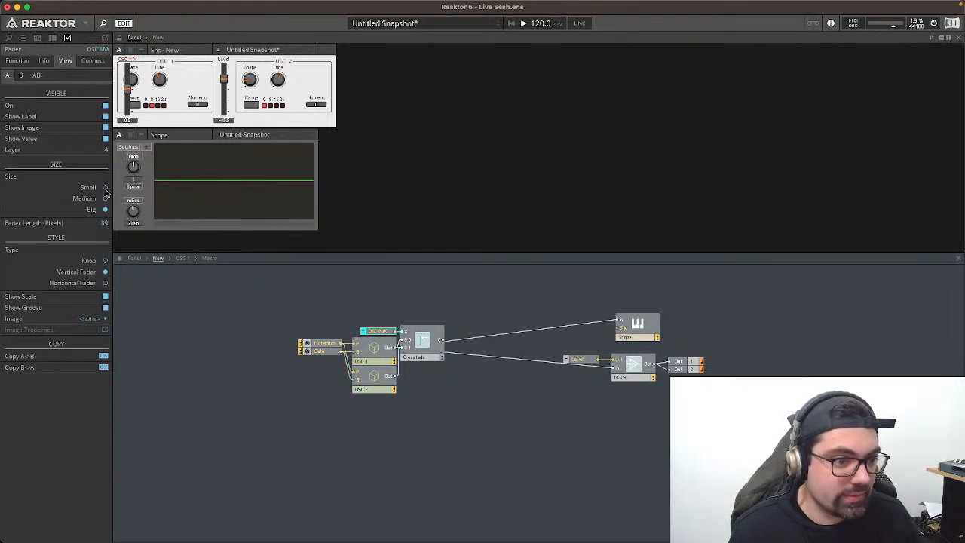
left_click(105, 261)
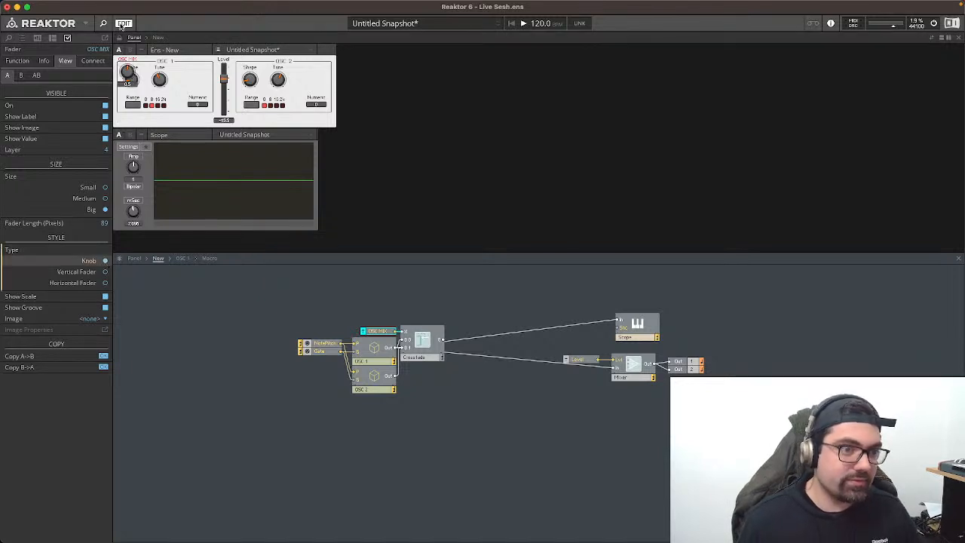
left_click(105, 199)
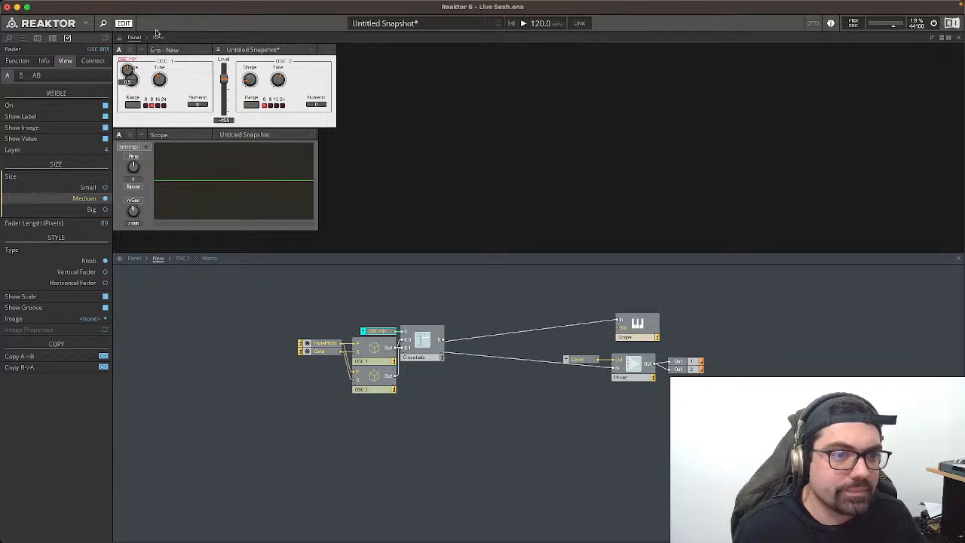
Step: Unlock the panel layout and place the OSC MIX knob above the Level fader, in a widened gap between OSC 1 and OSC 2
left_click(119, 37)
left_click_drag(281, 63, 313, 62)
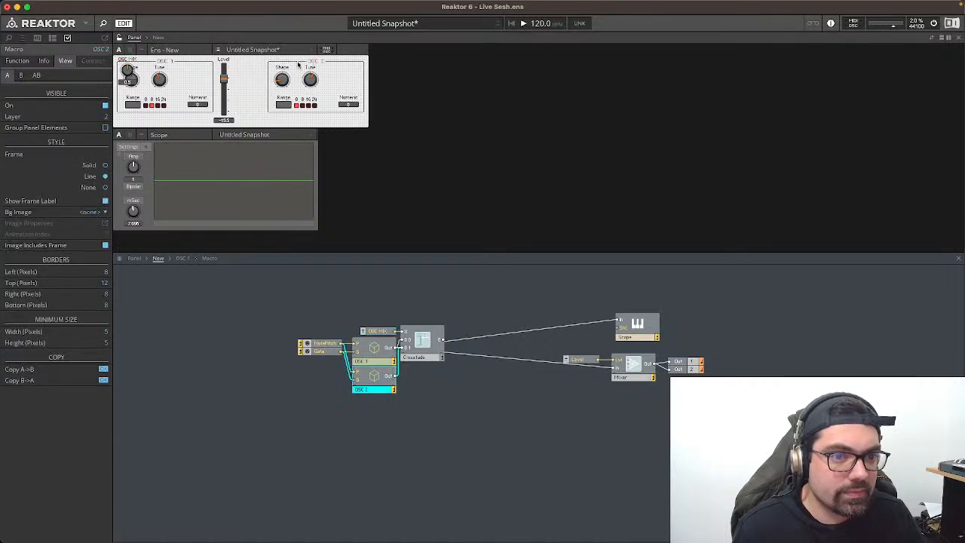
left_click_drag(225, 76, 232, 107)
left_click_drag(128, 69, 228, 77)
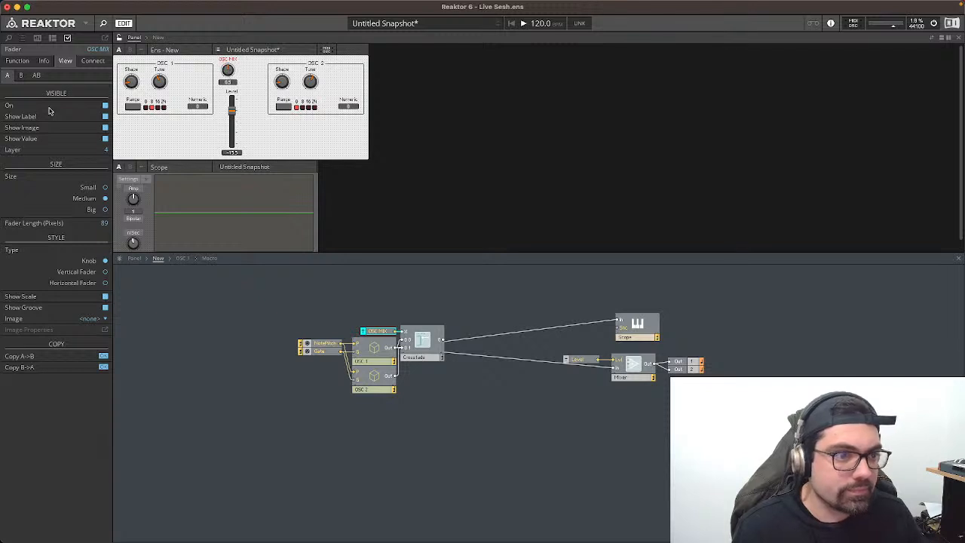
Step: Hide the OSC MIX knob's value display, and change the Level fader to a knob with its value hidden
left_click(104, 139)
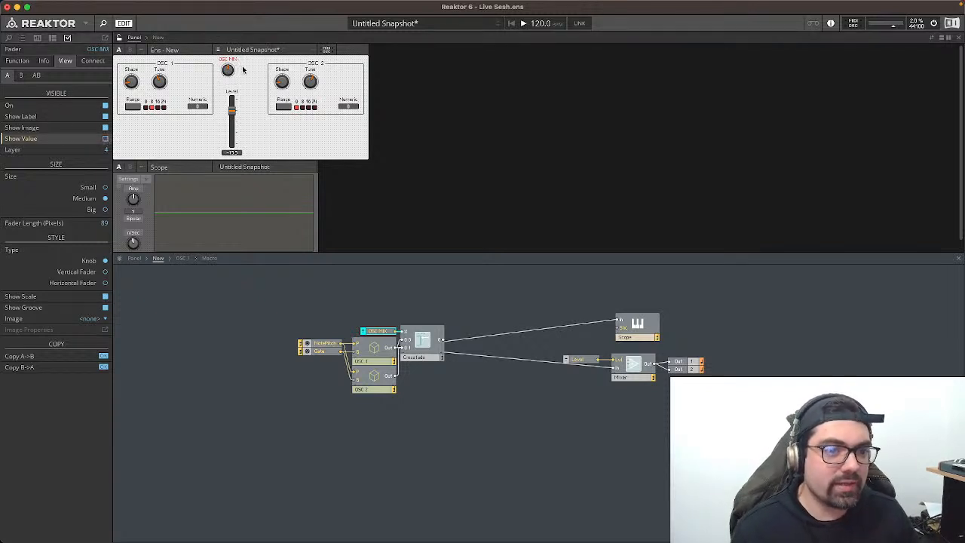
left_click(232, 109)
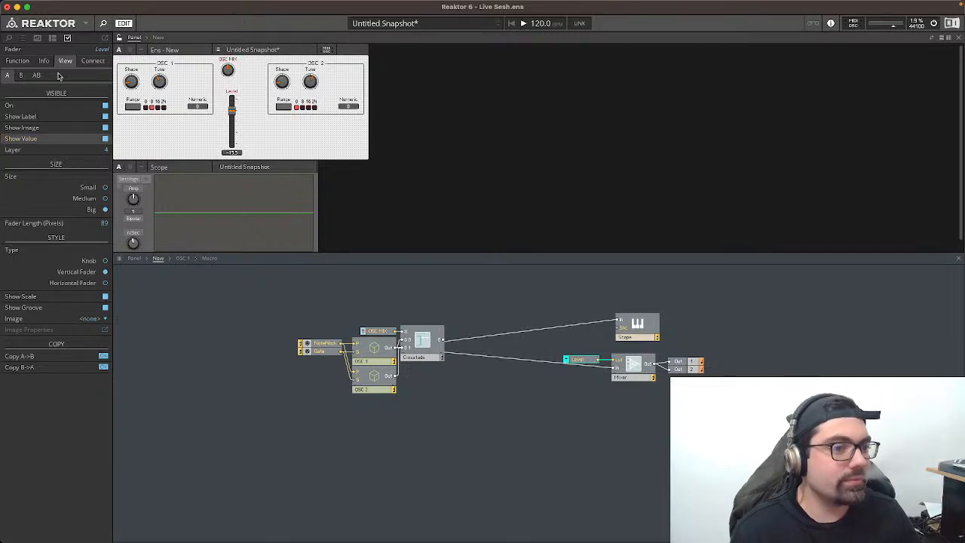
left_click(105, 261)
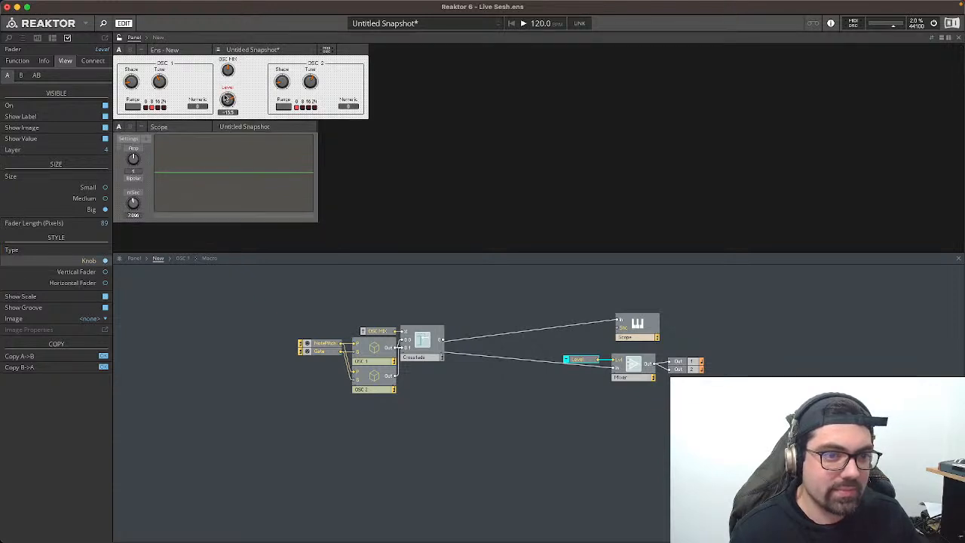
left_click(105, 139)
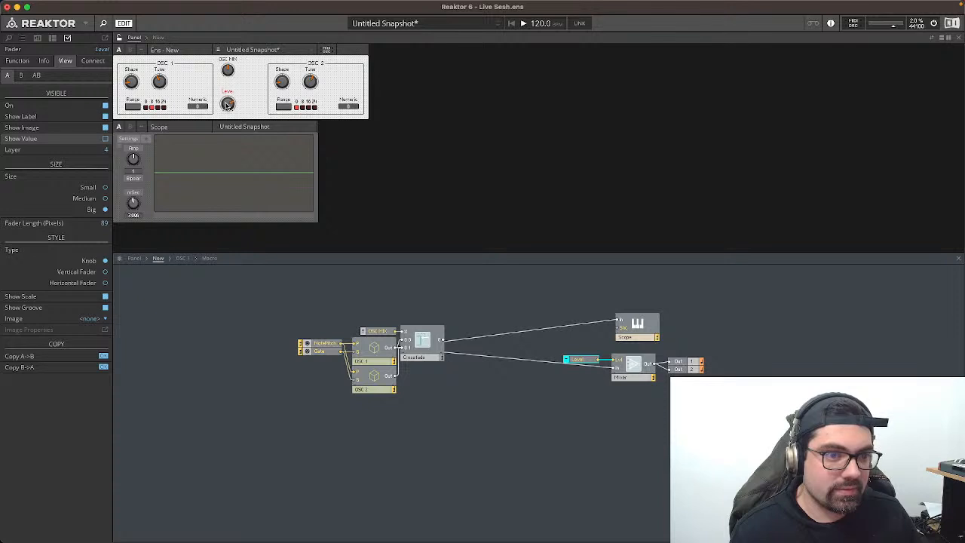
Step: Tighten the panel layout by nudging the OSC MIX knob toward Level and moving the OSC 2 frame closer to both knobs
left_click(228, 70)
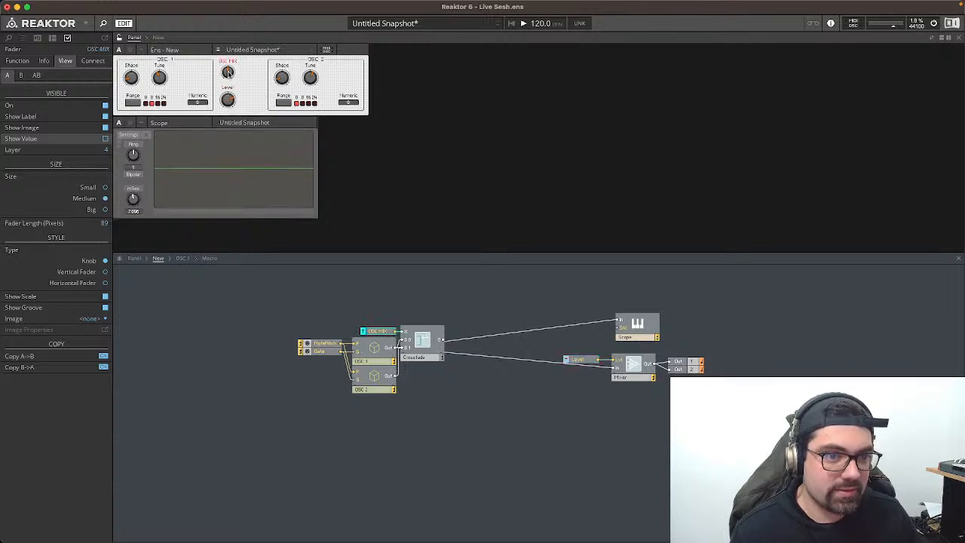
left_click_drag(317, 60, 291, 61)
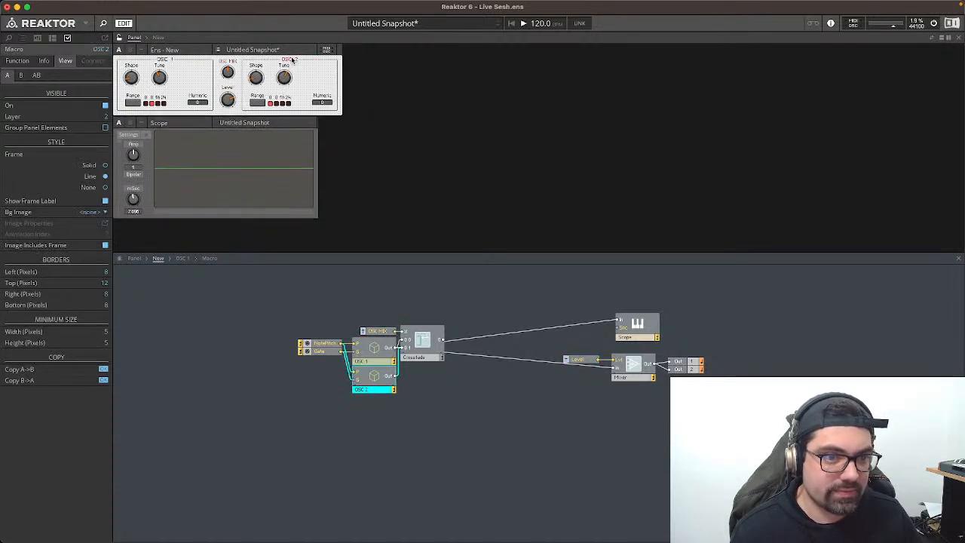
Step: Connect the Crossfade output to the Mixer input and move the Scope to just above the Crossfade module
left_click(382, 84)
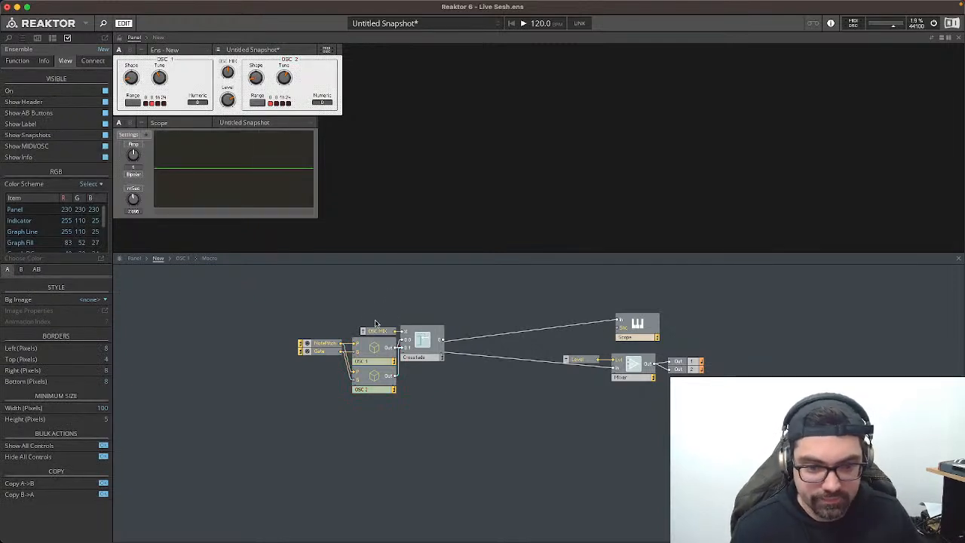
left_click_drag(442, 340, 615, 367)
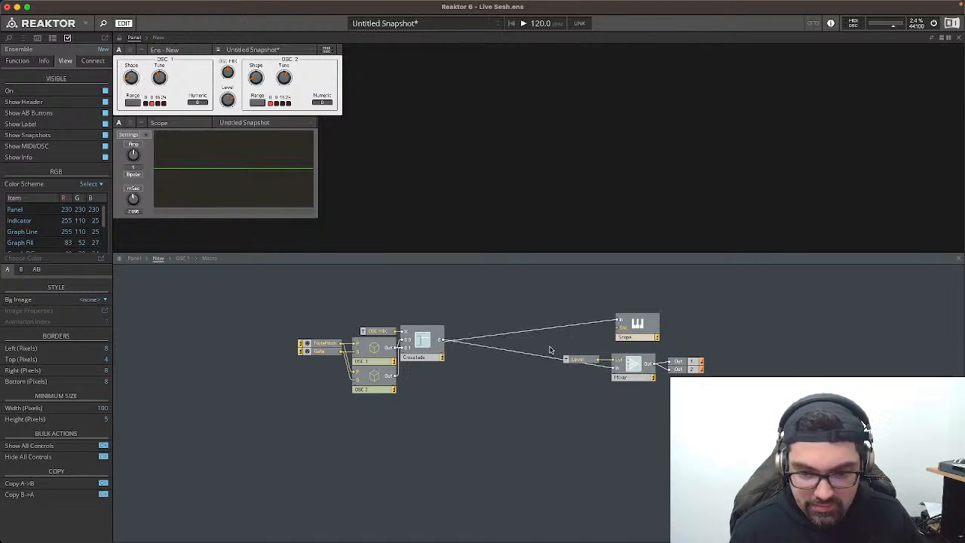
left_click(550, 350)
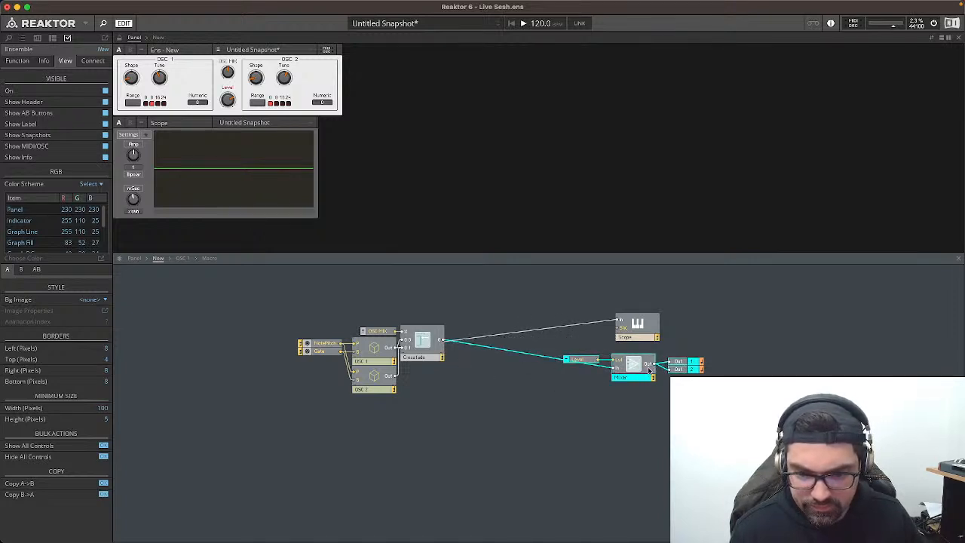
left_click_drag(646, 326, 444, 340)
left_click_drag(471, 285, 478, 287)
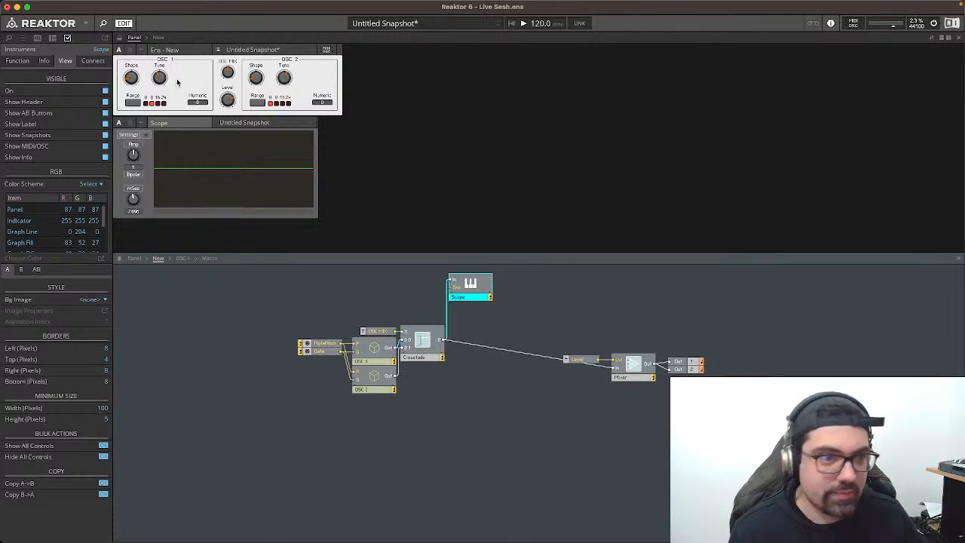
Step: Audition the oscillators by adjusting the Level knob and the Range and Shape controls of OSC 1
left_click(132, 80)
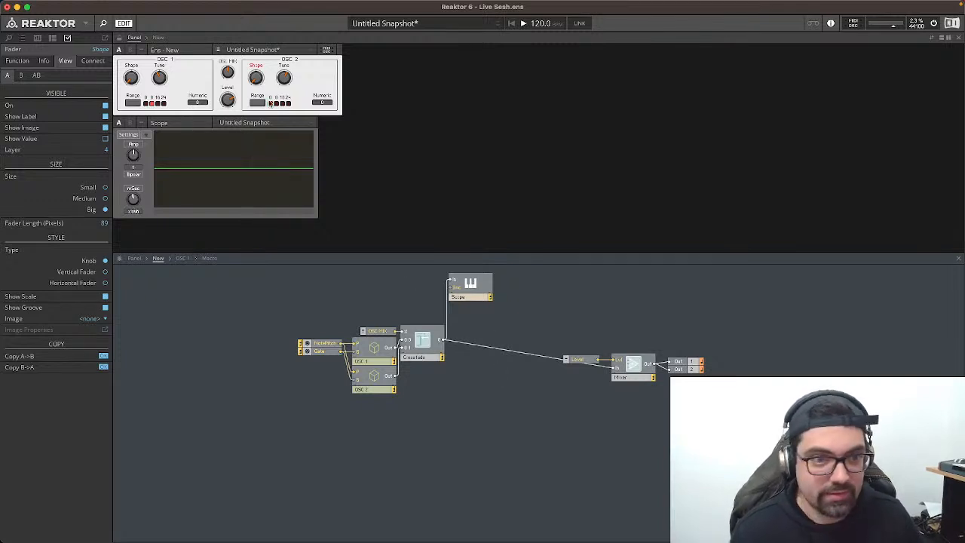
left_click(229, 100)
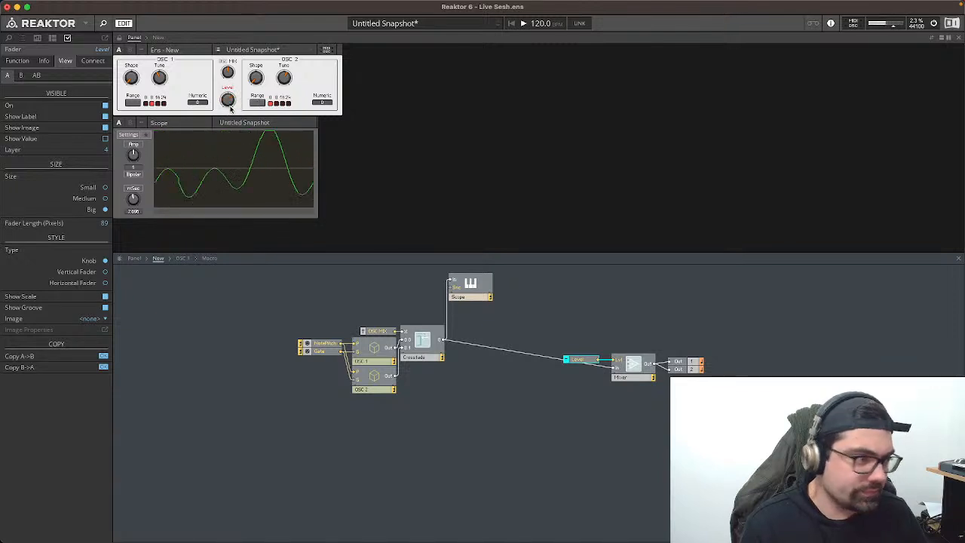
left_click(283, 75)
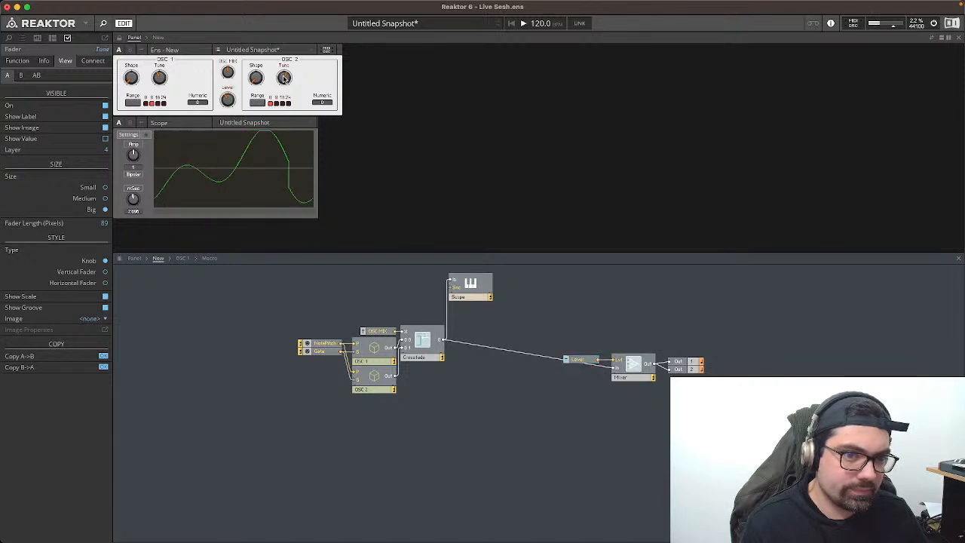
left_click(130, 103)
left_click_drag(128, 82, 138, 38)
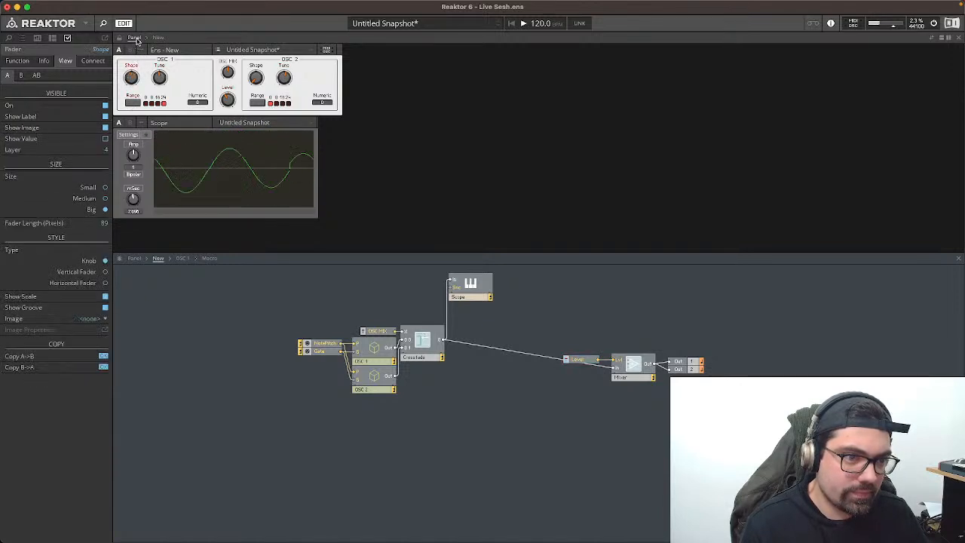
left_click(132, 103)
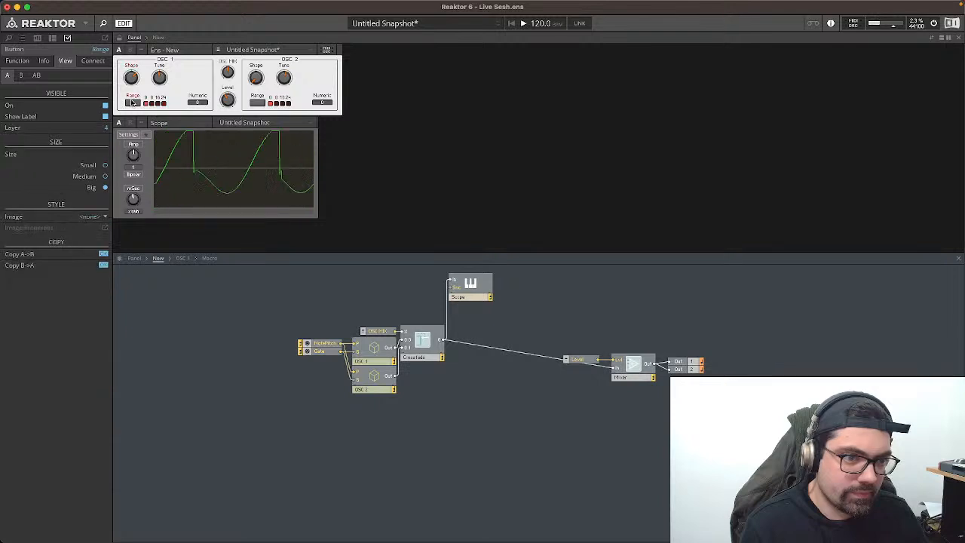
Step: Turn up the Shape knob of OSC 2 and turn the OSC MIX knob down to its minimum
left_click(254, 78)
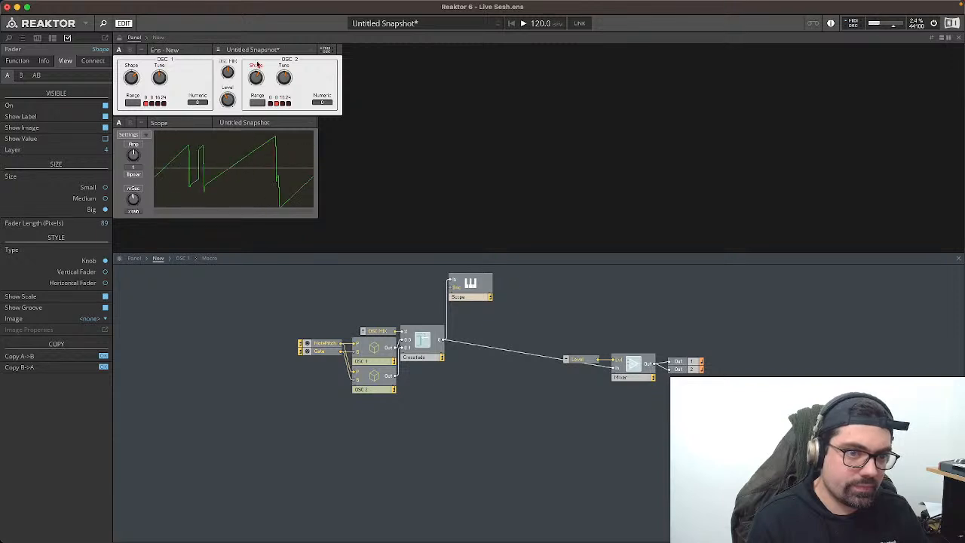
left_click_drag(251, 84, 255, 58)
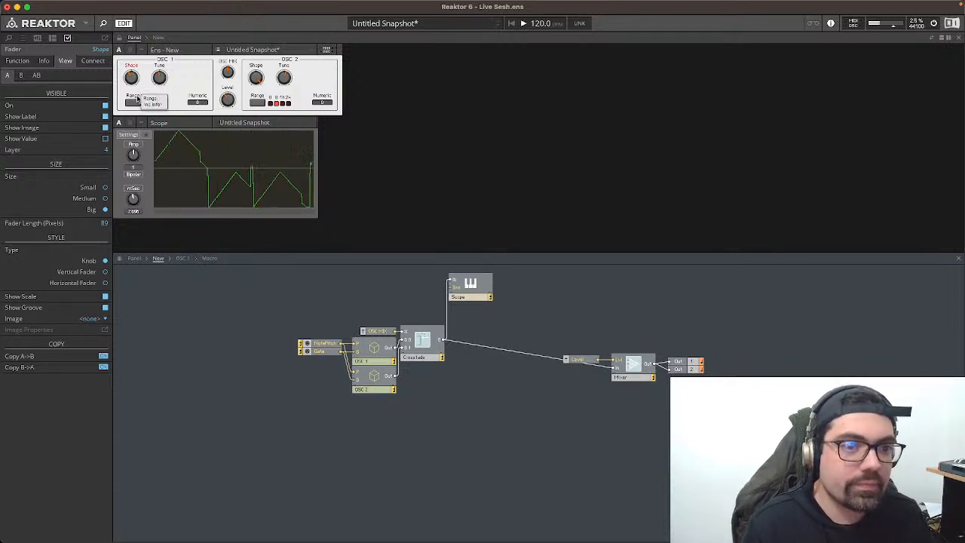
left_click(229, 71)
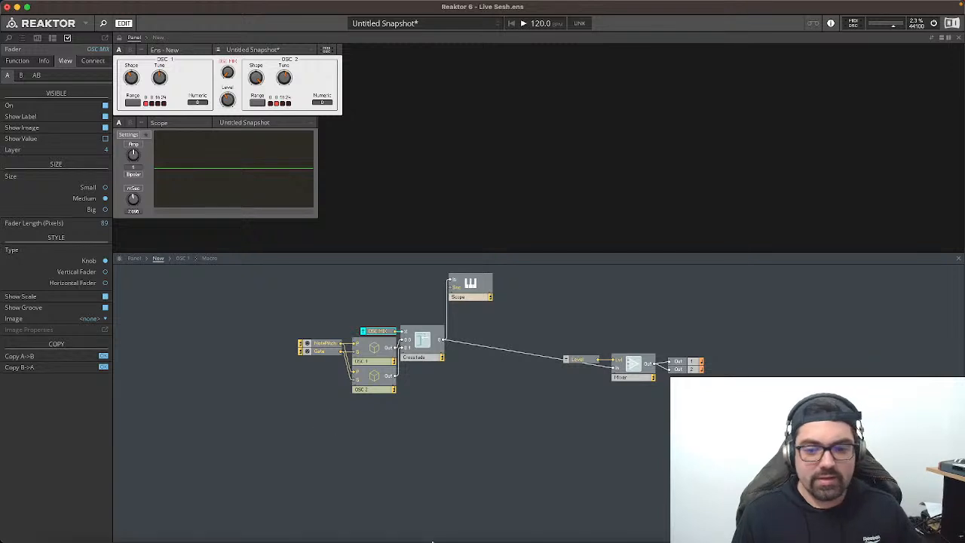
Step: Switch to the TO DO LIST document in Word and highlight the "2 OSC + Mix + Range + Shape + Tune" item in yellow
left_click(601, 517)
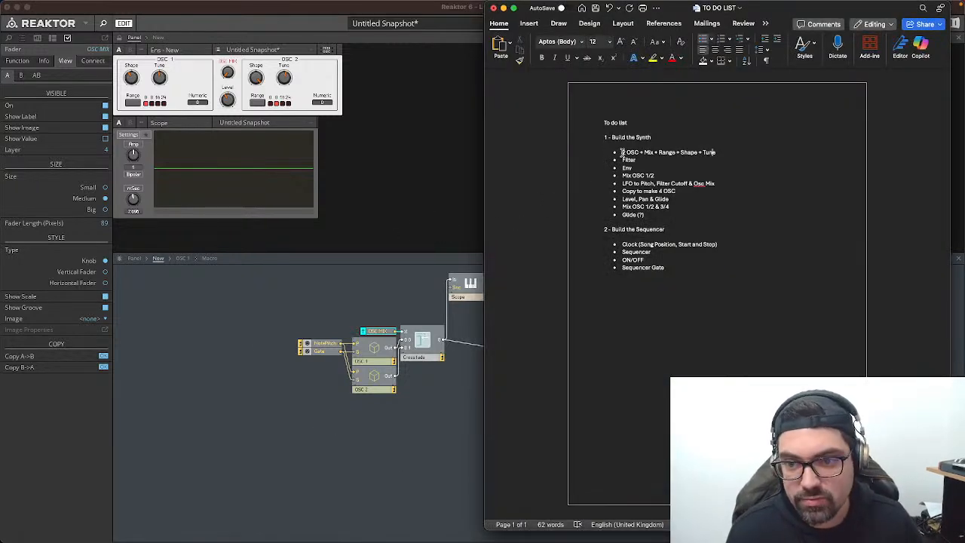
left_click_drag(621, 152, 707, 152)
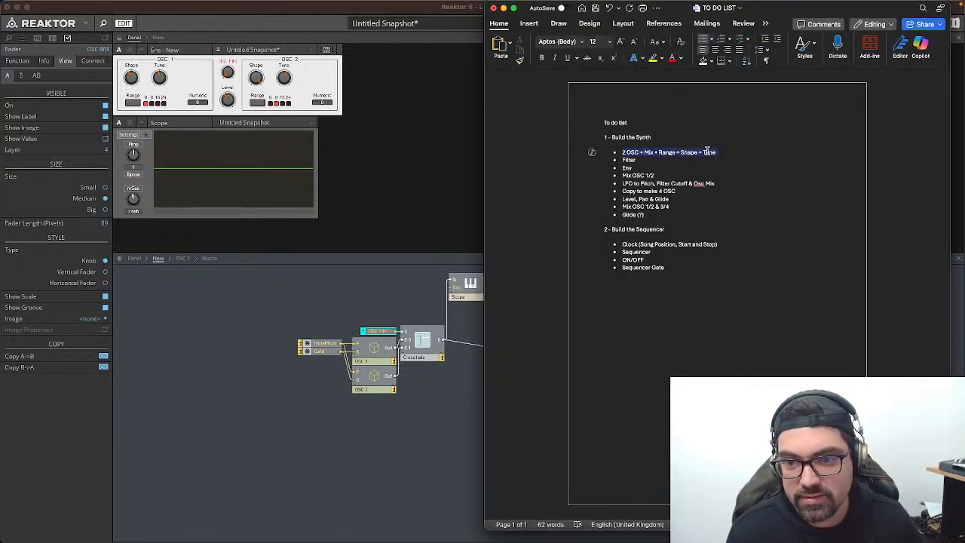
left_click(653, 61)
left_click(637, 160)
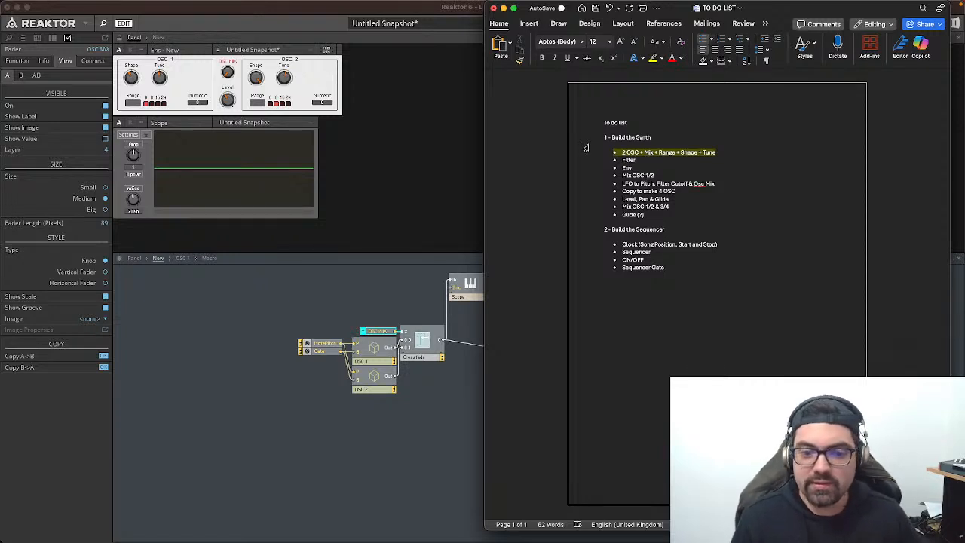
Step: Switch back to Reaktor and nudge the Crossfade module and its OSC MIX control slightly down
left_click(343, 417)
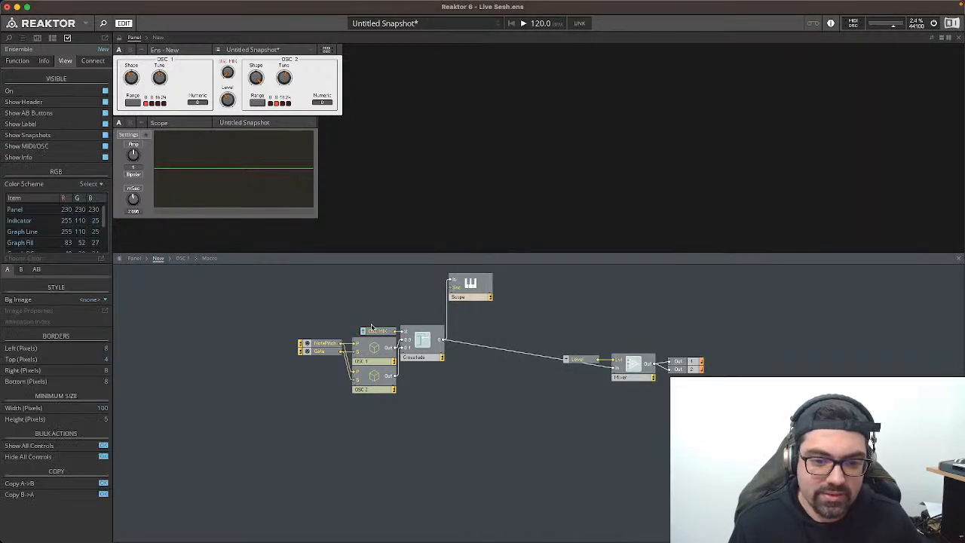
left_click(412, 332)
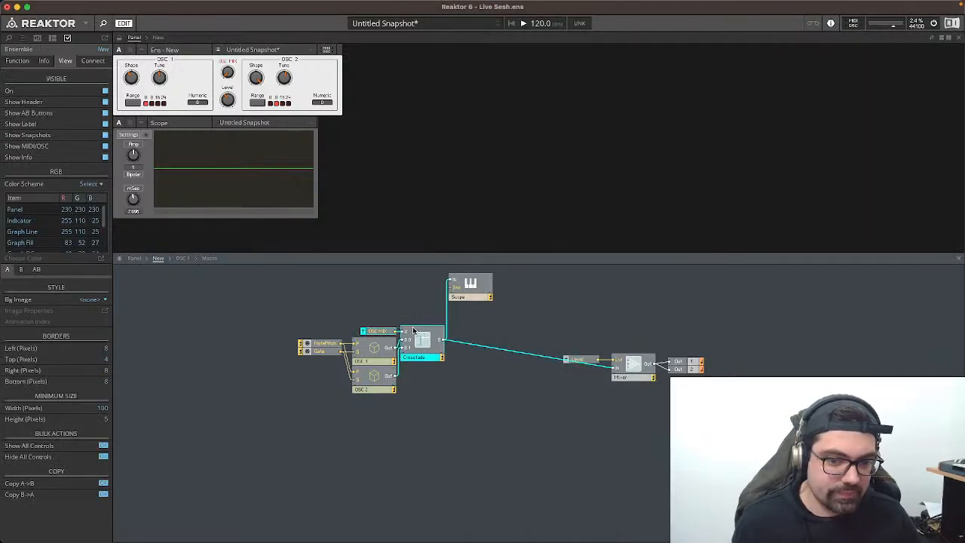
left_click(411, 297)
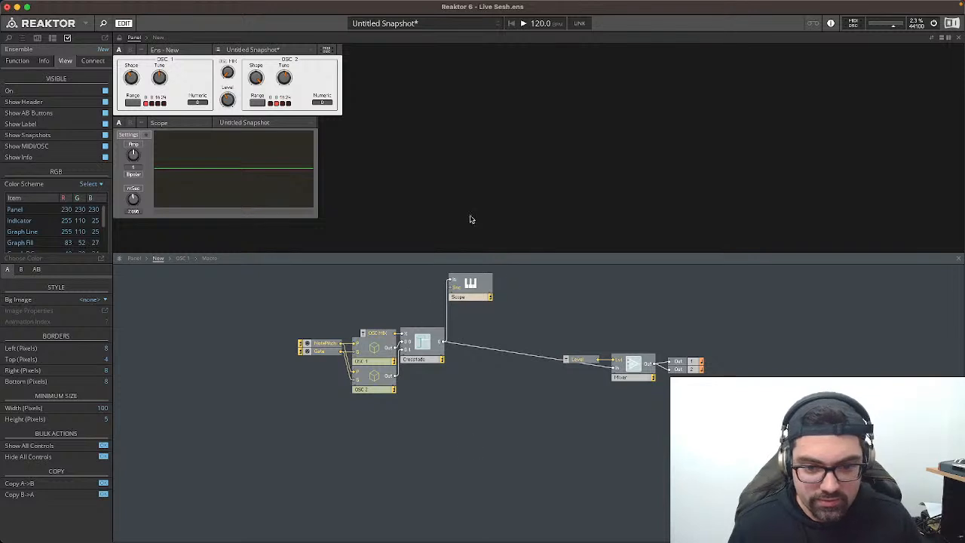
right_click(488, 405)
mouse_move(489, 408)
mouse_move(611, 398)
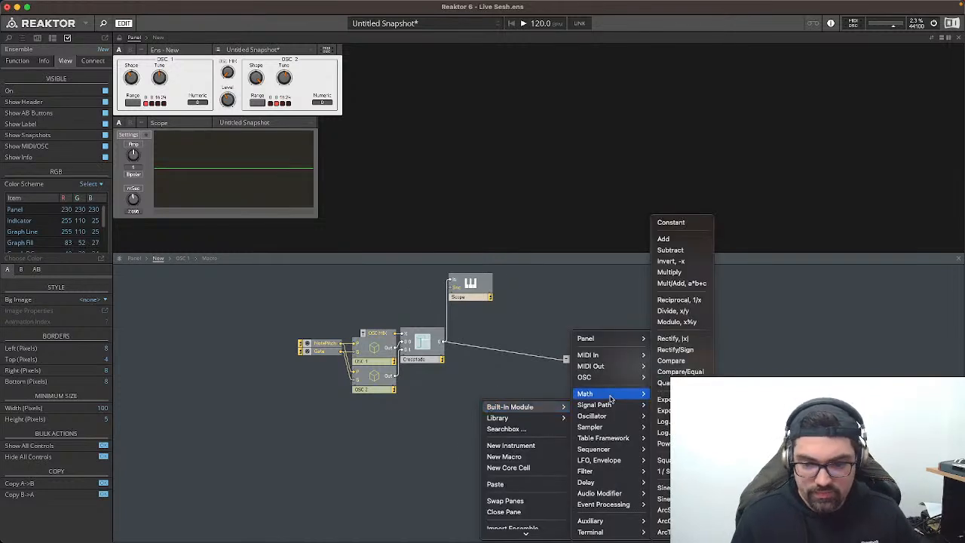
left_click(369, 437)
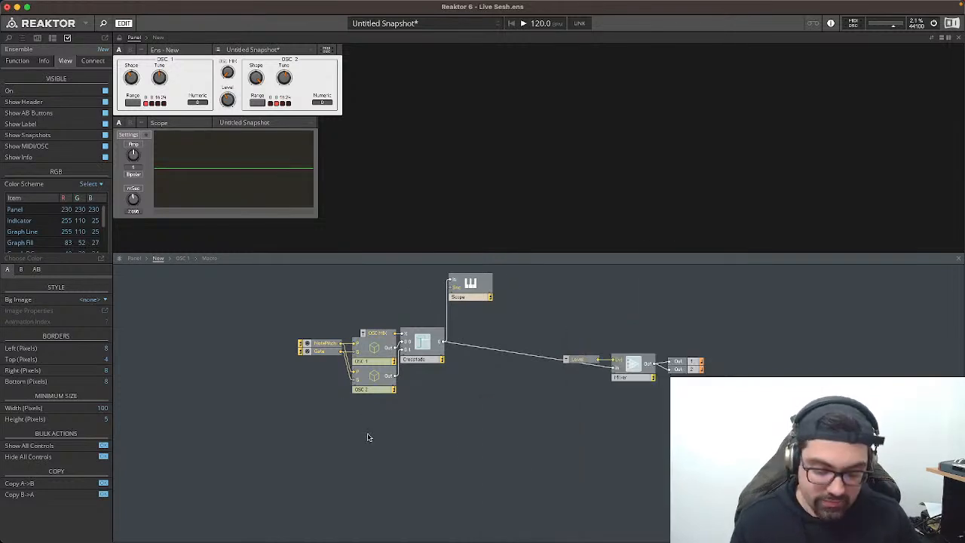
Step: Add a new macro to the structure and place it between the Crossfade and the Mixer
double_click(369, 436)
type("macro")
key("Return")
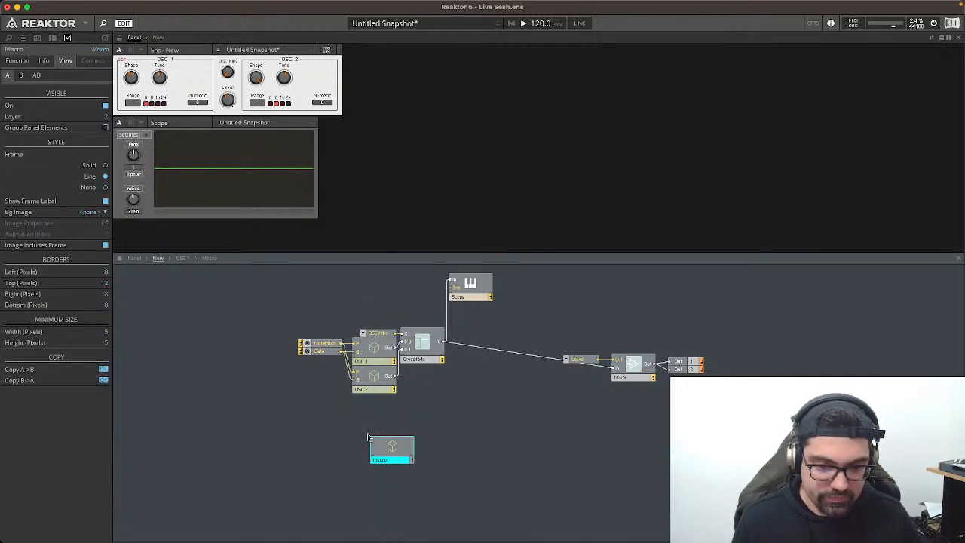
left_click_drag(397, 455, 500, 396)
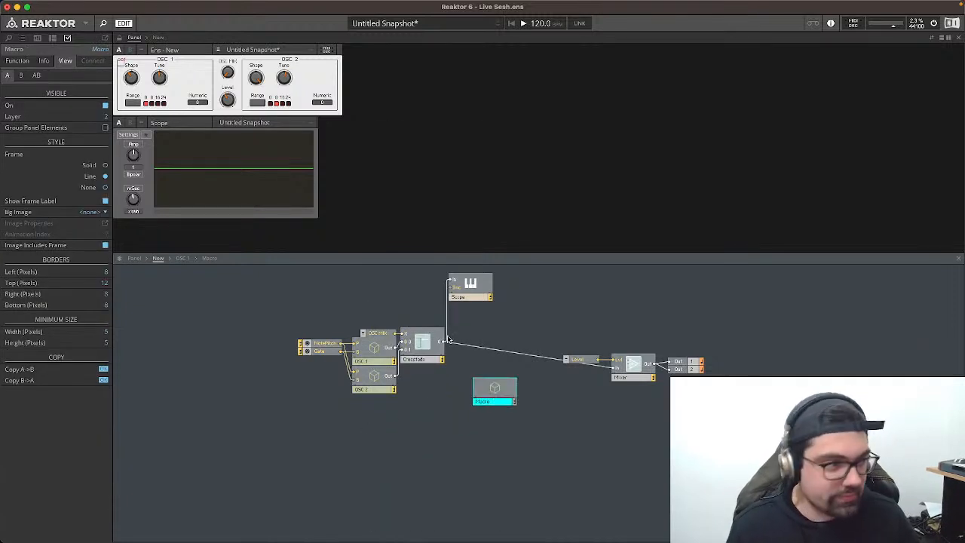
Step: Wire the Crossfade output into a new input on the macro, and place the macro's panel frame below OSC 1
left_click_drag(447, 341, 491, 394)
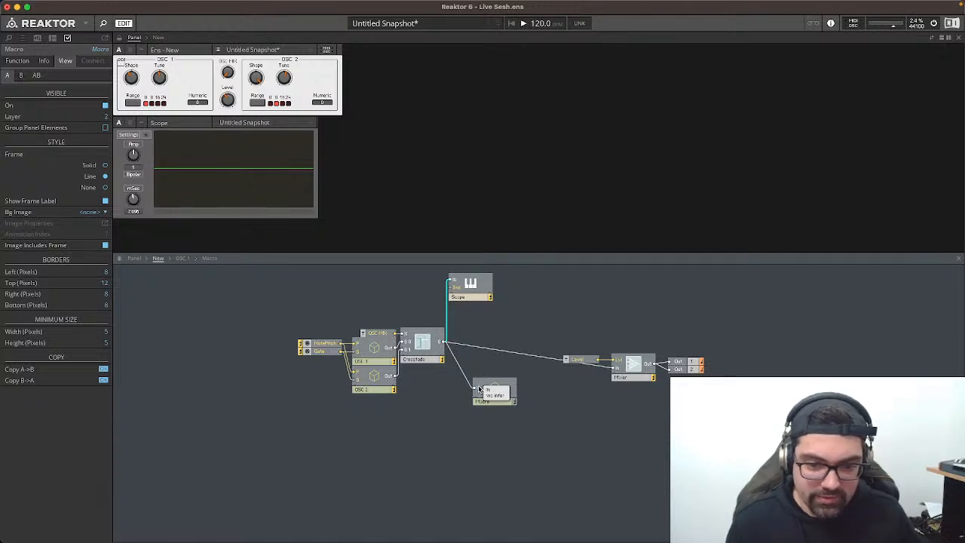
left_click(479, 388)
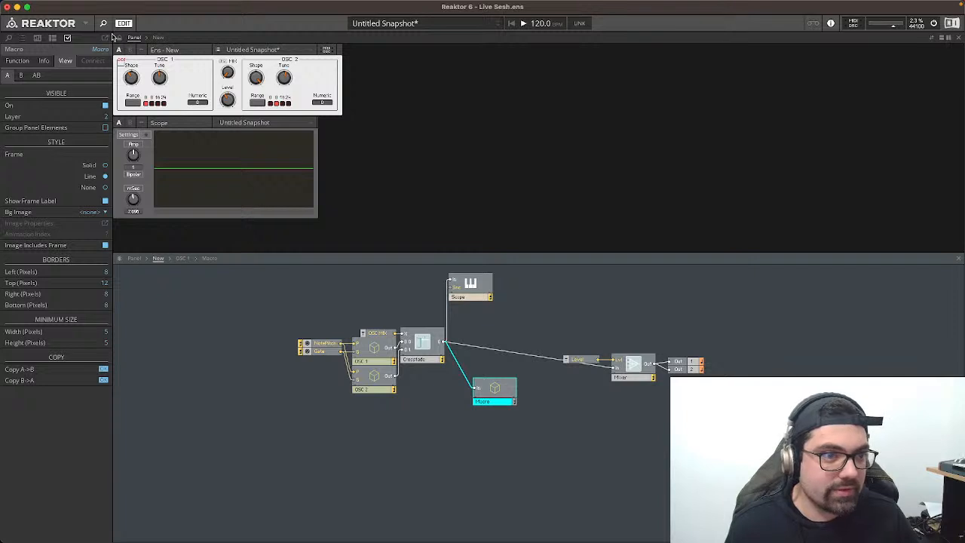
left_click_drag(122, 64, 122, 121)
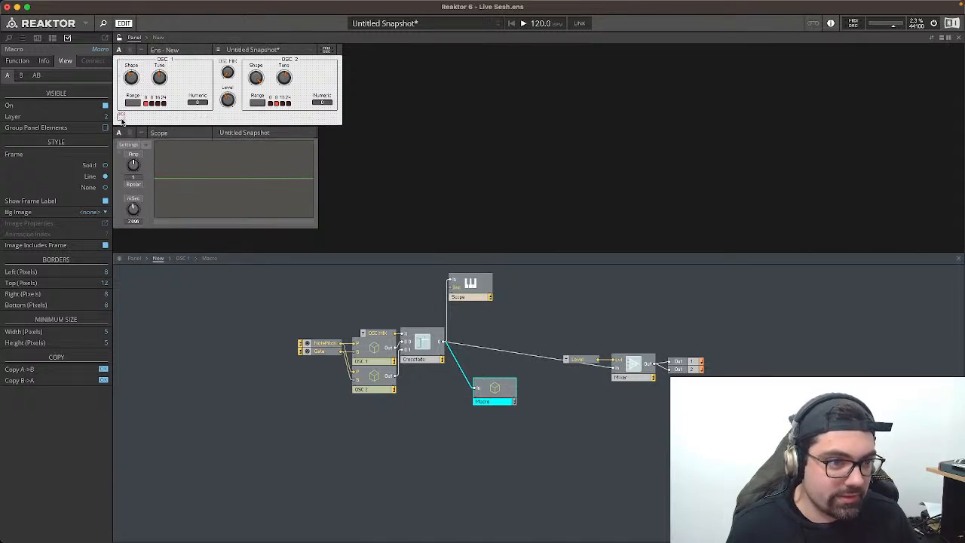
Step: Open the new macro's structure and insert a built-in Multi/LP 4-Pole filter
double_click(486, 399)
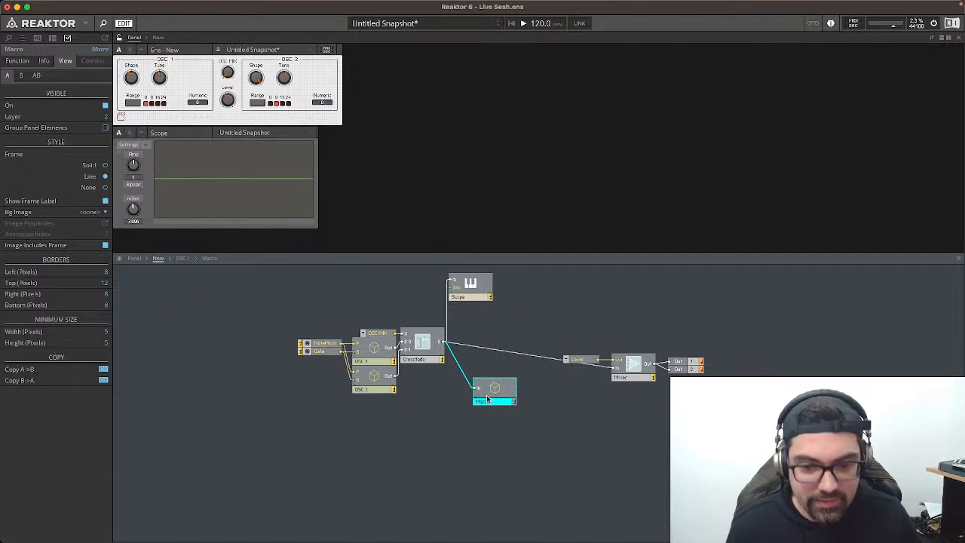
right_click(332, 382)
mouse_move(386, 381)
mouse_move(441, 441)
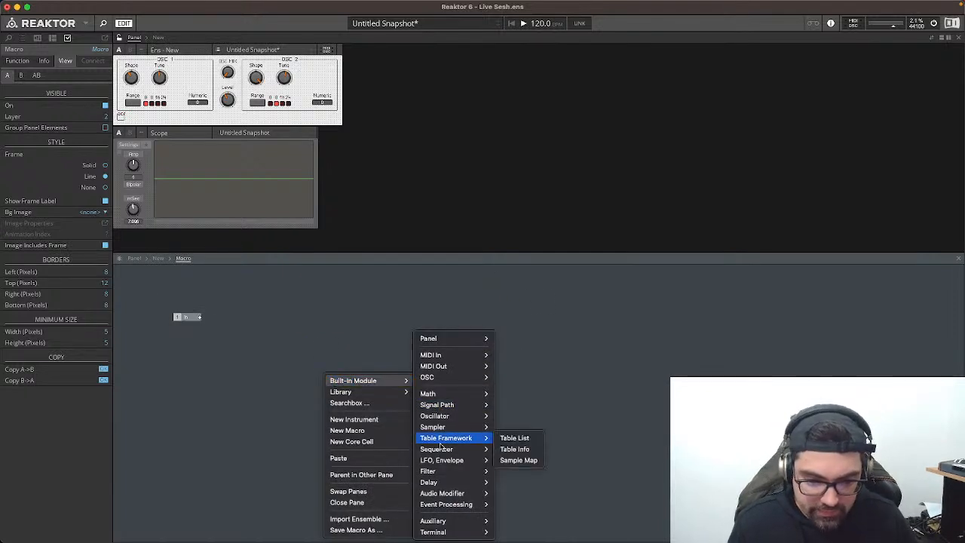
mouse_move(432, 473)
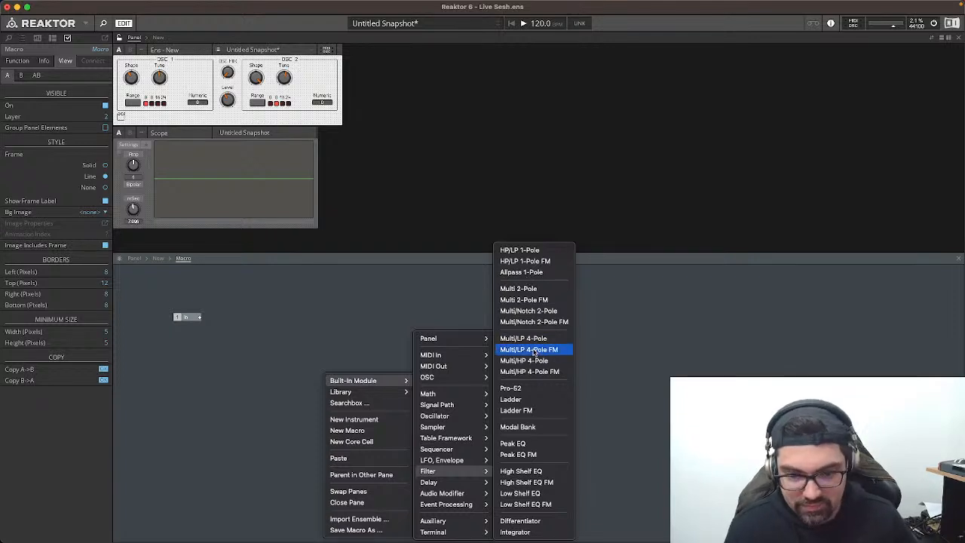
left_click(528, 339)
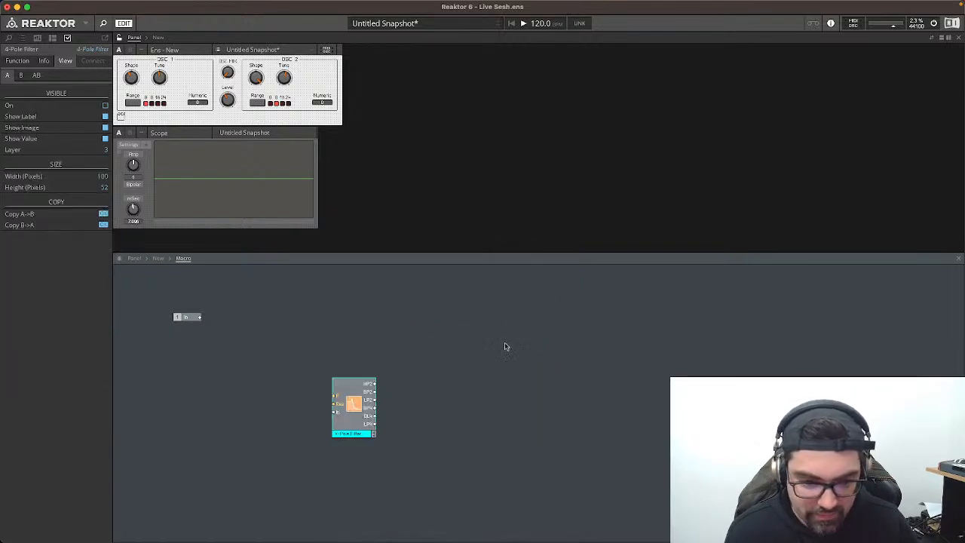
Step: Reposition the 4-Pole Filter and connect the macro's In terminal to the filter's In port, placing the terminal beside it
left_click_drag(340, 407, 318, 370)
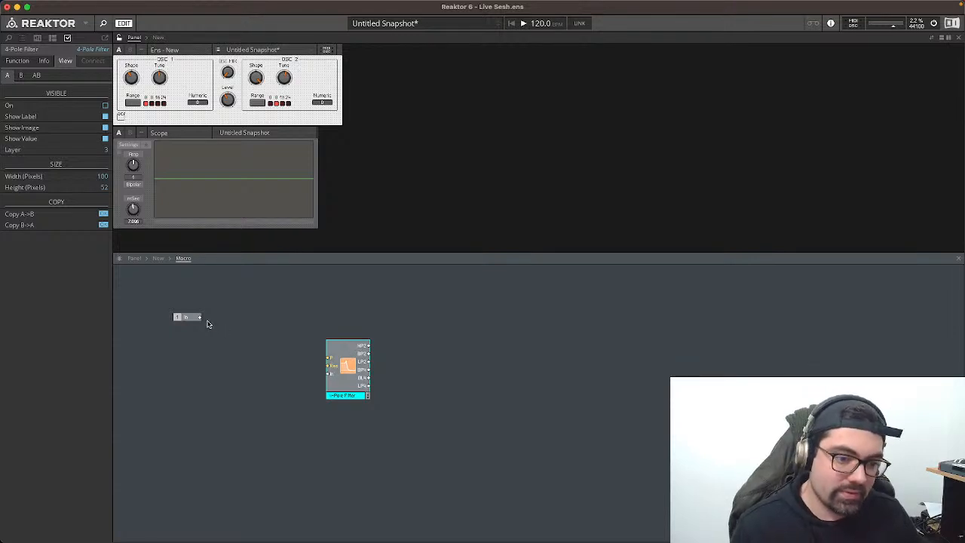
left_click_drag(190, 317, 293, 373)
left_click(393, 371)
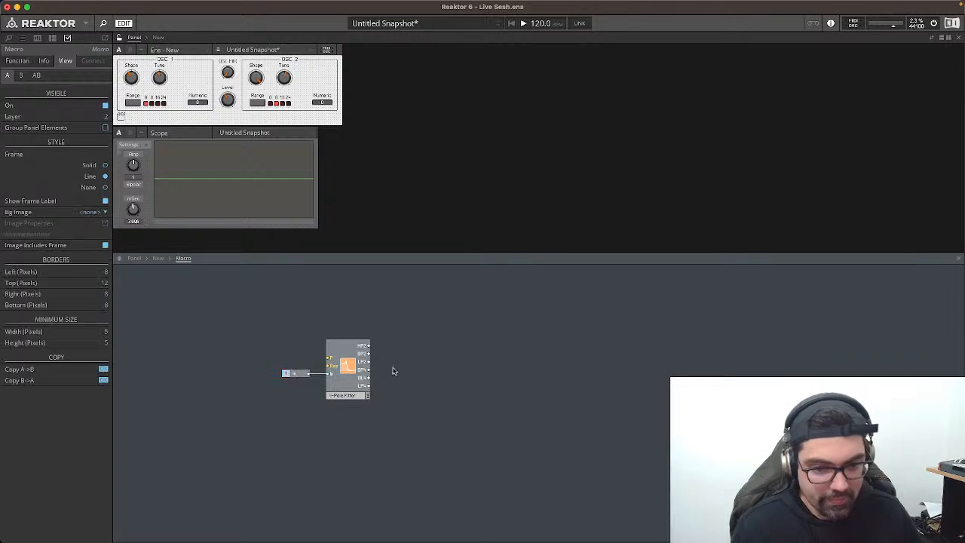
Step: Create knob controls for the filter's P and Res inputs, and rename the P control to Cutoff
right_click(331, 357)
left_click(334, 359)
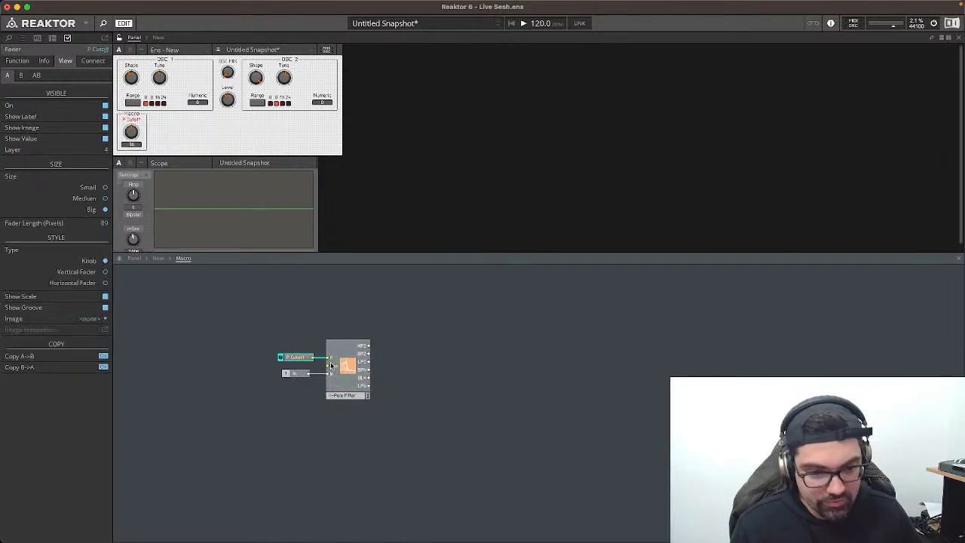
right_click(332, 368)
left_click(334, 369)
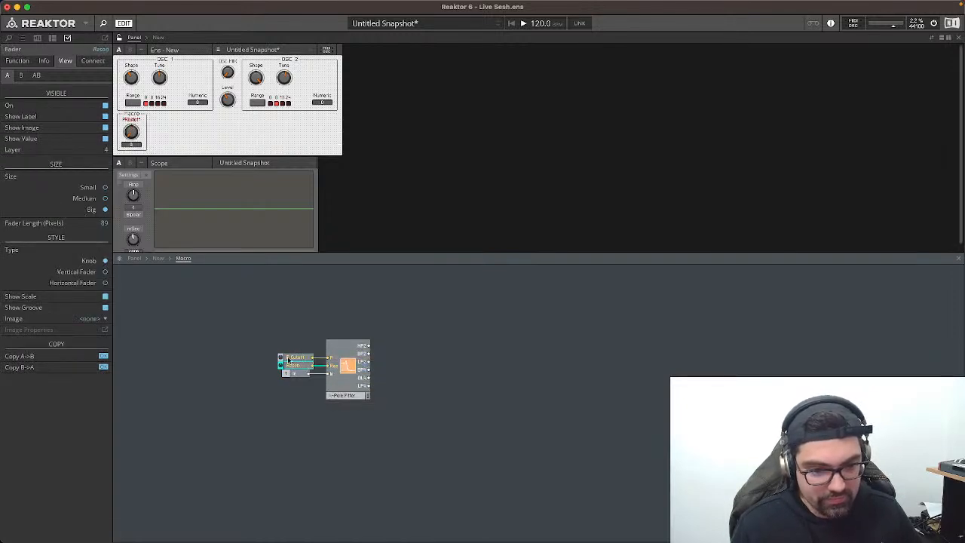
double_click(292, 359)
type("Cutoff")
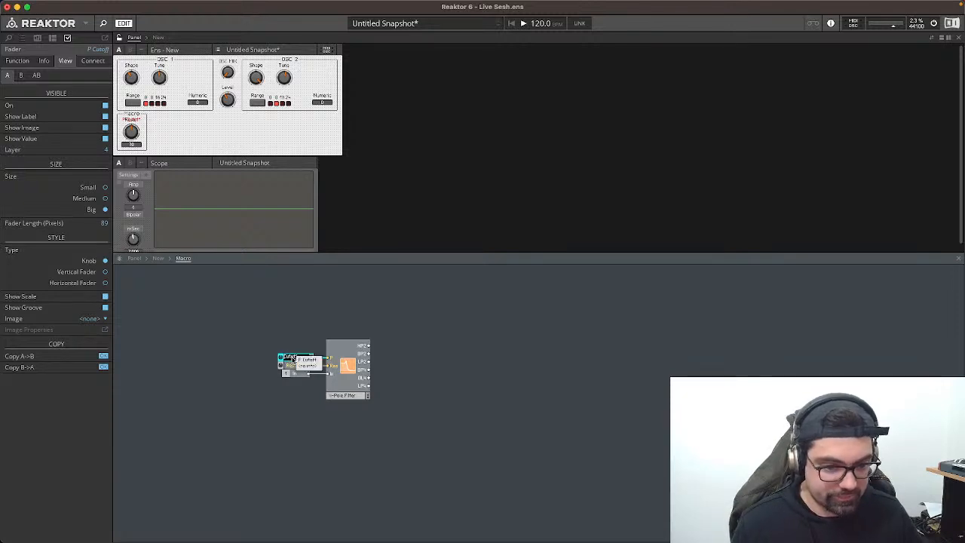
key("Return")
left_click(440, 398)
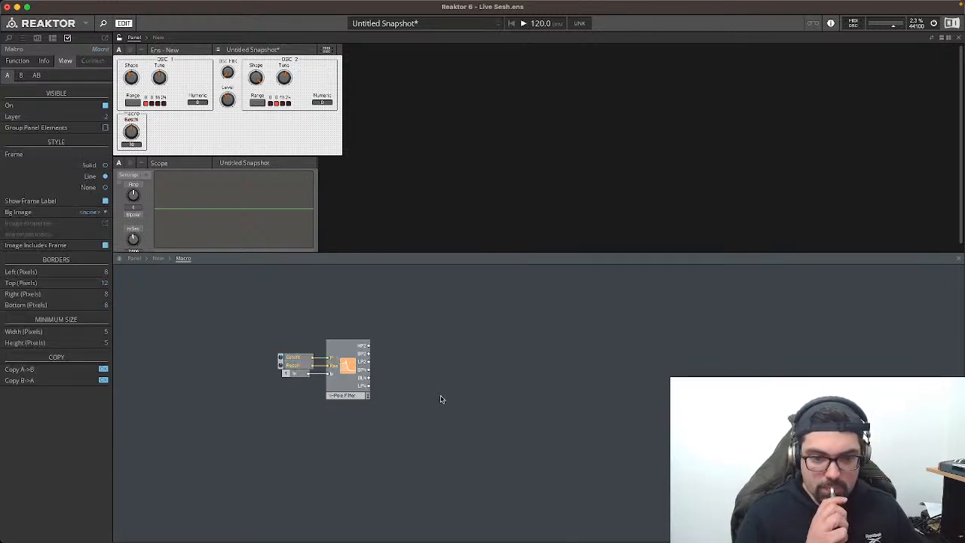
Step: Insert a List module in the macro structure and place it directly above the 4-Pole Filter
double_click(412, 349)
type("list")
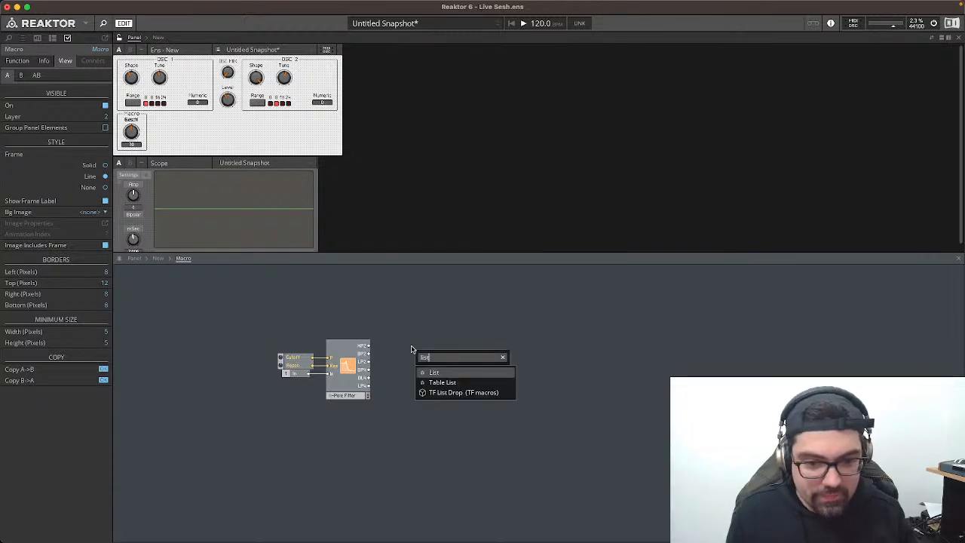
key("Return")
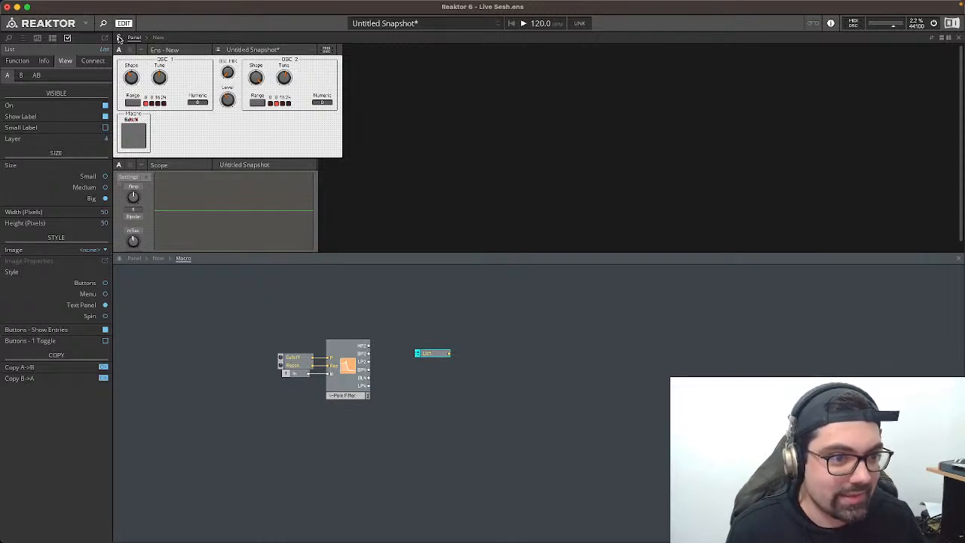
left_click(348, 349)
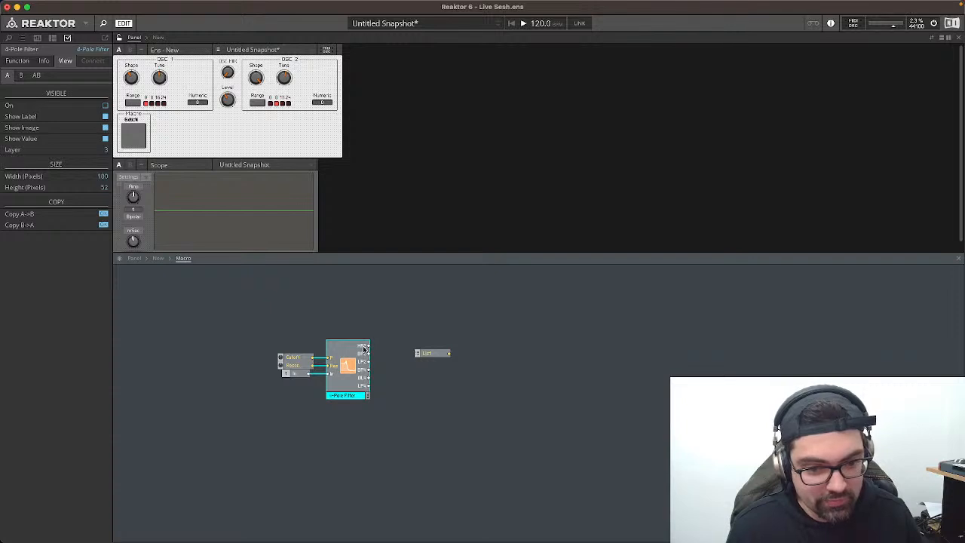
mouse_move(362, 348)
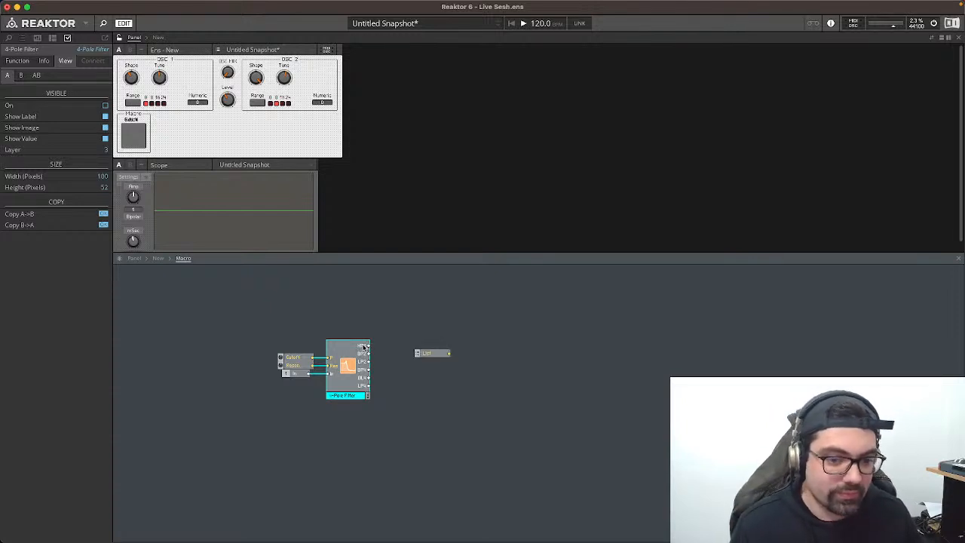
mouse_move(365, 369)
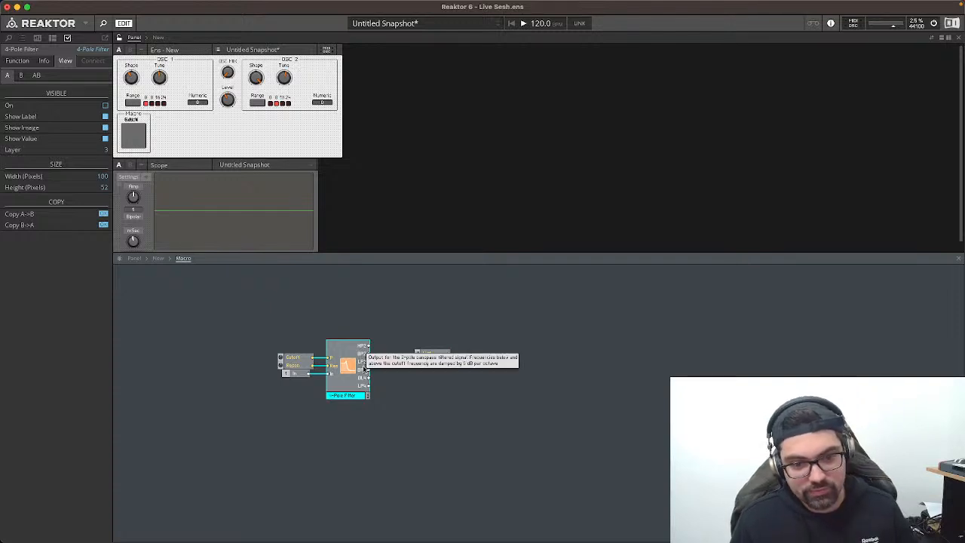
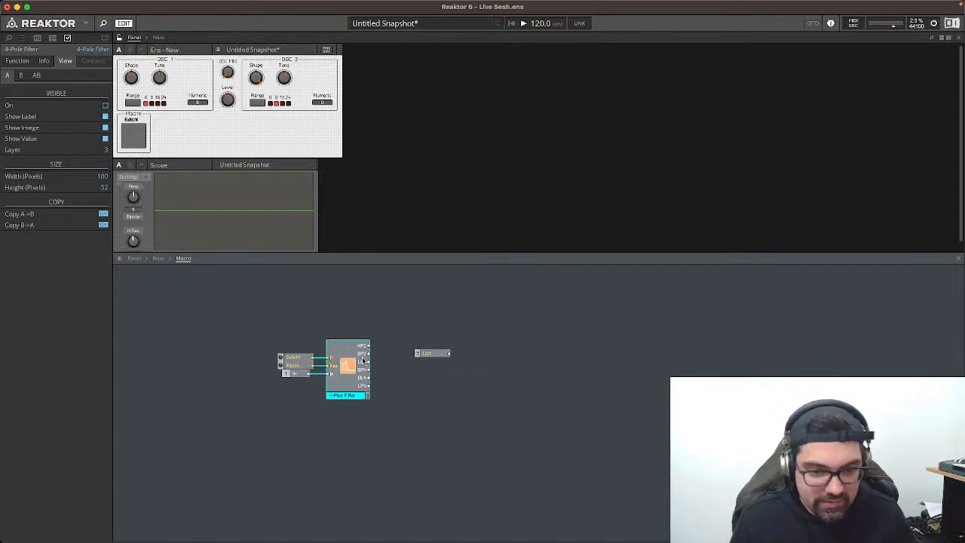
left_click_drag(438, 354, 358, 334)
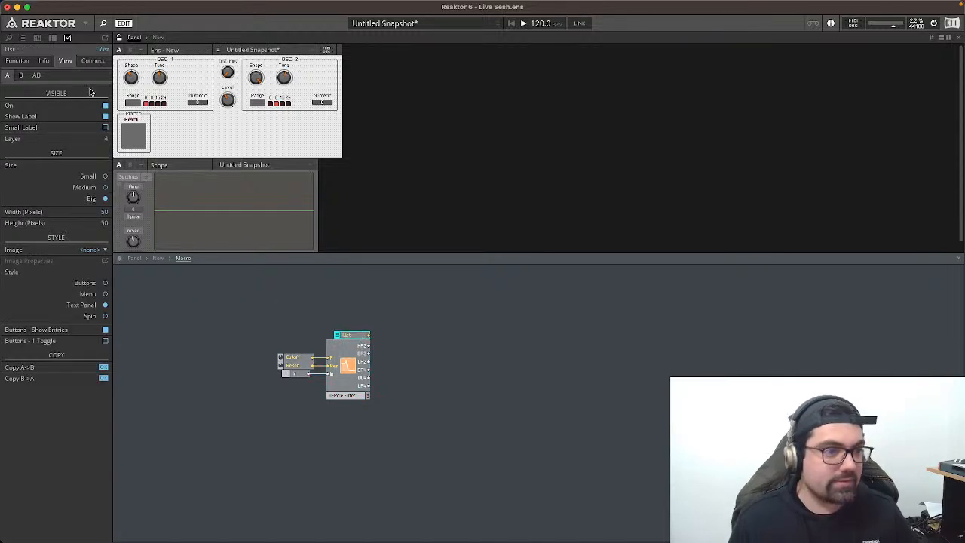
Step: Append six entries to the List module
left_click(20, 61)
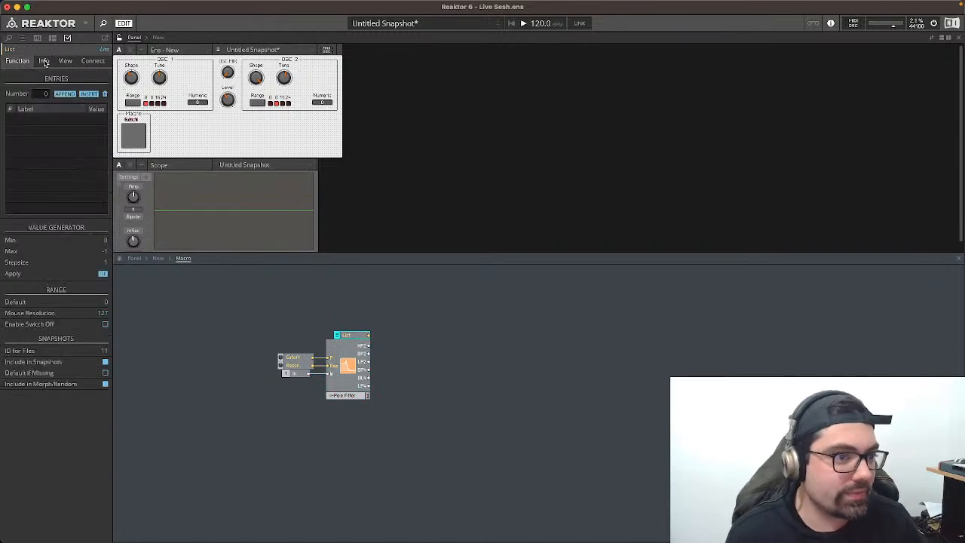
left_click(66, 94)
left_click(65, 94)
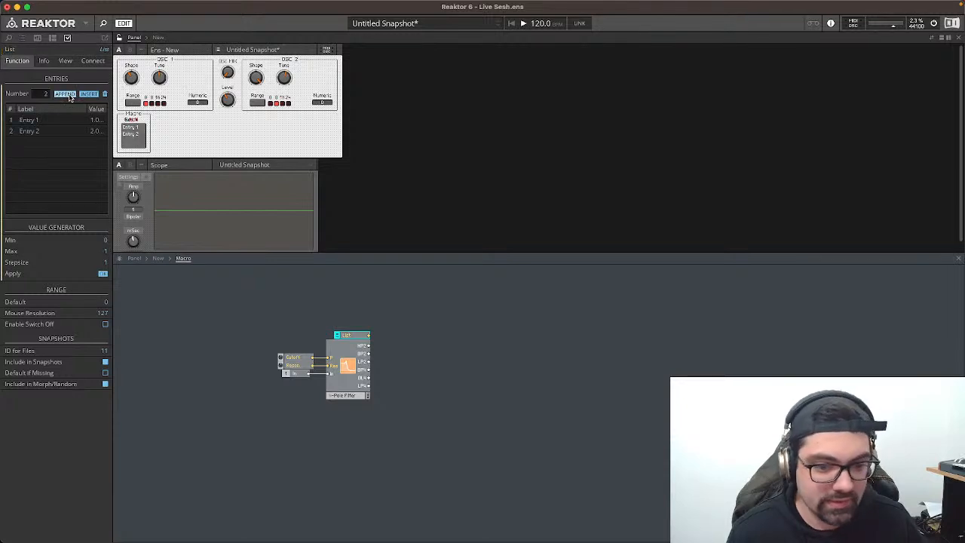
left_click(66, 95)
left_click(66, 95)
left_click(66, 94)
left_click(66, 94)
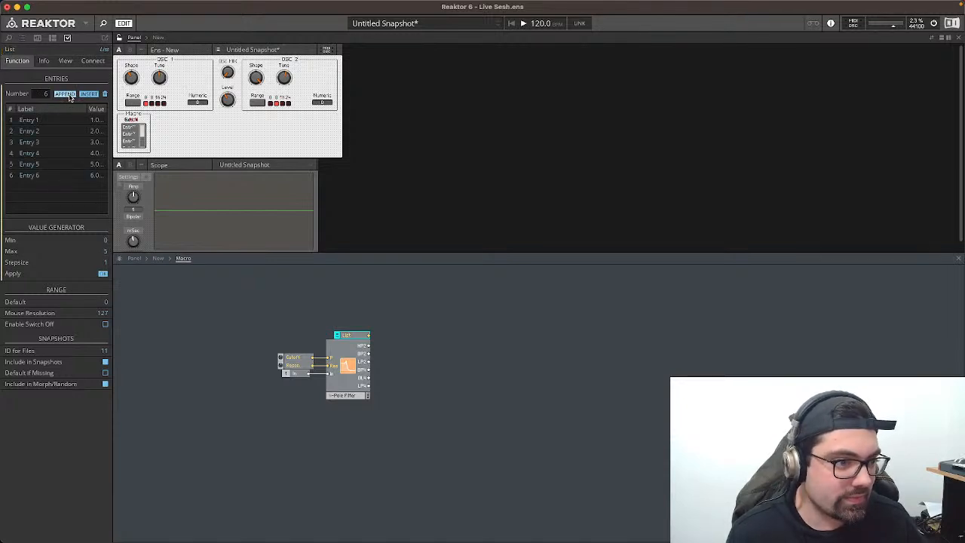
Step: Label the first three list entries HP2, BP2 and LP2, following the filter's output order
double_click(50, 120)
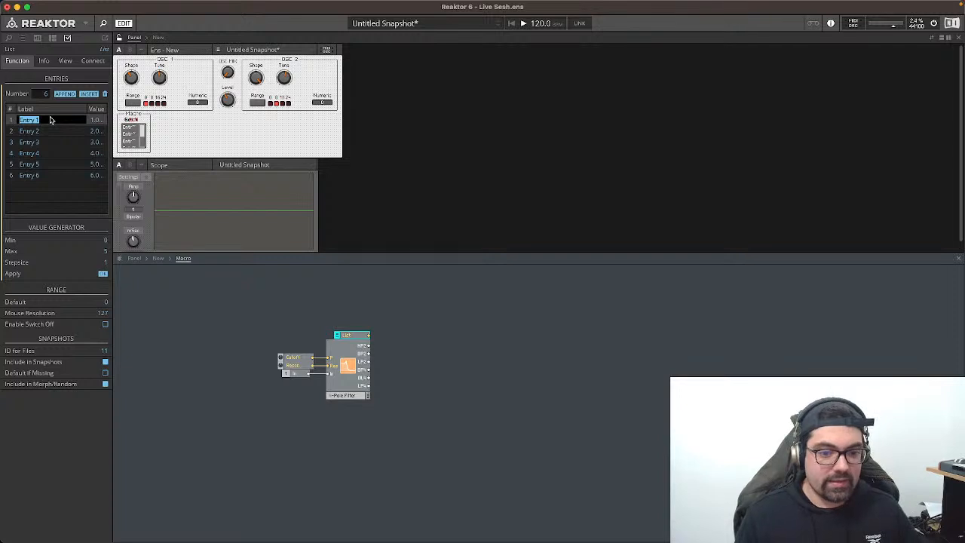
type("HP2")
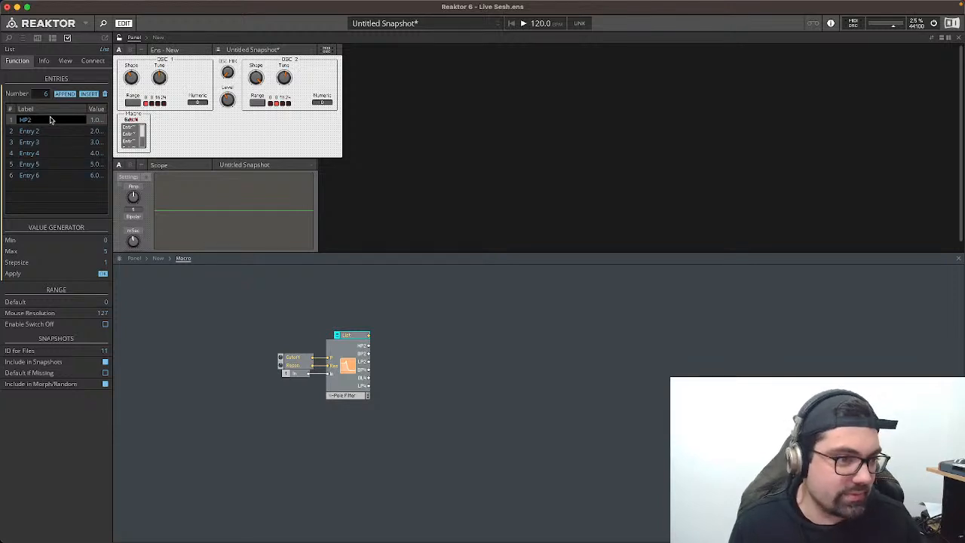
double_click(45, 132)
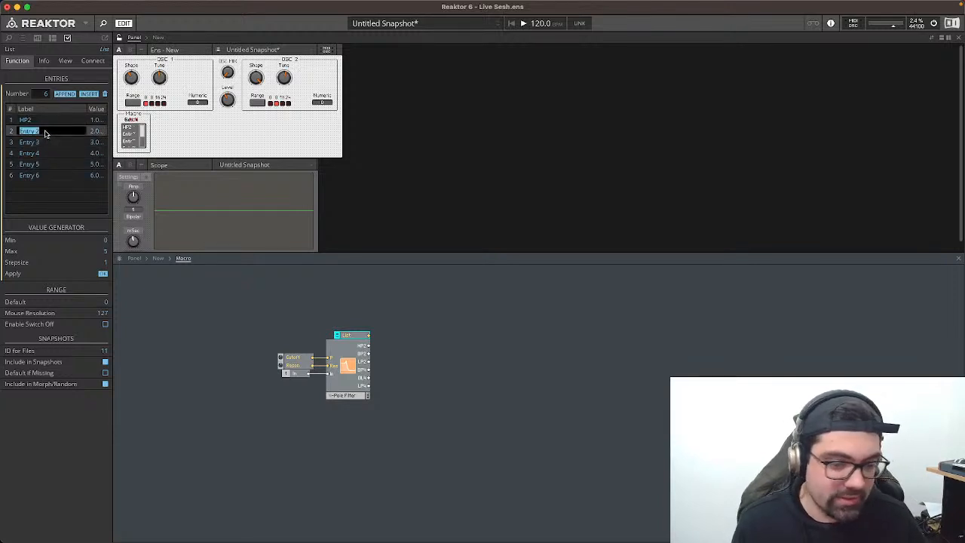
type("BP2")
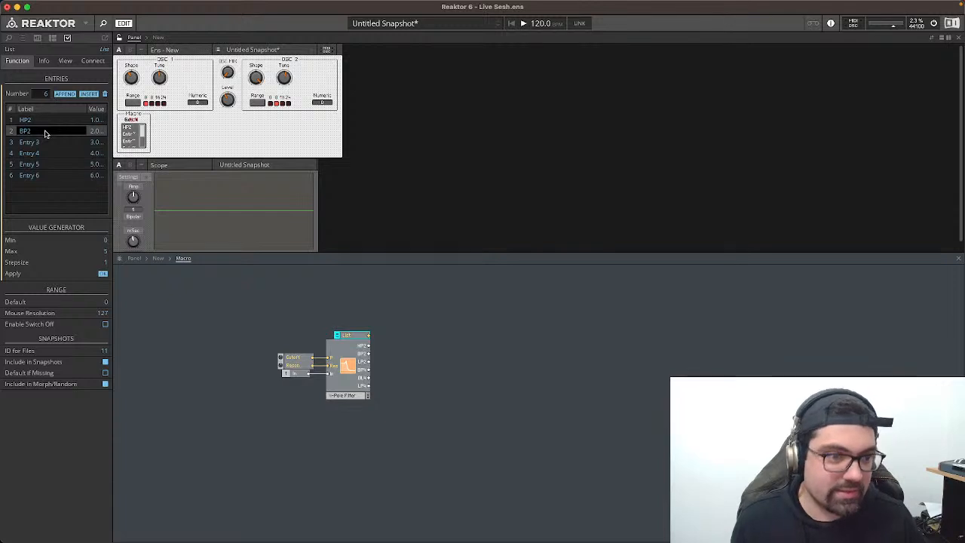
key("Return")
double_click(43, 140)
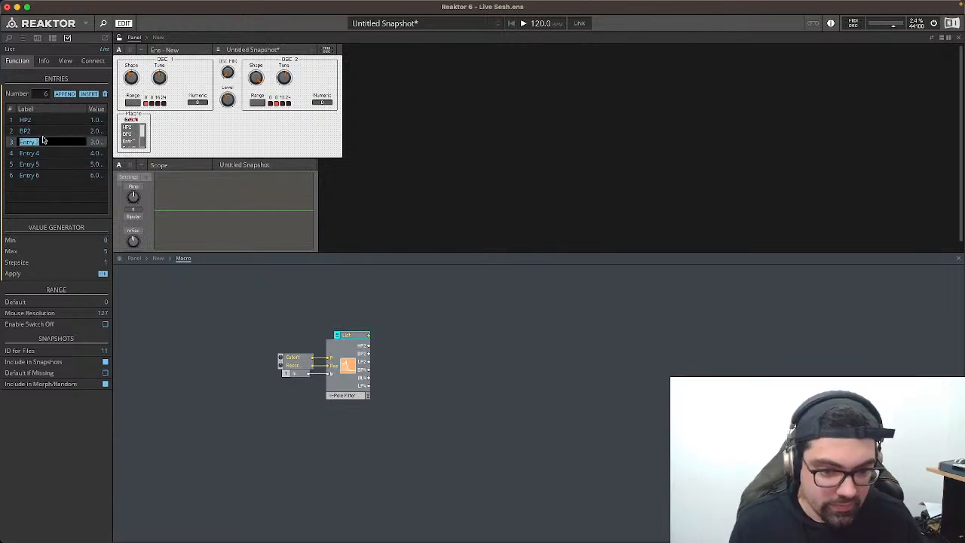
type("LP2")
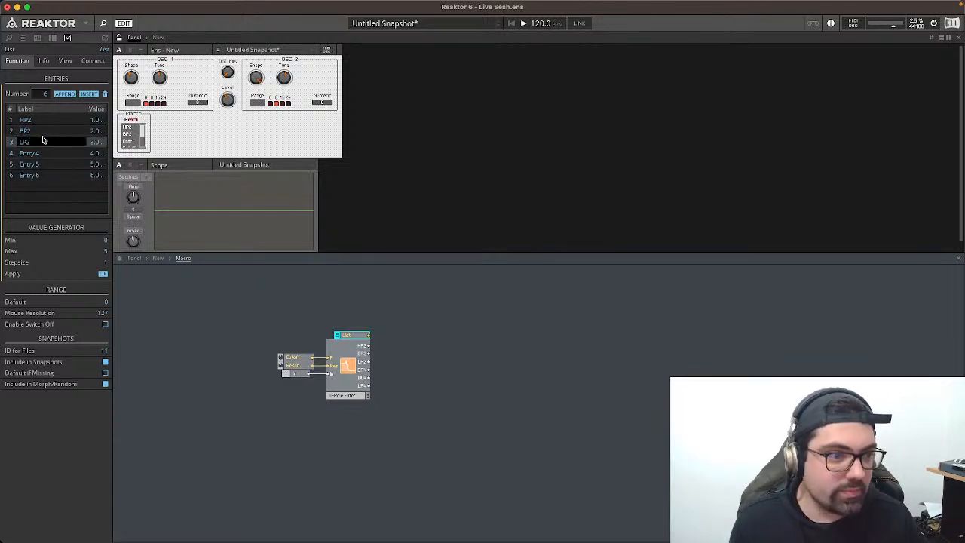
key("Return")
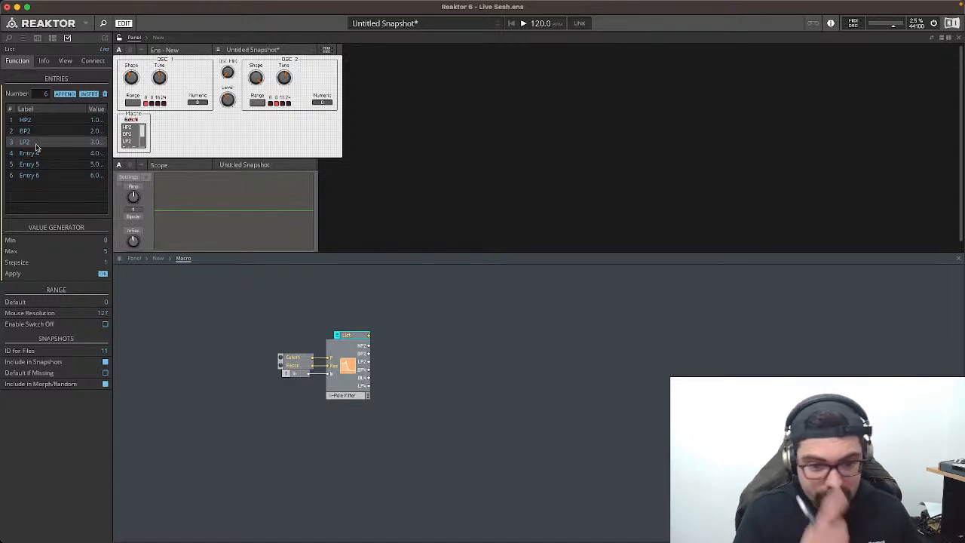
Step: Label list entries 4 to 6 as BP4, BL4 and LP4
double_click(27, 154)
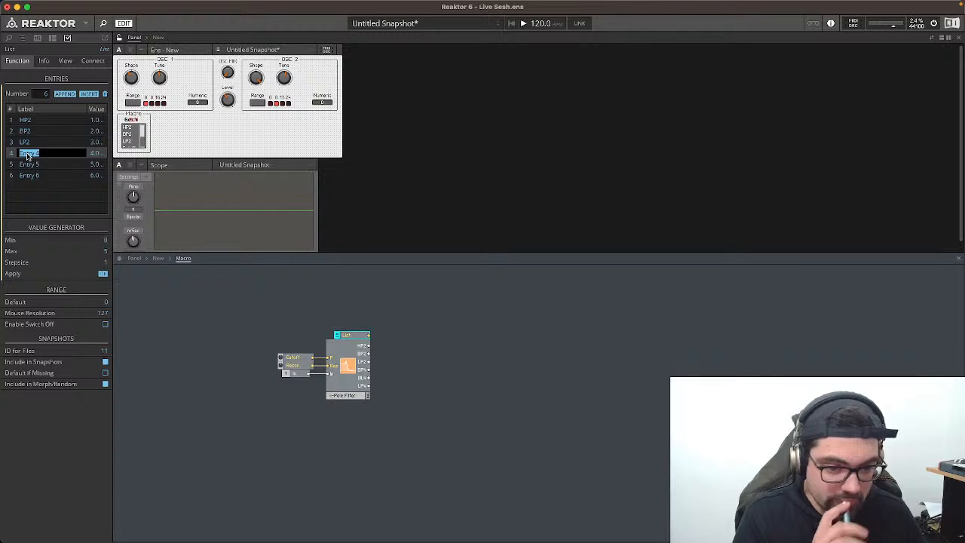
type("HP4")
key("Return")
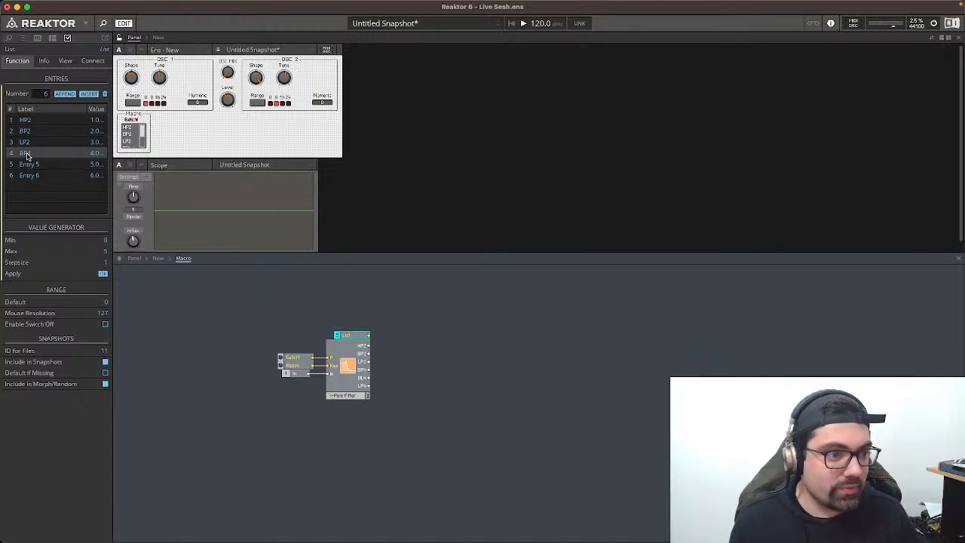
double_click(31, 166)
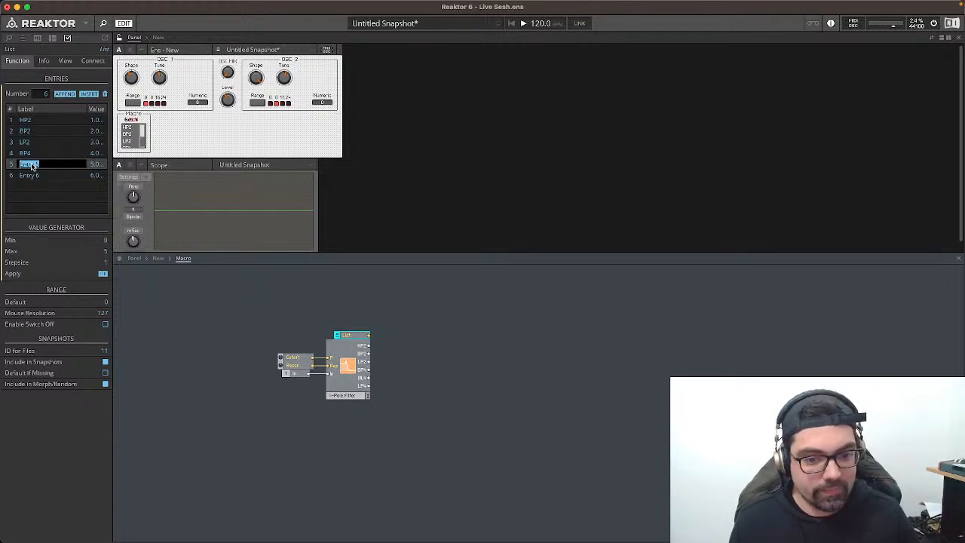
type("BL4")
key("Return")
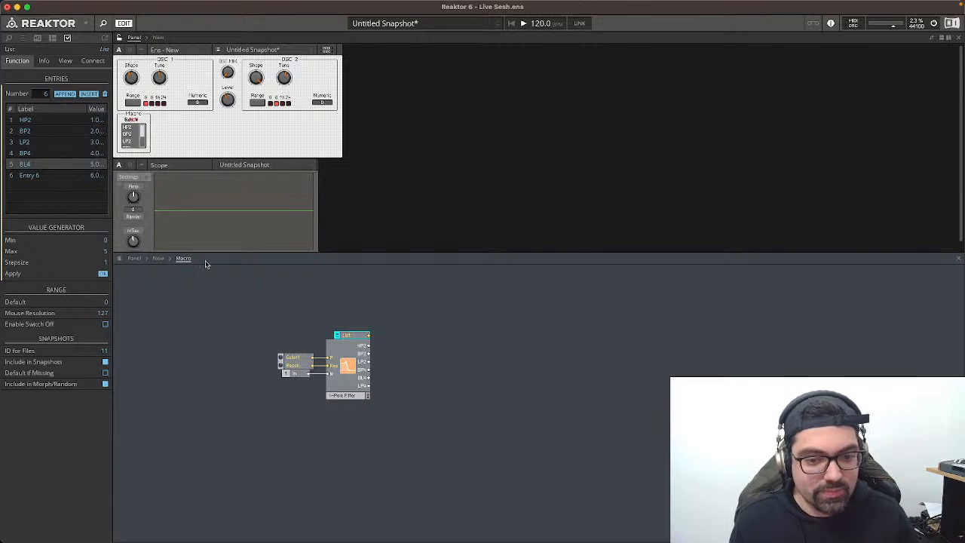
left_click(41, 175)
double_click(41, 175)
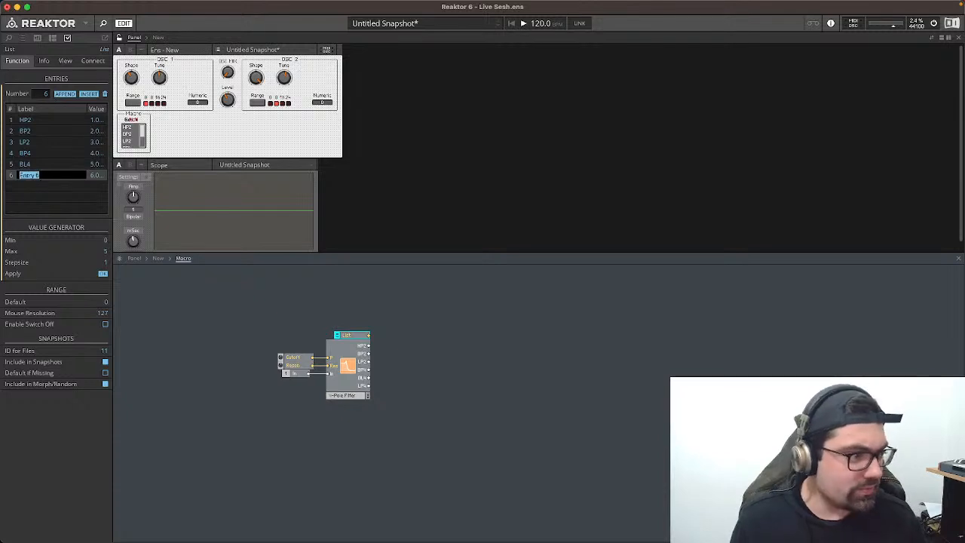
type("LP4")
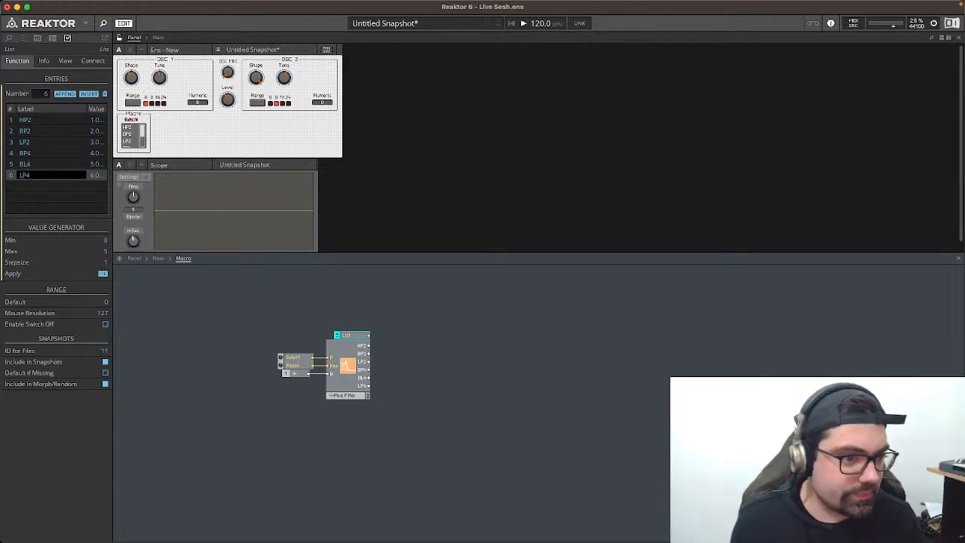
key("Return")
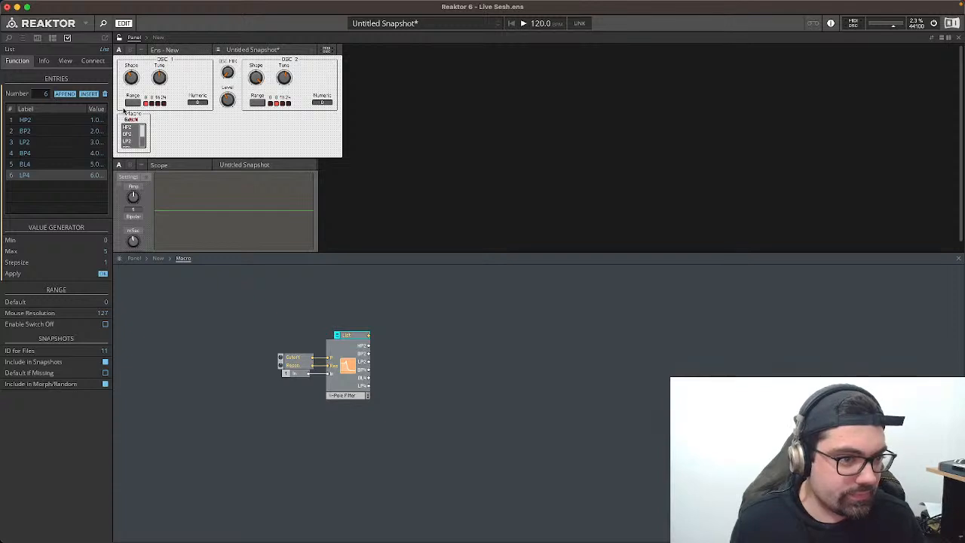
Step: Insert a built-in Selector/Scanner module from the Signal Path category and place it beside the filter's outputs
left_click(399, 351)
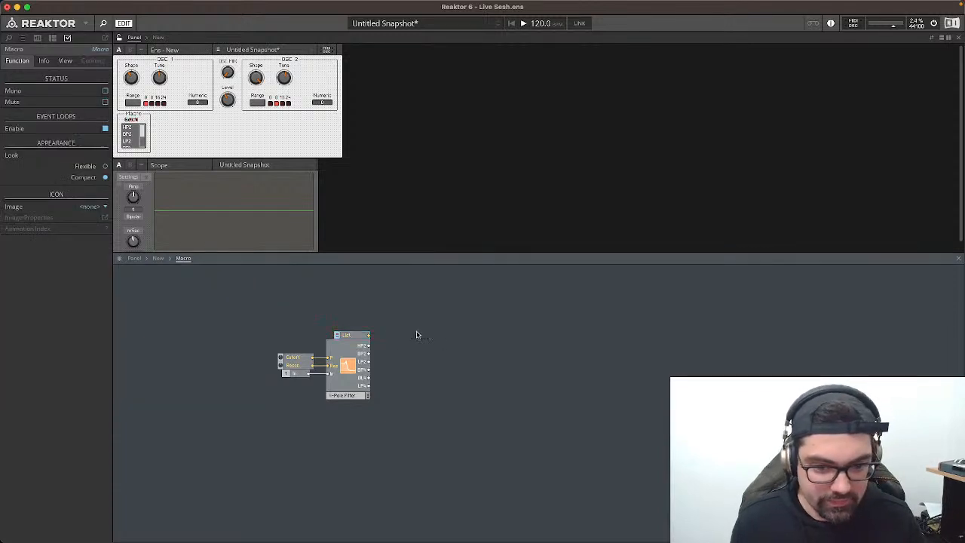
right_click(455, 306)
mouse_move(469, 309)
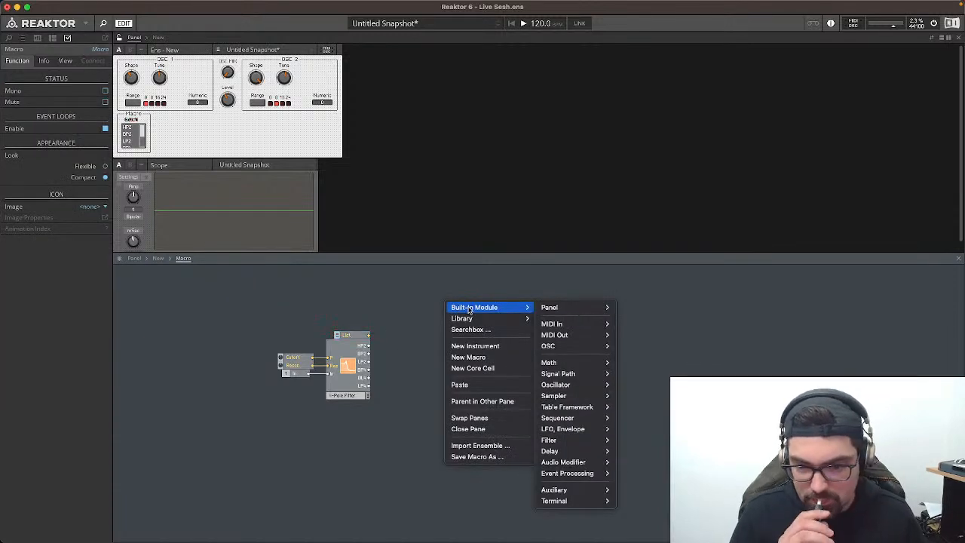
mouse_move(573, 373)
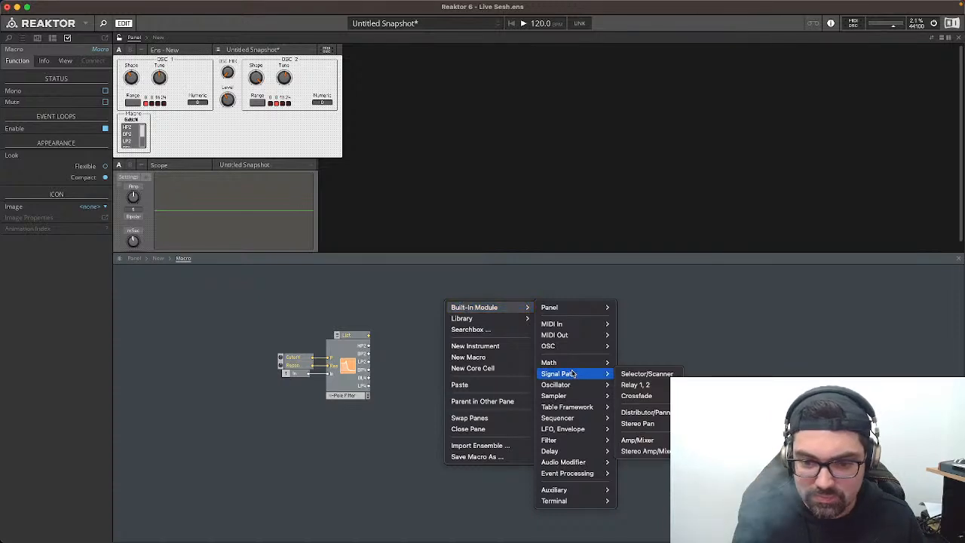
left_click(643, 374)
left_click_drag(471, 321, 426, 340)
Step: Wire the filter's six outputs, HP2 through LP4, in order to the Selector's inputs 0 to 5, adding input ports as needed
left_click_drag(369, 345, 407, 345)
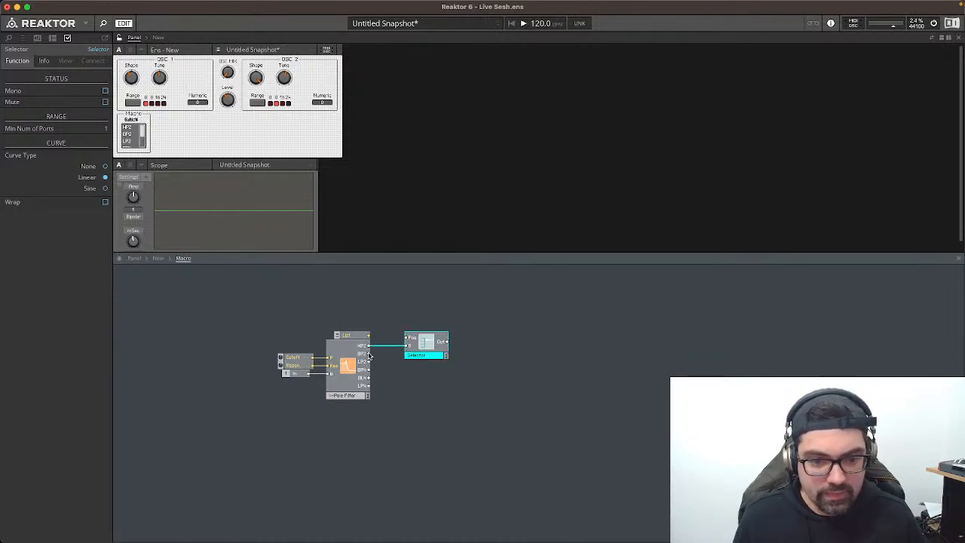
left_click_drag(370, 354, 427, 360)
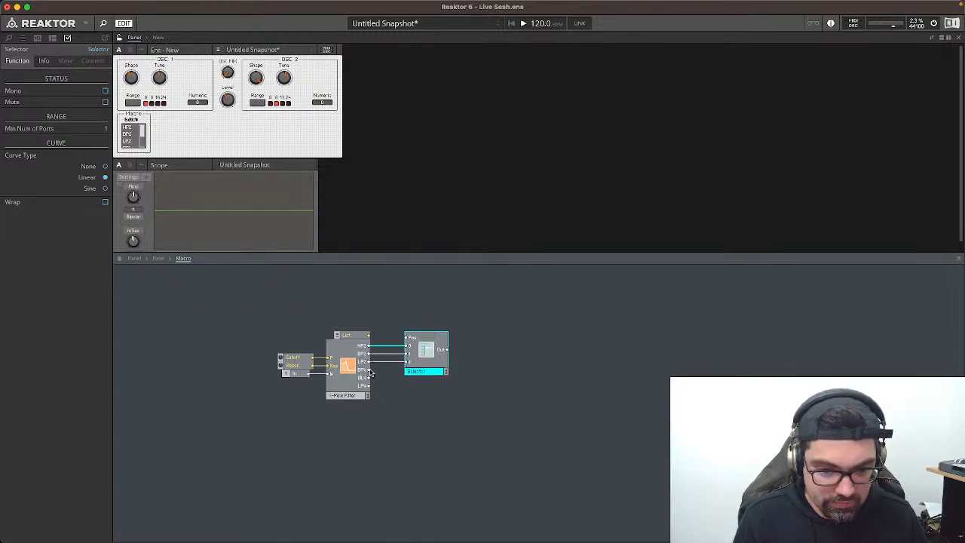
left_click_drag(369, 372, 411, 386)
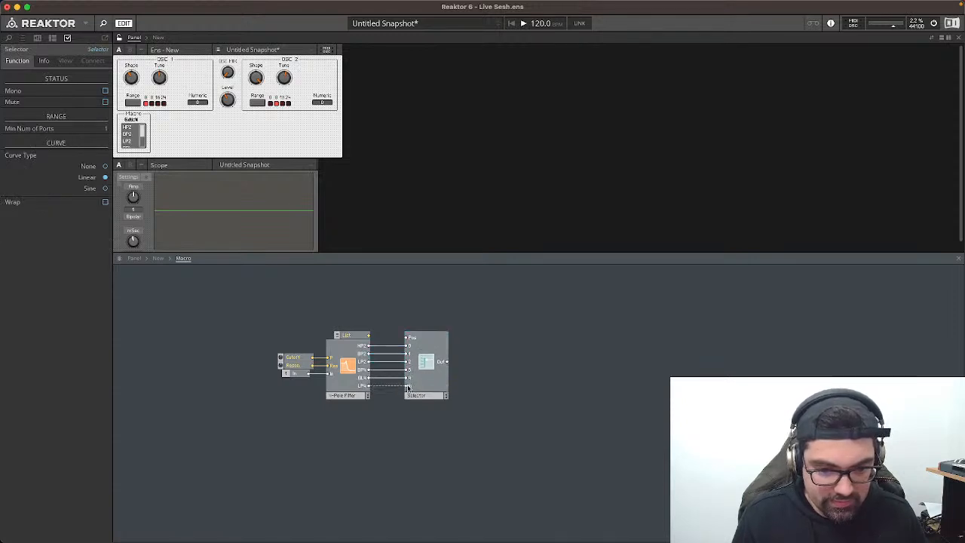
Step: Set the values of list entries HP2, BP2 and LP2 to 0, 1 and 2
left_click(356, 334)
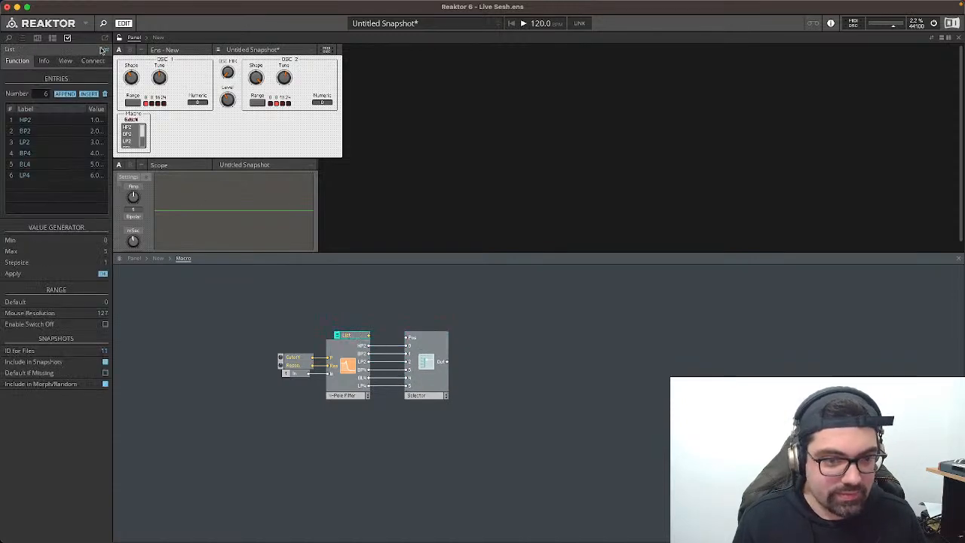
type("0")
double_click(96, 133)
type("1")
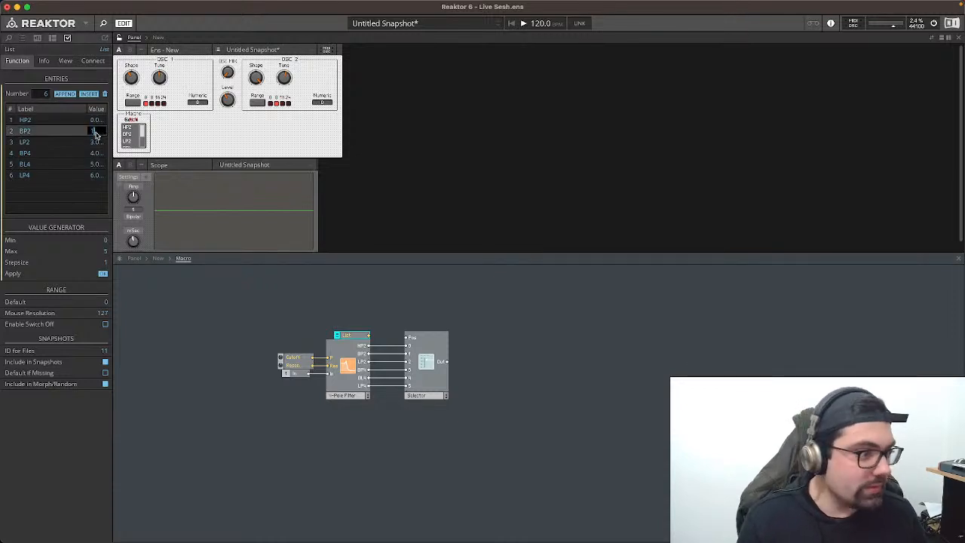
double_click(96, 142)
type("2")
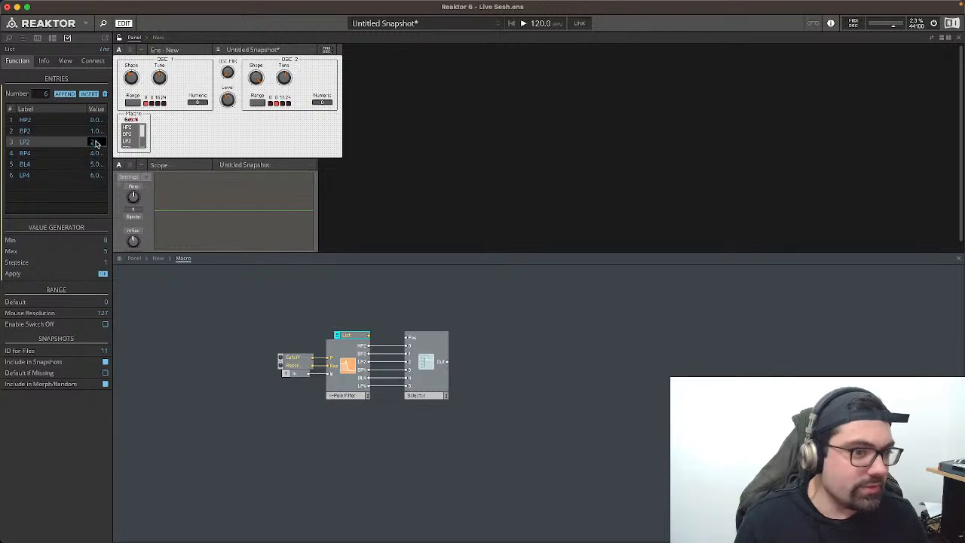
Step: Set the values of list entries BP4, BL4 and LP4 to 3, 4 and 5
double_click(96, 153)
type("3")
double_click(95, 165)
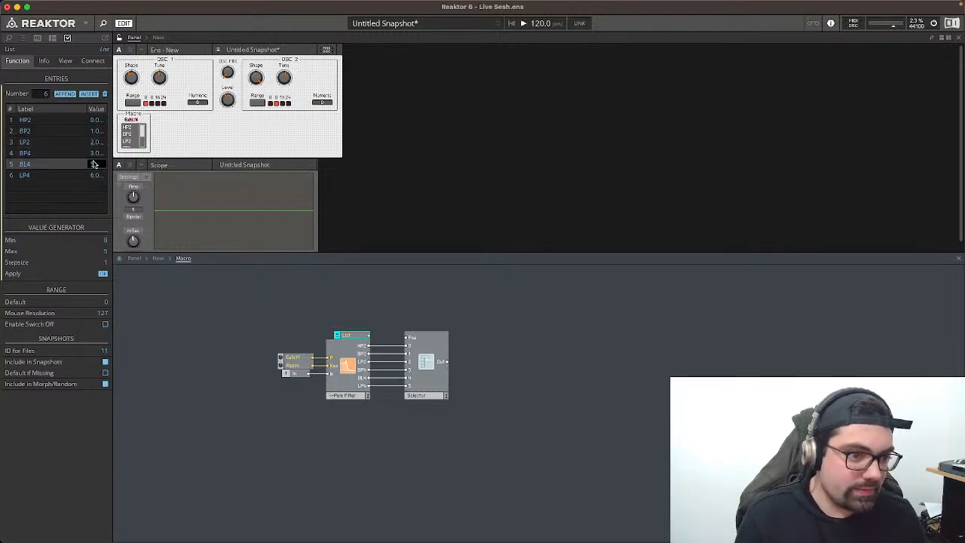
type("4")
double_click(98, 176)
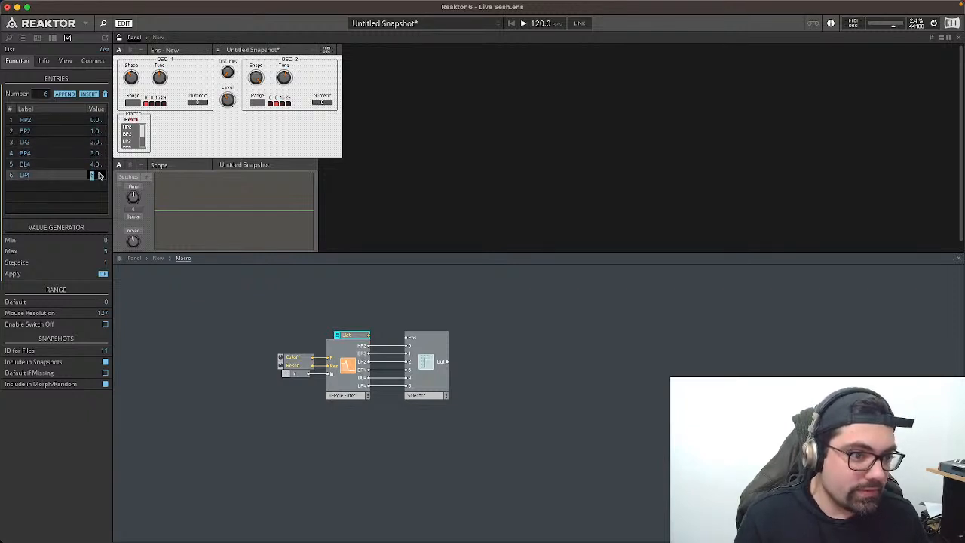
left_click(181, 294)
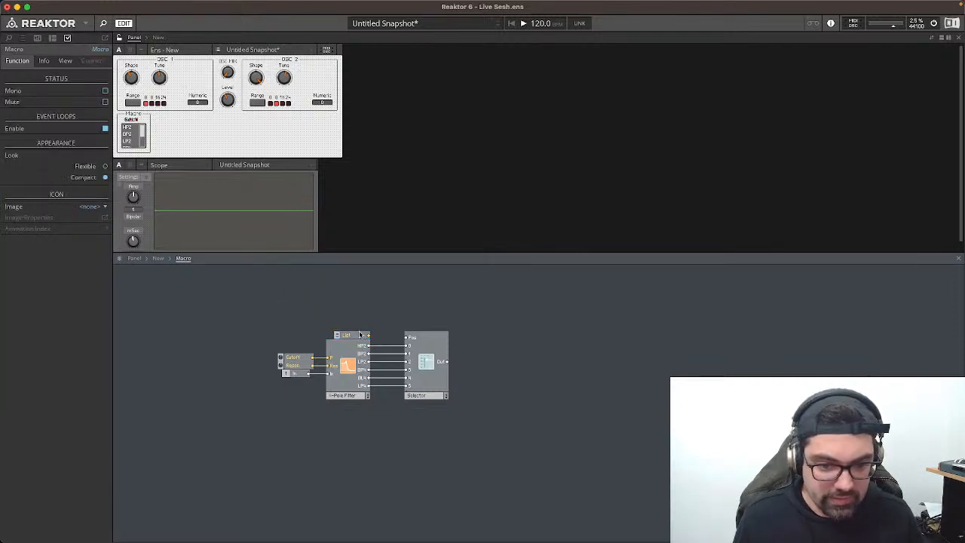
Step: Wire the List output to the Selector's Pos input and, with the panel locked, choose LP2 in the filter list
left_click_drag(368, 336, 408, 338)
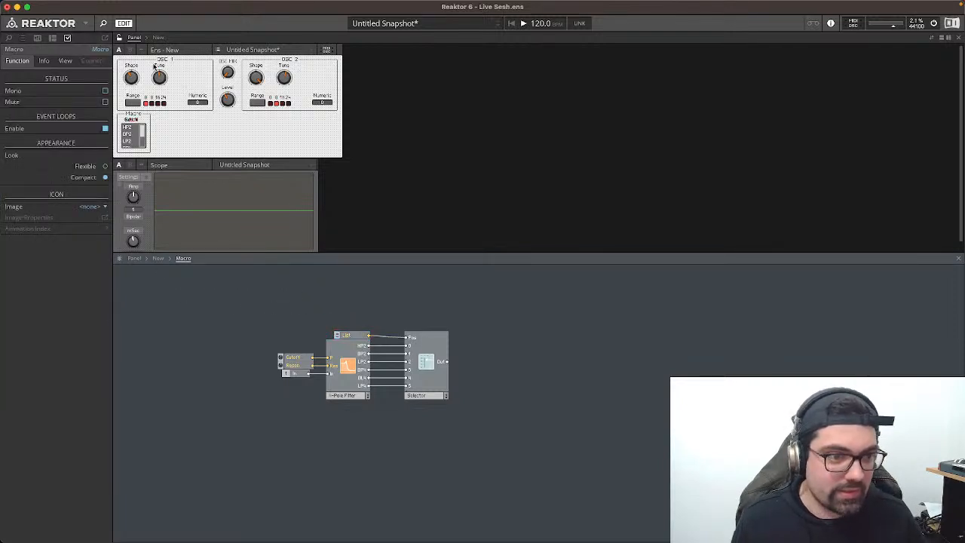
left_click(130, 130)
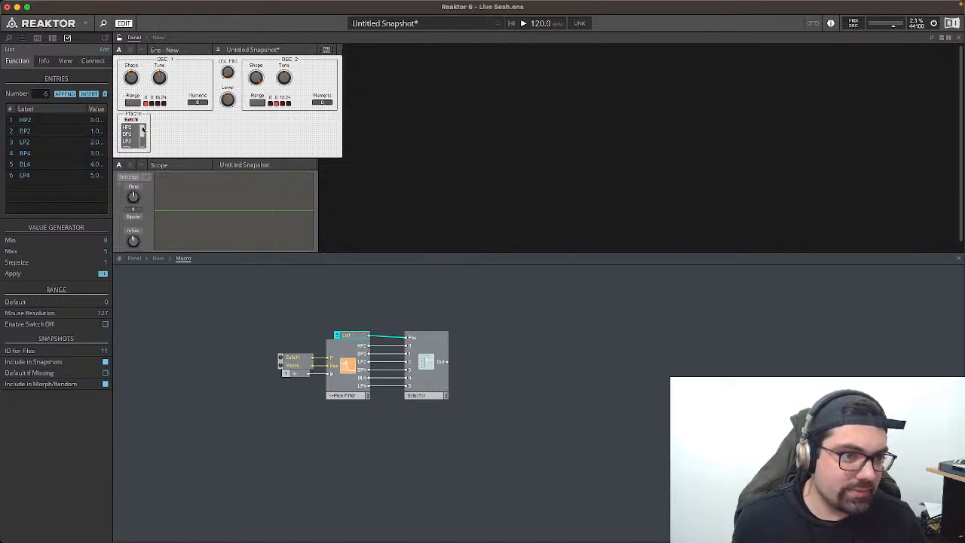
left_click(120, 38)
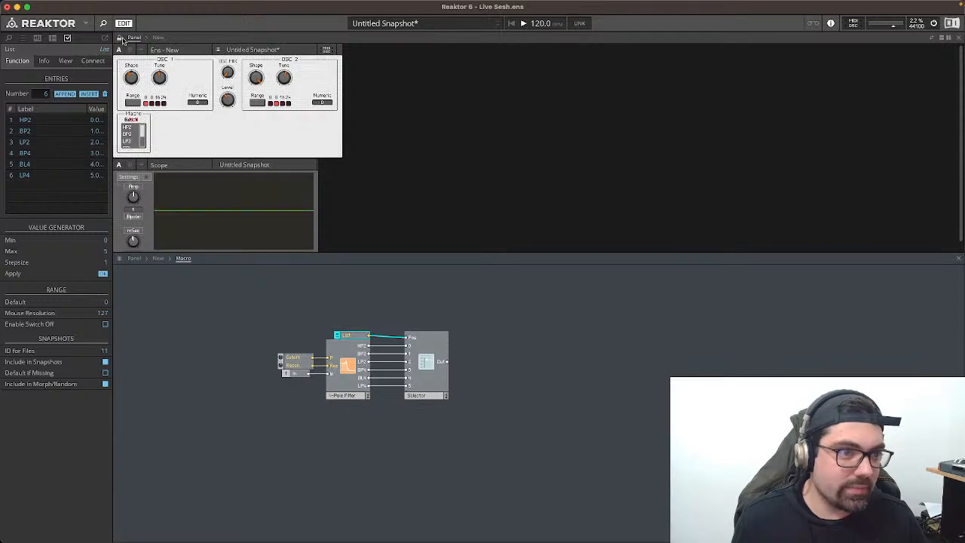
left_click(132, 134)
left_click(130, 142)
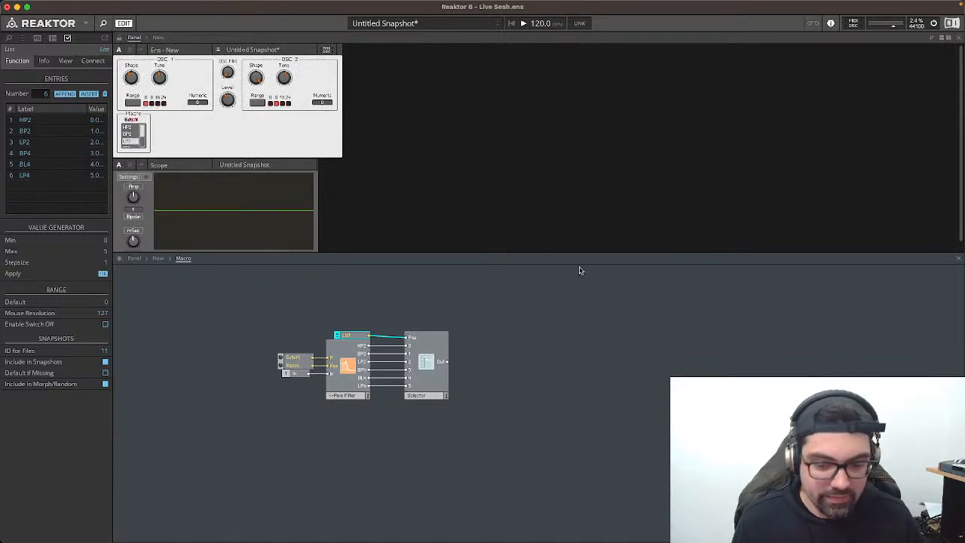
Step: Insert an Out Port beside the Selector and wire the Selector's output to it
double_click(581, 297)
type("out")
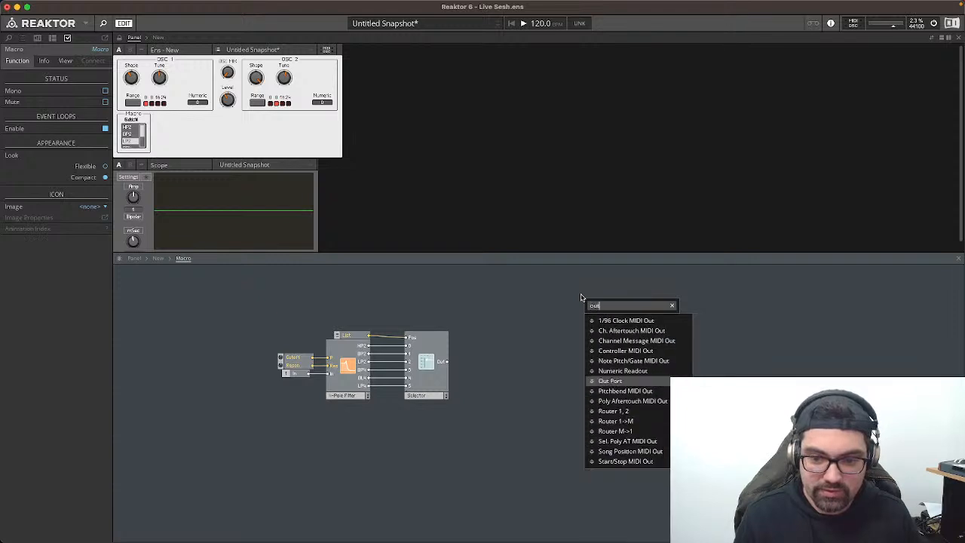
key("Return")
left_click_drag(585, 302, 474, 362)
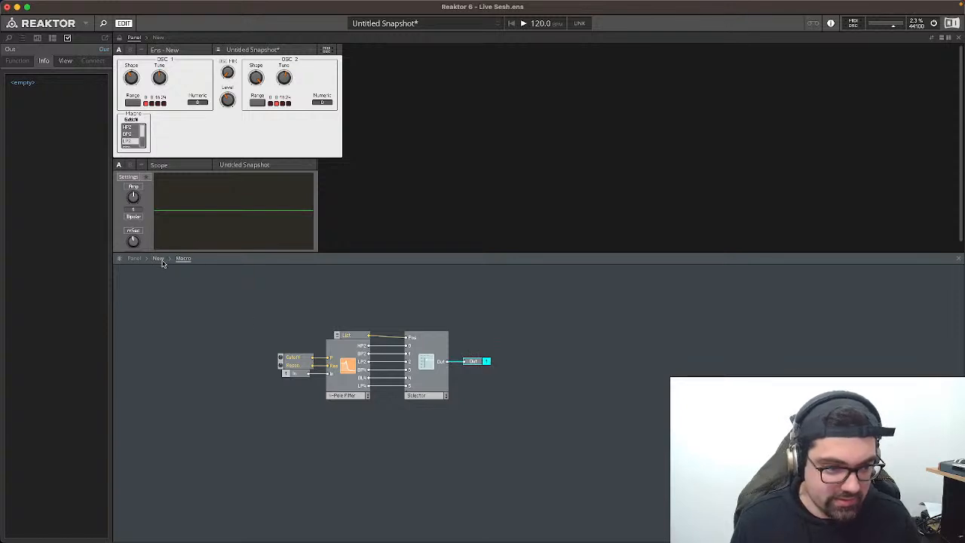
Step: In the parent New structure, insert the macro between the Crossfade and the Mixer, and bring the mixer section in line with it
left_click(158, 258)
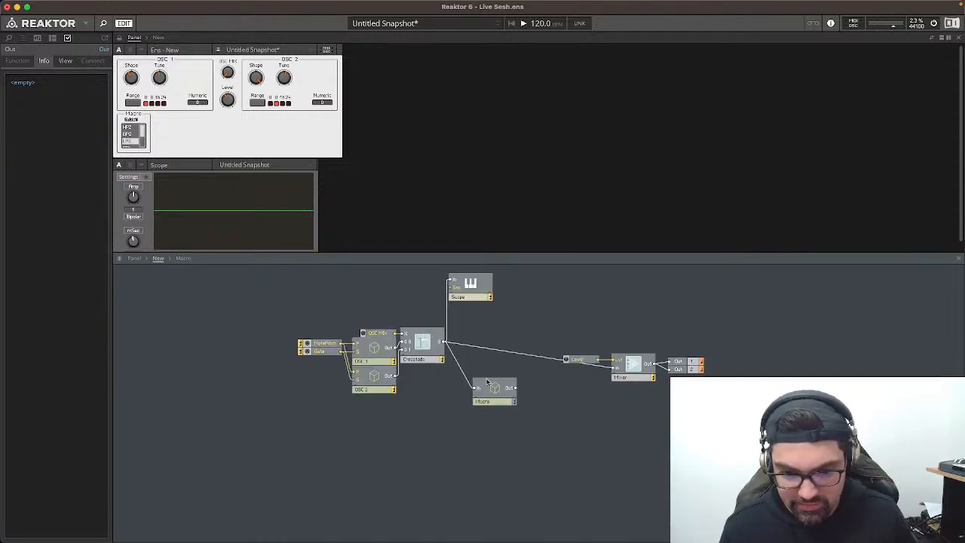
left_click_drag(506, 381, 486, 343)
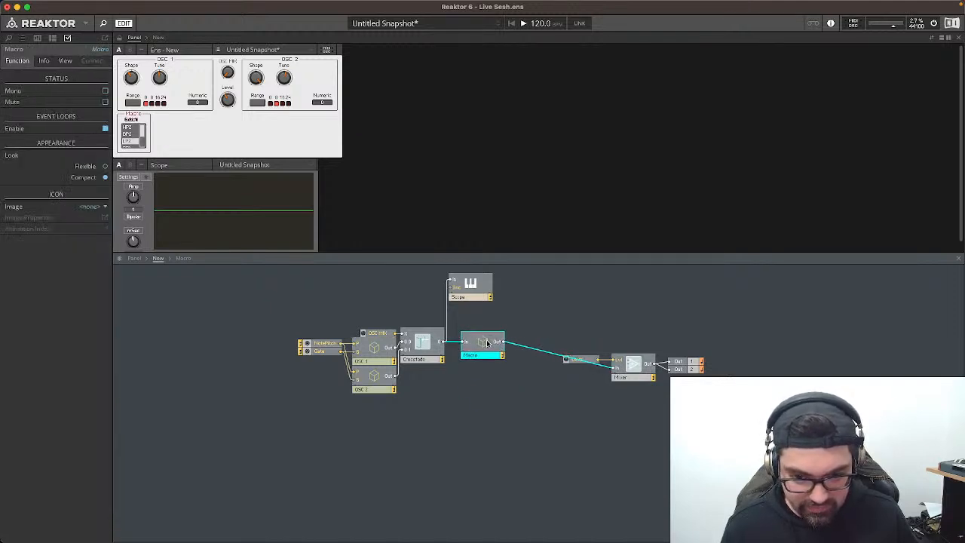
left_click_drag(571, 330, 590, 345)
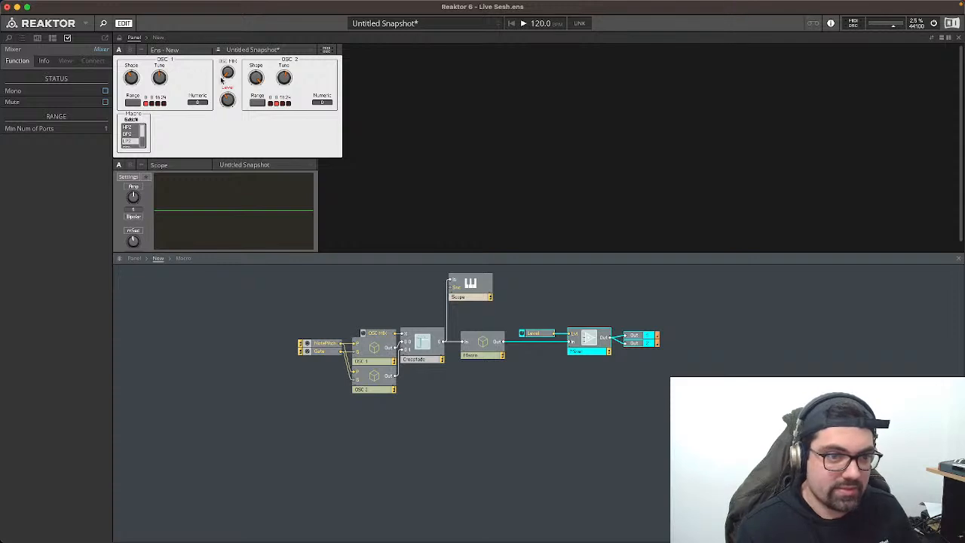
Step: Rename the macro as Filter
left_click(473, 359)
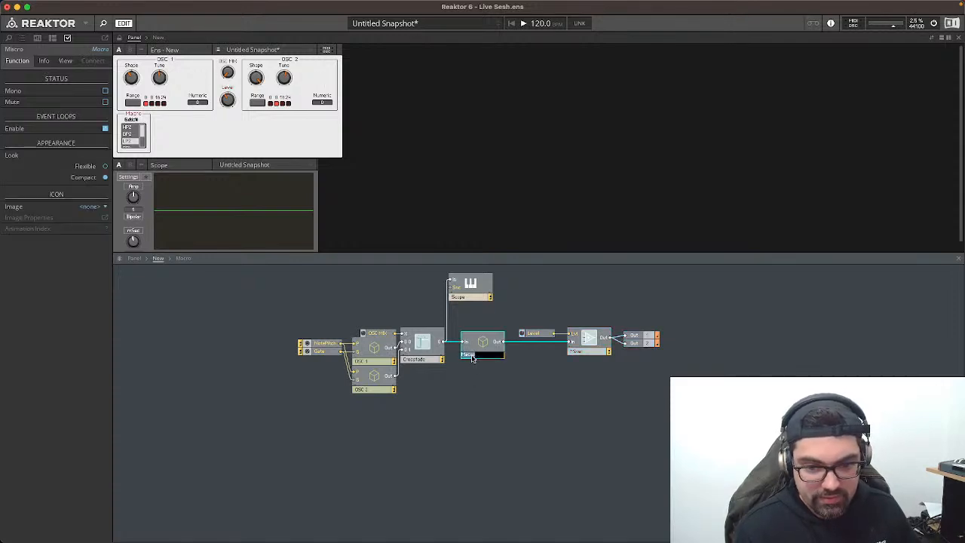
type("Filter")
key("Return")
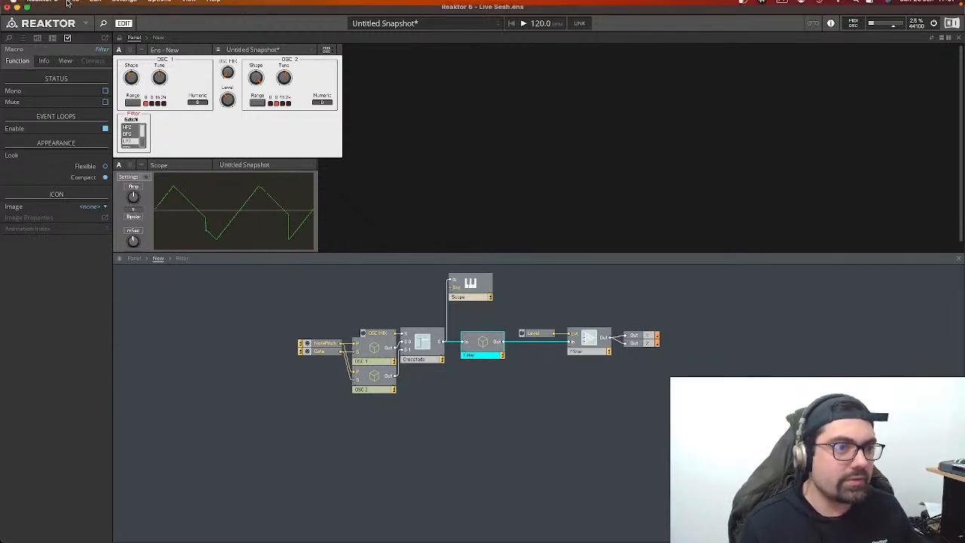
Step: Save the ensemble and reload Live Sesh from the recent files
left_click(73, 6)
left_click(79, 70)
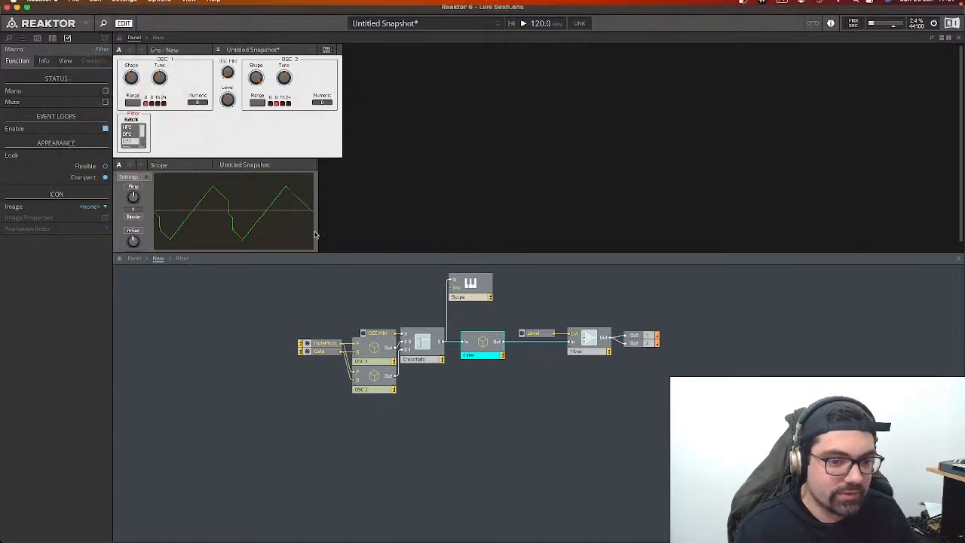
left_click(348, 351)
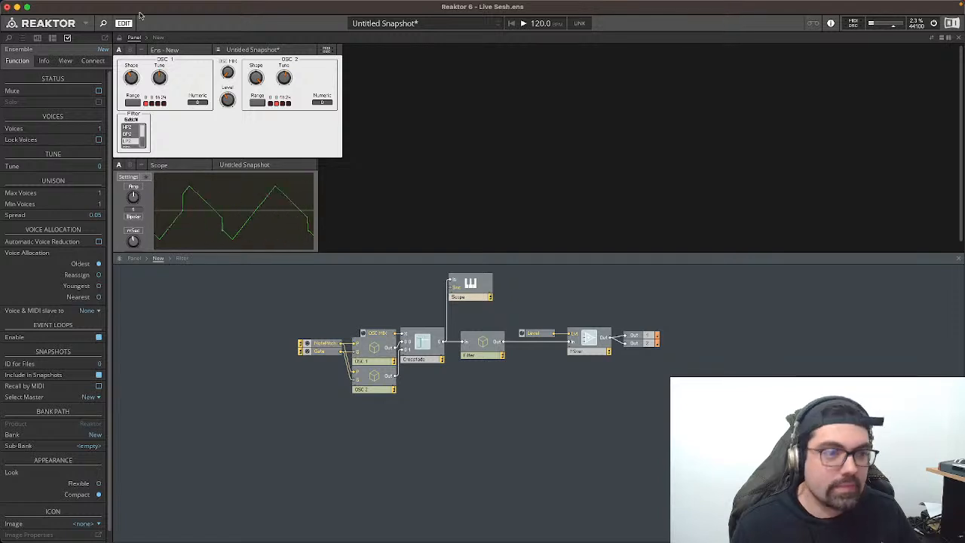
left_click(72, 5)
mouse_move(90, 55)
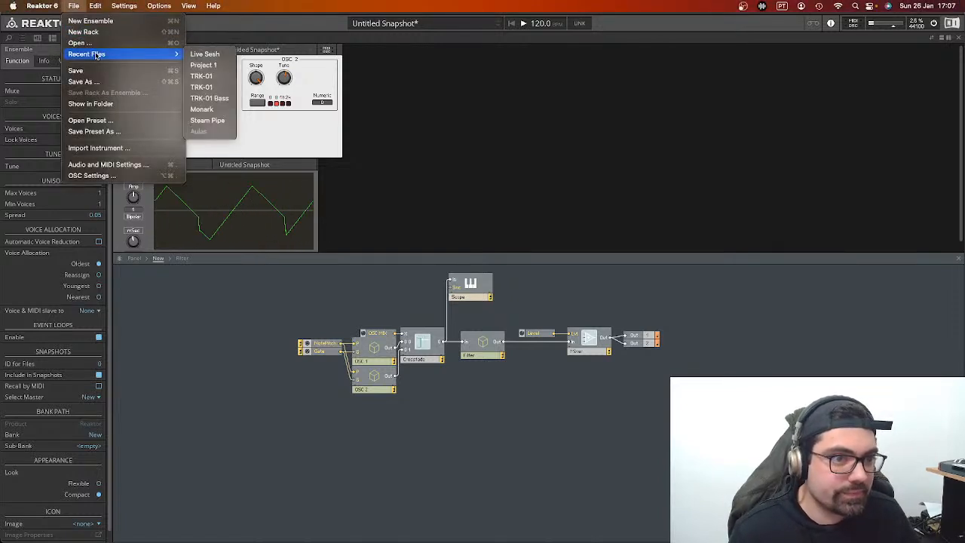
left_click(232, 58)
left_click(453, 195)
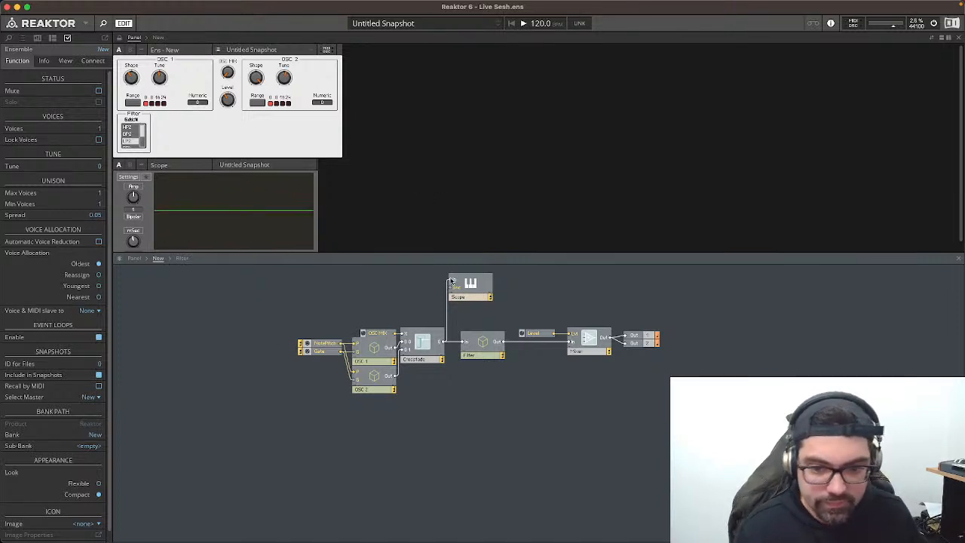
Step: Move the Level, Mixer and output modules slightly closer to the Filter macro, and adjust the OSC 1 Shape knob
left_click_drag(690, 390, 689, 389)
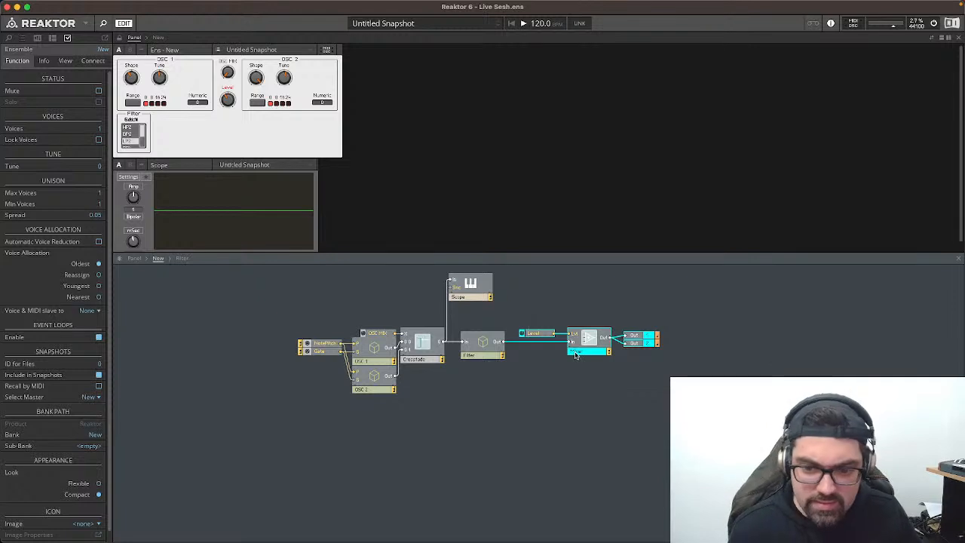
left_click_drag(589, 337, 581, 337)
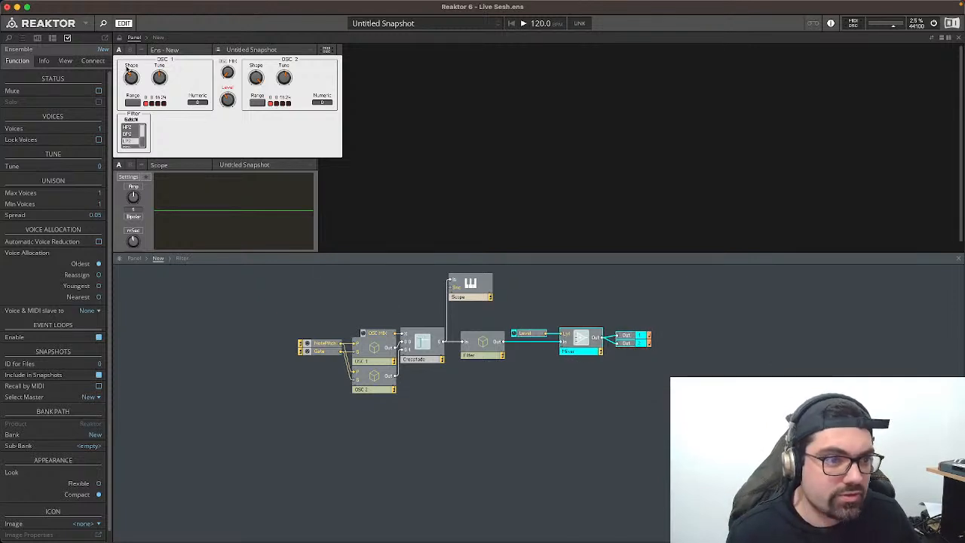
left_click_drag(131, 77, 131, 73)
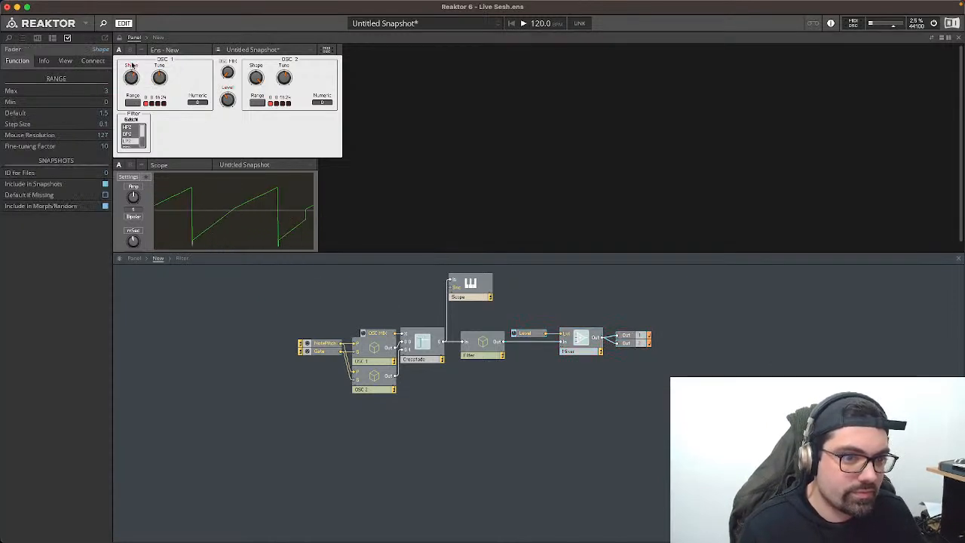
Step: Select LP4 in the Filter list and arrange the overlapping Cutoff, Reson and List controls side by side on the panel
left_click(133, 139)
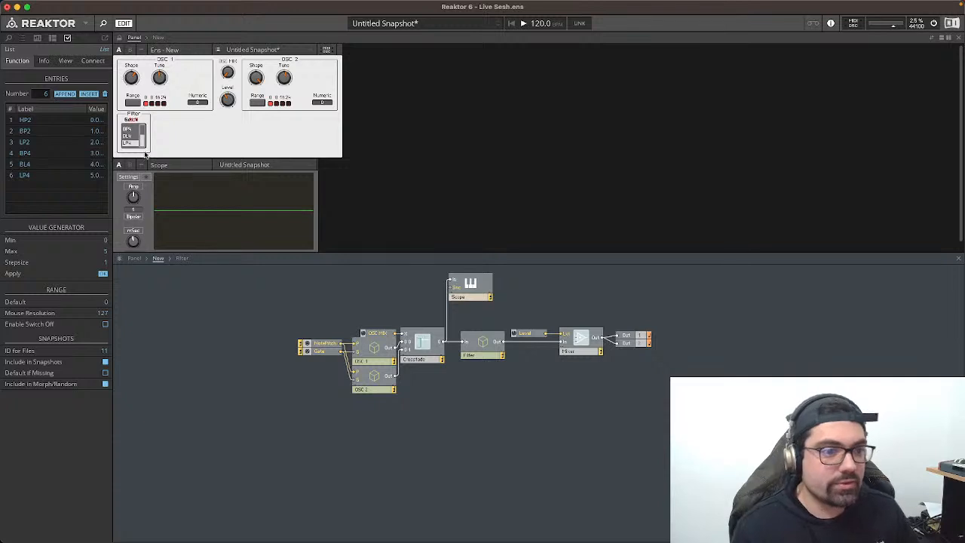
left_click_drag(144, 138, 212, 140)
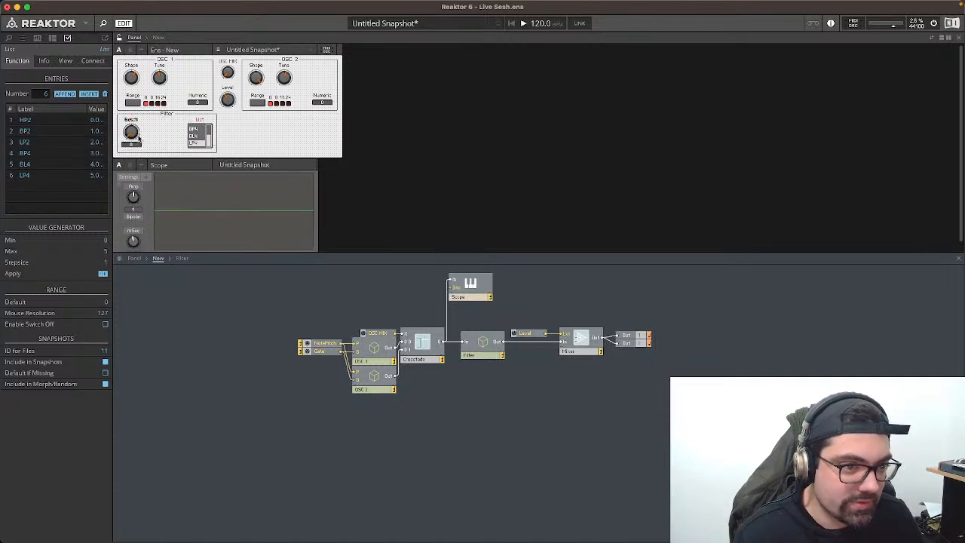
left_click_drag(139, 138, 190, 136)
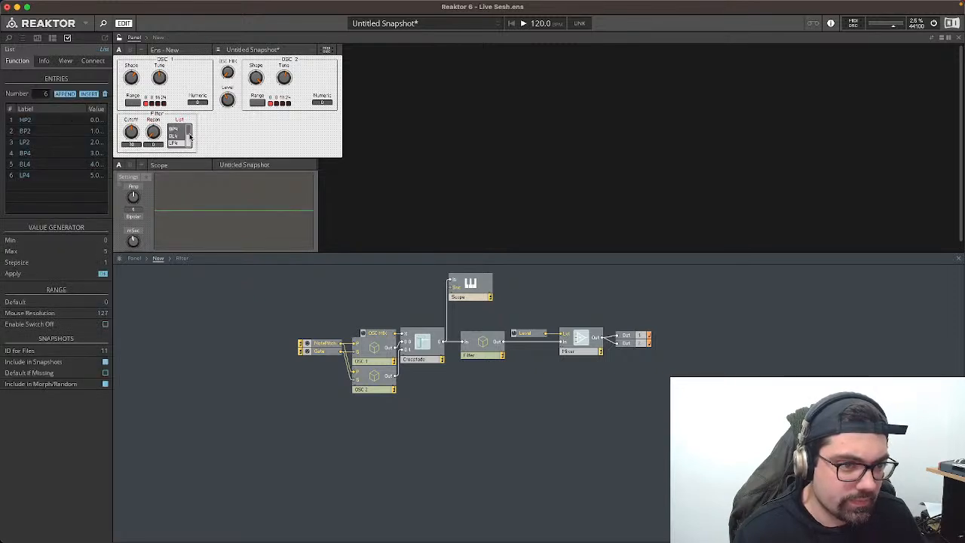
Step: Lock the panel and adjust the filter's Cutoff and Reson knobs to test the sound
left_click(119, 38)
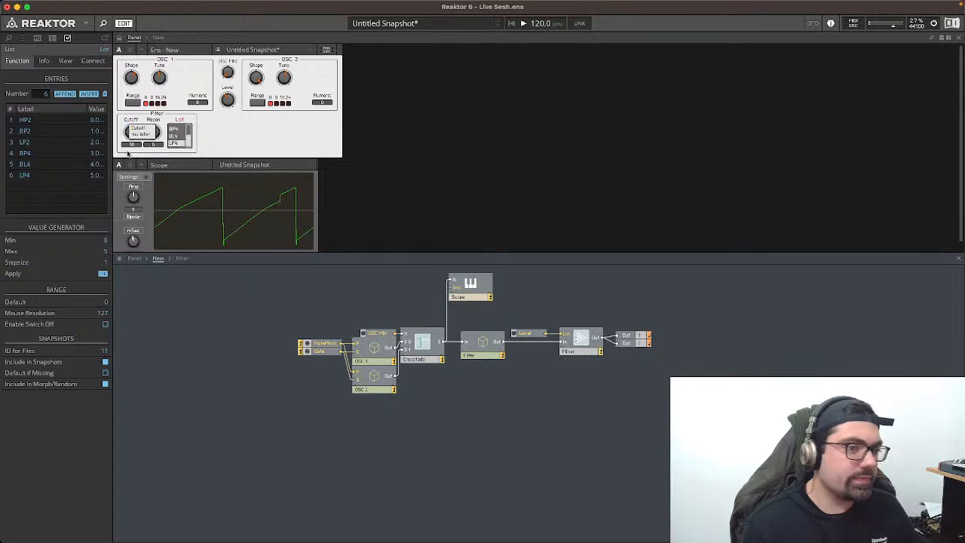
left_click(130, 136)
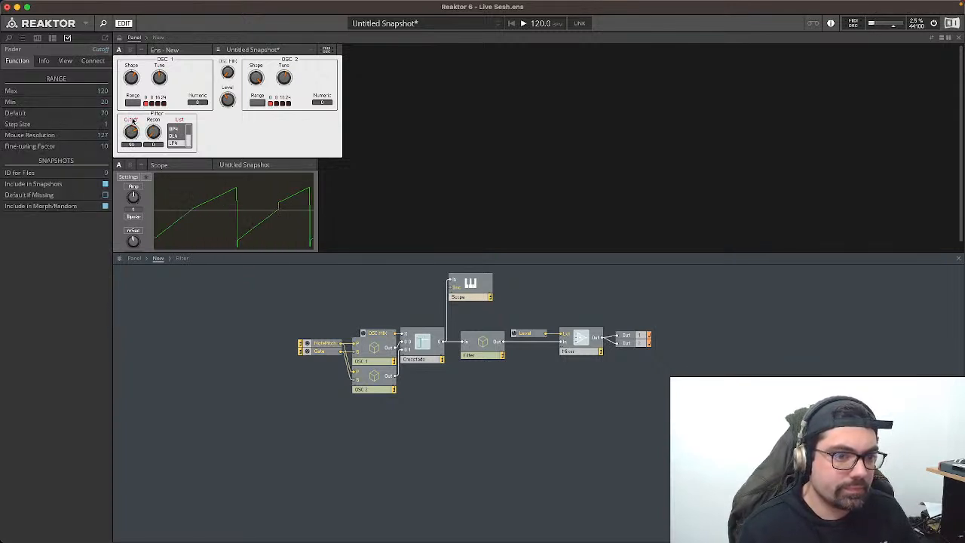
left_click(156, 133)
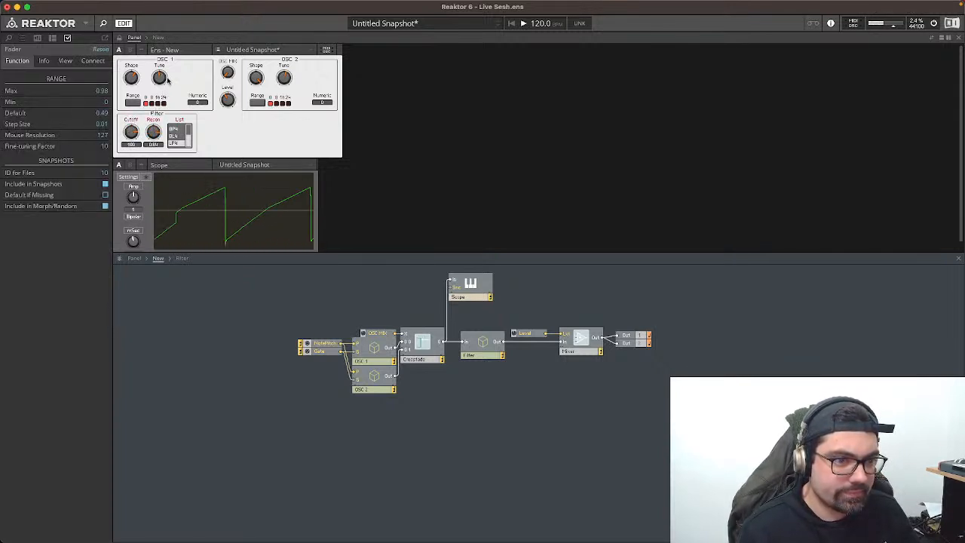
left_click(131, 137)
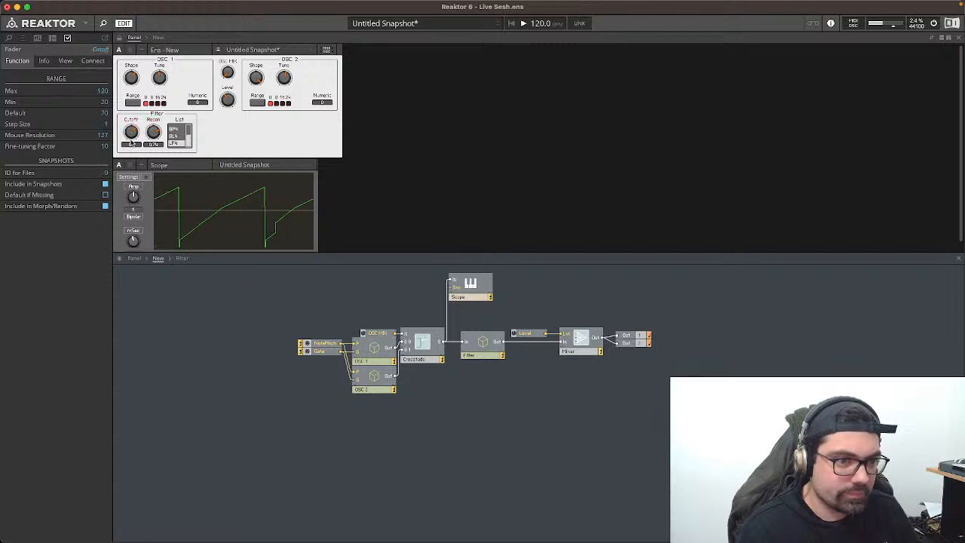
left_click_drag(133, 143, 130, 140)
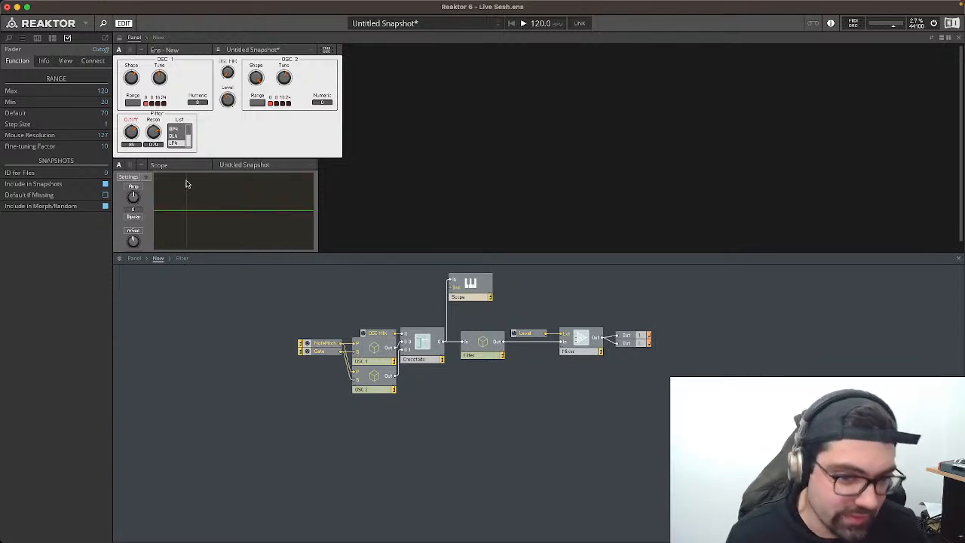
Step: Move the Filter macro together with the Level, Mixer and output modules slightly closer to the Crossfade
left_click_drag(465, 320, 722, 385)
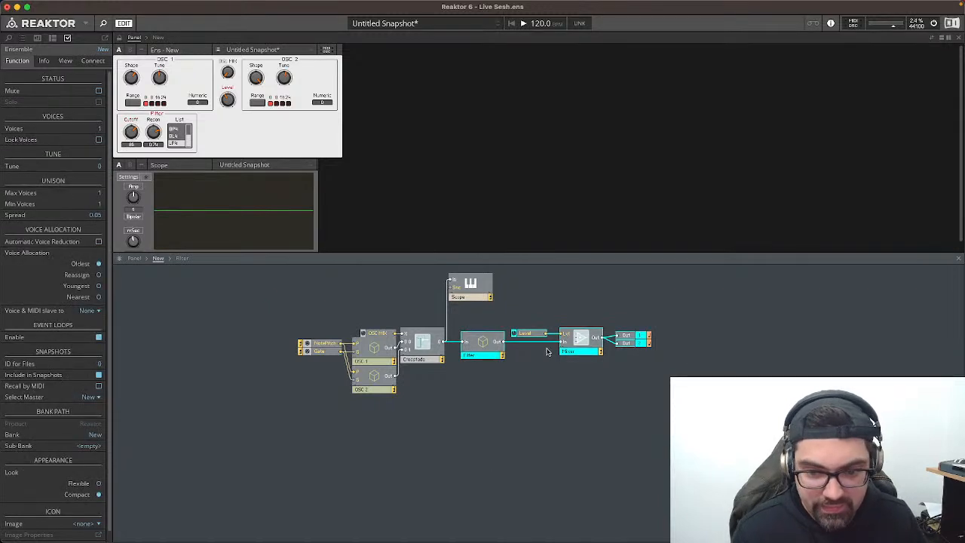
left_click_drag(483, 349, 477, 349)
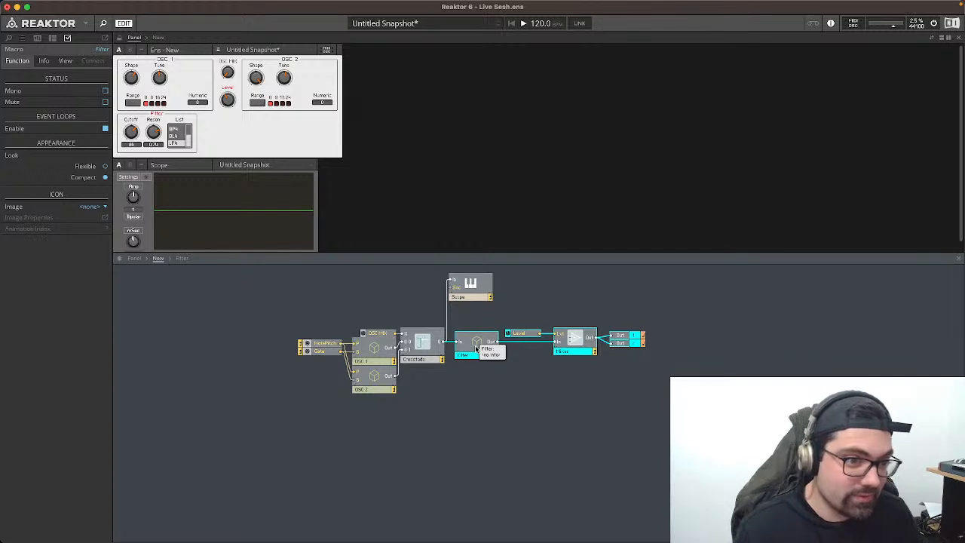
left_click(493, 424)
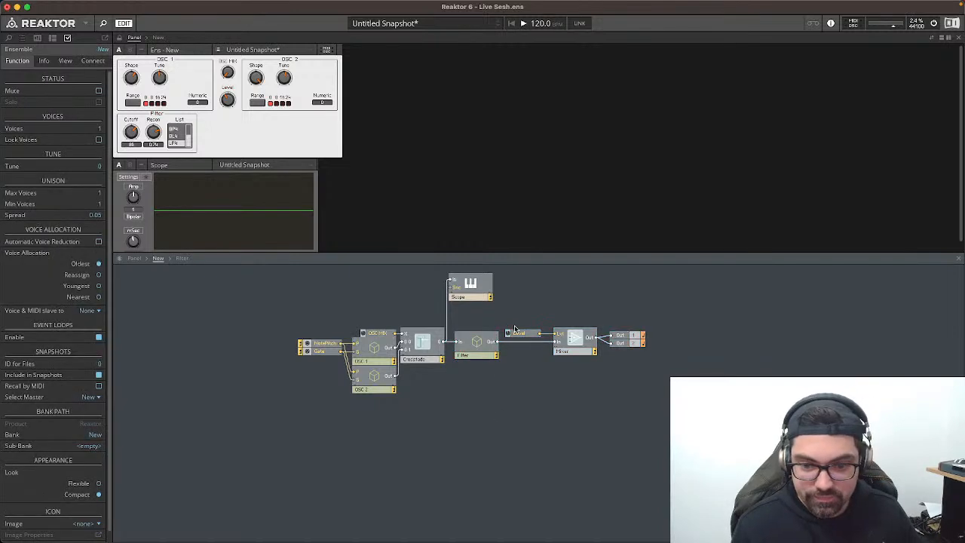
Step: Create a new macro below the oscillators and name it ENV
right_click(416, 428)
left_click(322, 437)
right_click(322, 436)
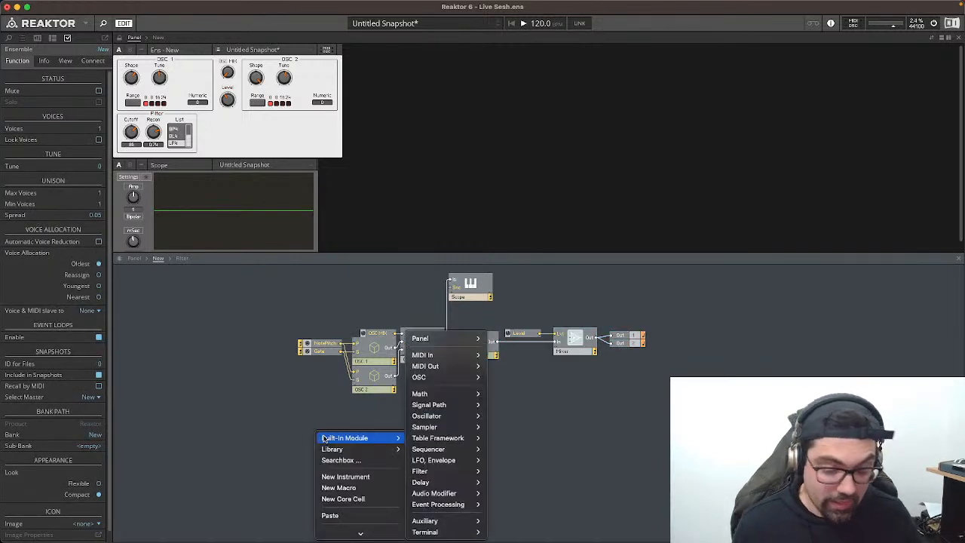
mouse_move(324, 451)
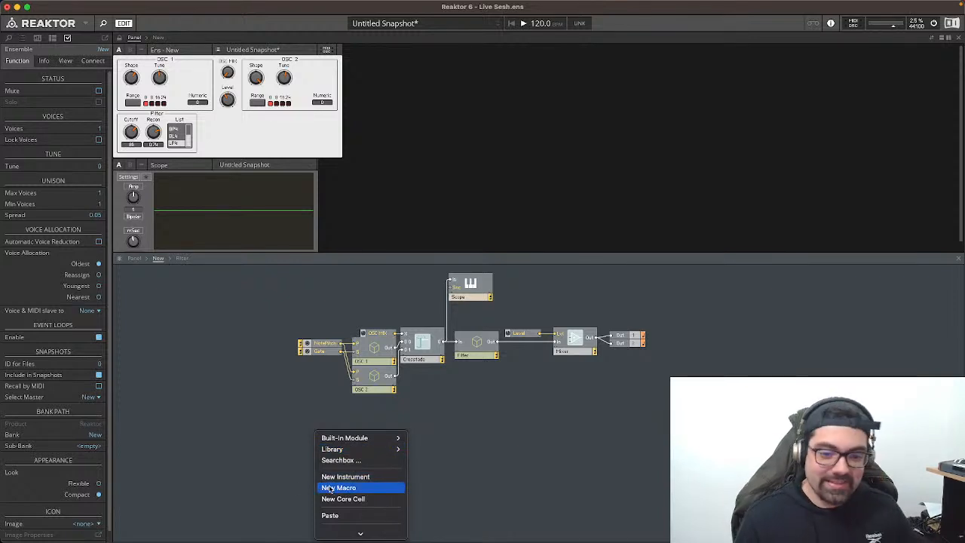
left_click(329, 488)
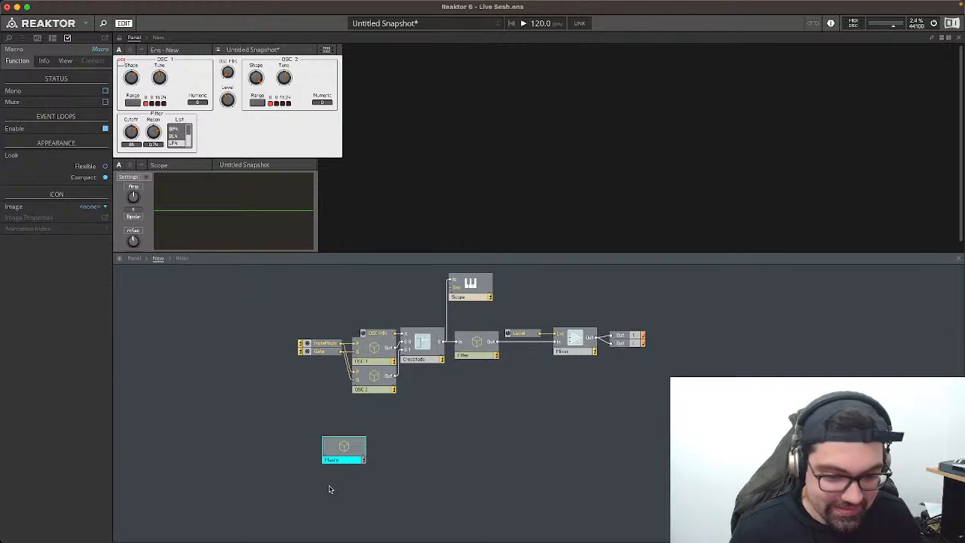
double_click(332, 460)
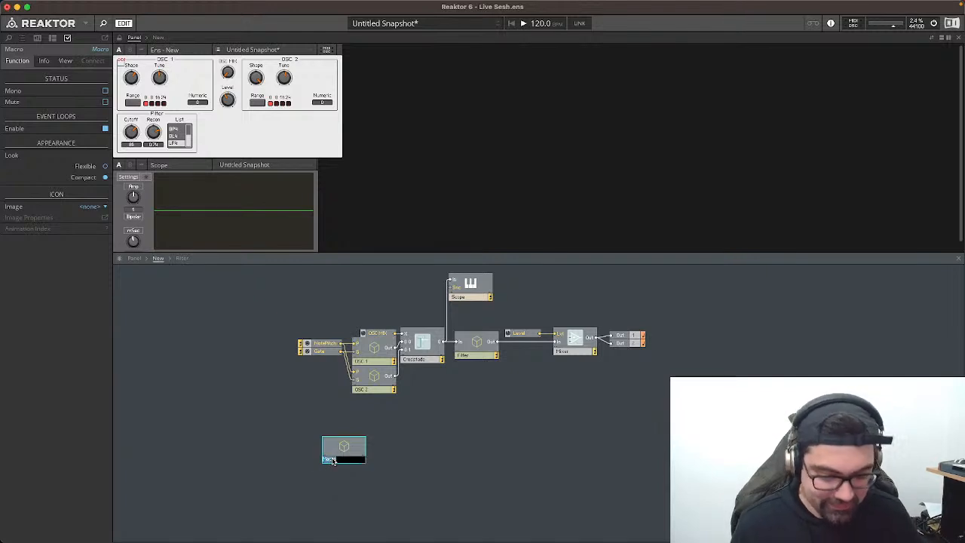
type("ENV")
key("Return")
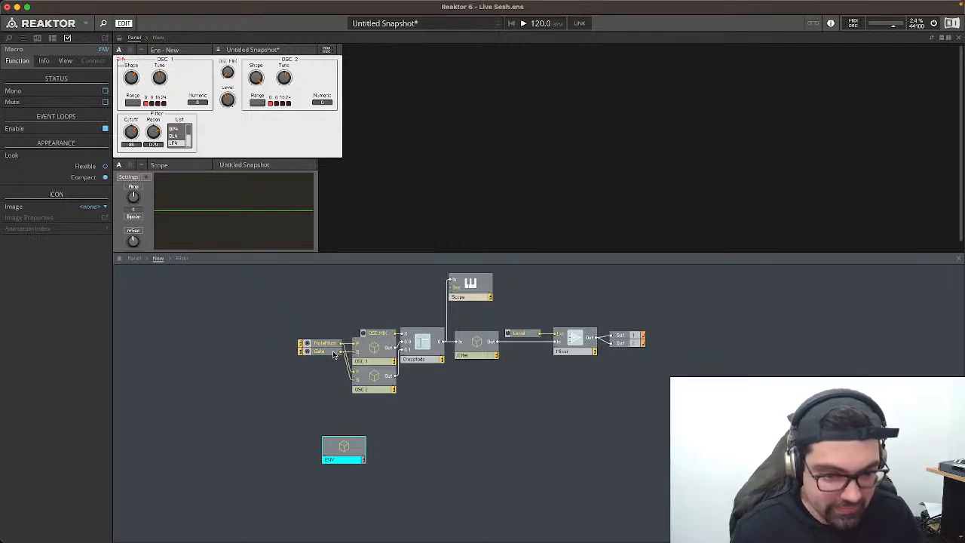
Step: Move the Gate module away from the oscillators and delete its wires to OSC 1 and OSC 2
left_click_drag(331, 353, 248, 356)
left_click(284, 368)
left_click(282, 362)
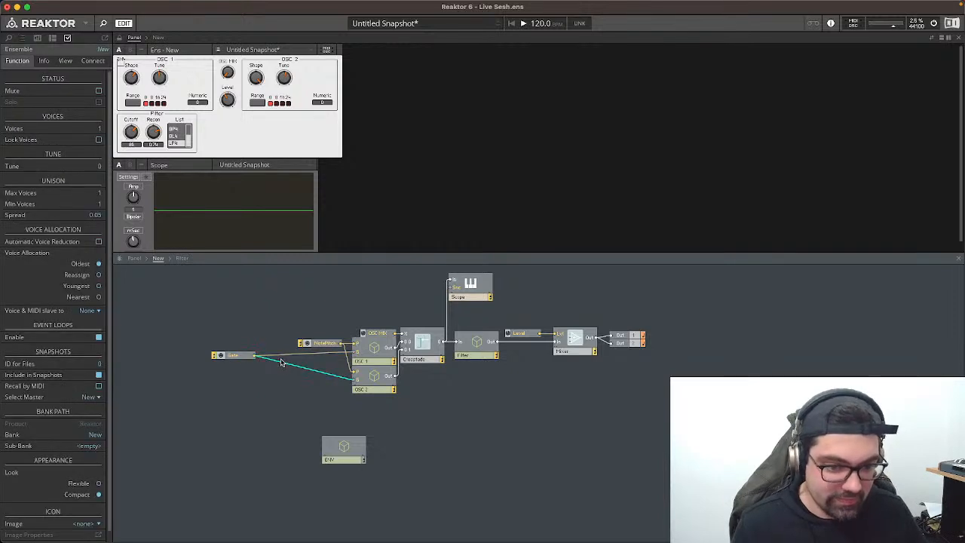
key("Delete")
left_click(276, 354)
key("Delete")
Step: Route Gate through the ENV macro into the G inputs of both oscillators, placing the two modules side by side before OSC 2
left_click_drag(255, 356, 301, 383)
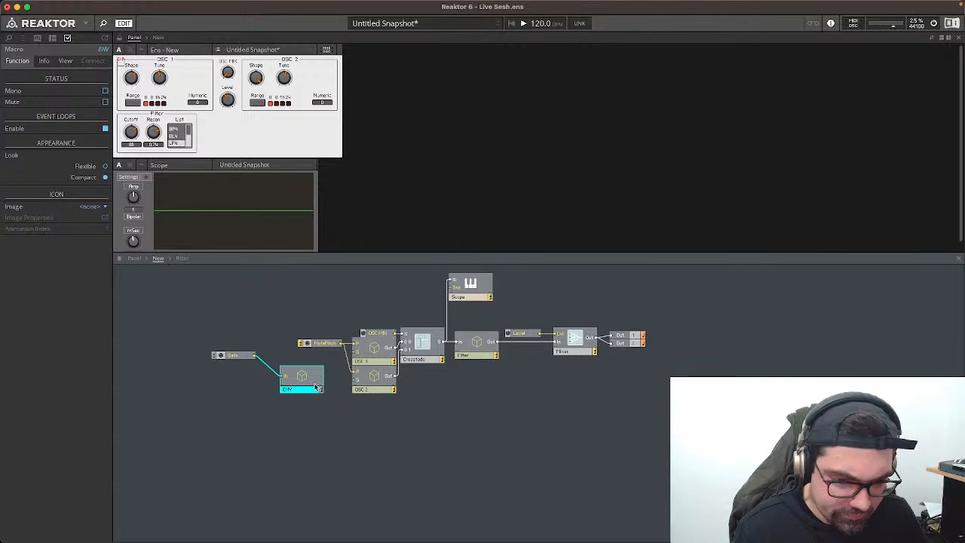
left_click_drag(354, 352, 320, 399)
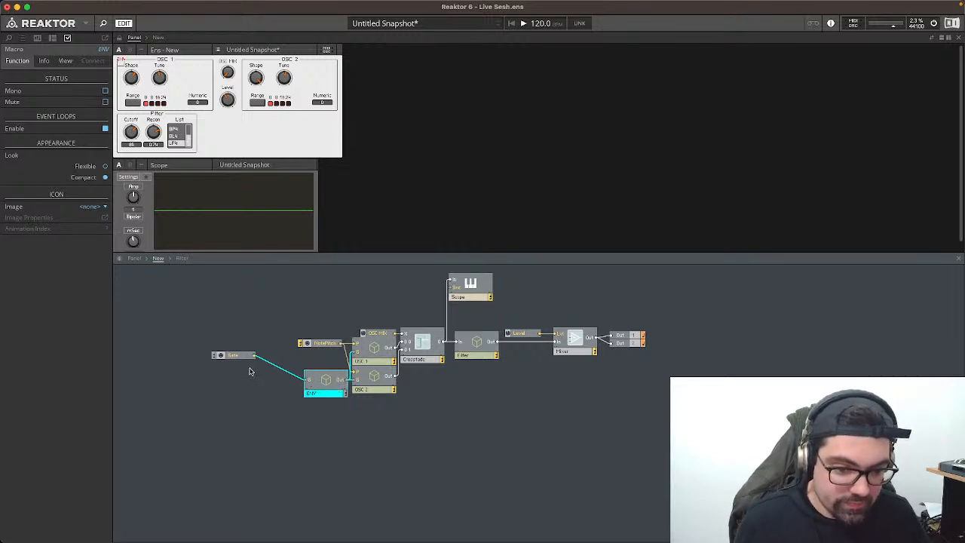
left_click_drag(244, 362, 284, 385)
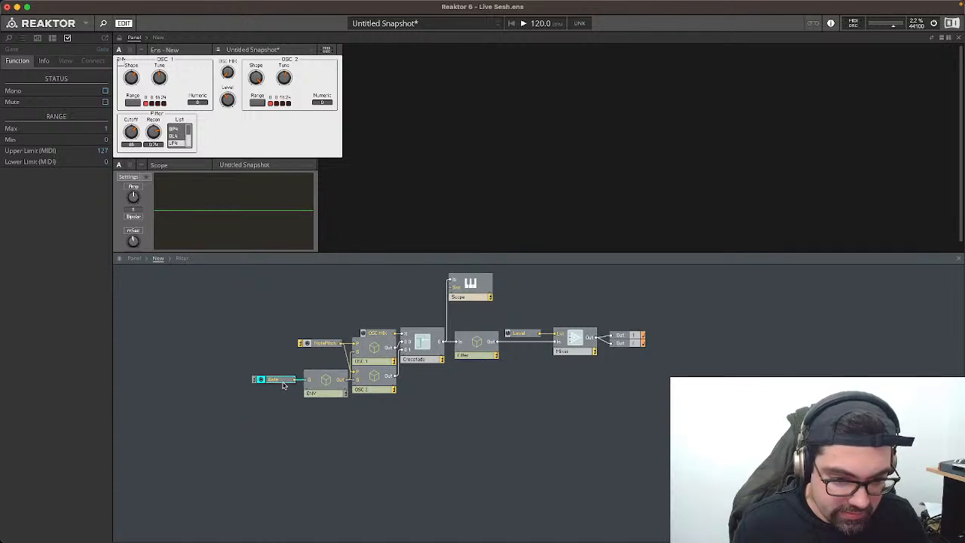
Step: Open the ENV macro's structure and move its Out terminal closer to the input terminal
double_click(321, 384)
left_click(649, 327)
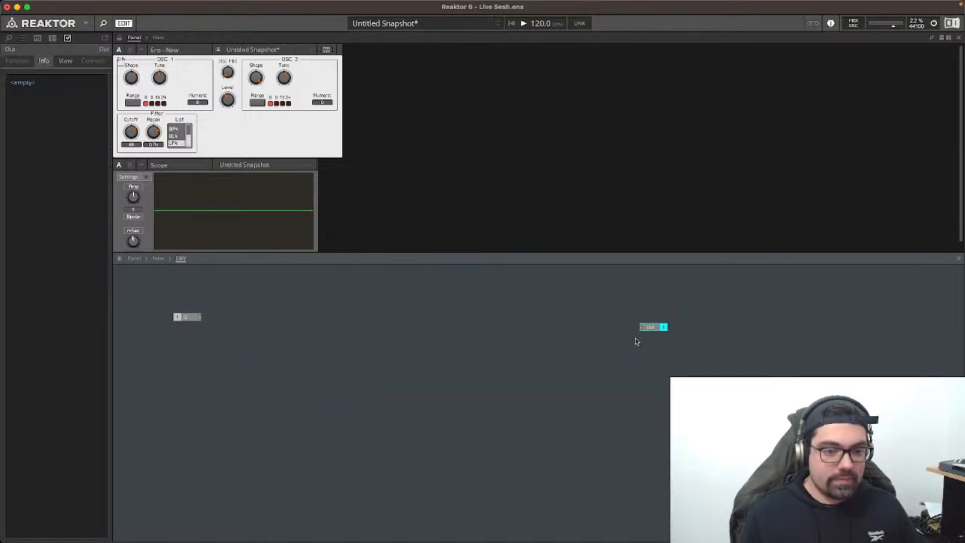
left_click_drag(636, 342, 619, 351)
Step: Add an ADSR Envelope module and wire it between the macro's G input and Out terminal
left_click(294, 368)
key("Return")
key("BackSpace")
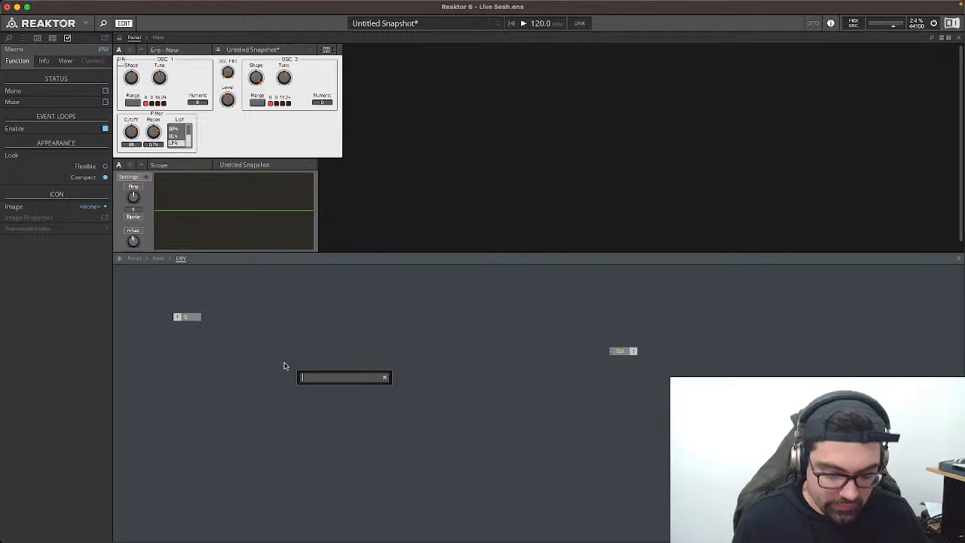
type("ad")
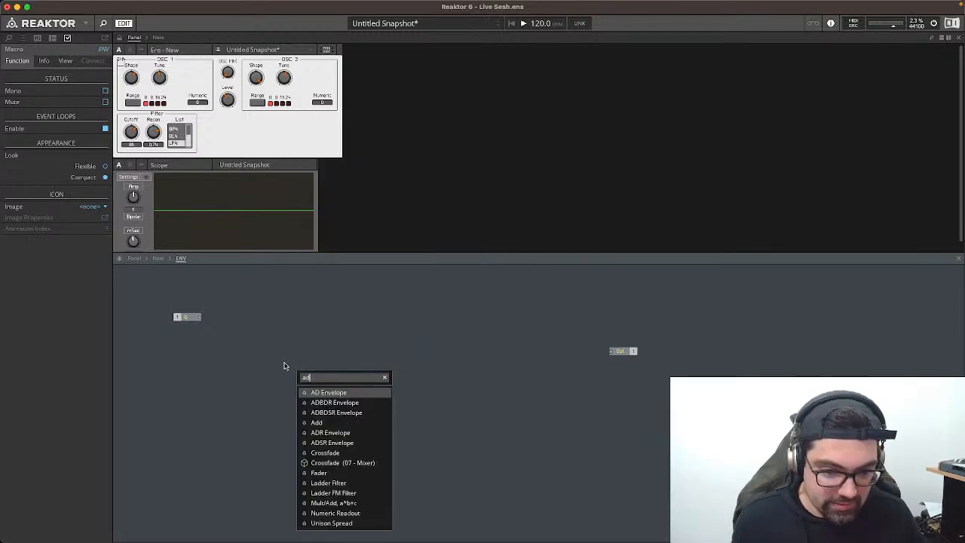
type("r")
type("s")
key("BackSpace")
key("BackSpace")
type("s")
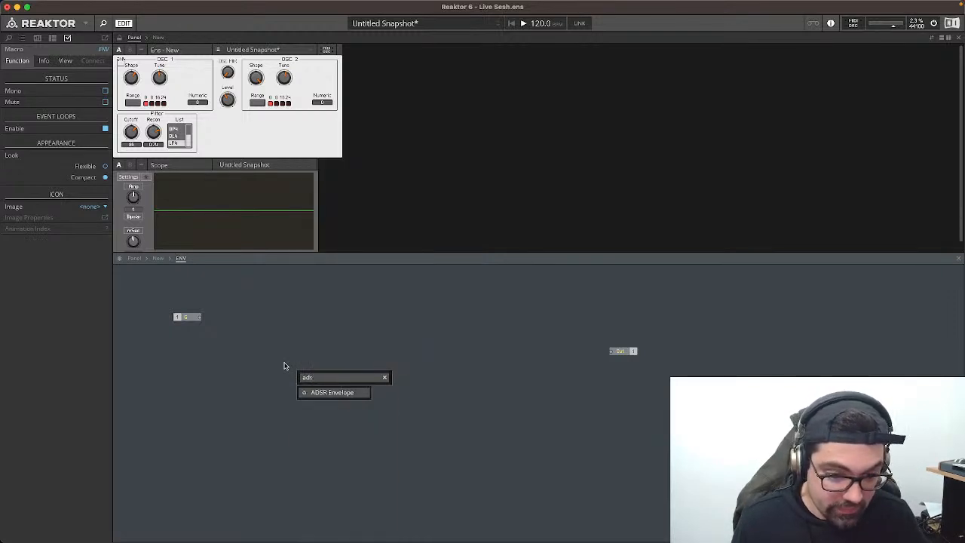
key("Return")
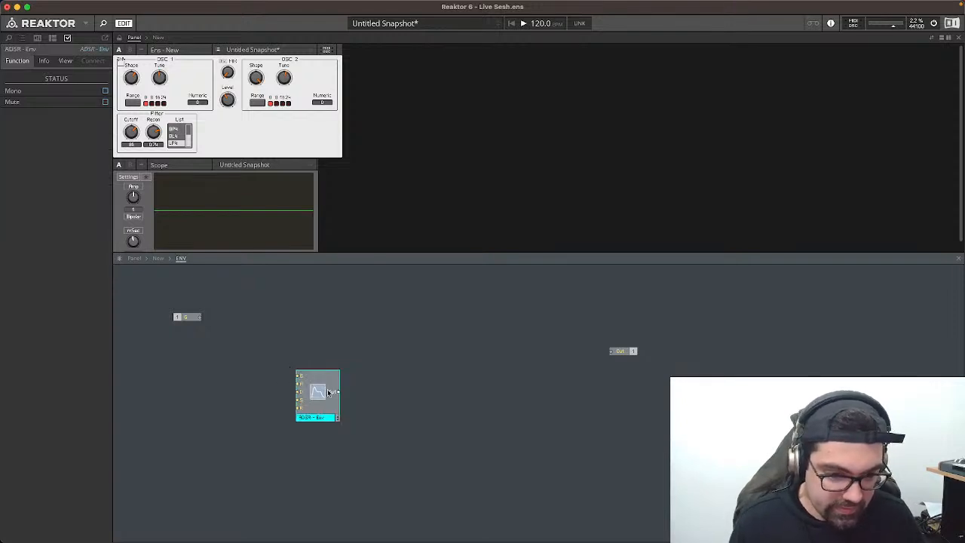
left_click_drag(199, 316, 283, 336)
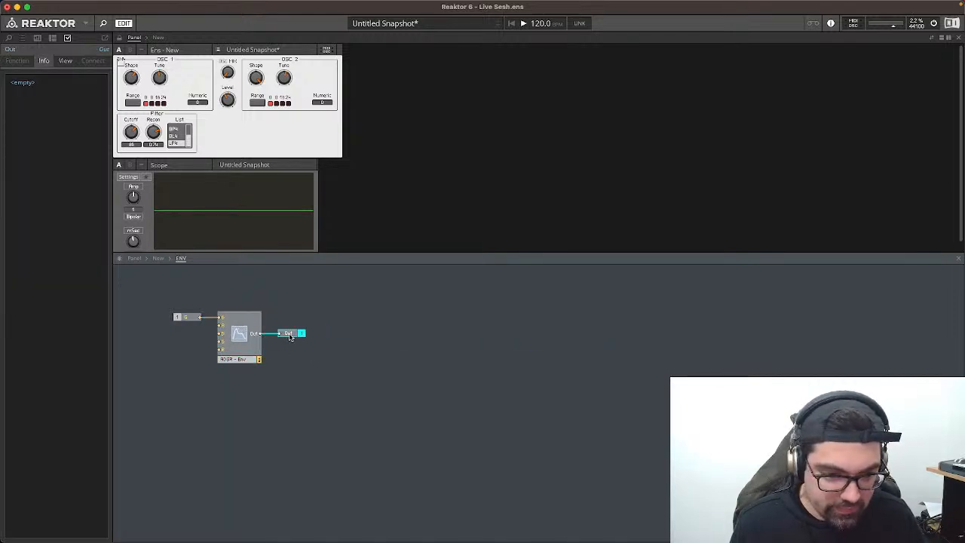
Step: Create controls for the envelope's attack, decay, sustain and release inputs and align the G terminal above them
right_click(222, 329)
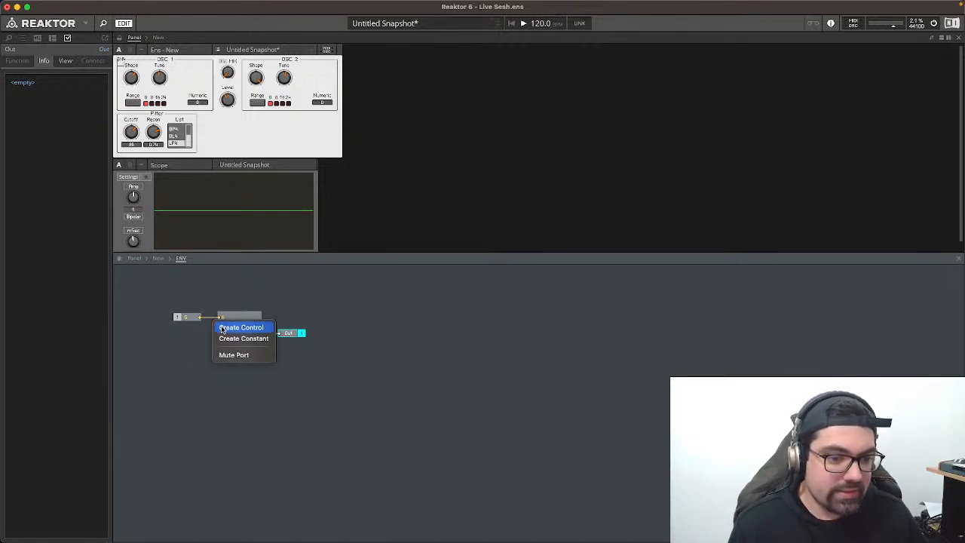
left_click(240, 328)
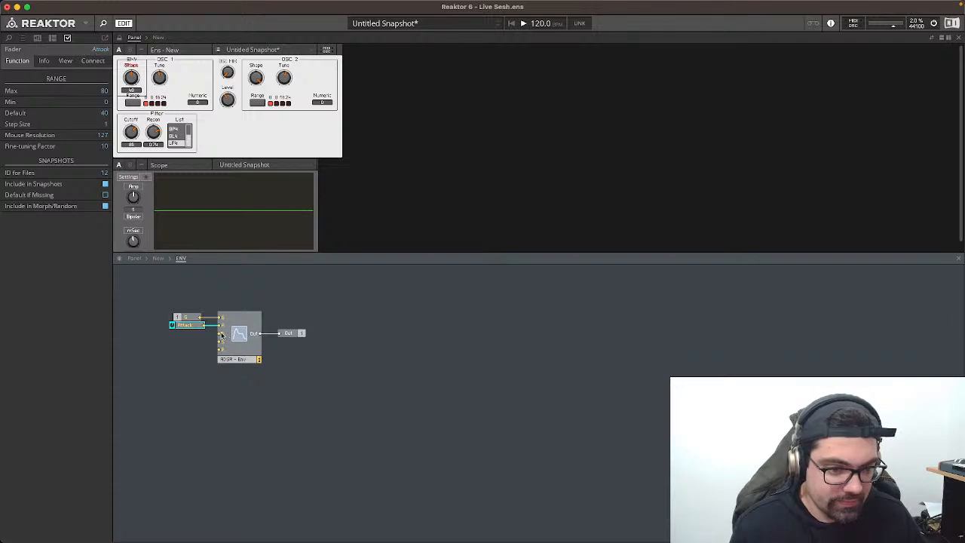
right_click(221, 334)
left_click(220, 345)
right_click(221, 340)
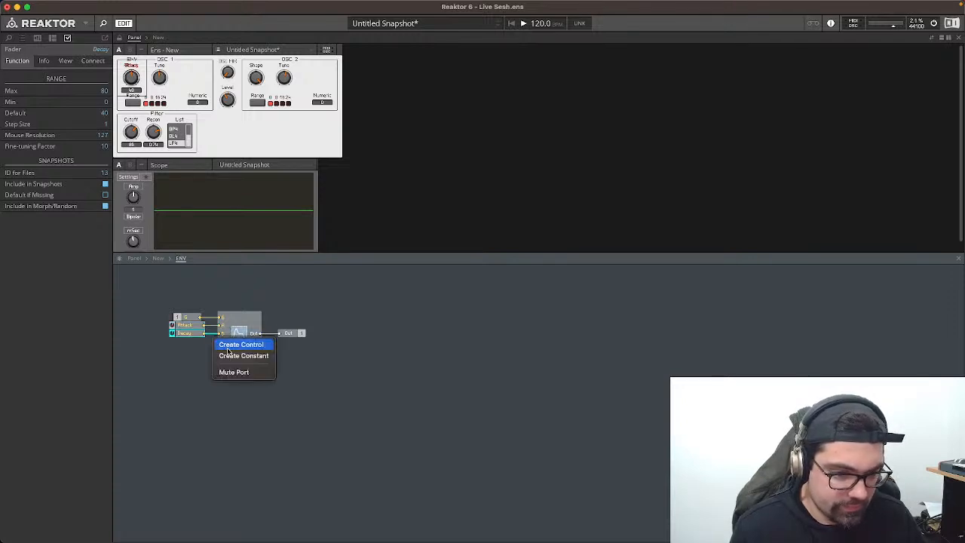
left_click(225, 346)
right_click(220, 354)
left_click(224, 359)
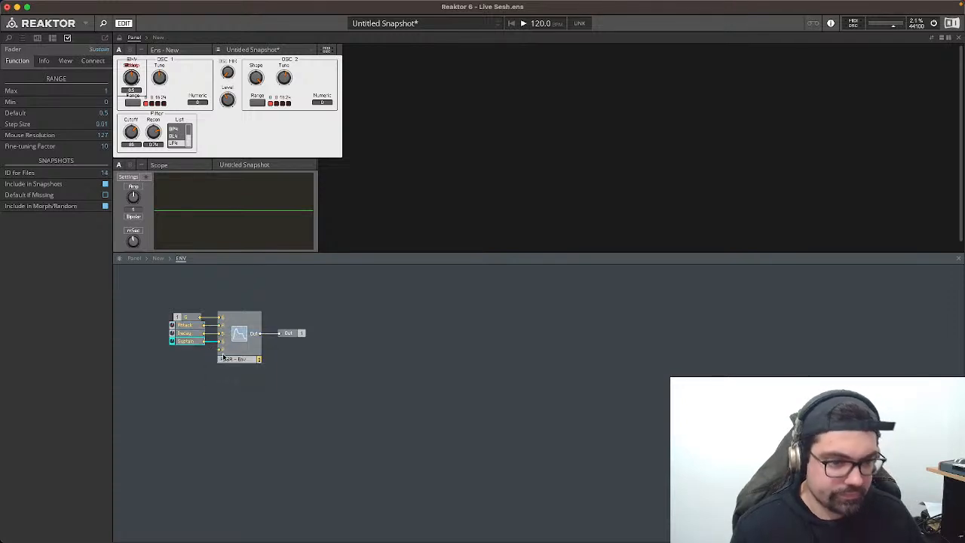
left_click(186, 318)
left_click_drag(185, 319, 190, 319)
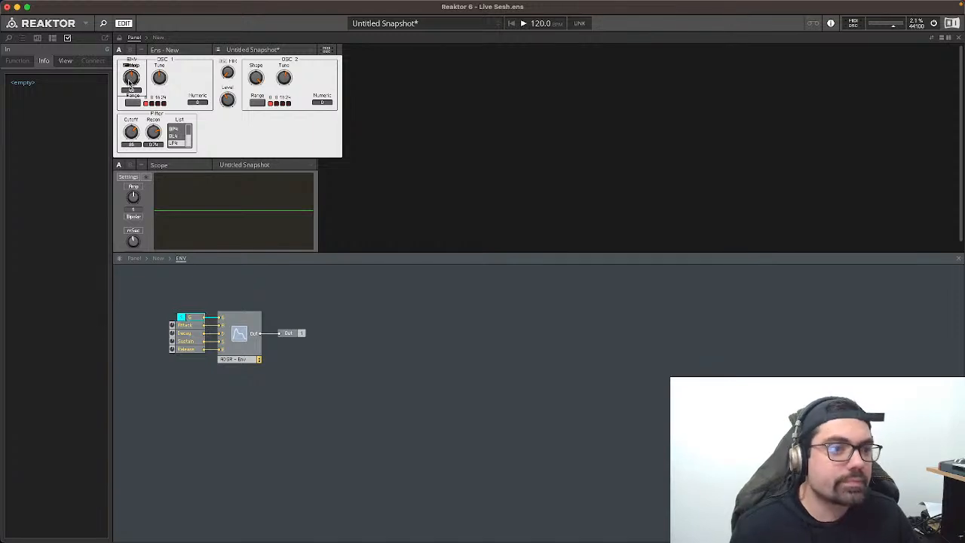
Step: Unlock the panel and arrange the Attack, Decay, Sustain and Release knobs in a row beside the Filter group
left_click(118, 37)
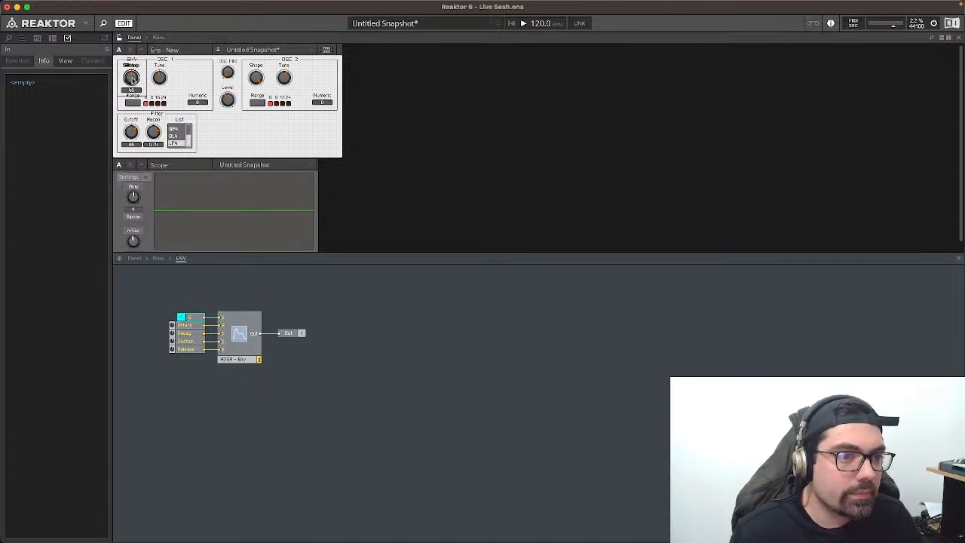
left_click(132, 78)
left_click_drag(132, 78, 300, 132)
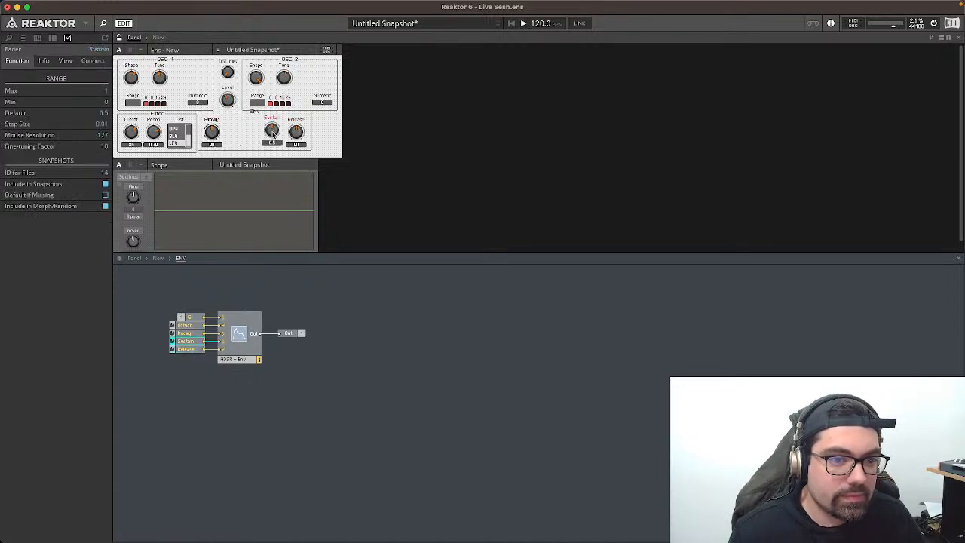
left_click_drag(212, 132, 272, 133)
left_click_drag(212, 133, 254, 133)
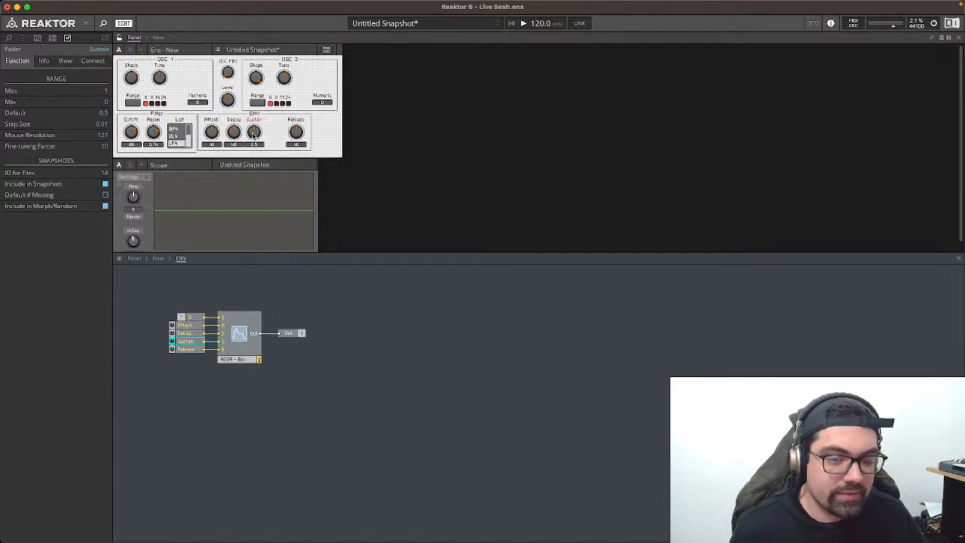
left_click_drag(295, 134, 277, 134)
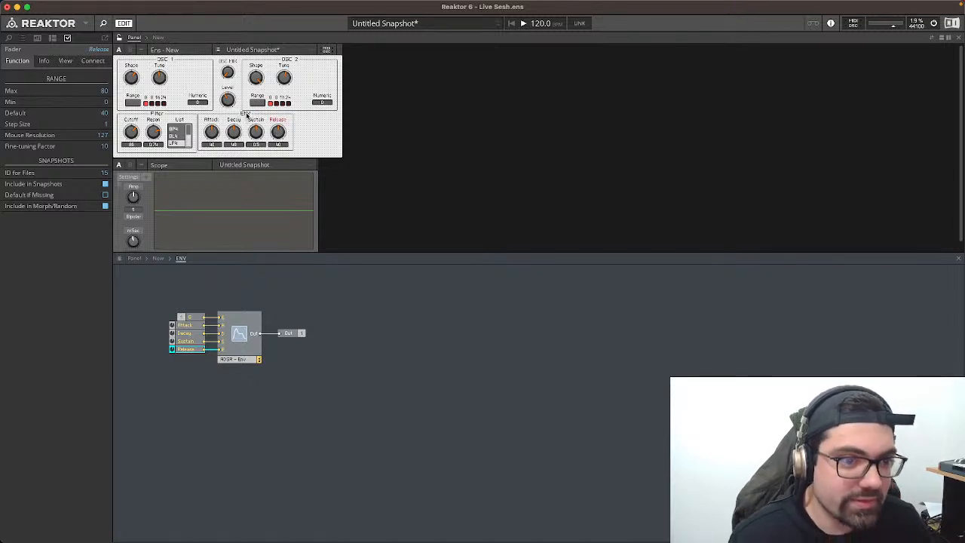
Step: Nudge the four envelope knobs slightly down and shift the ENV group slightly away from the Filter group
left_click(212, 133)
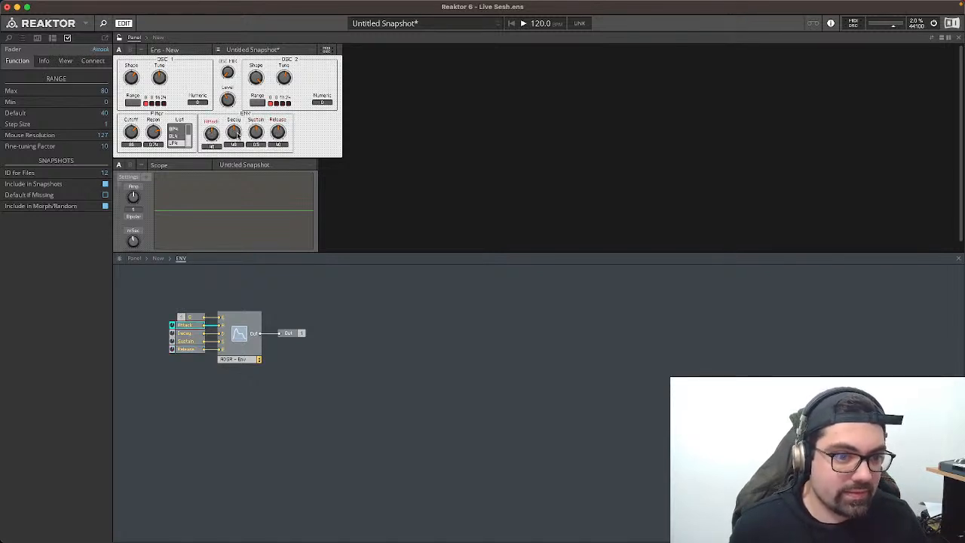
left_click(235, 133)
left_click(256, 133)
left_click(278, 134)
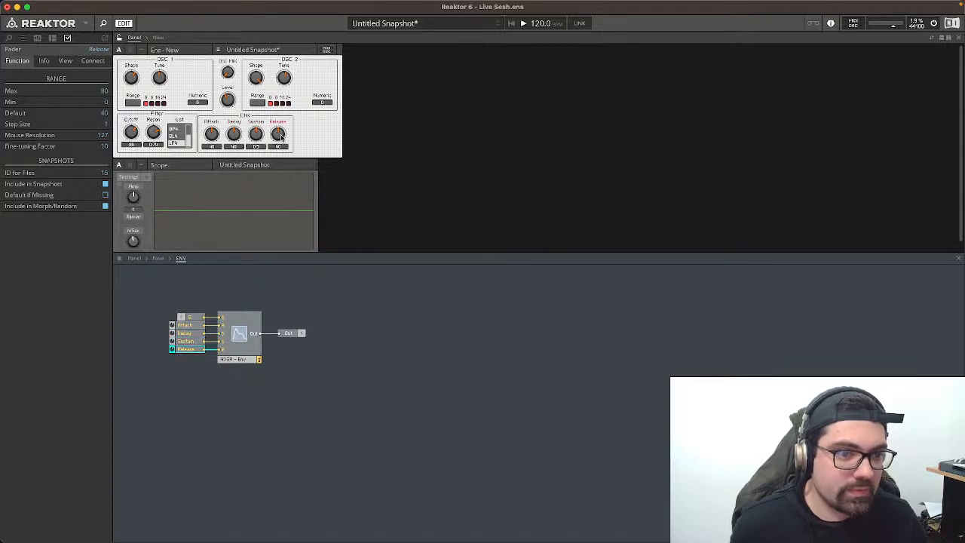
left_click(246, 116)
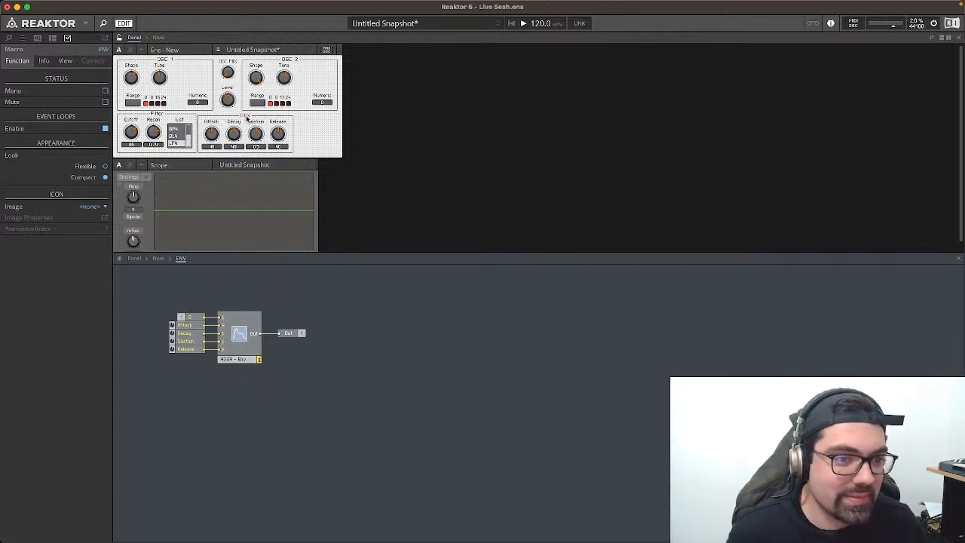
left_click_drag(245, 116, 248, 116)
Step: Lock the panel and adjust the envelope's Attack, Decay, Sustain and Release knobs to test the sound
left_click(329, 143)
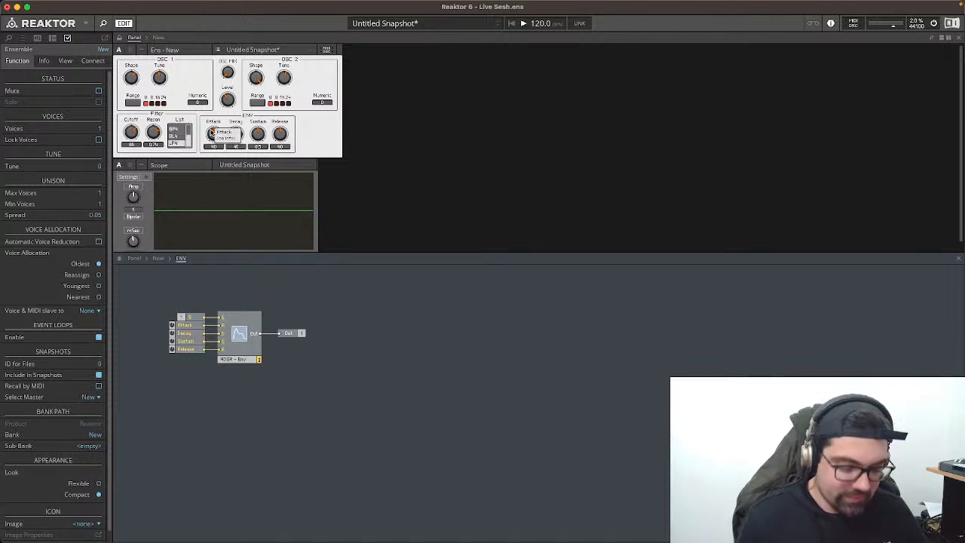
left_click_drag(212, 133, 212, 114)
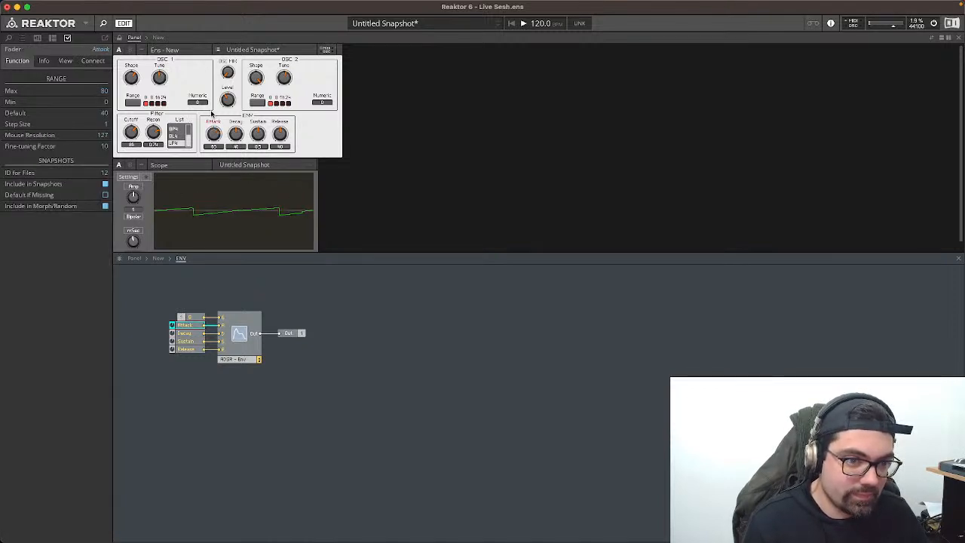
left_click(236, 136)
left_click(258, 134)
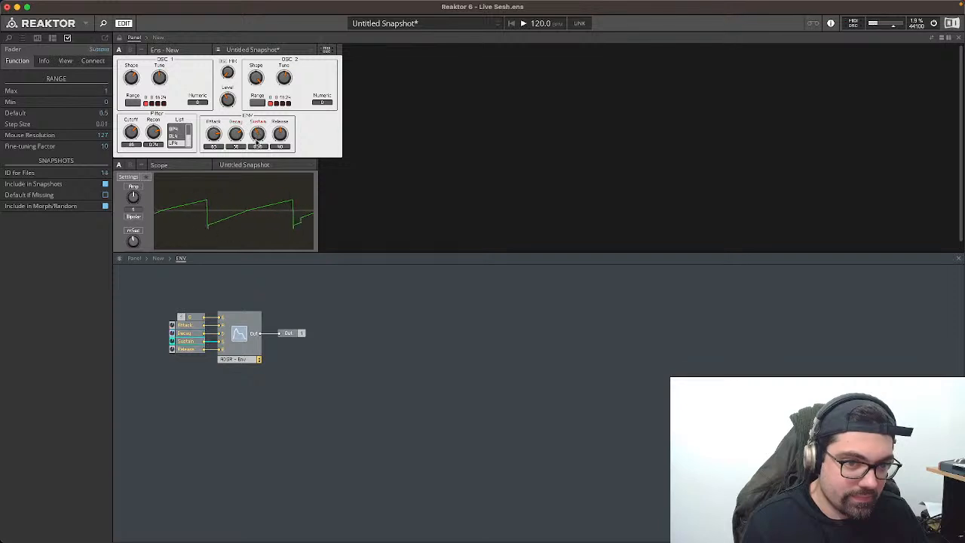
left_click(279, 131)
left_click_drag(277, 127, 277, 120)
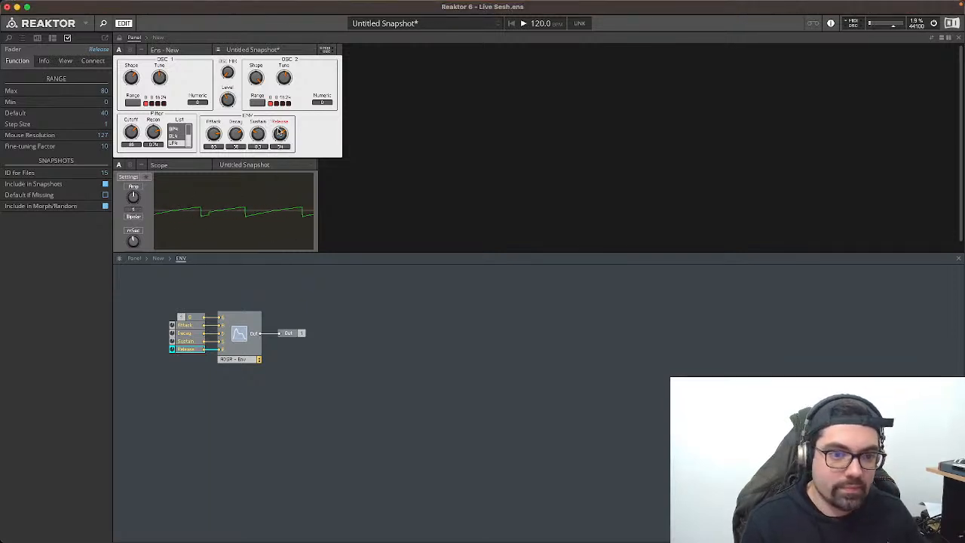
Step: Readjust the envelope's Sustain, Decay and Attack knobs and the synth's Level knob
left_click(258, 123)
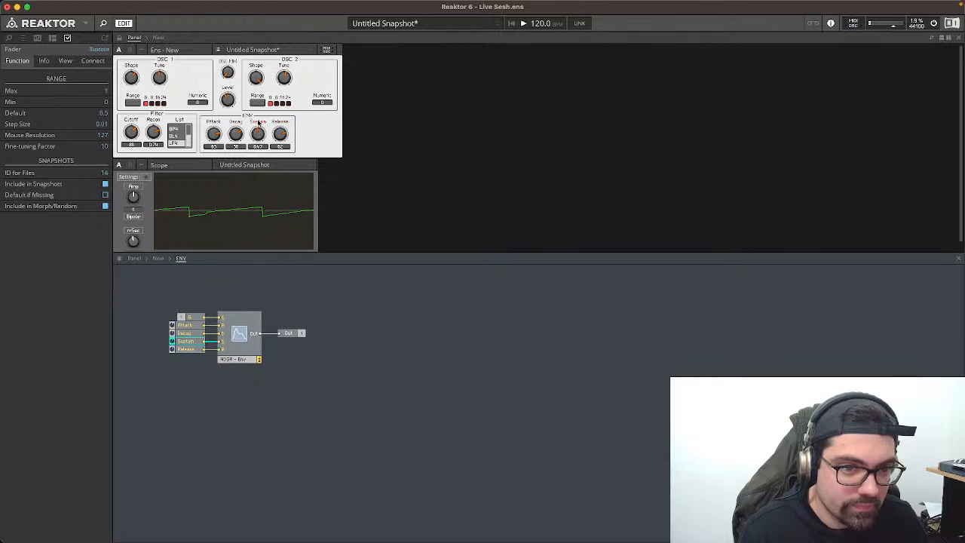
left_click_drag(258, 123, 259, 134)
left_click(236, 134)
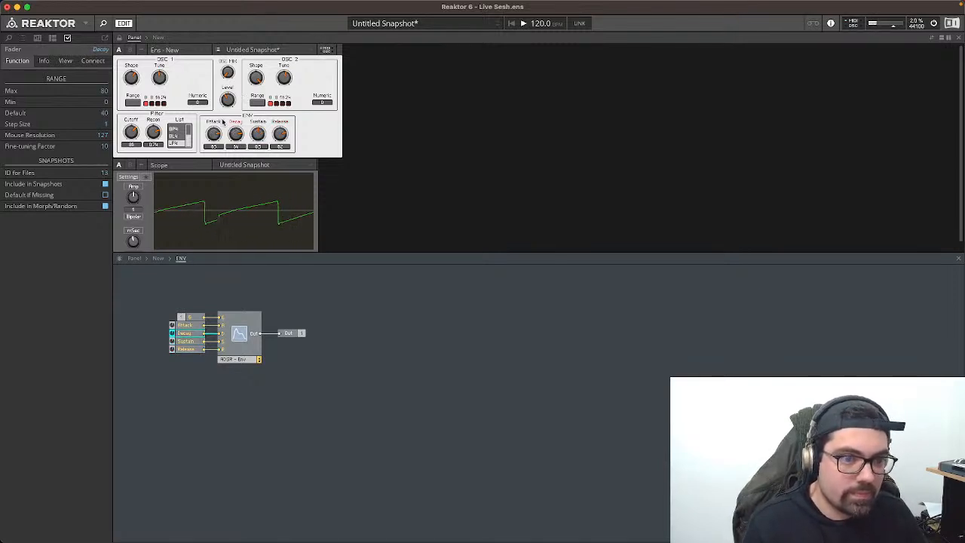
left_click(214, 133)
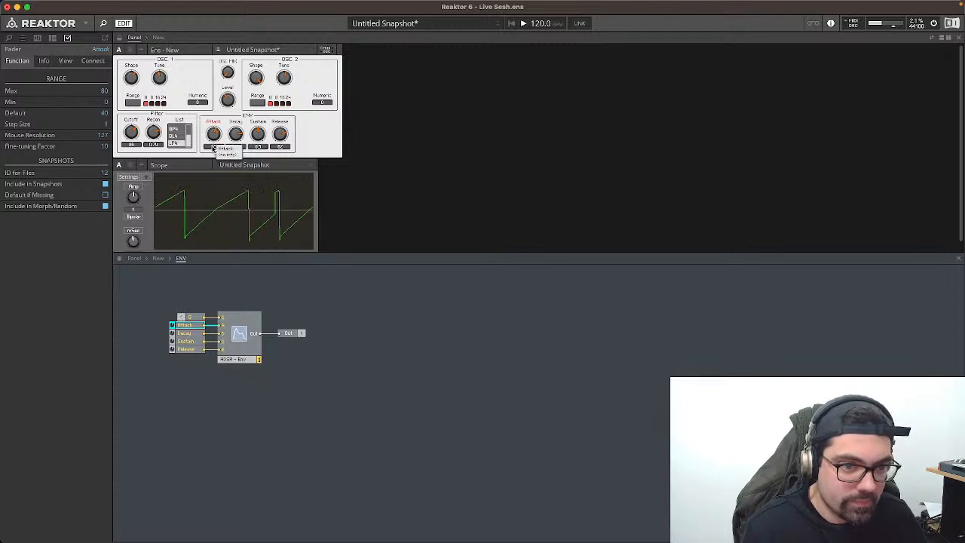
left_click(228, 100)
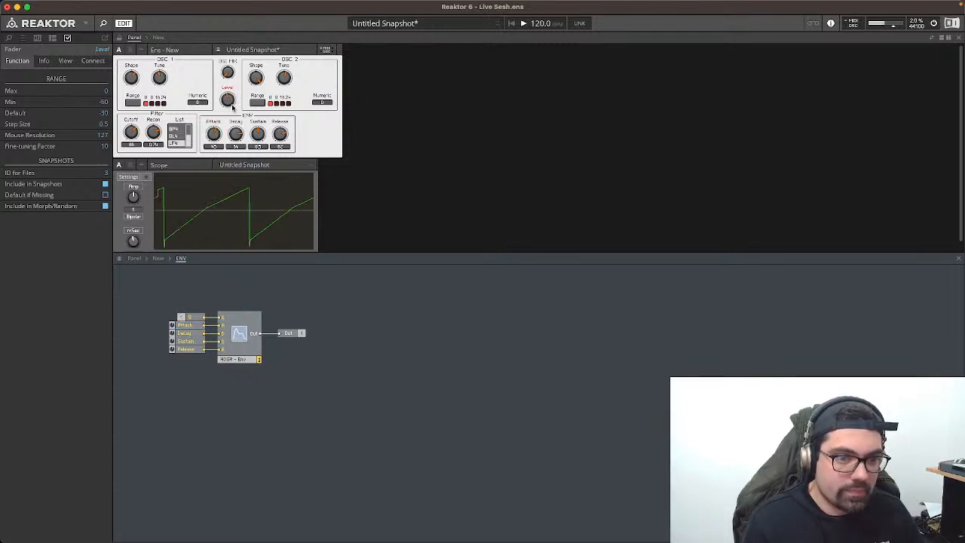
Step: Return to the New instrument's structure and nudge the NotePitch module slightly closer to the oscillators
left_click(165, 258)
left_click(165, 258)
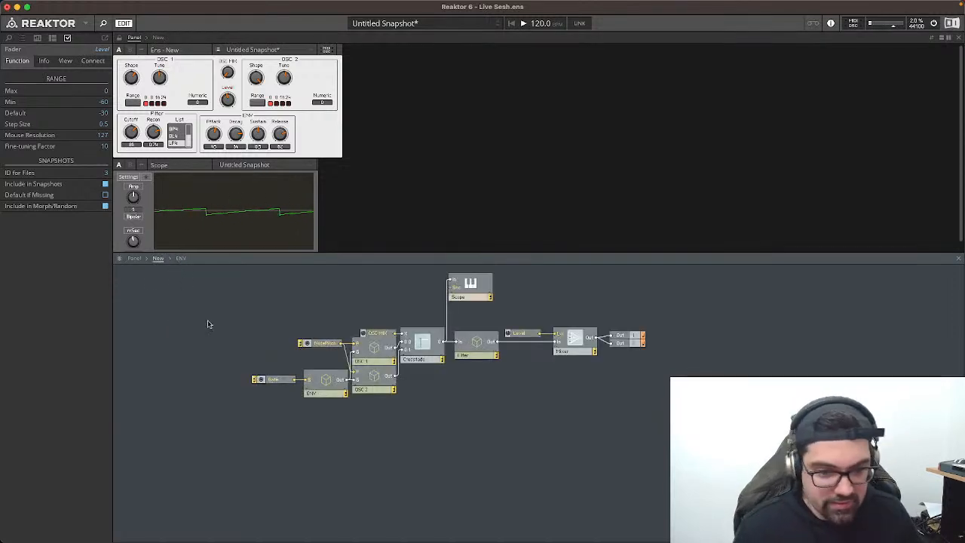
left_click(329, 344)
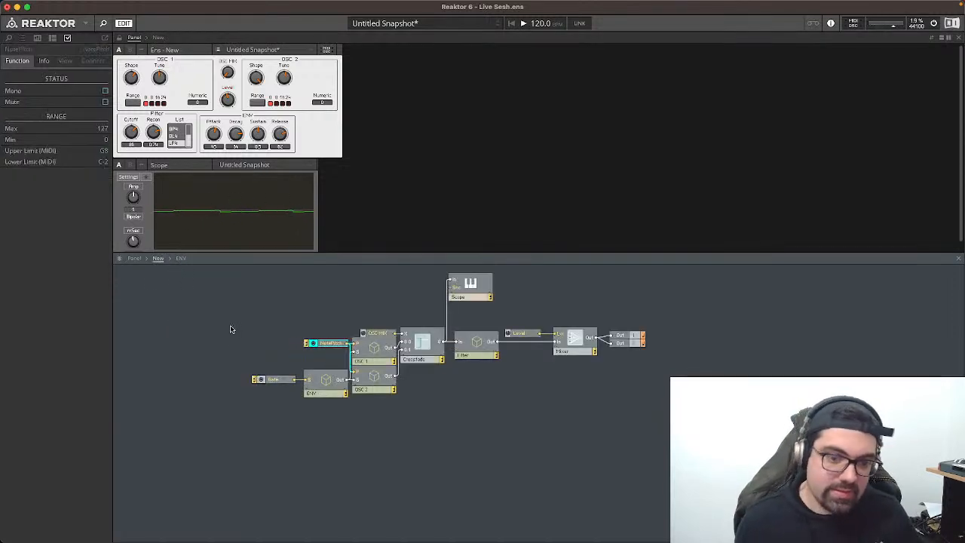
Step: Switch to the TO DO LIST document in Word and highlight the Filter and Env items
left_click(607, 517)
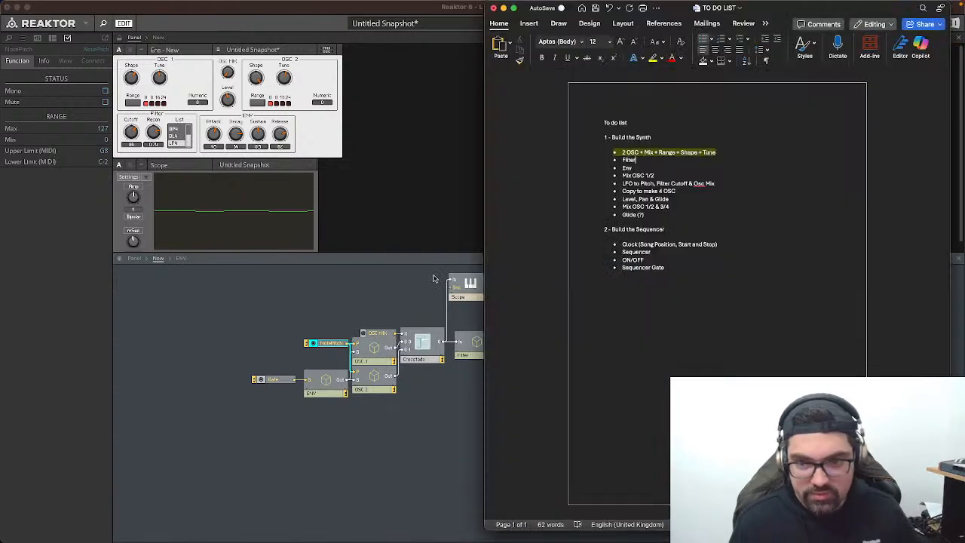
left_click_drag(636, 167, 593, 159)
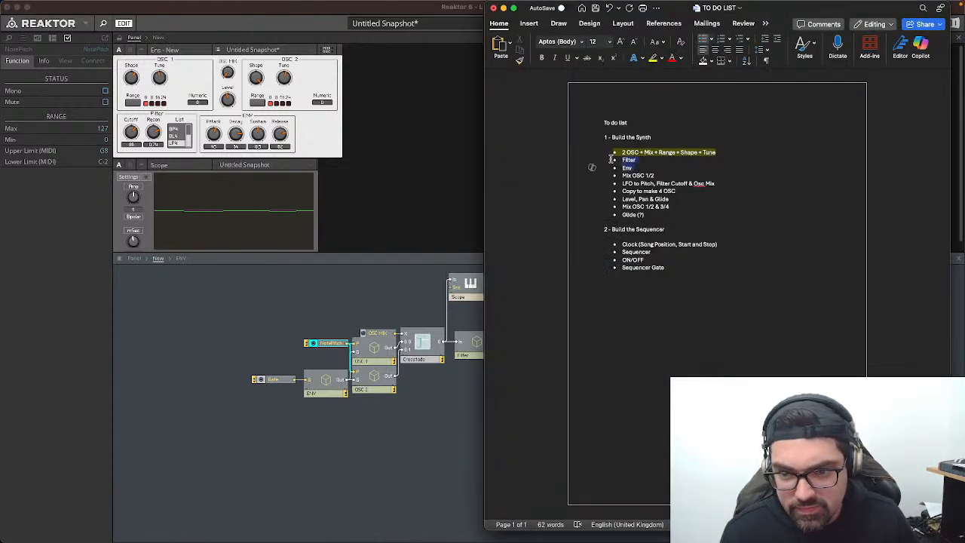
left_click(652, 59)
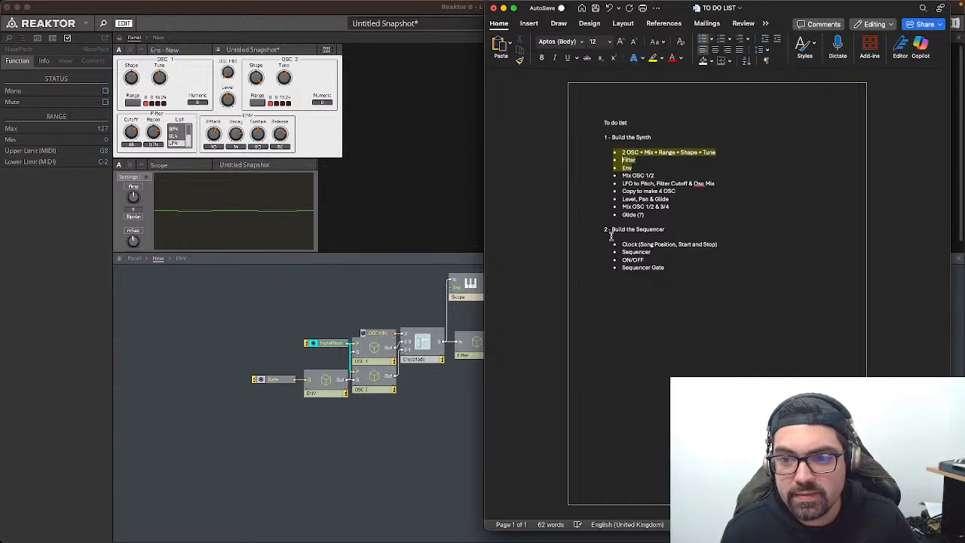
Step: Delete the Mix OSC 1/2 item below Env from the to-do list and return to Reaktor
triple_click(661, 172)
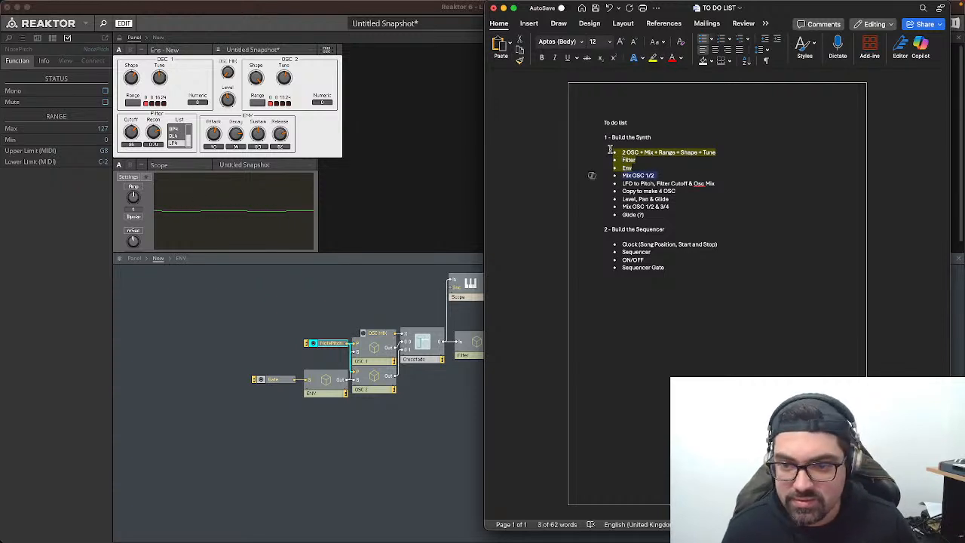
key("BackSpace")
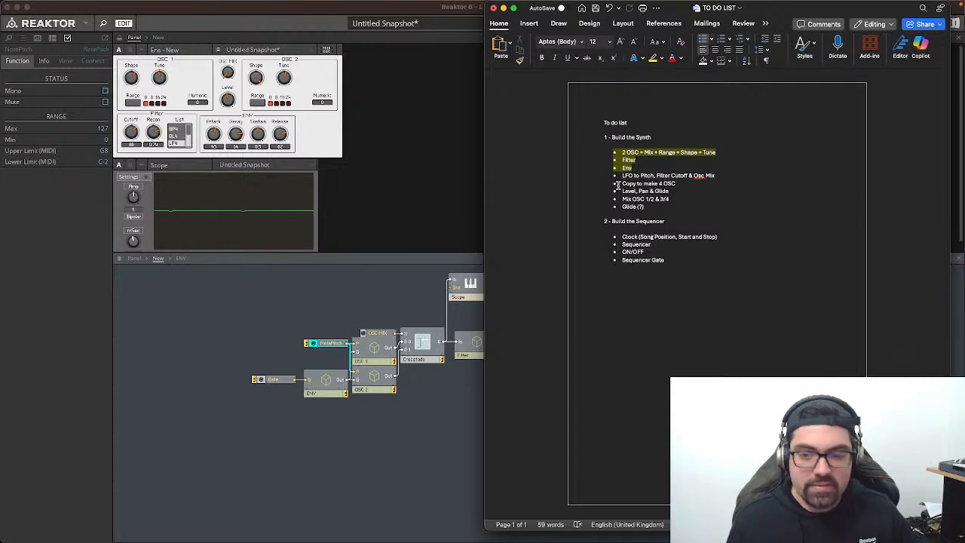
left_click(451, 304)
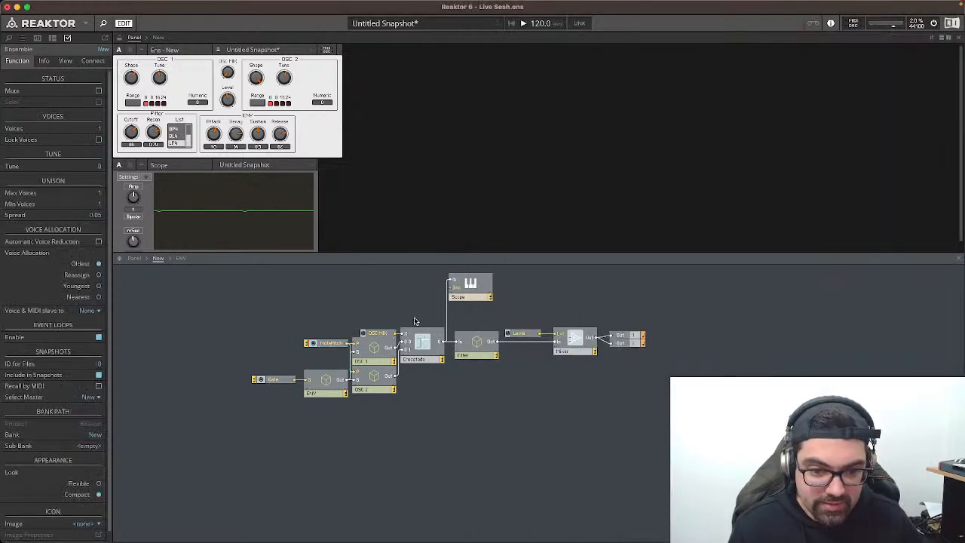
Step: Examine the Cutoff, Reson and List connections inside the Filter macro, and return to the New instrument's structure
left_click(425, 343)
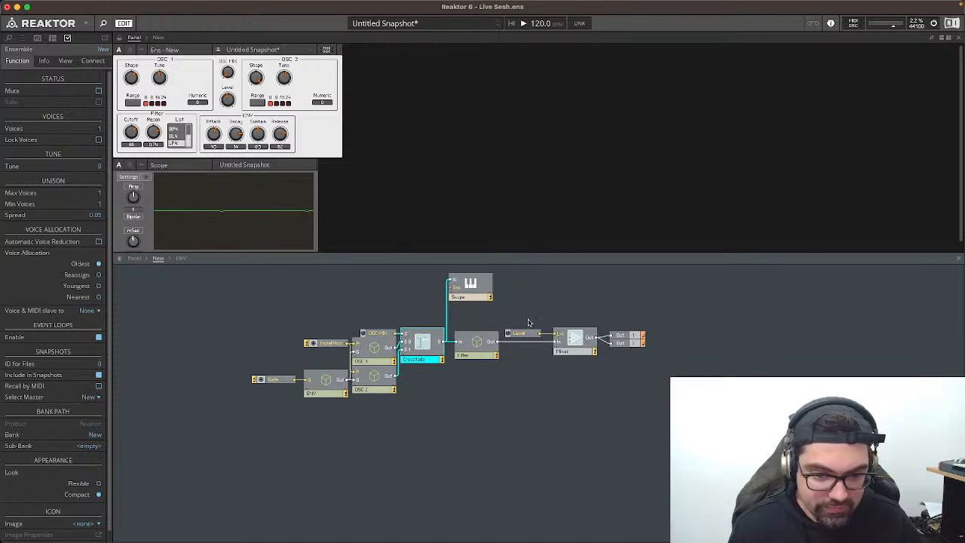
left_click(477, 341)
double_click(476, 342)
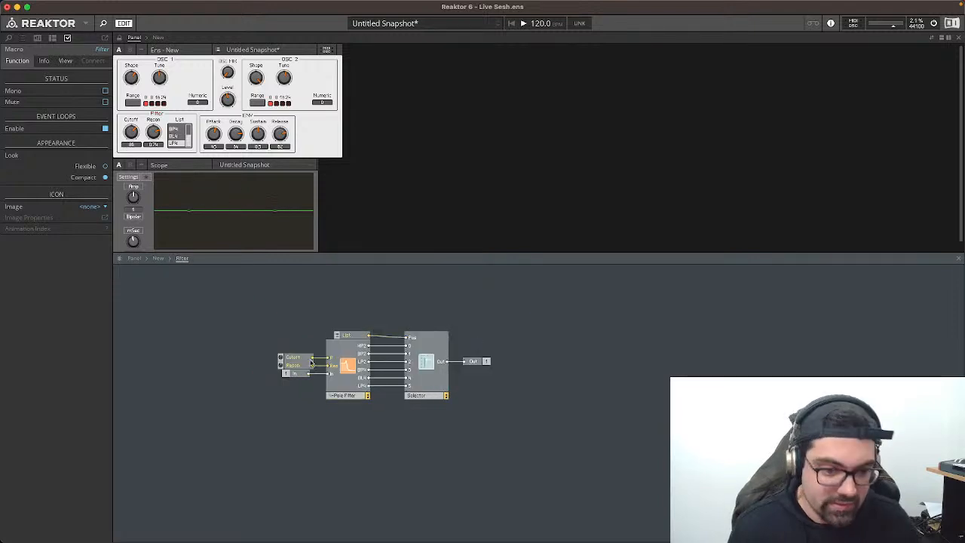
mouse_move(303, 361)
left_mouse_down()
mouse_move(301, 350)
mouse_move(303, 360)
left_mouse_up()
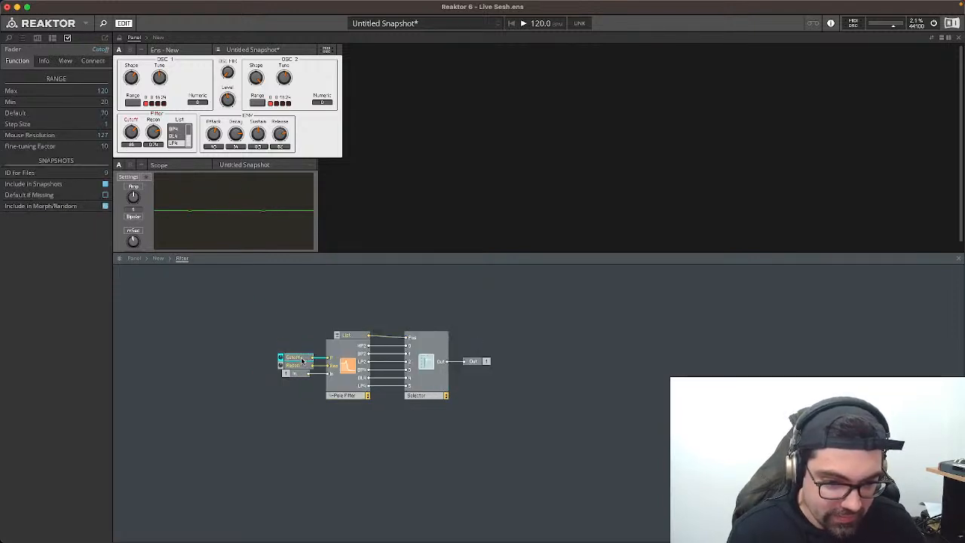
left_click(304, 332)
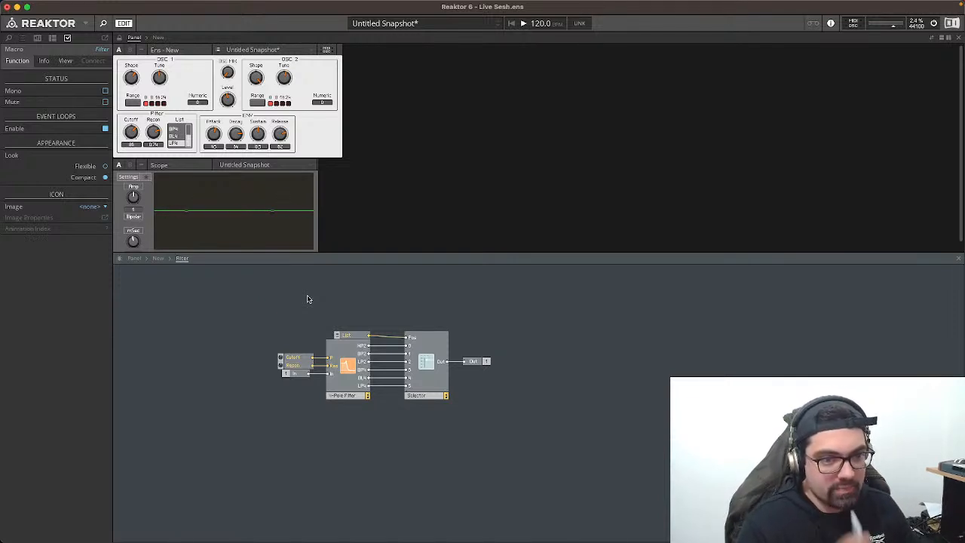
left_click_drag(228, 301, 529, 451)
left_click(520, 463)
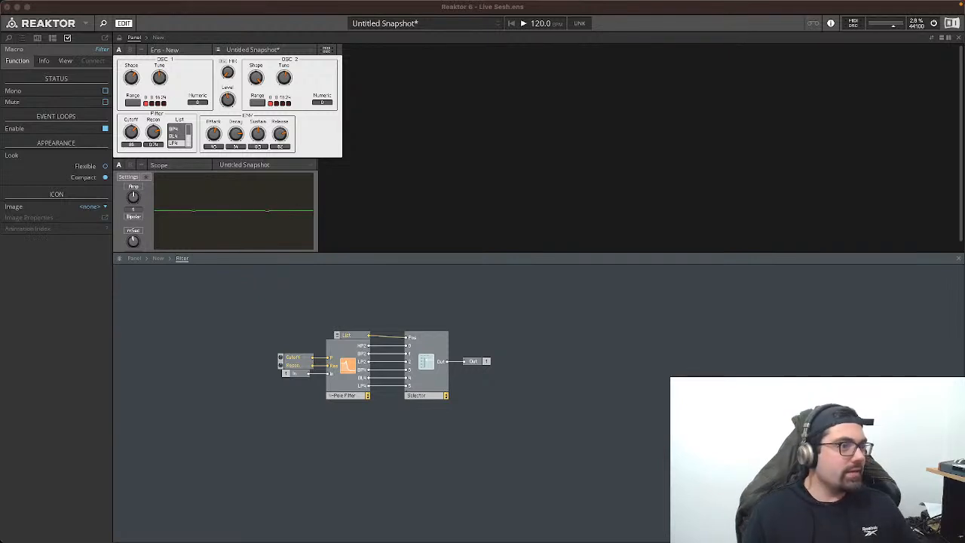
left_click(157, 259)
left_click_drag(235, 324, 628, 401)
left_click(657, 417)
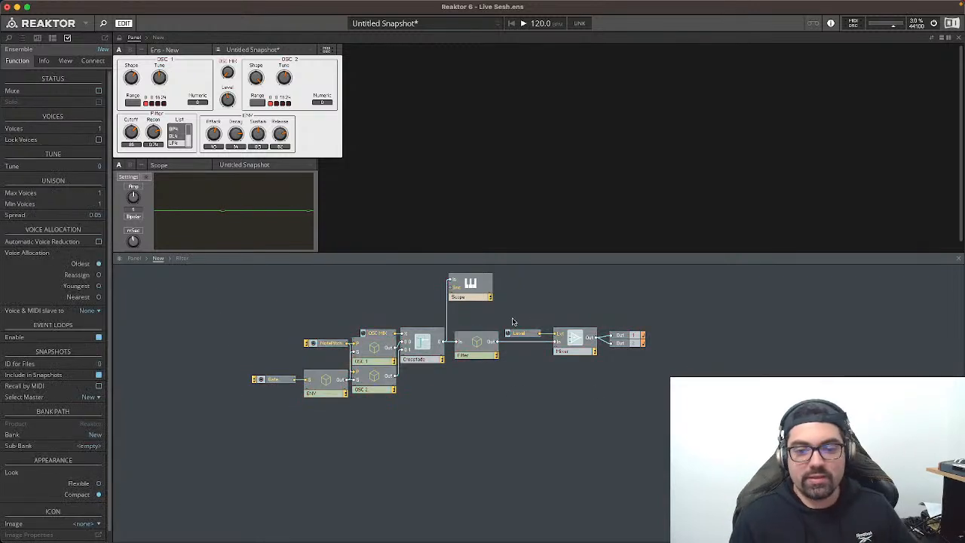
left_click_drag(268, 332, 653, 399)
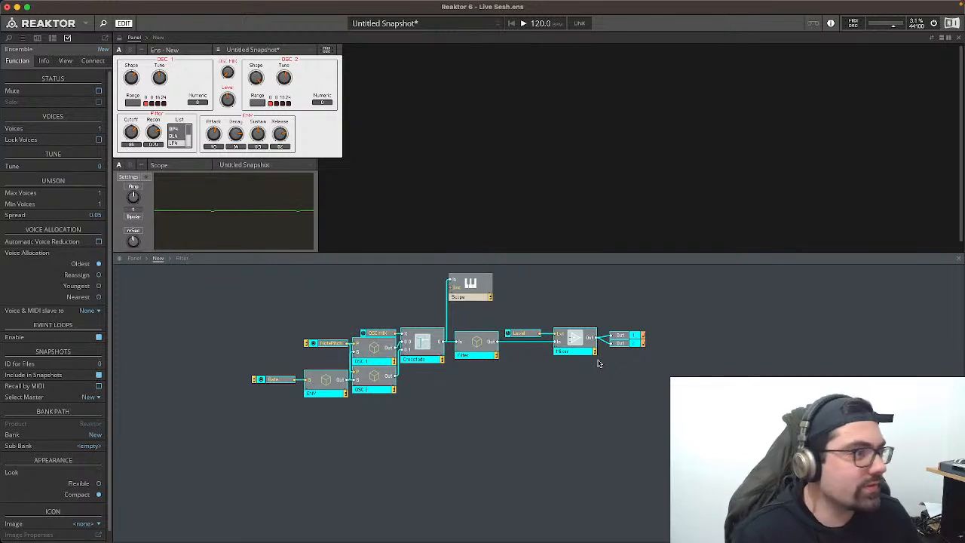
left_click(548, 318)
left_click_drag(254, 312, 667, 436)
left_click(657, 445)
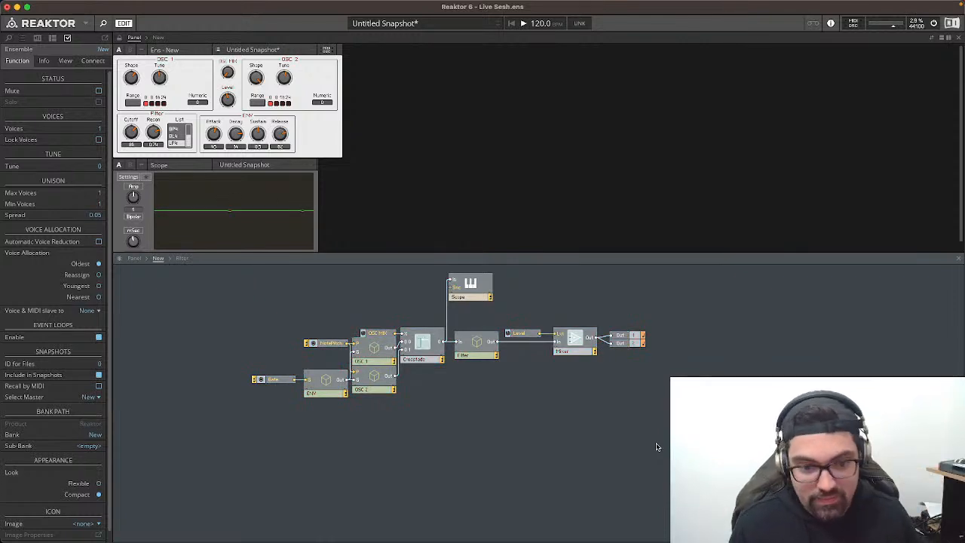
left_click_drag(241, 315, 702, 453)
left_click(702, 452)
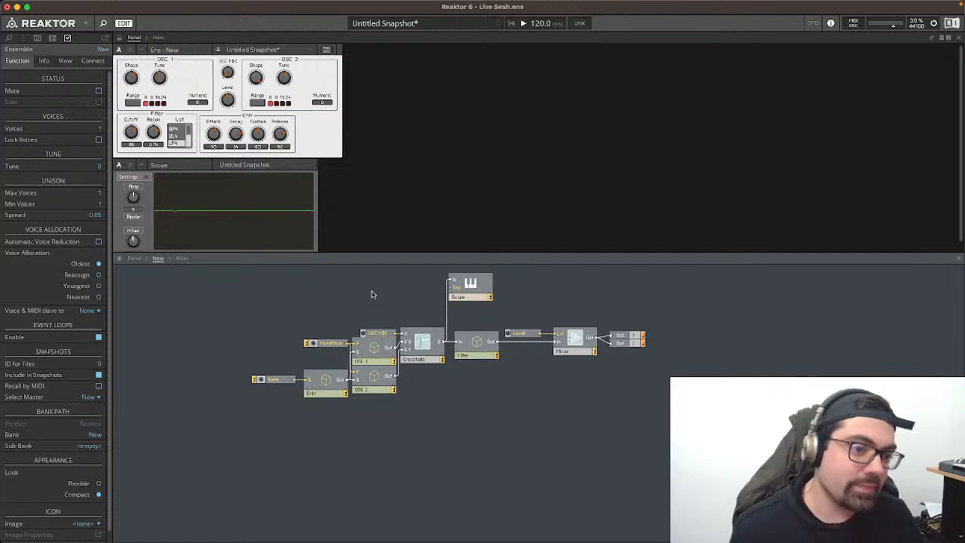
left_click_drag(245, 298, 683, 427)
left_click(683, 427)
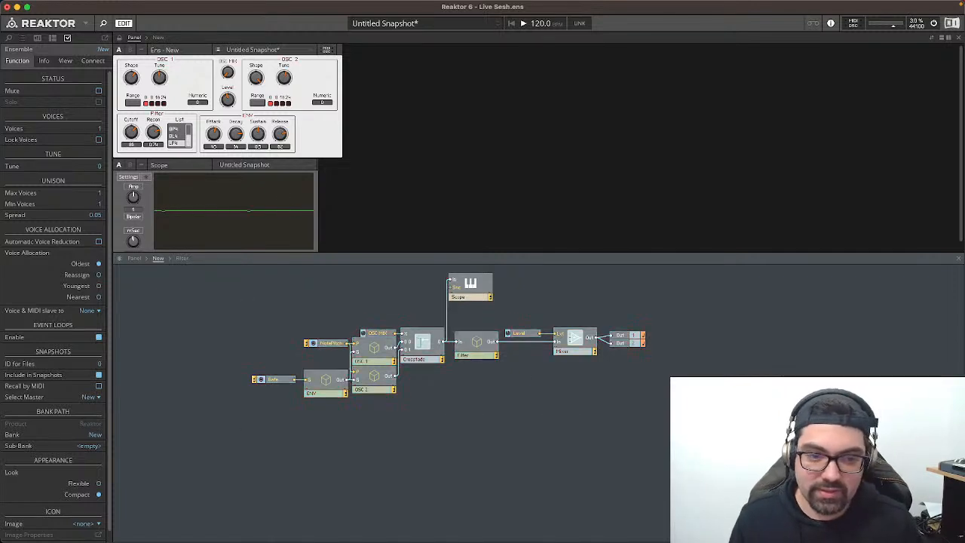
mouse_move(432, 337)
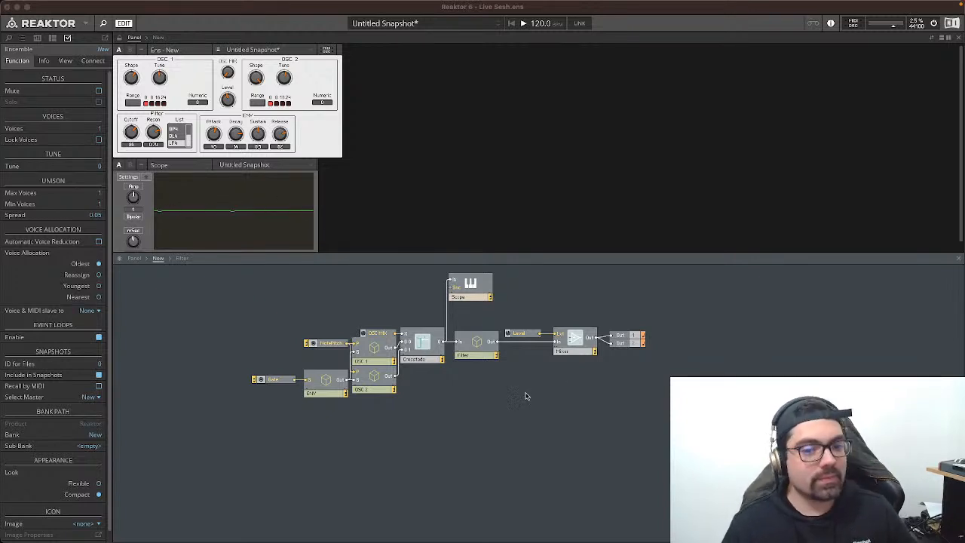
left_click_drag(259, 338, 888, 479)
left_click(401, 425)
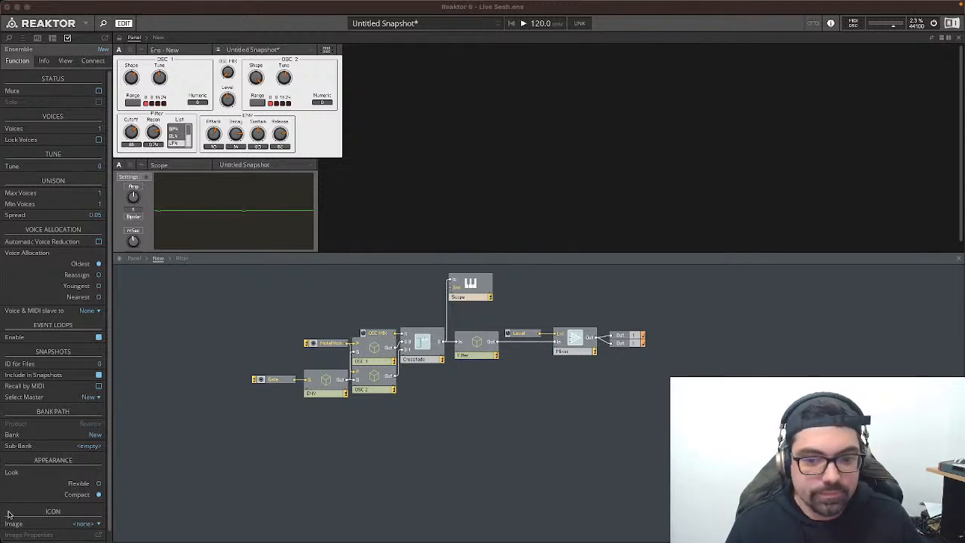
left_click_drag(203, 285, 753, 377)
left_click_drag(258, 316, 789, 412)
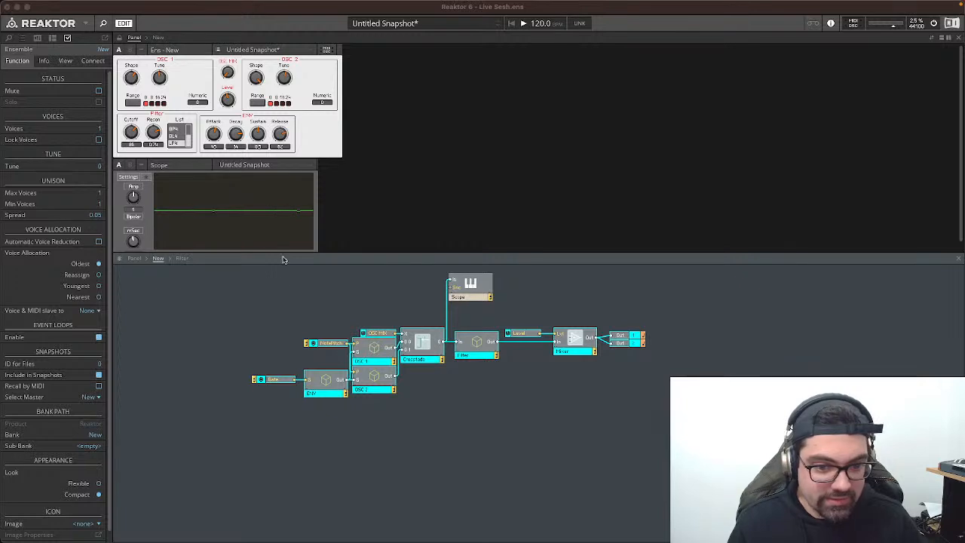
left_click_drag(246, 315, 751, 445)
left_click(607, 406)
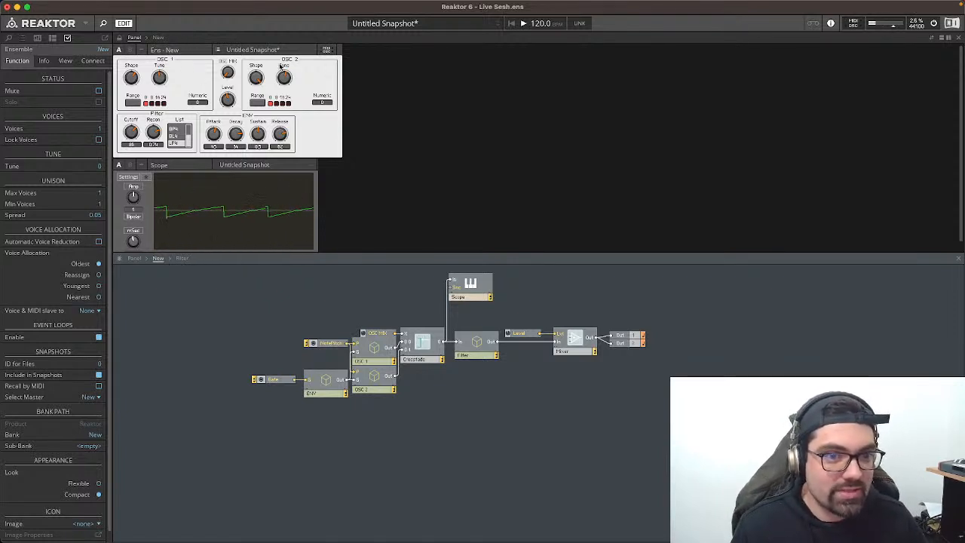
Step: Turn the OSC Mix knob to its middle position and cycle the Range of OSC 1 and OSC 2 back to 0
left_click(229, 73)
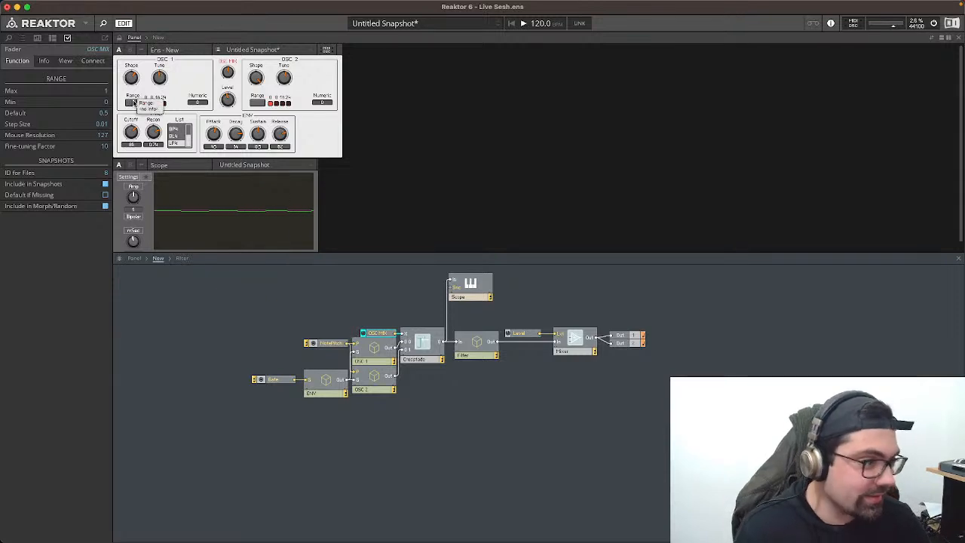
left_click(134, 102)
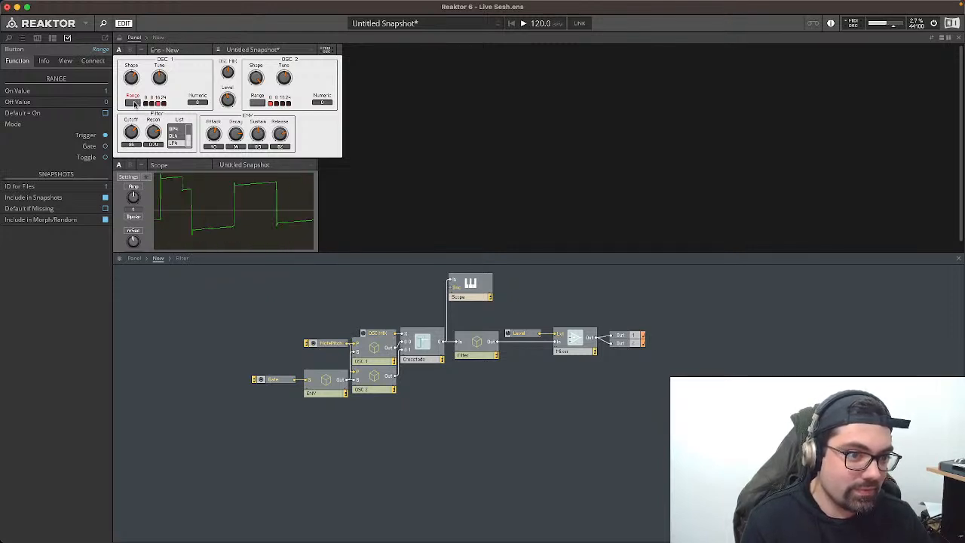
left_click(134, 102)
left_click(135, 104)
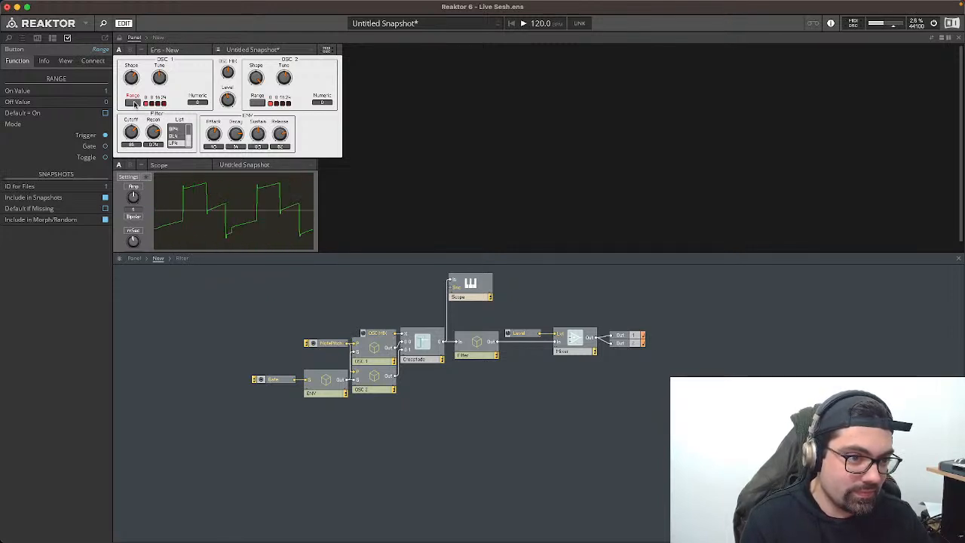
left_click(256, 104)
left_click(256, 104)
left_click(256, 104)
left_click(256, 104)
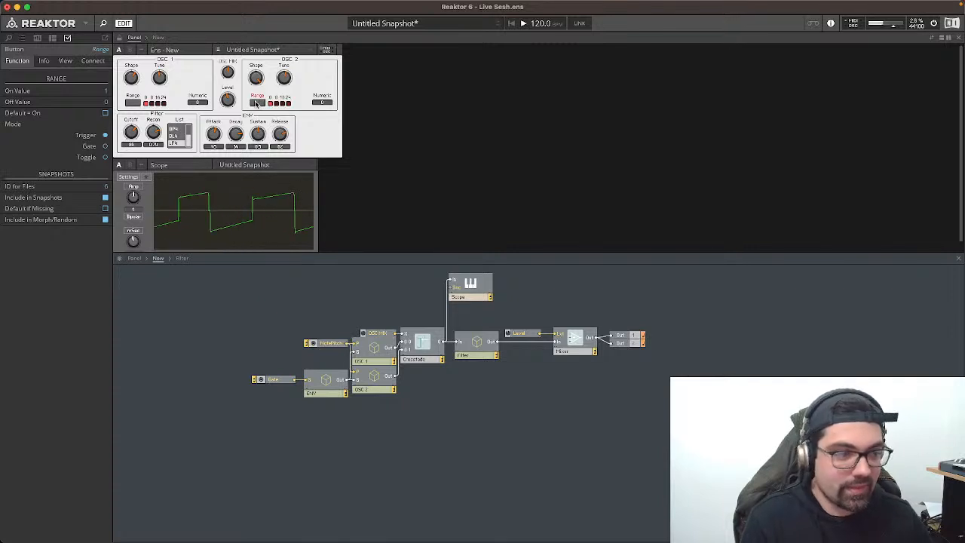
Step: Test the Tune knobs and Range buttons of OSC 1 and OSC 2 while playing notes
left_click(162, 78)
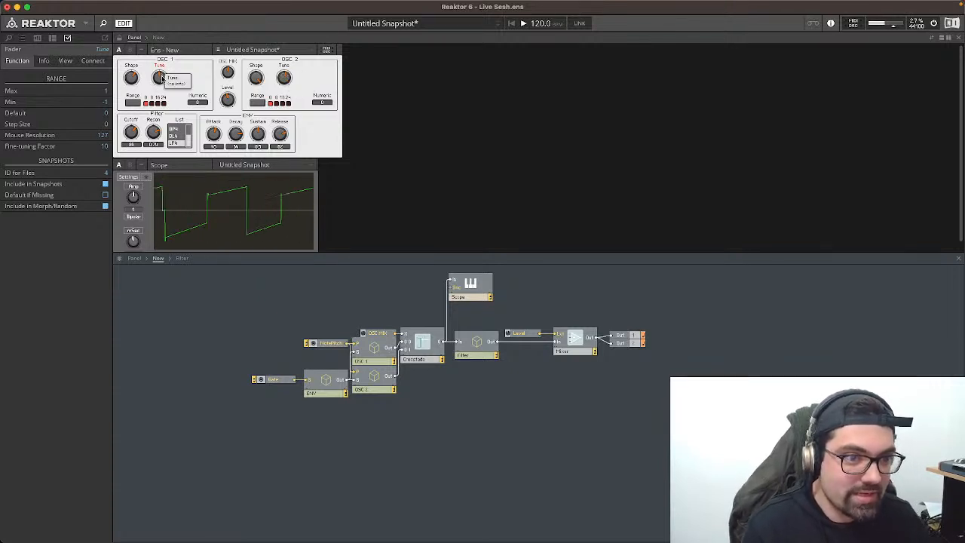
left_click(285, 78)
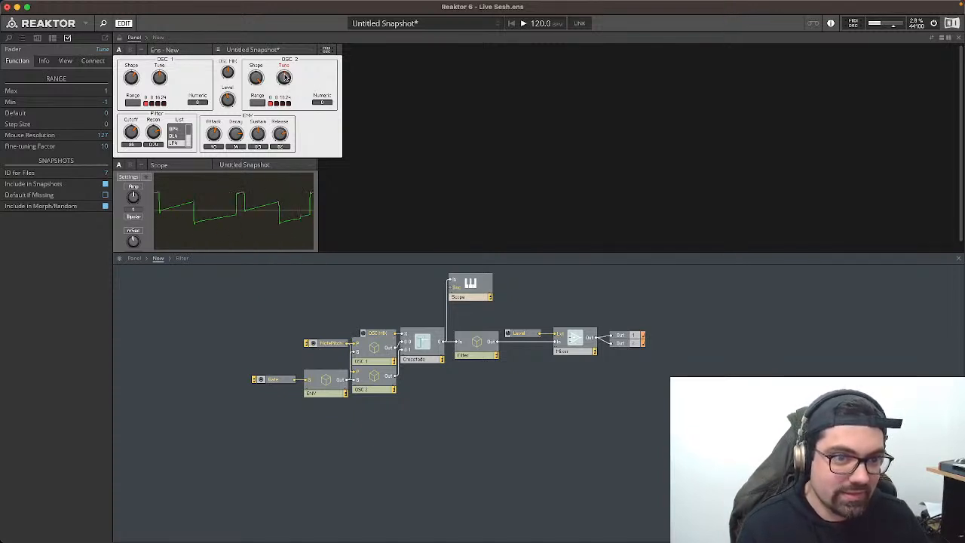
left_click(161, 80)
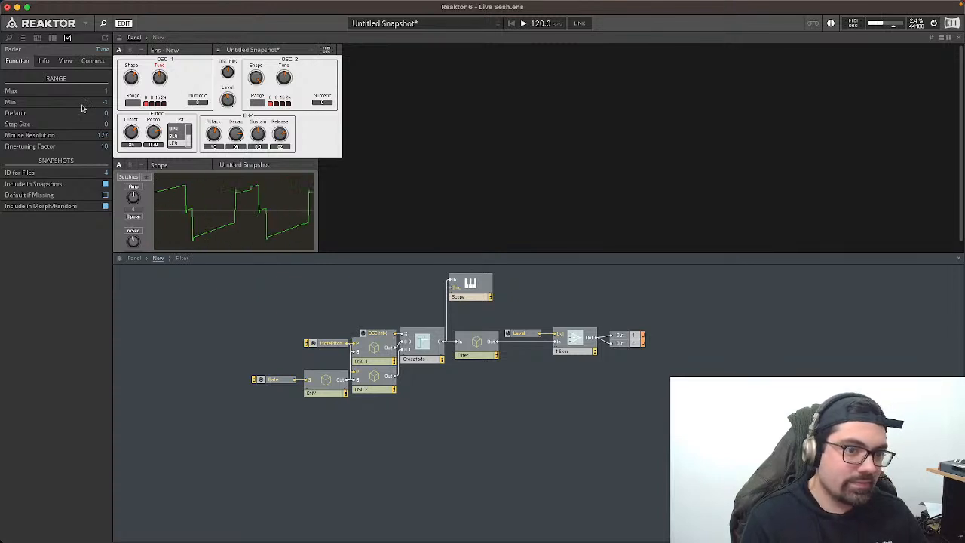
left_click(134, 103)
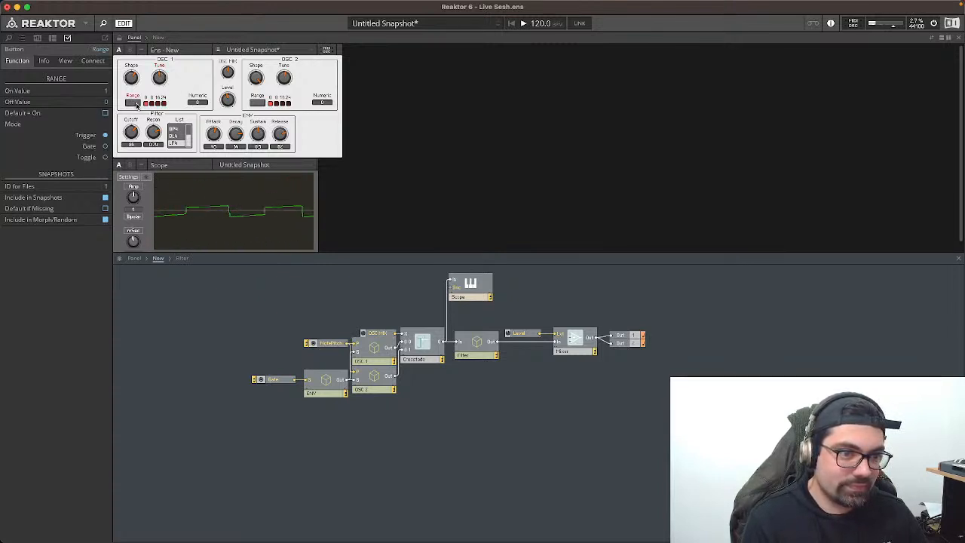
left_click(254, 103)
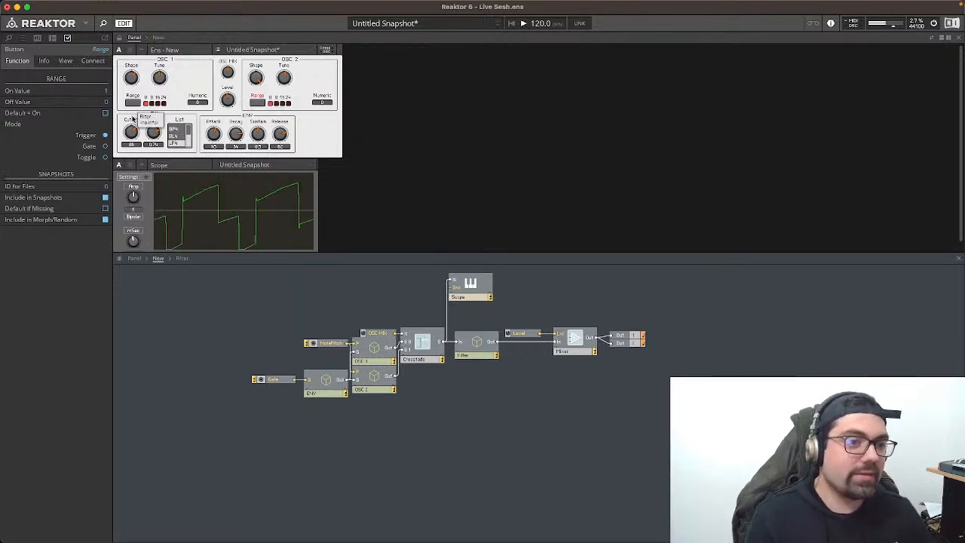
Step: Raise the Filter group's Cutoff and Reson knobs to test the sound
left_click(131, 127)
left_click_drag(131, 145, 130, 128)
left_click(155, 134)
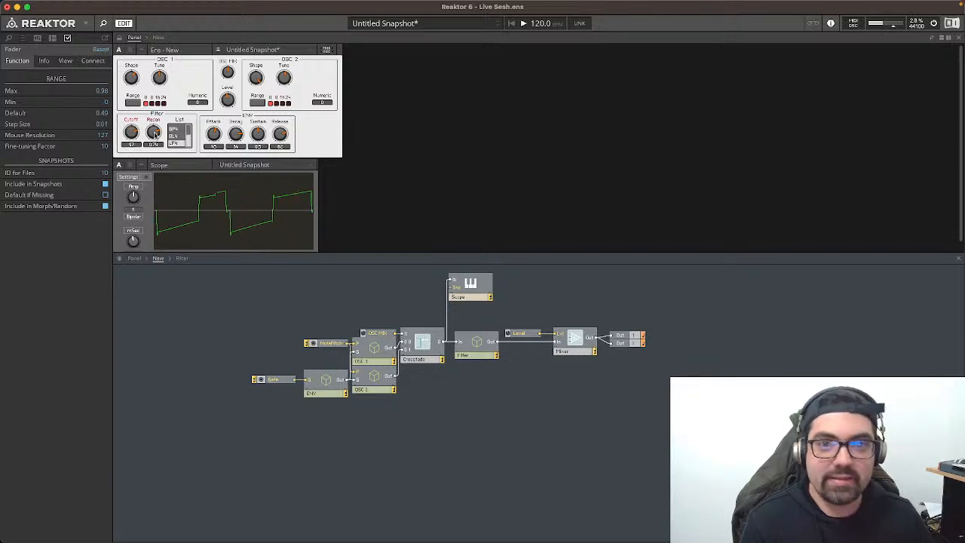
left_click_drag(156, 144, 145, 111)
Step: Try the BL4, HP2, BP2 and LP2 filter types in turn from the Filter group's list
left_click(182, 140)
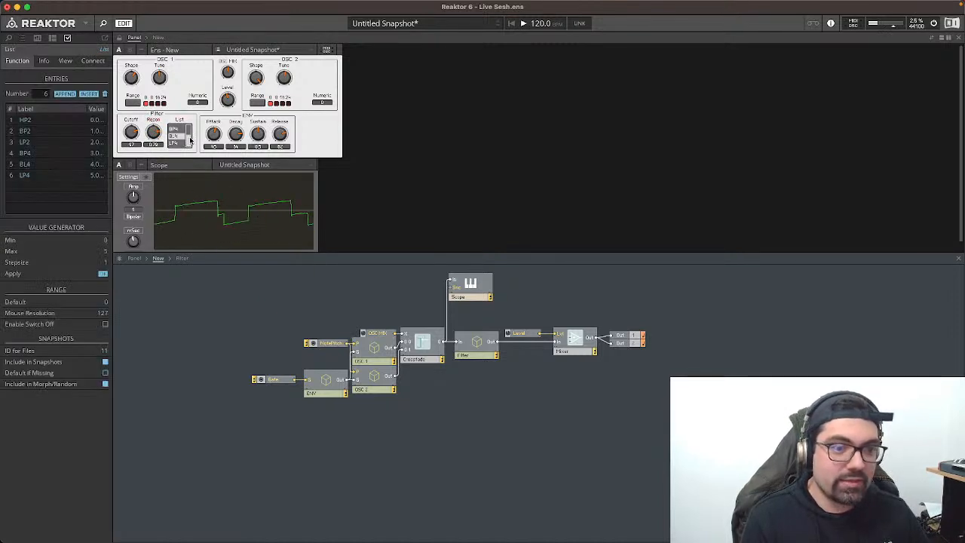
left_click_drag(189, 140, 189, 128)
left_click(178, 128)
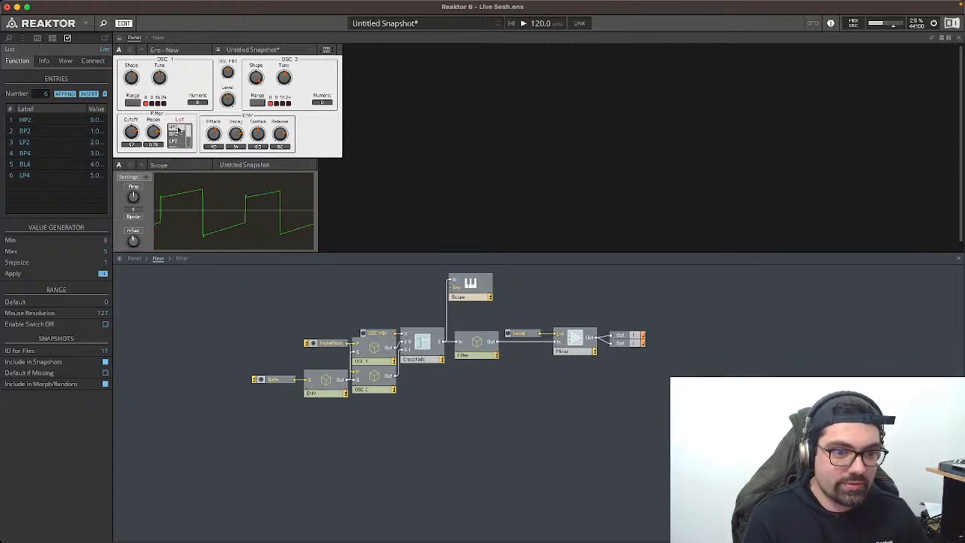
left_click(177, 134)
left_click(176, 141)
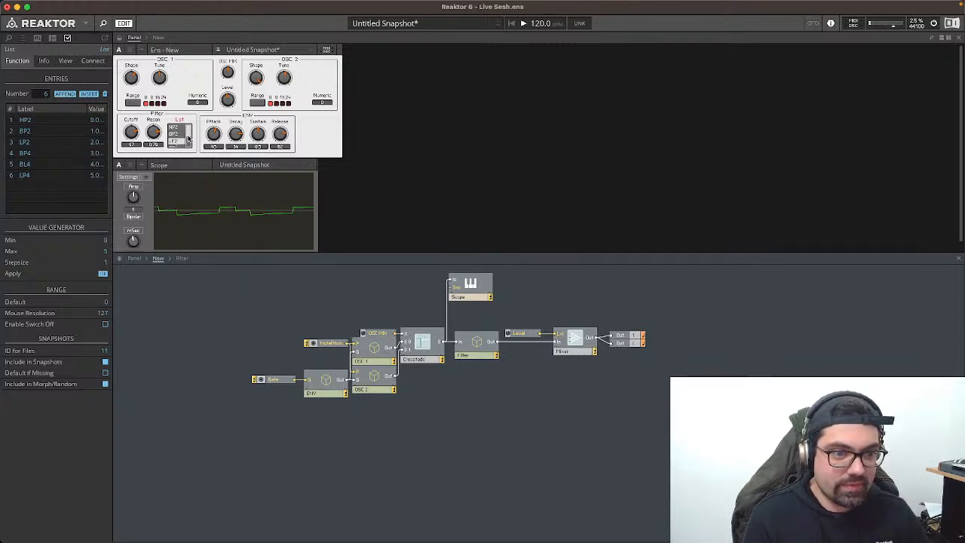
left_click_drag(188, 138, 188, 156)
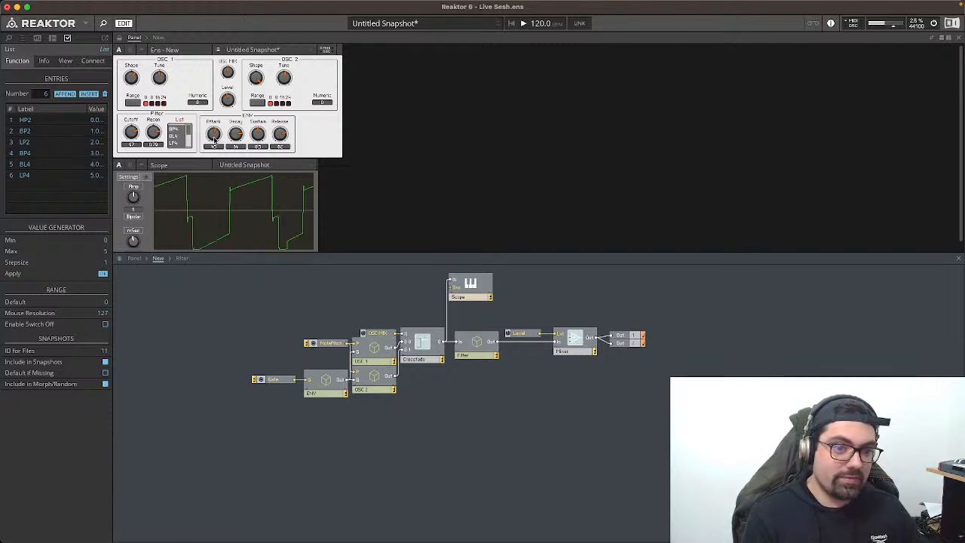
Step: Lower the envelope's Attack to 1
left_click_drag(213, 137, 217, 221)
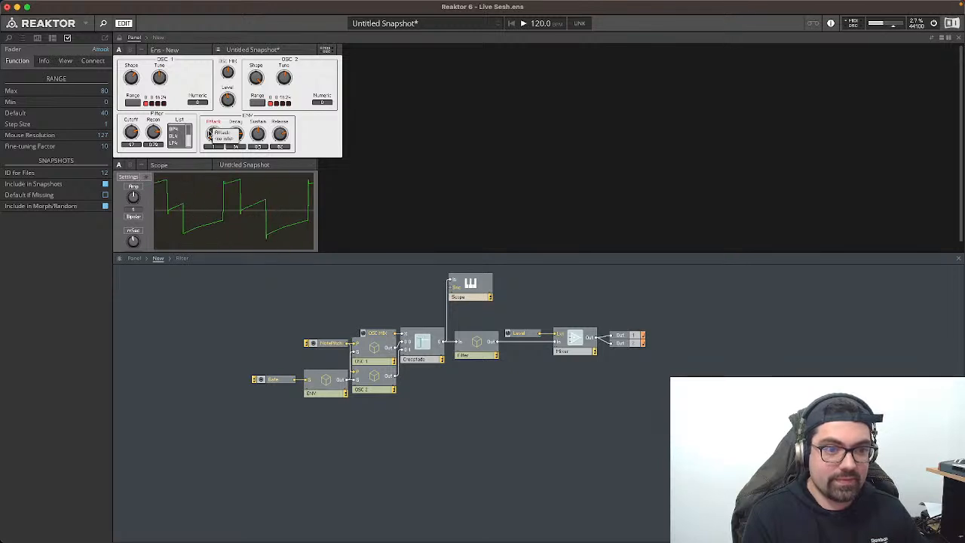
Step: Adjust the envelope's Release knob and deselect it
left_click(277, 136)
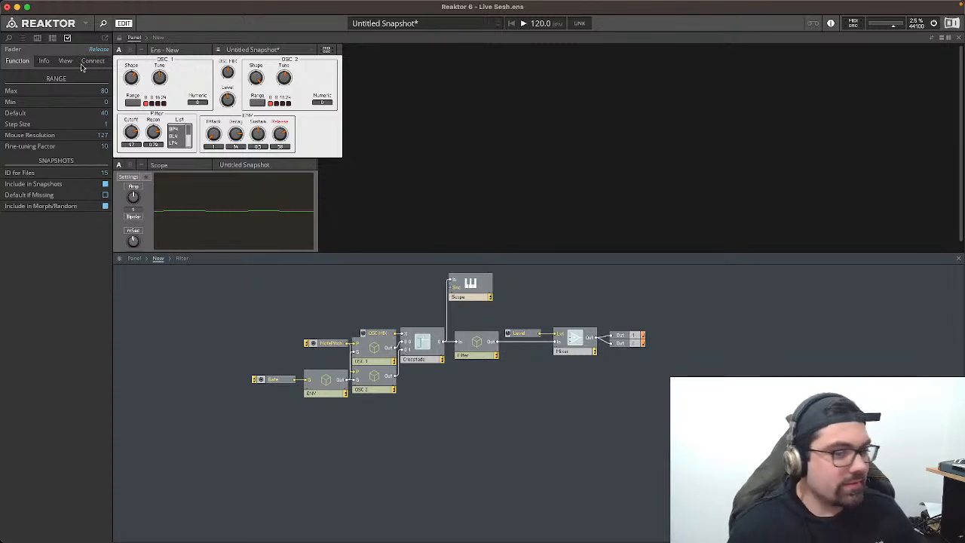
left_click(211, 337)
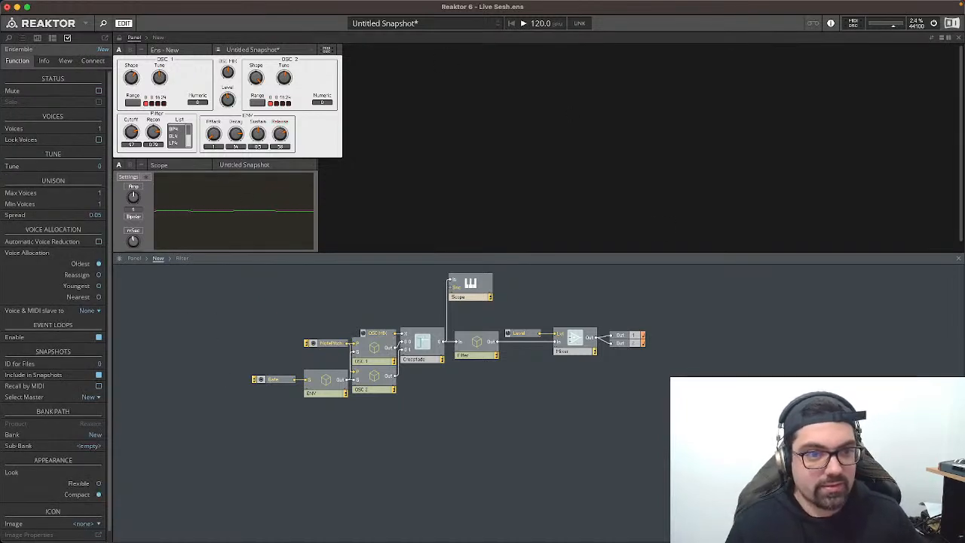
Step: Check the remaining synth tasks in the Word to-do list, and return to Reaktor with the OSC 1 macro selected
mouse_move(662, 528)
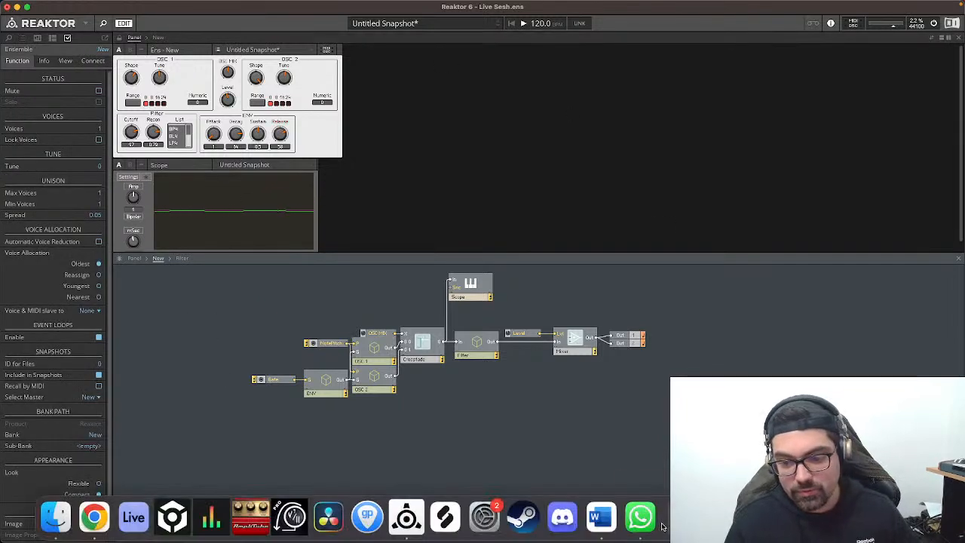
left_click(601, 517)
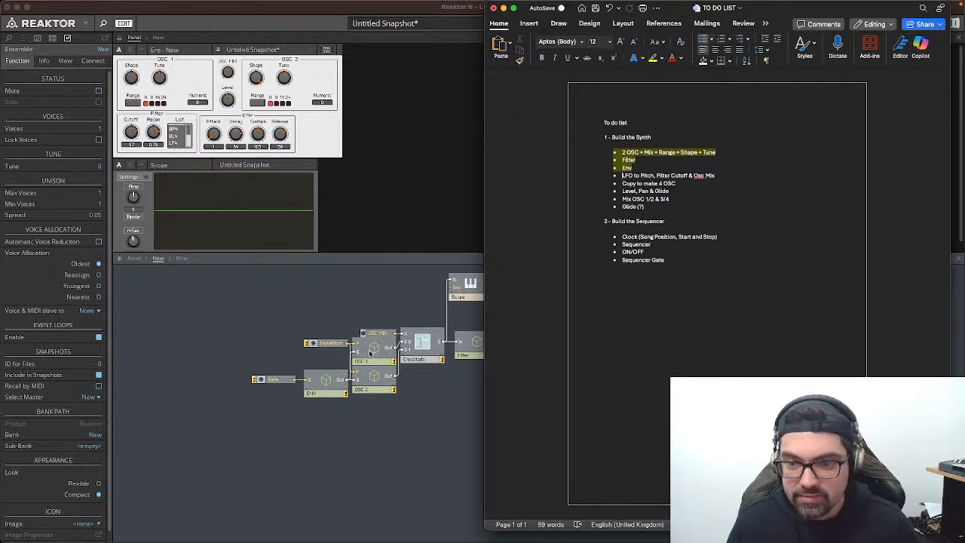
left_click(370, 353)
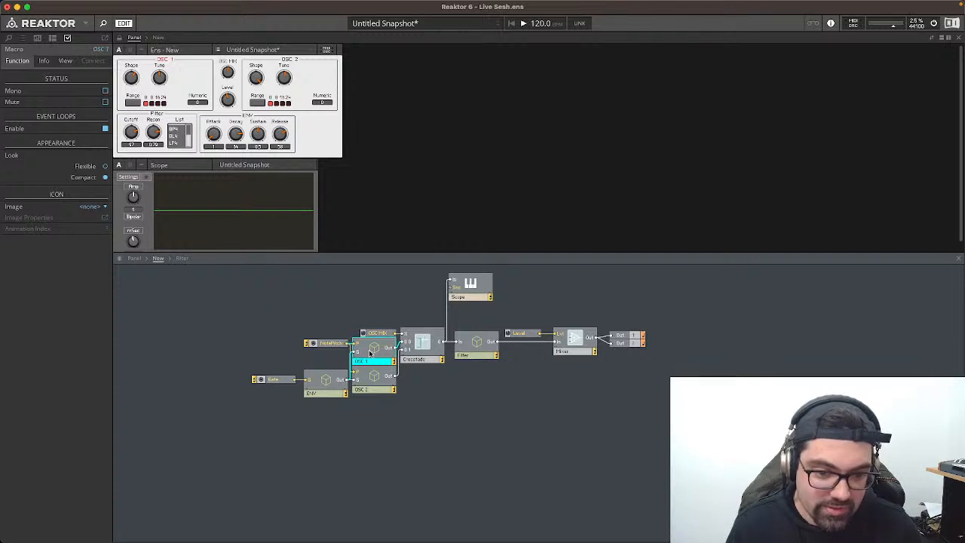
Step: Inside the OSC 1 macro, add an In Port named "LFO In" and place it below the Range macro
double_click(369, 353)
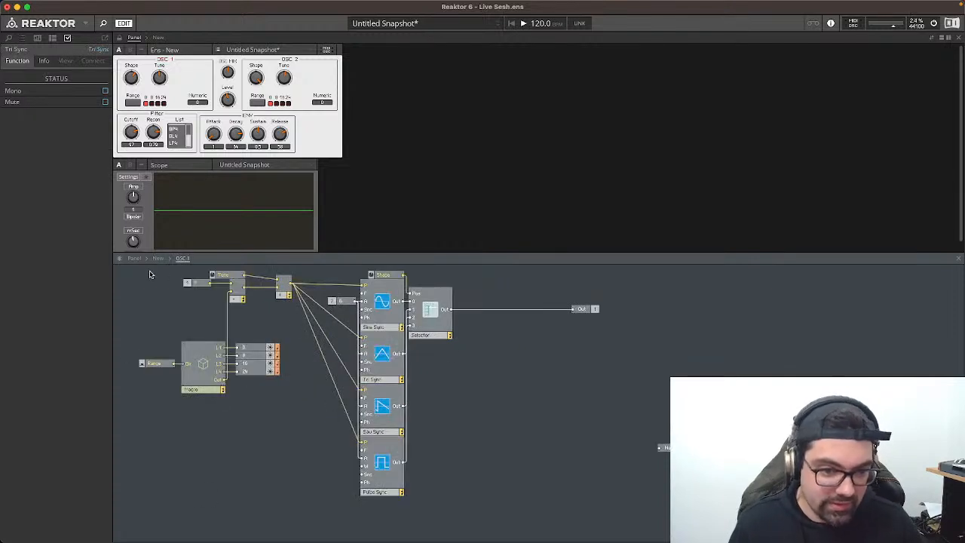
double_click(205, 462)
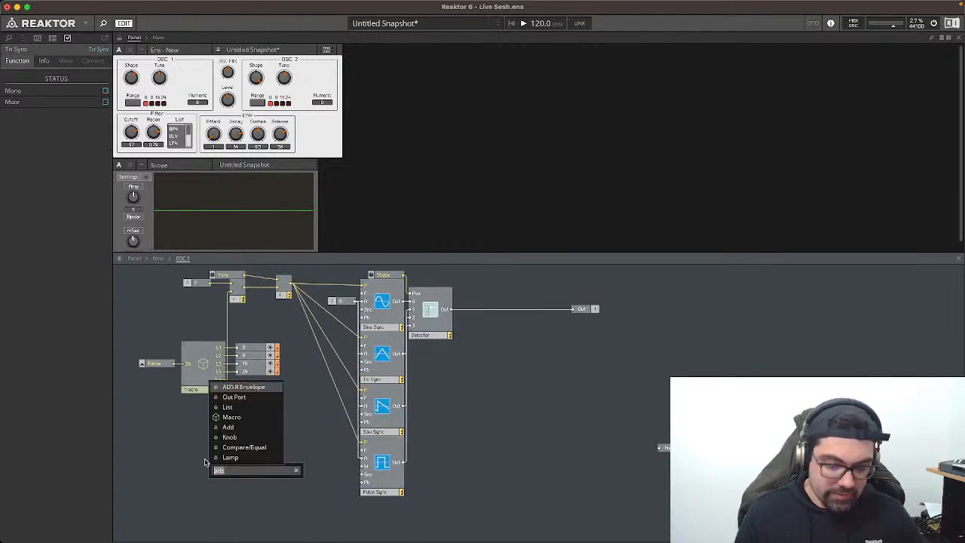
type("in")
key("Return")
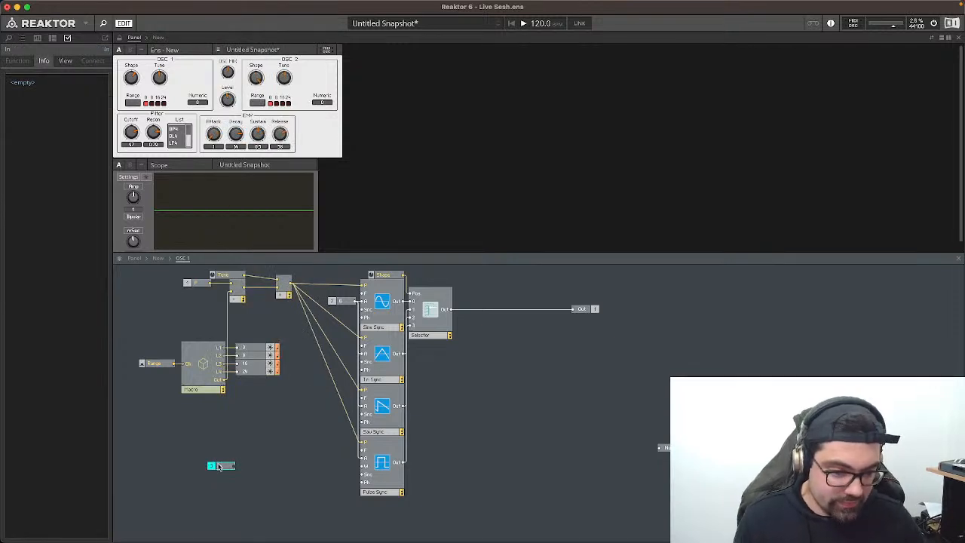
double_click(221, 466)
type("LFO")
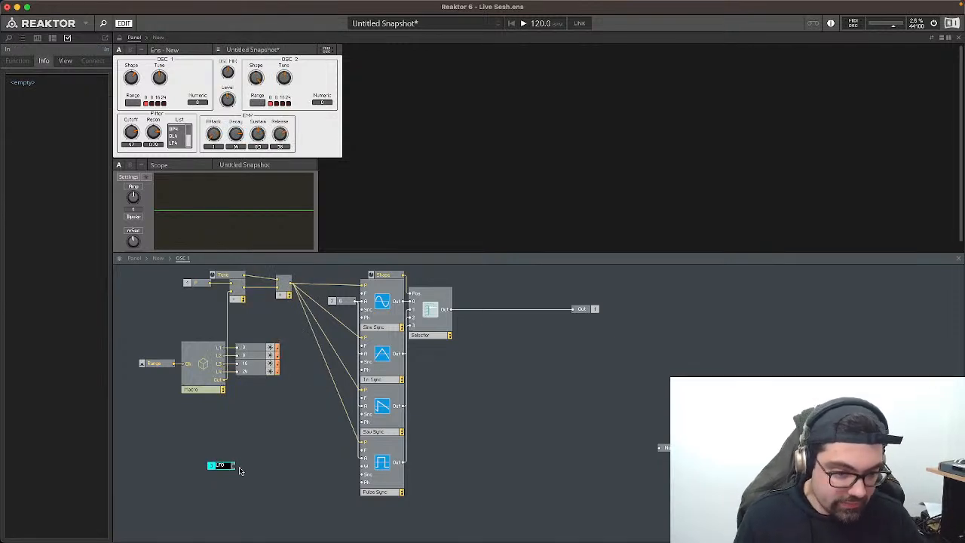
type(" IN")
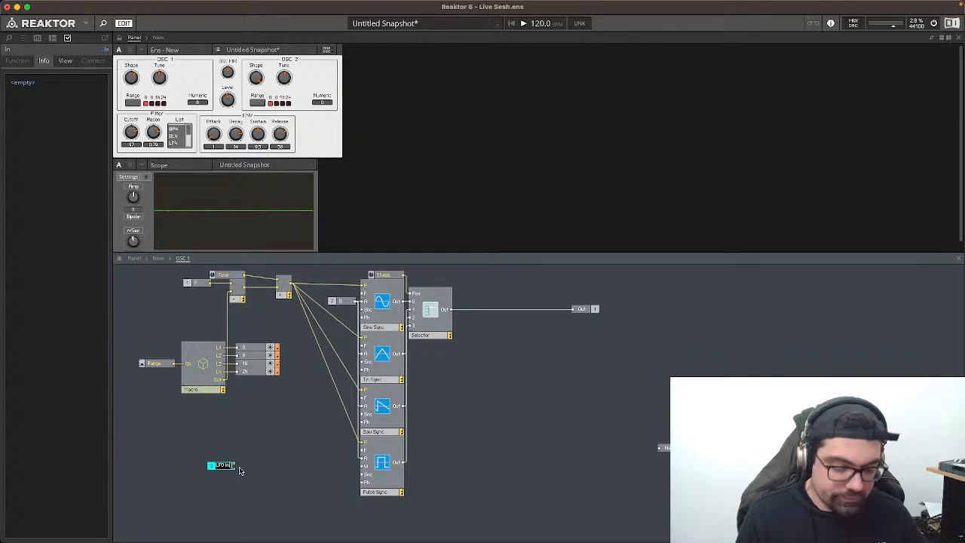
left_click_drag(234, 470, 189, 440)
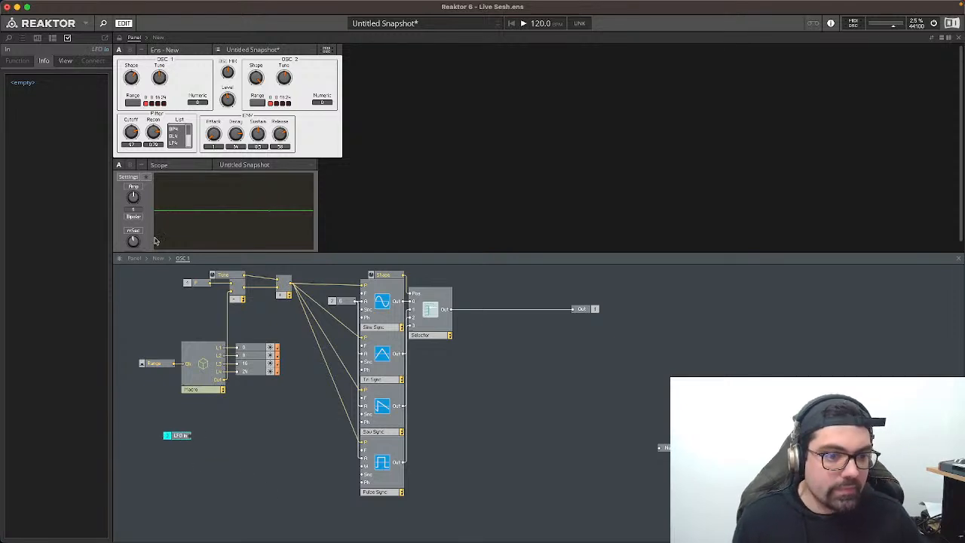
Step: Open the OSC 2 macro's structure and bring up the module search in the empty area below its Range macro
left_click(162, 259)
double_click(372, 380)
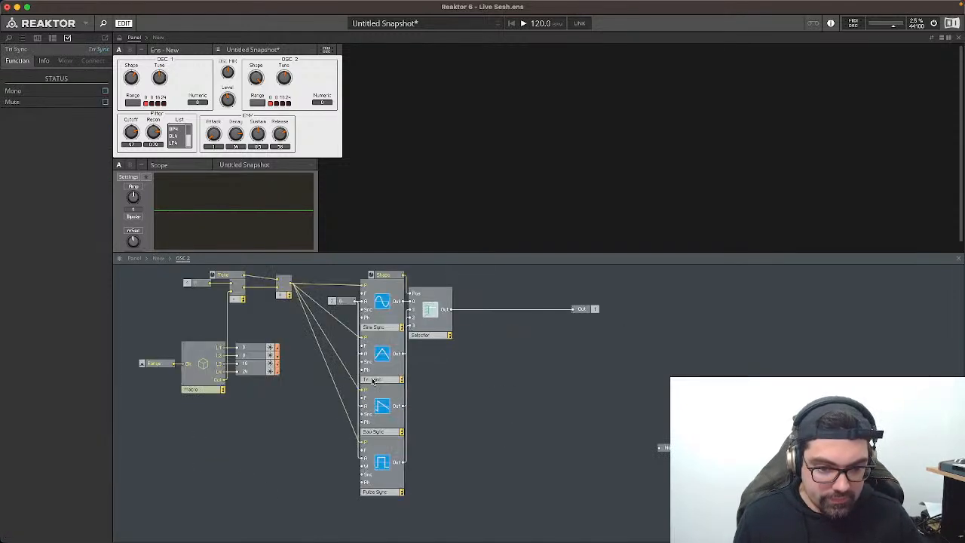
right_click(186, 457)
left_click(147, 437)
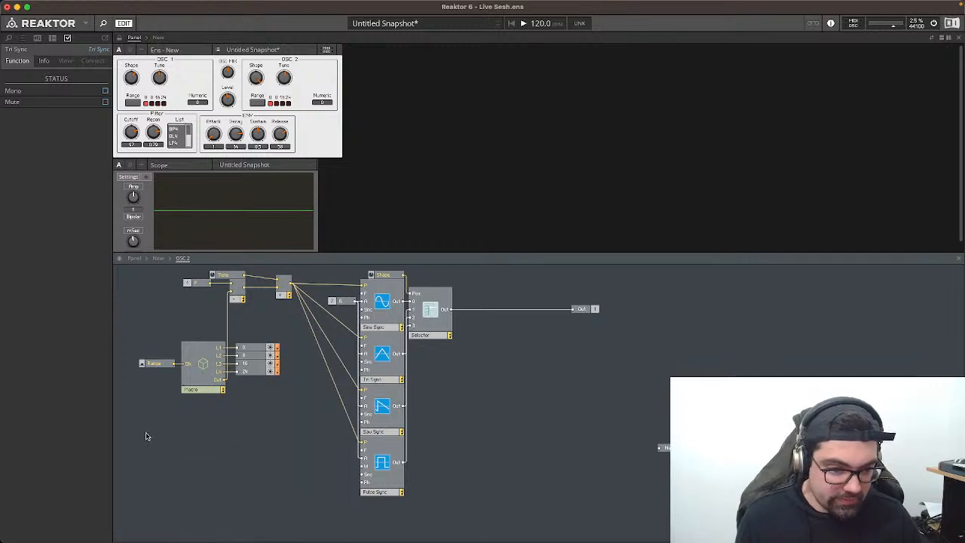
double_click(147, 437)
type("LFO")
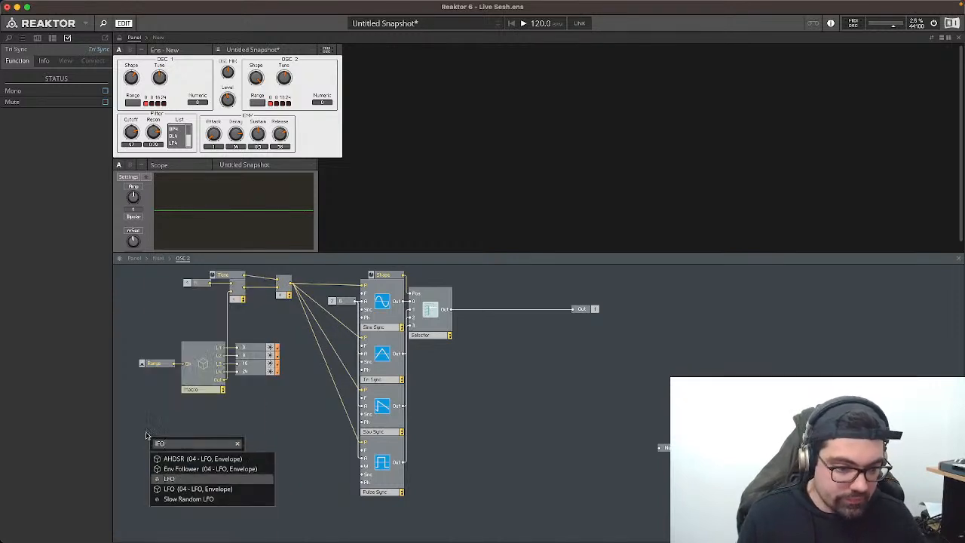
key("BackSpace")
key("BackSpace")
type("O")
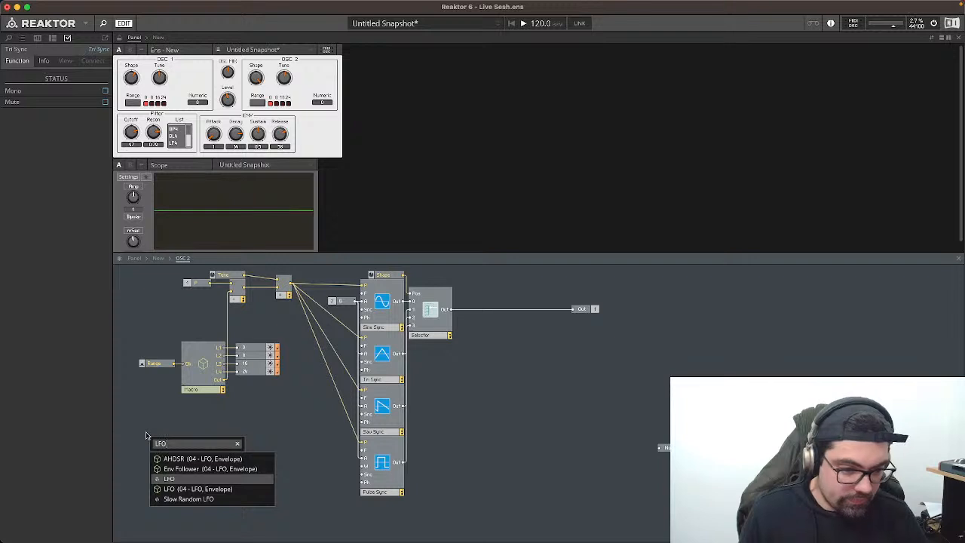
key("BackSpace")
key("BackSpace")
key("BackSpace")
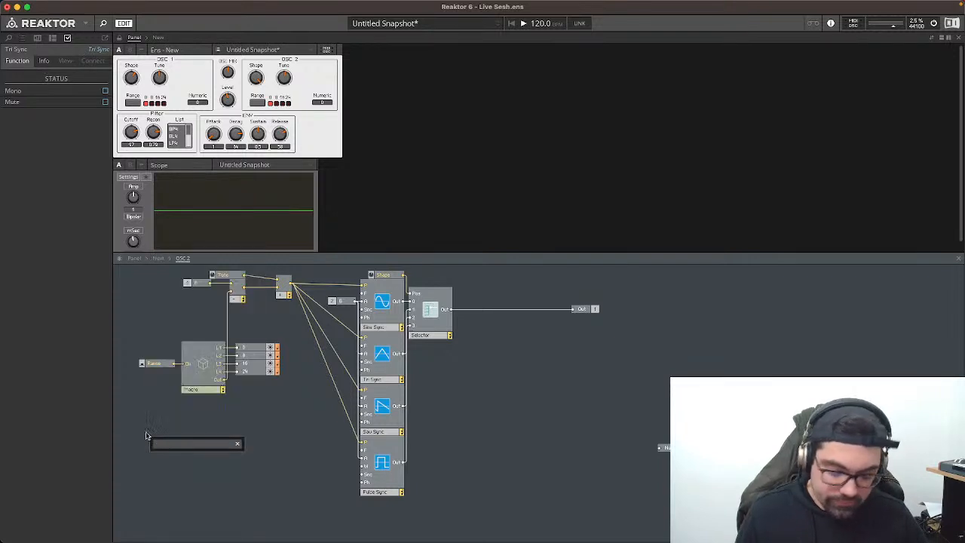
Step: Insert an In Port named "LFO IN" in OSC 2 and place it below the Range macro and its lamps
type("in")
key("Return")
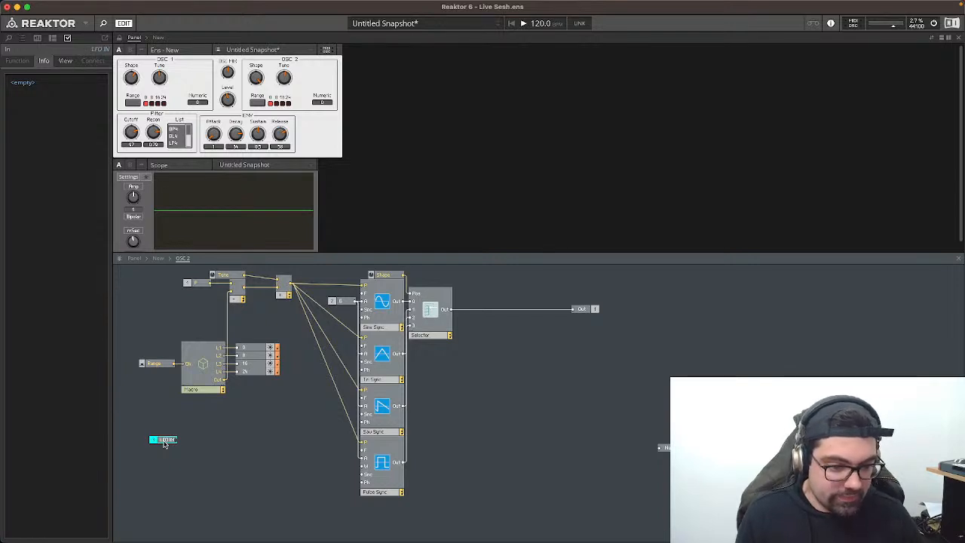
left_click_drag(165, 443, 256, 445)
left_click(160, 466)
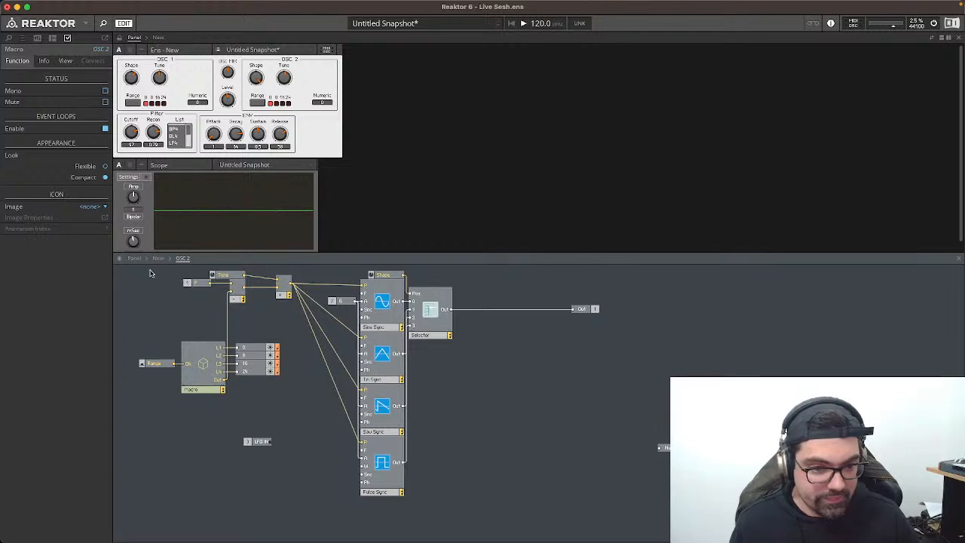
Step: Shift all existing OSC 2 modules down to free space, and place the LFO IN port directly above the Tune knob
left_click_drag(149, 270, 291, 417)
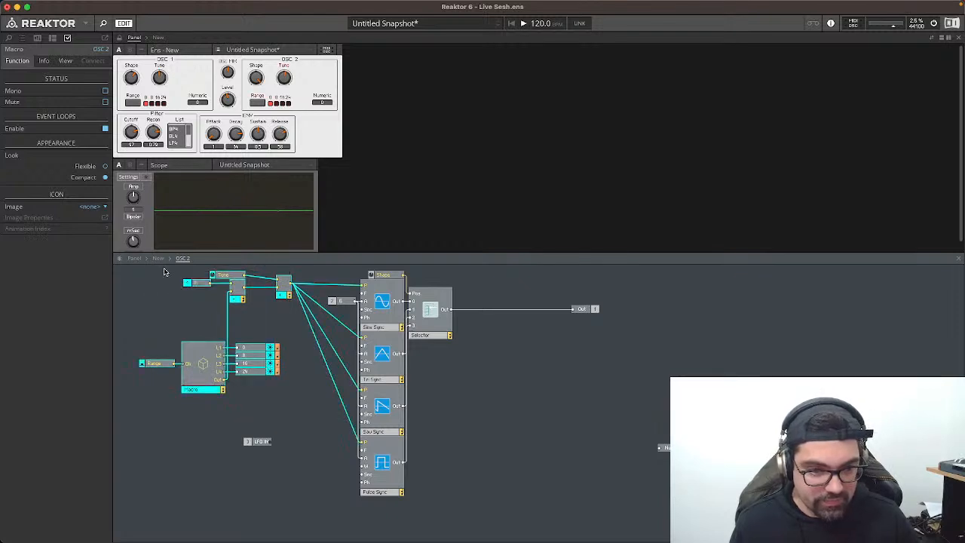
left_click_drag(162, 268, 652, 460)
left_click_drag(382, 408, 391, 436)
left_click(315, 472)
left_click(271, 473)
left_click_drag(271, 473, 245, 295)
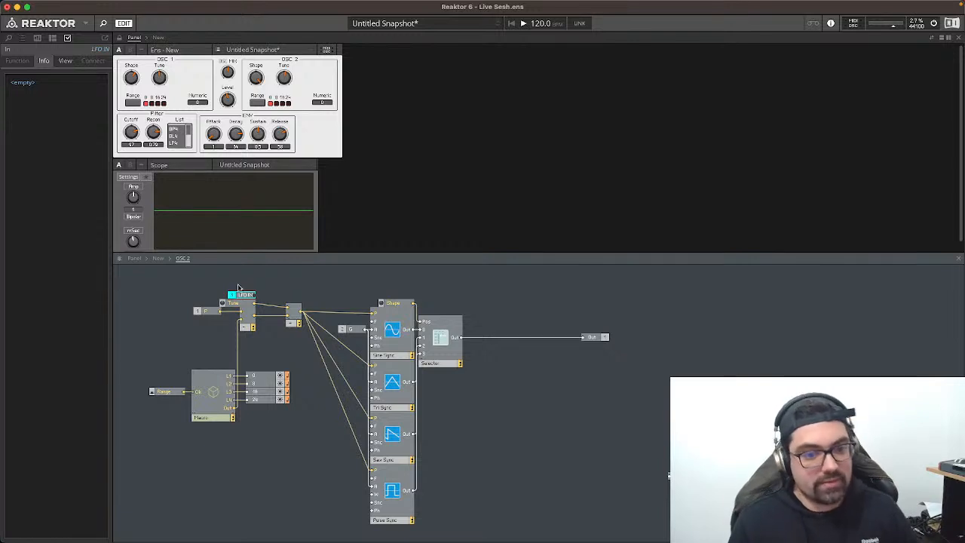
left_click(259, 275)
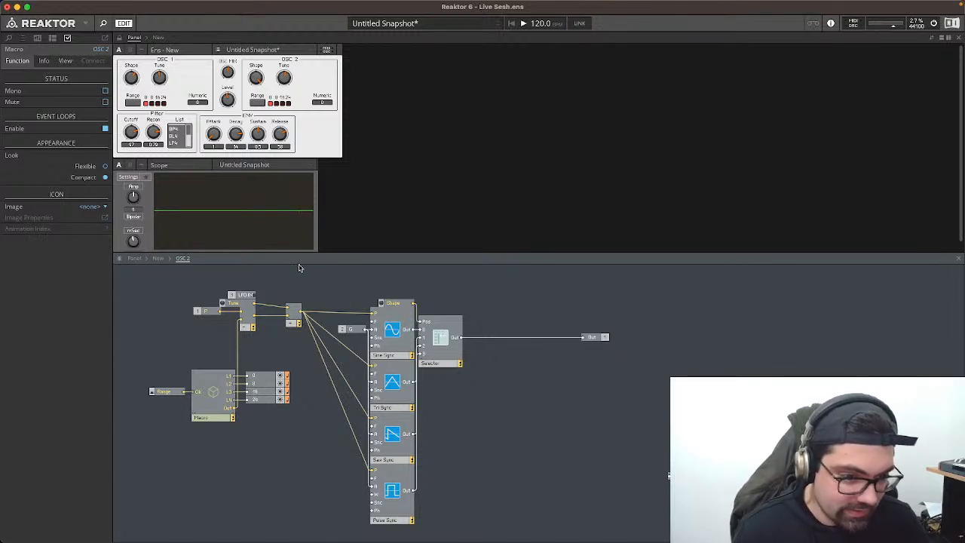
Step: Examine the cutoff and resonance inputs inside the Filter macro, and return to the main instrument structure
left_click(158, 259)
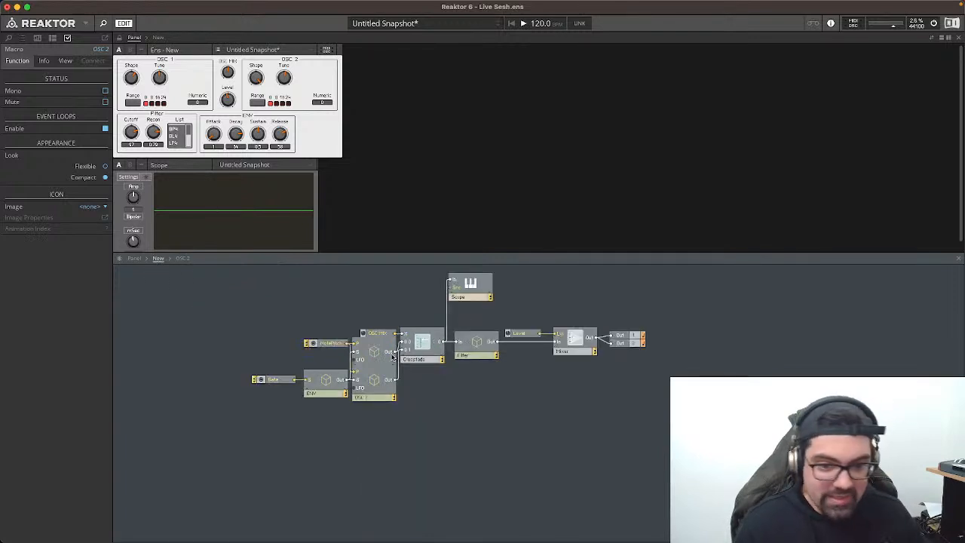
left_click(473, 344)
double_click(473, 344)
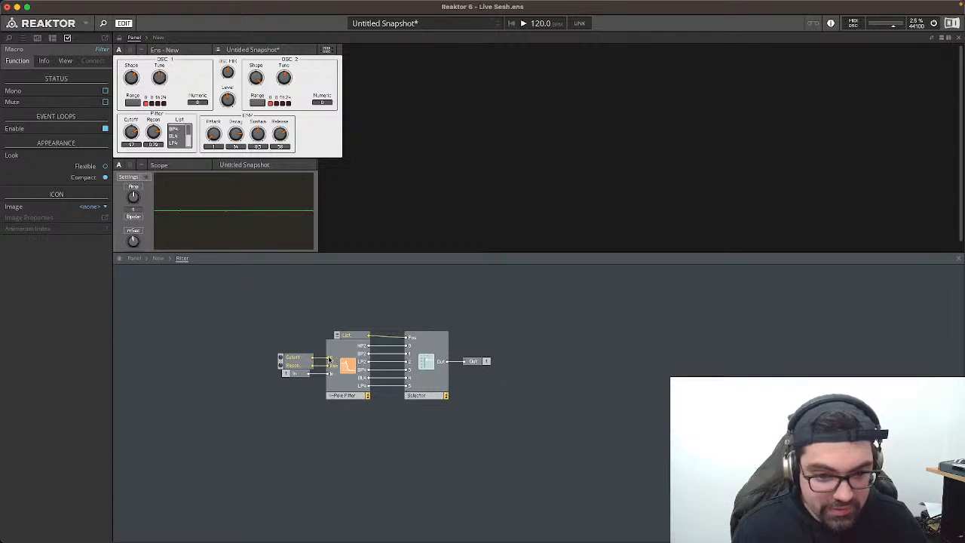
left_click(159, 258)
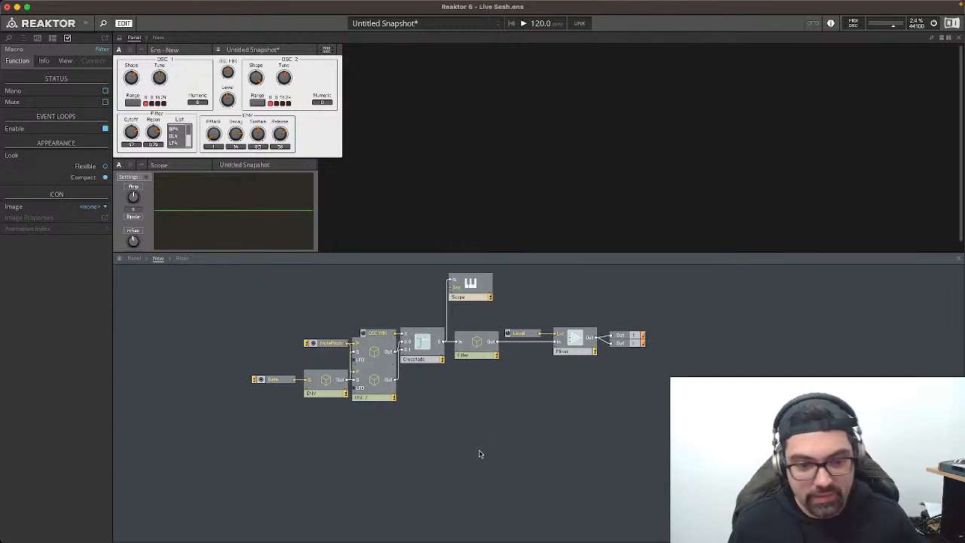
Step: Move the OSC 2, ENV and Gate modules down so that OSC 2 clears the OSC 1 macro above it
left_click(374, 383)
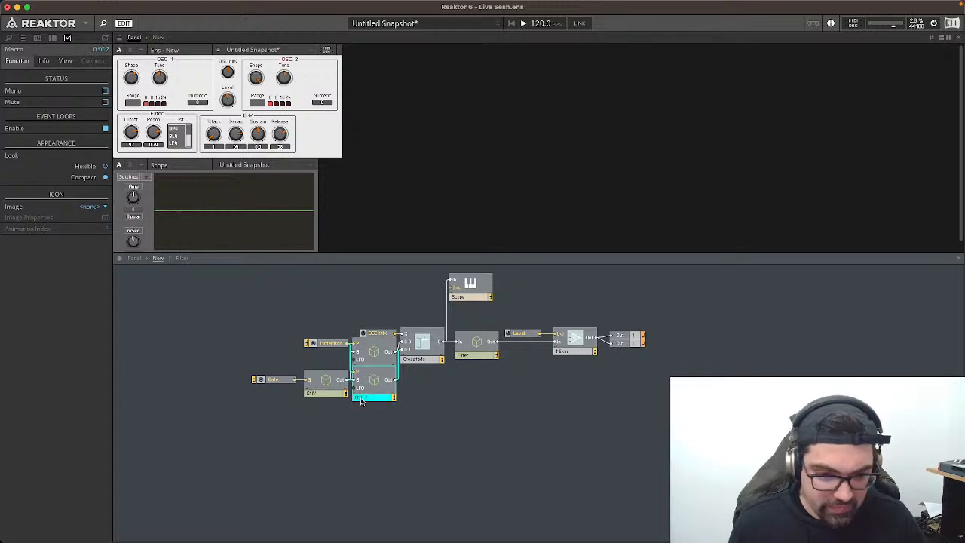
left_click_drag(248, 382, 383, 416)
left_click(383, 423)
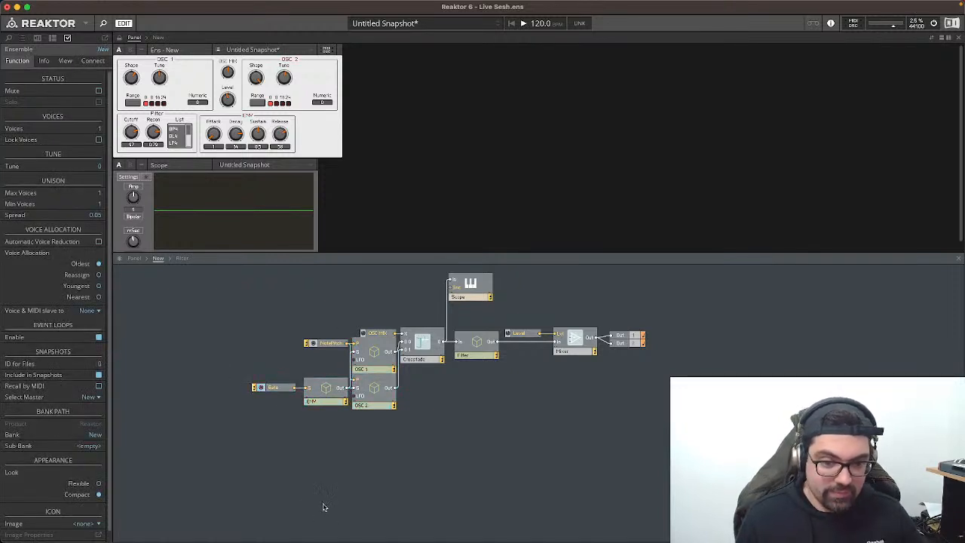
Step: Insert an empty Macro in the free area below the Gate and ENV modules
right_click(274, 456)
left_click(252, 442)
key("Return")
type("m")
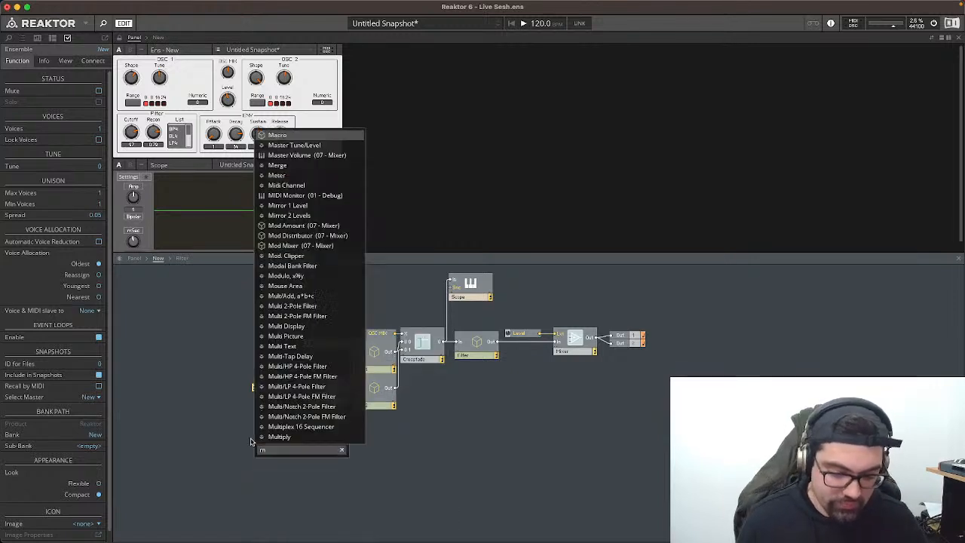
type("acro")
key("Return")
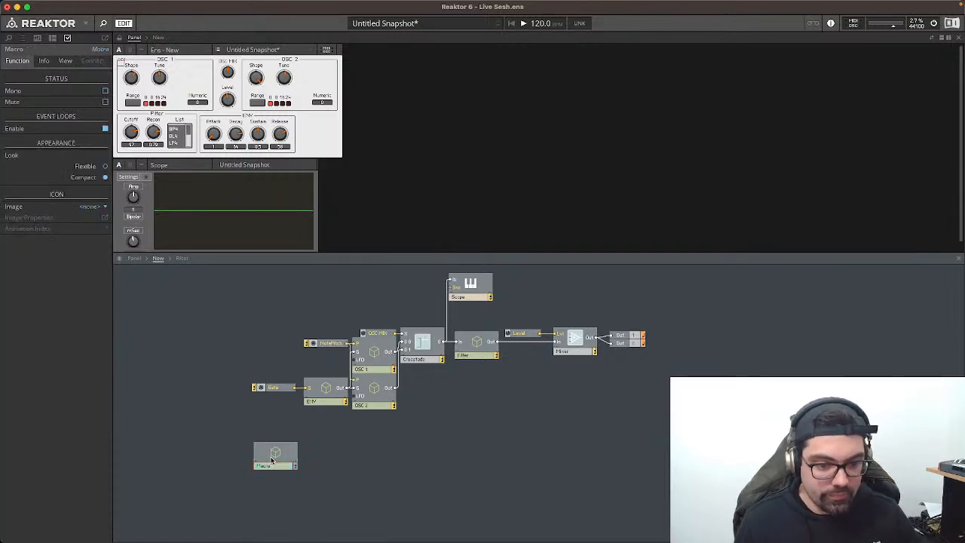
Step: Open the new macro and insert the basic LFO module inside it
double_click(274, 456)
double_click(276, 325)
type("LFO")
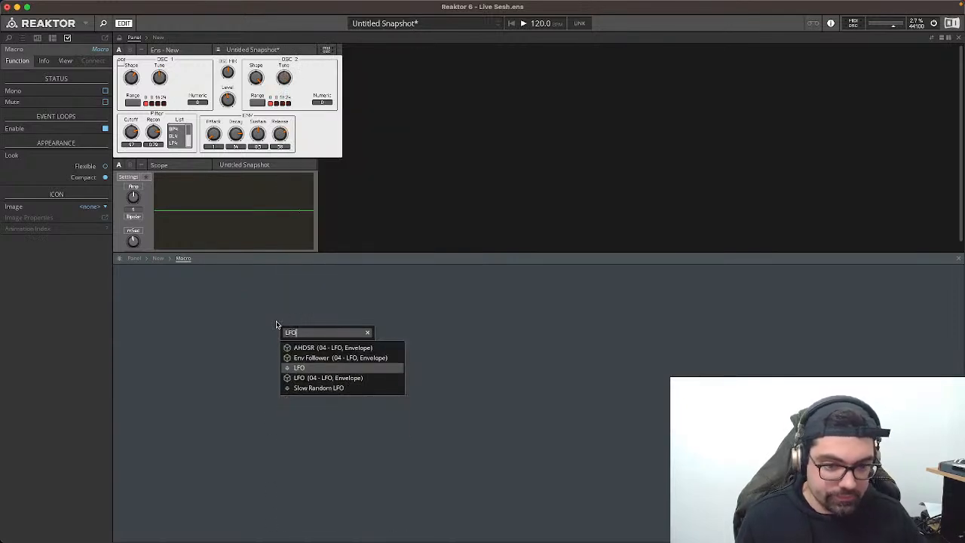
left_click(321, 369)
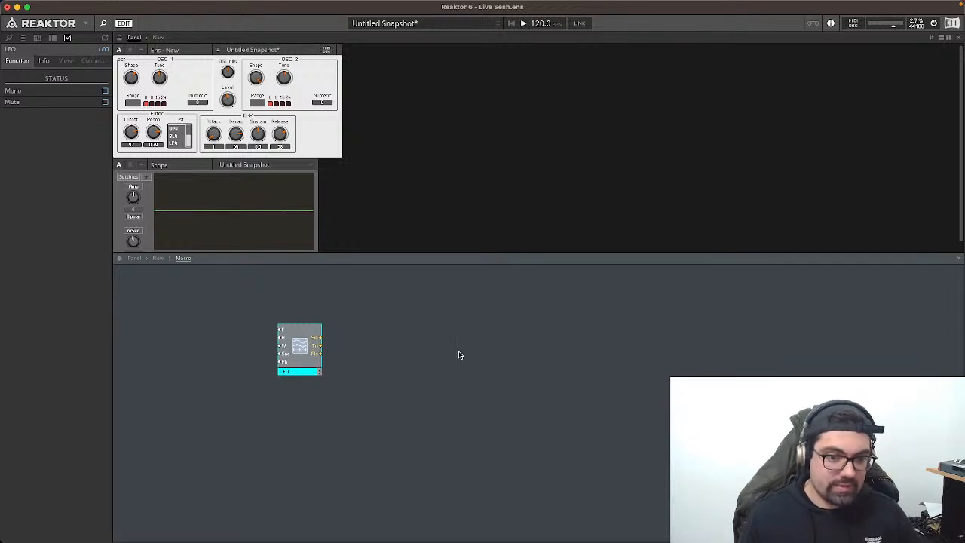
left_click(359, 347)
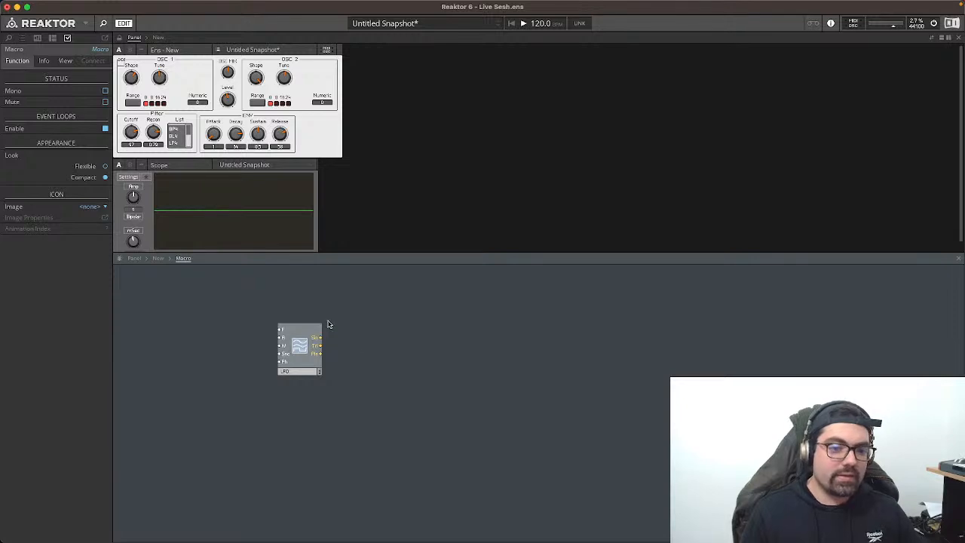
Step: Add an Out Port, wire the LFO's sine output to it, and move the port closer to the LFO
double_click(490, 333)
type("out")
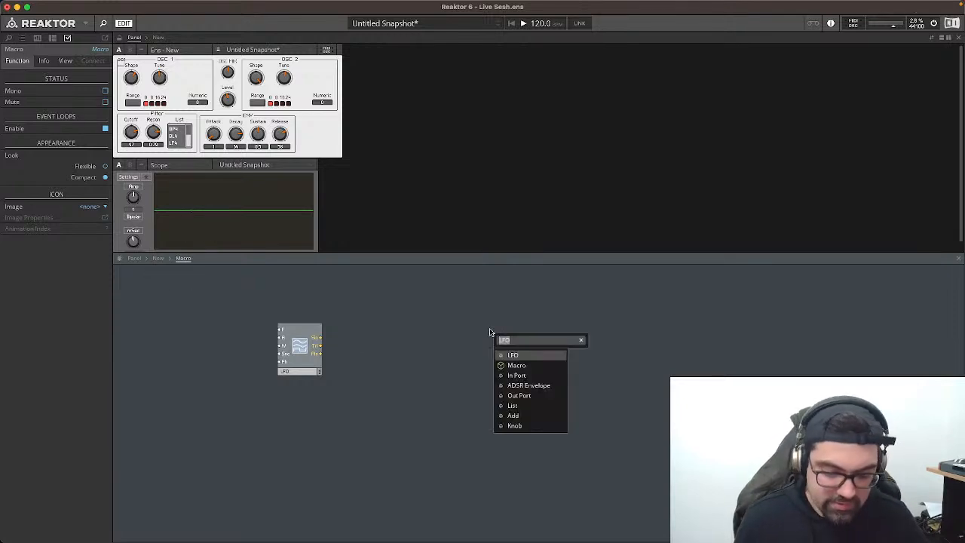
key("Return")
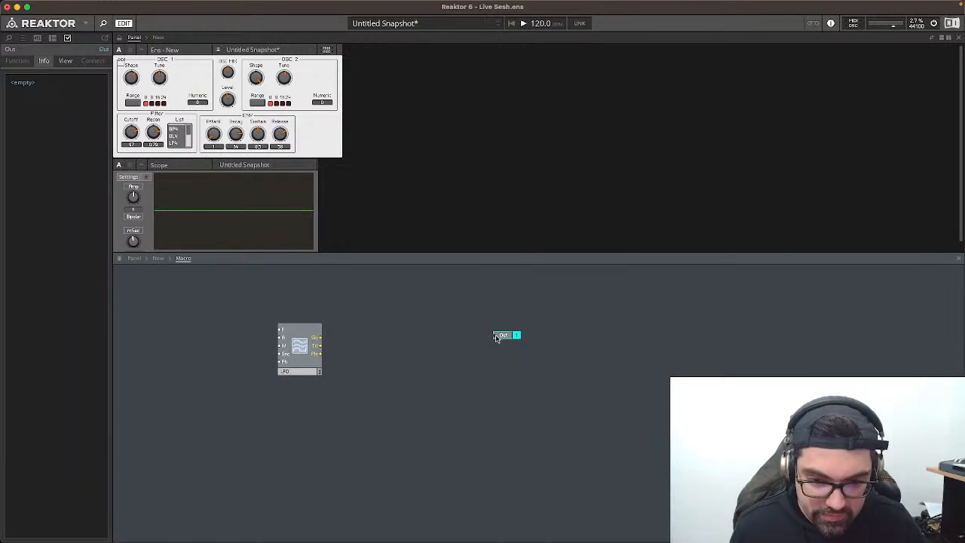
left_click_drag(487, 335, 308, 341)
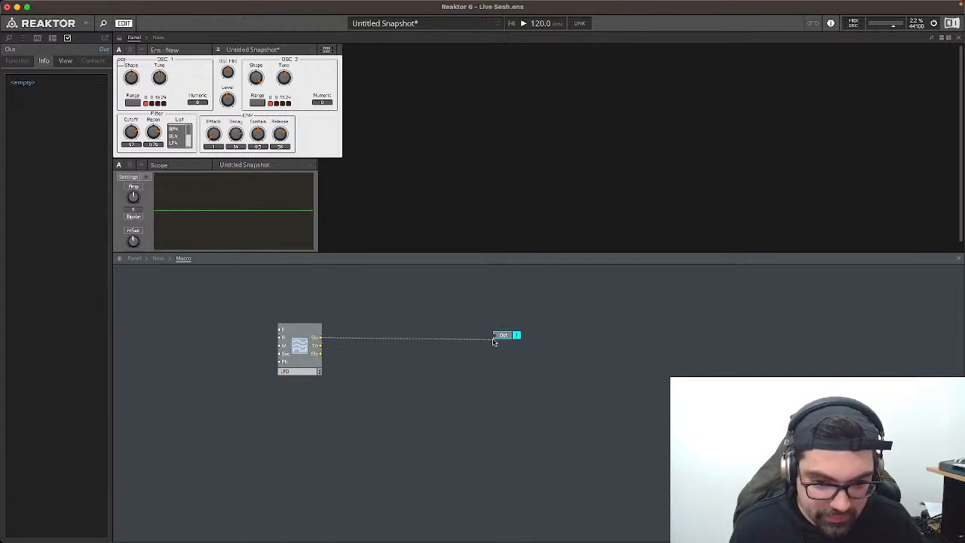
left_click_drag(503, 335, 446, 335)
left_click(381, 340)
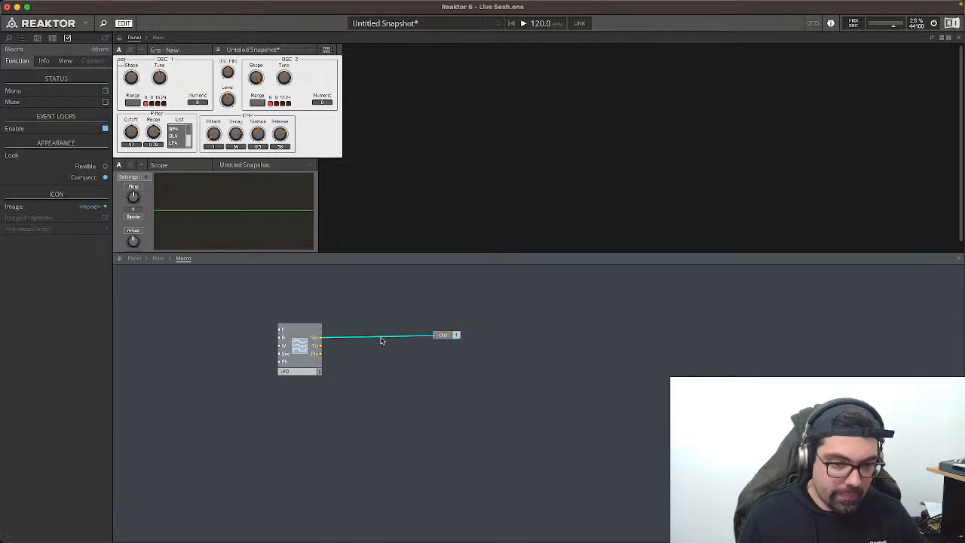
Step: Delete the wire between the LFO's sine output and the Out port
key("Delete")
right_click(365, 307)
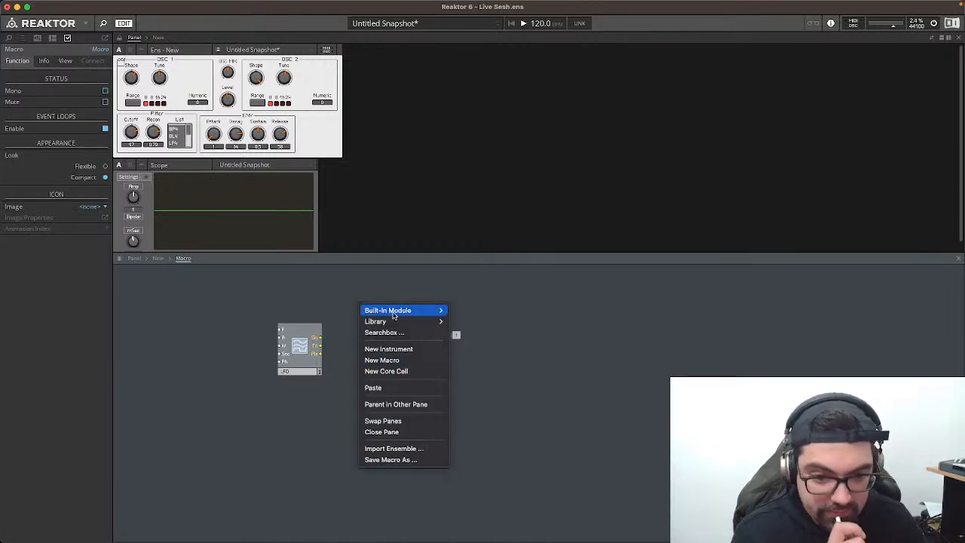
mouse_move(387, 310)
mouse_move(463, 365)
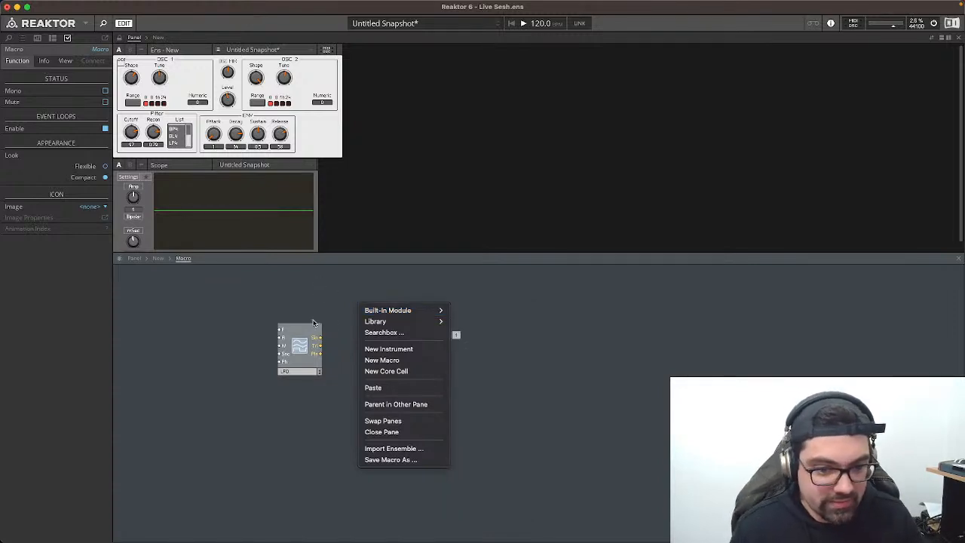
left_click(295, 298)
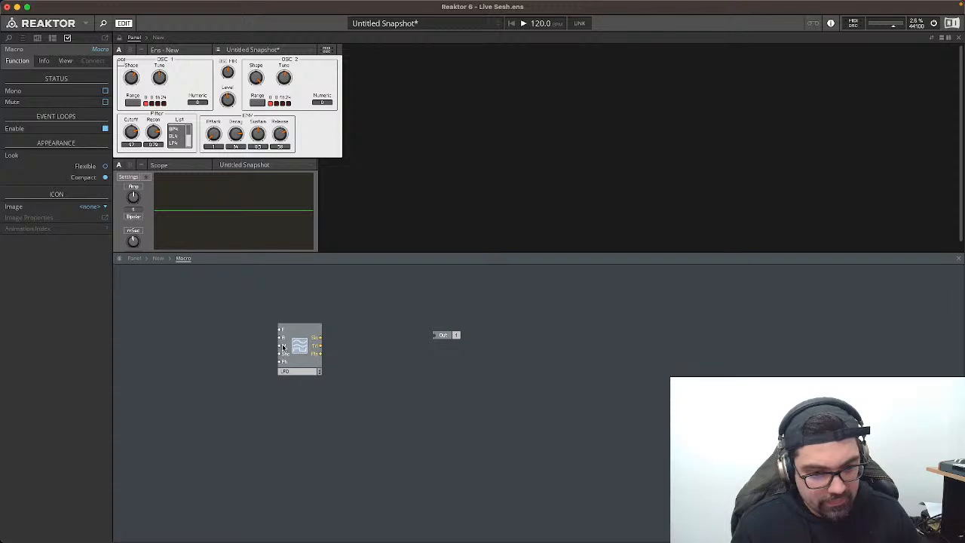
Step: Create a control for the LFO's F input and rename it LFO Rate
mouse_move(283, 346)
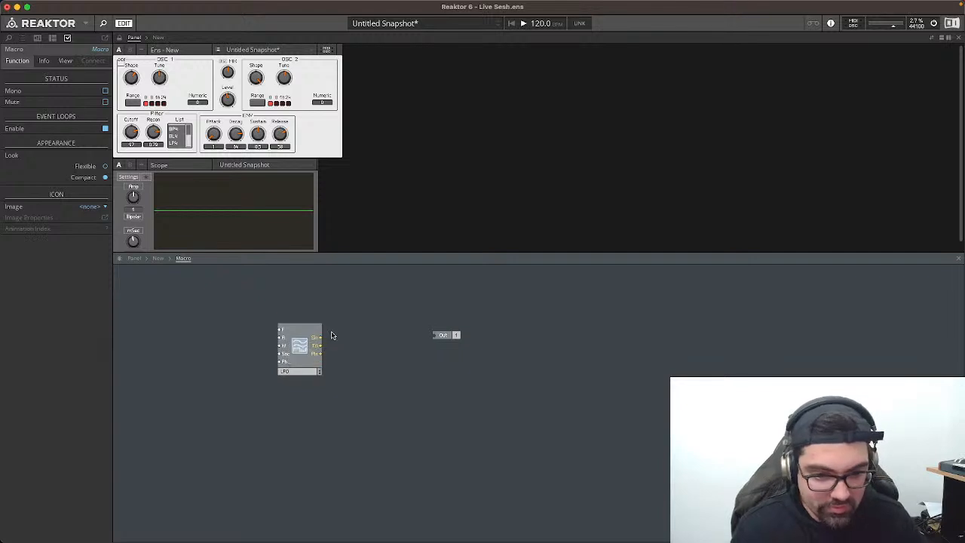
right_click(283, 332)
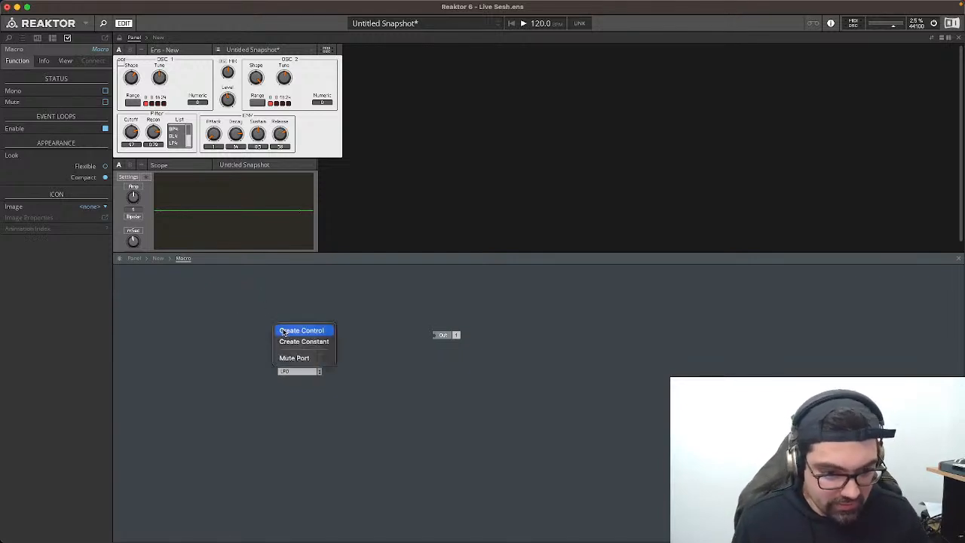
left_click(284, 331)
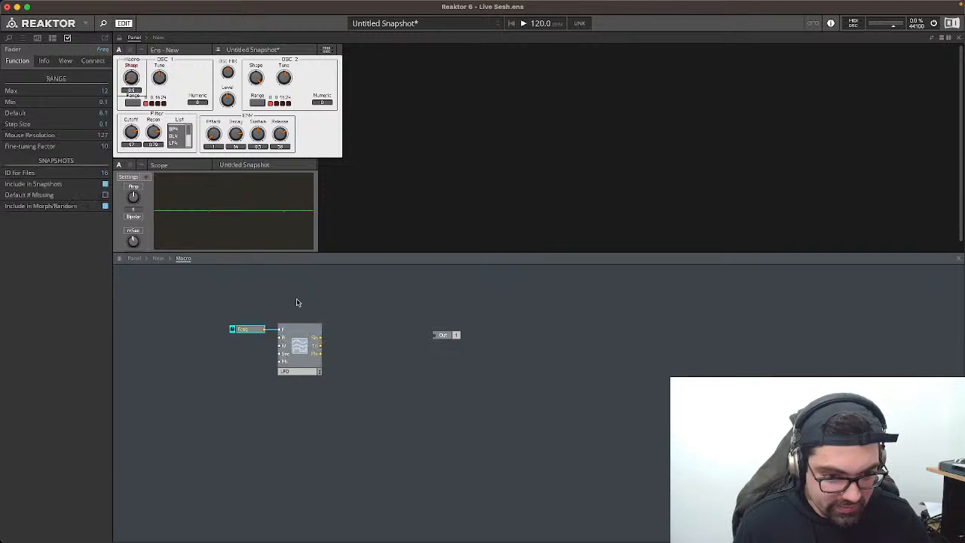
double_click(250, 331)
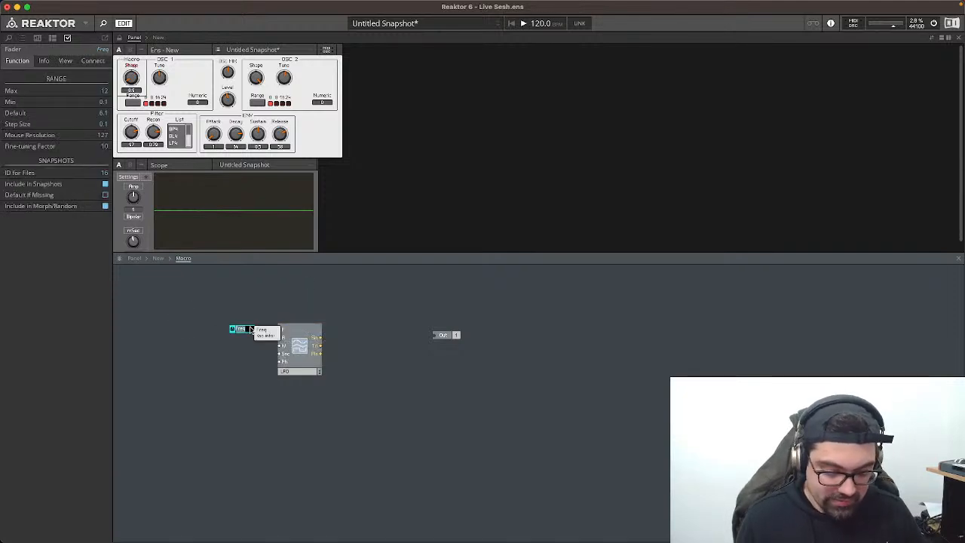
type("LFO Rate")
key("Return")
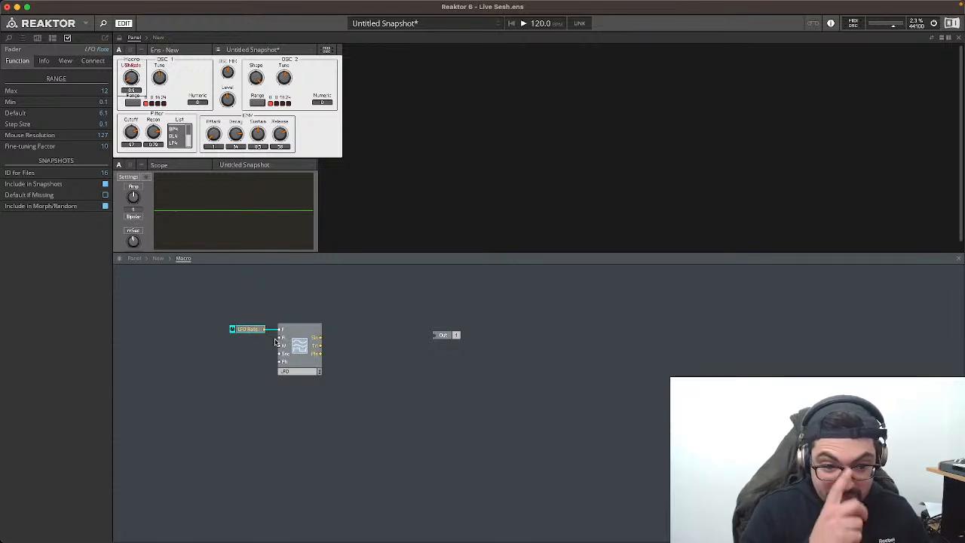
Step: Unlock the instrument panel and move the new macro's frame off OSC 1 into the free space beside ENV
right_click(280, 340)
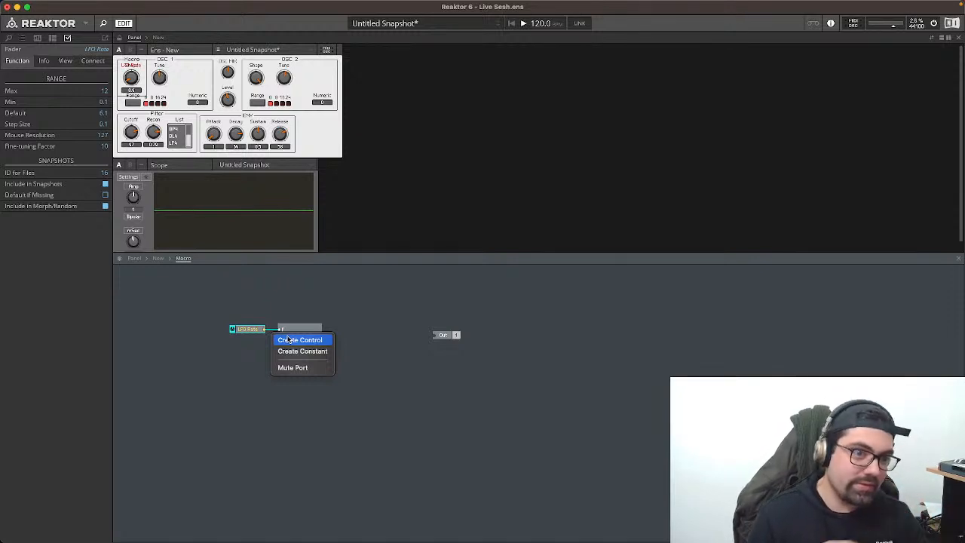
left_click(119, 39)
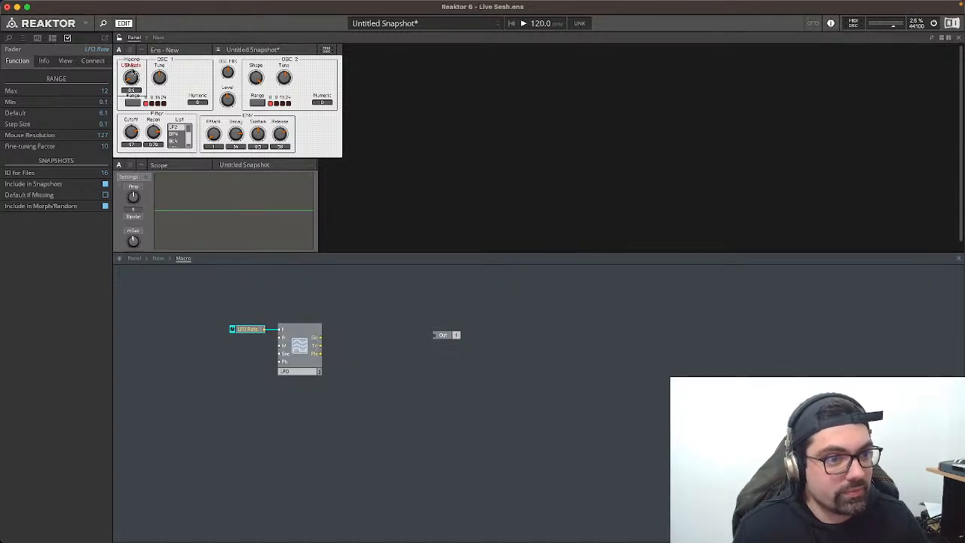
left_click_drag(134, 65, 317, 121)
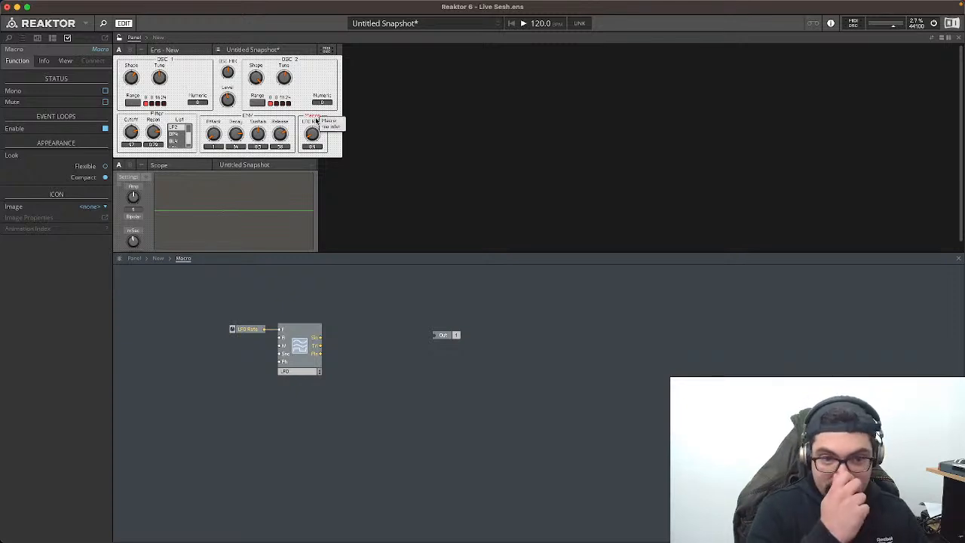
left_click(208, 402)
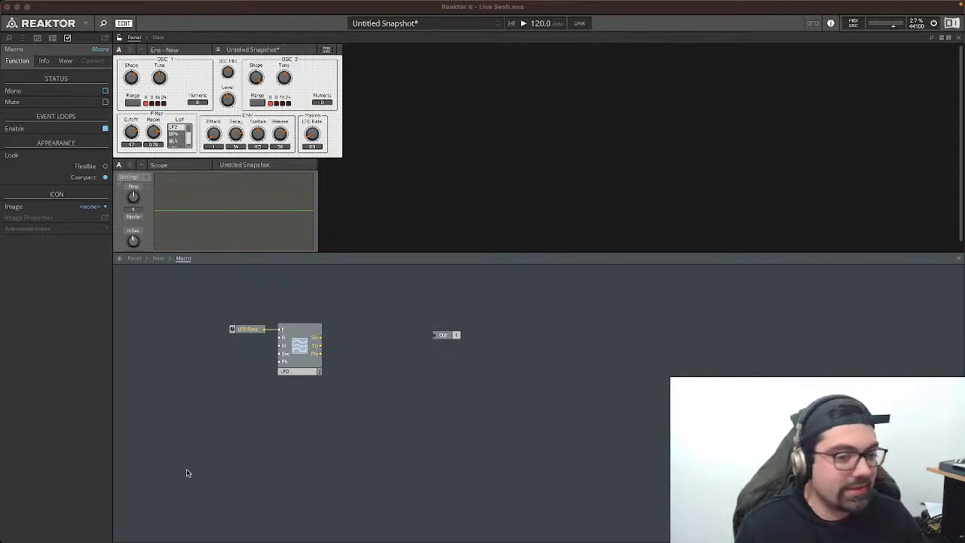
left_click(335, 233)
Step: Insert a Selector module between the LFO and the Out port, and wire the LFO's three outputs to its inputs 0, 1 and 2
right_click(420, 343)
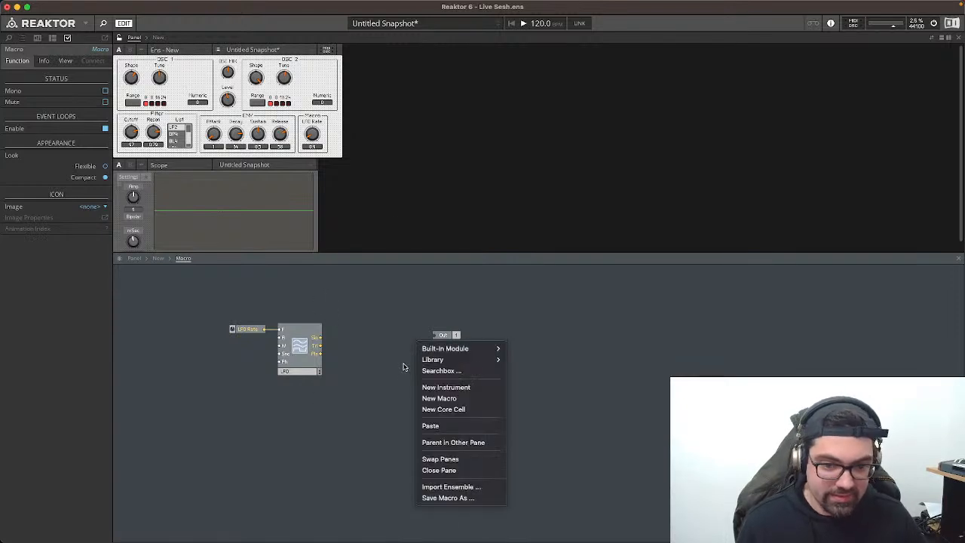
mouse_move(445, 348)
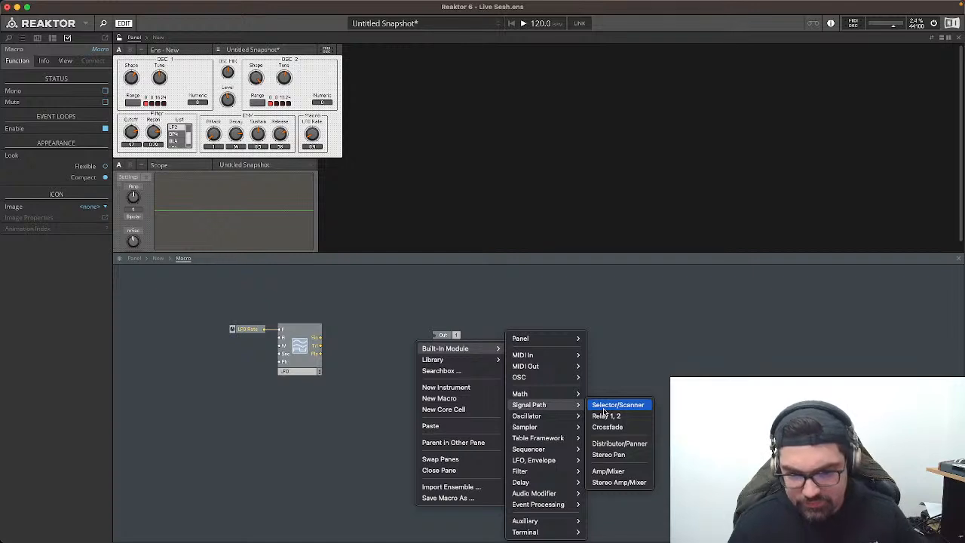
left_click(604, 409)
left_click_drag(445, 354, 365, 355)
left_click(366, 327)
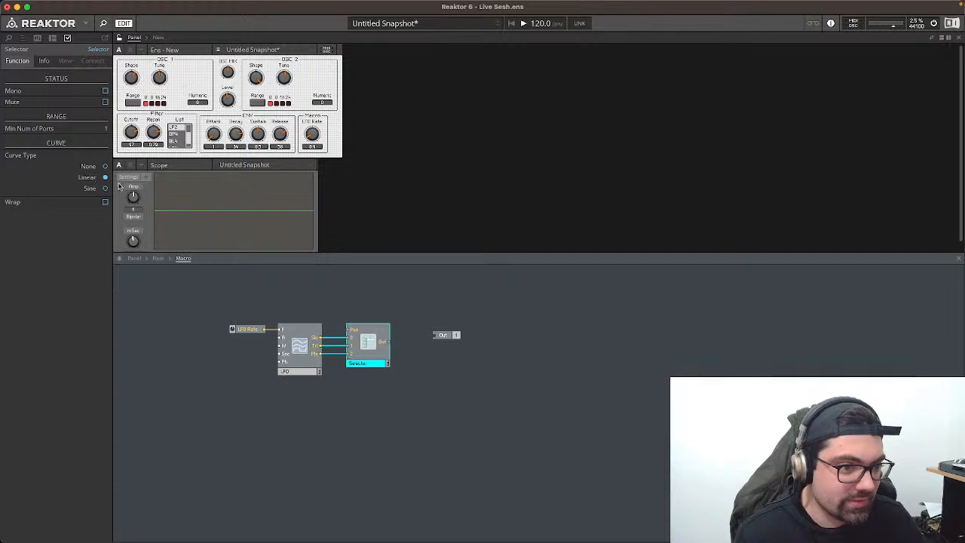
Step: Create a control for the Selector's Pos input and place it just above the LFO module
right_click(348, 330)
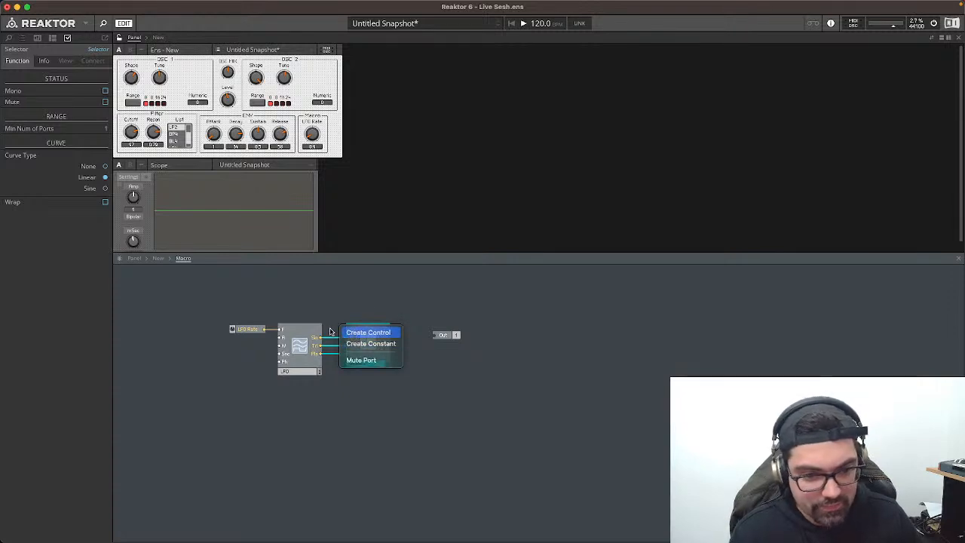
left_click(347, 333)
left_click_drag(312, 328, 306, 321)
Step: Change the Pos fader's style to Knob and place it beside the LFO Rate knob on the instrument panel
left_click(45, 62)
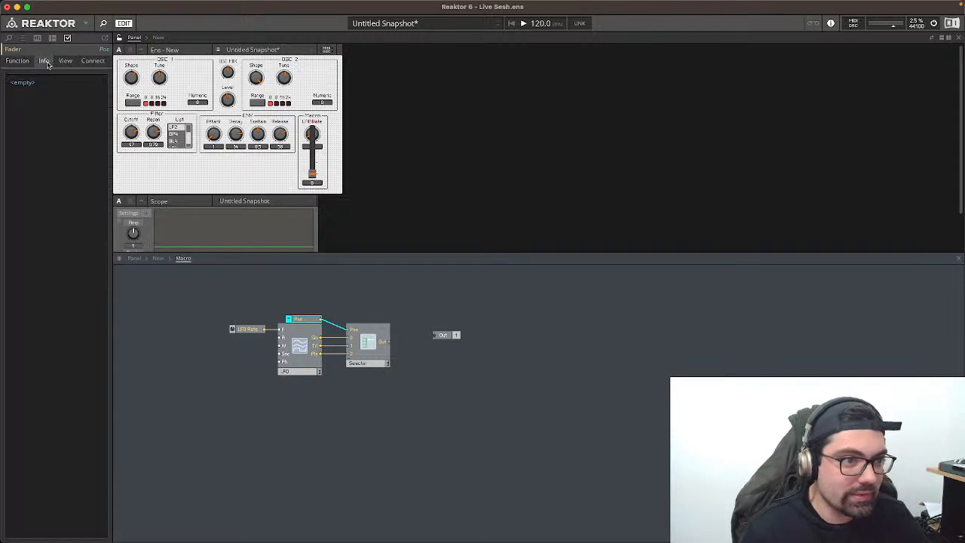
left_click(66, 61)
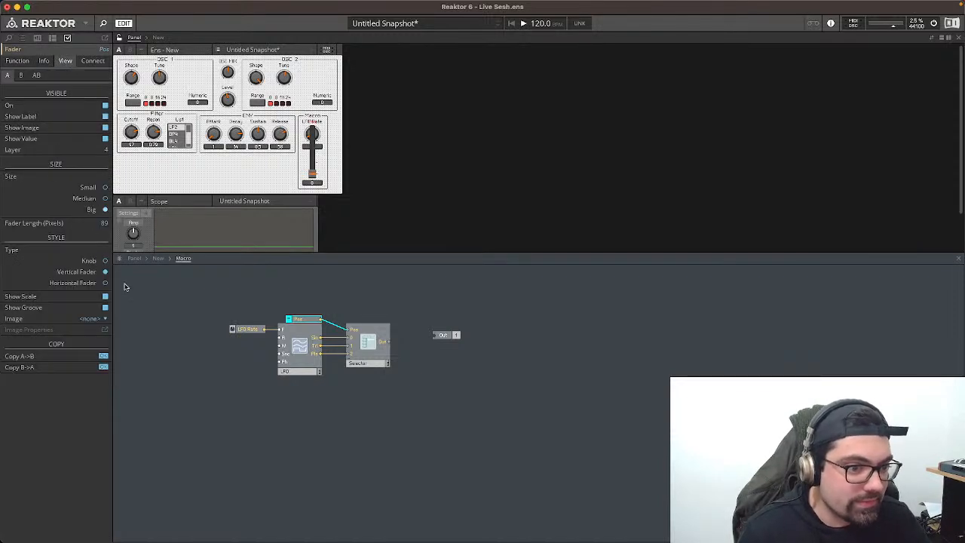
left_click(105, 261)
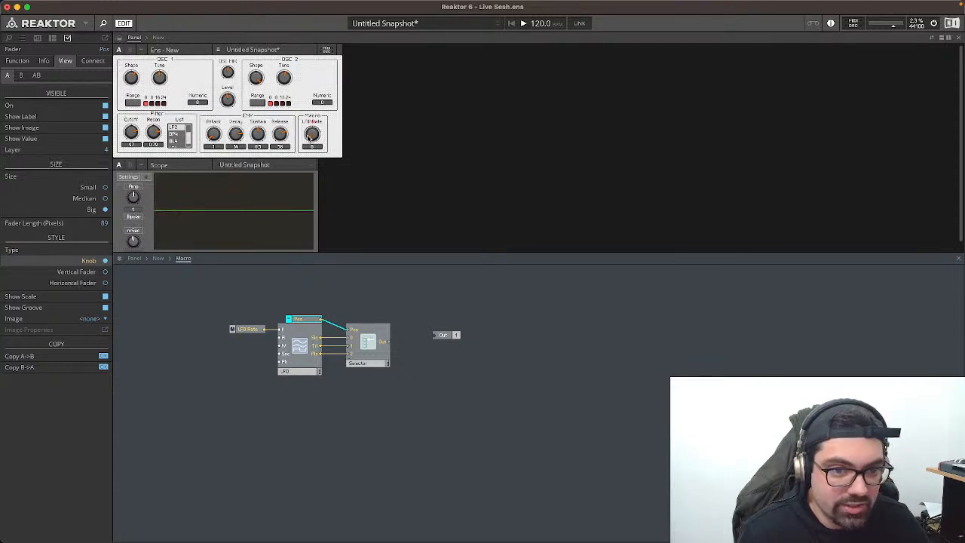
left_click(119, 38)
left_click_drag(319, 138, 338, 138)
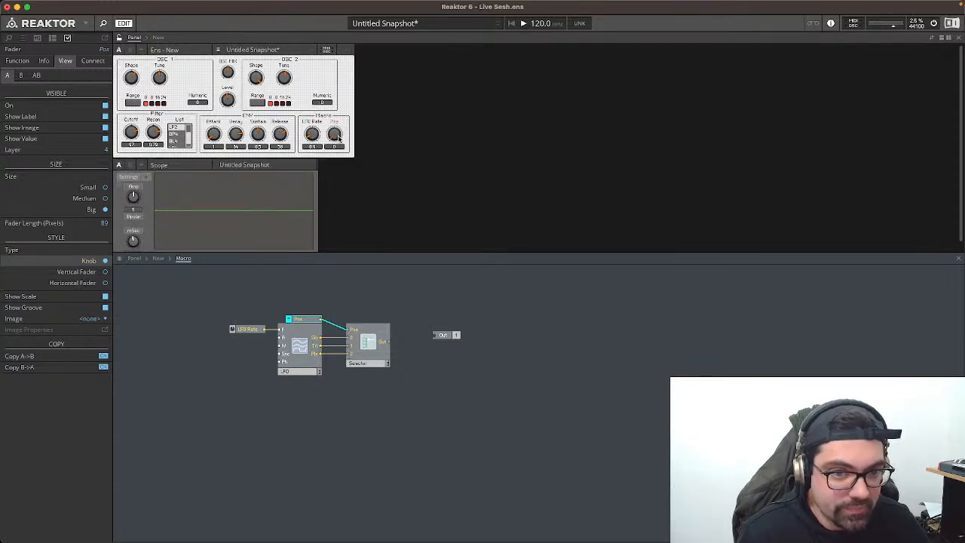
Step: Rename the Selector's position control as LFO Shape
double_click(307, 320)
key("Return")
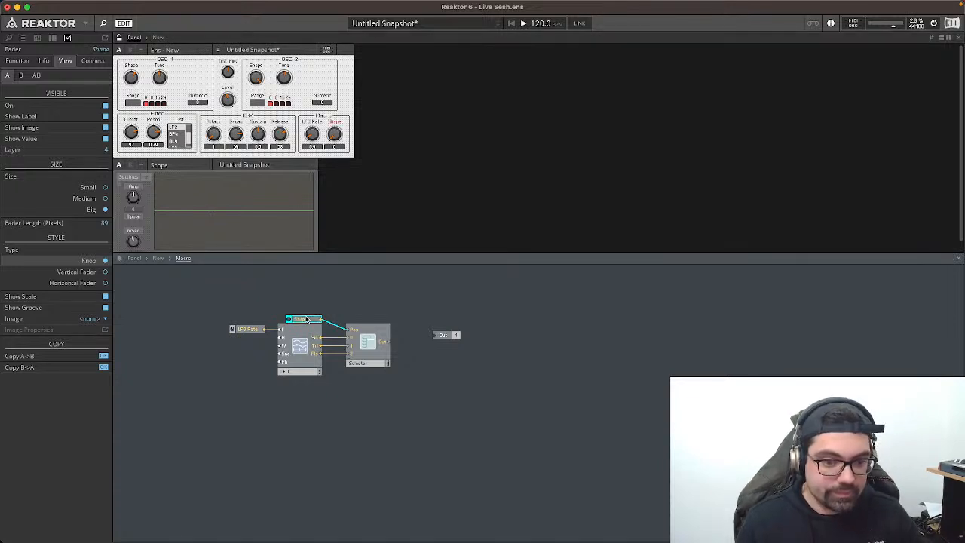
left_click(270, 305)
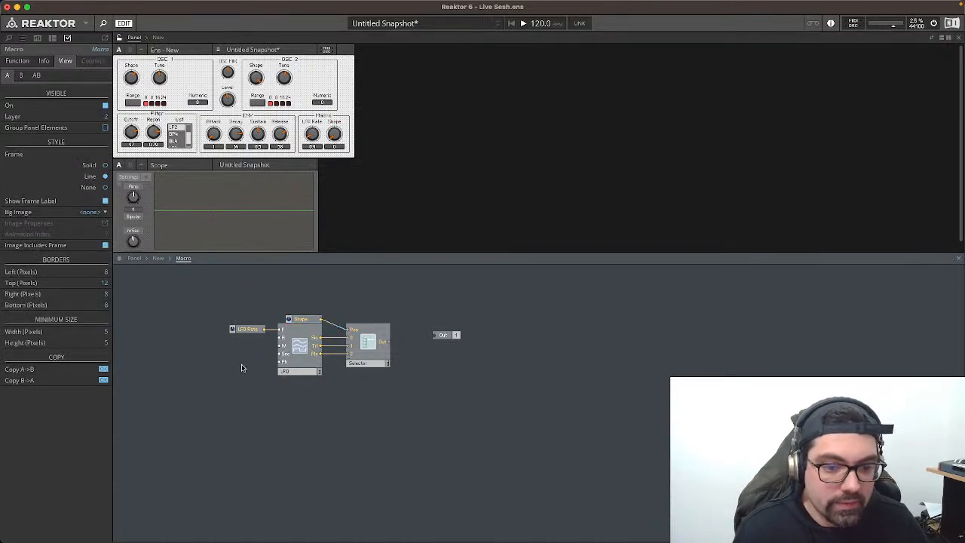
left_click(300, 320)
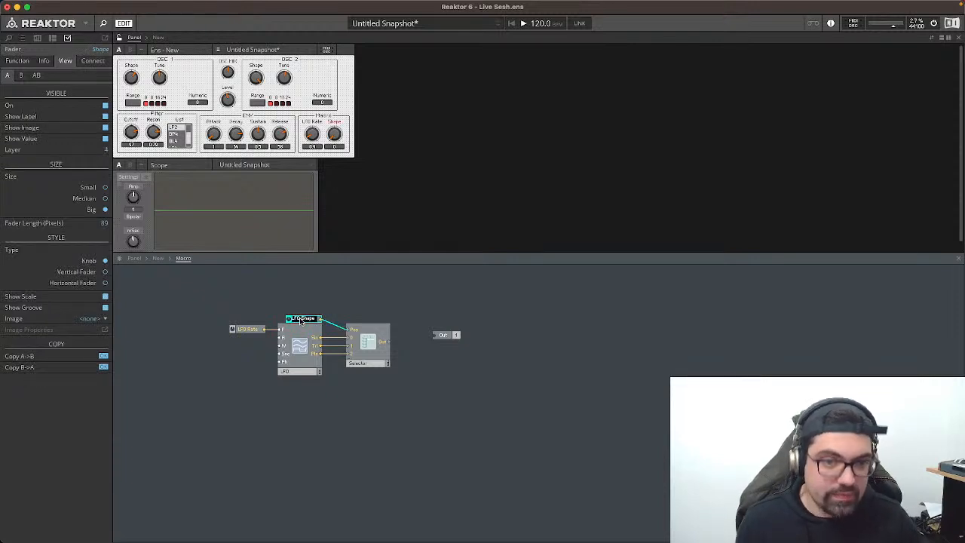
key("Return")
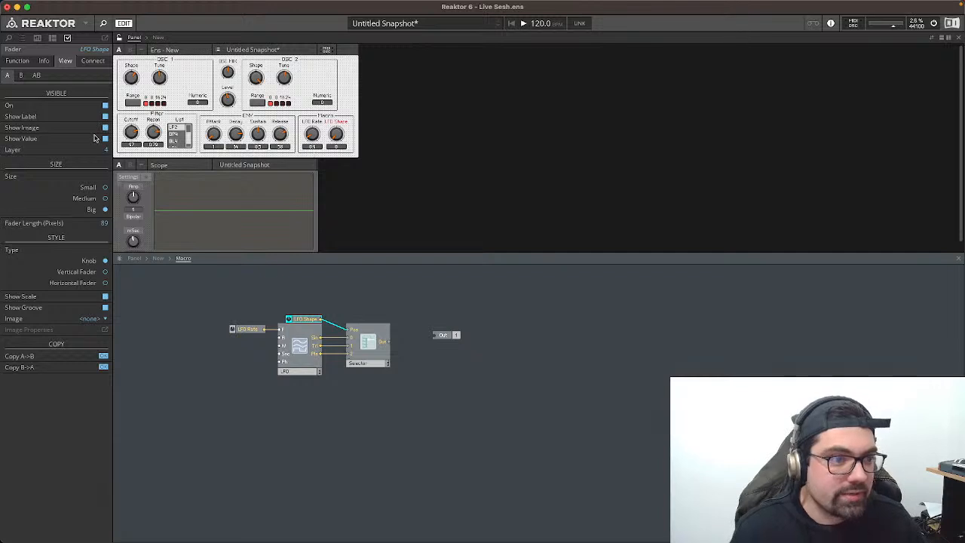
Step: Turn off the value display for the LFO Shape and LFO Rate knobs
left_click(104, 140)
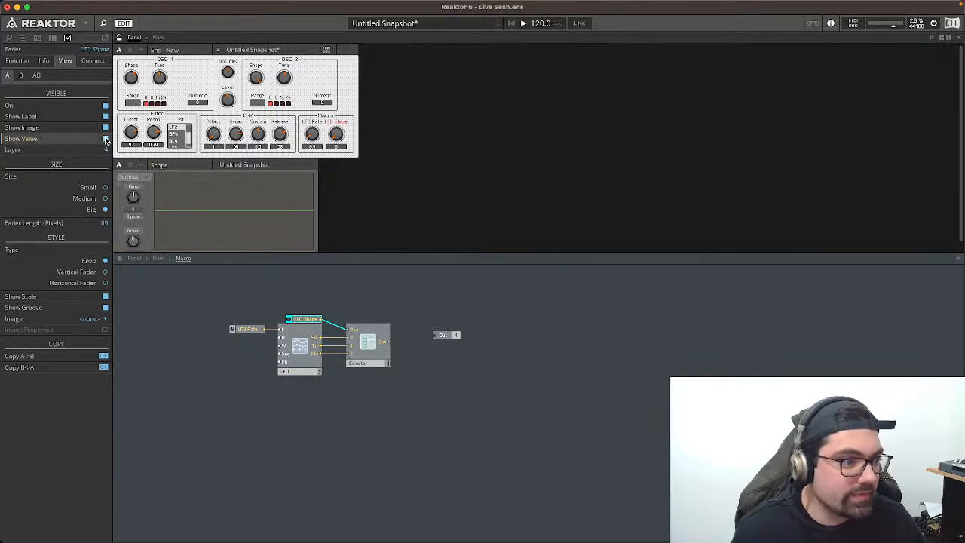
left_click(309, 136)
left_click(104, 139)
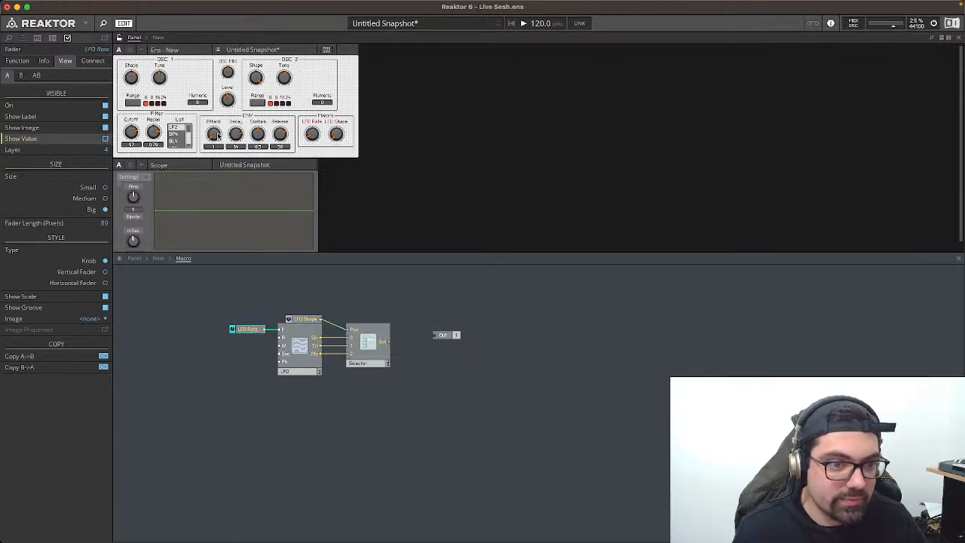
Step: Turn off the value display for the envelope's Attack, Decay, Sustain and Release knobs
left_click(216, 135)
left_click(90, 141)
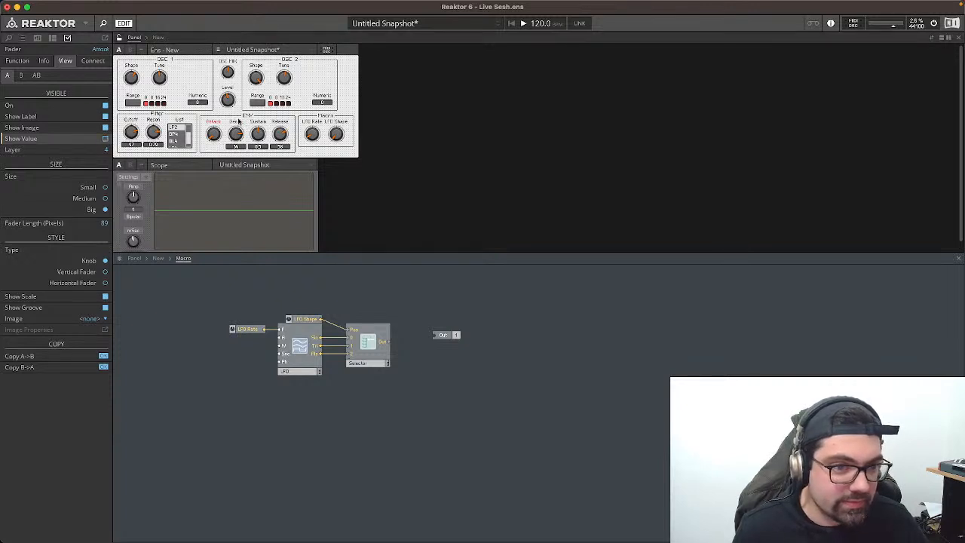
left_click(233, 123)
left_click(105, 139)
left_click(255, 125)
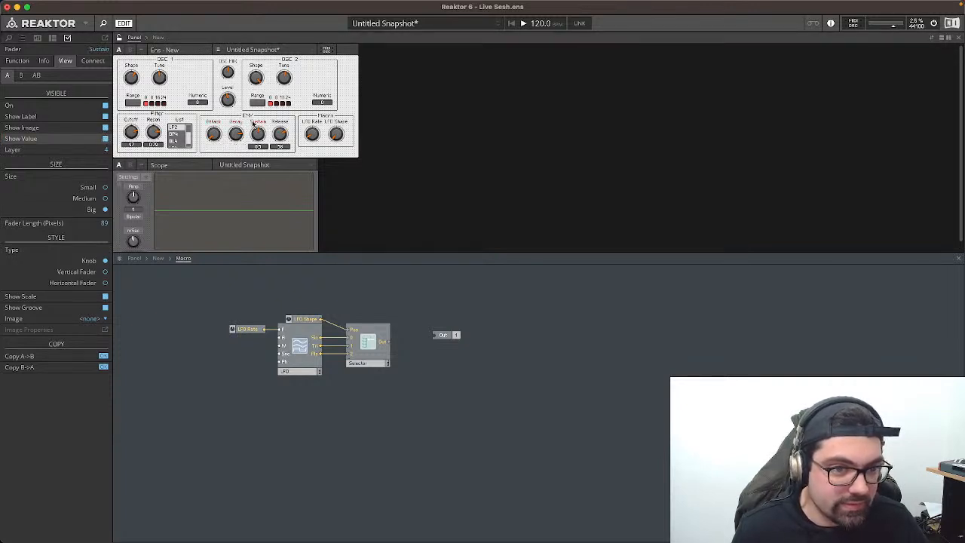
left_click(105, 139)
left_click(277, 125)
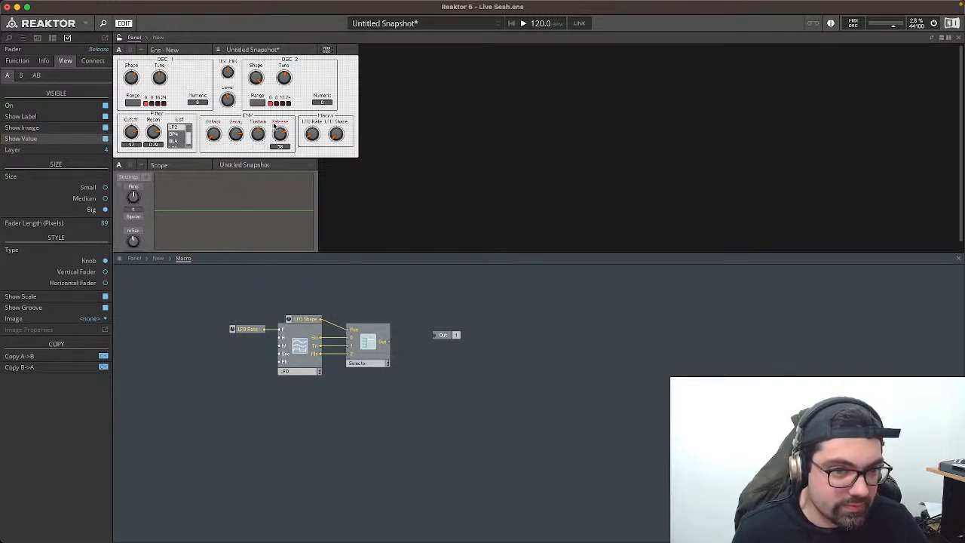
left_click(105, 139)
Step: Turn off the value display for the filter's Reson and Cutoff knobs
left_click(155, 122)
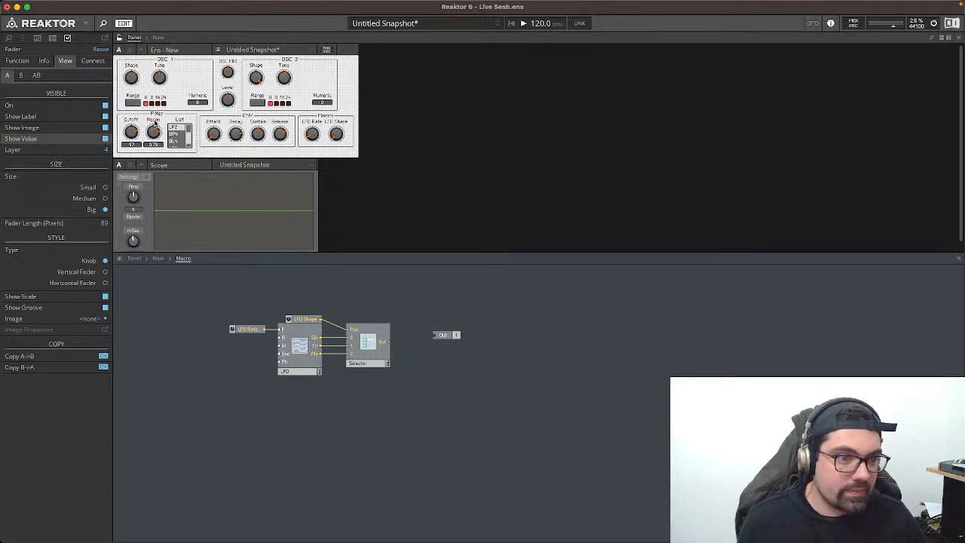
left_click(105, 139)
left_click(133, 122)
left_click(105, 139)
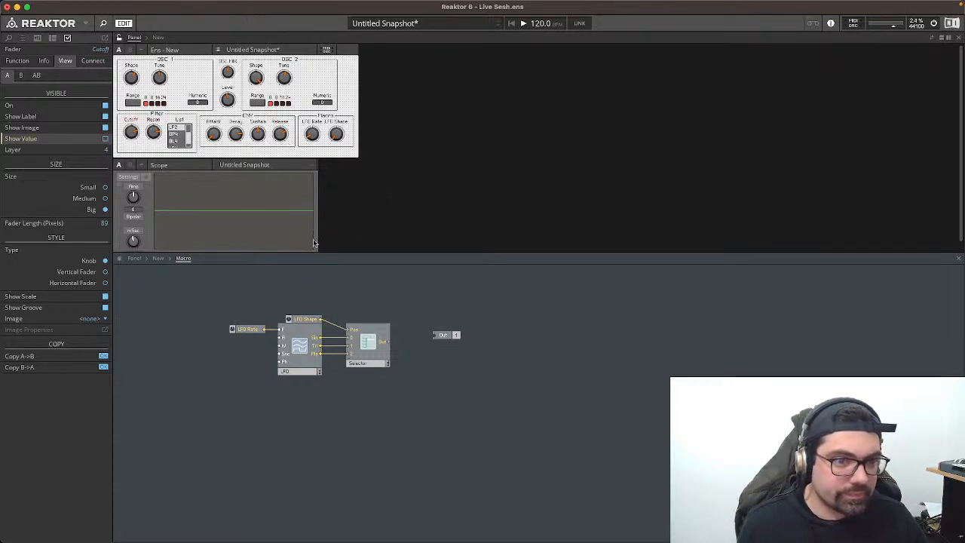
left_click(401, 199)
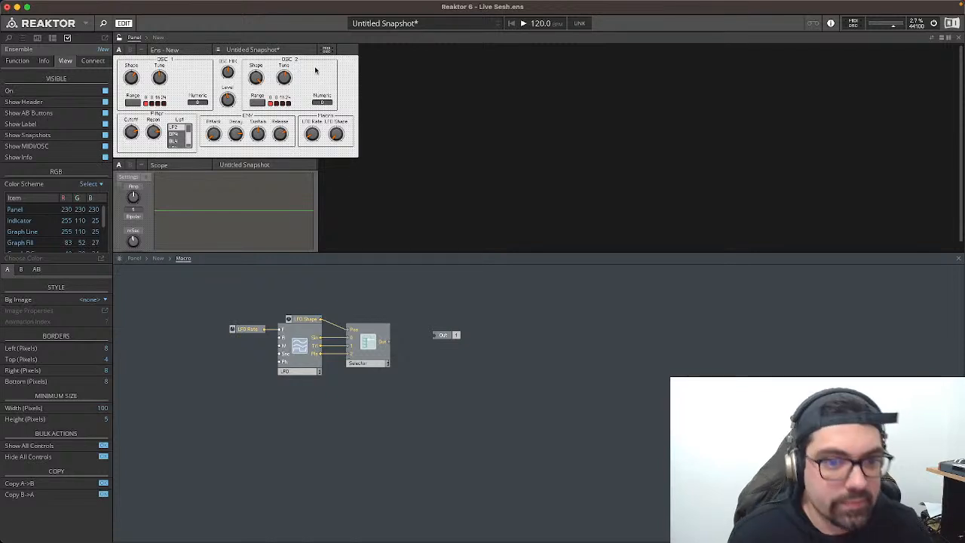
Step: Return to the instrument's main structure and rename the new Macro as LFO
left_click(159, 258)
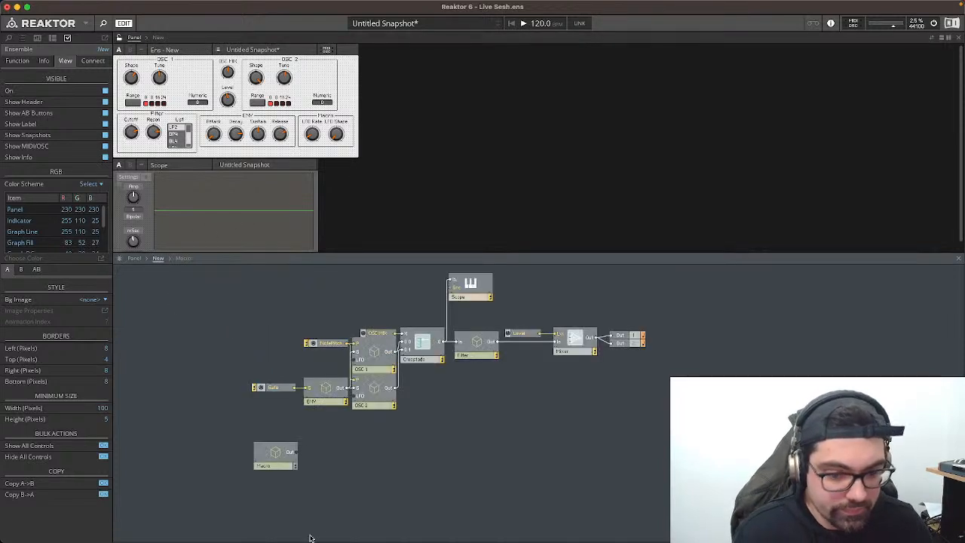
double_click(267, 466)
type("LFO")
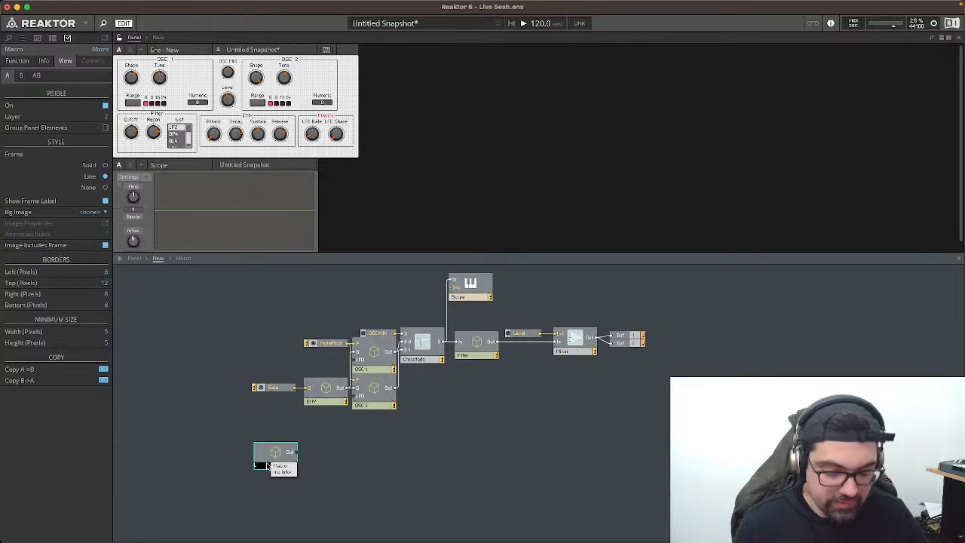
key("Return")
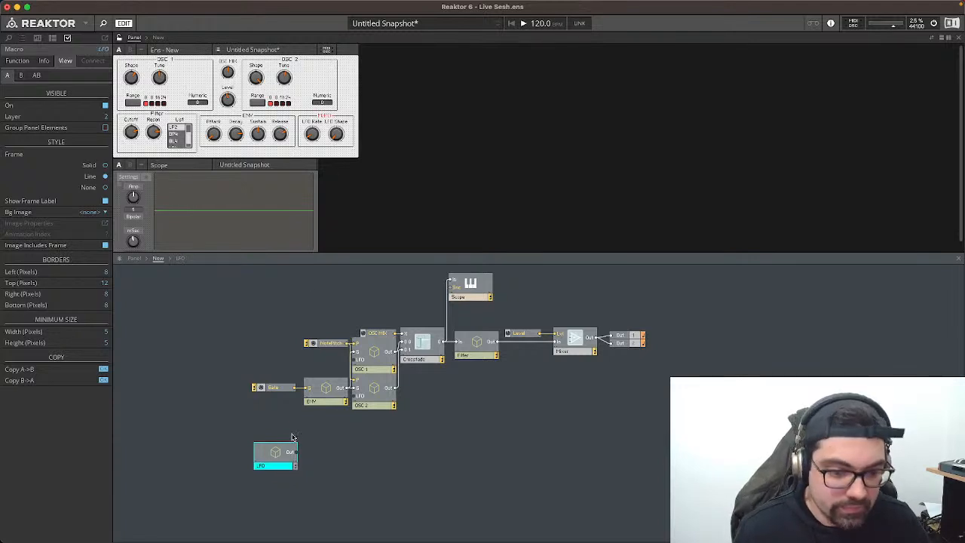
Step: Open the LFO macro's structure and add a Constant module with value 1, placed below and left of the LFO module
left_click(340, 156)
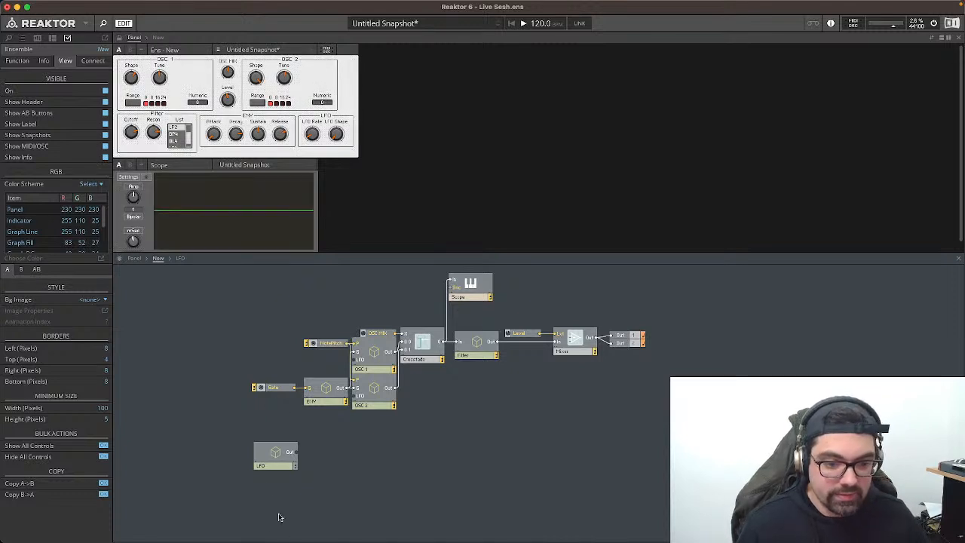
double_click(265, 454)
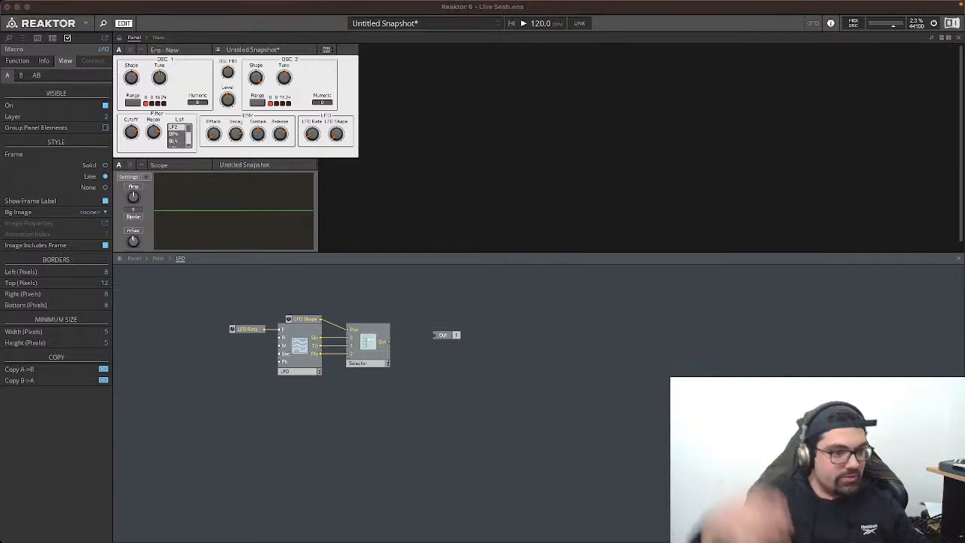
right_click(224, 357)
left_click(212, 354)
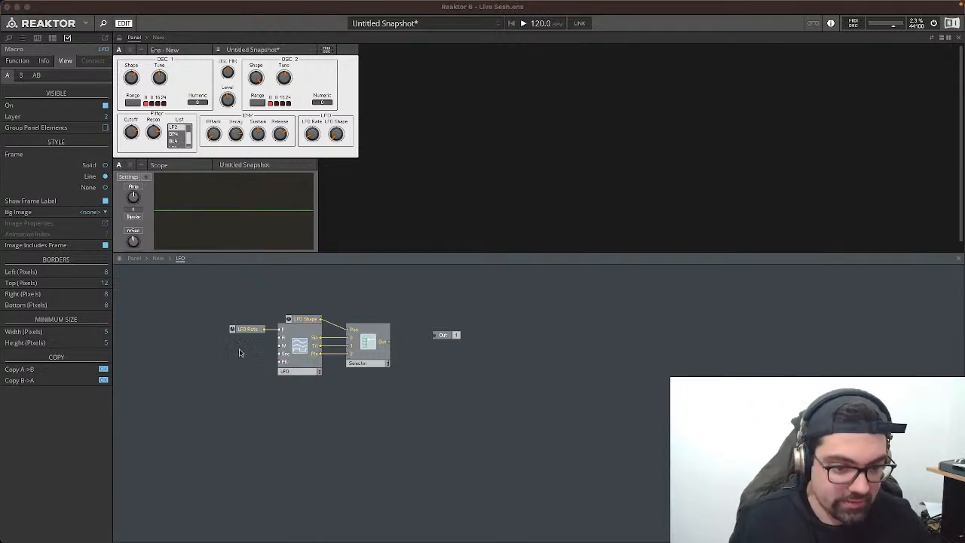
left_click(216, 355)
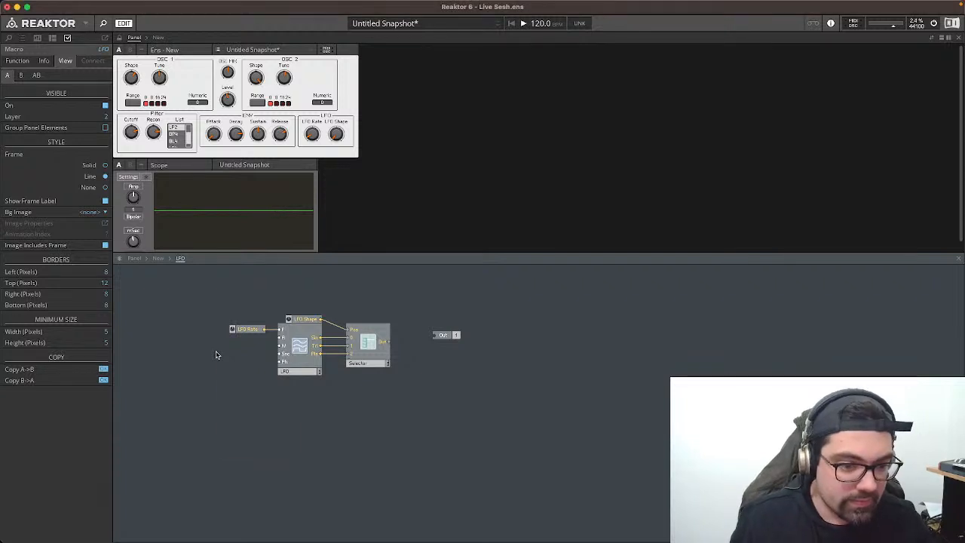
key("Return")
type("const")
key("Return")
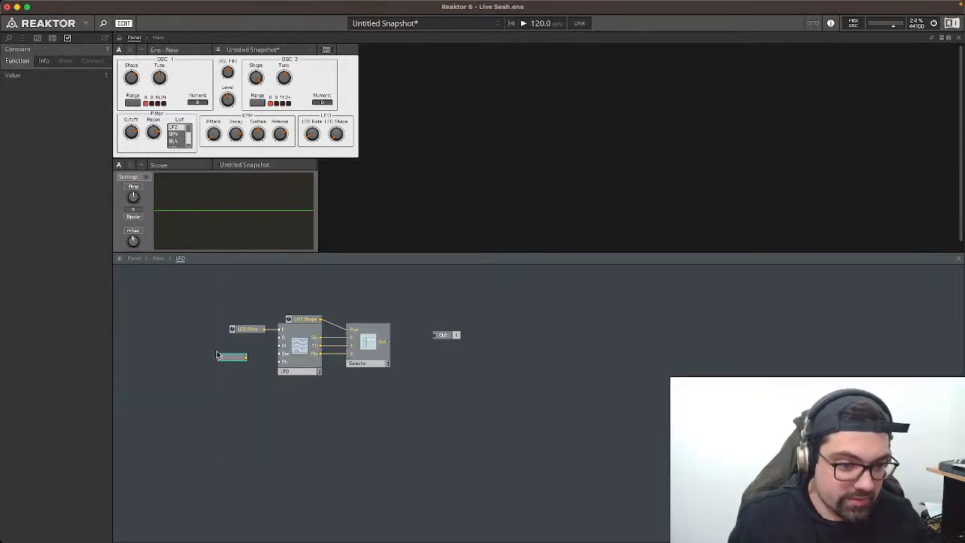
left_click_drag(216, 354, 158, 419)
Step: Add an input port named G to the LFO macro
double_click(170, 346)
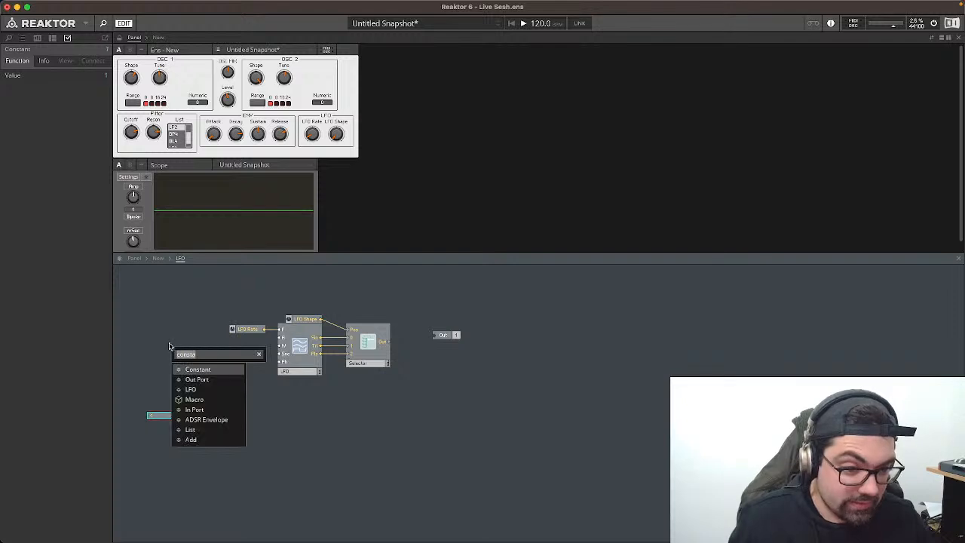
left_click(182, 336)
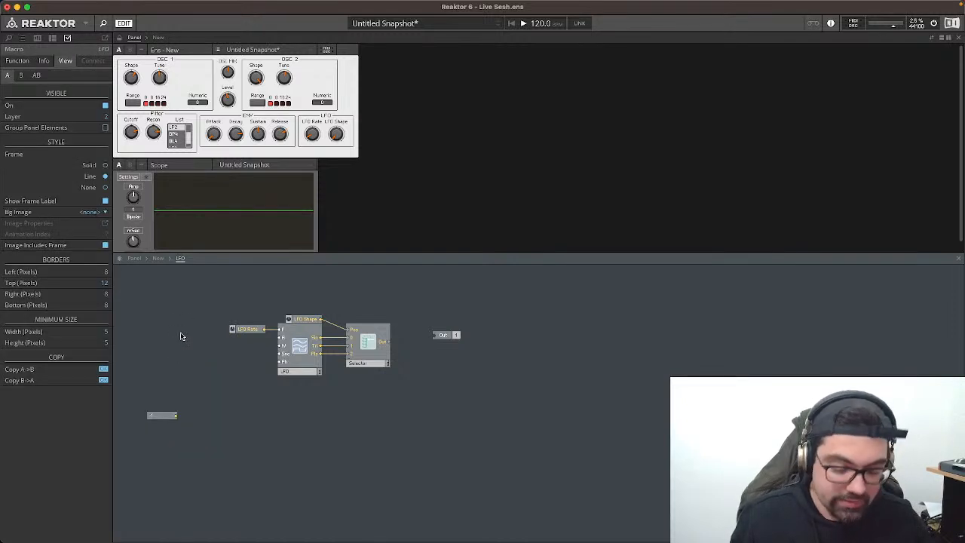
right_click(181, 337)
left_click(192, 341)
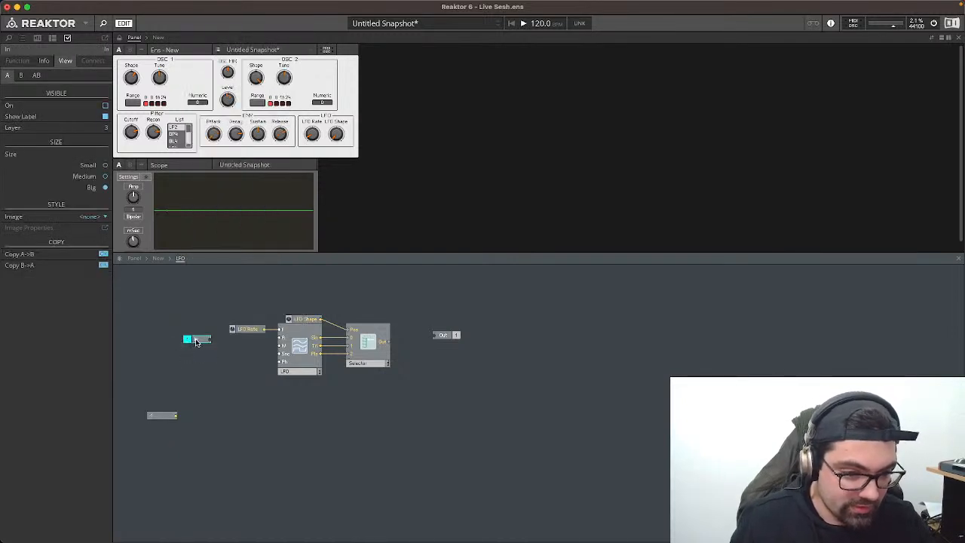
Step: Add a Relay module below the LFO module and move the G input port closer to its input side
right_click(238, 396)
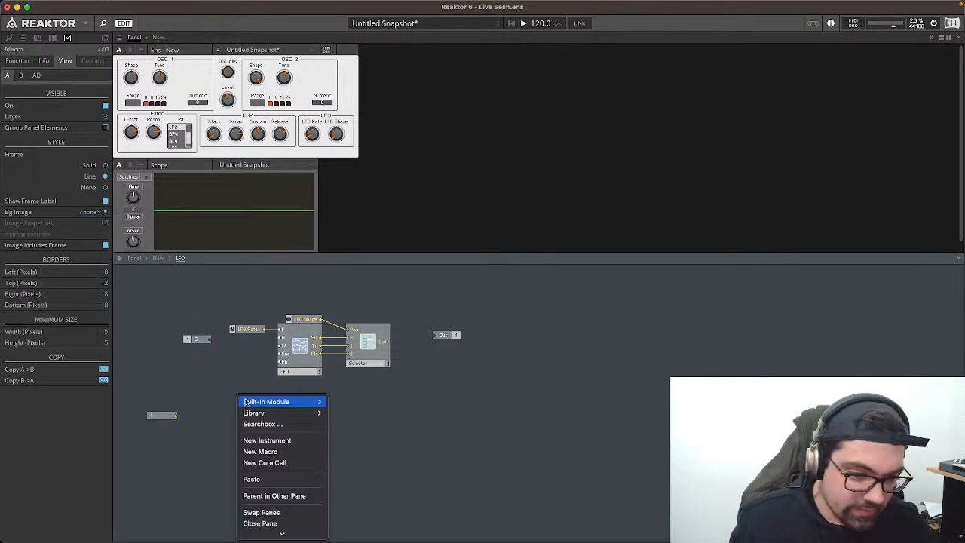
mouse_move(265, 402)
mouse_move(365, 406)
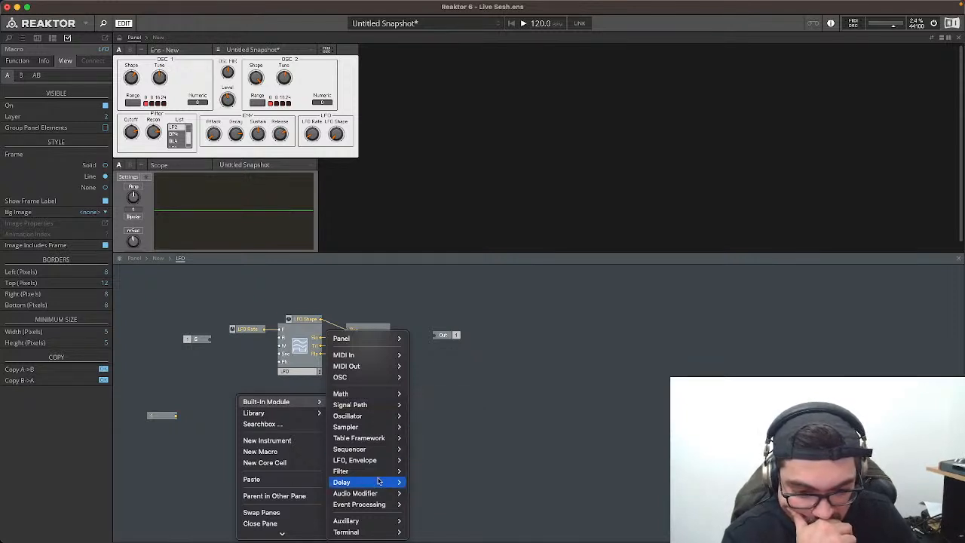
mouse_move(368, 503)
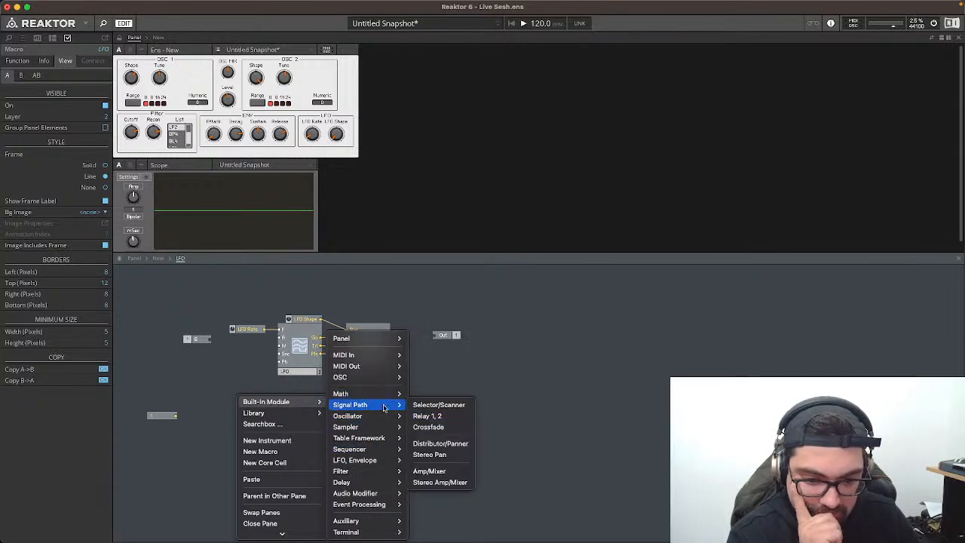
left_click(426, 416)
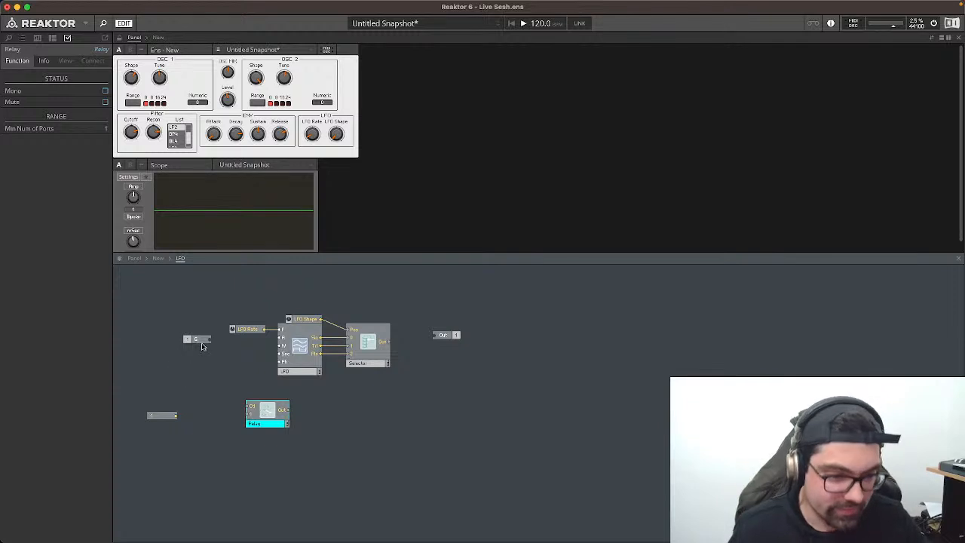
left_click_drag(195, 341, 171, 380)
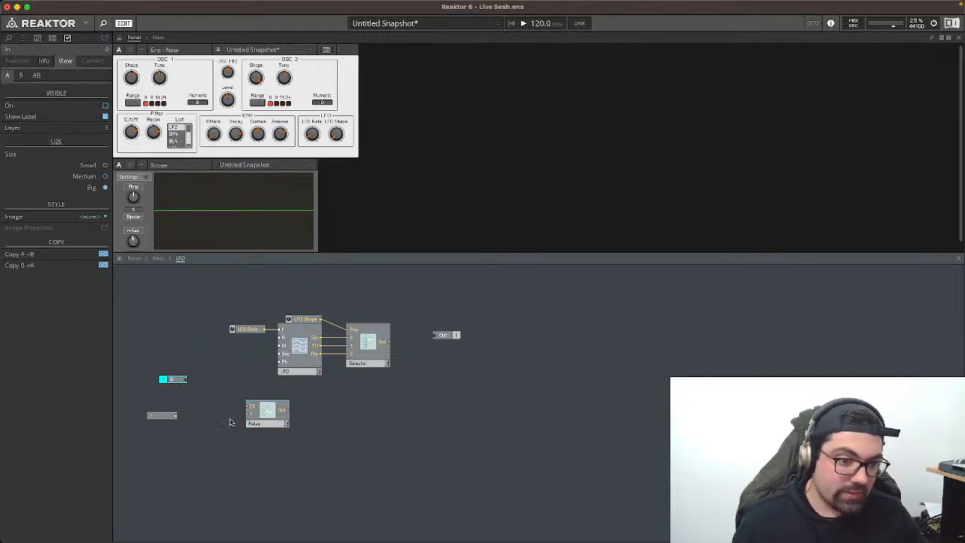
Step: Create a button for the Relay's control input, name it GATE ON and place it below the LFO Rate knob on the panel
right_click(253, 408)
left_click(265, 409)
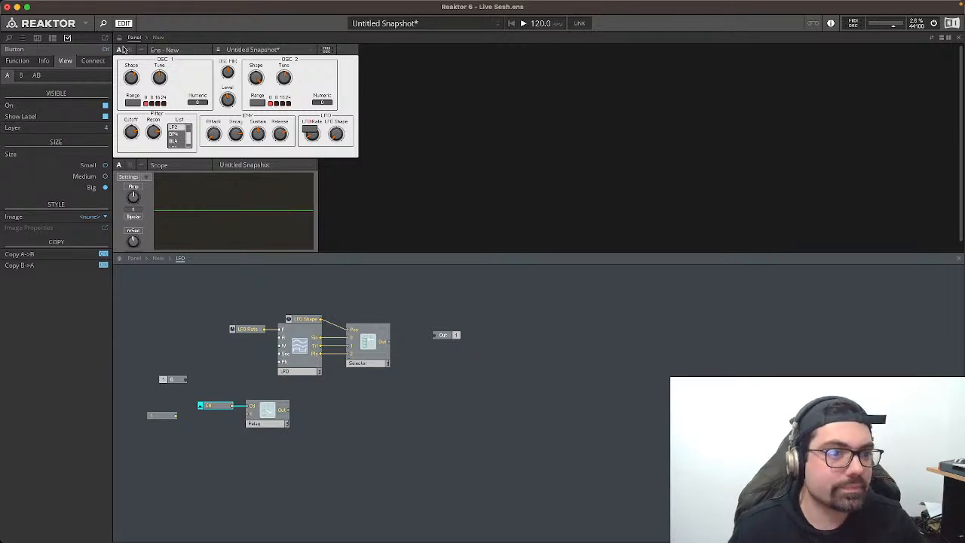
left_click_drag(309, 132, 311, 153)
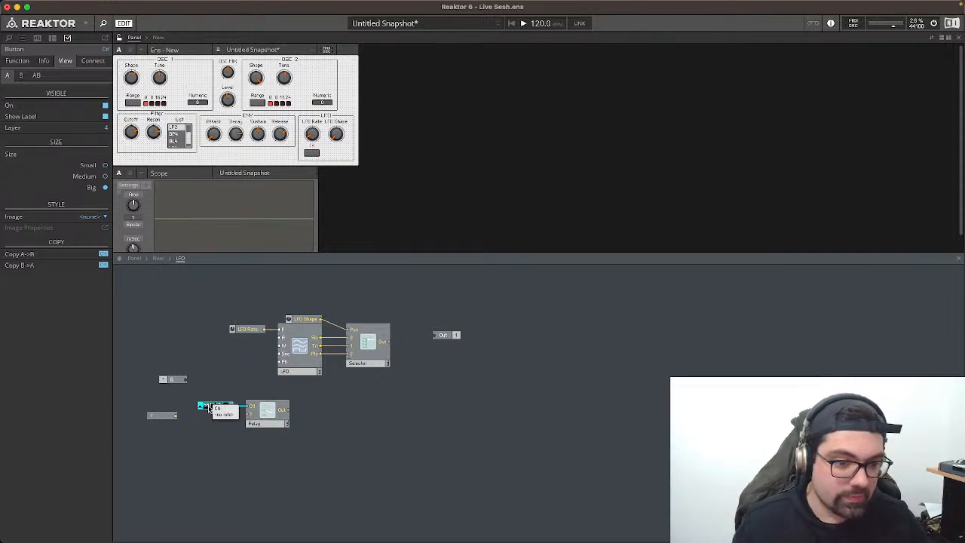
key("Return")
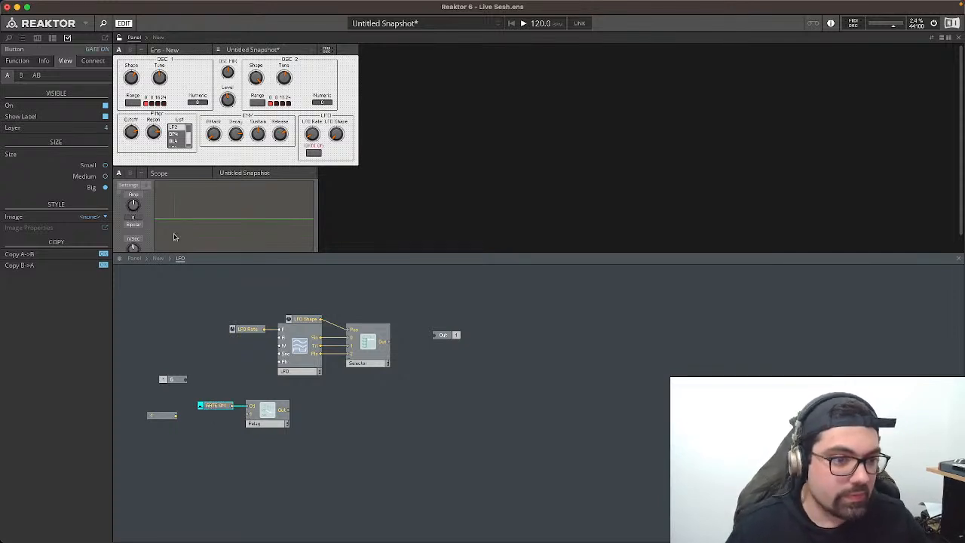
left_click(21, 60)
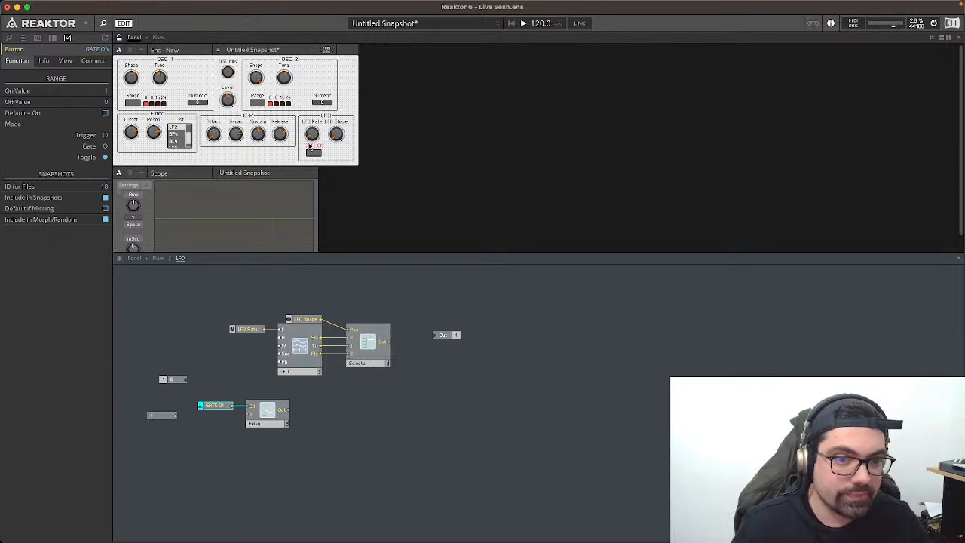
left_click(314, 153)
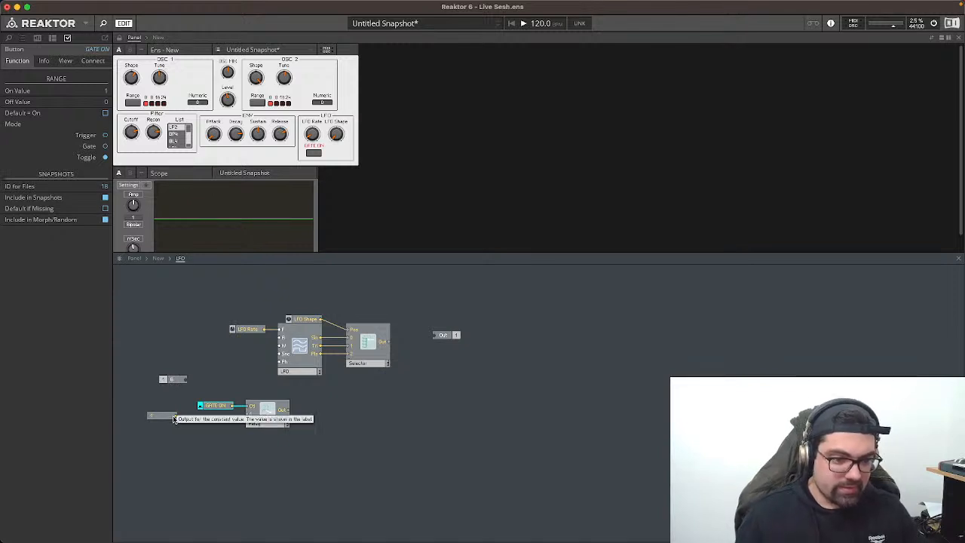
Step: Wire the G port and the Constant into the Relay, connect its output to the LFO's R input and move the group beside the LFO
left_click_drag(179, 383, 225, 419)
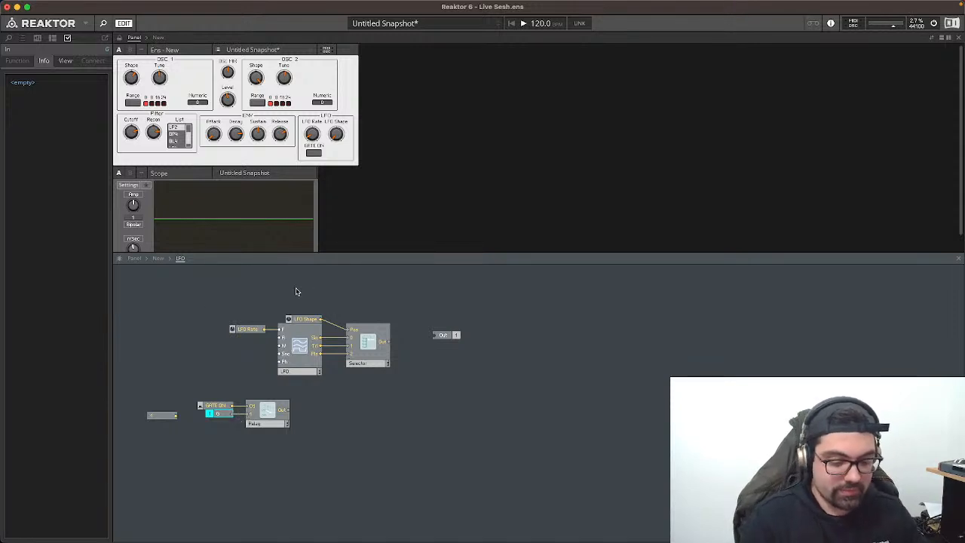
left_click_drag(167, 419, 247, 424)
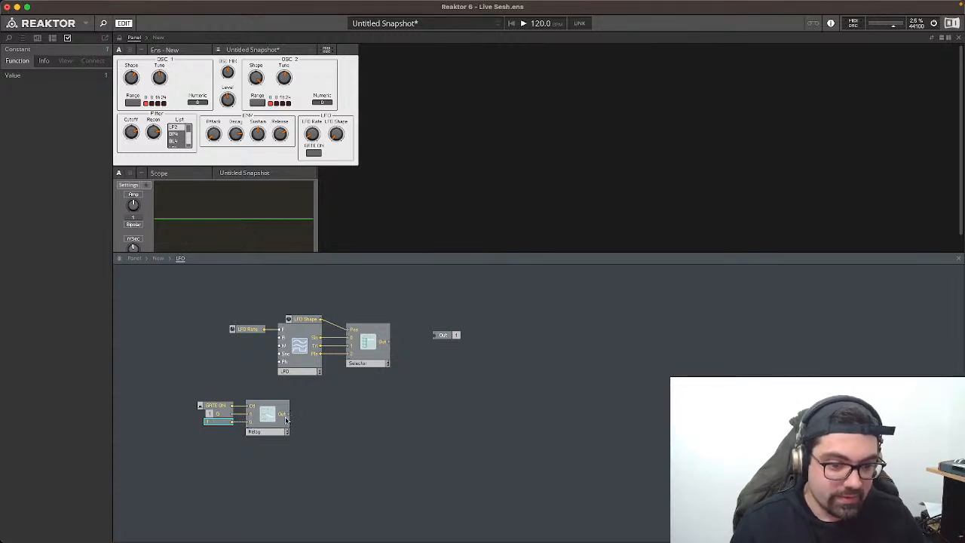
left_click_drag(289, 414, 280, 338)
left_click_drag(148, 391, 189, 345)
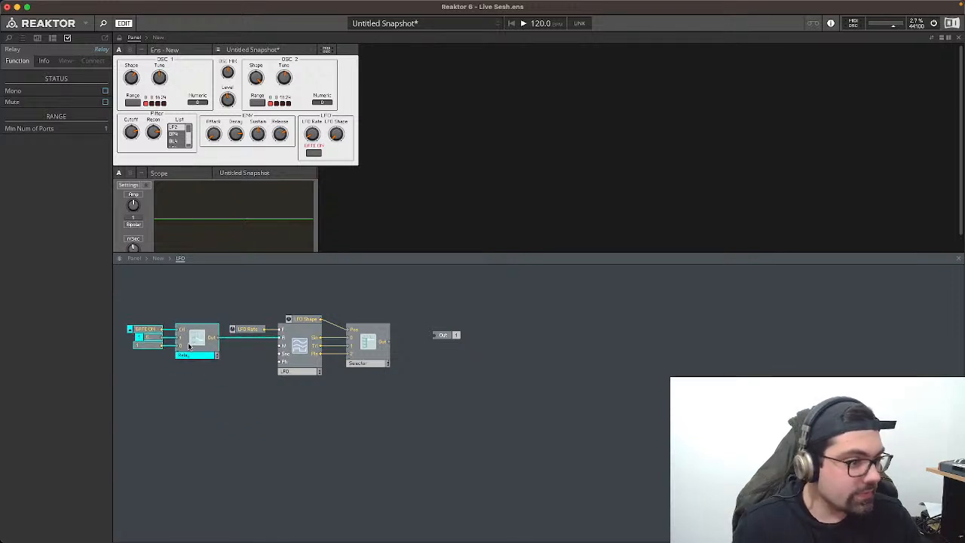
Step: Connect the Selector's output to the LFO macro's Out port
left_click(166, 279)
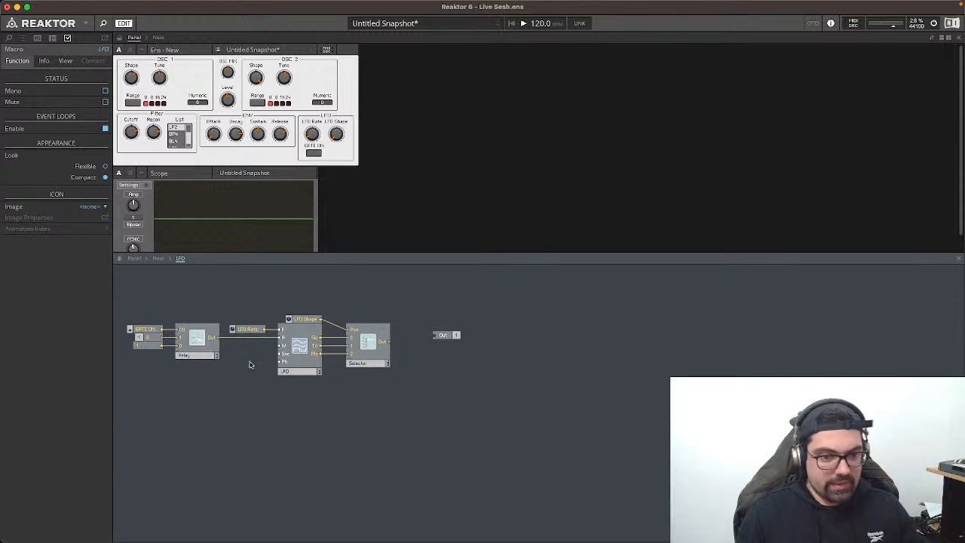
right_click(283, 347)
left_click(394, 365)
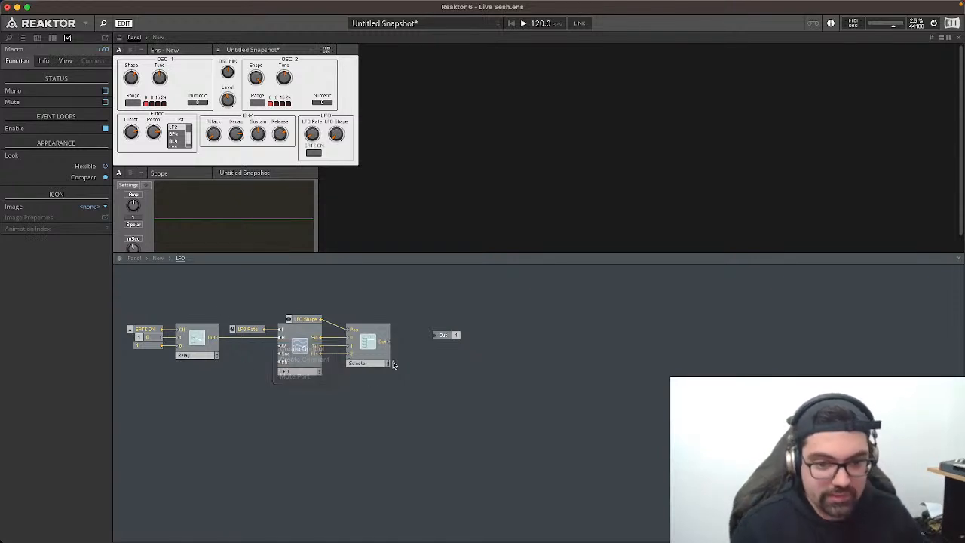
left_click_drag(389, 343, 443, 339)
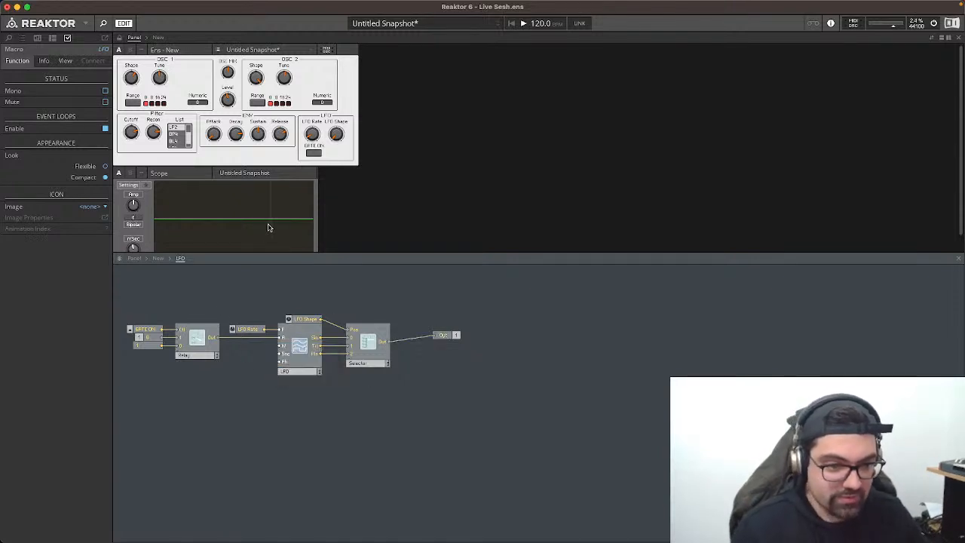
Step: Return to the instrument's main structure, place the LFO macro below ENV and connect Gate to its G input
left_click(159, 258)
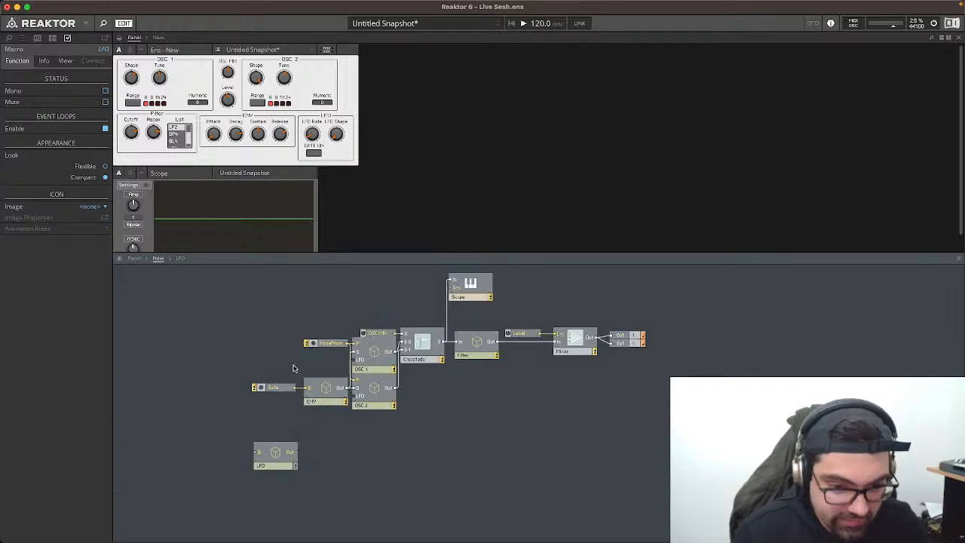
left_click_drag(276, 455, 314, 454)
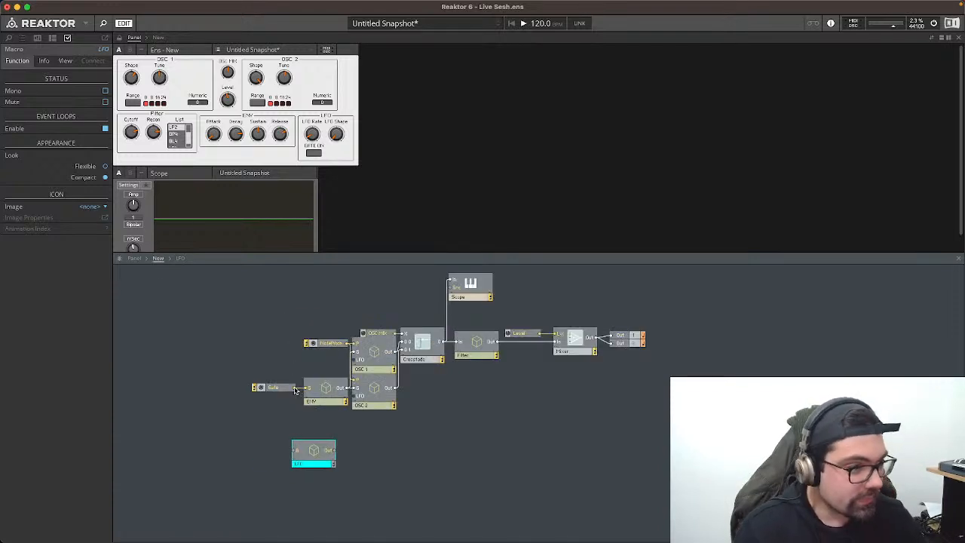
left_click_drag(295, 388, 328, 447)
left_click(260, 362)
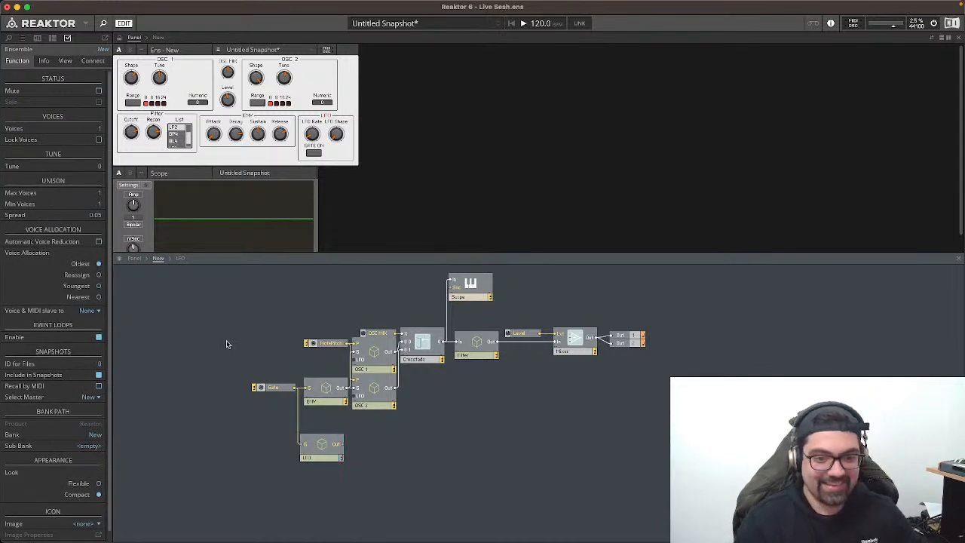
Step: Connect the LFO macro's output to the Scope's input and set the Scope's time scale to 5000 mSec
left_click_drag(344, 448, 453, 282)
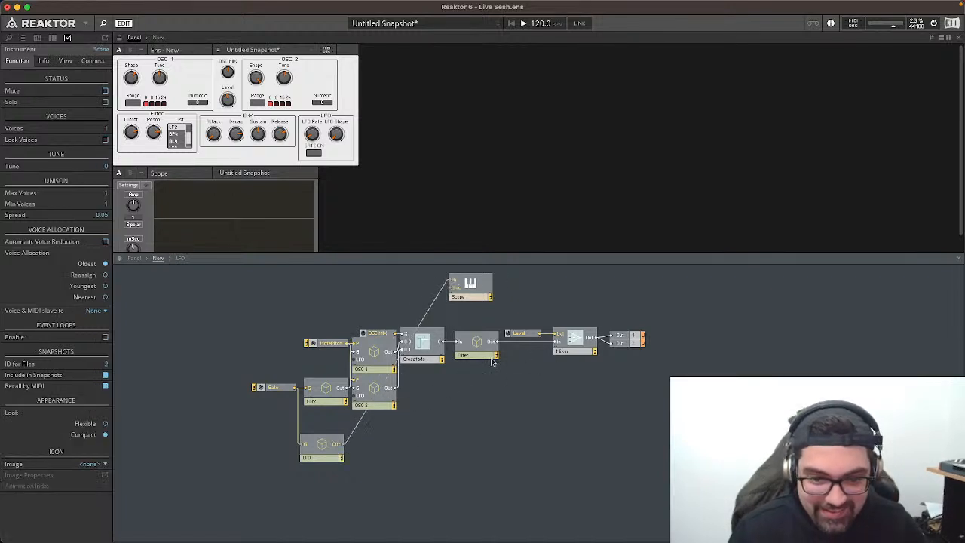
left_click(132, 246)
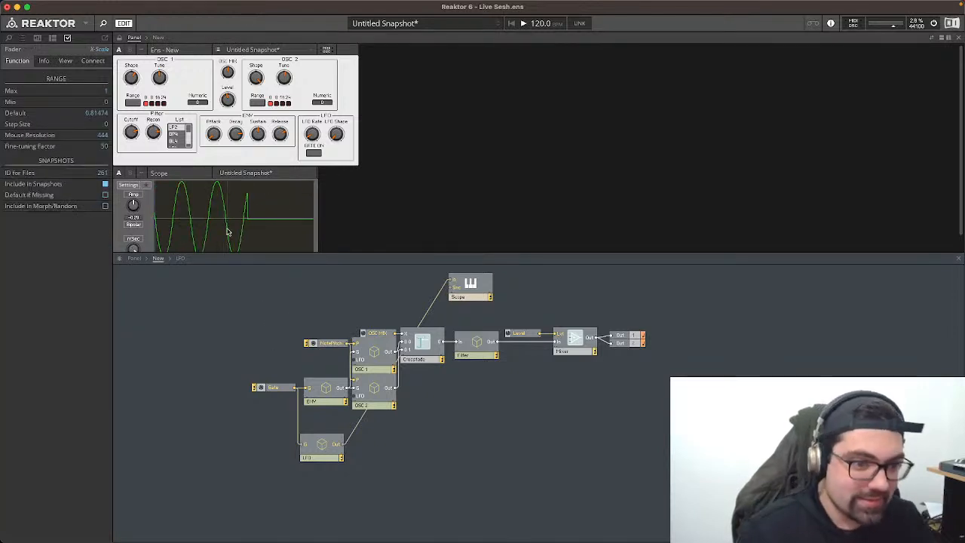
scroll(302, 189, "down", 1)
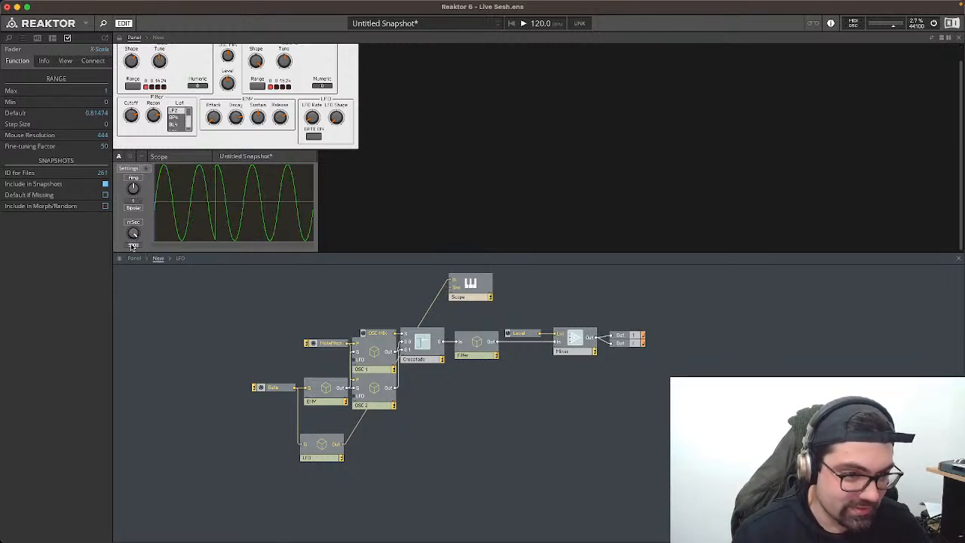
Step: Open the LFO macro and sweep the LFO Shape knob to check the waveforms on the Scope
double_click(320, 445)
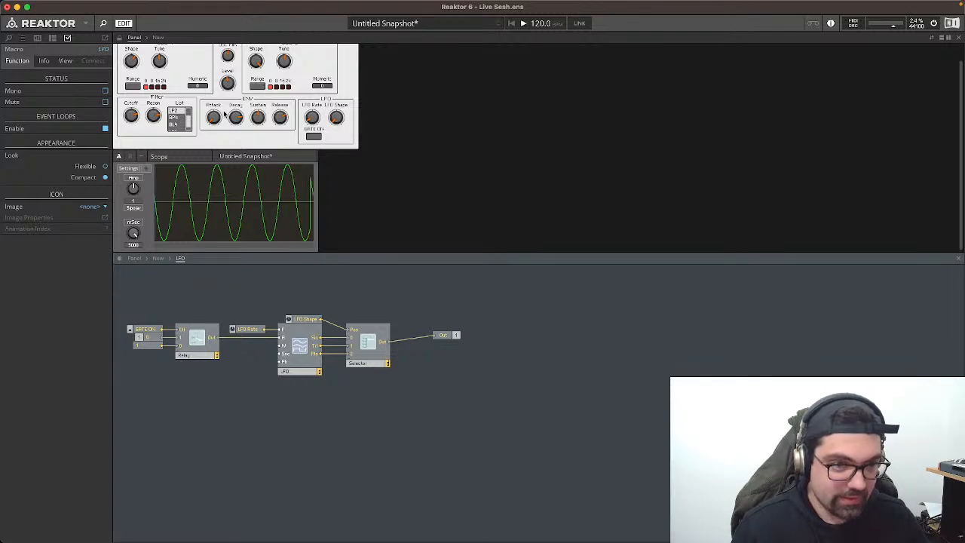
left_click(337, 106)
mouse_move(337, 105)
left_mouse_down()
mouse_move(337, 64)
mouse_move(338, 111)
mouse_move(340, 88)
left_mouse_up()
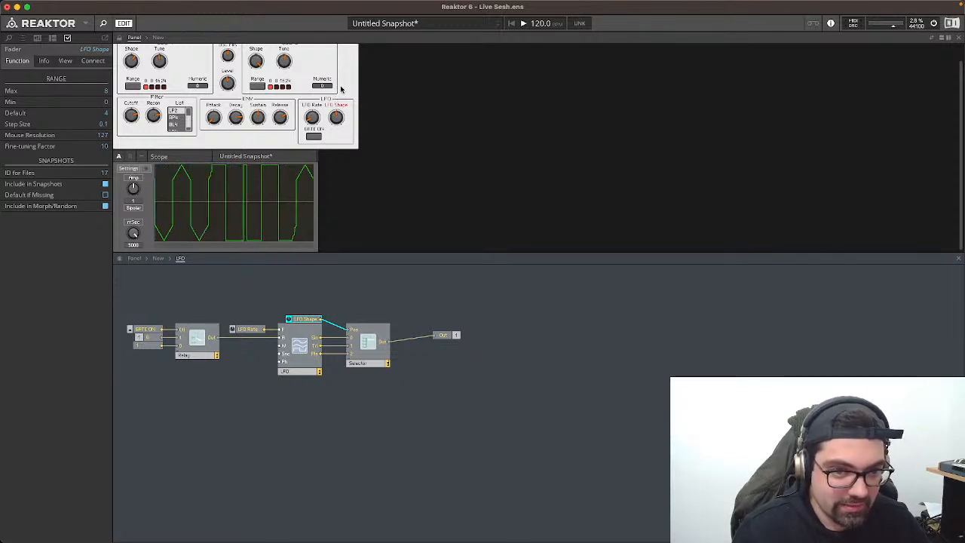
Step: Set the LFO Shape knob's maximum to 2 and its default to 0
left_click(306, 320)
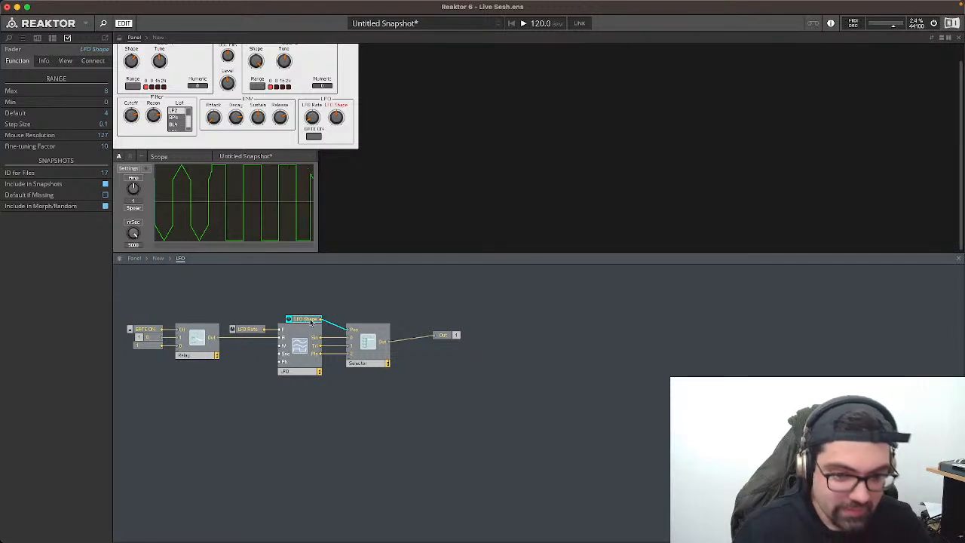
left_click(106, 91)
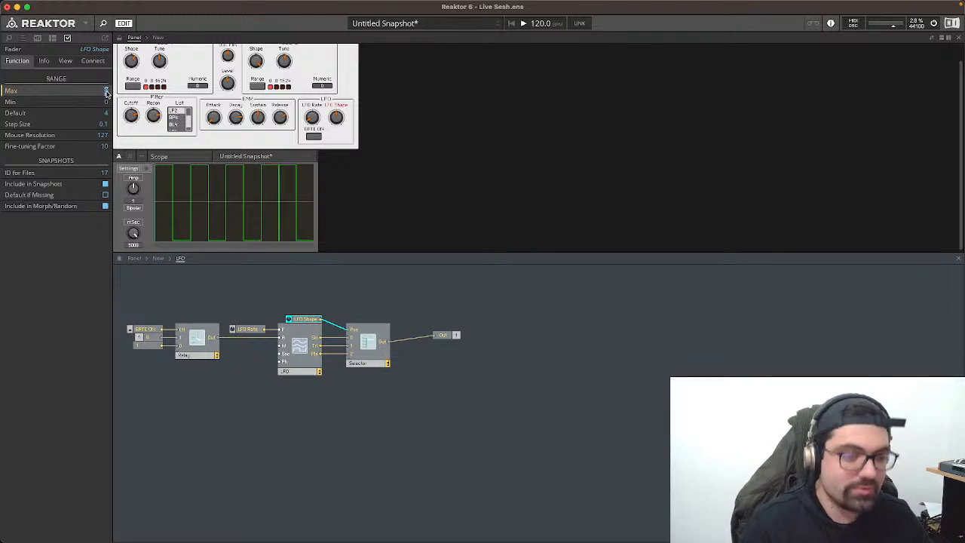
left_click(107, 114)
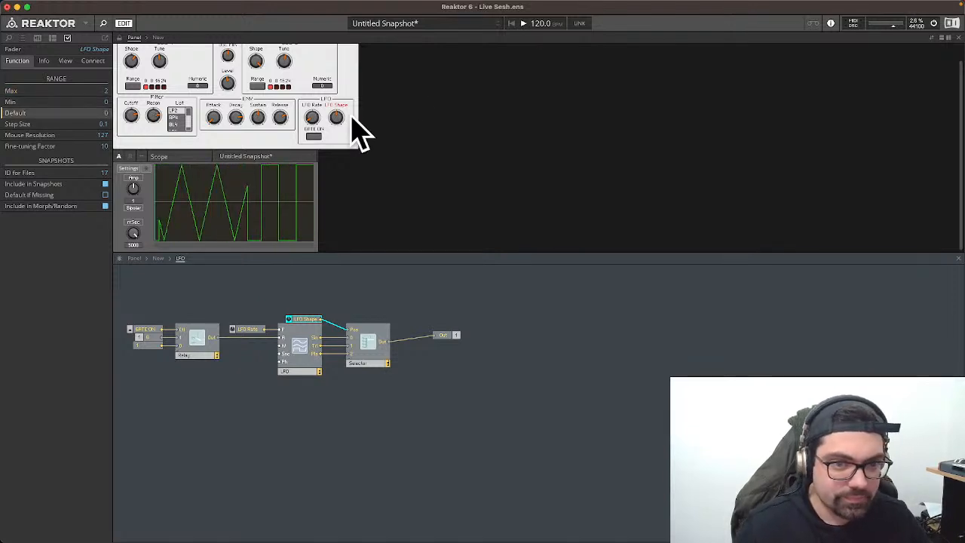
Step: Turn the LFO Shape knob to check blended waveforms on the Scope and move the Out port closer to the Selector
left_click(337, 135)
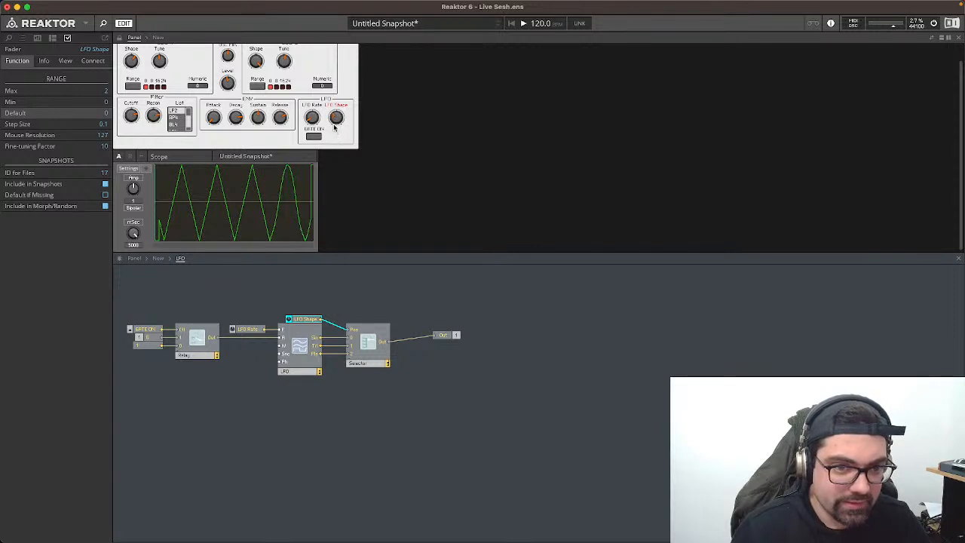
mouse_move(335, 105)
left_mouse_down()
mouse_move(334, 85)
mouse_move(335, 102)
left_mouse_up()
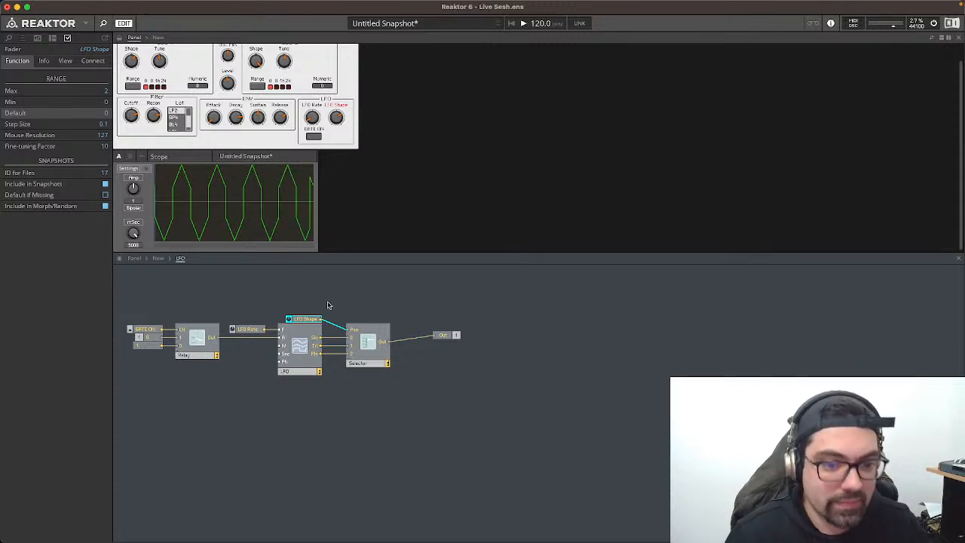
left_click_drag(445, 338, 430, 345)
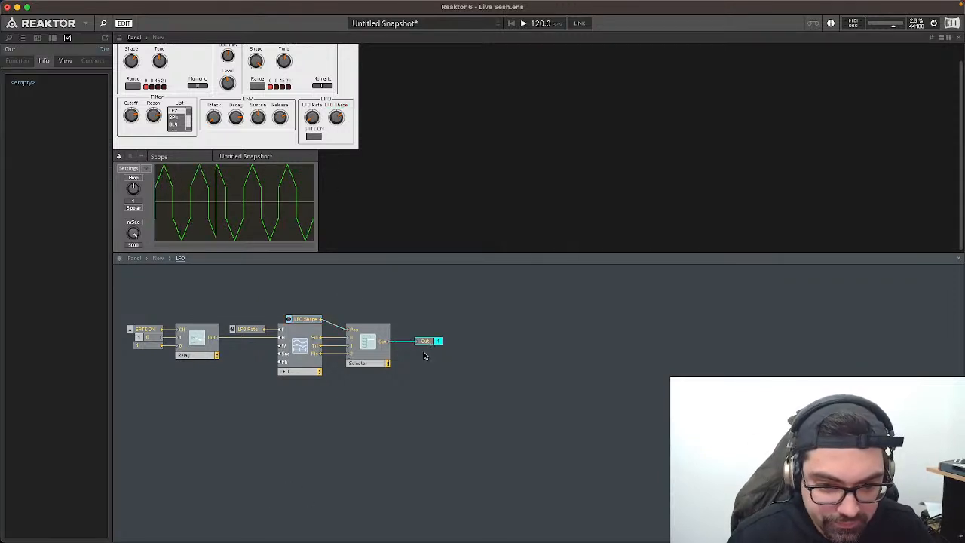
left_click(424, 355)
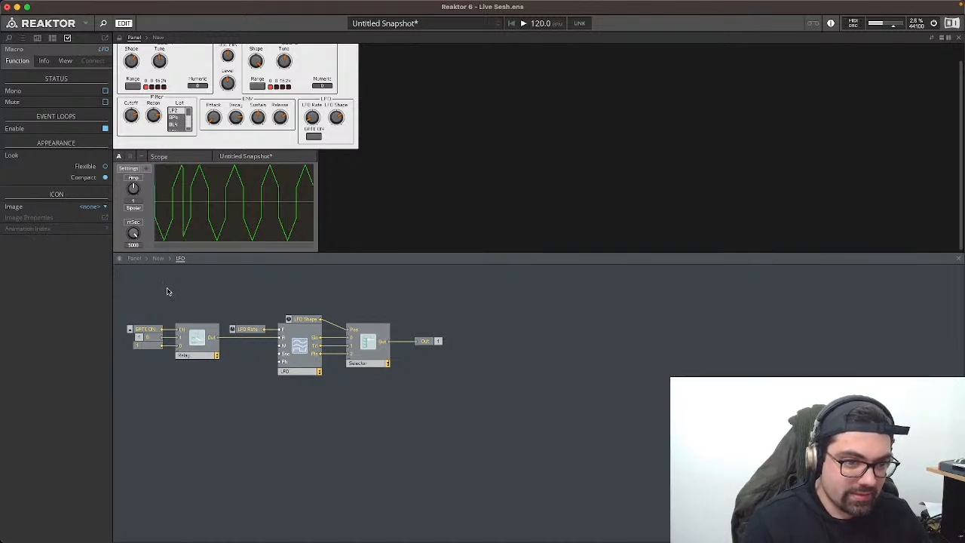
Step: Switch on GATE ON and, in the instrument's main structure, connect the LFO macro's output to the LFO inputs of OSC 1 and OSC 2
left_click(315, 136)
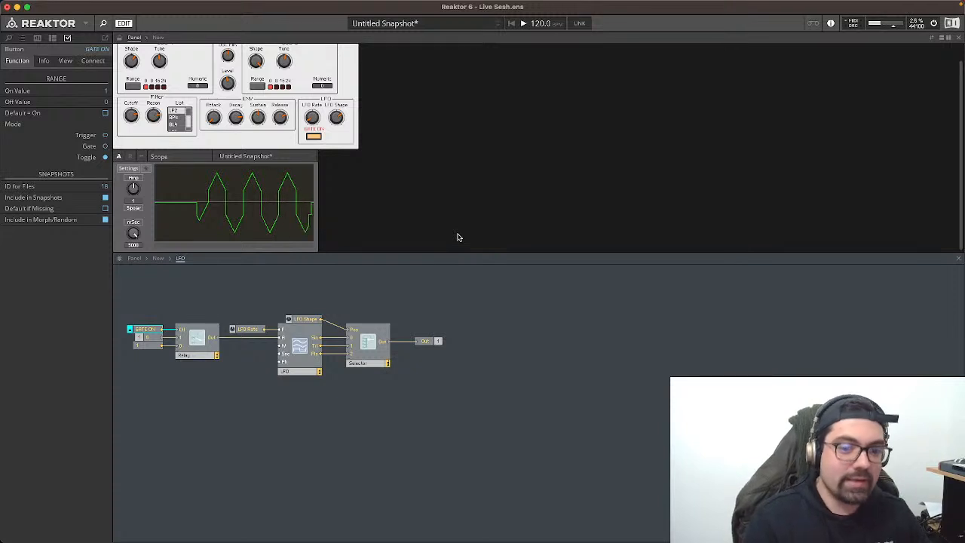
left_click(159, 259)
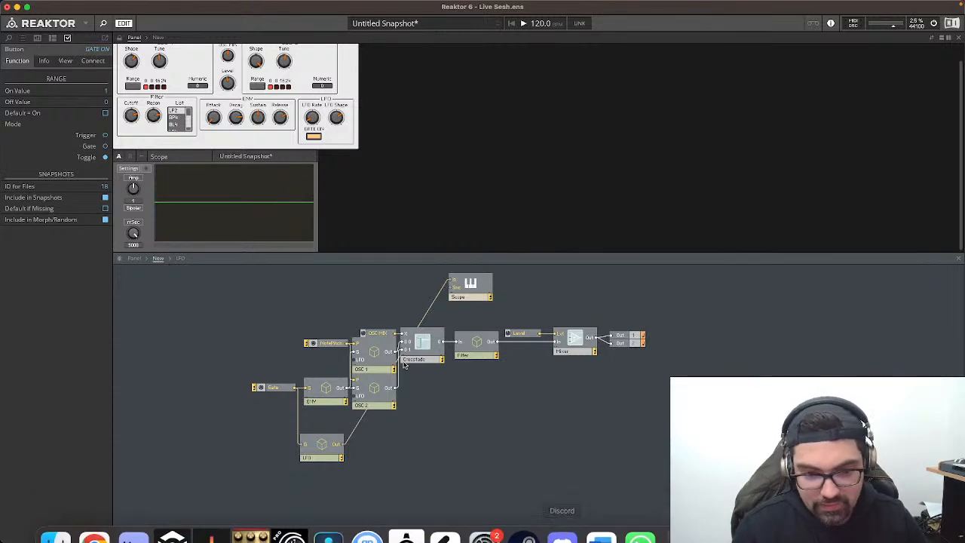
left_click_drag(343, 444, 354, 359)
left_click_drag(343, 446, 356, 398)
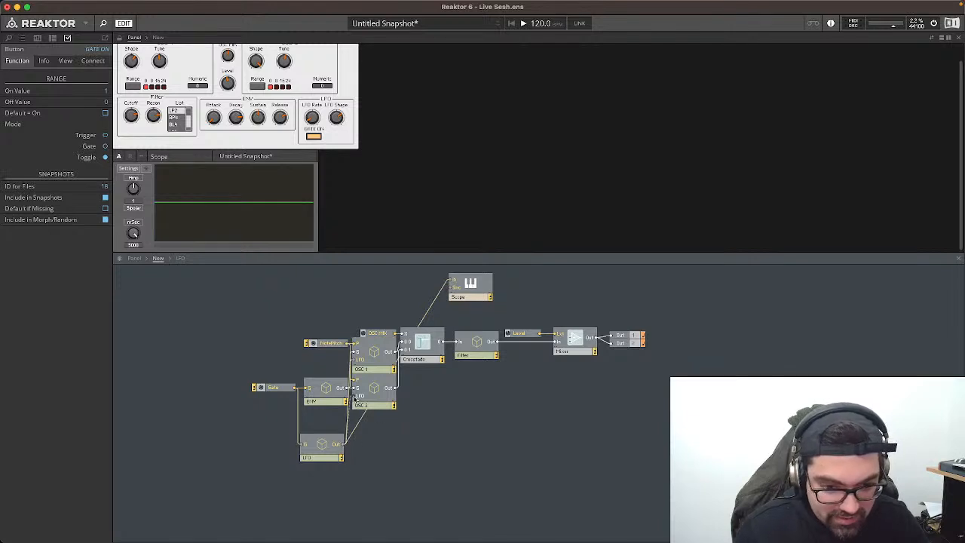
Step: Align the LFO macro directly below ENV and shift the Gate module slightly closer to it
left_click(300, 445)
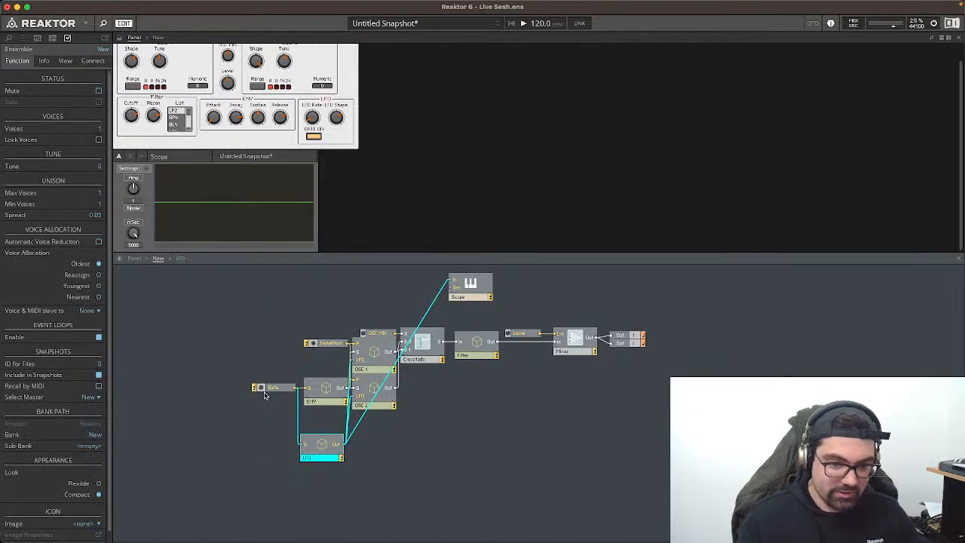
left_click(266, 387)
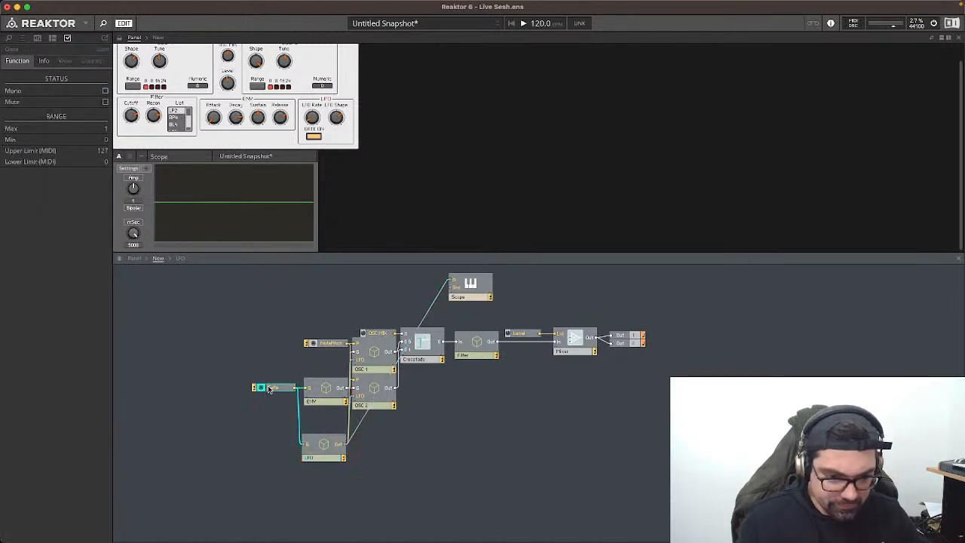
left_click(237, 466)
left_click(329, 452)
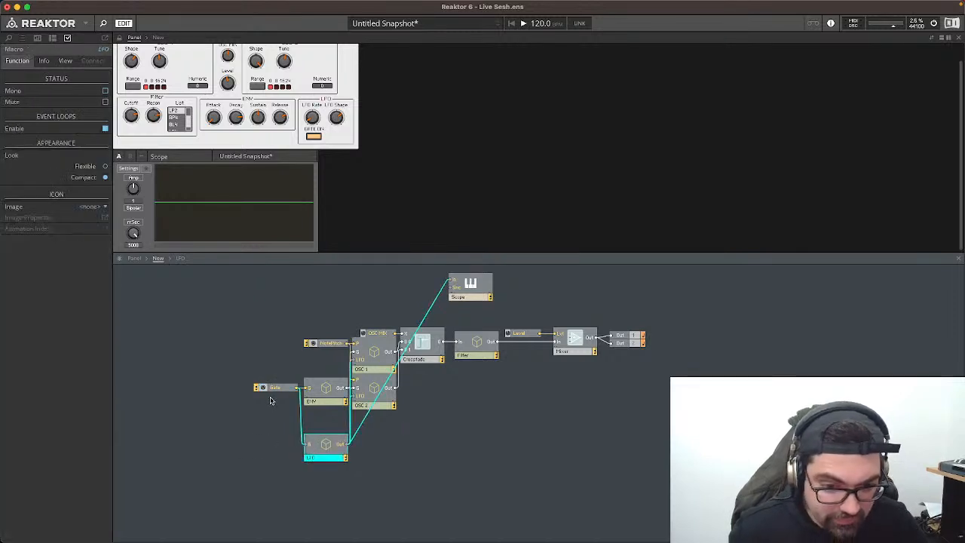
left_click(270, 389)
Step: Open the OSC 1 macro and move its LFO In port above the pitch adding modules
double_click(389, 360)
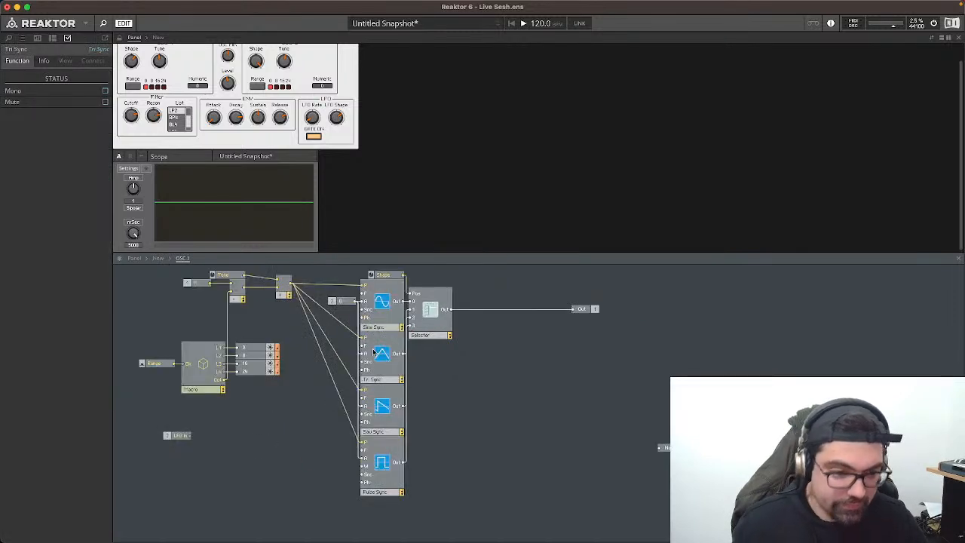
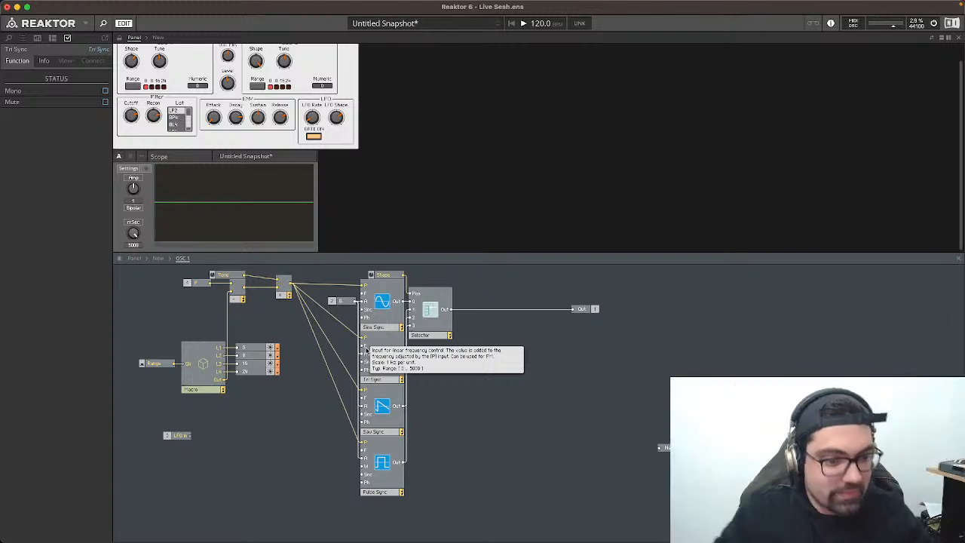
left_click(184, 436)
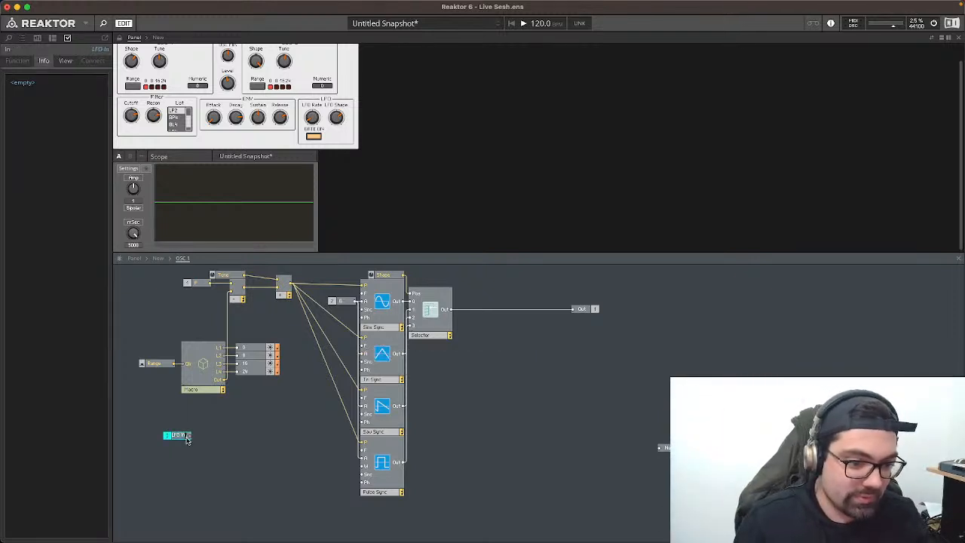
left_click(186, 443)
left_click(183, 438)
left_click_drag(185, 442, 269, 271)
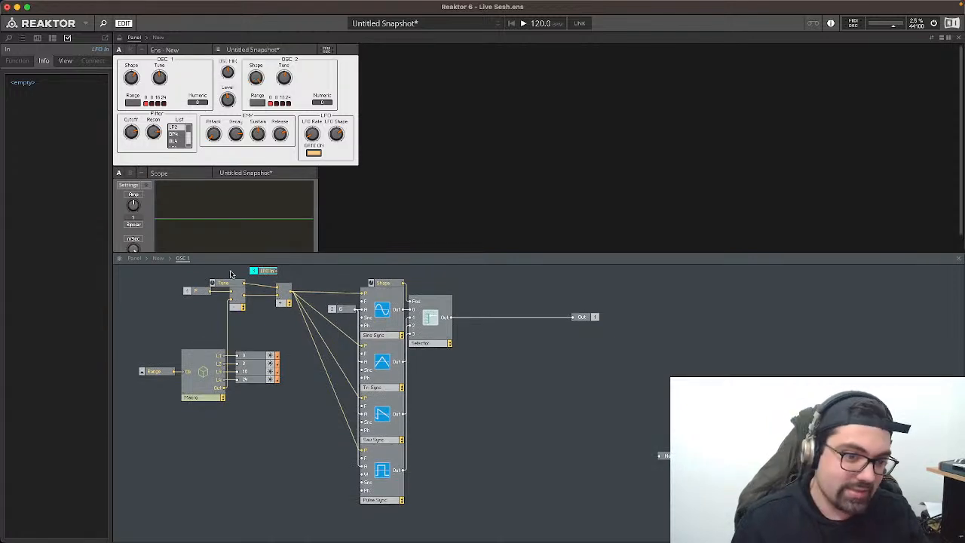
Step: Shift the pitch, range, oscillator and Selector modules of OSC 1 down to make room below the LFO In port
left_click_drag(174, 286, 558, 513)
key("Down")
key("Down")
key("Down")
key("Down")
key("Down")
key("Down")
key("Down")
key("Down")
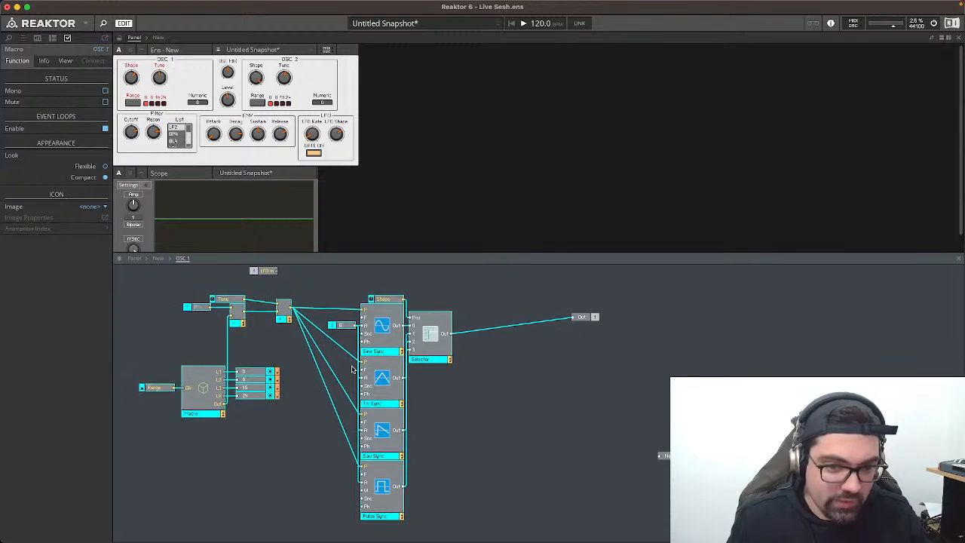
left_click(349, 294)
Step: Position the LFO In port just above the Tune knob module in OSC 1
double_click(328, 282)
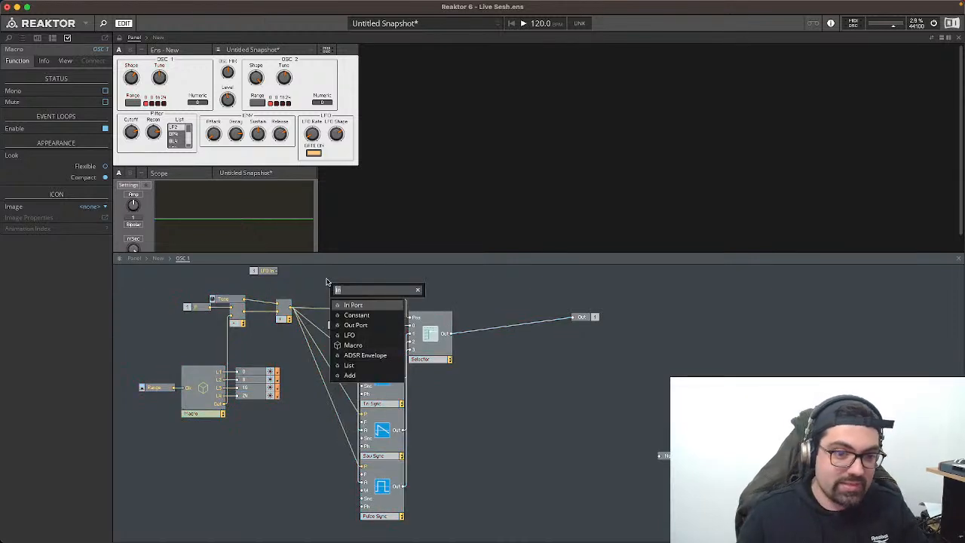
left_click(283, 255)
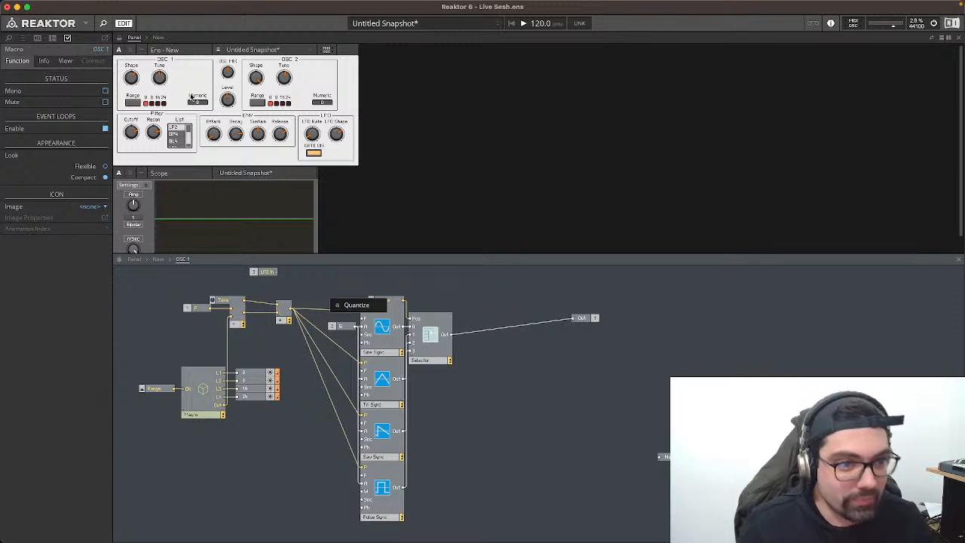
left_click_drag(271, 273, 237, 297)
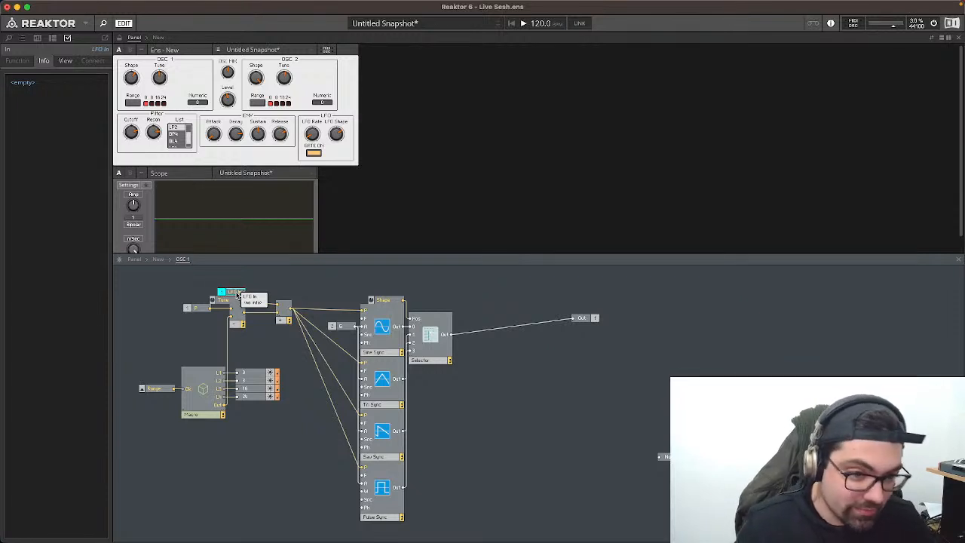
left_click_drag(238, 295, 240, 275)
right_click(277, 285)
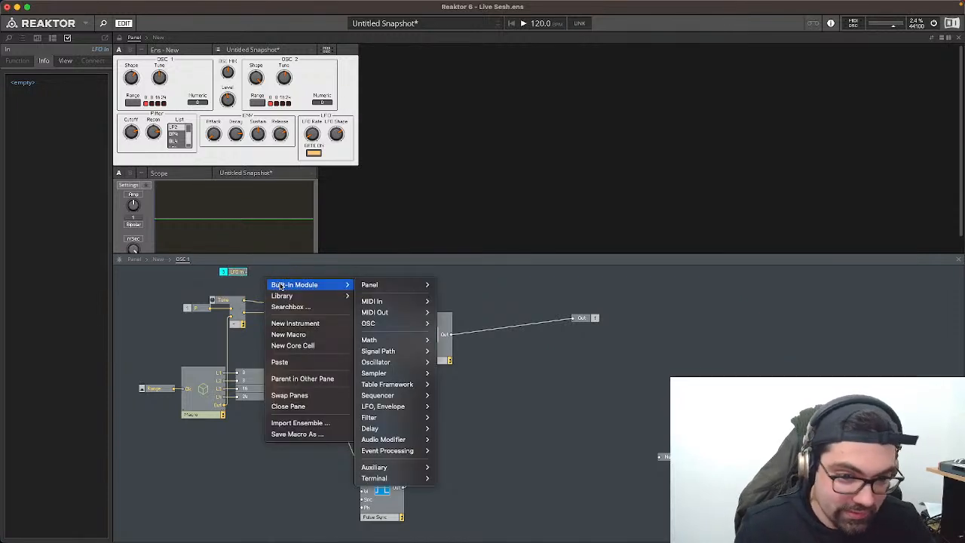
mouse_move(389, 288)
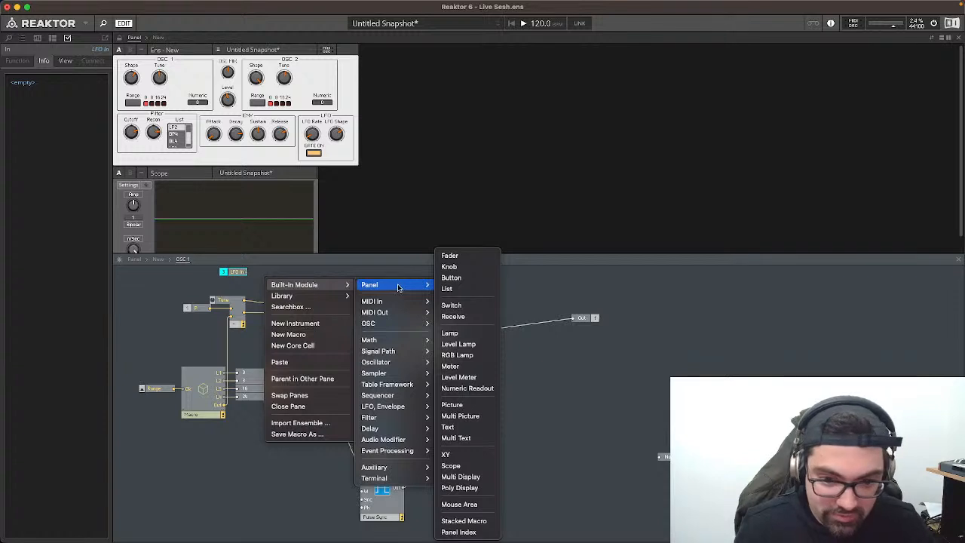
left_click(450, 266)
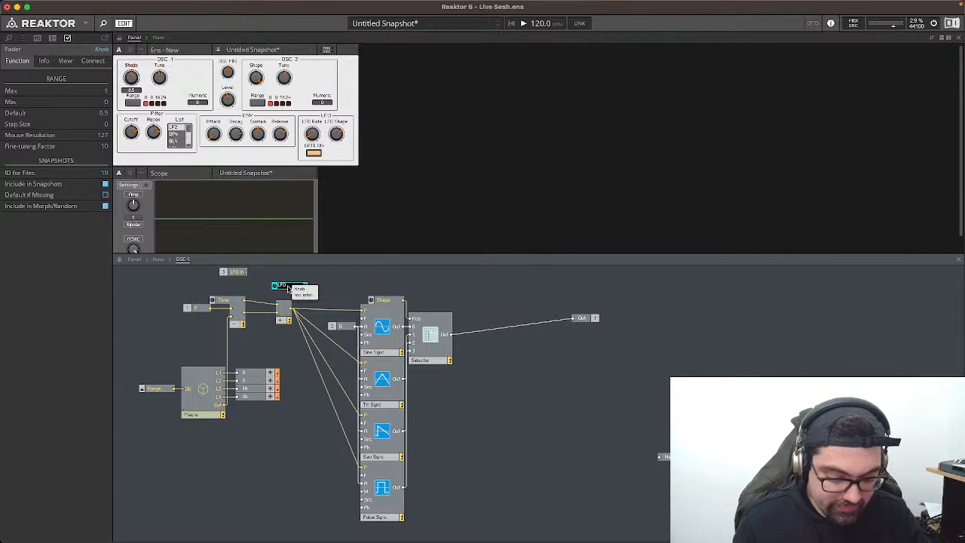
left_click_drag(289, 289, 229, 285)
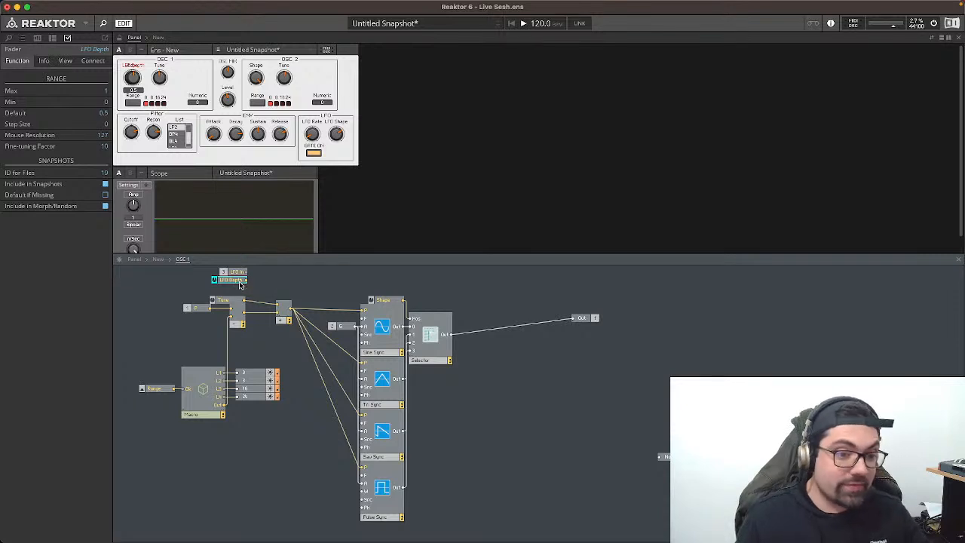
key("Delete")
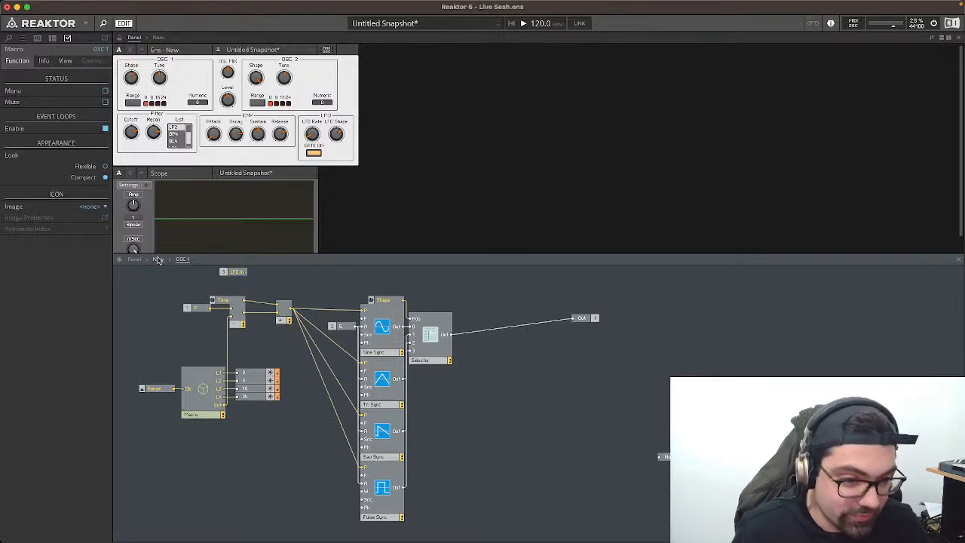
Step: Return to the instrument's main structure and open the LFO macro
left_click(157, 263)
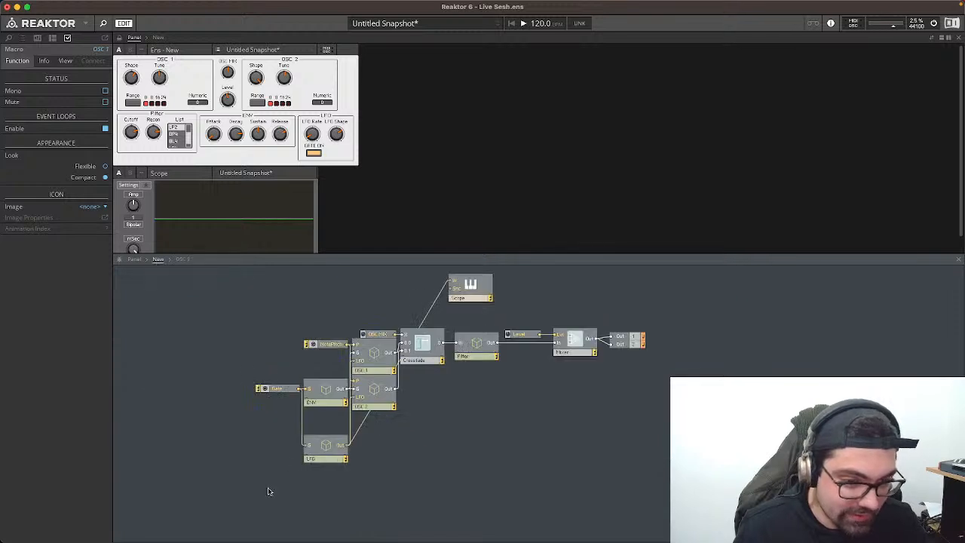
double_click(334, 452)
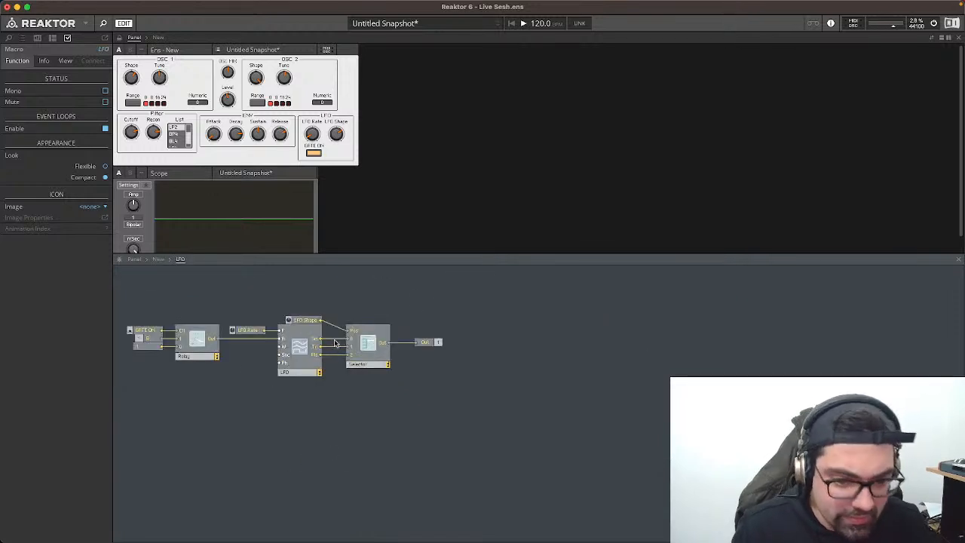
double_click(412, 386)
type("mult")
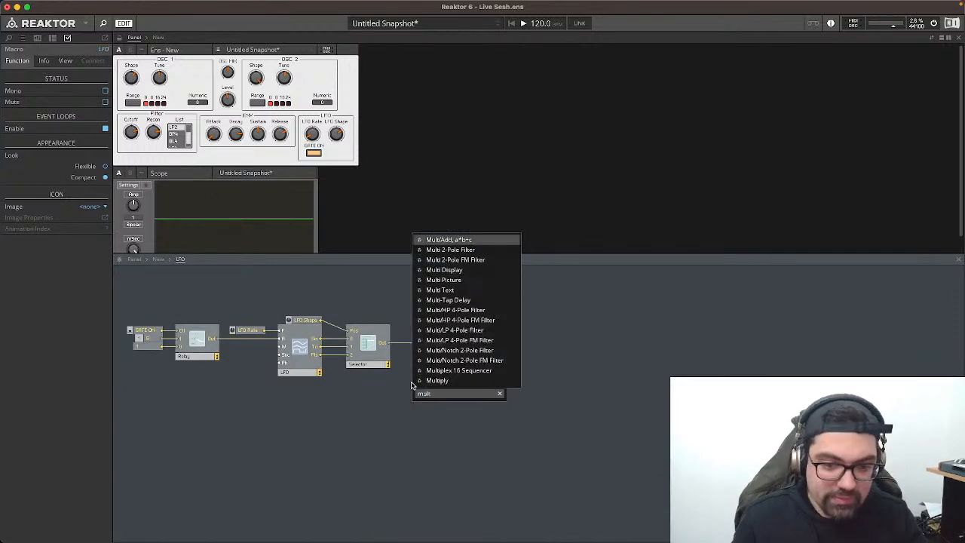
key("Return")
key("Delete")
right_click(419, 387)
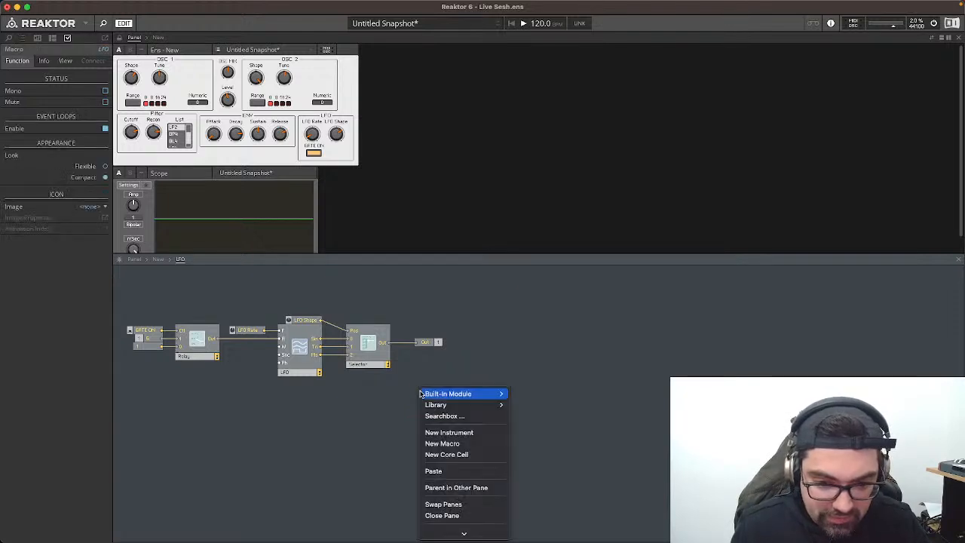
left_click(408, 384)
right_click(414, 386)
Step: Insert a Multiply module in the LFO macro, place it below the Selector's output and connect that output to its first input
double_click(491, 363)
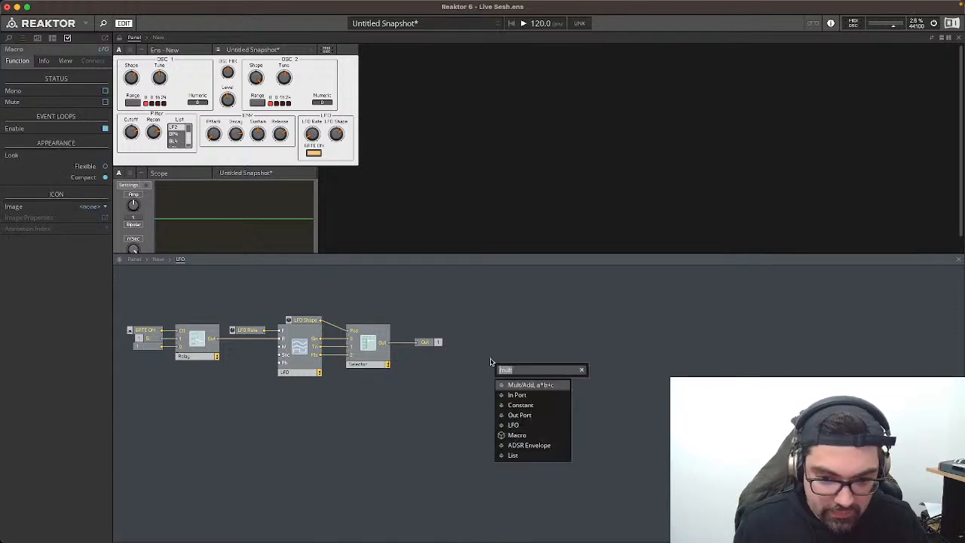
type("mult")
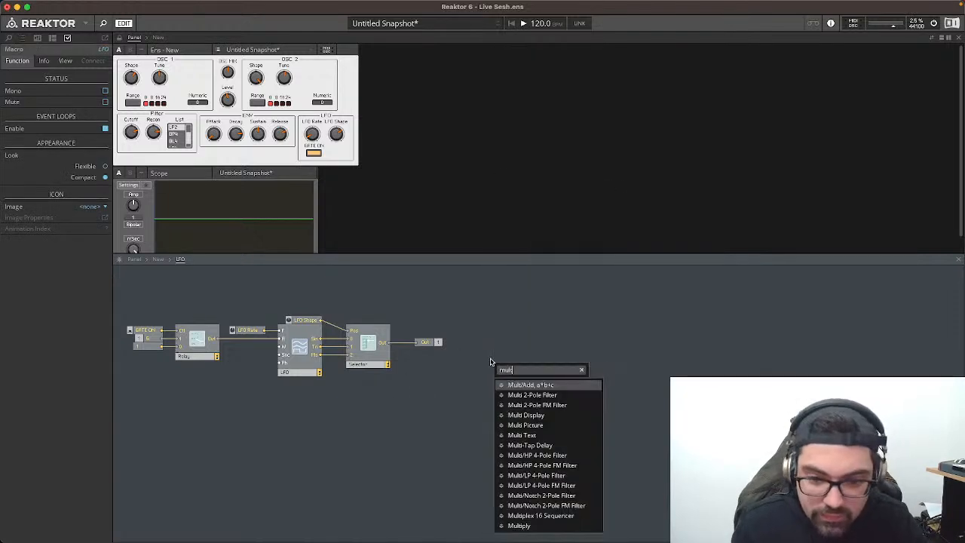
left_click(540, 526)
left_click_drag(498, 368, 431, 369)
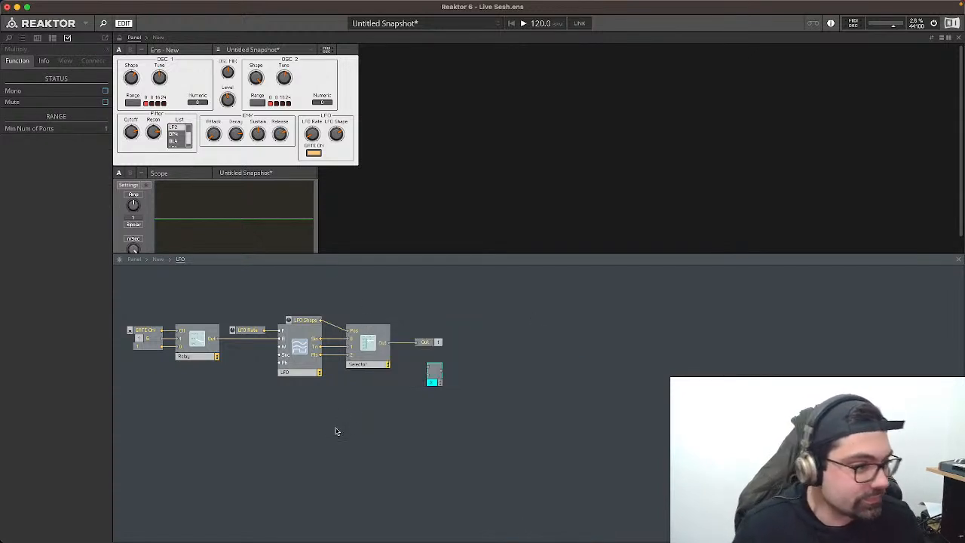
left_click_drag(387, 344, 403, 382)
Step: Create a control for the Multiply module's second input and name it LFO Depth
right_click(396, 379)
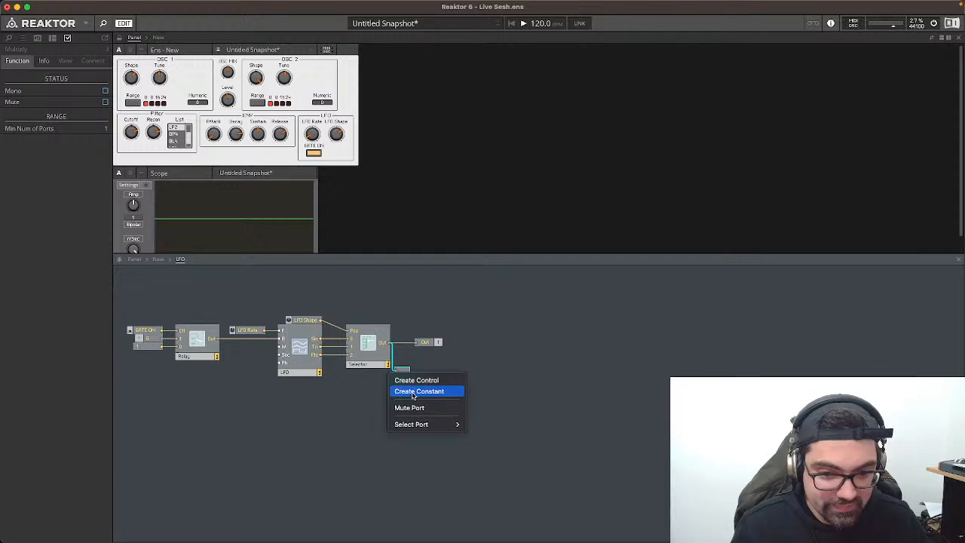
left_click(383, 325)
double_click(357, 380)
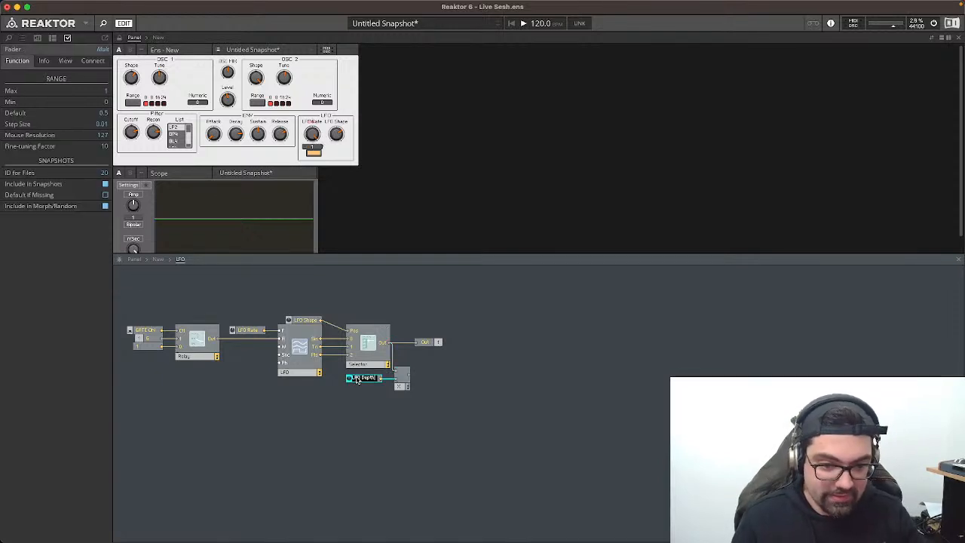
key("Return")
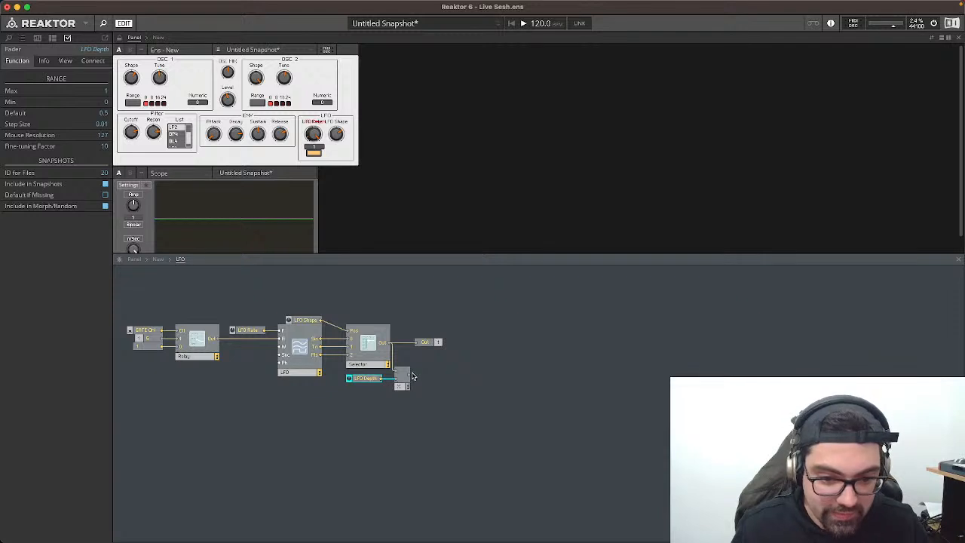
Step: Route the Multiply module's output to the Out port beside it, and place the LFO Depth knob next to LFO Shape on the unlocked panel
left_click_drag(431, 344, 435, 379)
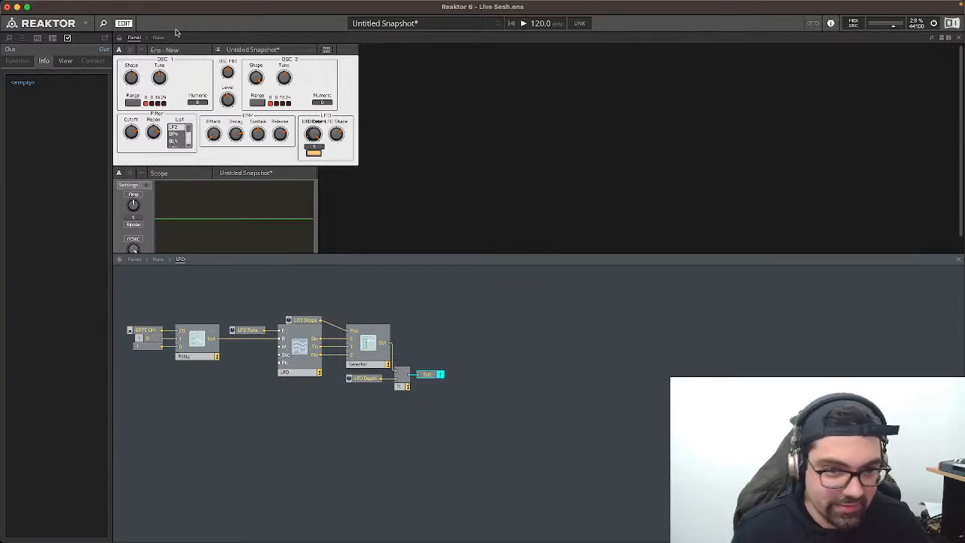
left_click(120, 37)
left_click_drag(315, 138, 367, 138)
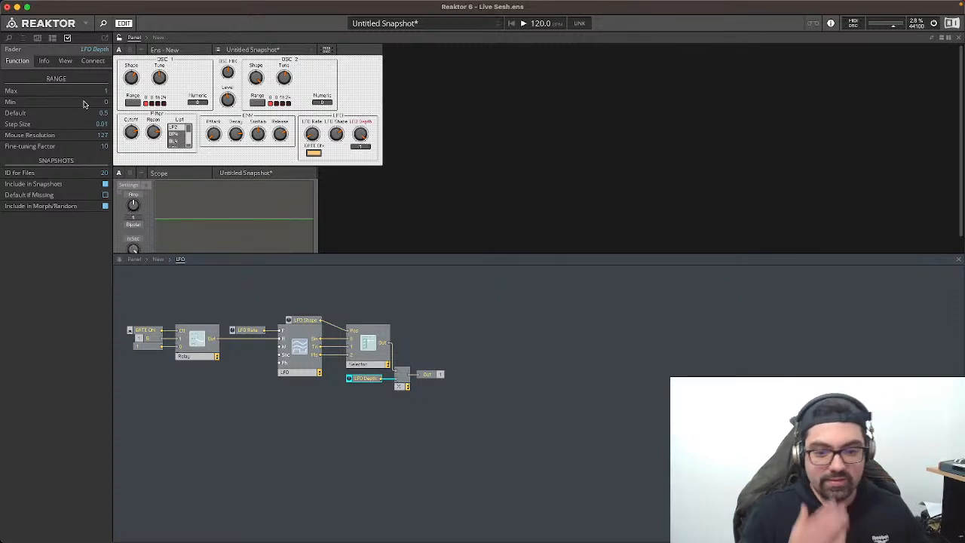
Step: Set the LFO Depth control's range to a maximum of 30, a minimum of 1 and a default of 1
left_click(107, 105)
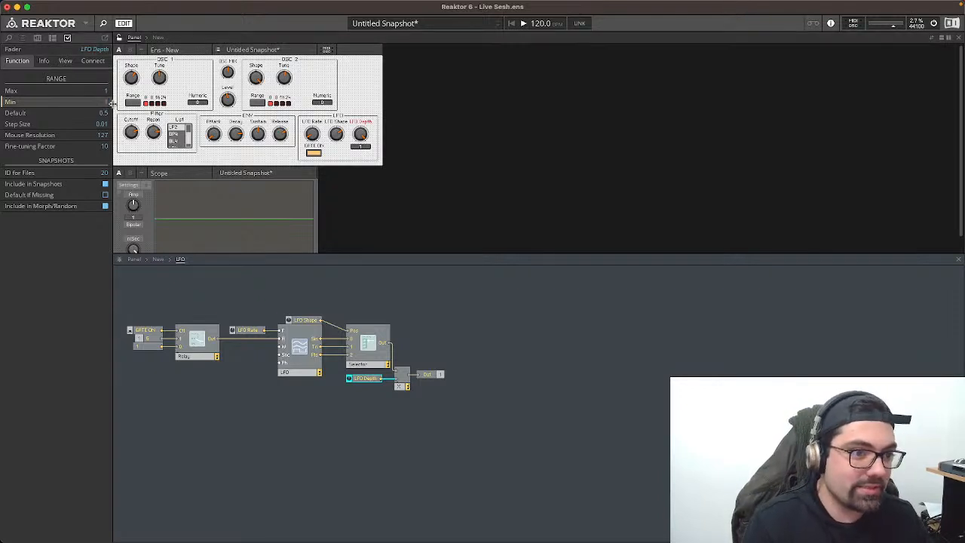
left_click(105, 91)
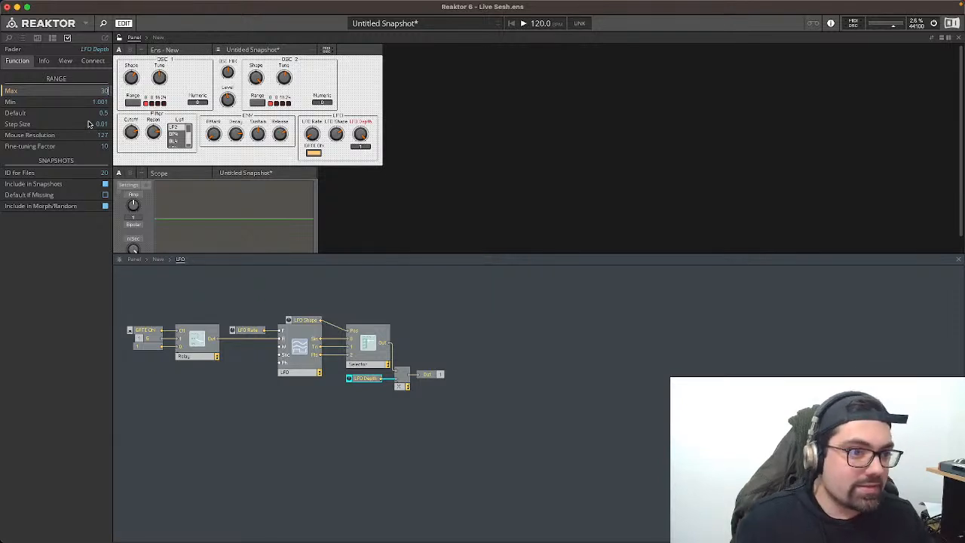
left_click(103, 103)
left_click(105, 112)
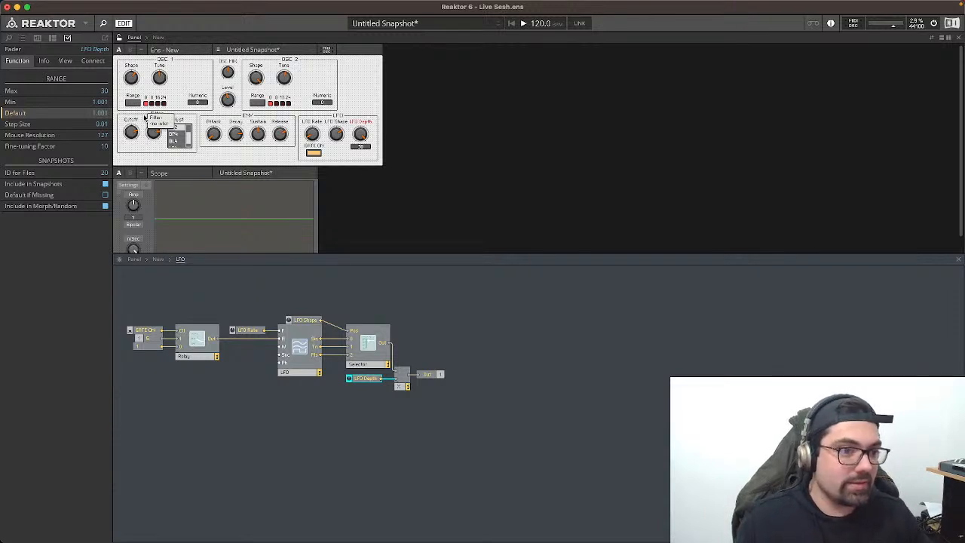
left_click(103, 105)
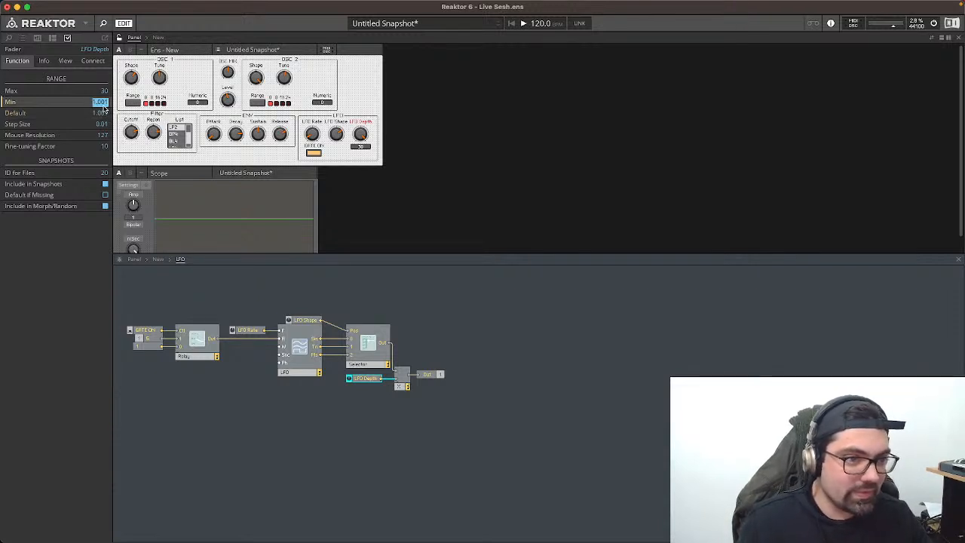
key("BackSpace")
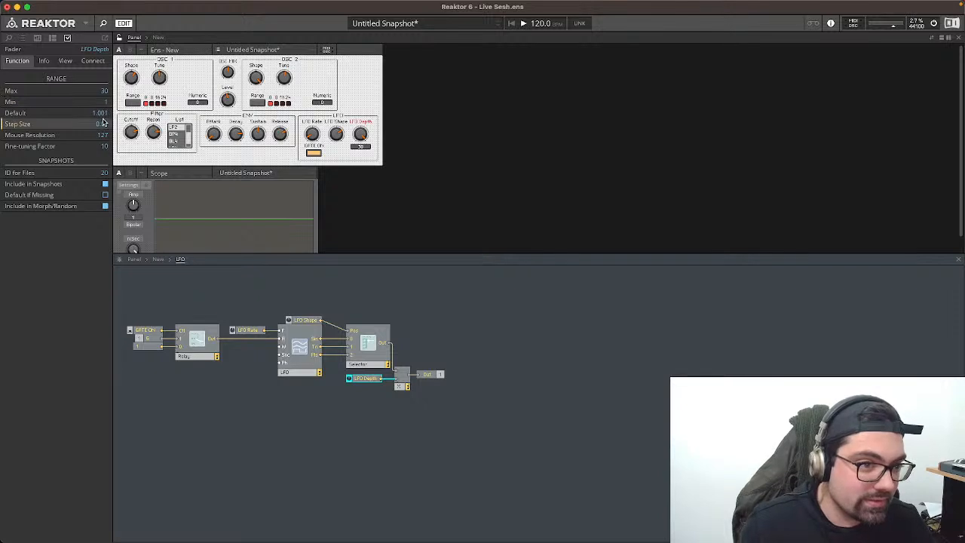
double_click(101, 114)
type("1")
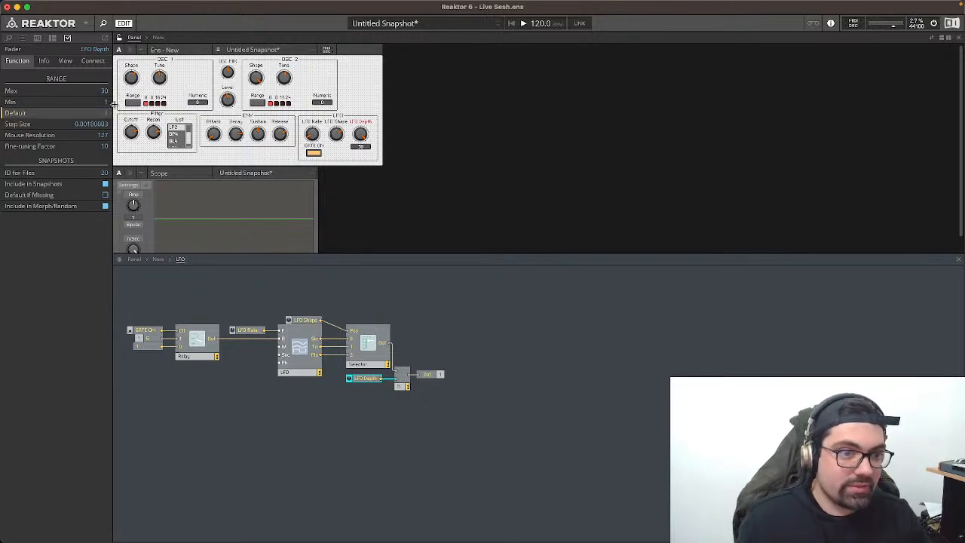
scroll(212, 79, "down", 1)
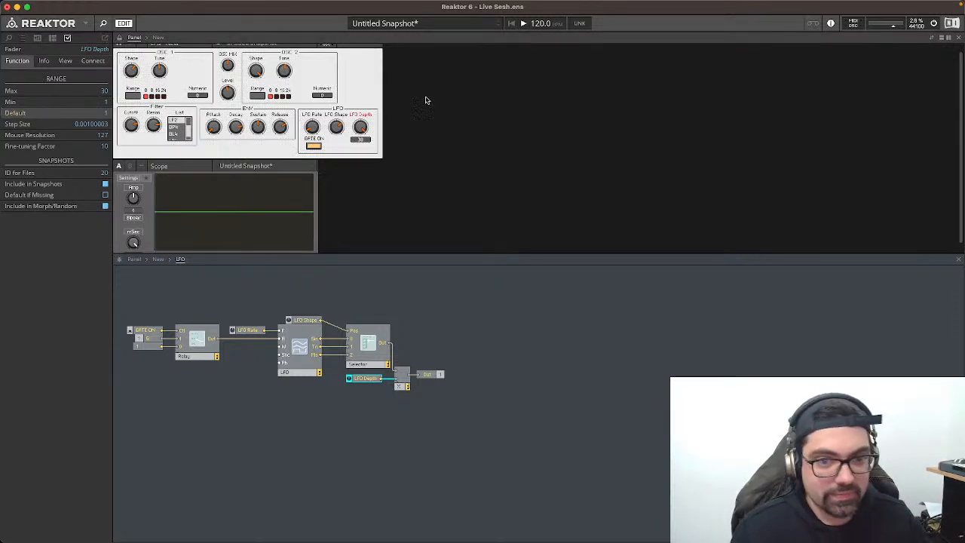
left_click(67, 61)
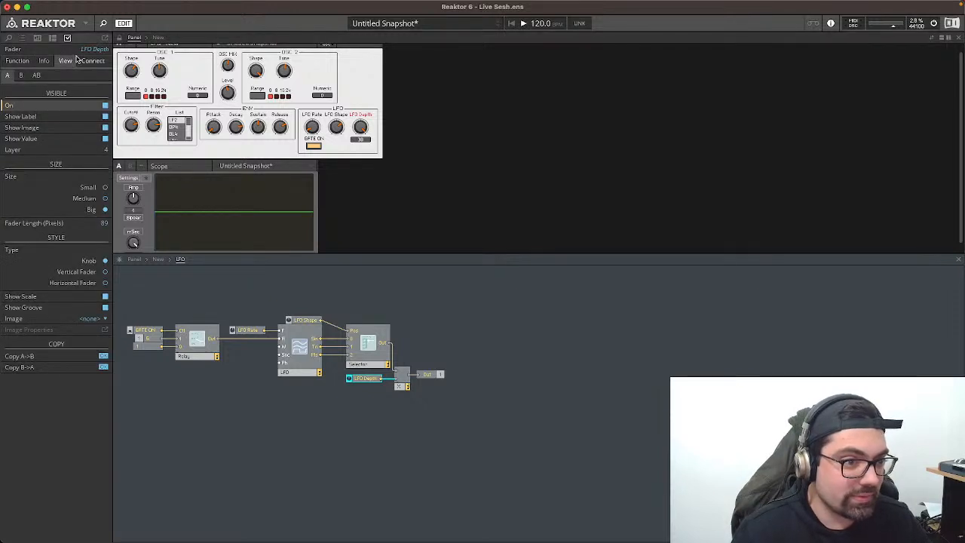
left_click(393, 275)
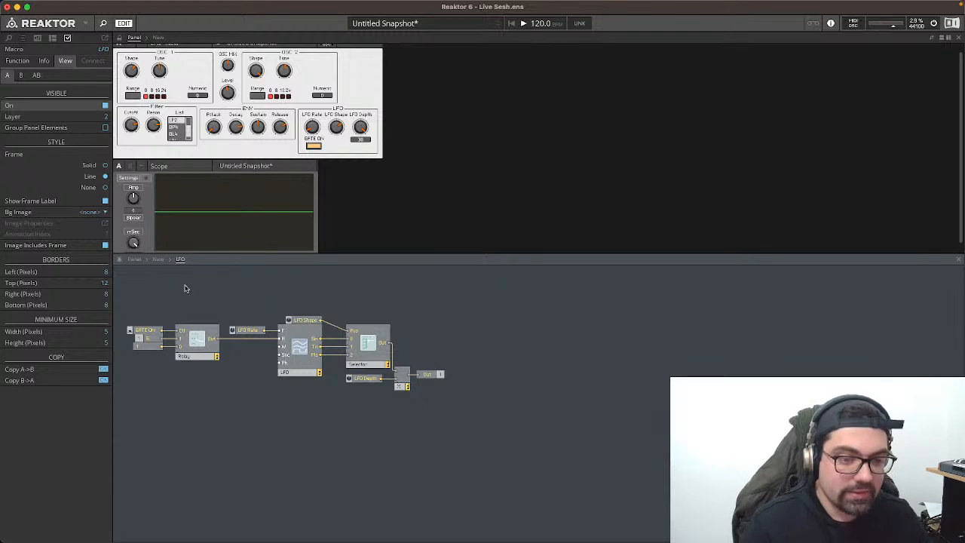
Step: Return to the instrument's main structure, open the OSC 1 macro and insert an Add module beside the Tune control
left_click(158, 259)
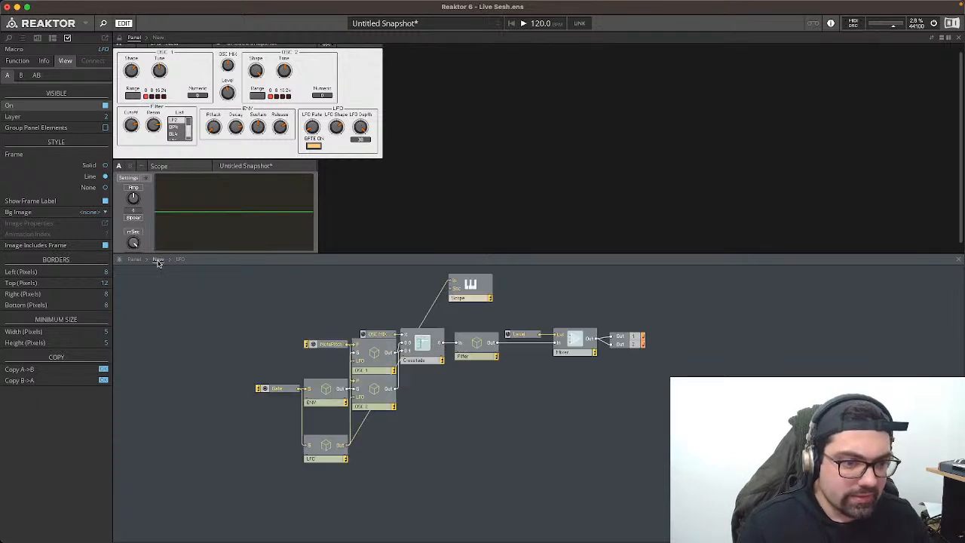
double_click(368, 362)
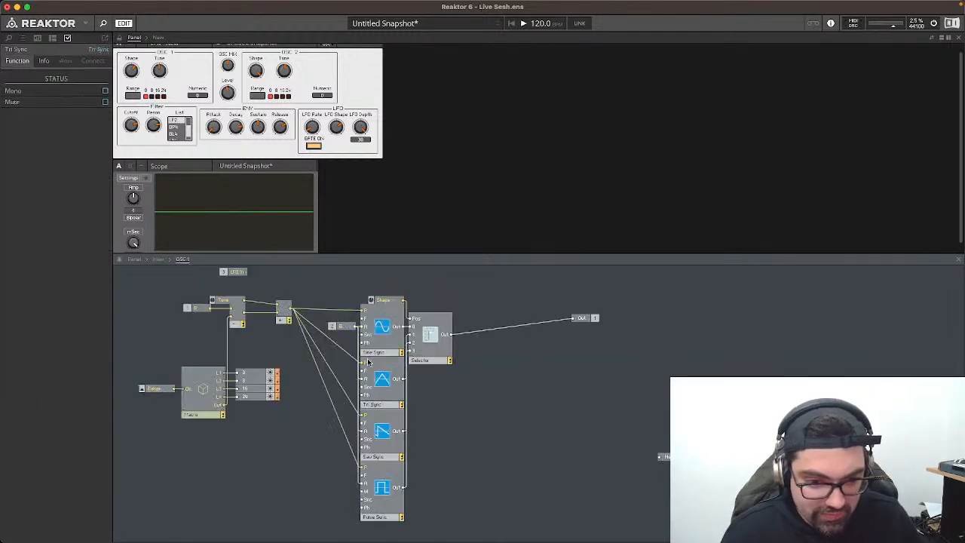
double_click(283, 280)
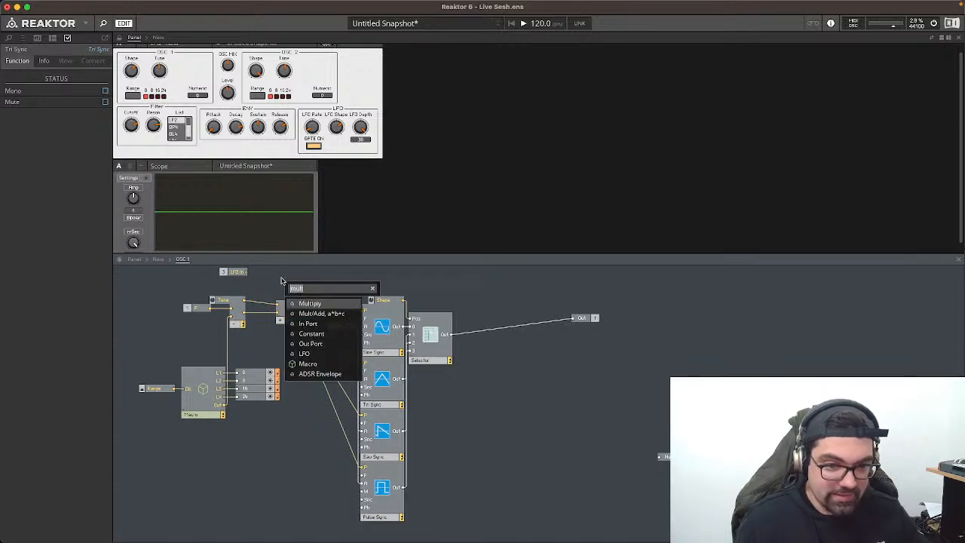
left_click(260, 294)
double_click(260, 293)
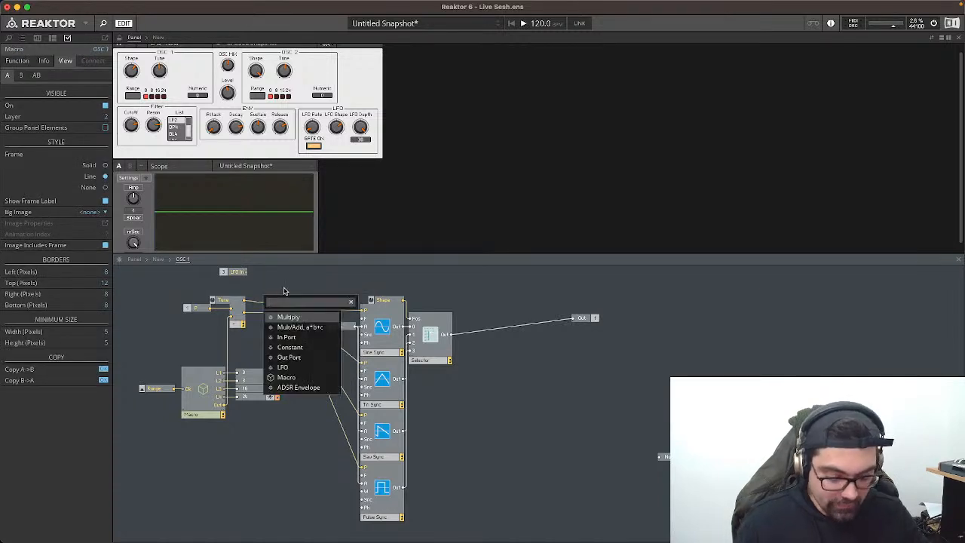
type("add")
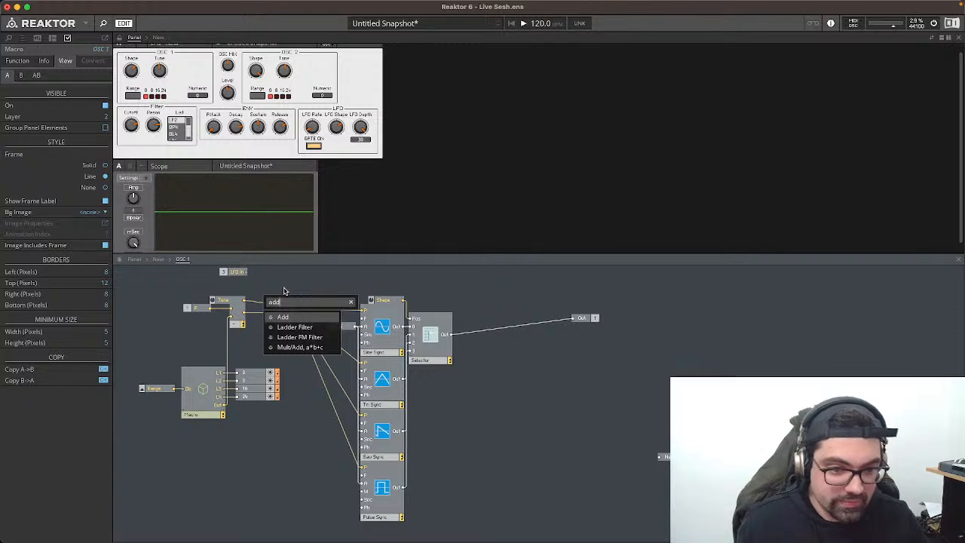
key("Return")
Step: Connect LFO In and Tune to the new Add module, route its sum to the next Add module, and align the ports beside it
left_click_drag(269, 301, 306, 287)
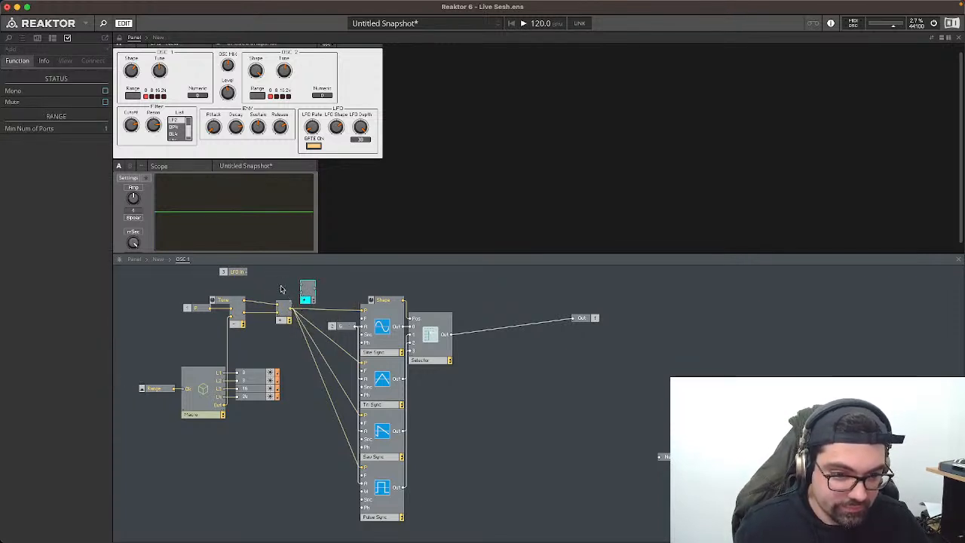
left_click_drag(316, 300, 266, 286)
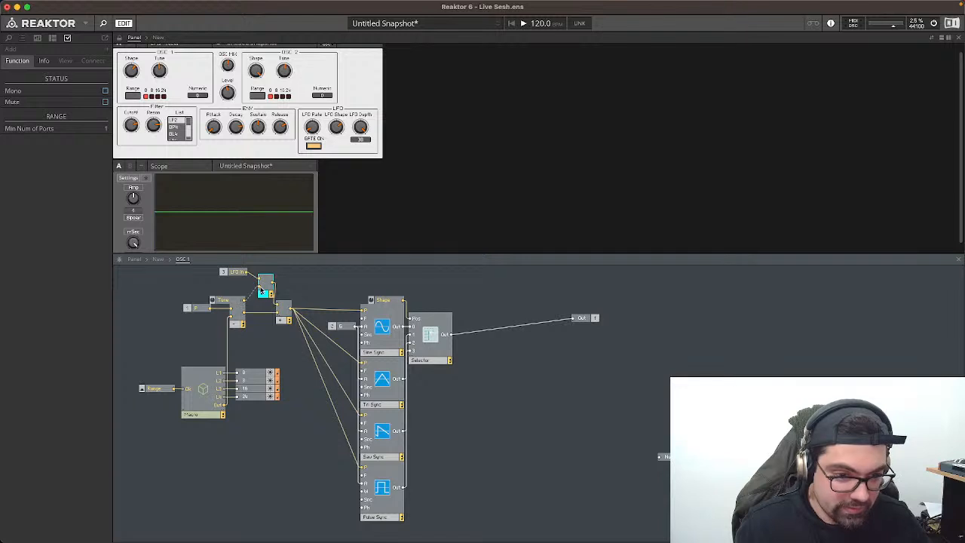
left_click_drag(232, 273, 231, 284)
left_click(230, 295)
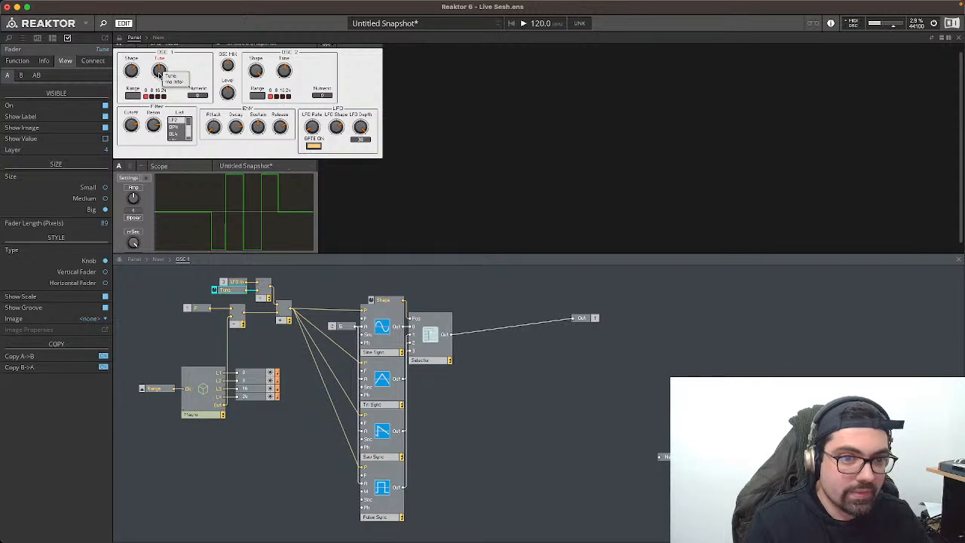
Step: Audition the pitch modulation with OSC MIX adjusted, LFO Depth lowered to about 9.9 and LFO Shape turned down
left_click(228, 65)
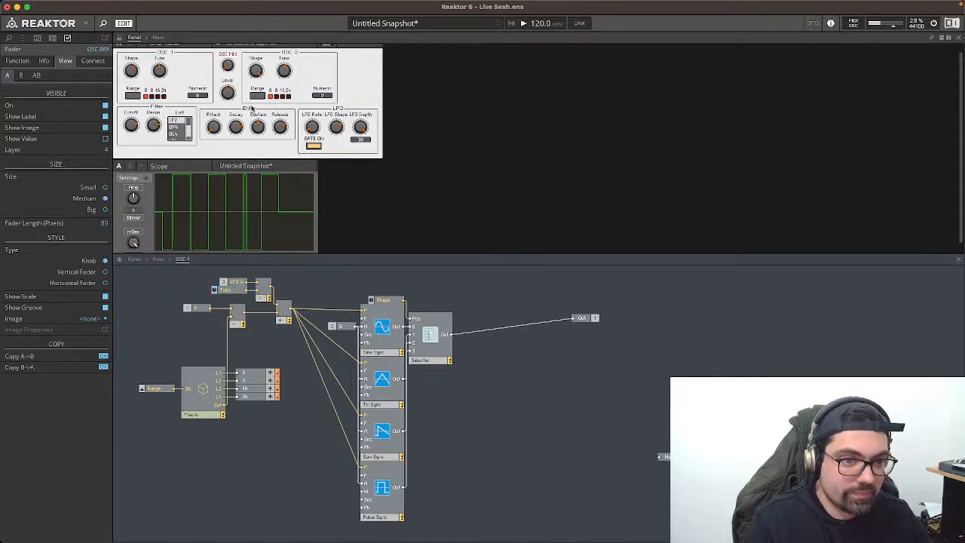
left_click(360, 127)
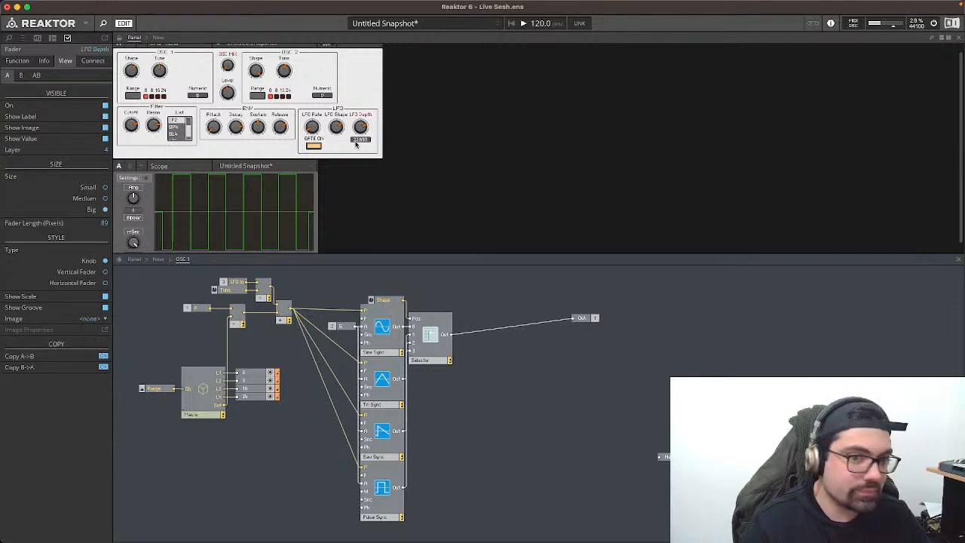
left_click_drag(356, 157, 352, 171)
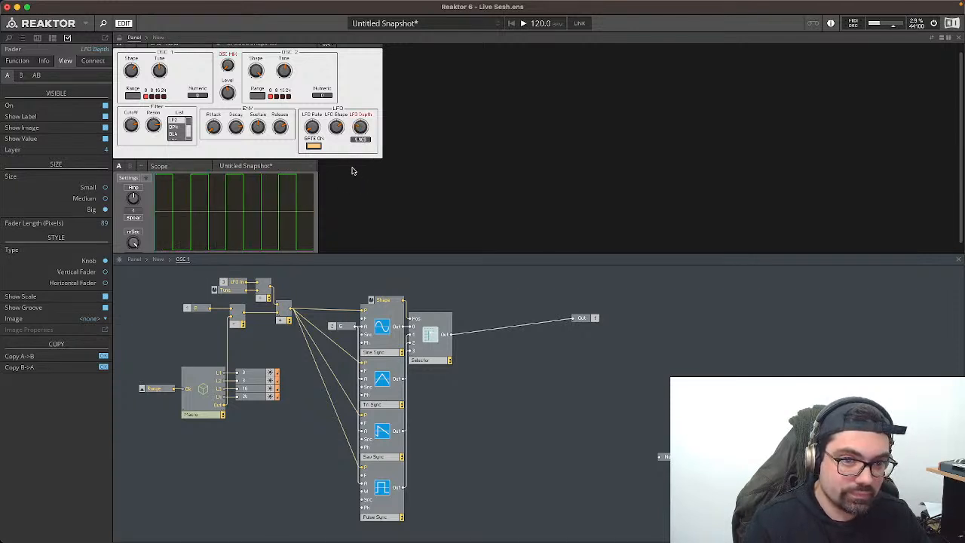
left_click(337, 126)
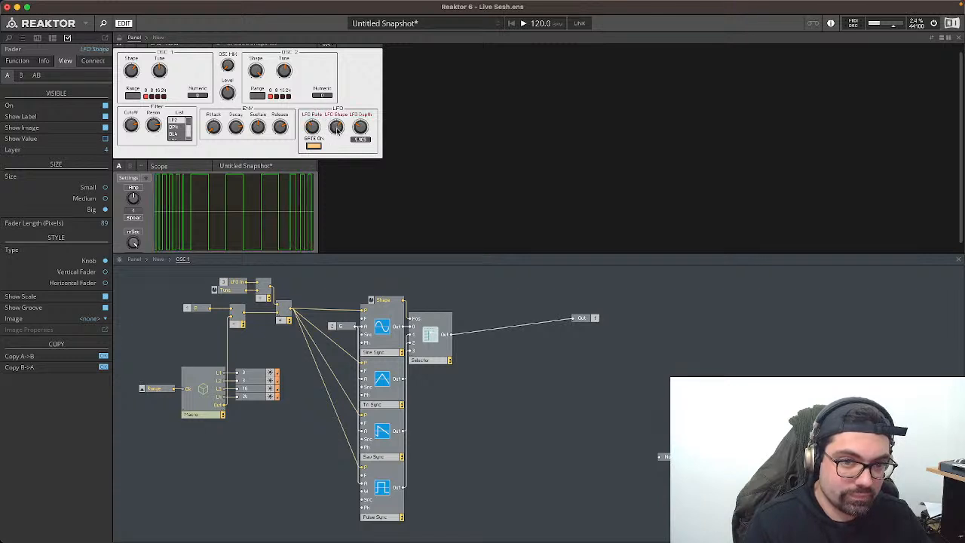
left_click_drag(338, 144, 339, 178)
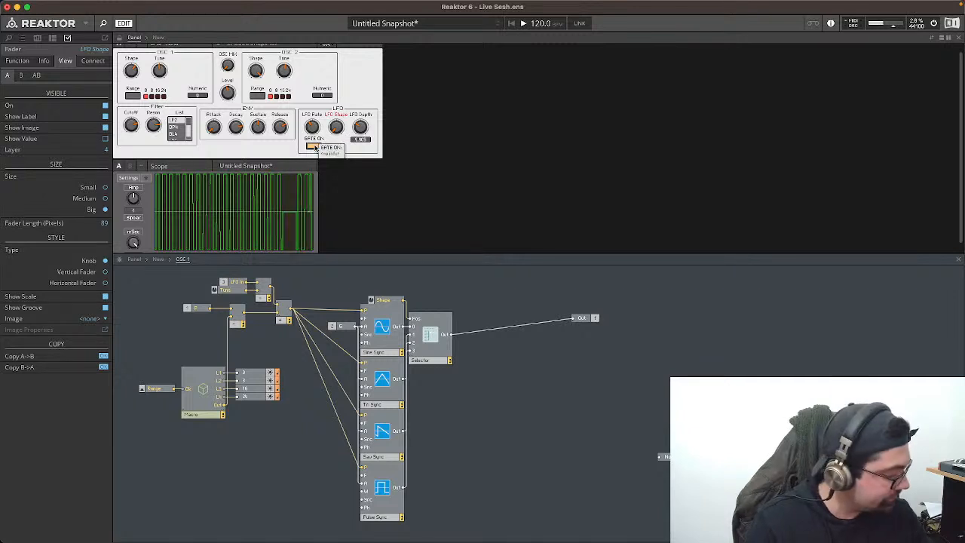
Step: Try lower LFO Depth amounts on the modulated oscillator, settling at about 4.4
left_click(360, 128)
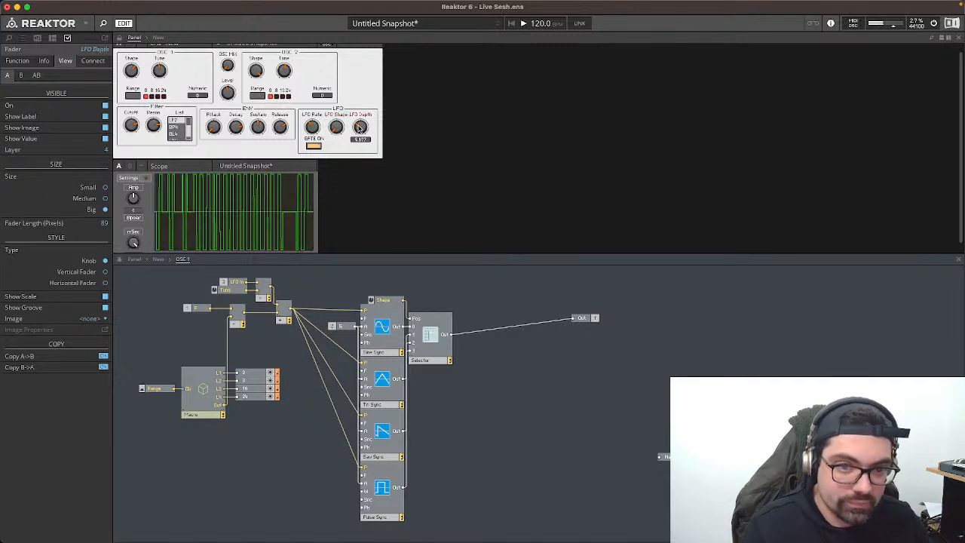
left_click_drag(360, 153, 358, 148)
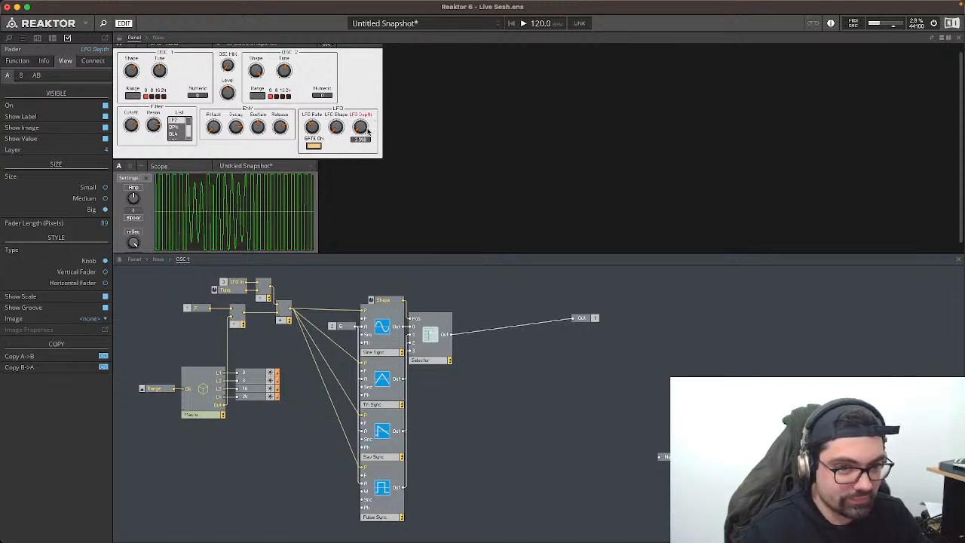
left_click_drag(364, 132, 363, 126)
Step: Change the LFO Shape and compare the modulation with GATE ON off and on, with LFO Depth readjusted
left_click(339, 122)
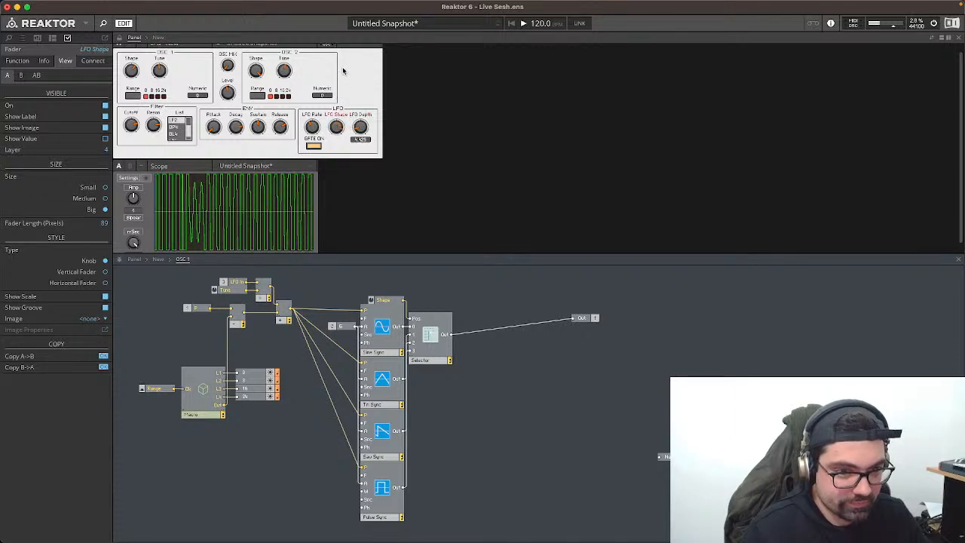
left_click(317, 147)
left_click(360, 127)
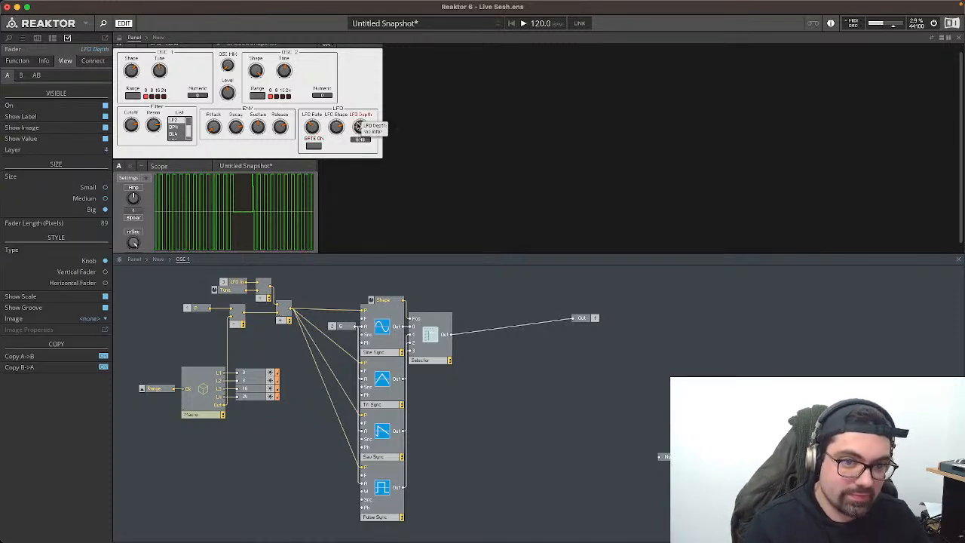
left_click(313, 147)
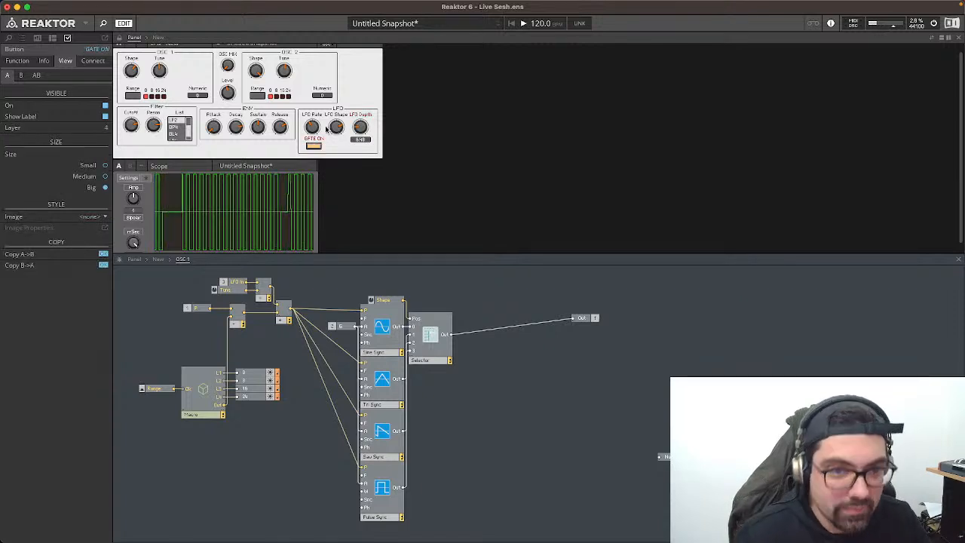
Step: In the OSC 2 macro, insert an Add module that sums LFO In and Tune into the pitch path, and align both inputs beside it
left_click(159, 259)
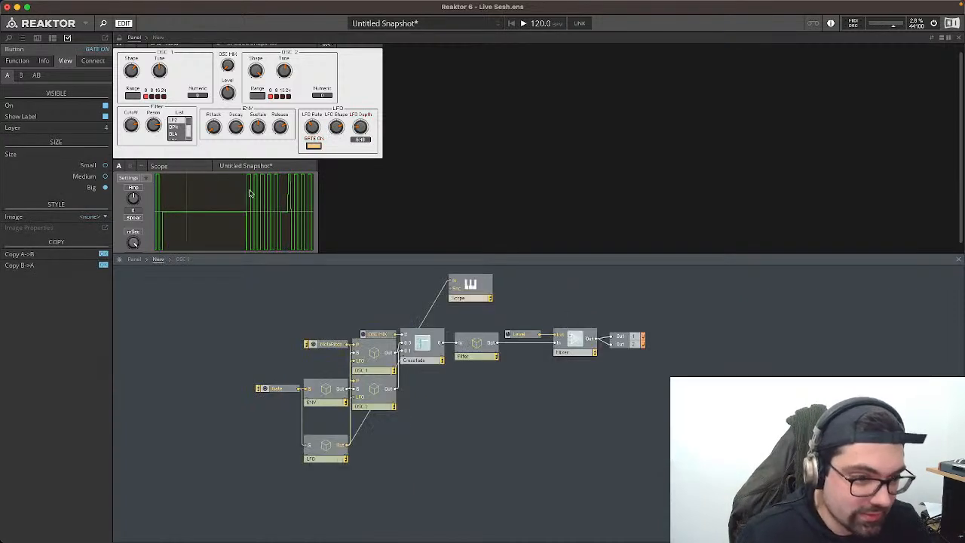
double_click(376, 392)
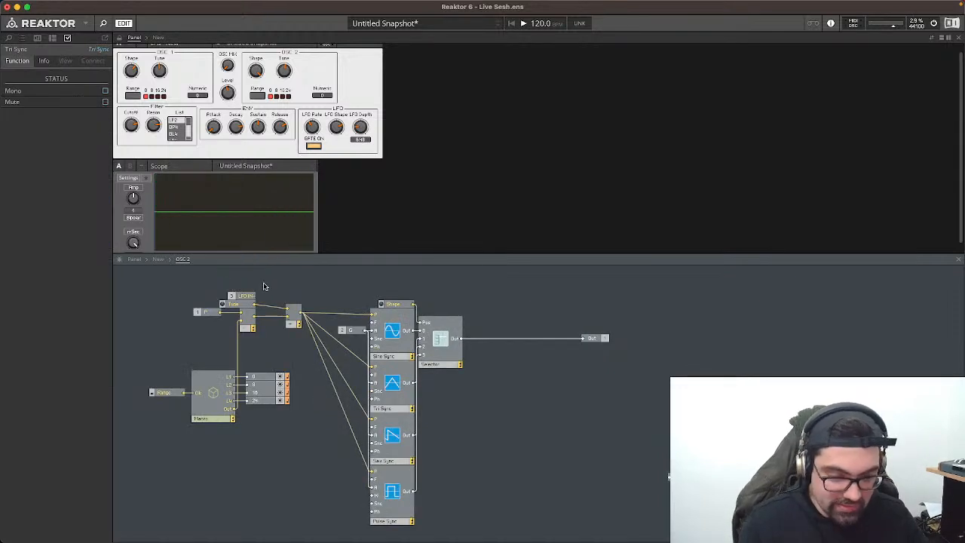
double_click(264, 287)
key("Return")
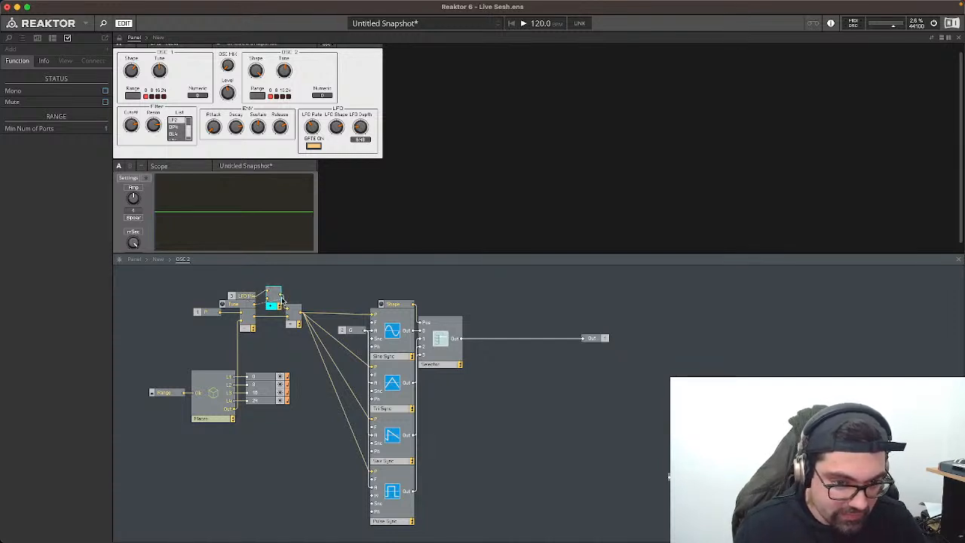
left_click(247, 298)
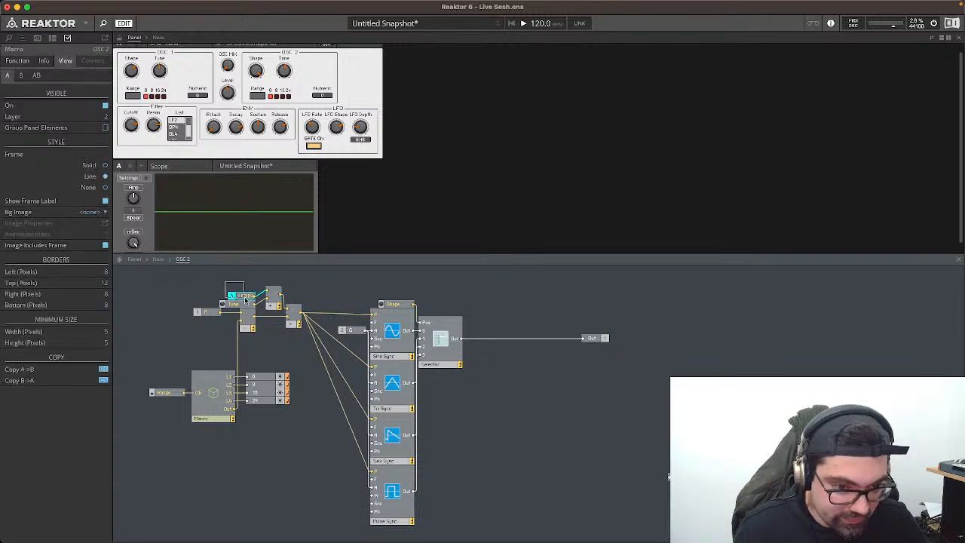
left_click_drag(249, 305, 230, 289)
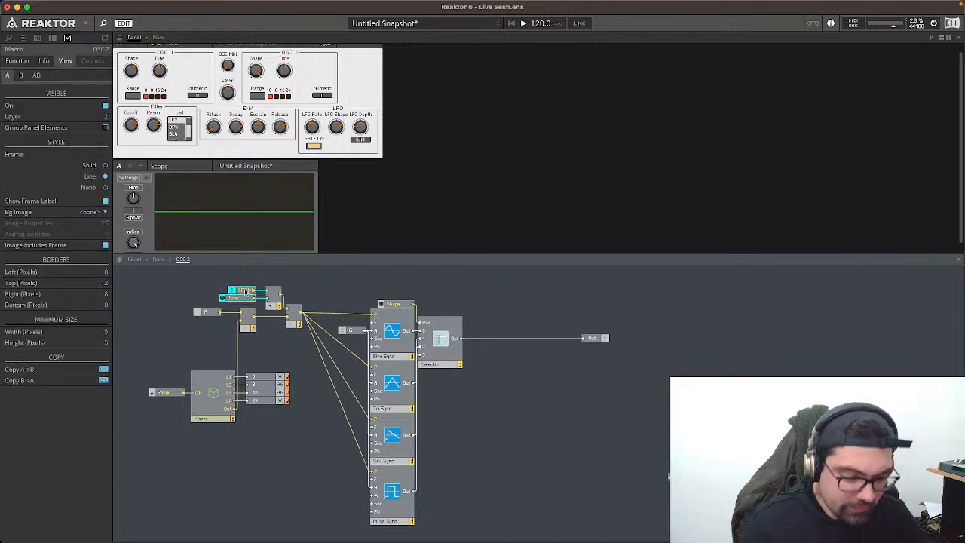
Step: Adjust OSC MIX and both oscillators' Tune knobs to audition the modulation, and set LFO Depth to 1
left_click(228, 66)
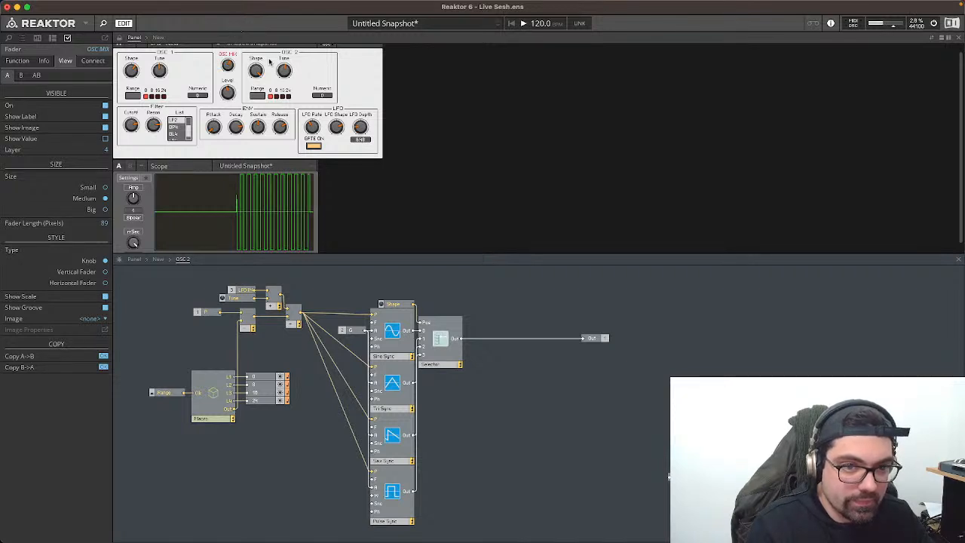
left_click(284, 70)
left_click(160, 67)
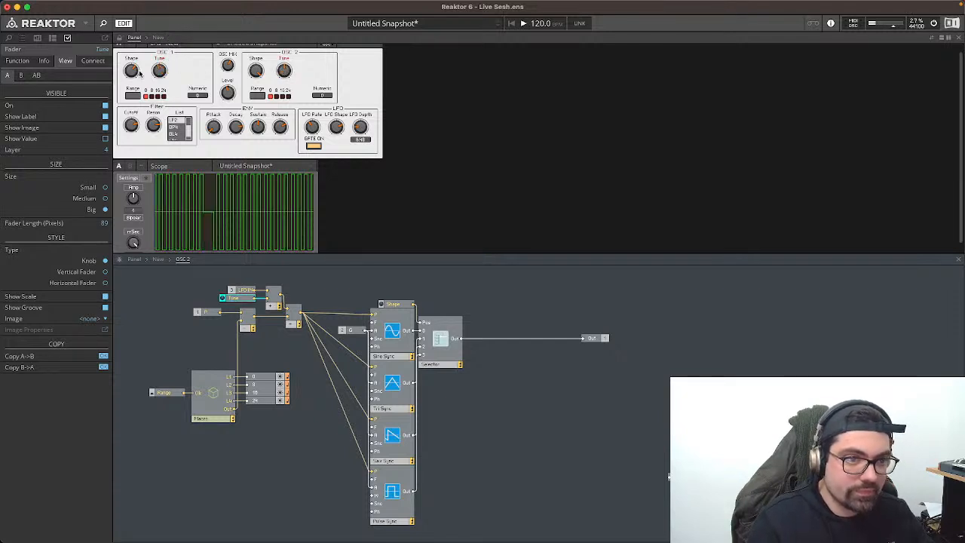
left_click(360, 128)
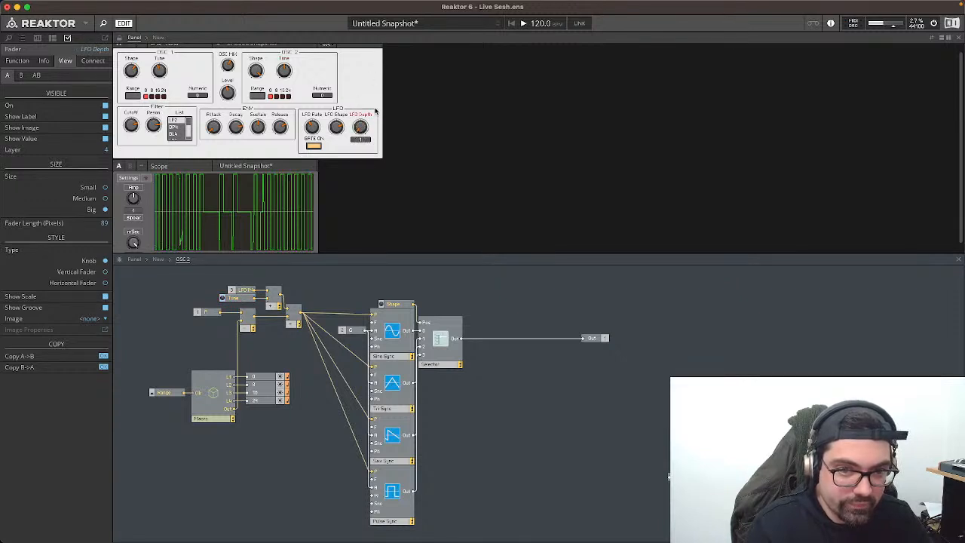
Step: Adjust LFO Shape and LFO Depth in the LFO section, and switch GATE ON off
left_click(336, 128)
left_click(360, 128)
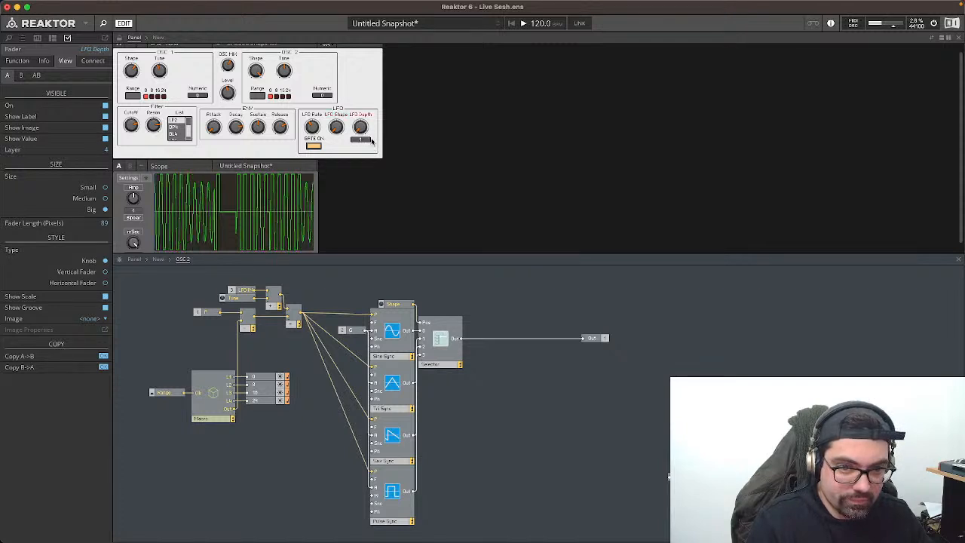
left_click(311, 146)
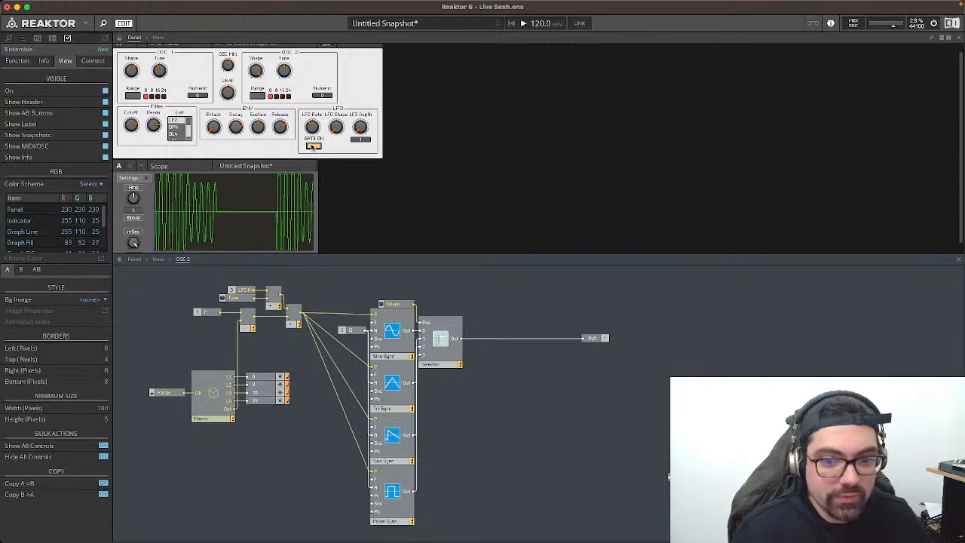
Step: Open the Filter macro, add an input port named LFO In, and place it above the Cutoff control
double_click(176, 282)
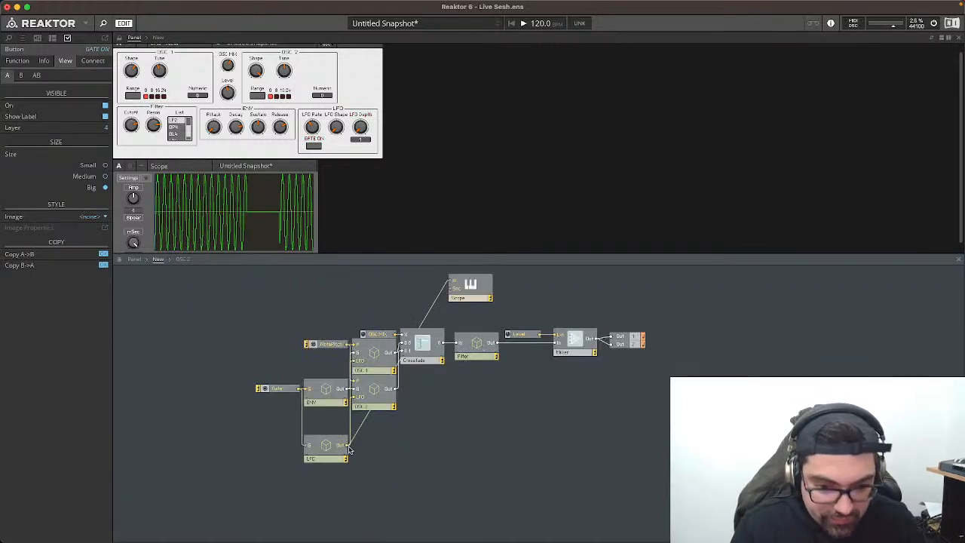
left_click(478, 343)
double_click(478, 344)
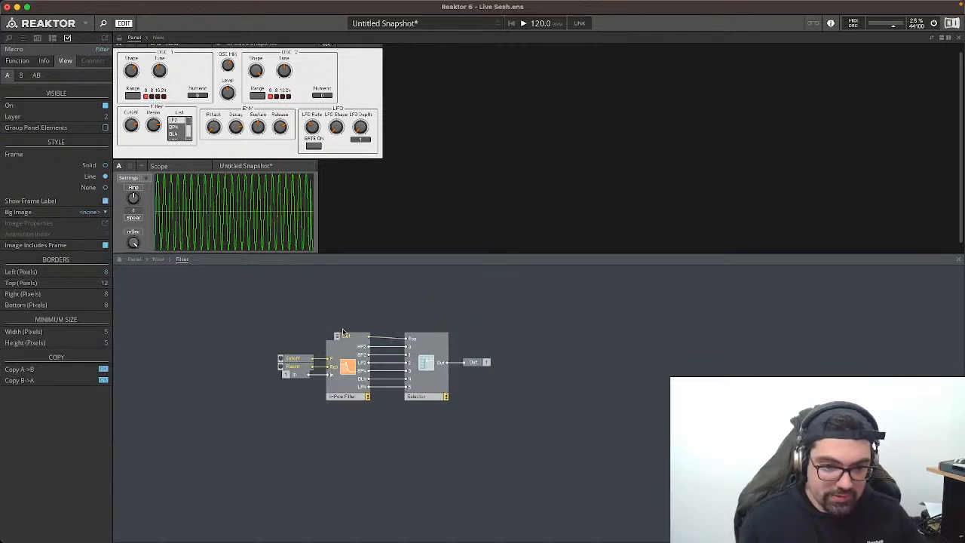
double_click(330, 305)
type("in")
key("Return")
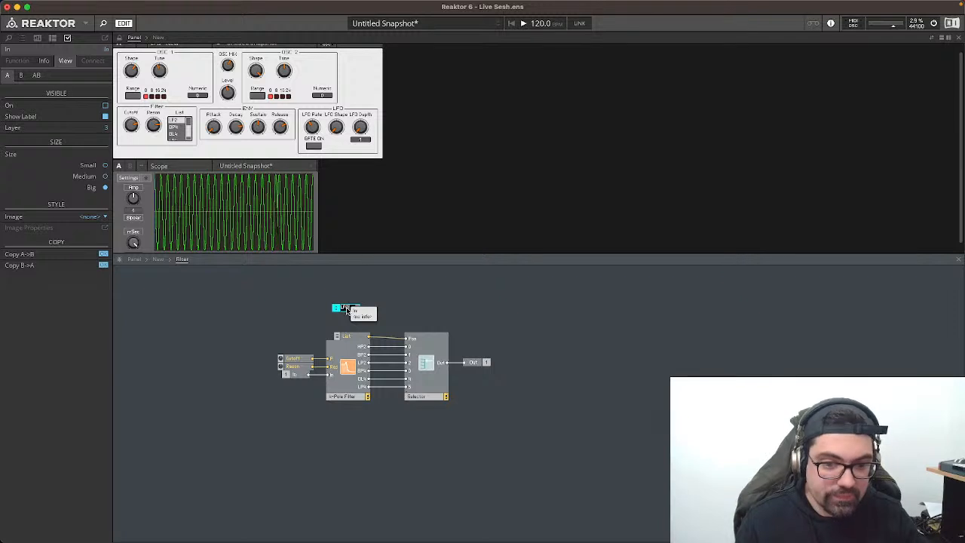
left_click(347, 310)
type("LFO In")
key("Return")
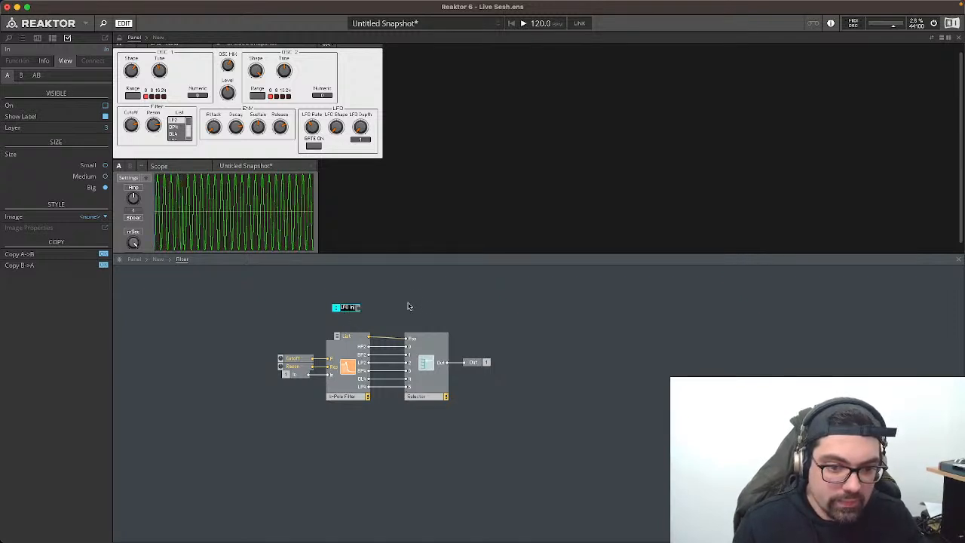
left_click_drag(336, 303, 245, 307)
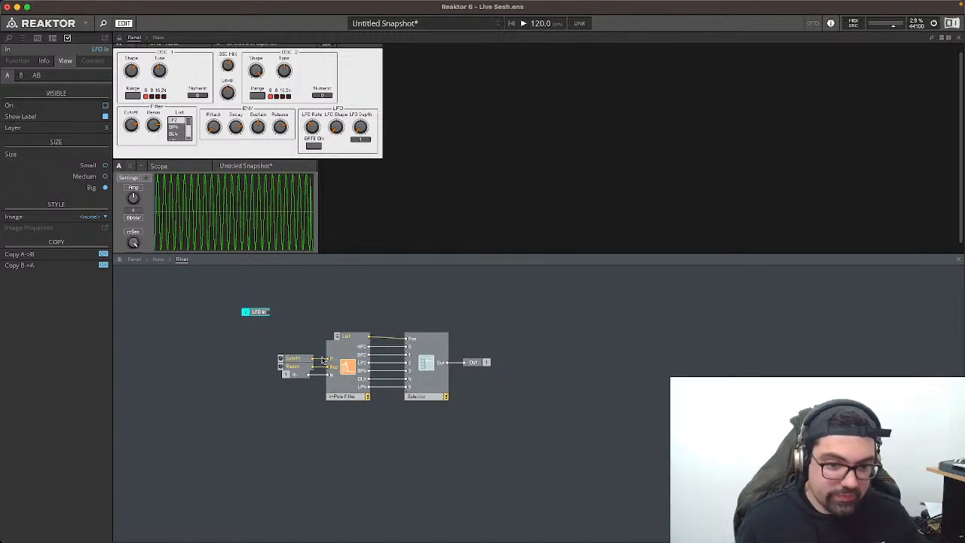
Step: Insert an Add module that sums LFO In and Cutoff into the 4-Pole Filter's P input, grouped beside the filter
left_click(251, 383)
left_click_drag(296, 358, 239, 355)
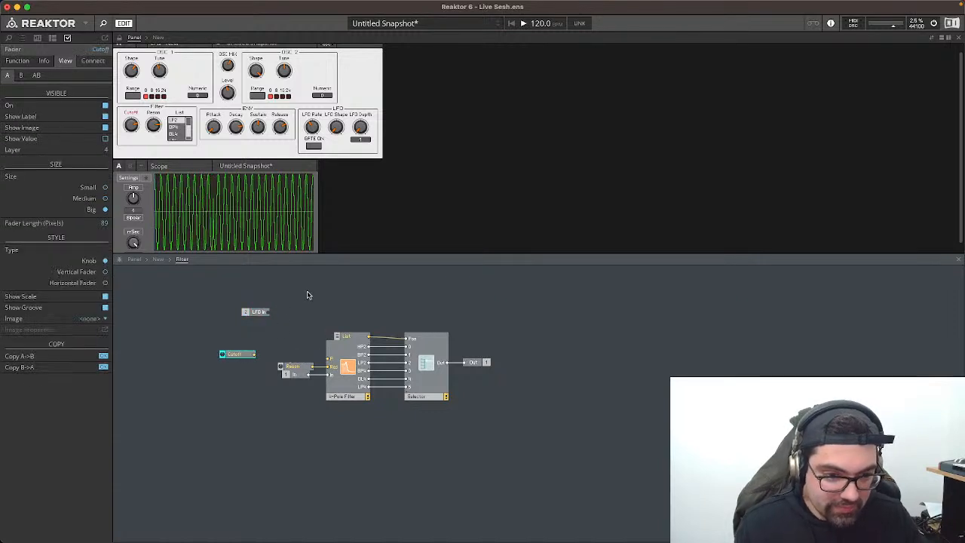
double_click(308, 295)
type("add")
key("Return")
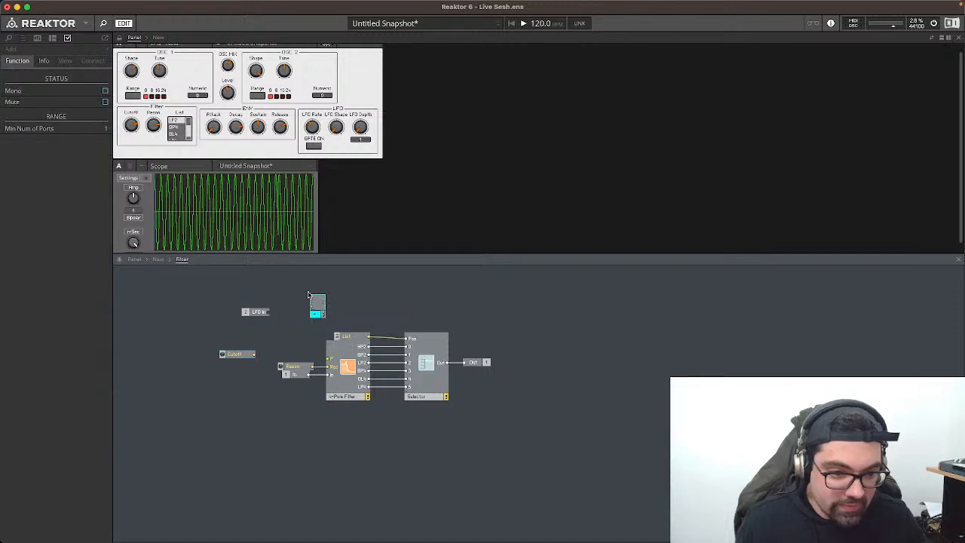
left_click_drag(312, 299, 287, 300)
left_click_drag(252, 356, 312, 310)
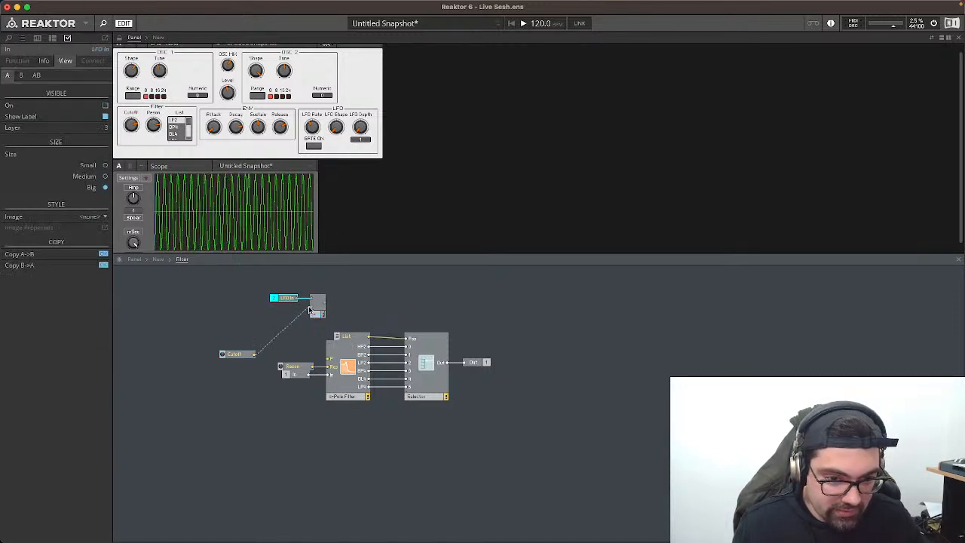
mouse_move(240, 355)
left_mouse_down()
mouse_move(282, 305)
mouse_move(334, 307)
mouse_move(329, 358)
left_mouse_up()
left_click_drag(244, 283, 315, 328)
left_click_drag(314, 315, 304, 361)
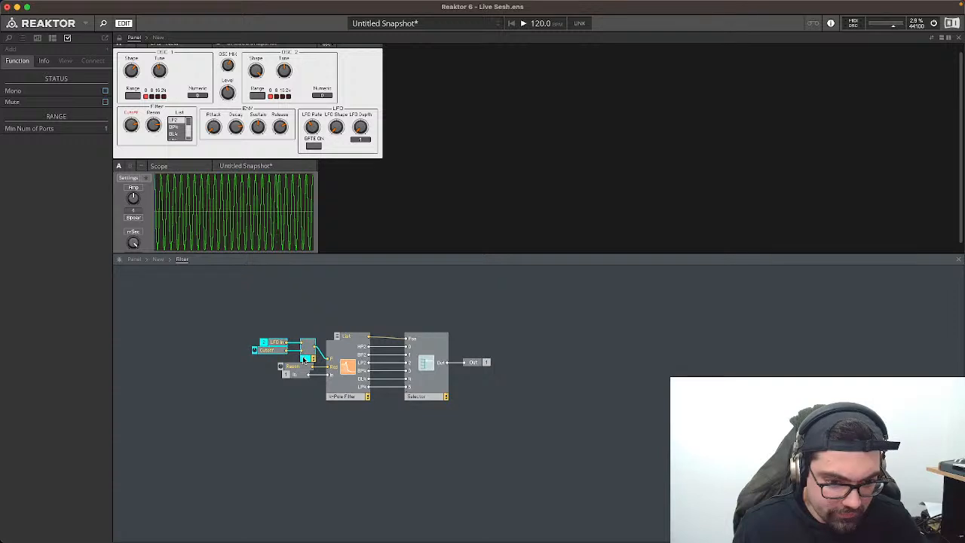
left_click(323, 291)
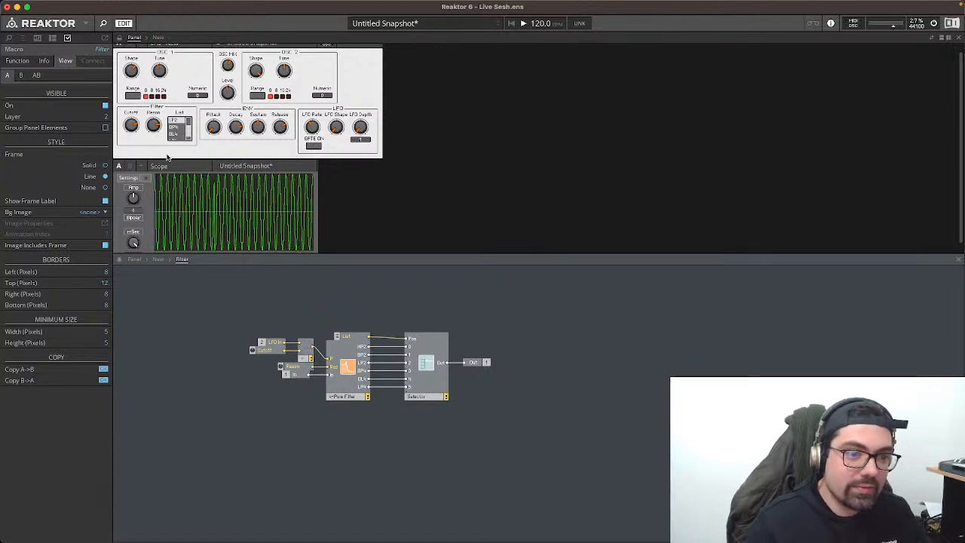
Step: Audition the filter Cutoff with the LFO Depth raised well above 1
left_click(132, 124)
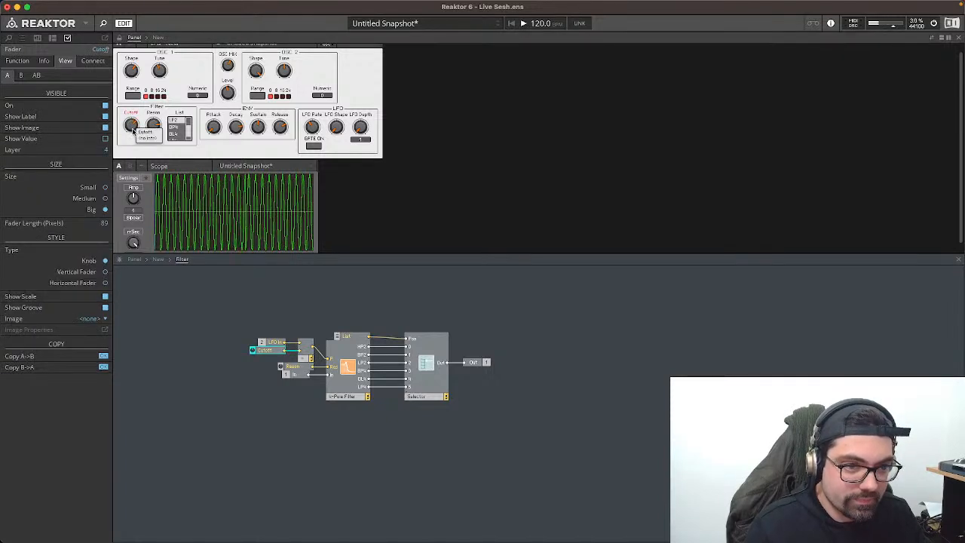
left_click(361, 123)
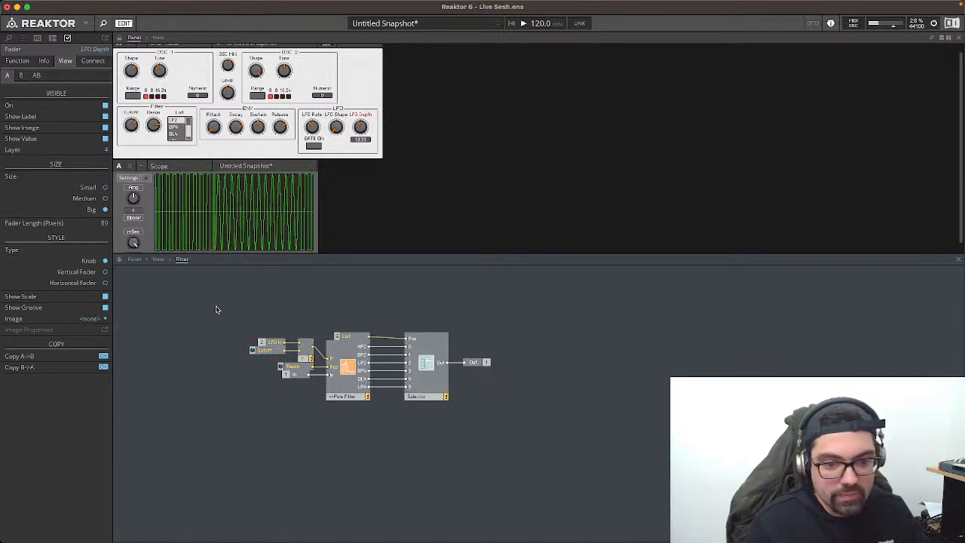
left_click(275, 354)
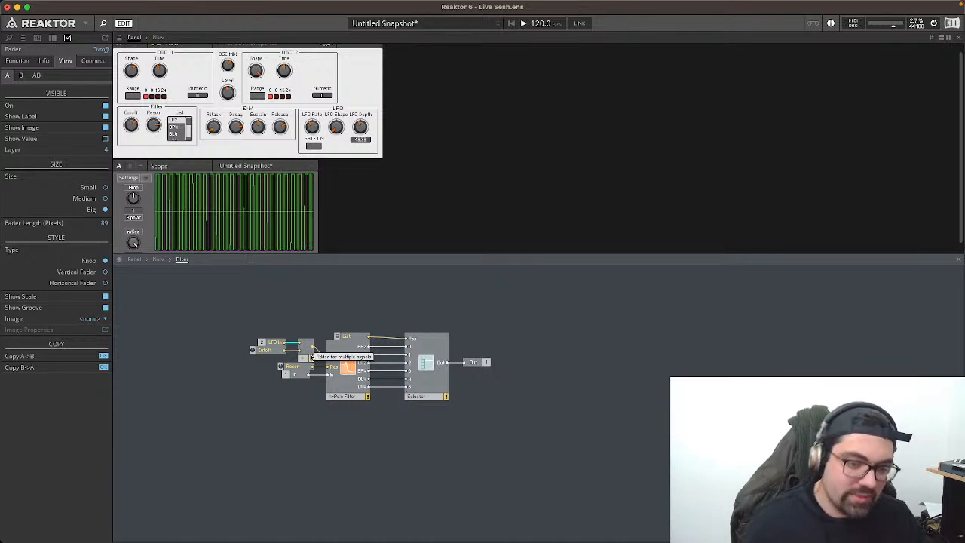
Step: Insert a Multiply module above the LFO In and Cutoff modules in the Filter macro
double_click(280, 315)
type("addmult")
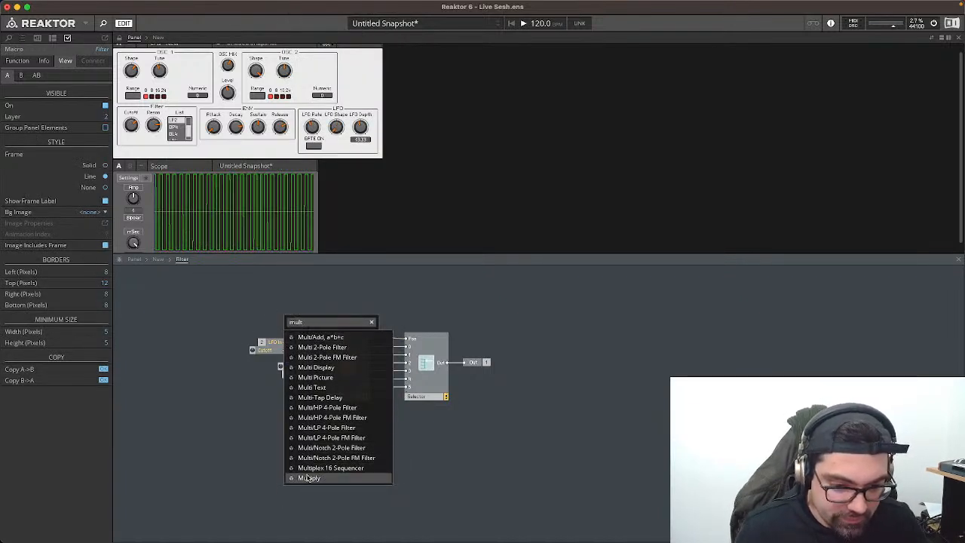
left_click(308, 477)
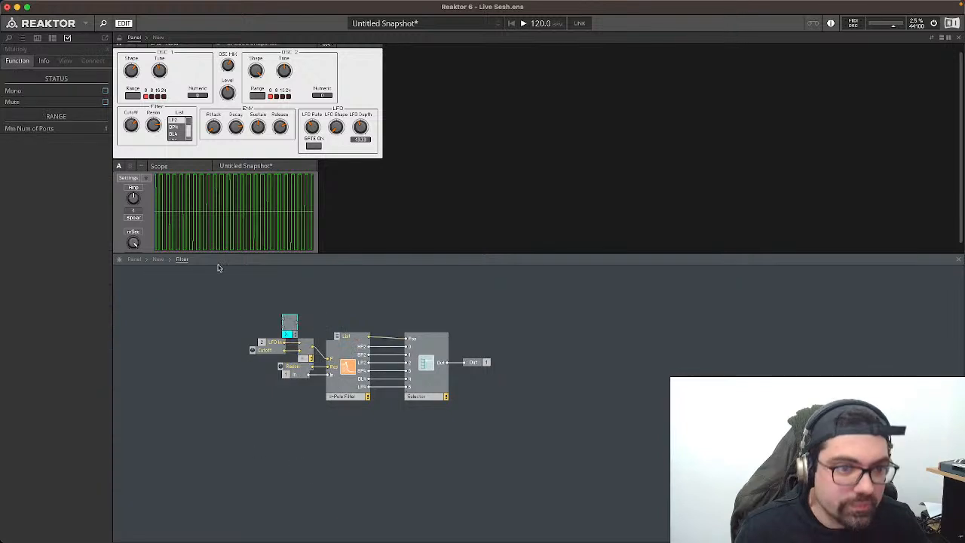
Step: Show the 4-Pole Filter graph on the panel below the filter knobs, and lower Reson and Cutoff
left_click(344, 366)
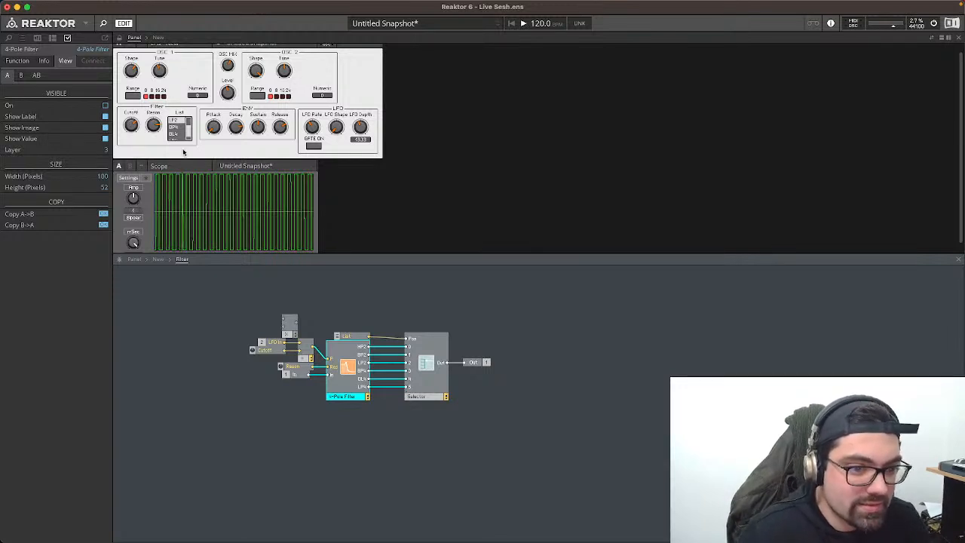
left_click(105, 106)
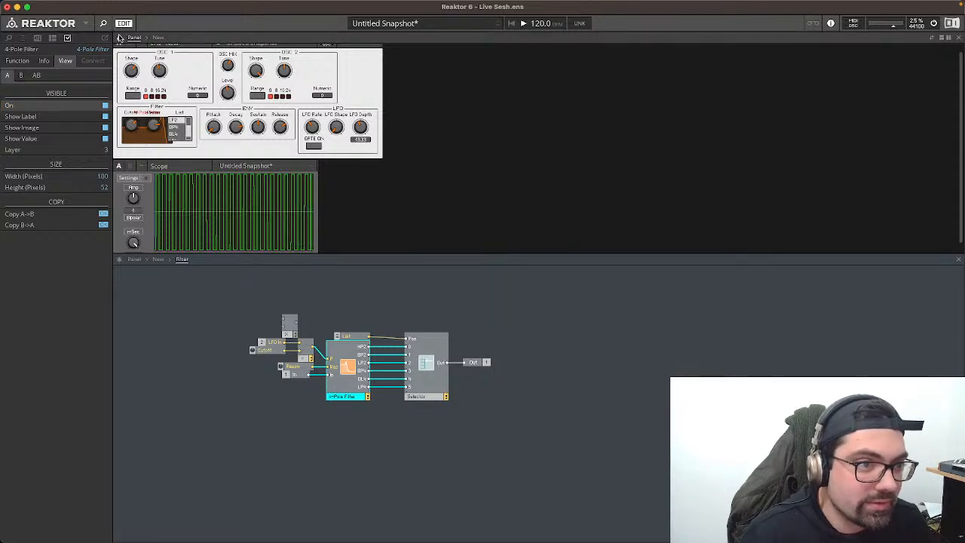
left_click_drag(143, 140, 148, 178)
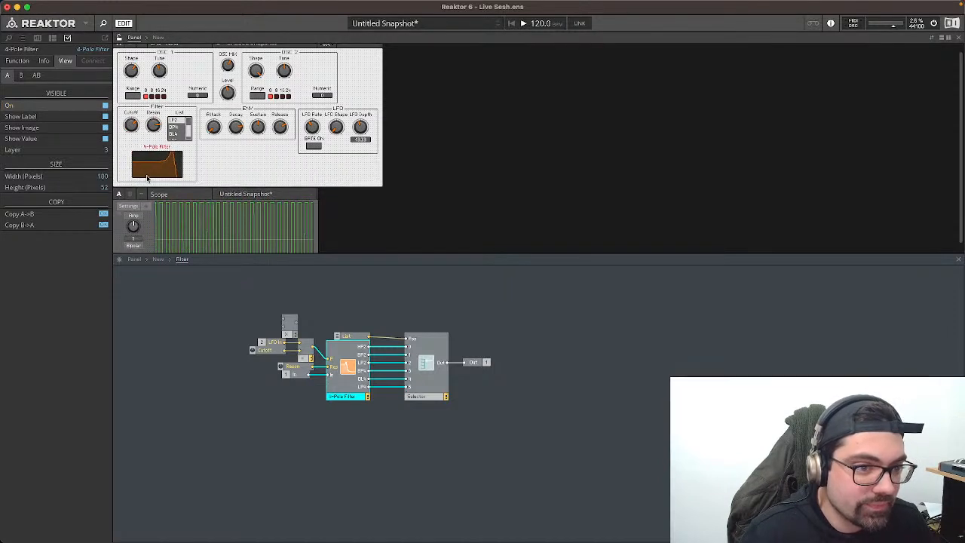
left_click(227, 165)
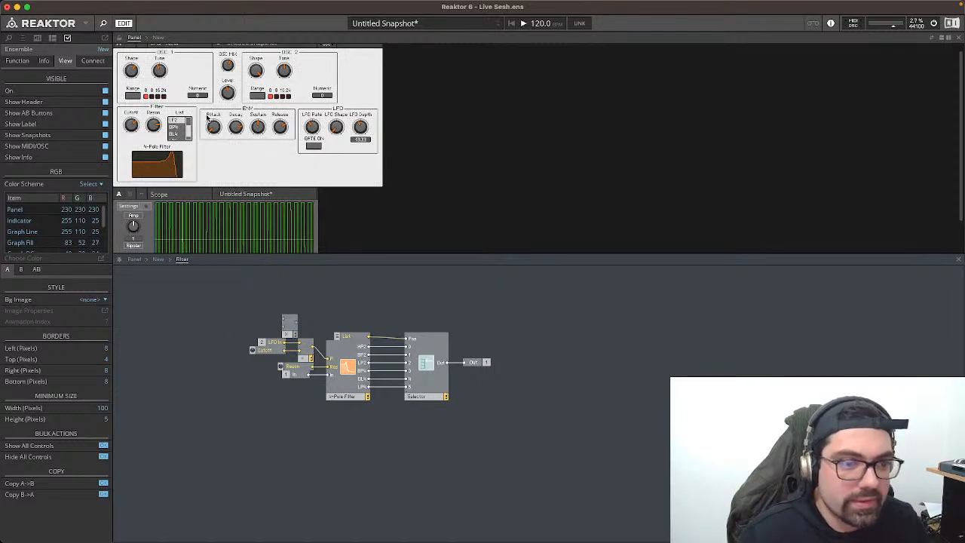
left_click(153, 130)
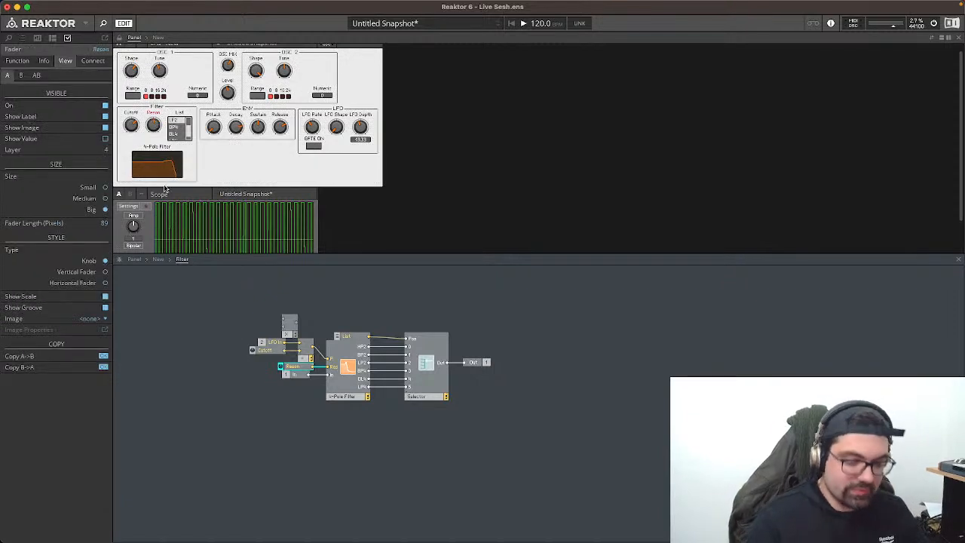
left_click(131, 126)
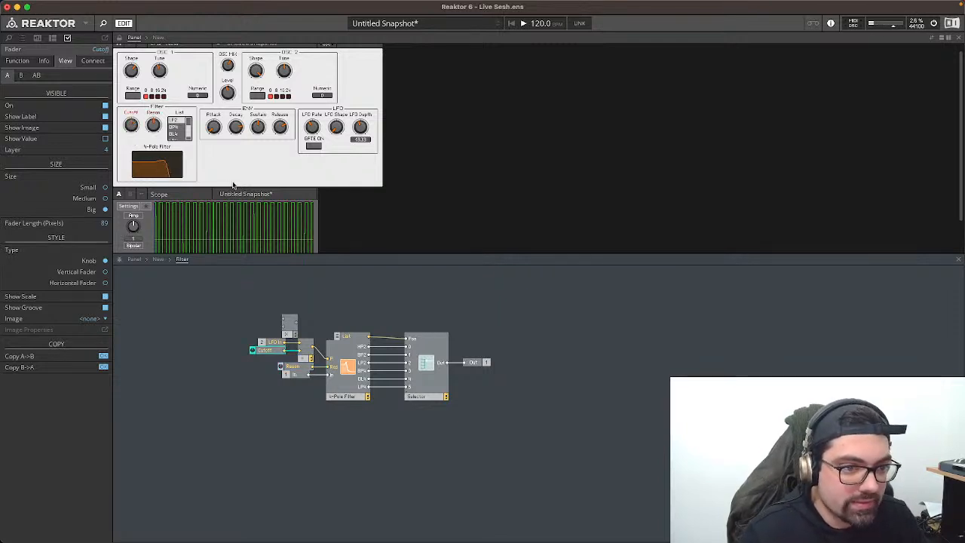
Step: Route LFO In and Cutoff through the Multiply module into the filter's P input, remove the Add module, and align both inputs beside it
left_click_drag(296, 324, 329, 359)
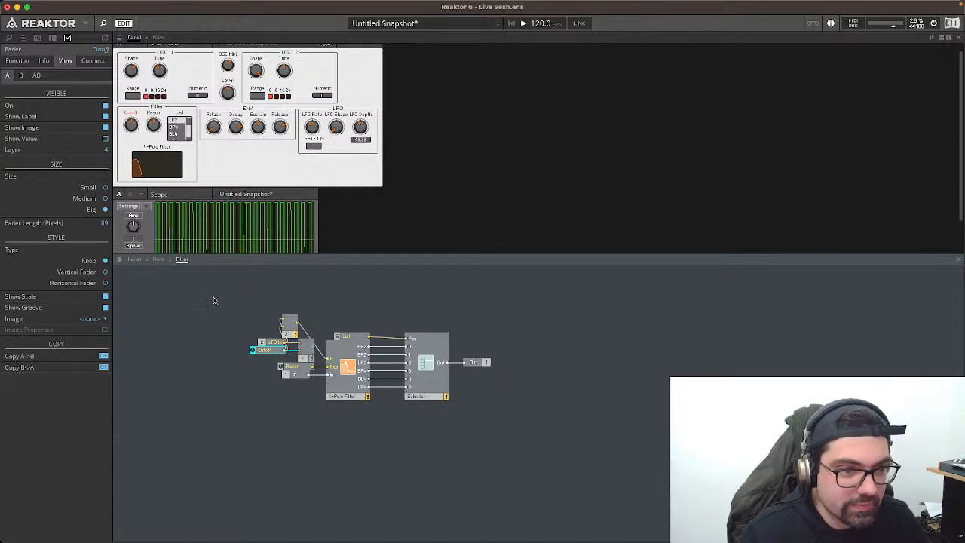
mouse_move(239, 326)
left_mouse_down()
mouse_move(260, 374)
mouse_move(252, 328)
mouse_move(263, 354)
mouse_move(248, 339)
left_mouse_up()
left_click(307, 349)
left_click_drag(229, 306, 258, 325)
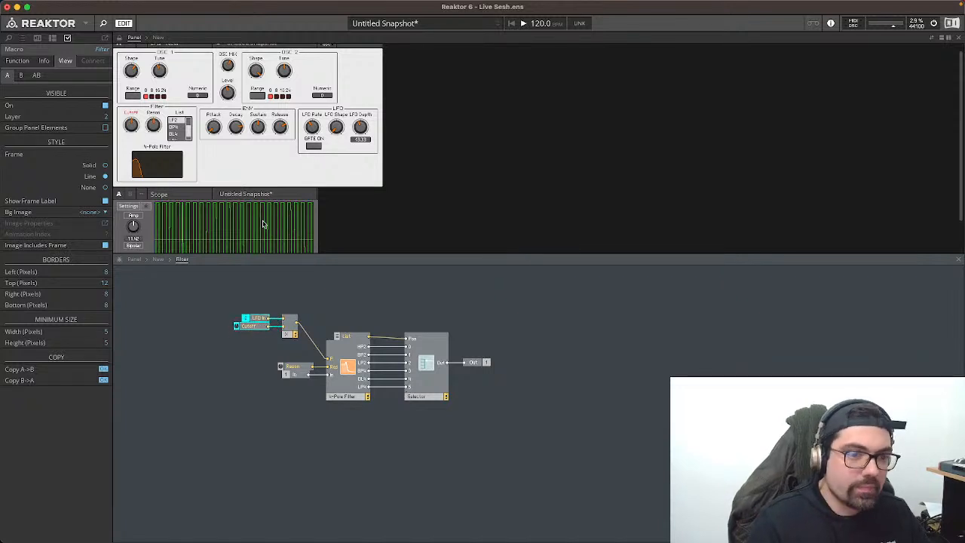
Step: Readjust LFO Depth and LFO Shape to audition the multiplied cutoff modulation
left_click(357, 128)
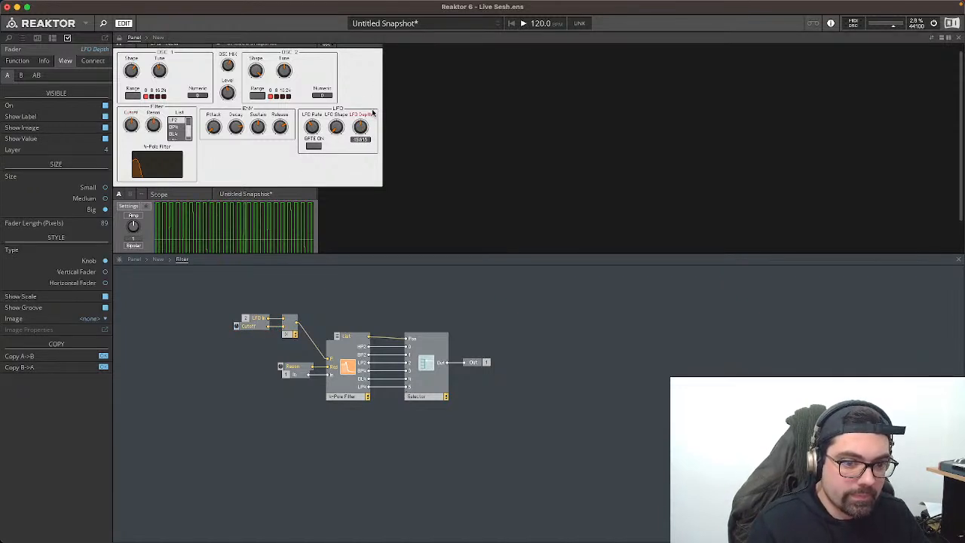
left_click(339, 126)
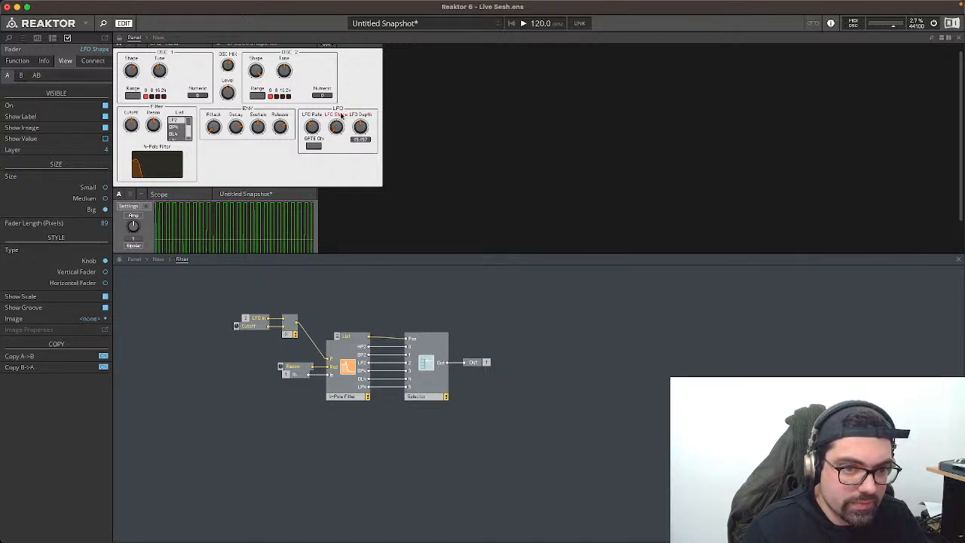
Step: Review the LFO macro's structure, return to the instrument level, and move the Scope module beside the LFO macro's output
left_click(158, 260)
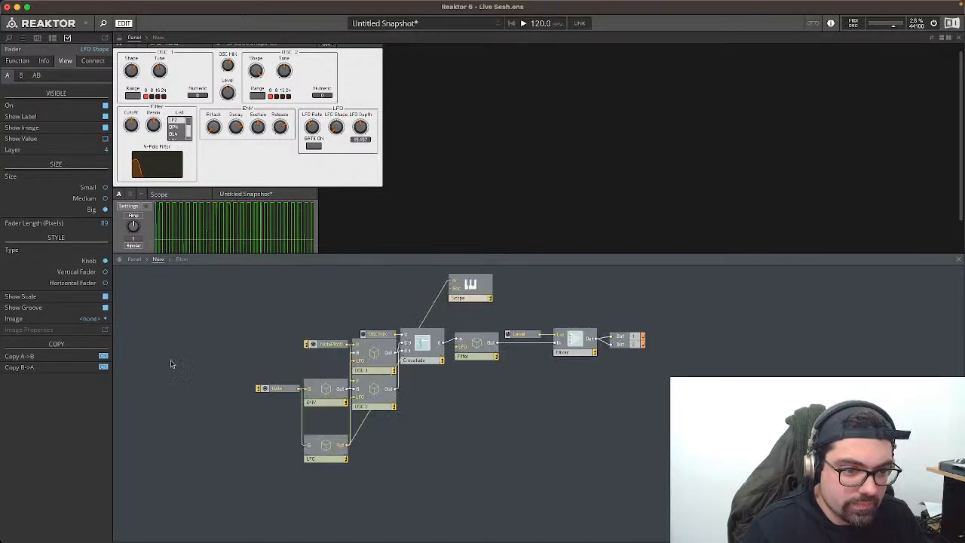
double_click(321, 451)
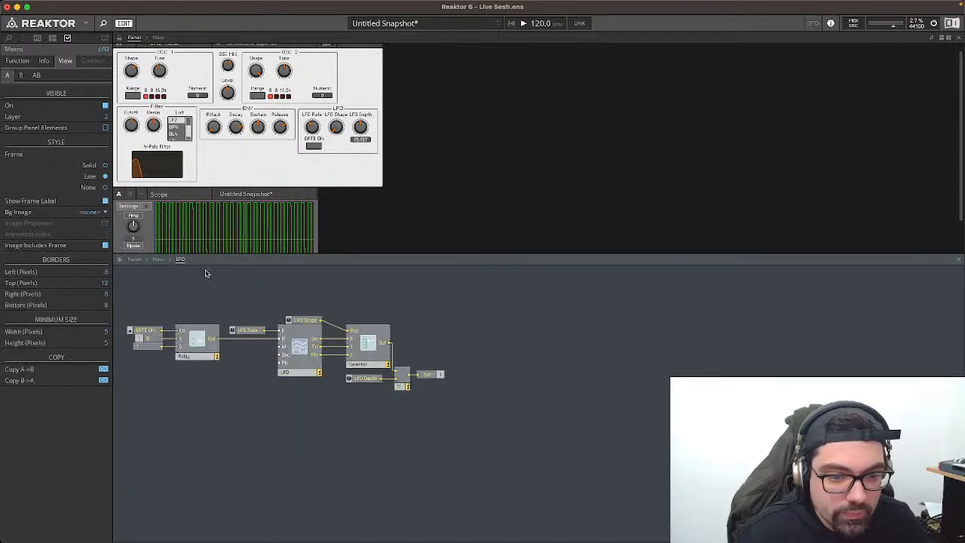
left_click(159, 259)
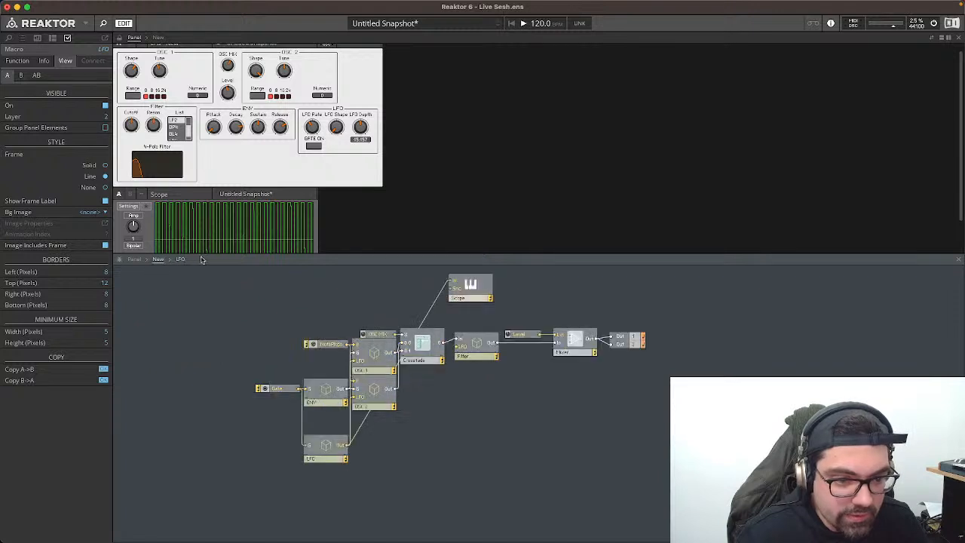
left_click(341, 441)
left_click_drag(476, 283, 425, 444)
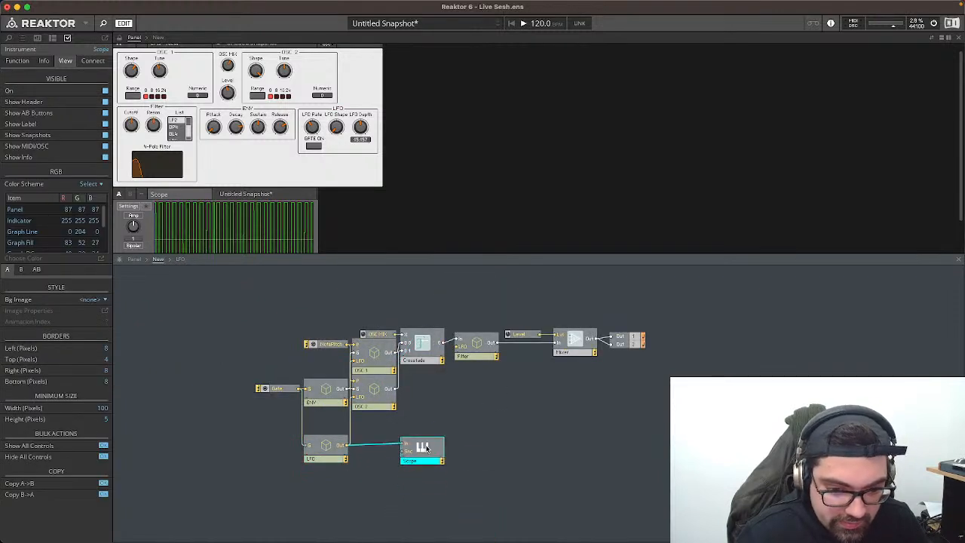
Step: Shorten the Scope's time range, vary LFO Shape and LFO Rate to view the waveform, and switch GATE ON on
scroll(351, 198, "down", 2)
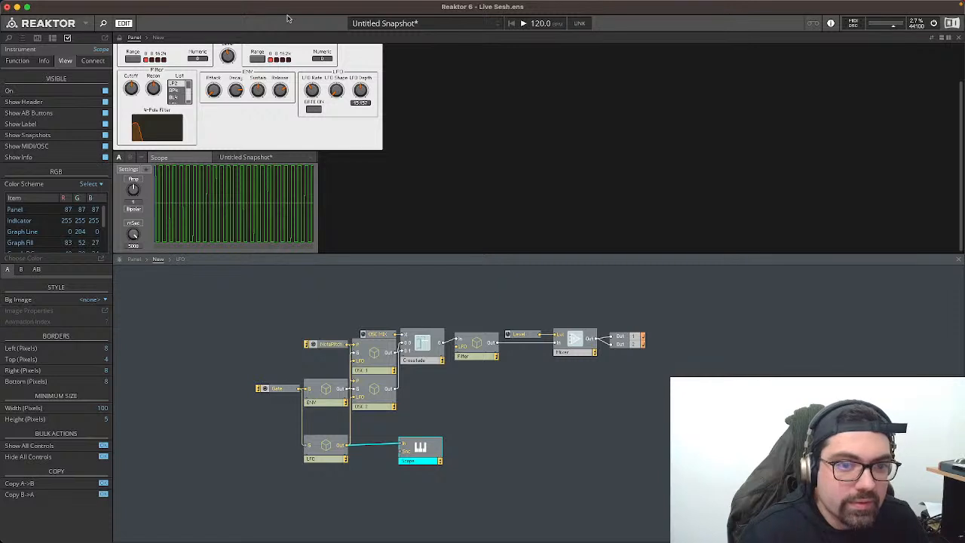
left_click(337, 90)
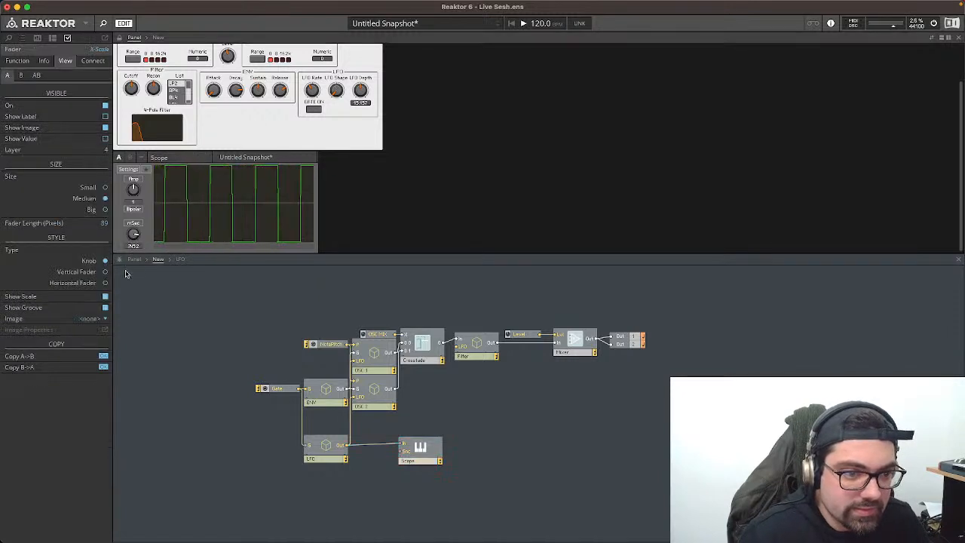
left_click_drag(336, 89, 362, 4)
left_click(312, 91)
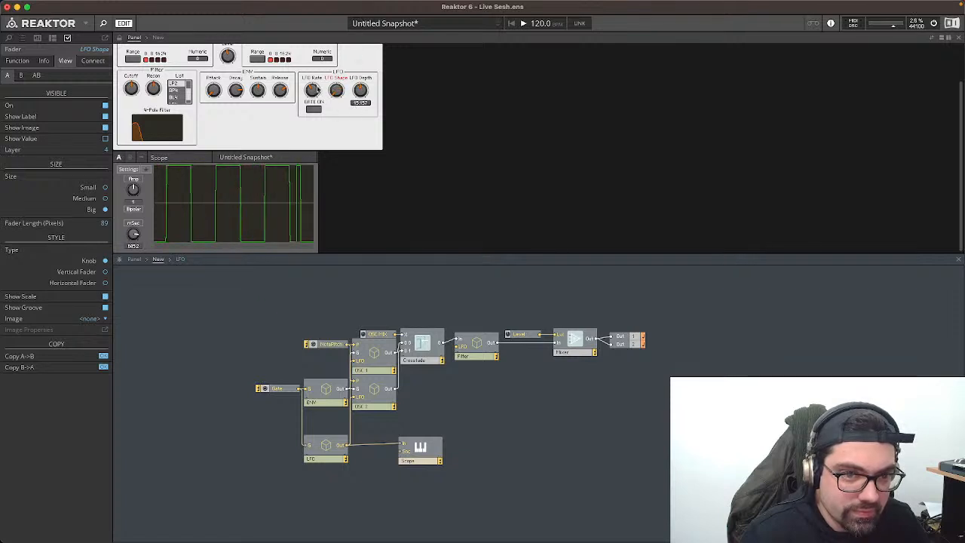
left_click(313, 110)
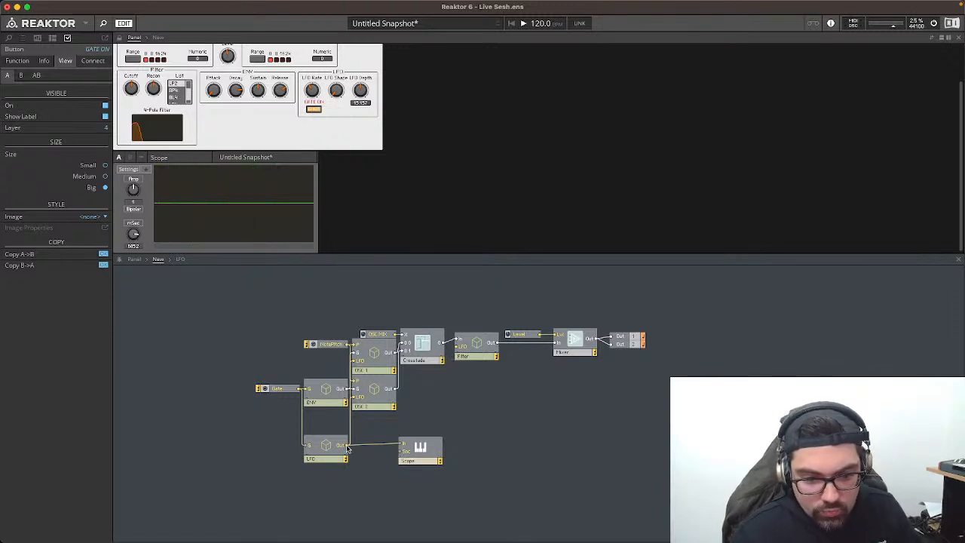
Step: Connect the LFO macro's output to the Filter macro's LFO input, and replace the Multiply module inside Filter with an Add module
left_click_drag(347, 448, 459, 349)
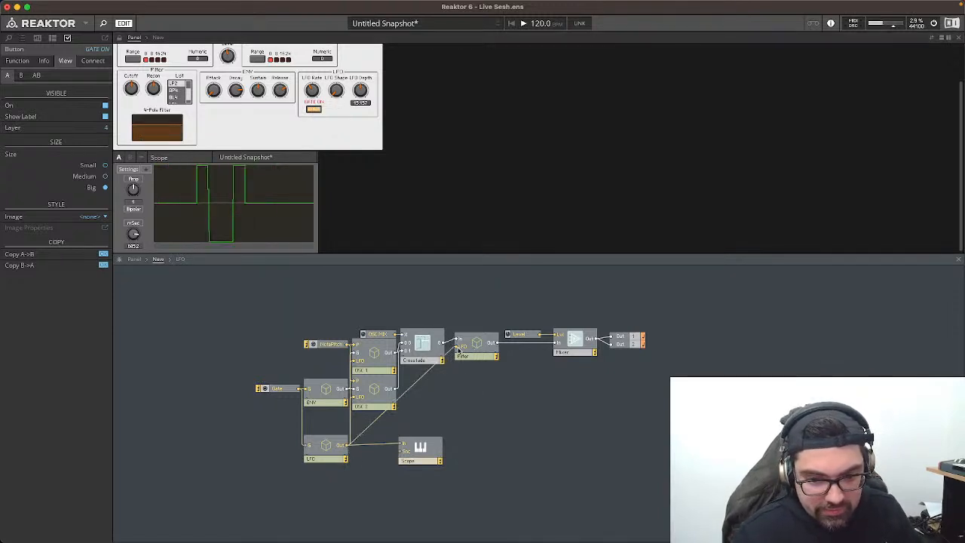
left_click(468, 351)
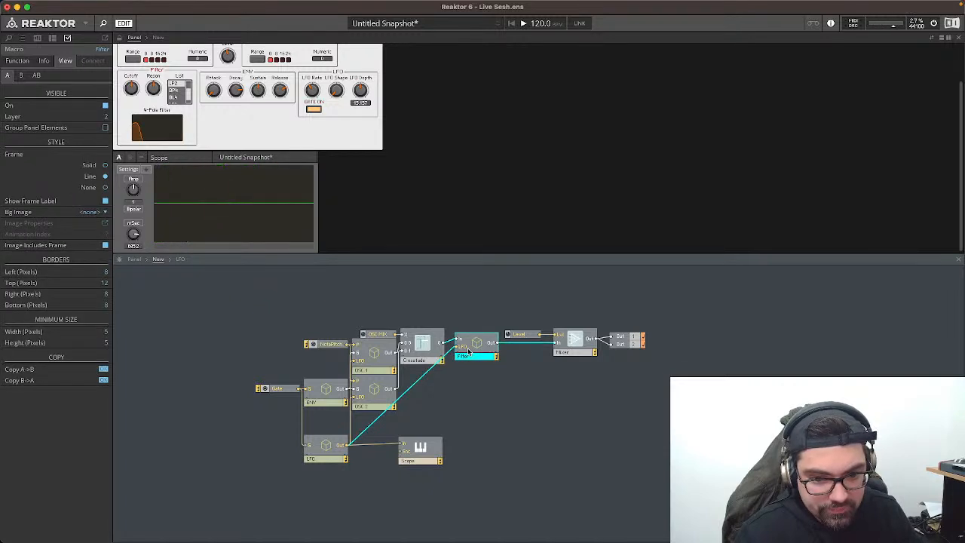
double_click(468, 351)
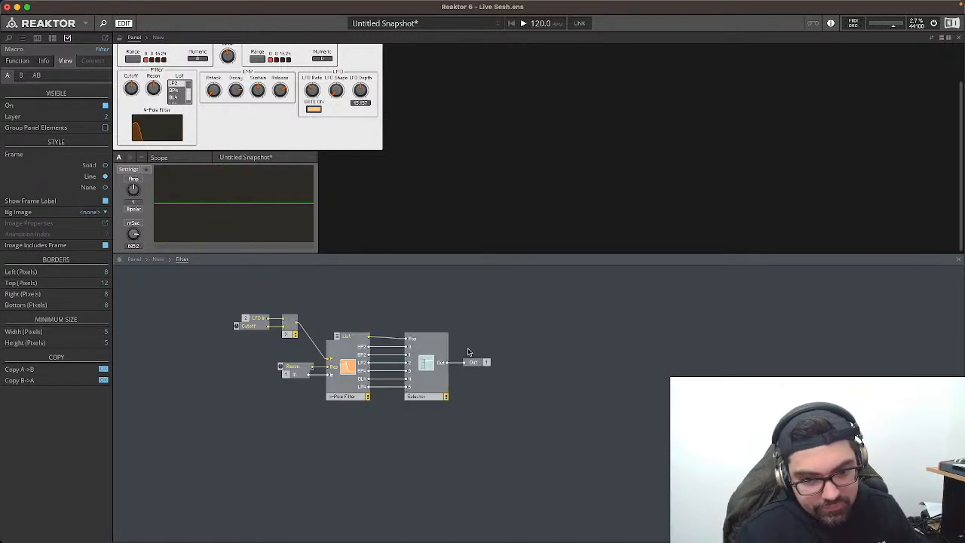
left_click(291, 325)
key("Delete")
key("Return")
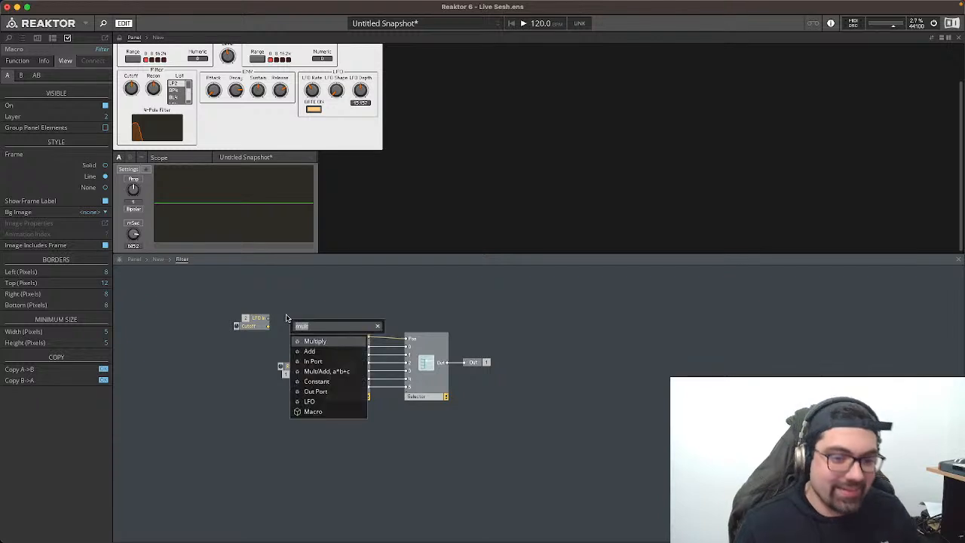
type("add")
key("Return")
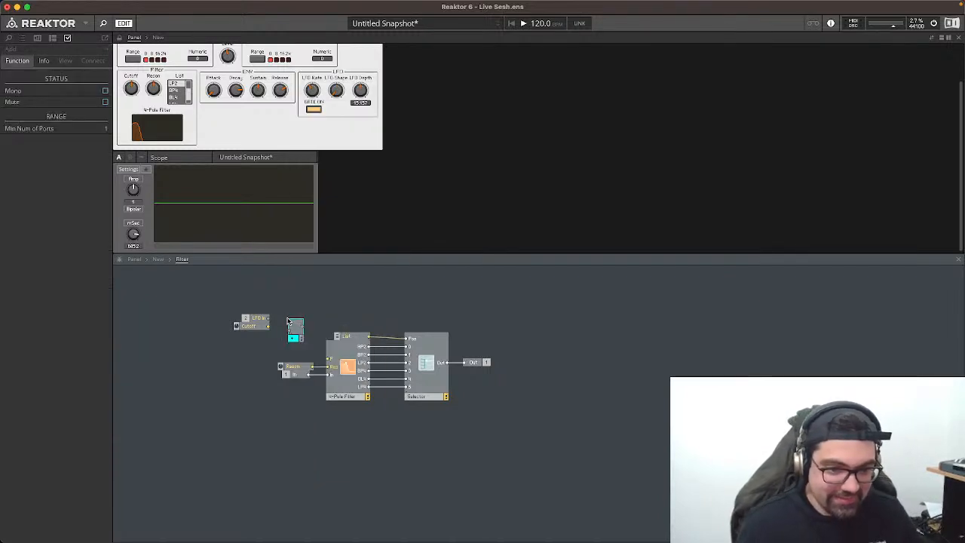
Step: Route LFO In and Cutoff through the Add module into the filter's P input, and group all three beside the filter
left_click_drag(291, 324, 268, 326)
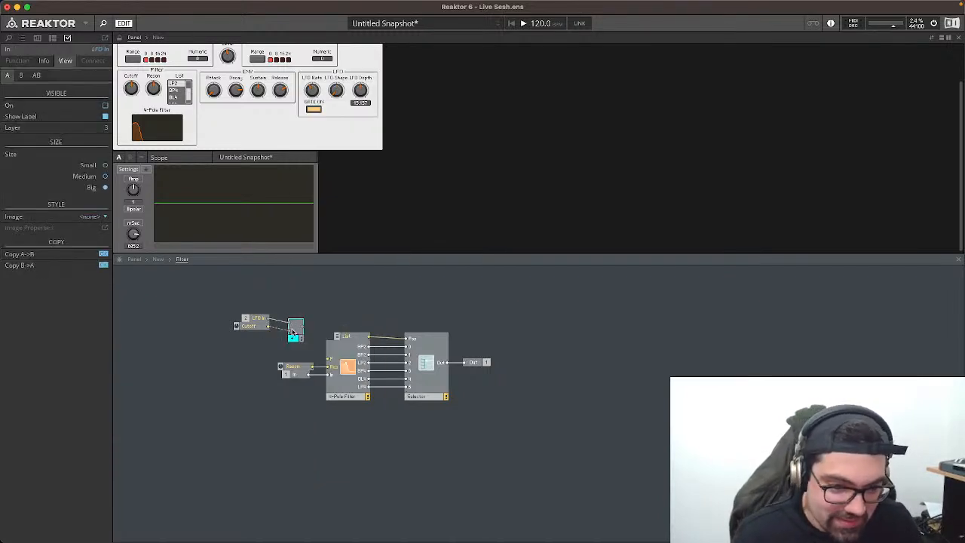
left_click(294, 330)
left_click_drag(327, 360, 327, 359)
left_click_drag(231, 303, 257, 328)
left_click_drag(216, 304, 307, 356)
left_click_drag(255, 329, 265, 353)
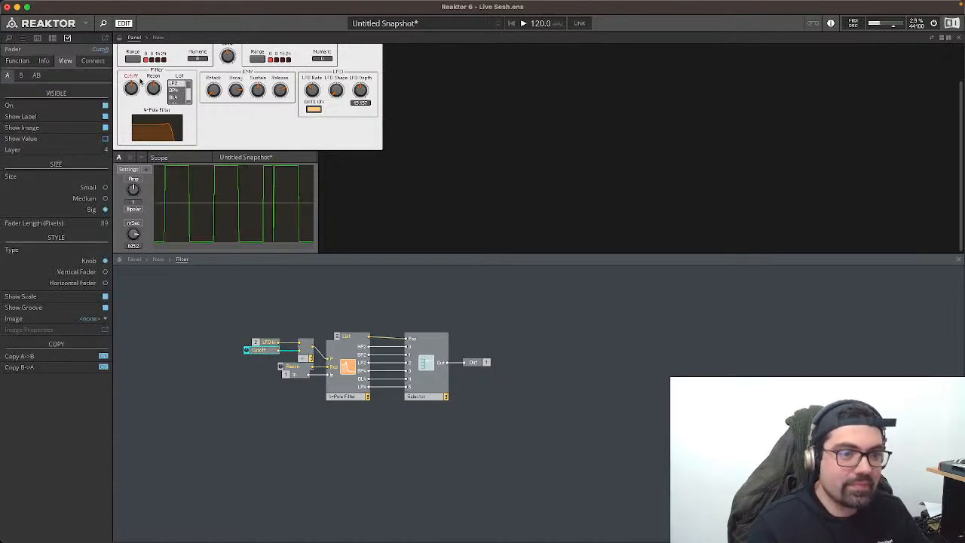
Step: Adjust Cutoff, LFO Depth and LFO Rate to audition the added cutoff modulation
left_click(127, 92)
mouse_move(126, 92)
left_mouse_down()
mouse_move(128, 104)
mouse_move(130, 83)
left_mouse_up()
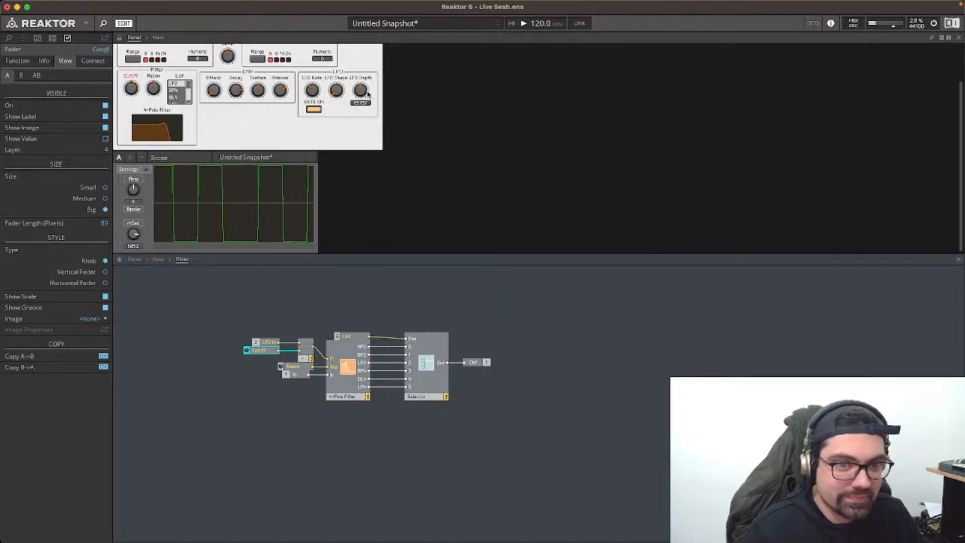
left_click_drag(362, 92, 367, 69)
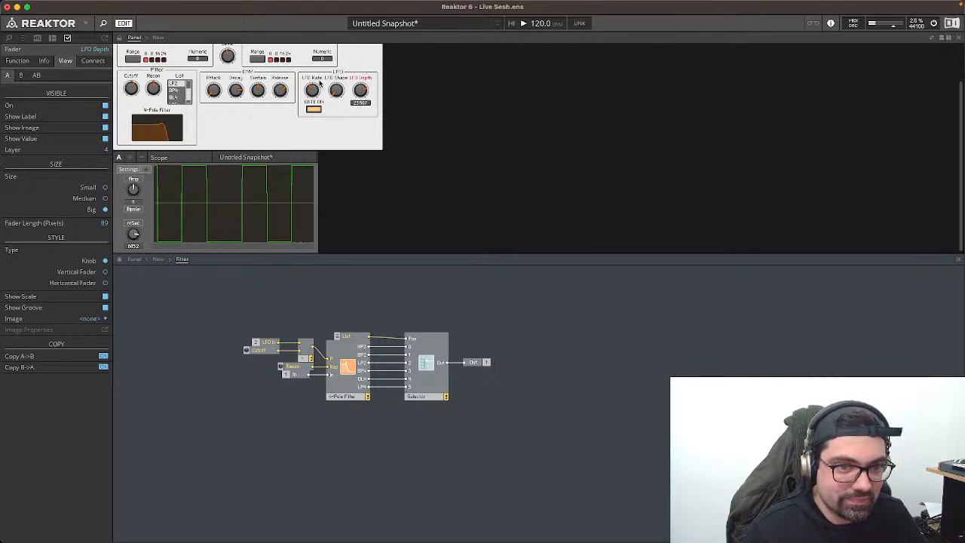
left_click(341, 89)
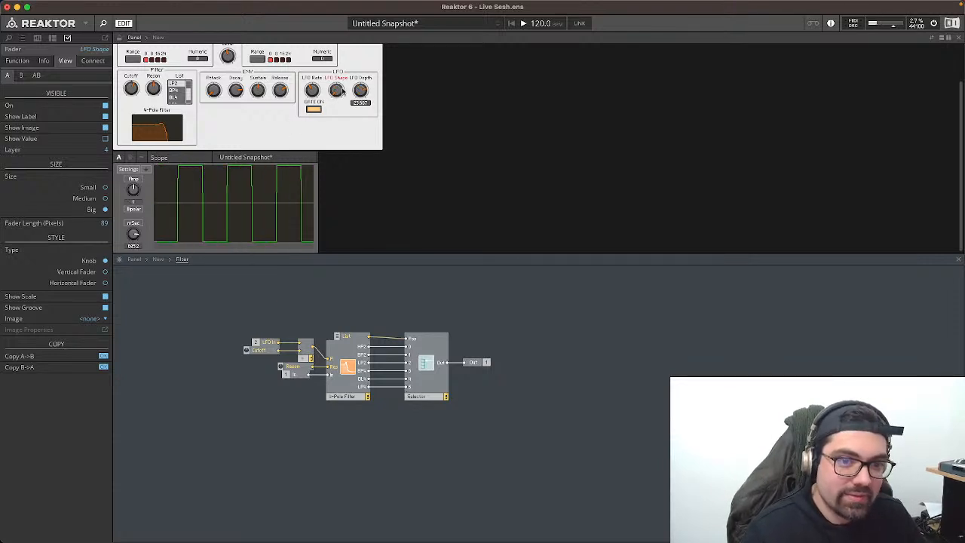
mouse_move(311, 92)
left_mouse_down()
mouse_move(319, 47)
mouse_move(315, 103)
left_mouse_up()
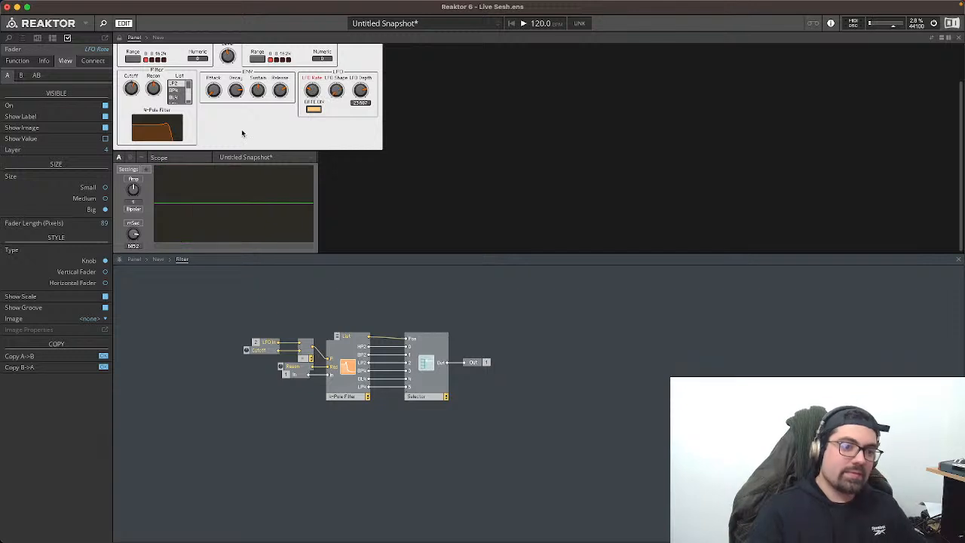
Step: Inside the LFO macro, add an output port named Scope and wire the Selector's output to it ahead of the depth multiplication
left_click(158, 261)
left_click(157, 260)
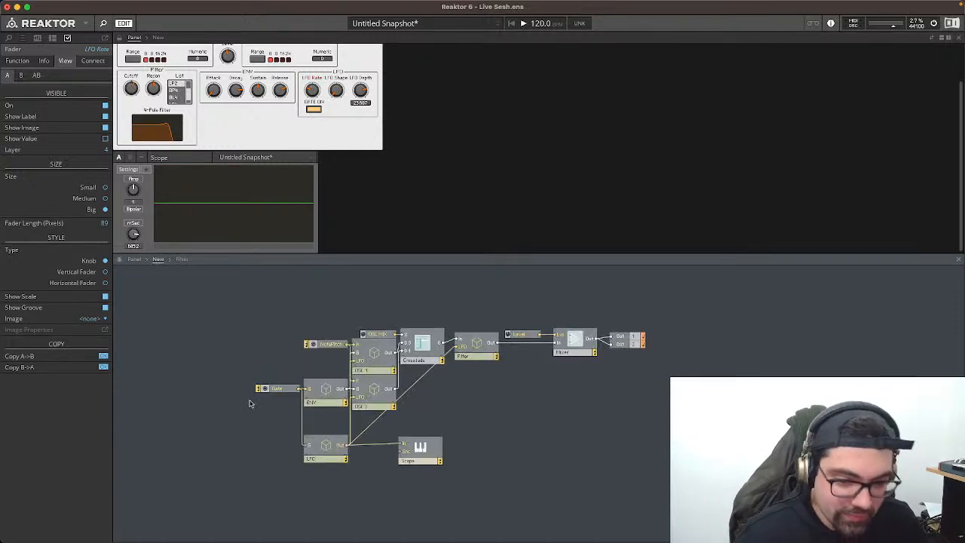
double_click(331, 445)
double_click(329, 451)
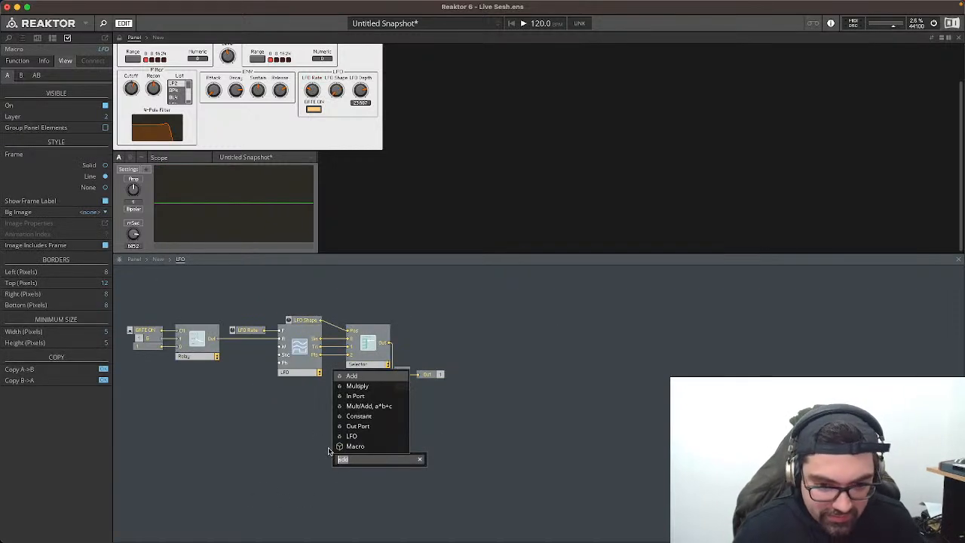
type("out")
key("Return")
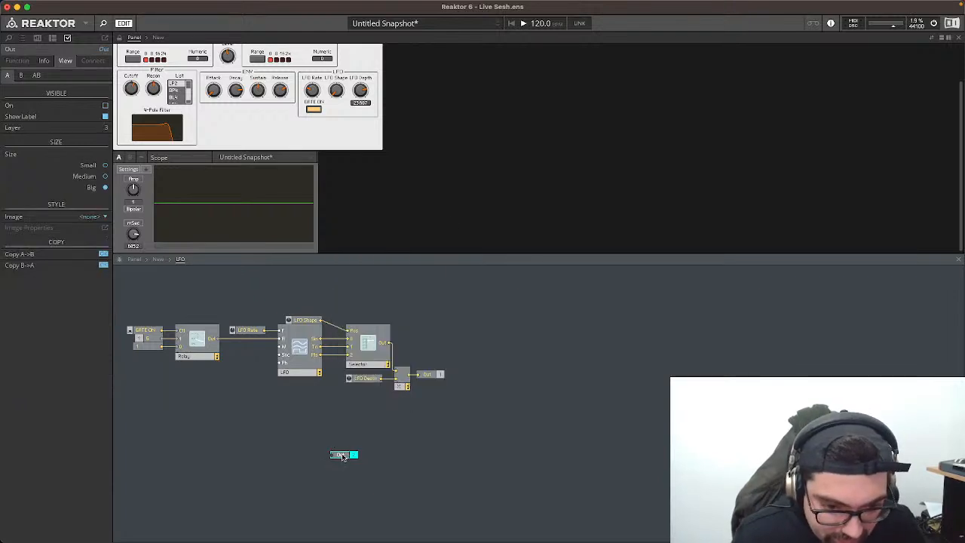
left_click_drag(343, 456, 405, 349)
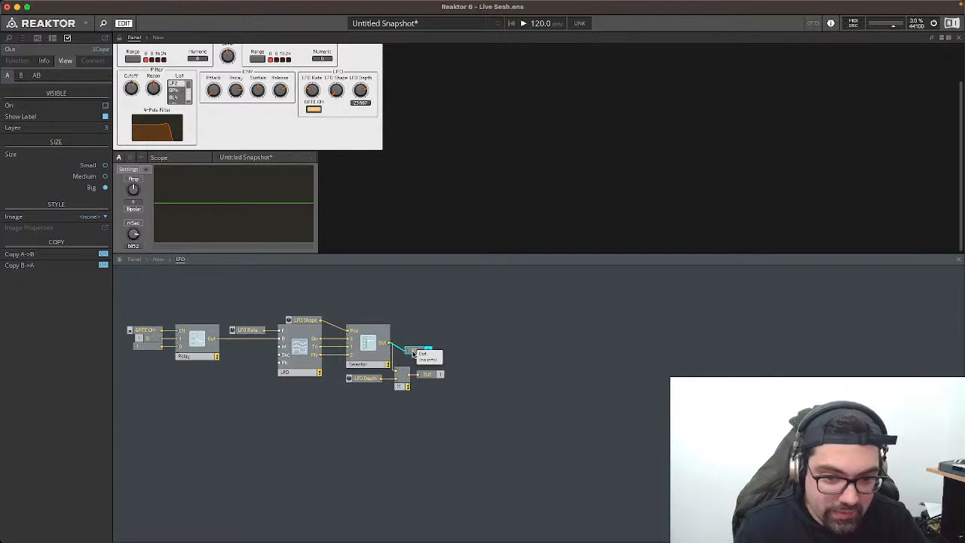
Step: At the instrument level, feed the LFO macro's Scope output into the Scope module's In and line the module up with it
left_click(158, 260)
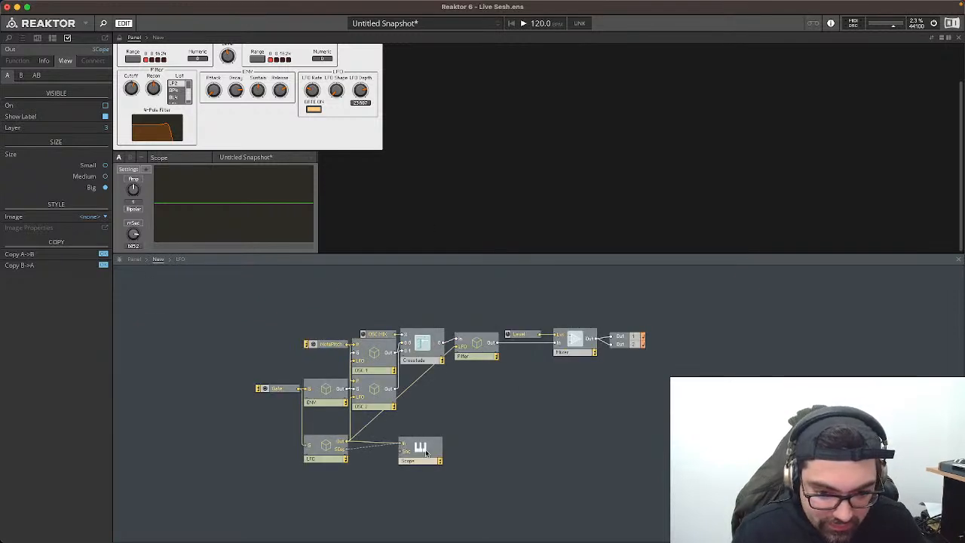
left_click_drag(426, 453, 420, 457)
left_click(142, 391)
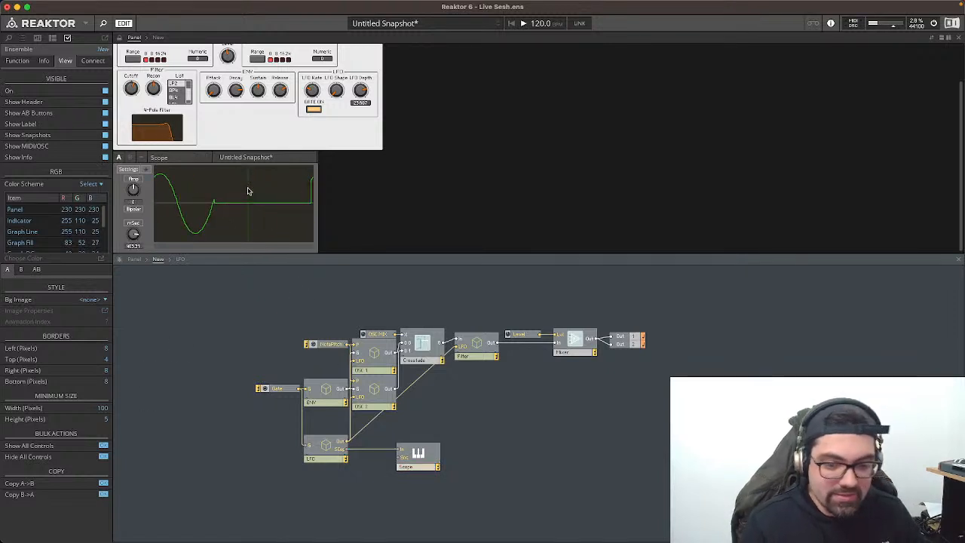
double_click(324, 443)
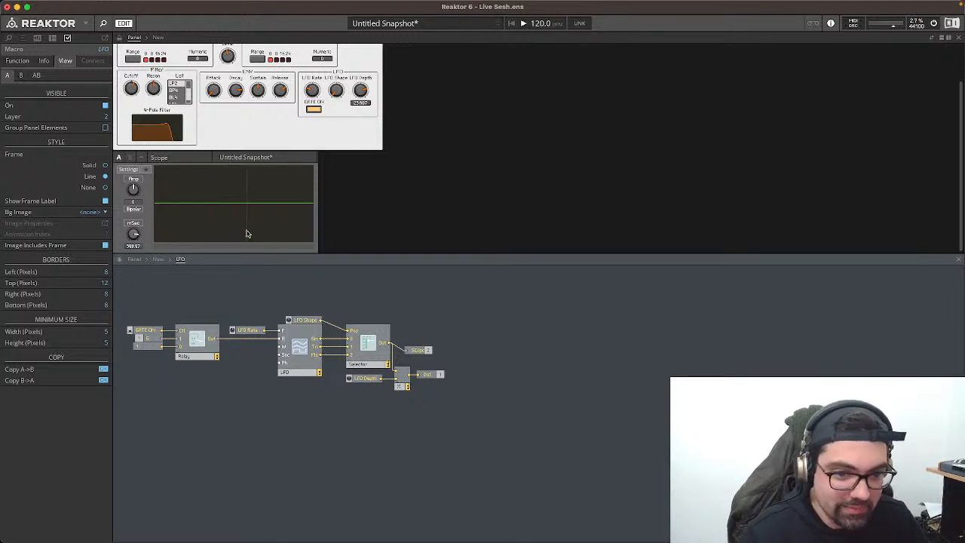
left_click(157, 259)
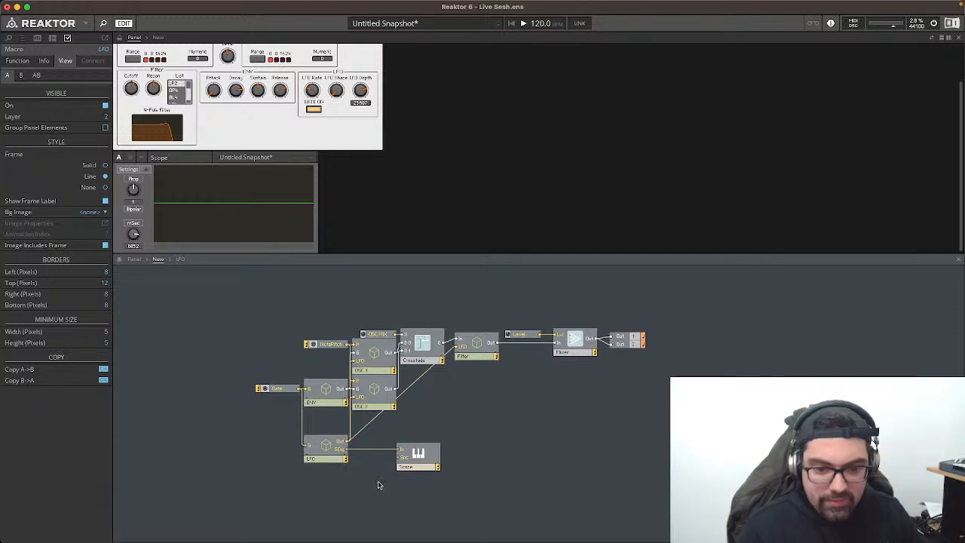
left_click(407, 468)
left_click(498, 423)
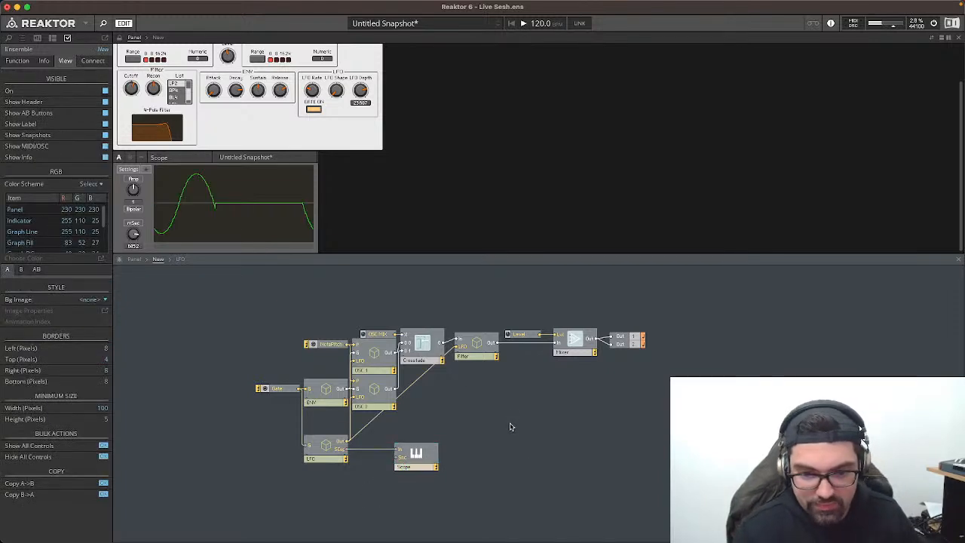
Step: Shift the Filter, Level, Mixer and output modules down together to align with the Crossfade output
left_click(480, 343)
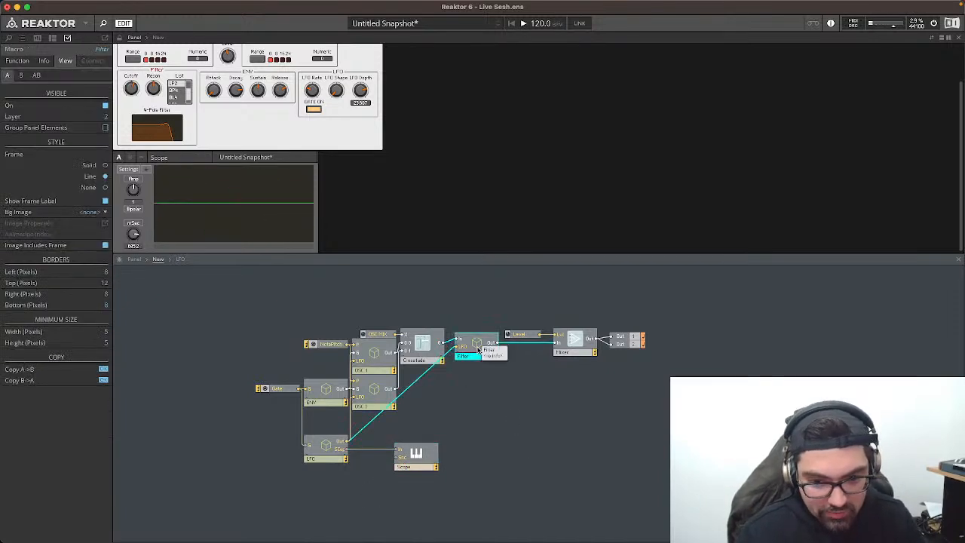
left_click_drag(478, 303, 615, 409)
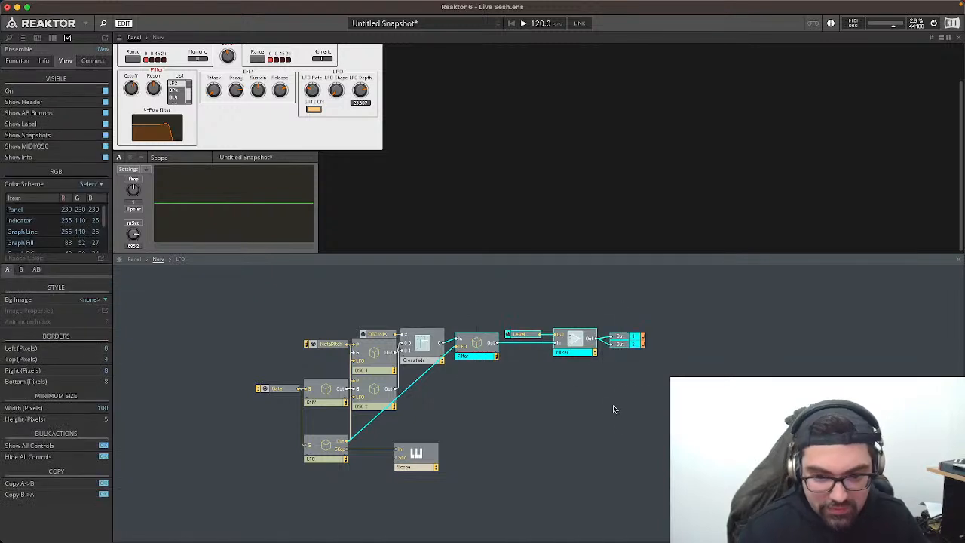
key("Down")
key("Down")
key("Up")
left_click(563, 410)
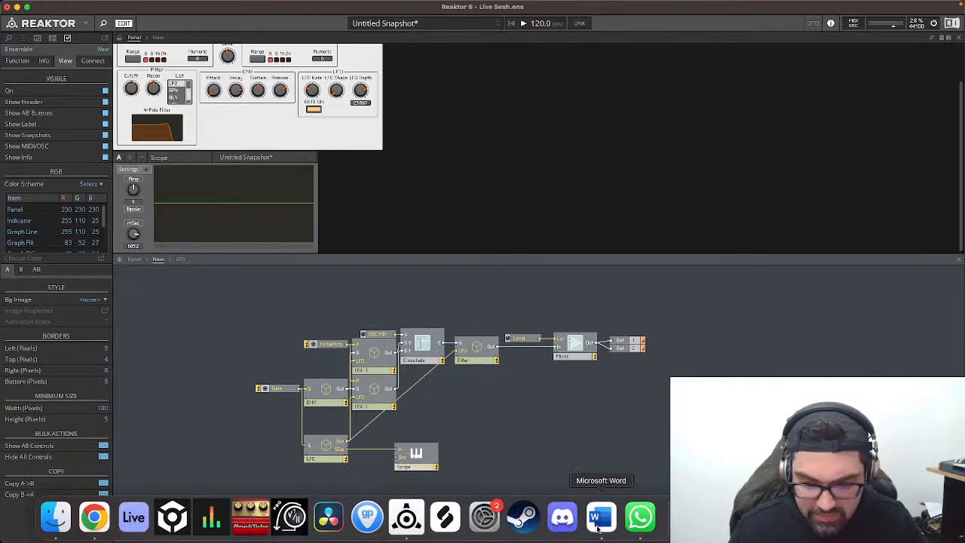
Step: Set LFO Depth to 1 and switch GATE ON off
left_click(612, 520)
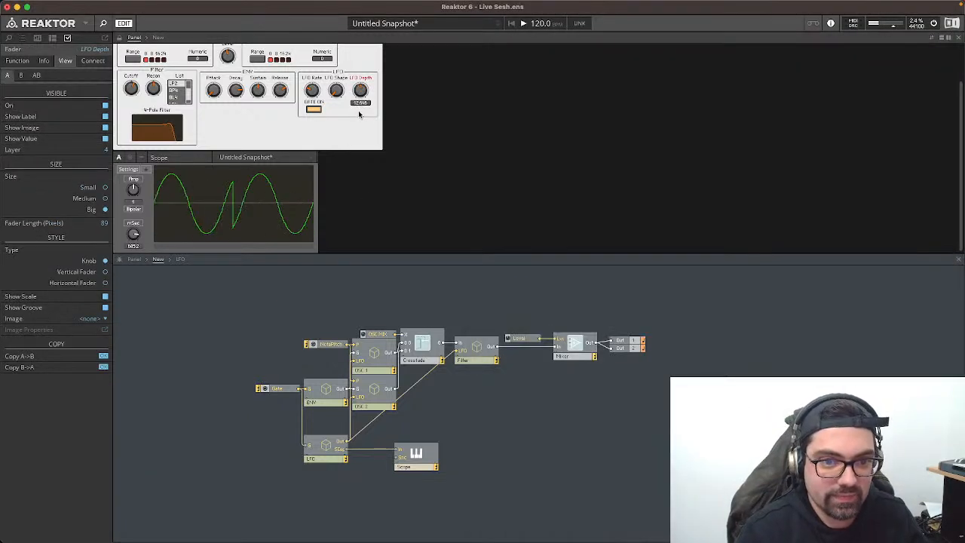
scroll(363, 131, "up", 2)
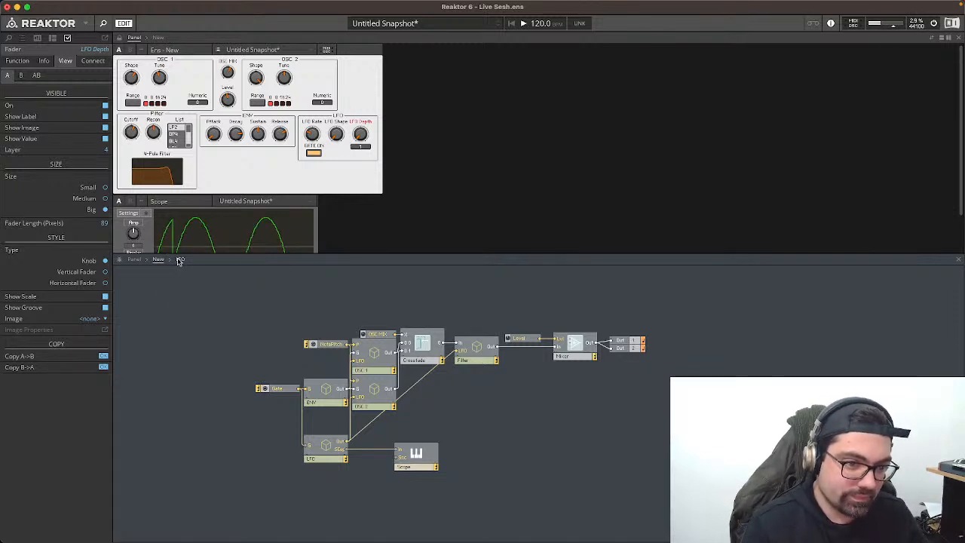
left_click(312, 154)
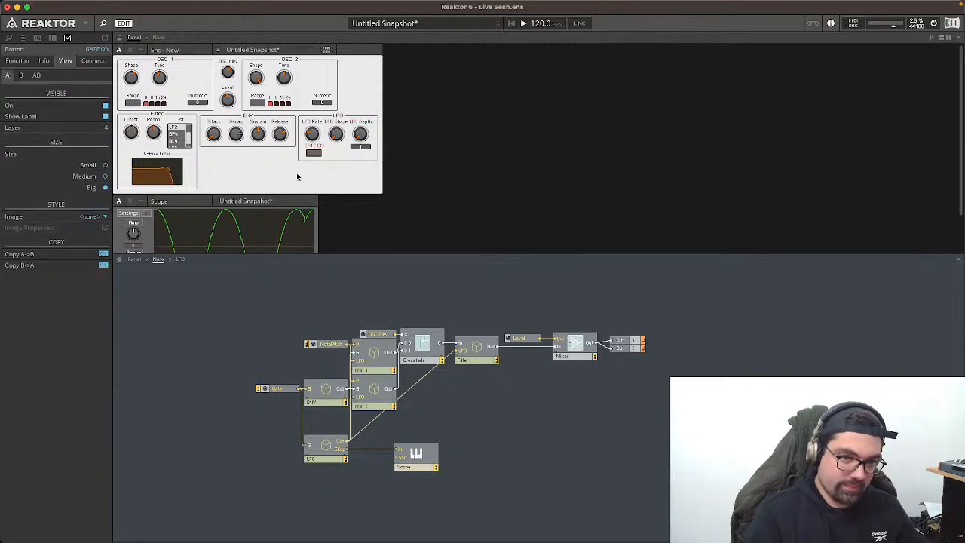
Step: Inside the LFO macro, wire the constant 1 directly to the LFO module's A input and delete the G input port
left_click(180, 259)
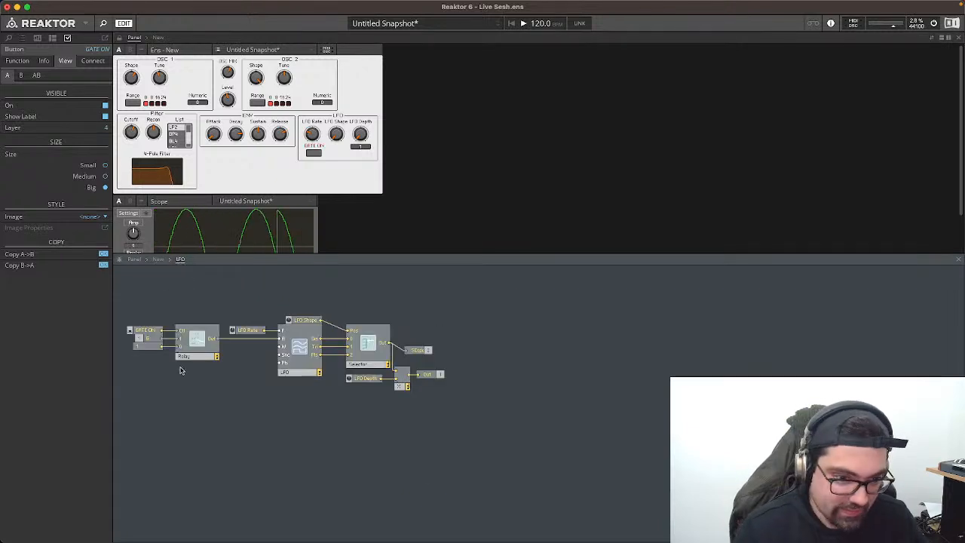
left_click(153, 340)
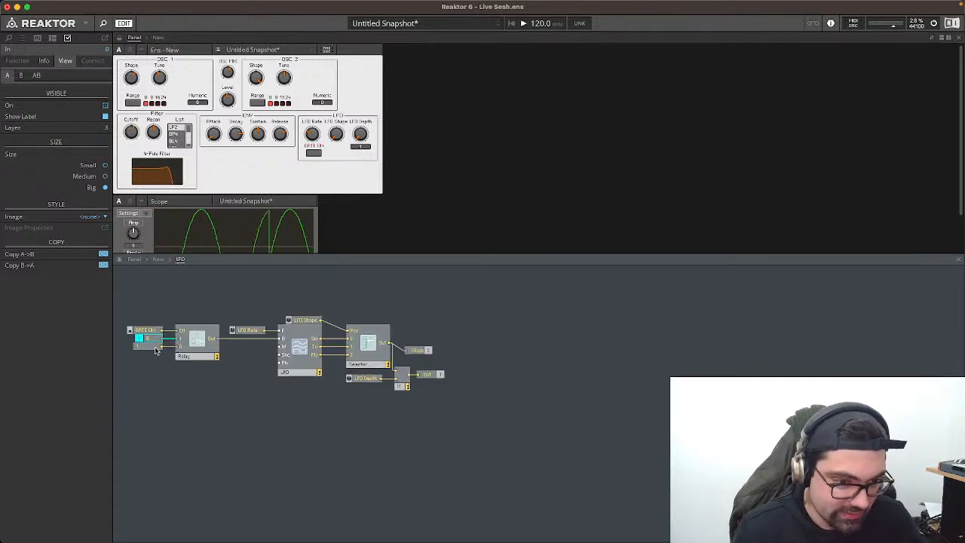
left_click(164, 349)
left_click_drag(281, 340, 160, 348)
left_click(143, 339)
key("Delete")
Step: Delete the GATE ON button and the Relay module, and move the constant 1 under LFO Rate beside the LFO module
left_click(145, 330)
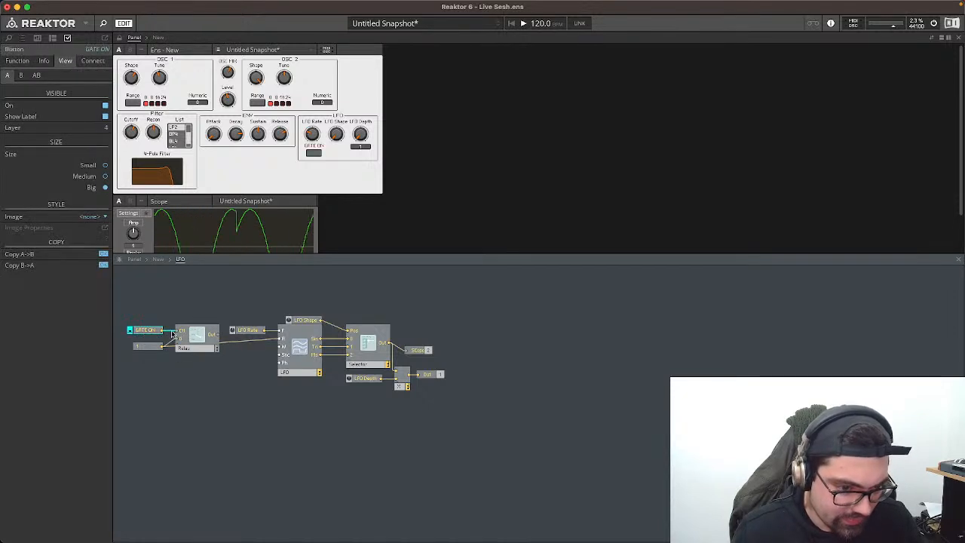
key("Delete")
left_click(195, 344)
key("Delete")
left_click_drag(139, 348, 240, 338)
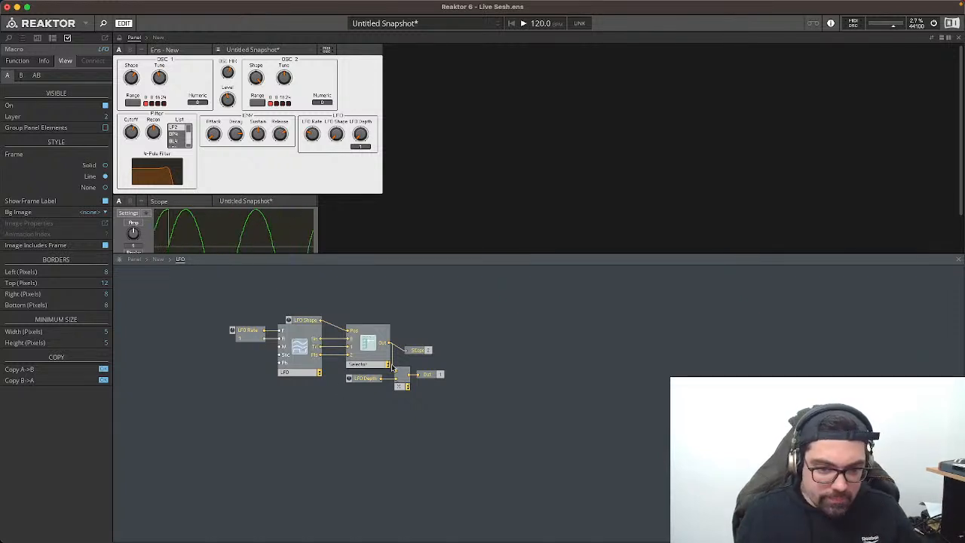
Step: Leave the LFO macro, open the OSC 1 macro, and move the LFO In port farther away from its Add module
left_click(417, 352)
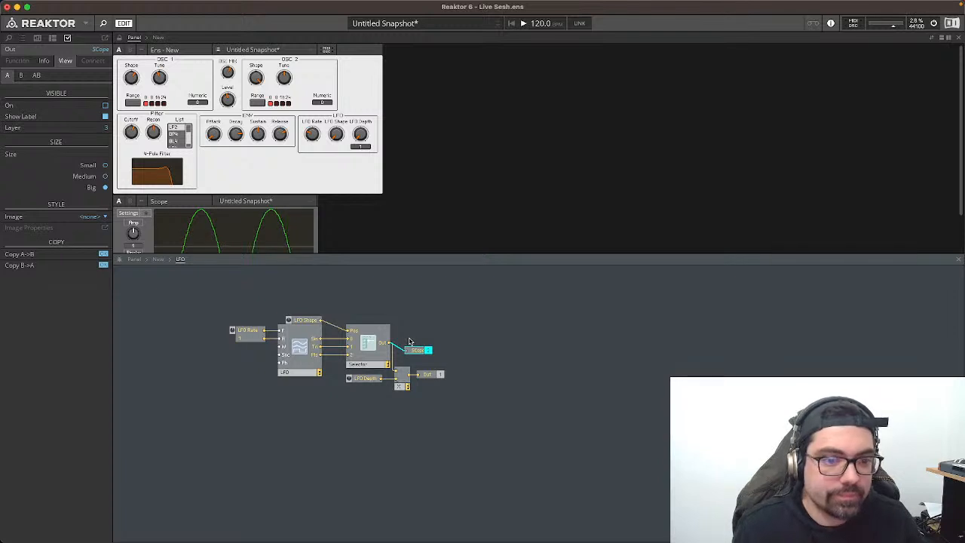
scroll(370, 178, "down", 2)
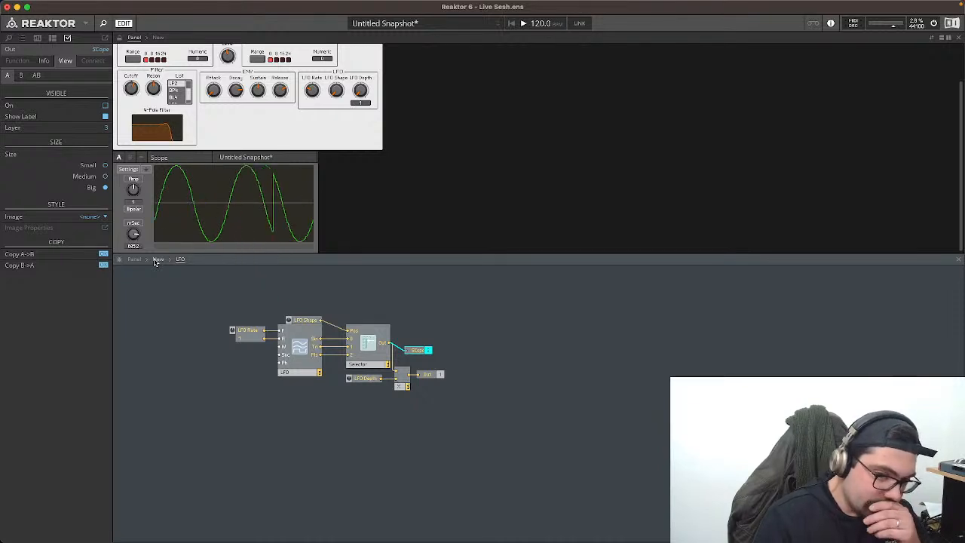
left_click(157, 260)
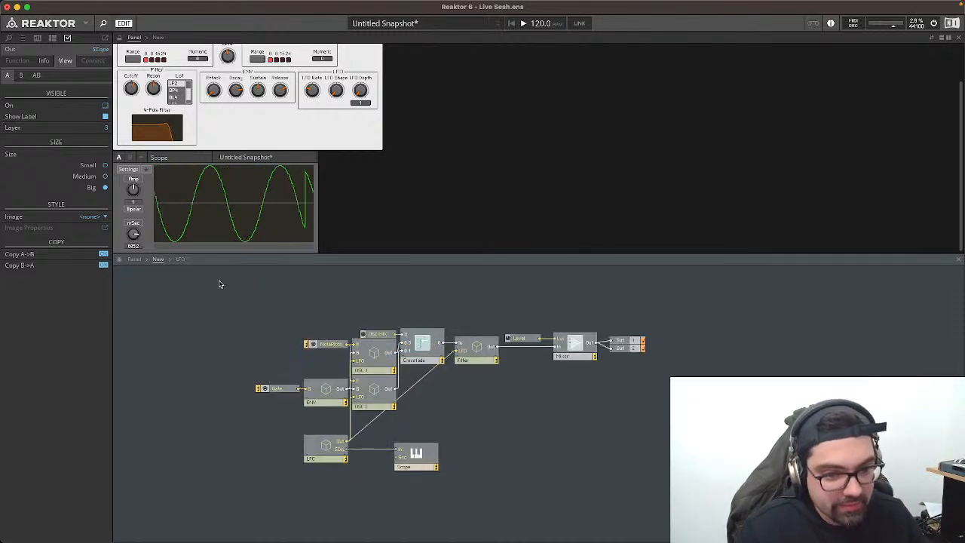
double_click(383, 366)
left_click(217, 284)
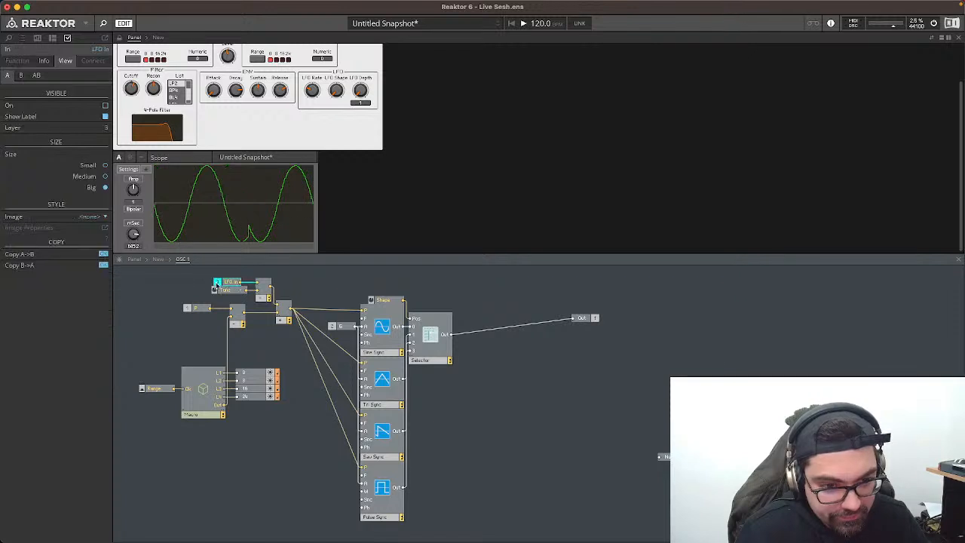
left_click_drag(217, 284, 180, 285)
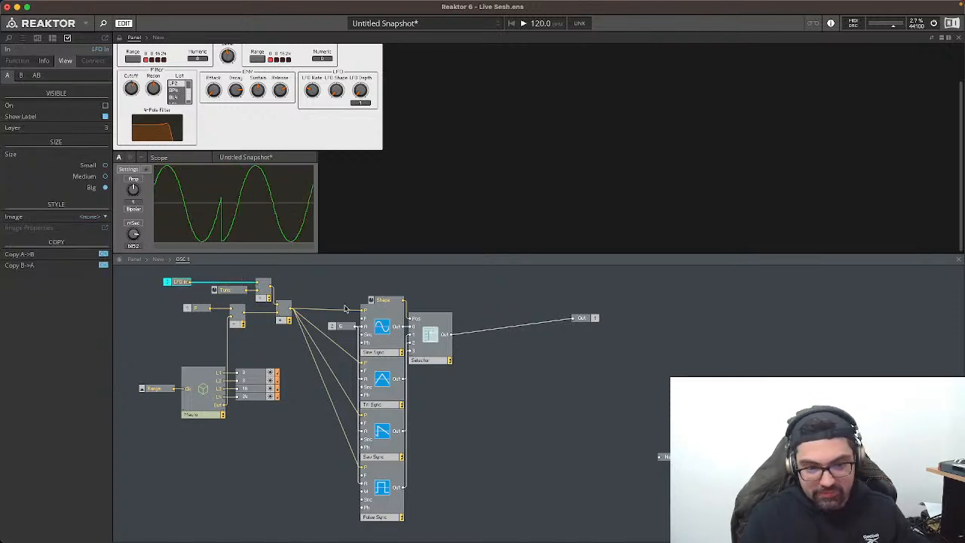
Step: Nudge the Shape control, the four oscillators and the Selector together so they line up with the Add module's output wire
left_click_drag(351, 283, 460, 517)
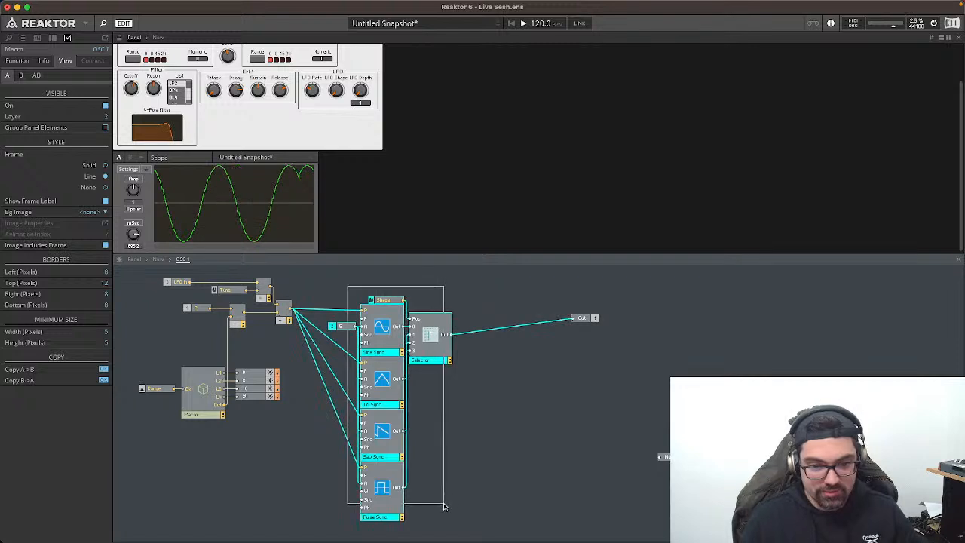
left_click(534, 425)
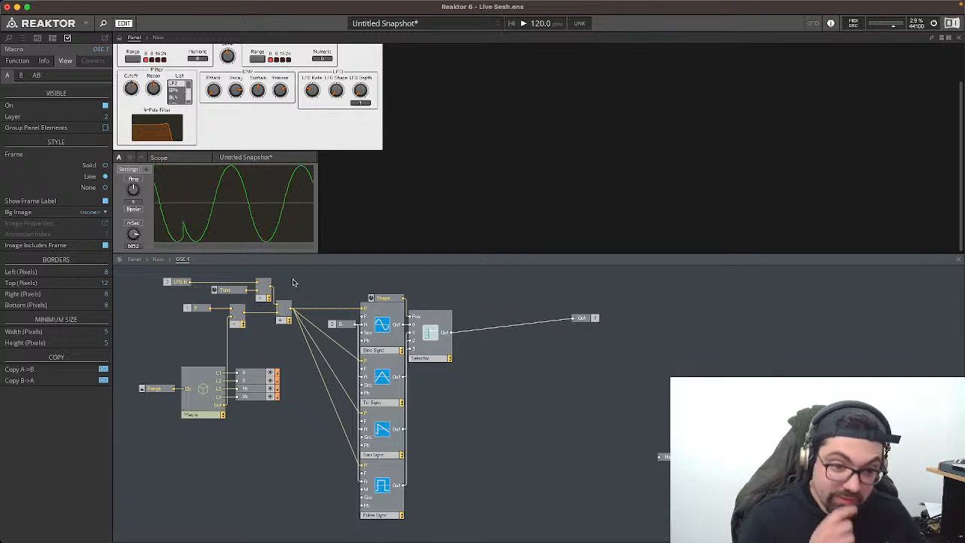
double_click(295, 282)
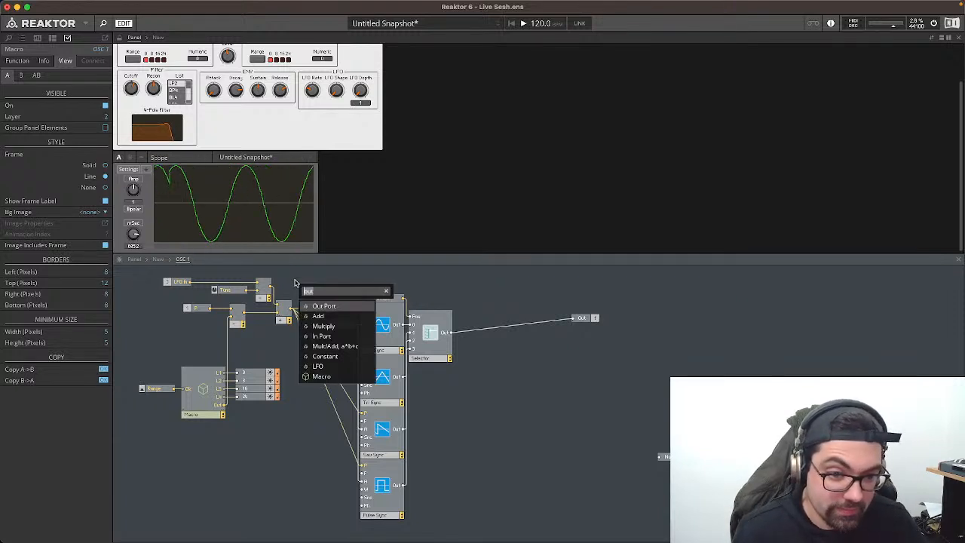
key("Escape")
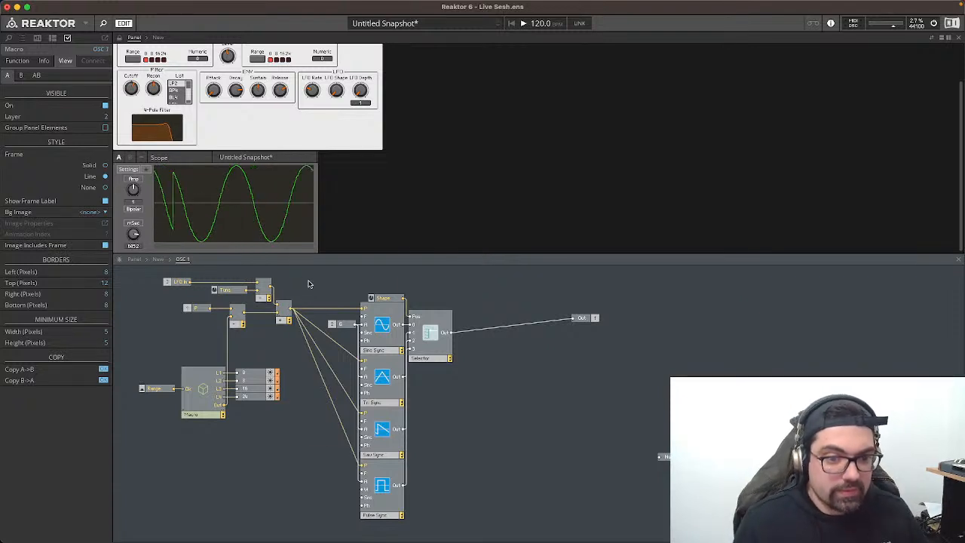
Step: Insert a Relay module in OSC 1 between the LFO In port and the Add module, and line the port up beside it
right_click(304, 279)
mouse_move(356, 287)
mouse_move(413, 349)
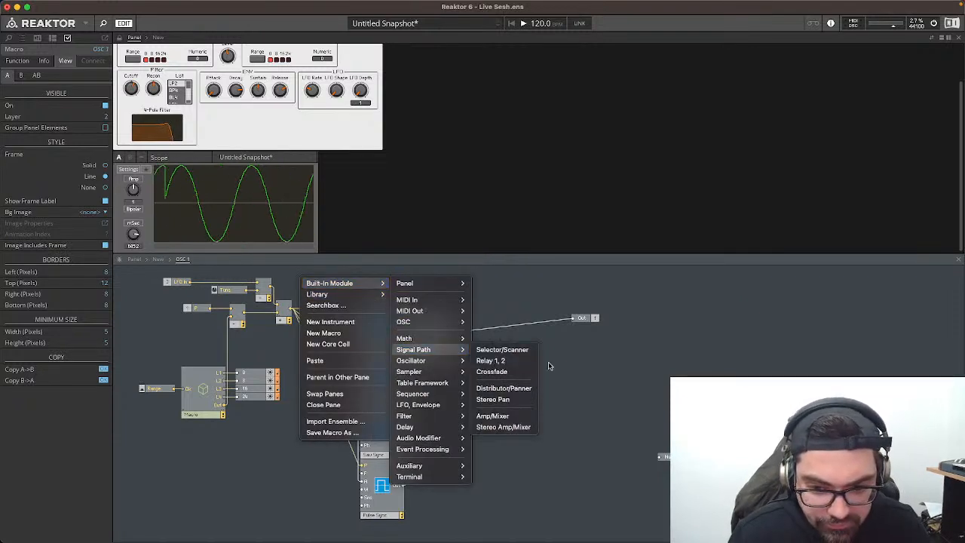
left_click(513, 365)
left_click_drag(335, 282, 228, 269)
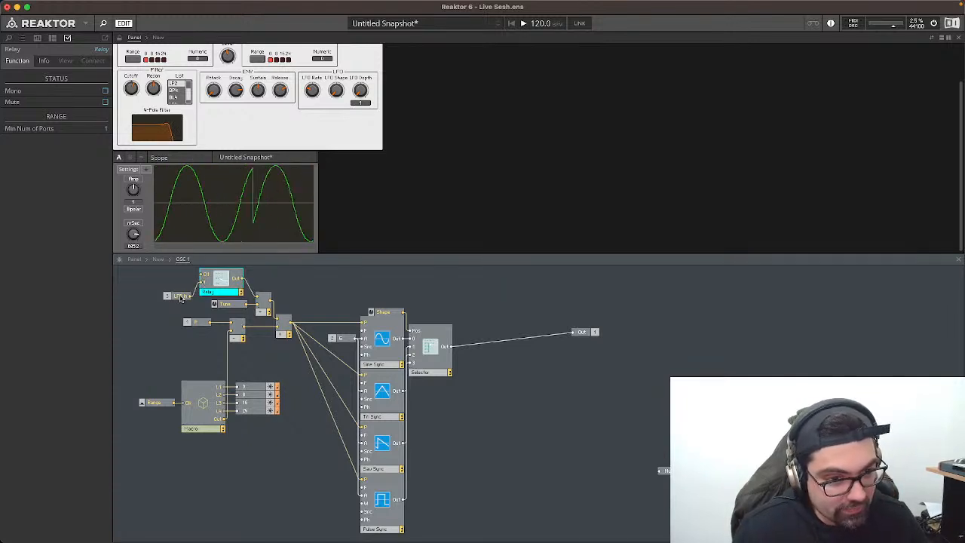
left_click_drag(181, 297, 178, 283)
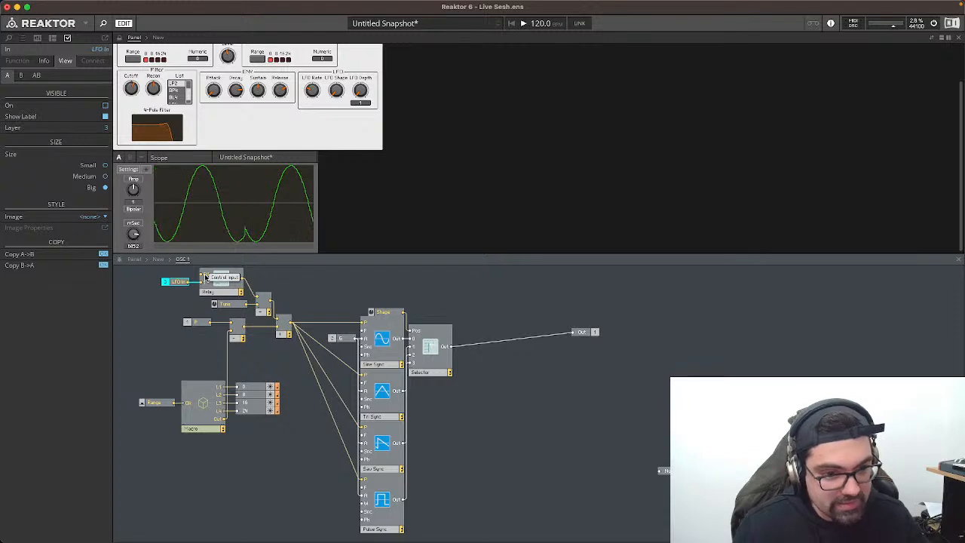
Step: Read the Relay module's info and create a button control named LFO MOD on its control input
left_click(208, 278)
left_click(43, 62)
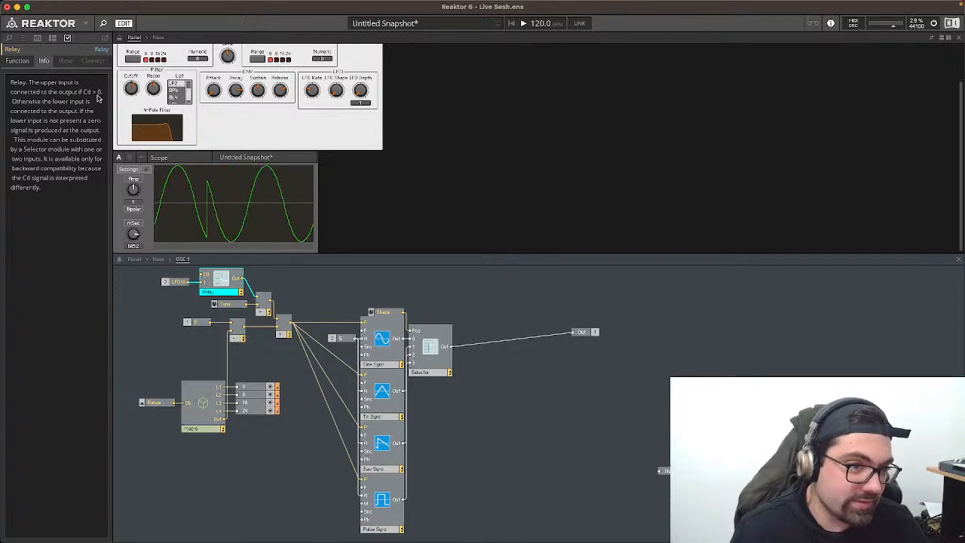
right_click(203, 279)
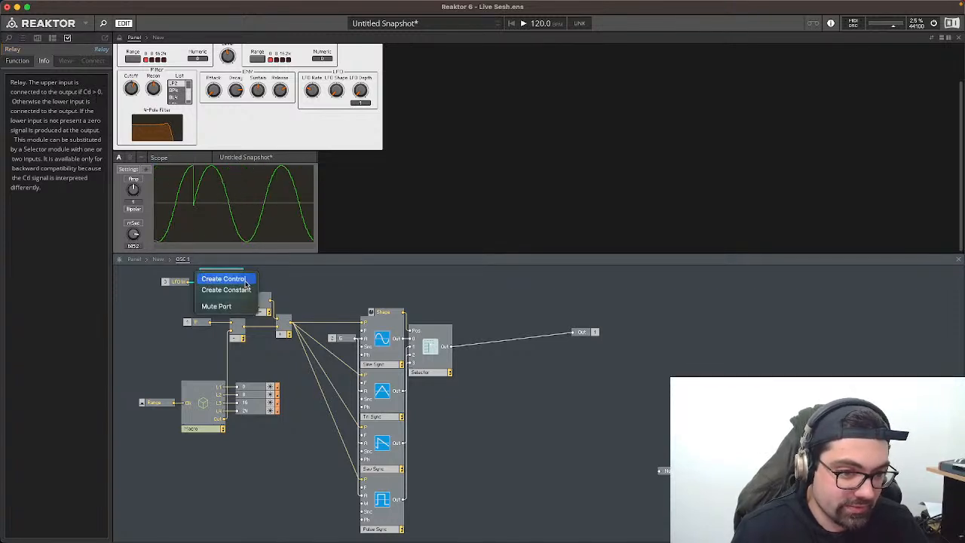
left_click(215, 279)
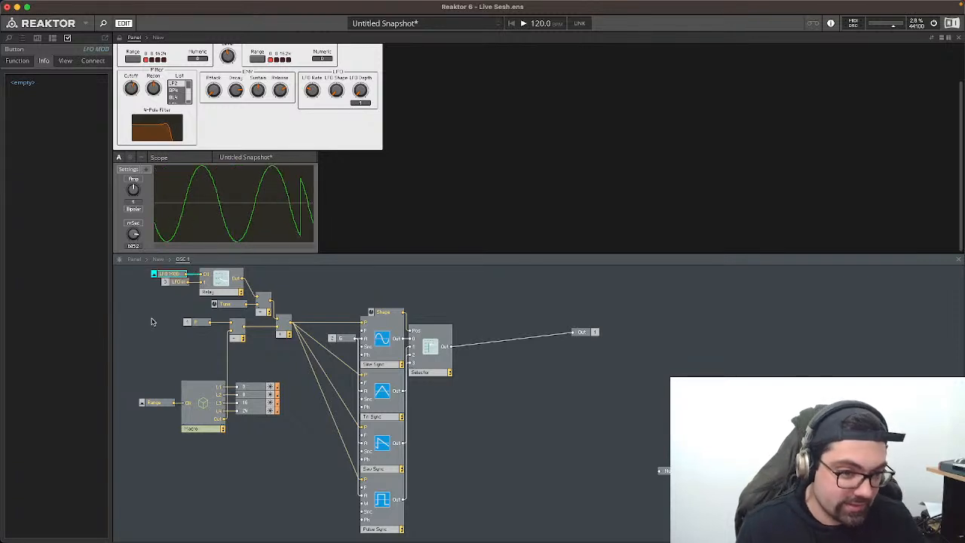
left_click(153, 321)
left_click(179, 276)
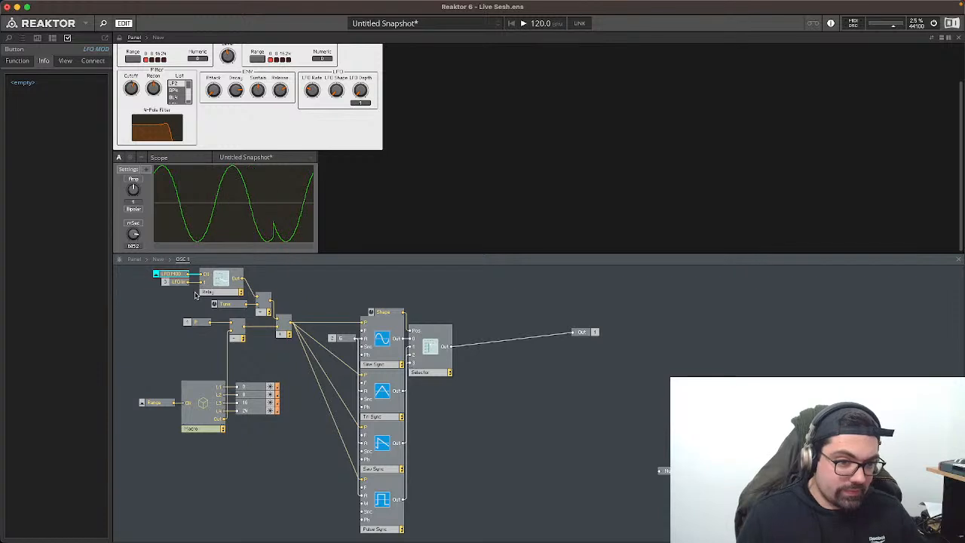
Step: Add a constant of 0 and wire it to a new input on the Relay below LFO In
double_click(178, 295)
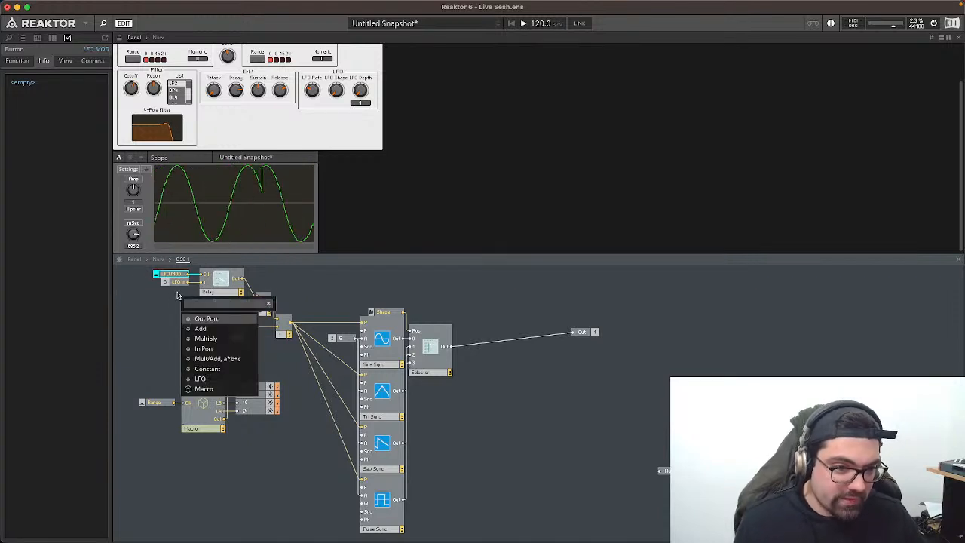
left_click(207, 369)
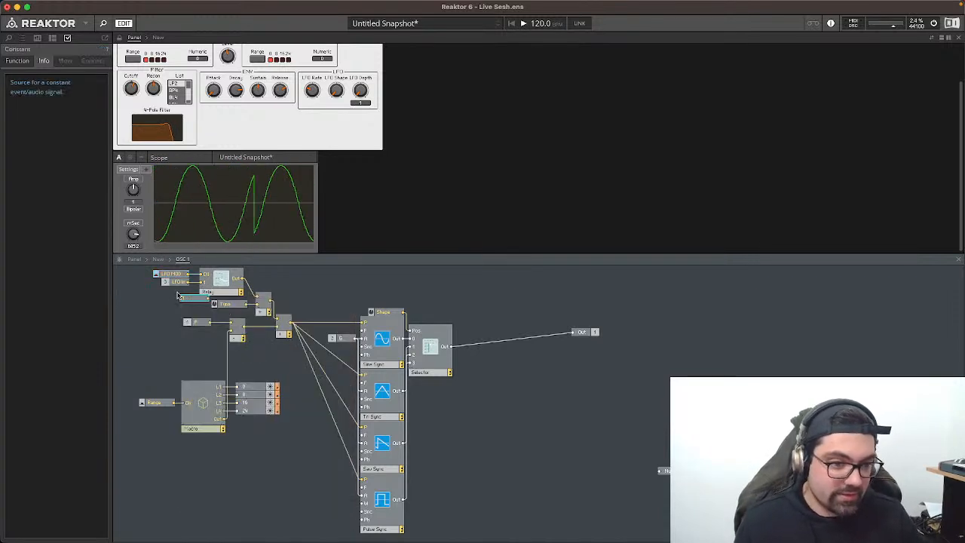
mouse_move(196, 304)
left_mouse_down()
mouse_move(169, 294)
mouse_move(202, 291)
left_mouse_up()
type("0")
key("Return")
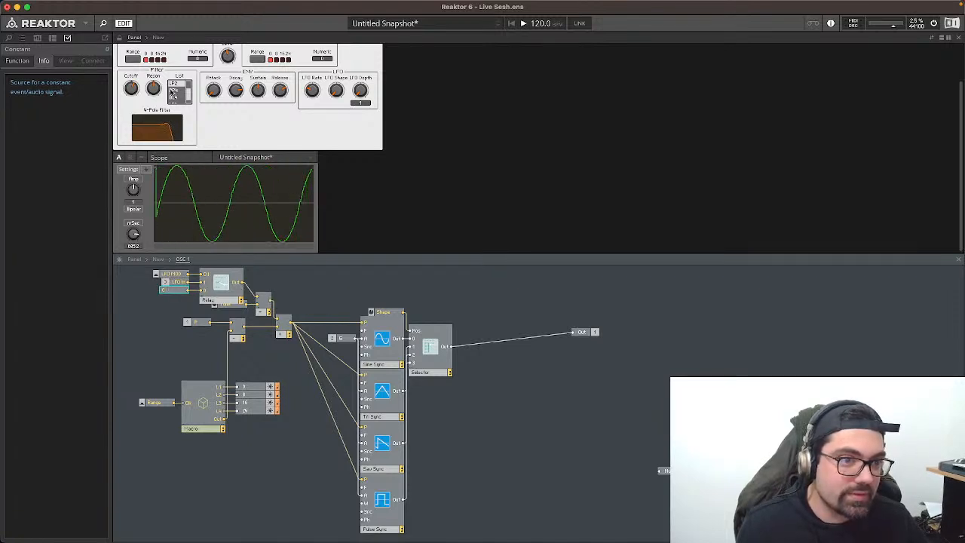
Step: Set the LFO MOD button's size to Small and place it between the Shape and Tune knobs on the OSC 1 panel
scroll(128, 76, "up", 2)
left_click_drag(128, 76, 181, 74)
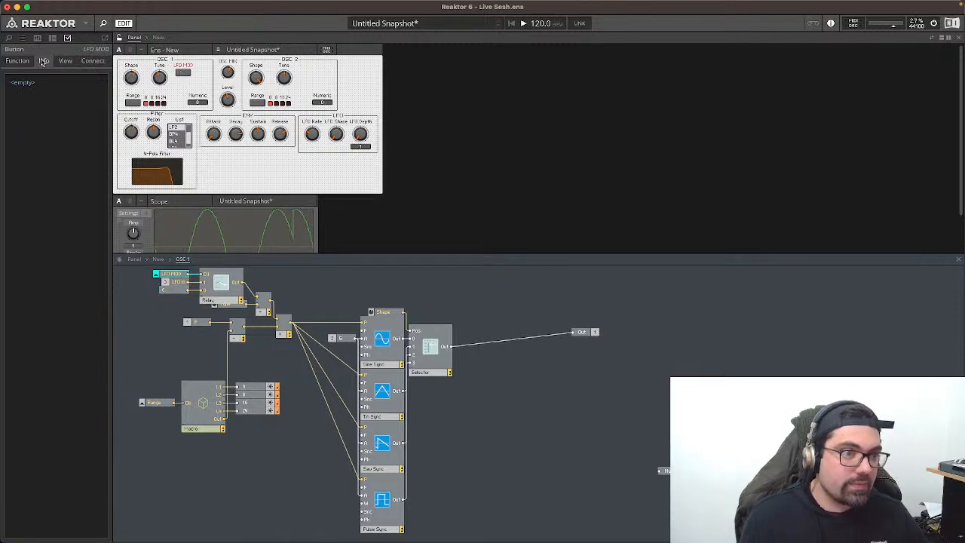
left_click(65, 61)
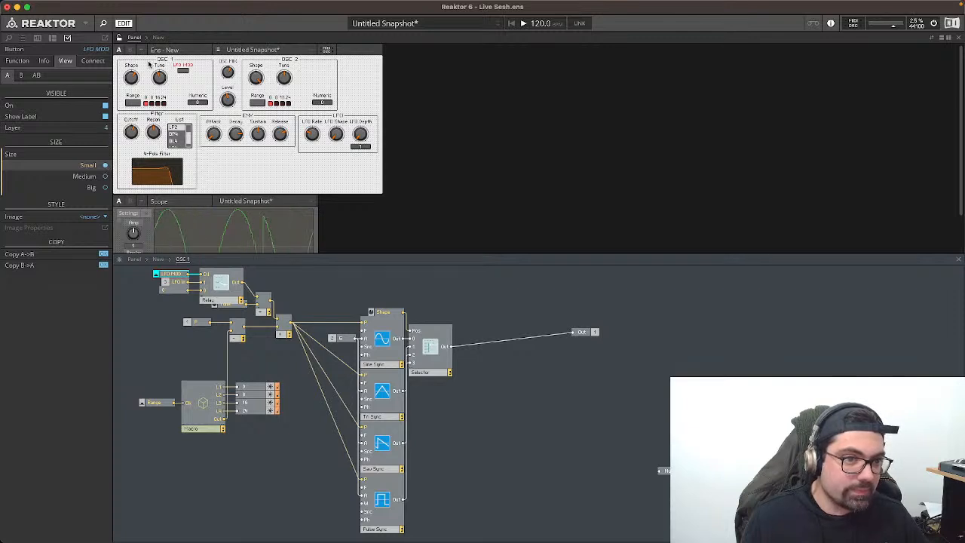
left_click_drag(182, 70, 143, 72)
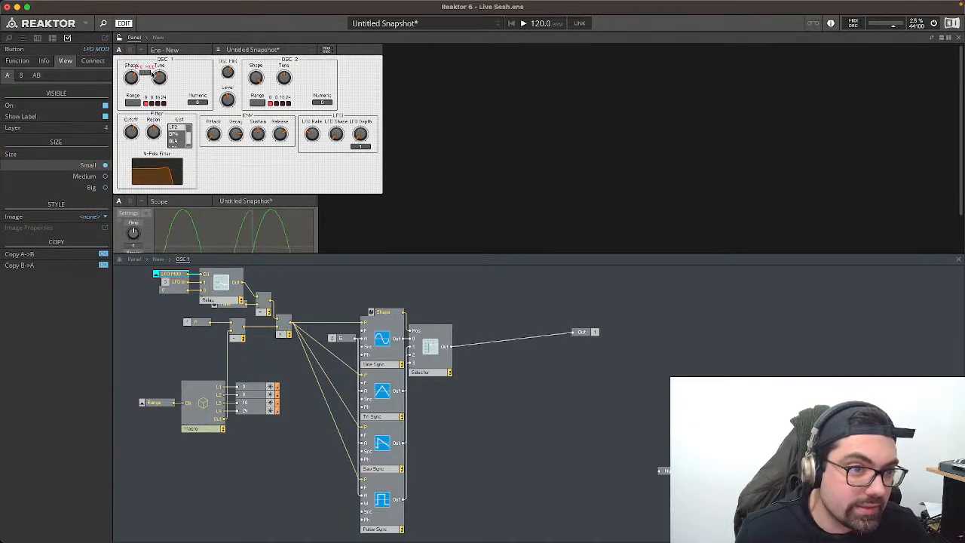
Step: Space the OSC 1 Shape and Tune knobs around the LFO MOD button, and remove the Numeric display from the OSC 1 panel
left_click(161, 79)
left_click(130, 78)
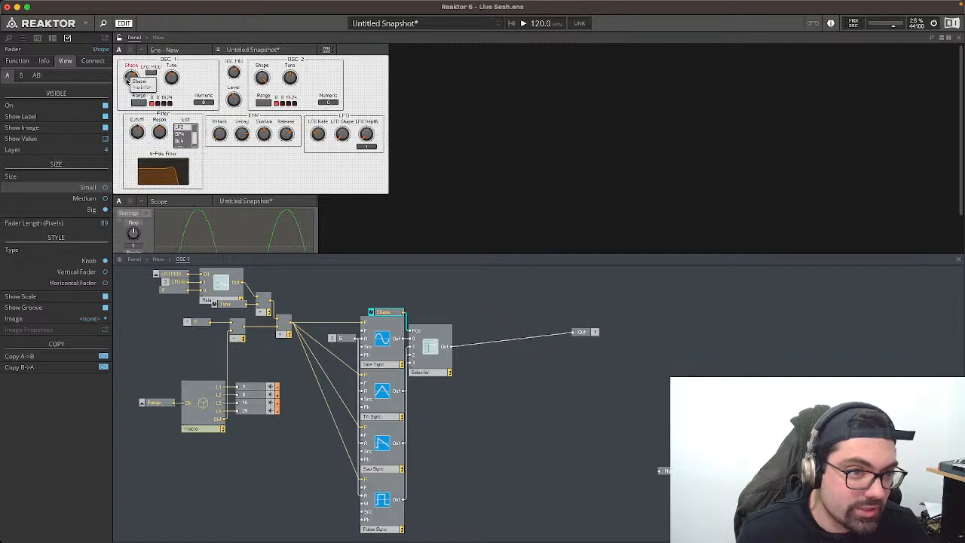
left_click(207, 98)
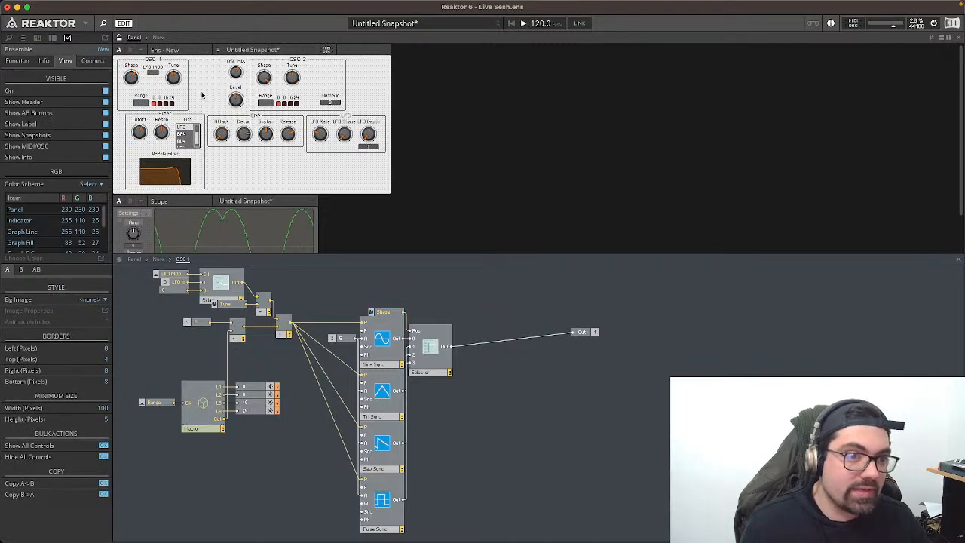
left_click(157, 59)
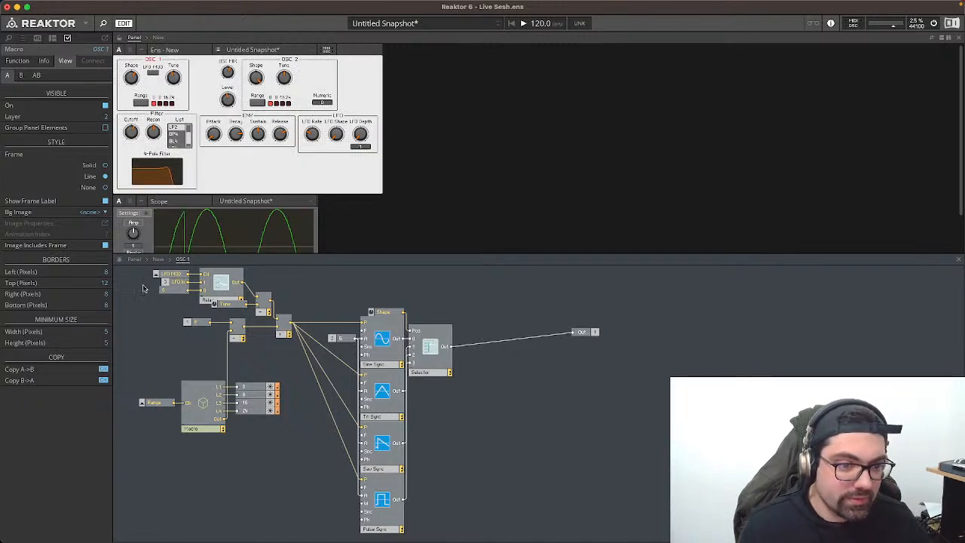
Step: Move the Relay and its LFO MOD, LFO In and constant inputs together slightly within the OSC 1 structure
left_click_drag(138, 272, 220, 292)
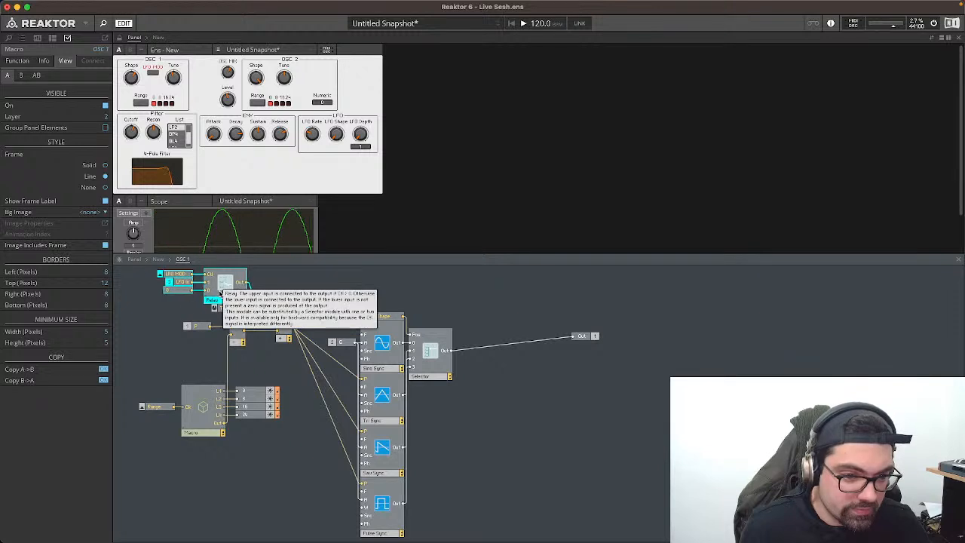
left_click(159, 311)
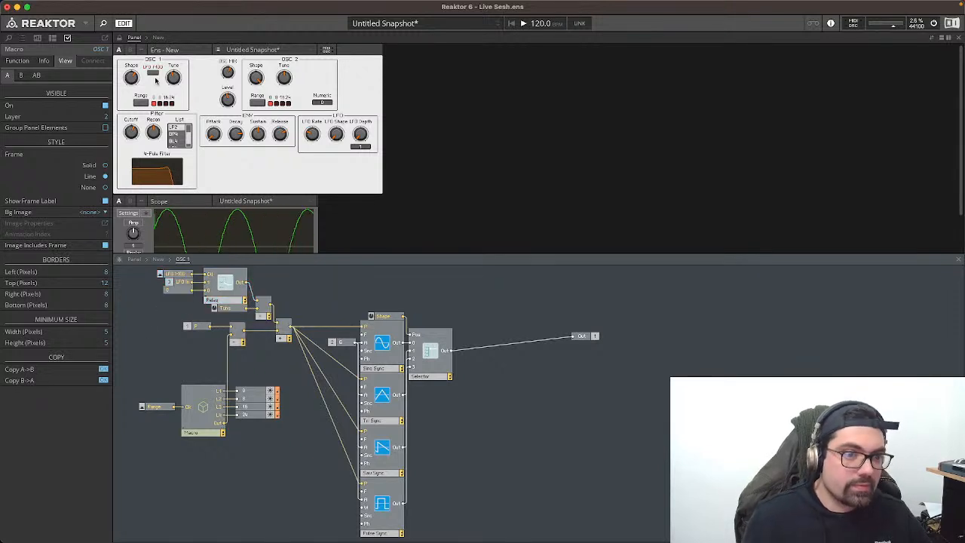
Step: Test the modulation by toggling OSC 1's LFO MOD while adjusting OSC MIX and LFO Depth, leaving LFO MOD off
left_click(153, 72)
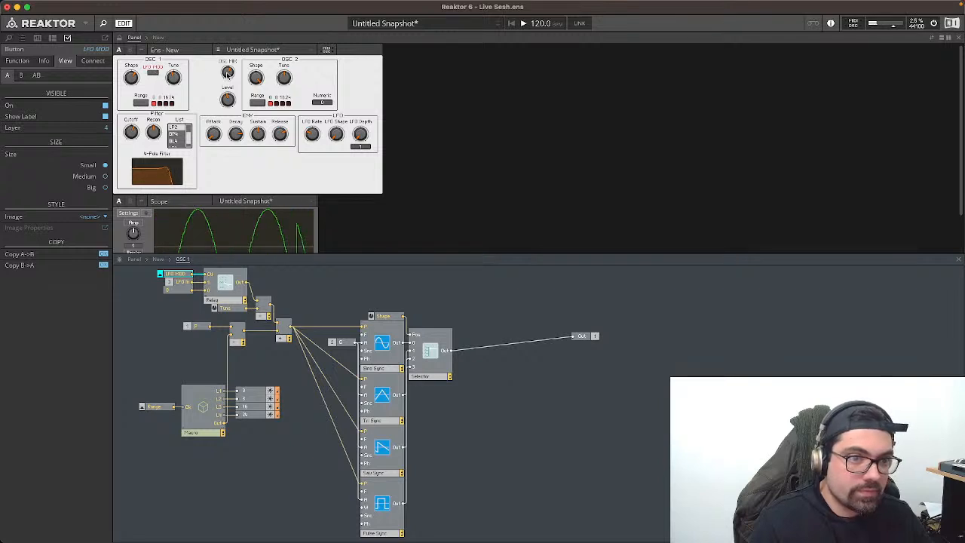
left_click(228, 74)
left_click(153, 73)
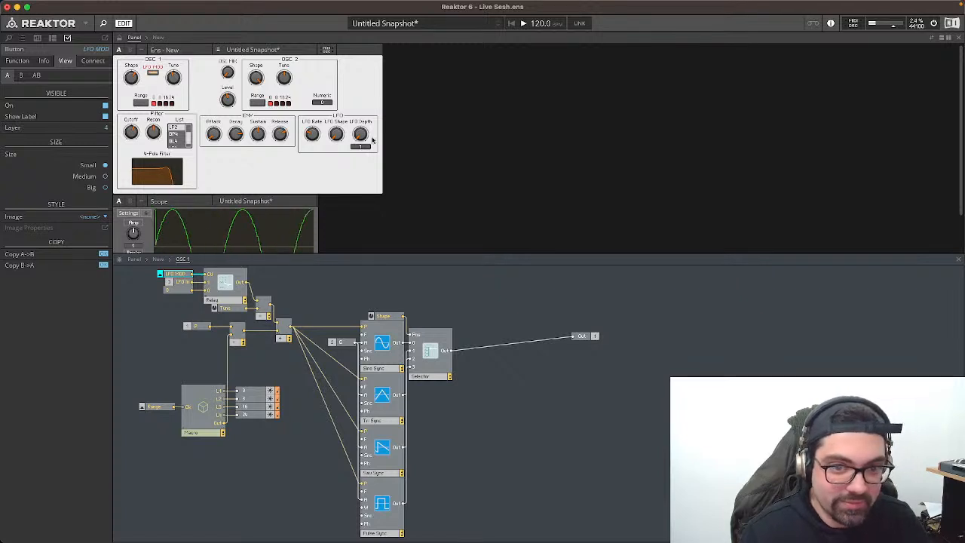
left_click(365, 137)
left_click(151, 73)
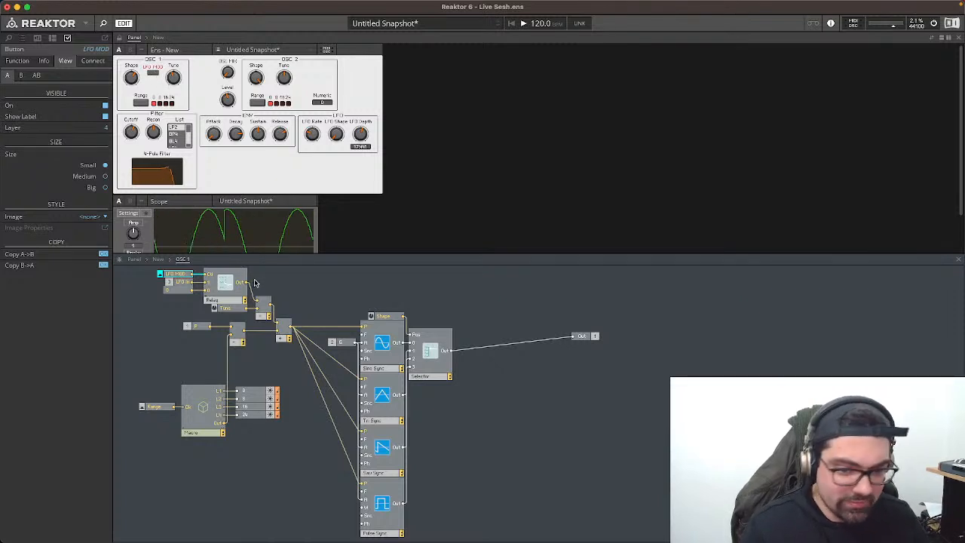
Step: Try copying the Relay with its LFO MOD, LFO In and constant inputs from OSC 1 into OSC 2, and undo the paste
left_click(158, 260)
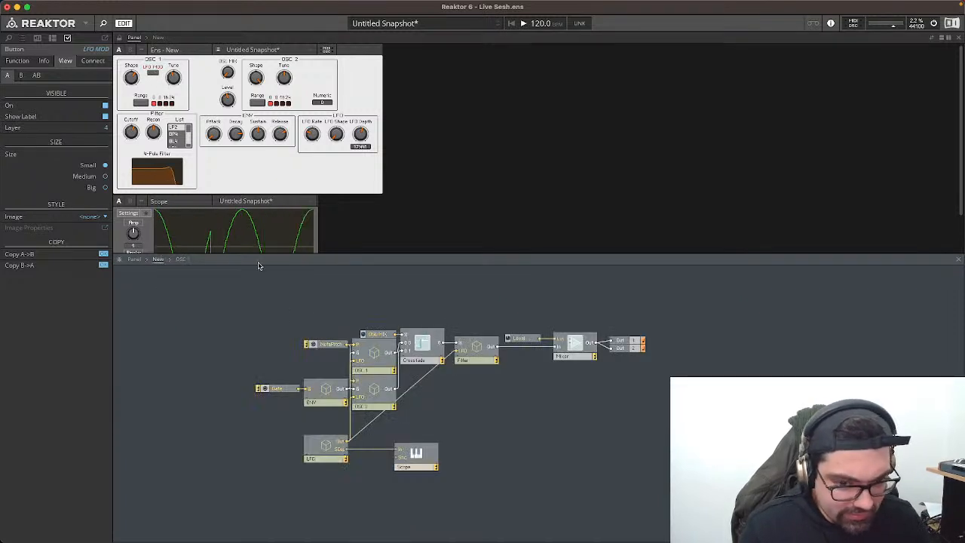
left_click(187, 259)
left_click_drag(270, 283, 171, 282)
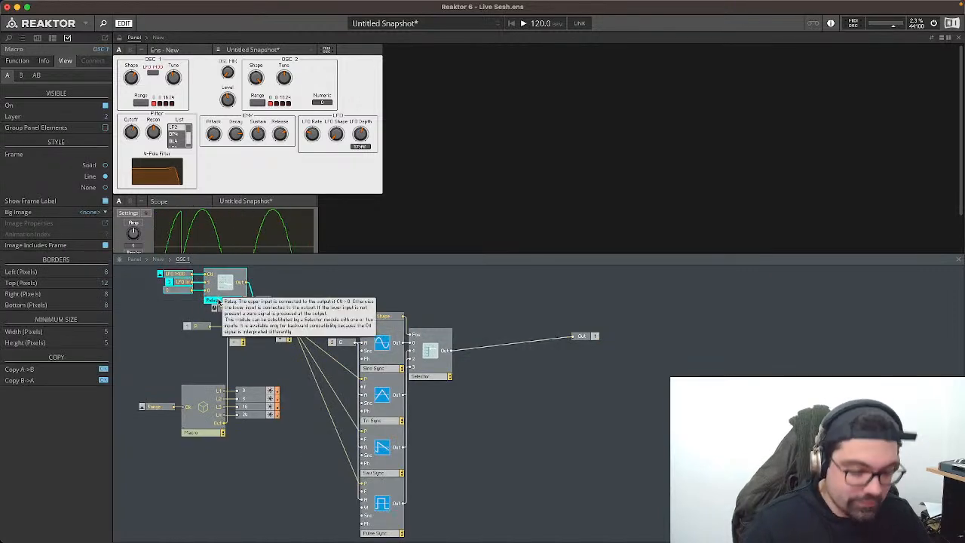
double_click(175, 269)
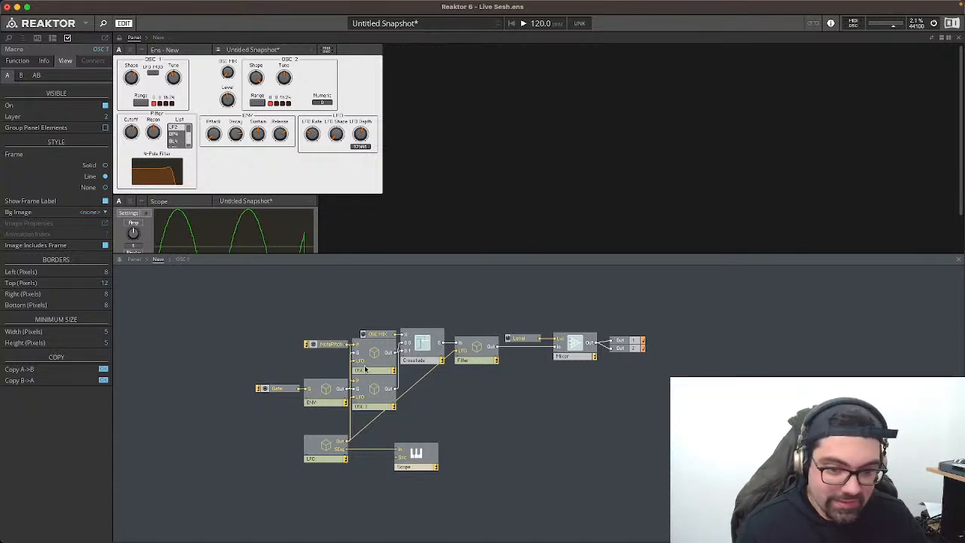
double_click(381, 390)
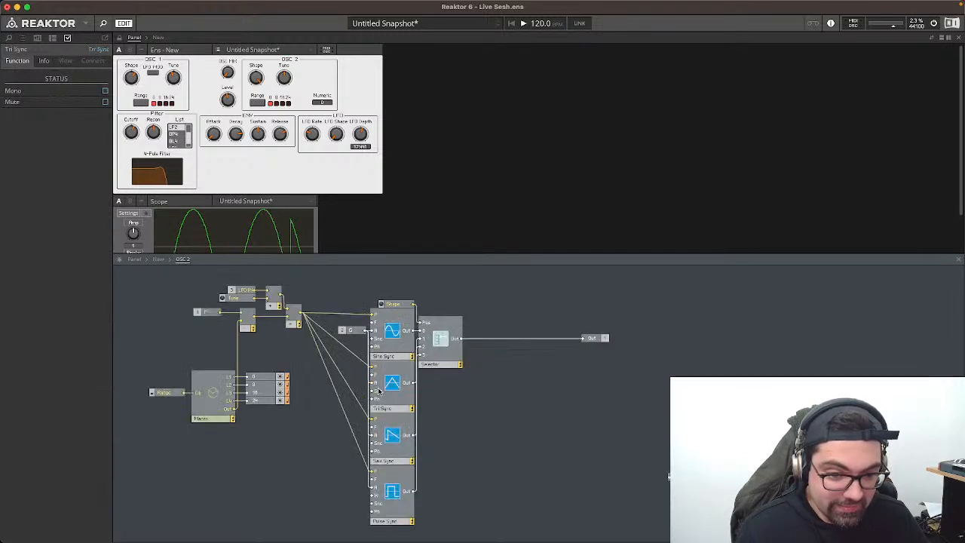
key("cmd+v")
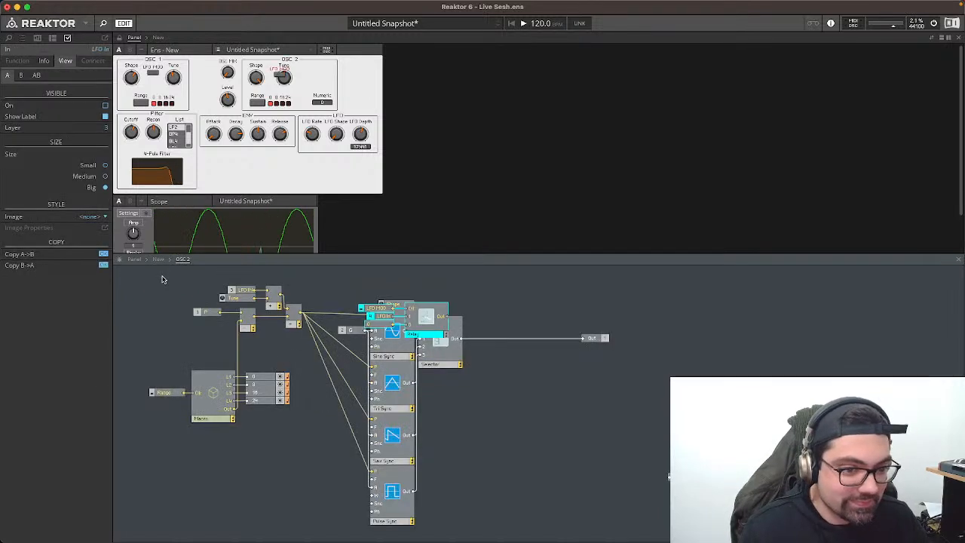
key("cmd+z")
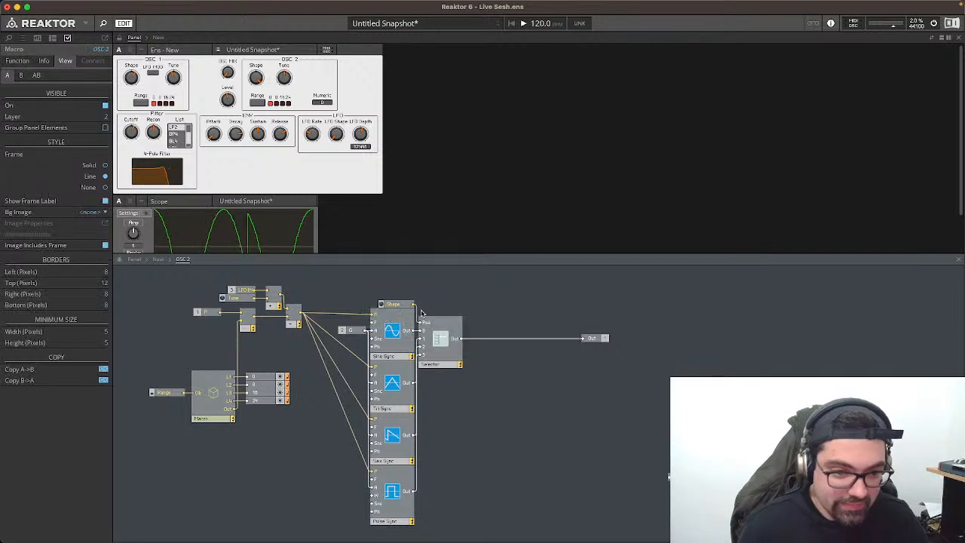
Step: Copy the Relay with its LFO MOD button and 0 constant from OSC 1 and paste them into OSC 2
left_click(159, 260)
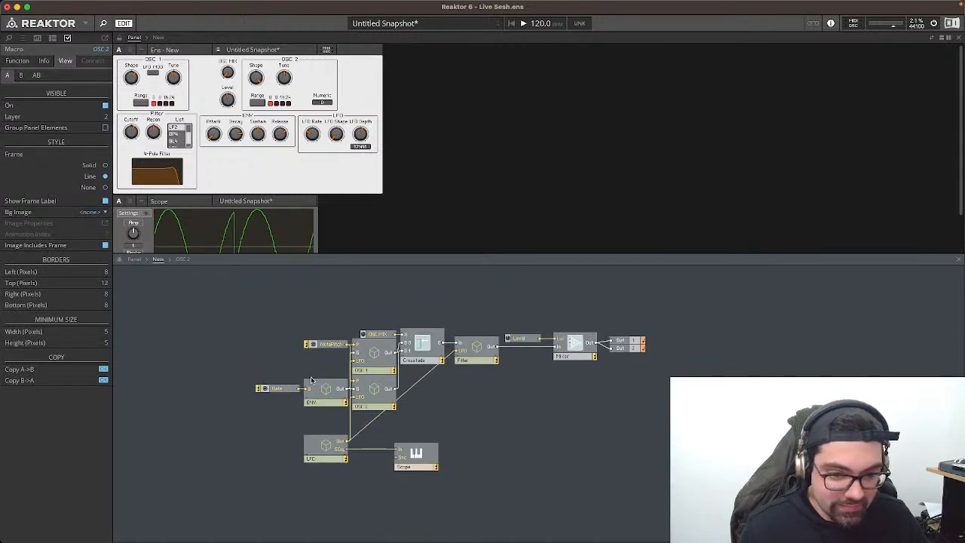
double_click(380, 349)
left_click_drag(272, 288, 167, 274)
left_click(168, 275)
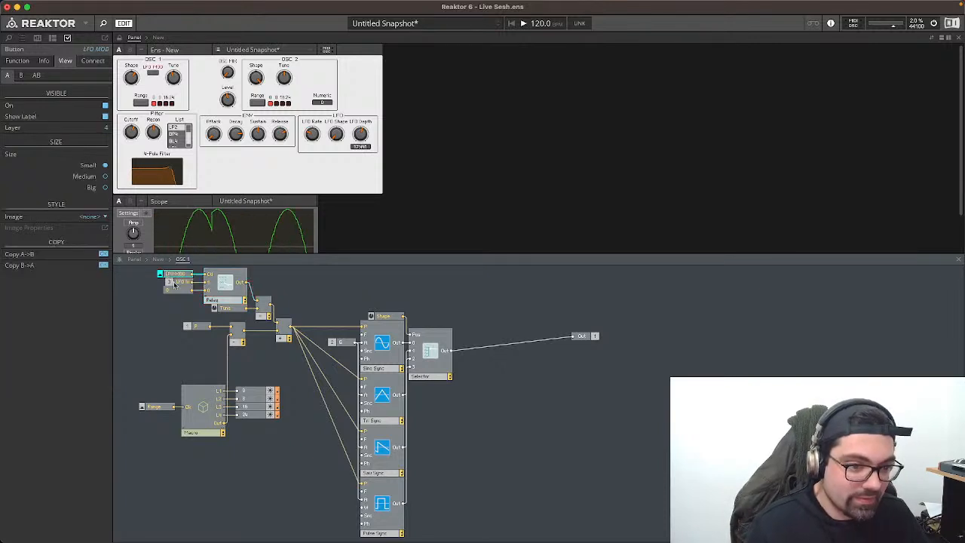
left_click(178, 290)
left_click(228, 281)
left_click(177, 274)
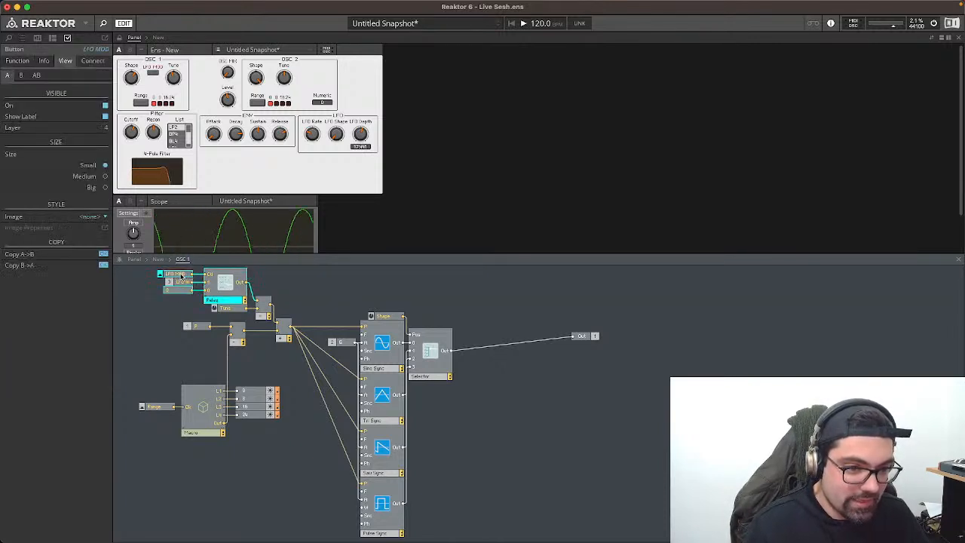
left_click(158, 259)
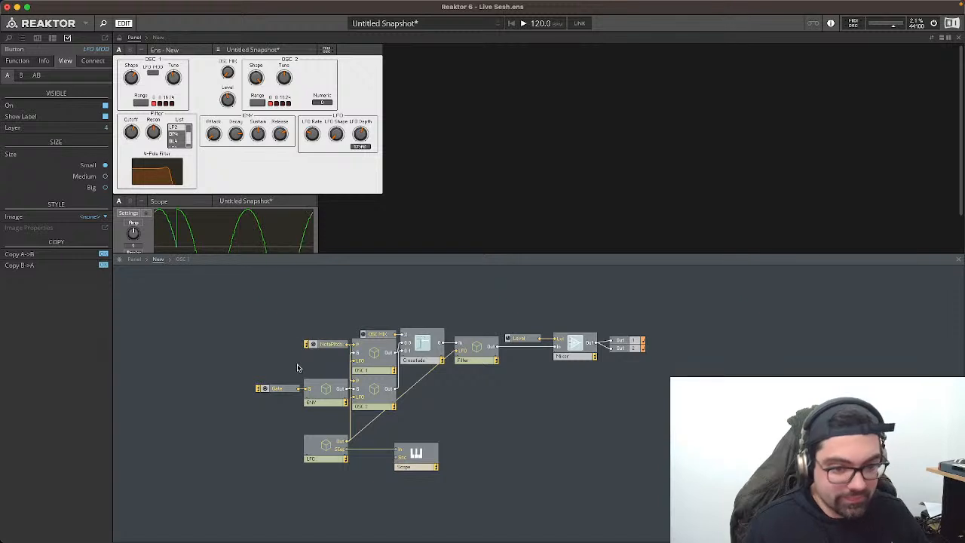
double_click(371, 395)
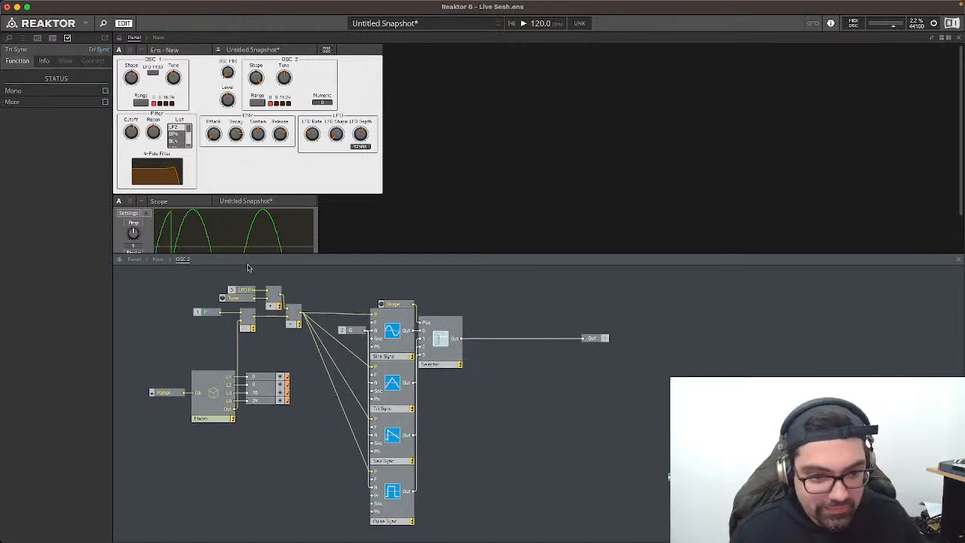
key("super+v")
Step: Route OSC 2's LFO In through the pasted Relay into the Tune adder, and align the Relay group in front of it
left_click_drag(423, 318, 144, 295)
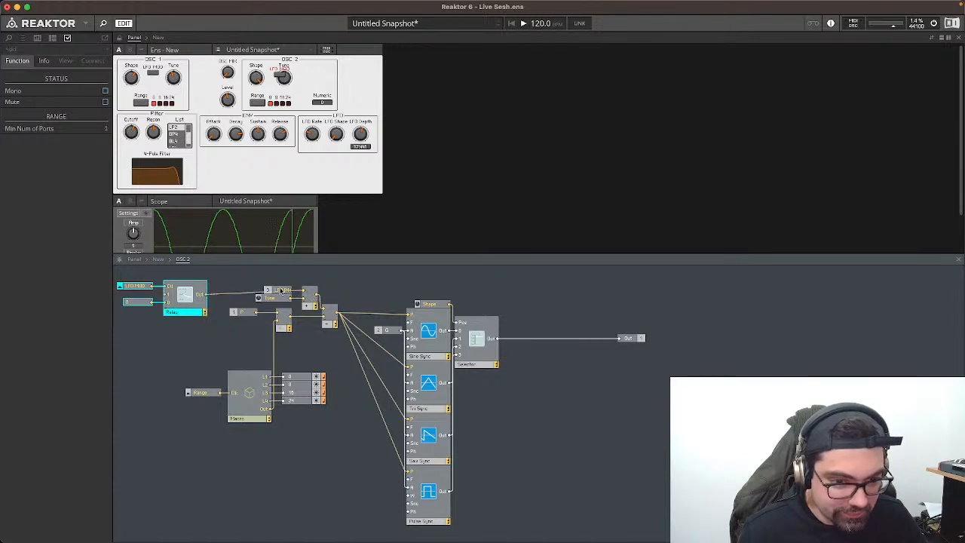
left_click(287, 290)
left_click_drag(286, 290, 141, 295)
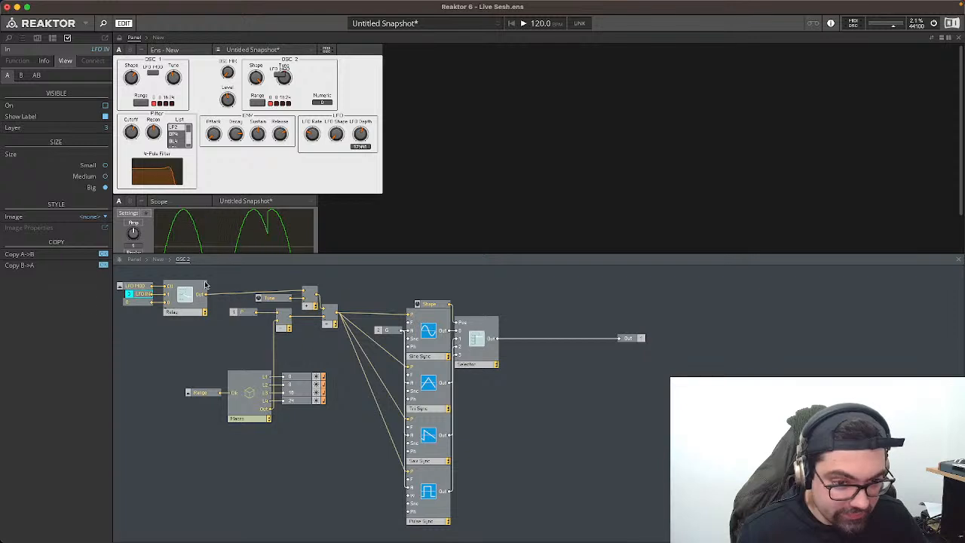
left_click_drag(123, 282, 181, 323)
key("Up")
key("Up")
key("Up")
key("Up")
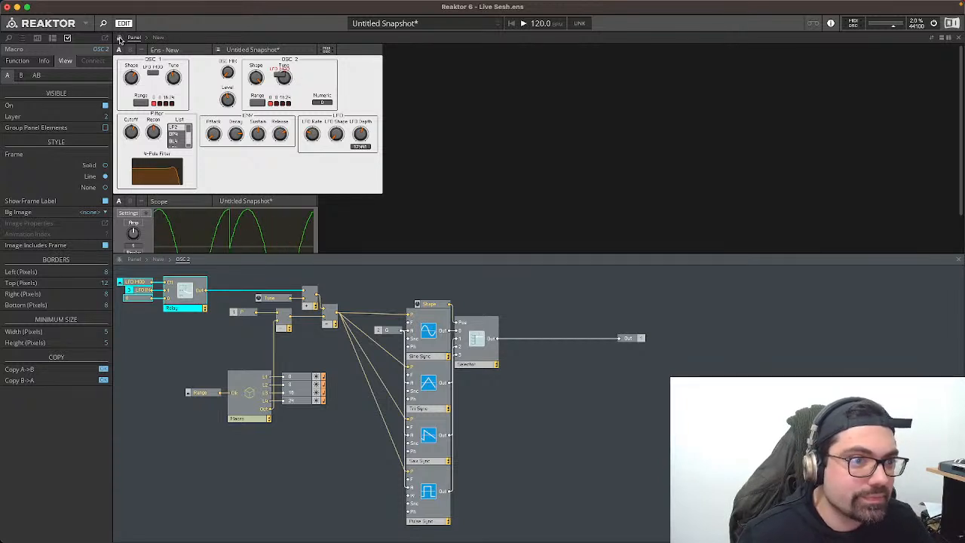
Step: Space OSC 2's Shape and Tune knobs around the LFO MOD button, and remove the Numeric display from the OSC 2 panel
left_click(294, 79)
left_click_drag(298, 83, 304, 81)
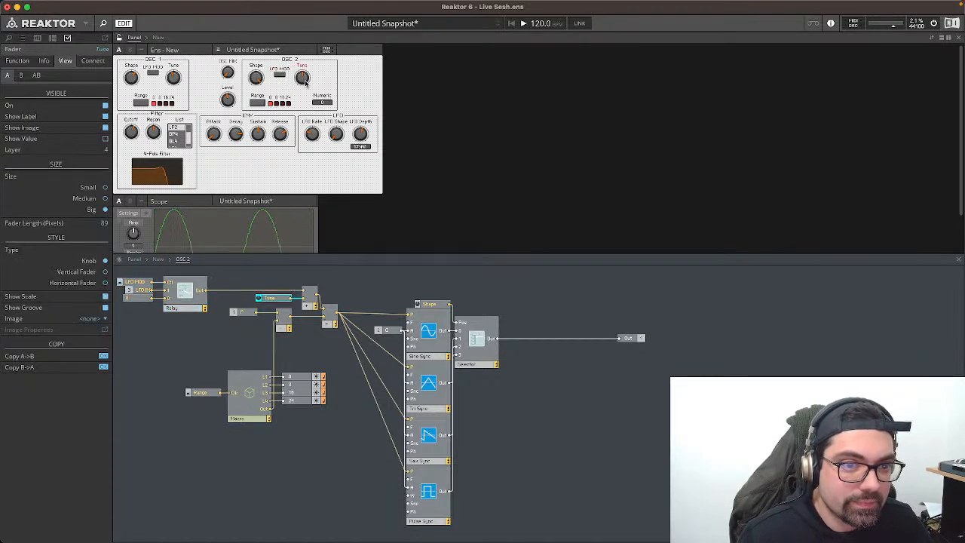
left_click(281, 77)
key("Up")
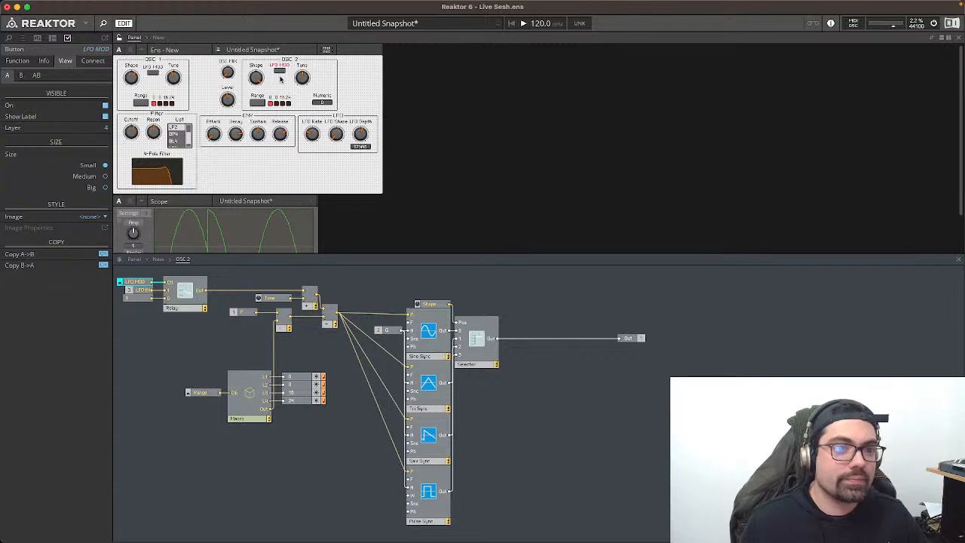
left_click(300, 79)
left_click(332, 96)
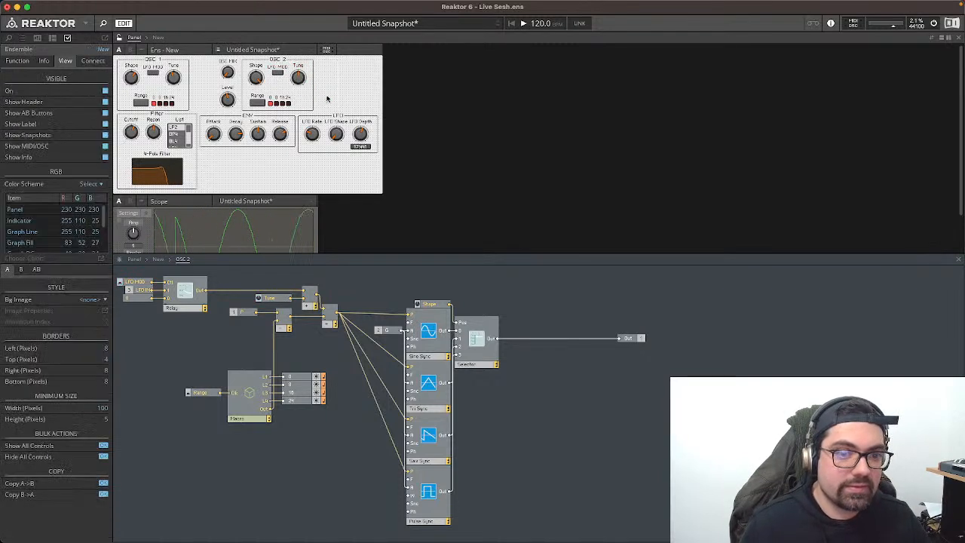
Step: Move the OSC MIX and Level knobs closer to OSC 1, and shift the OSC 2 frame over beside them
left_click_drag(227, 72, 203, 95)
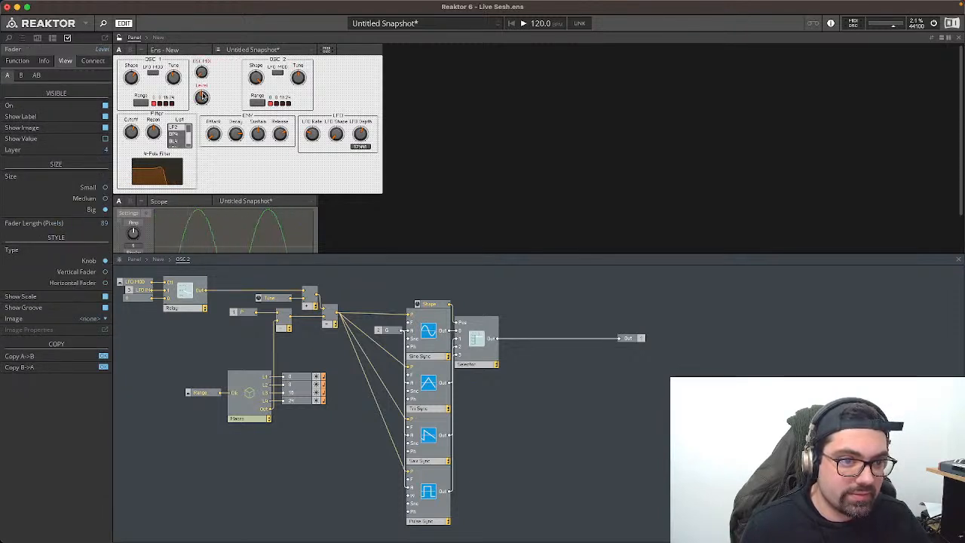
left_click_drag(282, 58, 254, 58)
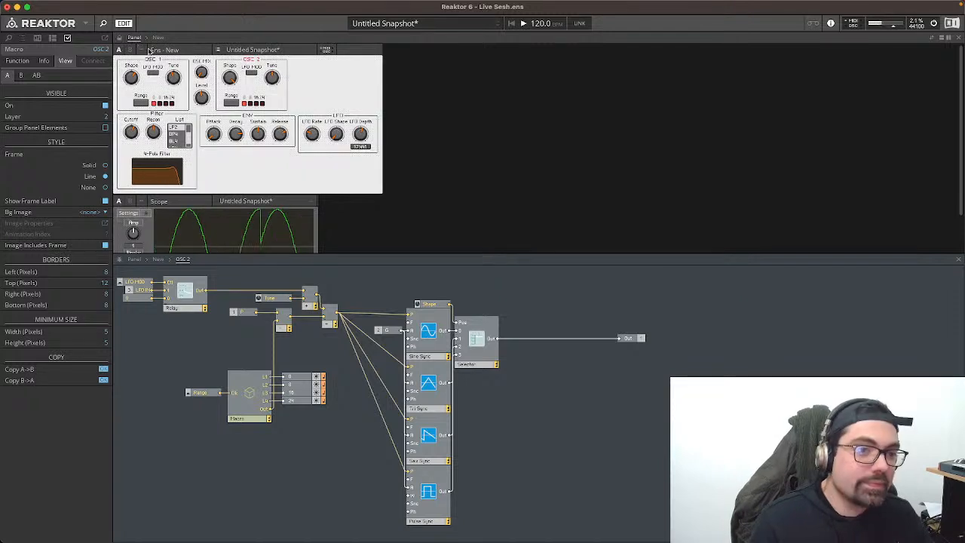
Step: Test the modulation by toggling LFO MOD on both oscillators while adjusting OSC MIX, leaving both switches off
left_click(251, 72)
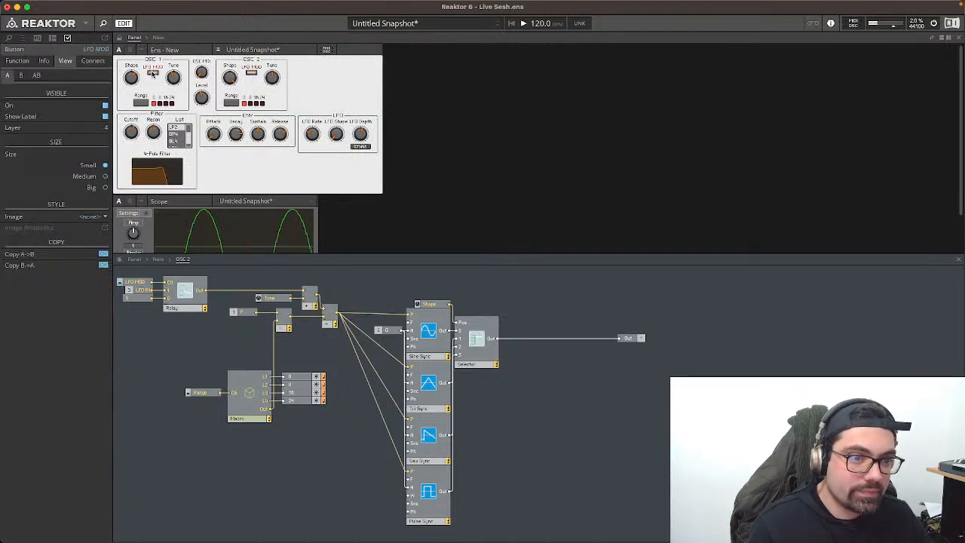
left_click(202, 72)
left_click(153, 73)
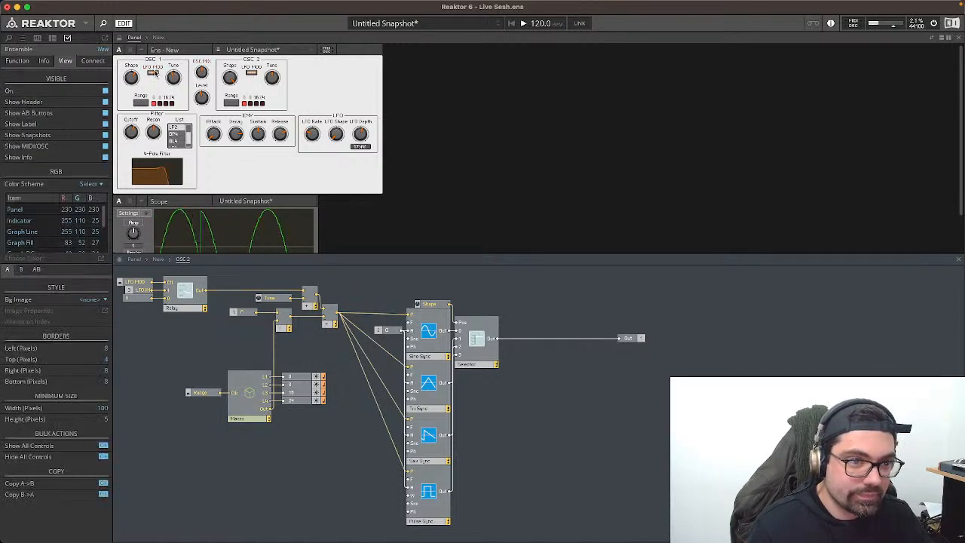
left_click(251, 72)
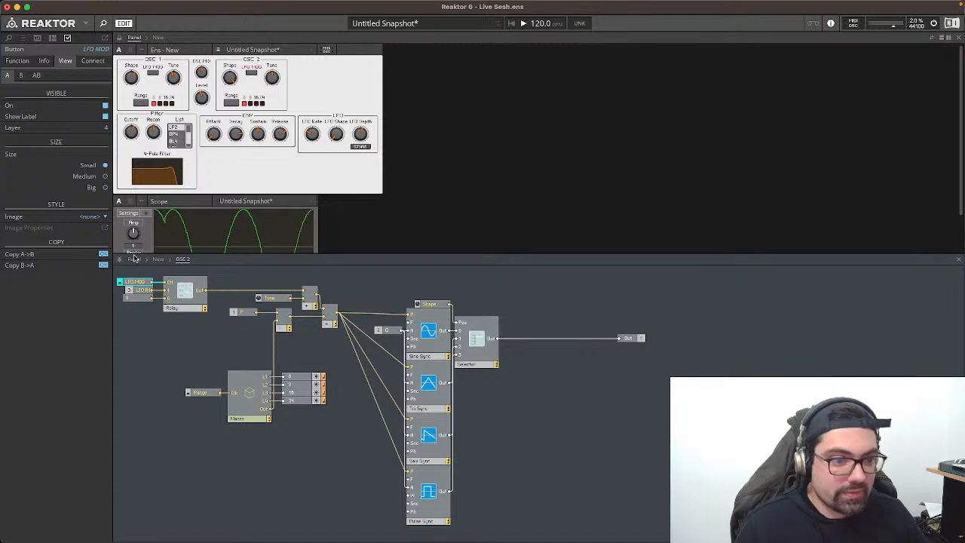
Step: Paste the Relay with its LFO MOD button and 0 constant into the Filter structure, above the Cutoff adder
left_click(158, 259)
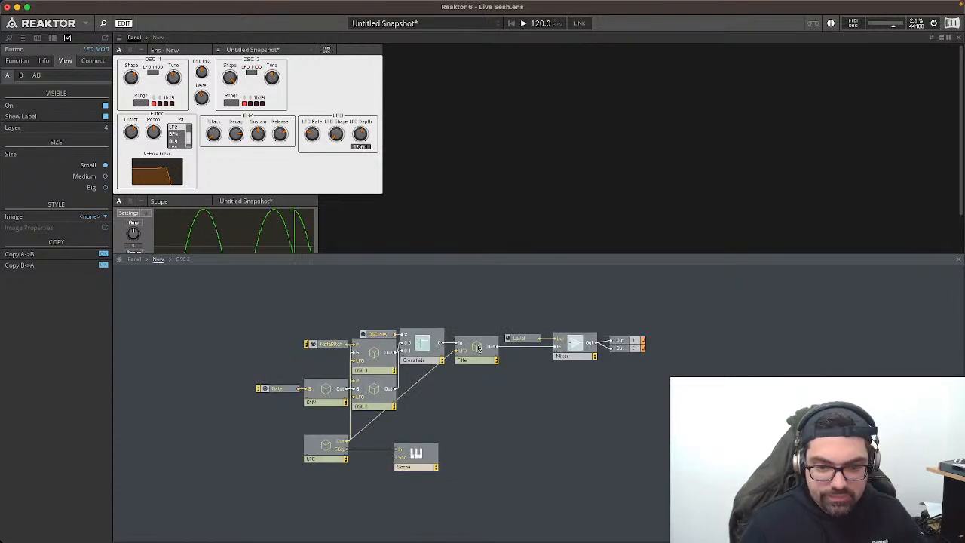
double_click(477, 347)
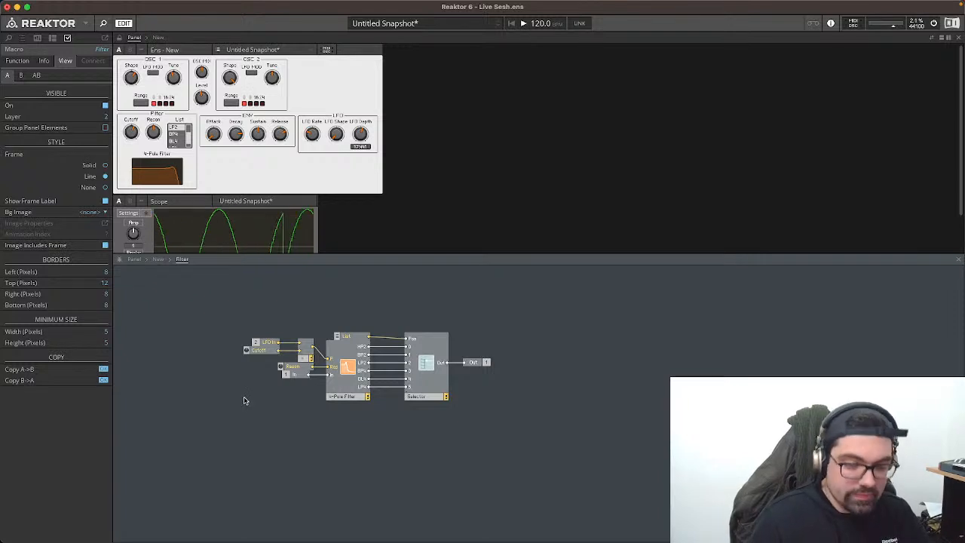
key("ctrl+v")
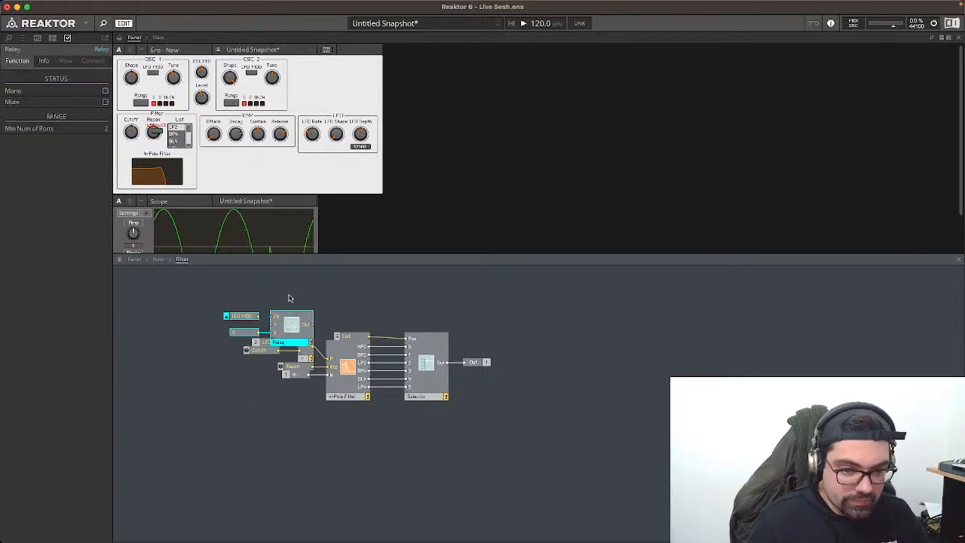
left_click_drag(287, 323, 283, 295)
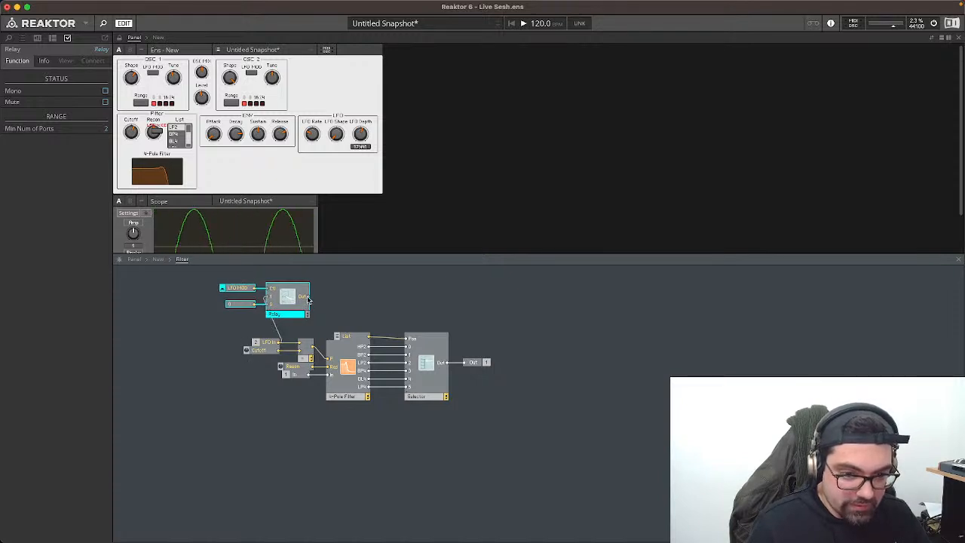
Step: Route the Filter's LFO In through the Relay into the Cutoff adder, and place the Relay group in front of Cutoff
left_click_drag(300, 341, 284, 319)
left_click_drag(282, 315, 210, 362)
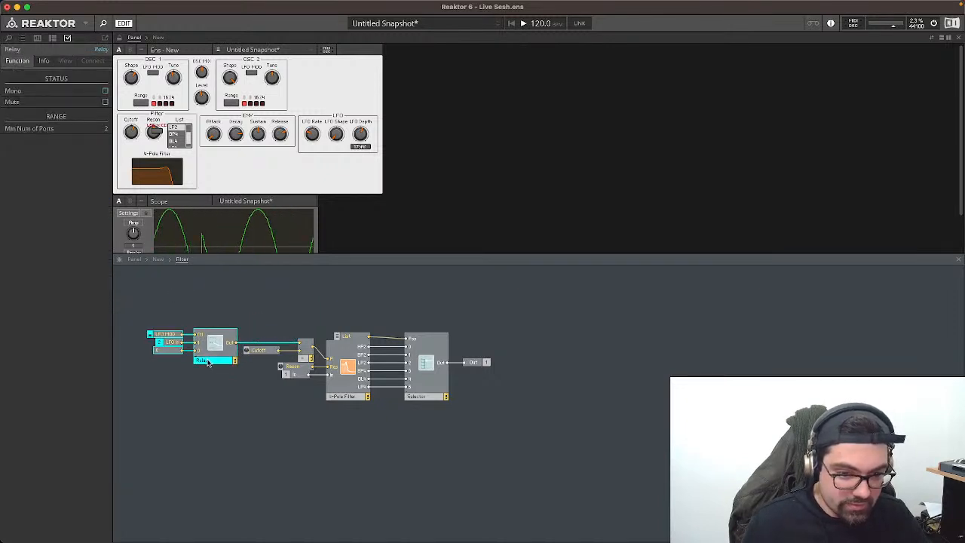
left_click(295, 286)
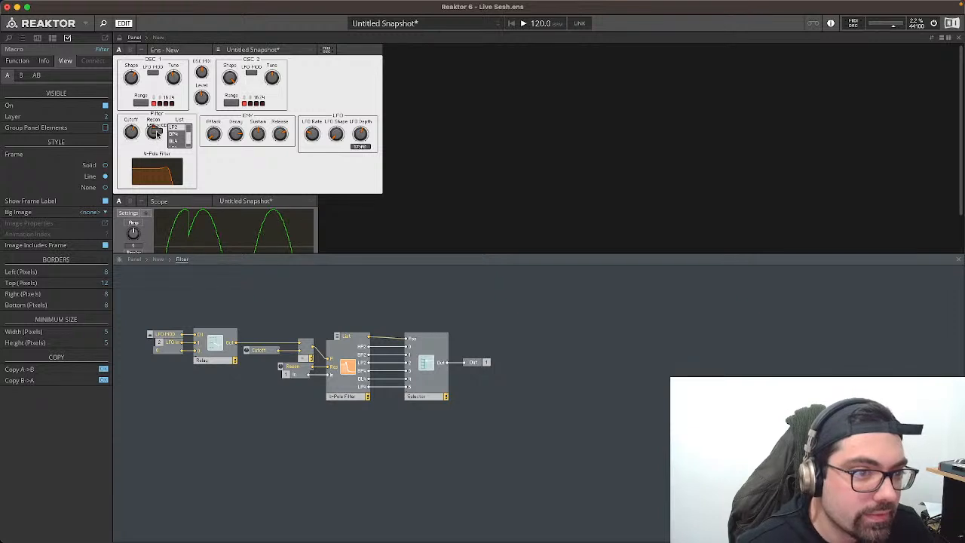
Step: Shift the 4-Pole Filter display within the Filter panel, and place the Reson knob beside it at Small size
left_click(119, 37)
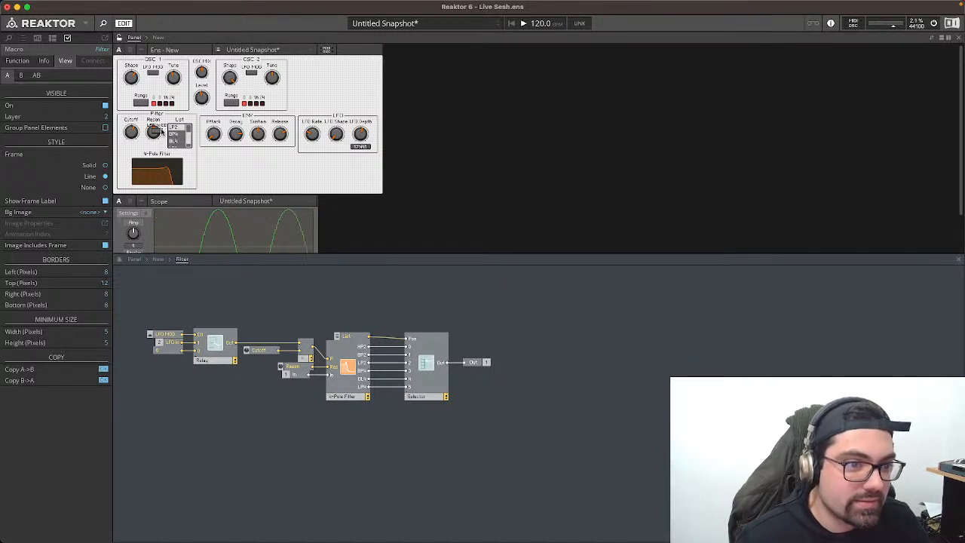
left_click(154, 157)
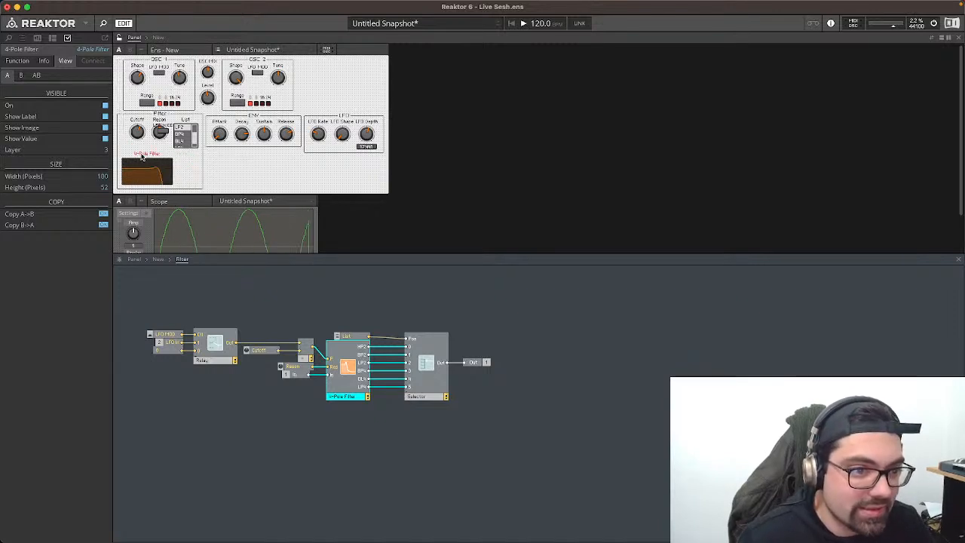
left_click_drag(157, 155, 186, 178)
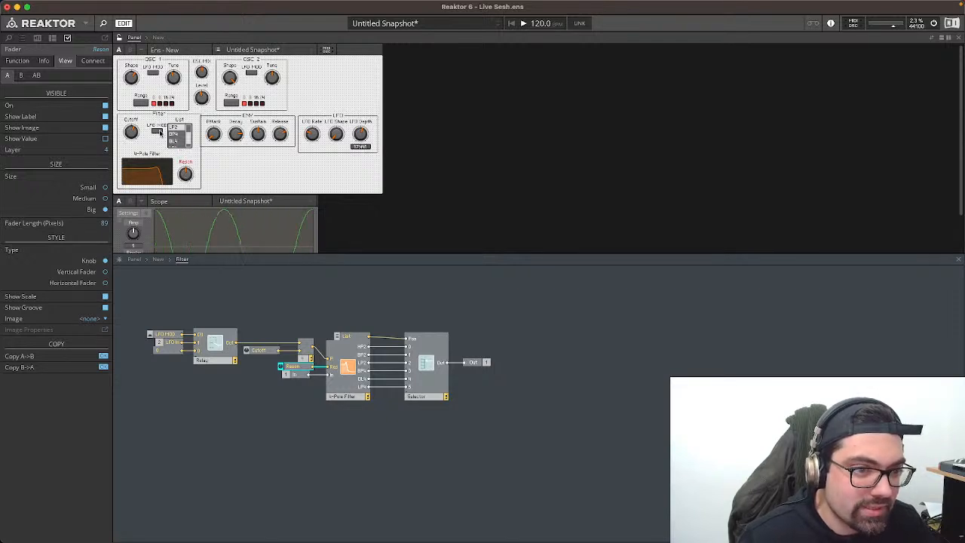
left_click(105, 188)
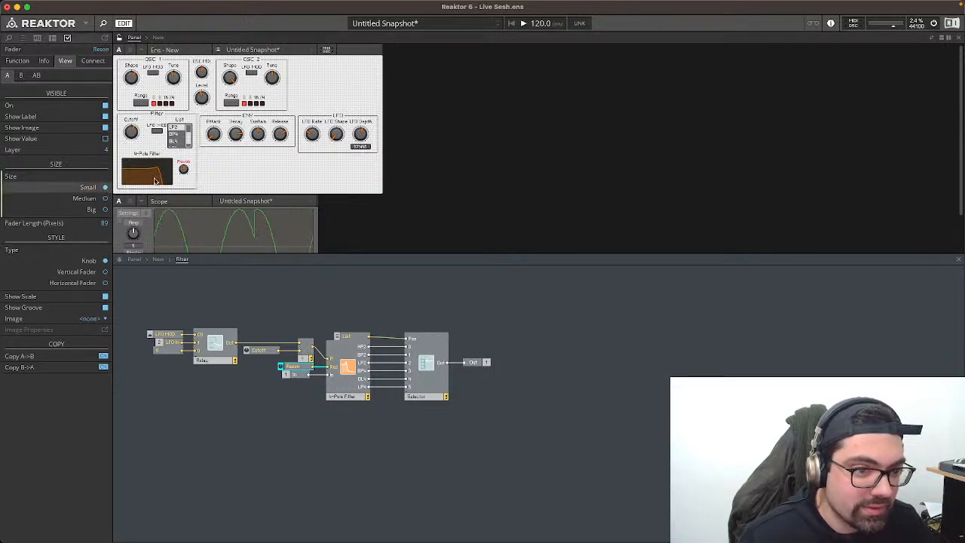
left_click_drag(187, 172, 184, 179)
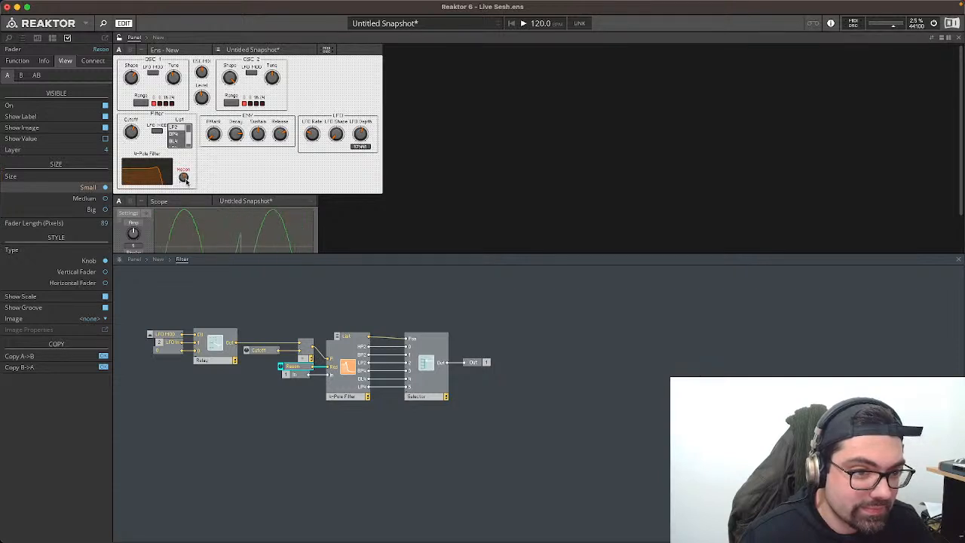
Step: Set the Cutoff knob to Small and stack it above Reson, moving the filter List into Cutoff's former place
left_click(136, 121)
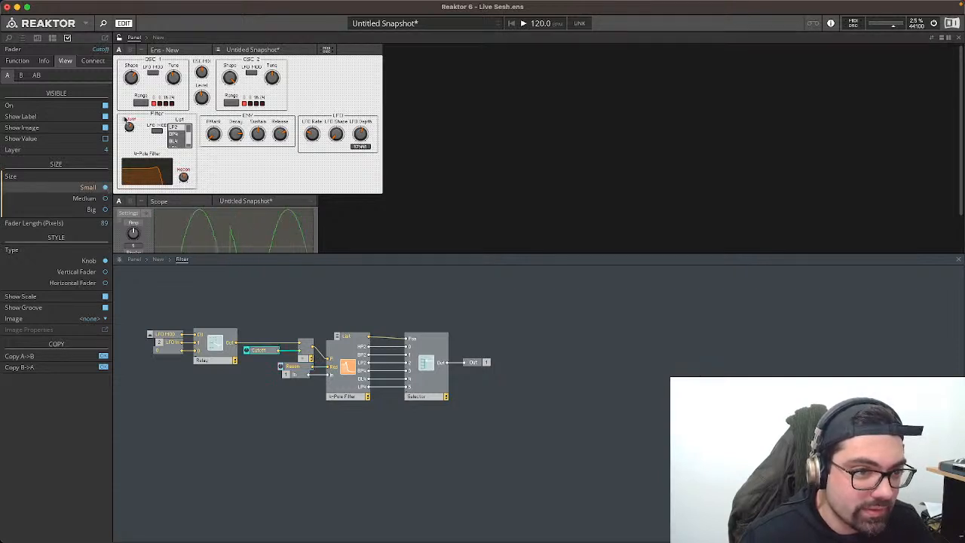
left_click_drag(125, 119, 145, 136)
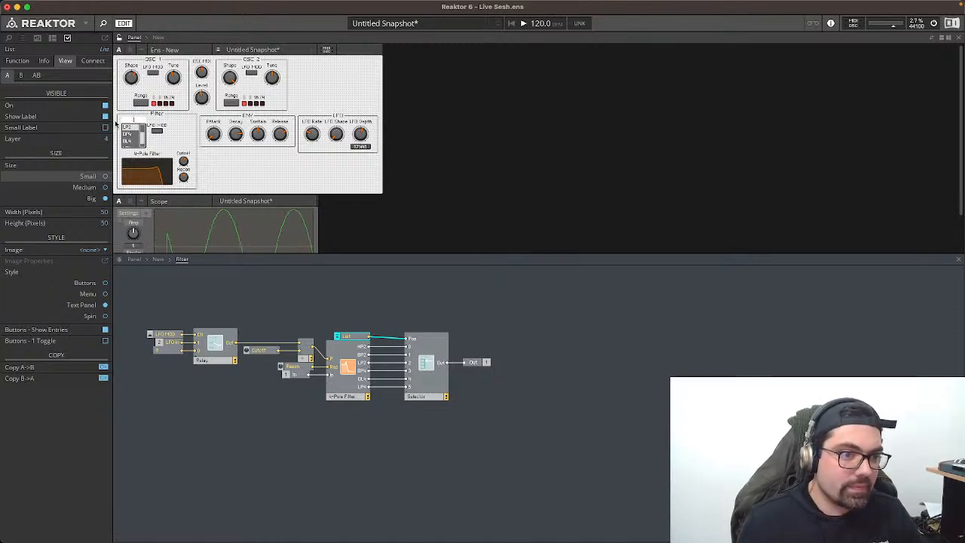
Step: Rename the filter List as Filter Type
type("Filter")
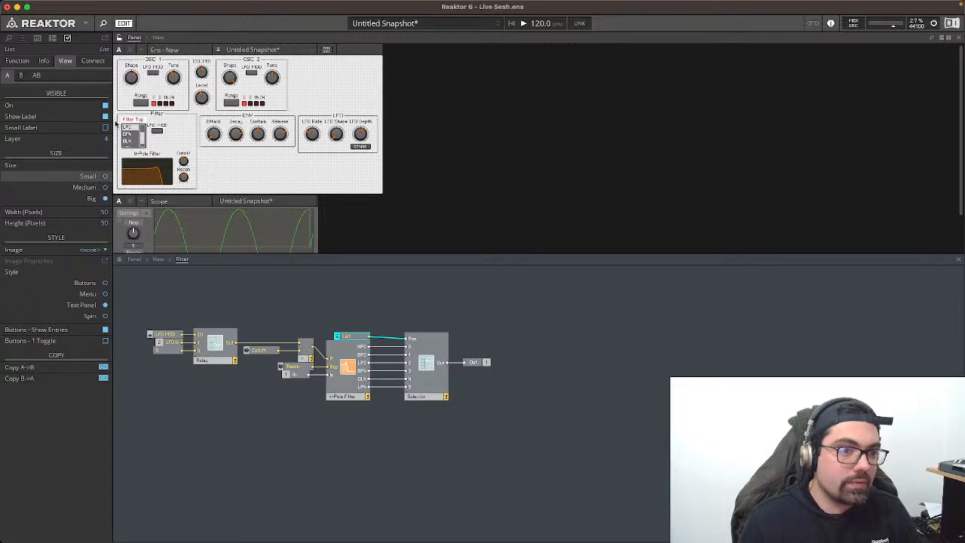
type(" Typ")
key("BackSpace")
type("pe")
key("Return")
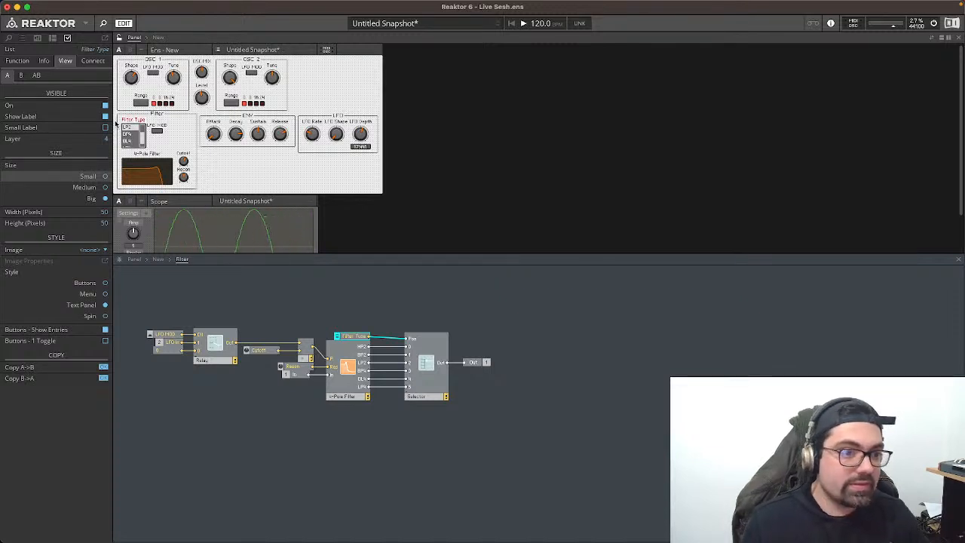
Step: Move the Filter's LFO MOD button above the Cutoff knob
left_click_drag(157, 130, 182, 127)
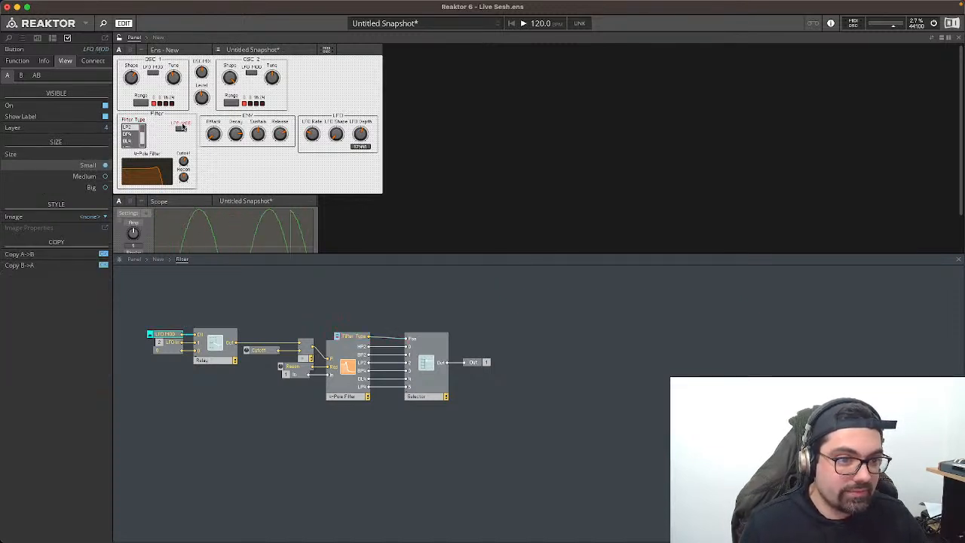
left_click(237, 174)
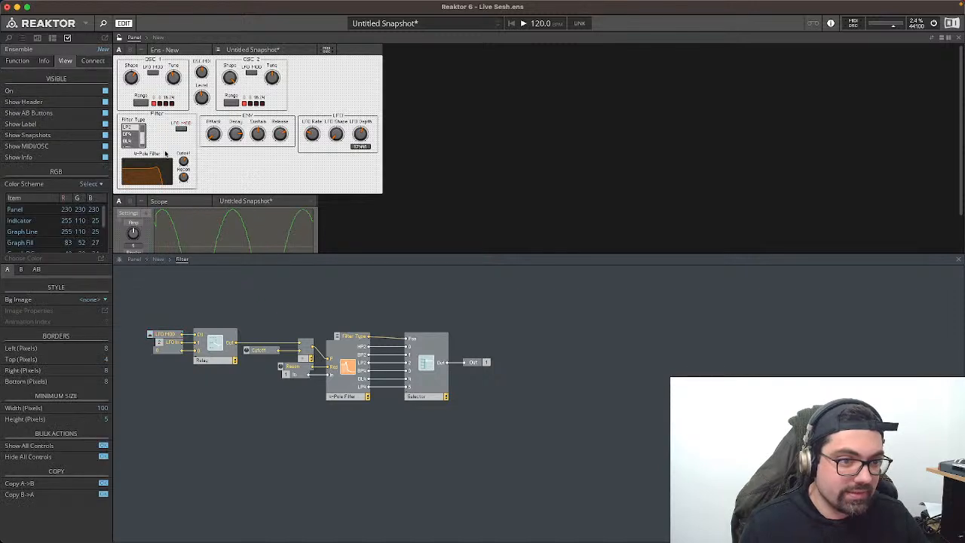
Step: Check the entries of the Filter Type list on the Filter panel
left_click(129, 137)
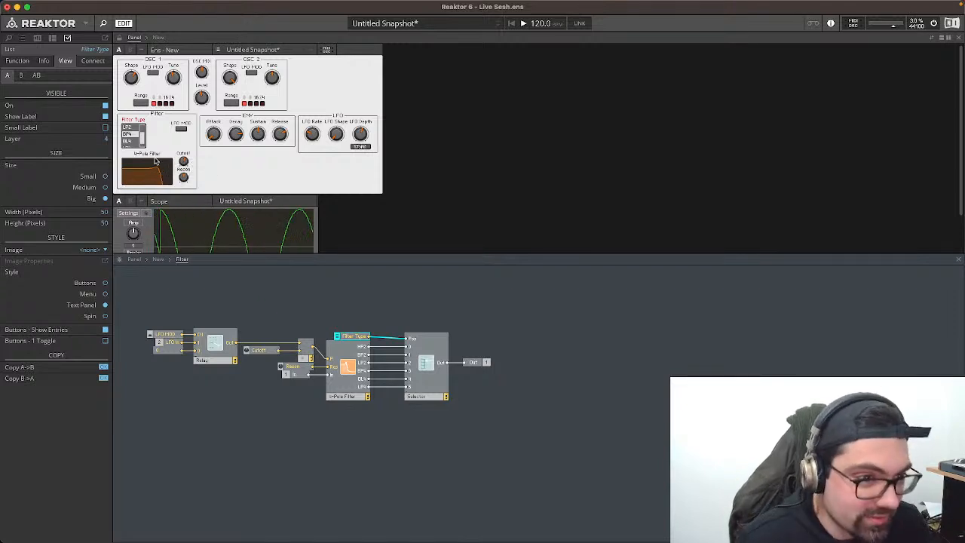
mouse_move(142, 134)
left_mouse_down()
mouse_move(142, 125)
mouse_move(141, 138)
left_mouse_up()
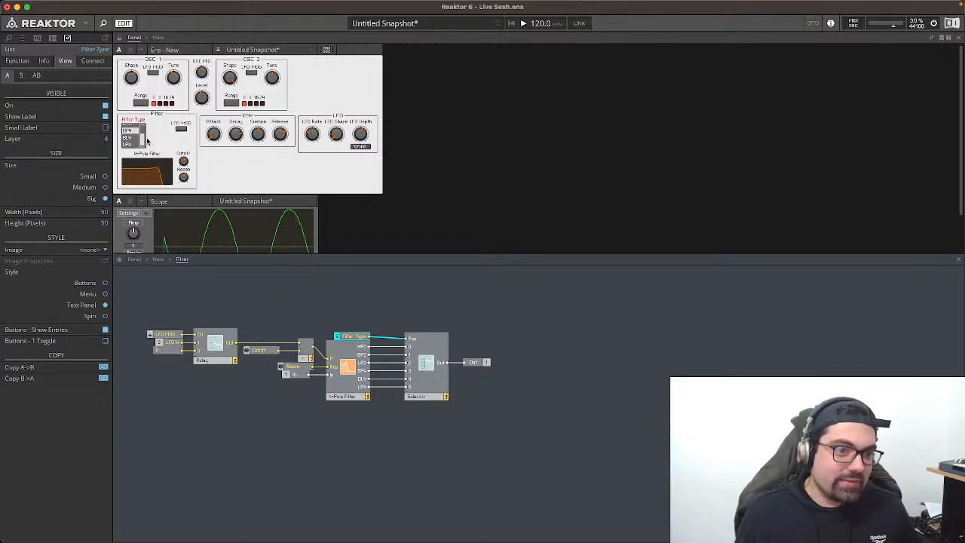
Step: Test the Filter's LFO MOD switch and Cutoff knob on the panel
left_click(181, 128)
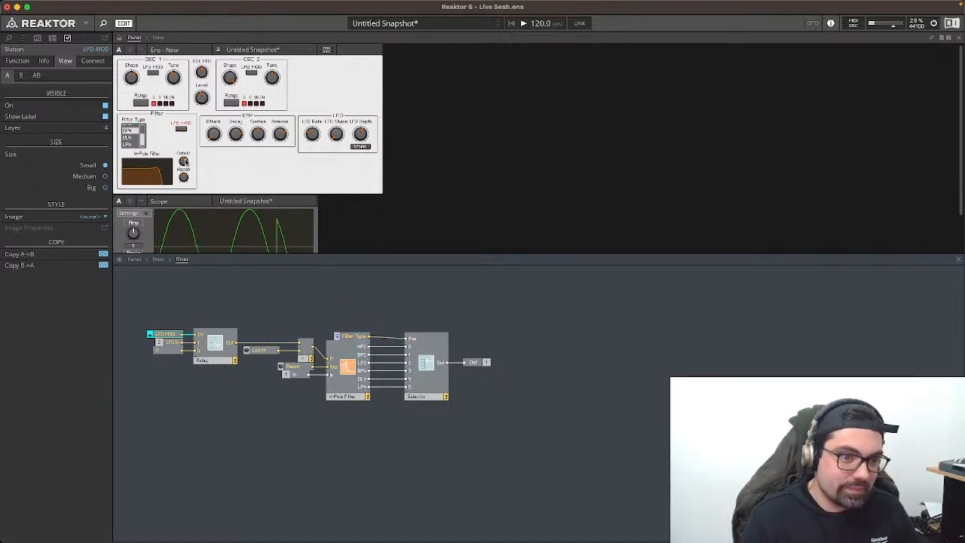
left_click(184, 161)
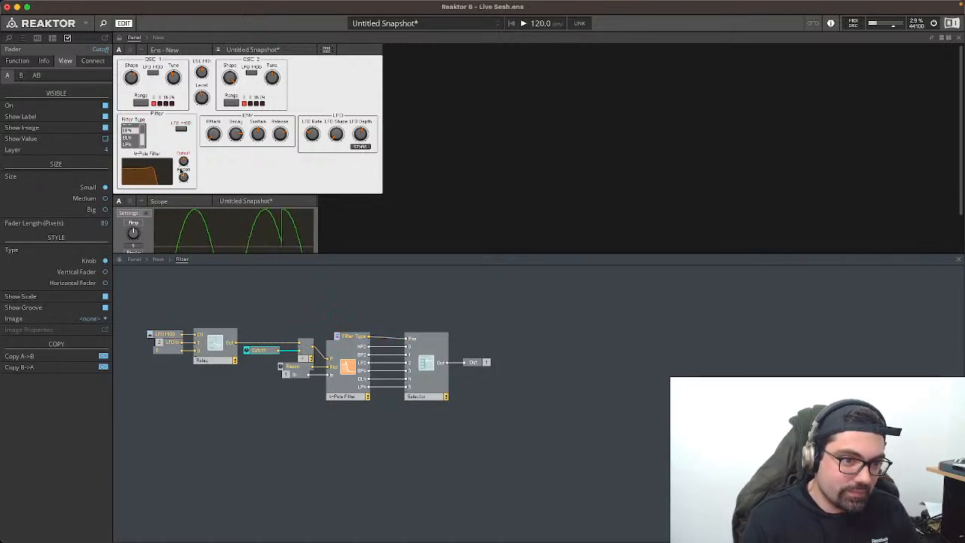
left_click(182, 129)
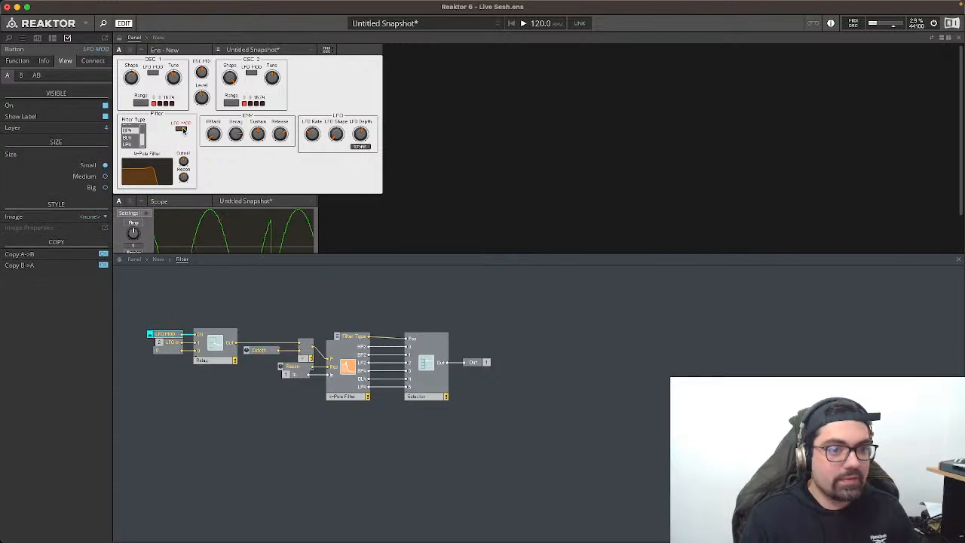
Step: Check the to-do list in Word, and examine the OSC MIX knob's range settings and the LFO macro's structure in Reaktor
left_click(601, 528)
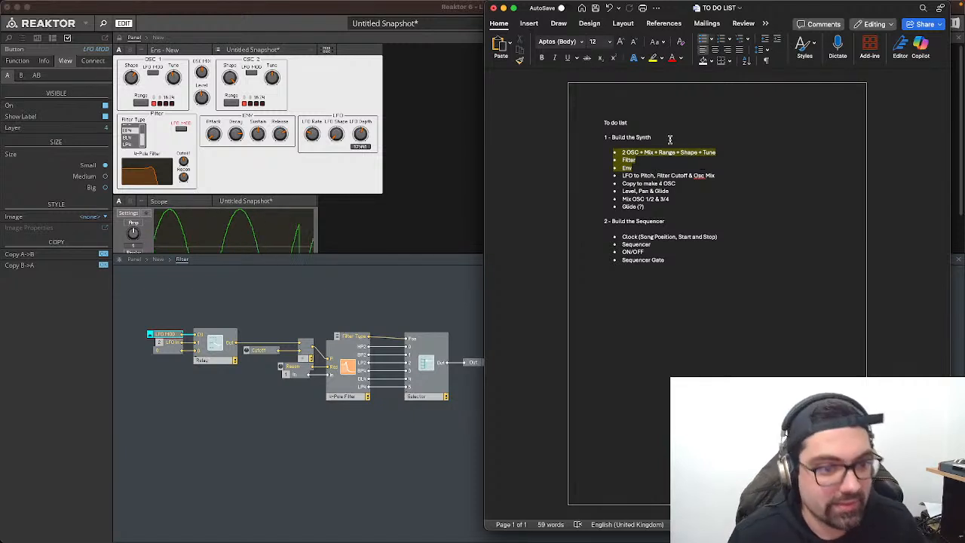
left_click(466, 274)
left_click(158, 260)
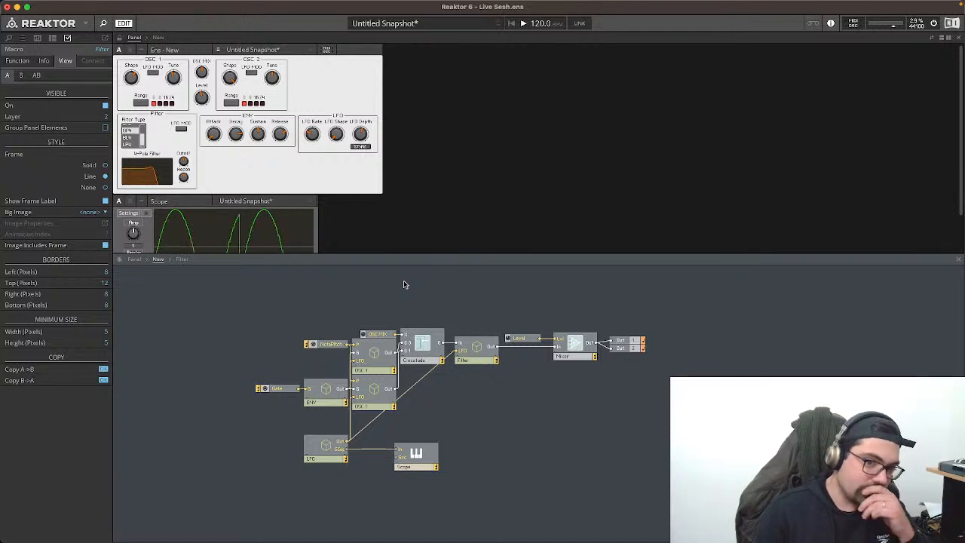
left_click(380, 334)
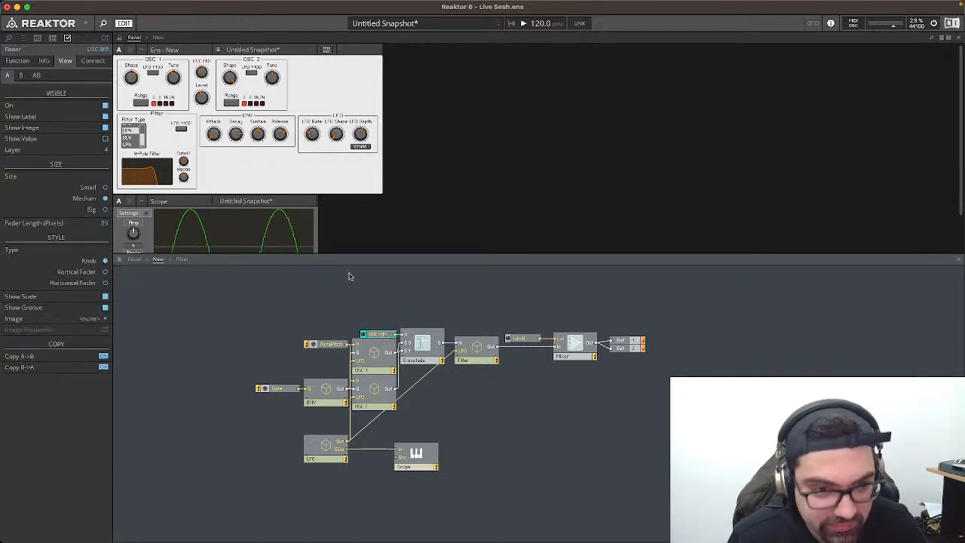
left_click(18, 60)
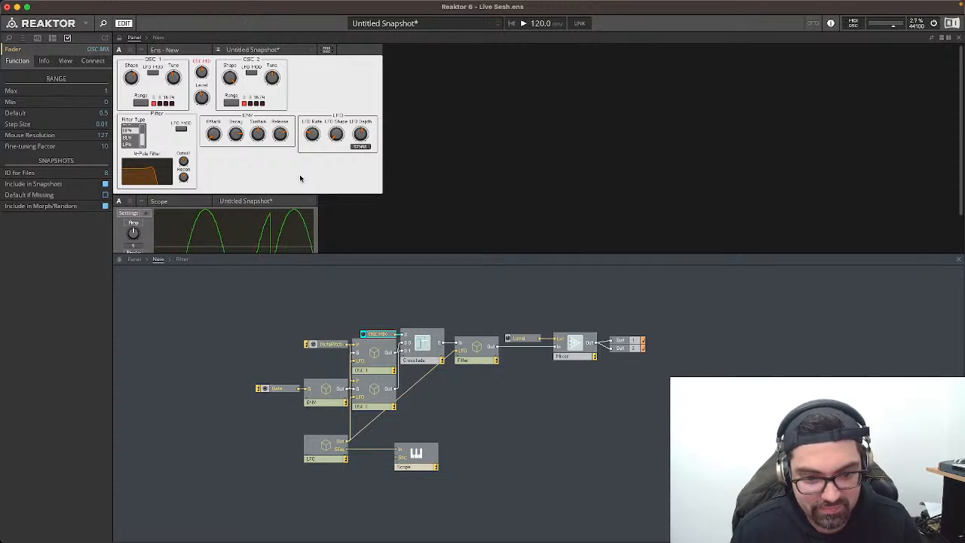
left_click(321, 455)
double_click(321, 455)
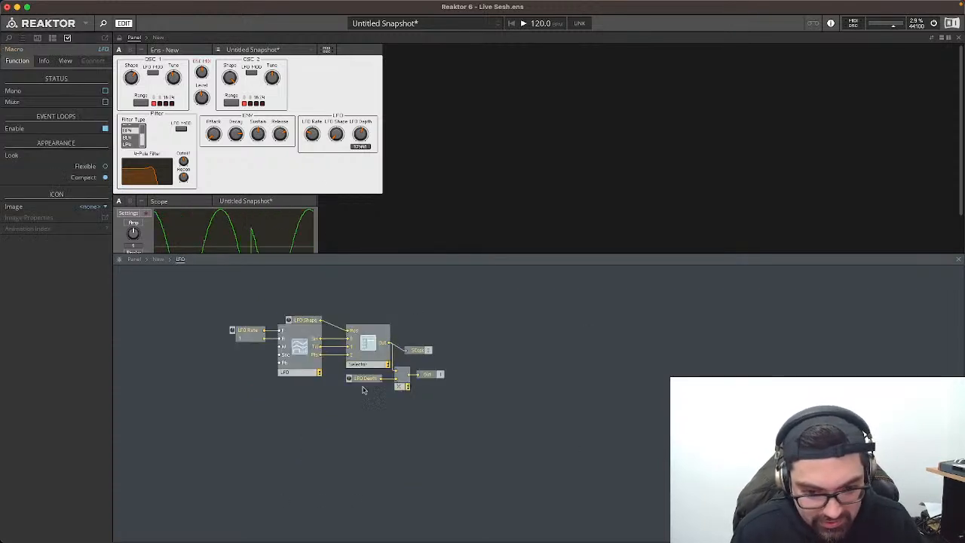
left_click(163, 260)
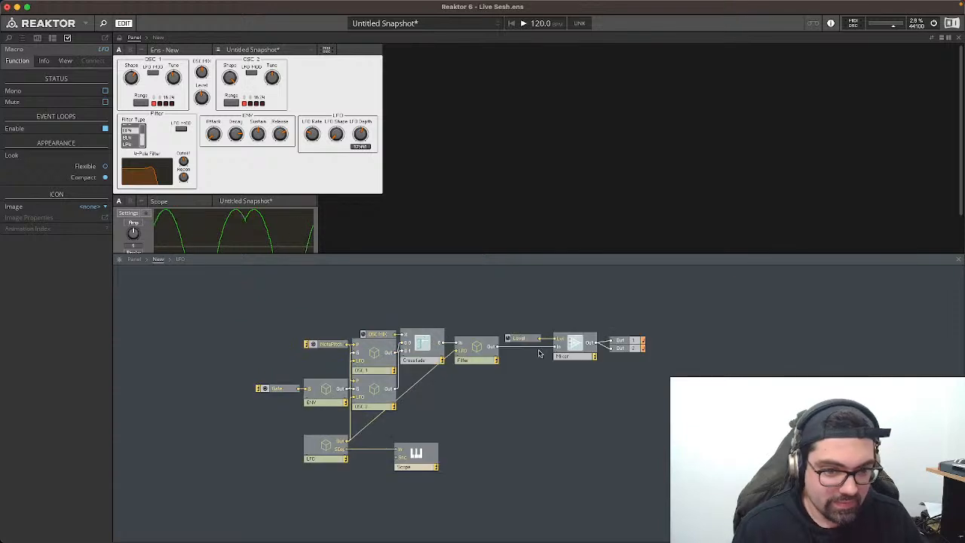
left_click(378, 334)
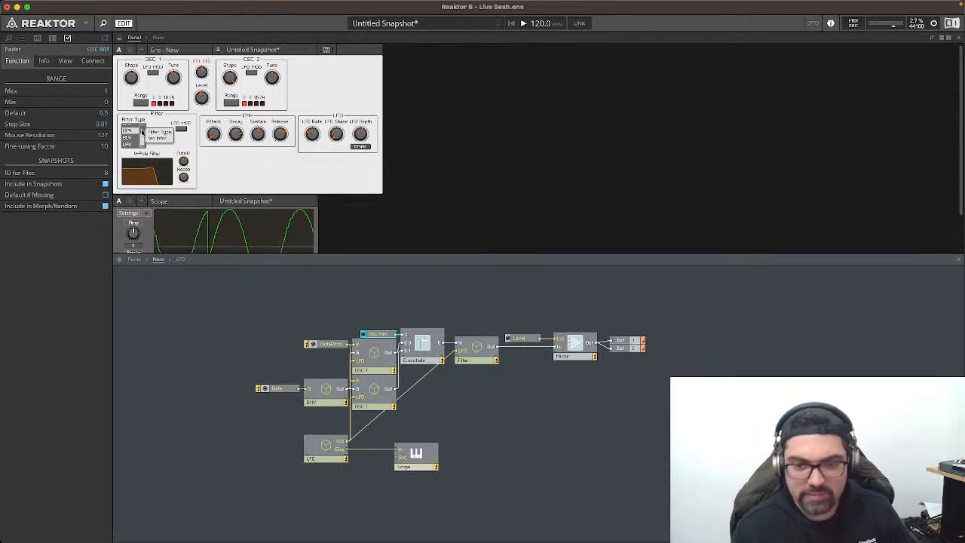
Step: In the Word to-do list, highlight "LFO to Pitch, Filter Cutoff & Osc Mix" in yellow and colour the text "Copy to make 4 OSC" red
left_click(599, 516)
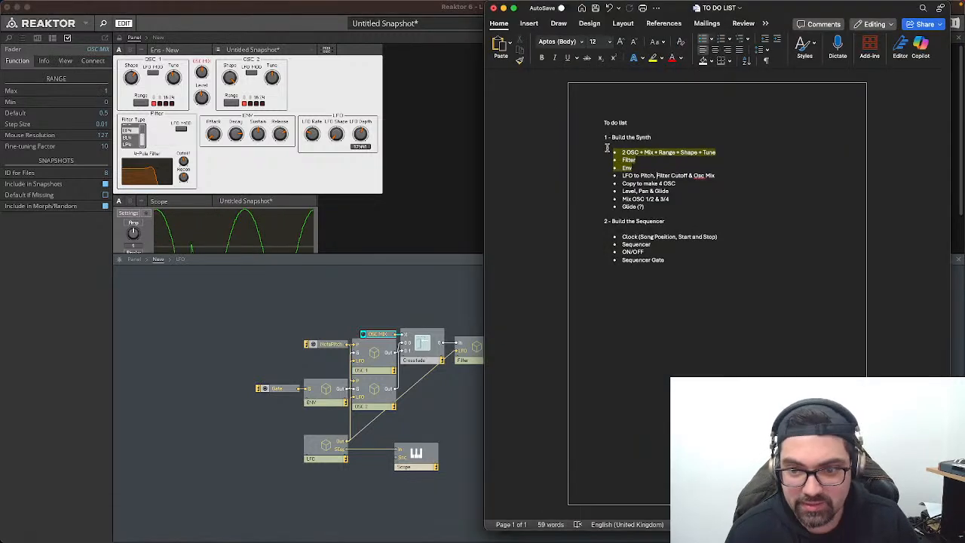
left_click(608, 176)
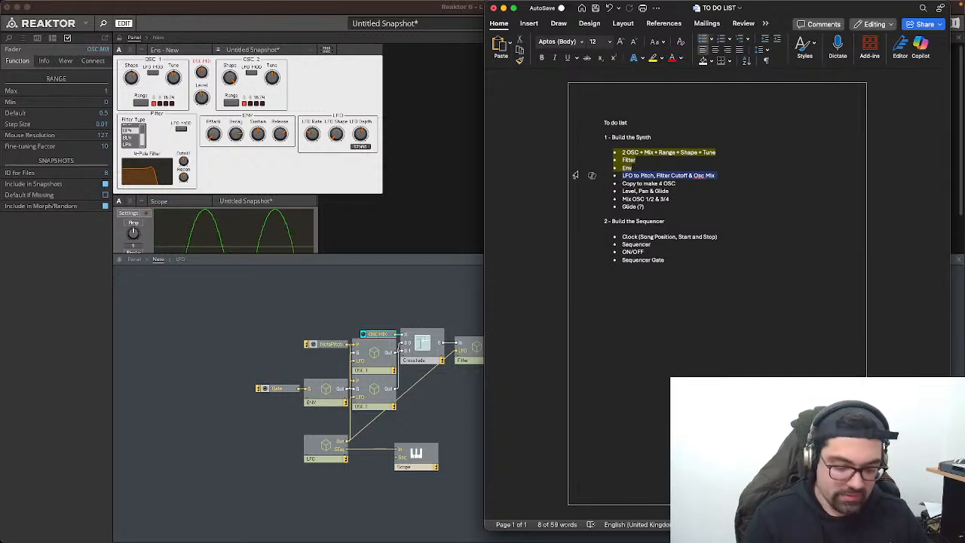
left_click(653, 58)
left_click(687, 175)
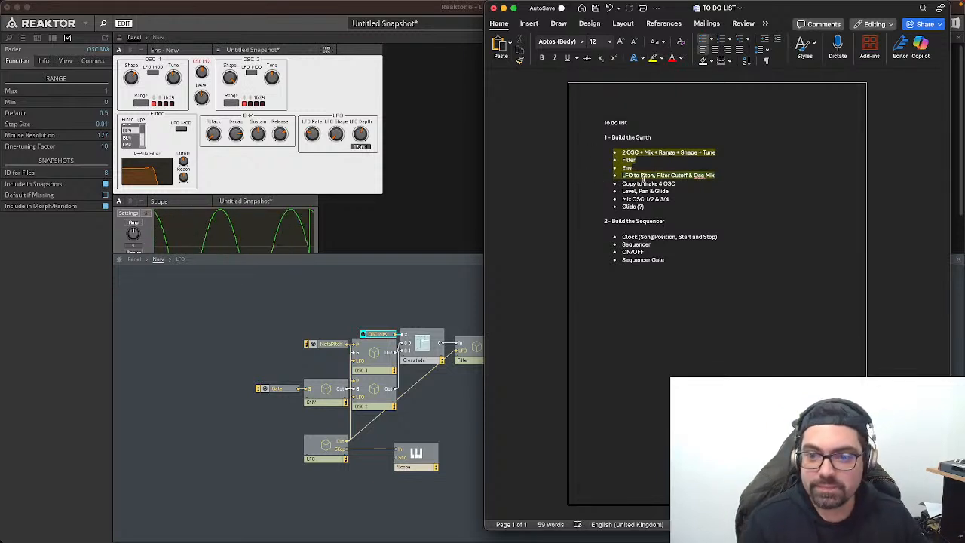
left_click_drag(679, 184, 591, 184)
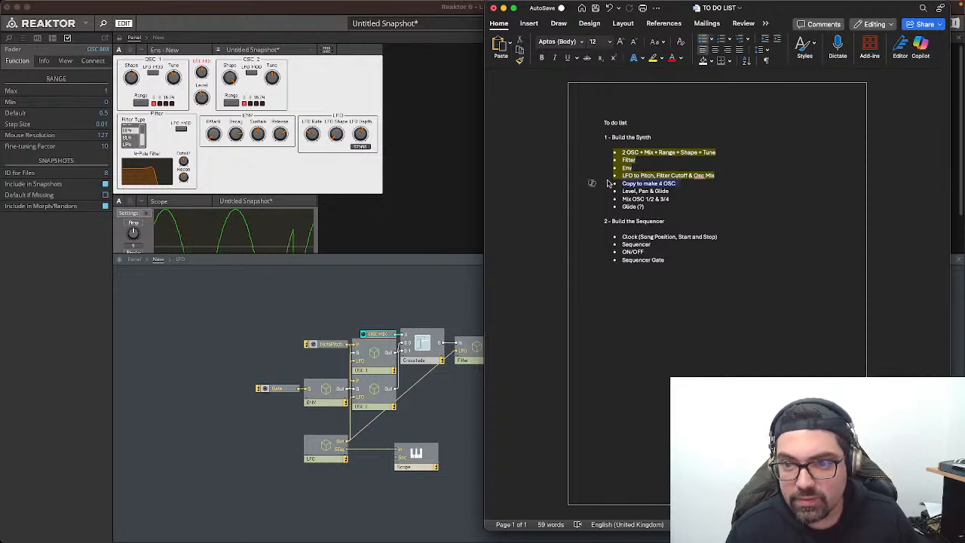
left_click(675, 60)
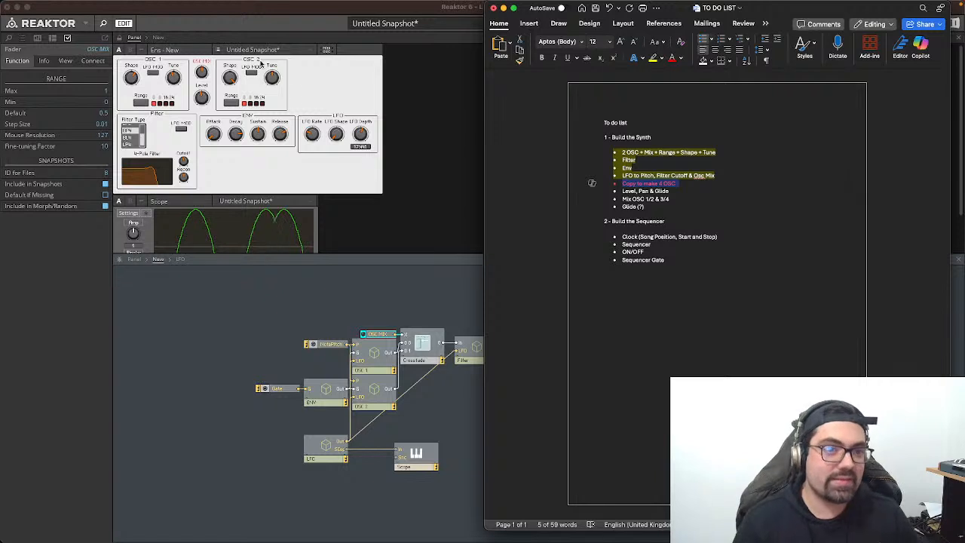
Step: Return to Reaktor, unlock the panel layout and nudge the ENV macro slightly up and left, closer to the Filter
left_click(336, 73)
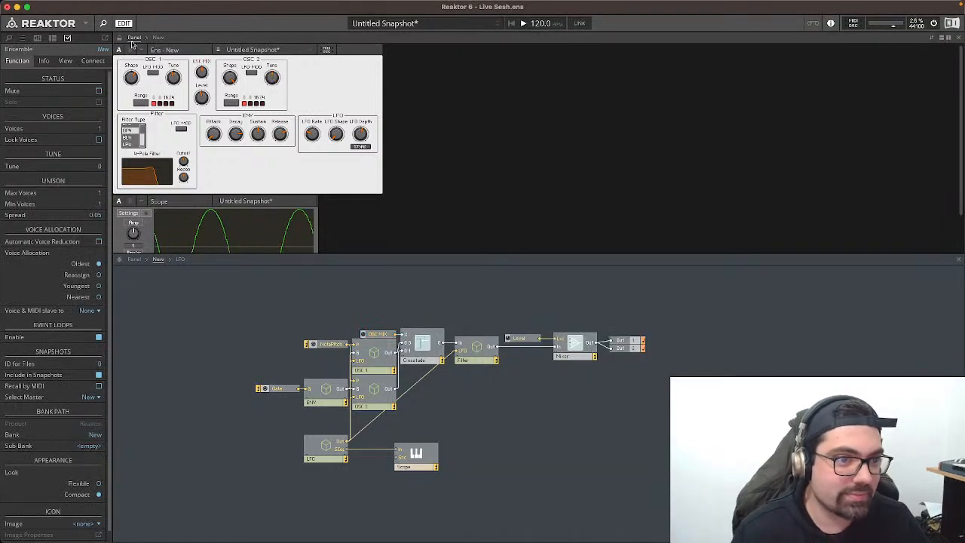
left_click(119, 38)
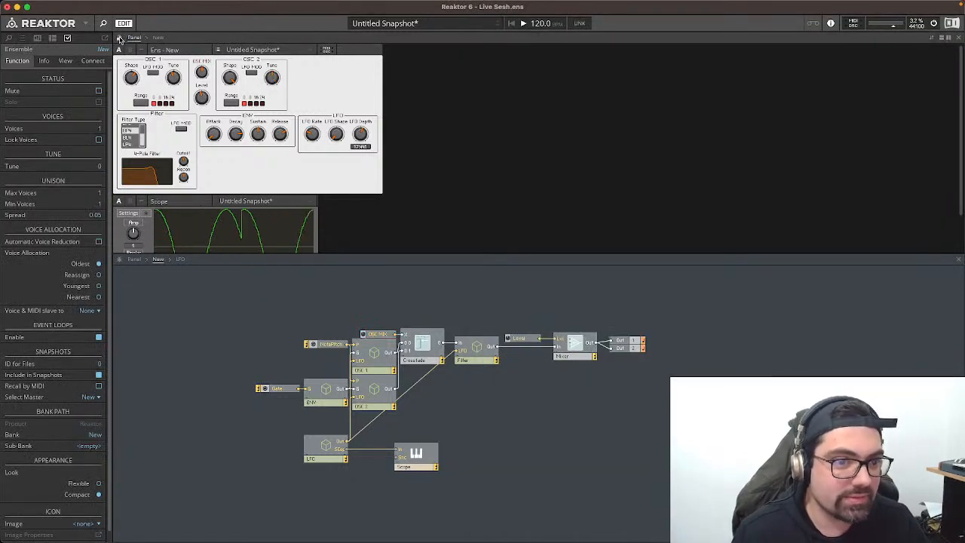
left_click(245, 115)
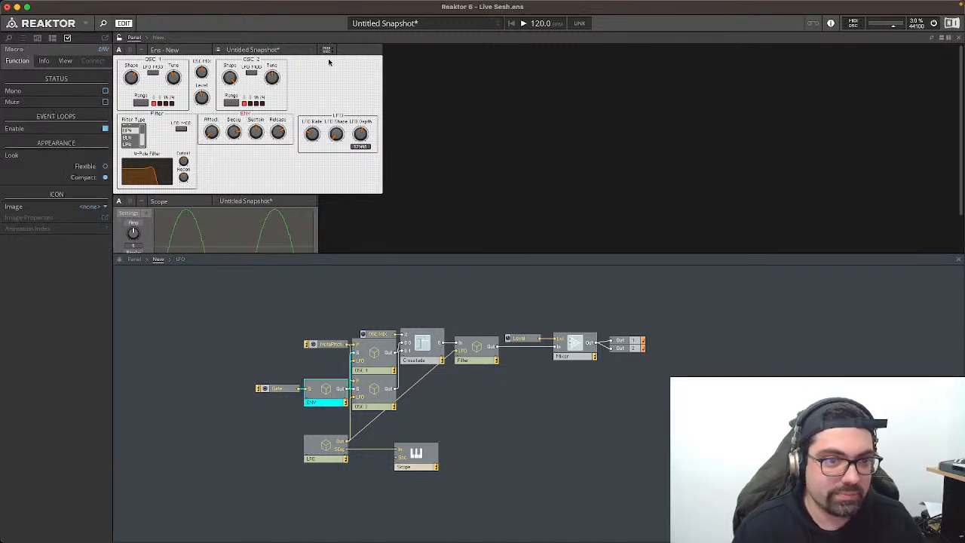
Step: Set the Release, Sustain, Decay and Attack knobs of the ENV macro to size Small
left_click(212, 128)
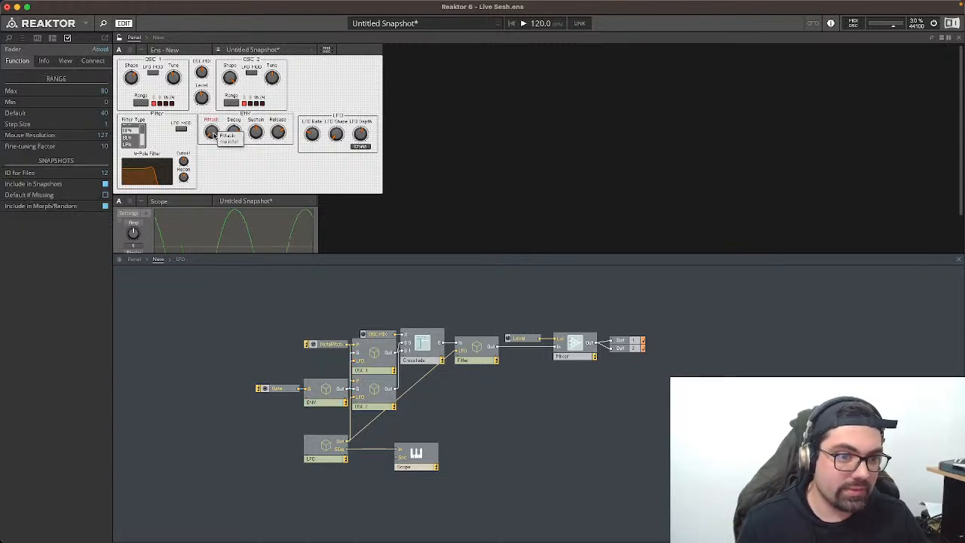
mouse_move(733, 4)
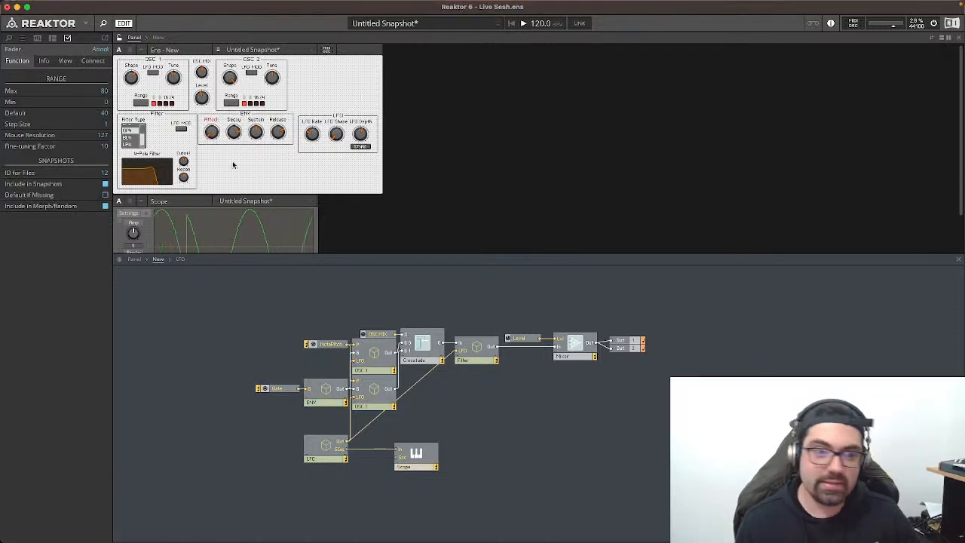
left_click(211, 132, "shift")
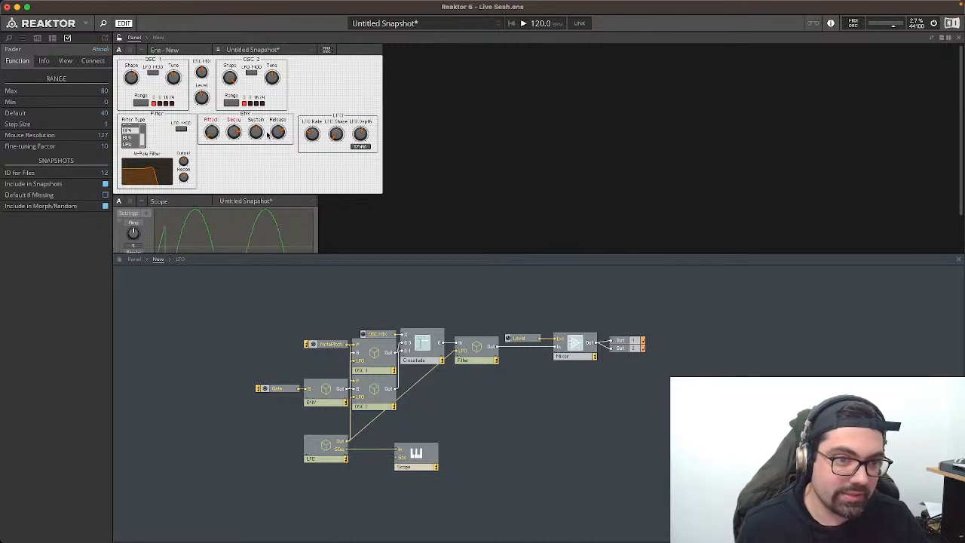
left_click(258, 133, "shift")
left_click(276, 133, "shift")
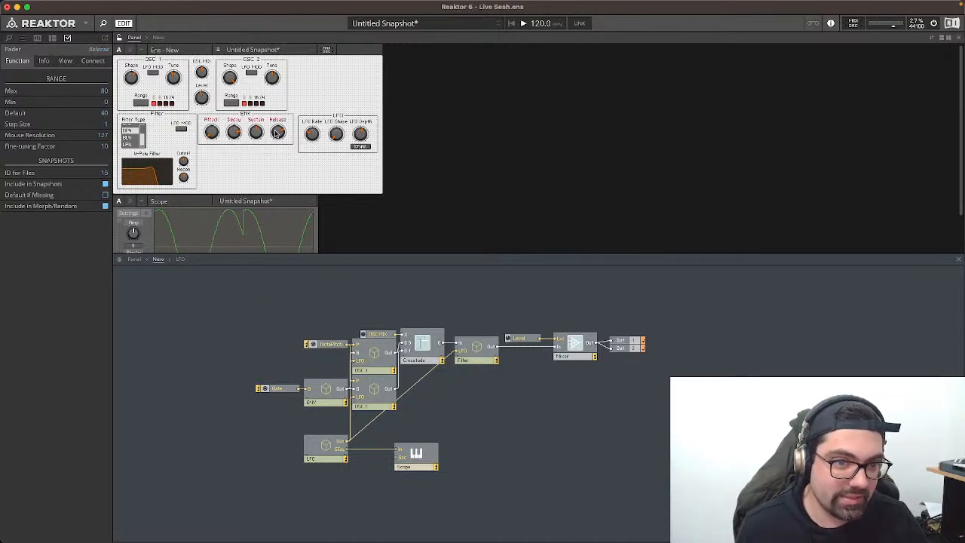
left_click(44, 61)
left_click(66, 60)
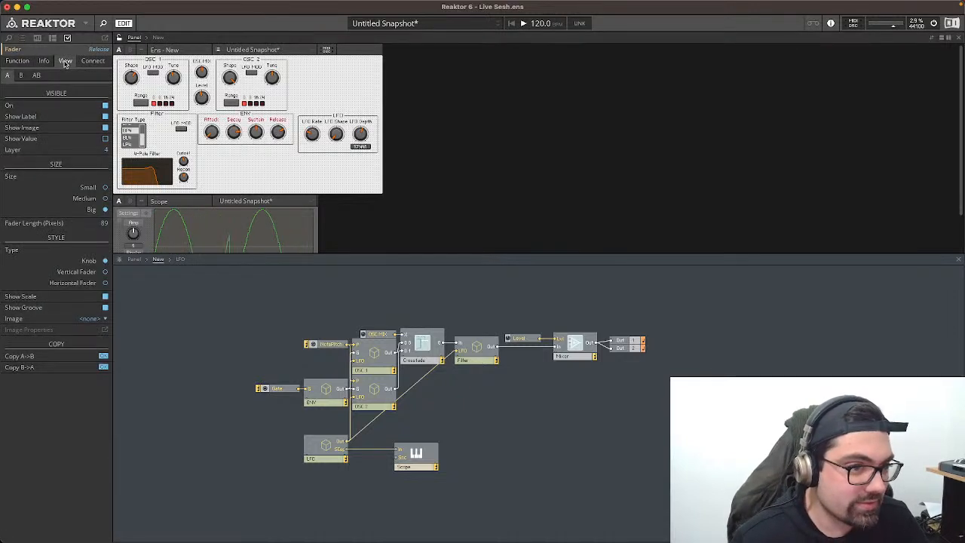
left_click(106, 189)
left_click(257, 134)
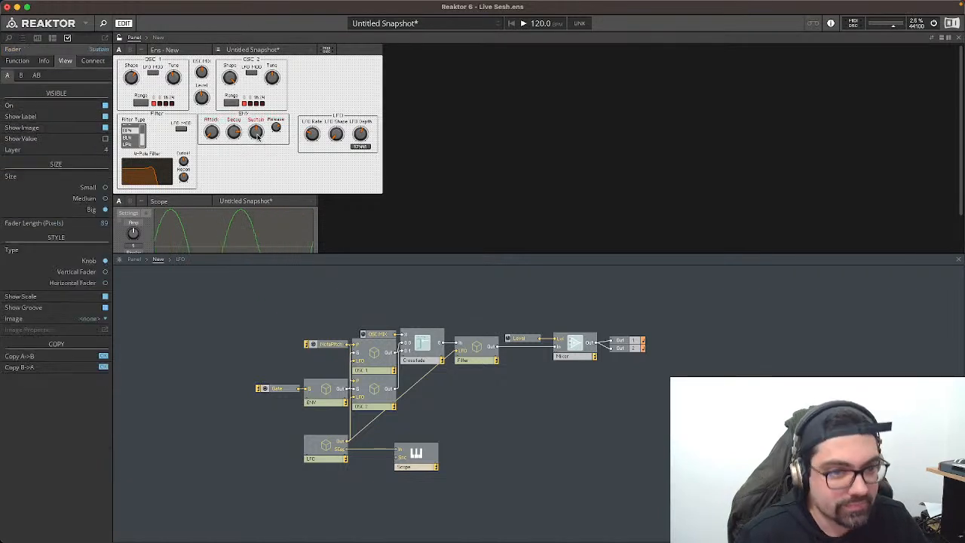
left_click(105, 188)
left_click(236, 132)
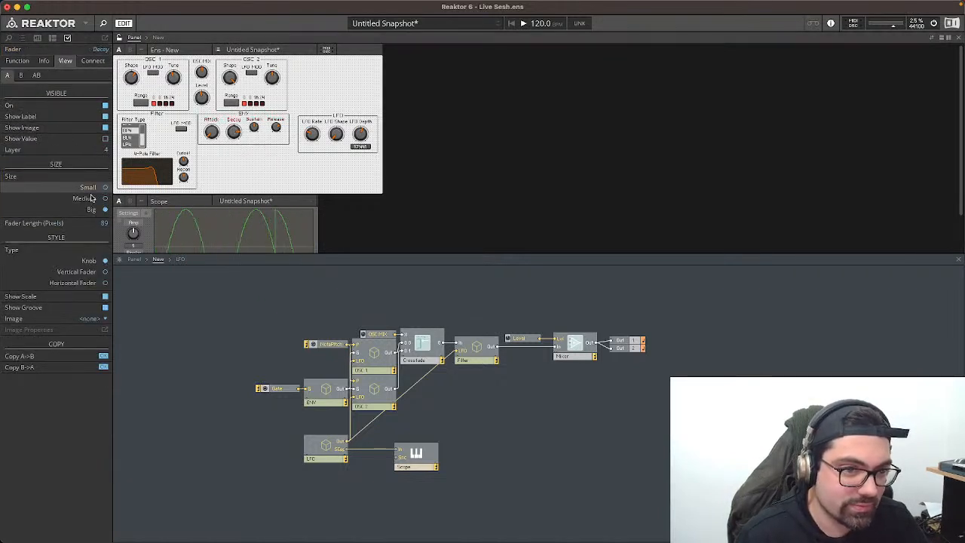
left_click(106, 189)
left_click(214, 132)
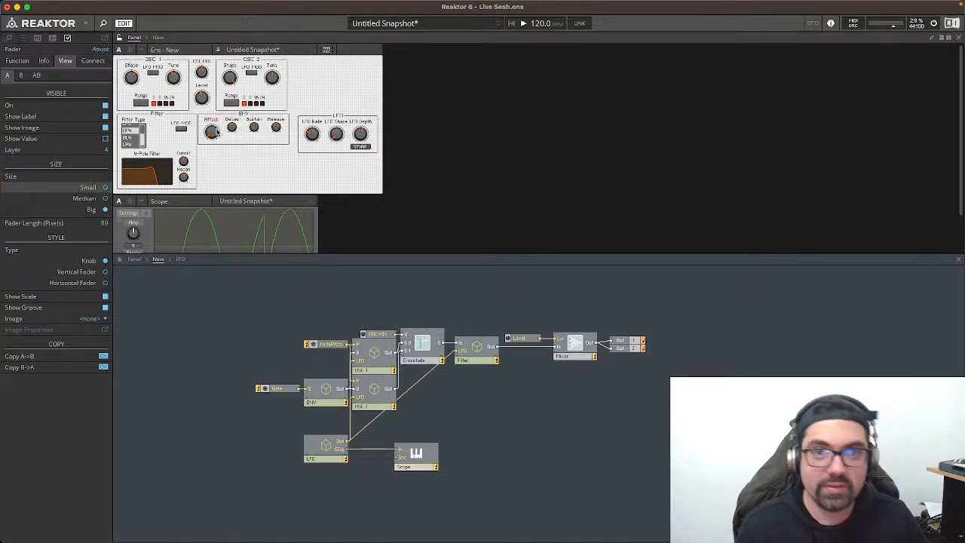
left_click(106, 188)
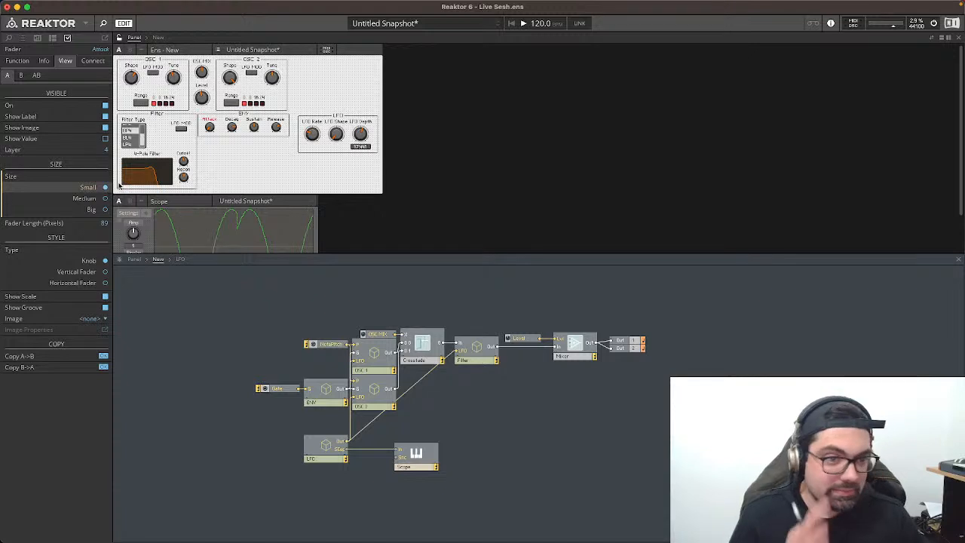
Step: Stack the ENV macro's Decay, Sustain and Release knobs in a vertical column beneath Attack
left_click_drag(232, 127, 210, 160)
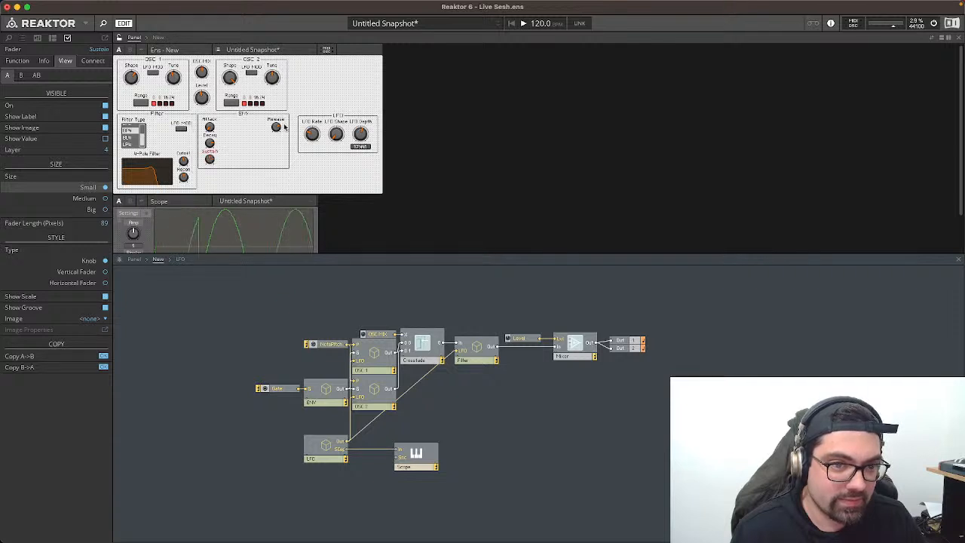
left_click_drag(278, 128, 209, 177)
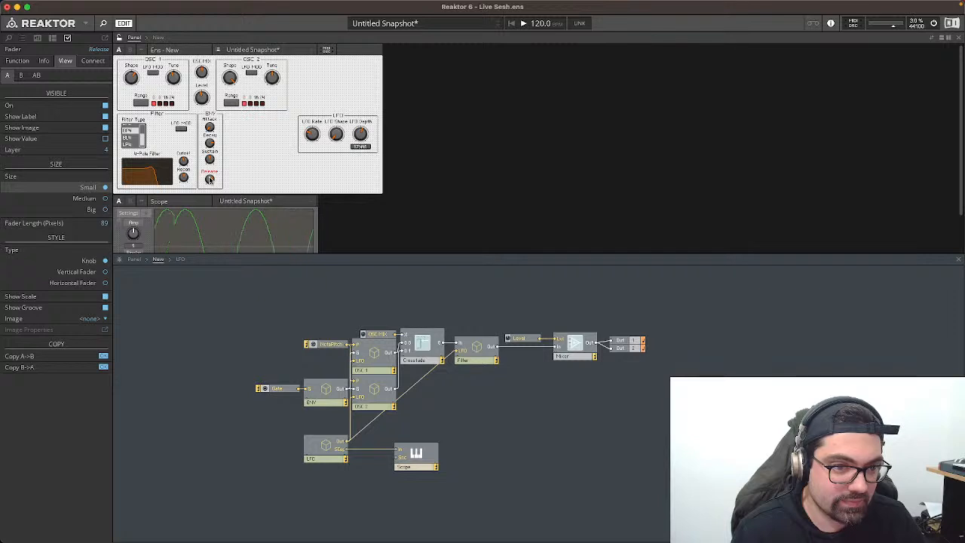
Step: Set the width of the 4-Pole Filter display to 90 pixels
left_click(216, 114)
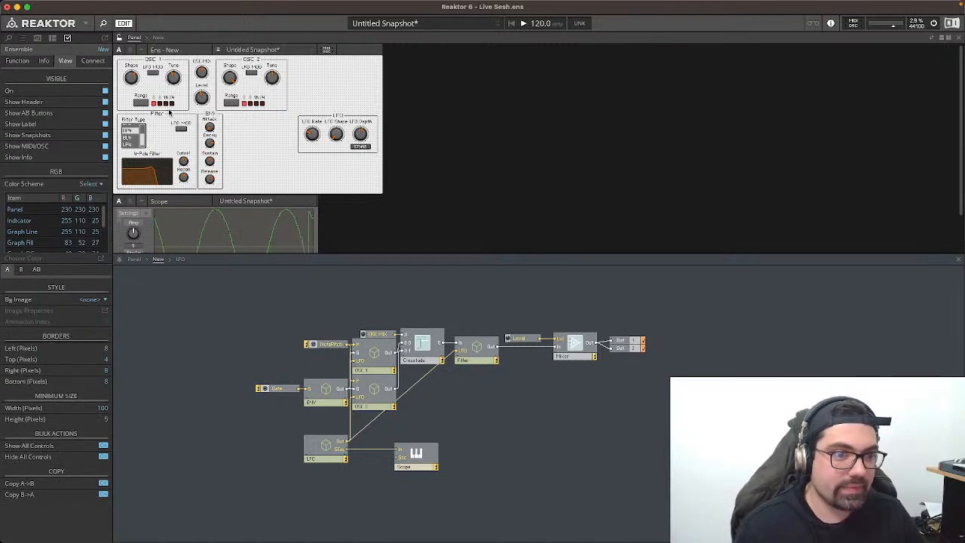
left_click(148, 155)
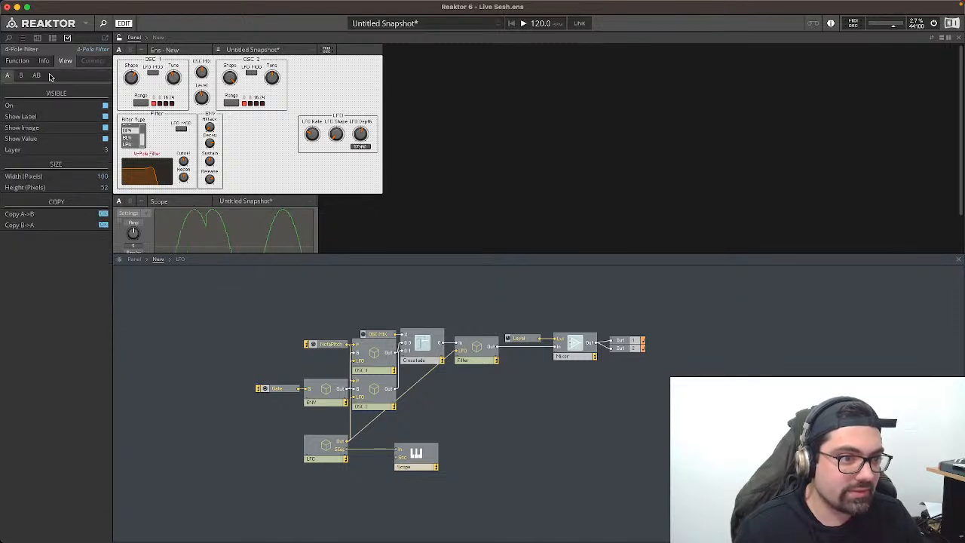
double_click(102, 176)
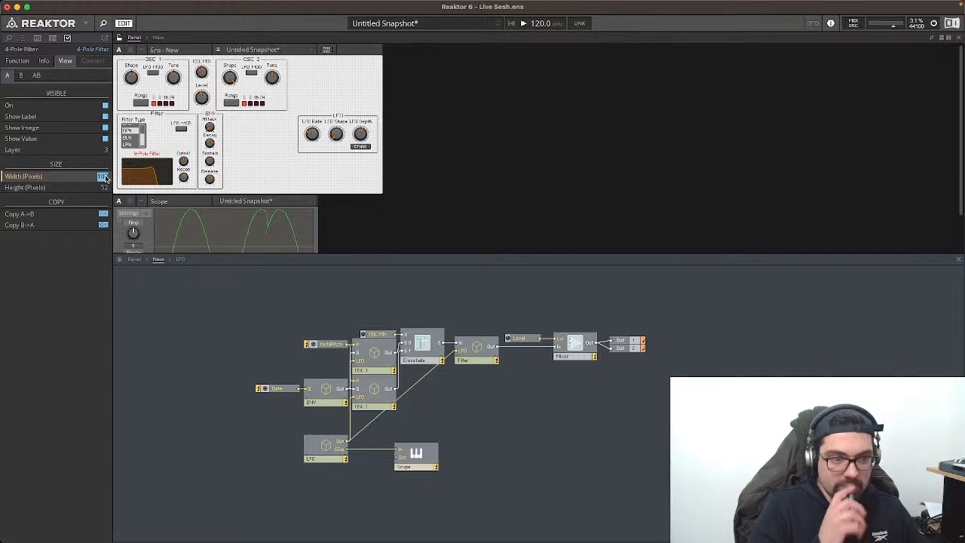
type("90")
key("Return")
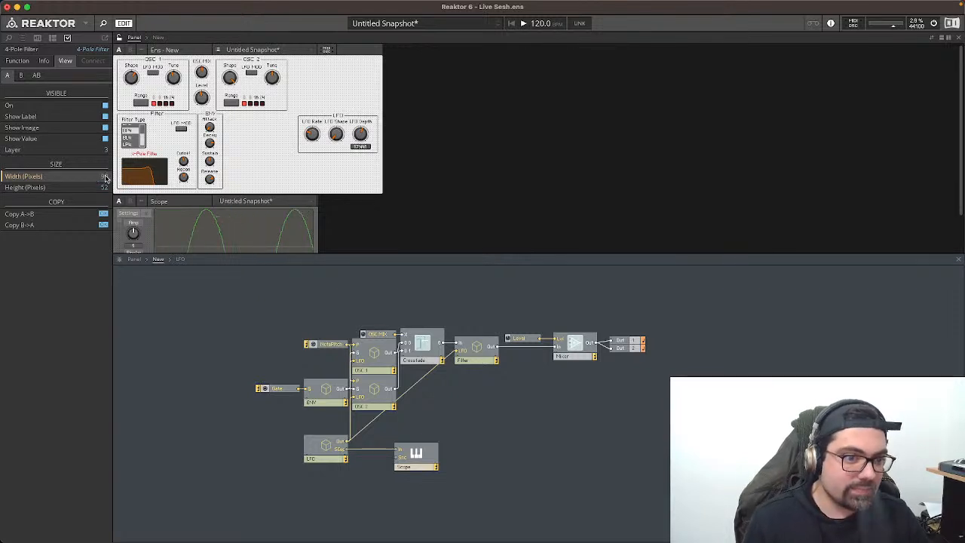
Step: Move the Cutoff and Reson knobs left so they line up vertically beside the narrowed filter display
left_click(182, 163)
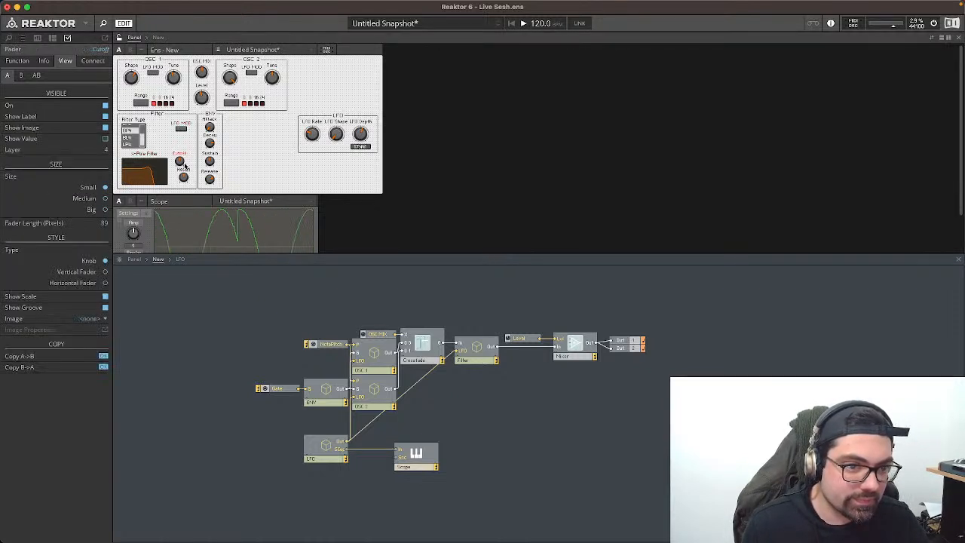
key("Left")
key("Left")
key("Left")
key("Left")
key("Left")
key("Left")
key("Left")
key("Left")
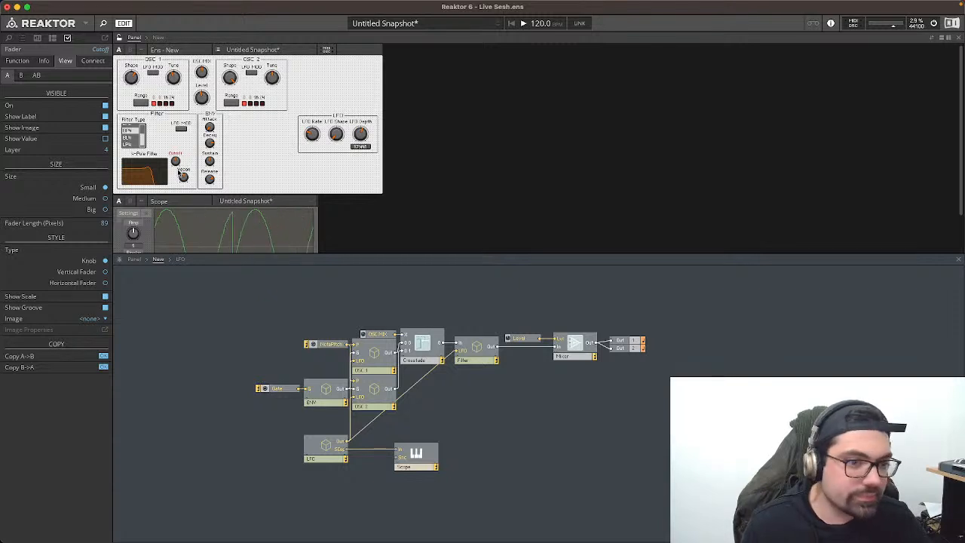
key("Left")
key("Left")
key("Left")
key("Left")
key("Left")
key("Left")
key("Left")
key("Left")
key("Left")
key("Left")
key("Down")
key("Down")
key("Down")
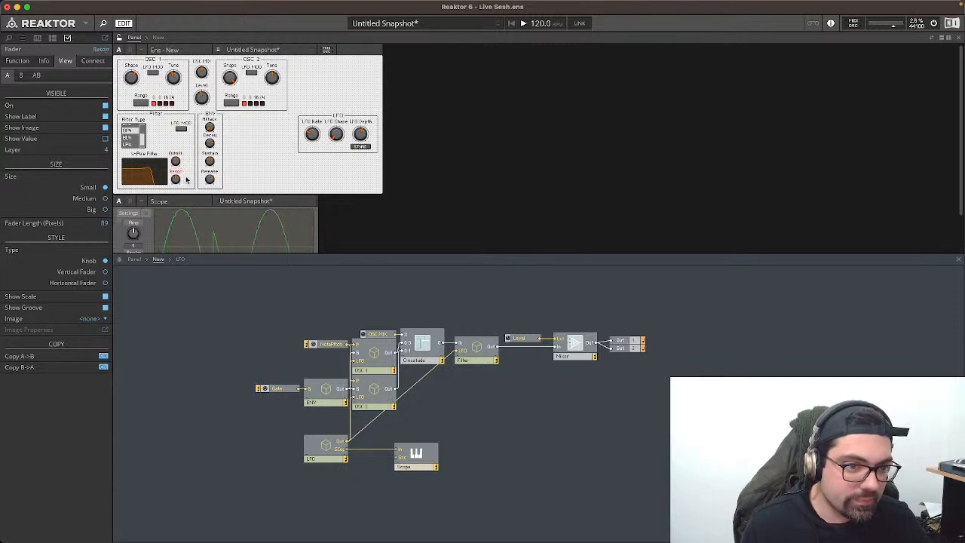
Step: Shift the filter's LFO MOD button left above the Cutoff knob, and move the ENV frame left against the Filter frame
left_click(174, 161)
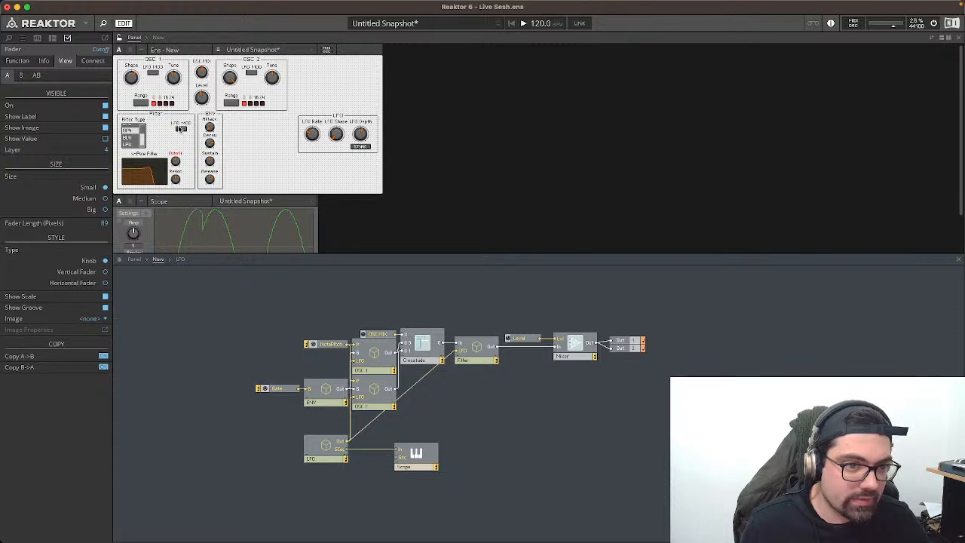
left_click_drag(180, 129, 174, 129)
left_click(193, 147)
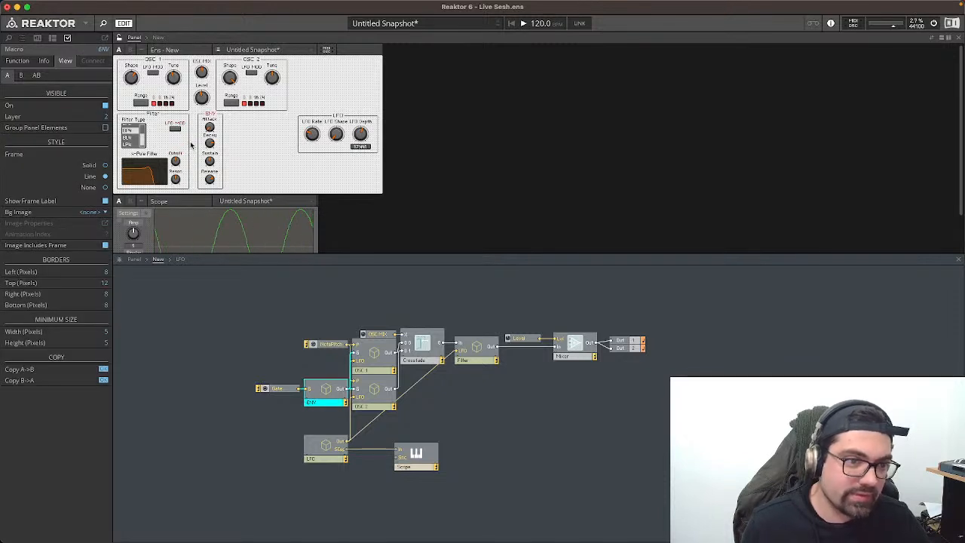
key("Left")
key("Left")
key("Left")
key("Left")
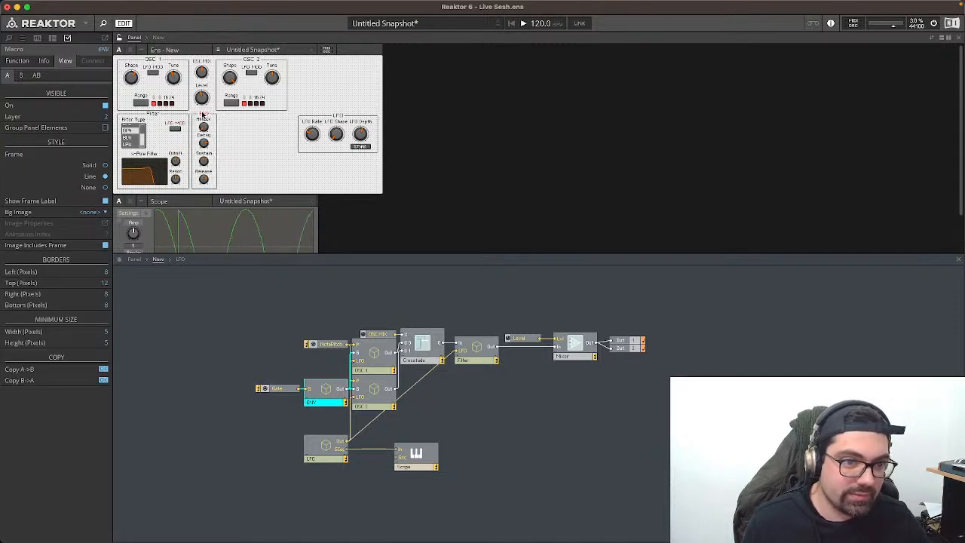
Step: Move the LFO frame beside the ENV frame under OSC 2, and place its LFO Depth knob centred below LFO Rate and LFO Shape
left_click(285, 120)
left_click_drag(343, 117, 262, 116)
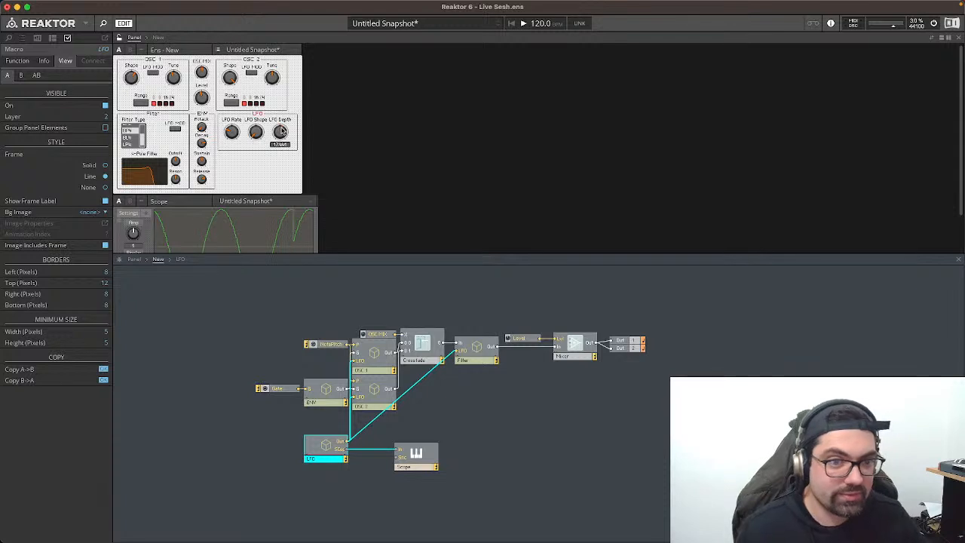
left_click_drag(280, 132, 243, 151)
left_click(244, 114)
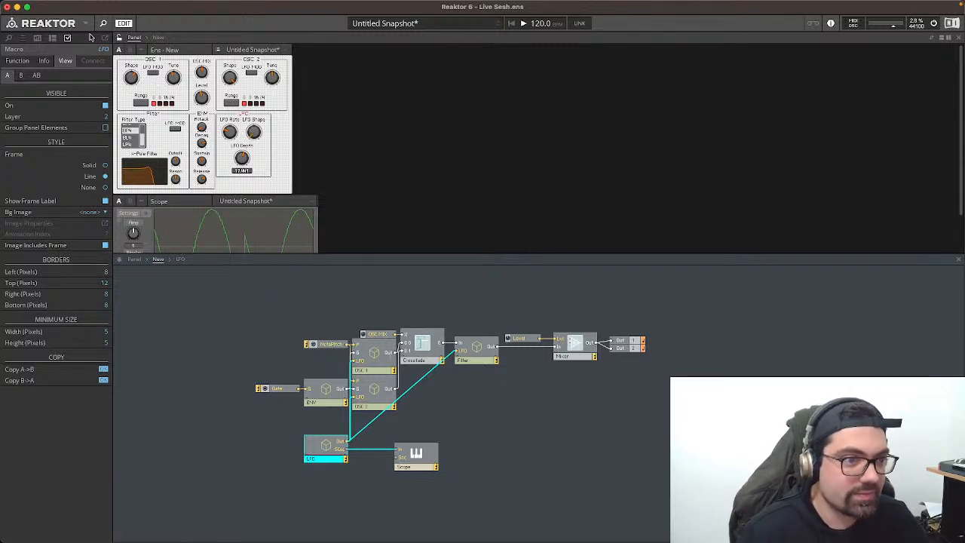
Step: Nudge the LFO frame one step right and the Filter frame one step left to space the lower frames
left_click(241, 157)
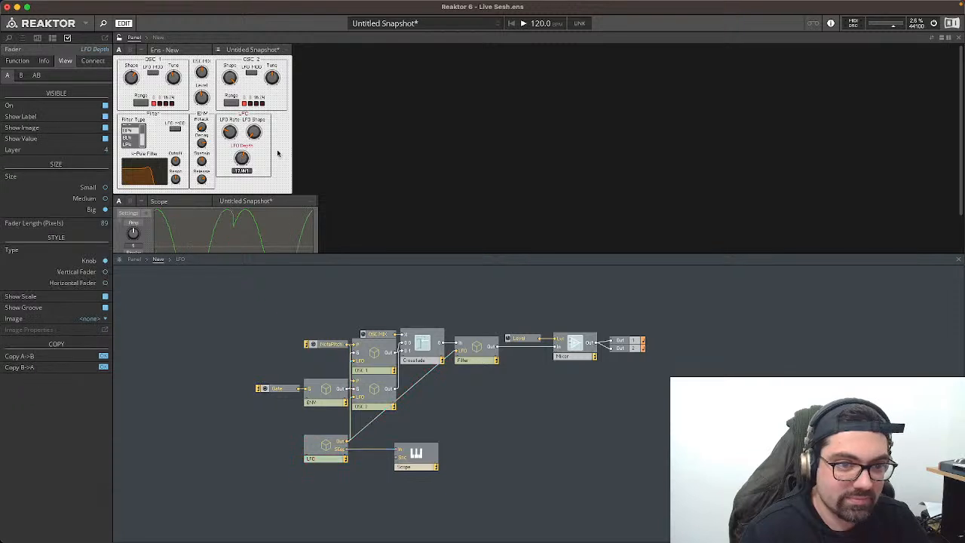
left_click(243, 114)
key("Right")
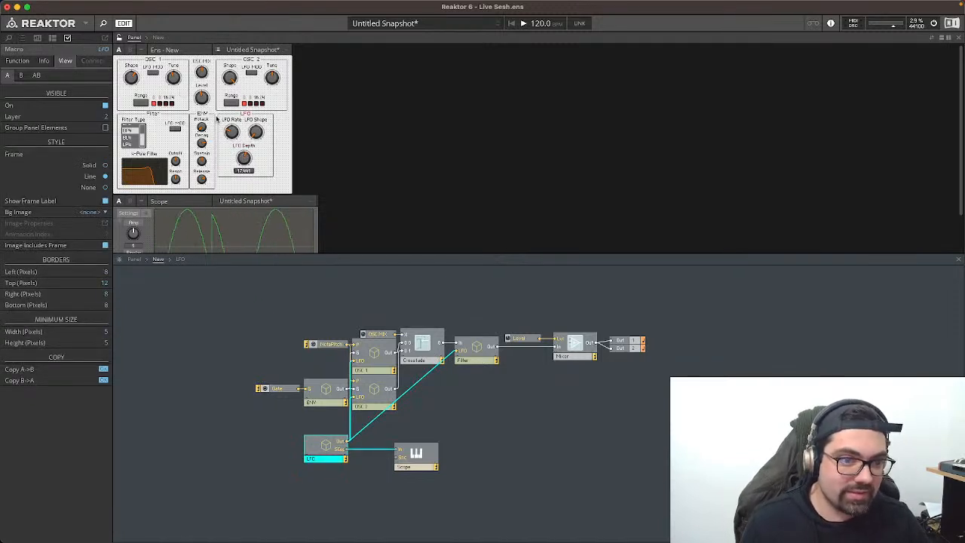
left_click(204, 114)
left_click(158, 114)
key("Left")
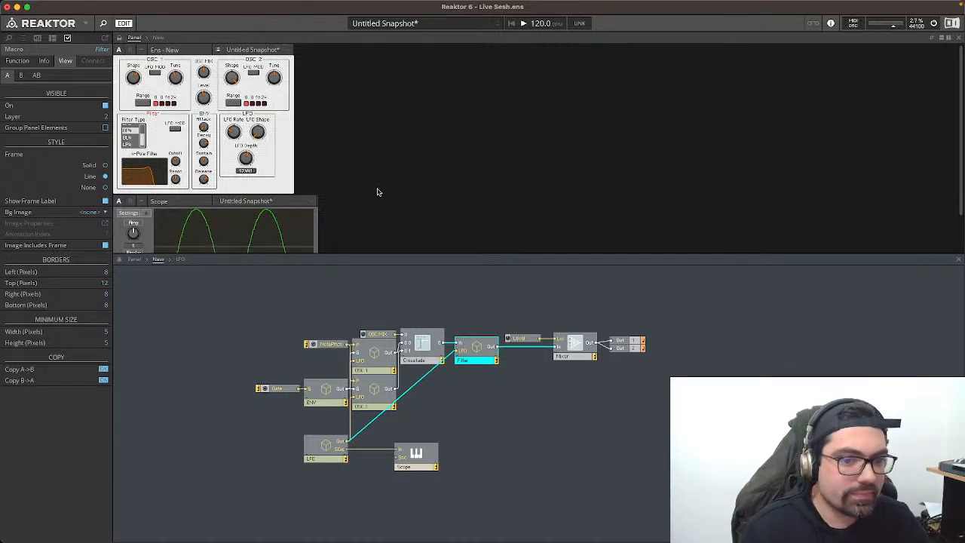
Step: Test the sound by raising the filter Cutoff and OSC 1 Shape, trying both oscillators' LFO MOD buttons, and picking a filter type
left_click(205, 329)
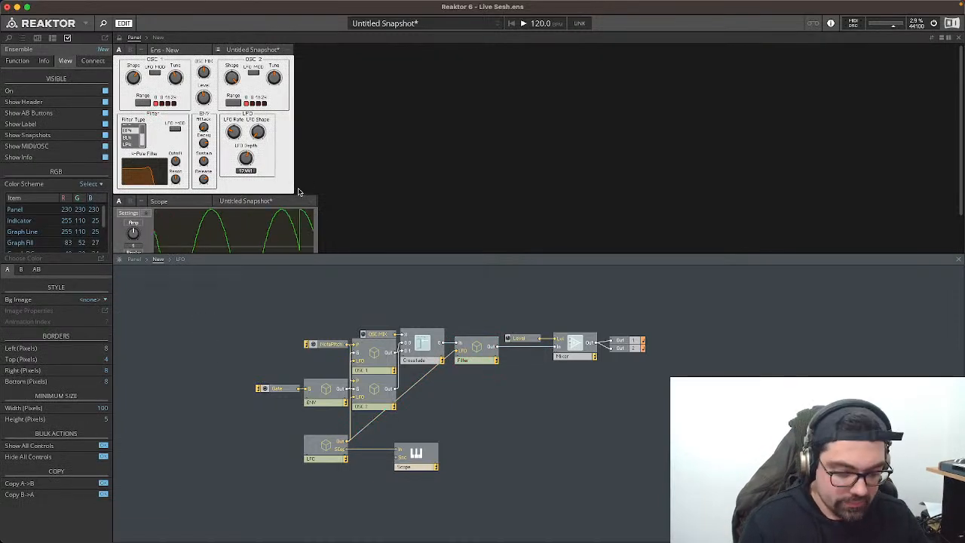
left_click(174, 161)
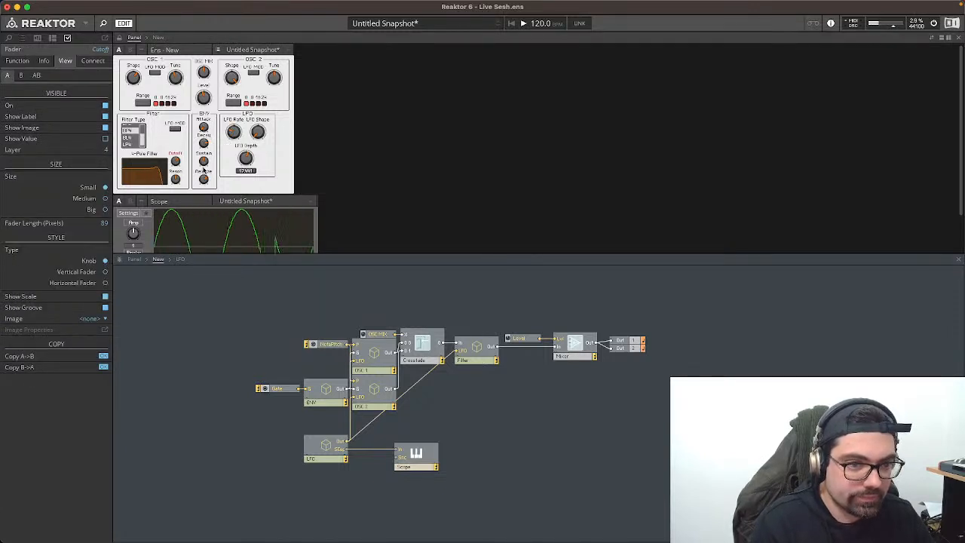
left_click(132, 77)
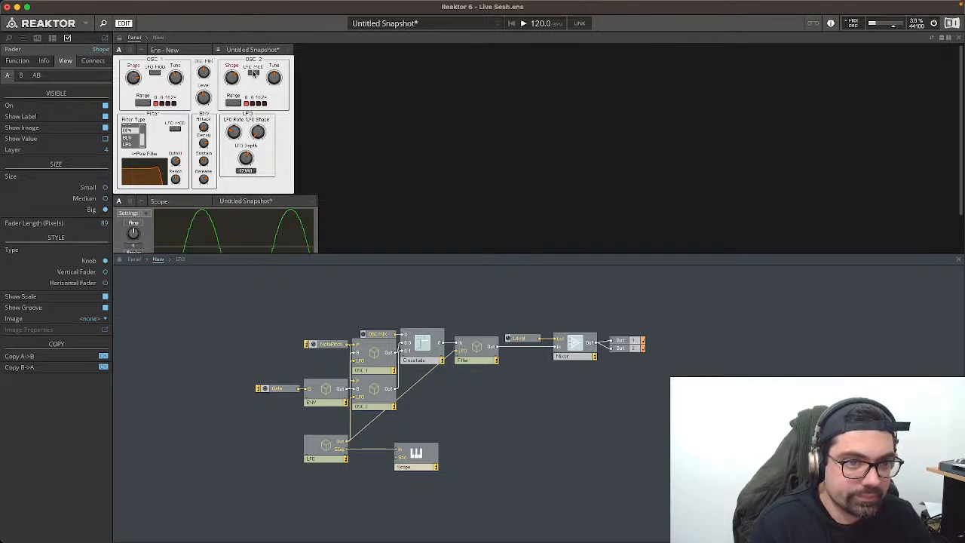
left_click(253, 72)
left_click(155, 74)
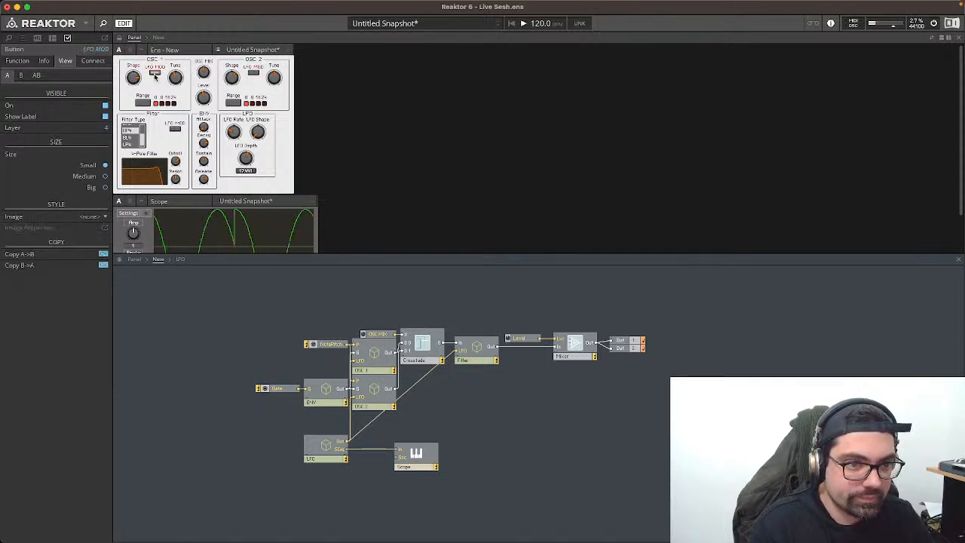
left_click(138, 147)
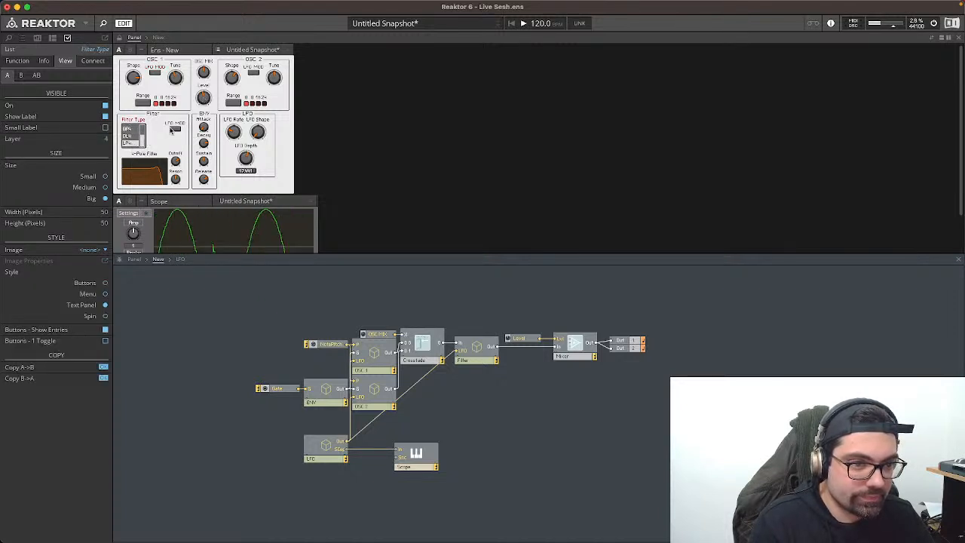
left_click(175, 161)
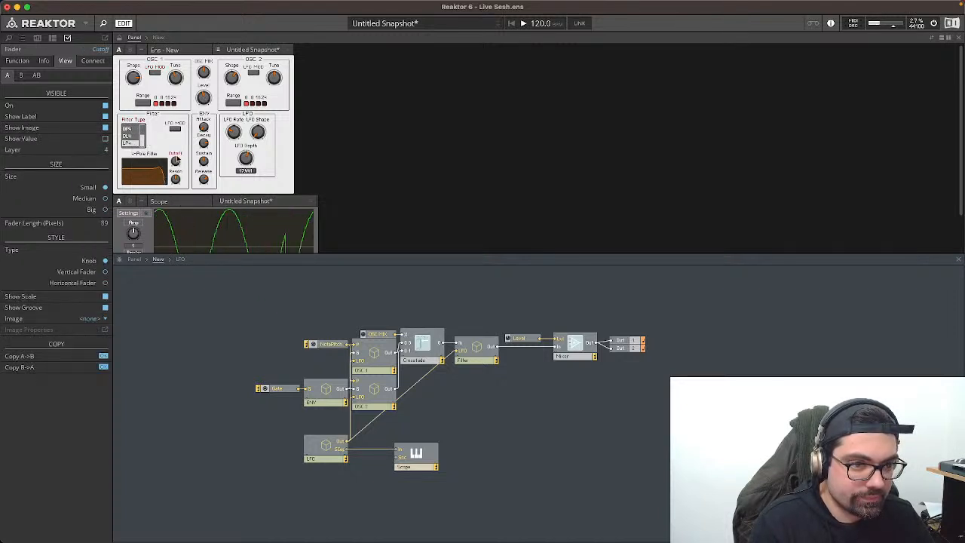
Step: Enable LFO modulation on the filter and adjust the LFO's Rate, Depth and Shape
left_click(231, 132)
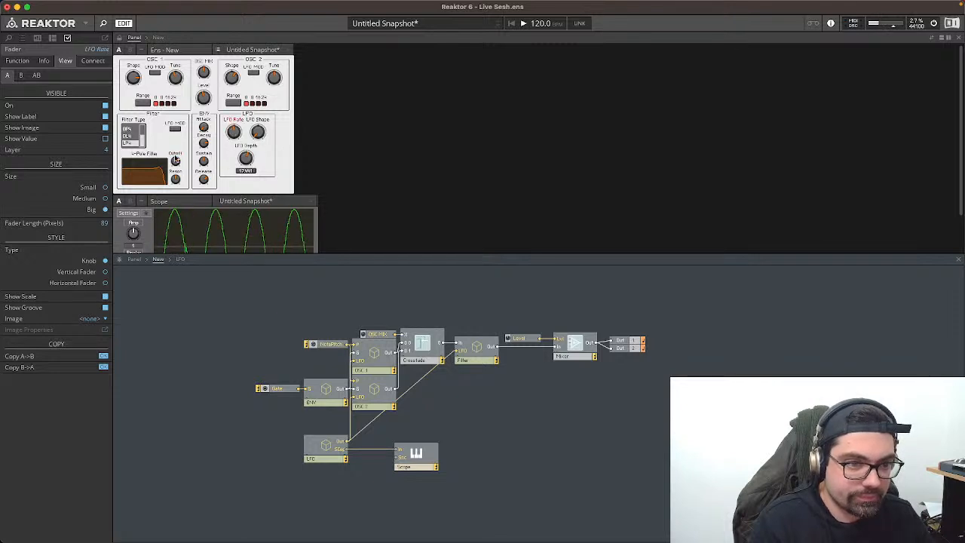
left_click(175, 129)
left_click(234, 133)
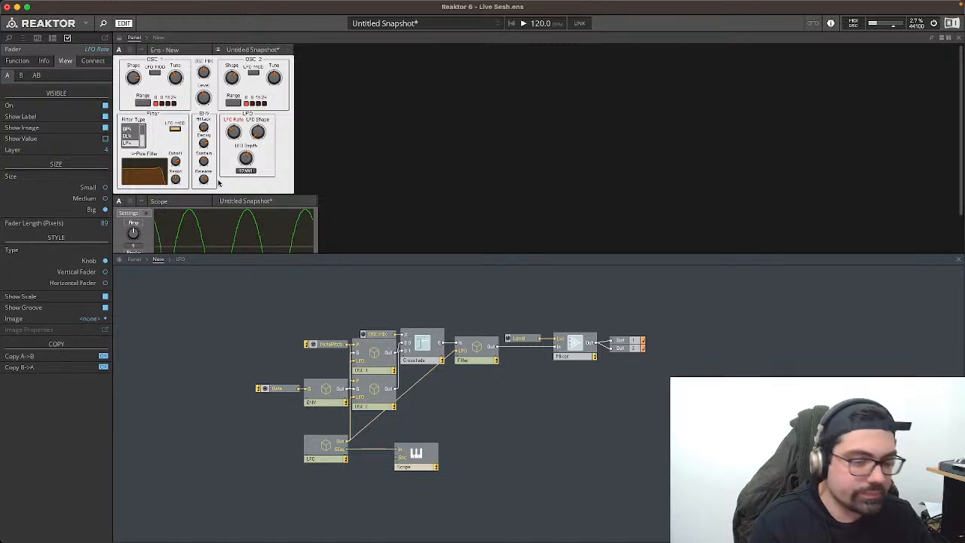
left_click(246, 166)
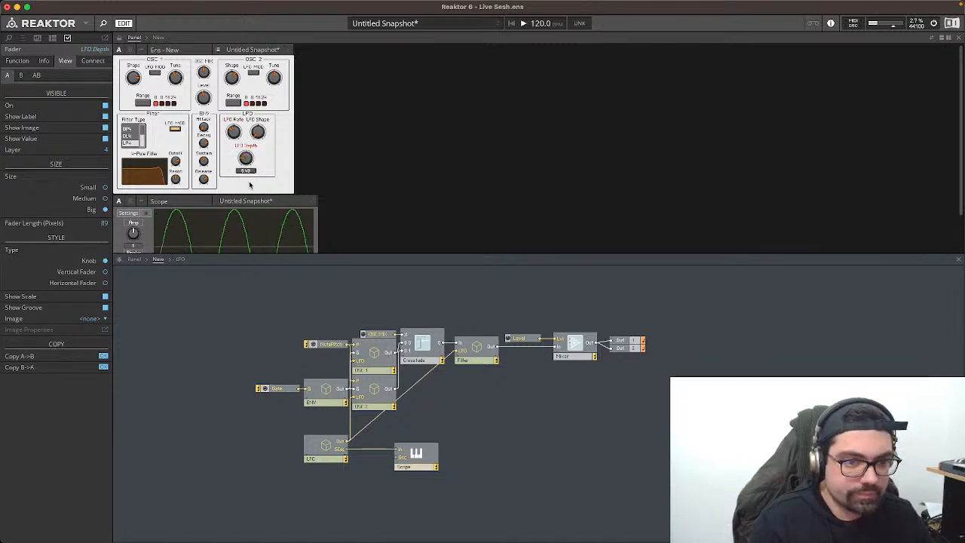
left_click_drag(246, 160, 264, 100)
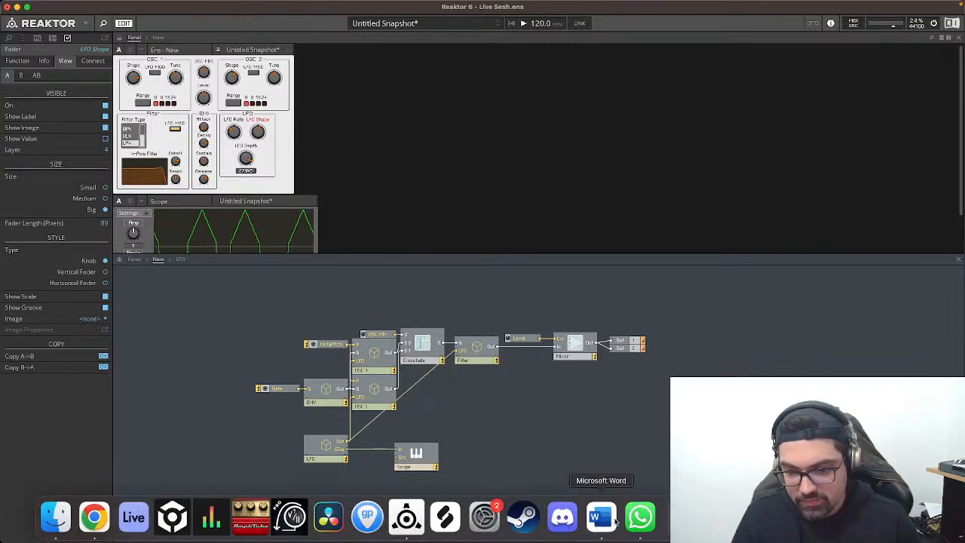
Step: Switch to Microsoft Word to review the remaining synth tasks in the TO DO LIST document, and return to Reaktor
left_click(601, 537)
left_click(670, 199)
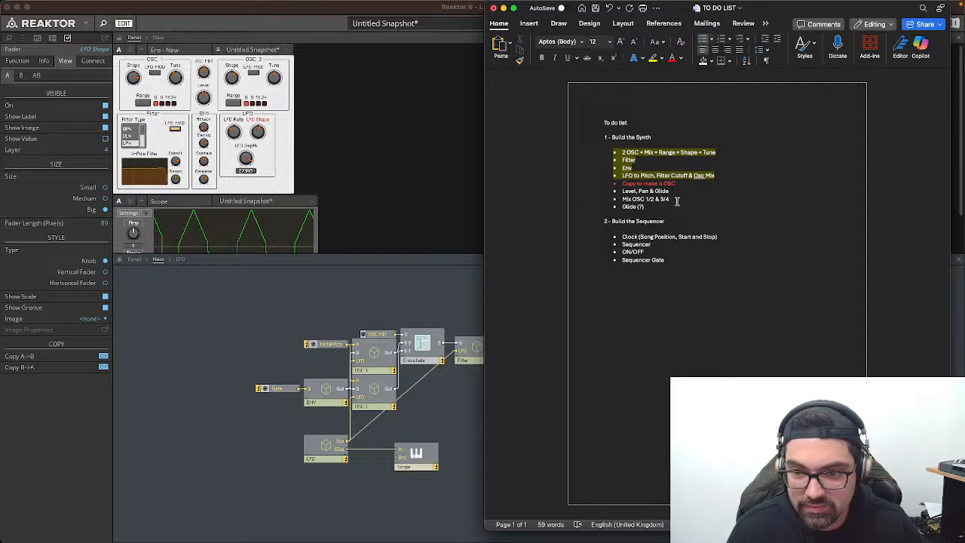
left_click(409, 235)
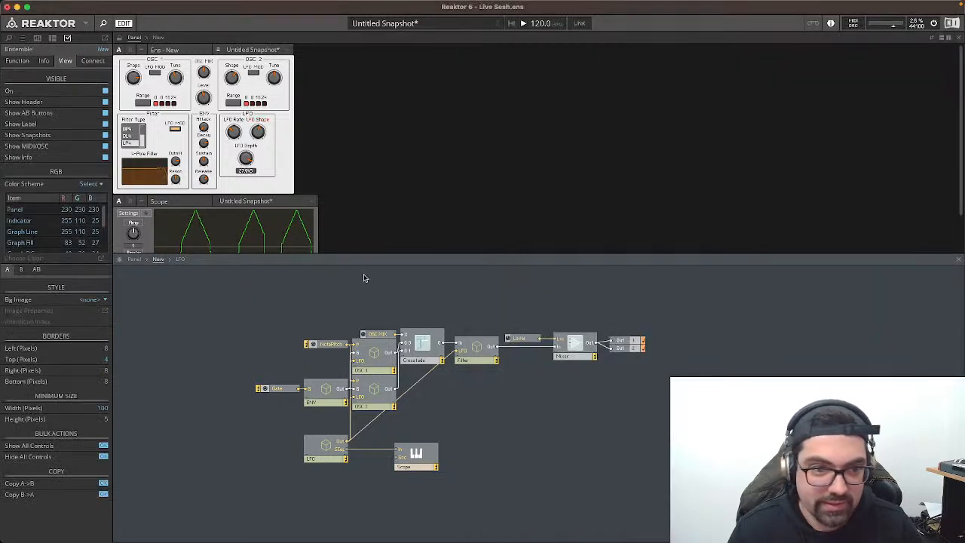
Step: Insert a built-in Stereo Mixer module from the Signal Path category above the existing Mixer in the structure
right_click(584, 295)
mouse_move(586, 295)
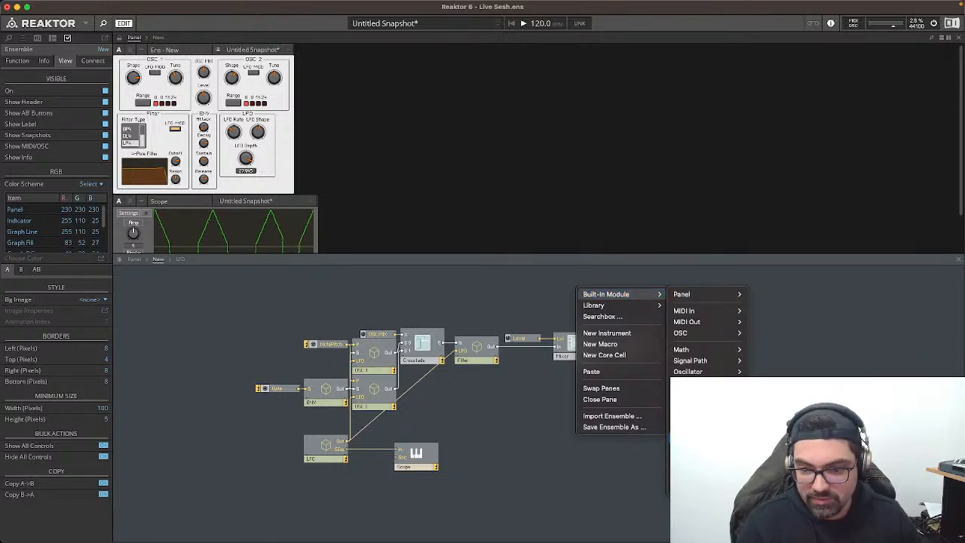
mouse_move(695, 416)
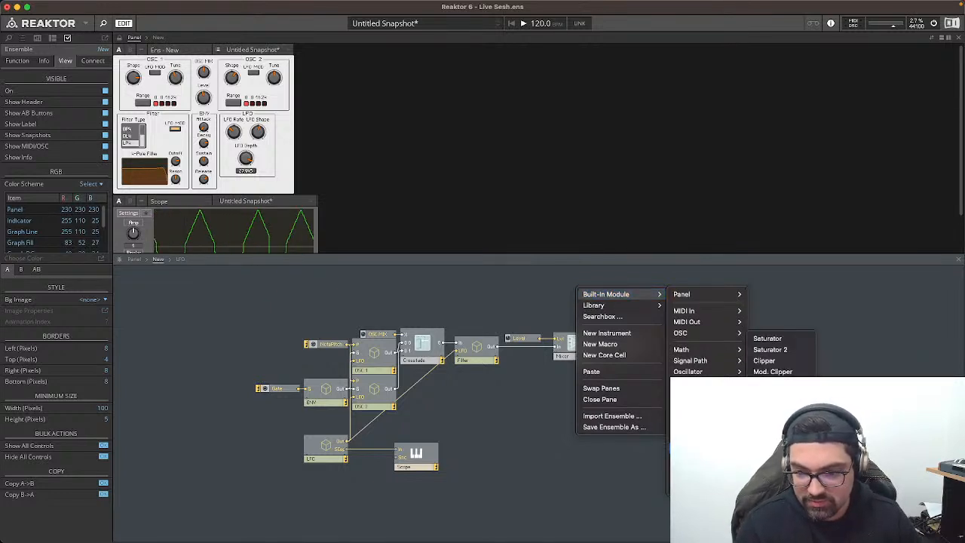
mouse_move(696, 460)
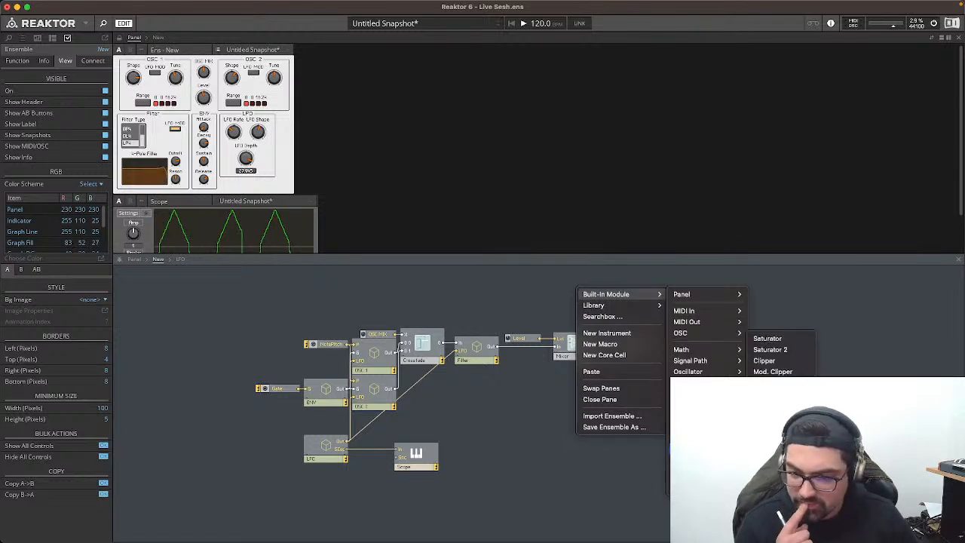
mouse_move(732, 363)
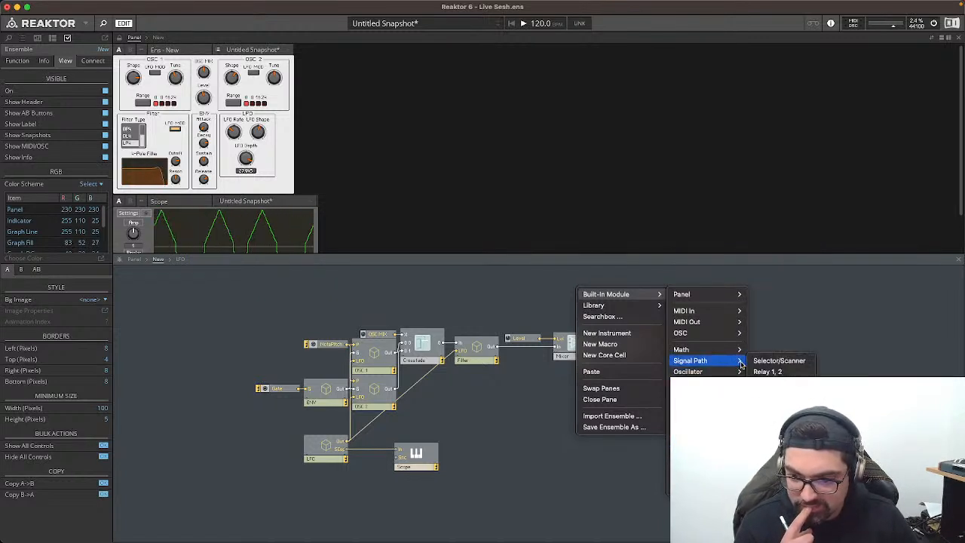
left_click(778, 427)
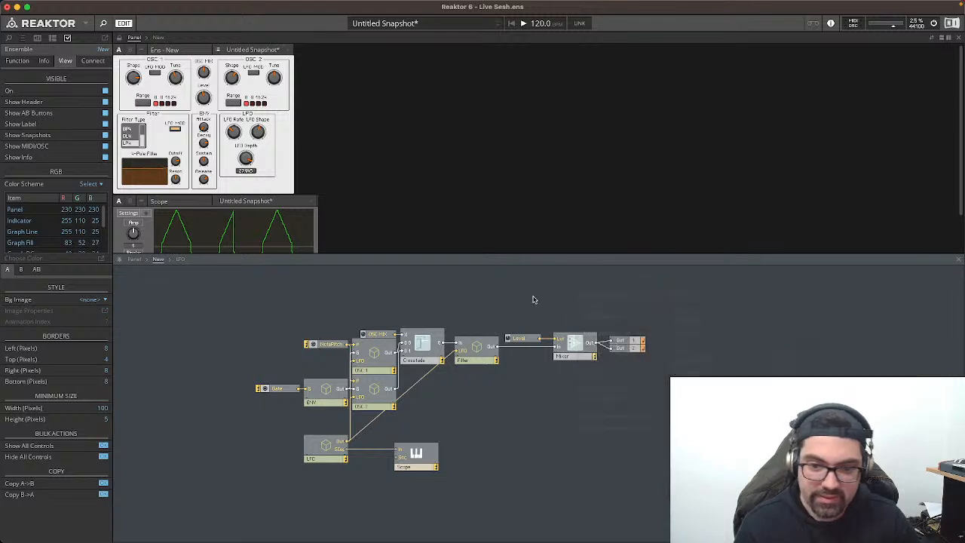
Step: Delete the existing Mixer module and put the Stereo Mixer in its place between the Level control and the outputs
left_click(530, 339)
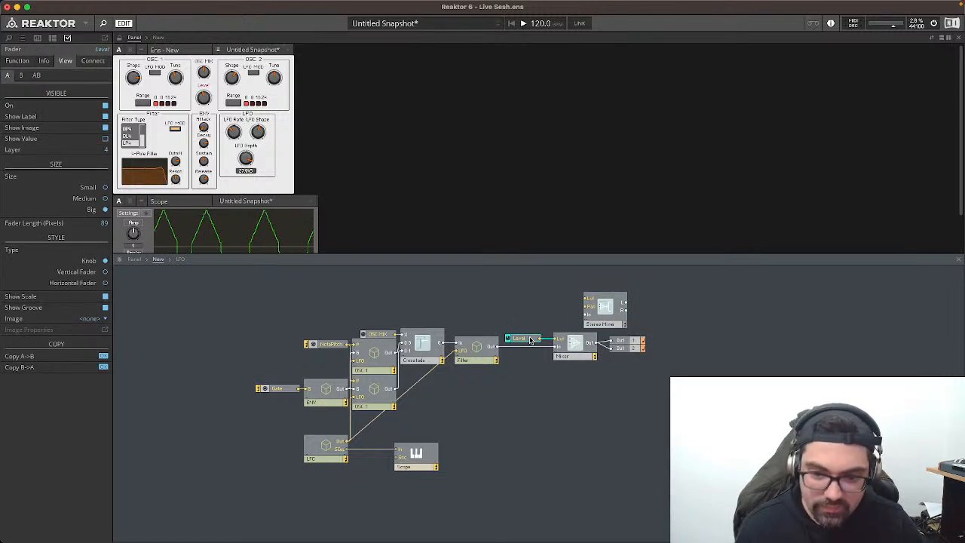
left_click(579, 344)
left_click(592, 308)
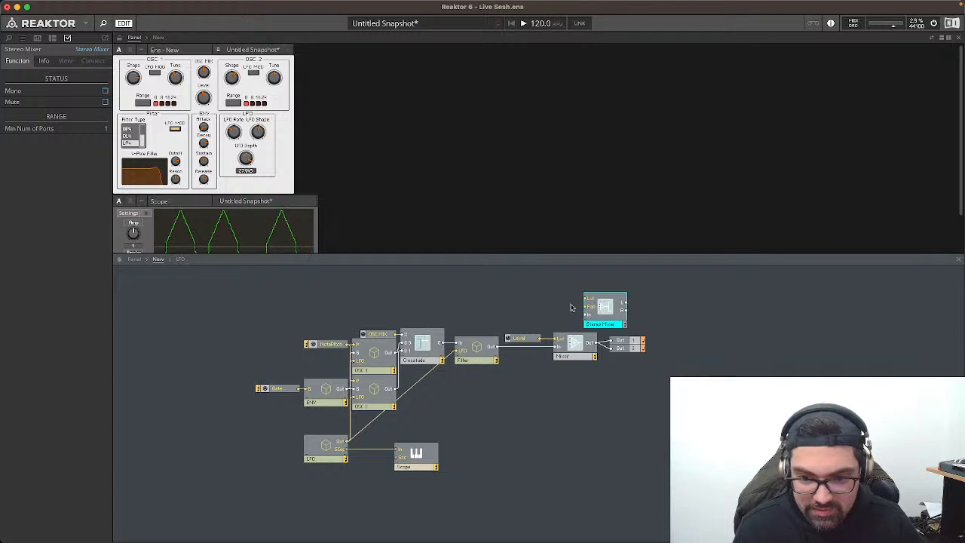
left_click(575, 344)
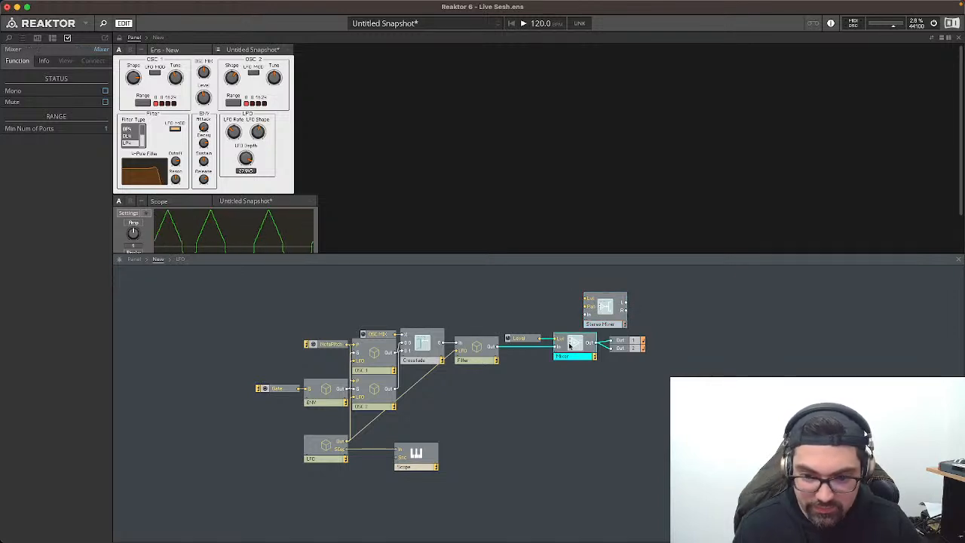
key("Delete")
left_click_drag(607, 308, 568, 351)
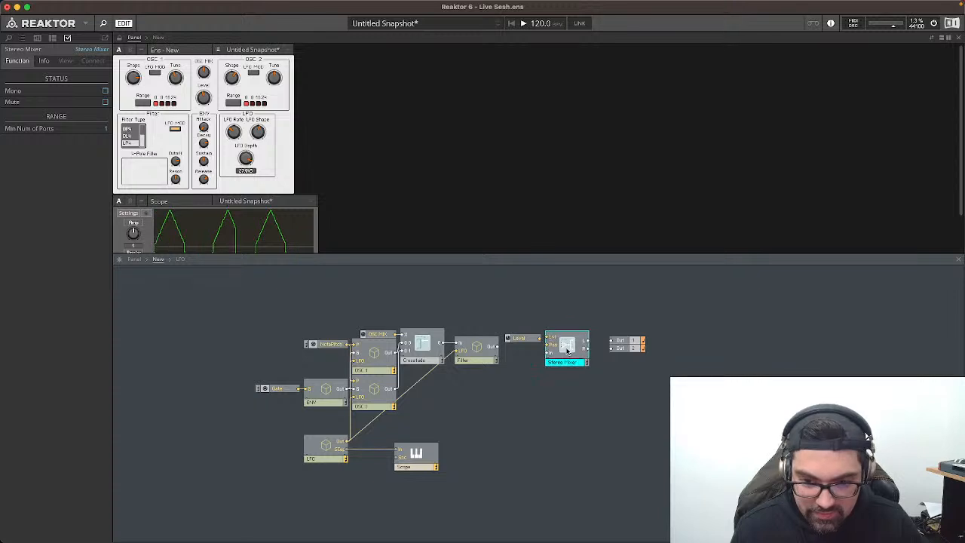
Step: Wire the Level control and the Filter output into the Stereo Mixer, and create a control for its Pan input
left_click(517, 343)
left_click_drag(498, 348, 548, 351)
right_click(548, 343)
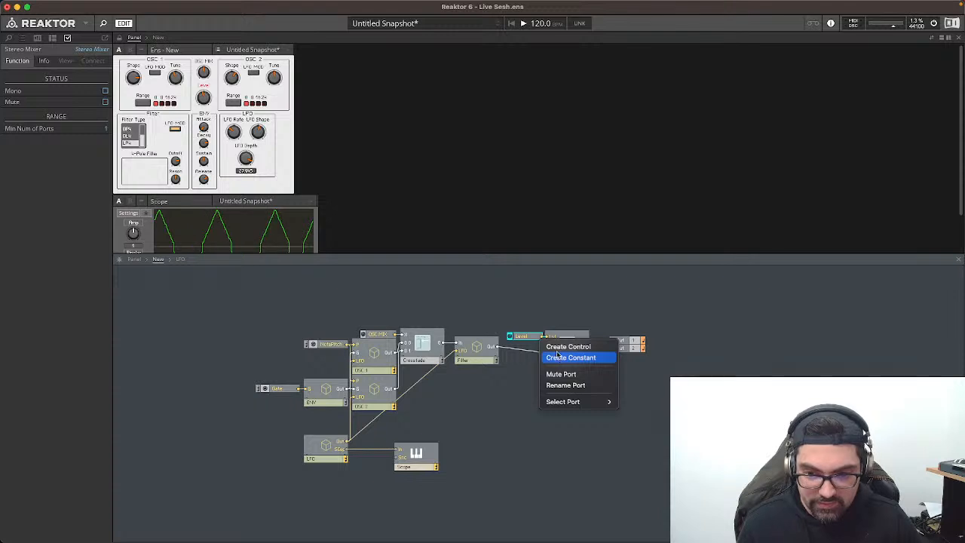
left_click(567, 347)
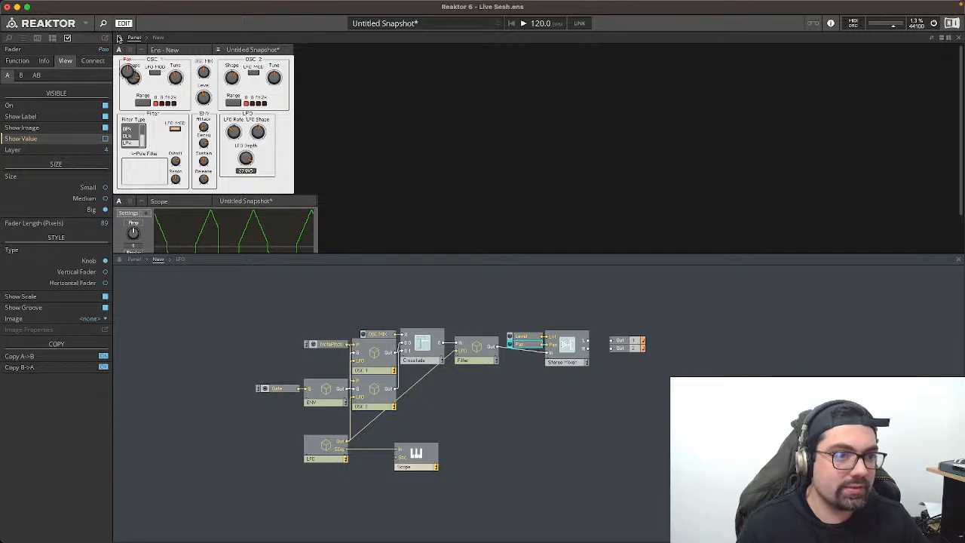
Step: Set the Level and OSC MIX knobs to Small size and place Level directly below OSC MIX on the panel
left_click(204, 96)
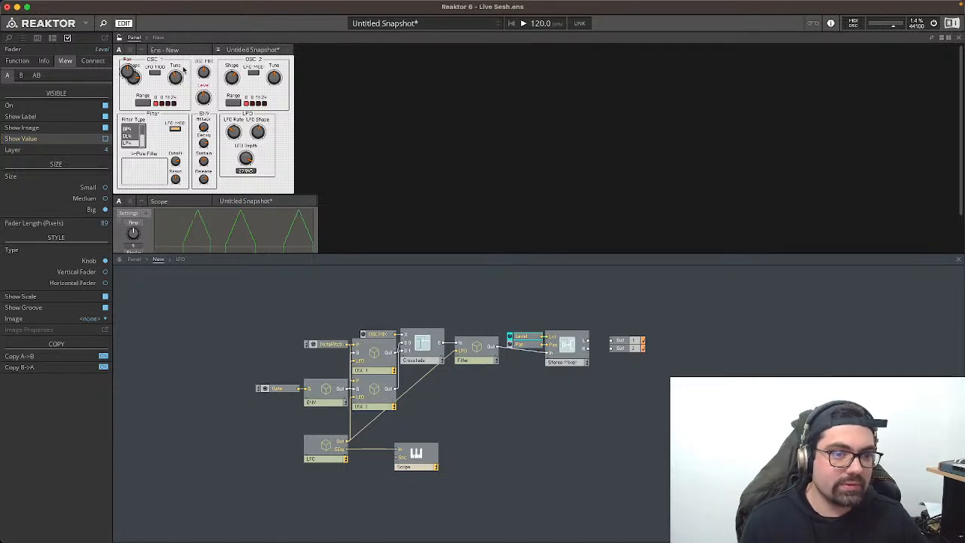
left_click(132, 72)
left_click(203, 97)
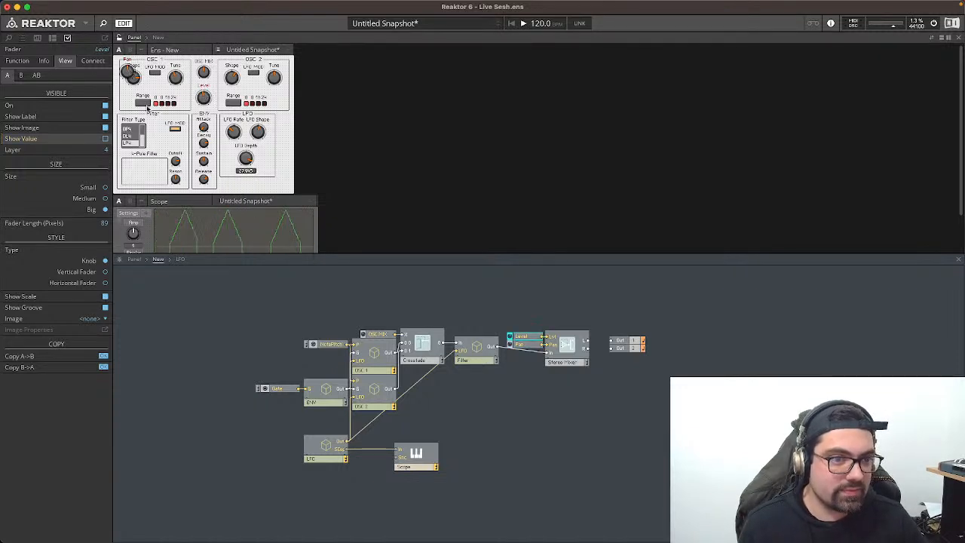
left_click(105, 187)
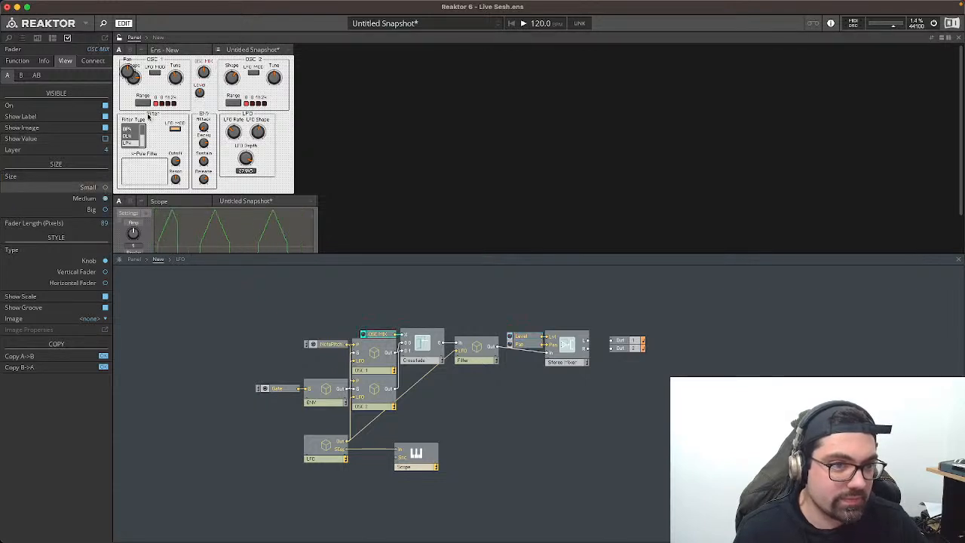
left_click(214, 67)
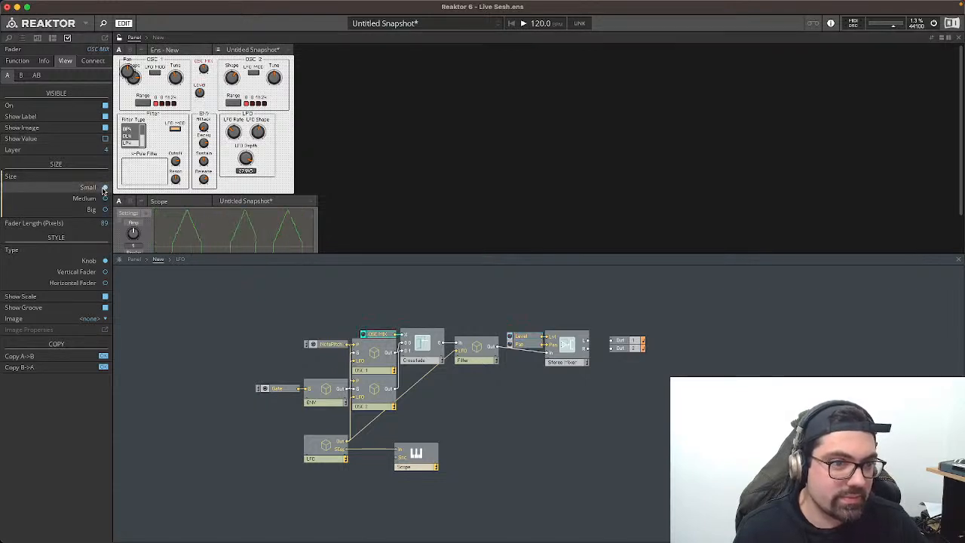
left_click(204, 90)
left_click_drag(199, 91, 204, 83)
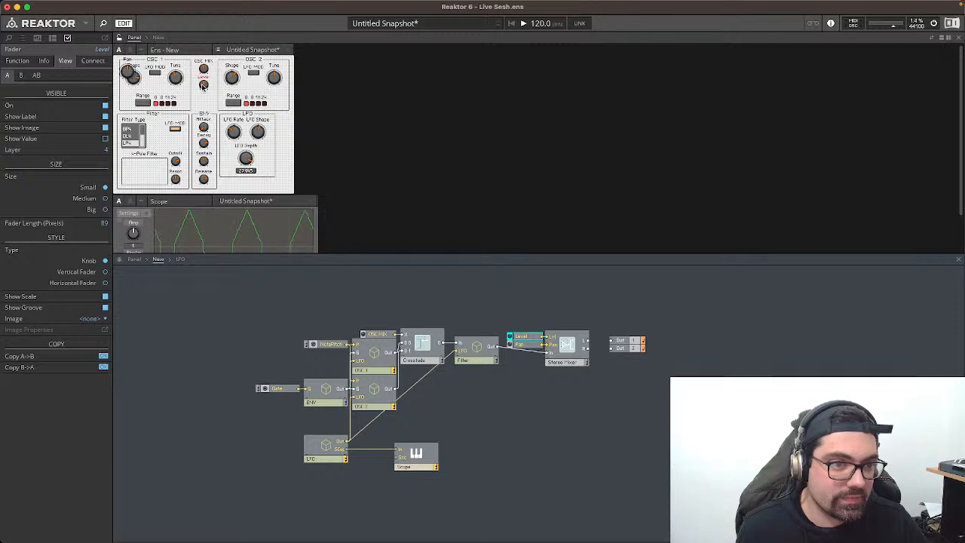
Step: Set the Pan knob to Small size and align it directly below the Level knob on the panel
left_click_drag(128, 73, 202, 99)
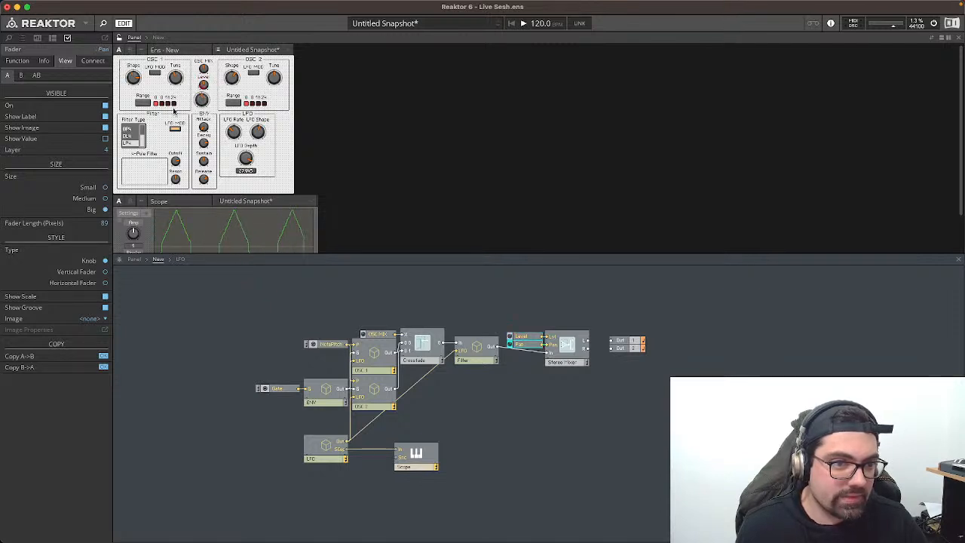
left_click(105, 188)
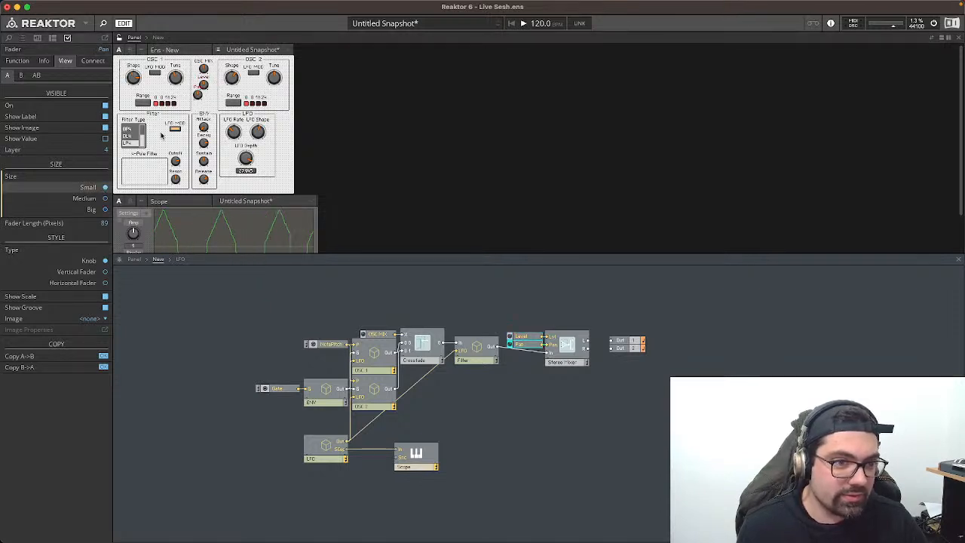
key("Right")
key("Right")
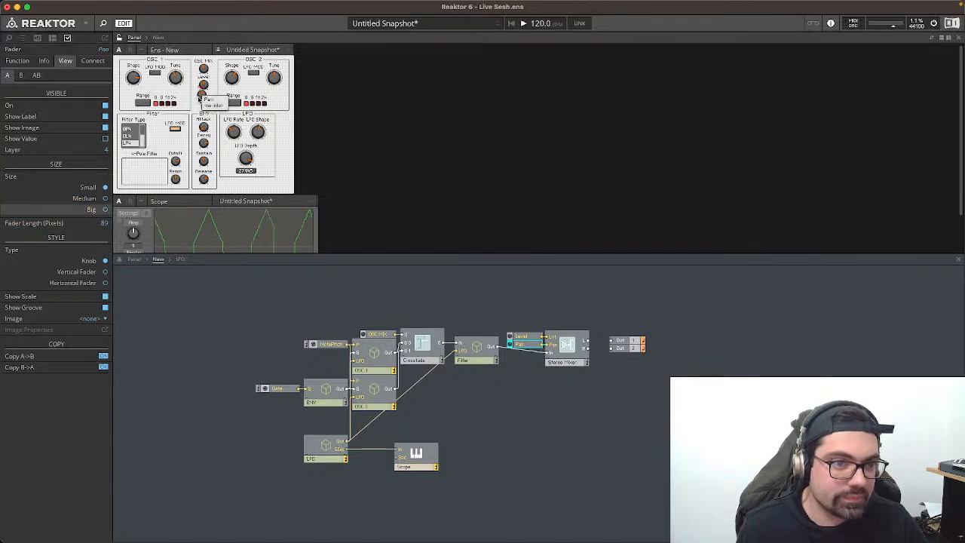
key("Down")
key("Down")
left_click(355, 116)
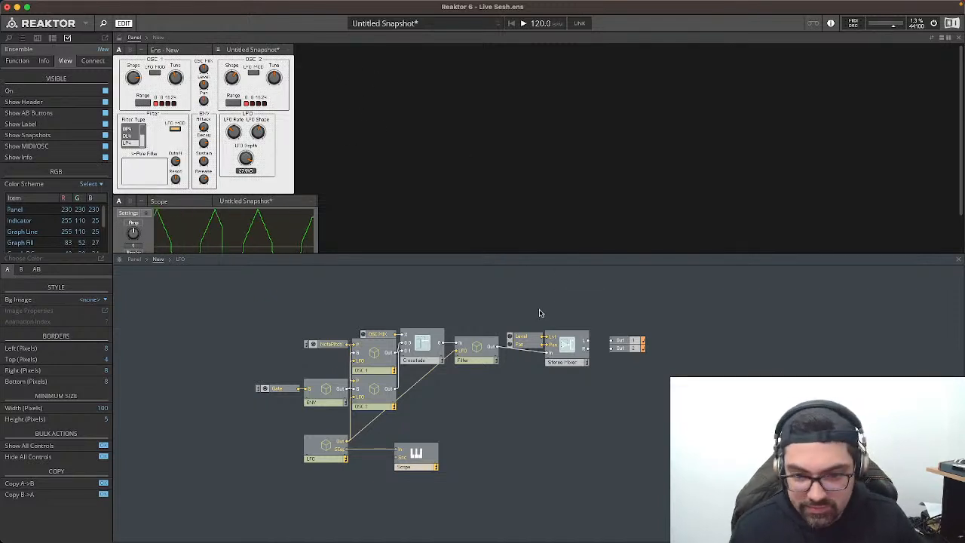
Step: Align the Stereo Mixer and its controls with the Filter output, and connect its L and R outputs to the aligned Out 1 and 2
left_click_drag(541, 312, 573, 368)
key("Up")
key("Up")
key("Up")
key("Up")
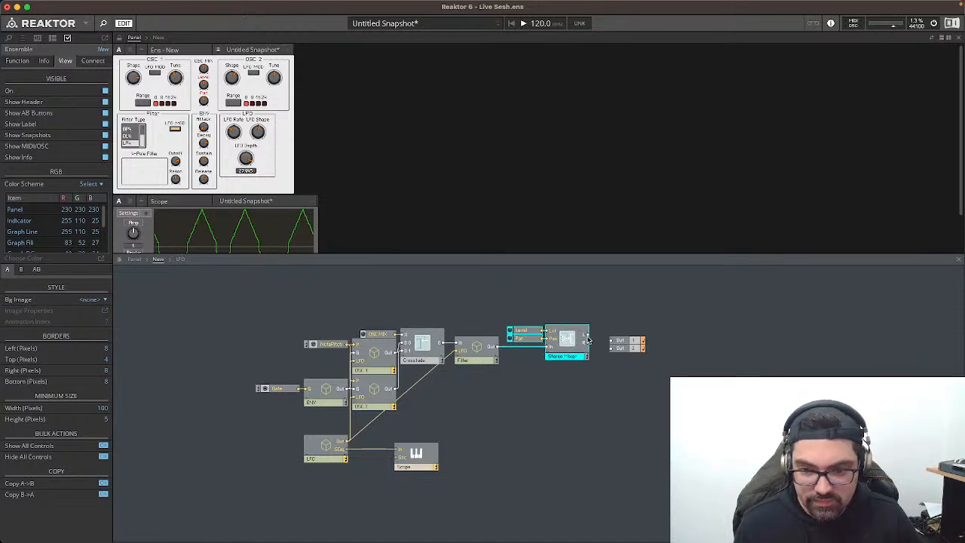
left_click_drag(587, 335, 669, 369)
key("Up")
key("Up")
key("Up")
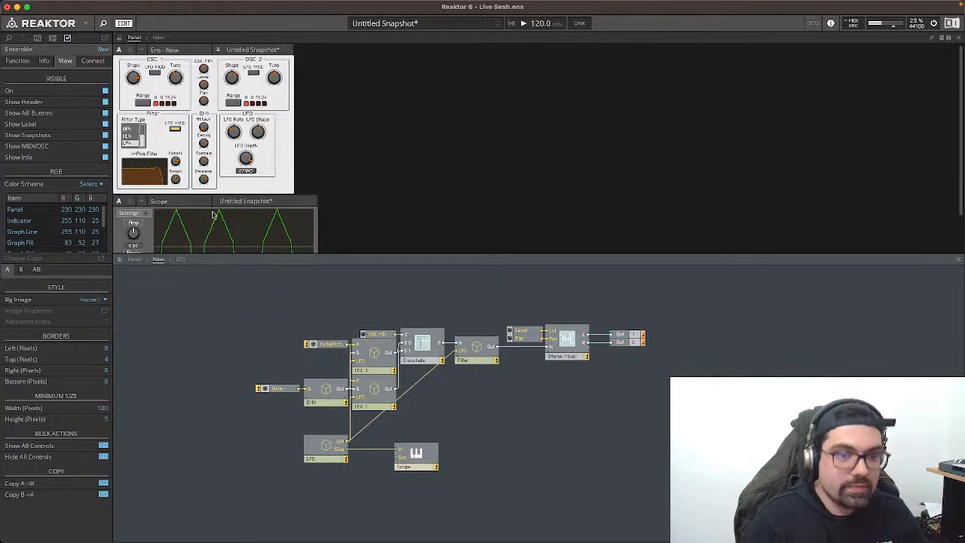
Step: Switch to Microsoft Word and highlight the "Level, Pan & Glide" item in the TO DO LIST document
left_click(208, 90)
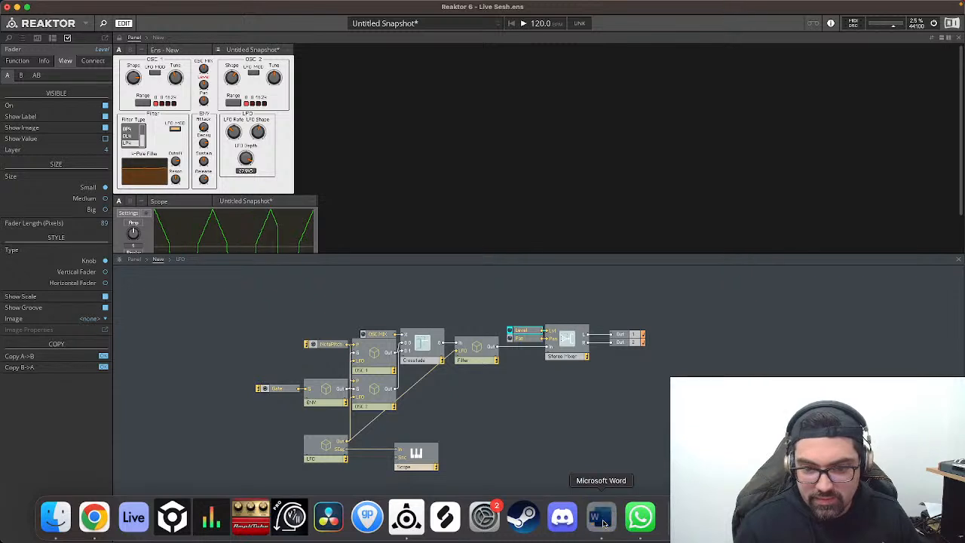
left_click(606, 518)
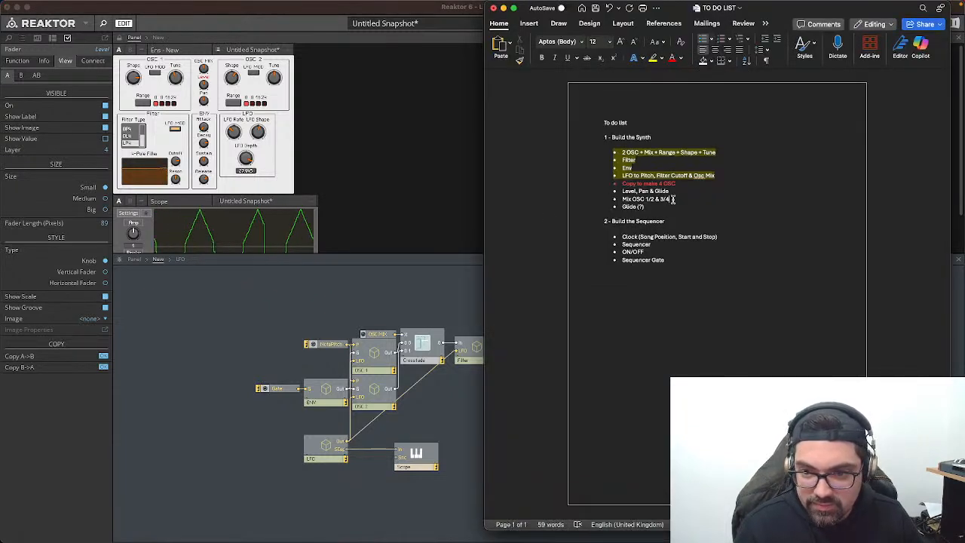
left_click_drag(670, 191, 623, 192)
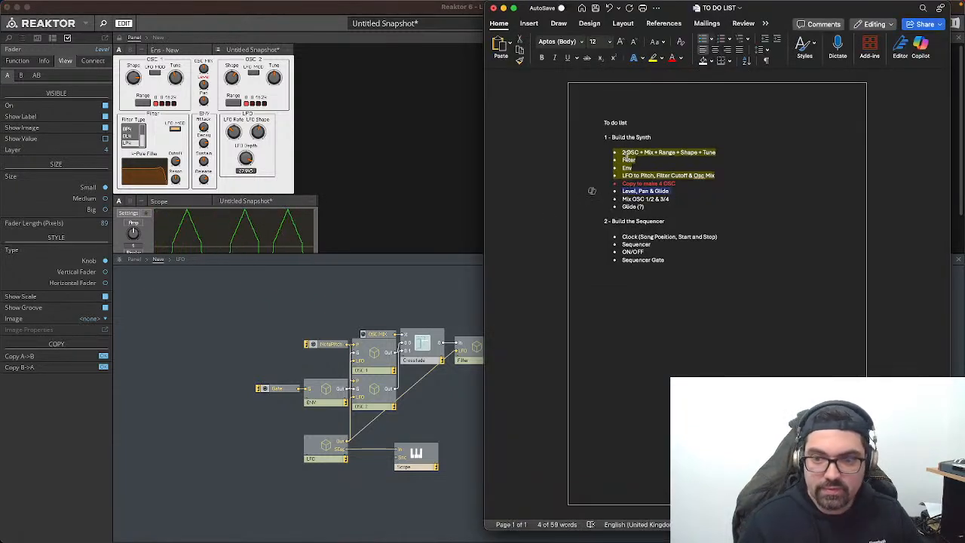
left_click(653, 58)
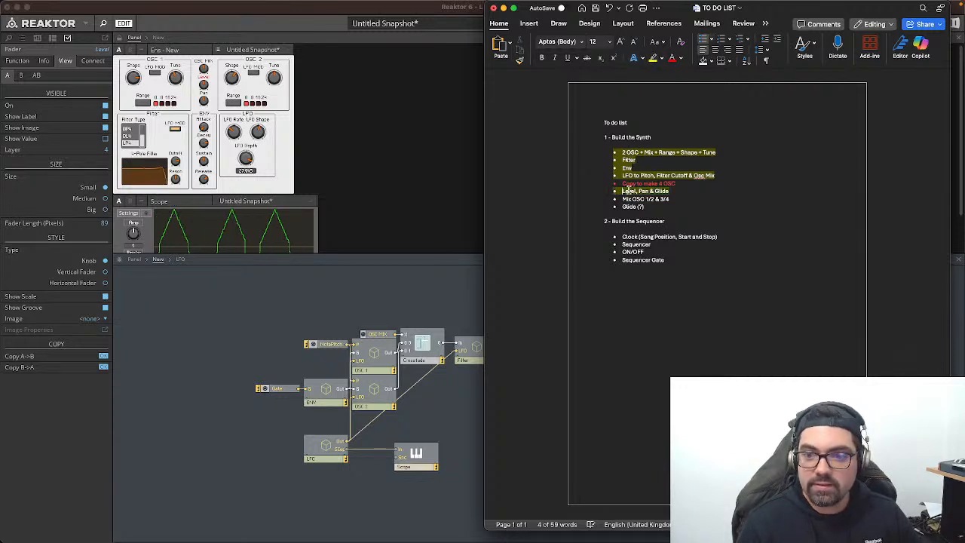
Step: Delete the "Glide (?)" bullet and its empty line from the to-do list, and return to Reaktor
left_click_drag(647, 207, 623, 208)
key("BackSpace")
key("BackSpace")
key("BackSpace")
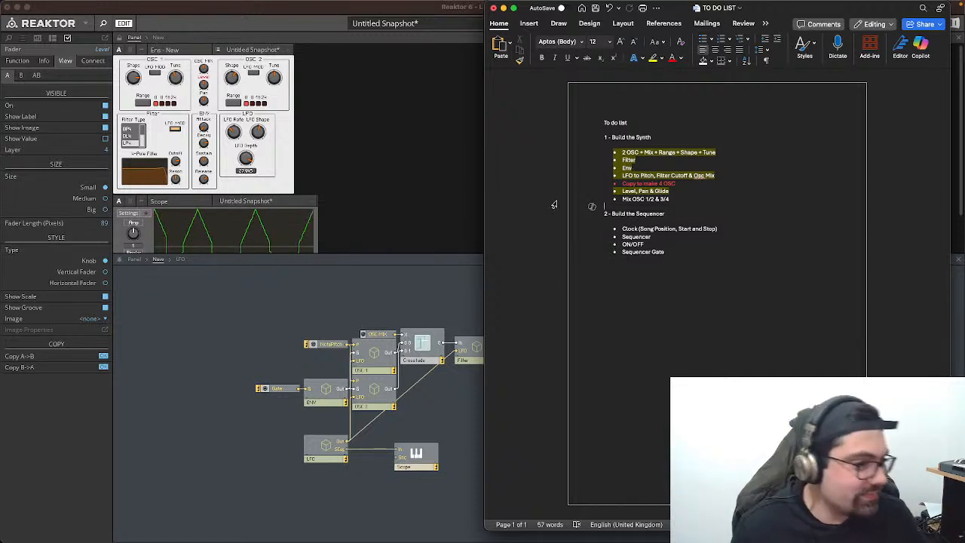
left_click(411, 174)
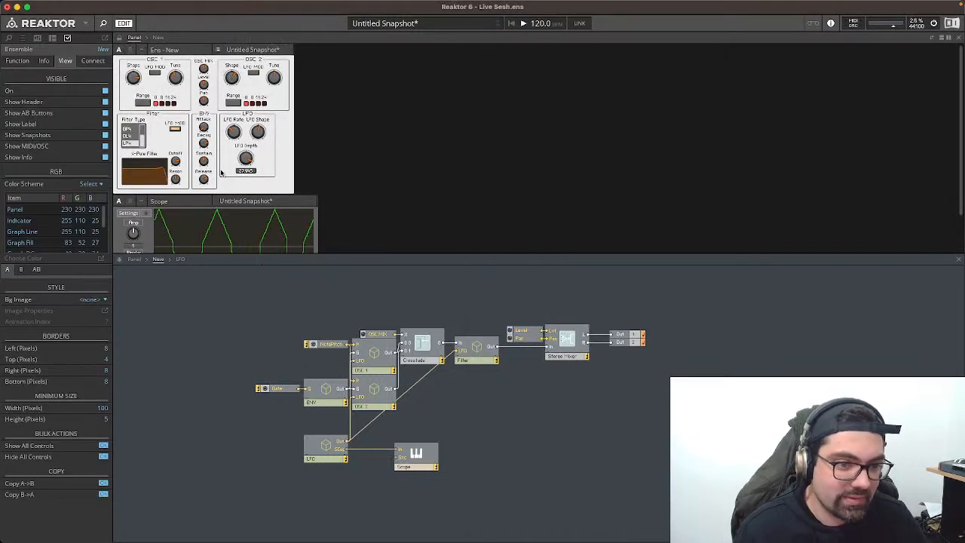
Step: Tighten the spacing of the oscillator, filter, envelope and LFO sections on the panel, and save the ensemble
scroll(221, 173, "down", 2)
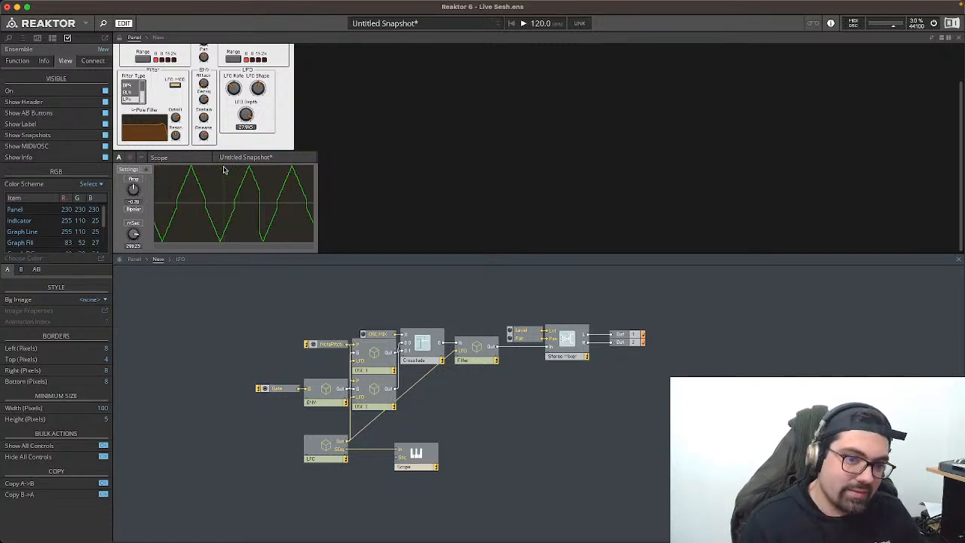
scroll(388, 209, "up", 2)
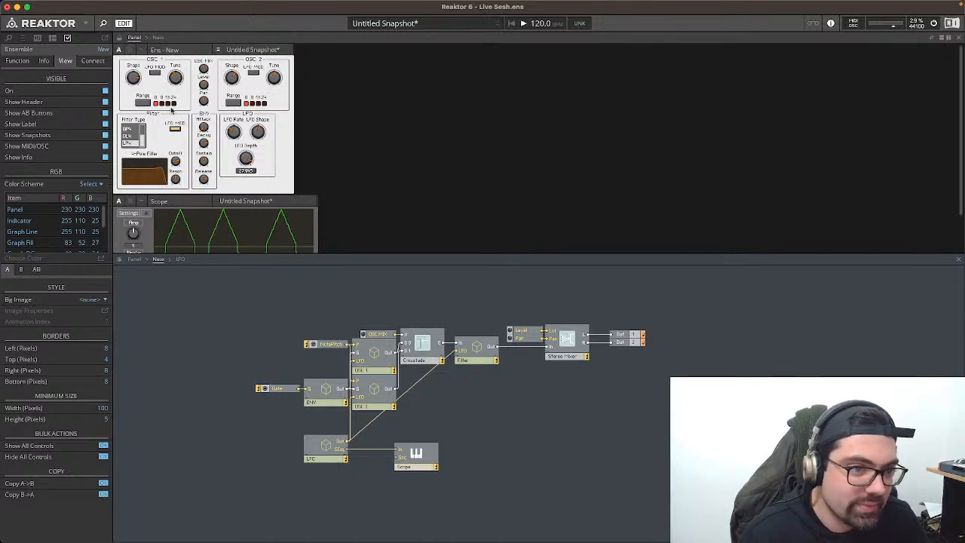
left_click(155, 114)
left_click(250, 115)
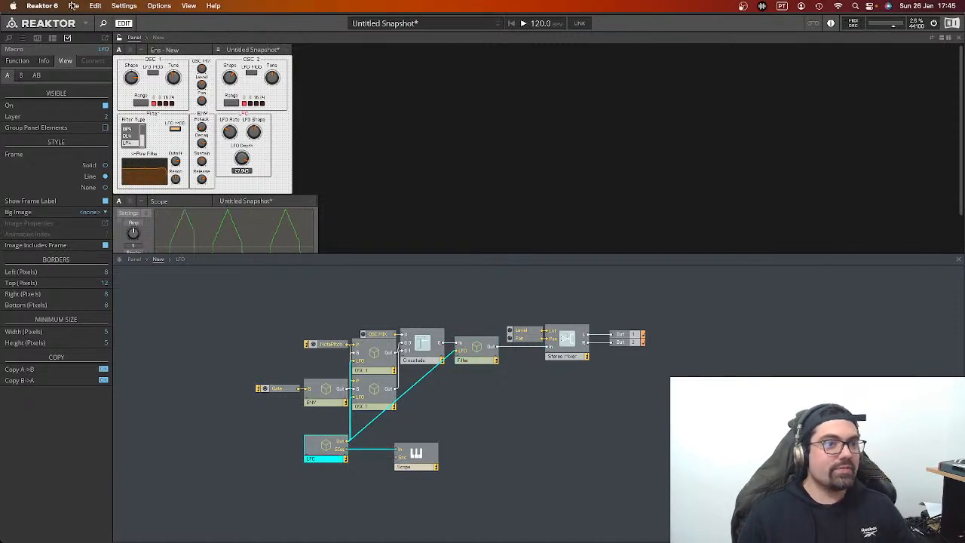
left_click(74, 5)
left_click(98, 71)
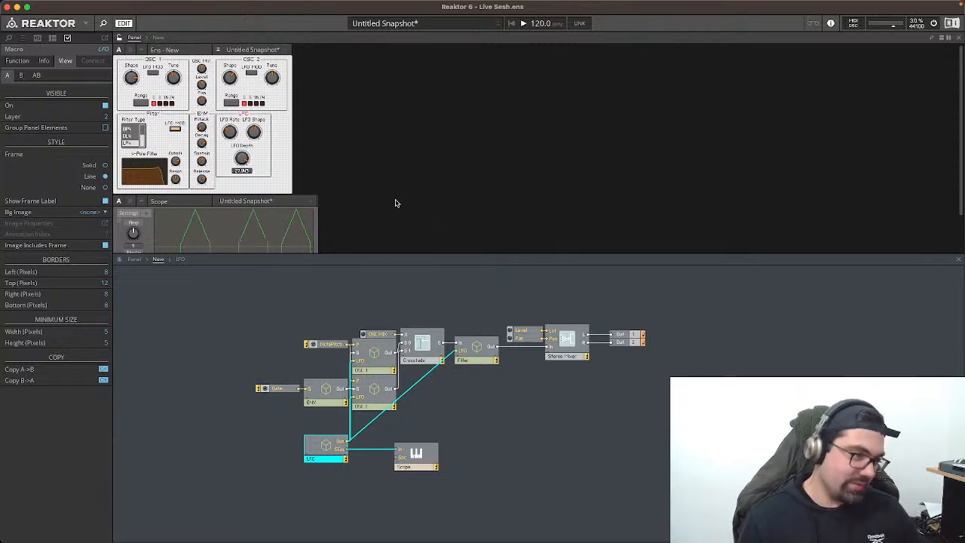
mouse_move(328, 4)
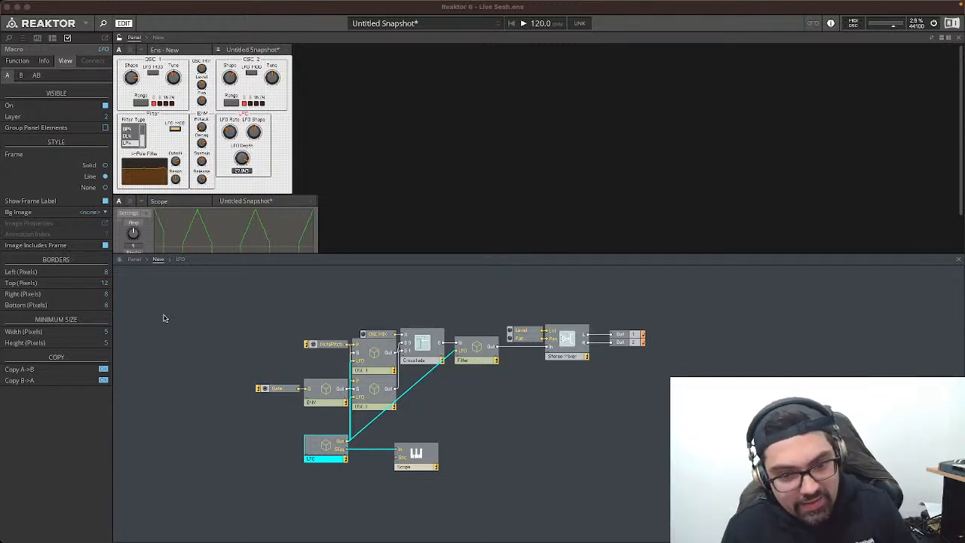
left_click(205, 427)
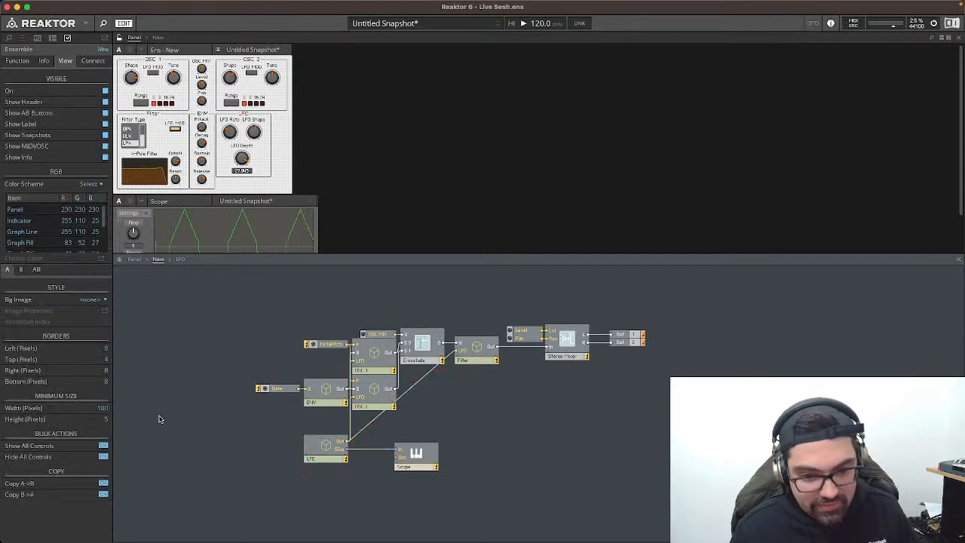
left_click_drag(234, 293, 830, 490)
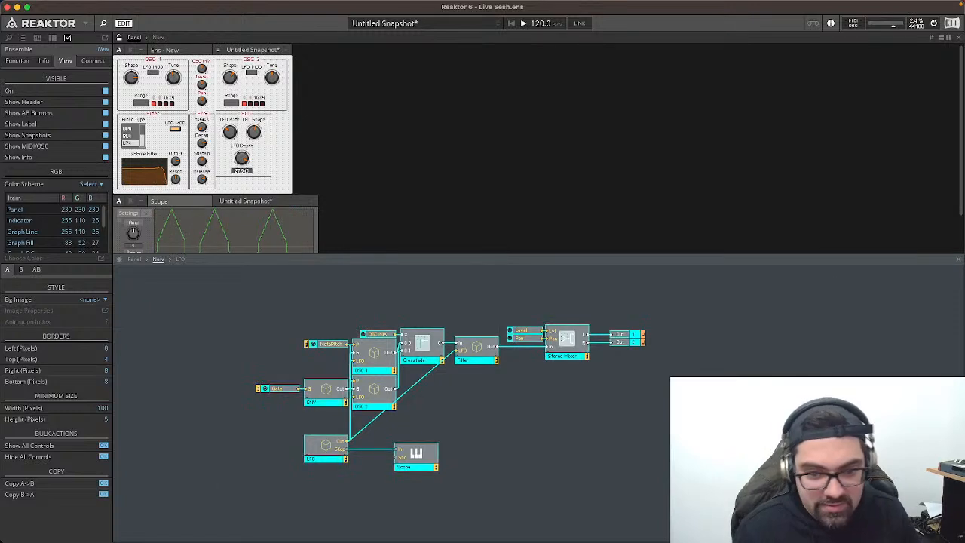
left_click(651, 469)
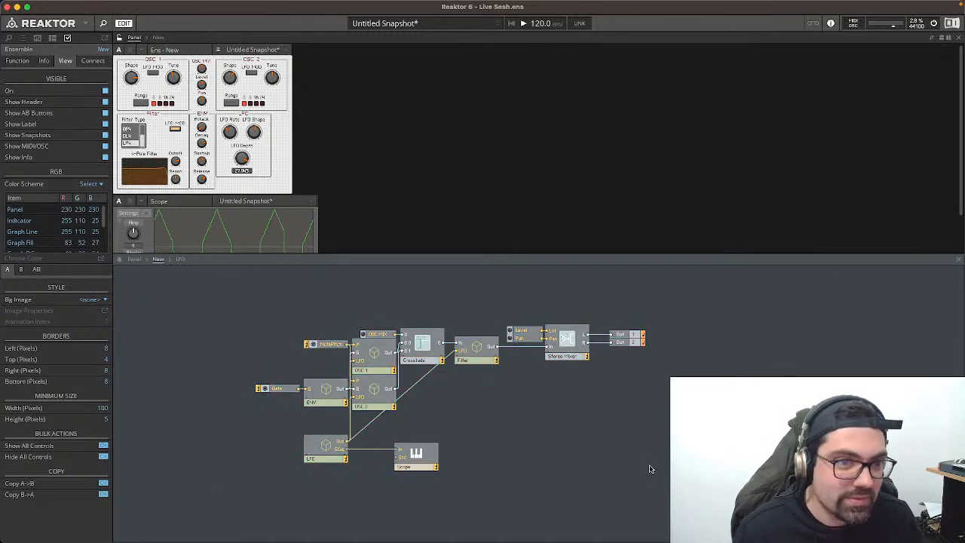
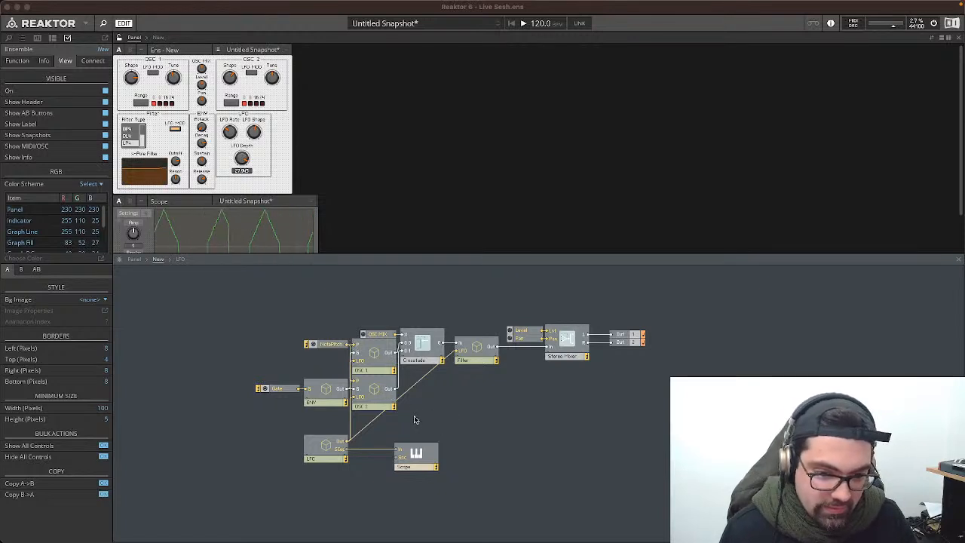
Step: Shift the Gate, ENV and OSC 2 modules slightly down in the structure, and select the OSC 1 macro
left_click_drag(414, 419, 256, 386)
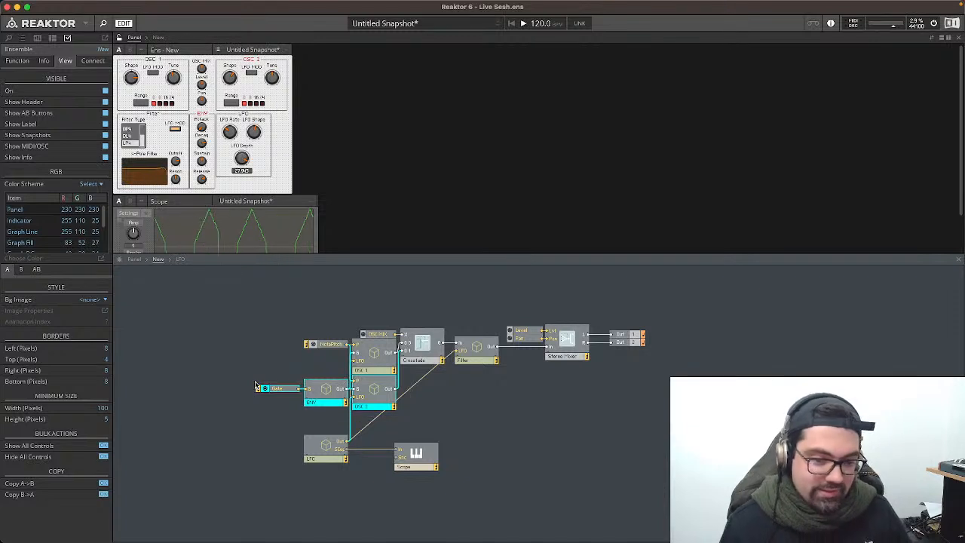
key("Down")
key("Down")
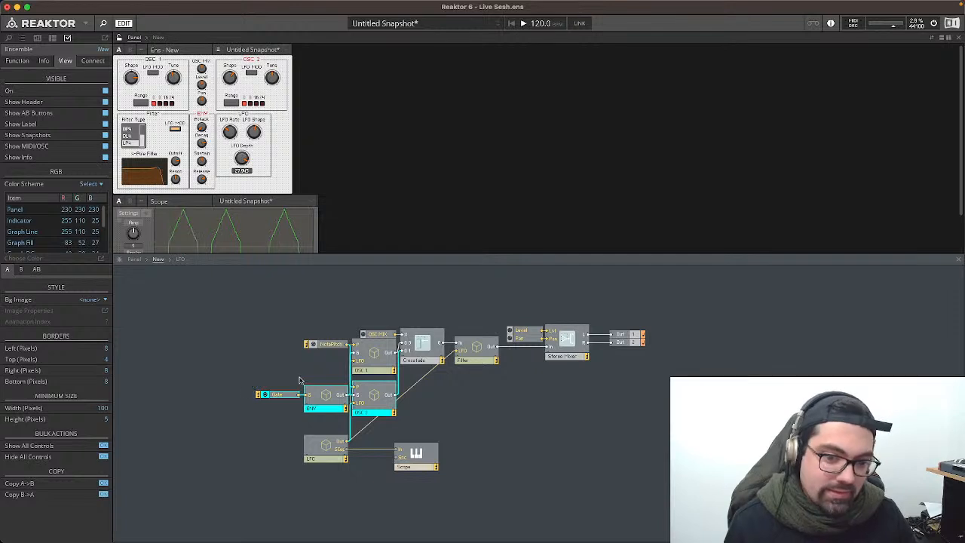
left_click(382, 364)
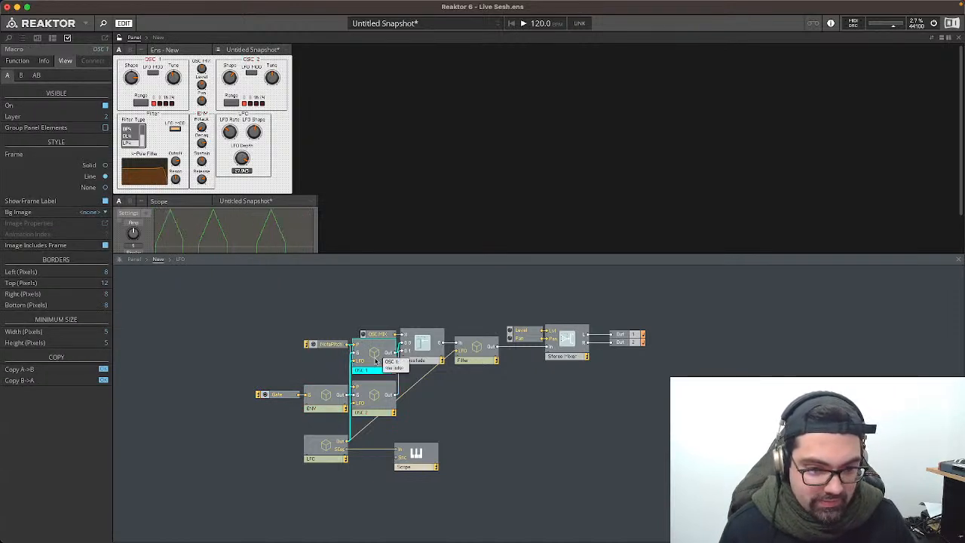
Step: Open the OSC 1 macro and add an In Port named SEQ IN near the Relay module
double_click(377, 364)
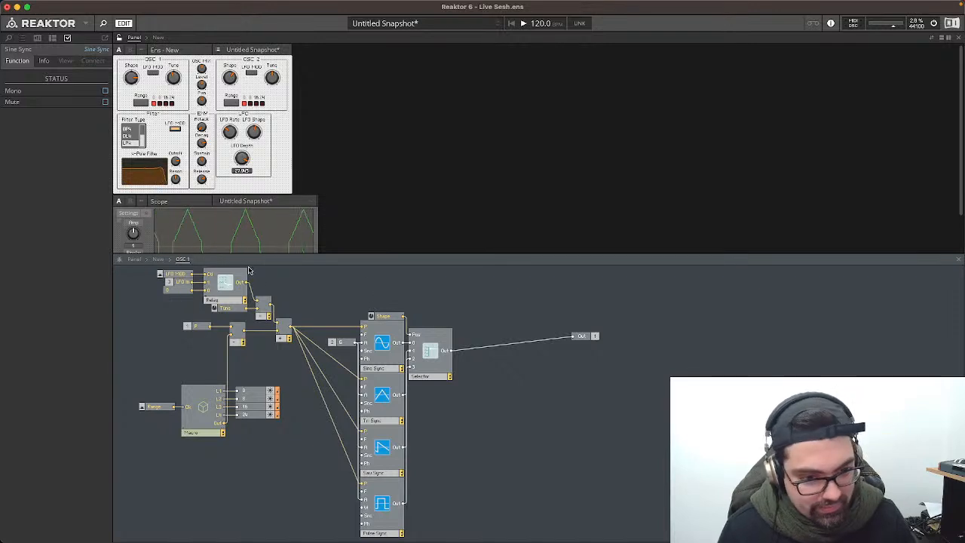
double_click(375, 275)
type("in")
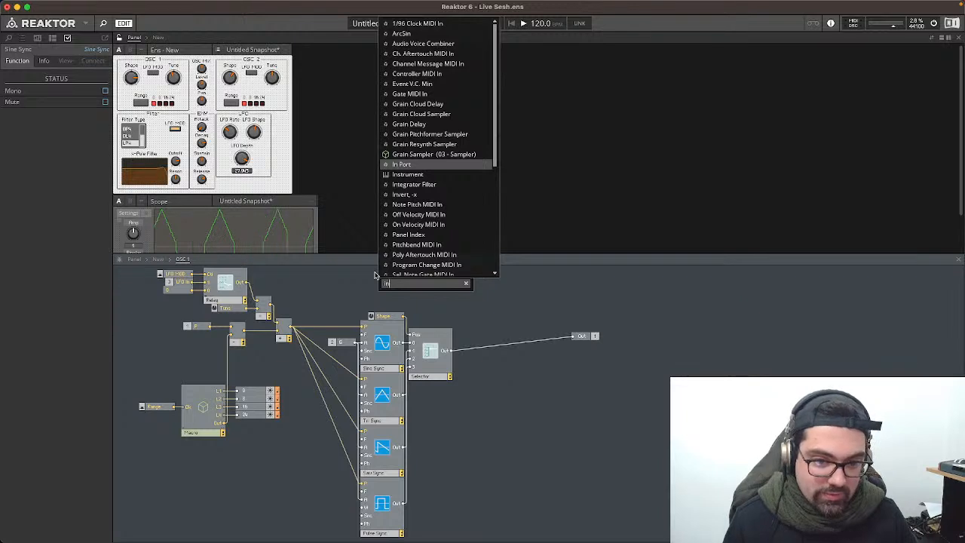
key("Return")
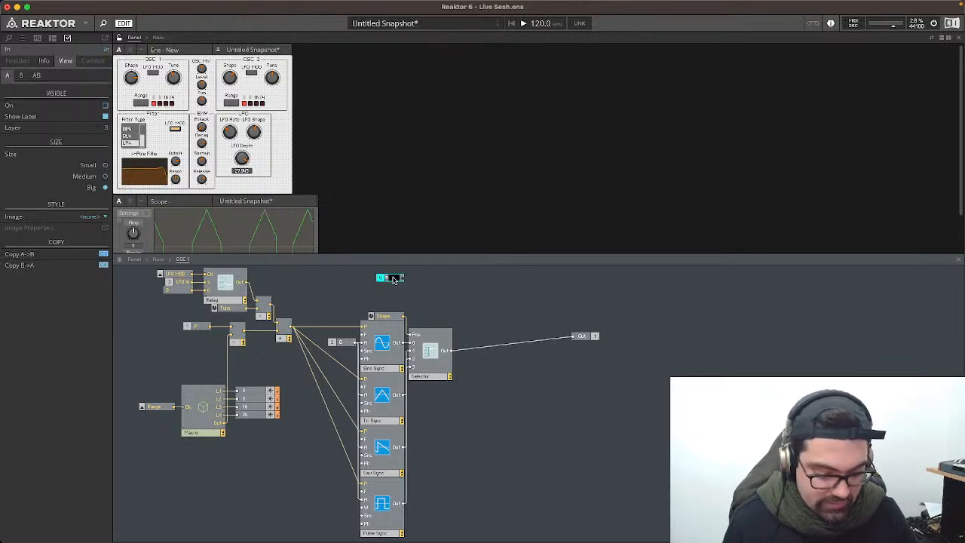
type("SEQ IN")
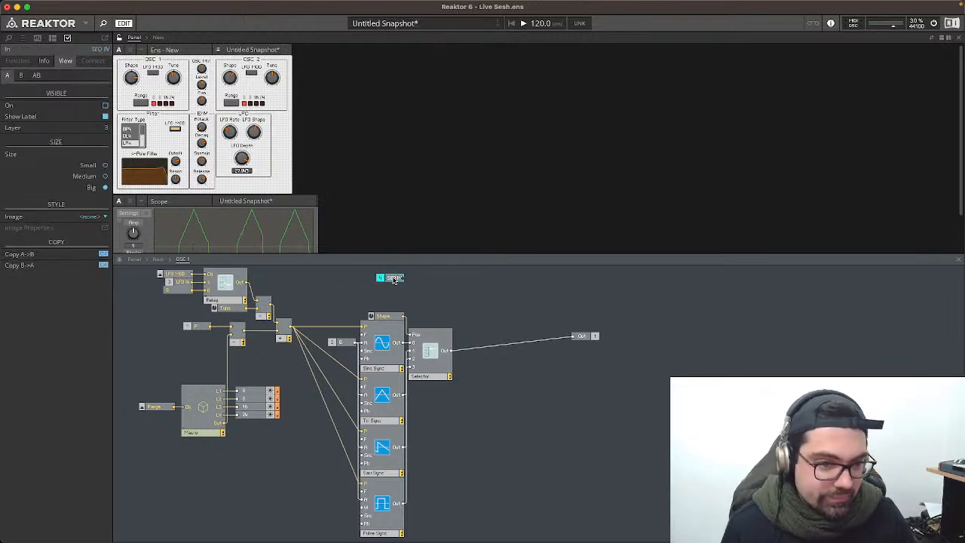
left_click_drag(393, 280, 280, 284)
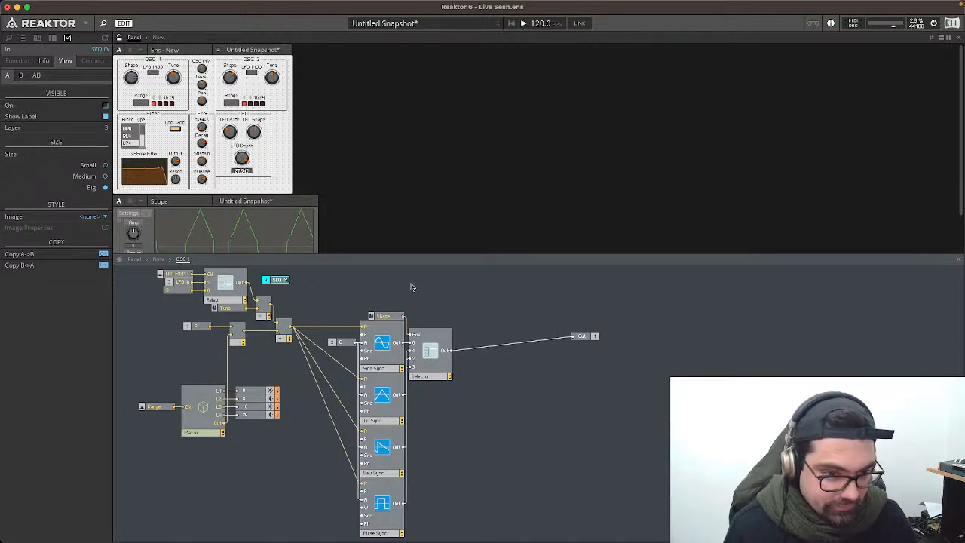
Step: Move the Relay with its LFO MOD, LFO In and constant inputs away from the adders, and place SEQ IN above the Relay
left_click_drag(141, 271, 253, 294)
left_click_drag(224, 301, 178, 314)
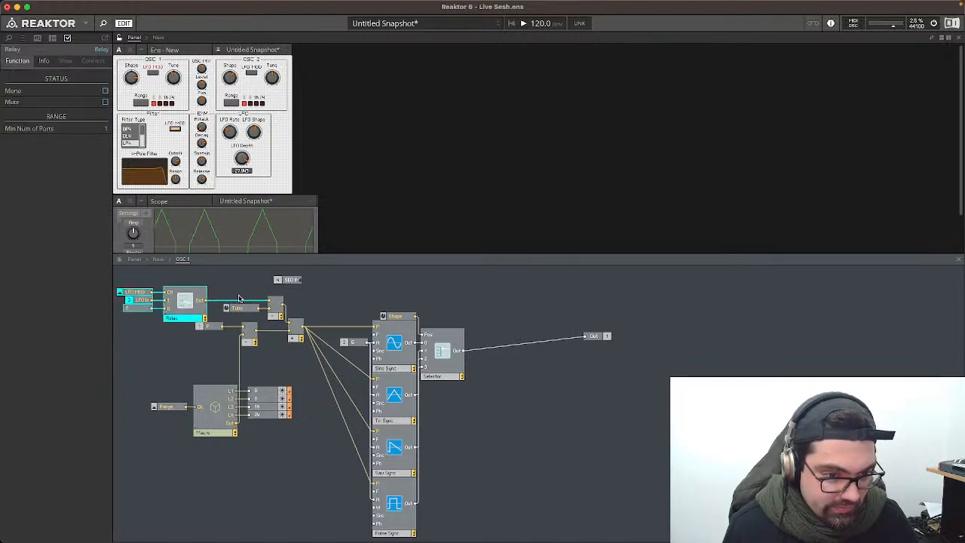
left_click(288, 280)
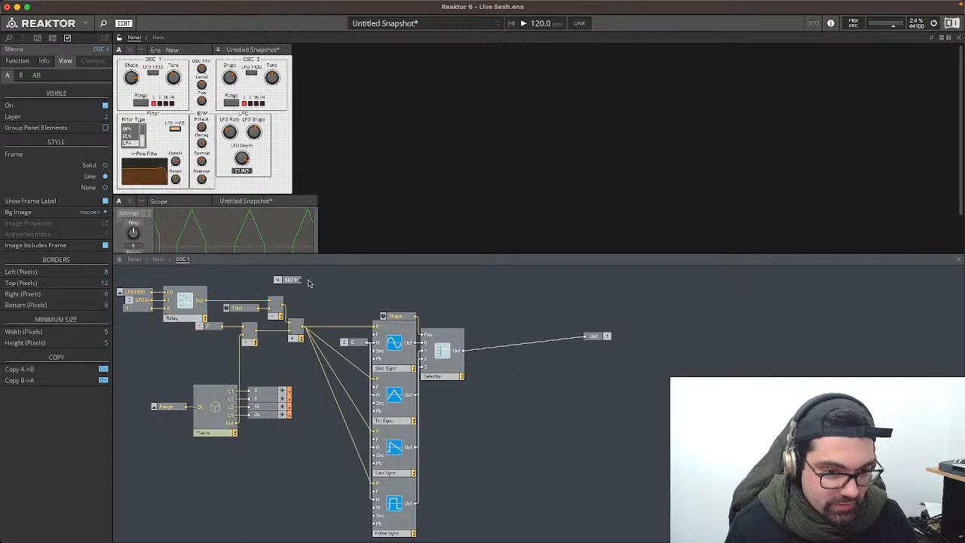
left_click_drag(292, 281, 202, 277)
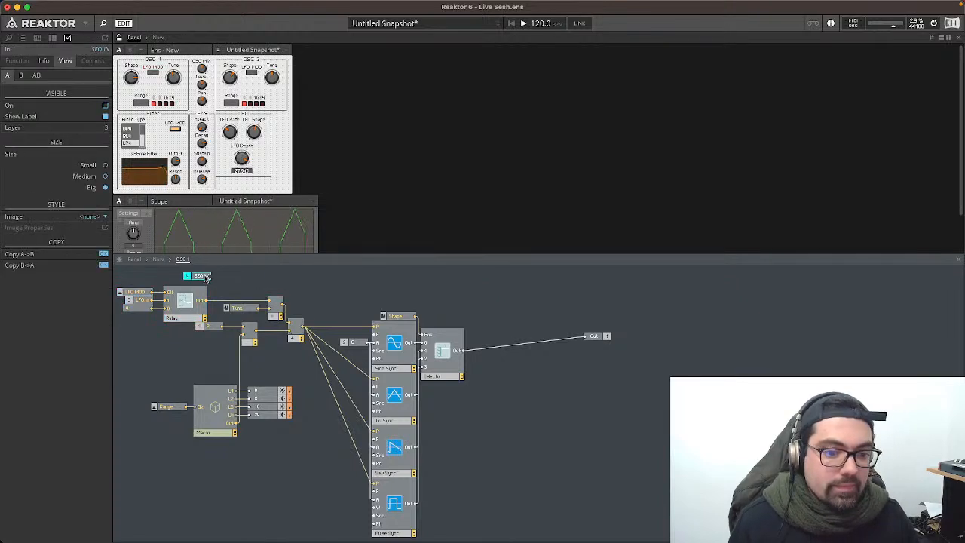
Step: Insert an Add module before the Tune adder, wire SEQ IN and the Relay output into it, and reposition the Relay group
double_click(251, 279)
type("add")
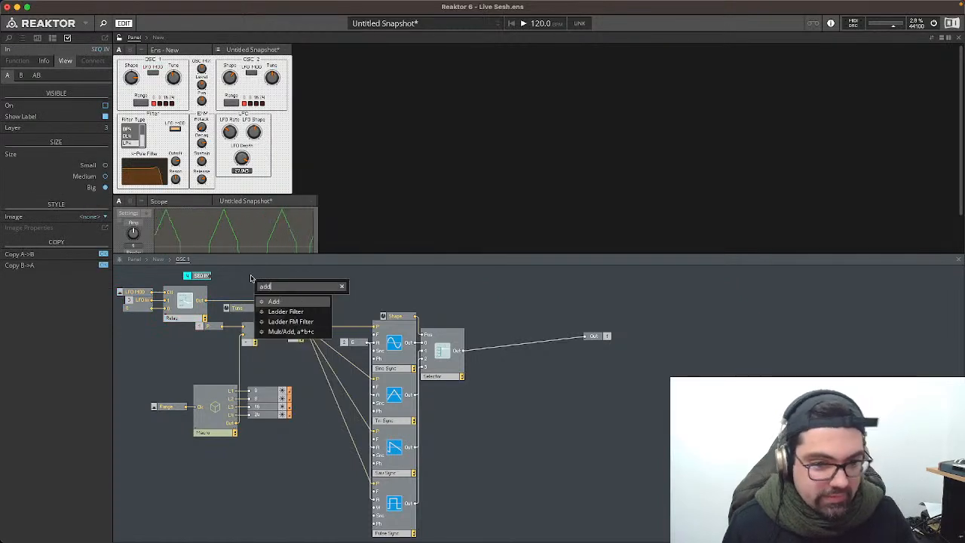
key("Return")
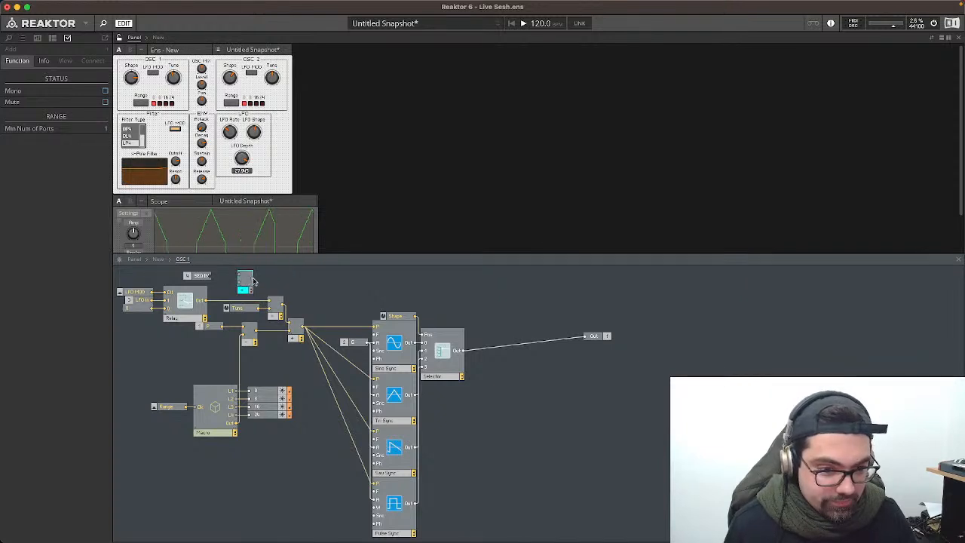
left_click(255, 282)
left_click_drag(251, 287, 257, 299)
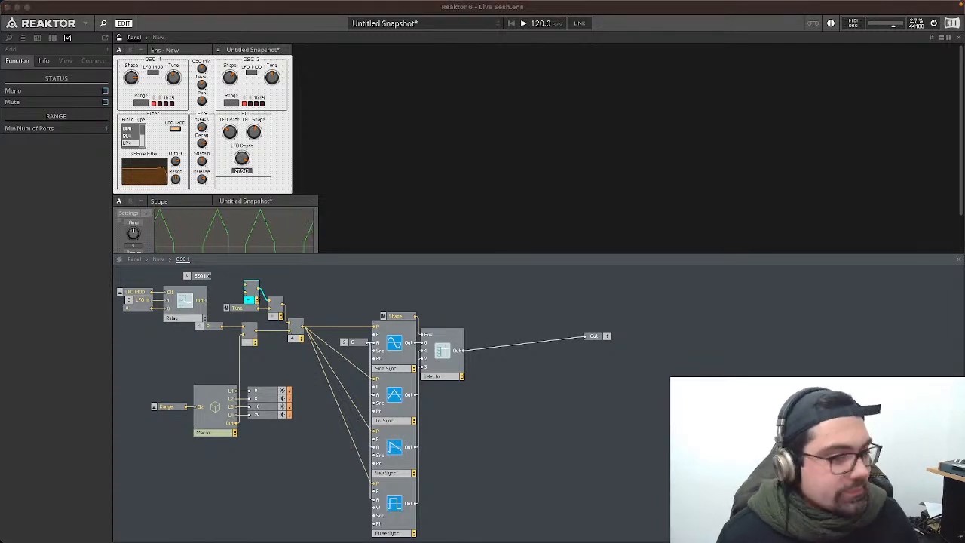
left_click(236, 282)
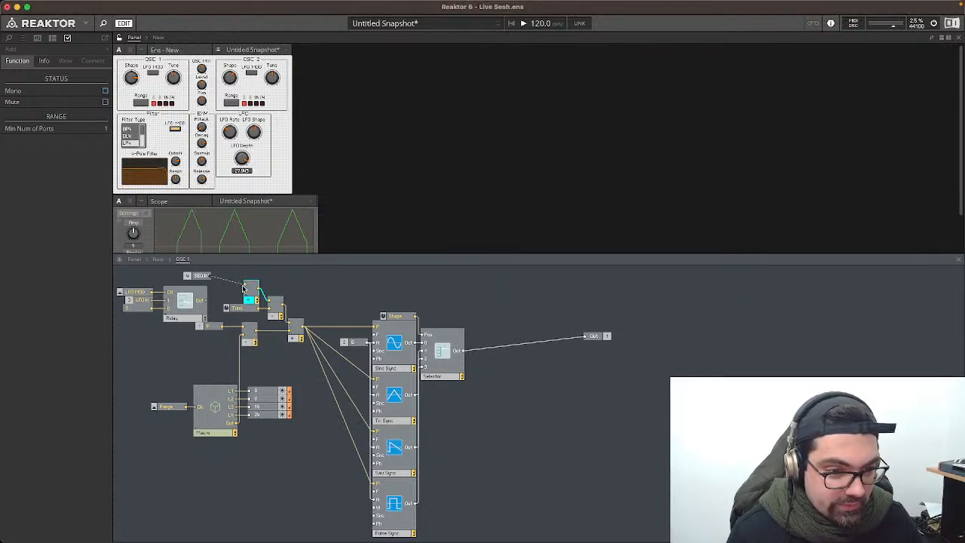
left_click_drag(144, 293, 178, 312)
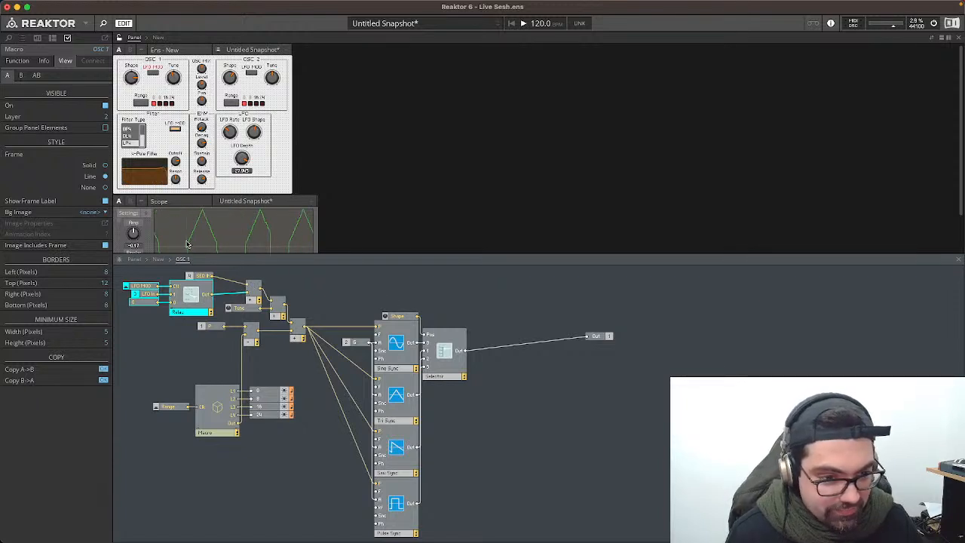
Step: Wire the Tune knob directly into the final Add module as an additional input
left_click(255, 290)
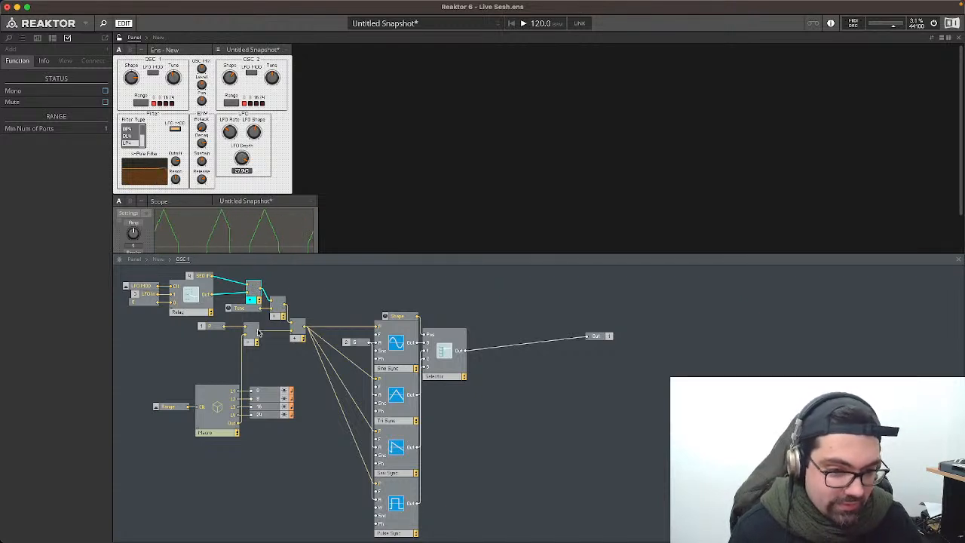
left_click_drag(258, 331, 295, 339)
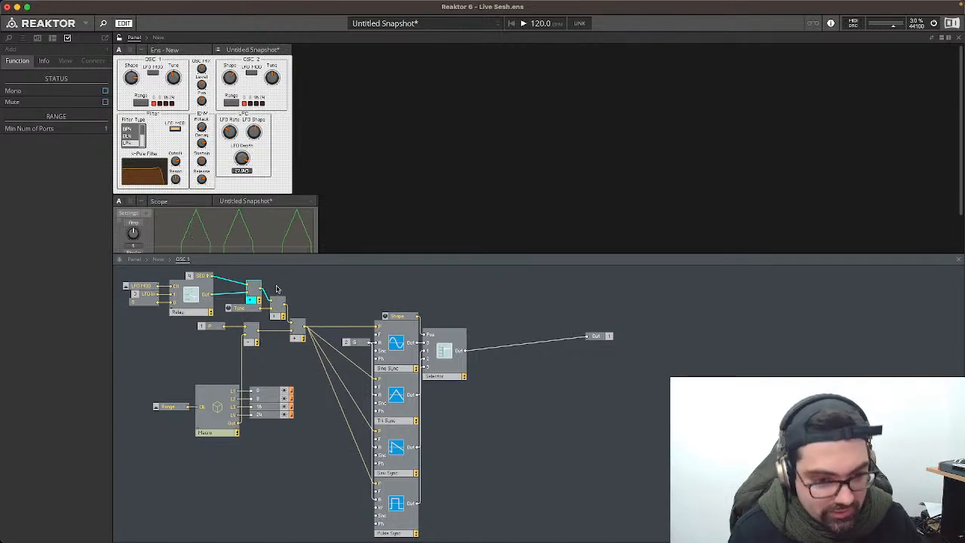
left_click_drag(260, 307, 295, 338)
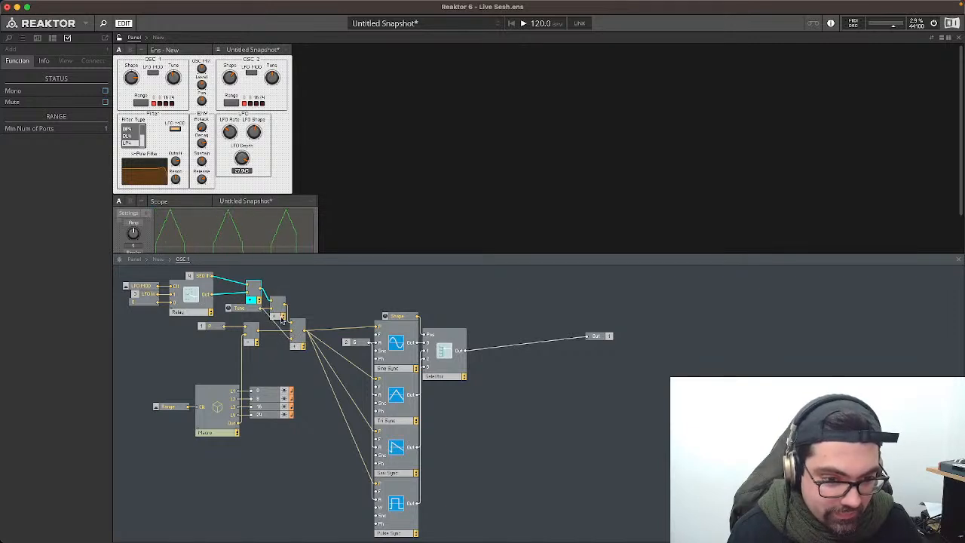
left_click(246, 294)
left_click(279, 306)
key("Delete")
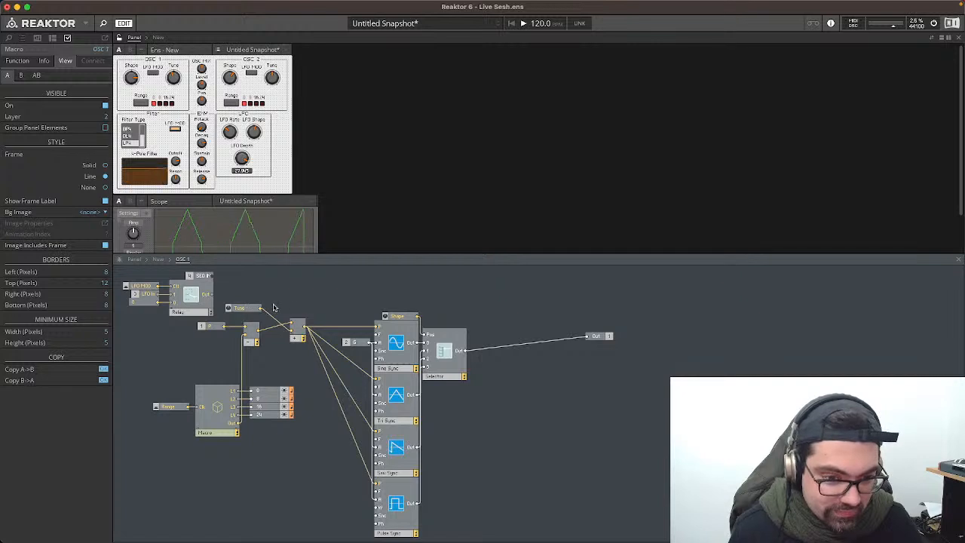
key("super+z")
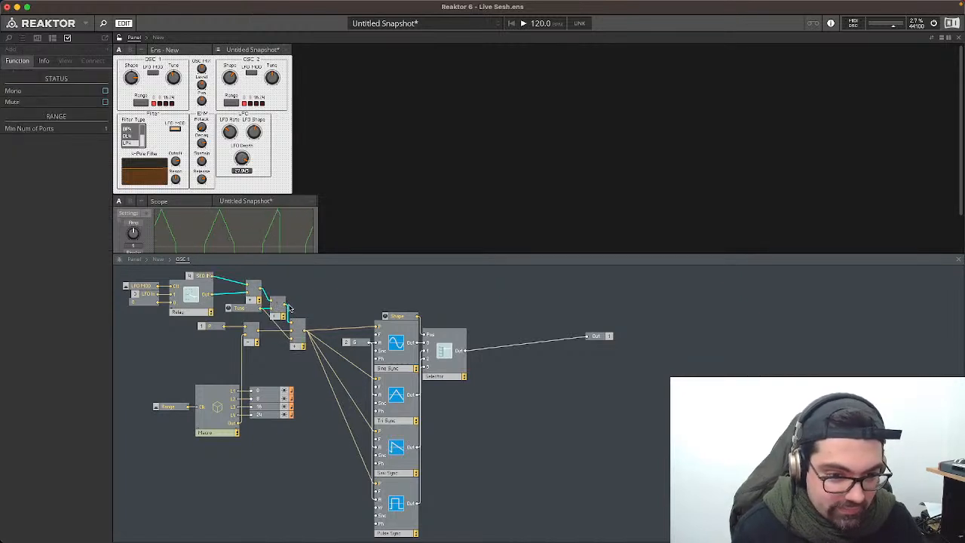
Step: Delete the two intermediate Add modules between the Relay and the final Add module
left_click(278, 306)
key("Delete")
left_click(254, 294)
key("Delete")
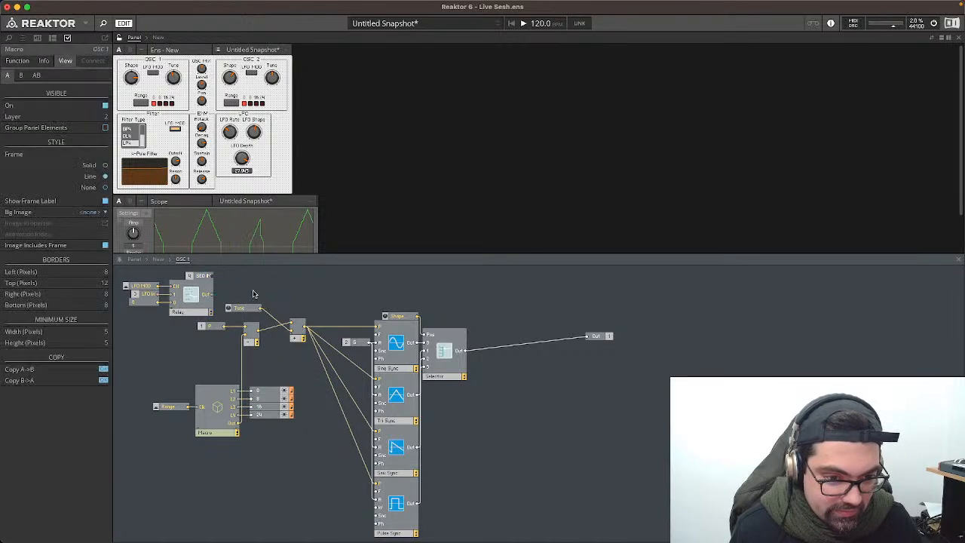
Step: Move Tune below the pitch adder, and wire the Relay output and SEQ IN directly into the final Add module
left_click_drag(248, 308, 246, 350)
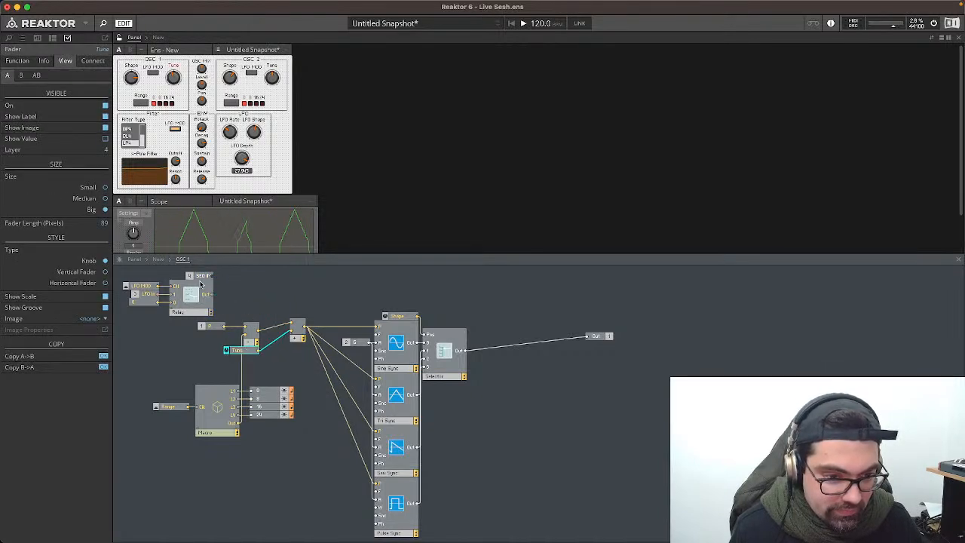
left_click_drag(210, 297, 291, 327)
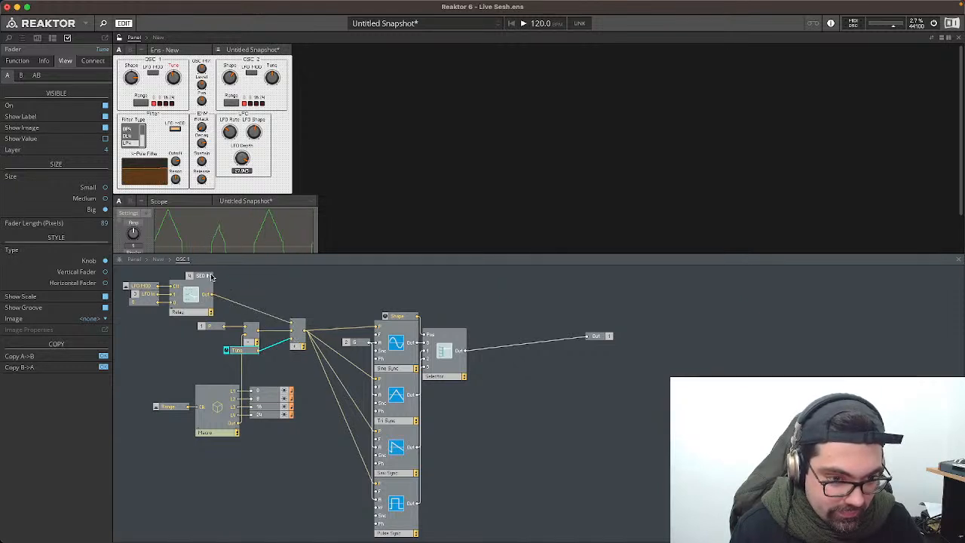
left_click_drag(214, 278, 291, 324)
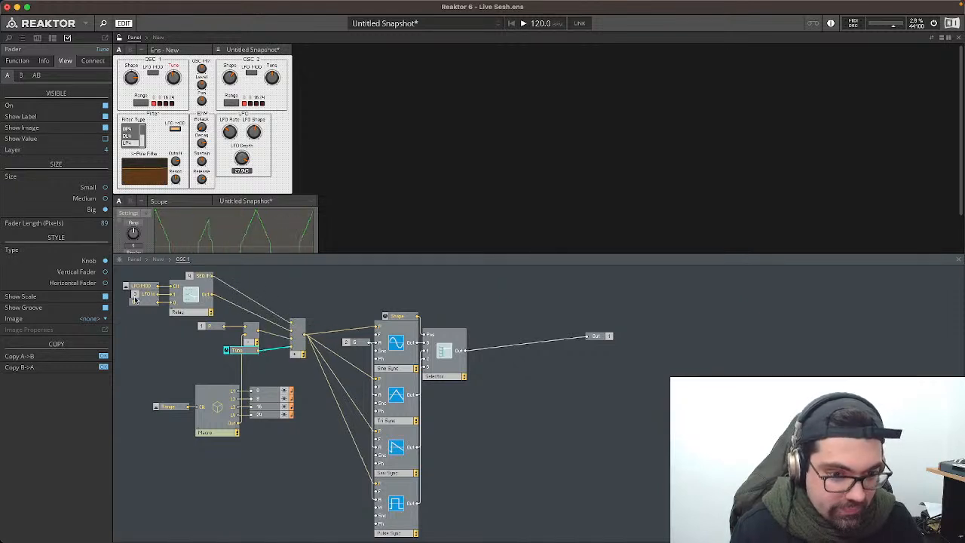
Step: Shift the SEQ IN and Relay group closer to the pitch input, and move the final Add module beside the pitch adder
left_click_drag(126, 272, 150, 311)
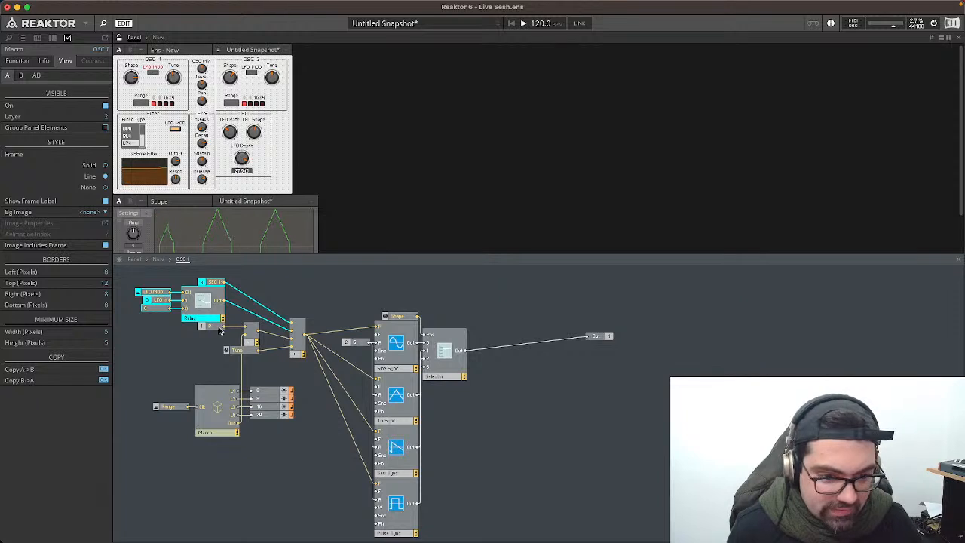
left_click_drag(293, 338, 275, 332)
left_click(305, 302)
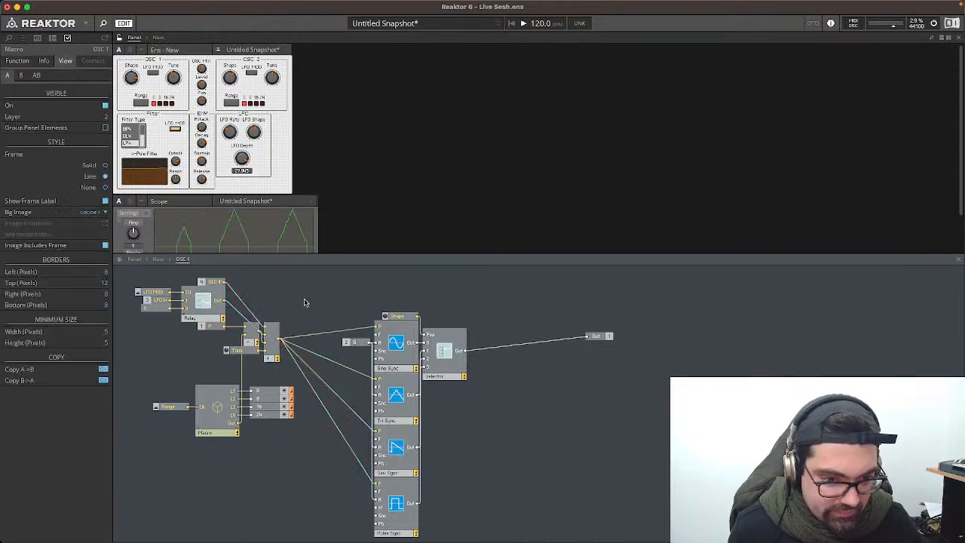
left_click(270, 329)
left_click(309, 307)
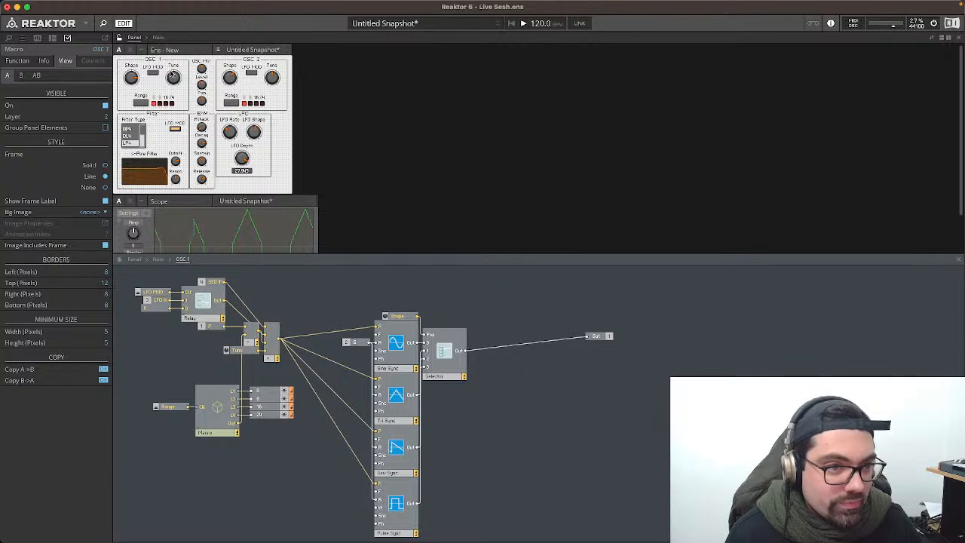
Step: Lock the instrument panel layout and switch off the filter's LFO MOD
left_click(119, 37)
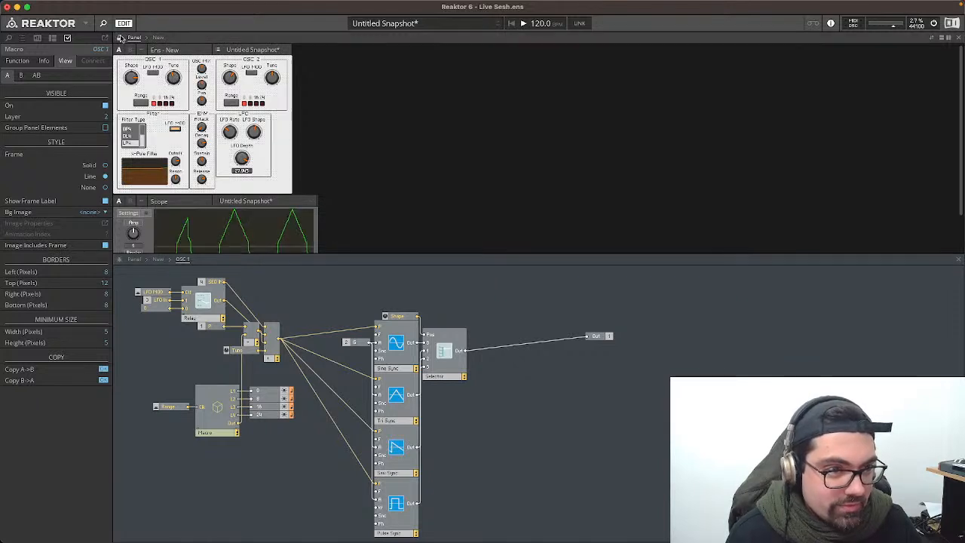
left_click(280, 292)
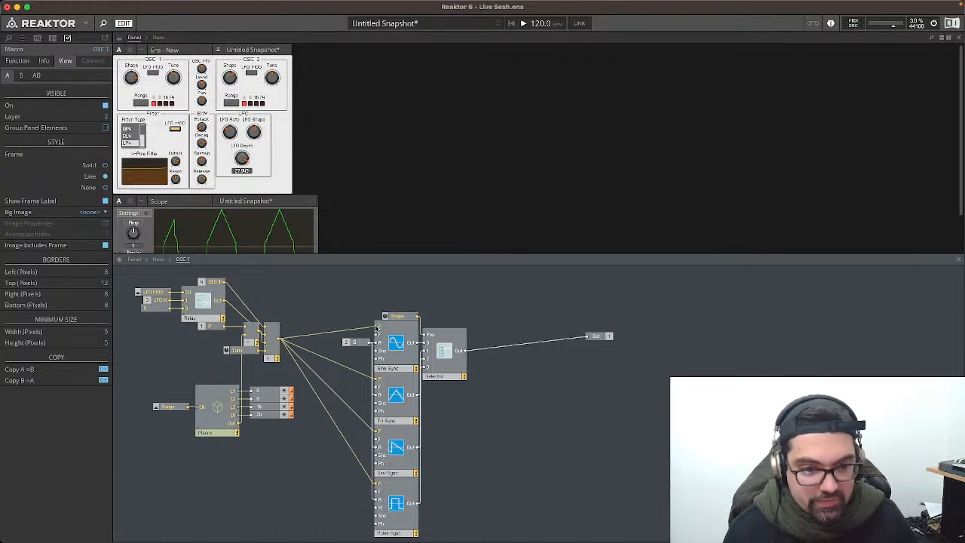
mouse_move(376, 328)
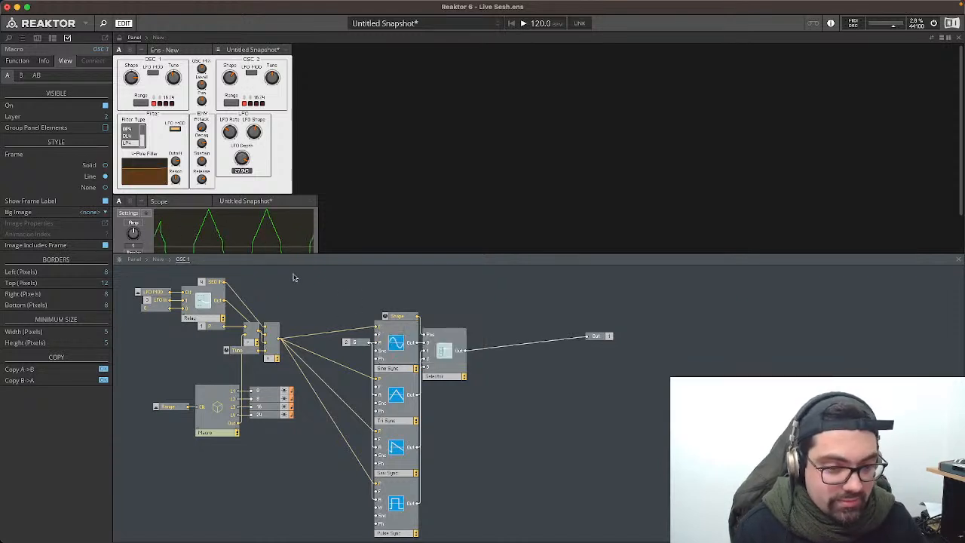
left_click(176, 130)
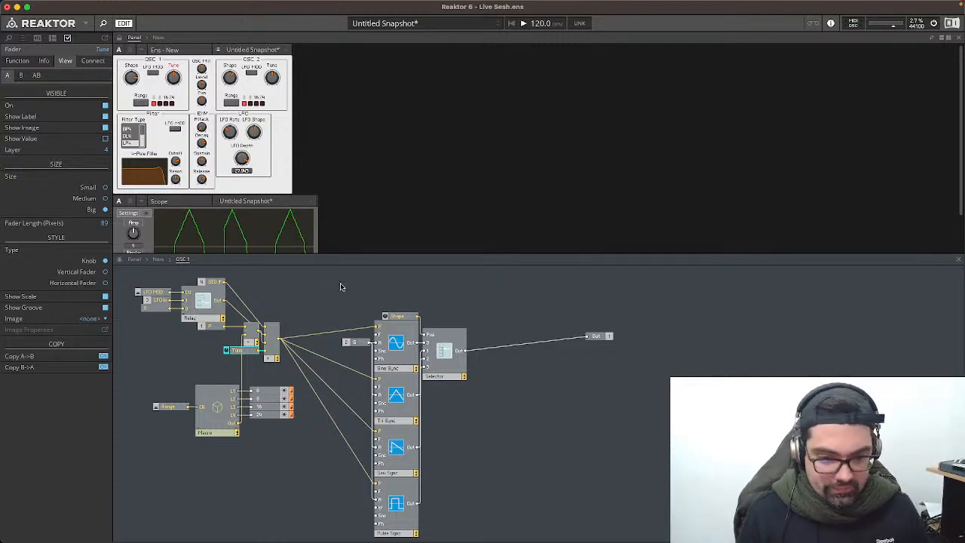
Step: Move the four oscillators with their Shape, G and Selector modules closer to the Add module, and place the Out port beside the Selector
left_click_drag(334, 272, 436, 522)
key("Left")
key("Left")
key("Left")
key("Left")
key("Left")
key("Left")
key("Left")
key("Left")
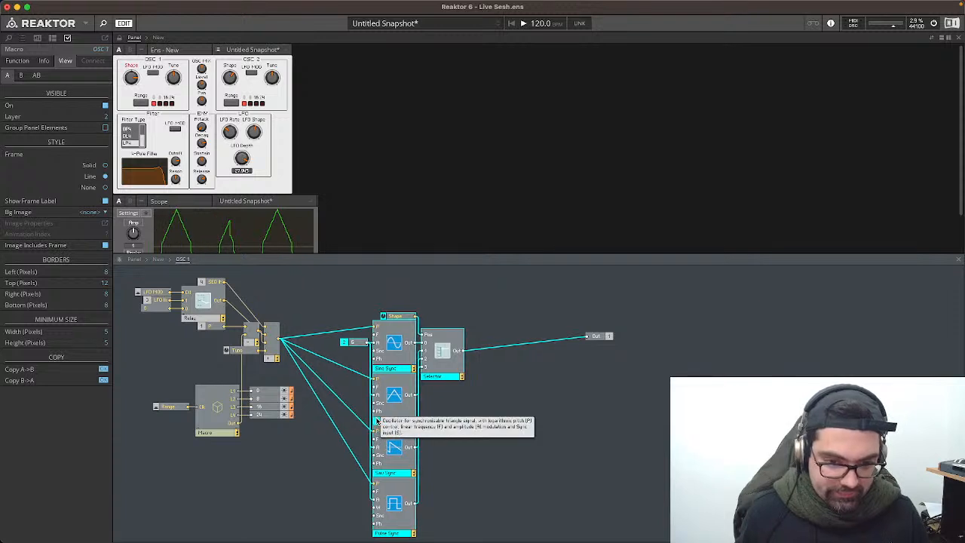
key("Left")
key("Down")
key("Down")
key("Down")
key("Down")
key("Down")
key("Down")
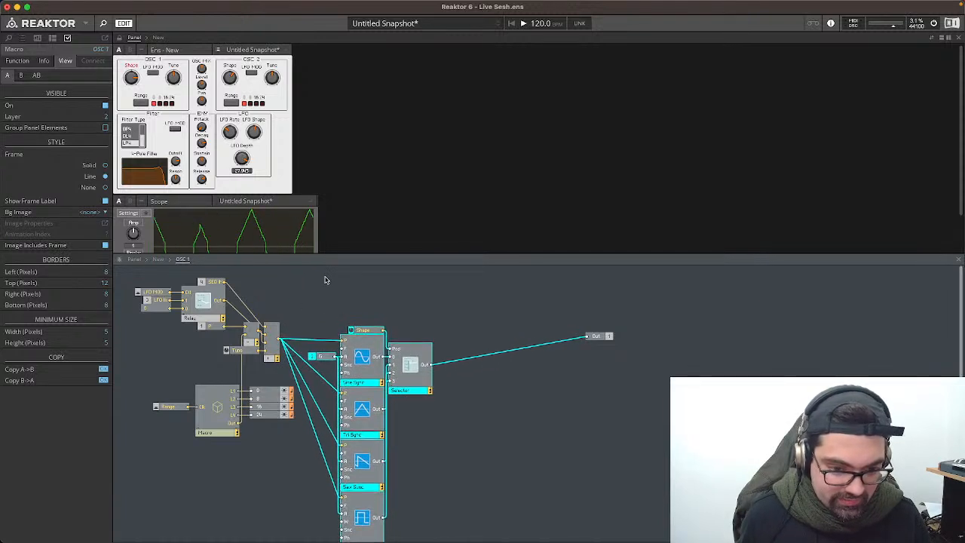
left_click(330, 282)
scroll(430, 312, "down", 1)
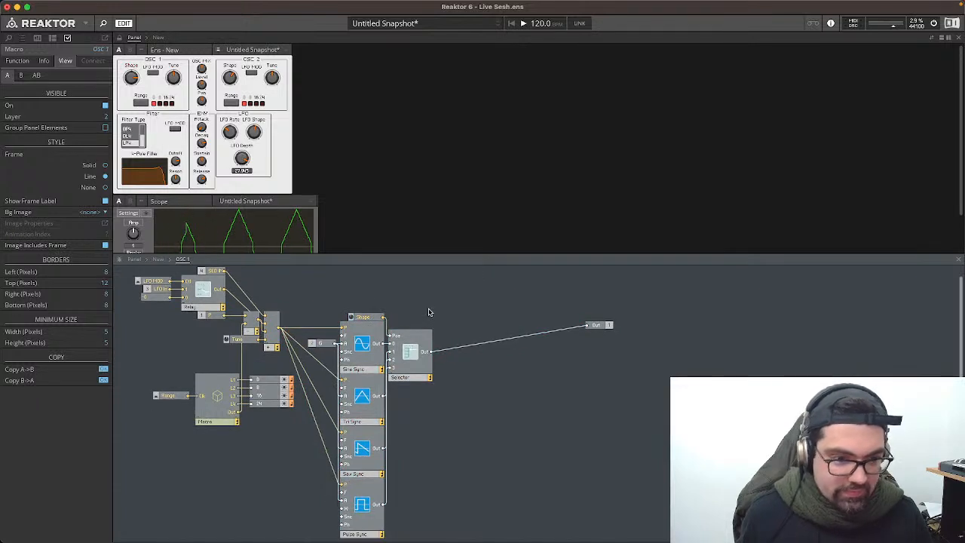
left_click_drag(594, 328, 457, 358)
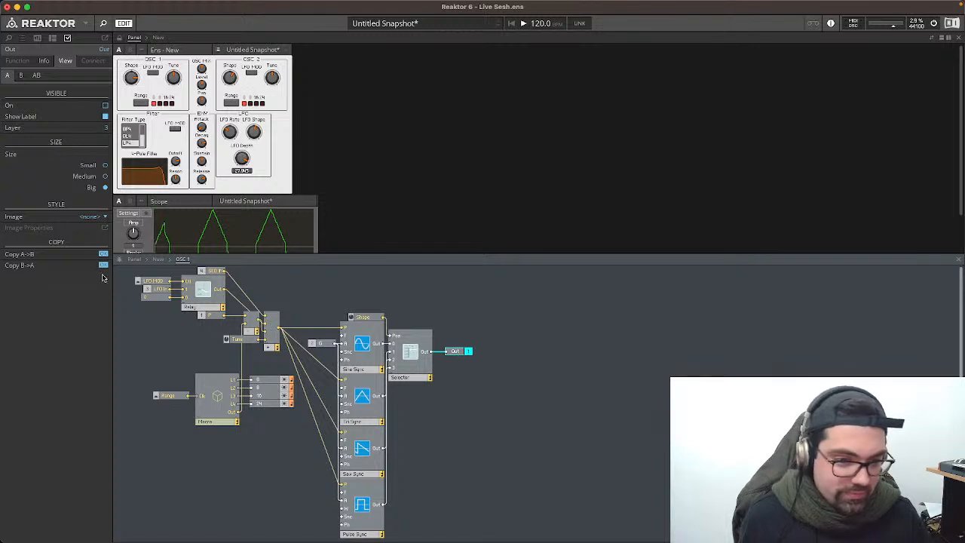
Step: Return to the instrument structure, delete the OSC 2 macro, and select the OSC 1 macro
left_click(158, 260)
left_click(373, 393)
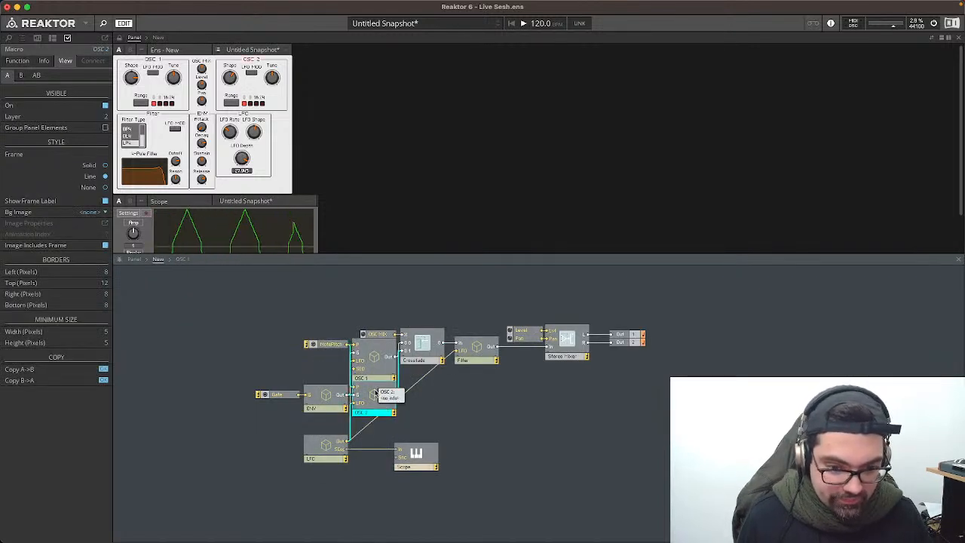
key("Delete")
left_click(381, 374)
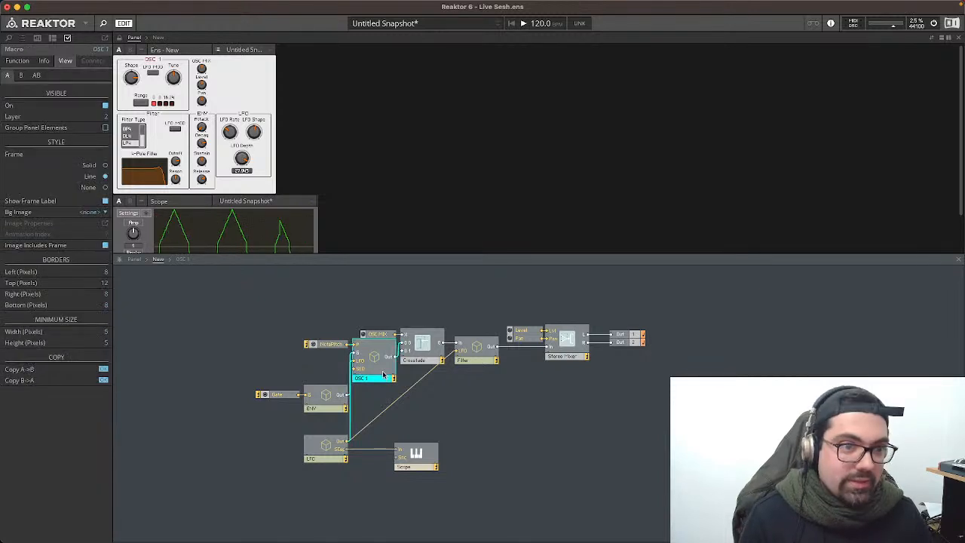
Step: Duplicate the OSC 1 macro, place the copy directly beneath the original, and rename it OSC 2
key("super+d")
left_click_drag(439, 436, 373, 398)
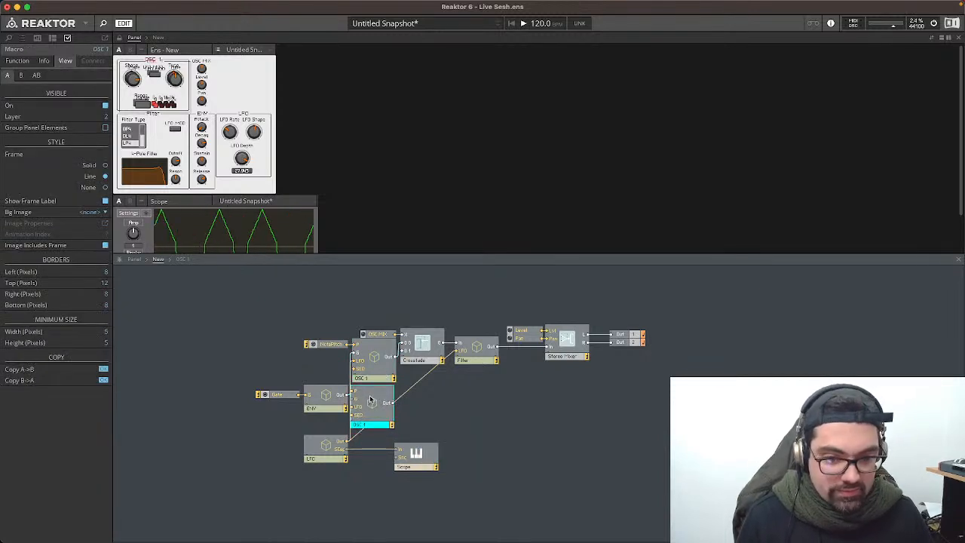
double_click(373, 423)
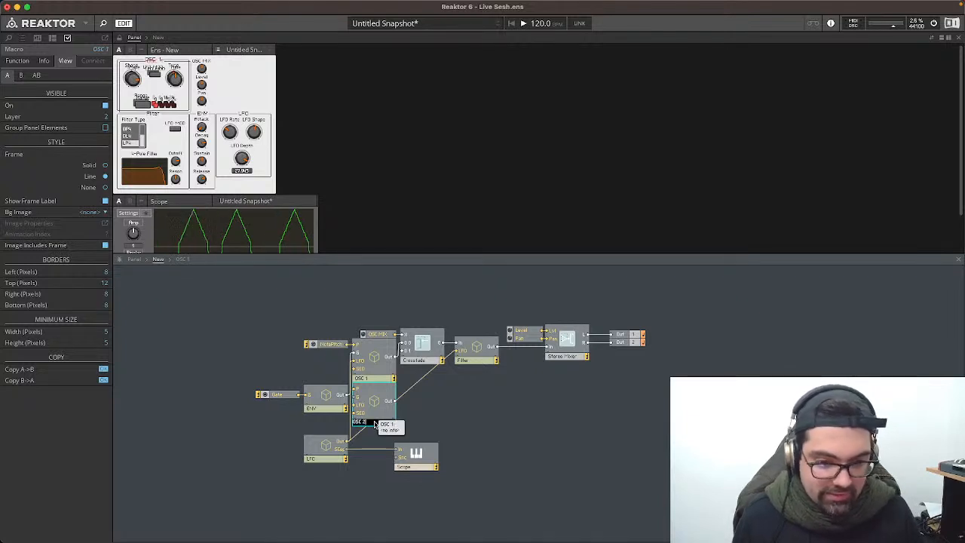
key("Return")
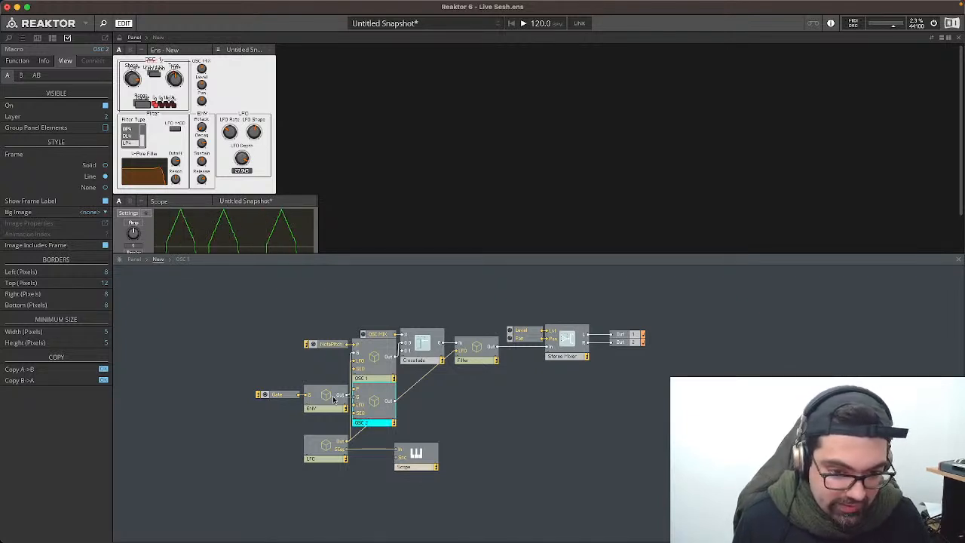
Step: Nudge the Gate and ENV modules down slightly to line up with the G input of OSC 2
left_click_drag(259, 382, 316, 411)
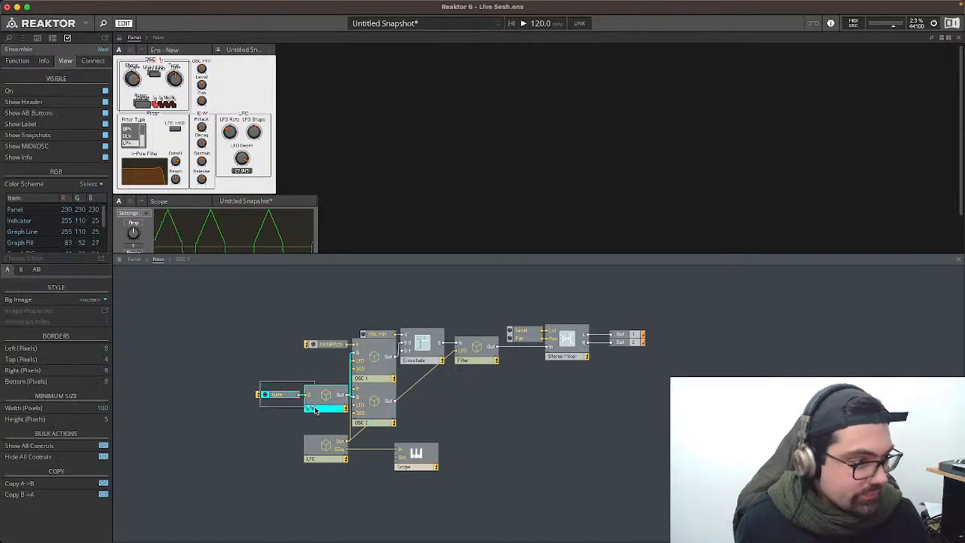
key("Down")
left_click(357, 387)
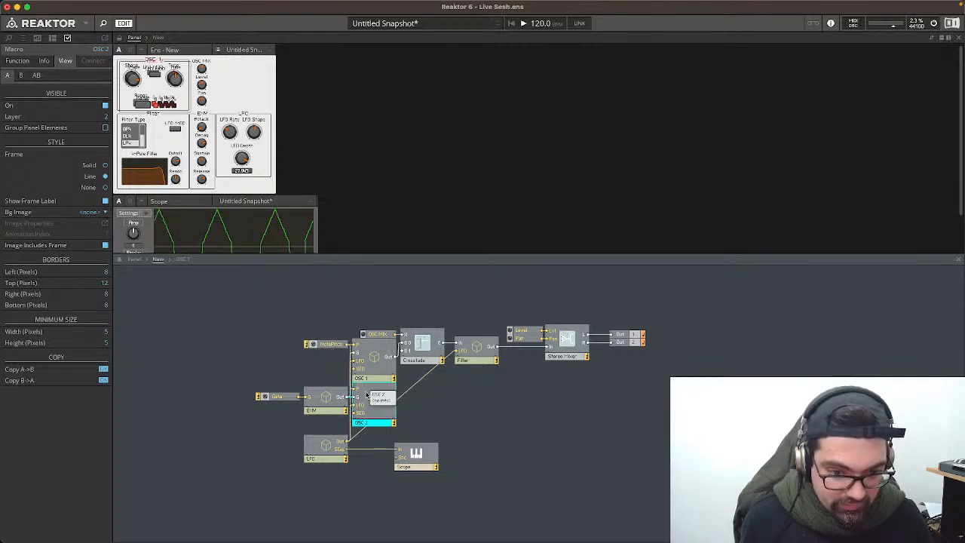
Step: Create a new macro named SEQ and place it to the left of the NotePitch and Gate modules
right_click(485, 393)
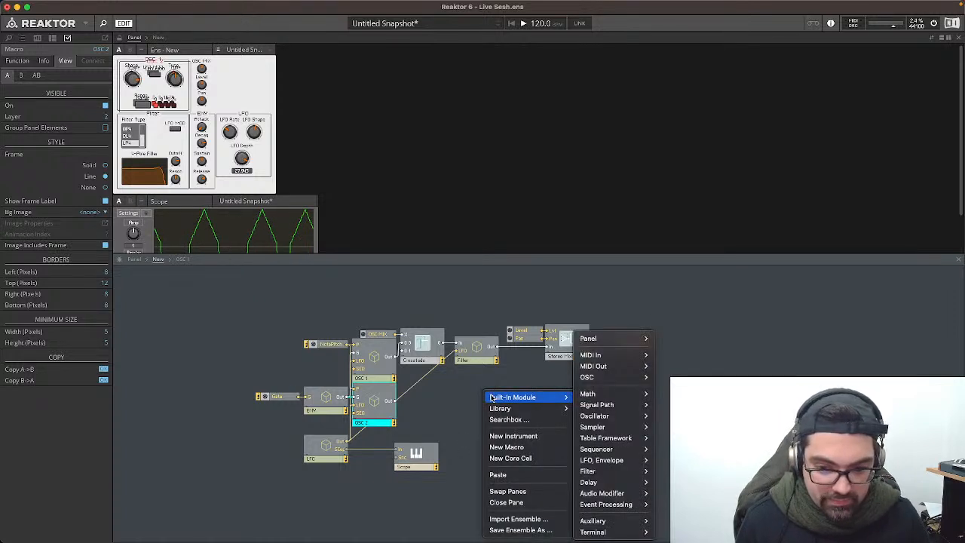
left_click(507, 446)
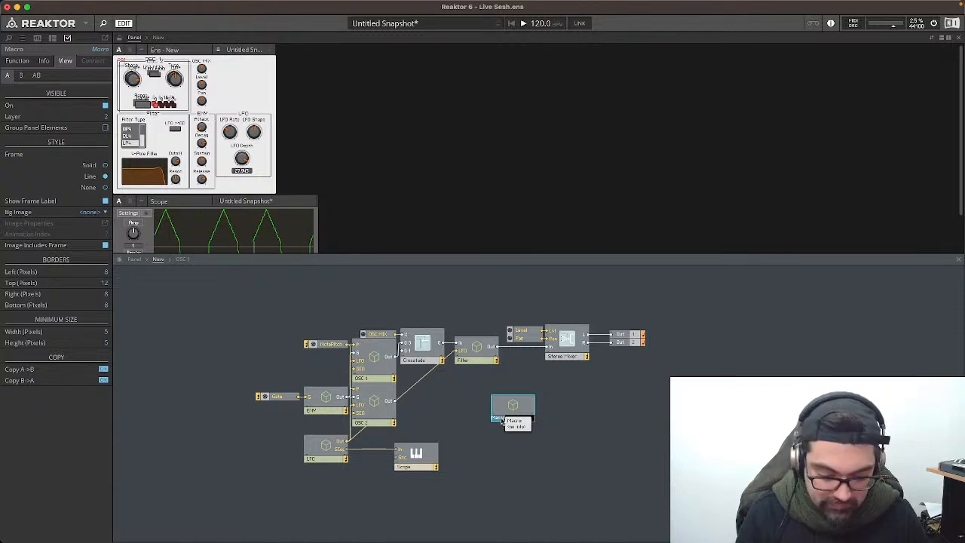
type("S")
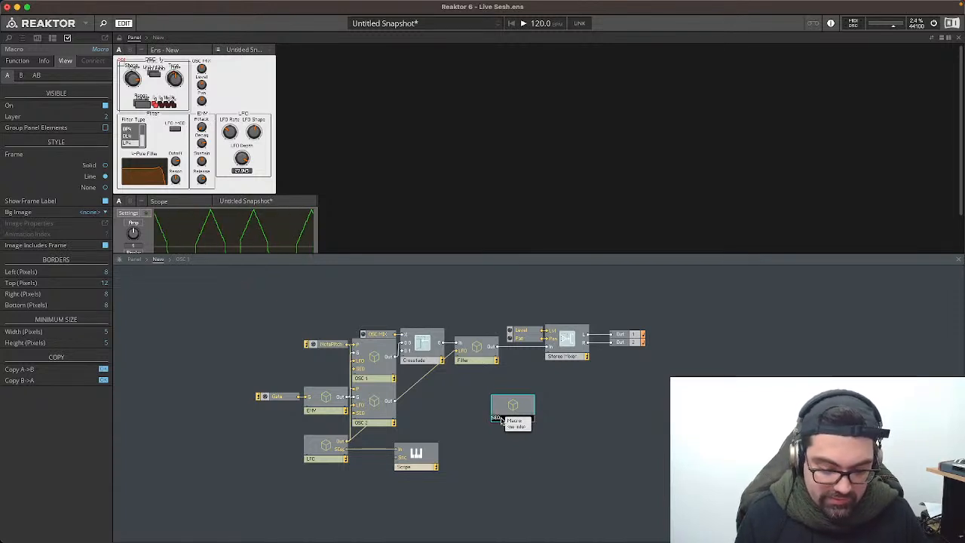
key("Return")
left_click_drag(516, 412, 210, 364)
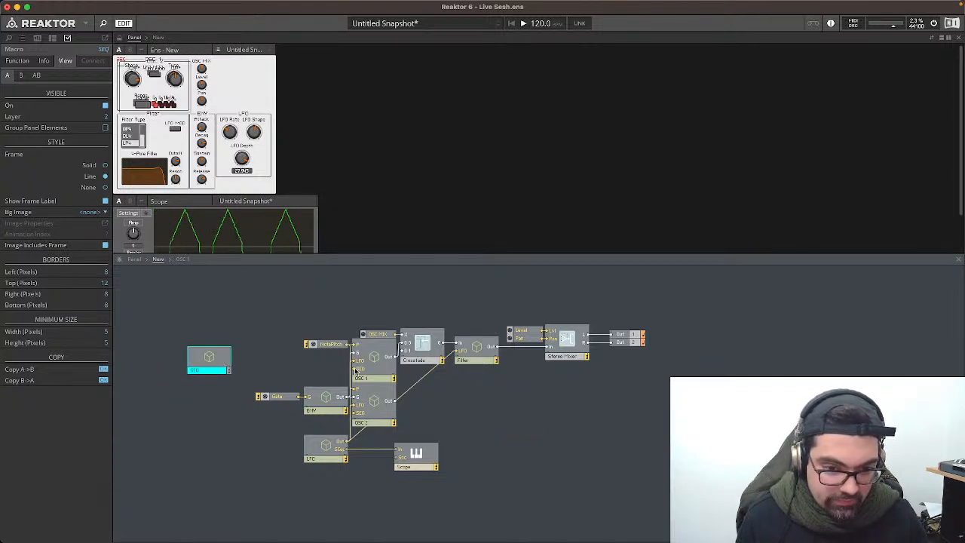
Step: Wire the SEQ macro's output to the SEQ inputs of OSC 1 and OSC 2, and place the macro just above ENV
left_click_drag(356, 371, 229, 357)
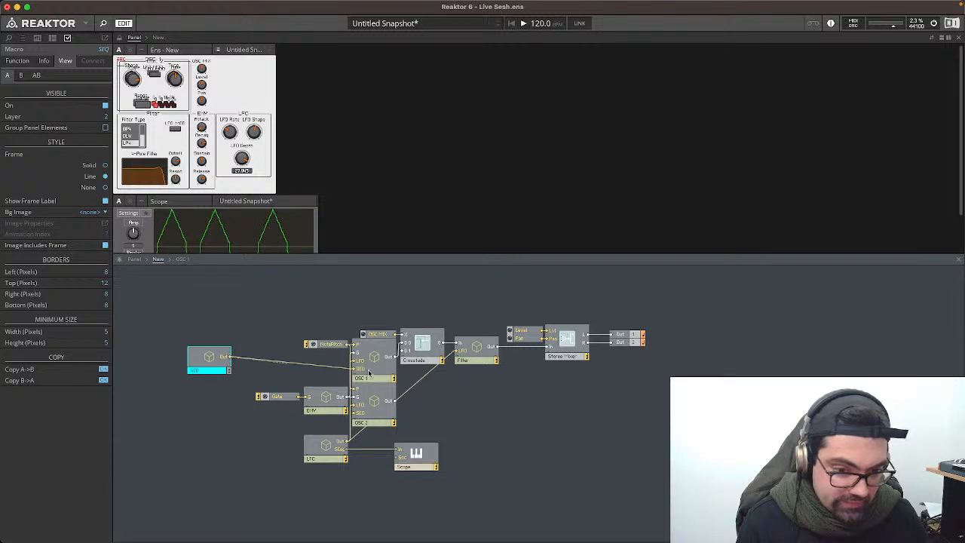
left_click_drag(356, 413, 330, 374)
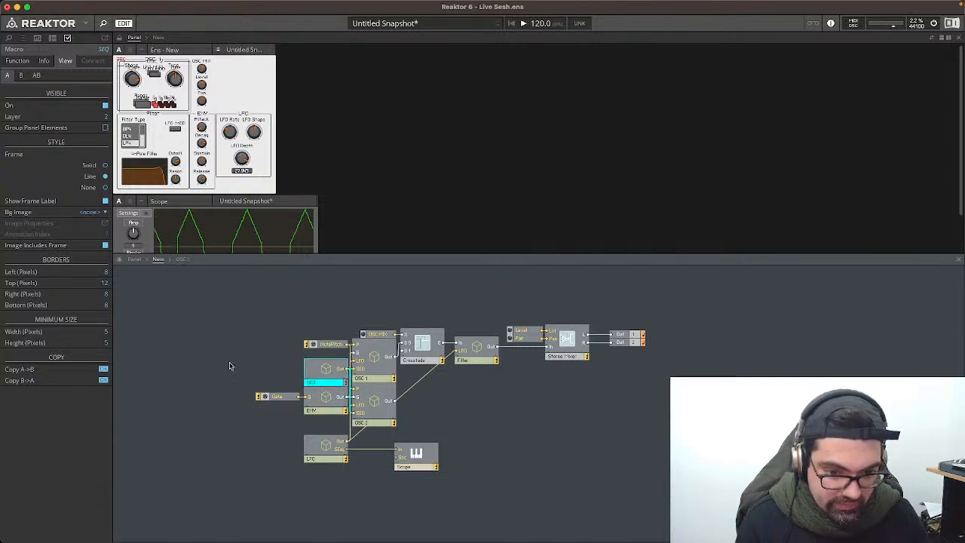
left_click(287, 362)
Step: Inside the SEQ macro, move the Out port far to the right and add a Multiplex 16 sequencer module
double_click(326, 370)
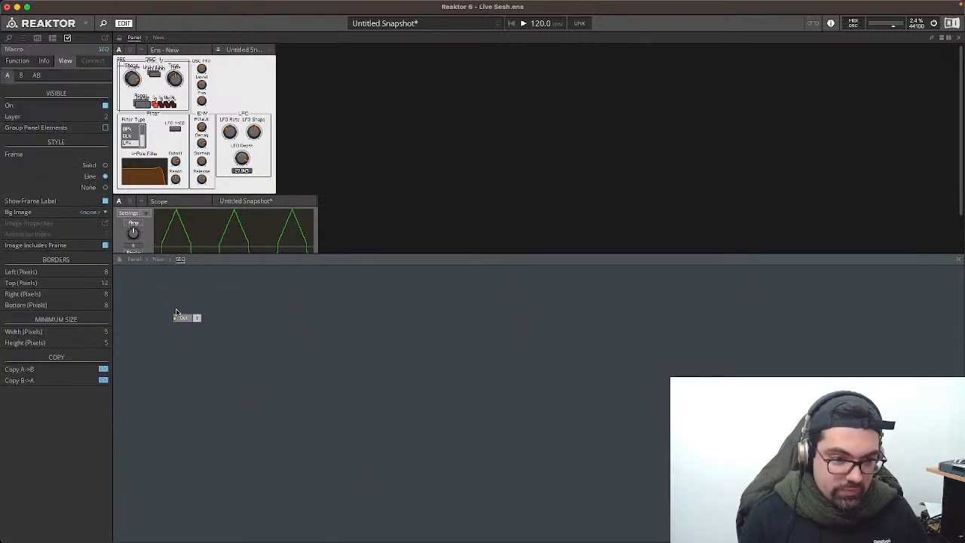
left_click_drag(189, 317, 605, 320)
right_click(322, 307)
mouse_move(354, 312)
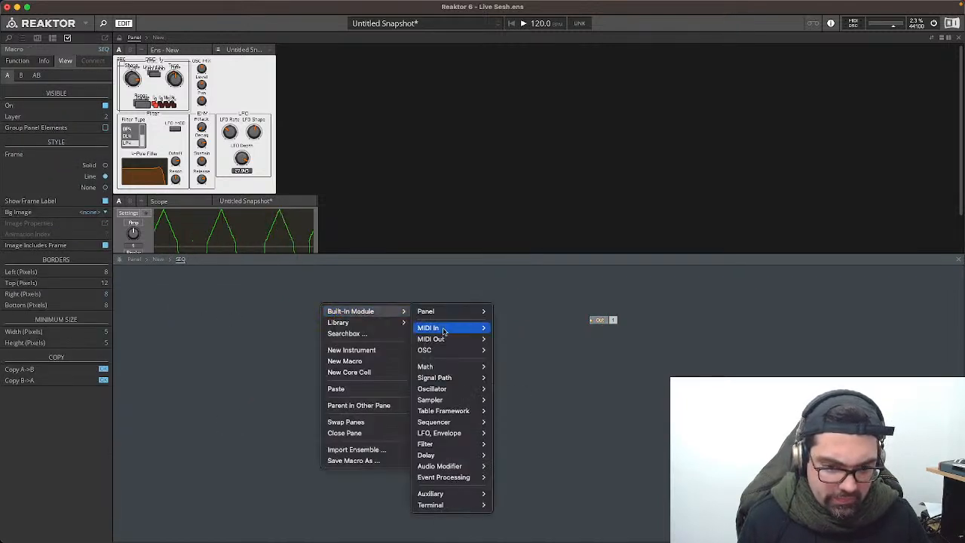
mouse_move(427, 425)
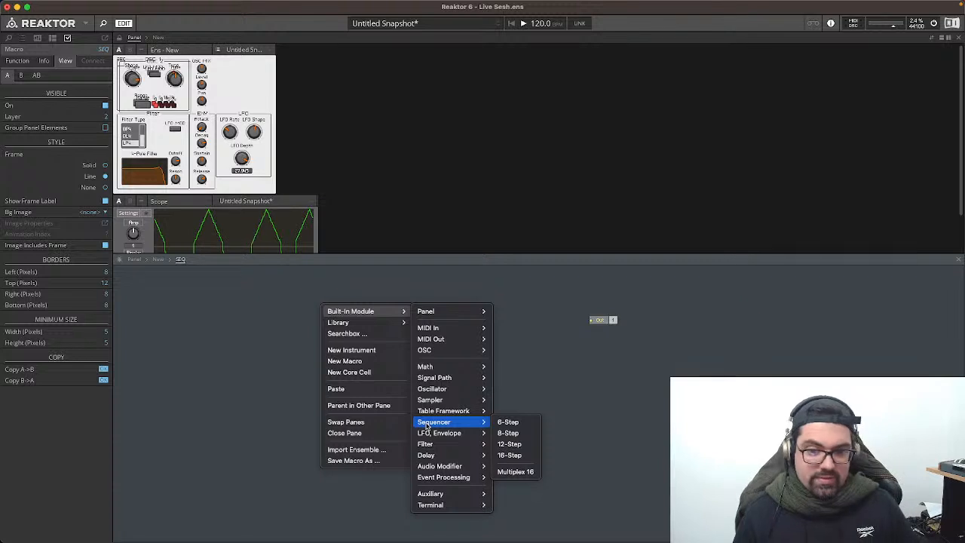
left_click(519, 472)
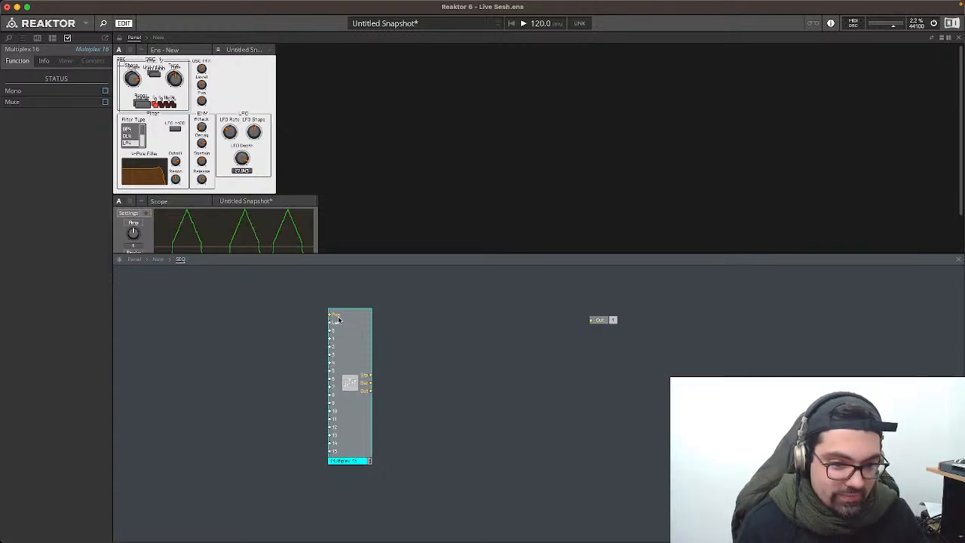
Step: Move the Multiplex 16 module closer to the Out port, leaving space in front of its inputs
left_click(494, 405)
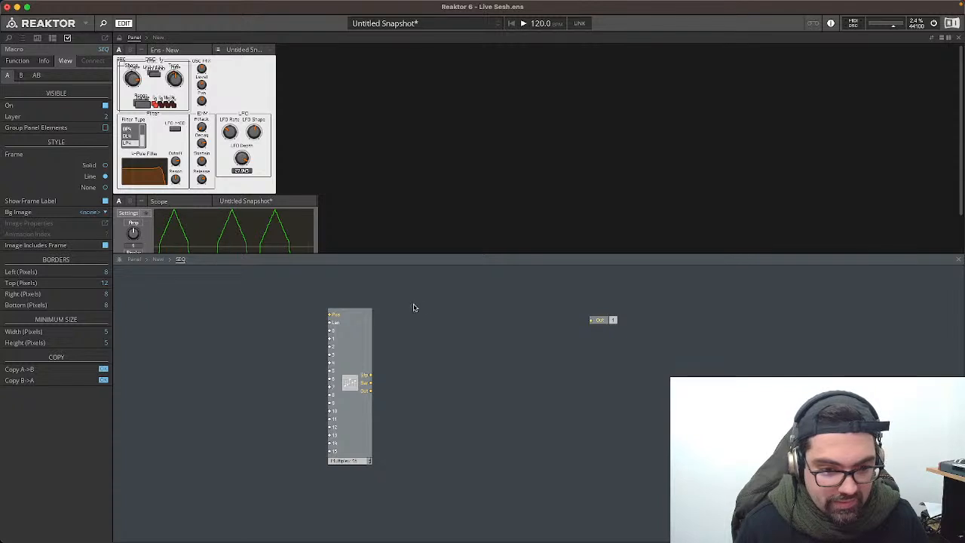
left_click_drag(362, 330, 399, 330)
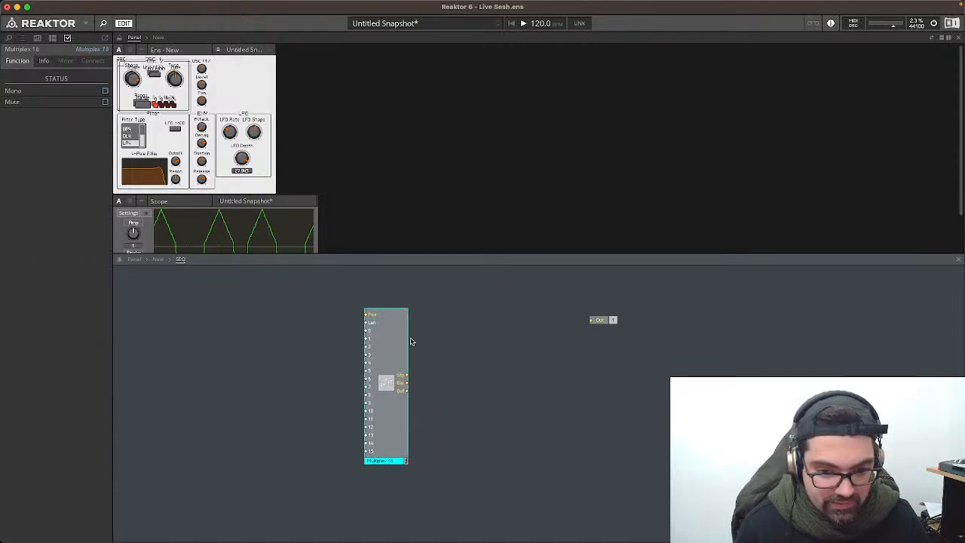
left_click(504, 377)
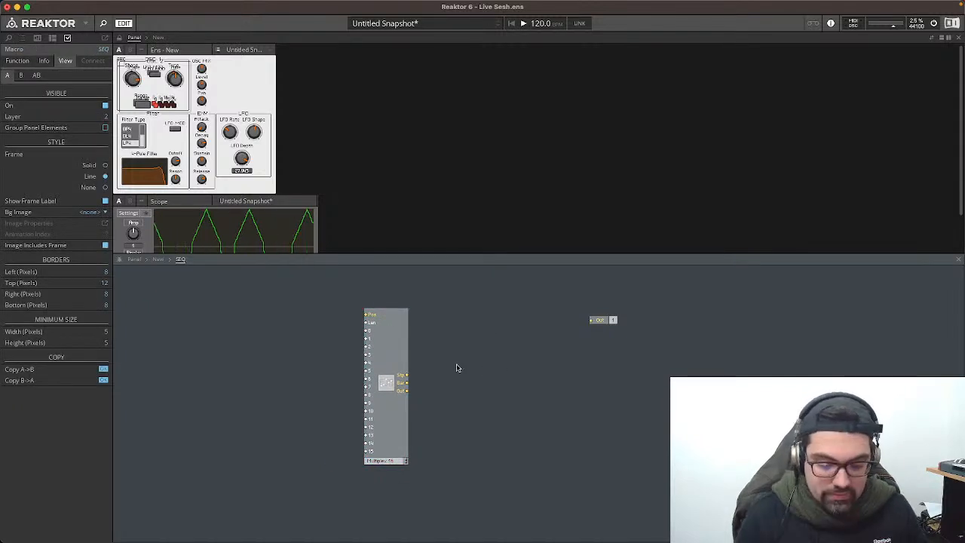
left_click_drag(319, 303, 460, 461)
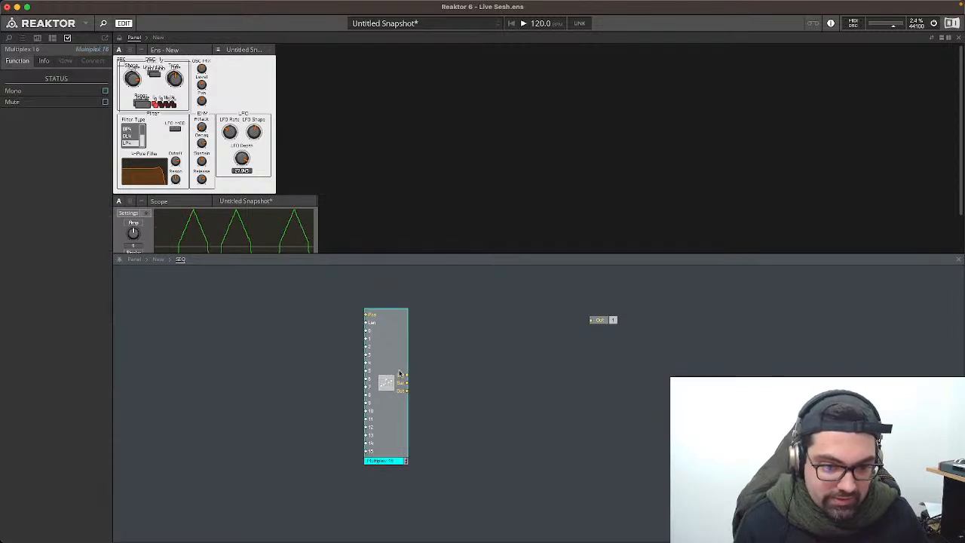
left_click_drag(399, 372, 490, 384)
Step: Add a Song Position MIDI In module to the left of Multiplex 16 and display its module info
right_click(237, 383)
left_click(251, 350)
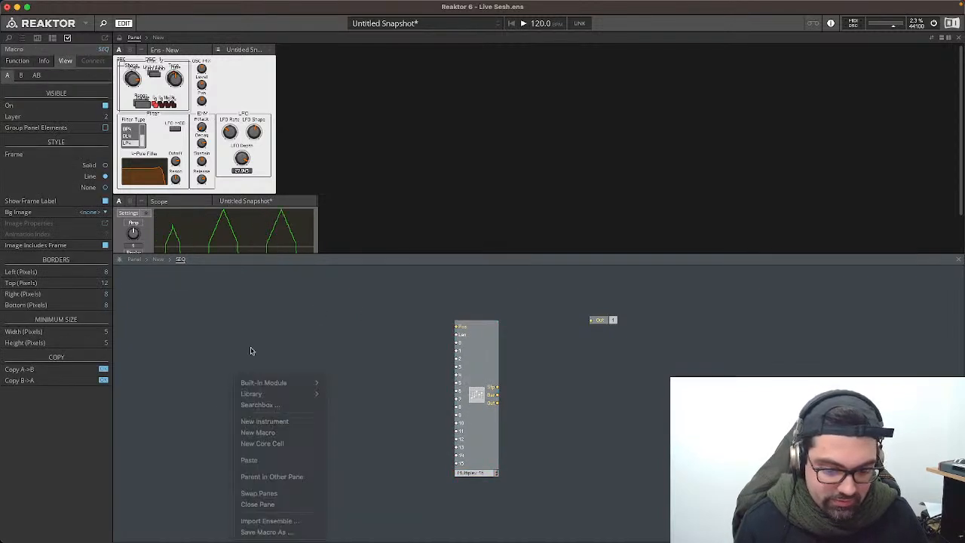
key("Return")
type("song")
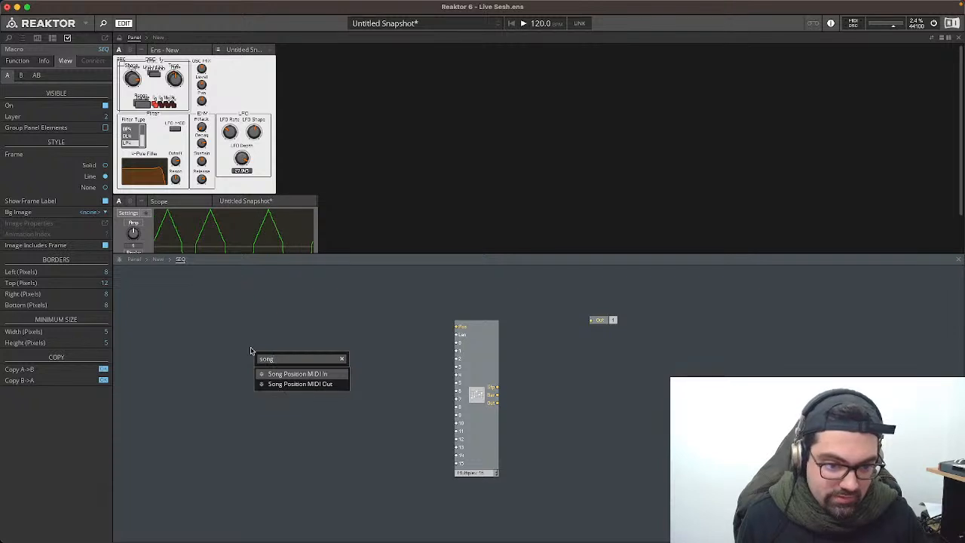
key("Return")
left_click_drag(282, 354, 281, 322)
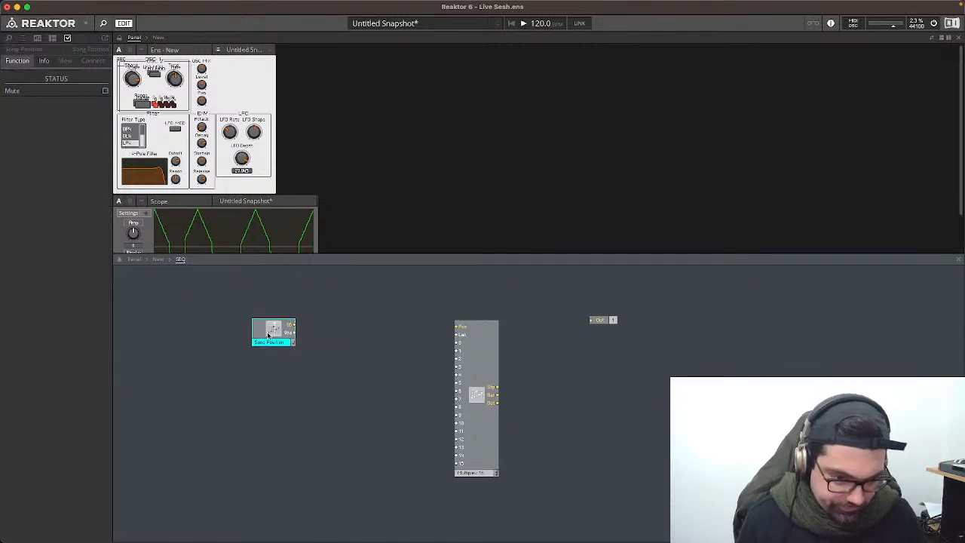
left_click(38, 61)
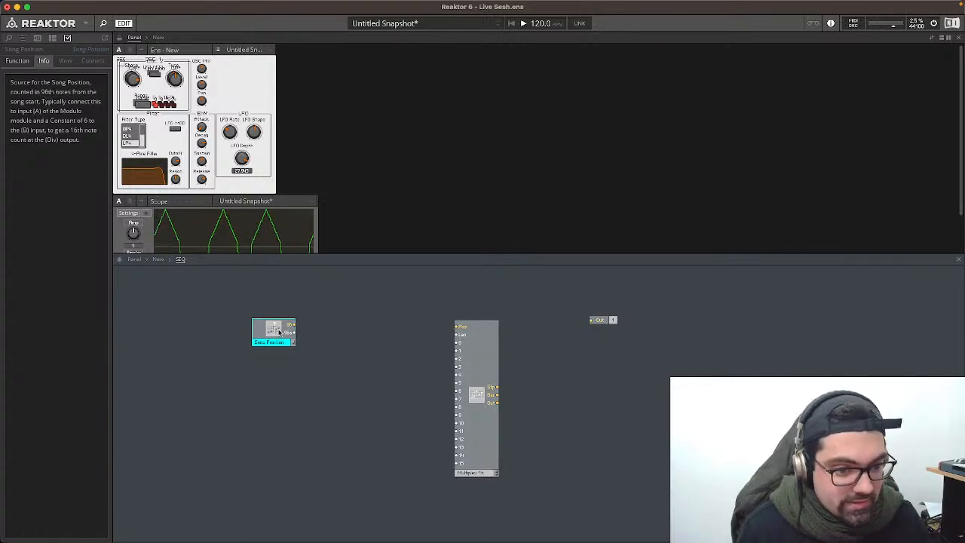
Step: Shift Song Position further left, add a Modulo module, and connect Song Position's 96 output to Modulo's A input
left_click_drag(280, 332, 222, 333)
right_click(301, 322)
left_click(354, 306)
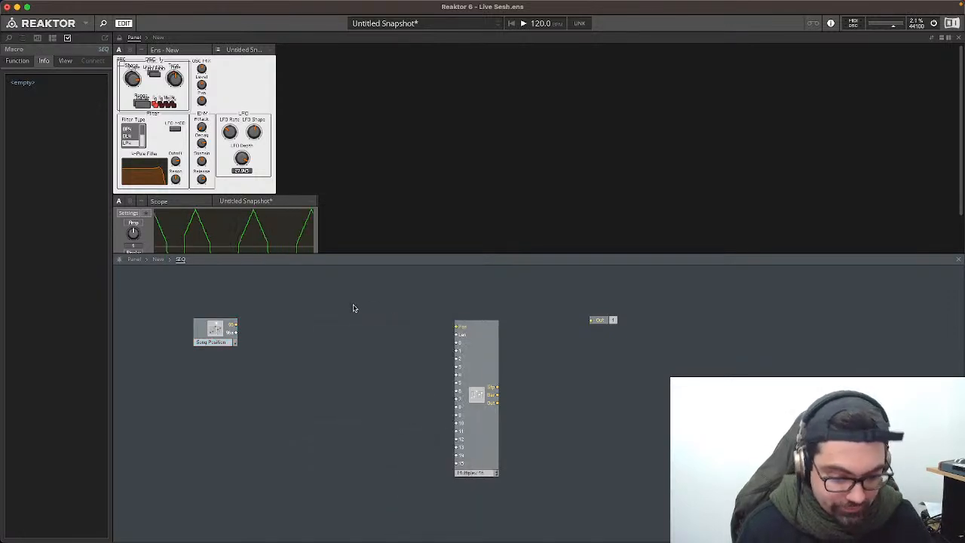
type("modu")
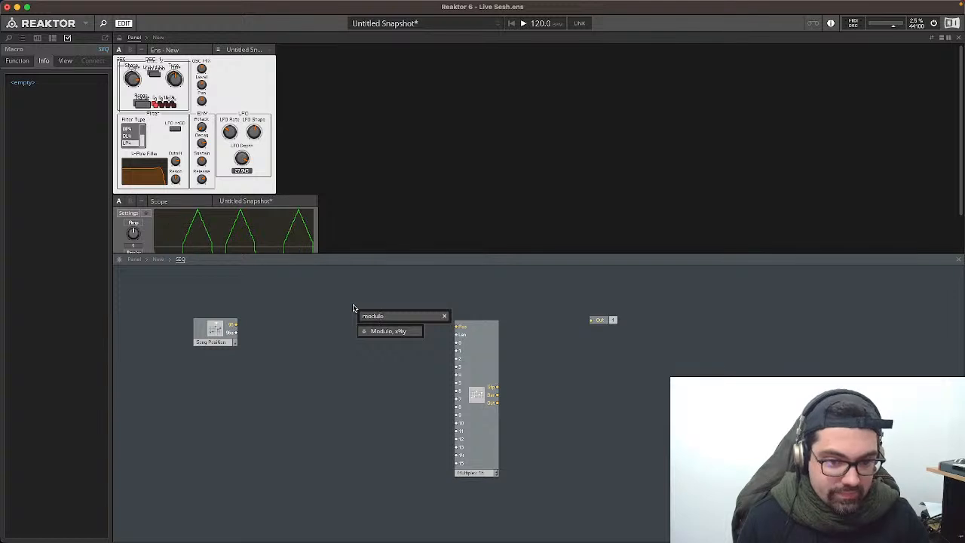
type("lo")
key("Return")
left_click_drag(374, 337, 266, 326)
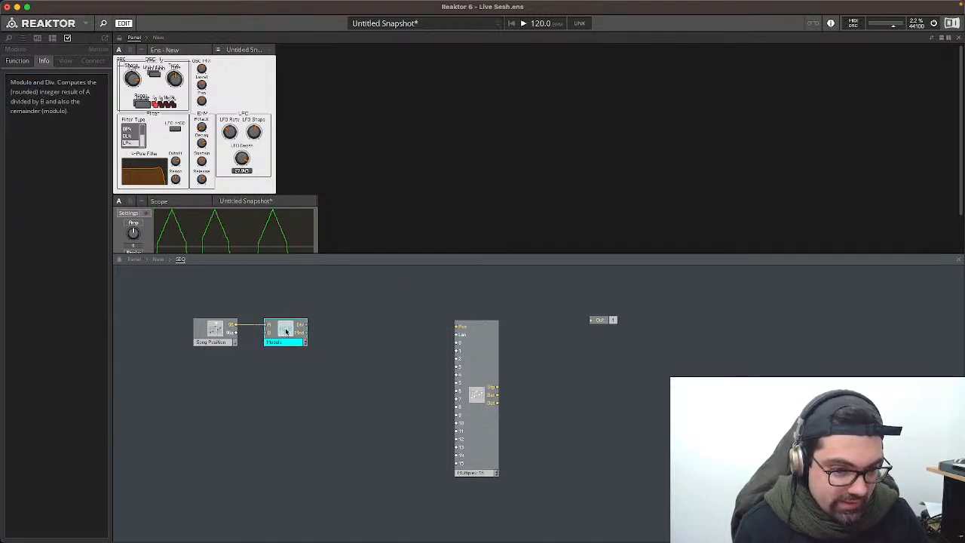
Step: Create a constant of 6 on the Modulo module's B input and place it beneath Song Position
left_click(214, 330)
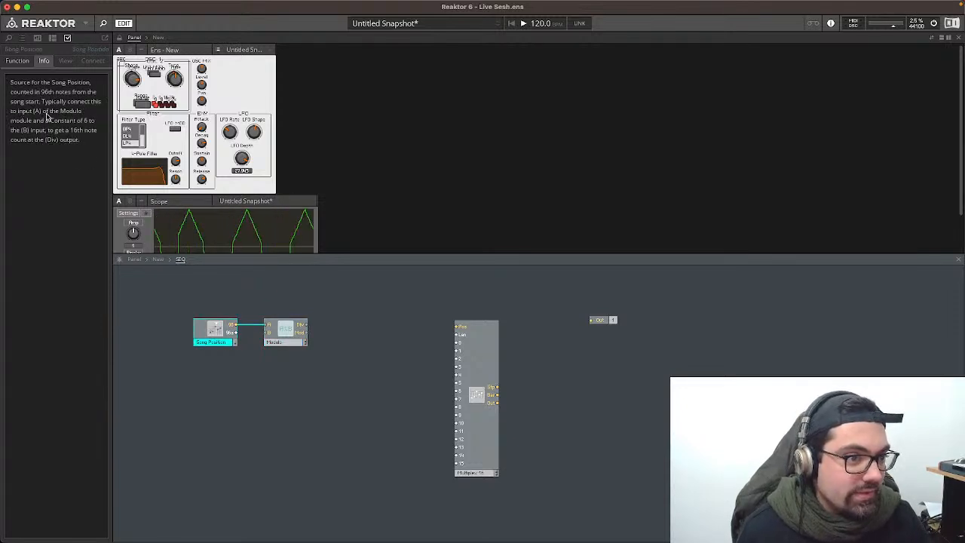
left_click(287, 332)
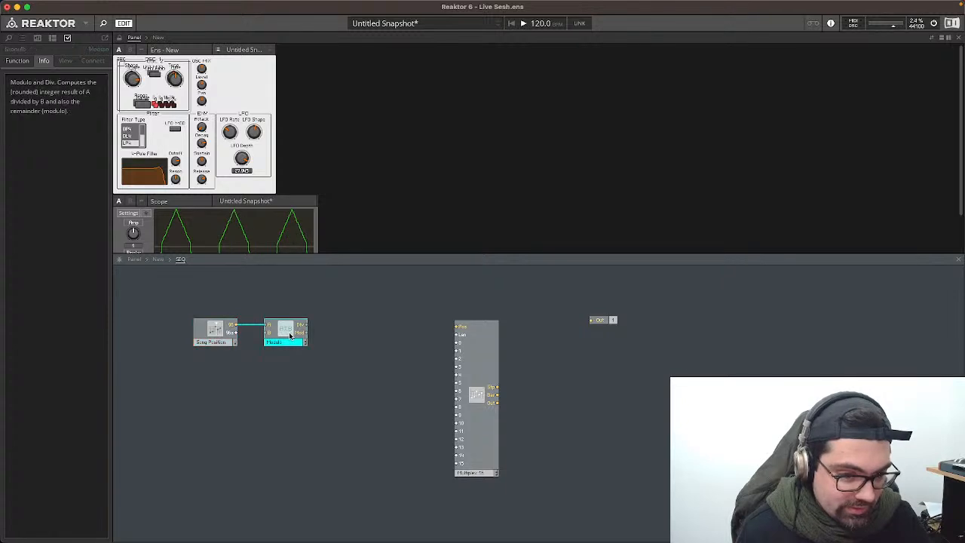
left_click(216, 331)
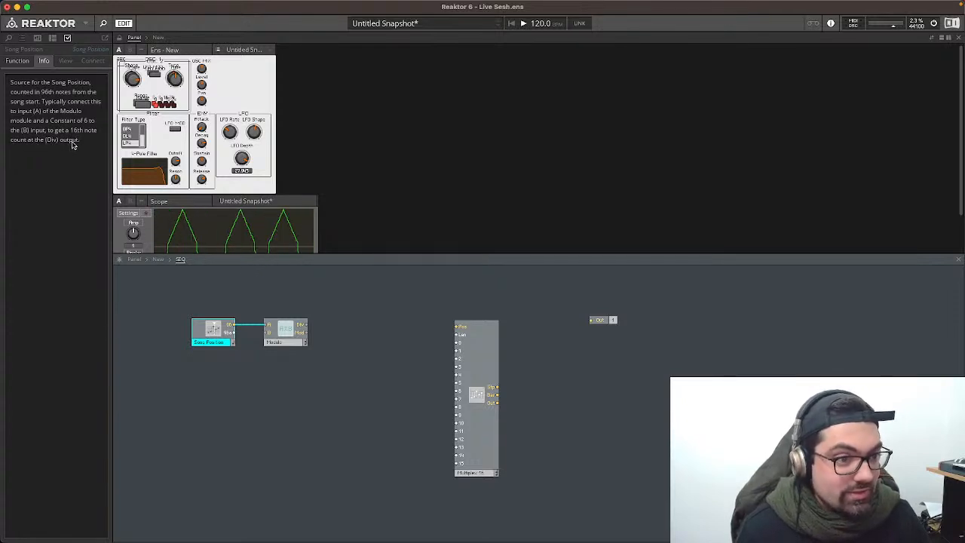
right_click(268, 333)
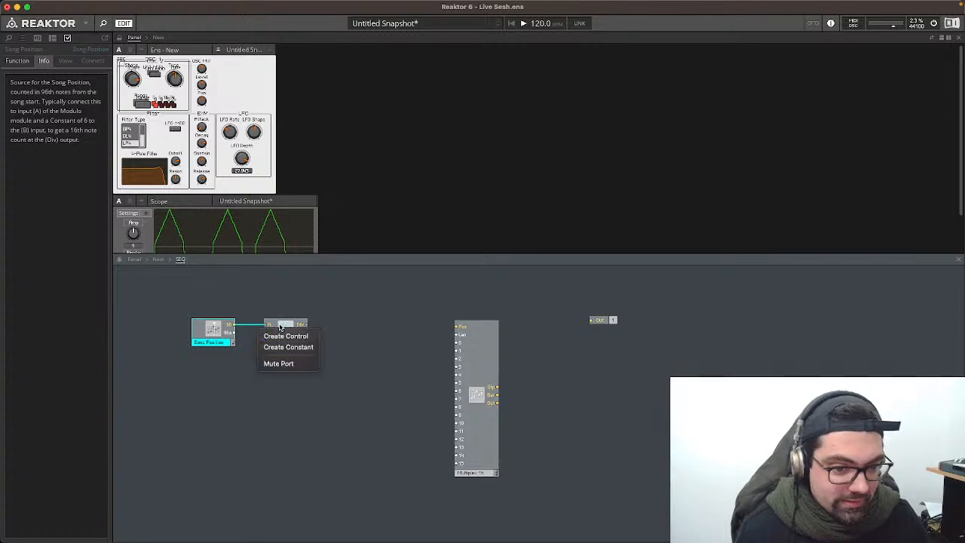
left_click(287, 346)
left_click_drag(237, 334, 217, 353)
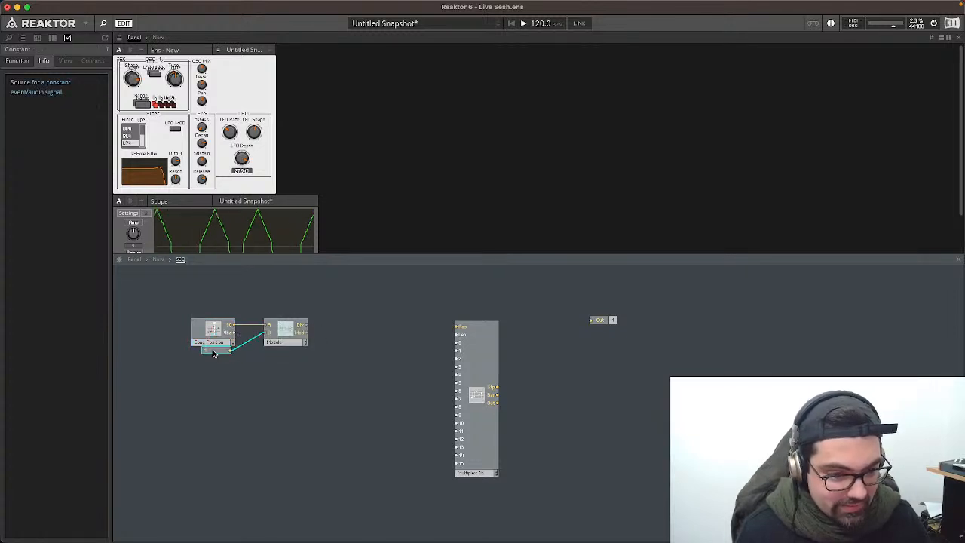
double_click(217, 353)
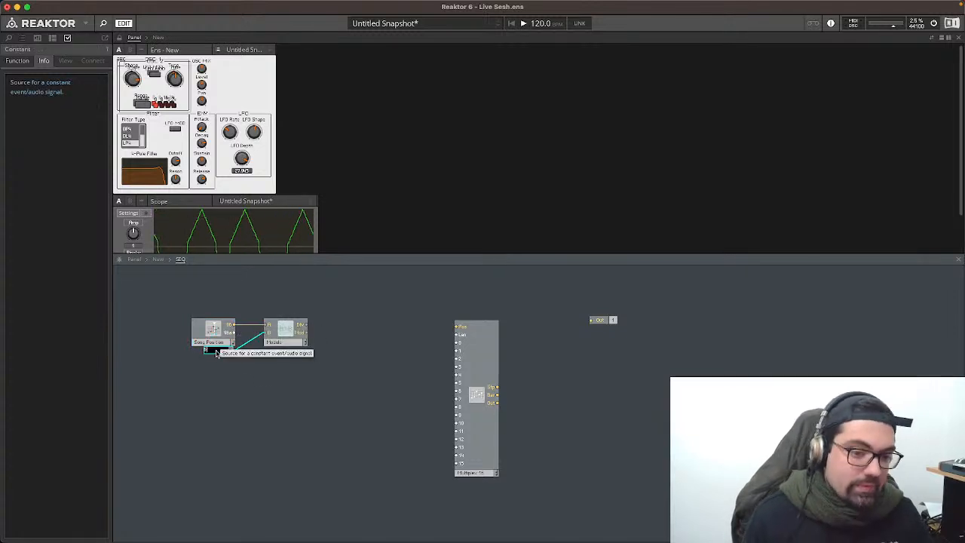
type("6")
key("Return")
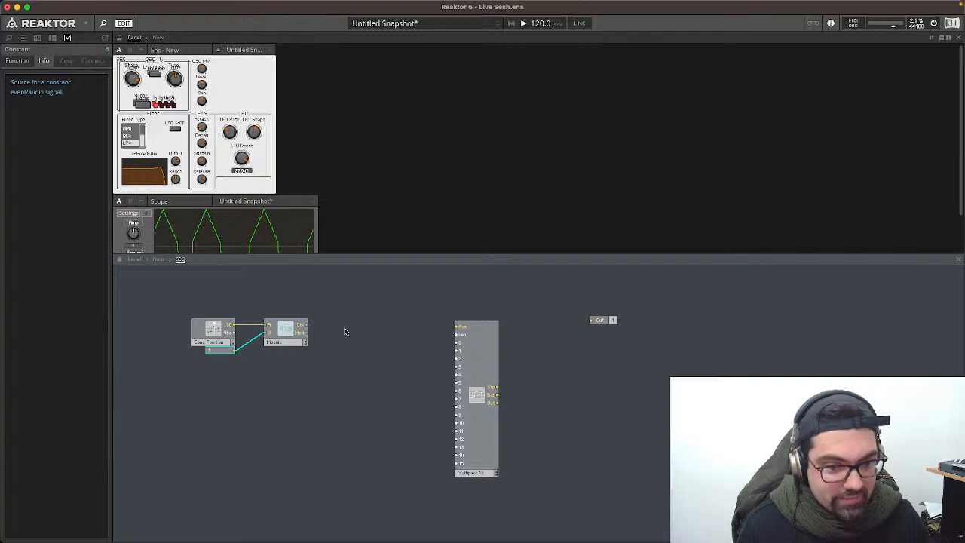
Step: Unlock the instrument panel layout and move the OSC 2 controls off OSC 1 to the space beside OSC MIX
left_click(200, 341)
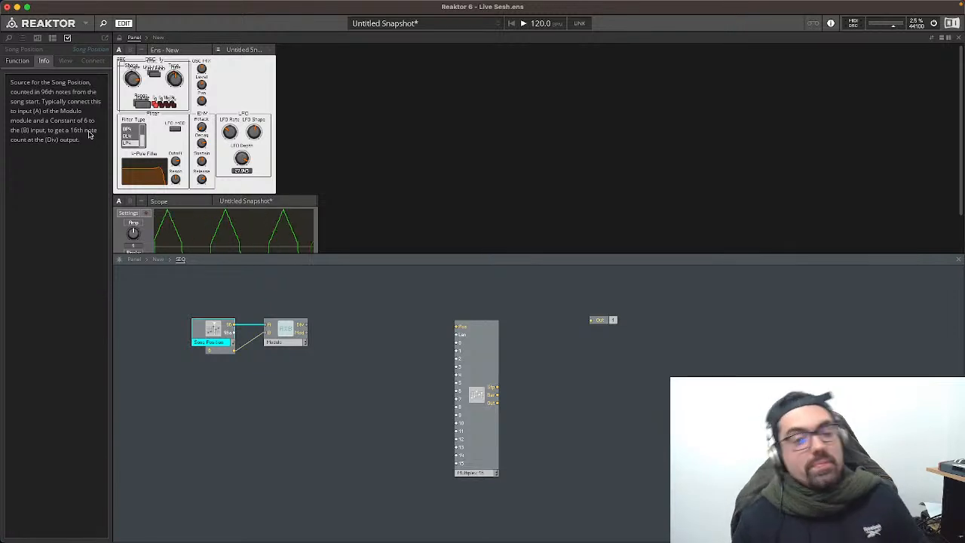
left_click(119, 38)
left_click_drag(157, 62, 256, 62)
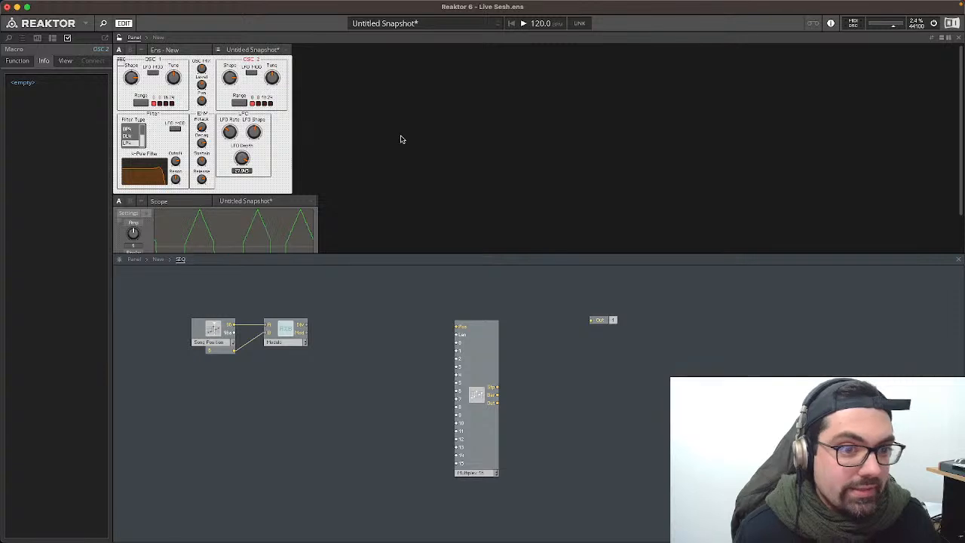
Step: Set the constant feeding Modulo's B input to 96
left_click(337, 128)
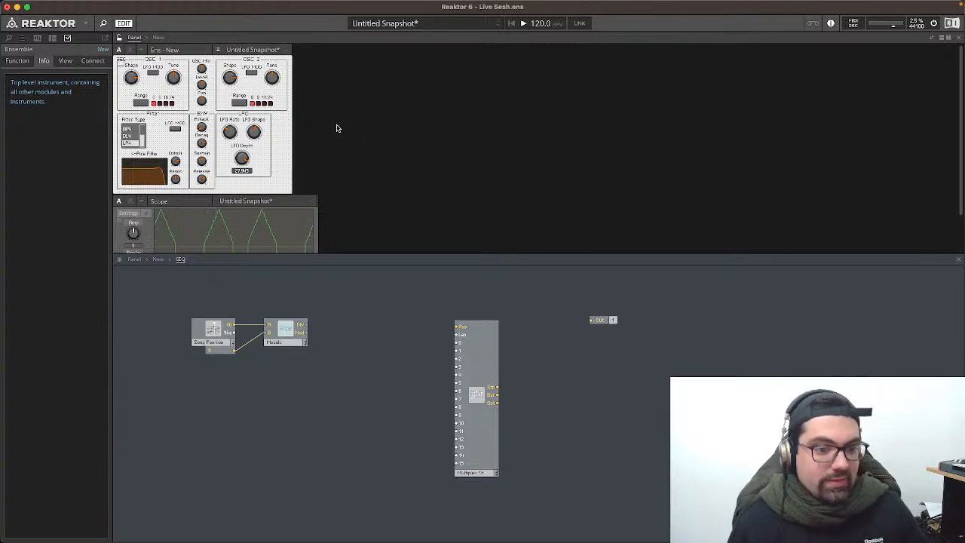
left_click(245, 304)
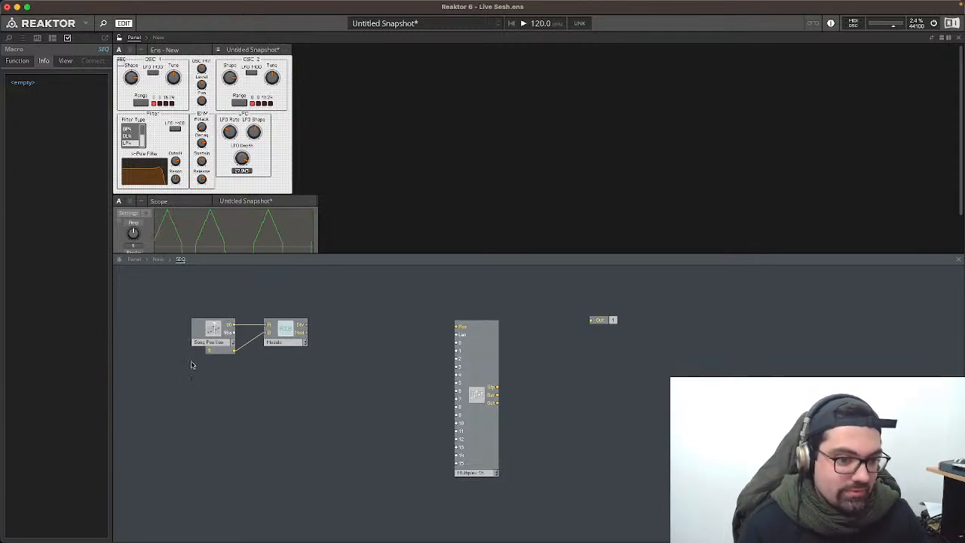
left_click(215, 354)
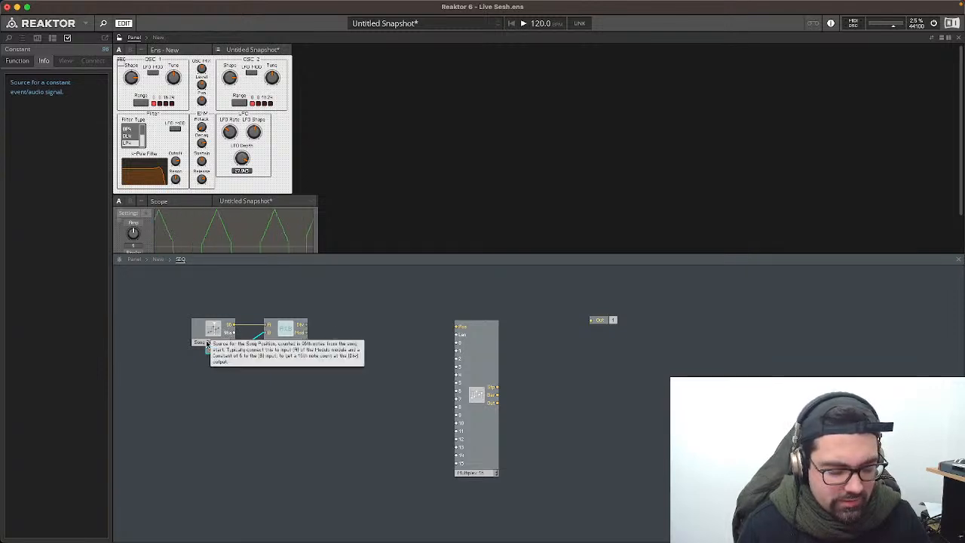
left_click_drag(307, 327, 393, 324)
left_click(254, 311)
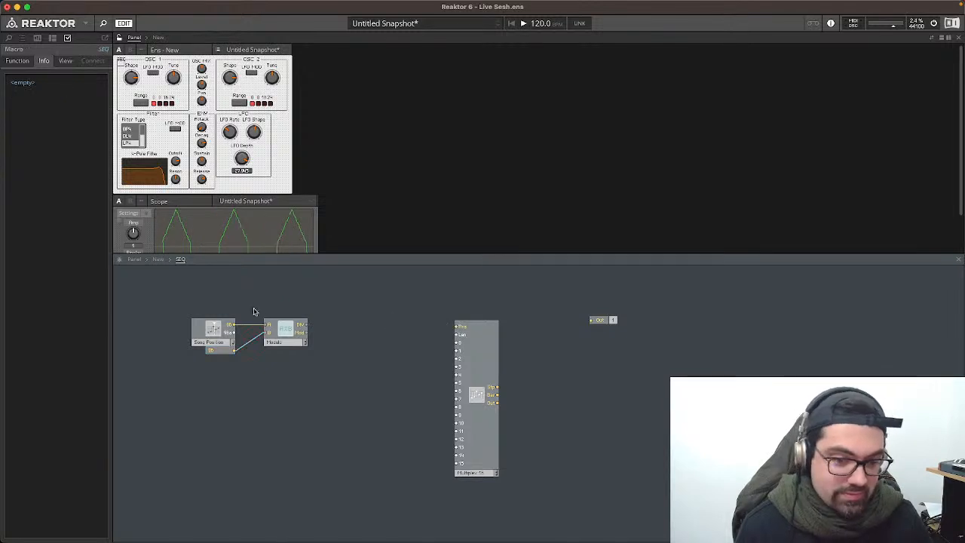
Step: Add a Numeric Readout module after Modulo and connect Modulo's Div output to it
double_click(309, 325)
type("numeri")
key("Return")
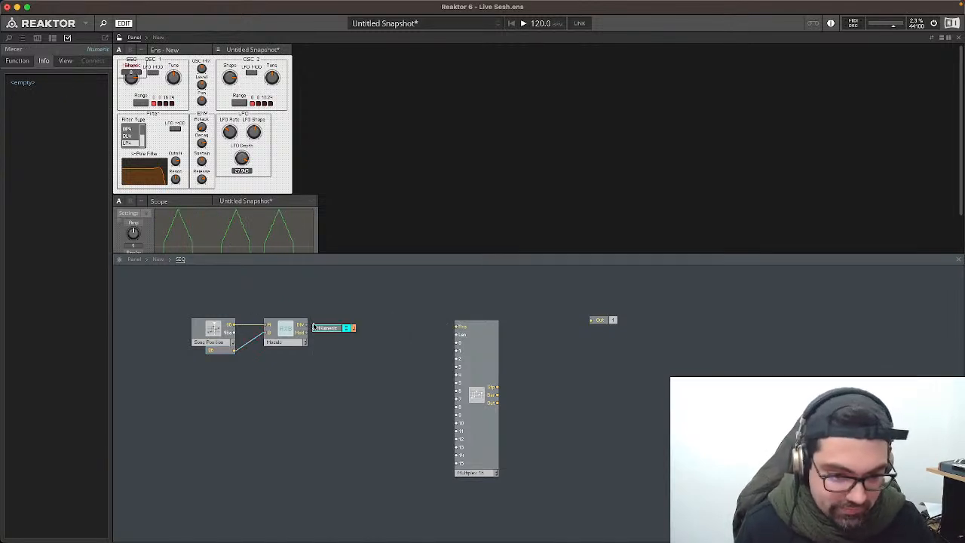
left_click_drag(329, 326, 350, 326)
left_click_drag(334, 325, 310, 325)
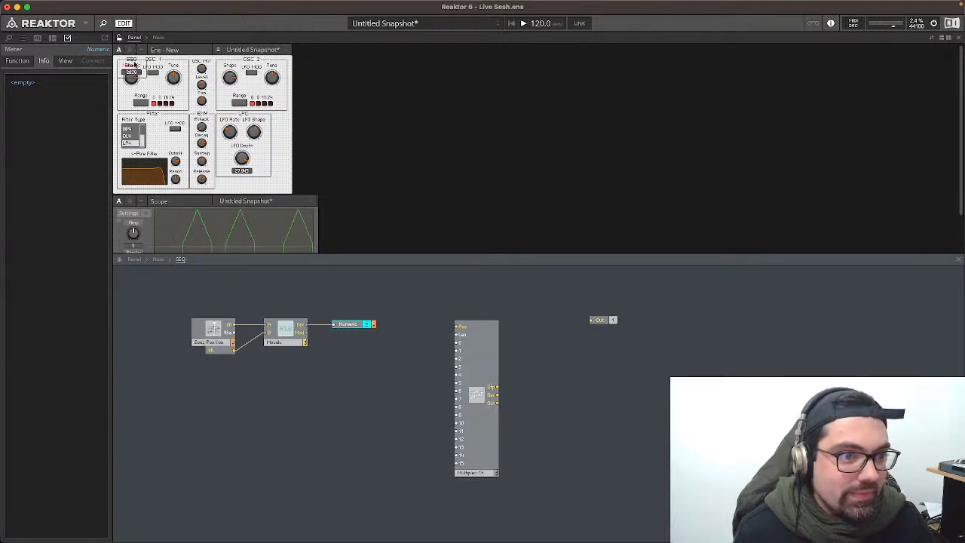
Step: Move the SEQ controls off OSC 1 to the free panel space beside the LFO and run the transport
left_click_drag(134, 65, 323, 132)
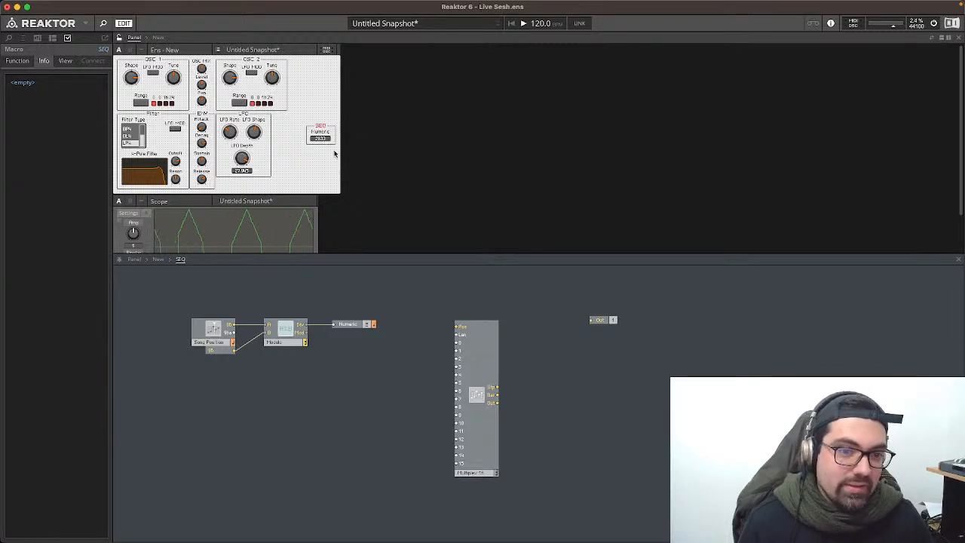
left_click(523, 25)
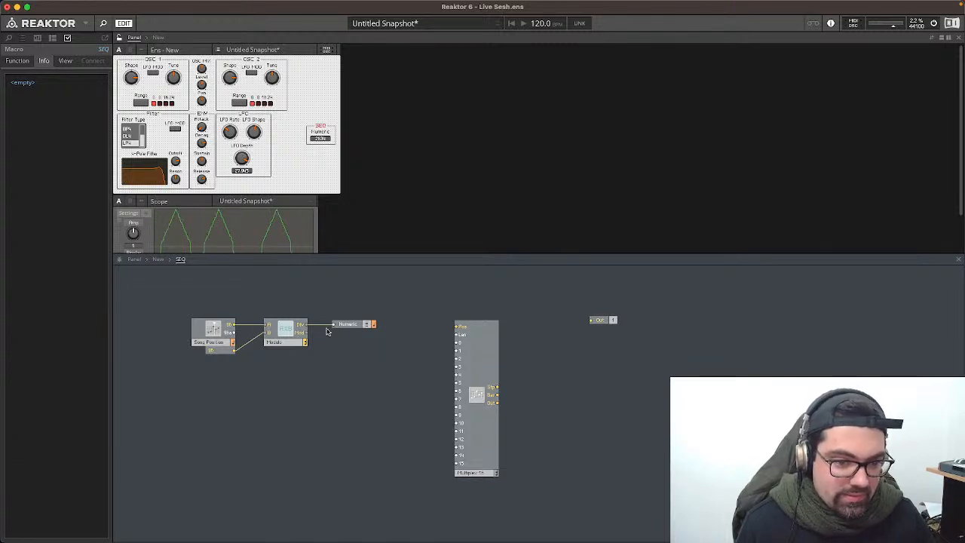
Step: Set the constant on Modulo's B input back to 6
left_click(213, 353)
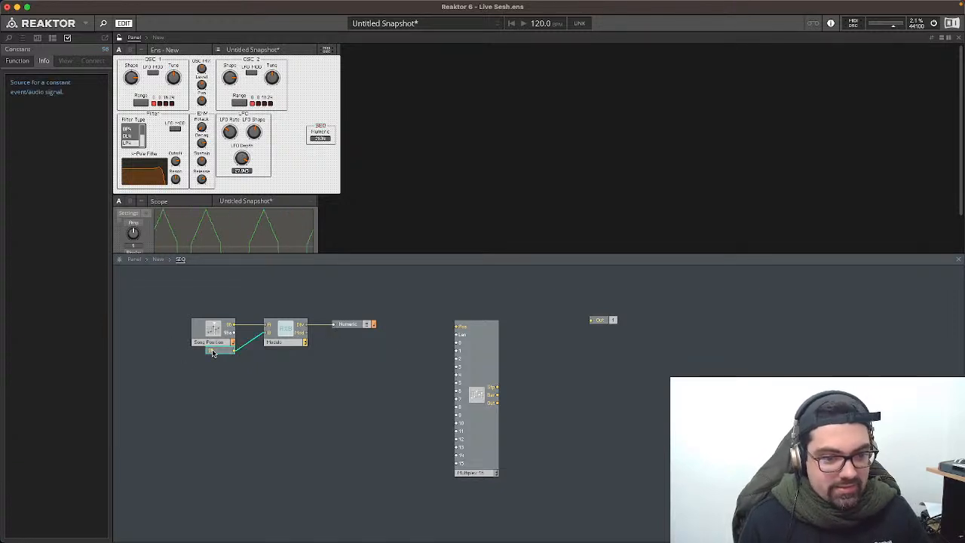
double_click(213, 352)
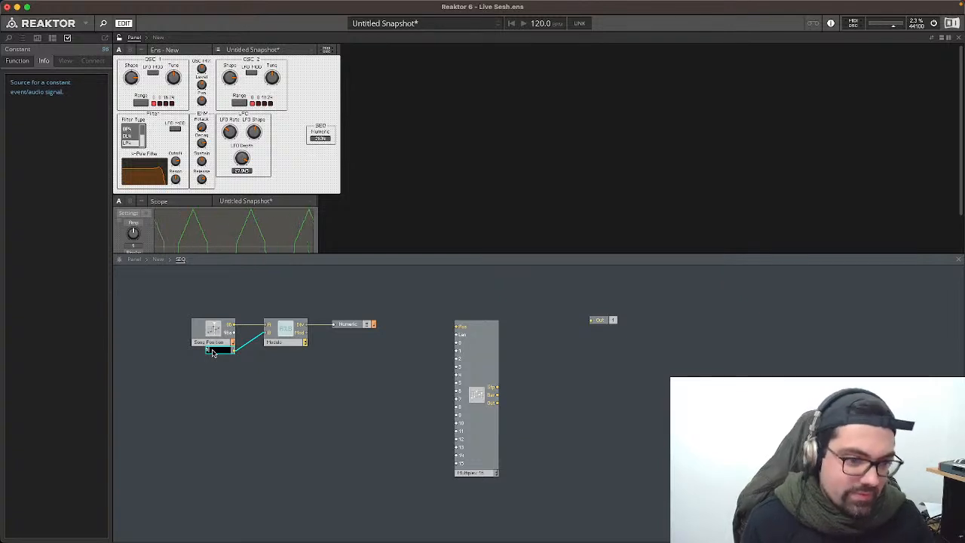
type("6")
key("Return")
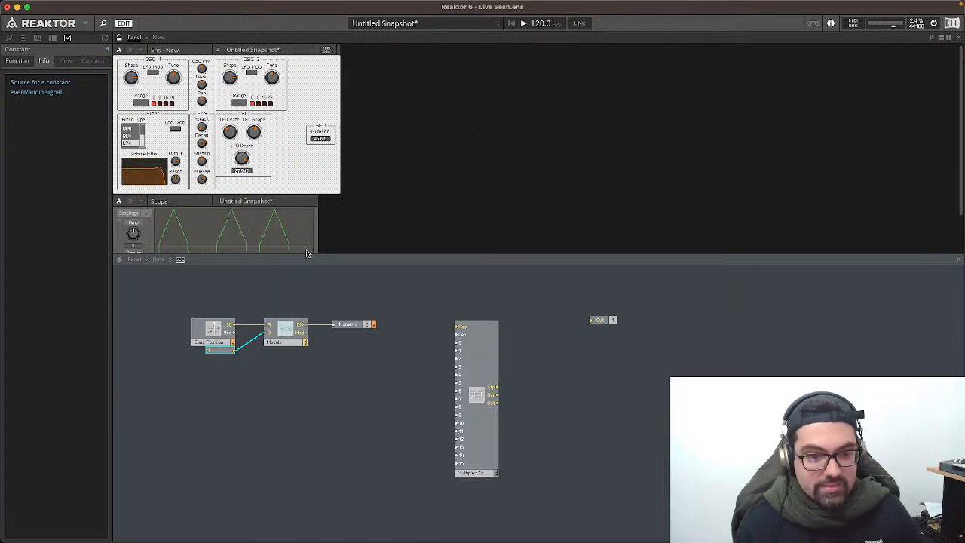
Step: Delete the constant on Modulo's B input and place a Divide module beneath Song Position
key("Delete")
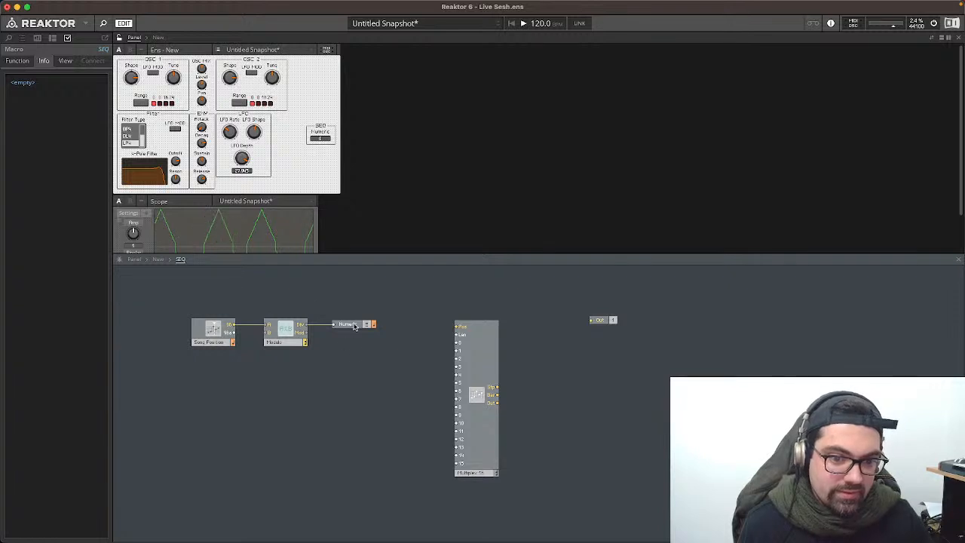
left_click(329, 324)
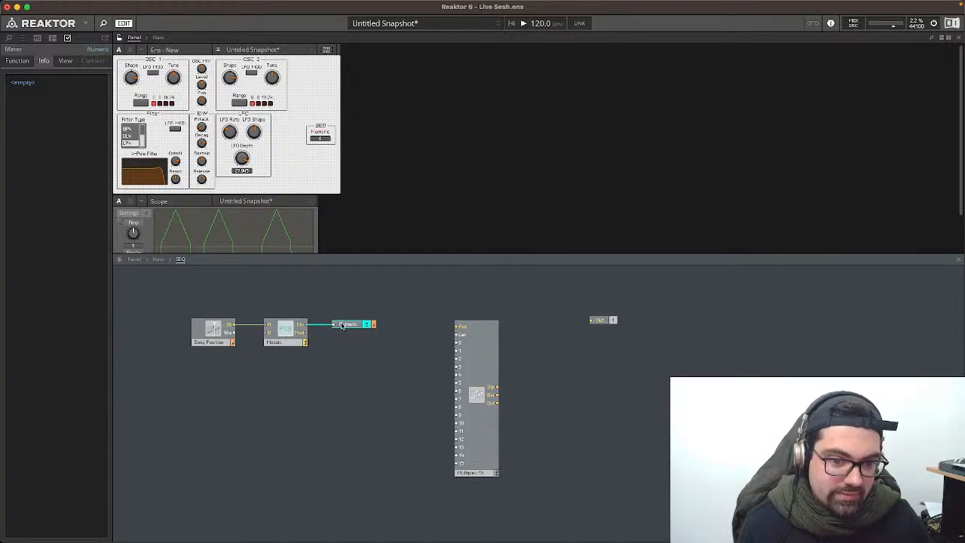
left_click(317, 355)
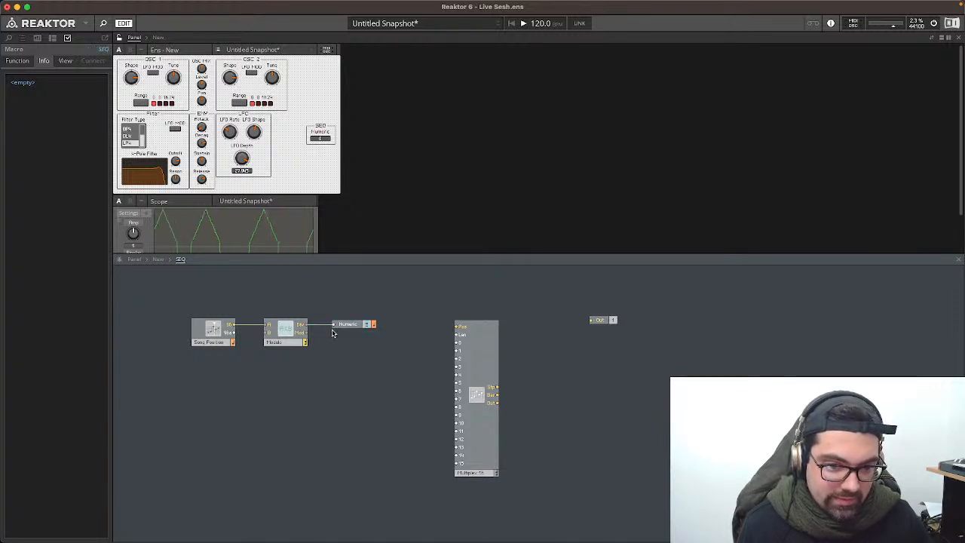
double_click(267, 319)
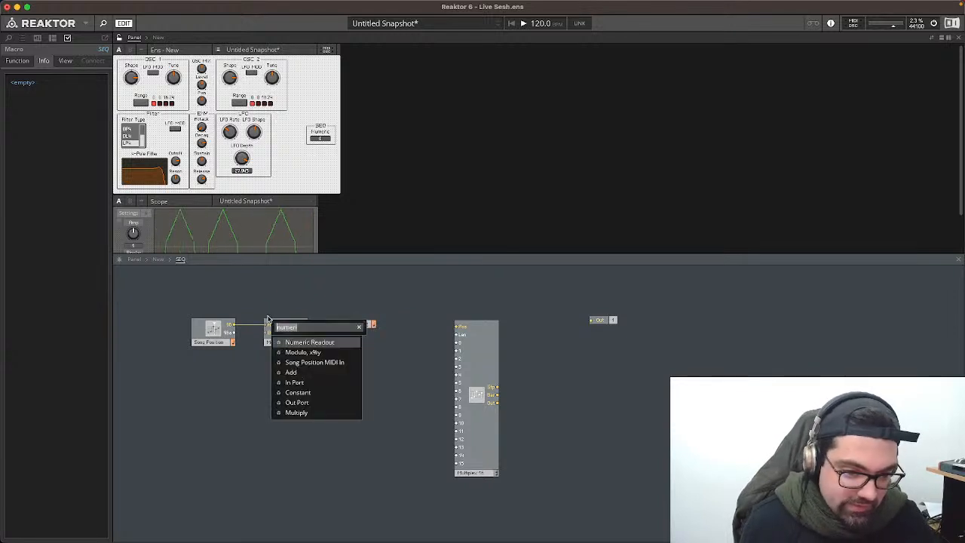
type("div")
key("Return")
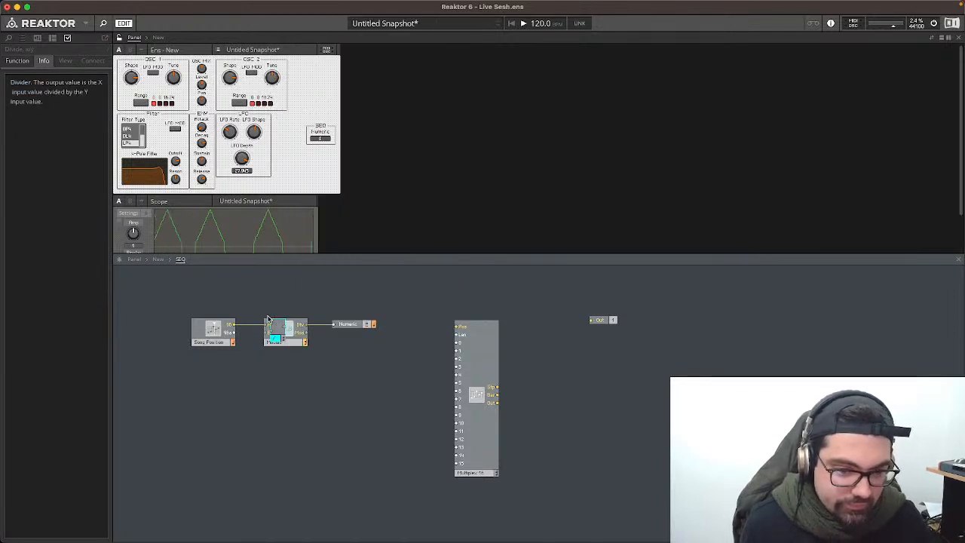
left_click_drag(276, 334, 230, 357)
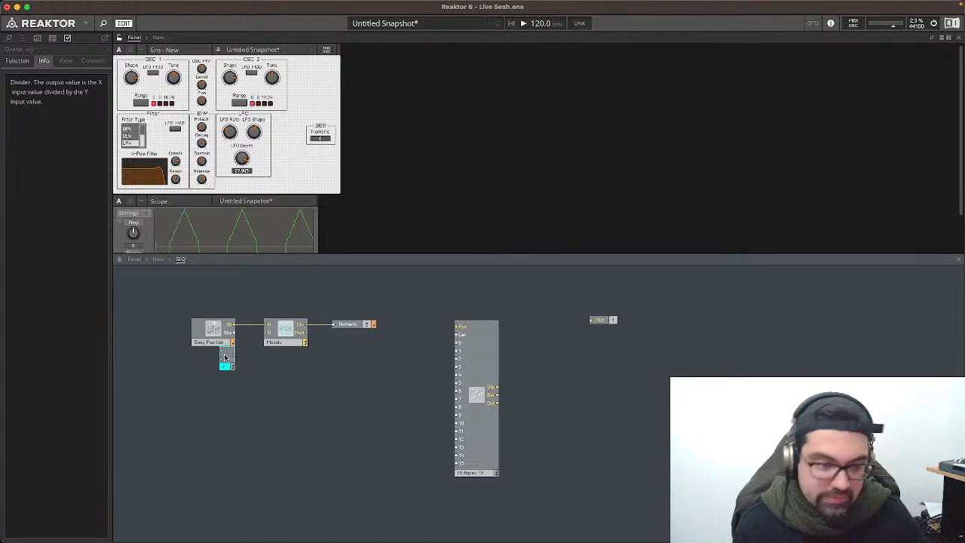
Step: Create a constant of 96 on the Divide module's upper input
right_click(221, 353)
left_click(232, 365)
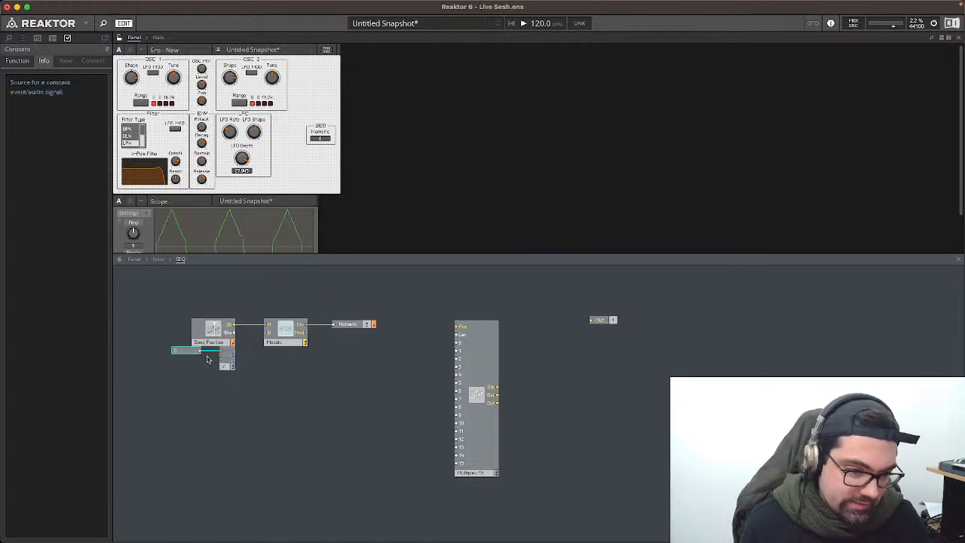
left_click(181, 352)
type("9")
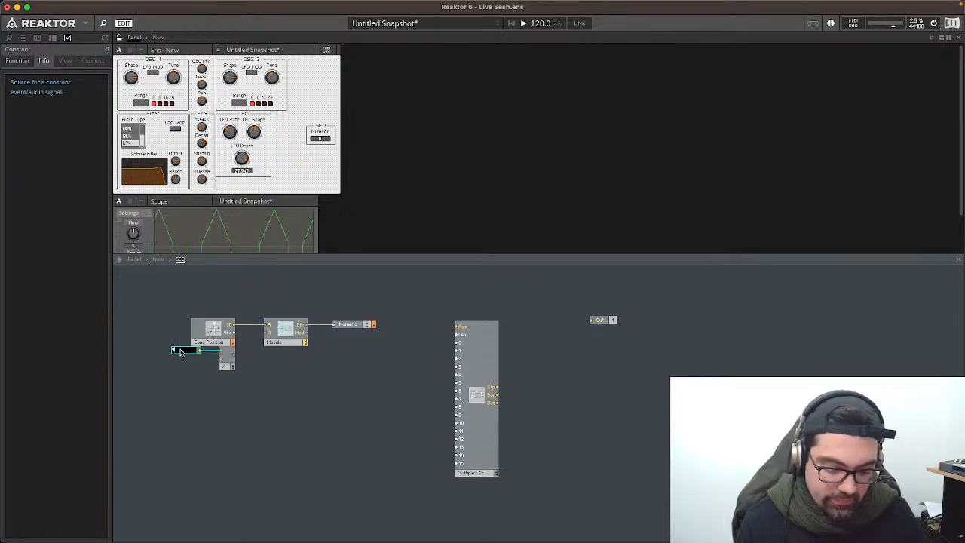
type("6")
key("Return")
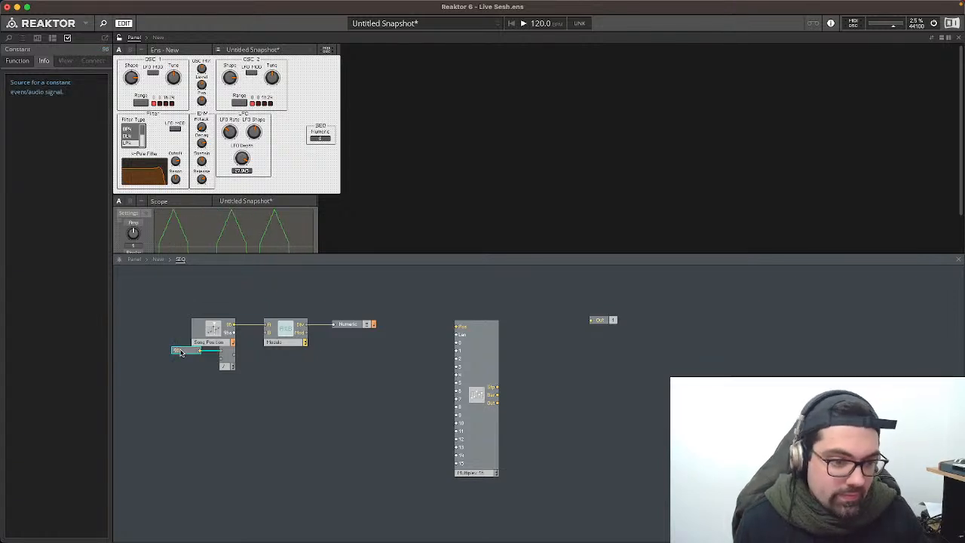
right_click(223, 362)
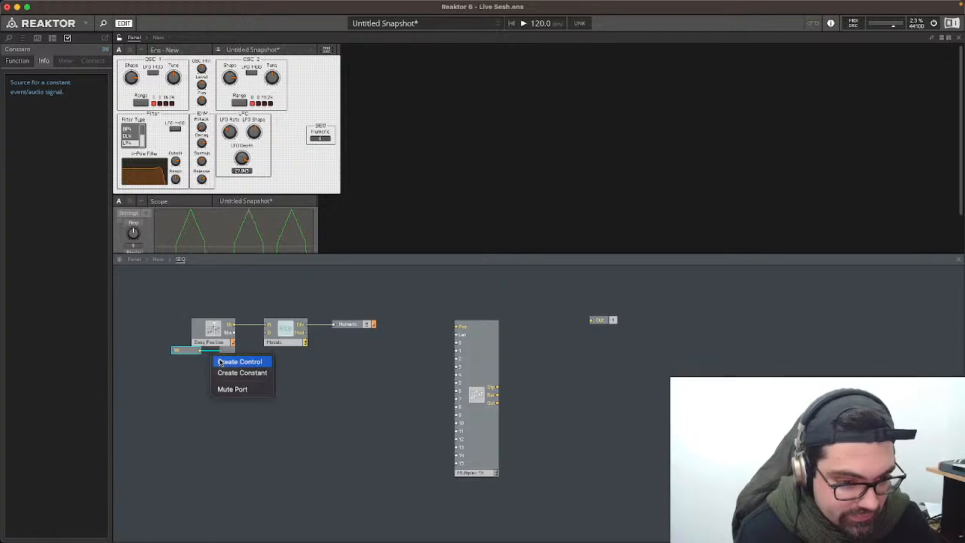
left_click(177, 370)
right_click(178, 373)
mouse_move(198, 373)
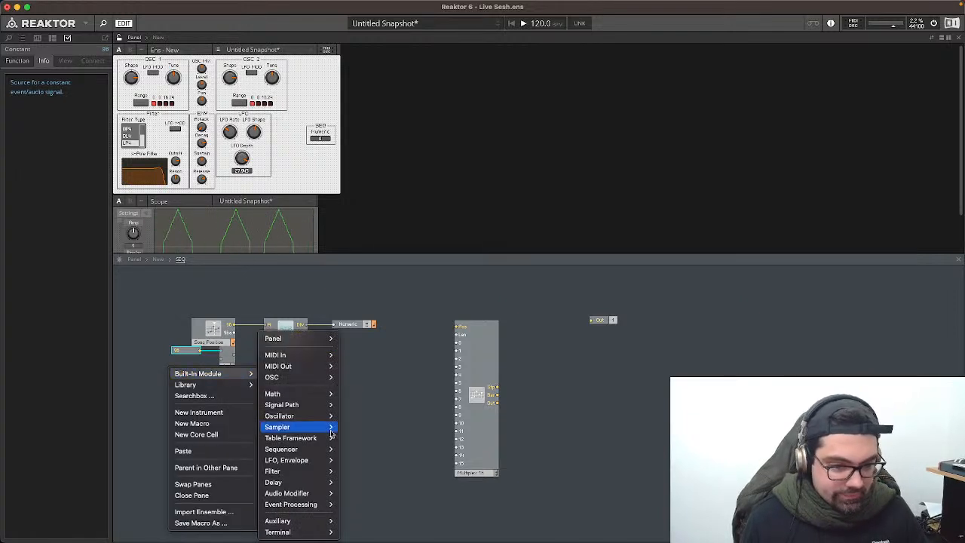
mouse_move(302, 419)
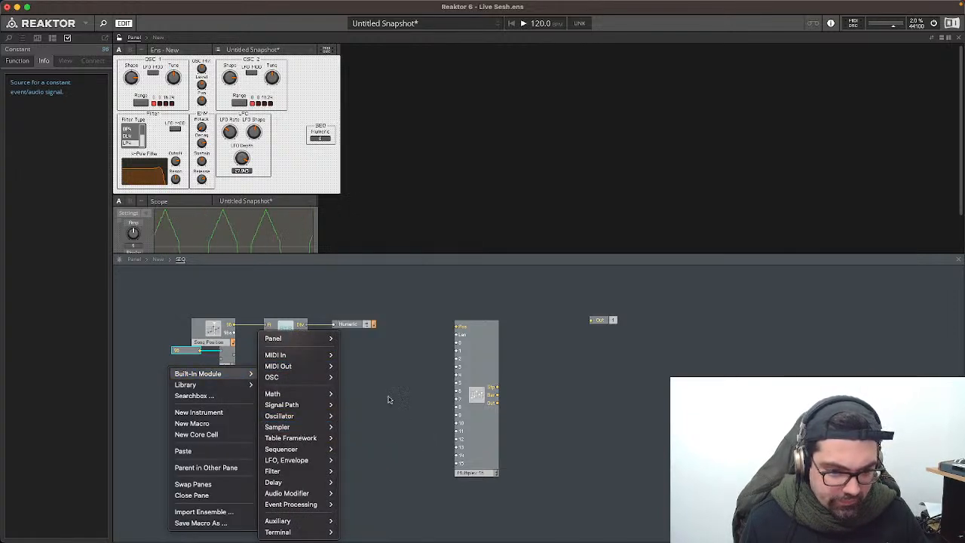
Step: Add a List module beneath the 96 constant and connect it to the Divide module's lower input
double_click(389, 399)
type("list")
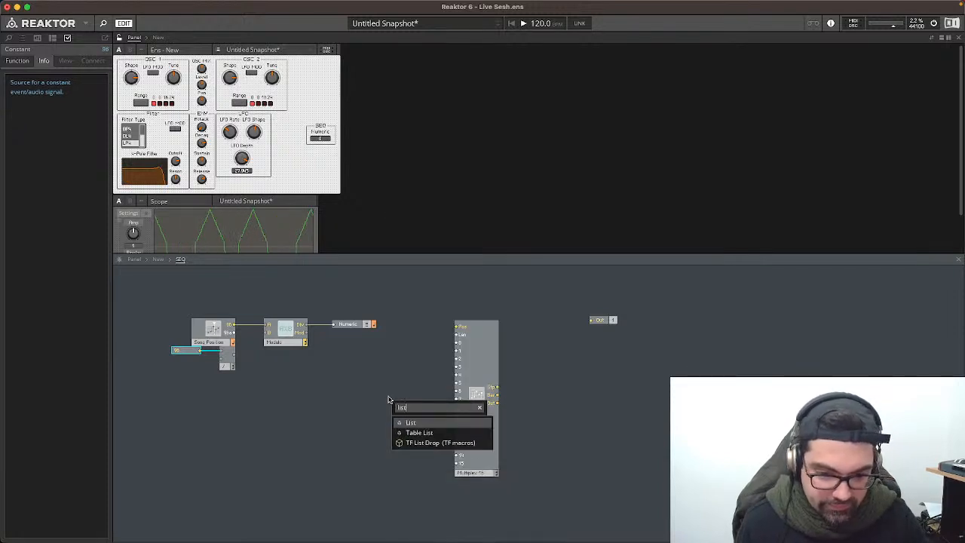
key("Return")
left_click_drag(410, 401, 185, 359)
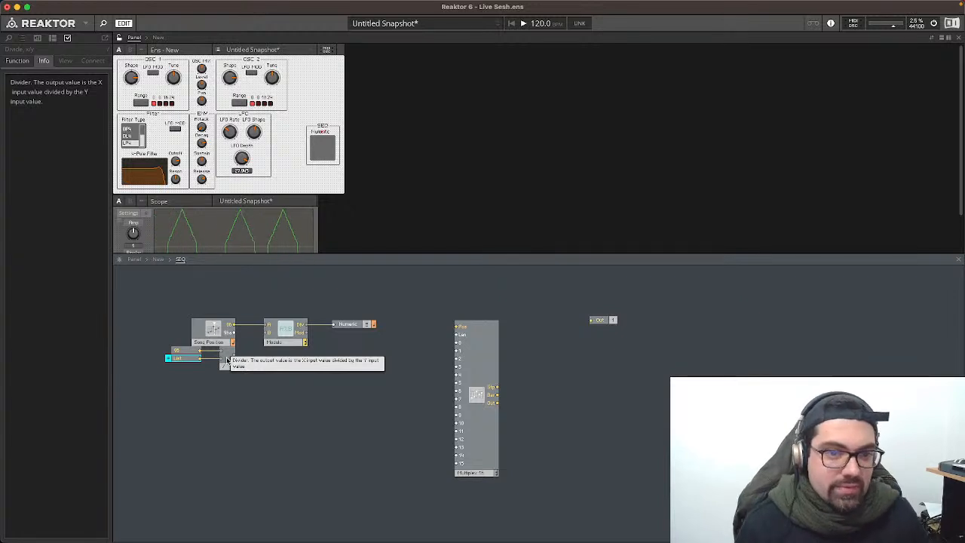
Step: Connect the Divide module's output to Modulo's B input
left_click(272, 81)
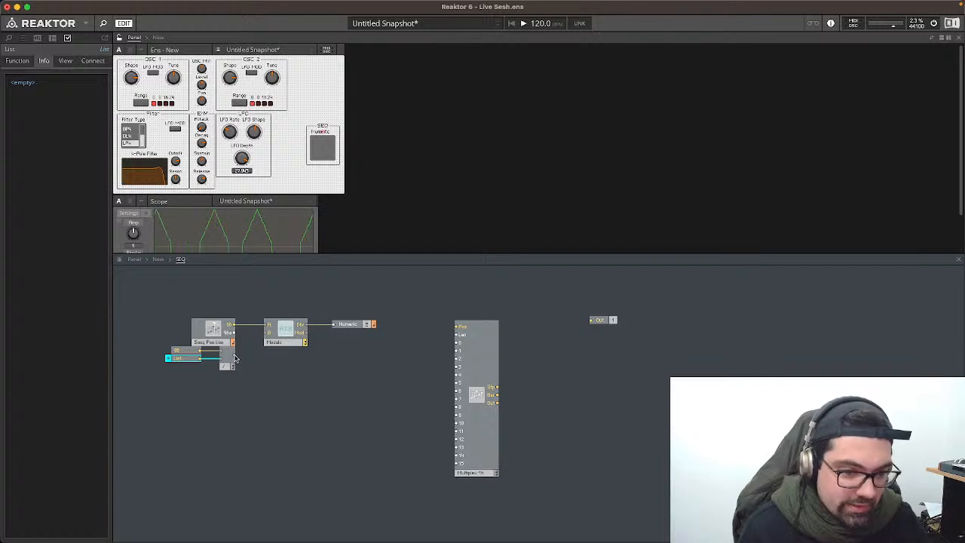
left_click_drag(235, 359, 267, 332)
left_click(180, 371)
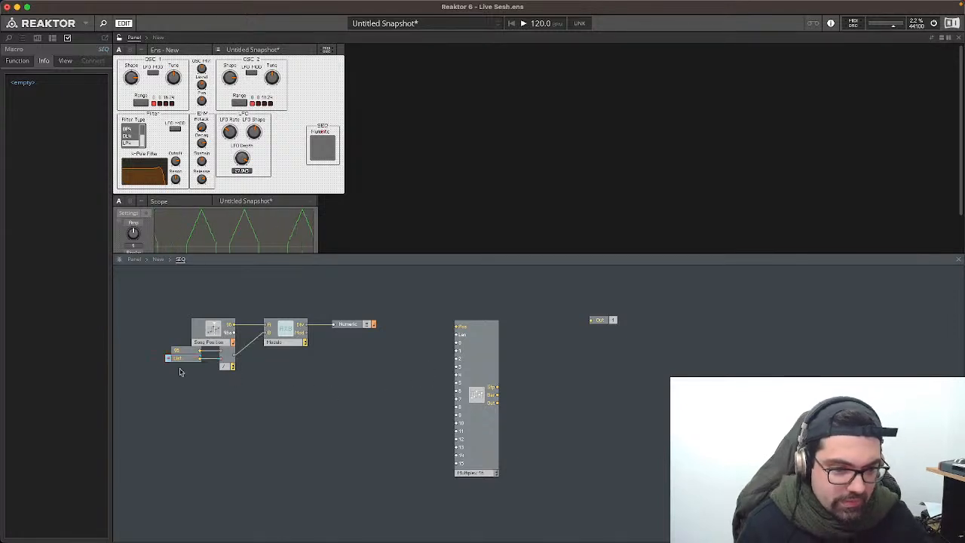
Step: Show the List module's function properties and append six entries
left_click(178, 358)
left_click(49, 63)
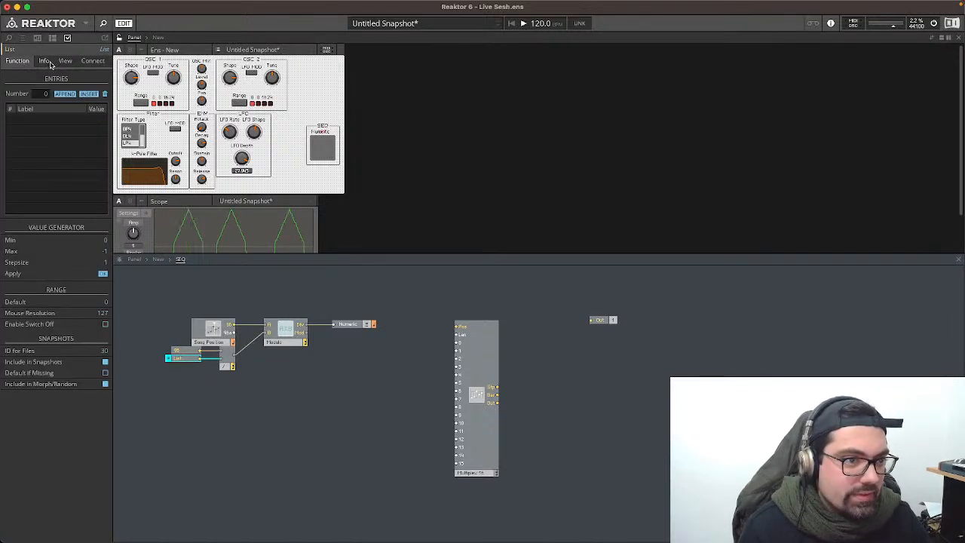
left_click(68, 96)
left_click(69, 96)
left_click(70, 97)
left_click(71, 97)
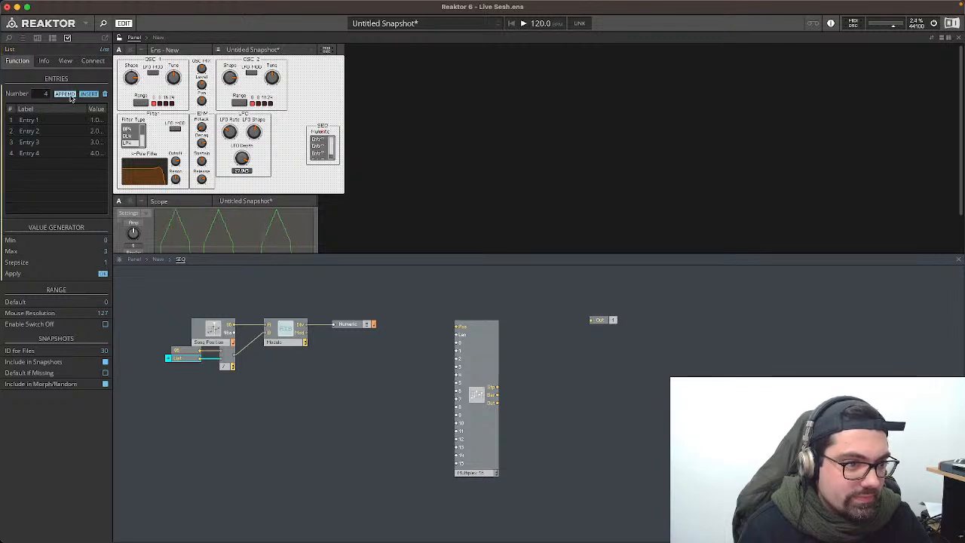
left_click(68, 95)
left_click(68, 95)
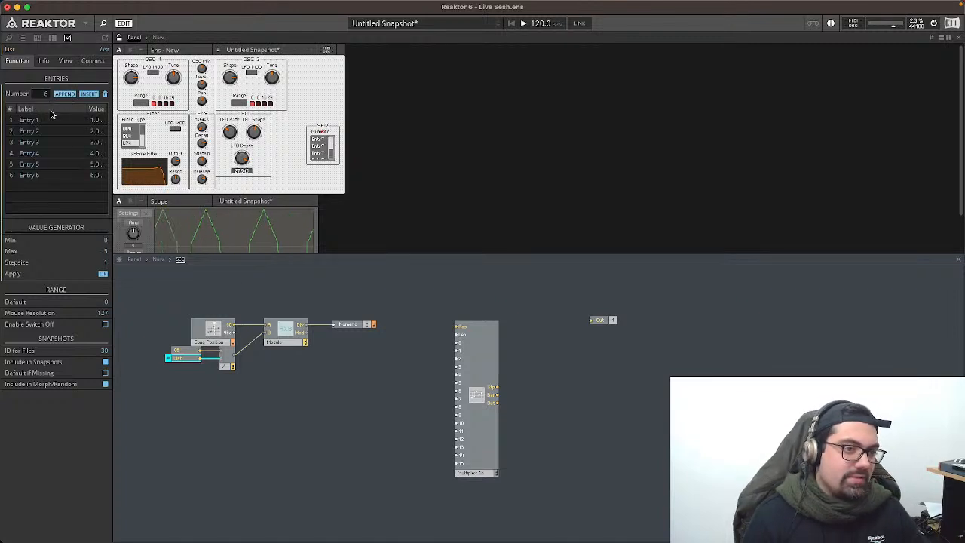
Step: Label the List's first entry 1/2
double_click(43, 121)
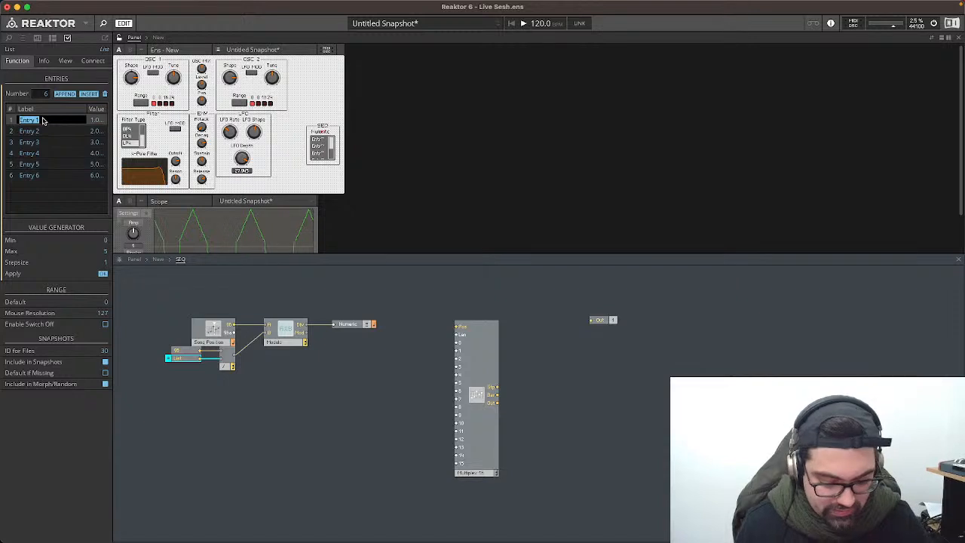
type("1/2")
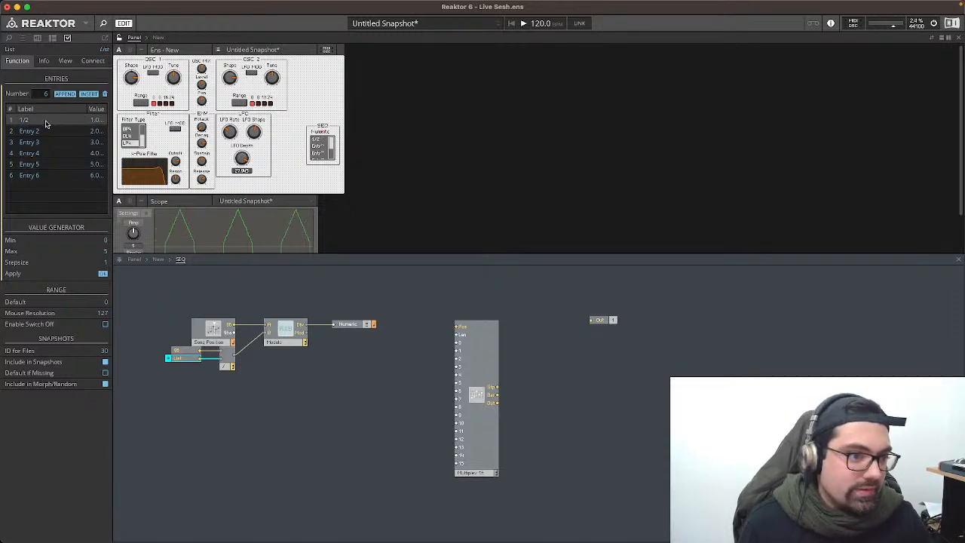
double_click(46, 132)
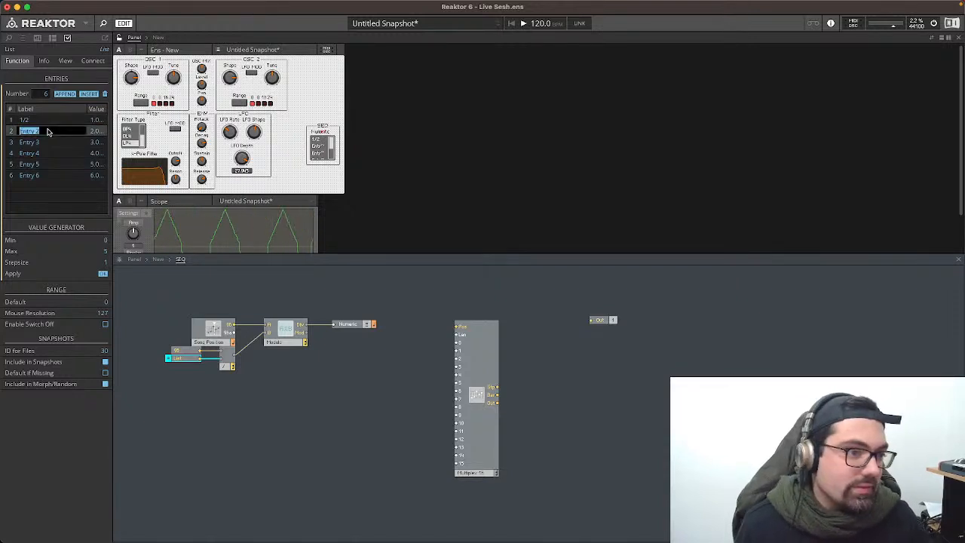
Step: Label the List's first four entries 1, 1/2, 1/4 and 1/4T
double_click(35, 120)
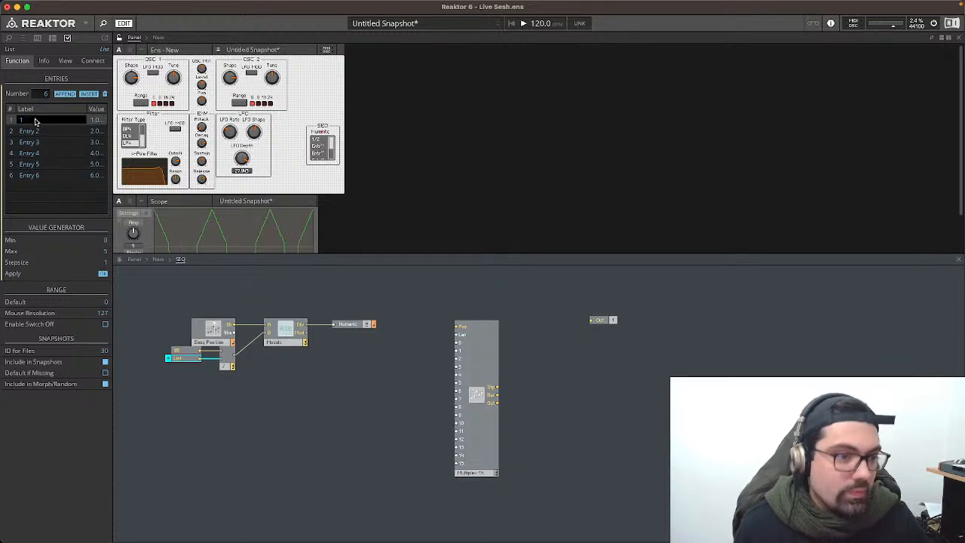
type("1")
double_click(39, 132)
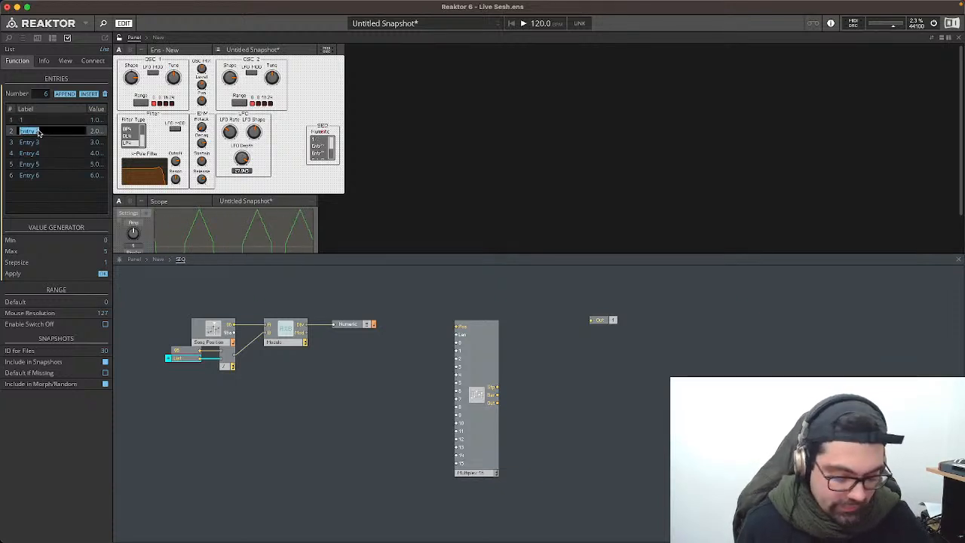
type("1/2")
key("Return")
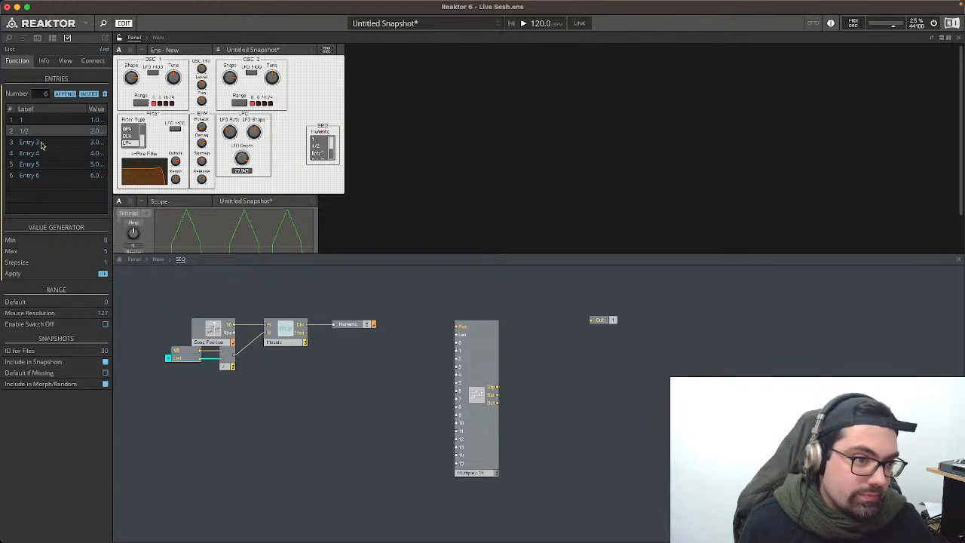
double_click(42, 143)
type("1/4")
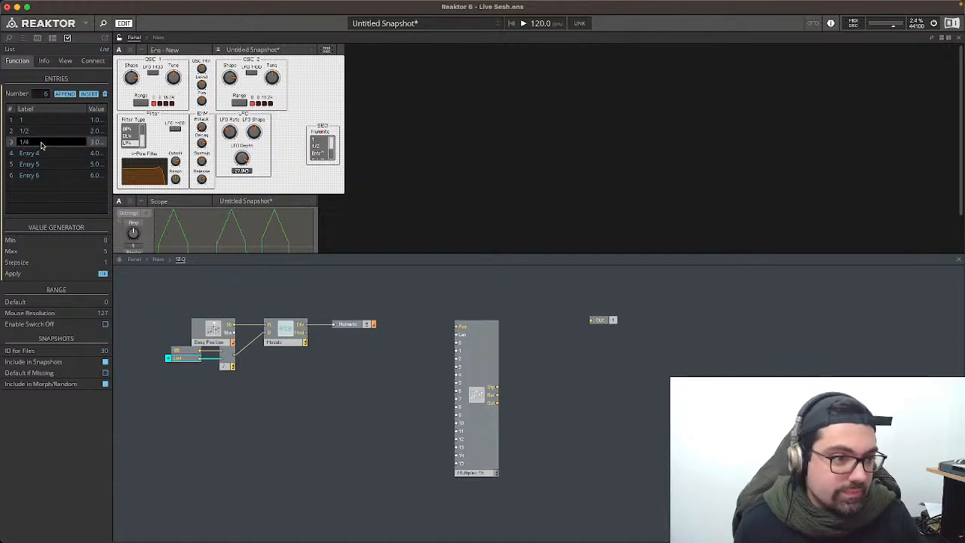
key("Return")
double_click(41, 153)
type("1")
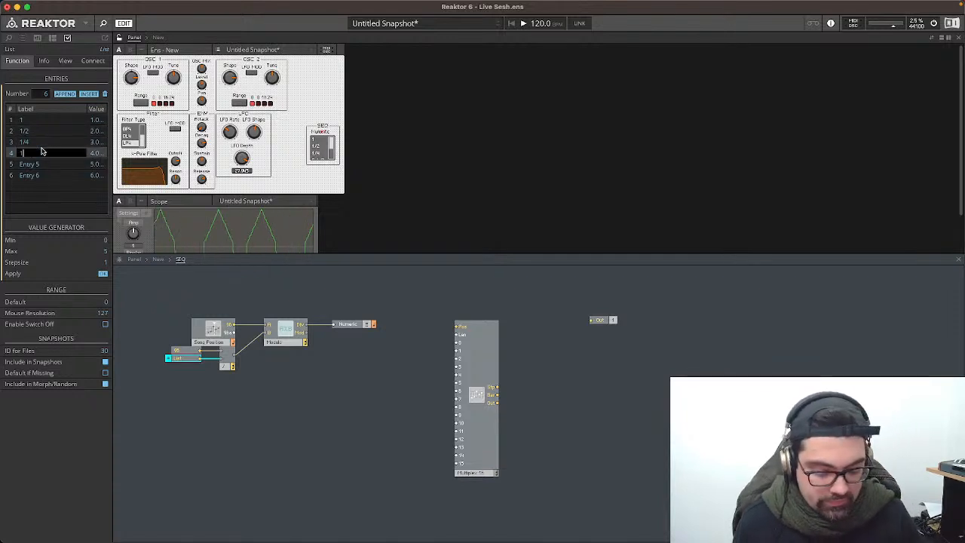
type("/4T")
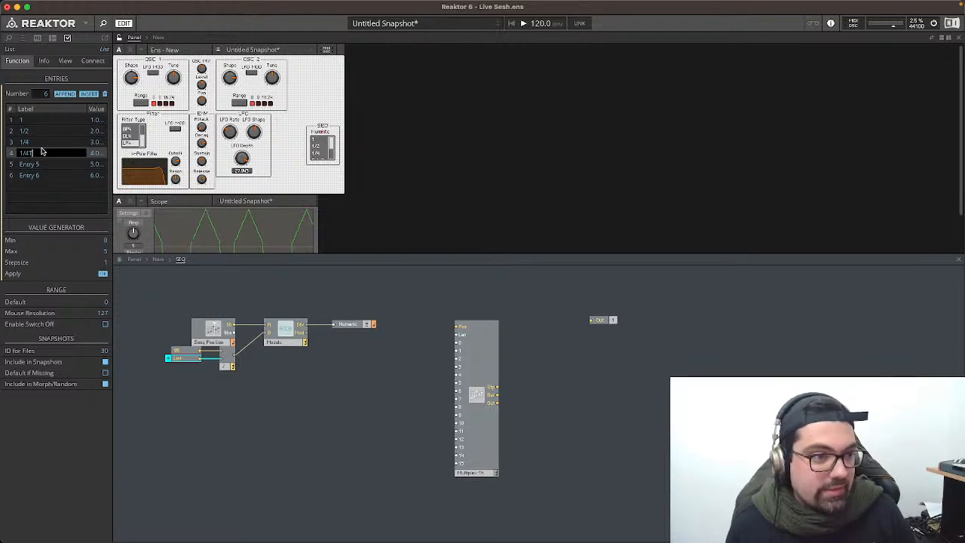
key("Return")
Step: Label the List's fifth and sixth entries 1/8 and 1/8T
double_click(36, 164)
type("1")
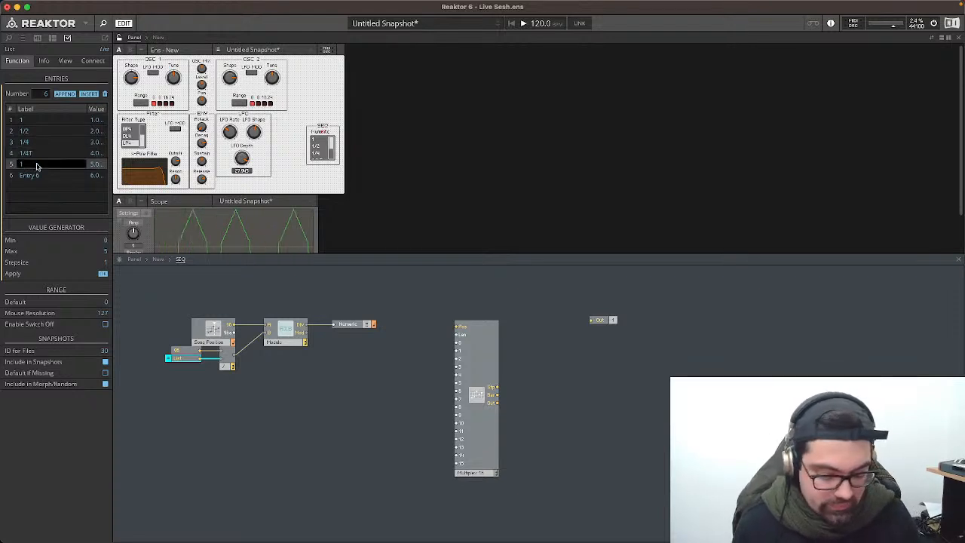
type("/8")
key("Return")
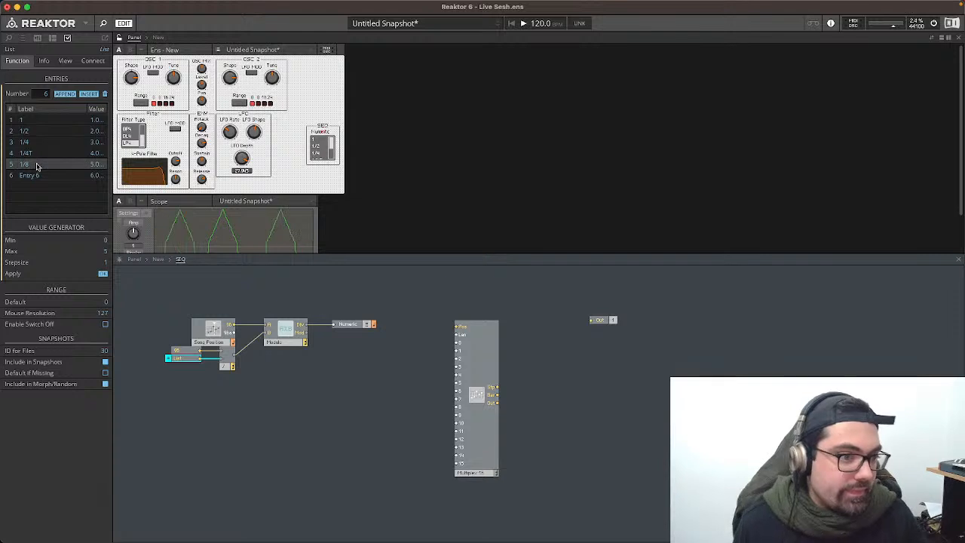
double_click(36, 175)
type("1")
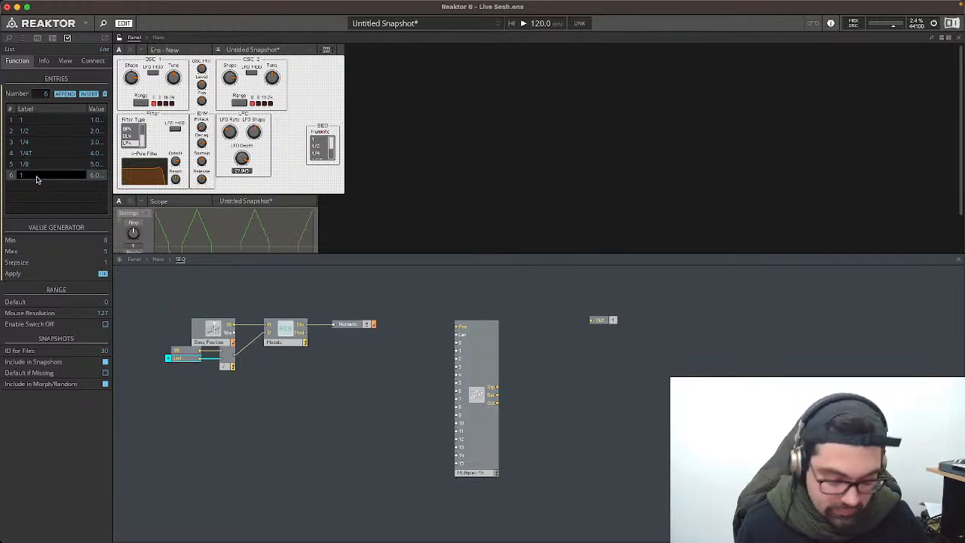
type("/8T")
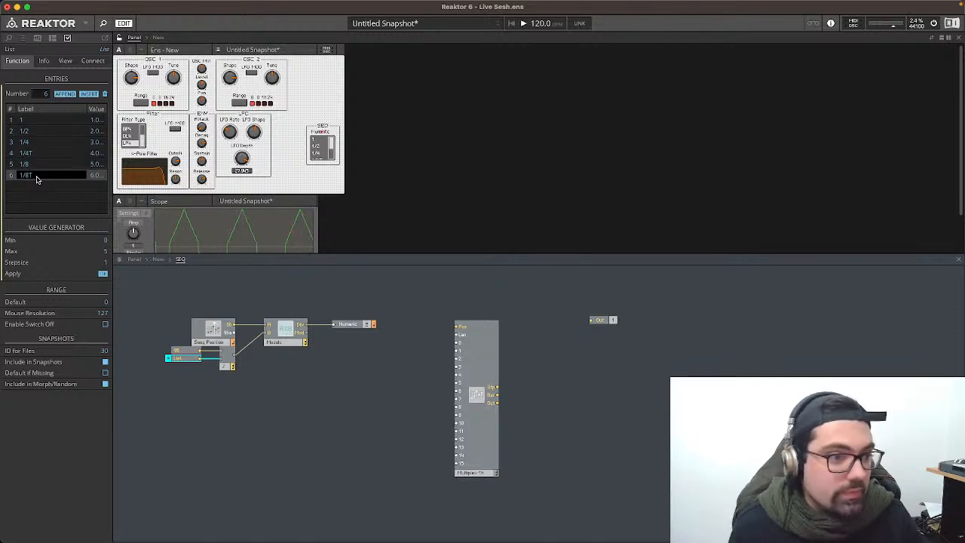
key("Return")
Step: Append three more entries to the List and delete the surplus ninth one
left_click(64, 95)
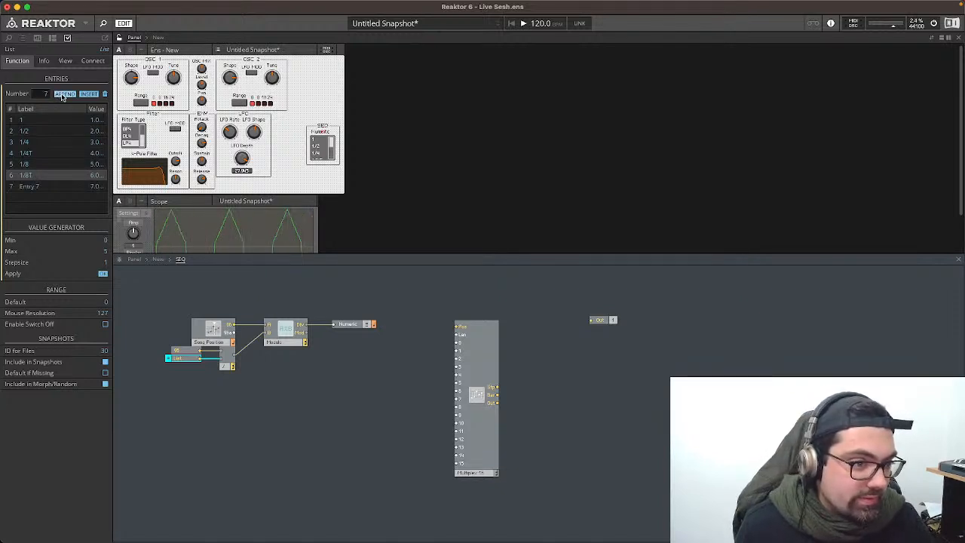
left_click(64, 95)
left_click(64, 95)
left_click(32, 211)
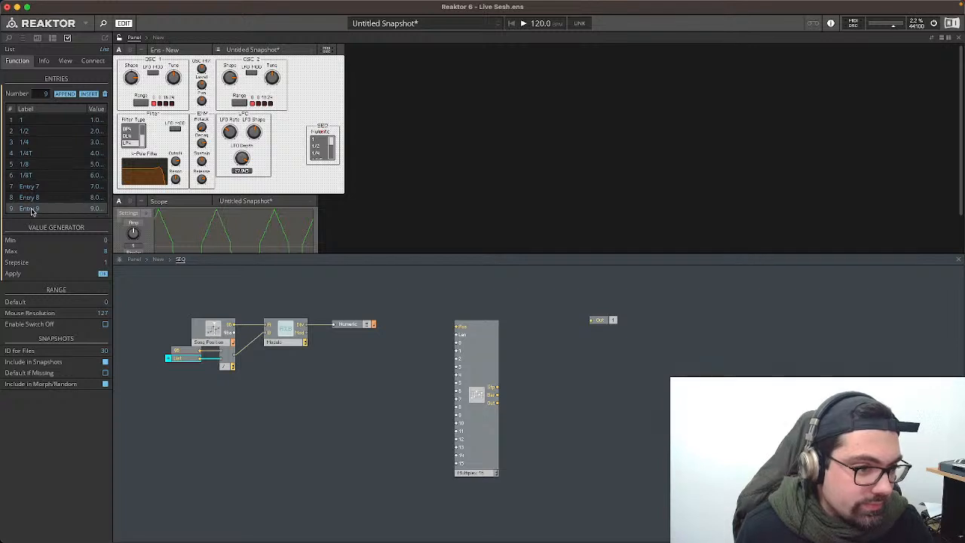
key("Delete")
Step: Label the List's seventh and eighth entries 1/16 and 1/16T
left_click(32, 186)
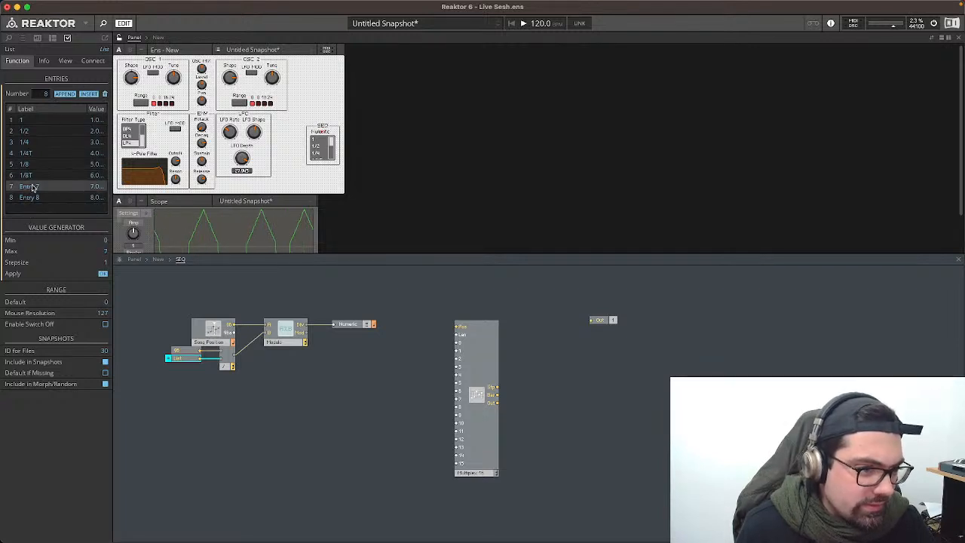
double_click(32, 187)
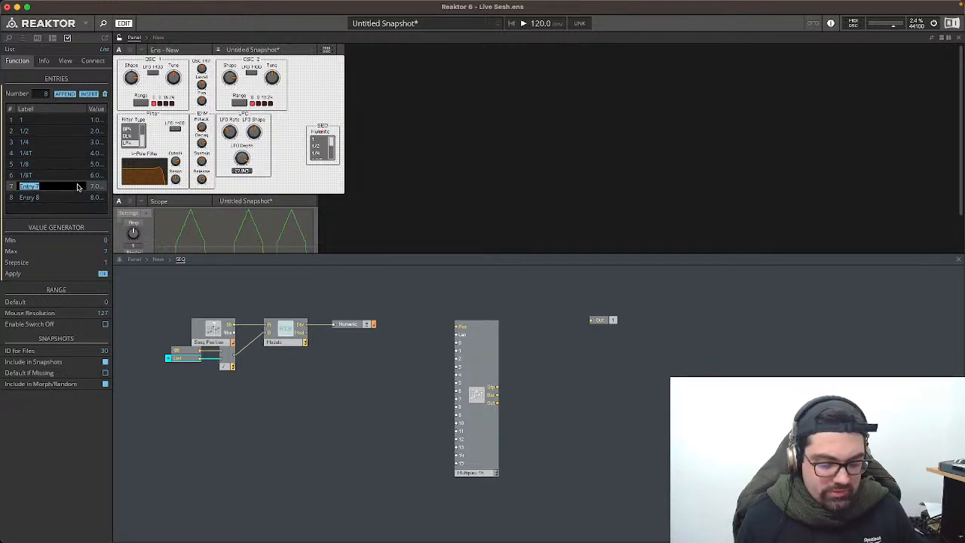
type("1/16")
key("Return")
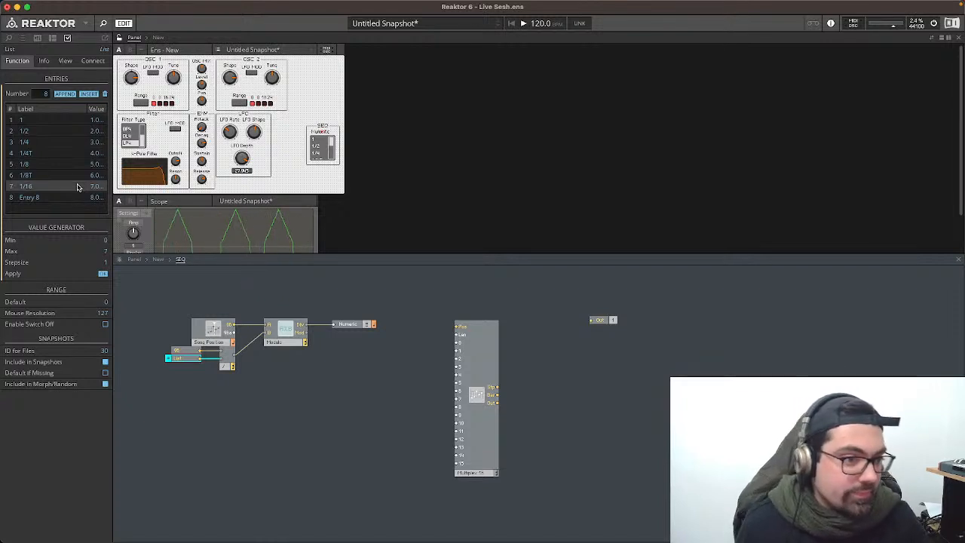
double_click(70, 198)
type("1/")
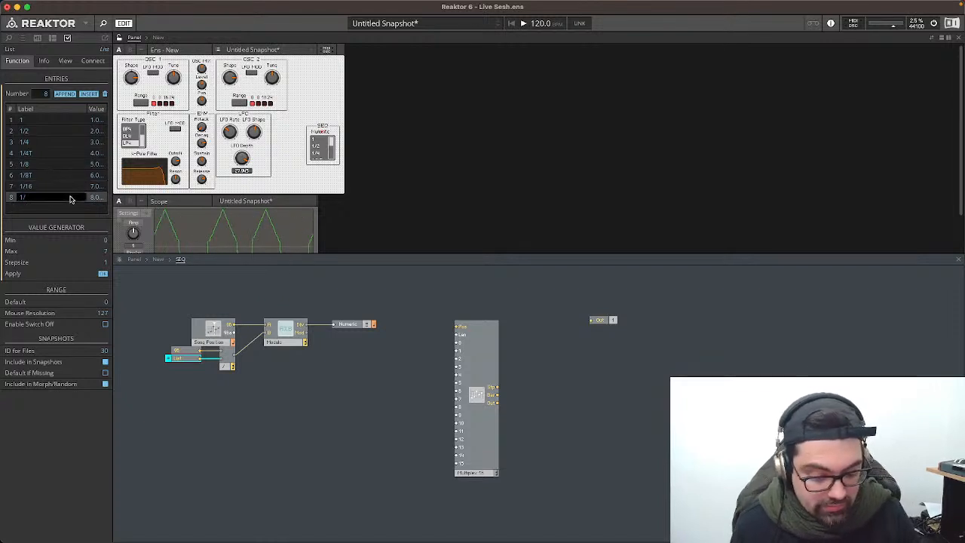
type("16T")
key("Return")
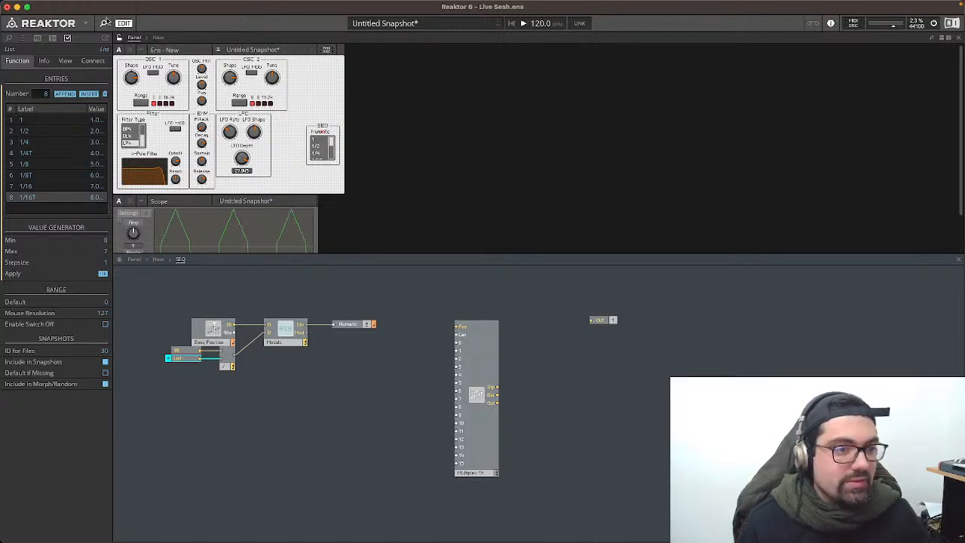
Step: Save the Live Sesh ensemble
left_click(75, 5)
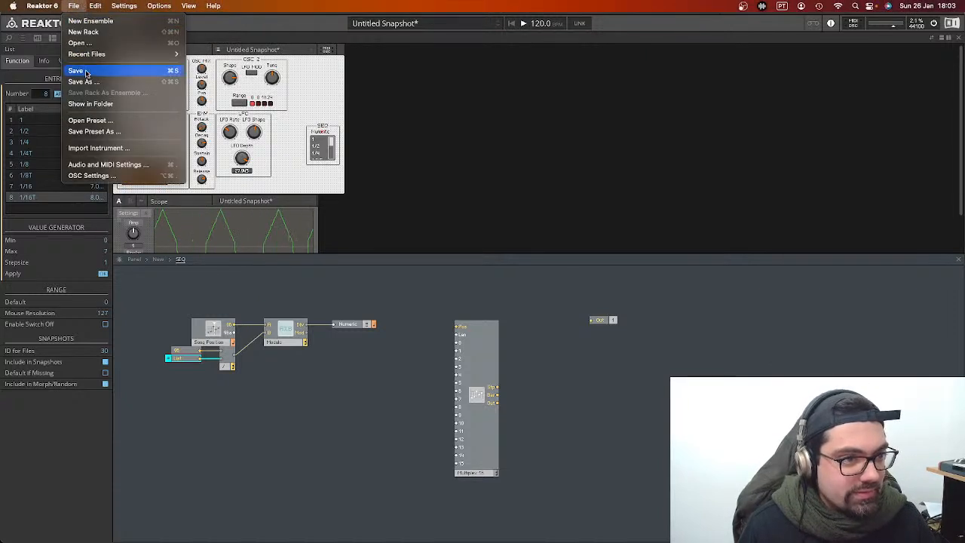
left_click(76, 6)
Step: Open the recent ensemble Project 1 and examine the entry values of its sequencer's Rate list
left_click(75, 6)
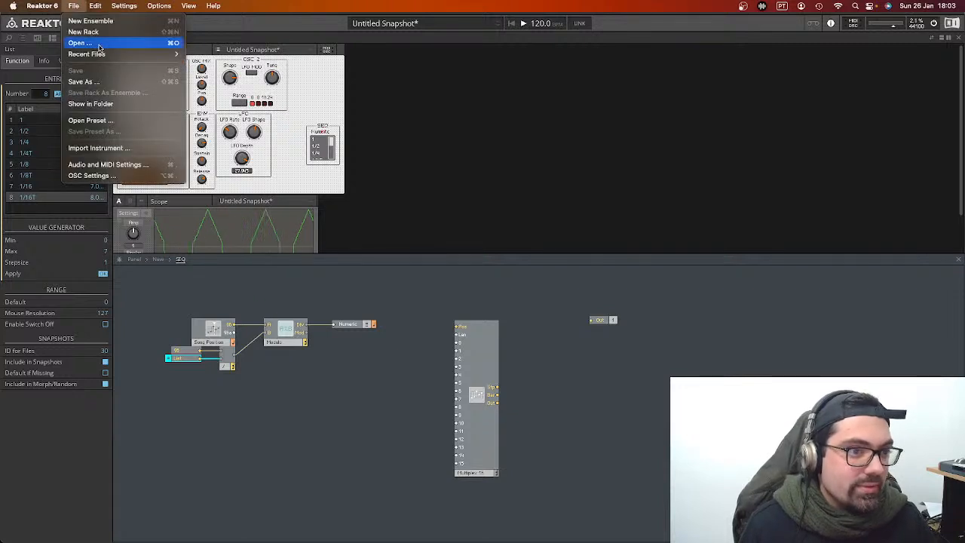
mouse_move(113, 53)
left_click(210, 65)
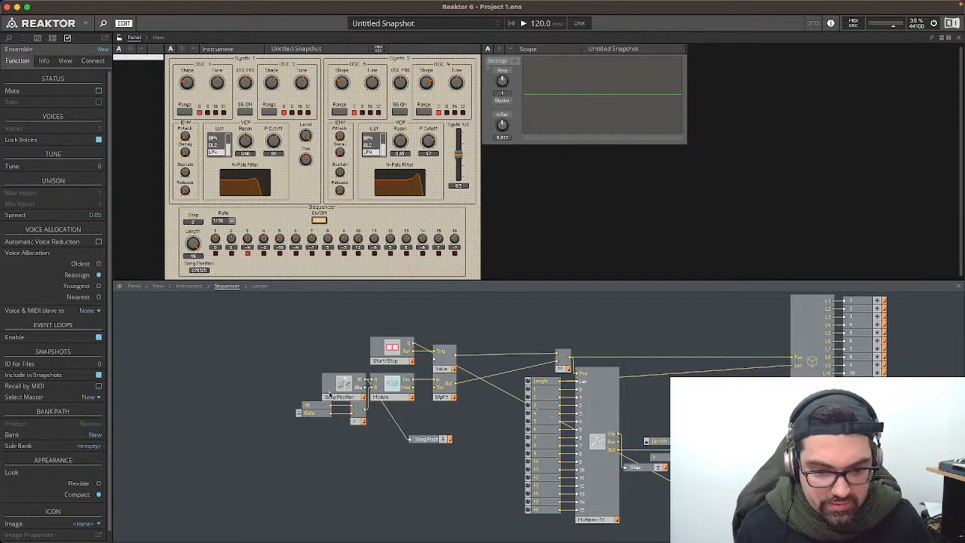
left_click(324, 417)
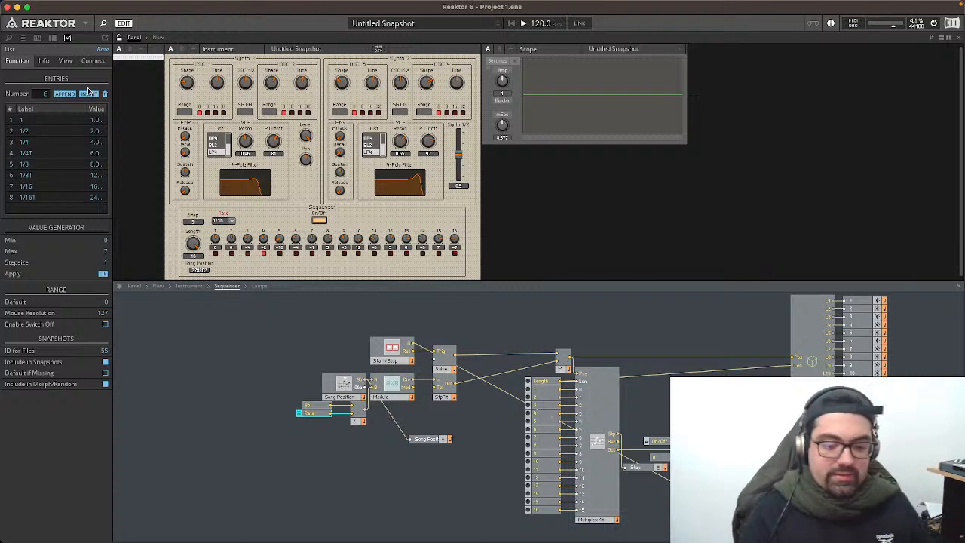
Step: Reopen the recent ensemble Live Sesh
left_click(73, 5)
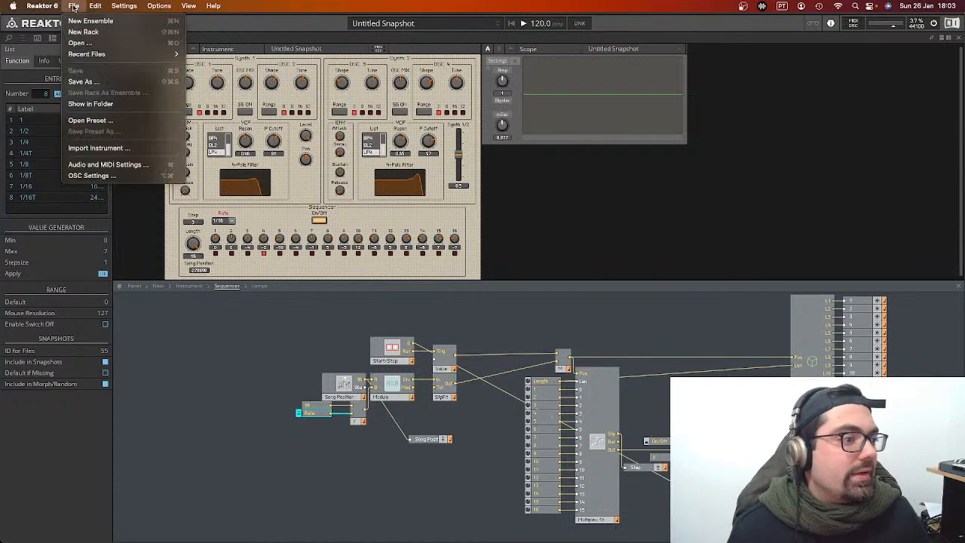
mouse_move(115, 54)
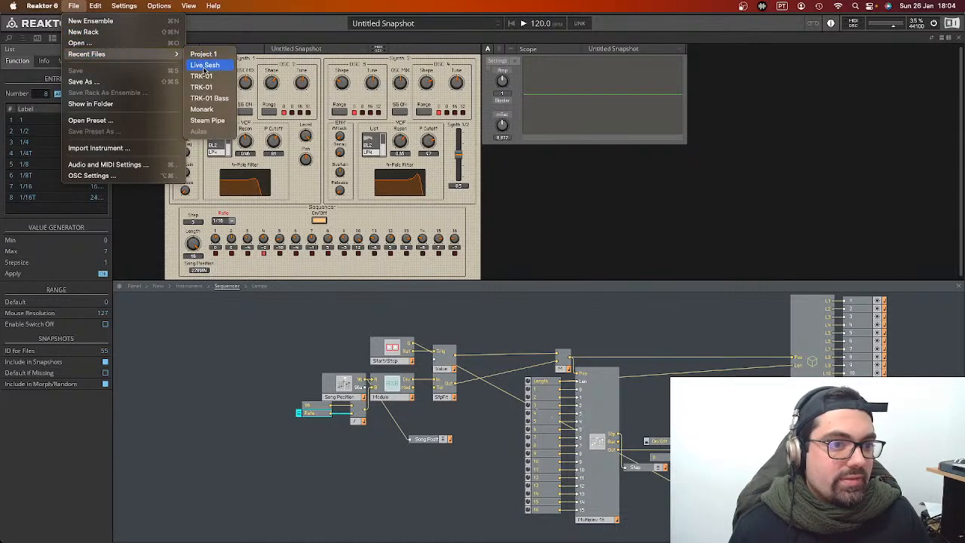
left_click(205, 65)
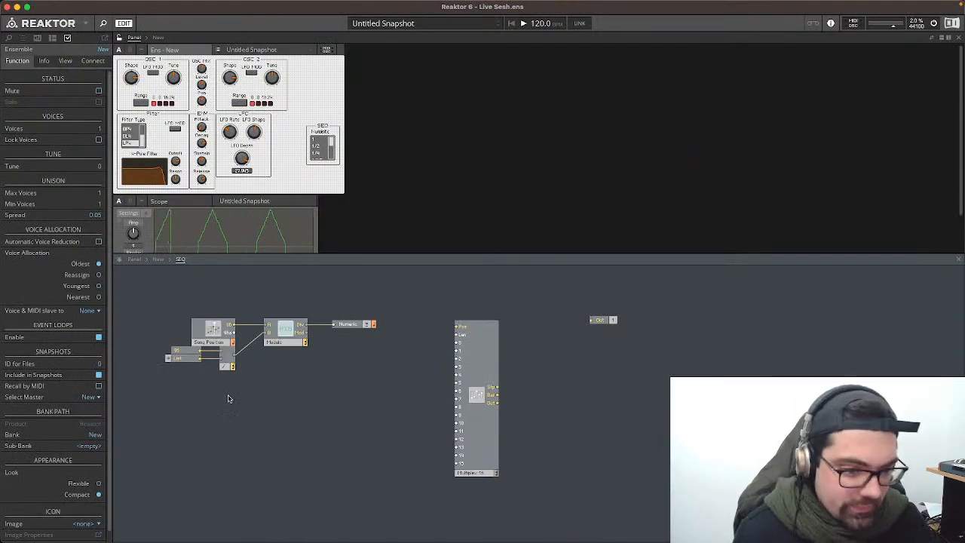
Step: Set the List's entry values to 4 for 1/4, 6 for 1/4T and 8 for 1/8
left_click(183, 360)
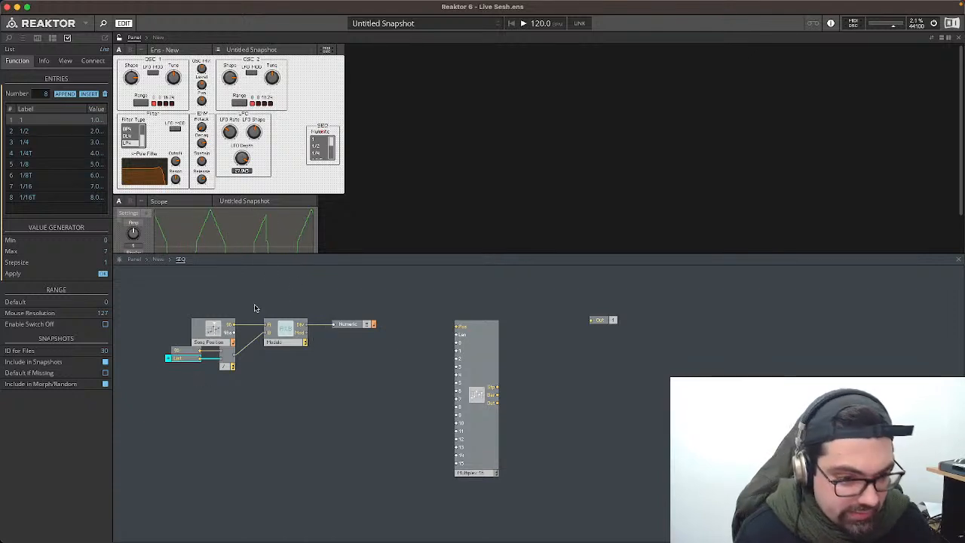
left_click(225, 352)
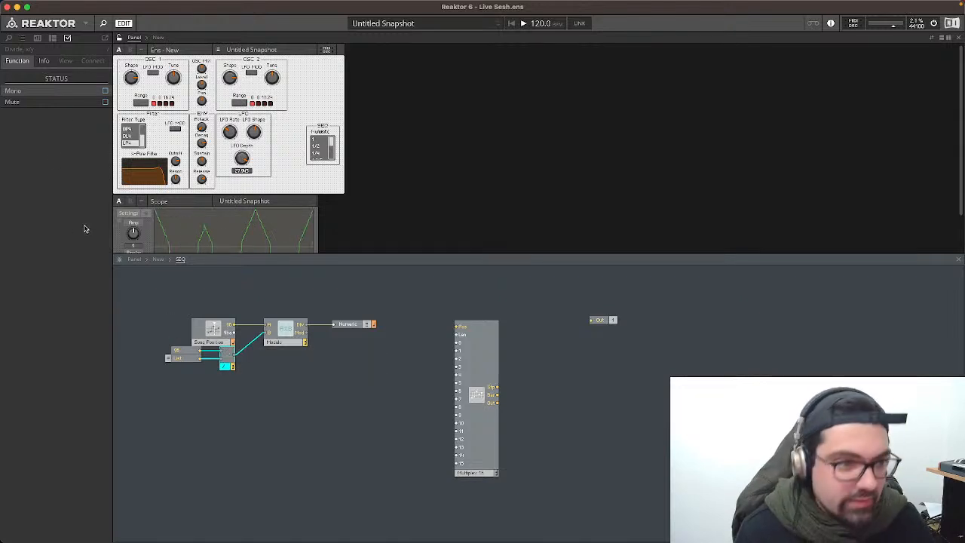
left_click(191, 361)
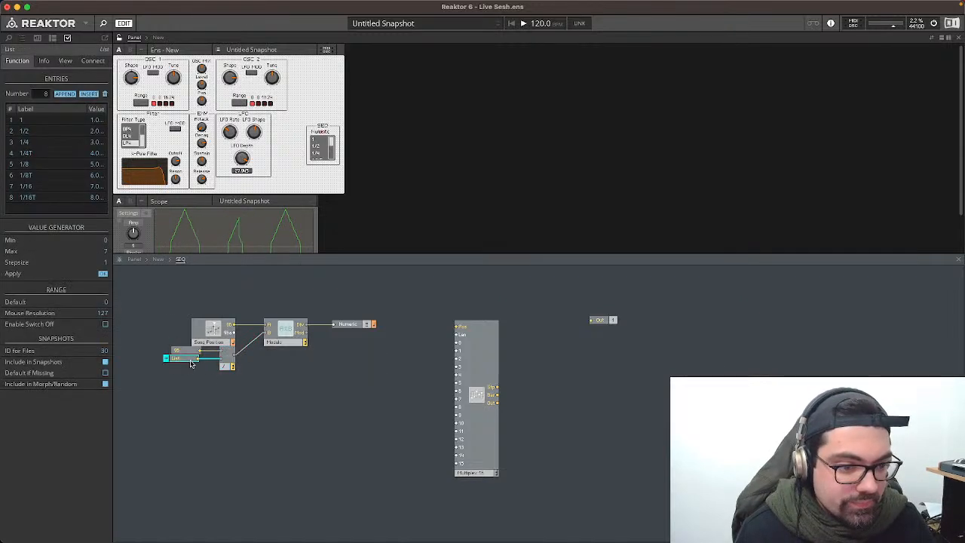
double_click(95, 142)
type("4")
key("Return")
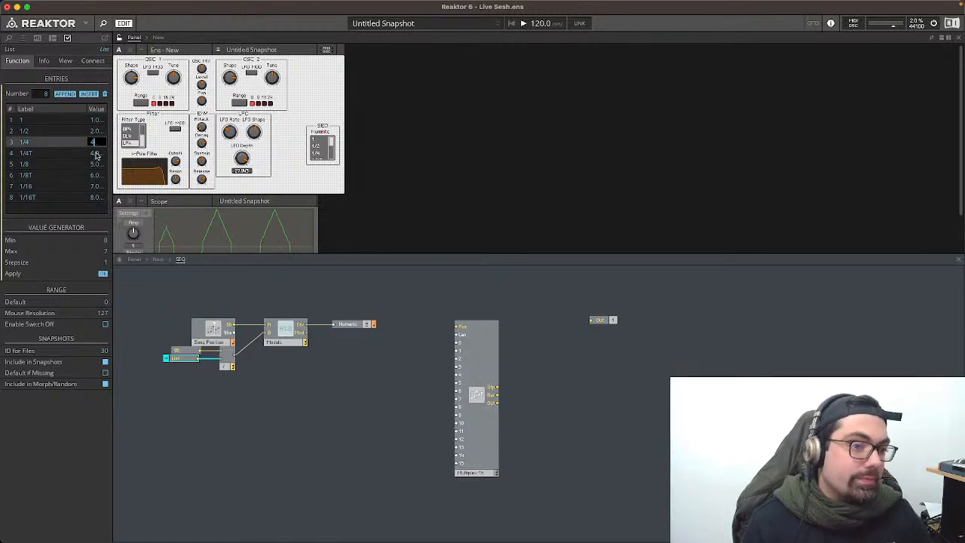
double_click(94, 154)
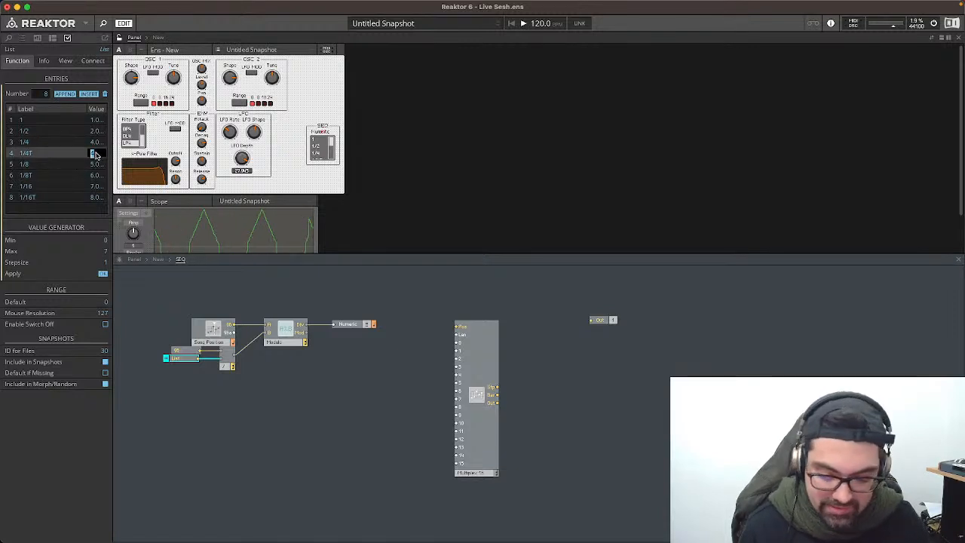
type("6")
key("Return")
double_click(97, 165)
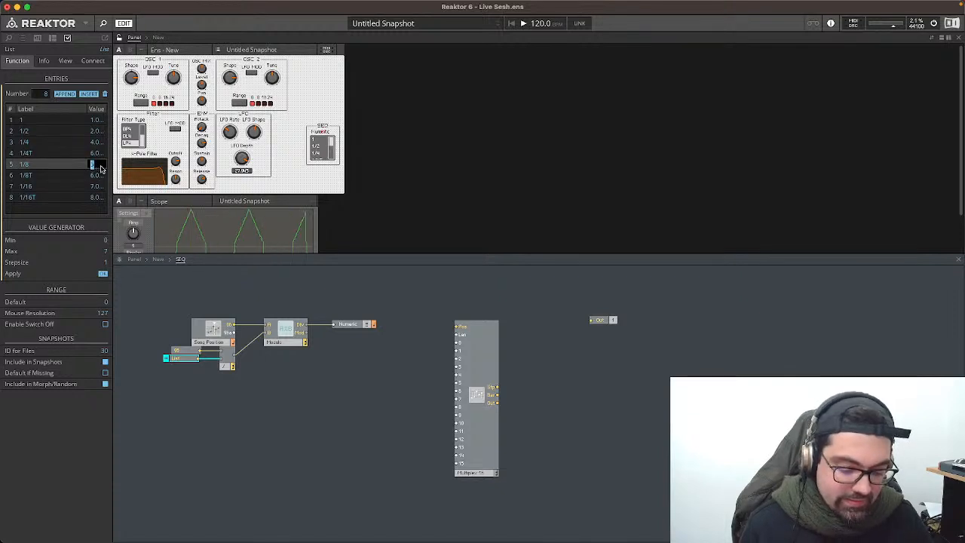
type("8")
key("Return")
Step: Set the List's entry values to 12 for 1/8T, 16 for 1/16 and 24 for 1/16T, then deselect the module
double_click(98, 176)
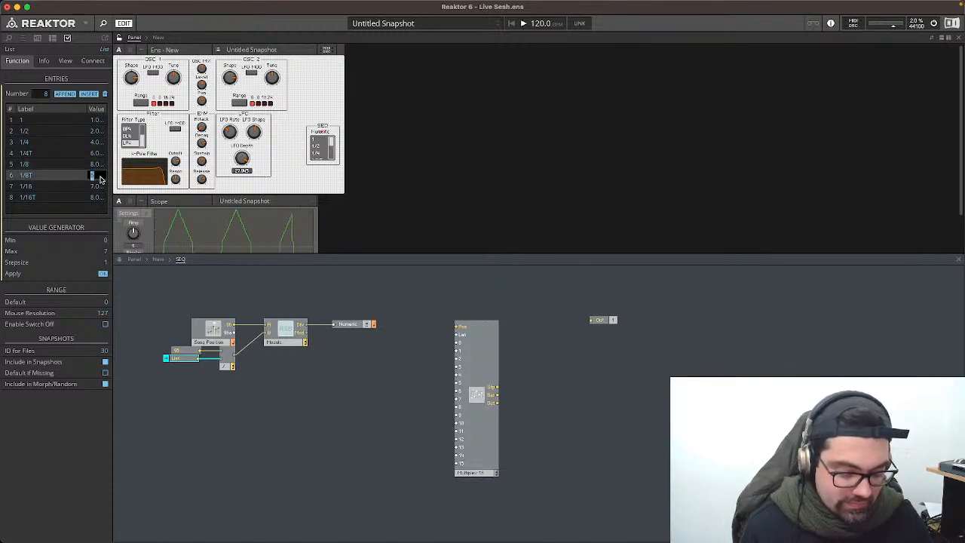
type("12")
key("Return")
double_click(98, 187)
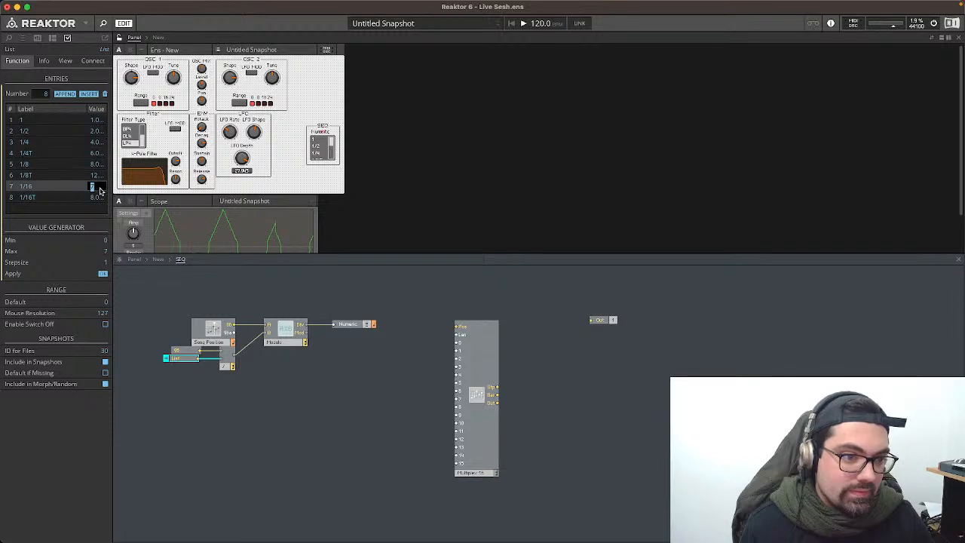
type("16")
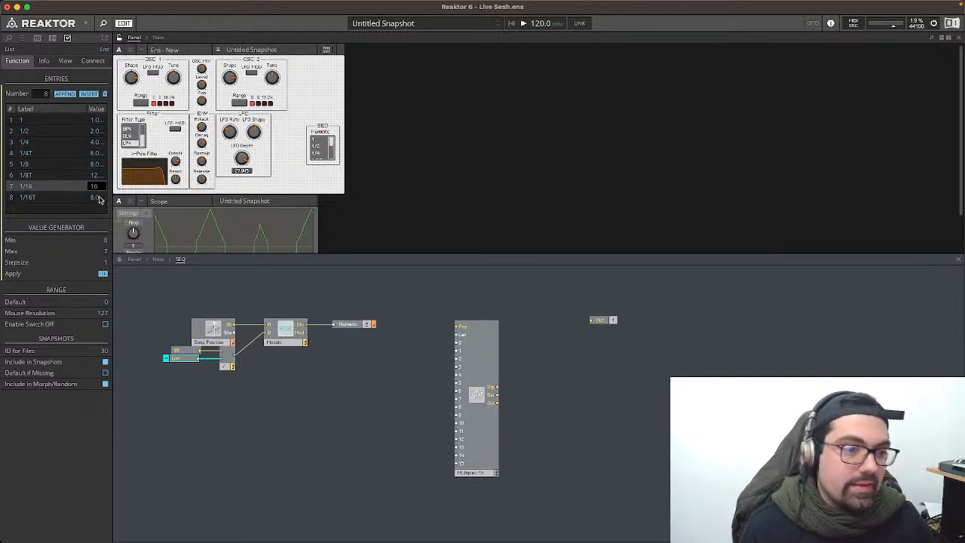
key("Return")
double_click(98, 198)
key("Return")
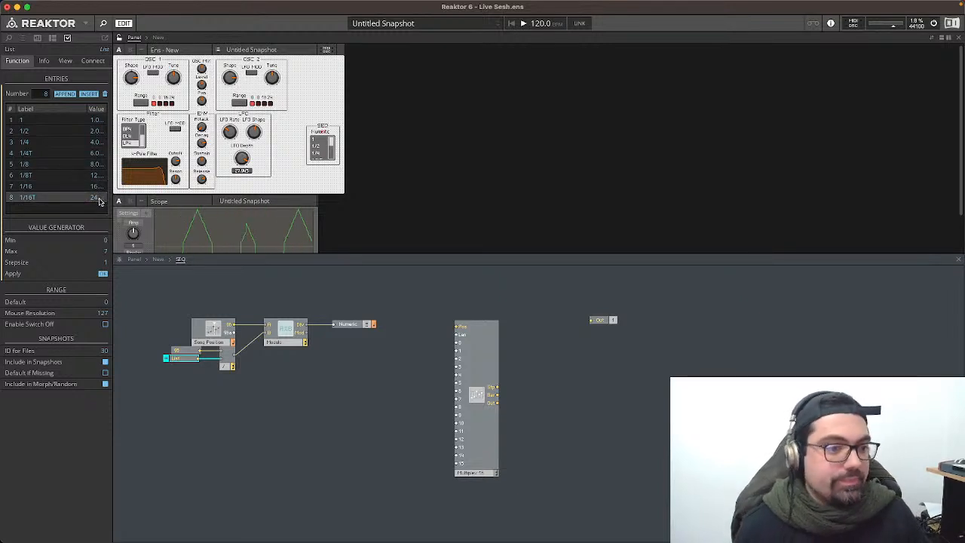
left_click(318, 348)
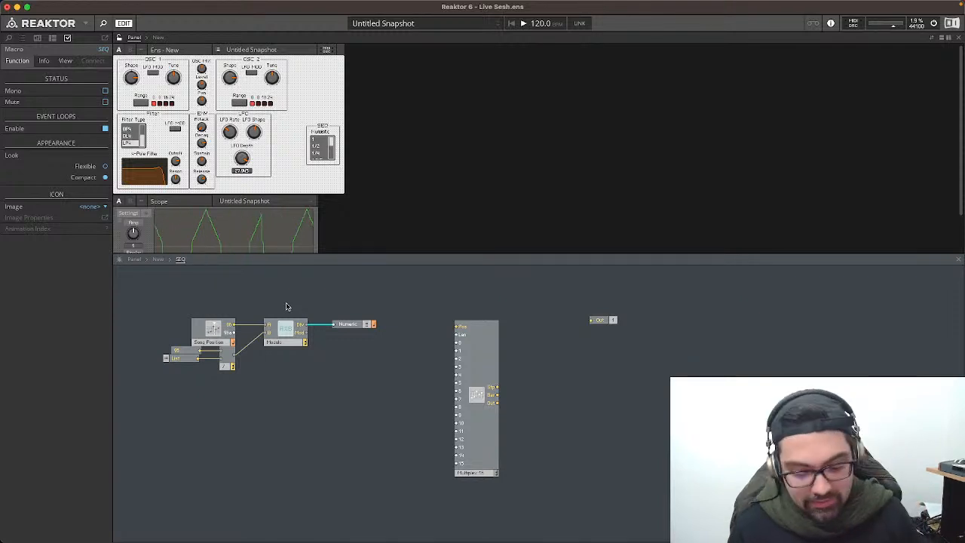
Step: Add a Step Filter module to the SEQ structure, view its description and place it below the Numeric readout
double_click(344, 416)
type("step")
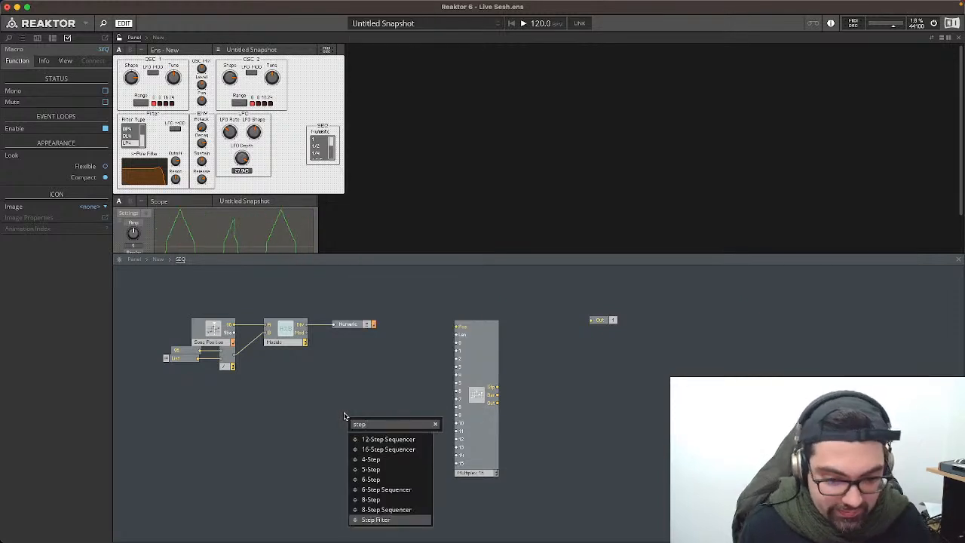
key("Return")
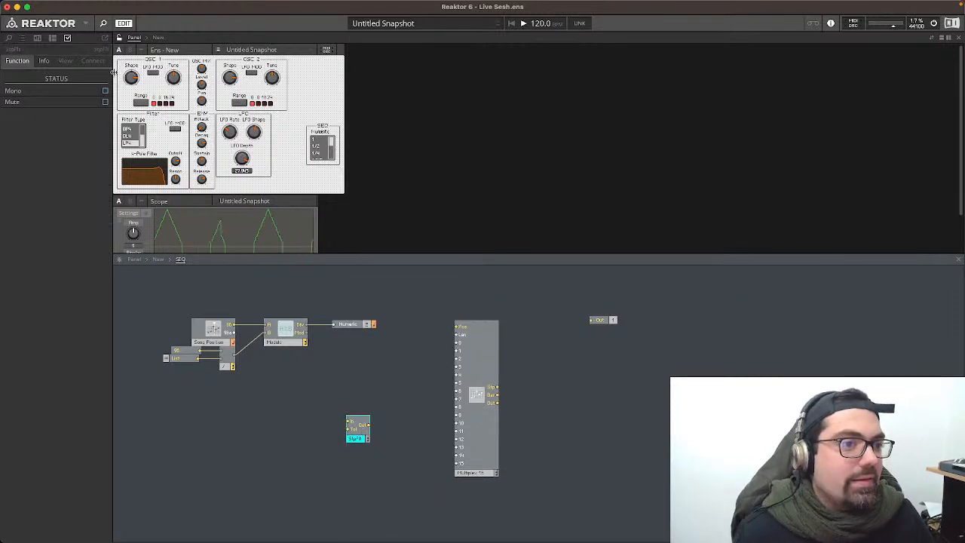
left_click(48, 62)
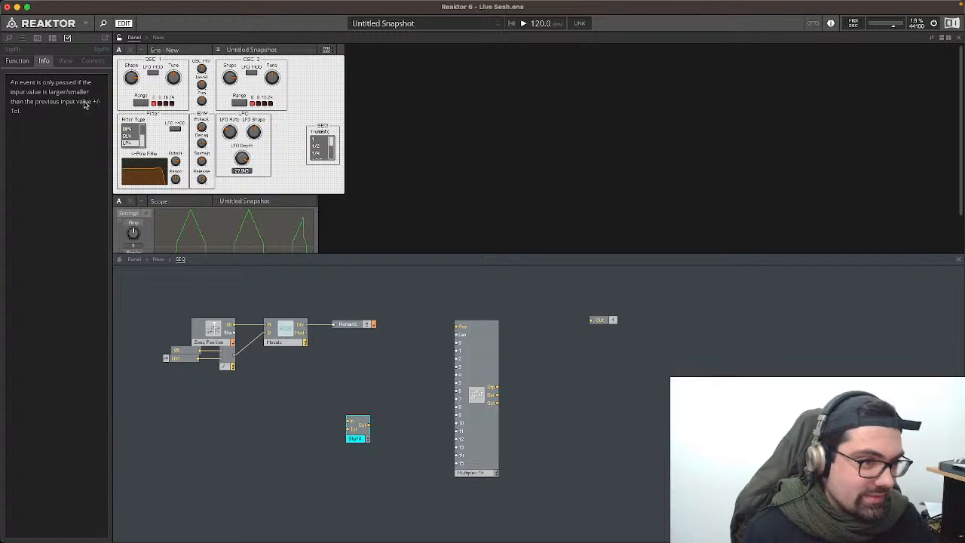
left_click(365, 426)
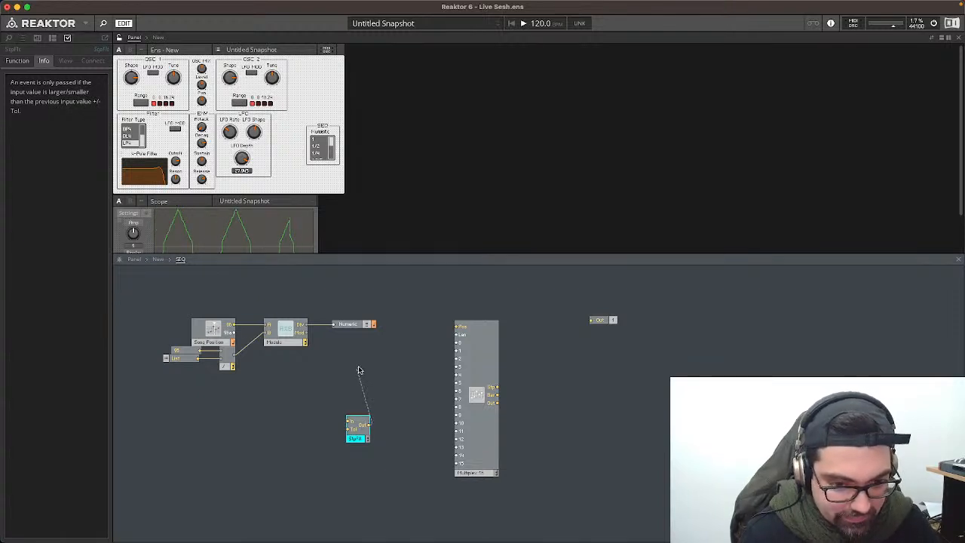
left_click_drag(360, 431, 350, 378)
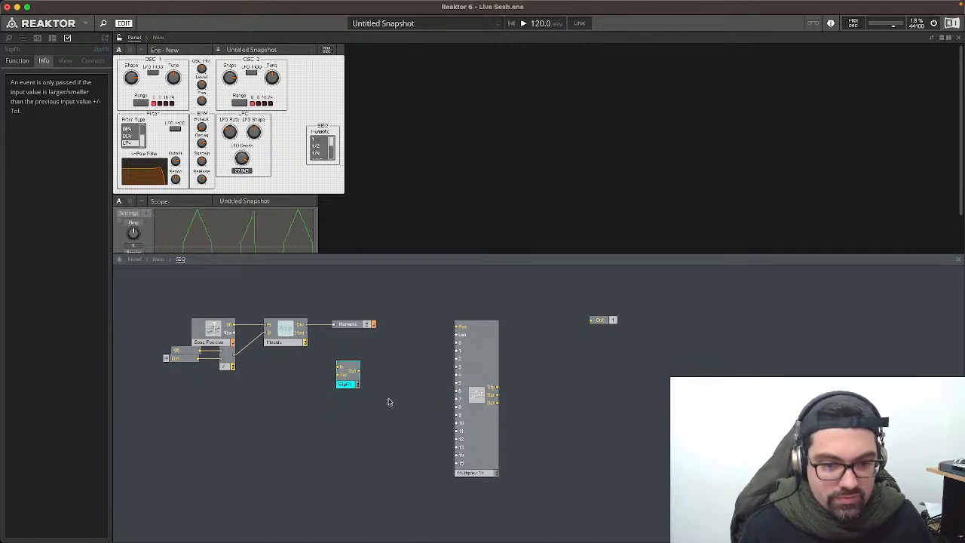
Step: Add a Merge module and wire it between the Step Filter's output and the Multiplex 16's Pos input
key("Return")
type("merg")
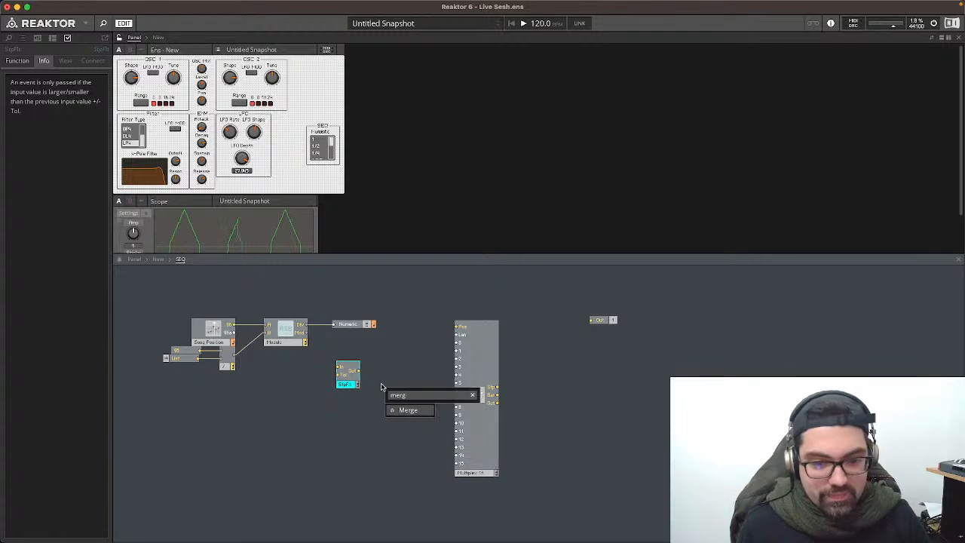
key("Return")
left_click_drag(387, 393, 457, 326)
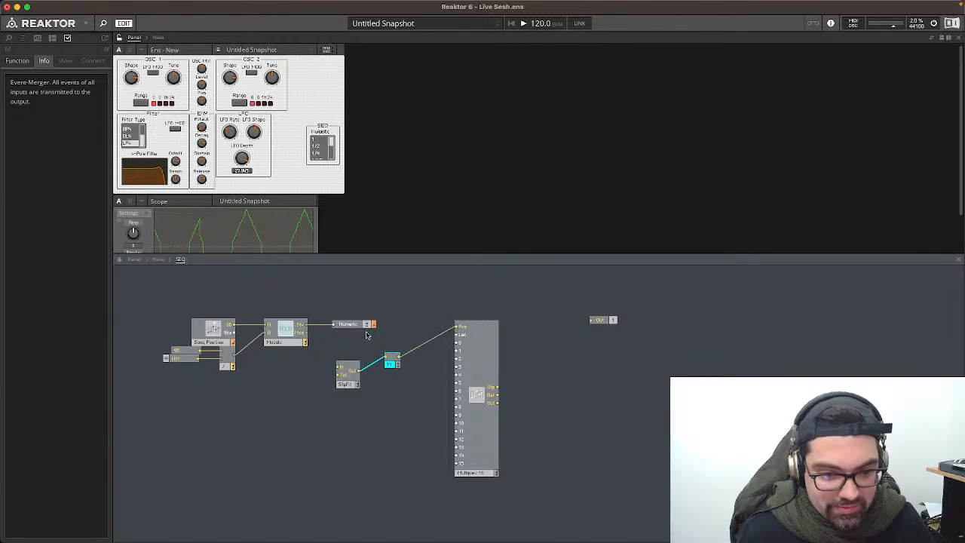
Step: Align the Step Filter with the Merge module and wire the Modulo's Div output to the Step Filter's In
left_click_drag(320, 353, 342, 378)
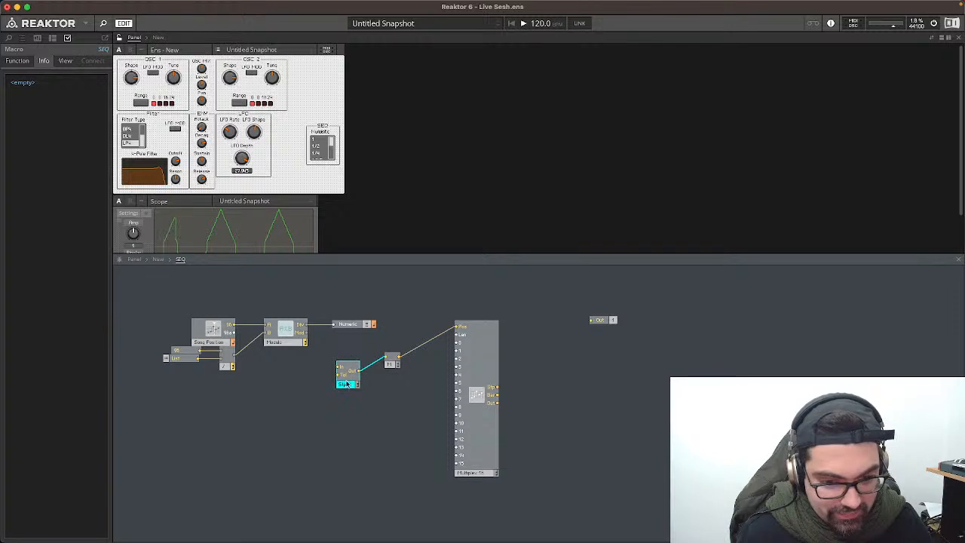
left_click_drag(347, 384, 353, 371)
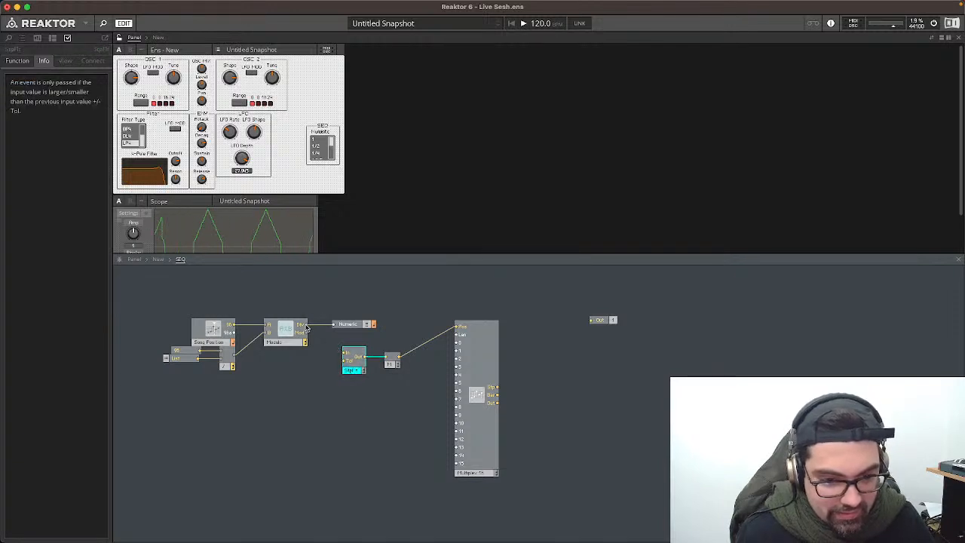
left_click_drag(307, 328, 413, 363)
left_click(407, 339)
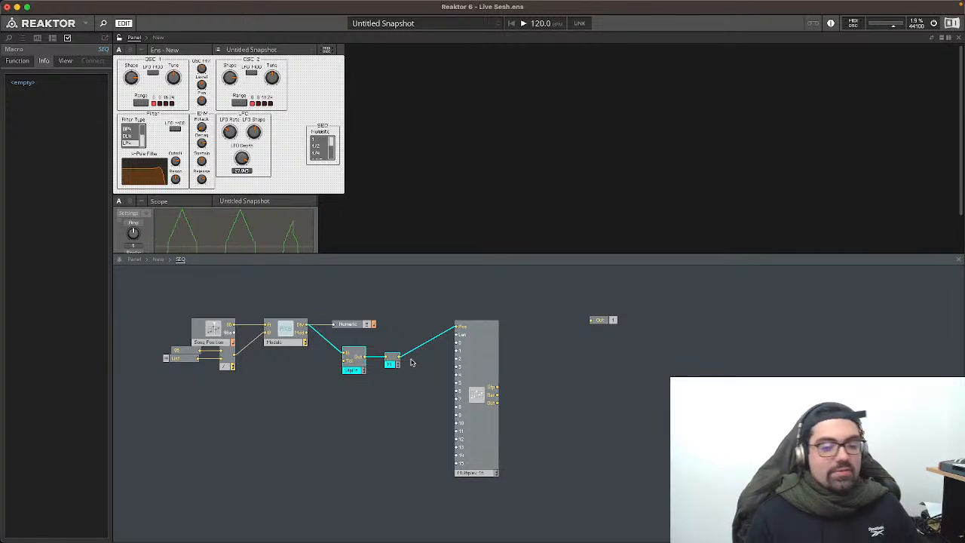
Step: Examine the descriptions of the Step Filter, the Merge module and the Multiplex 16 with its Pos input
left_click(348, 356)
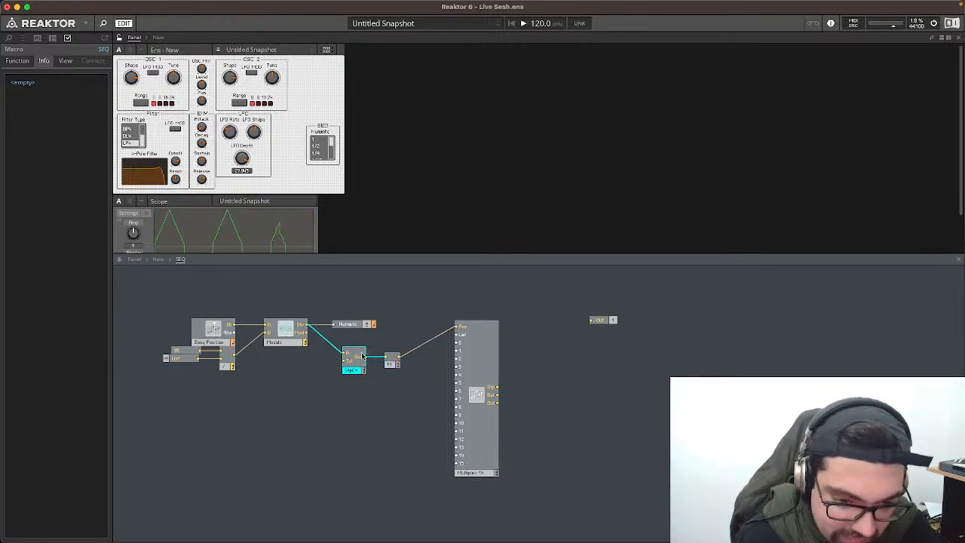
double_click(355, 353)
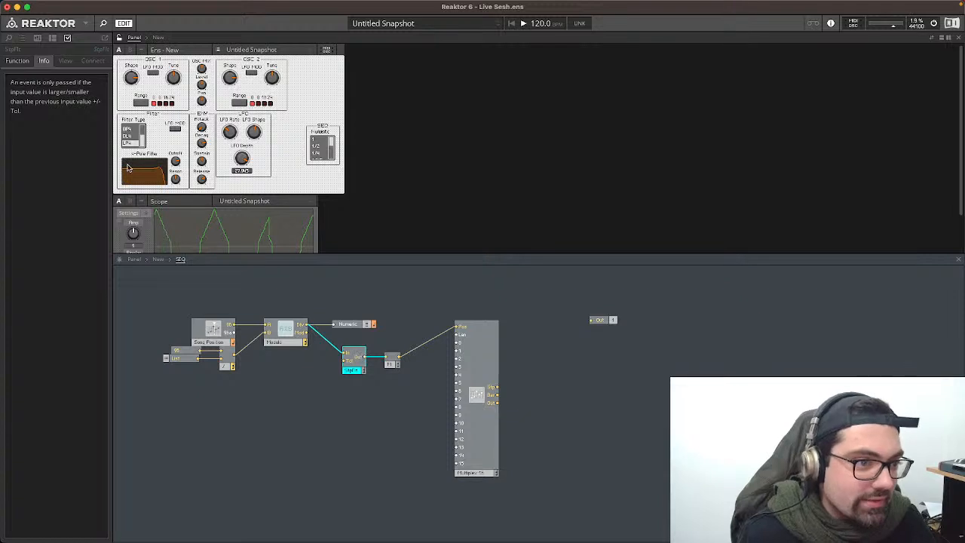
left_click(392, 360)
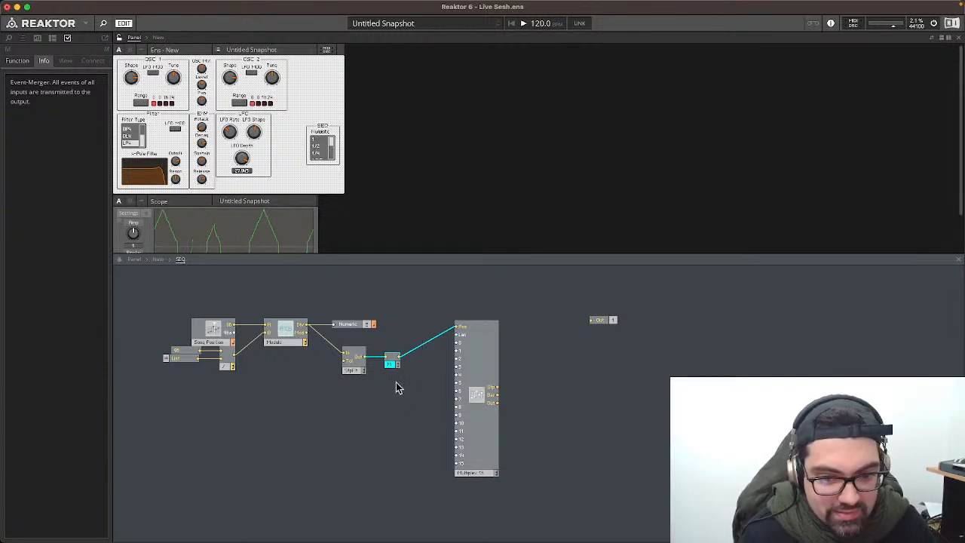
mouse_move(463, 326)
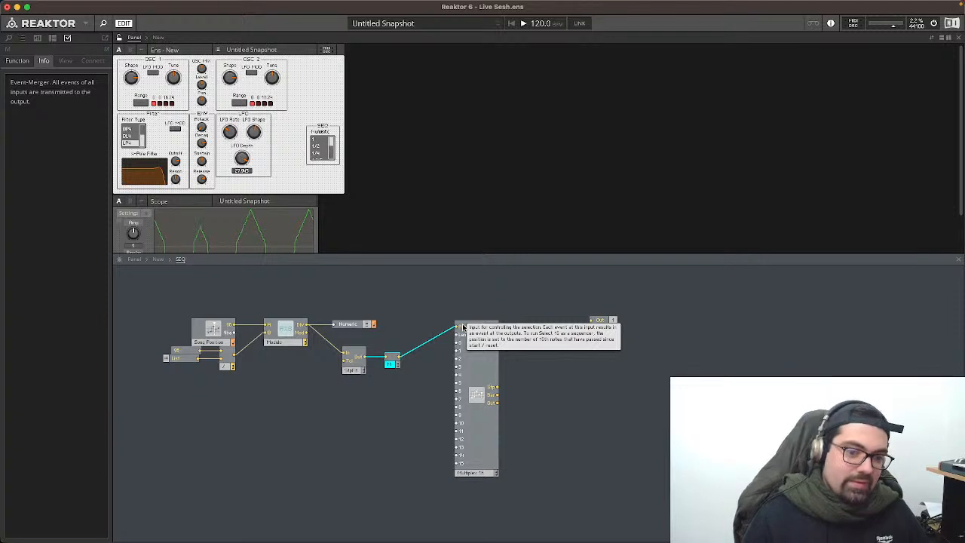
left_click(348, 372)
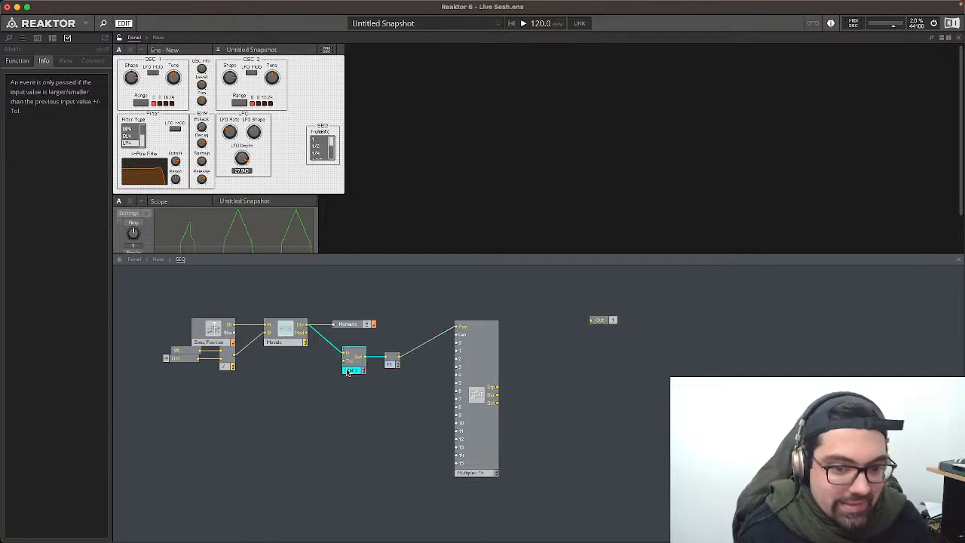
left_click_drag(344, 335, 366, 377)
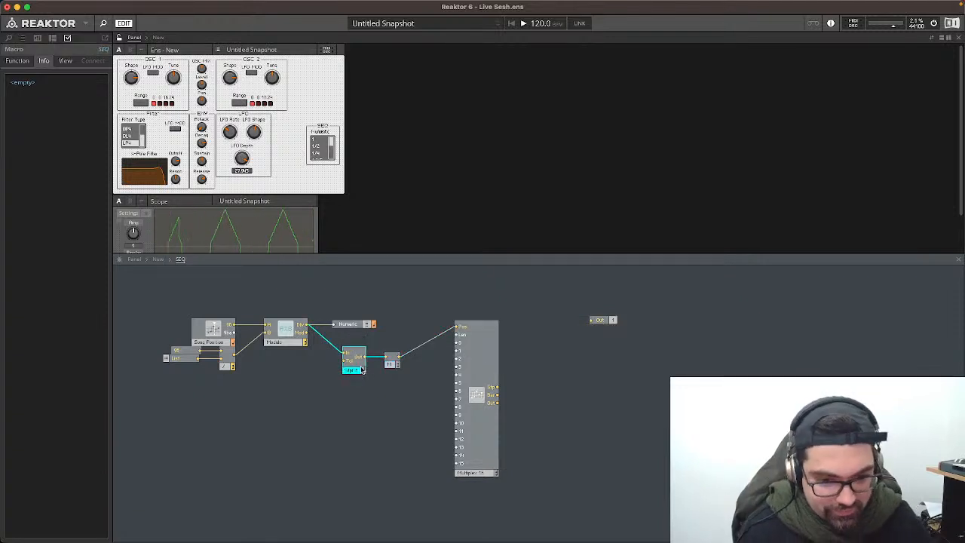
mouse_move(357, 369)
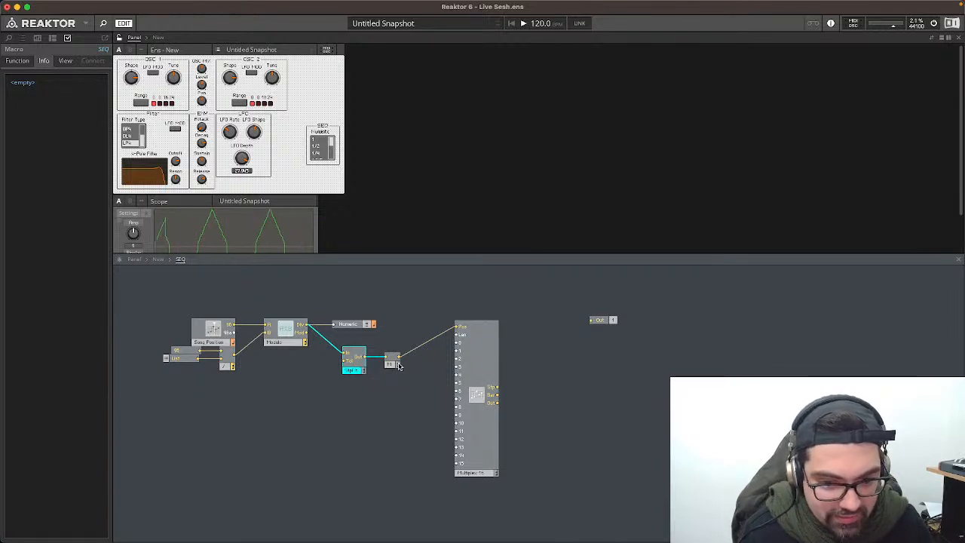
left_click(481, 348)
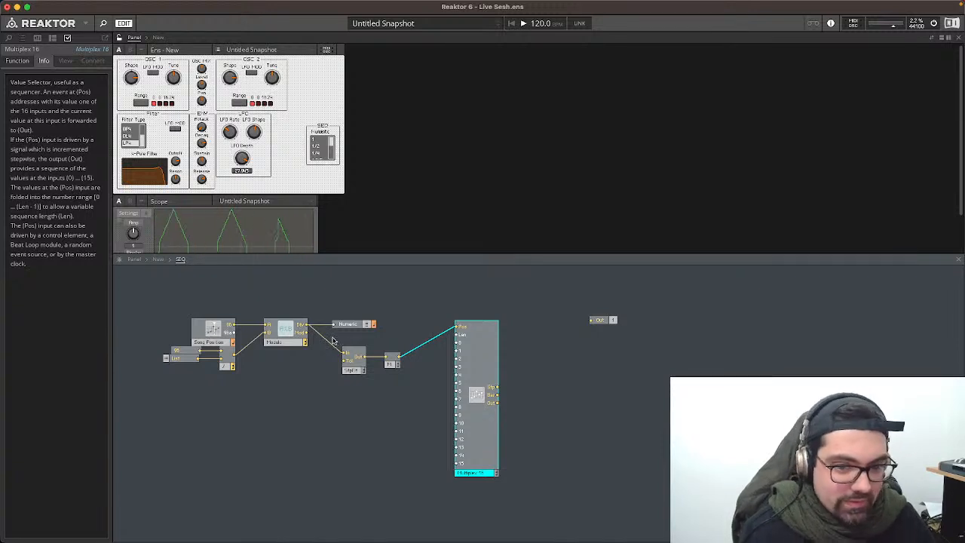
mouse_move(461, 329)
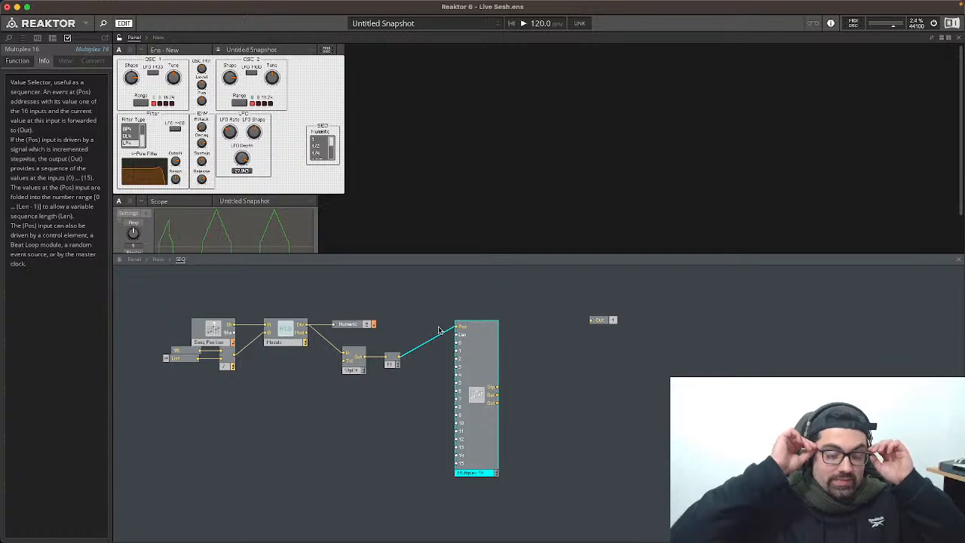
Step: Review the clock chain from Song Position and the List divider through the Modulo to the Step Filter and Merge
left_click_drag(145, 302, 215, 351)
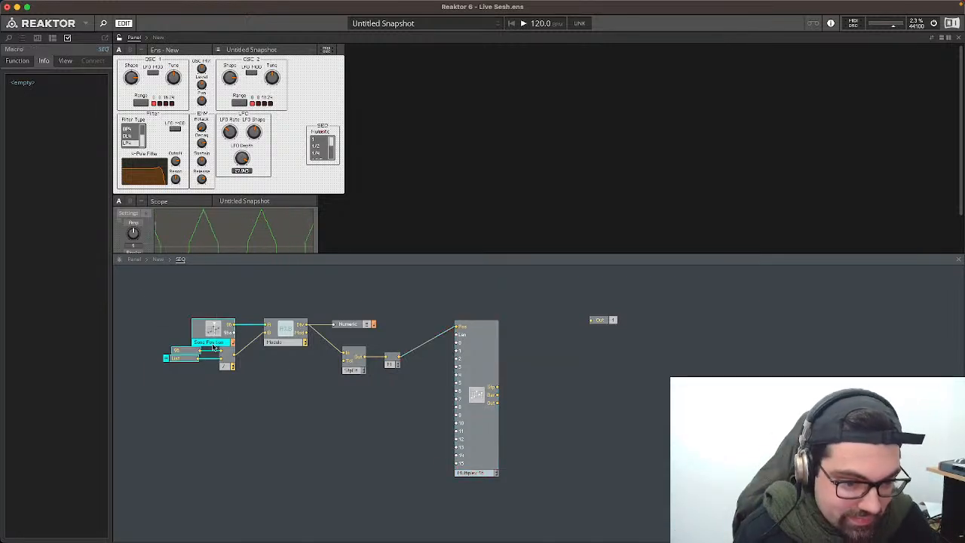
left_click(159, 314)
left_click(206, 331)
left_click_drag(206, 343, 208, 344)
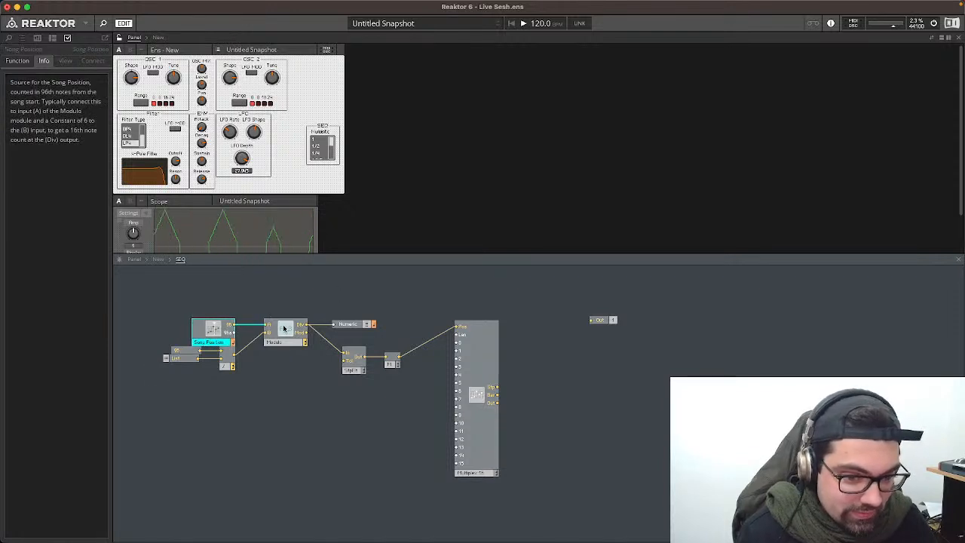
left_click(181, 357)
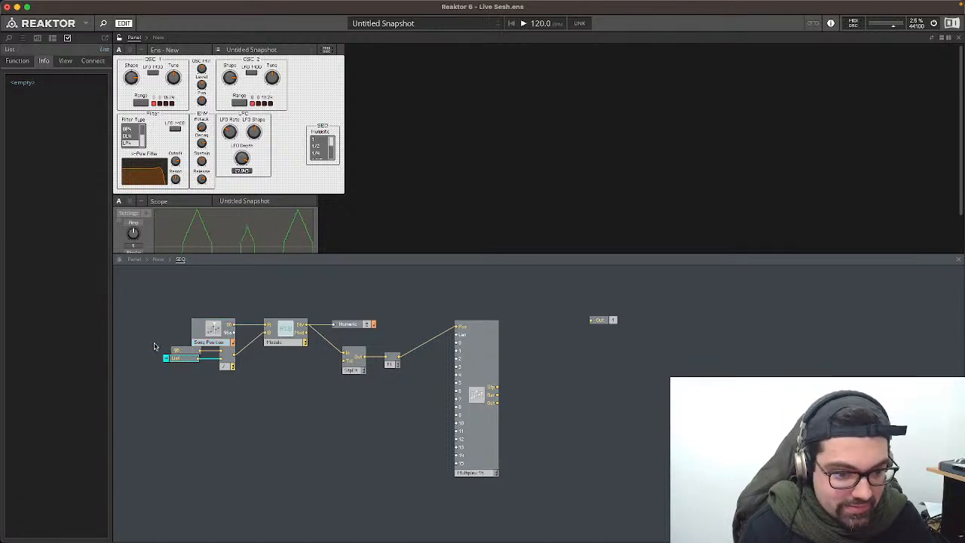
left_click_drag(154, 344, 238, 373)
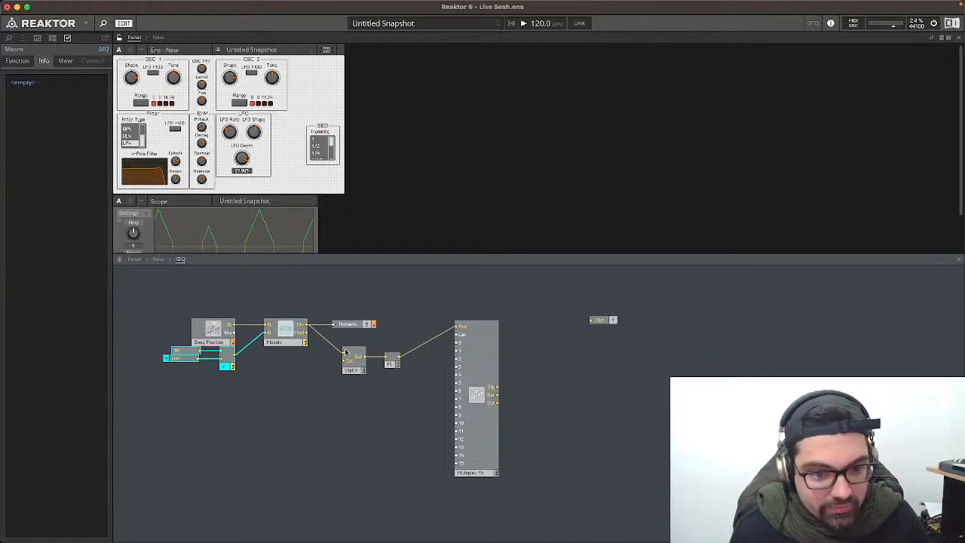
left_click_drag(346, 341, 409, 386)
left_click(355, 324)
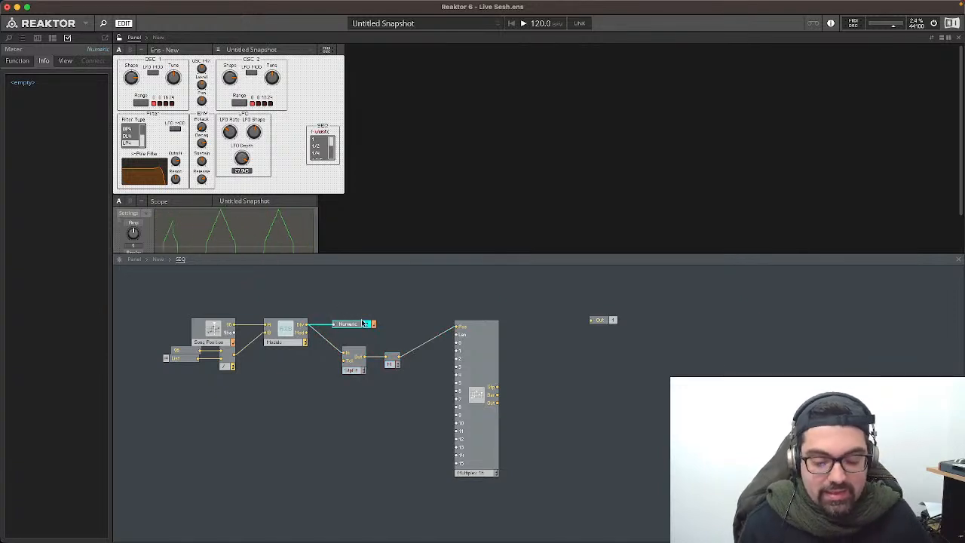
Step: Add a Start/Stop MIDI In module directly above the Modulo module
left_click(296, 286)
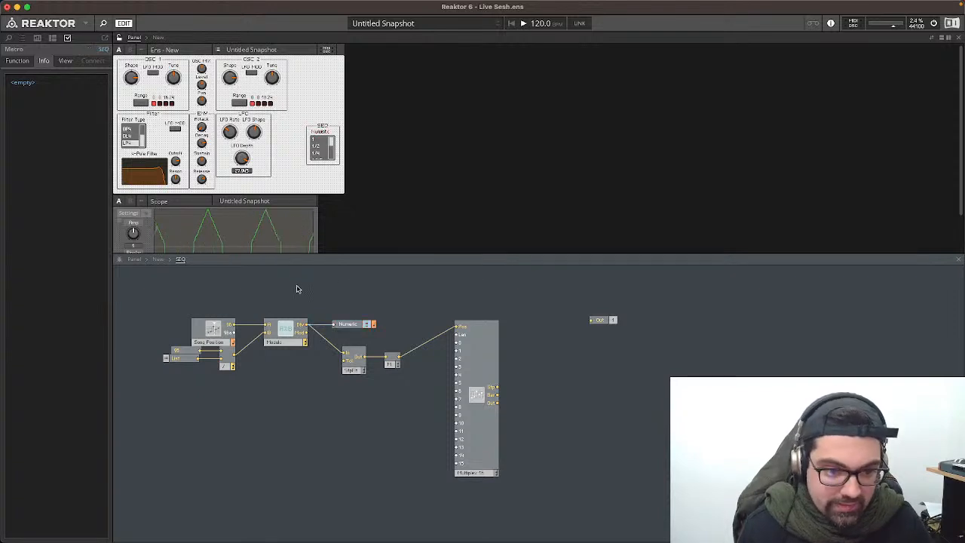
right_click(292, 285)
left_click(259, 284)
double_click(259, 284)
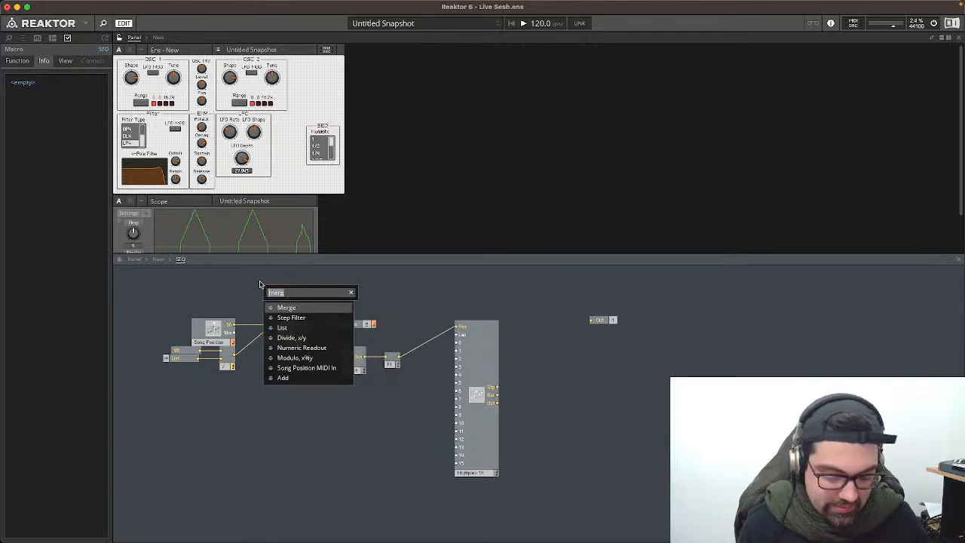
type("st")
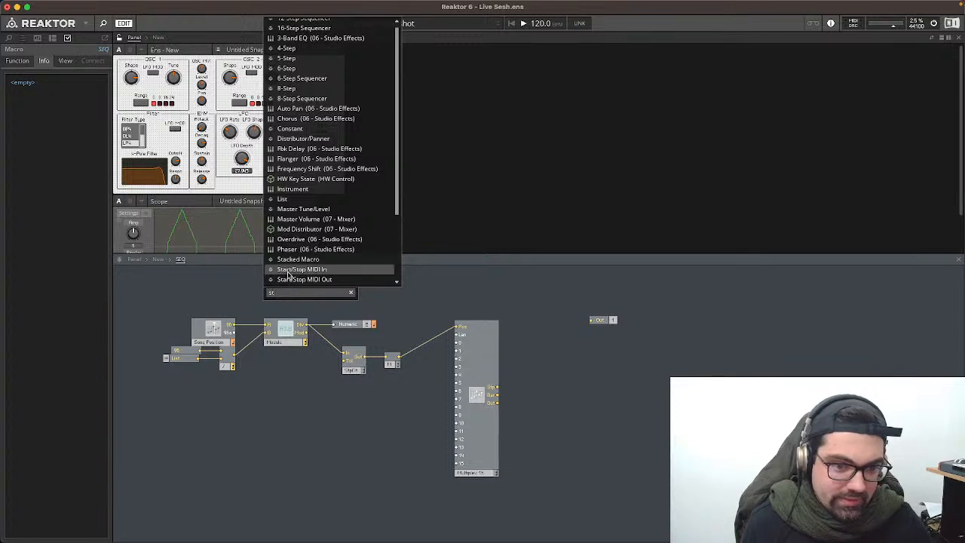
left_click(288, 270)
left_click_drag(279, 296, 281, 296)
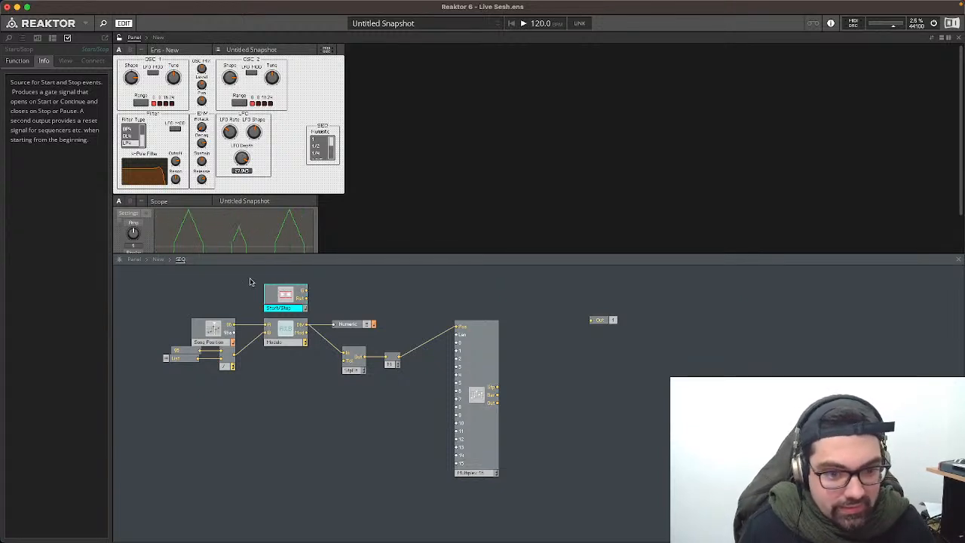
Step: Disconnect the Numeric readout from the Modulo's Div output
left_click(330, 342)
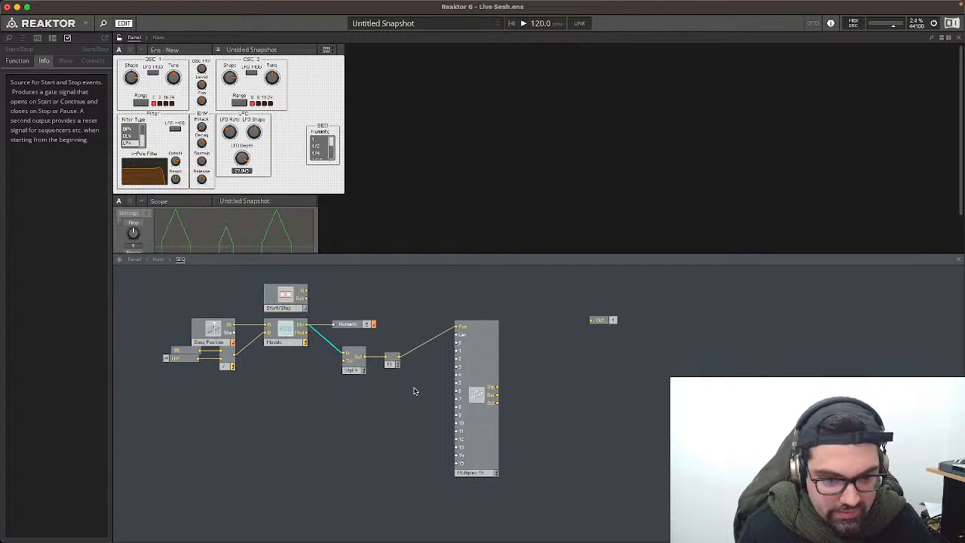
left_click_drag(342, 334, 408, 394)
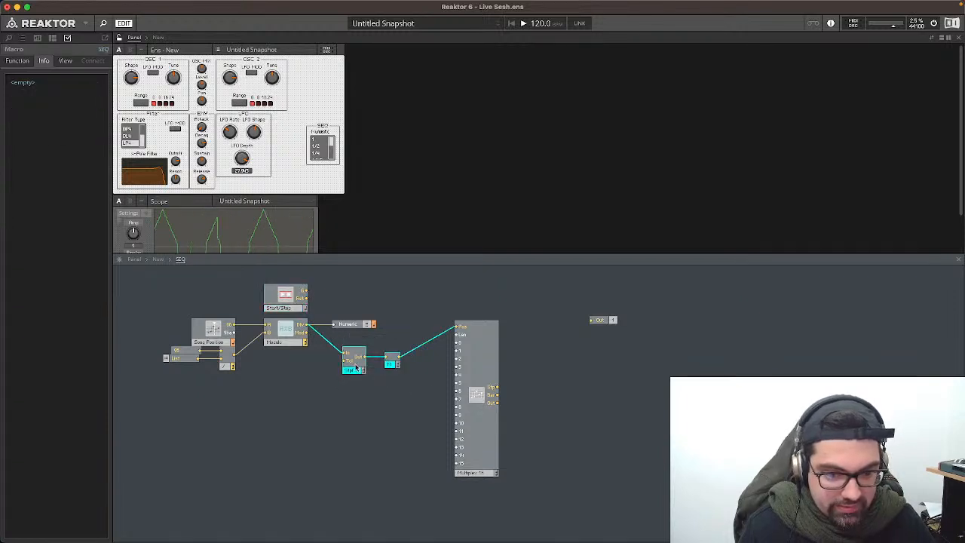
left_click(352, 322)
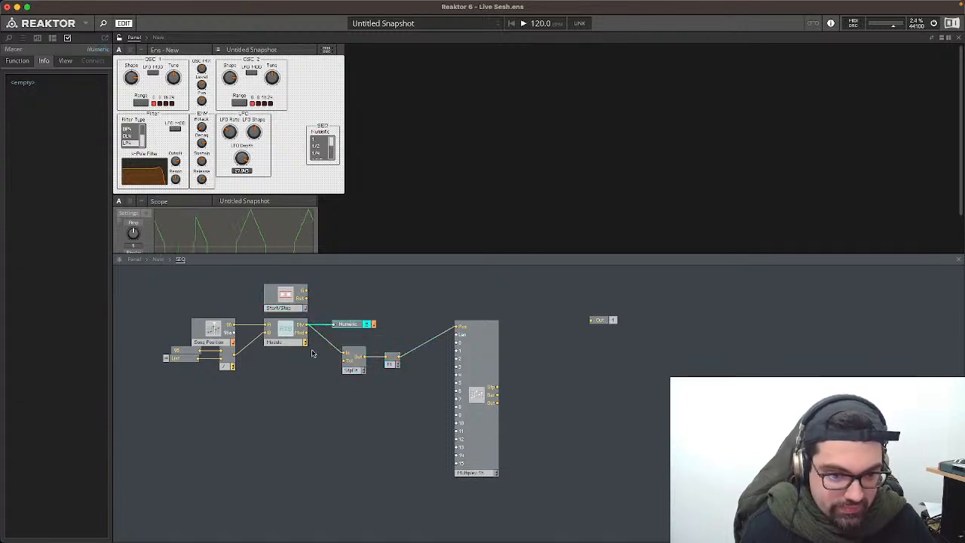
left_click(322, 326)
Step: Add a Value module beside the Start/Stop module and wire its Trig input to the Start/Stop's Rst output
left_click(279, 296)
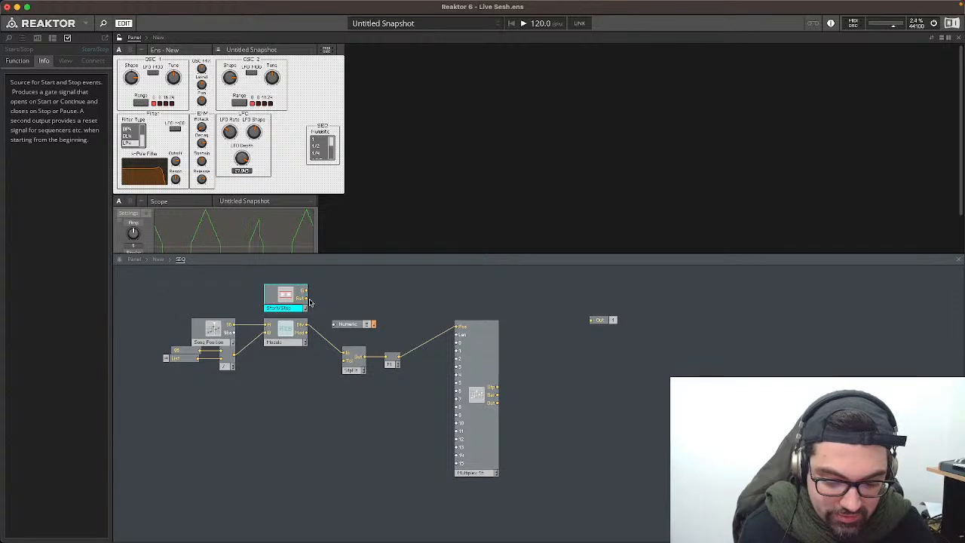
double_click(364, 300)
type("value")
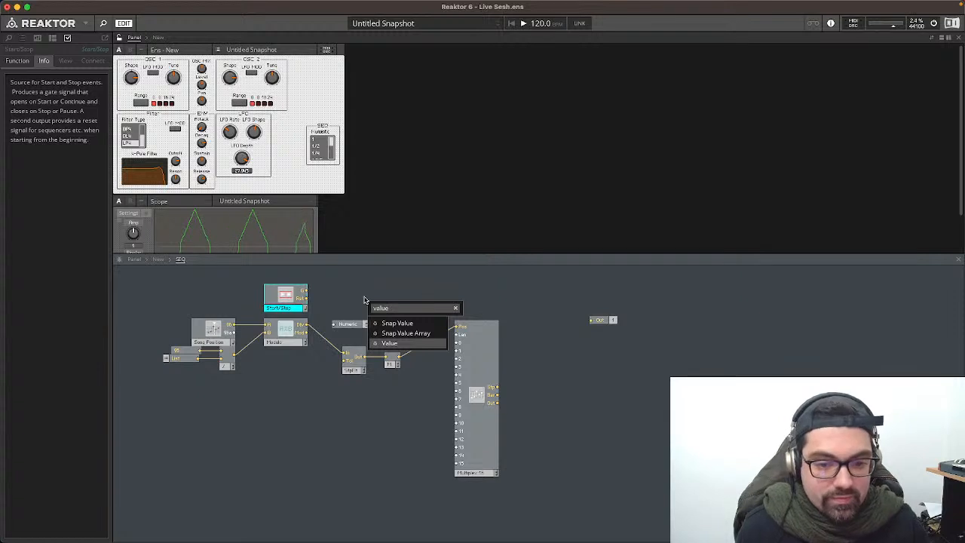
key("Return")
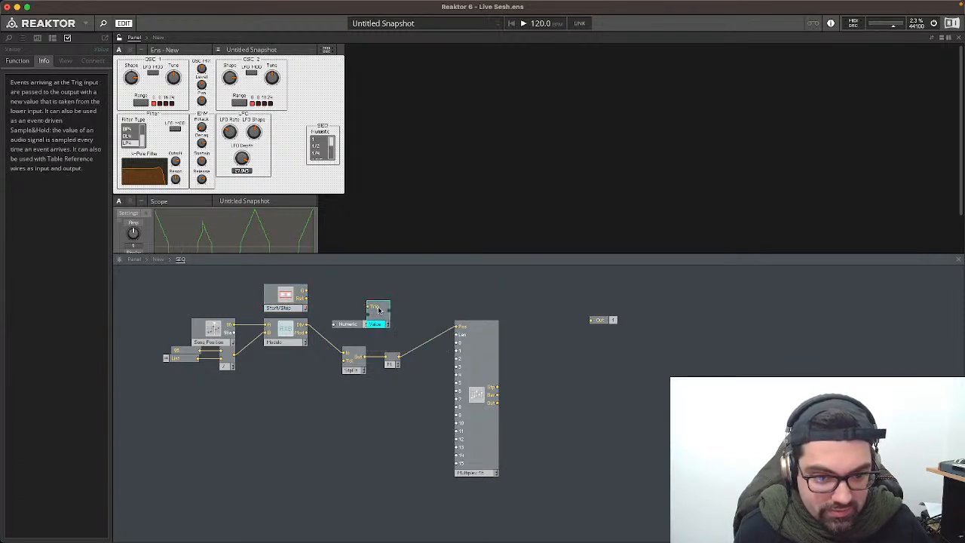
left_click_drag(379, 309, 305, 298)
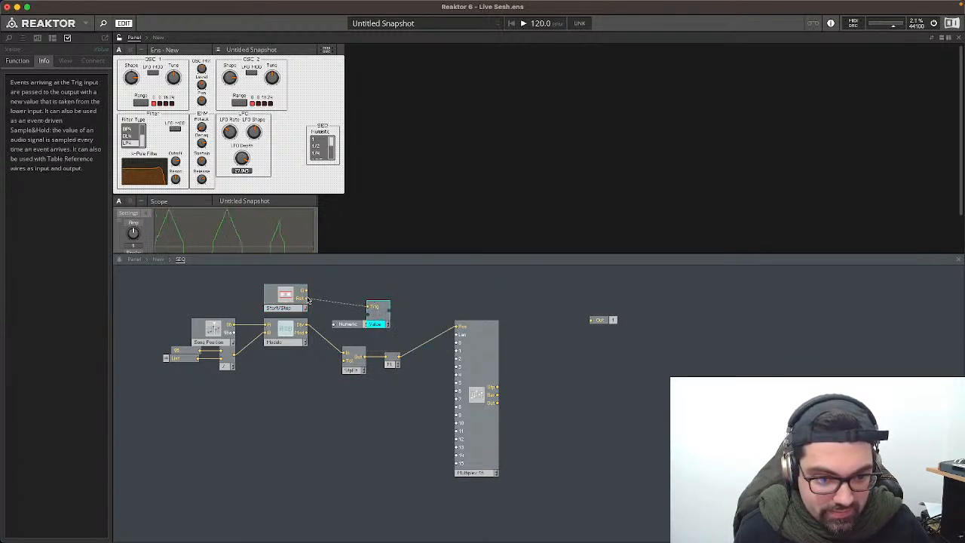
Step: Move the Value module closer to Start/Stop and wire its output to the upper input of the Merge module
left_click(379, 309)
left_click_drag(379, 310, 300, 300)
left_click(309, 301)
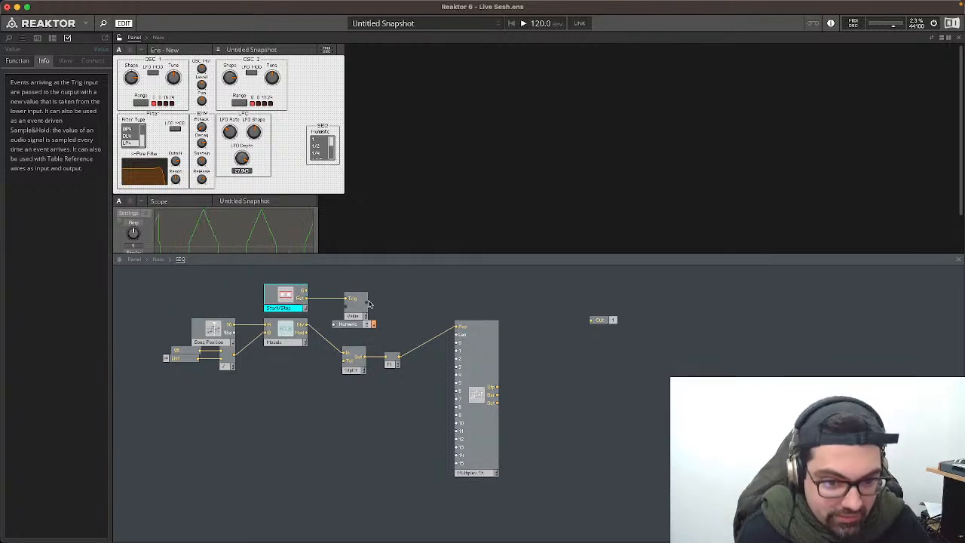
left_click_drag(369, 305, 393, 356)
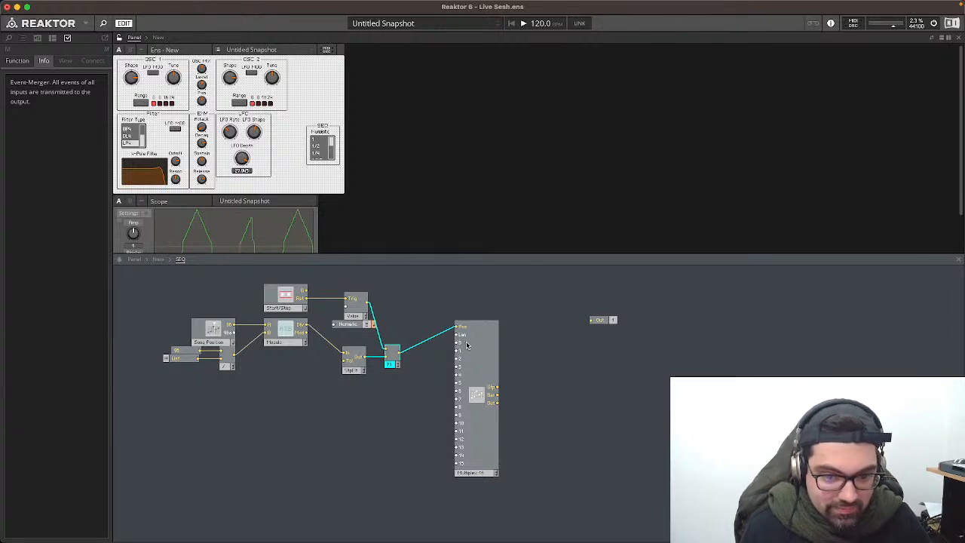
Step: Shift the Start/Stop and Value modules slightly right and move Multiplex 16 so its Pos input lines up with the Merge output
left_click_drag(258, 285, 367, 316)
key("Right")
key("Right")
key("Right")
key("Right")
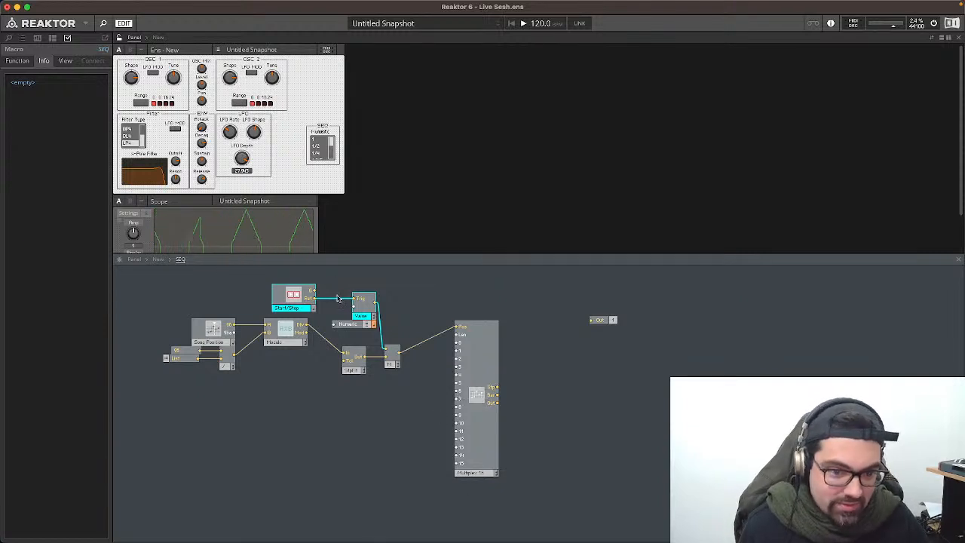
left_click_drag(486, 340, 469, 367)
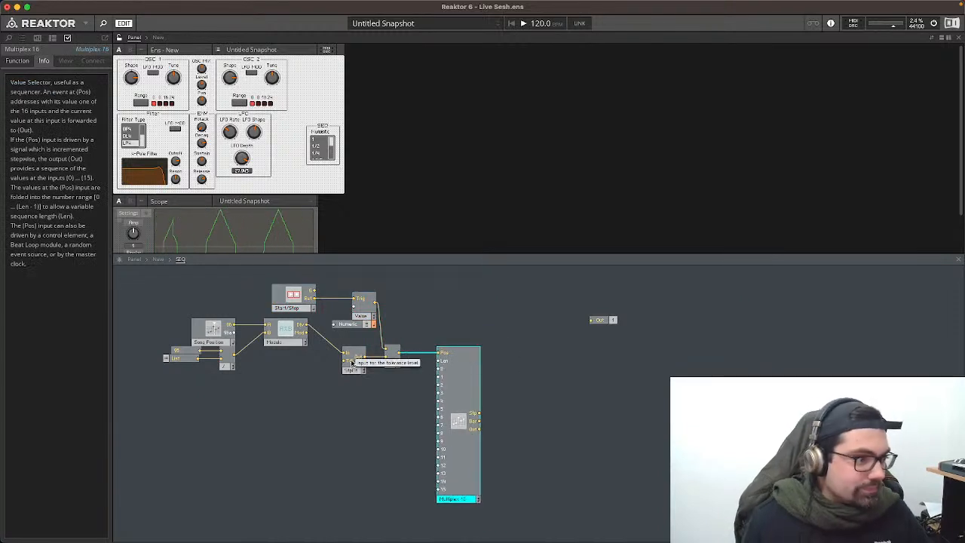
left_click(519, 397)
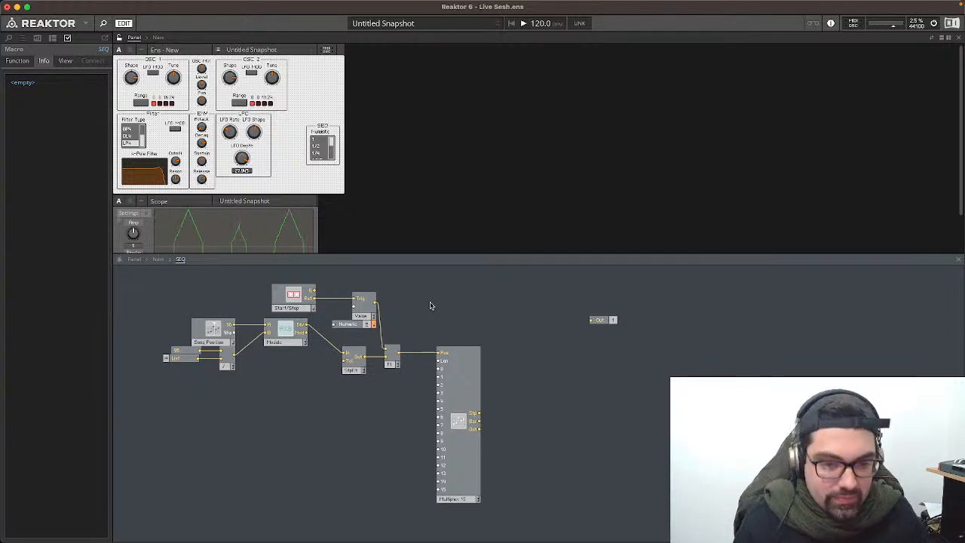
Step: Nudge the Start/Stop, Value and Numeric modules right, and move the Numeric display beside the List in the SEQ panel
left_click_drag(400, 325, 308, 293)
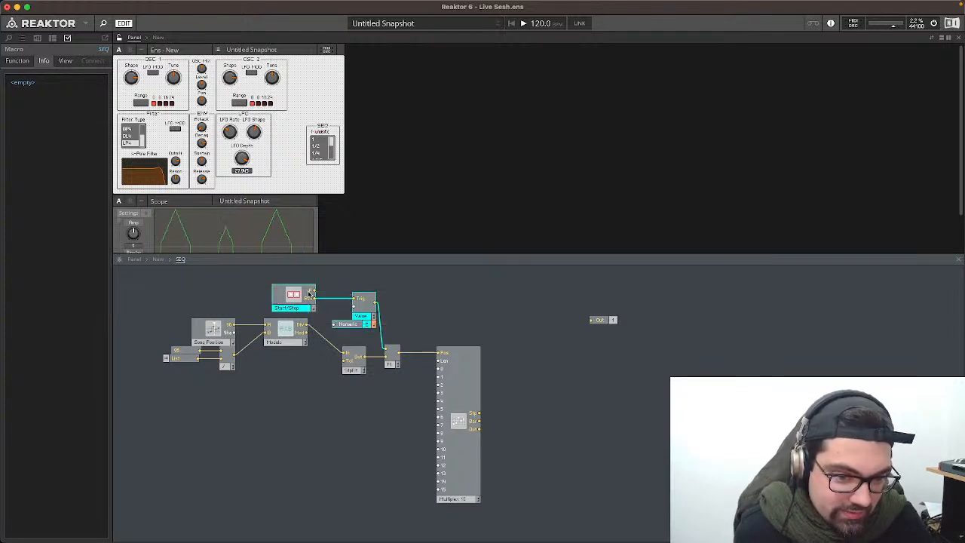
key("Right")
key("Right")
left_click(472, 310)
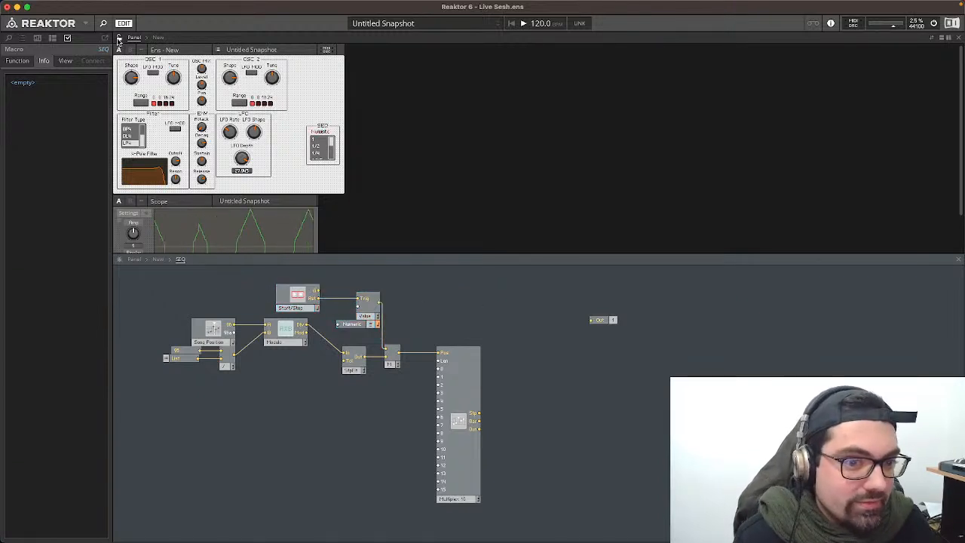
mouse_move(330, 147)
left_mouse_down()
mouse_move(303, 148)
mouse_move(333, 158)
left_mouse_up()
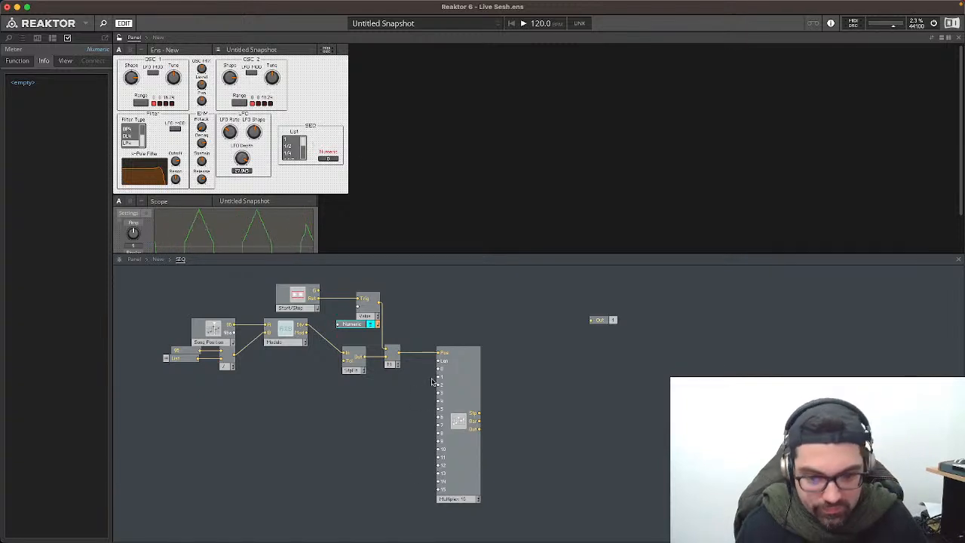
Step: Create a control for input 0 of Multiplex 16 and place its knob below the List in the SEQ panel
right_click(439, 369)
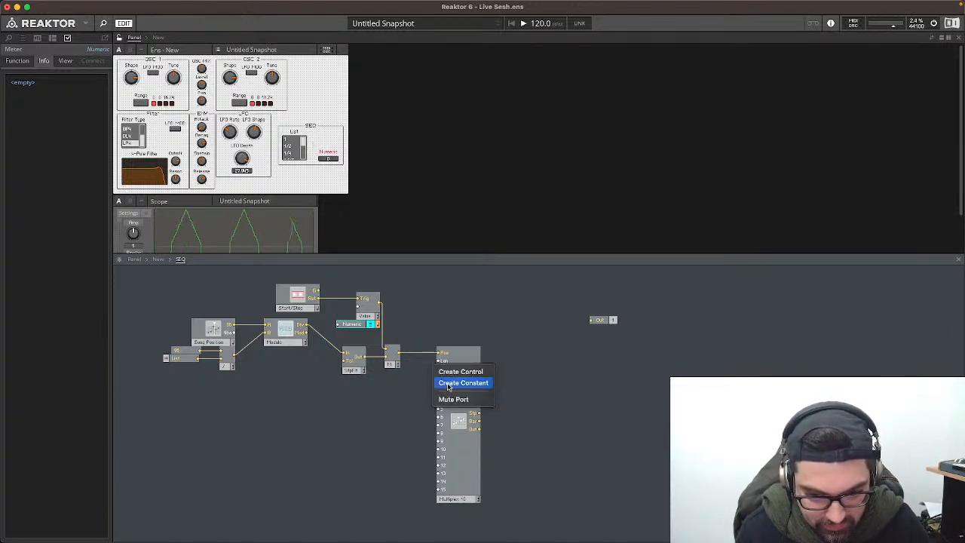
left_click(449, 385)
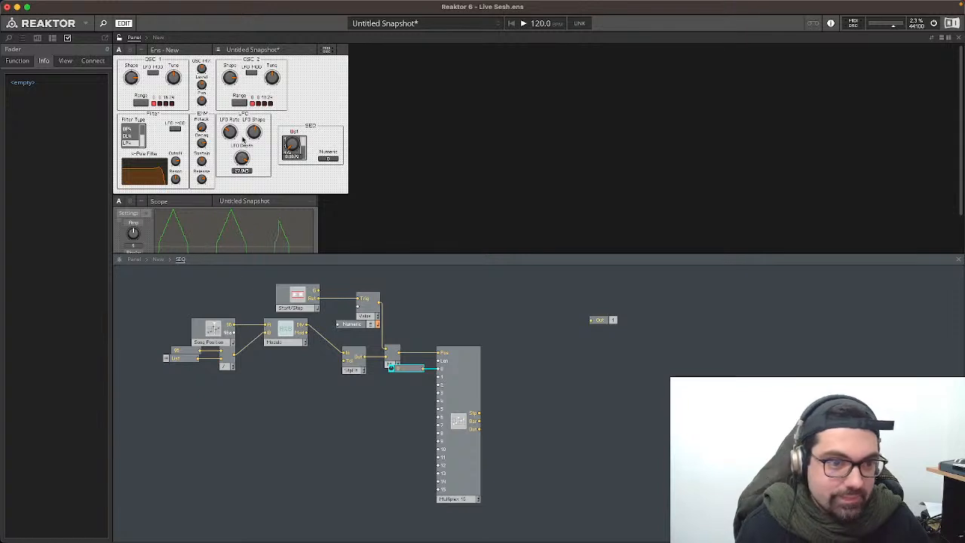
left_click_drag(292, 147, 295, 186)
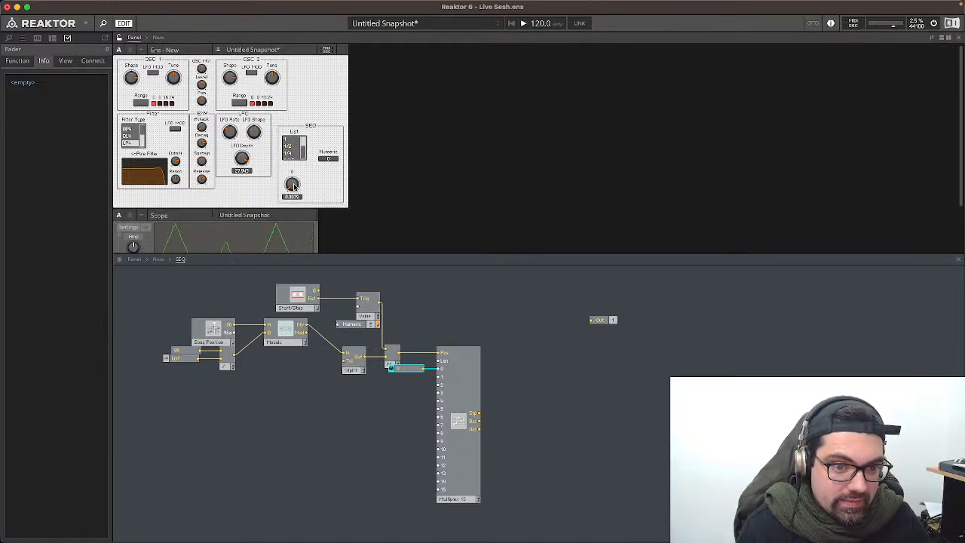
right_click(441, 379)
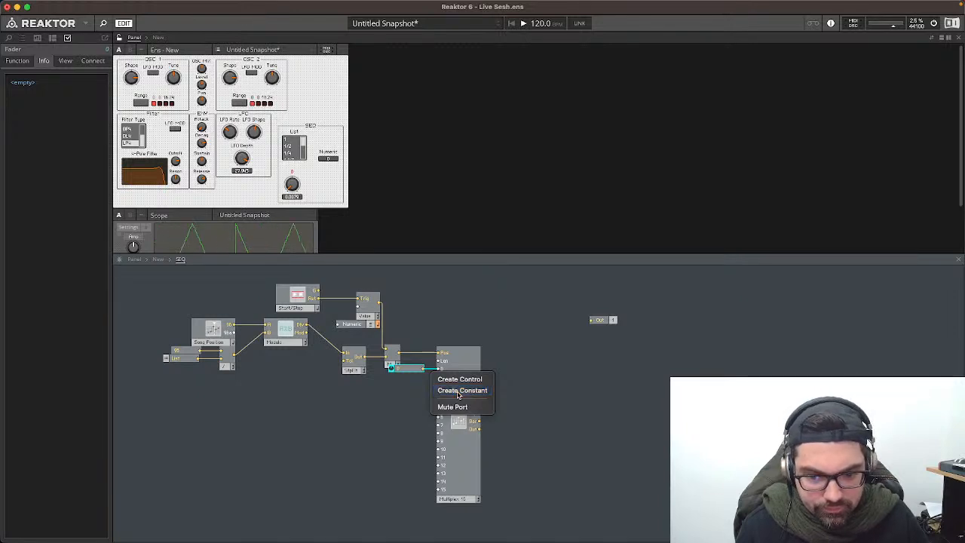
left_click(458, 390)
right_click(440, 376)
left_click(394, 377)
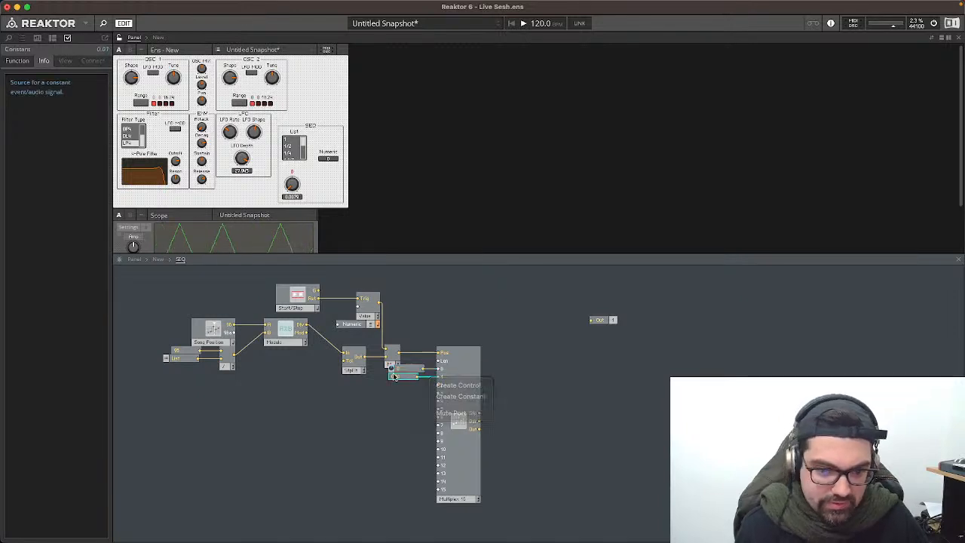
key("Delete")
Step: Create a separate control for each of the Multiplex 16 inputs 1 through 15
right_click(440, 376)
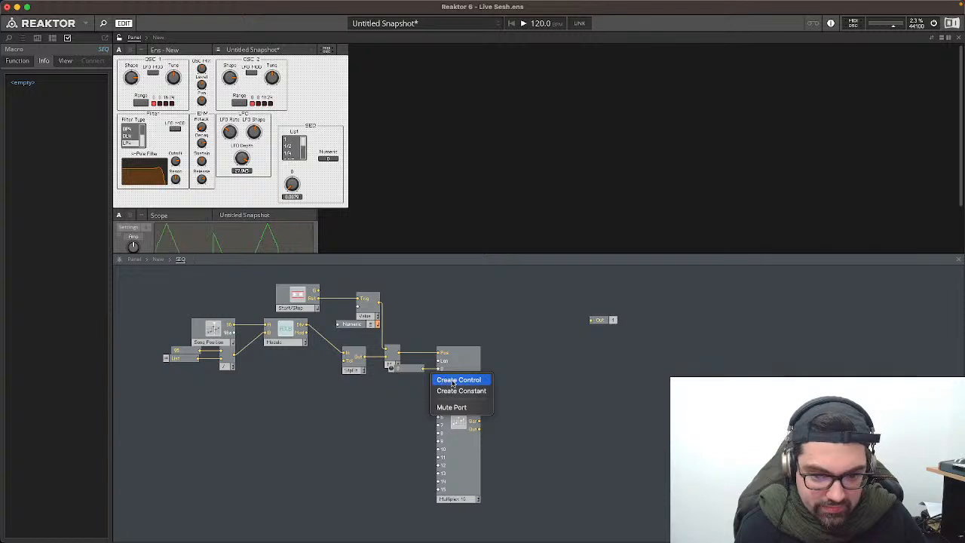
left_click(458, 380)
right_click(441, 385)
left_click(458, 388)
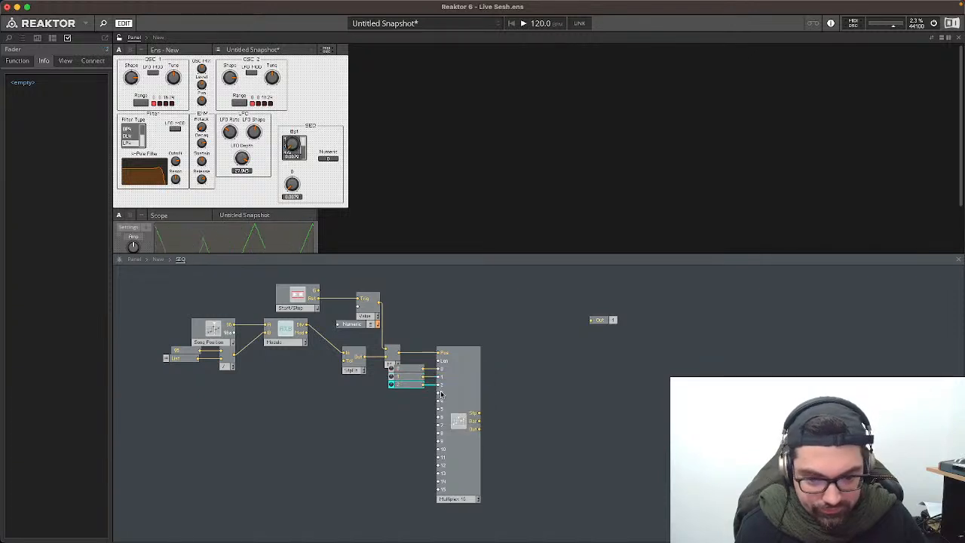
right_click(442, 393)
left_click(458, 395)
right_click(441, 400)
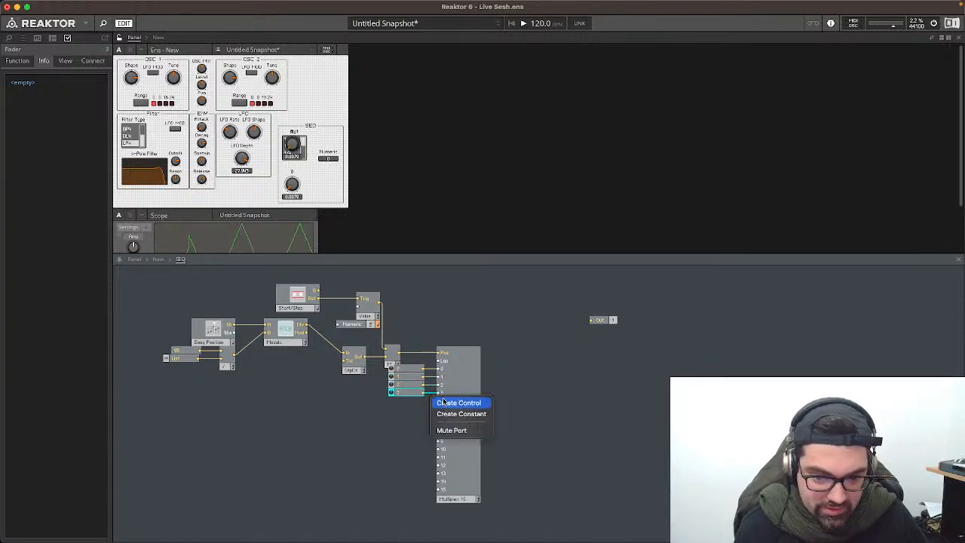
left_click(458, 403)
right_click(442, 408)
left_click(437, 421)
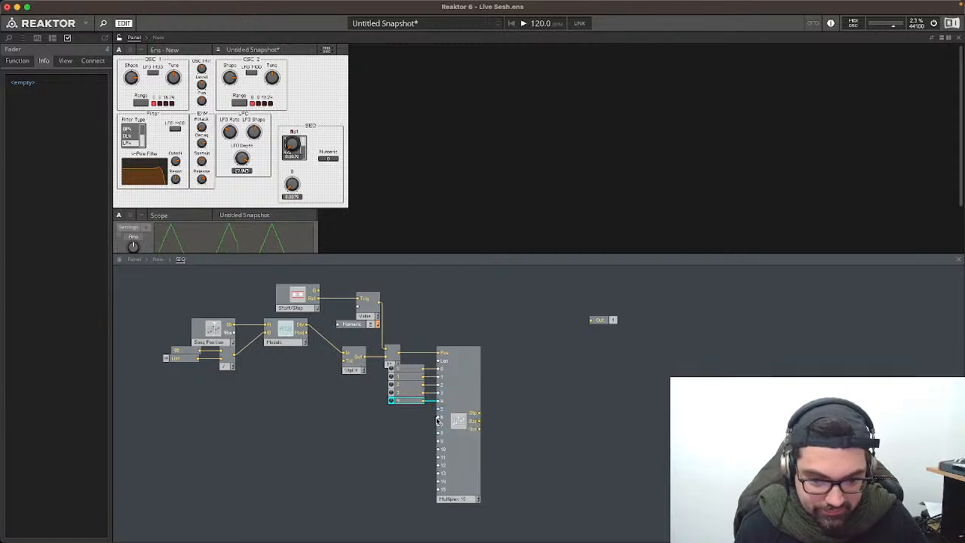
right_click(442, 416)
left_click(458, 419)
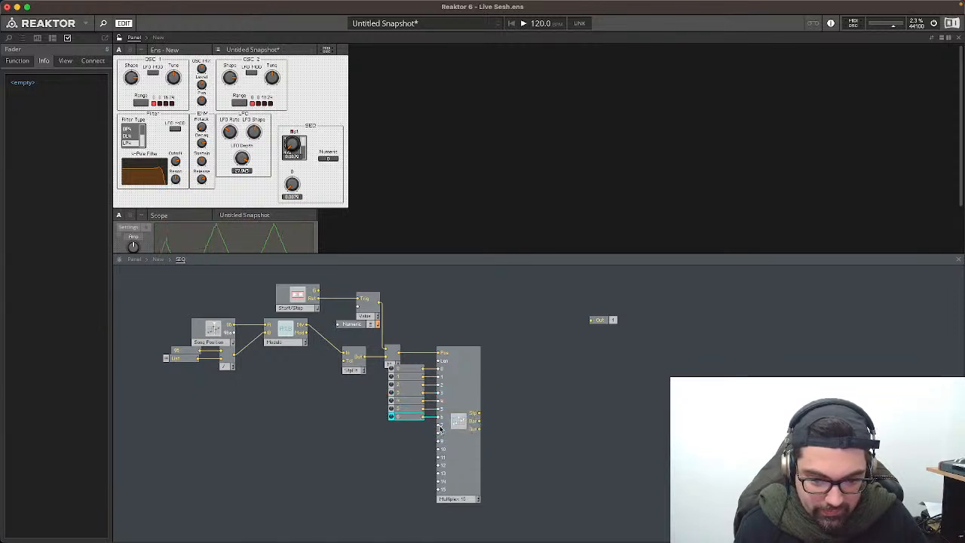
right_click(441, 428)
left_click(458, 432)
right_click(438, 435)
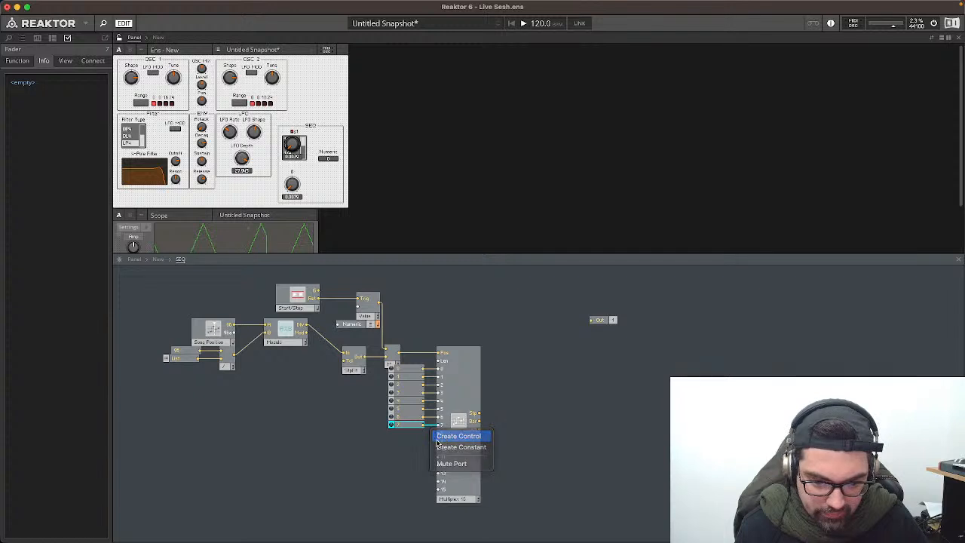
left_click(446, 437)
right_click(439, 443)
left_click(452, 445)
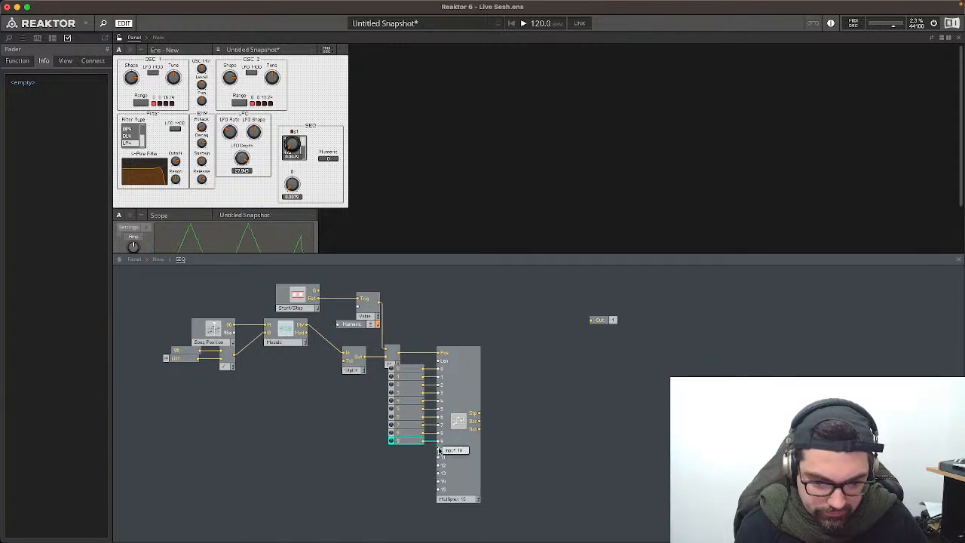
right_click(440, 450)
left_click(452, 451)
right_click(441, 458)
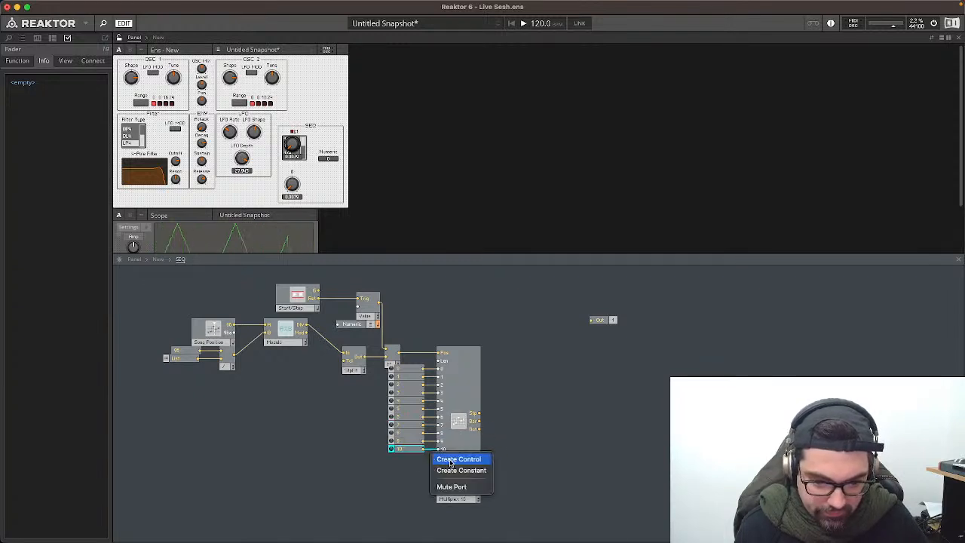
left_click(451, 459)
right_click(441, 465)
left_click(453, 467)
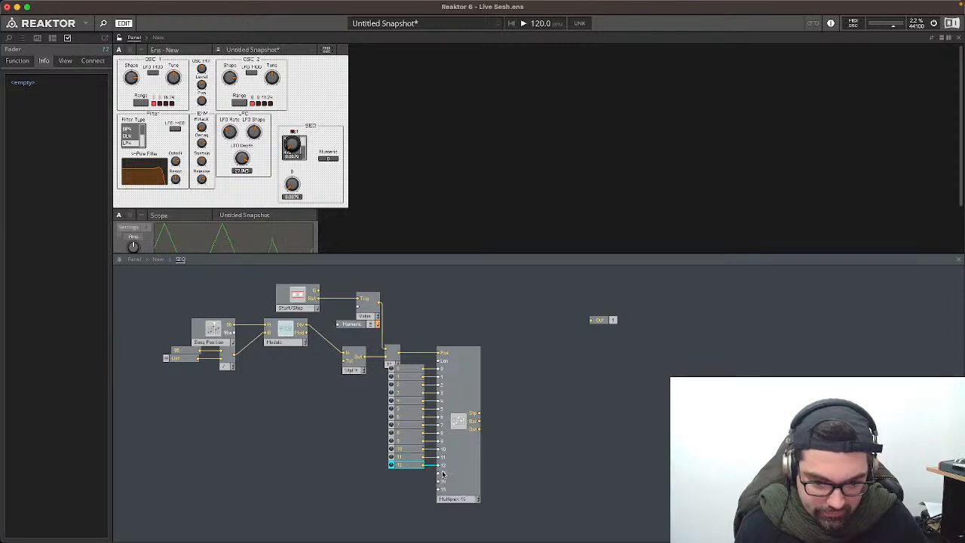
right_click(442, 473)
left_click(452, 475)
right_click(441, 481)
left_click(438, 490)
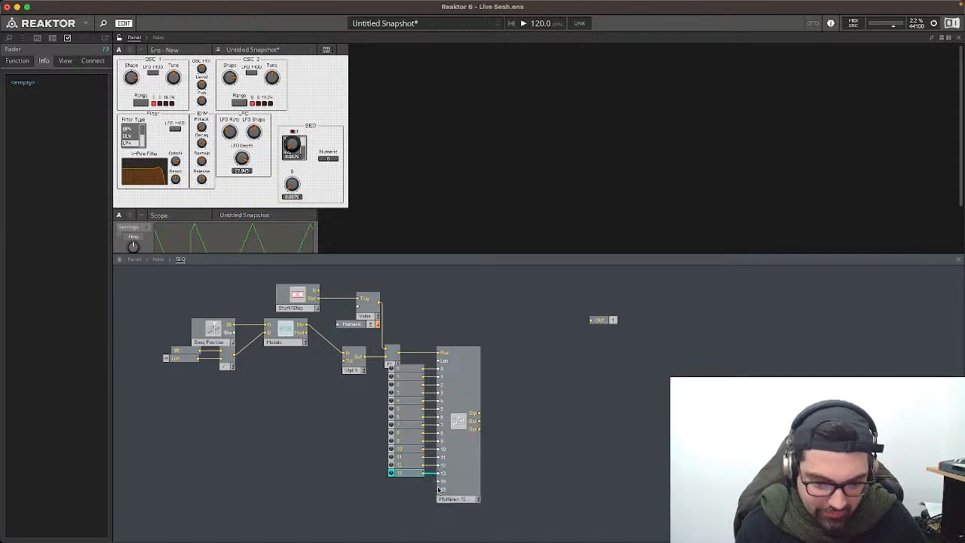
right_click(441, 489)
left_click(452, 491)
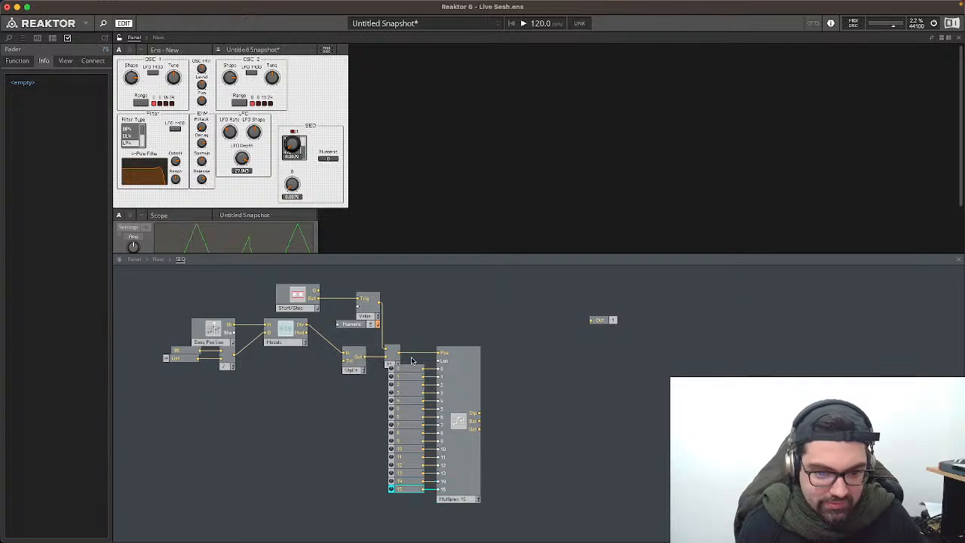
Step: Shift all the clock and reset modules feeding Multiplex 16 slightly up and right, clear of the new controls
left_click_drag(418, 358, 179, 293)
key("Up")
key("Up")
key("Right")
key("Right")
key("Right")
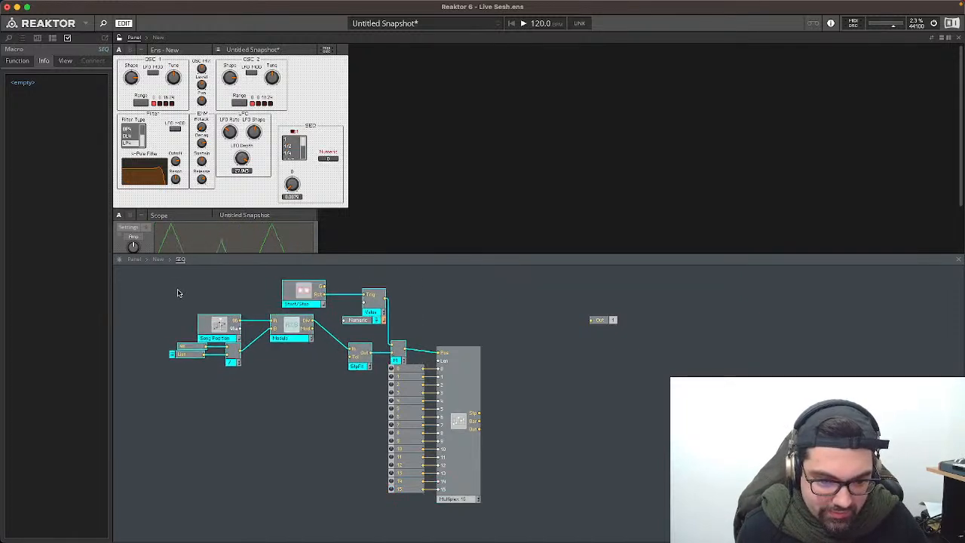
key("Left")
left_click(433, 329)
Step: Set the range of the control on Multiplex input 0 to a maximum of 12 and a minimum of -12
left_click(406, 370)
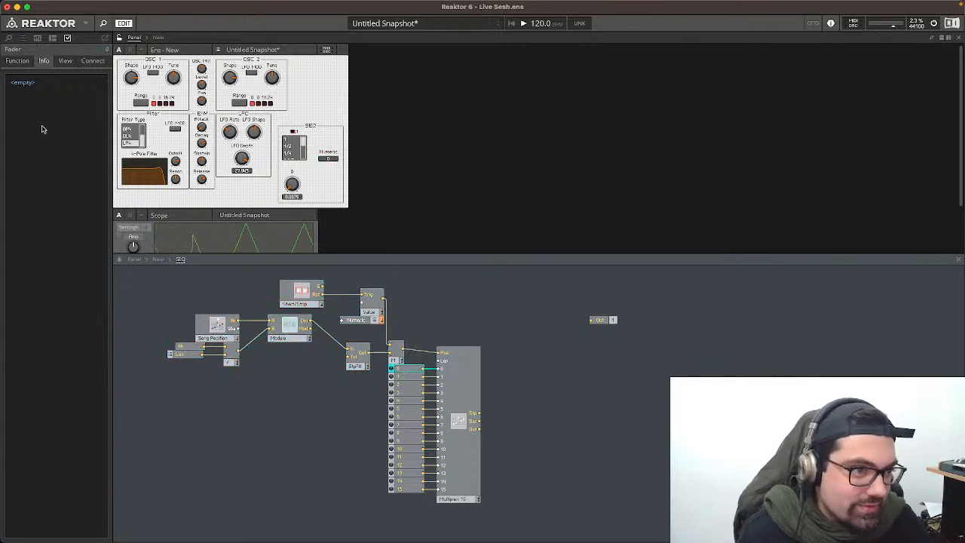
left_click(19, 62)
double_click(107, 91)
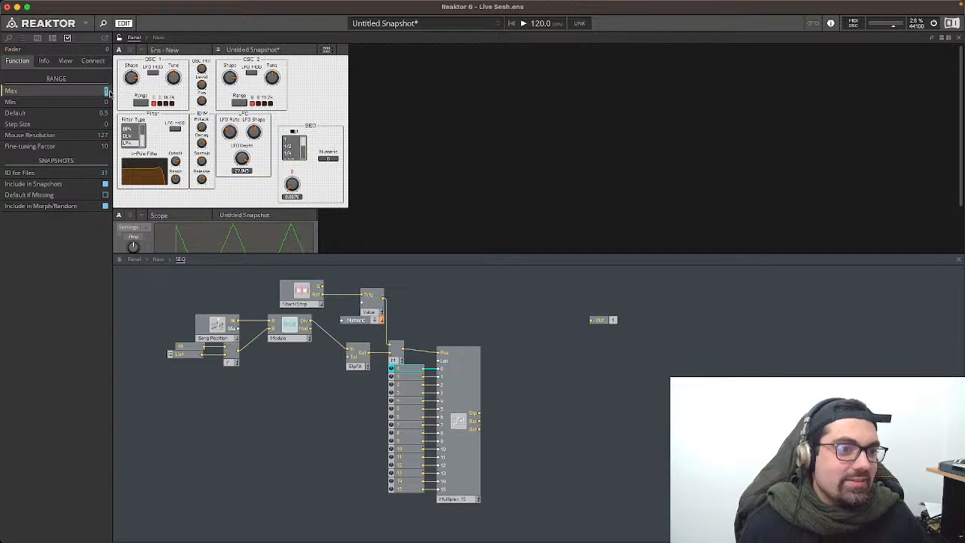
double_click(107, 101)
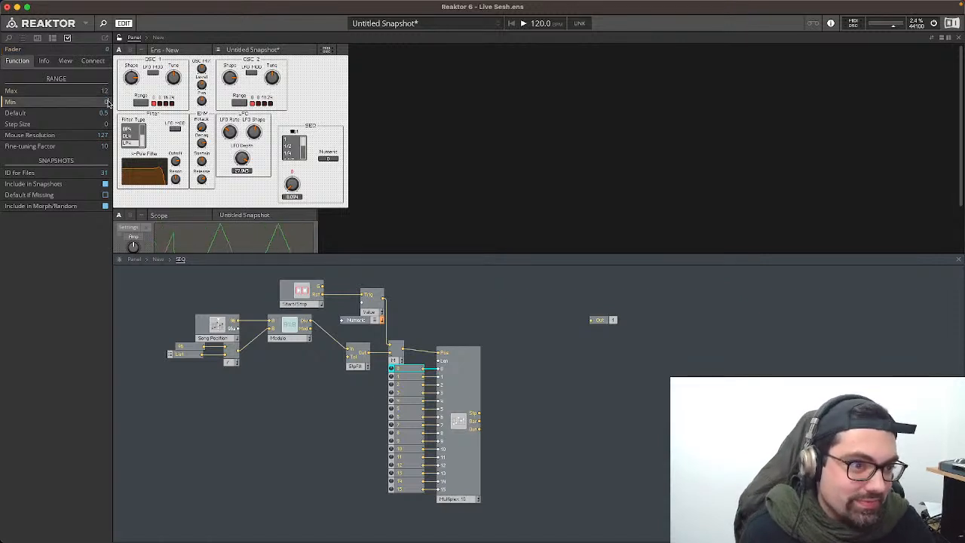
key("Return")
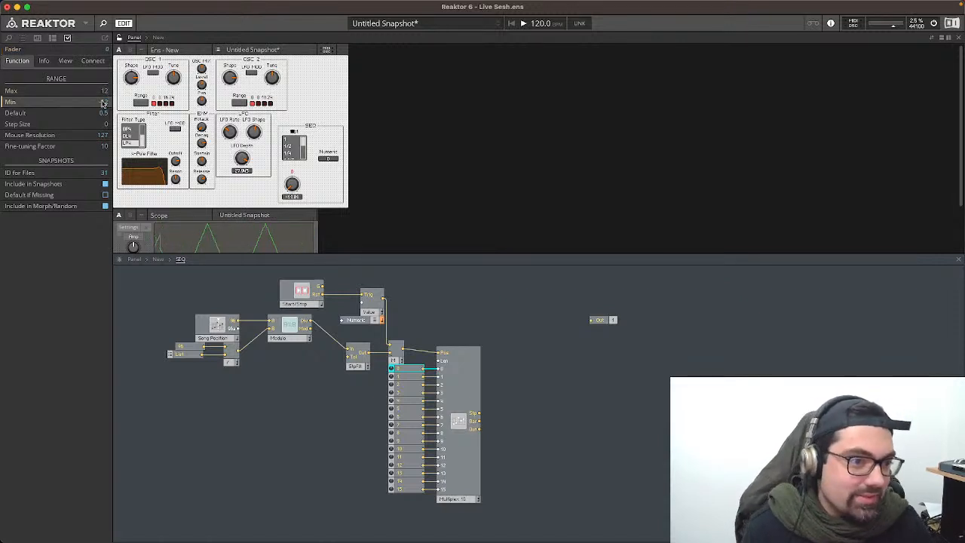
Step: Set the ranges of the controls on Multiplex inputs 1 and 2 to a maximum of 12 and a minimum of -12
left_click(401, 376)
left_click(104, 92)
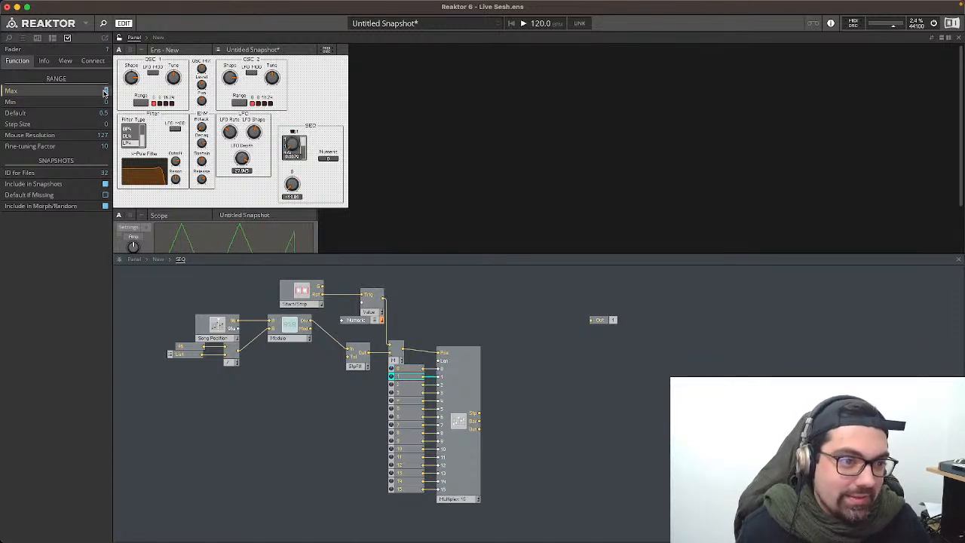
type("12")
left_click(105, 103)
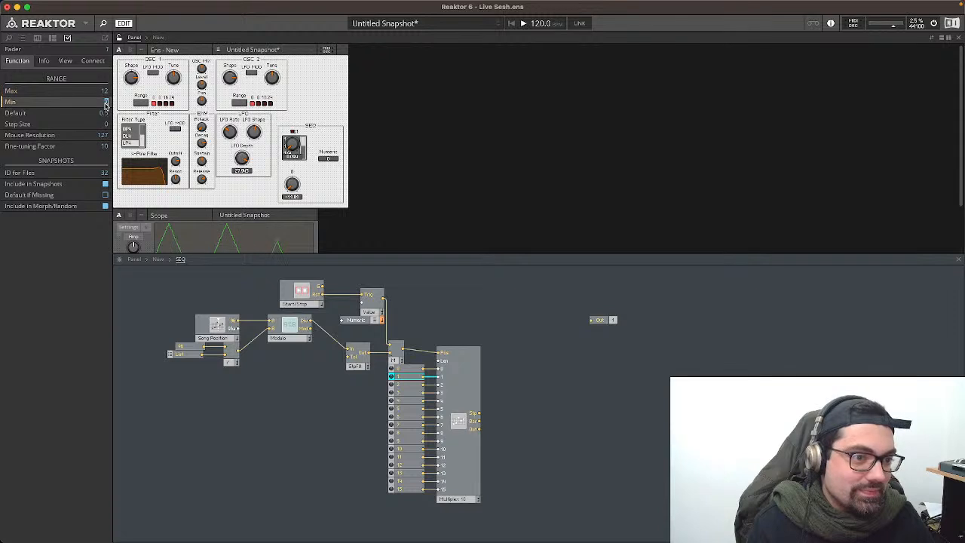
left_click(409, 385)
left_click(106, 91)
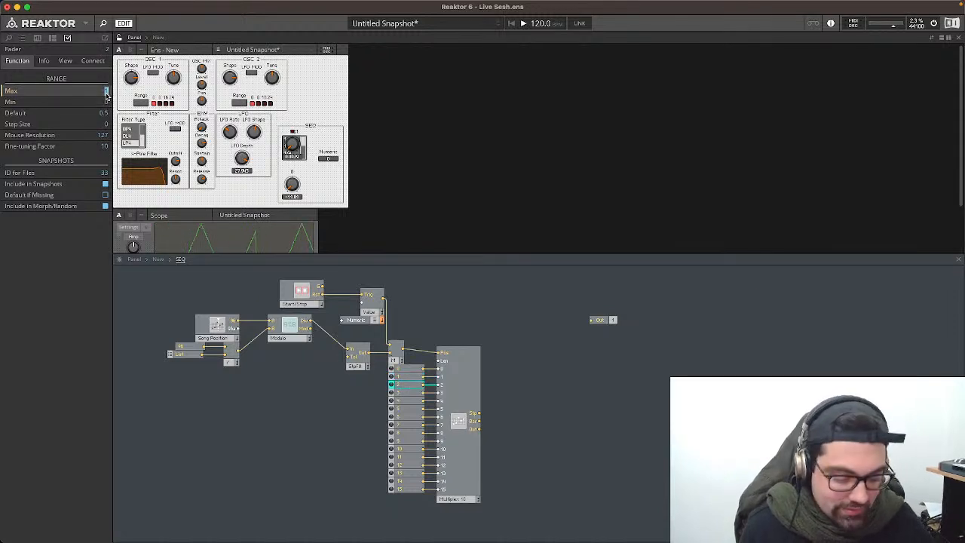
type("12")
left_click(110, 102)
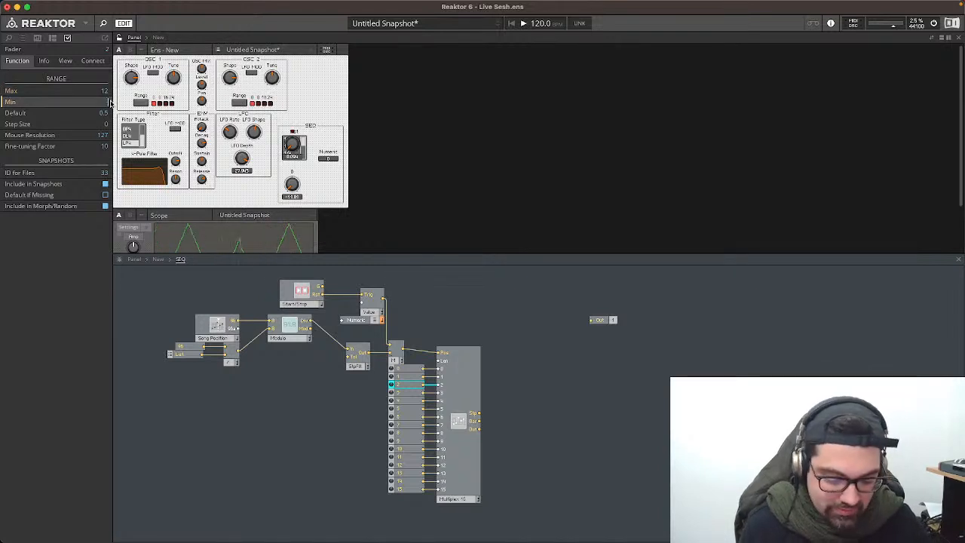
type("-12")
Step: Set the ranges of the controls on Multiplex inputs 3 and 4 to a maximum of 12 and a minimum of -12
left_click(406, 393)
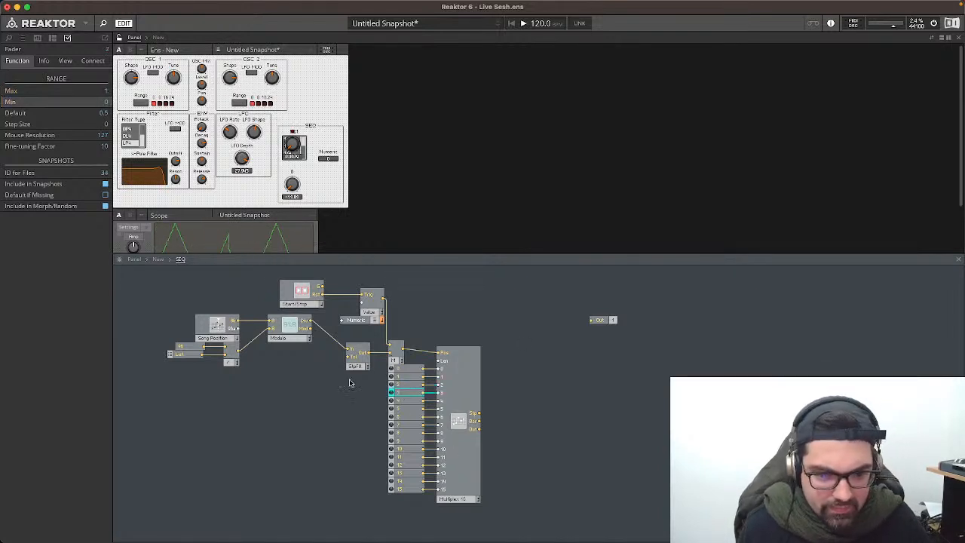
left_click(105, 92)
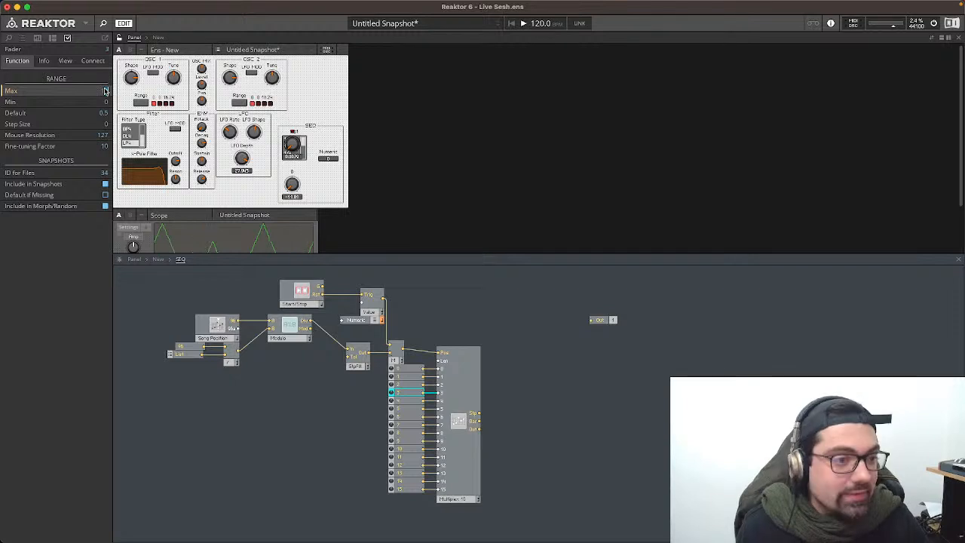
type("12")
key("Return")
left_click(105, 102)
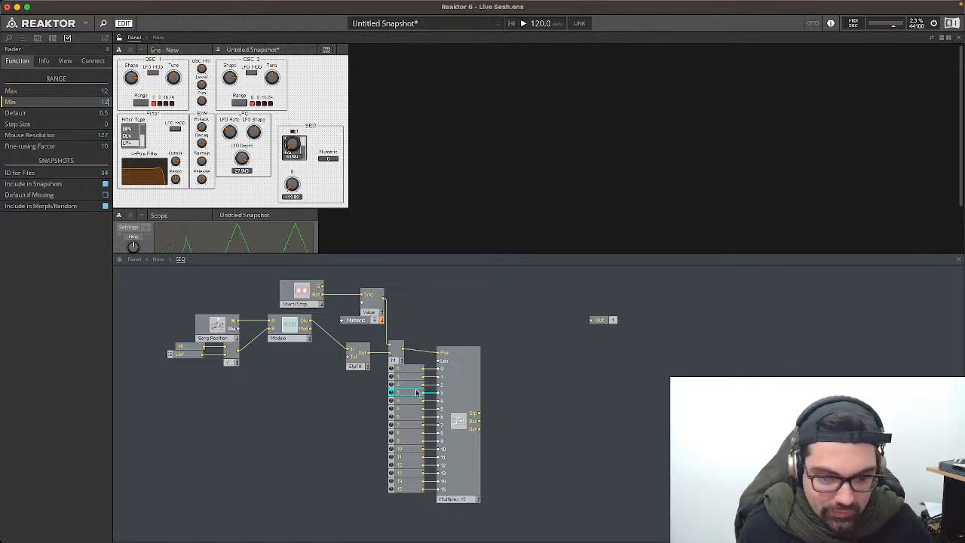
left_click(291, 146)
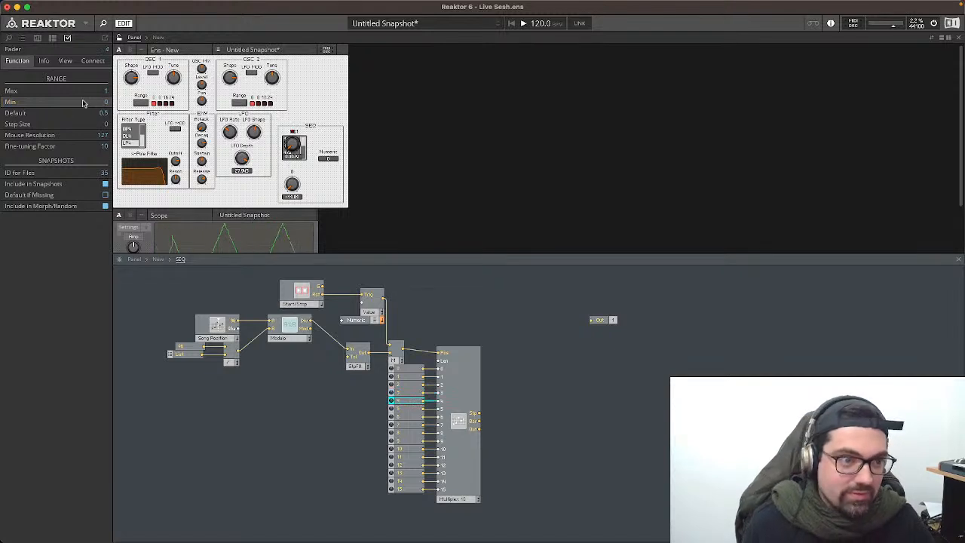
left_click(106, 90)
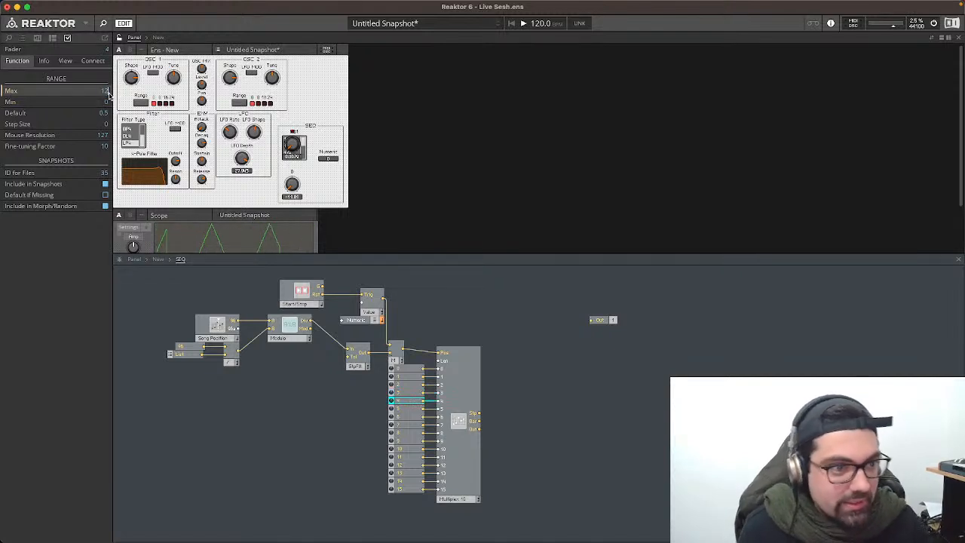
left_click(105, 101)
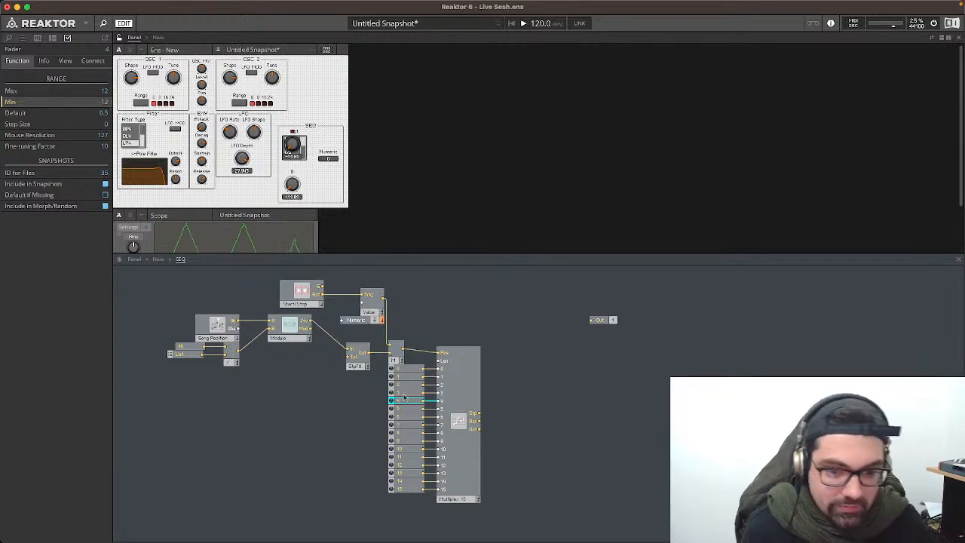
Step: Set the ranges of the controls on Multiplex inputs 5 and 6 to a maximum of 12 and a minimum of -12
left_click(107, 90)
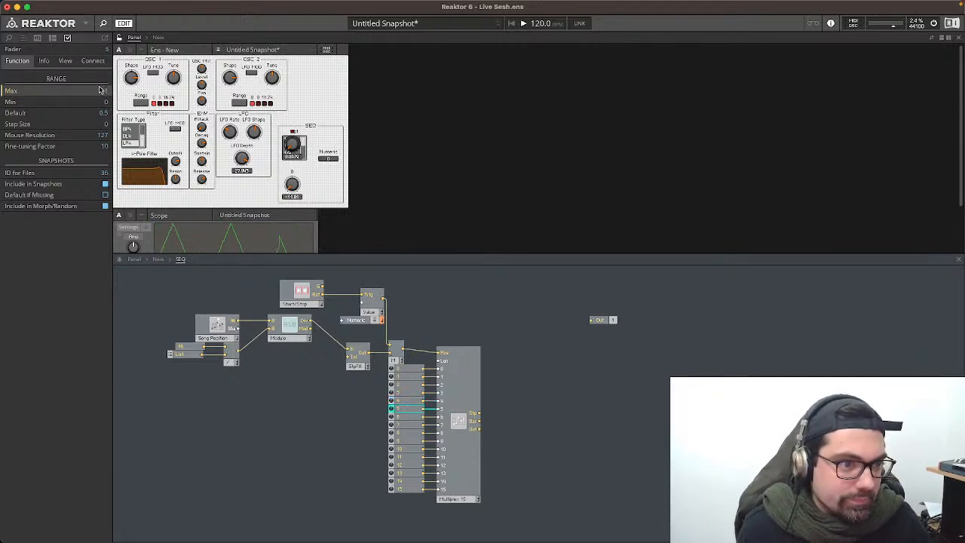
left_click(106, 102)
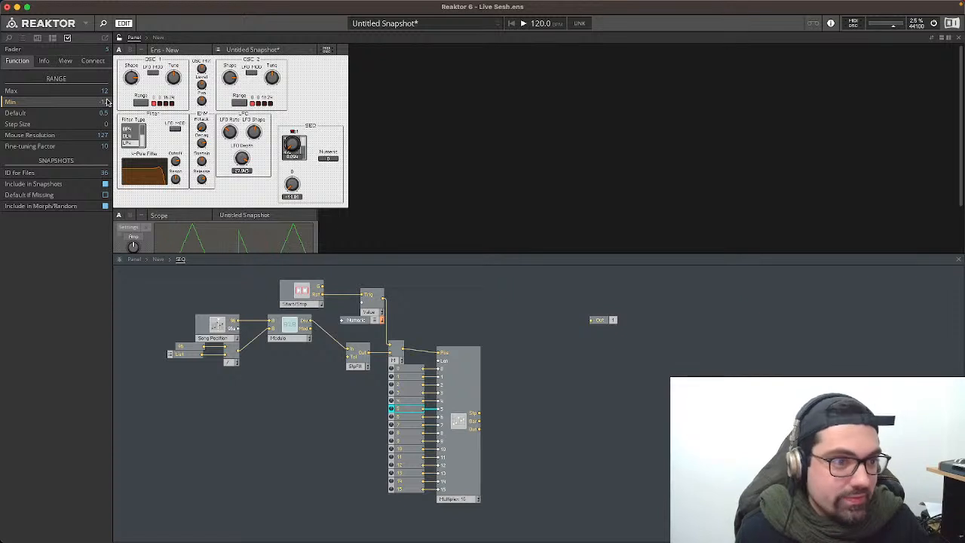
left_click(352, 396)
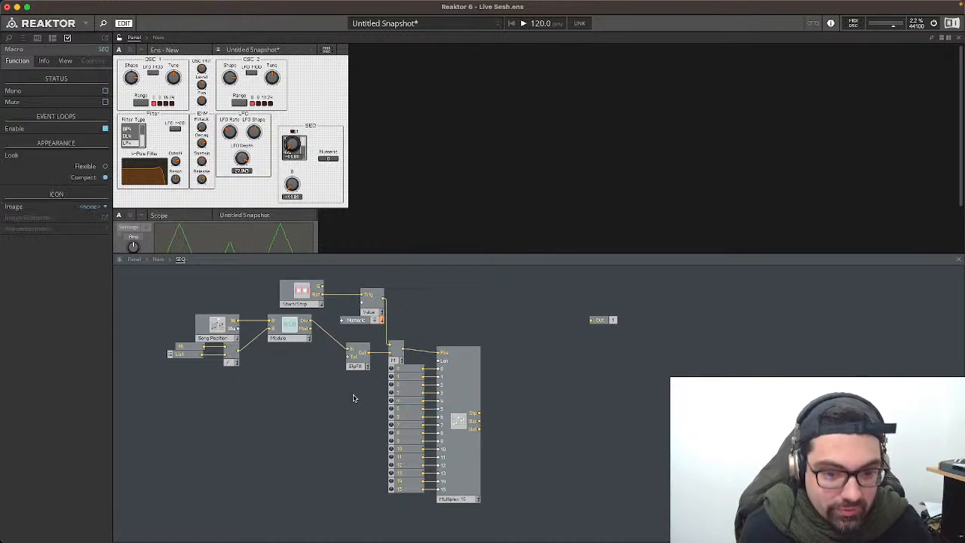
left_click(405, 418)
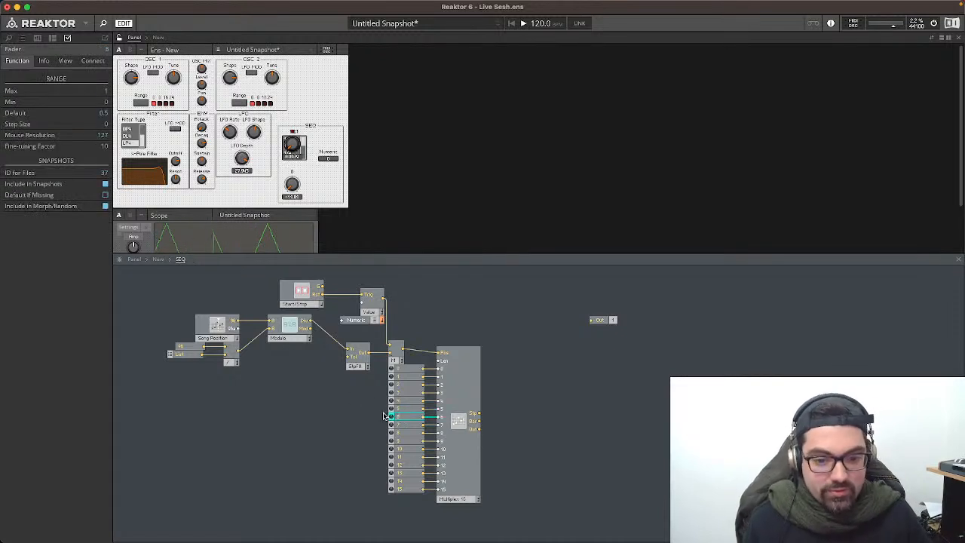
left_click(106, 91)
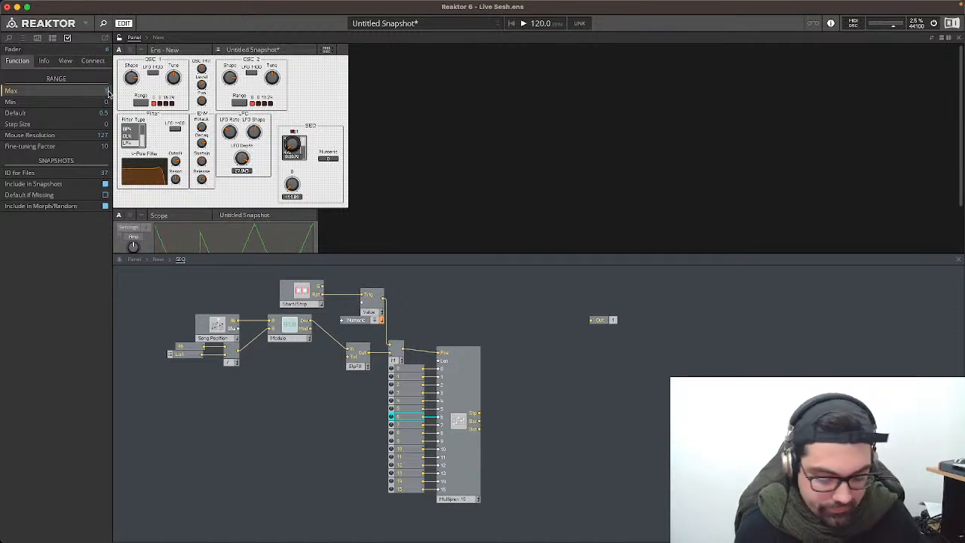
left_click(107, 101)
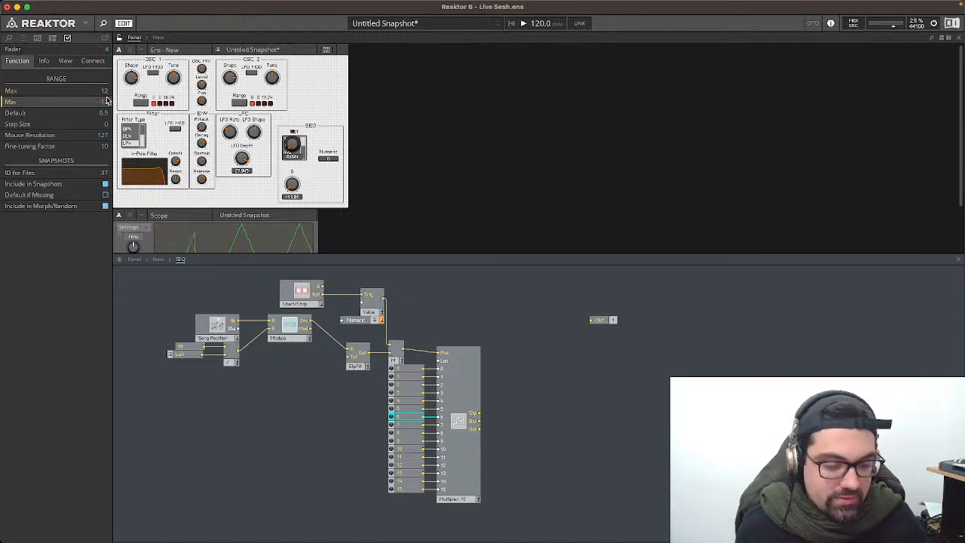
left_click(342, 399)
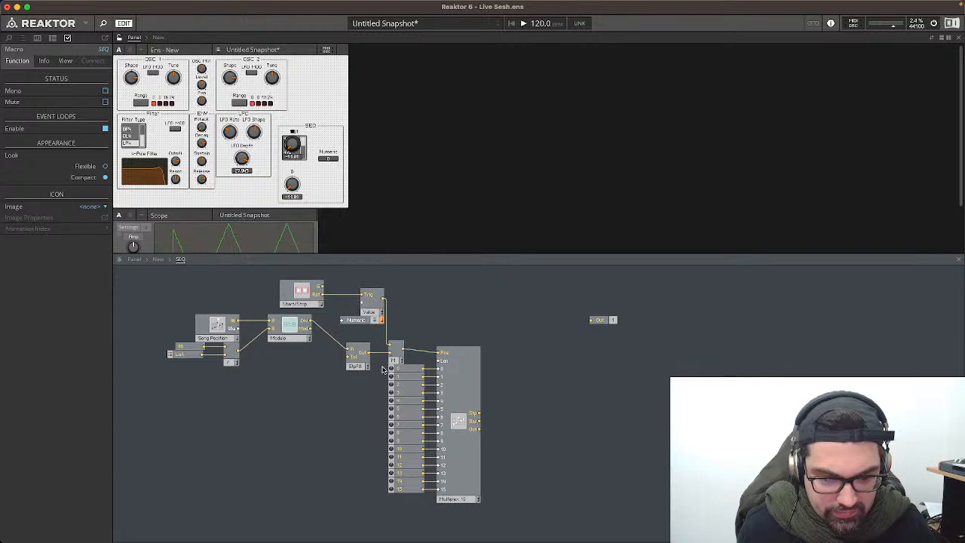
Step: Set the ranges of the controls on Multiplex inputs 7 and 8 to a maximum of 12 and a minimum of -12
left_click(409, 426)
left_click(104, 93)
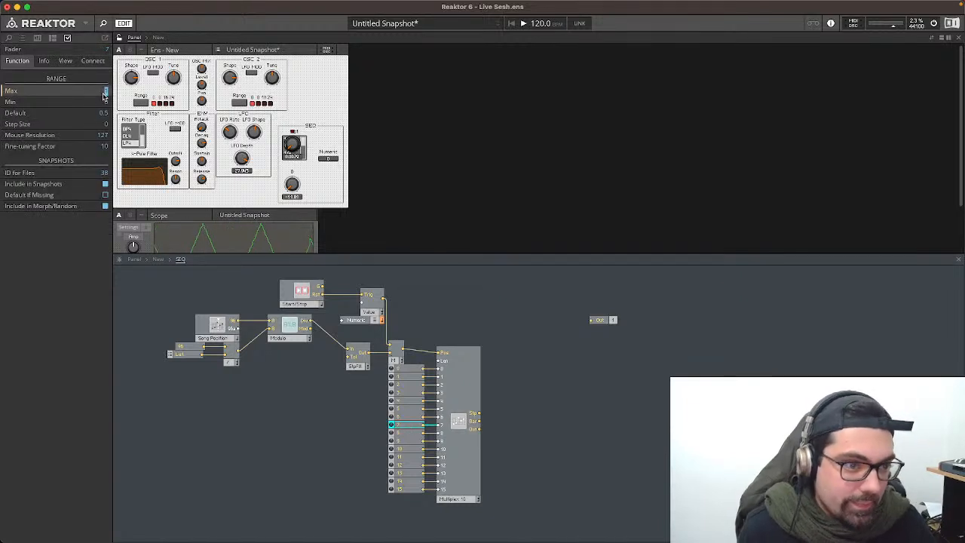
type("12")
left_click(107, 101)
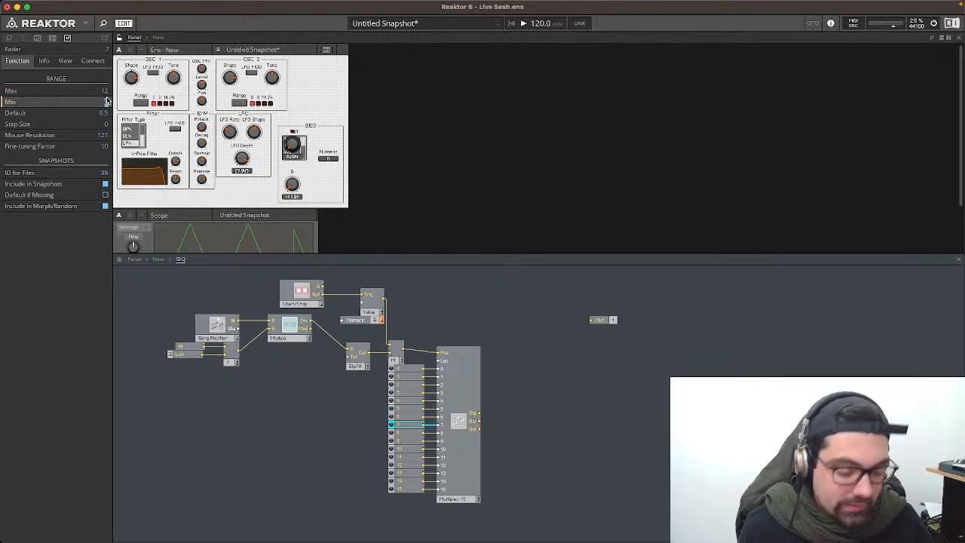
left_click(107, 113)
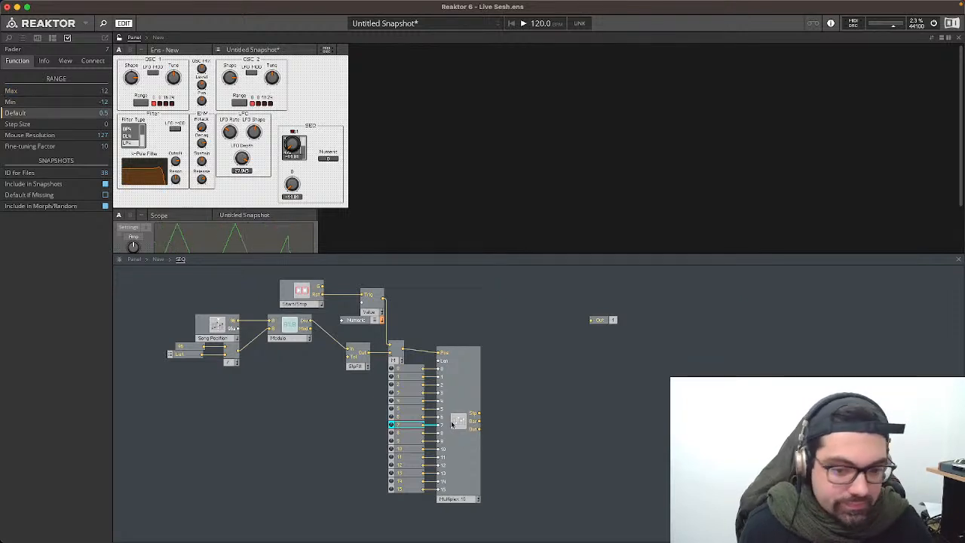
left_click(386, 444)
left_click(401, 435)
left_click(105, 91)
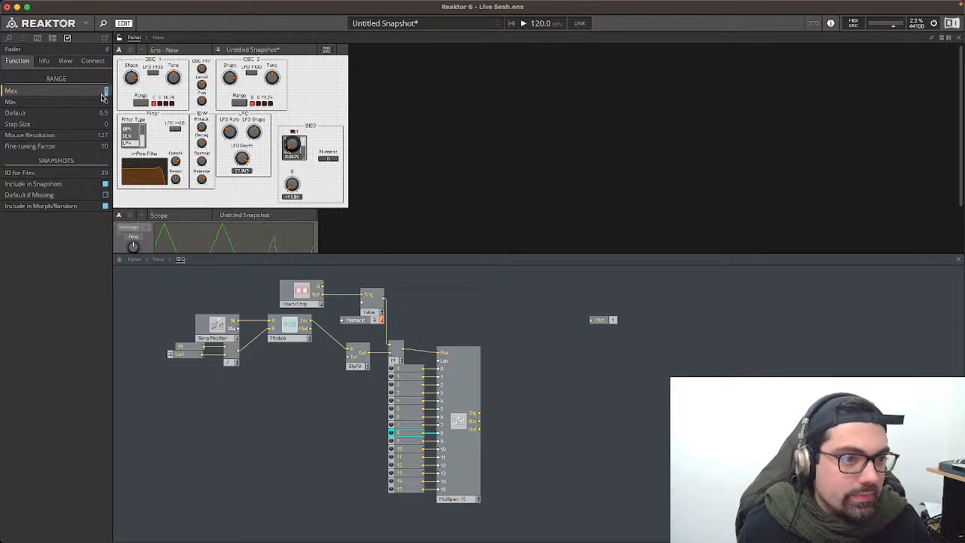
type("12")
left_click(104, 102)
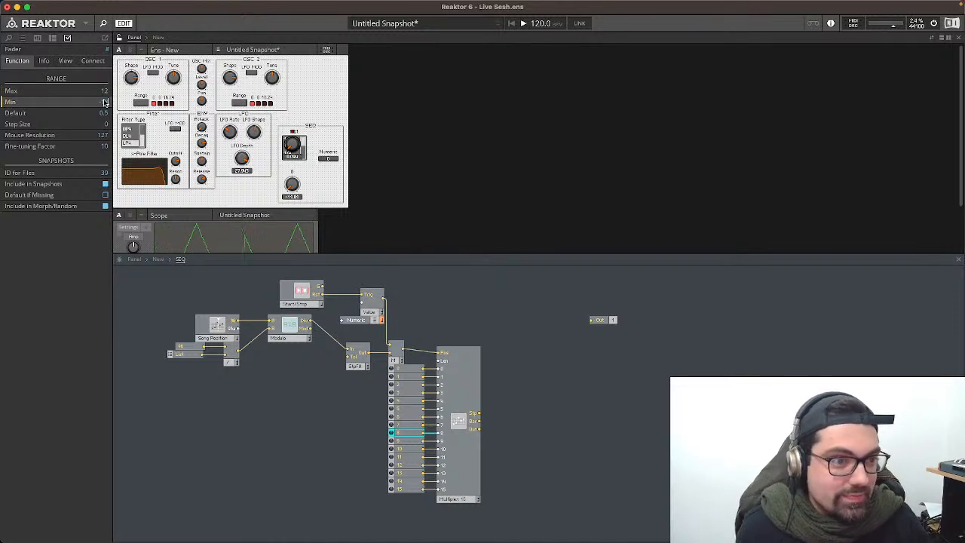
Step: Set the ranges of the controls on Multiplex inputs 9 and 10 to a maximum of 12 and a minimum of -12
left_click(394, 440)
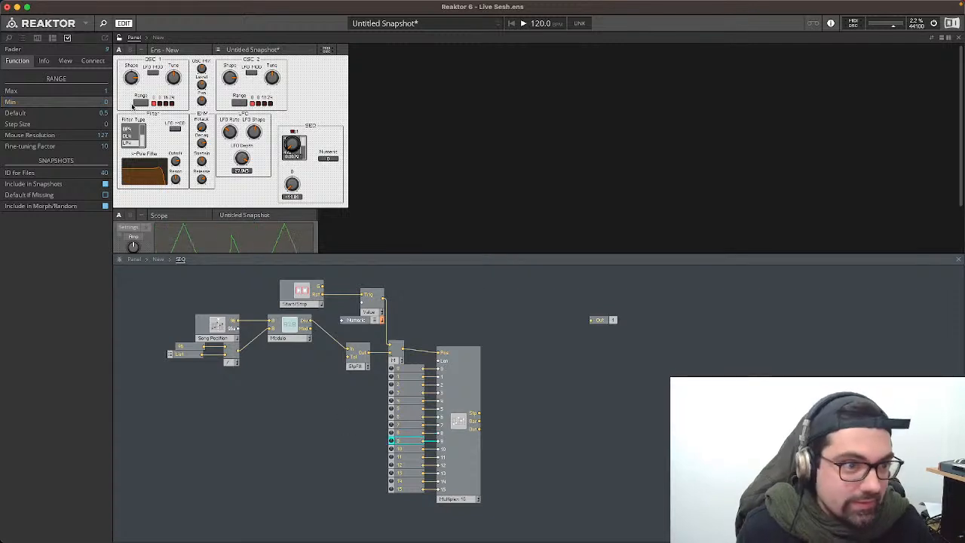
left_click(106, 91)
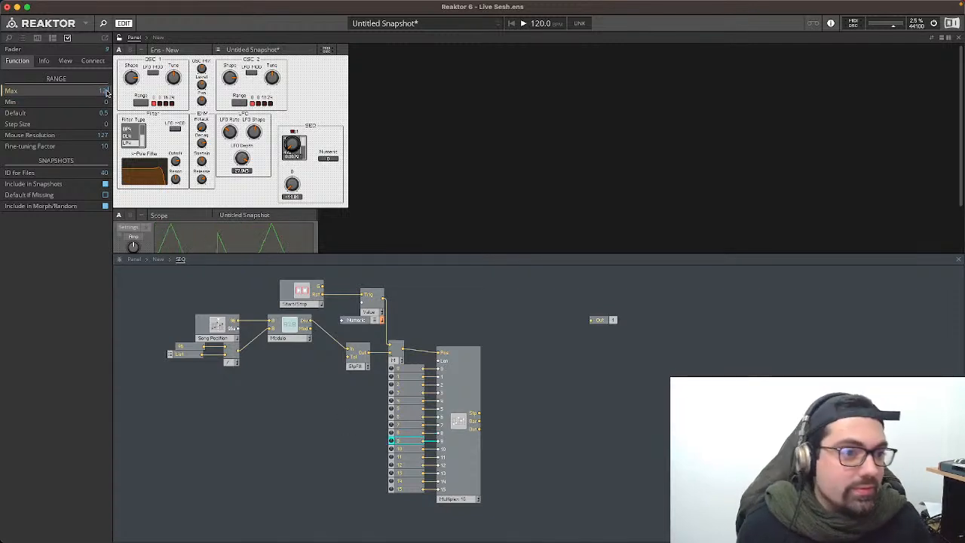
type("12")
left_click(107, 102)
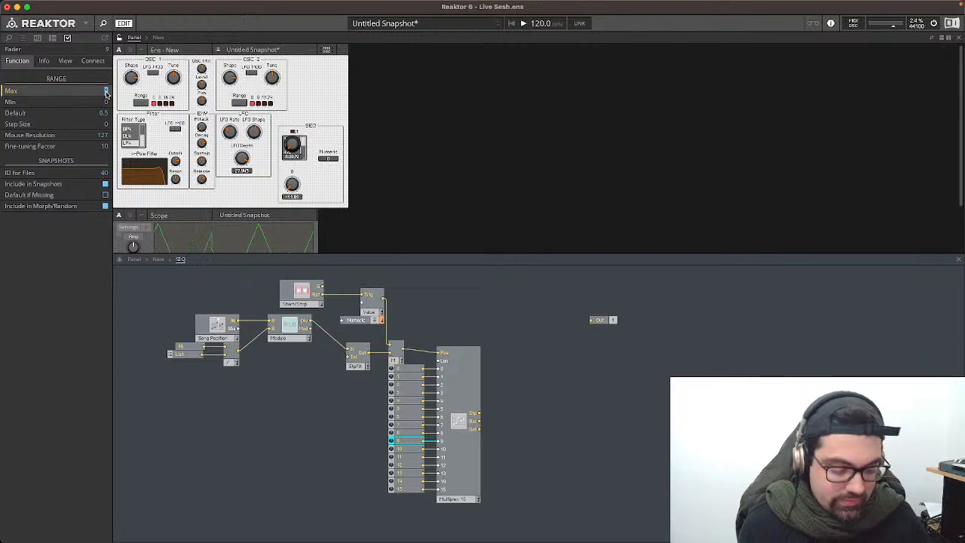
left_click(106, 104)
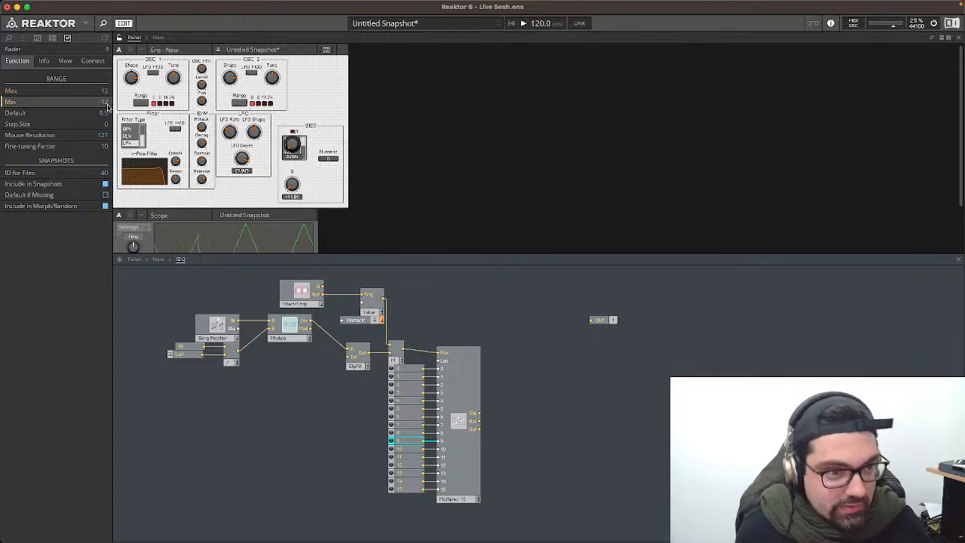
left_click(410, 448)
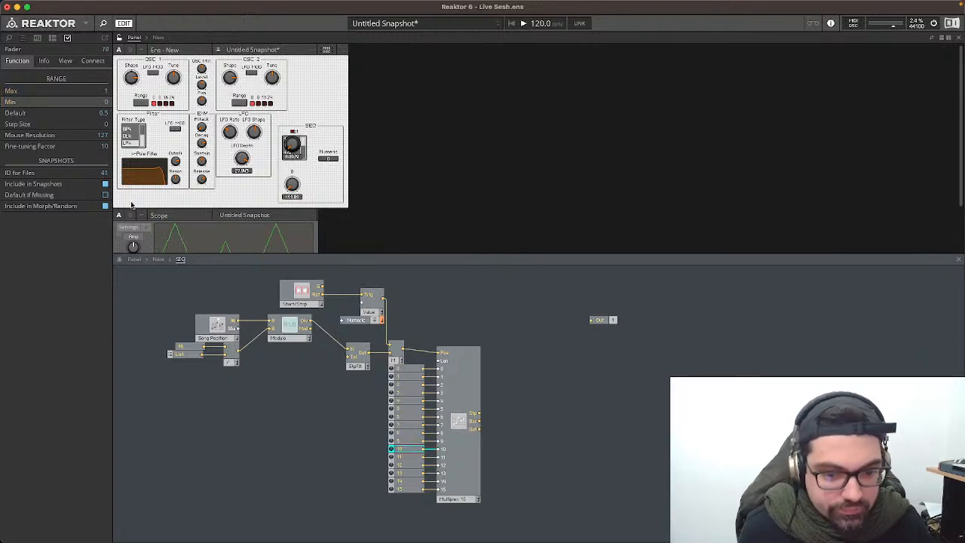
left_click(106, 91)
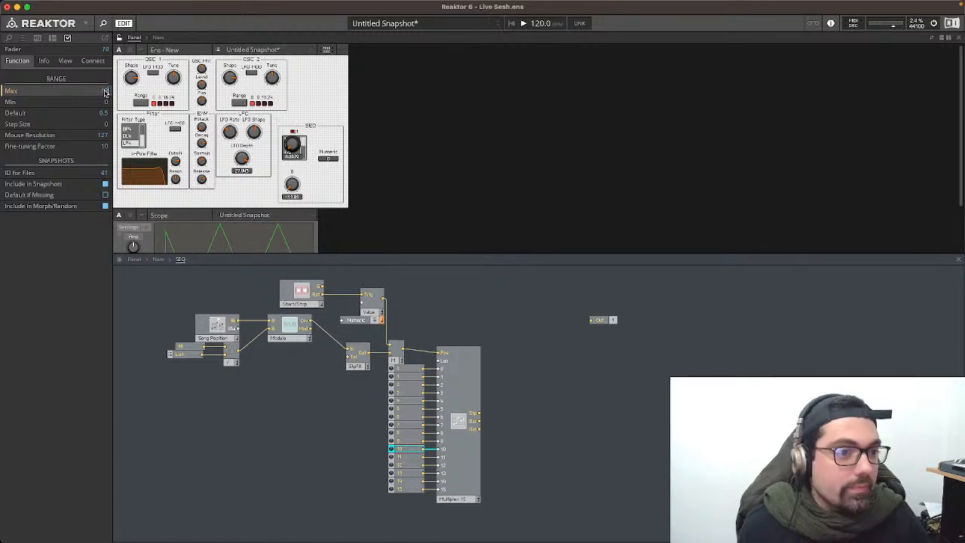
left_click(105, 103)
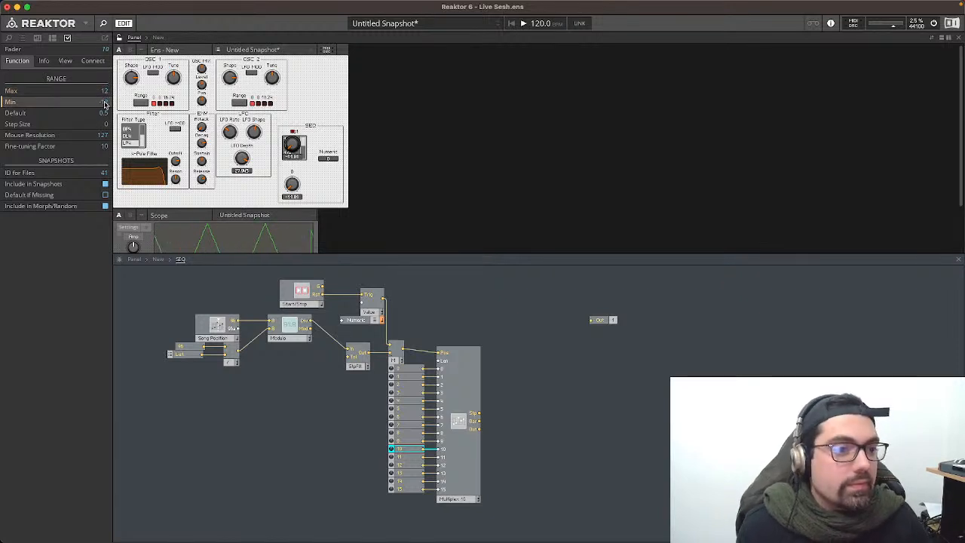
Step: Set the ranges of the controls on Multiplex inputs 11 and 12 to a maximum of 12 and a minimum of -12
left_click(411, 457)
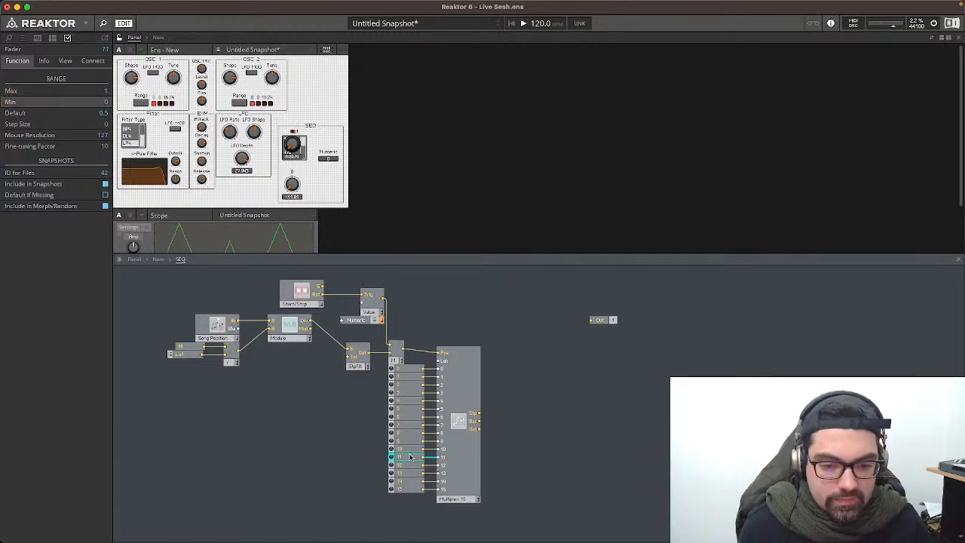
left_click(106, 91)
type("12")
left_click(106, 102)
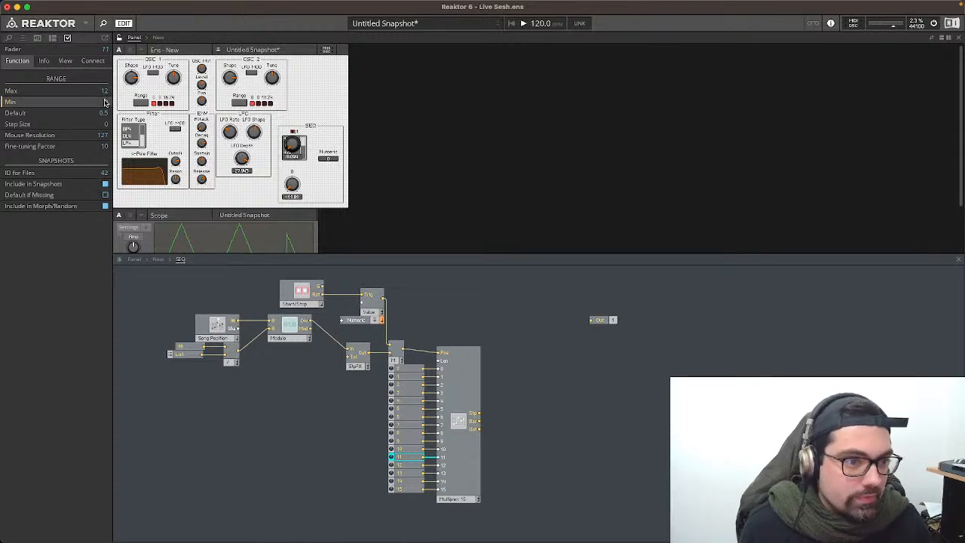
left_click(402, 466)
left_click(106, 91)
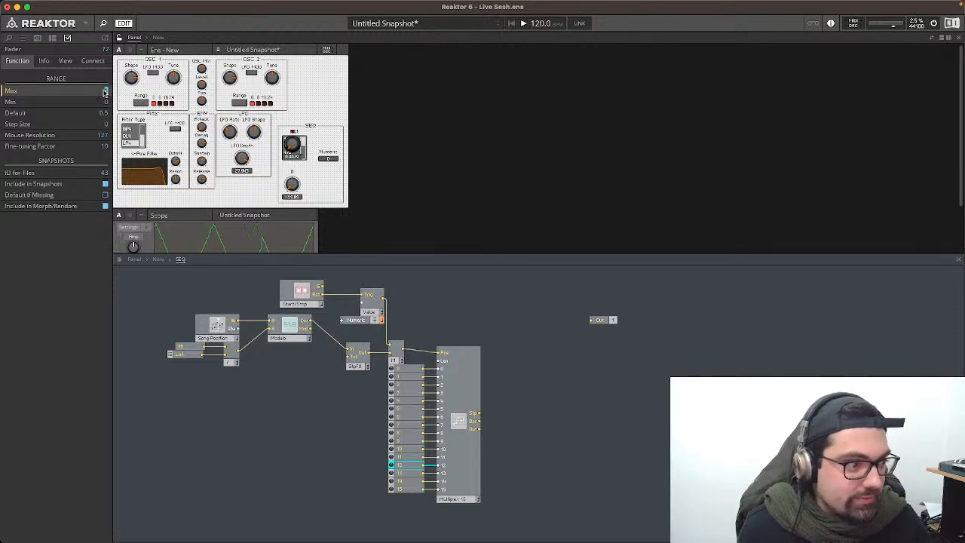
left_click(110, 101)
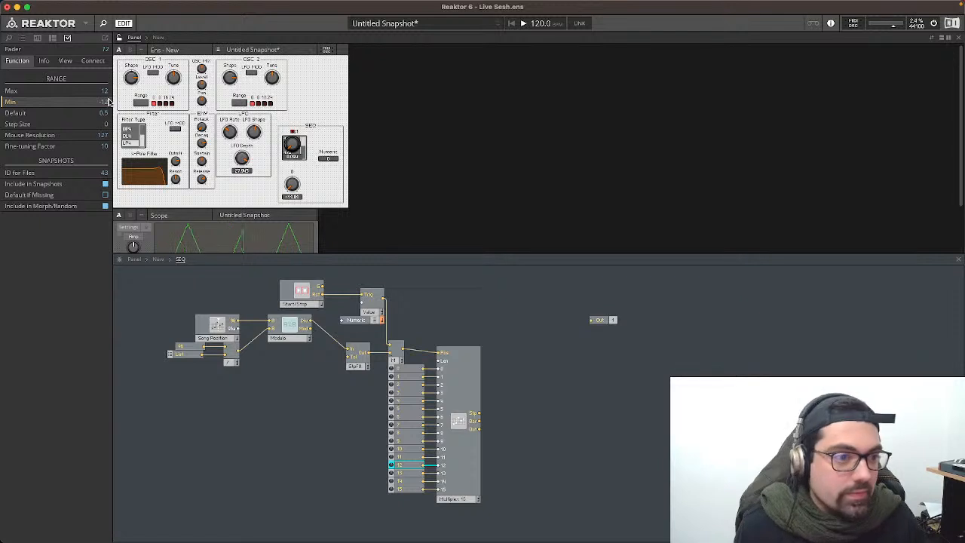
Step: Set the ranges of the controls on Multiplex inputs 13 and 14 to a maximum of 12 and a minimum of -12
left_click(401, 476)
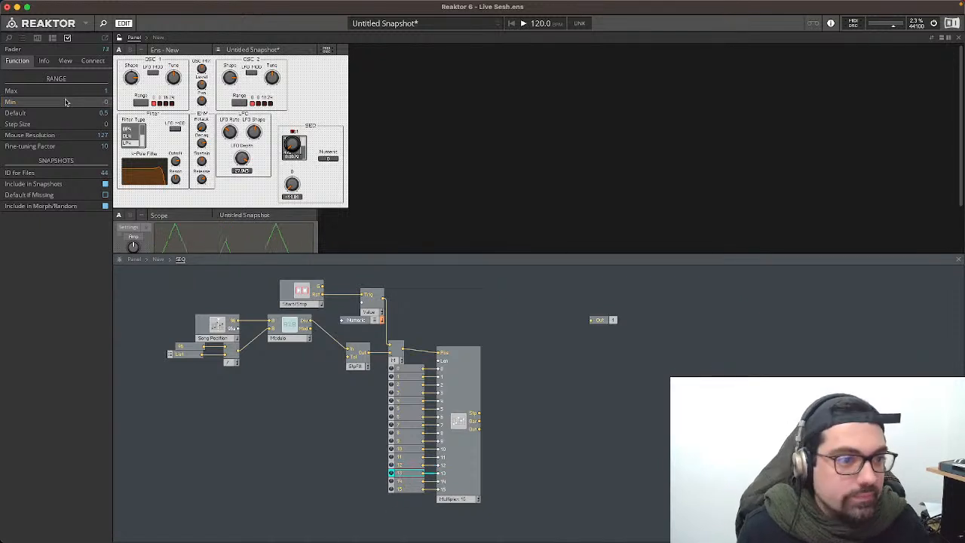
left_click(105, 92)
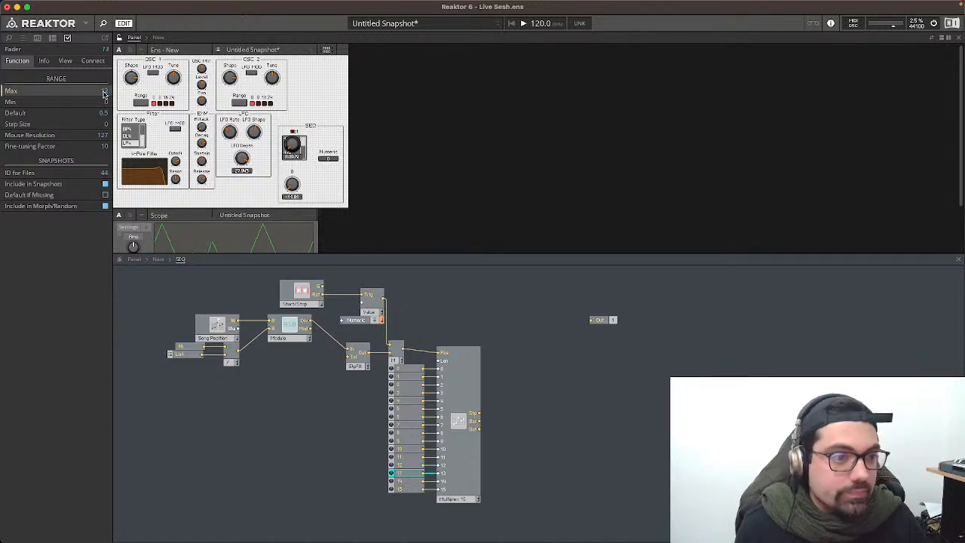
left_click(104, 102)
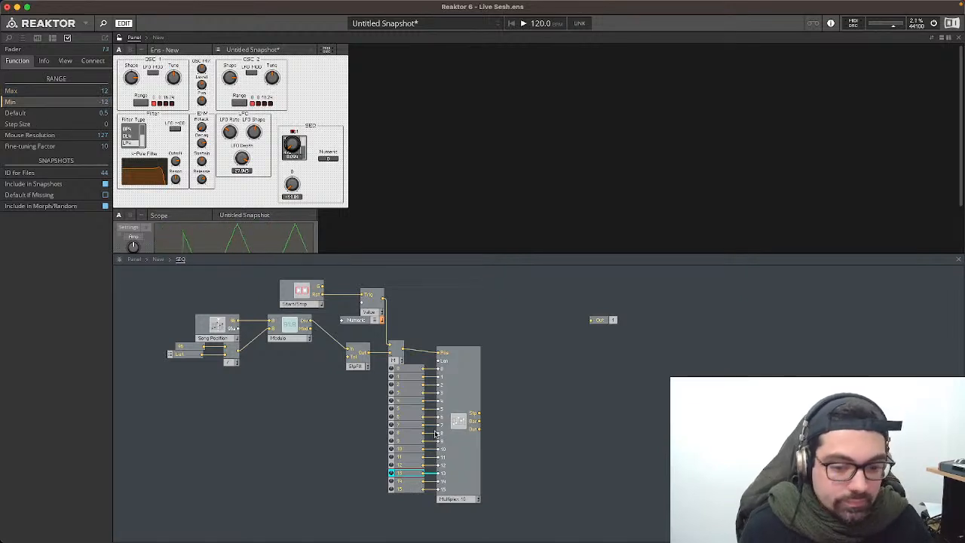
left_click(405, 482)
left_click(107, 90)
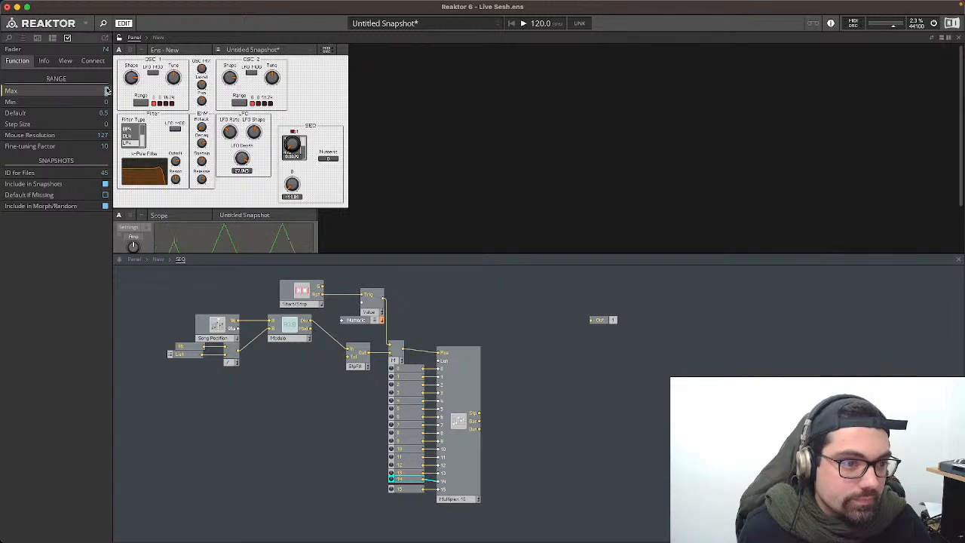
left_click(107, 102)
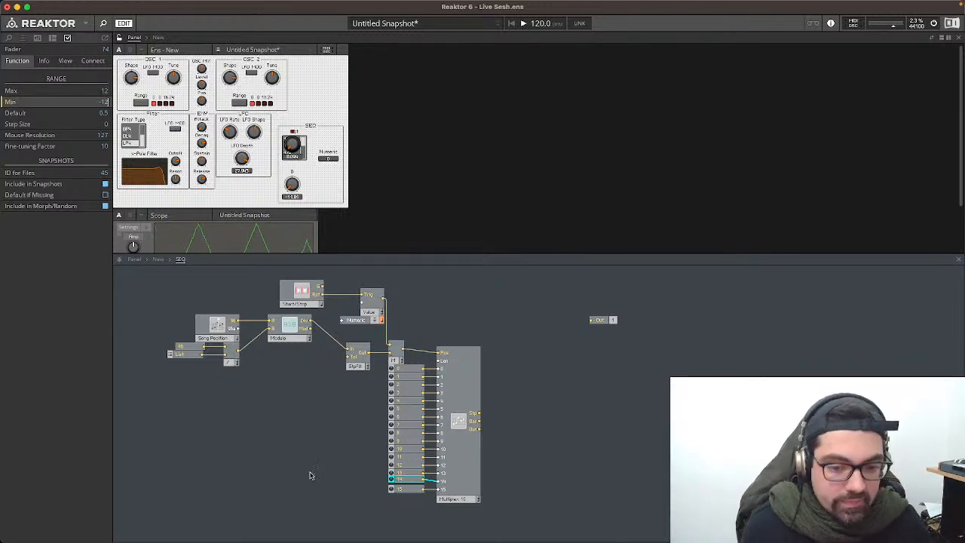
key("Return")
Step: Set the range of the control on Multiplex input 15 to a maximum of 12 and a minimum of -12
left_click(400, 489)
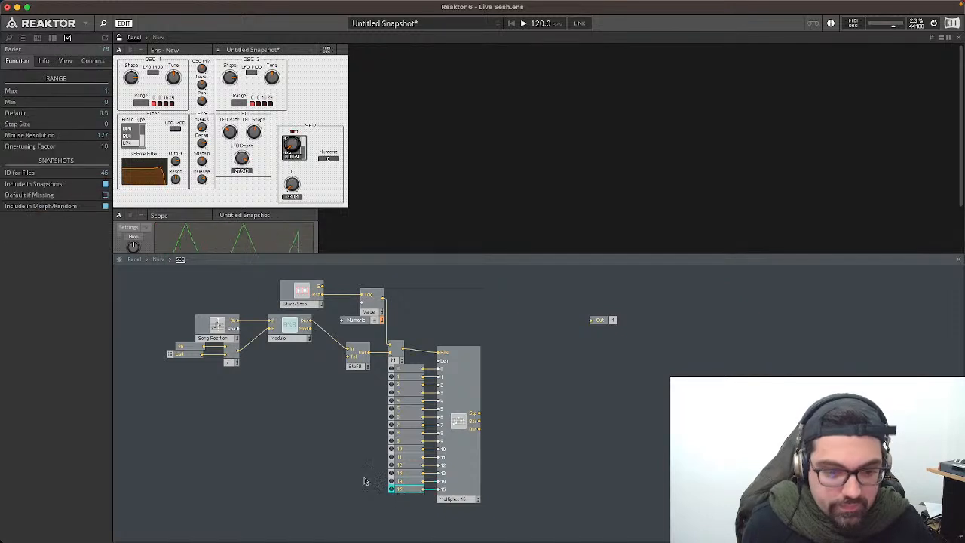
left_click(106, 90)
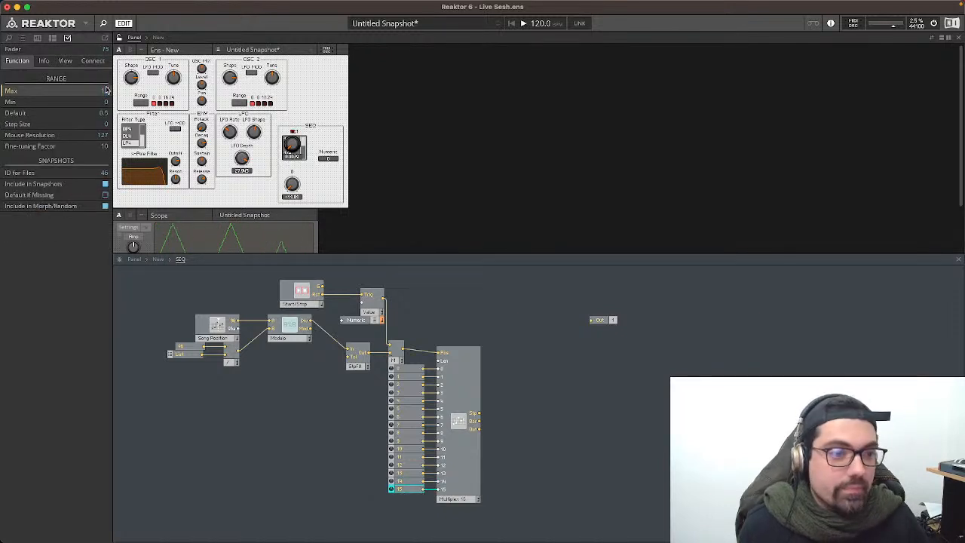
left_click(111, 104)
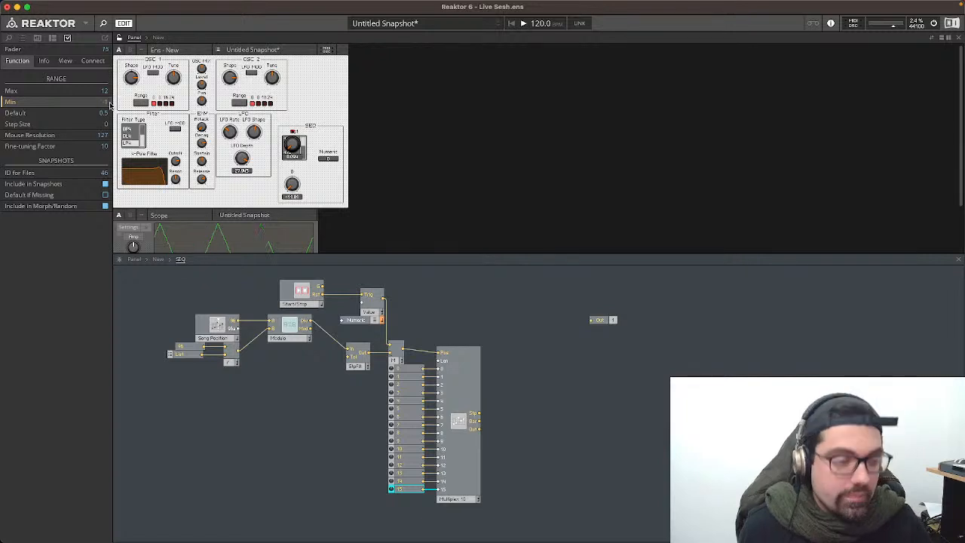
left_click(257, 368)
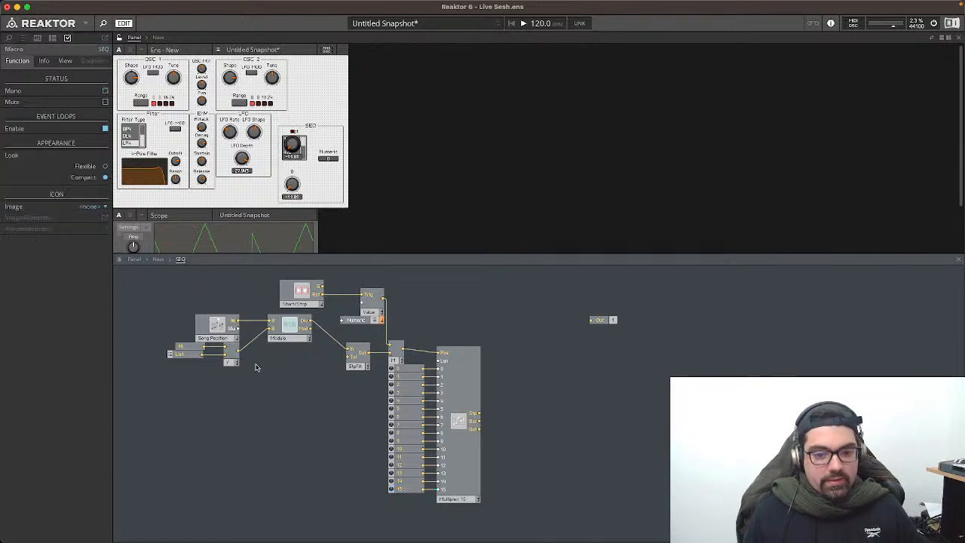
Step: Check the maximum, minimum and default values of the step controls feeding the Multiplex inputs, from 0 through 15
left_click(416, 369)
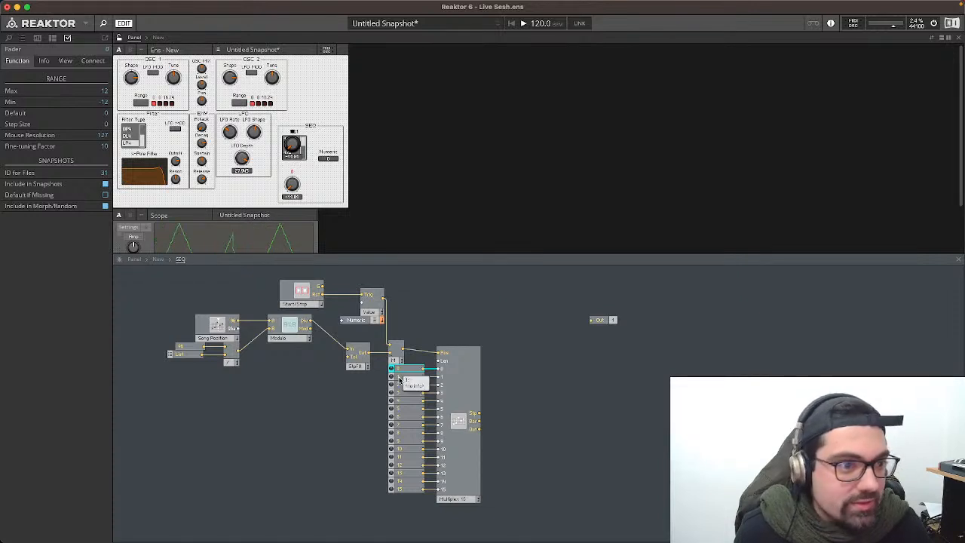
left_click(403, 386)
left_click(402, 401)
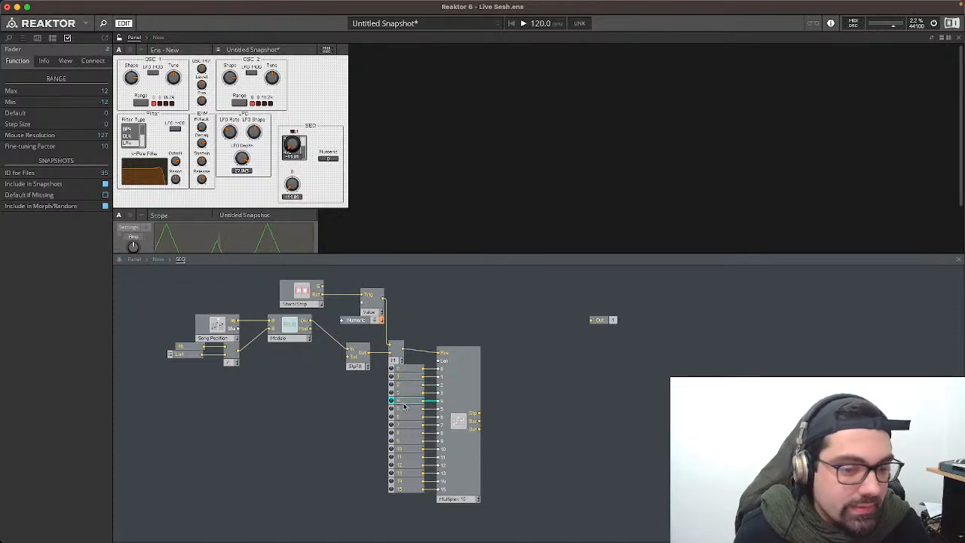
left_click(405, 409)
left_click(407, 425)
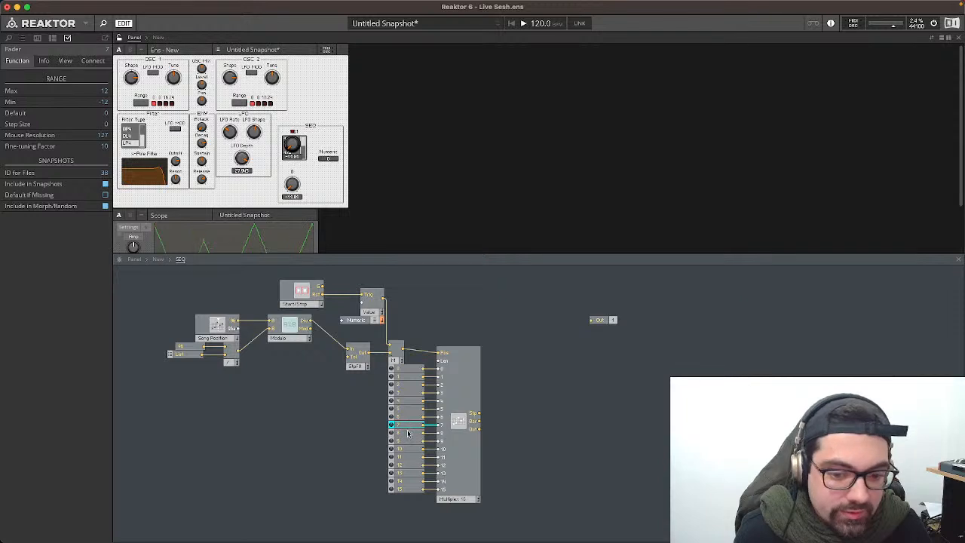
left_click(409, 433)
left_click(410, 441)
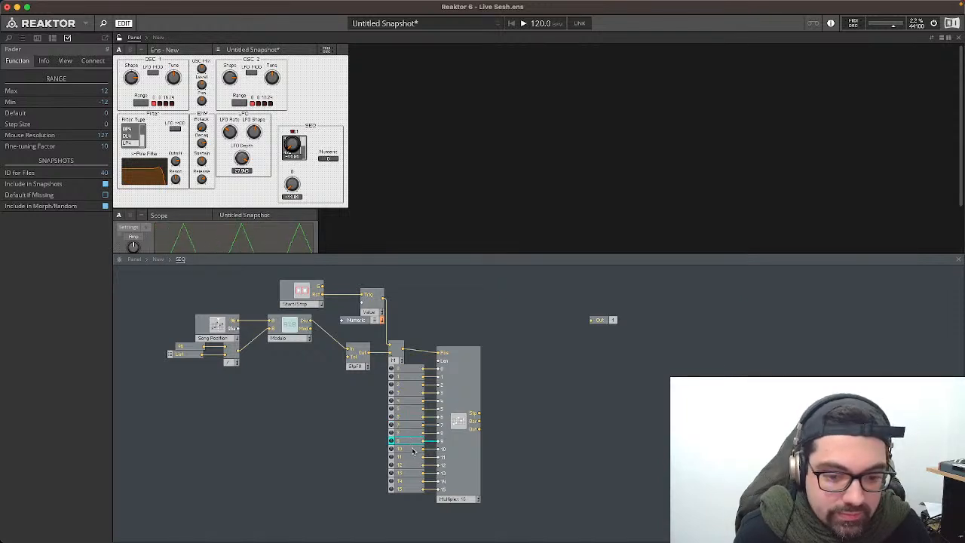
left_click(412, 449)
left_click(405, 458)
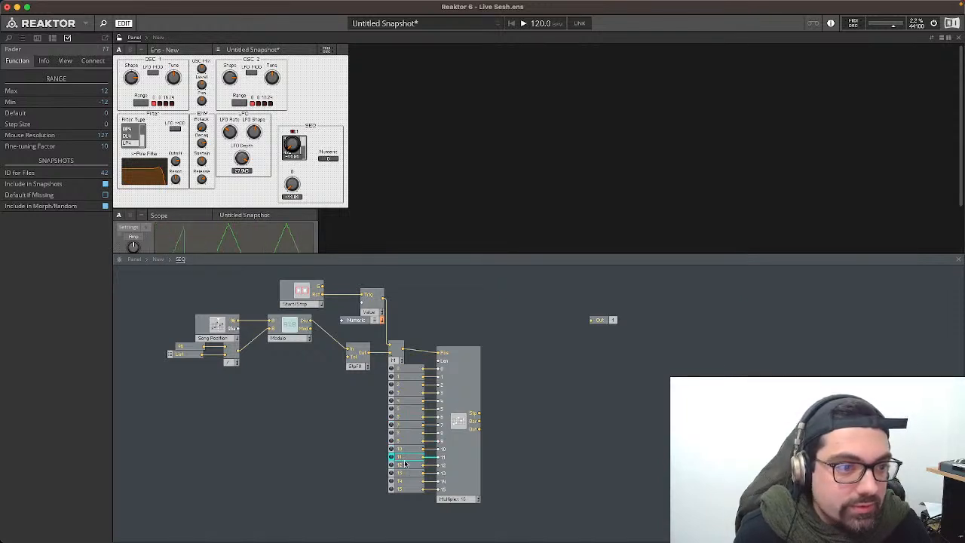
left_click(405, 473)
left_click(405, 482)
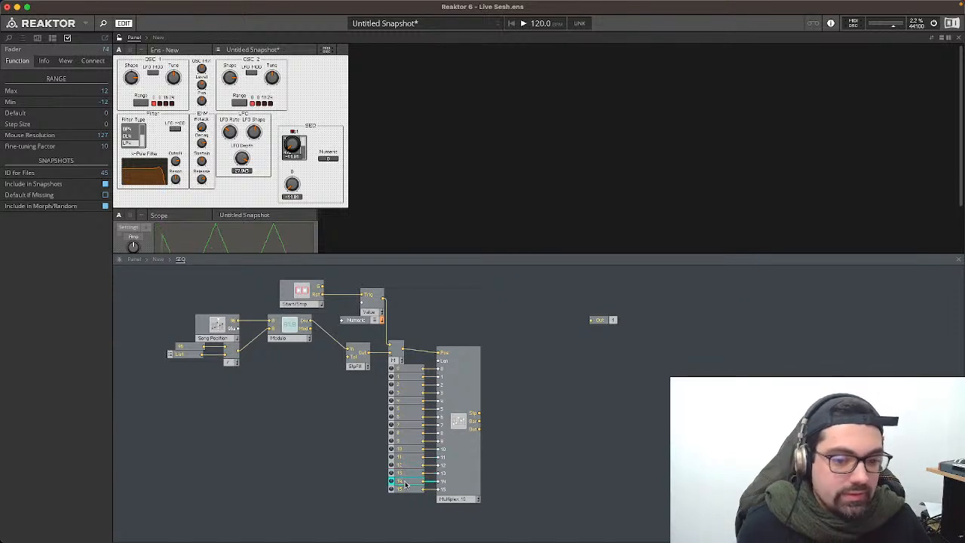
left_click(405, 489)
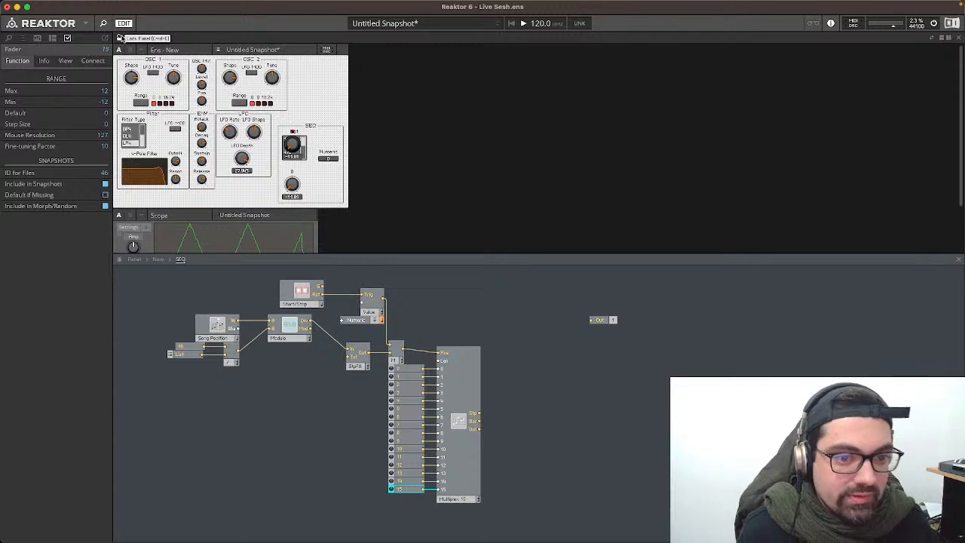
Step: Pull step knobs 15, 14, 13, 12 and 11 out of the overlapping stack and line them up in a row within SEQ
left_click_drag(294, 142, 459, 191)
left_click_drag(294, 146, 436, 194)
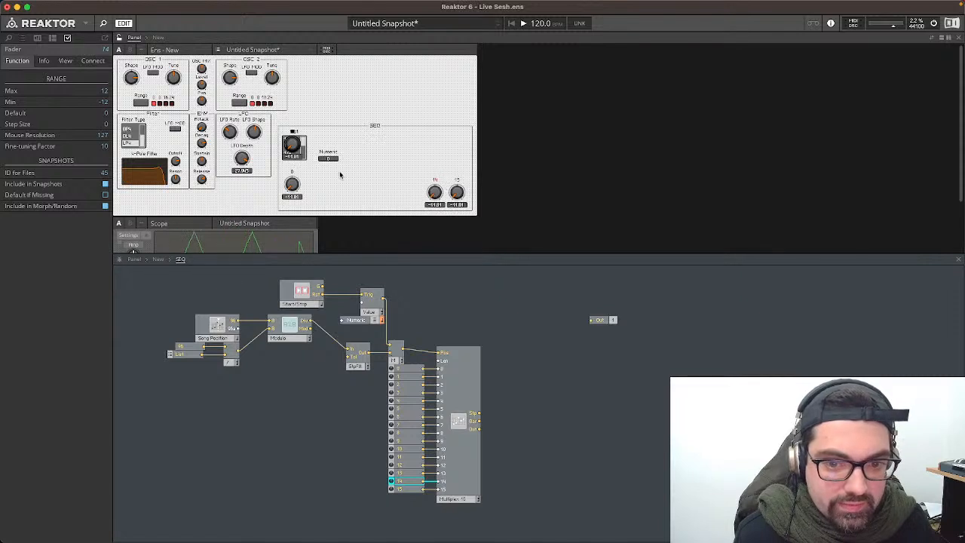
left_click_drag(298, 145, 417, 194)
left_click_drag(300, 143, 368, 193)
left_click(304, 148)
left_click_drag(300, 144, 390, 192)
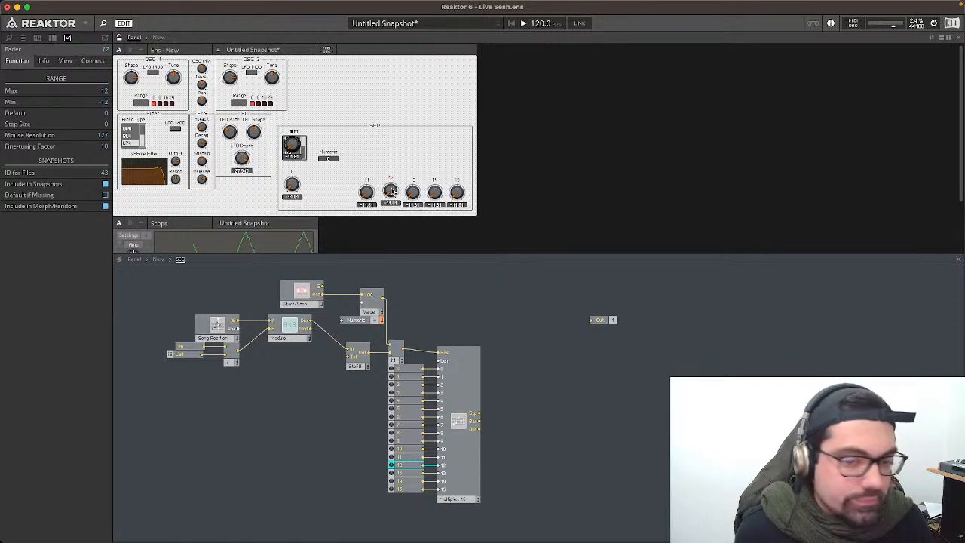
left_click(369, 191)
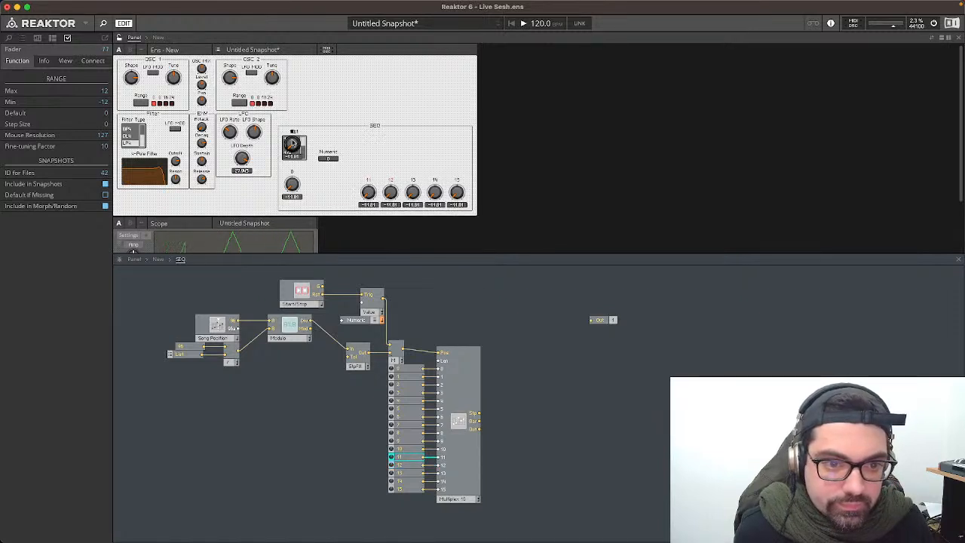
Step: Place step knob 10 before knob 11 in the SEQ row and shift knobs 10 to 15 further right
left_click_drag(292, 145, 454, 217)
left_click_drag(405, 189, 411, 189)
key("Right")
key("Right")
key("Right")
key("Right")
key("Right")
key("Right")
key("Right")
key("Right")
key("Right")
key("Right")
key("Right")
key("Right")
key("Right")
key("Right")
key("Right")
key("Right")
key("Right")
key("Right")
key("Right")
key("Right")
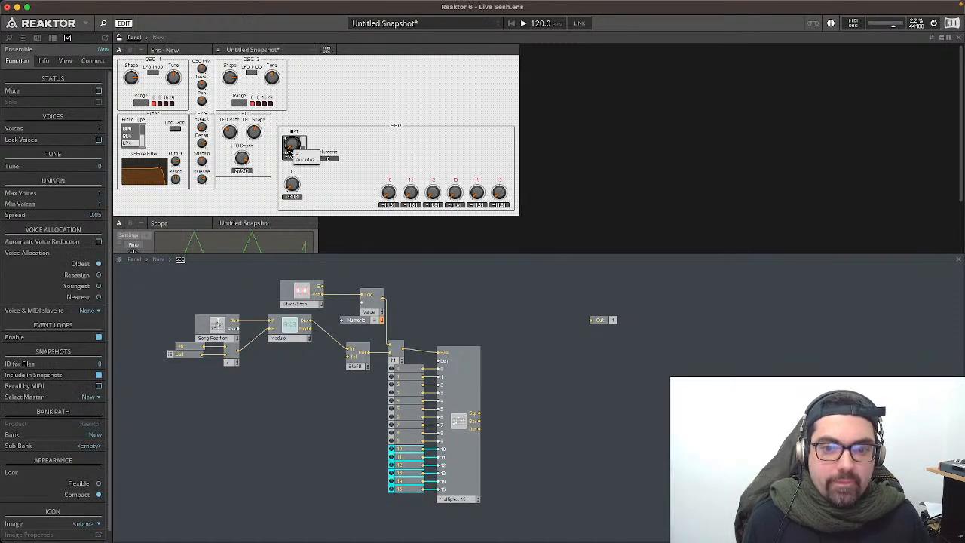
Step: Add step knobs 9 and 8 to the front of the SEQ knob row, nudging knob 8 closer to knob 9
left_click_drag(290, 151, 372, 200)
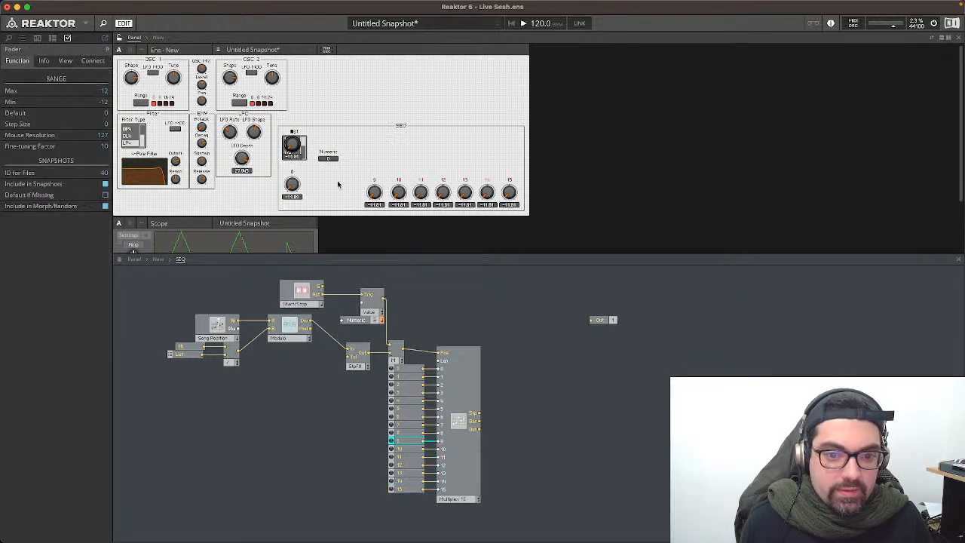
left_click_drag(304, 159, 355, 204)
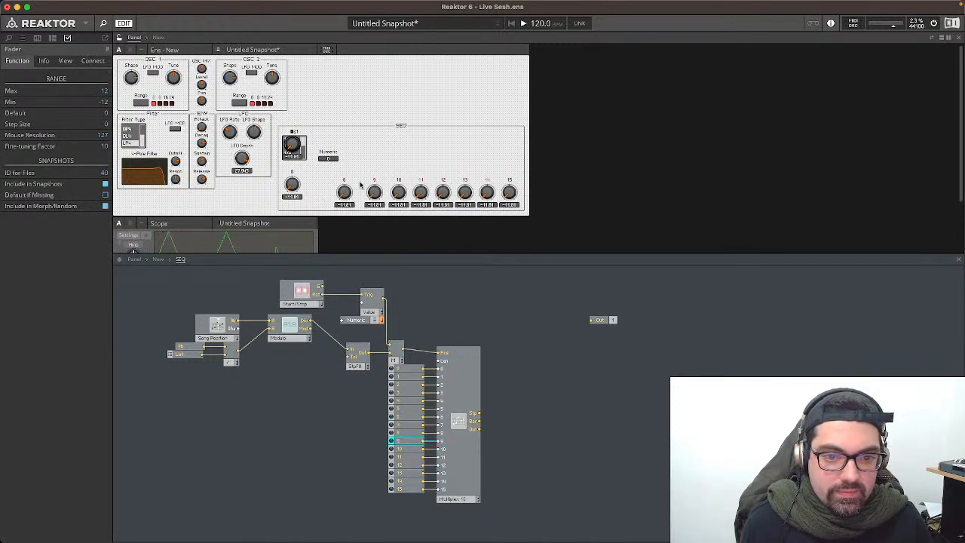
left_click(344, 184)
key("Right")
key("Right")
key("Right")
key("Right")
key("Right")
key("Right")
key("Right")
key("Right")
key("Right")
key("Right")
key("Right")
key("Right")
key("Right")
key("Right")
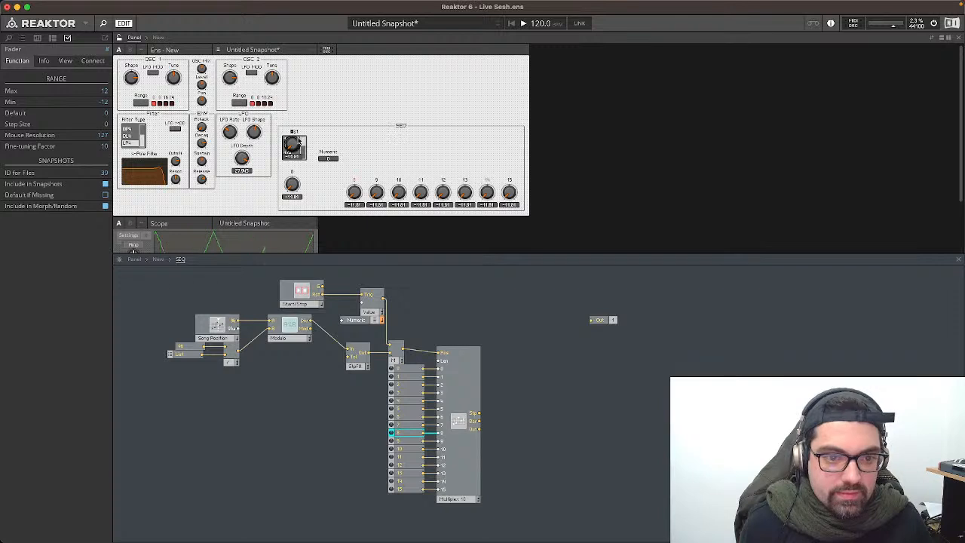
Step: Place step knob 7 before knob 8 in the SEQ row and shift knobs 7 to 15 right to make room
left_click_drag(294, 146, 518, 223)
key("Right")
key("Right")
key("Right")
key("Right")
key("Right")
key("Right")
key("Right")
key("Right")
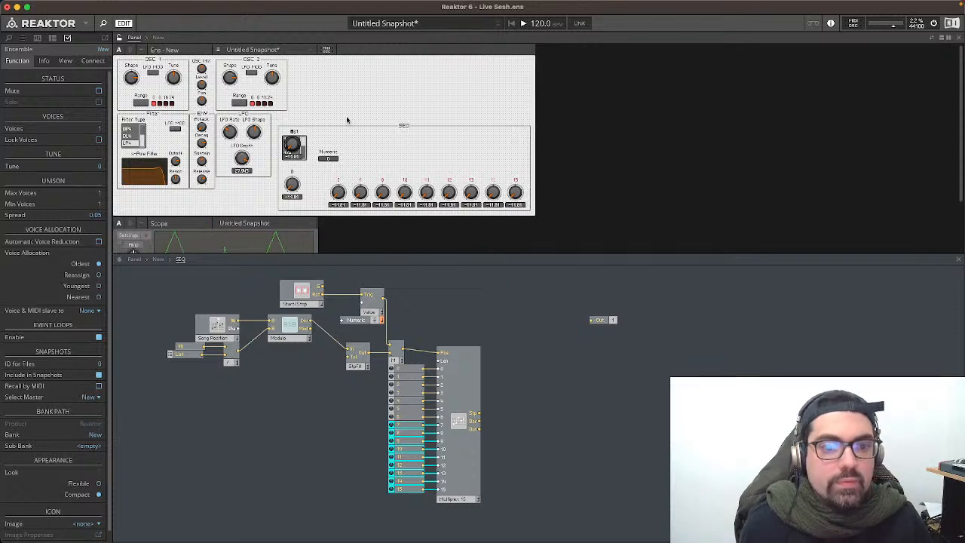
key("Right")
key("Right")
key("Right")
key("Right")
key("Right")
key("Right")
key("Right")
key("Right")
key("Right")
key("Right")
key("Right")
key("Right")
key("Right")
key("Right")
key("Right")
key("Right")
key("Right")
key("Right")
key("Right")
key("Right")
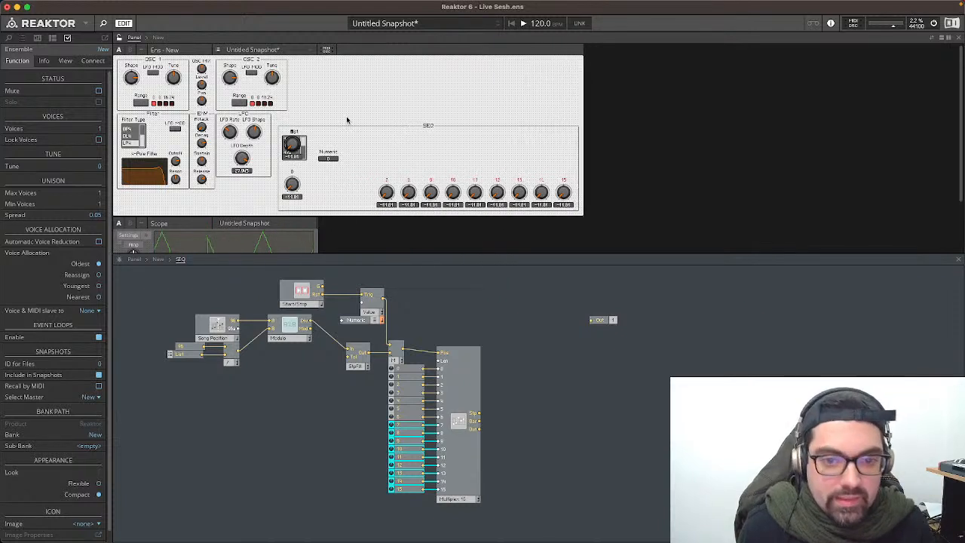
key("Right")
key("Right")
key("Right")
key("Right")
key("Right")
key("Right")
key("Right")
key("Right")
key("Right")
key("Right")
key("Right")
key("Right")
key("Right")
key("Right")
key("Right")
key("Right")
key("Right")
key("Right")
key("Right")
key("Right")
Step: Move step knobs 5, 4, 2 and 1 out of the stack into the SEQ row ahead of knob 7
left_click(329, 159)
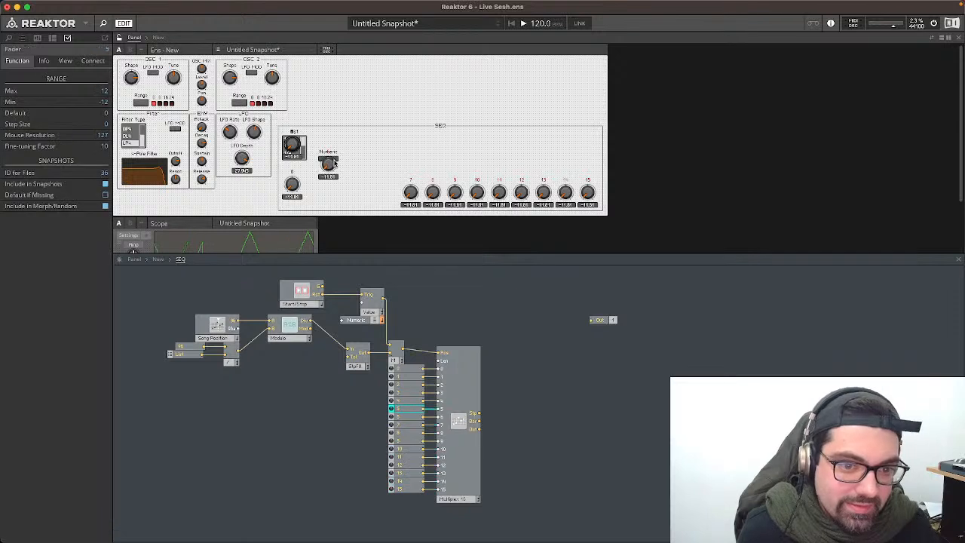
left_click_drag(334, 163, 395, 191)
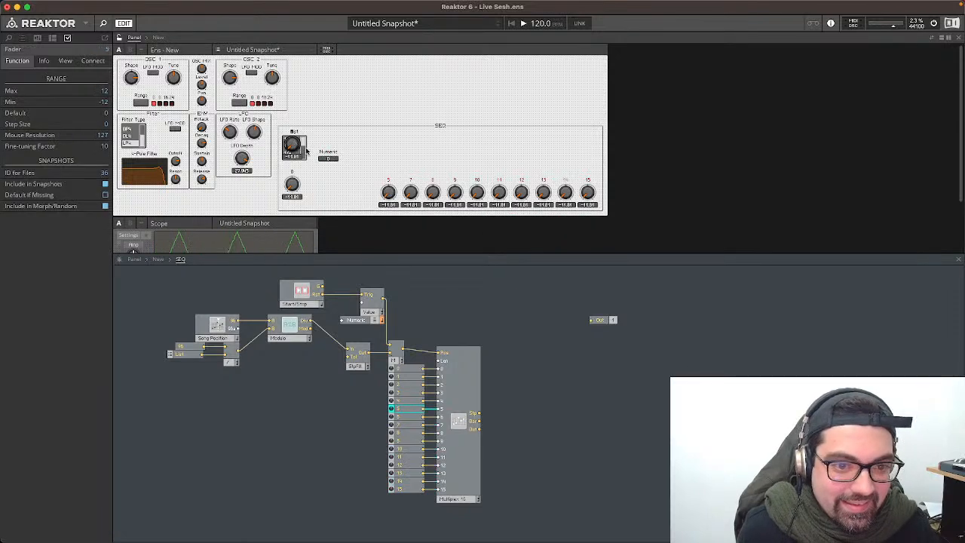
left_click_drag(297, 147, 370, 194)
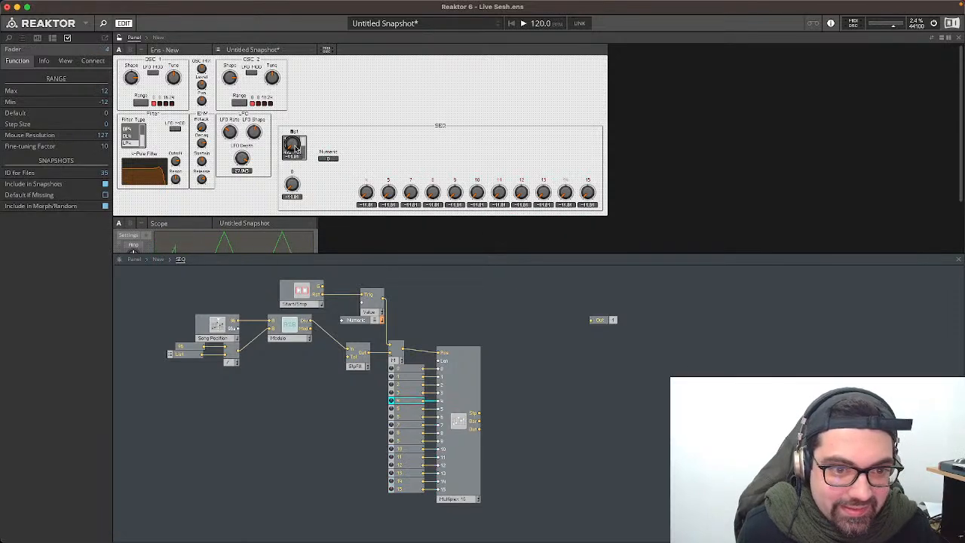
left_click_drag(297, 147, 344, 192)
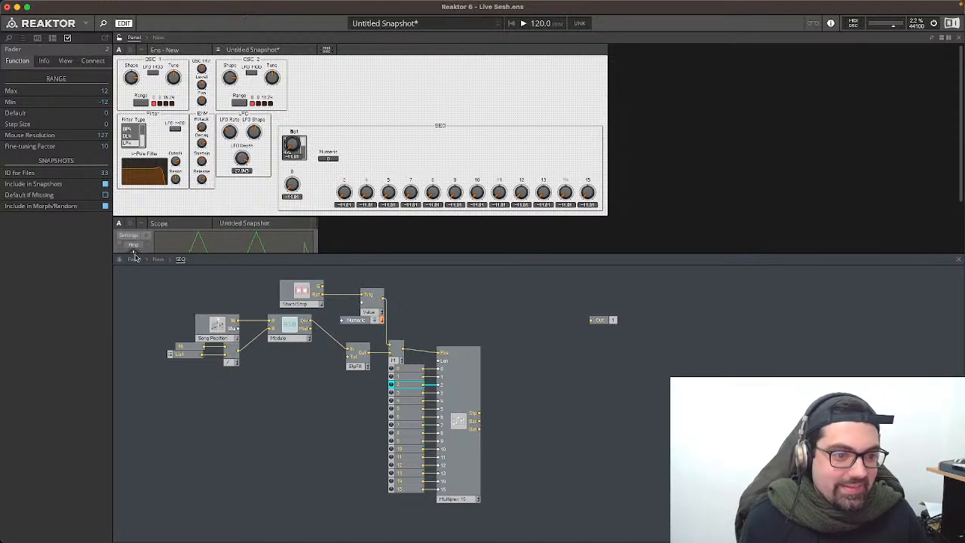
left_click_drag(294, 147, 325, 196)
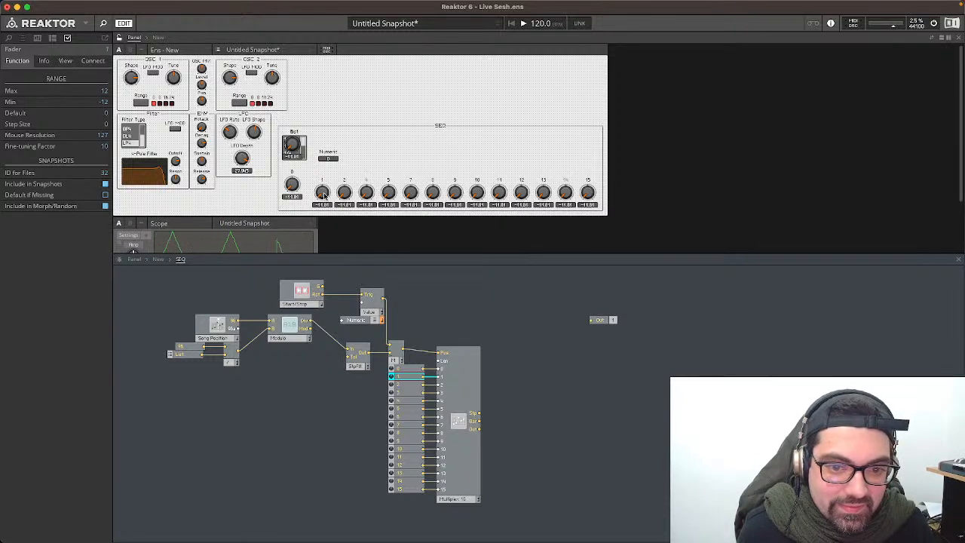
Step: Shift the higher-numbered knobs right to open gaps and insert step knobs 6 and 3 in numerical order in the SEQ row
left_click_drag(381, 157, 583, 220)
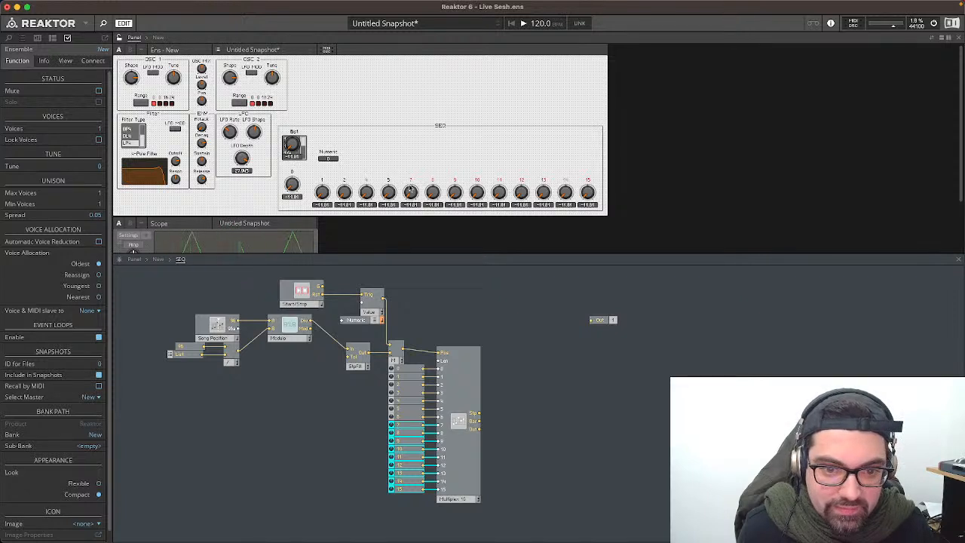
left_click_drag(411, 191, 454, 188)
mouse_move(387, 193)
left_mouse_down()
mouse_move(412, 192)
mouse_move(392, 191)
left_mouse_up()
left_click_drag(293, 146, 390, 191)
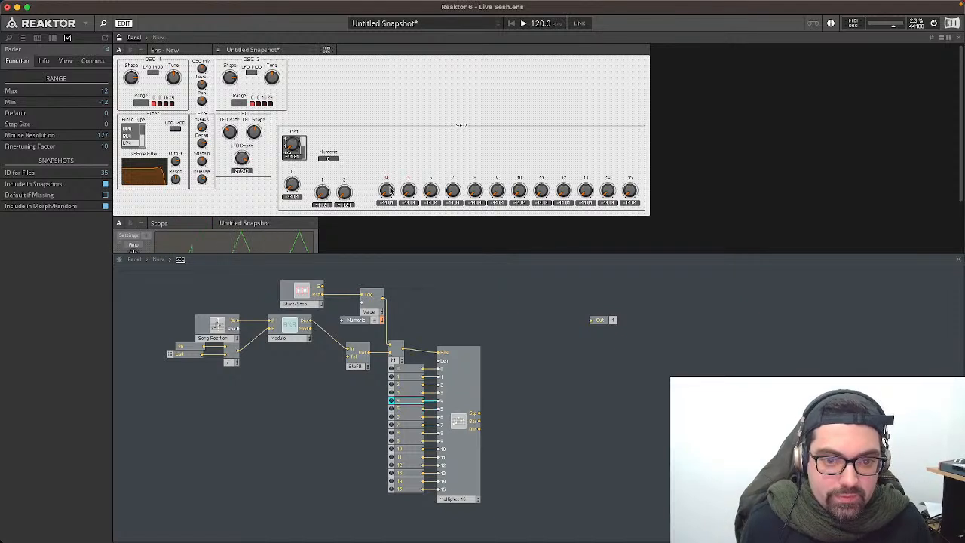
left_click_drag(294, 146, 343, 194)
Step: Align step knob 0 at the start of the SEQ knob row, just before knob 1
left_click(292, 184)
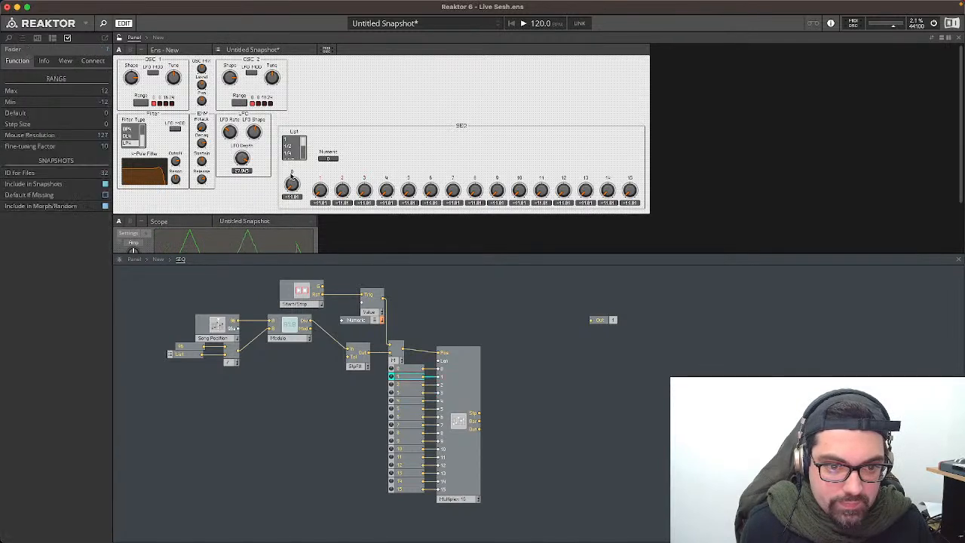
left_click(294, 184)
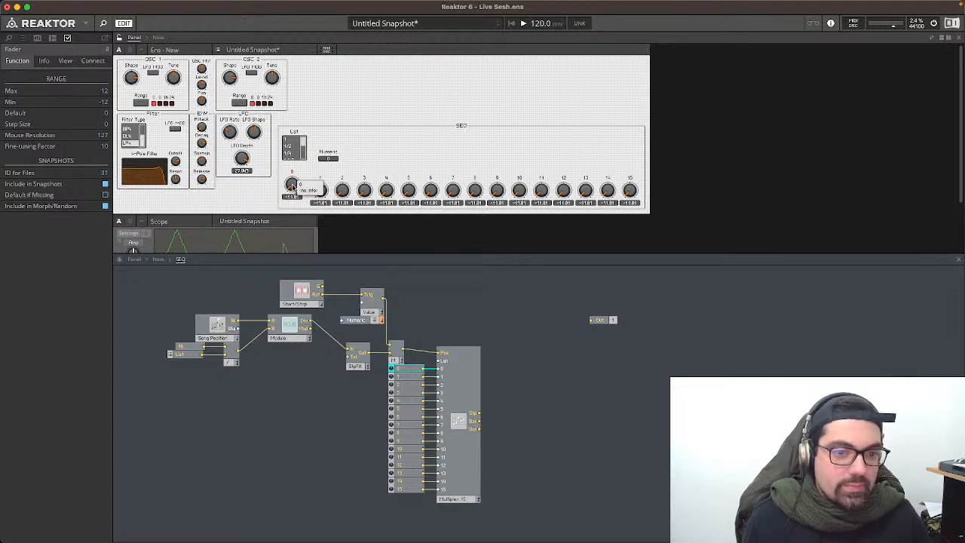
left_click_drag(298, 193, 300, 195)
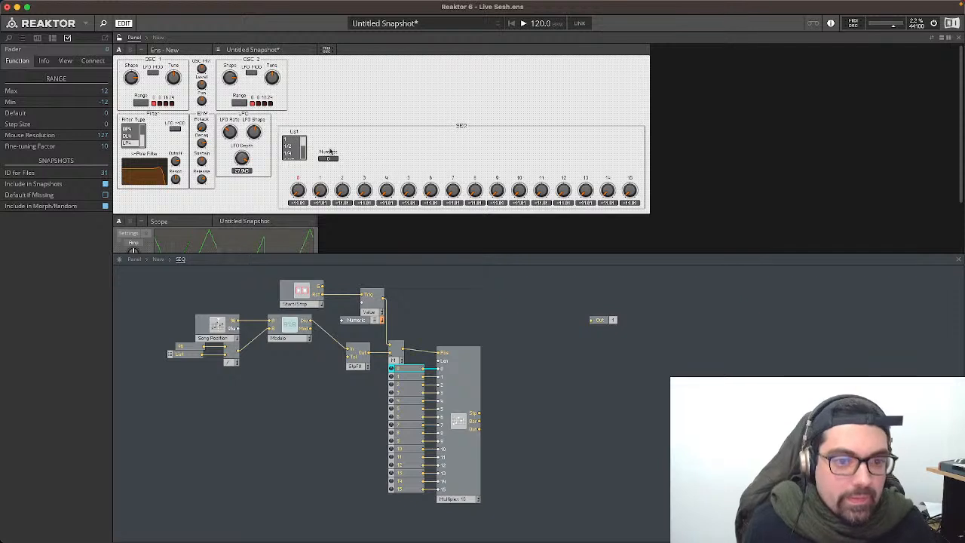
Step: Reposition the List and Numeric displays above the knob row and move the SEQ macro below the other synth sections
mouse_move(328, 154)
left_mouse_down()
mouse_move(453, 154)
mouse_move(316, 156)
left_mouse_up()
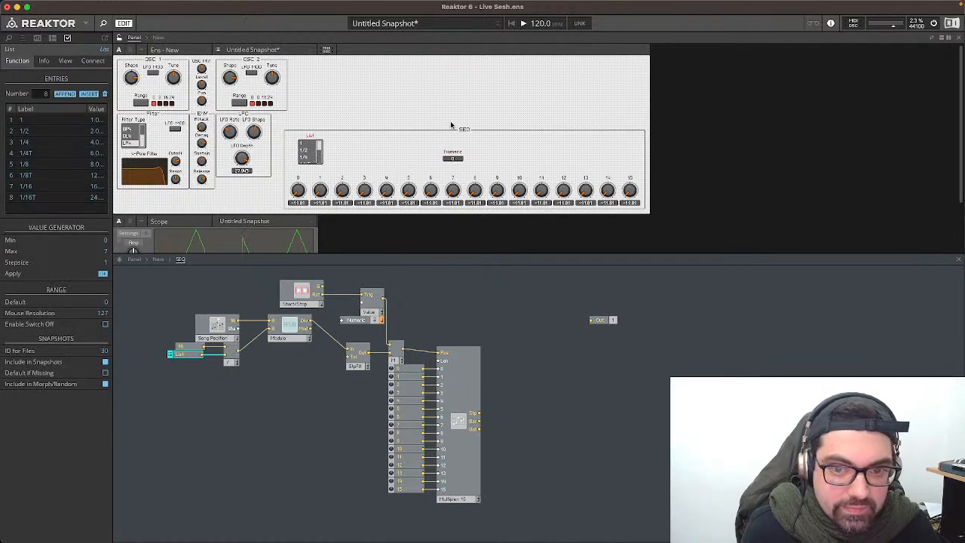
left_click_drag(451, 126, 297, 193)
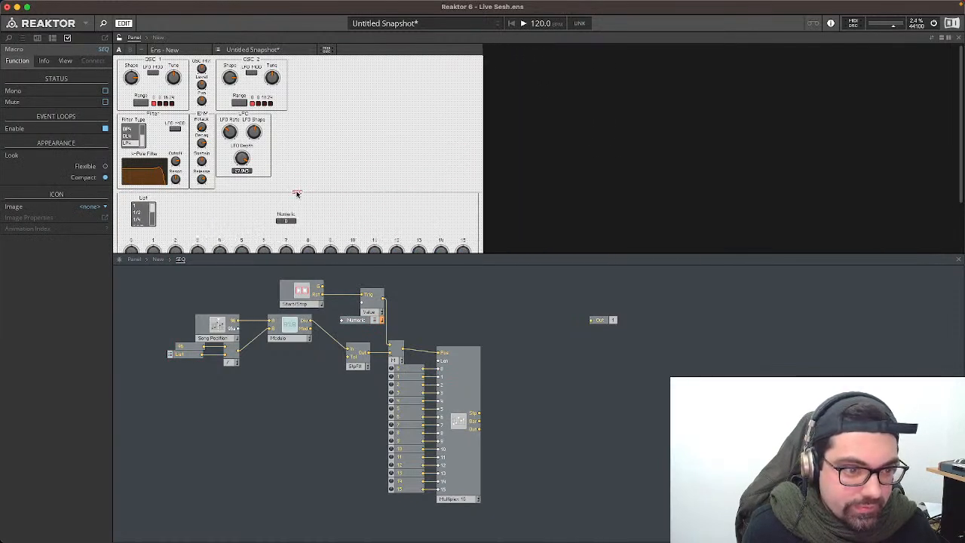
Step: Move the list of note divisions beside knob 0 in the SEQ panel and rename it Rate
scroll(297, 194, "down", 3)
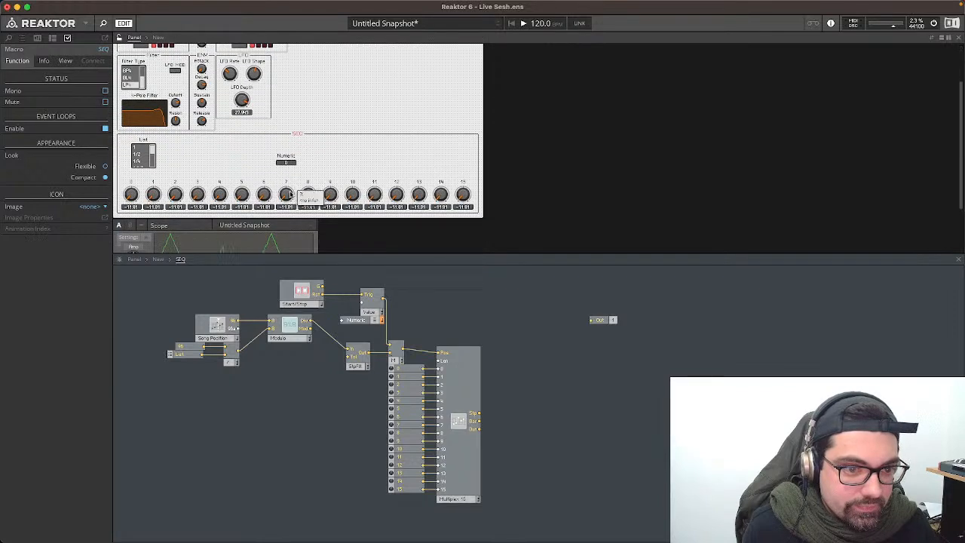
left_click_drag(155, 155, 117, 196)
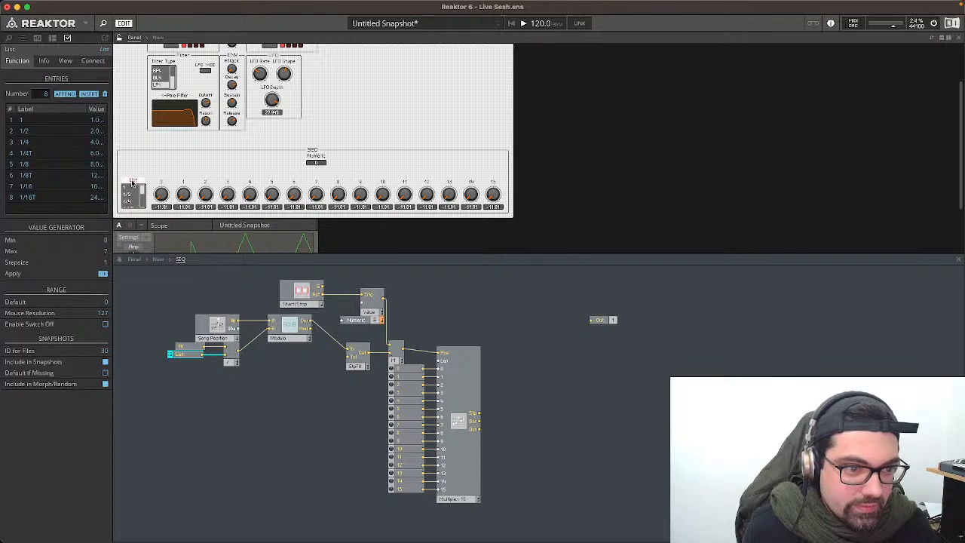
left_click(133, 183)
type("Rate")
key("Return")
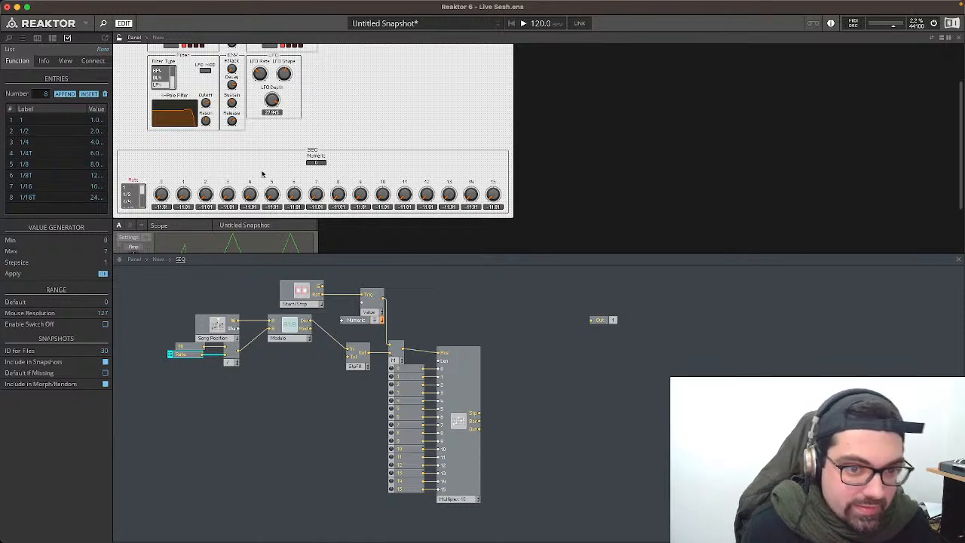
Step: Move the Numeric meter beyond the multiplexer, feed it from the multiplexer's first output, and rename it Step
left_click_drag(316, 158, 308, 168)
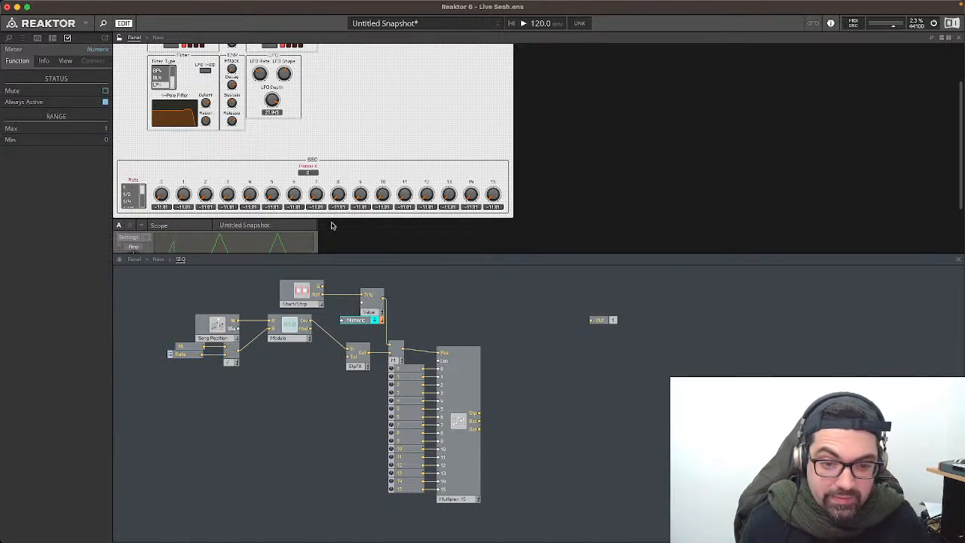
left_click_drag(364, 324, 478, 413)
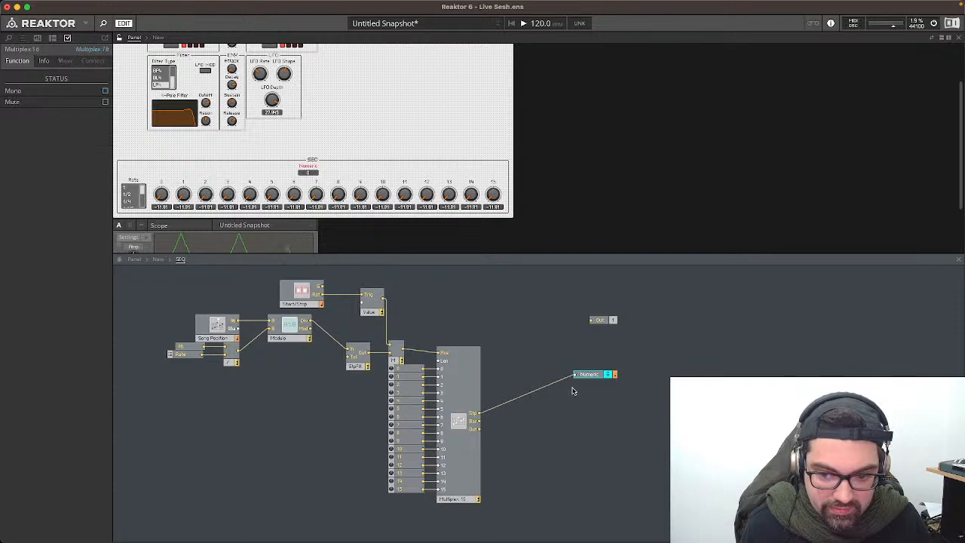
left_click_drag(592, 375, 558, 403)
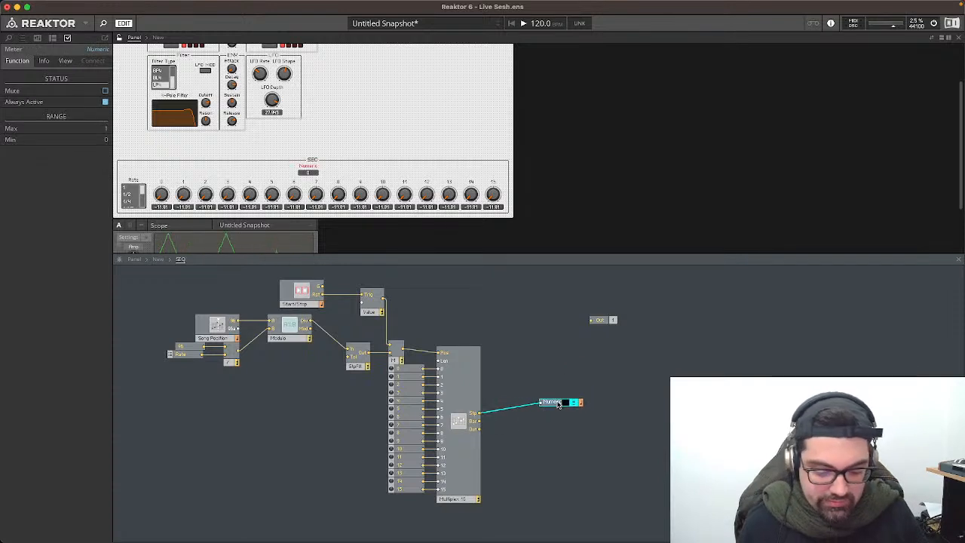
type("Step")
key("Return")
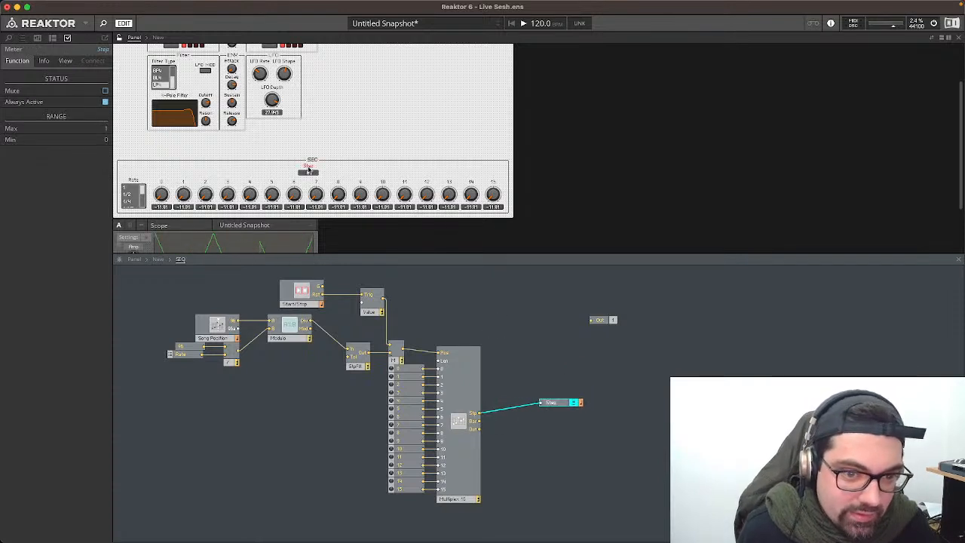
Step: Place the Step meter above the Rate list on the panel and level its module with the multiplexer's first output
left_click_drag(307, 170, 133, 172)
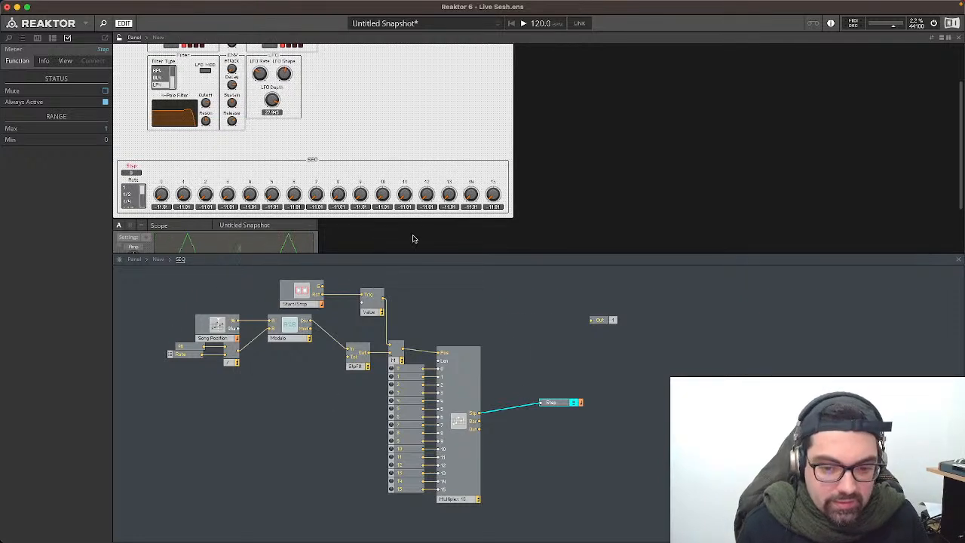
key("Down")
key("Down")
left_click(550, 404)
key("Down")
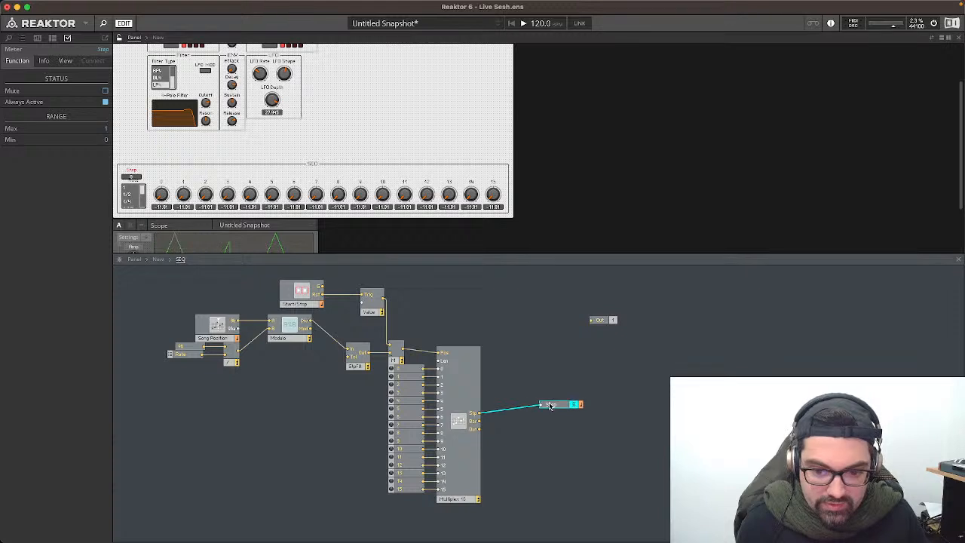
key("Down")
key("Down")
key("Down")
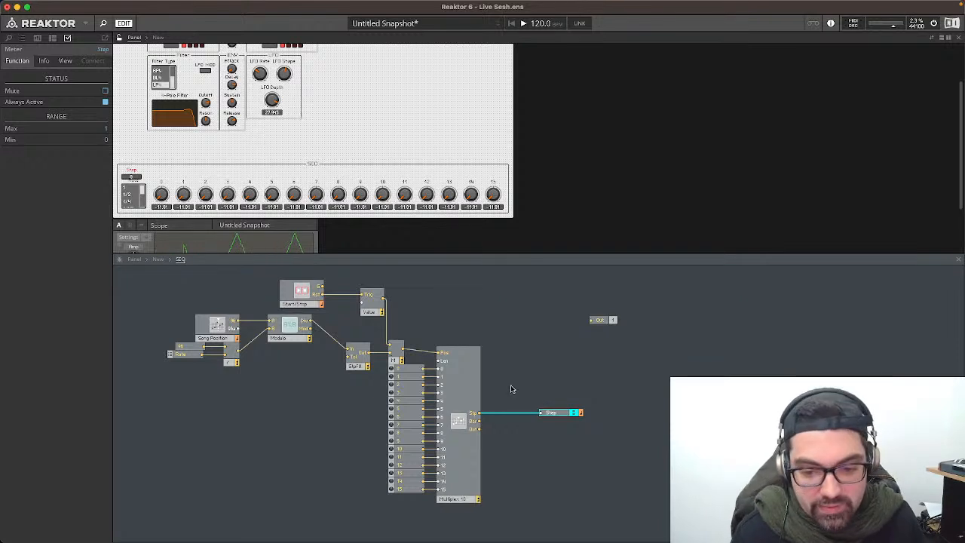
Step: Move the Out port farther from the multiplexer and raise the Step meter on the panel clear of the Rate list
left_click_drag(600, 320, 667, 411)
left_click(365, 179)
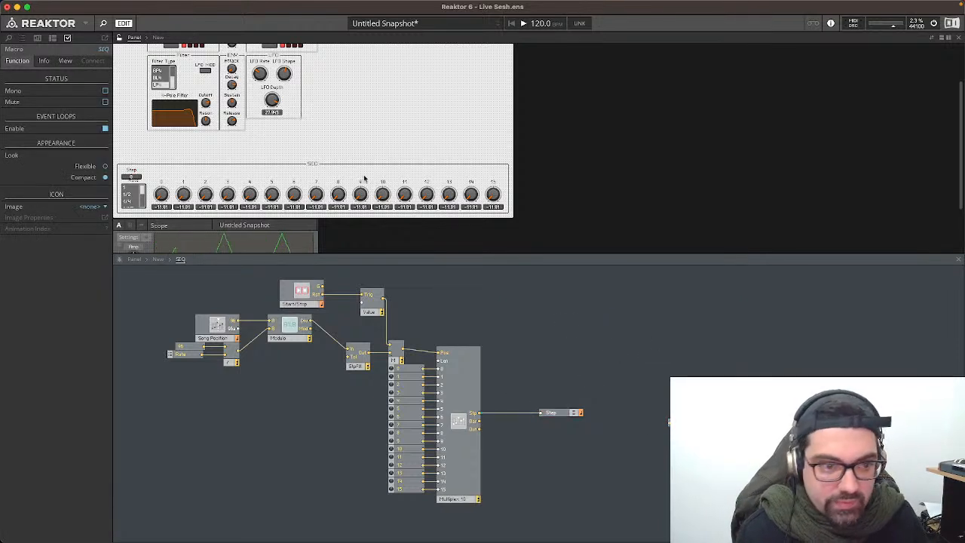
left_click(132, 174)
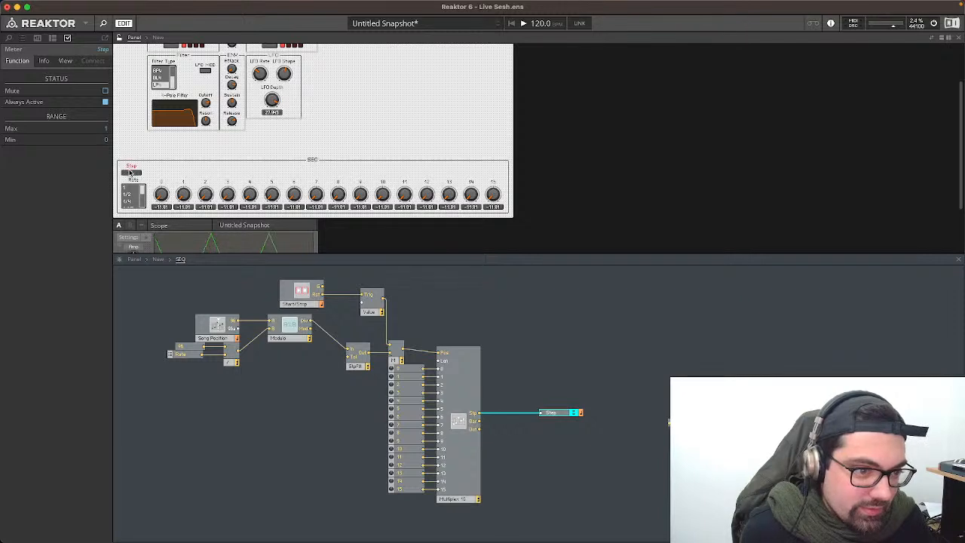
left_click(595, 339)
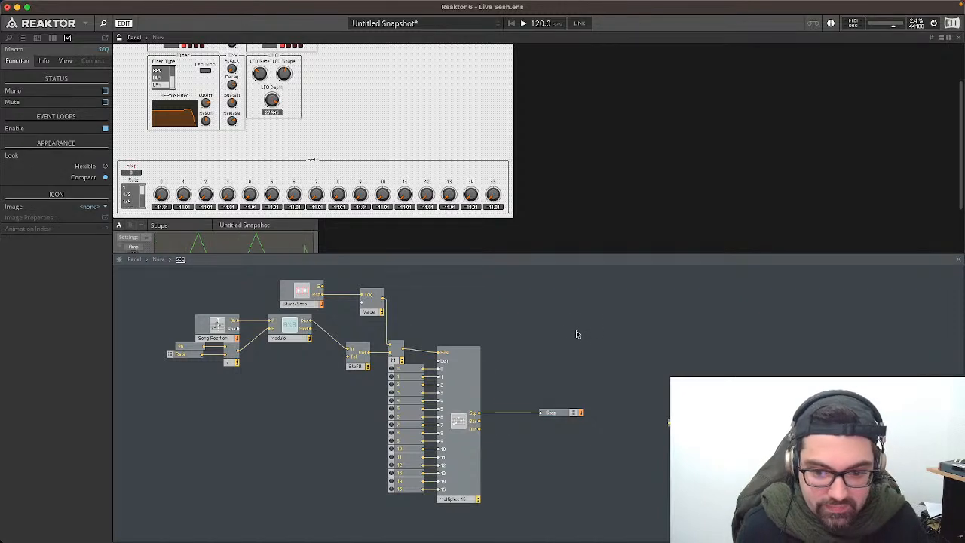
Step: Add a Relay module with a button control on its Ctl input, and set the button's mode to Trigger
right_click(558, 442)
type("relay")
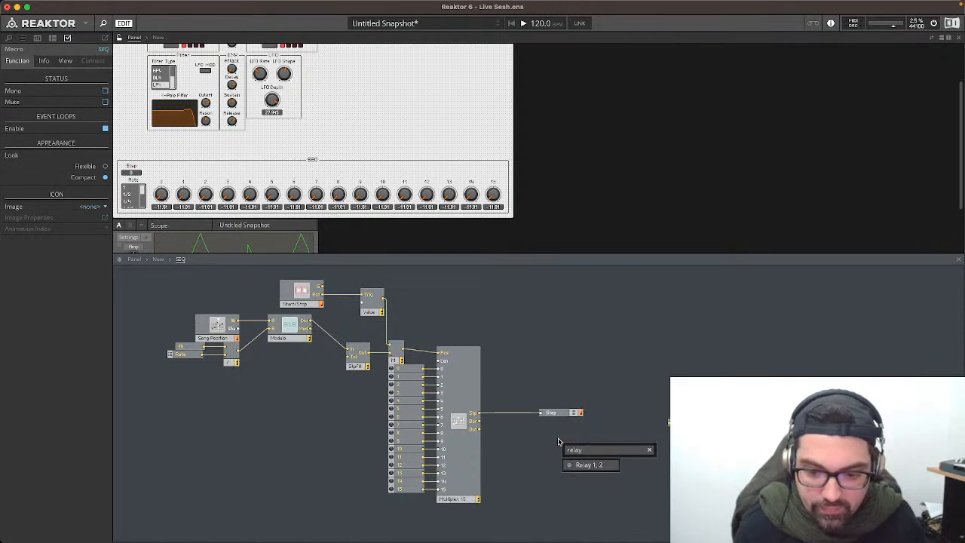
key("Return")
right_click(567, 449)
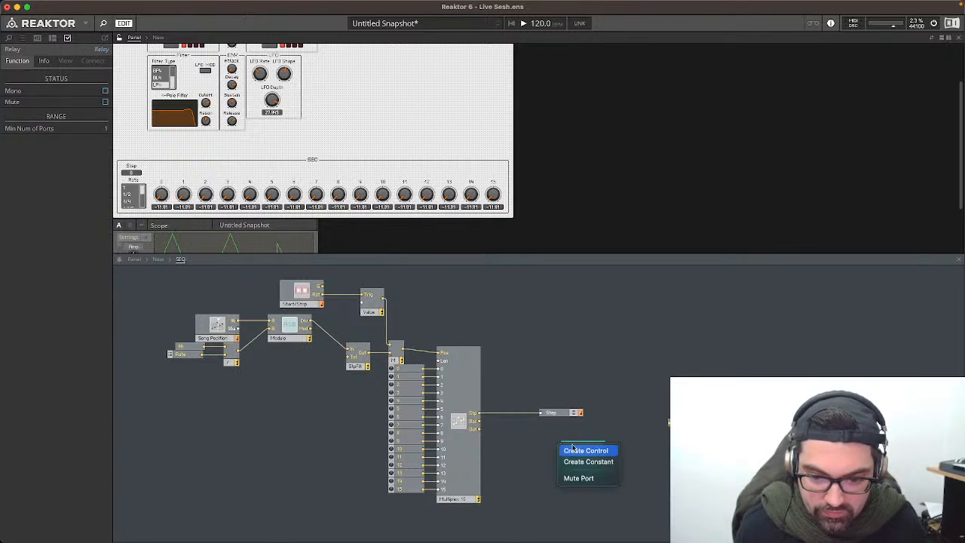
left_click(586, 450)
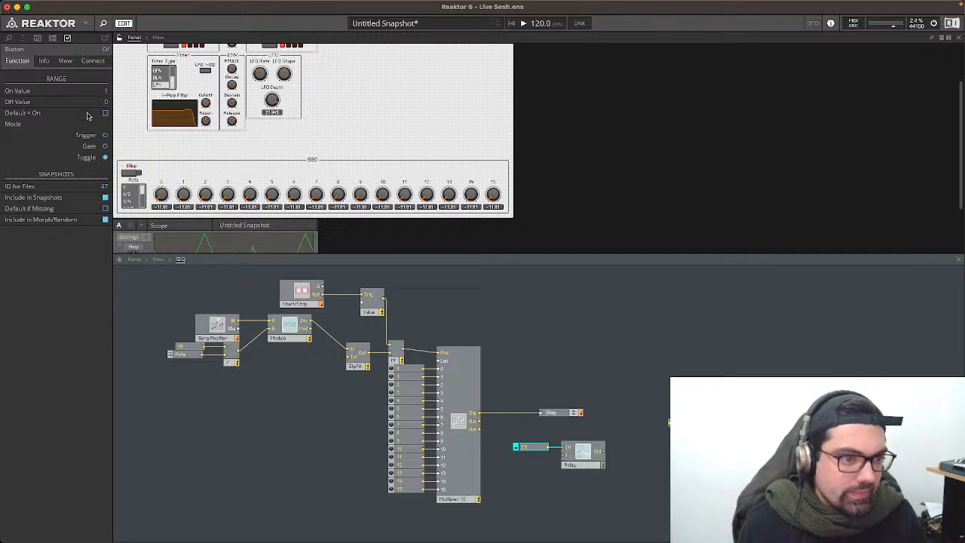
left_click(105, 136)
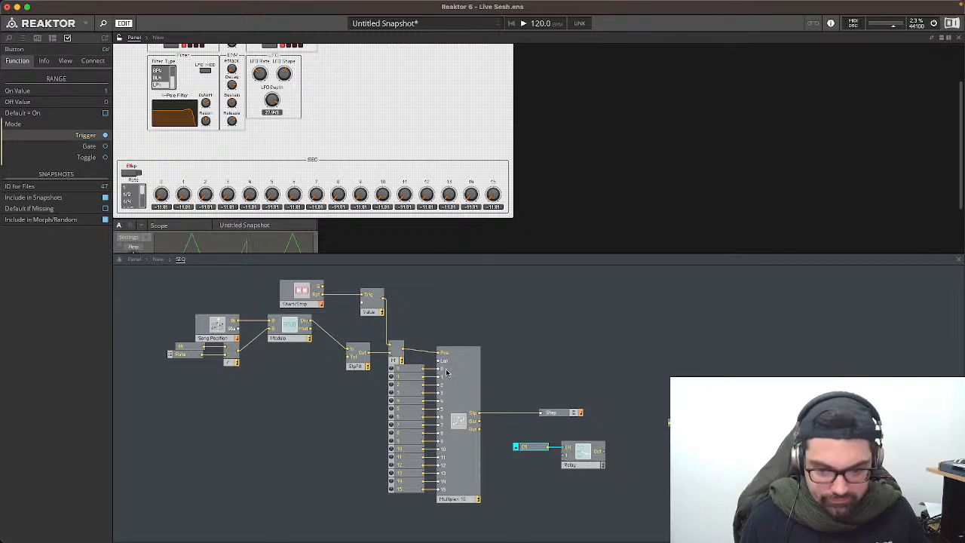
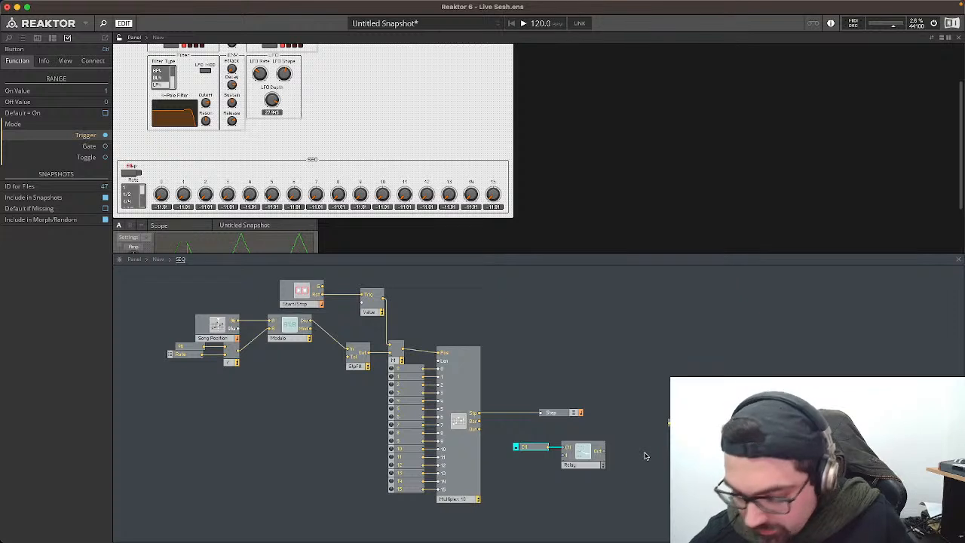
Step: Wire the multiplexer's Out to the Relay's input 1 and position the Relay and its button just below the Step module
left_click(532, 444)
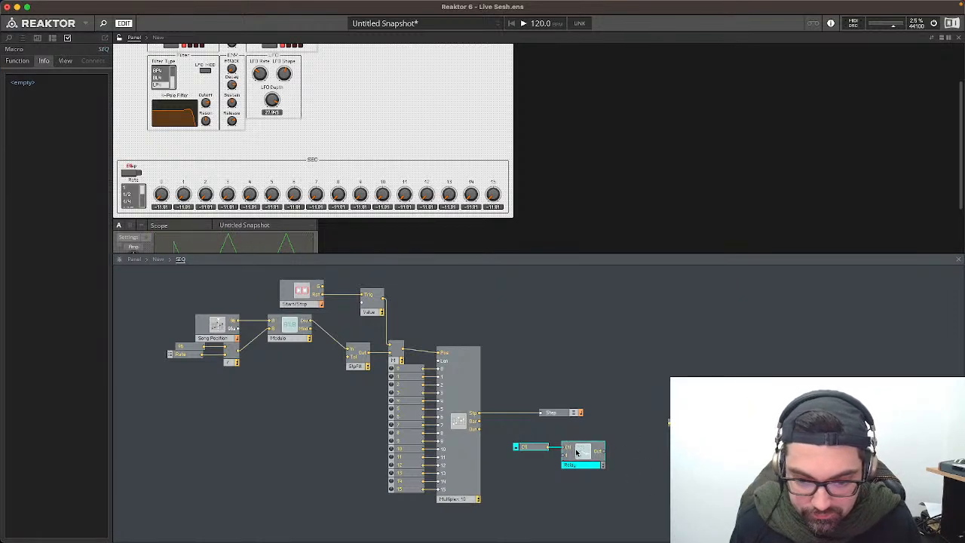
mouse_move(577, 454)
left_mouse_down()
mouse_move(586, 405)
mouse_move(601, 414)
mouse_move(587, 451)
left_mouse_up()
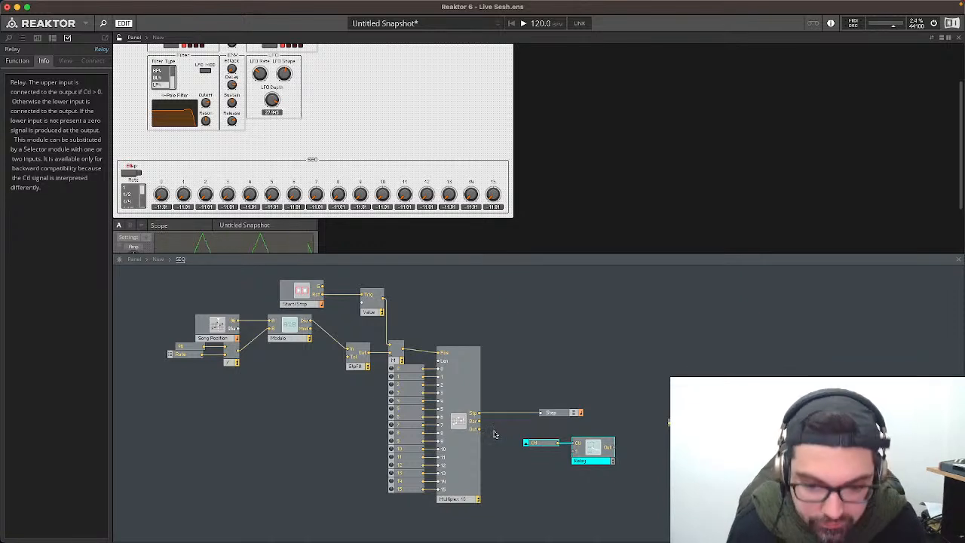
left_click_drag(481, 429, 611, 433)
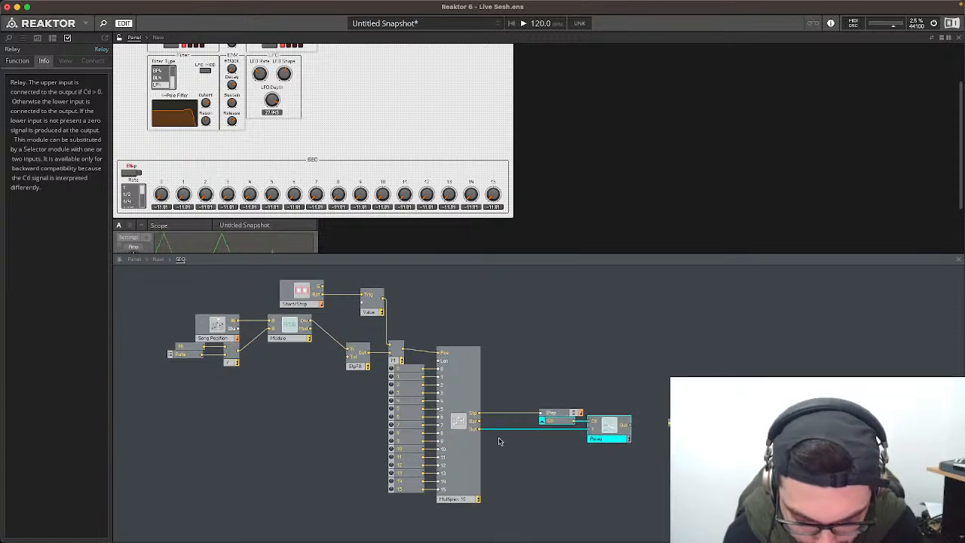
Step: Add a Constant with value 0 and connect it to the Relay's second signal input
double_click(558, 452)
type("consta")
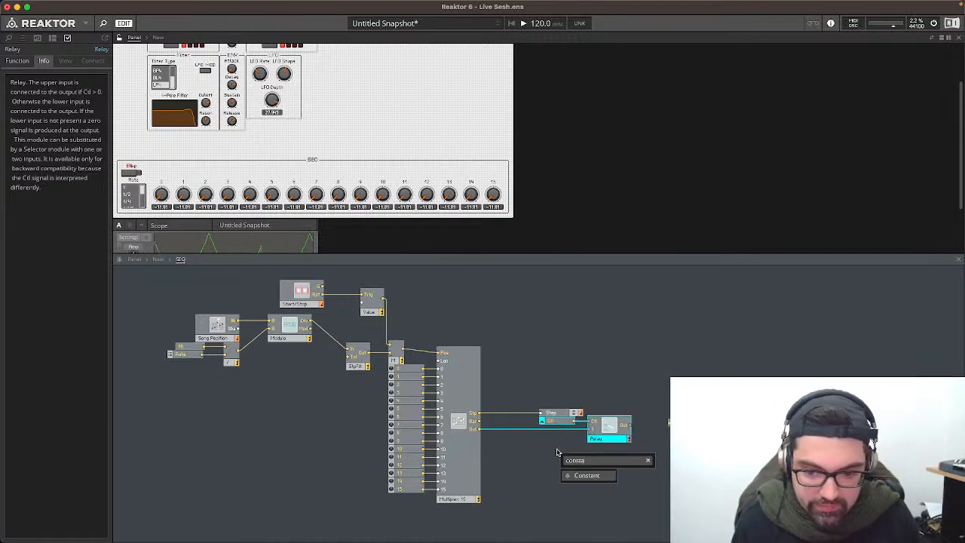
left_click(577, 474)
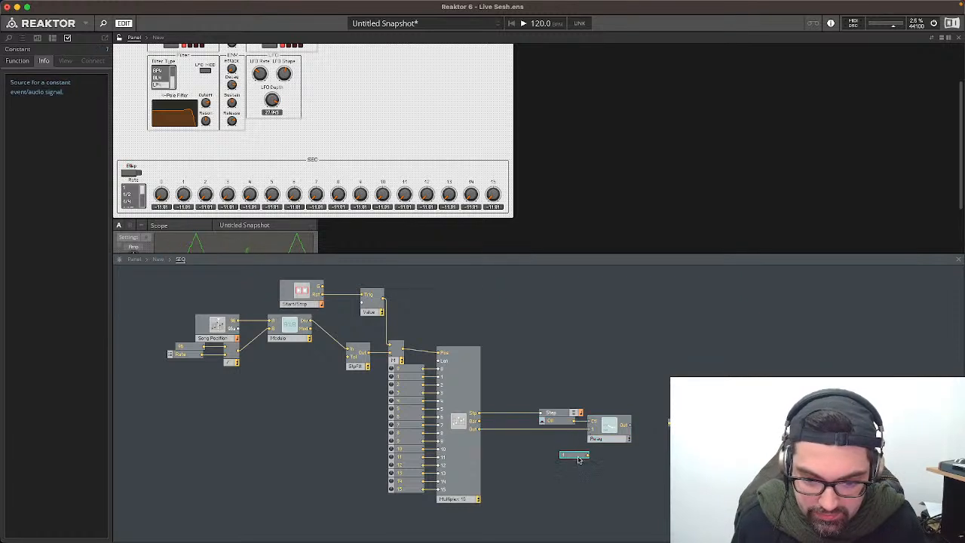
left_click_drag(579, 457, 561, 440)
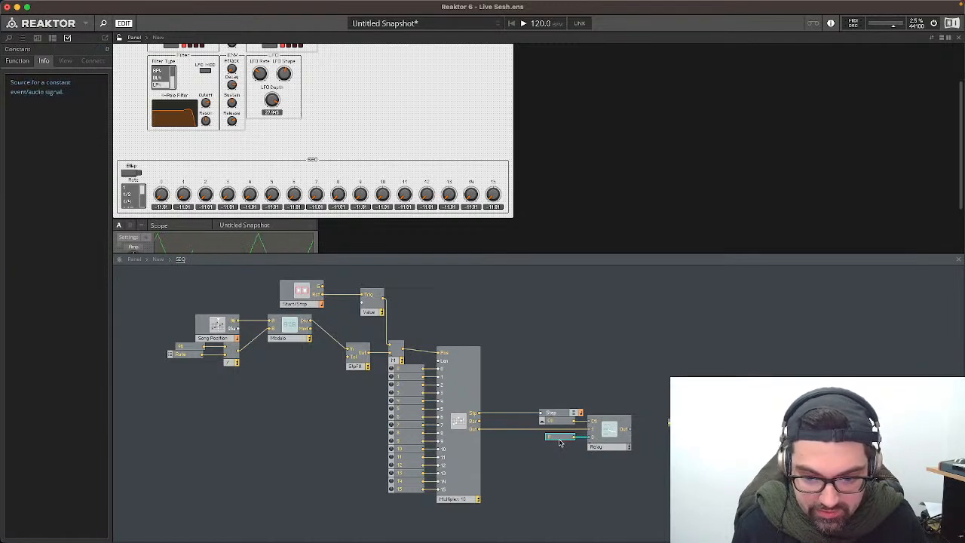
left_click(529, 383)
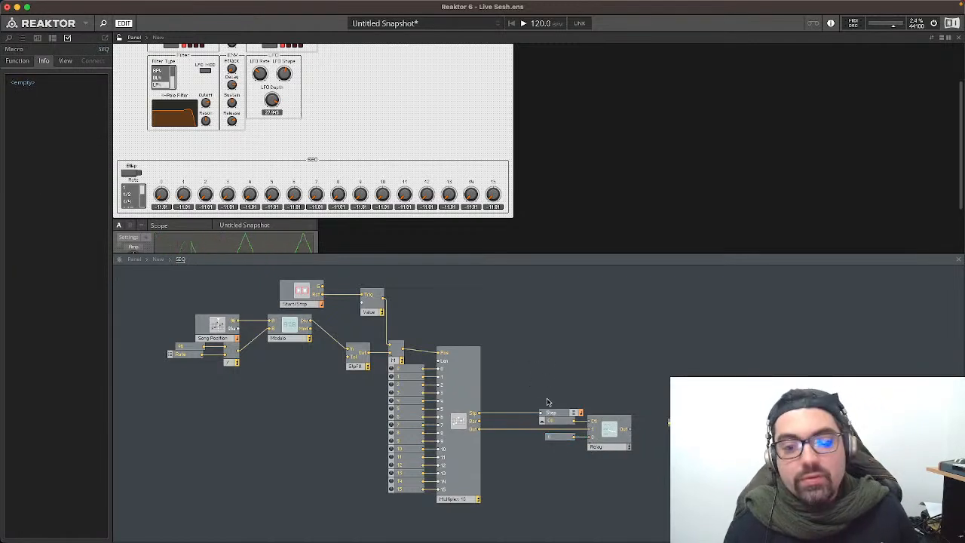
Step: Review the structure inside the OSC 1 macro, including its LFO and sequencer inputs, and return to the SEQ macro
left_click(157, 259)
double_click(367, 353)
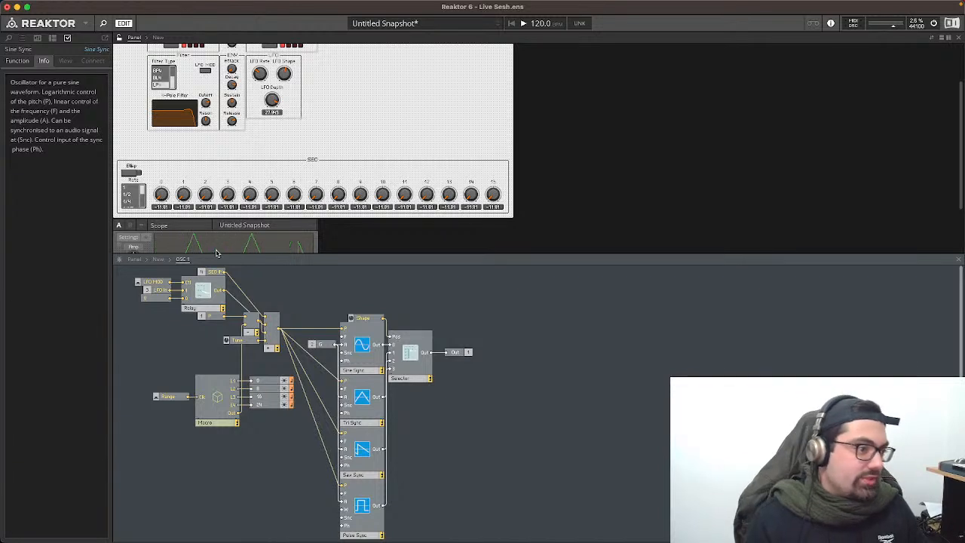
left_click(159, 259)
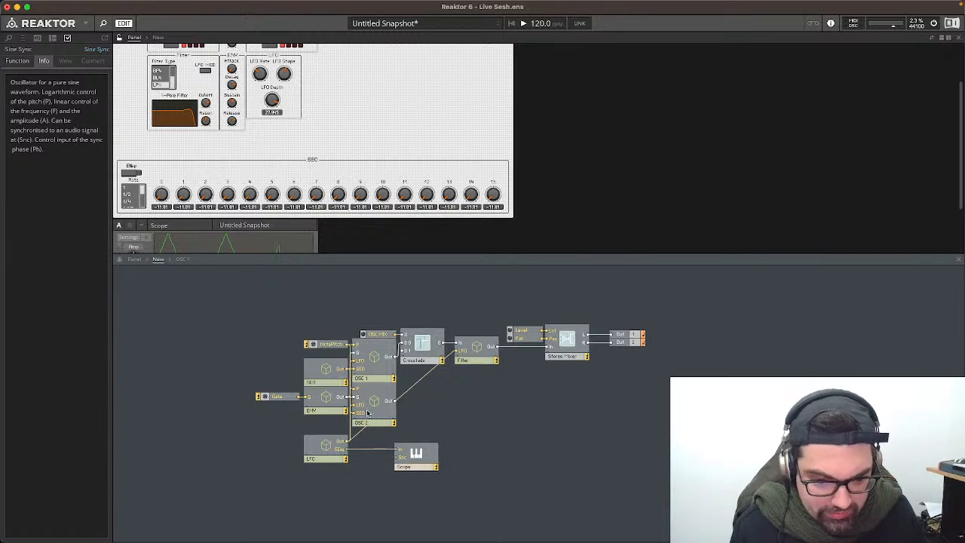
double_click(318, 375)
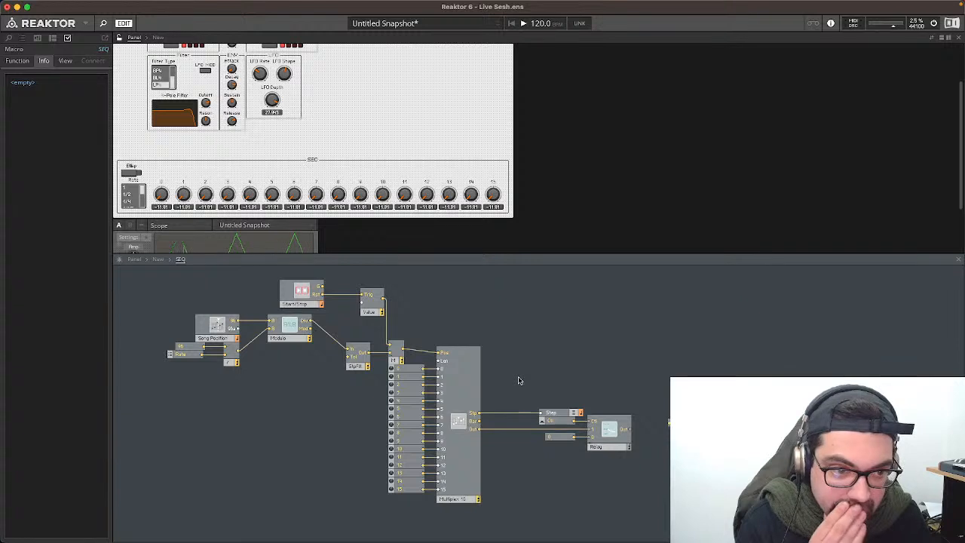
Step: Rename the Relay's control button ON/OFF and centre it above the step knobs in the SEQ panel
left_click_drag(135, 174, 167, 175)
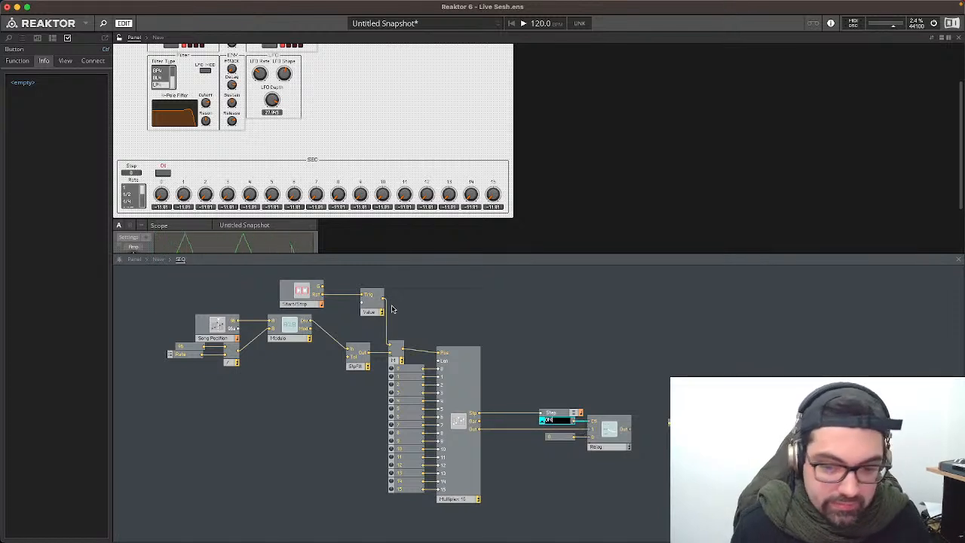
left_click_drag(158, 169, 313, 172)
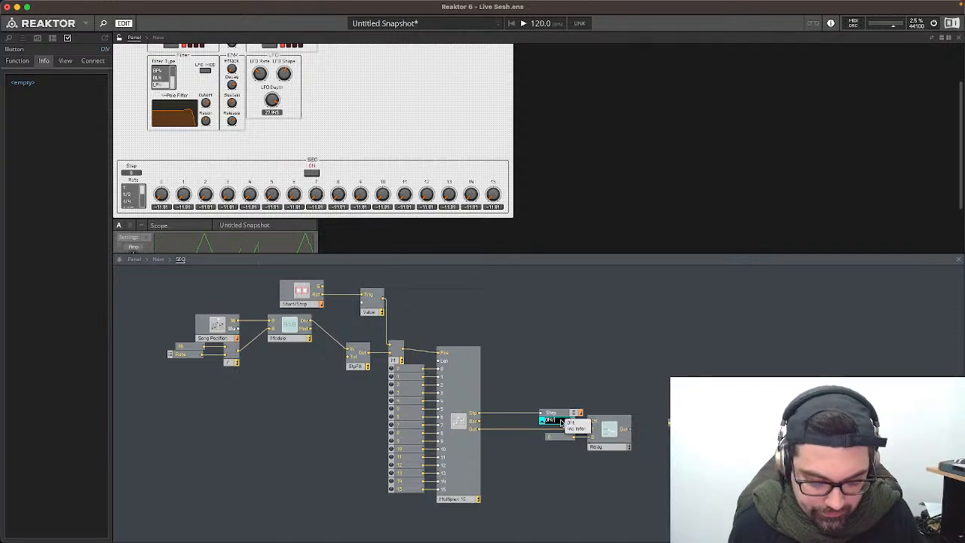
type("ON/OFF")
key("Return")
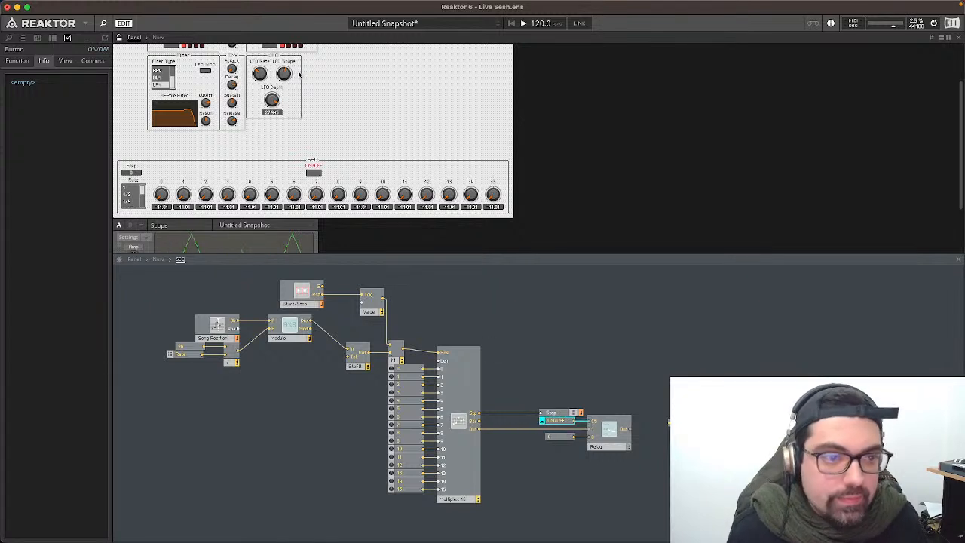
left_click_drag(313, 171, 310, 172)
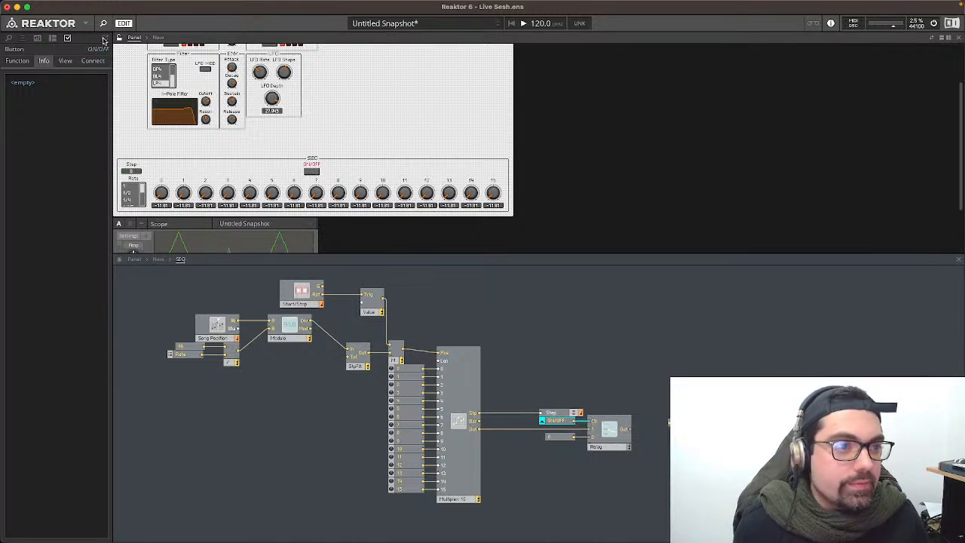
Step: Lock the panel for playing, then set the ON/OFF button's mode to Toggle and switch it on
left_click(119, 37)
left_click(313, 172)
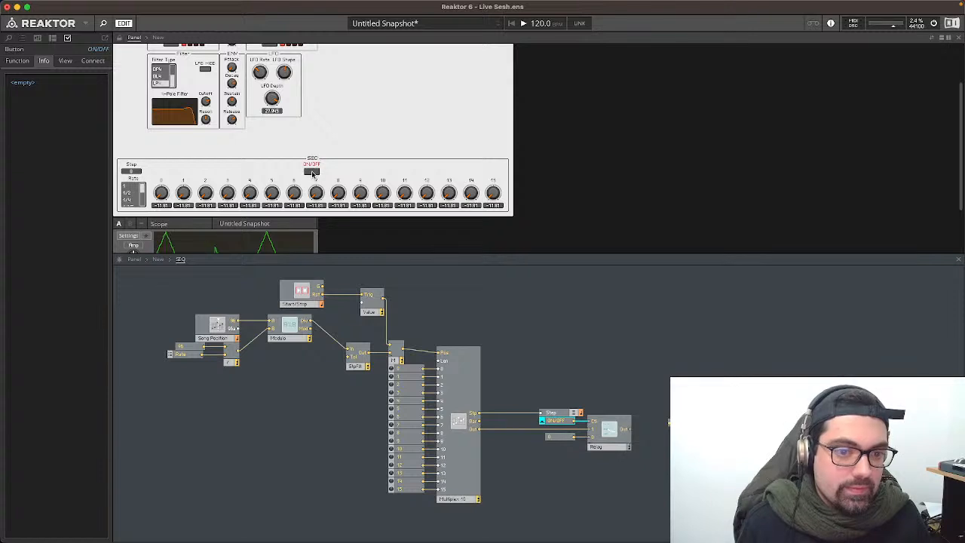
left_click(18, 60)
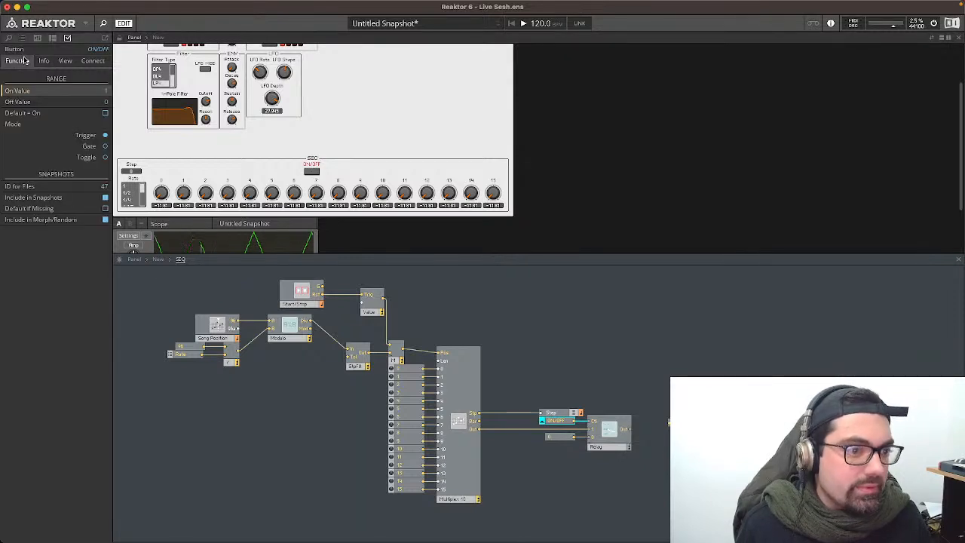
left_click(105, 147)
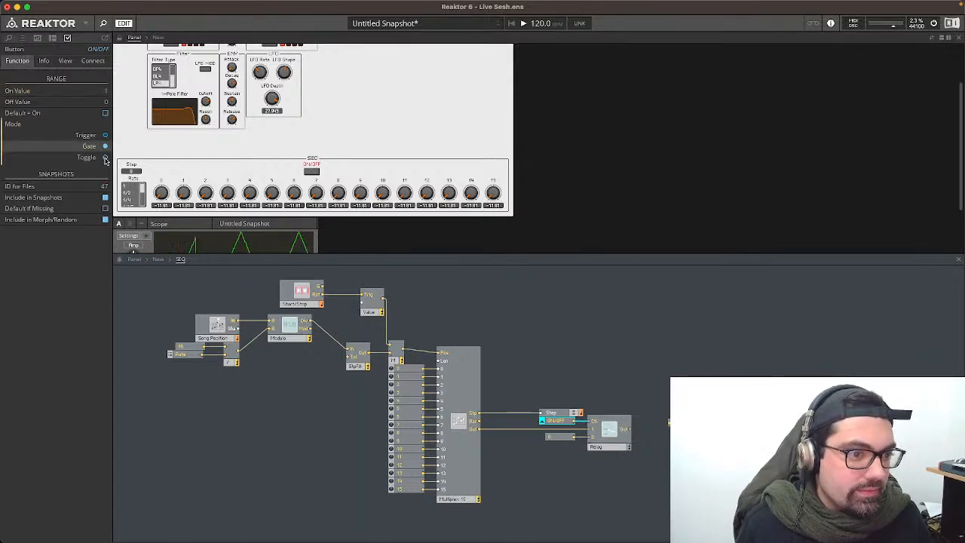
left_click(106, 157)
left_click(310, 173)
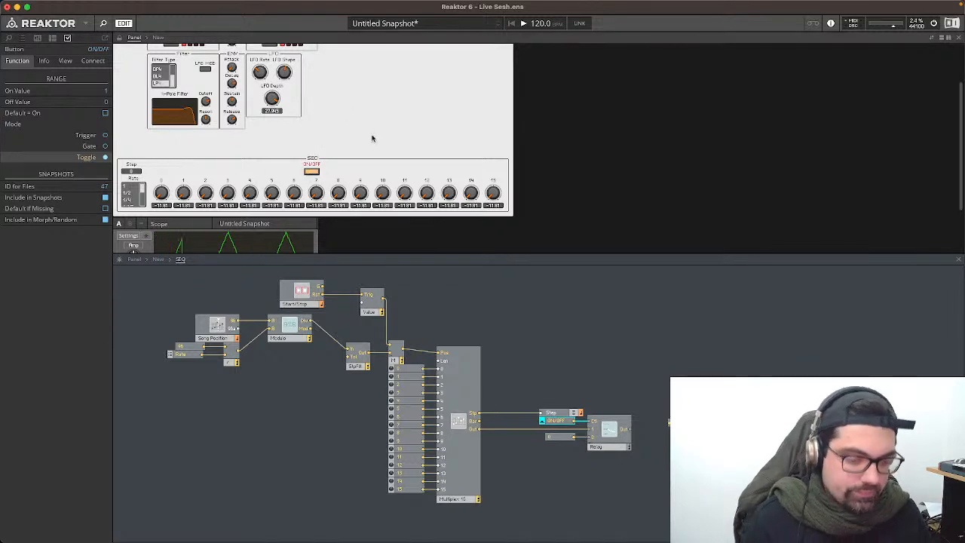
Step: Reset all sixteen sequencer step knobs, 0 through 15, to their default value of 0
double_click(163, 193)
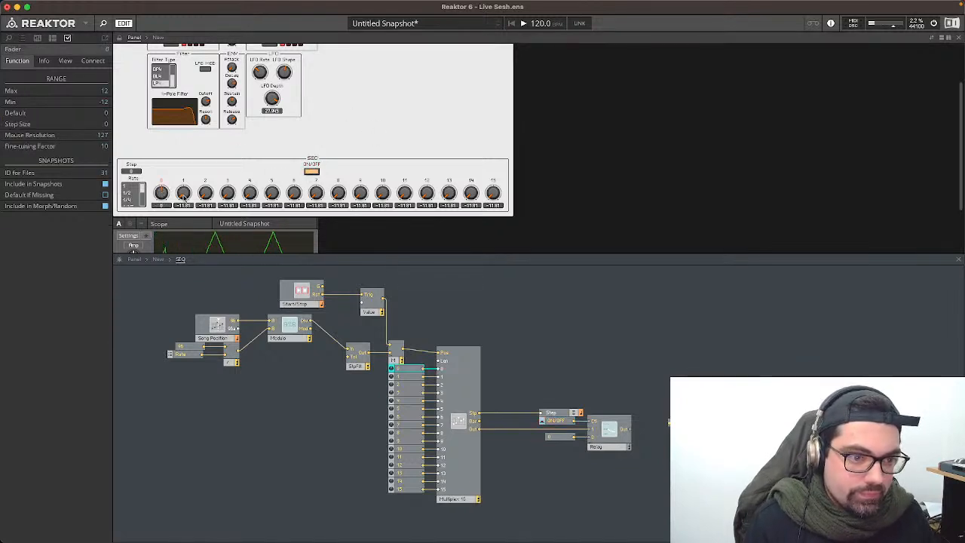
double_click(185, 194)
double_click(208, 194)
double_click(228, 193)
double_click(249, 194)
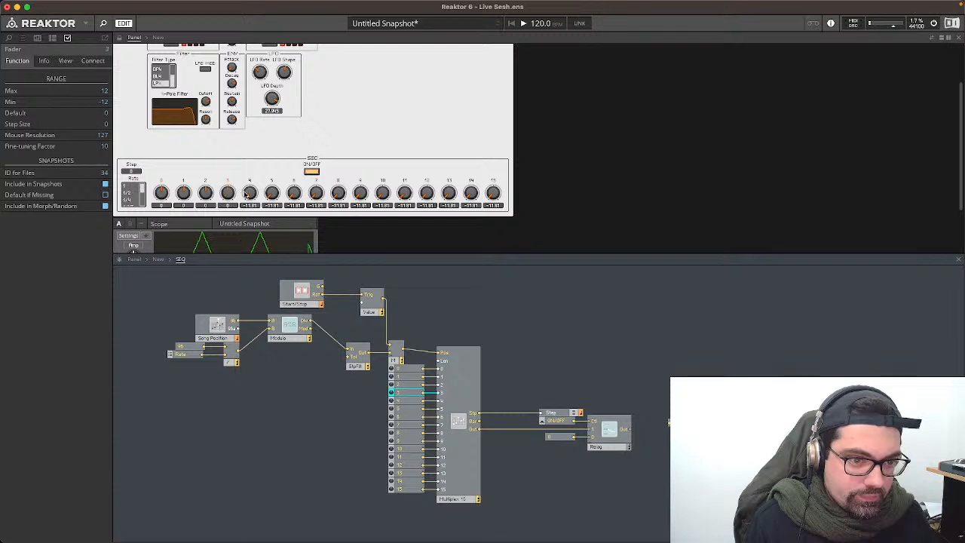
double_click(272, 194)
double_click(294, 194)
double_click(316, 194)
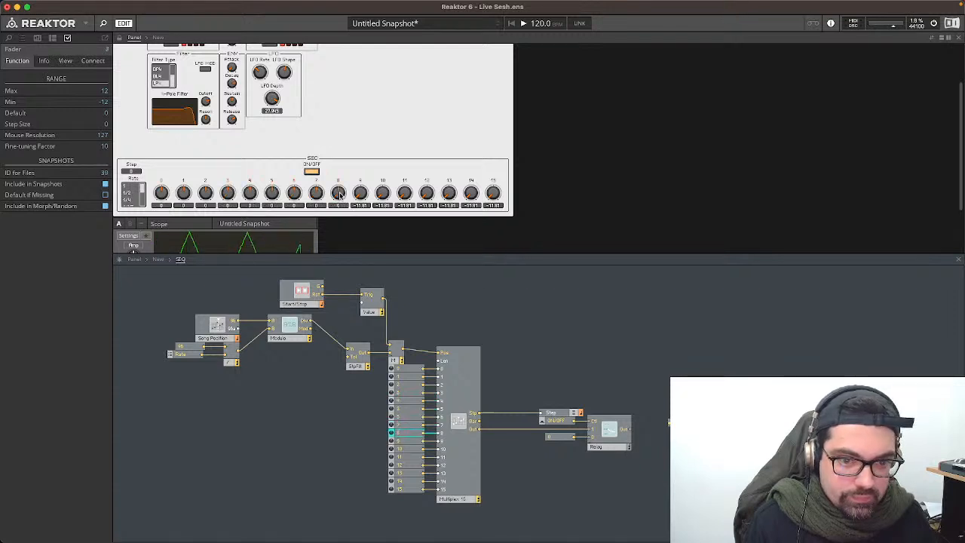
double_click(338, 194)
double_click(360, 194)
double_click(382, 194)
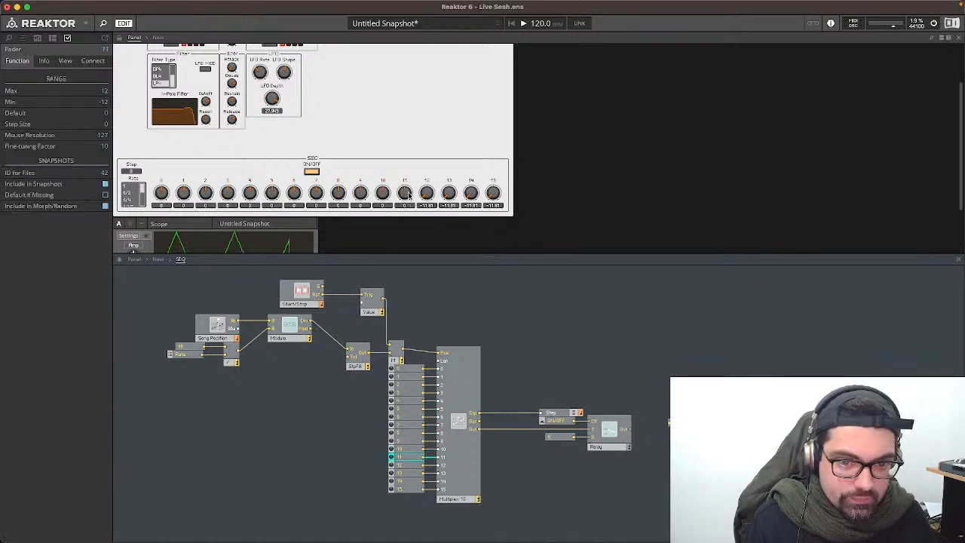
double_click(404, 194)
double_click(427, 194)
double_click(448, 194)
double_click(471, 194)
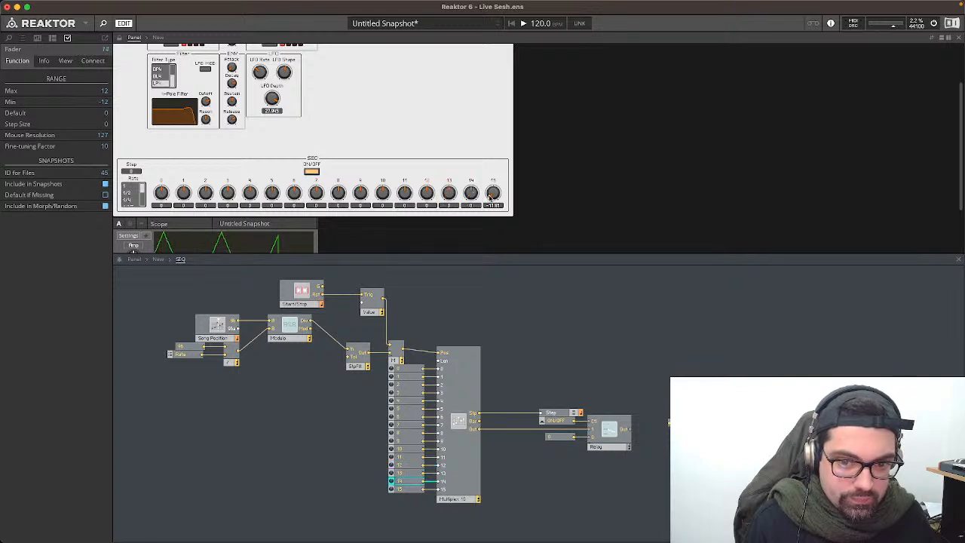
double_click(492, 194)
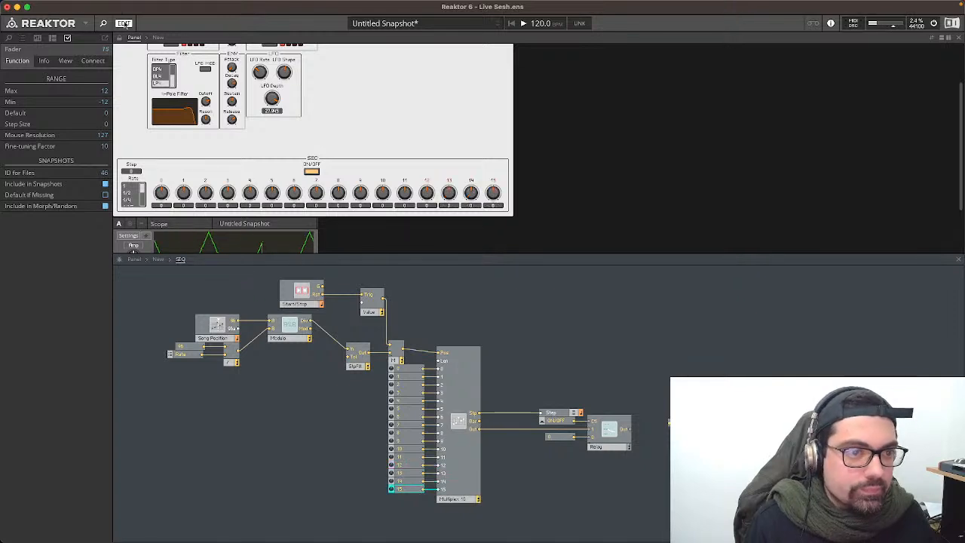
Step: Move the SEQ panel section up so it sits directly beneath the Filter and ENV sections
left_click(317, 160)
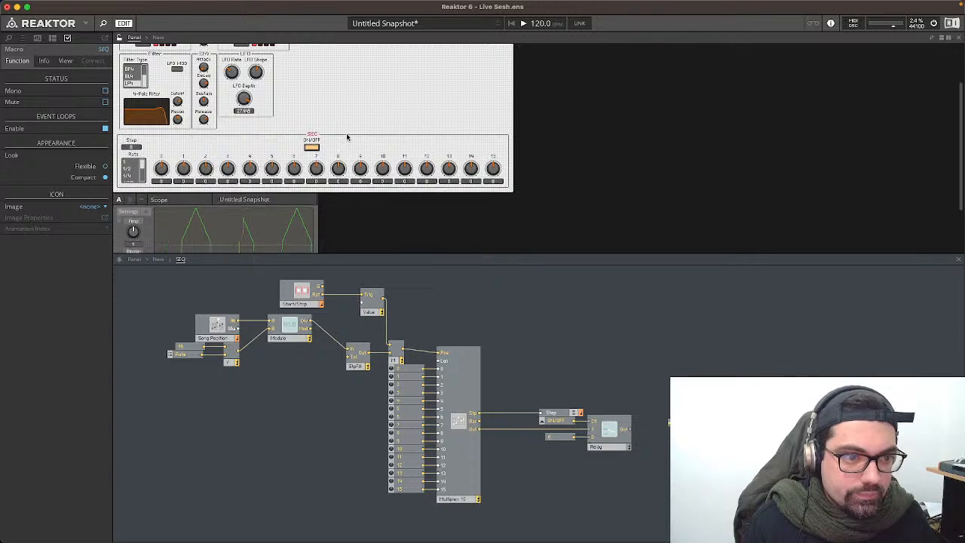
scroll(353, 119, "up", 3)
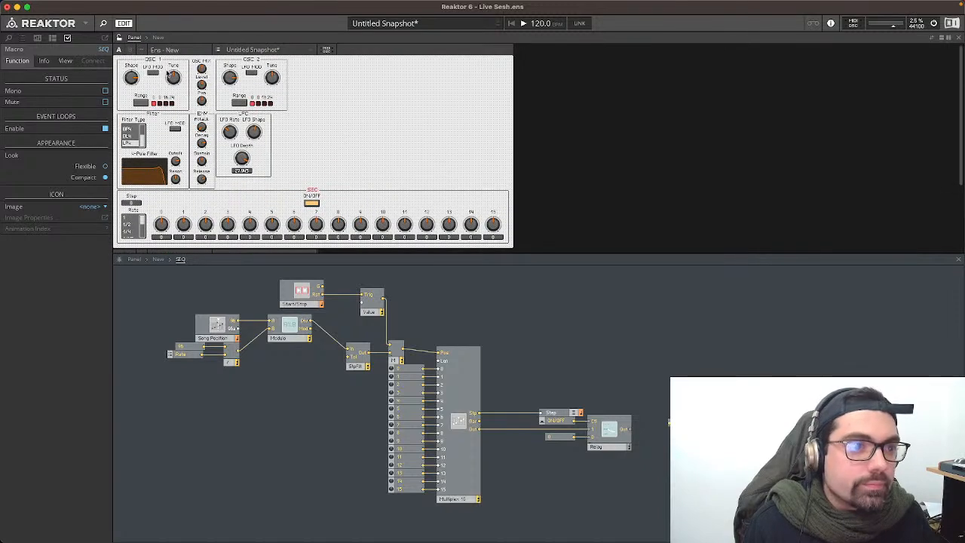
Step: Set the sequencer Rate to 1/8T and dial varied values into step knobs 1 through 11
left_click(131, 225)
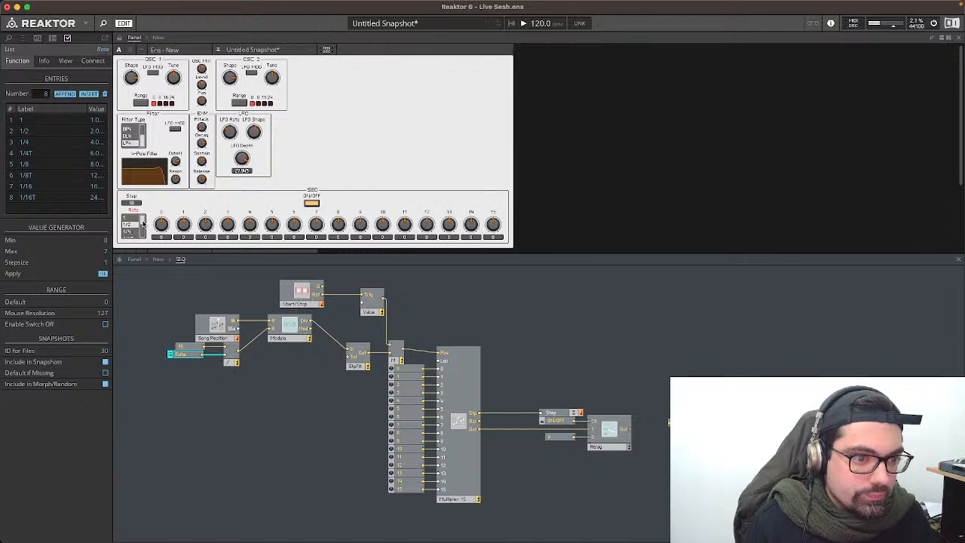
left_click_drag(143, 221, 143, 237)
left_click(129, 225)
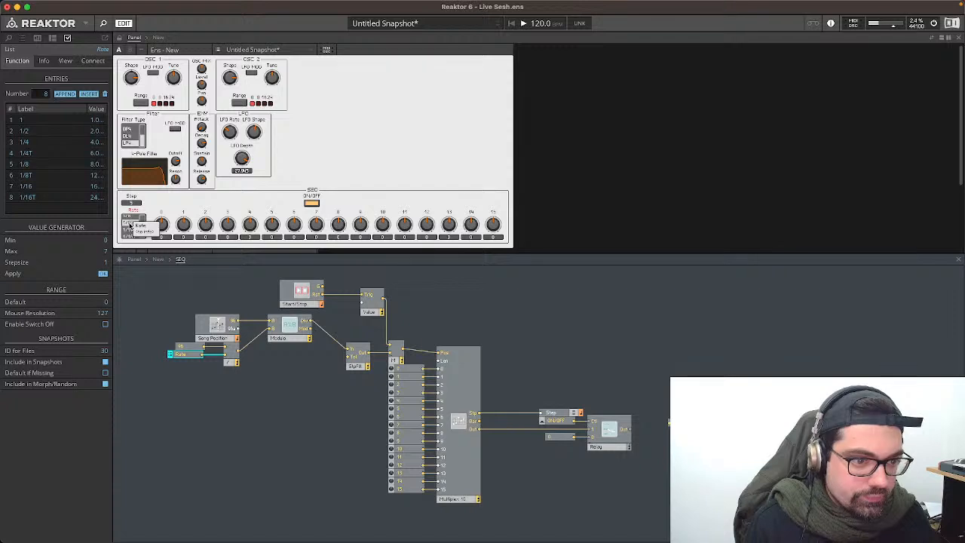
left_click(183, 224)
left_click_drag(205, 225, 409, 209)
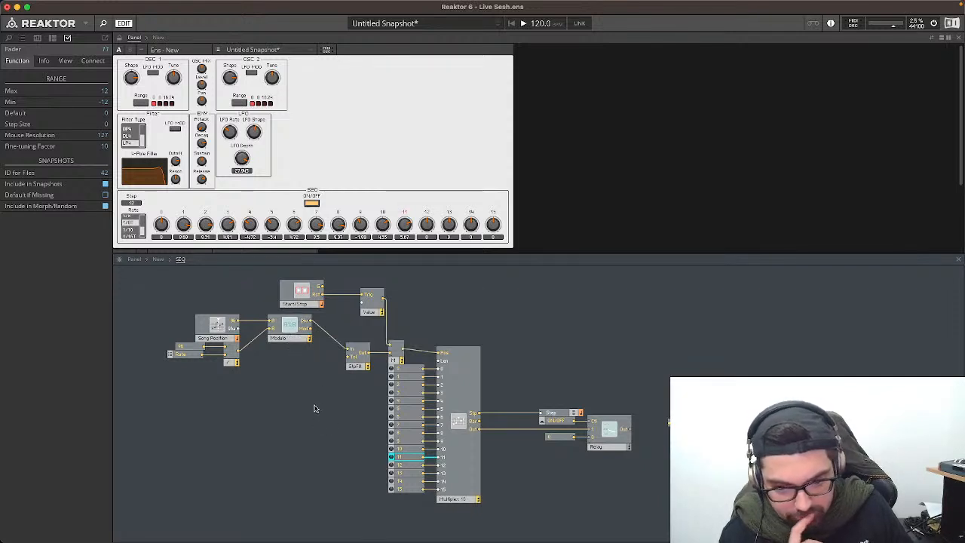
Step: Try feeding the Step display from the signal driving the multiplexer's Pos input, and restore its wire to the multiplexer's first output
left_click_drag(540, 415, 308, 322)
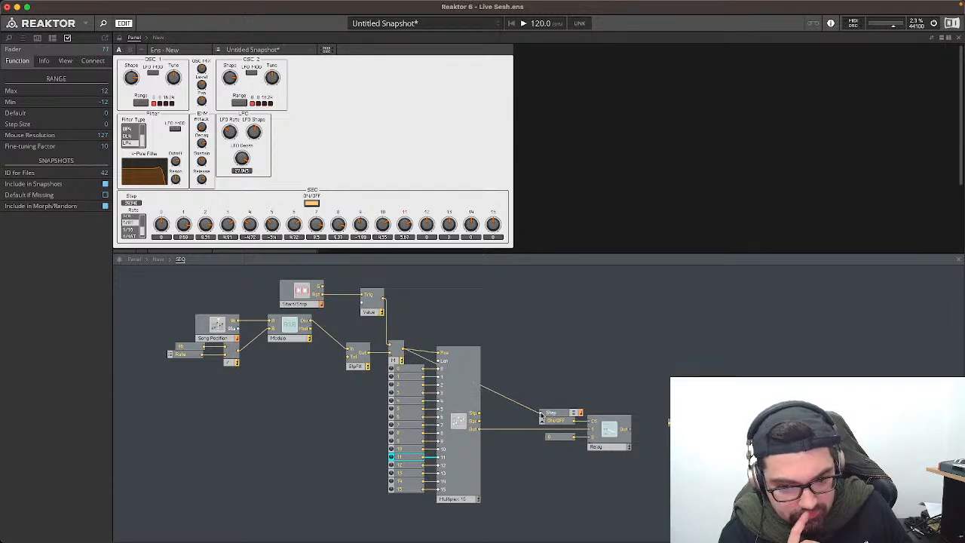
left_click_drag(542, 416, 476, 414)
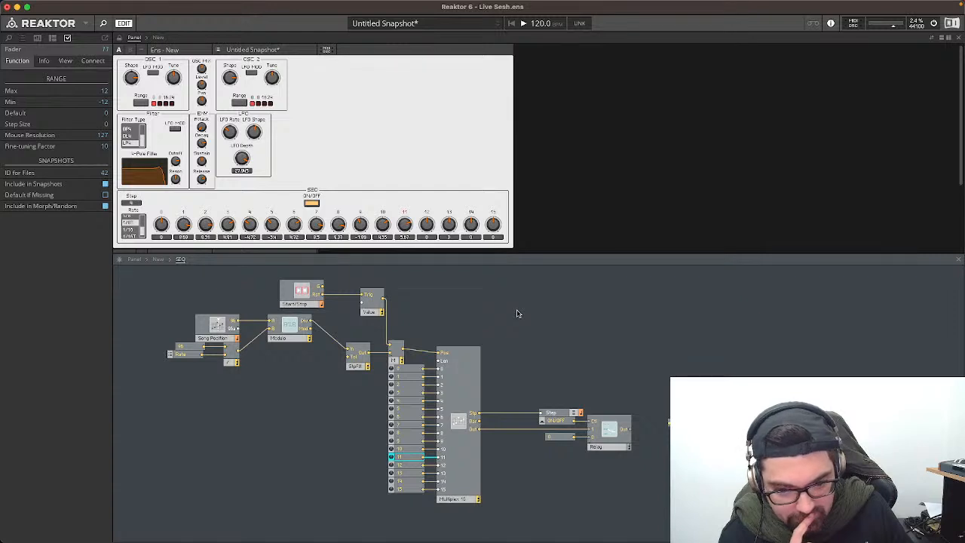
Step: Check the properties of the multiplexer, ON/OFF button and Relay, and set the sequencer Rate to 1/4
left_click(475, 374)
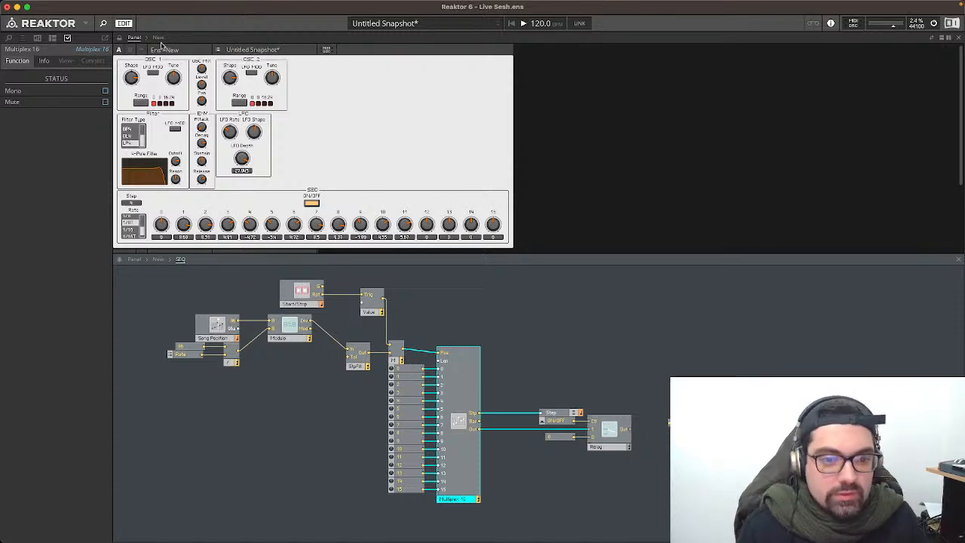
left_click(553, 421)
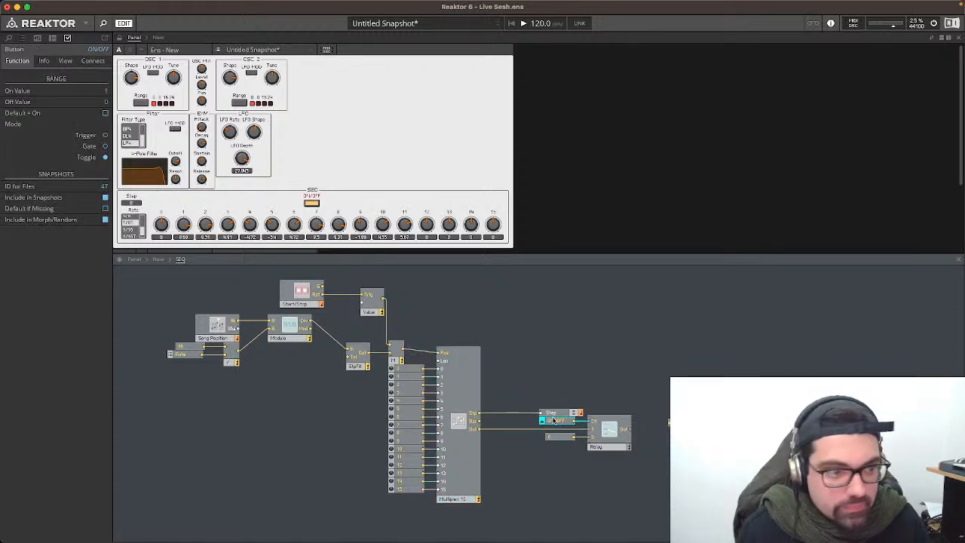
left_click(608, 435)
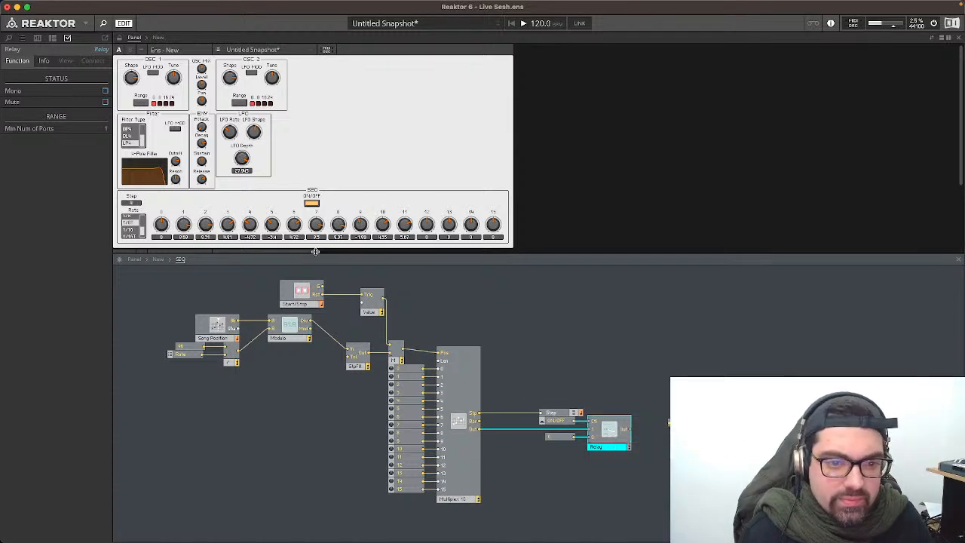
left_click(138, 227)
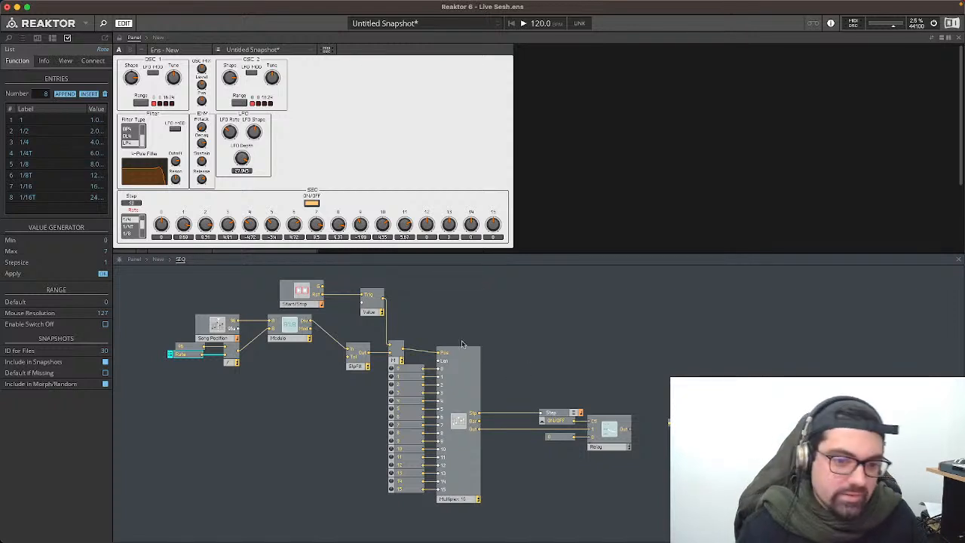
Step: Wire the Relay's output to the SEQ macro's Out port and place the port level with the Relay
left_click_drag(136, 284, 821, 528)
left_click(821, 528)
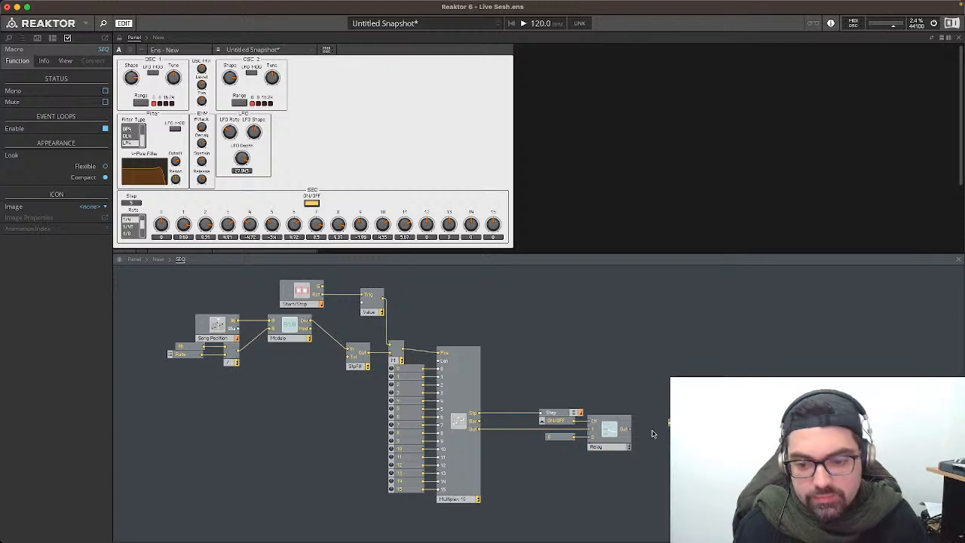
left_click_drag(632, 429, 669, 423)
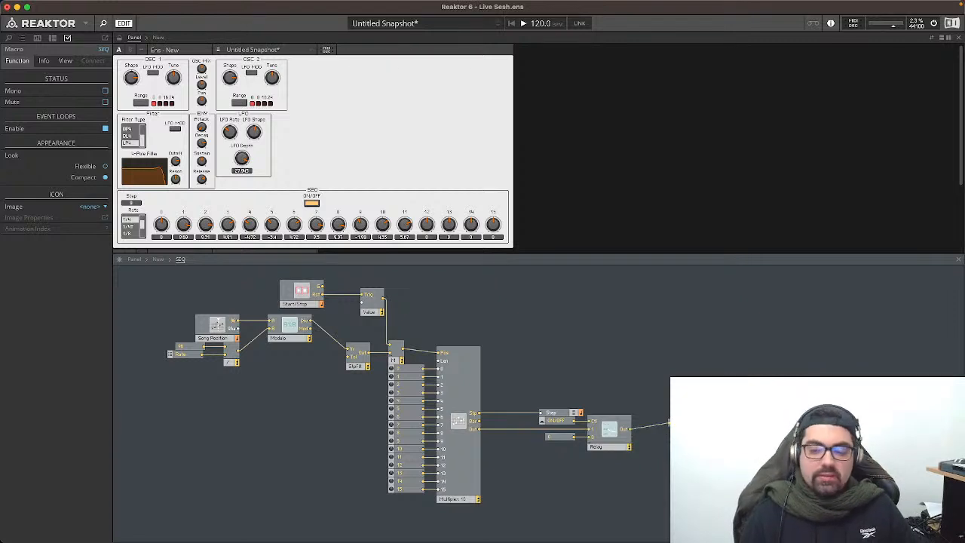
left_click(656, 430)
left_click(619, 483)
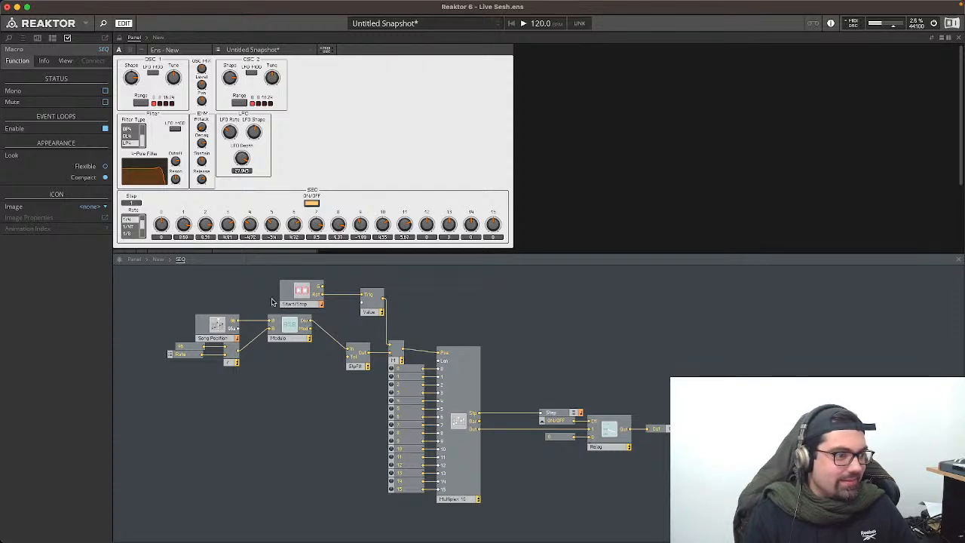
Step: Set the sequencer Rate to 1/8, enable LFO MOD on the Filter and adjust its Cutoff
left_click(133, 231)
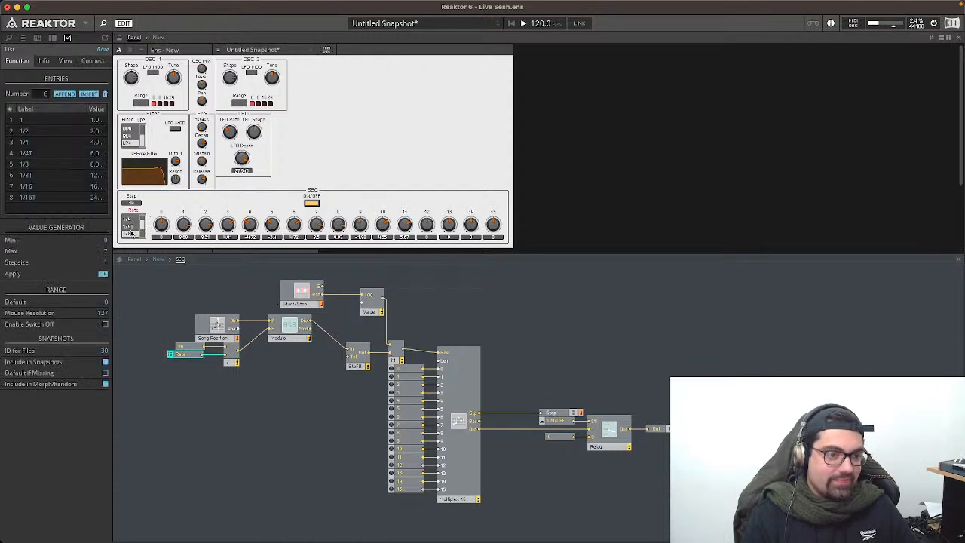
left_click(176, 127)
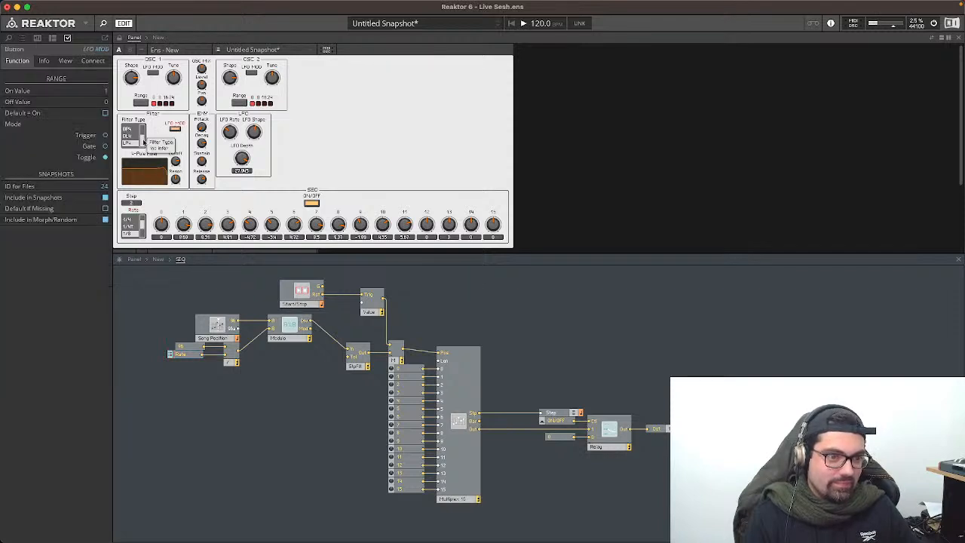
left_click(175, 165)
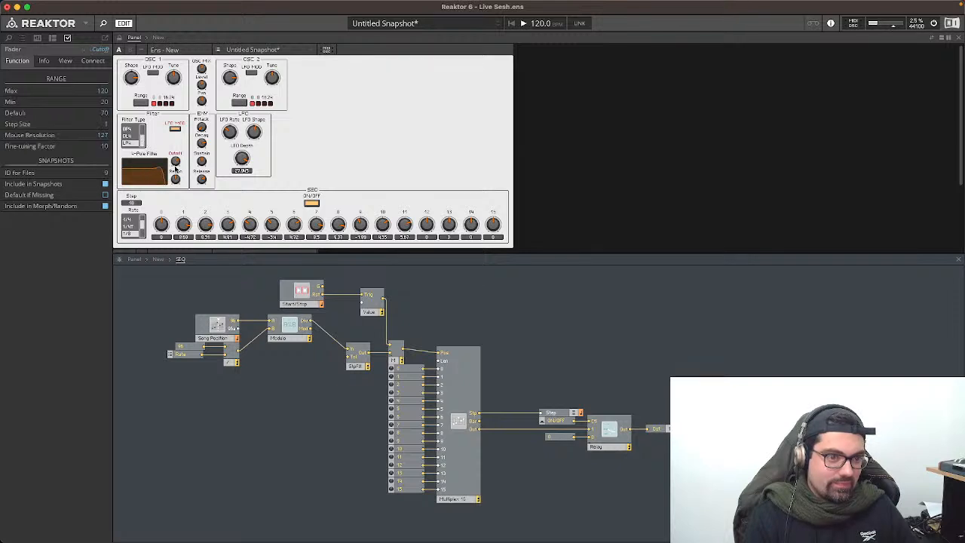
Step: Dial varied non-zero values into sequencer step knobs 13, 14 and 15
left_click(448, 224)
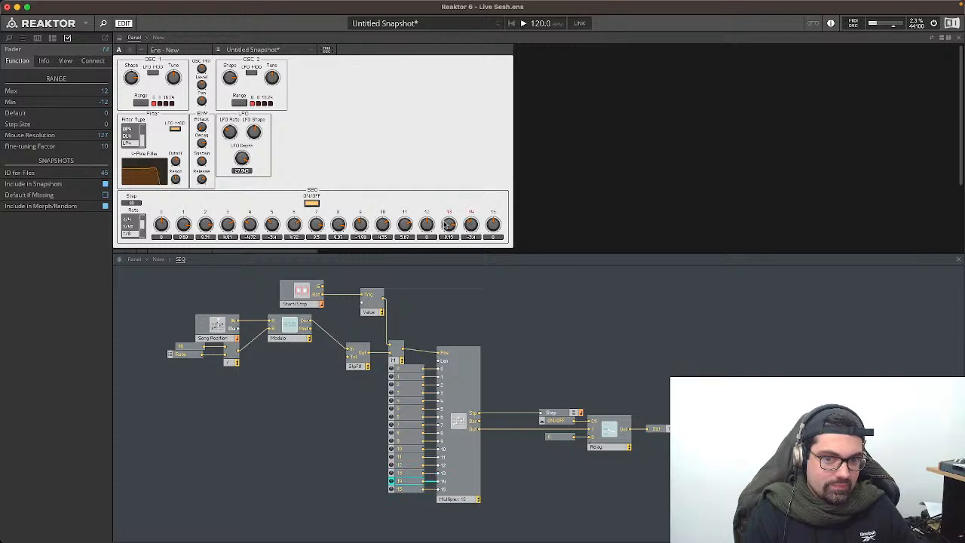
left_click(498, 226)
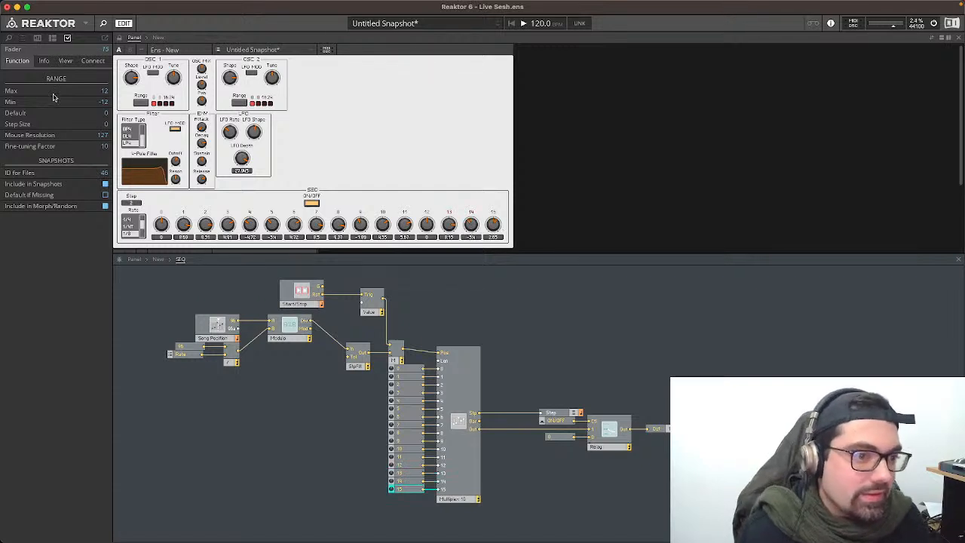
Step: Set the Step Size of sequencer step knobs 0, 1 and 2 to 1 so they move in whole numbers
left_click(160, 224)
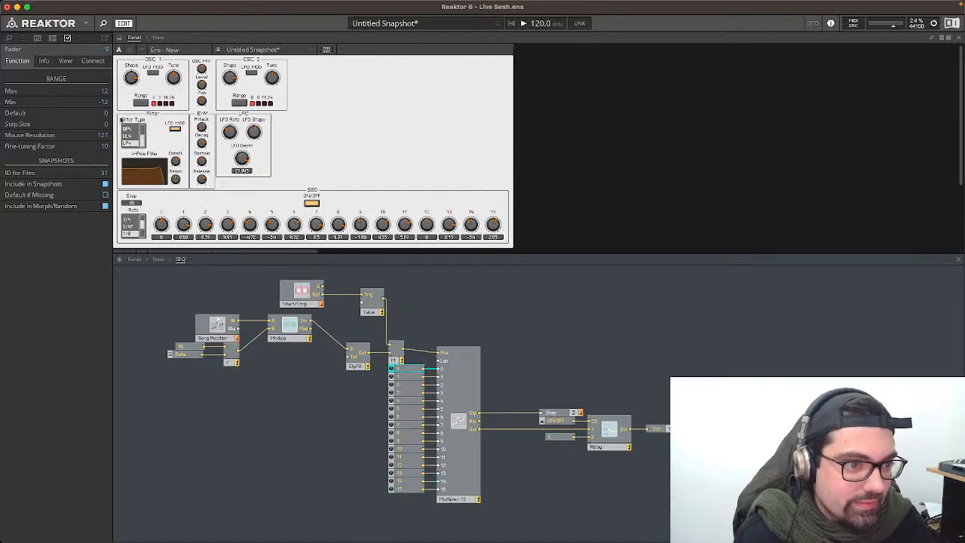
double_click(107, 125)
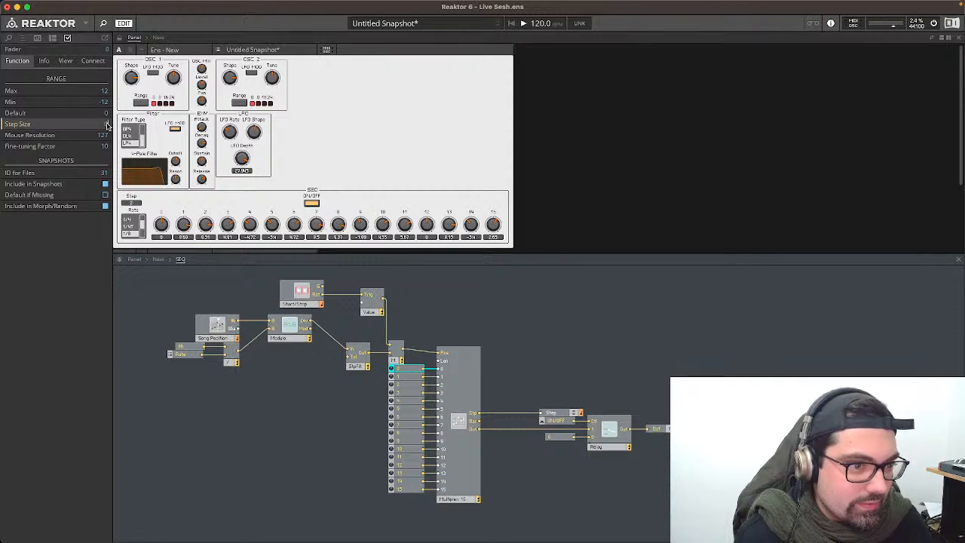
type("1")
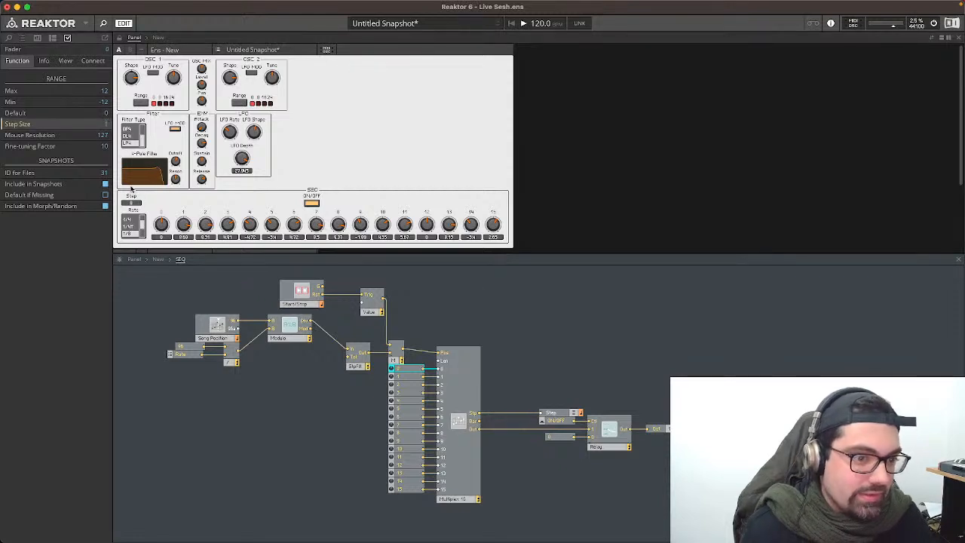
left_click(184, 220)
double_click(105, 126)
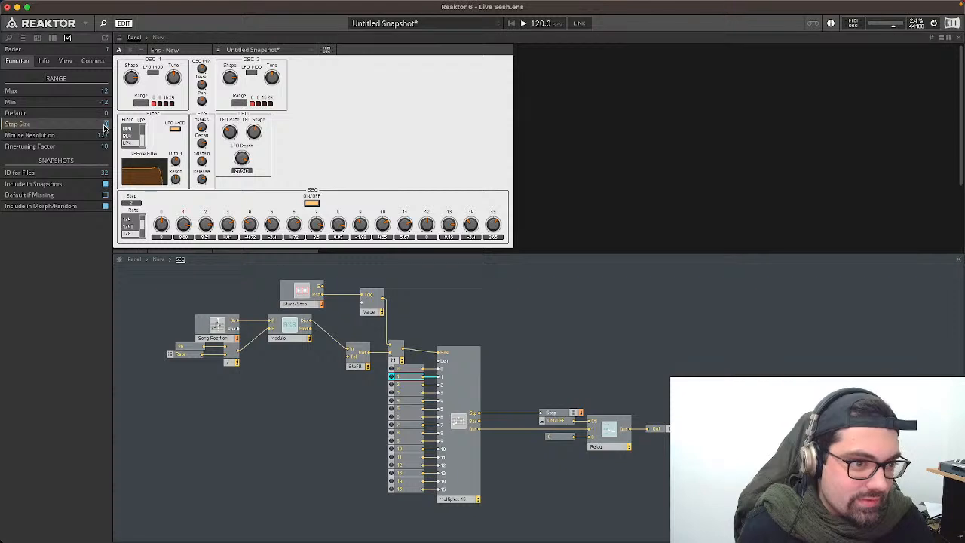
type("1")
key("Return")
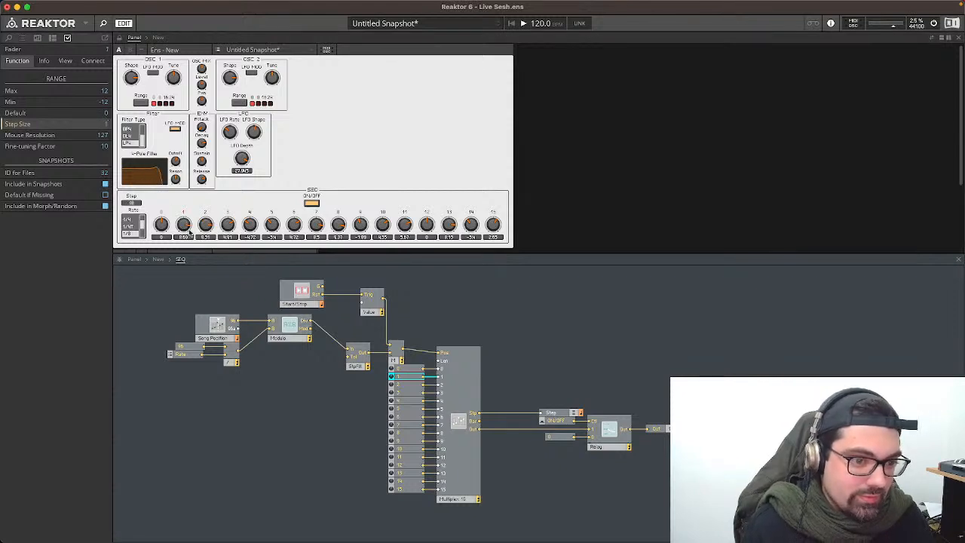
left_click(206, 220)
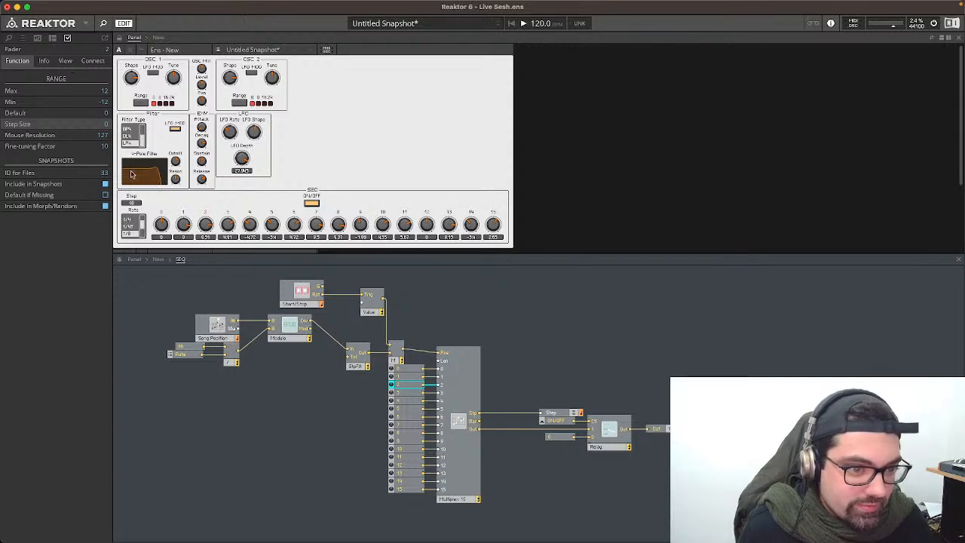
double_click(106, 125)
type("1")
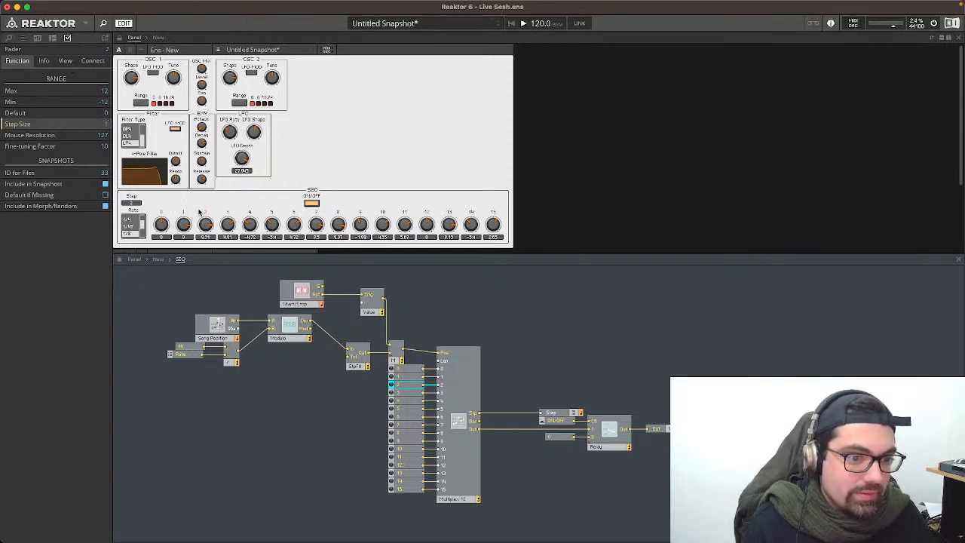
Step: Give sequencer step knobs 3 to 7 a Step Size of 1
left_click(249, 220)
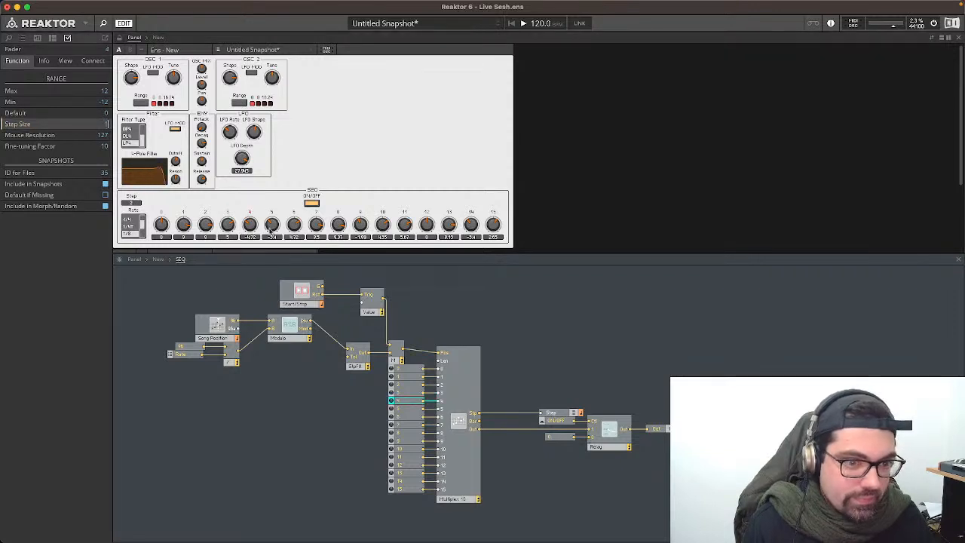
left_click(271, 229)
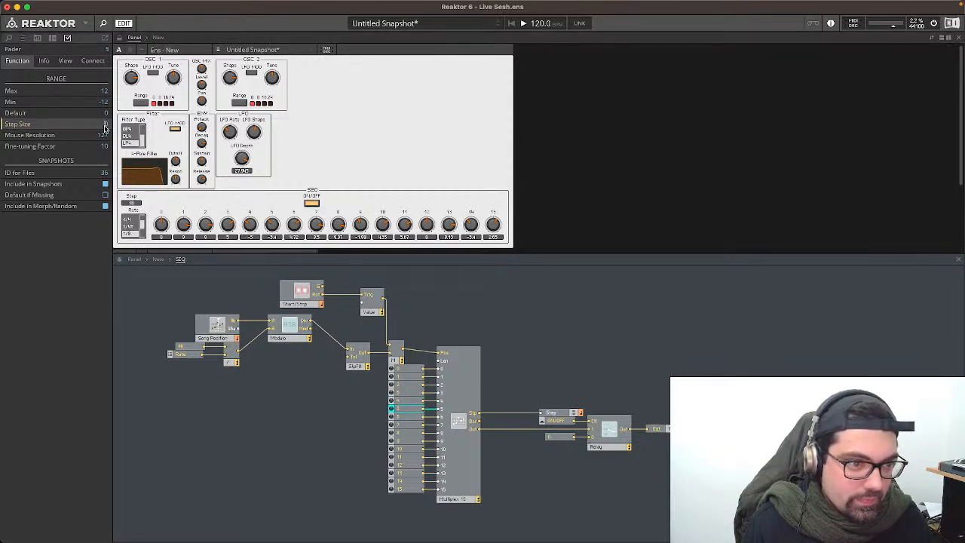
left_click(294, 220)
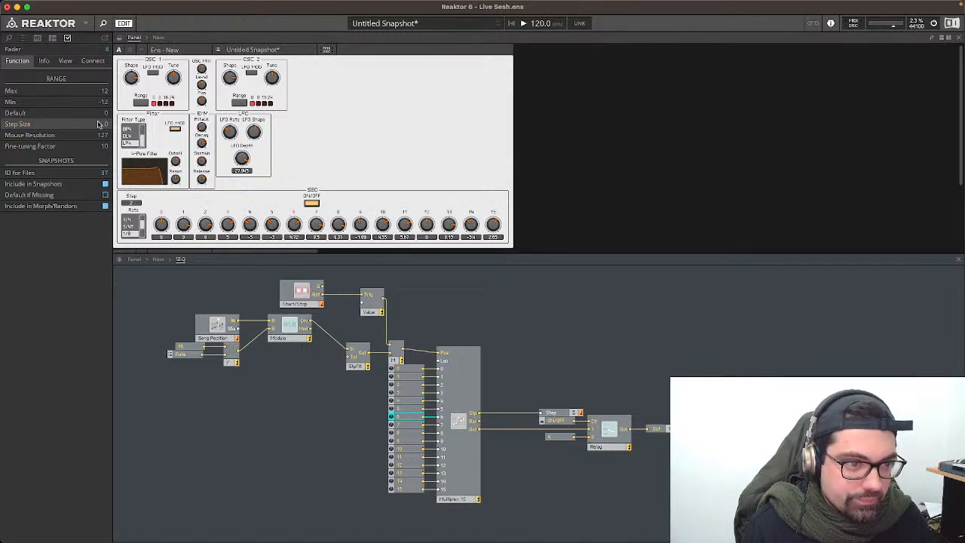
left_click(315, 220)
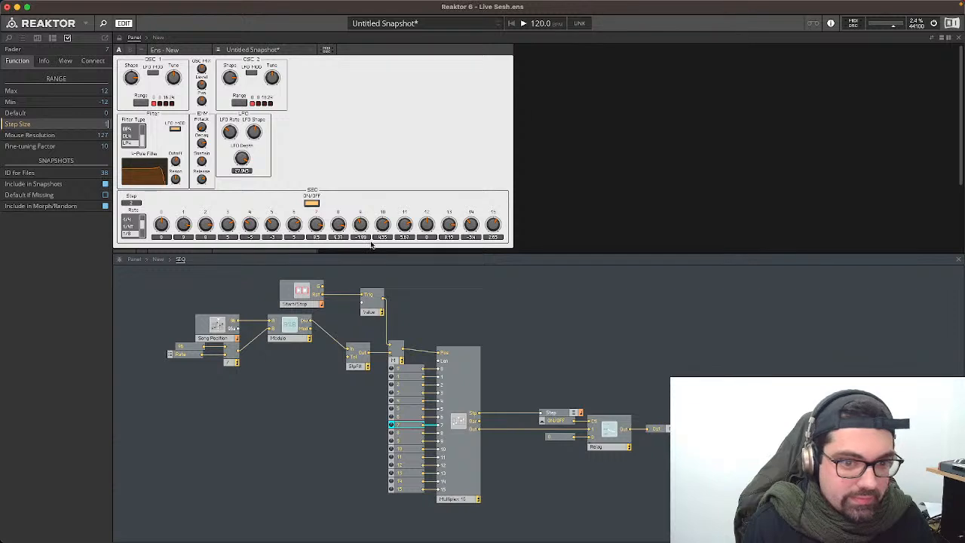
Step: Change the Step Size to 1 for sequencer step knobs 8, 9, 10 and 11
left_click(339, 216)
left_click(106, 124)
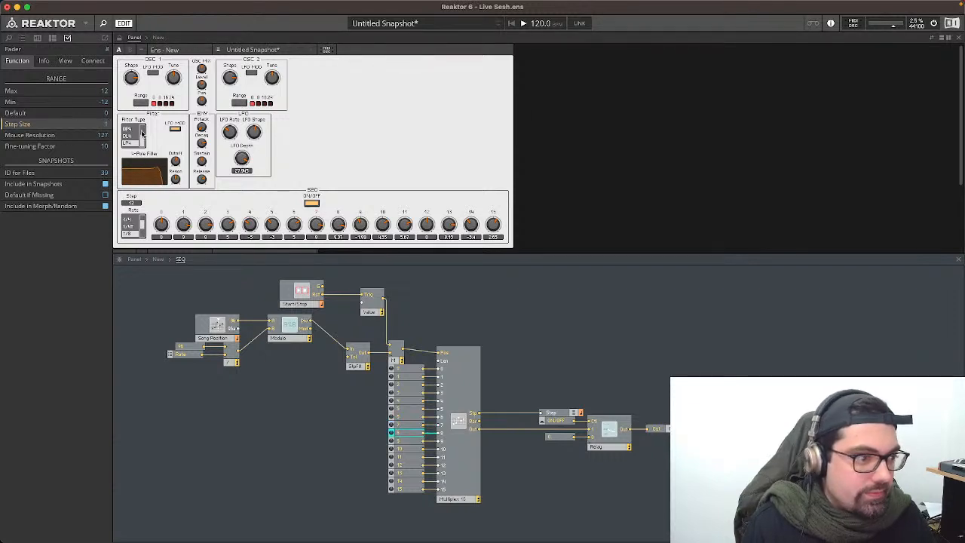
left_click(359, 214)
left_click(106, 125)
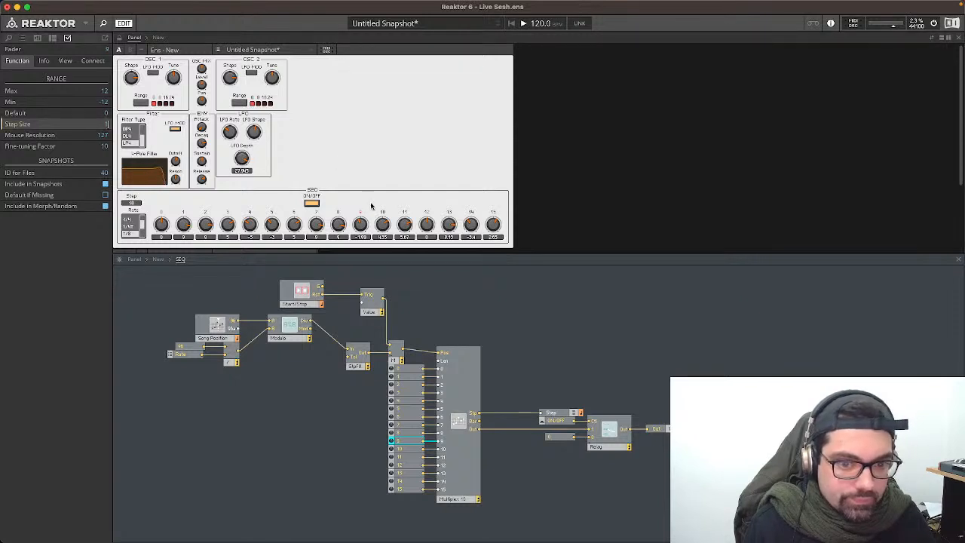
left_click(381, 215)
left_click(106, 124)
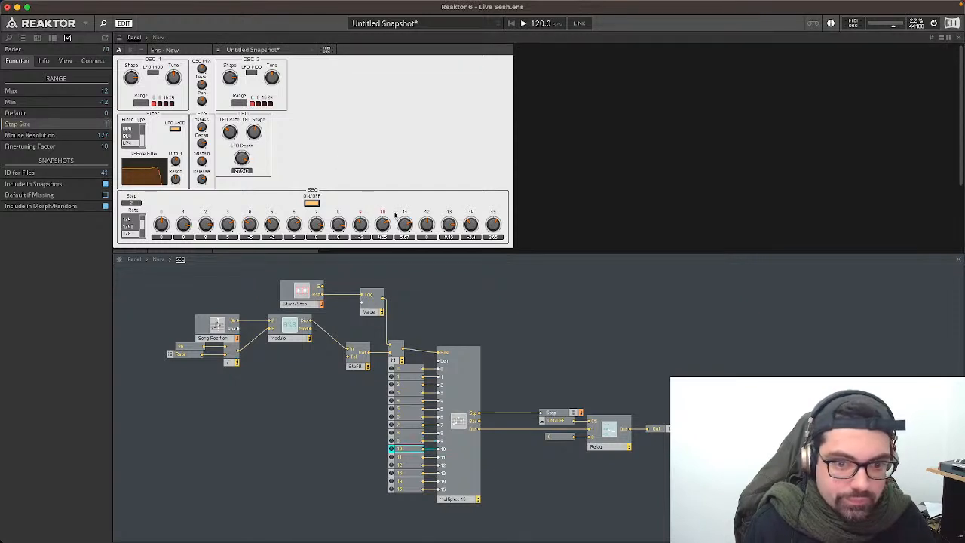
left_click(404, 215)
left_click(106, 125)
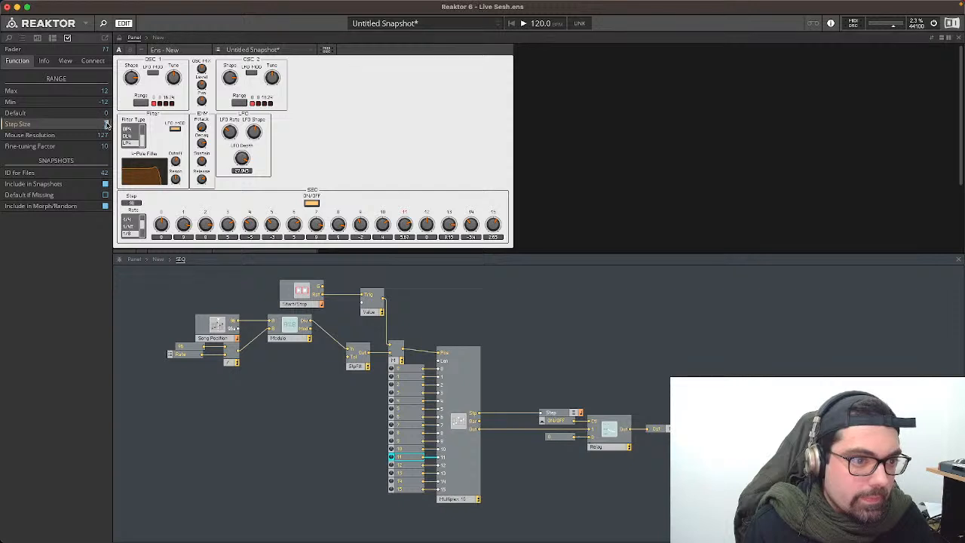
Step: Set the Step Size to 1 on the last four sequencer step knobs, 12 to 15
left_click(427, 219)
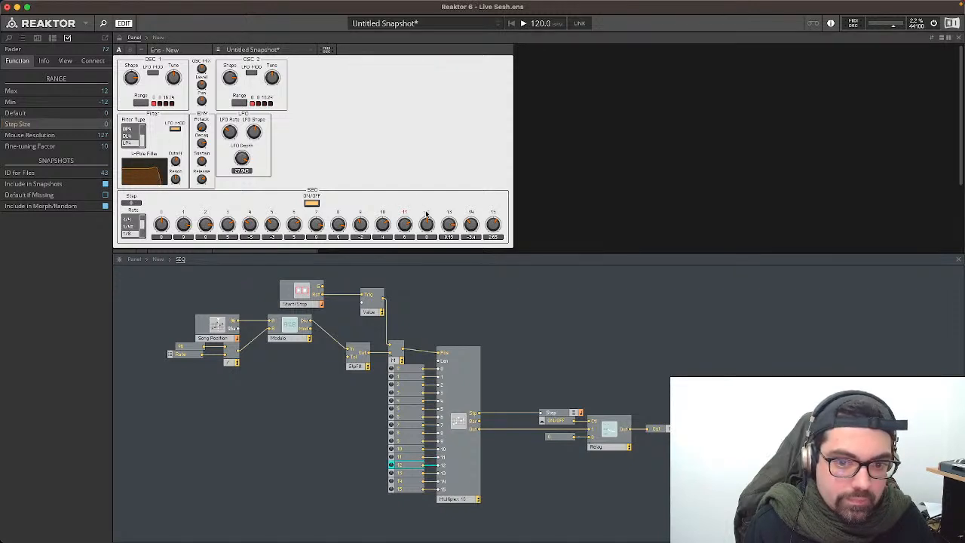
left_click(93, 117)
left_click(449, 218)
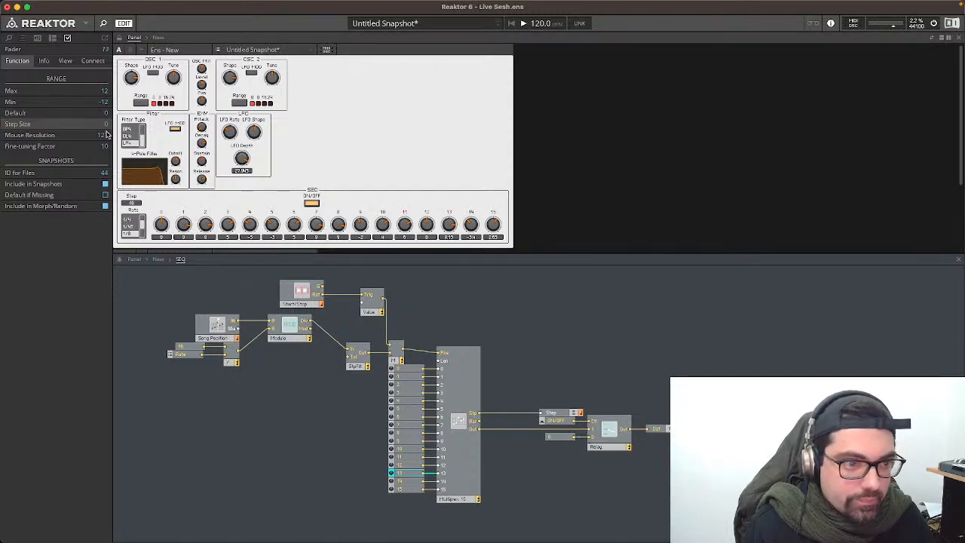
left_click(103, 126)
left_click(472, 218)
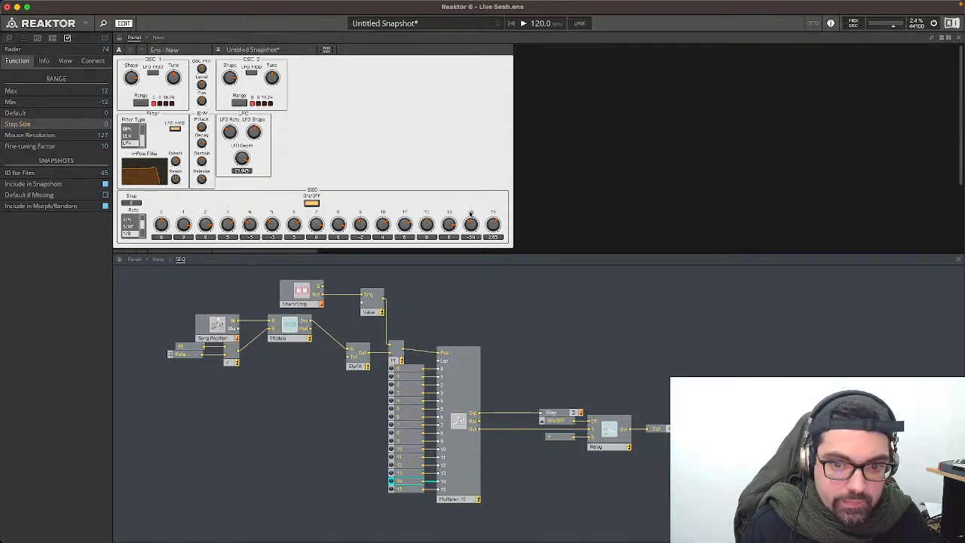
left_click(103, 134)
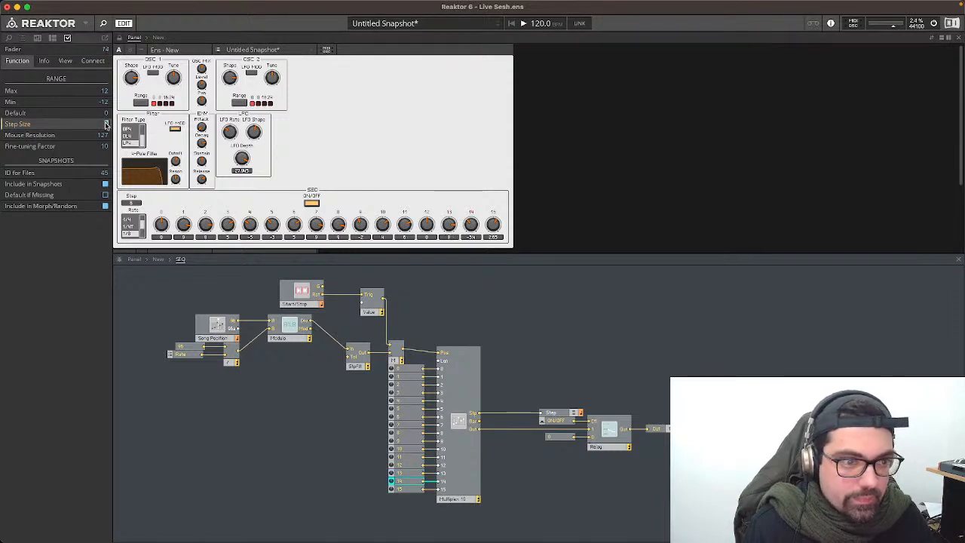
left_click(493, 219)
left_click_drag(104, 129, 105, 119)
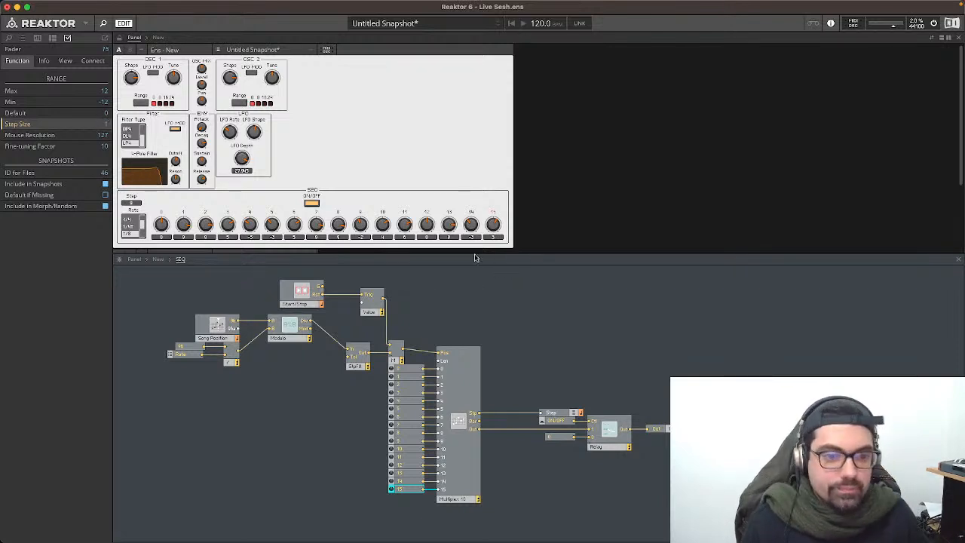
Step: Switch off LFO MOD on the Filter and adjust the Filter Cutoff while auditioning the sequence
key("space")
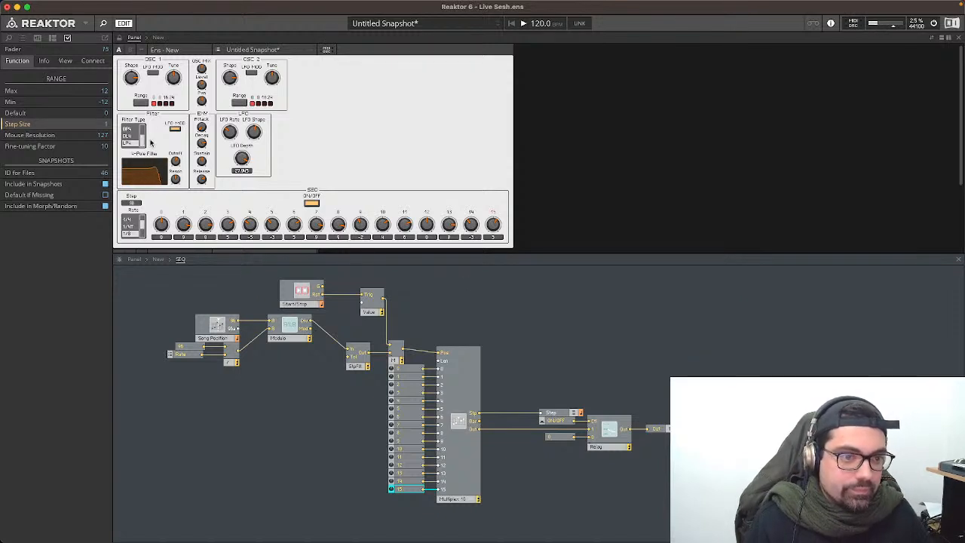
left_click(173, 129)
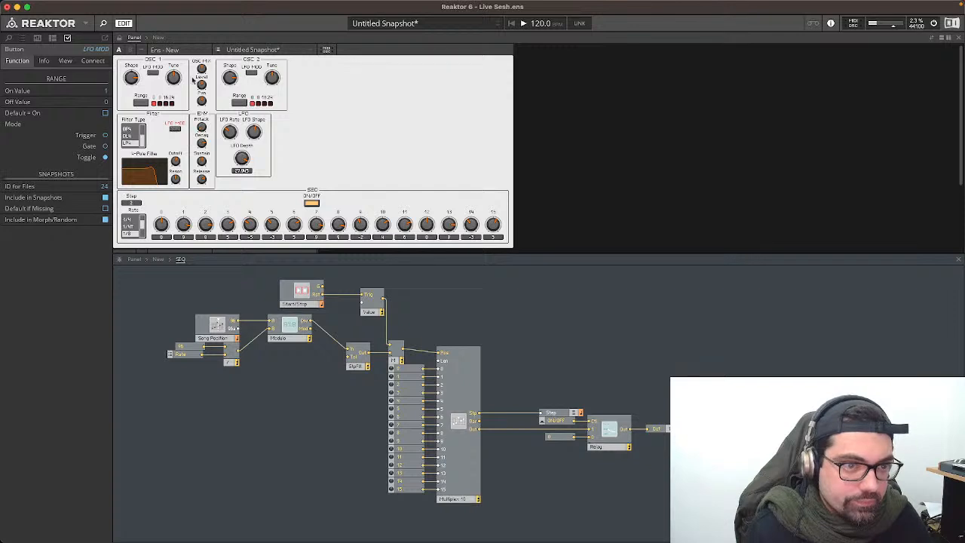
left_click(231, 77)
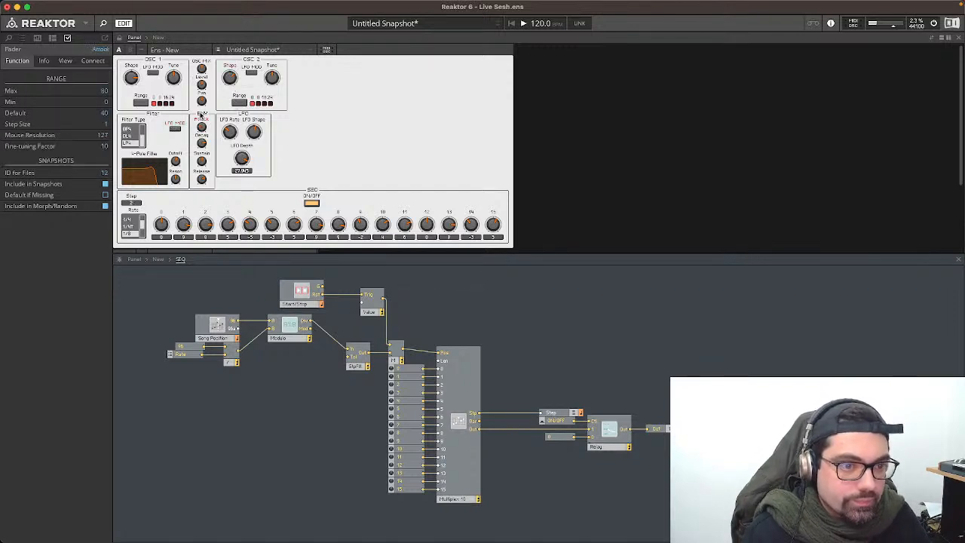
left_click(177, 156)
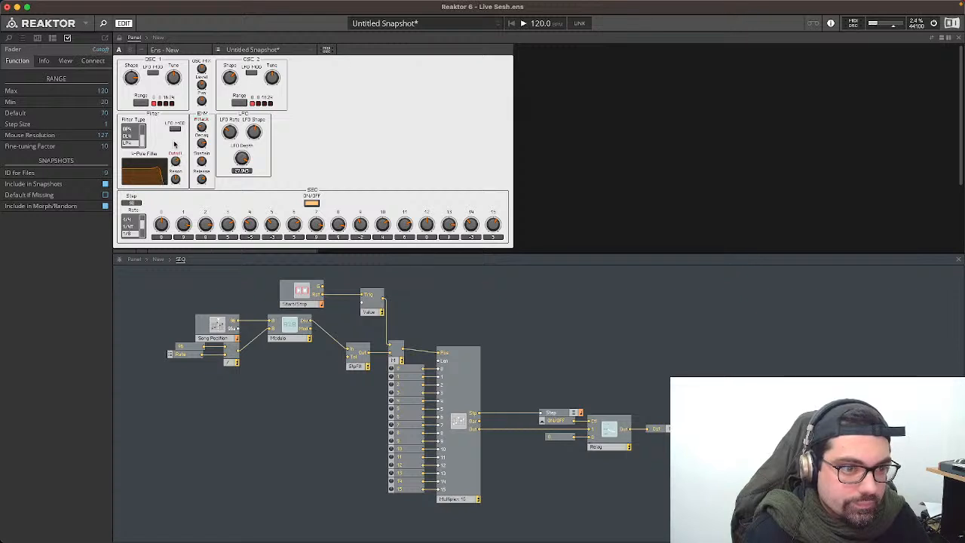
Step: Adjust the OSC 1 Shape, OSC Mix, Level and Filter Cutoff to refine the sequenced sound
left_click(233, 78)
left_click(134, 80)
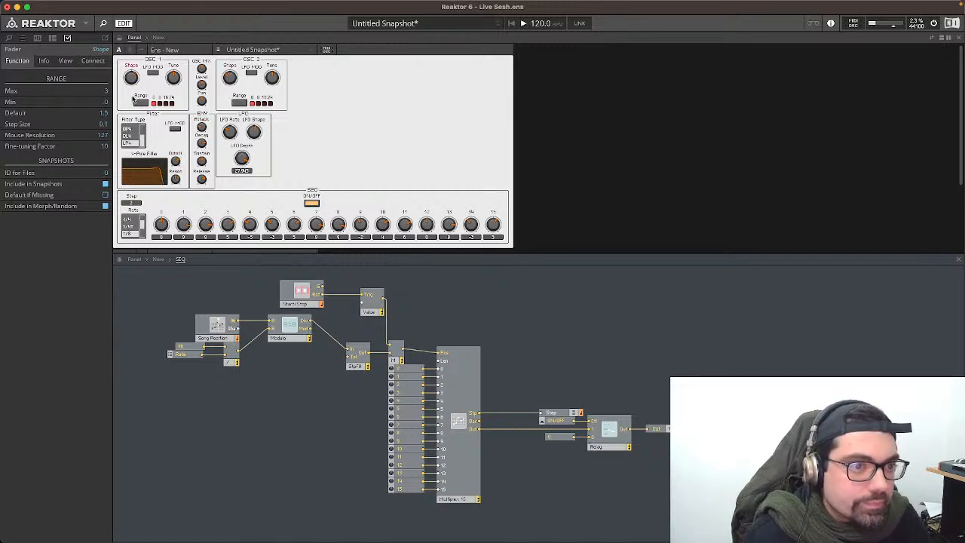
left_click(202, 63)
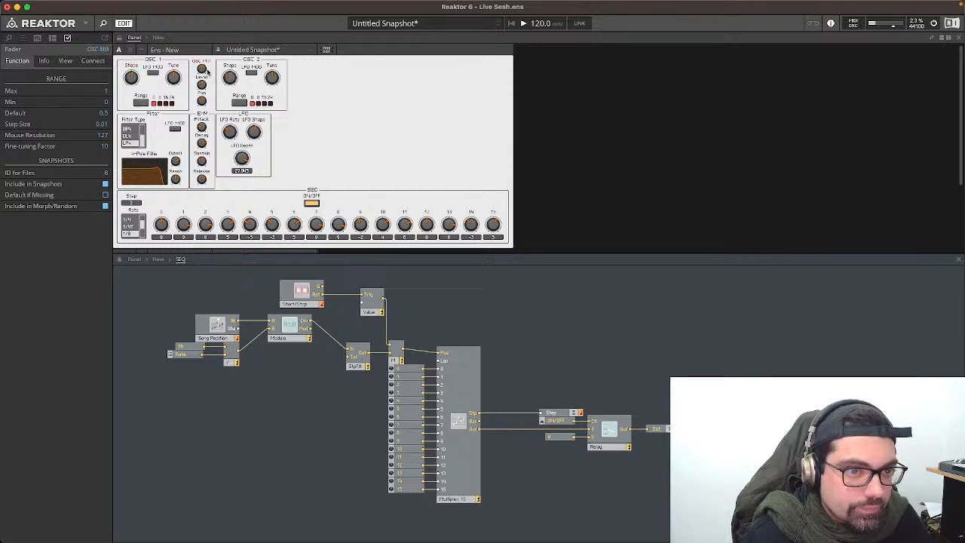
left_click(208, 77)
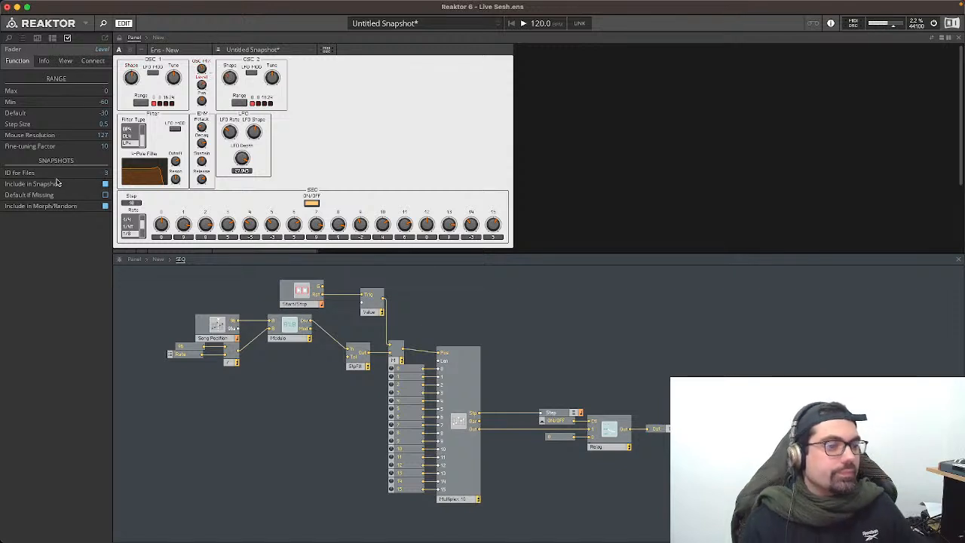
left_click(176, 161)
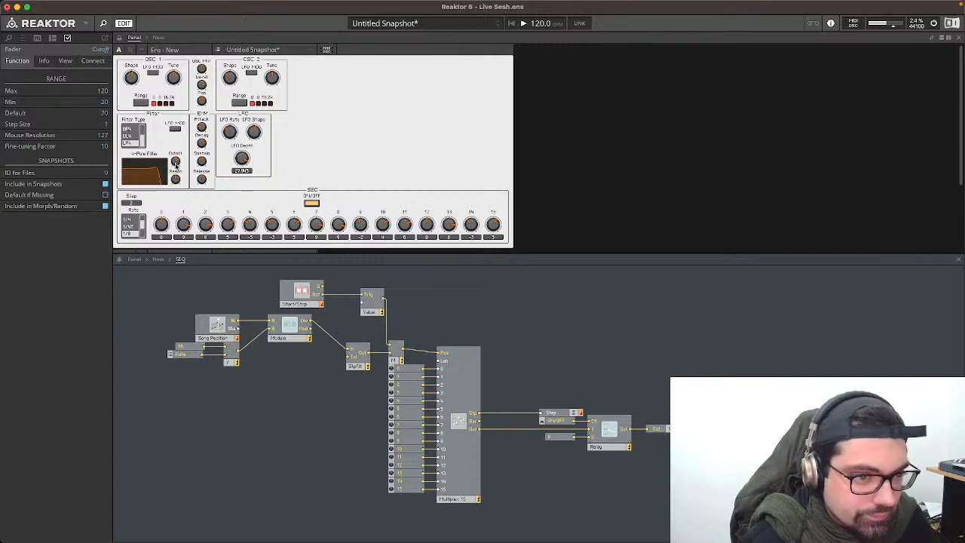
Step: Enable LFO MOD on the Filter, switch the sequencer off and reduce the LFO Depth
left_click(175, 128)
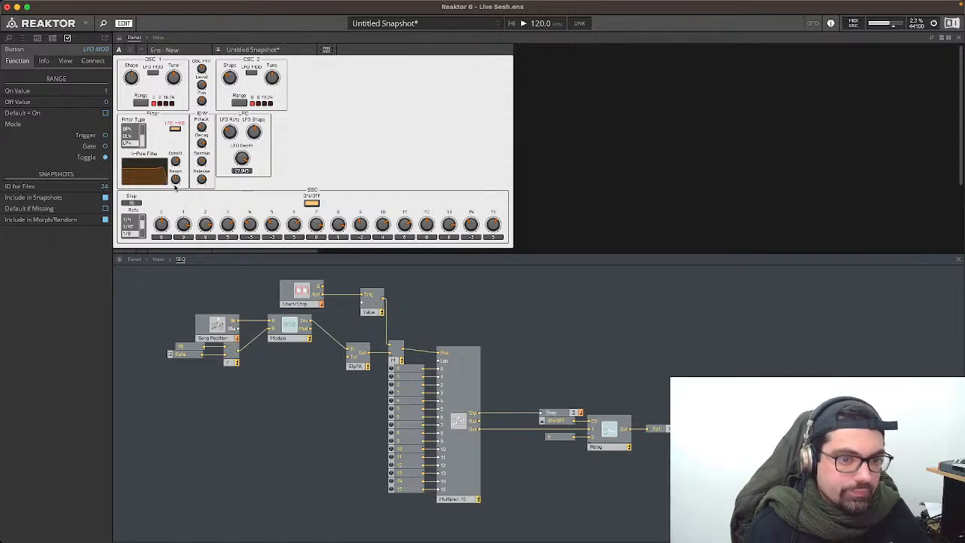
left_click(311, 202)
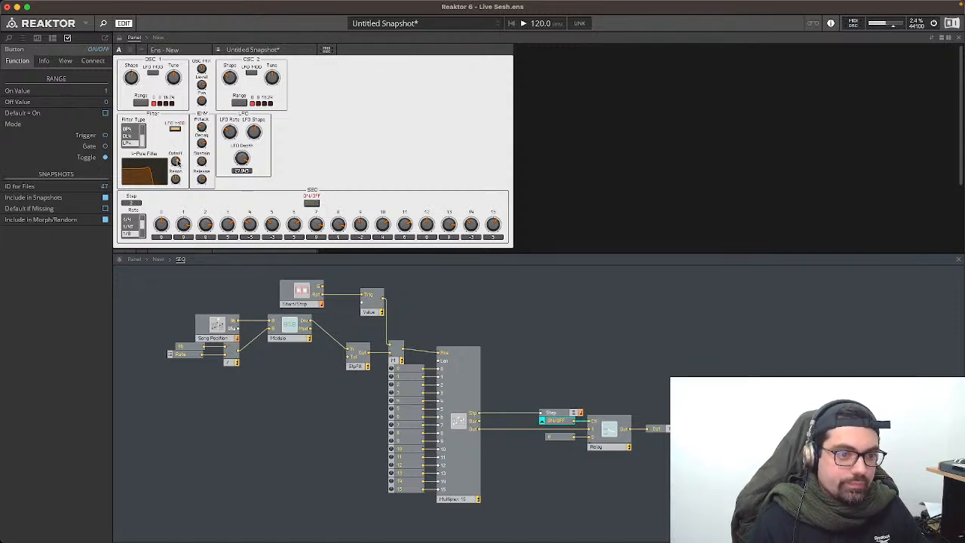
left_click(175, 161)
left_click(201, 84)
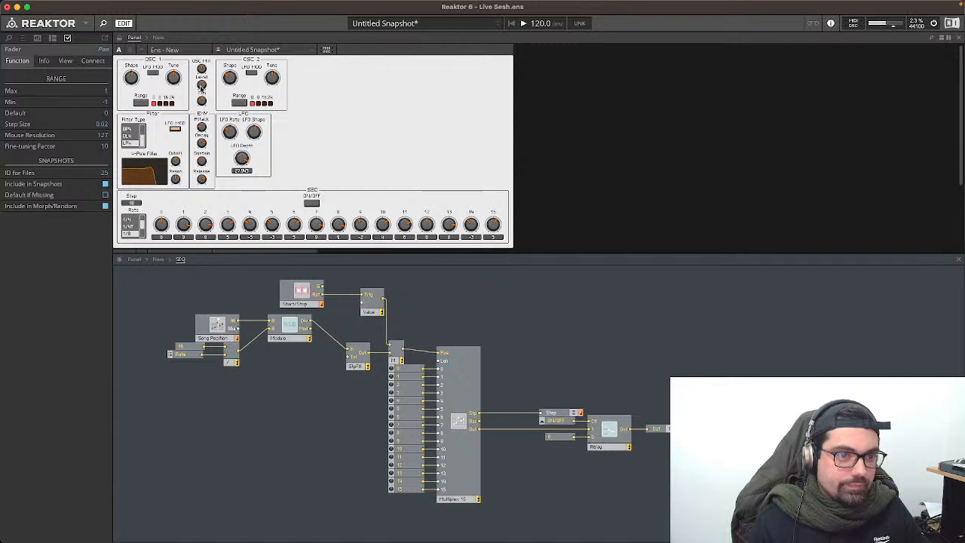
left_click(240, 160)
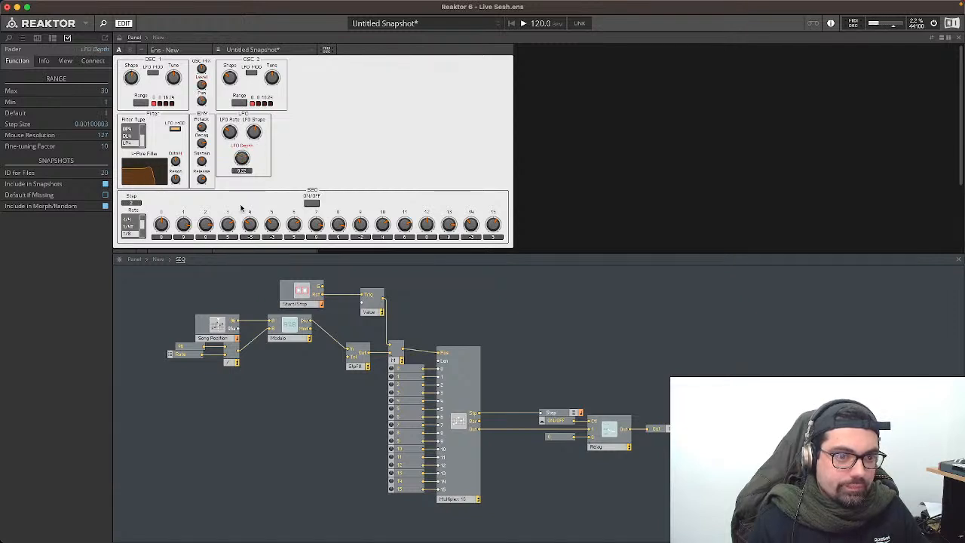
Step: Switch the sequencer back on and adjust the synth's Level
left_click(309, 204)
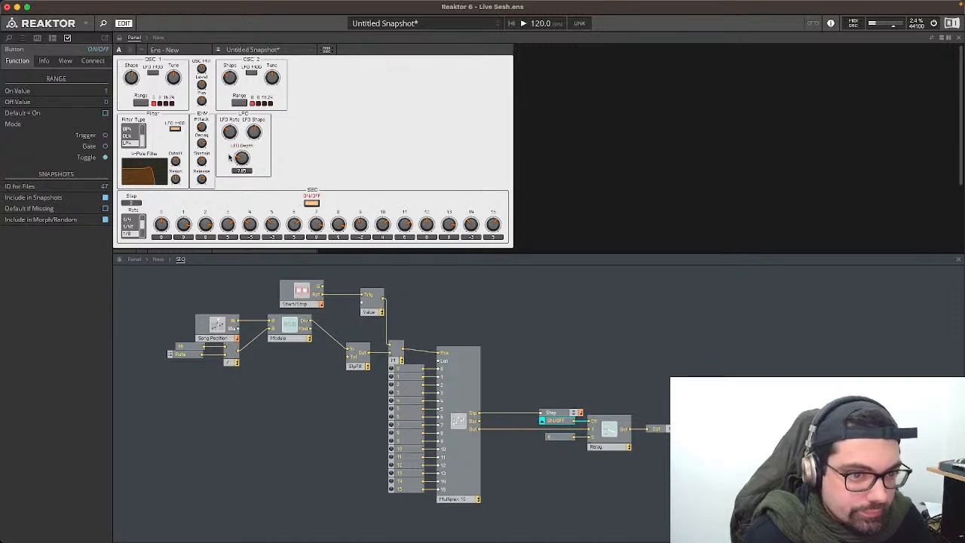
left_click(201, 82)
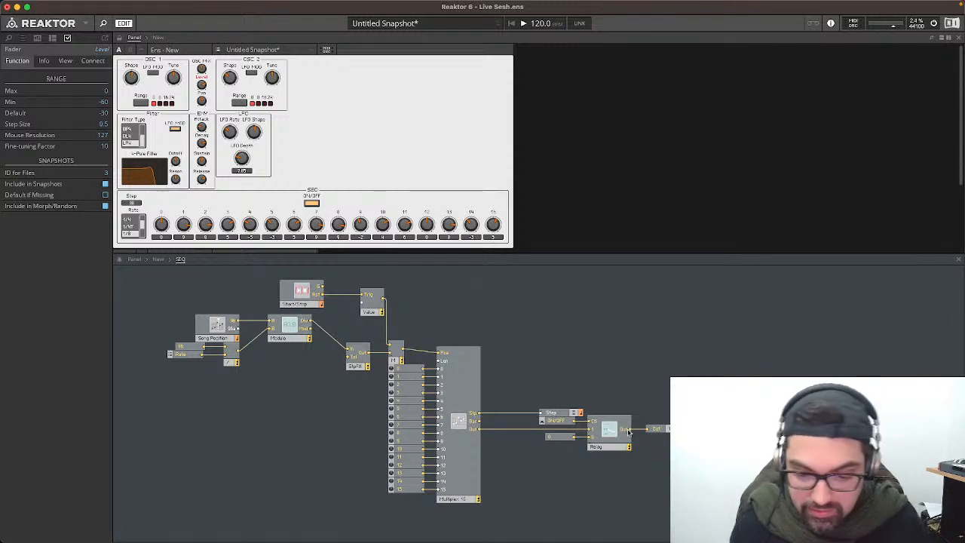
double_click(616, 333)
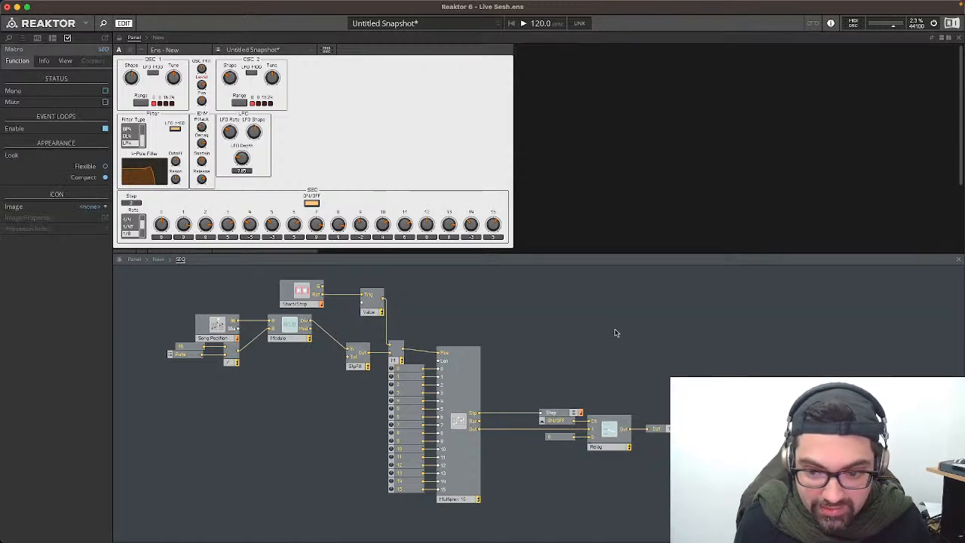
Step: Add a Logic AND module below the Relay and wire ON/OFF and the Start/Stop G output to its inputs
type("logic")
key("Return")
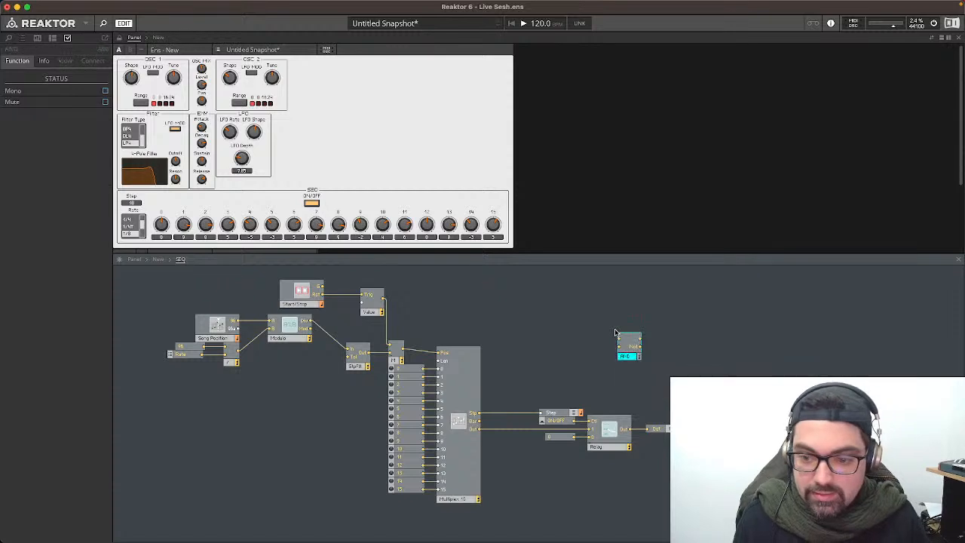
left_click_drag(630, 341, 600, 460)
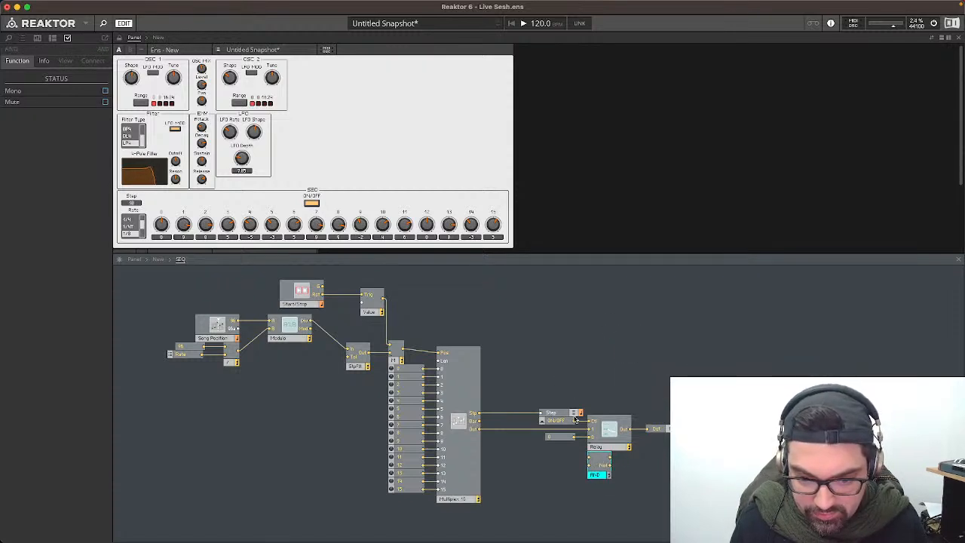
left_click_drag(573, 423, 591, 461)
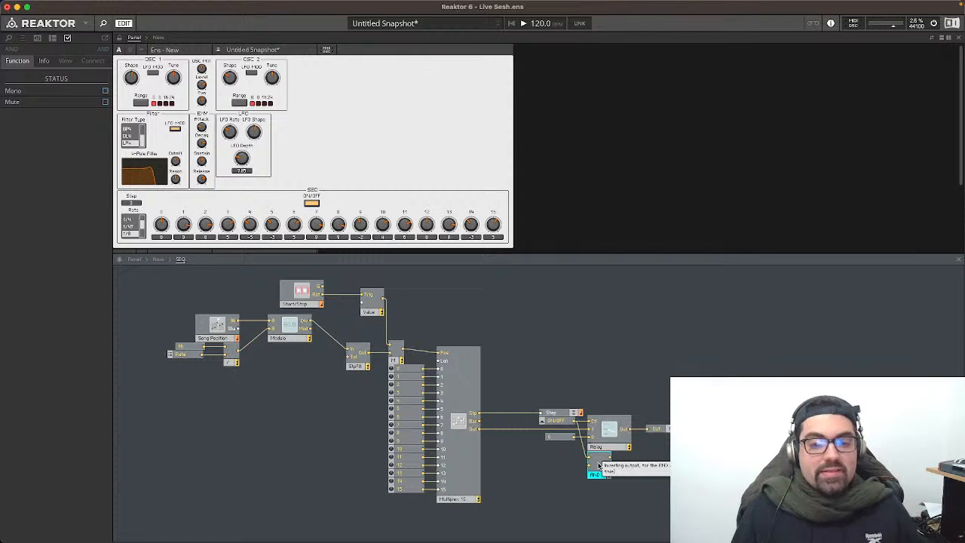
left_click_drag(322, 289, 589, 466)
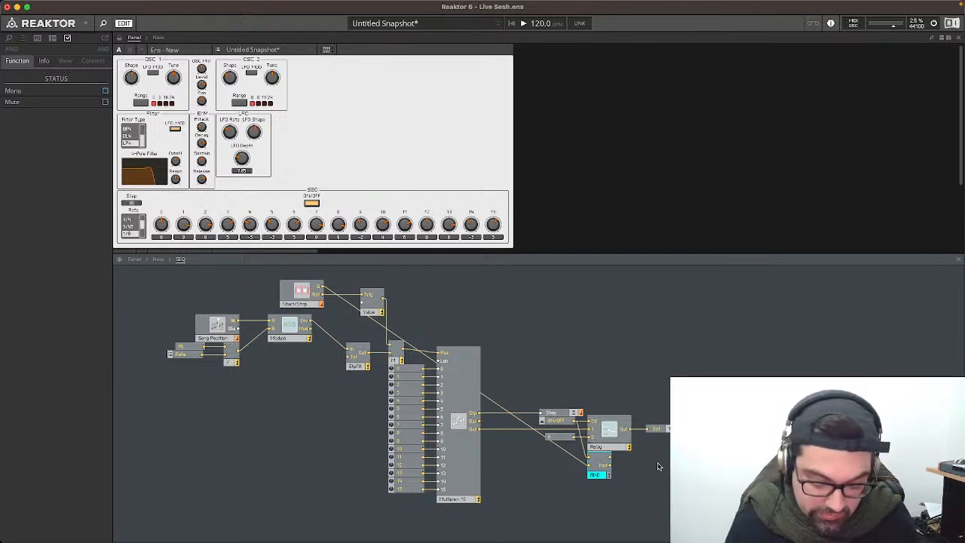
Step: Add an output port named G to the SEQ macro and connect the AND module's output to it
key("Return")
type("out")
key("Return")
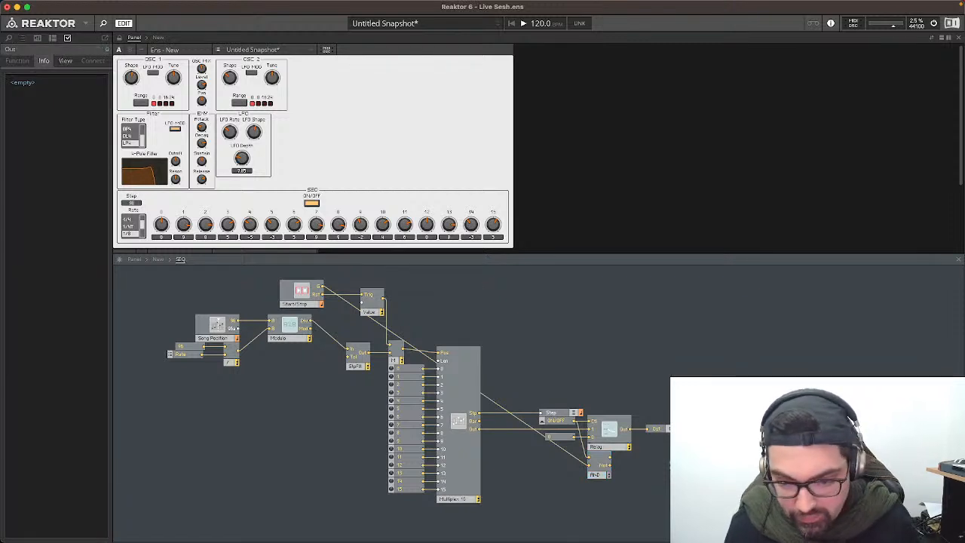
left_click_drag(609, 458, 655, 460)
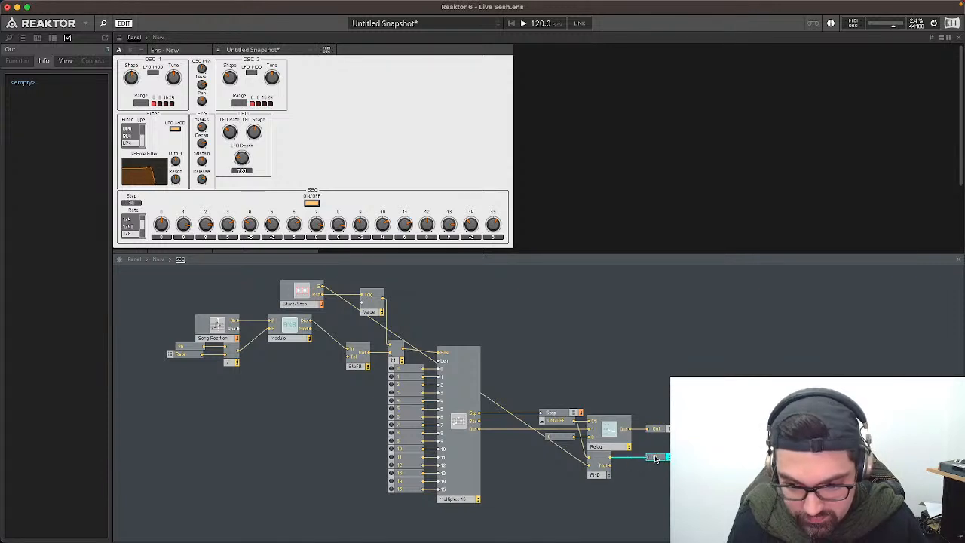
left_click(313, 205)
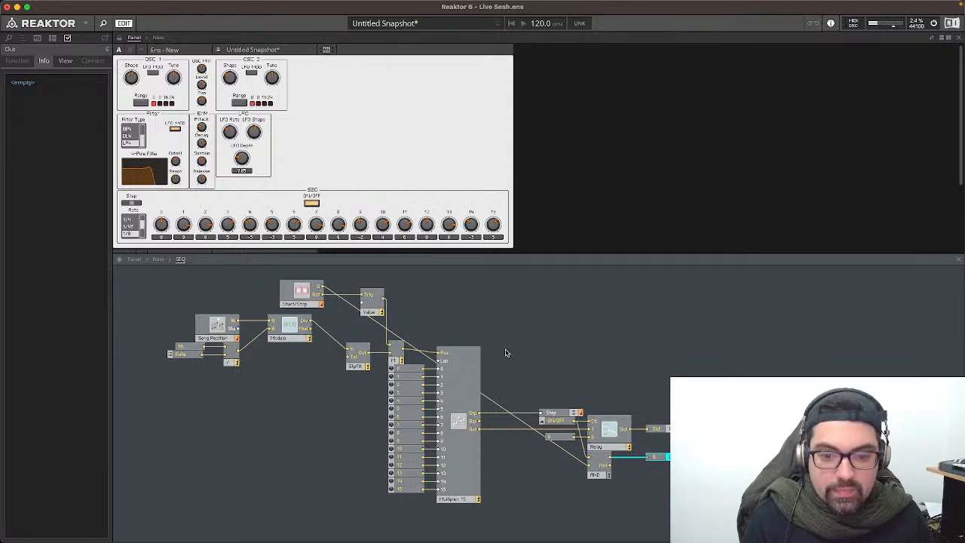
Step: Go up to the New instrument structure and move the SEQ macro and Gate module away from ENV
left_click(158, 258)
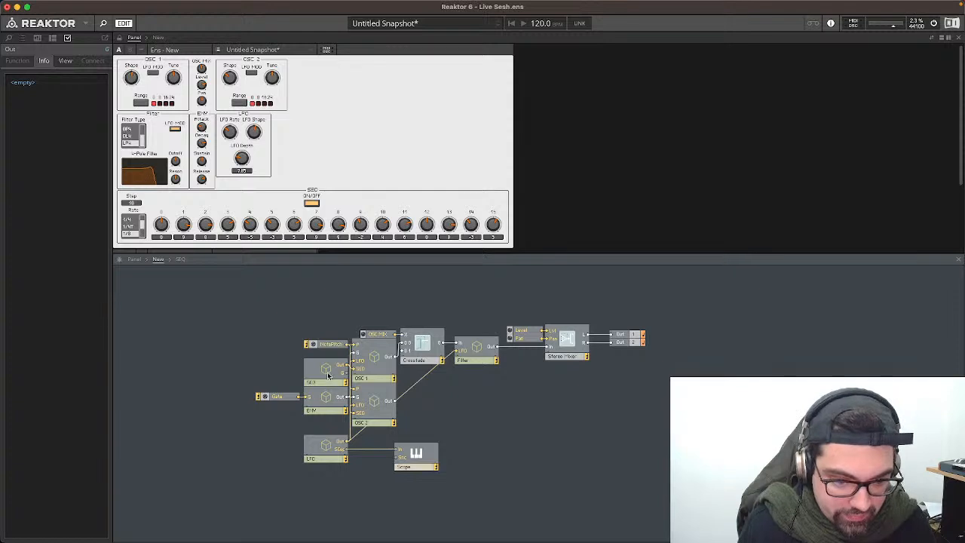
left_click_drag(327, 372, 234, 372)
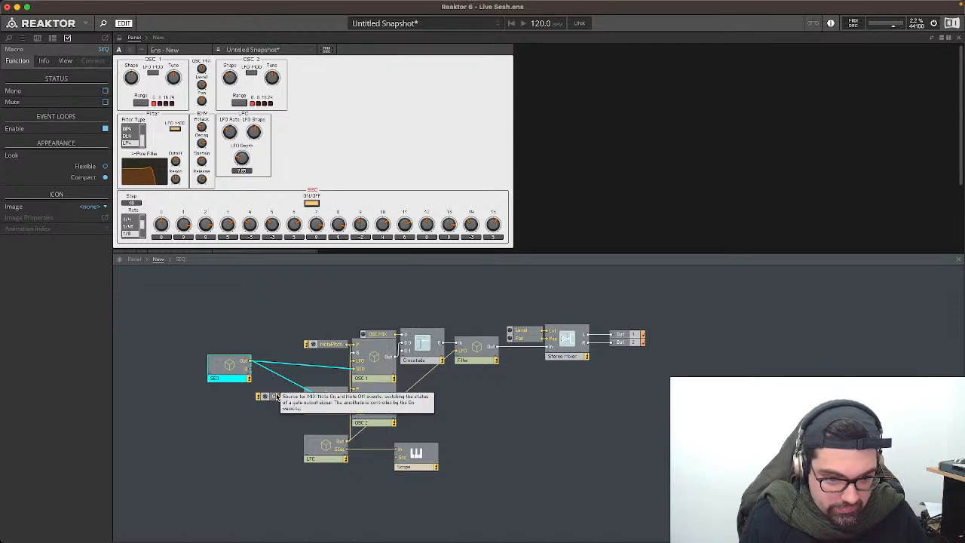
left_click_drag(279, 397, 233, 399)
left_click(228, 448)
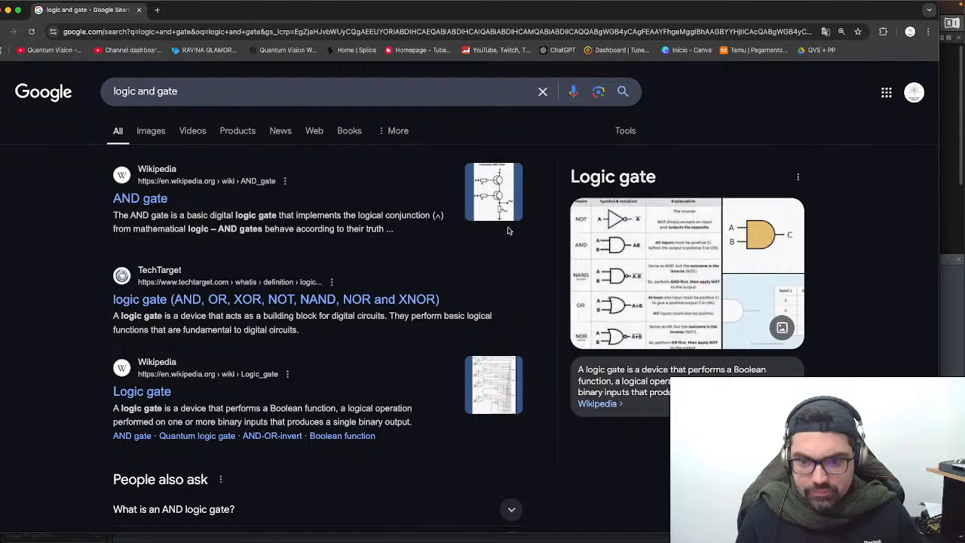
Step: Switch to Chrome and examine the AND gate's logic and analytical representation in its Wikipedia article
left_click(138, 198)
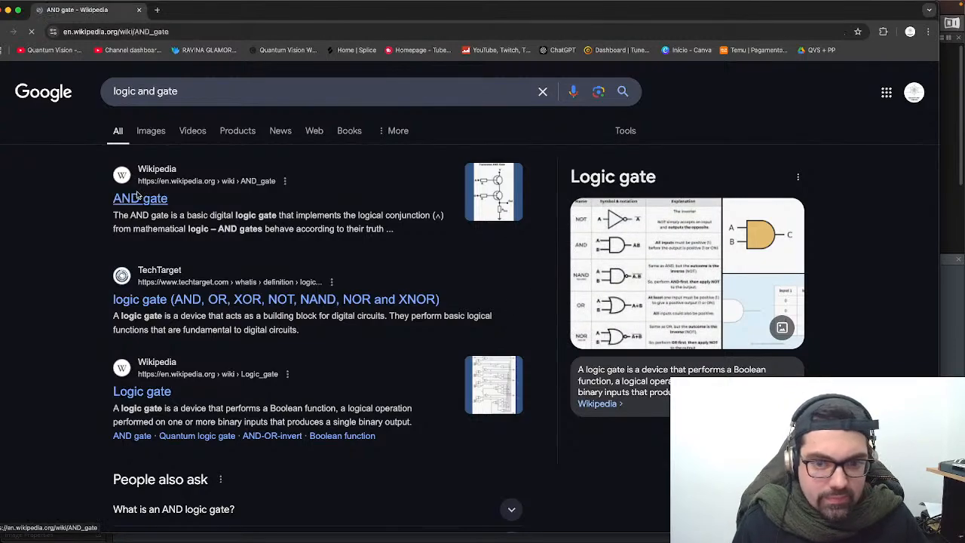
scroll(427, 222, "down", 5)
scroll(427, 222, "down", 3)
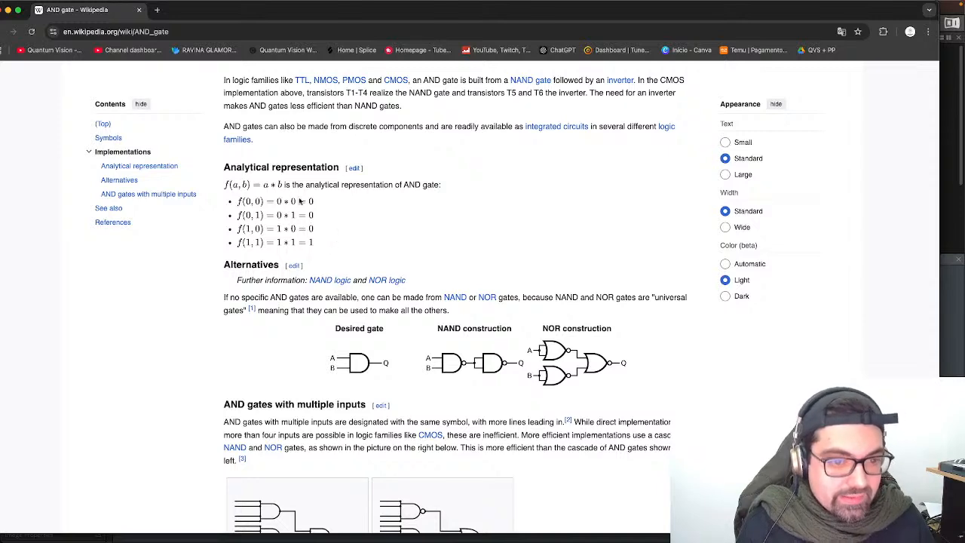
scroll(300, 201, "down", 4)
scroll(301, 204, "up", 4)
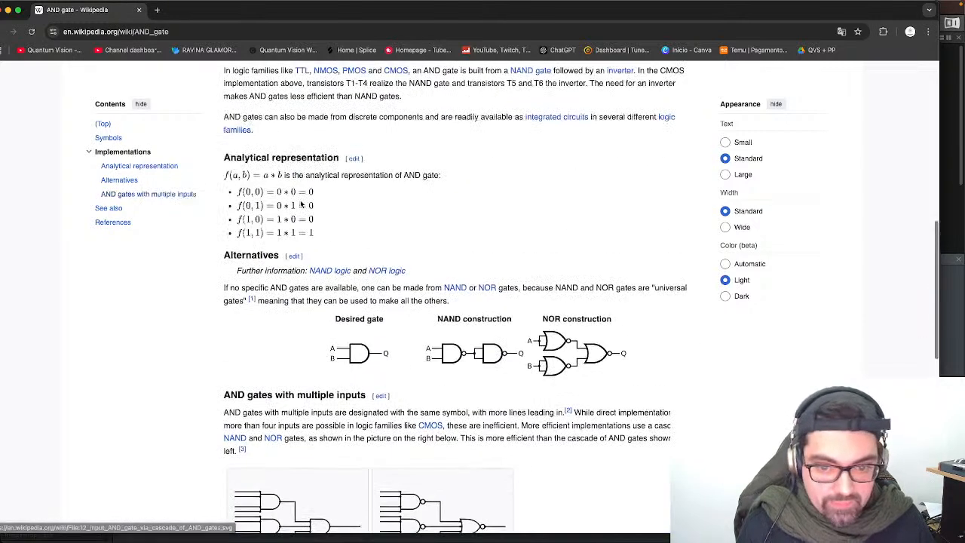
scroll(431, 316, "down", 5)
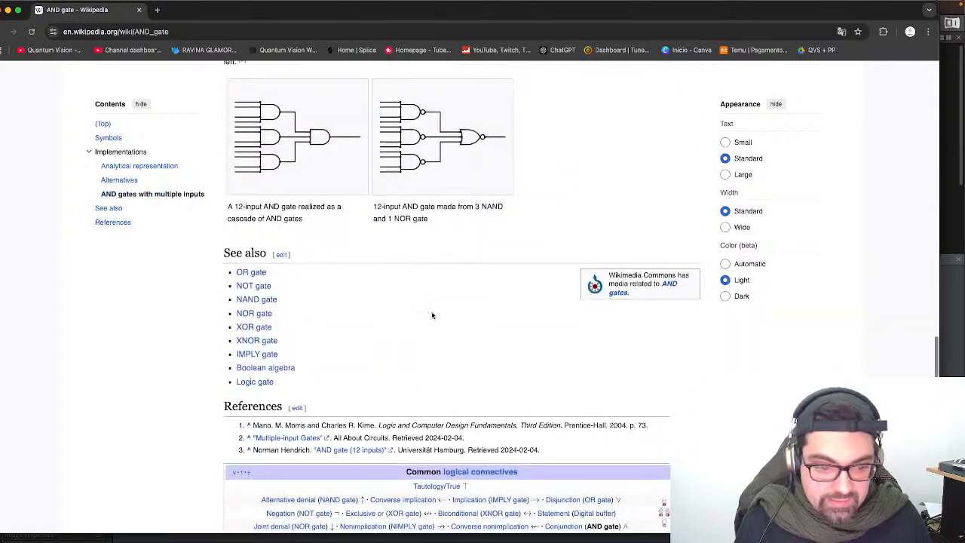
Step: Open the related NAND gate article and look through its logic and implementation sections
left_click(255, 300)
scroll(430, 179, "down", 5)
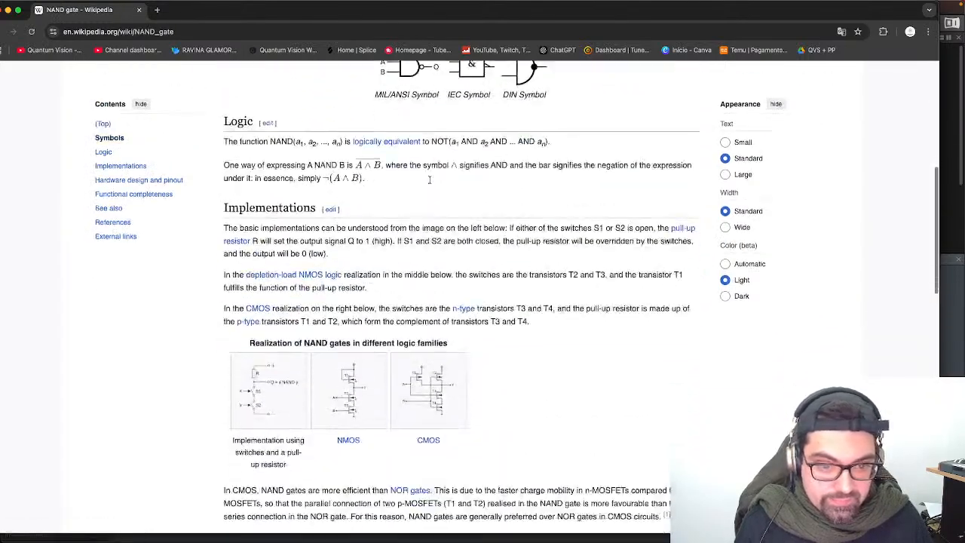
scroll(430, 179, "down", 10)
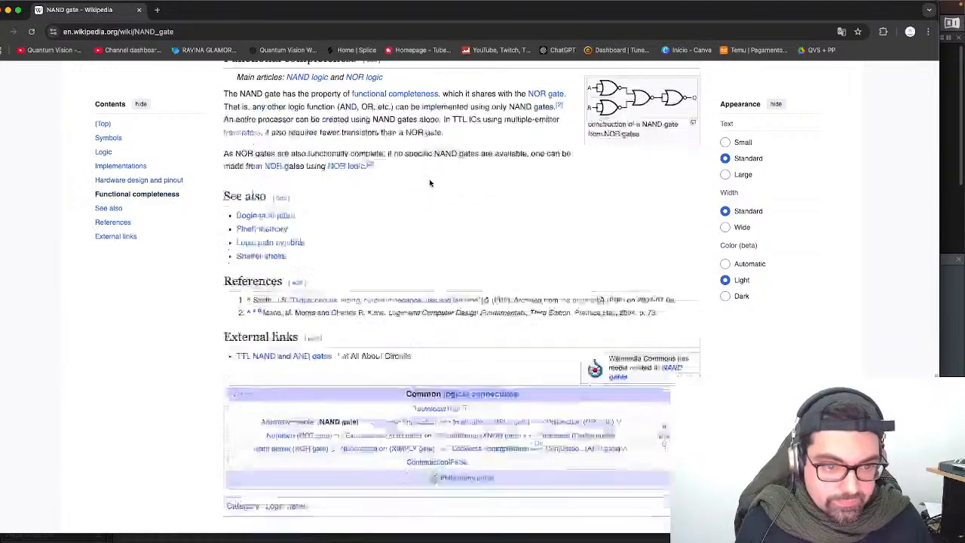
scroll(431, 183, "down", 3)
Step: Search Google for "nand gate truth table", examine the tables, then close the page and return to Reaktor
double_click(211, 14)
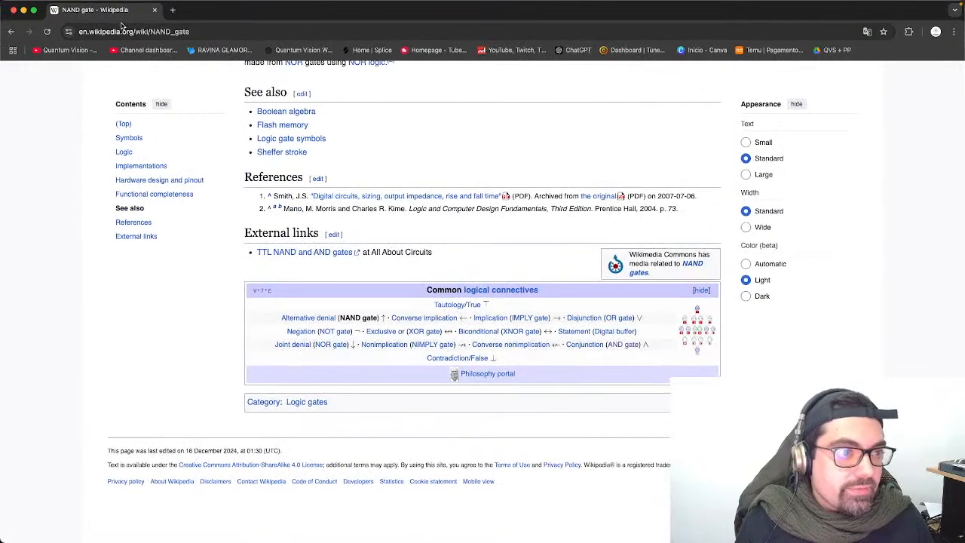
left_click(123, 28)
type("nan")
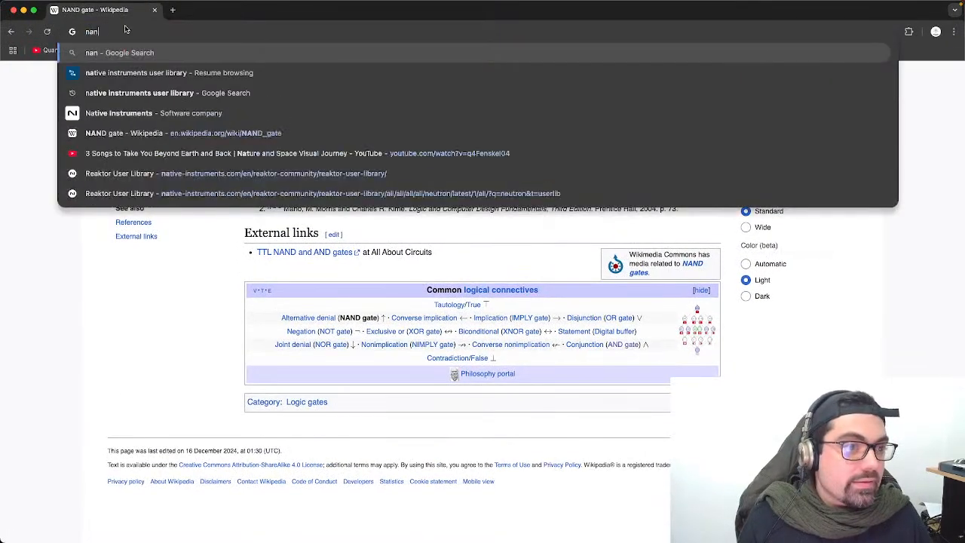
type("d gate t")
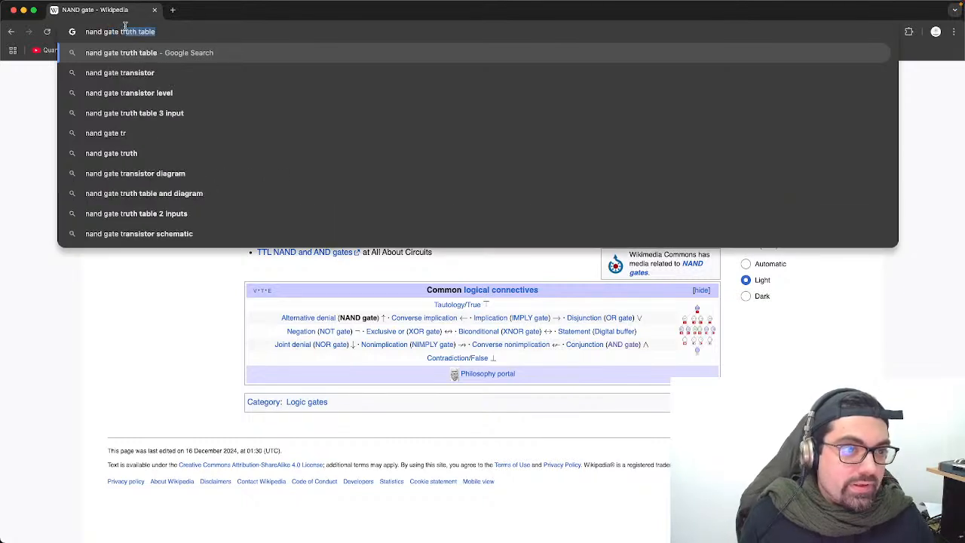
key("Return")
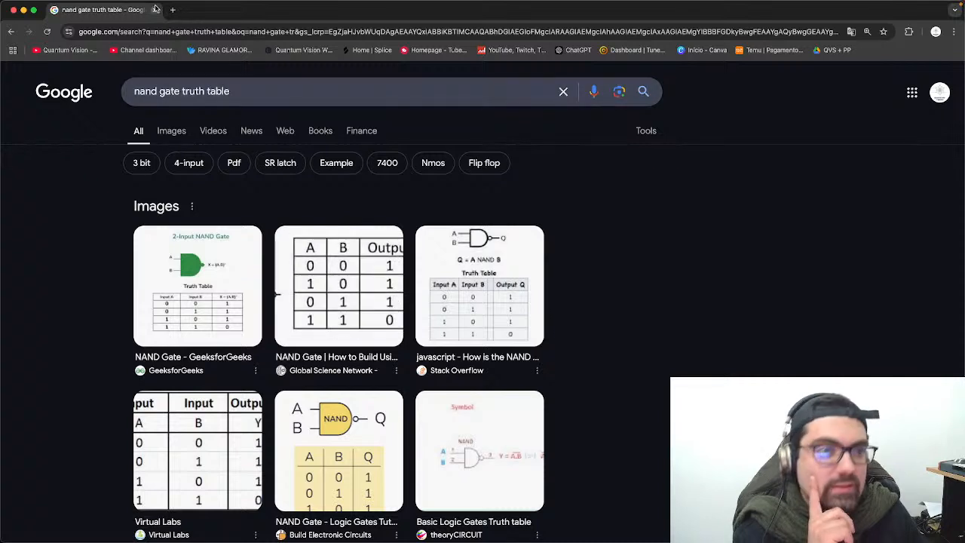
left_click(156, 10)
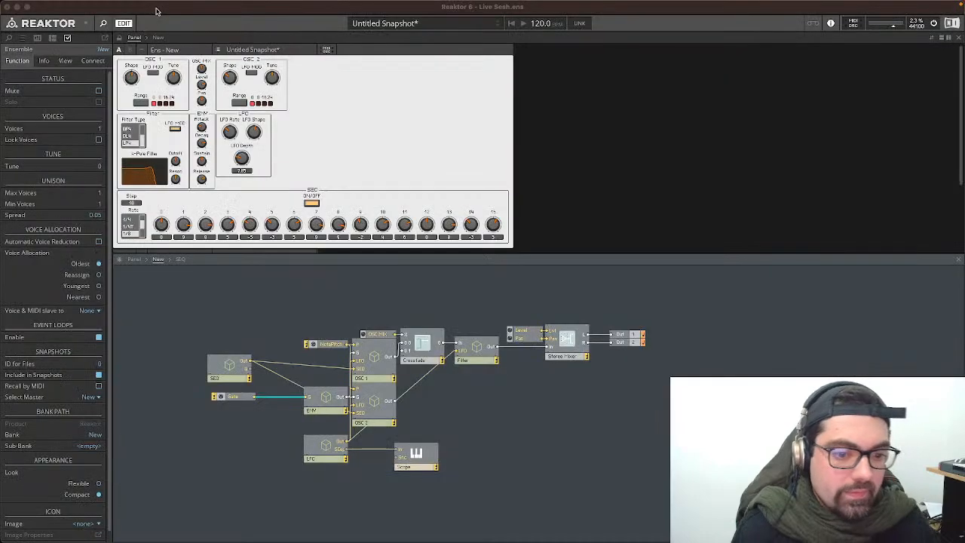
Step: Add a Logic AND module above the SEQ macro
left_click(237, 283)
double_click(237, 285)
type("out")
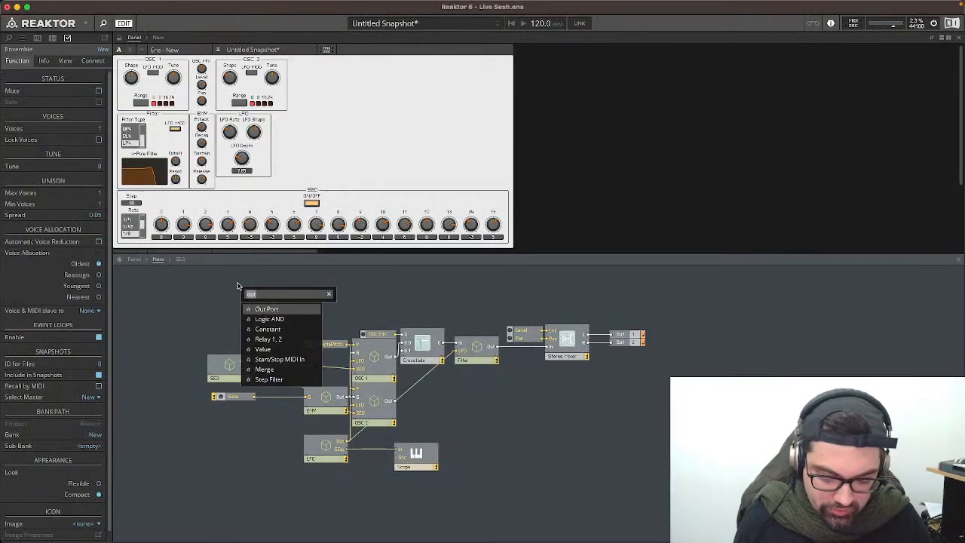
key("BackSpace")
key("BackSpace")
key("BackSpace")
type("logi")
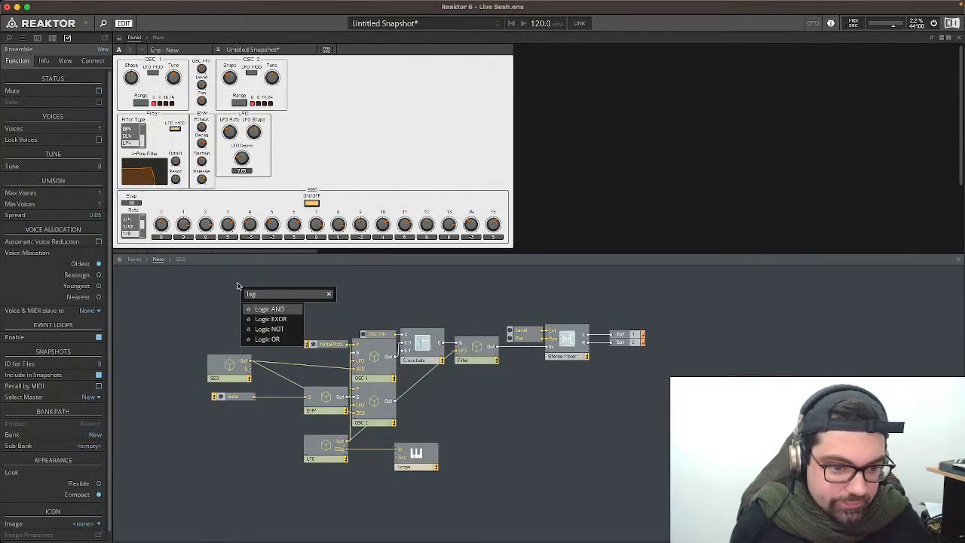
left_click(264, 319)
Step: Add a Logic EXOR module above NotePitch and read its info description
double_click(303, 305)
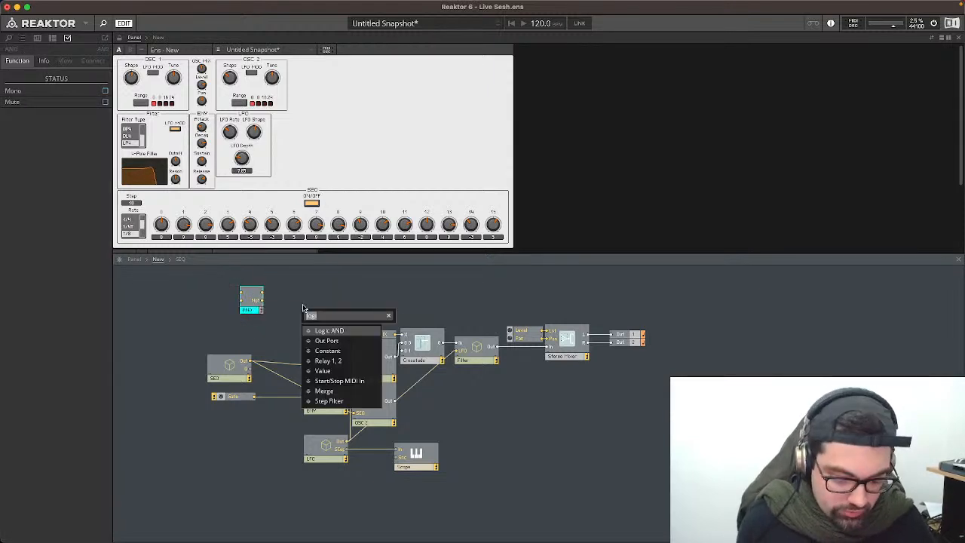
key("BackSpace")
type("logic")
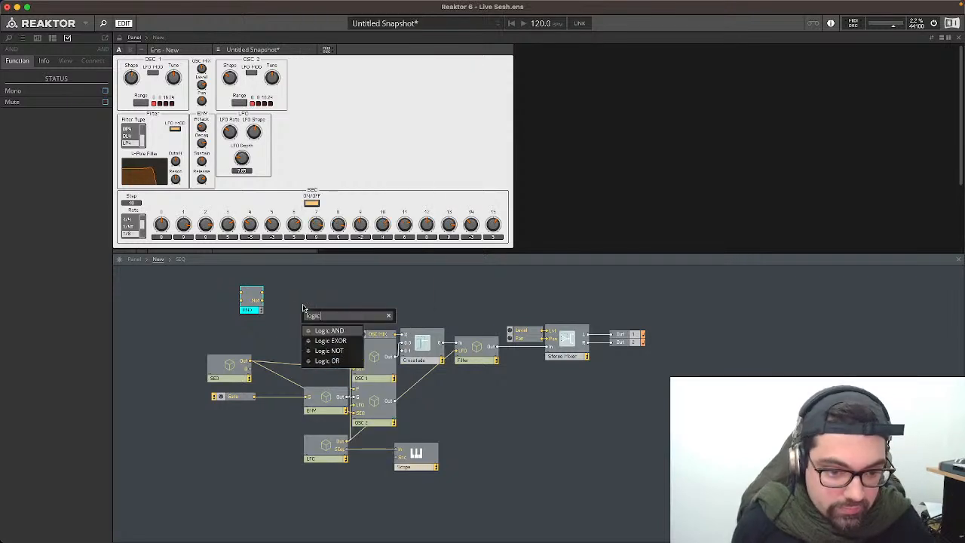
key("Down")
key("Return")
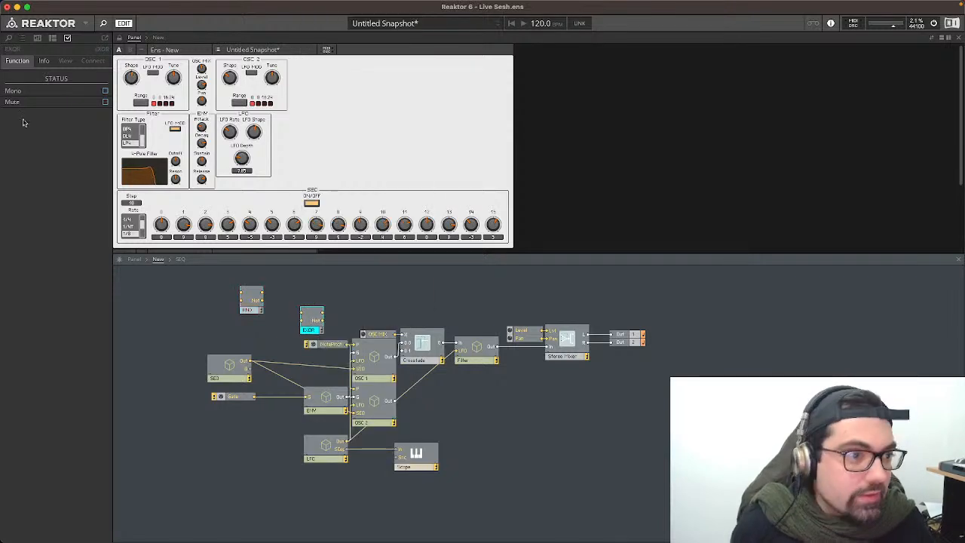
left_click(44, 62)
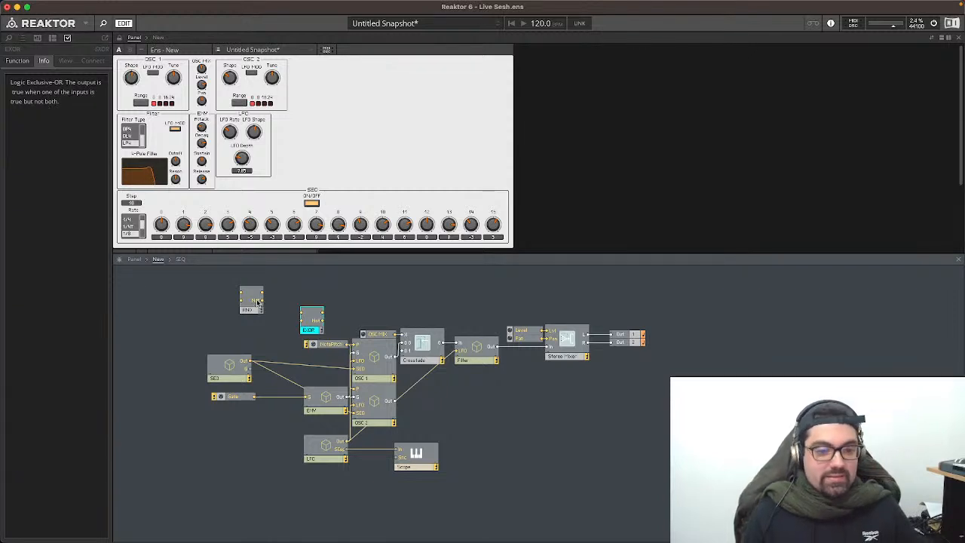
Step: Clear the loose logic modules so that a single Logic EXOR module is used
key("Delete")
key("Return")
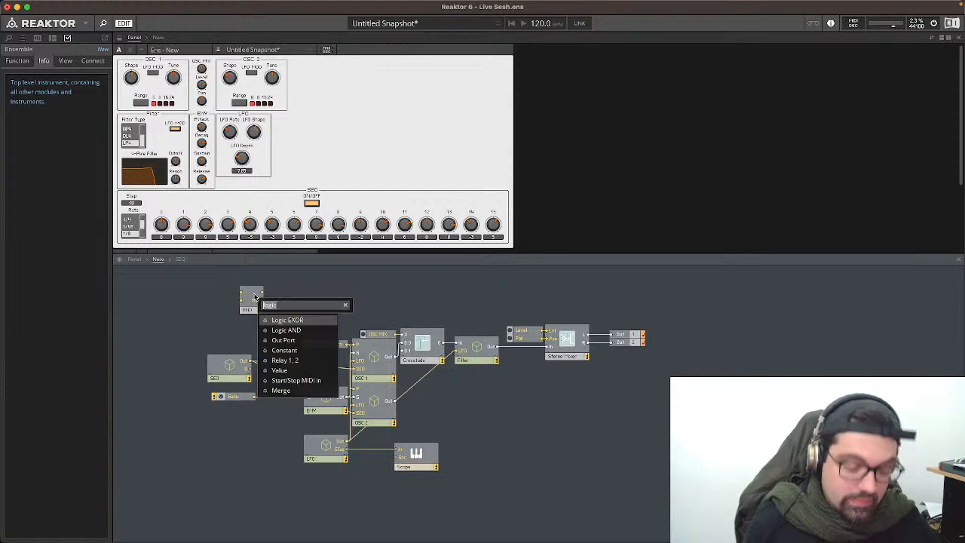
left_click(293, 320)
Step: Place the EXOR beside SEQ and Gate, and route SEQ's G output and Gate through it into ENV
mouse_move(250, 300)
left_mouse_down()
mouse_move(266, 307)
mouse_move(283, 394)
left_mouse_up()
mouse_move(252, 364)
left_mouse_down()
mouse_move(274, 398)
mouse_move(307, 397)
left_mouse_up()
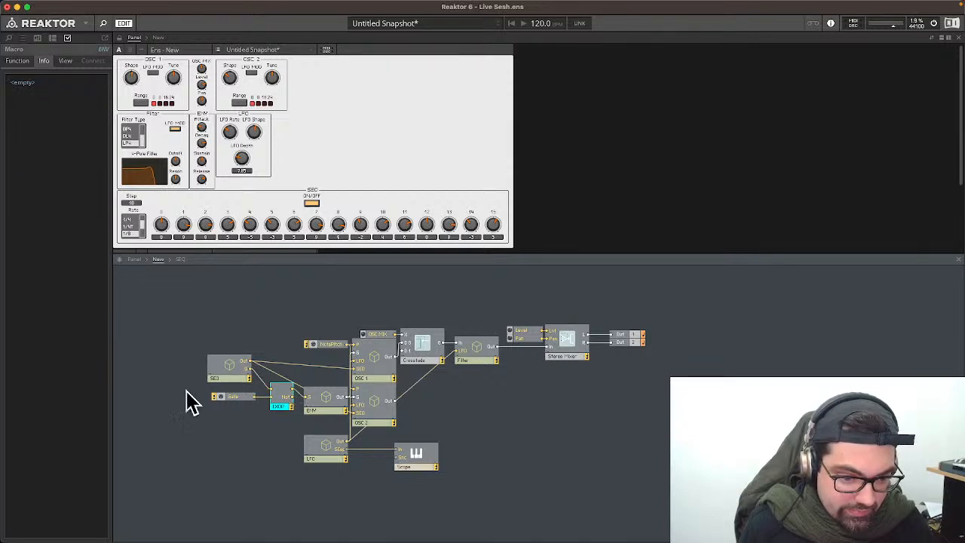
left_click_drag(227, 398, 273, 373)
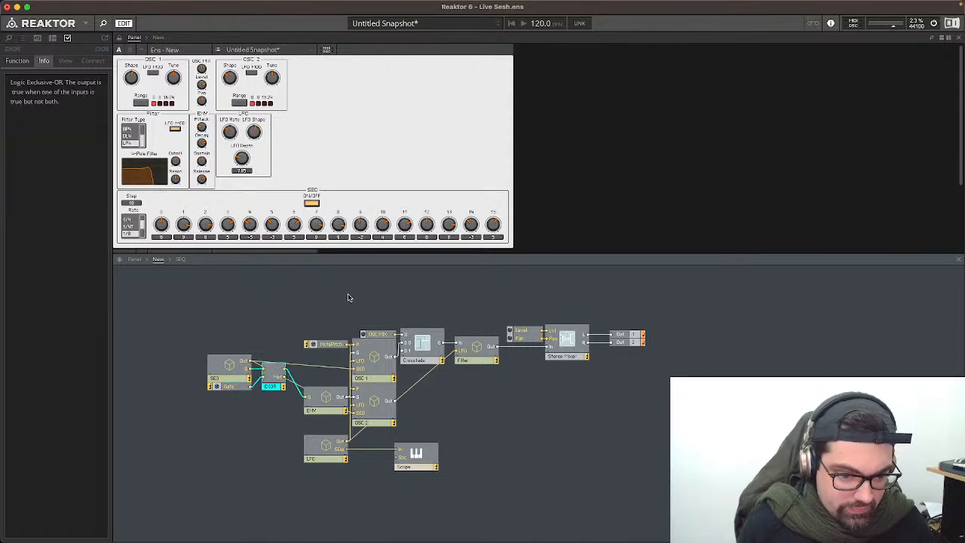
Step: Add a Numeric Readout connected to the EXOR output and test it with the sequencer's ON/OFF switch
double_click(447, 391)
type("numer")
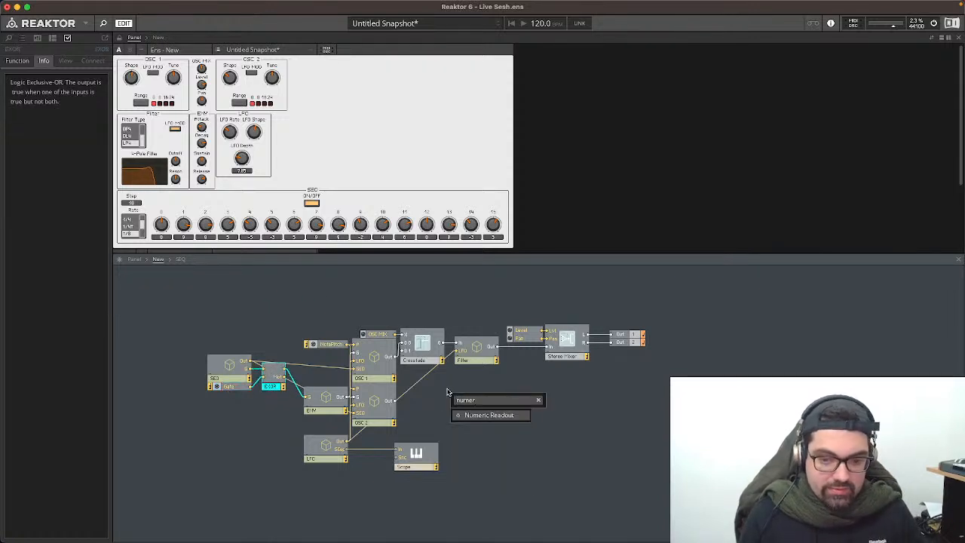
key("Return")
left_click_drag(450, 394, 286, 373)
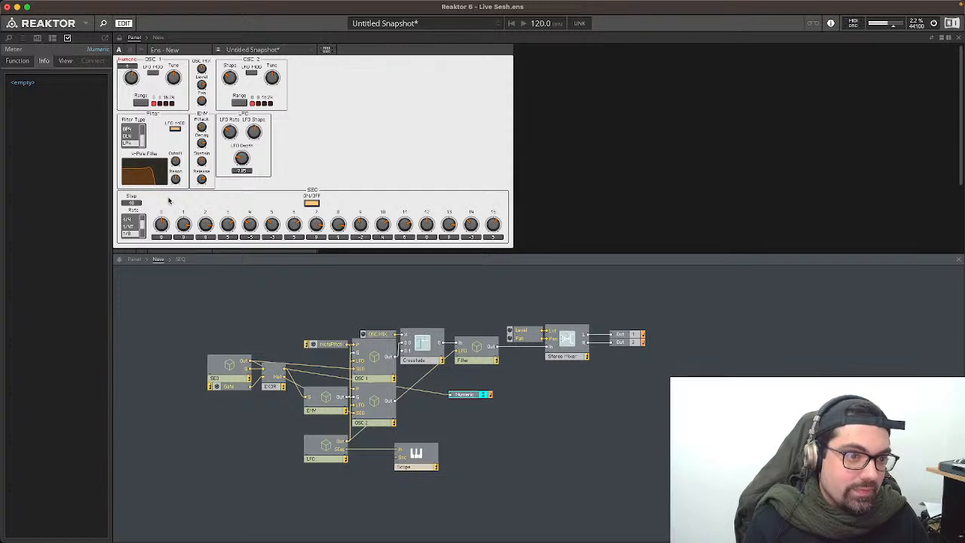
left_click(309, 204)
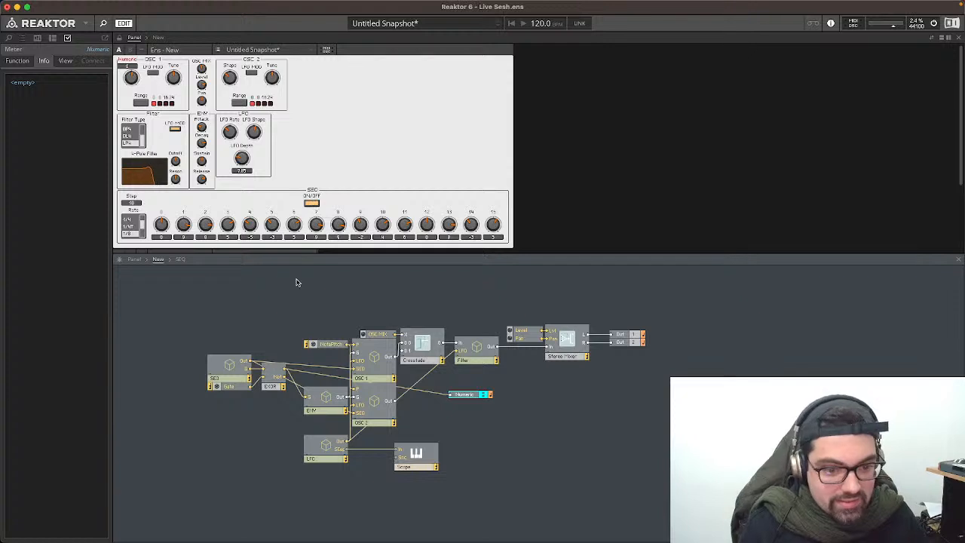
Step: Shift the EXOR module slightly below its place beside Gate and switch the sequencer off
left_click(273, 383)
left_click_drag(274, 382, 269, 390)
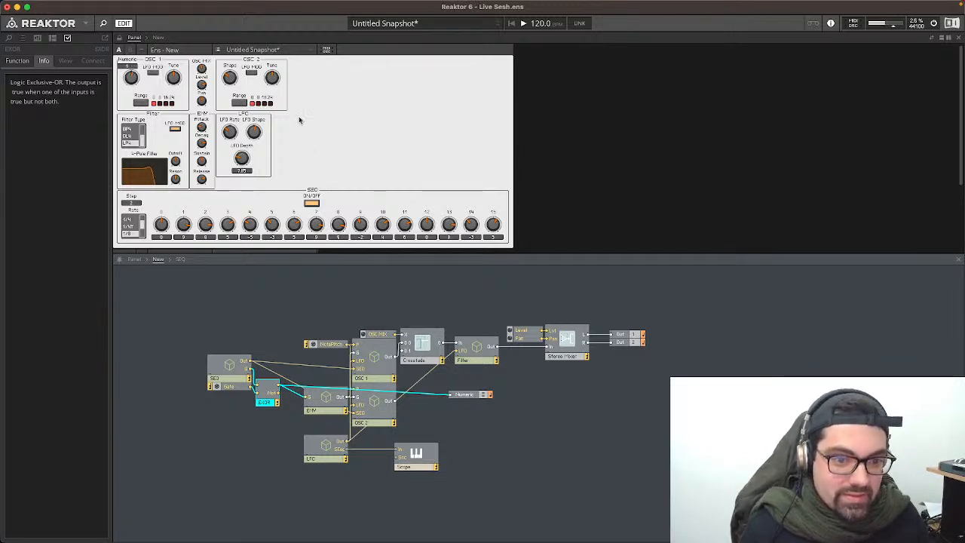
left_click(313, 203)
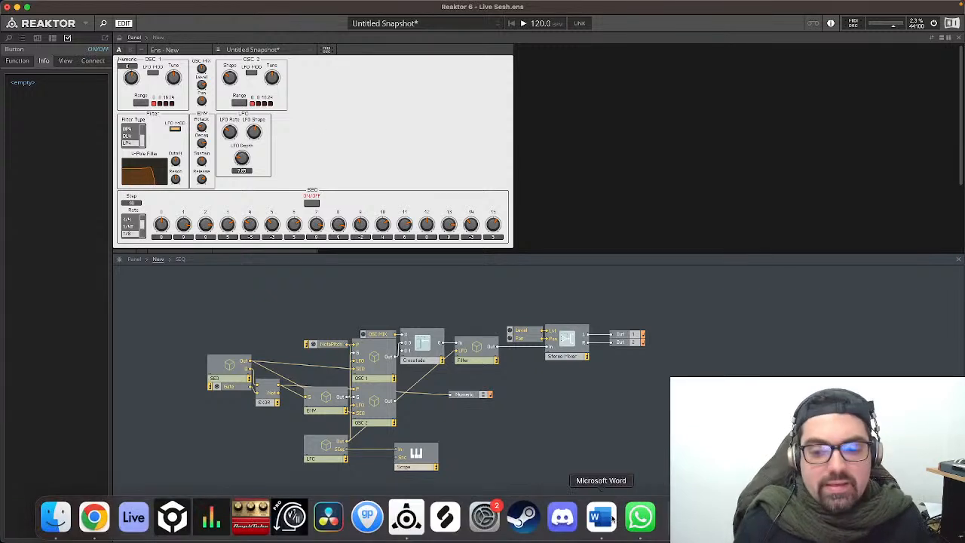
Step: Switch to the Word to-do list and highlight Clock, Sequencer, ON/OFF and Sequencer Gate as completed items
left_click(611, 520)
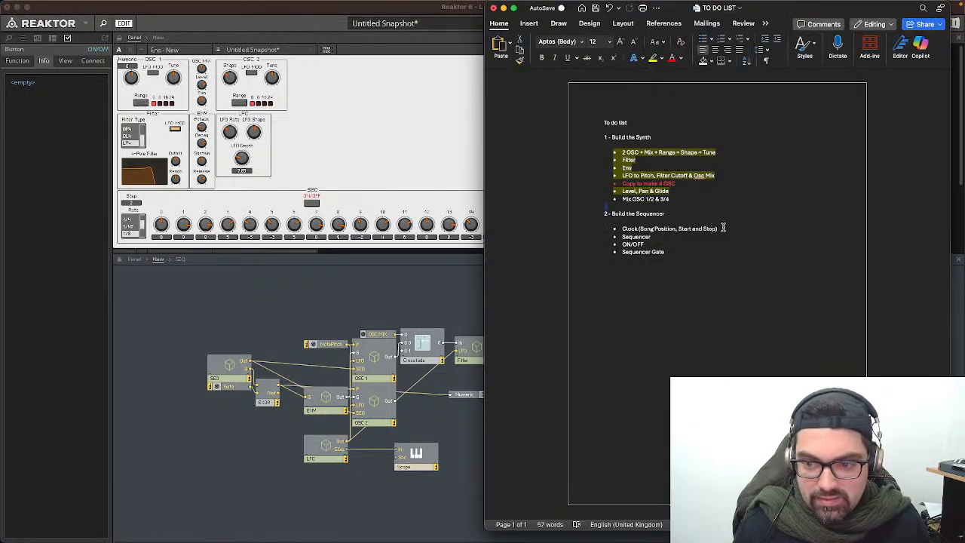
left_click_drag(724, 229, 589, 219)
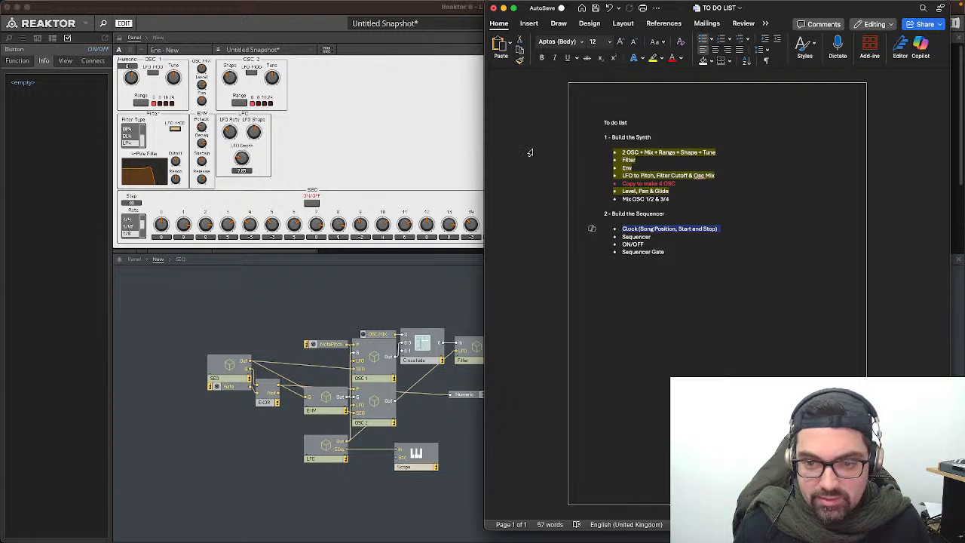
left_click(653, 58)
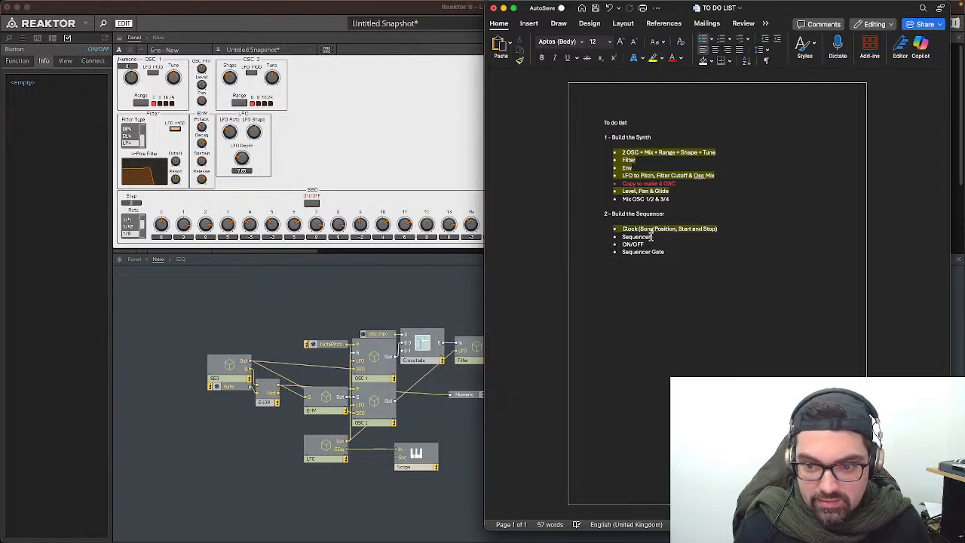
left_click(592, 237)
left_click(653, 58)
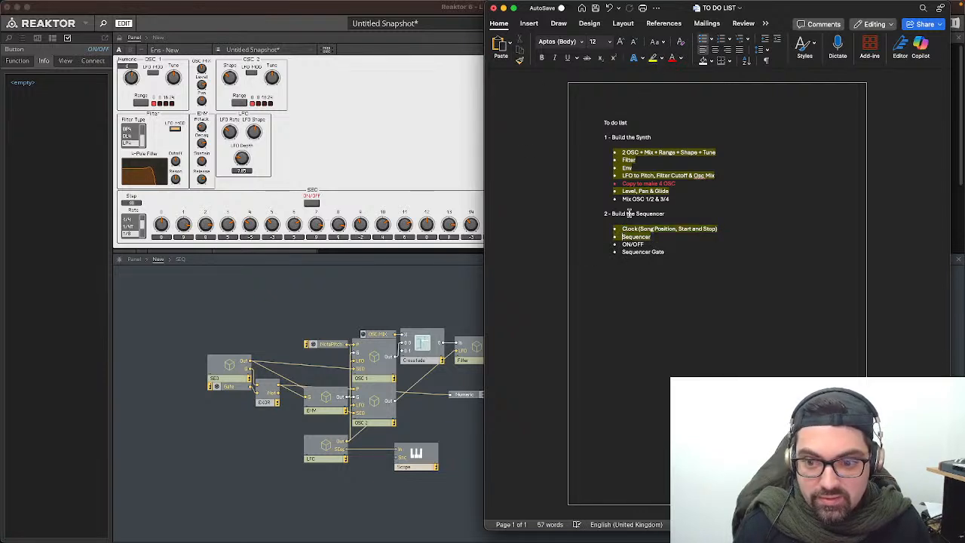
left_click_drag(593, 244, 593, 252)
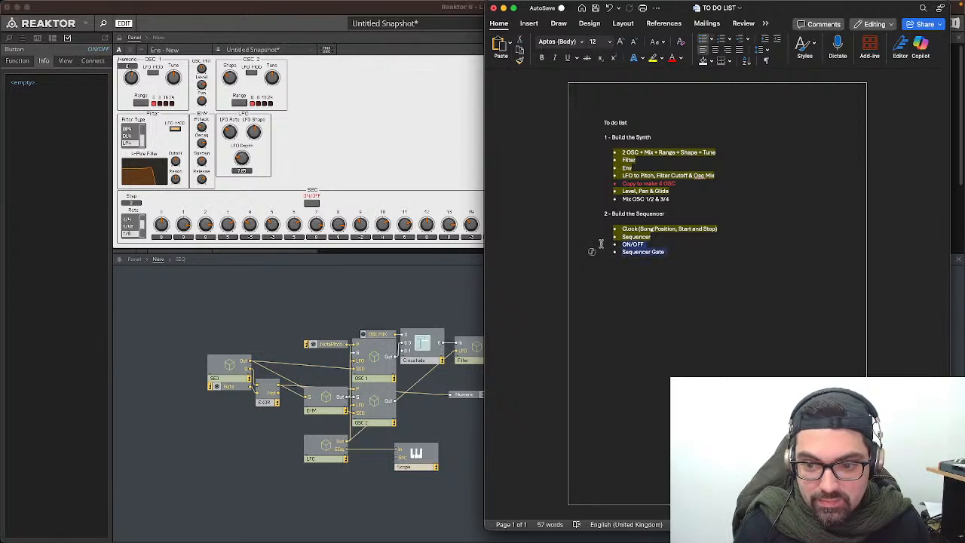
left_click(654, 58)
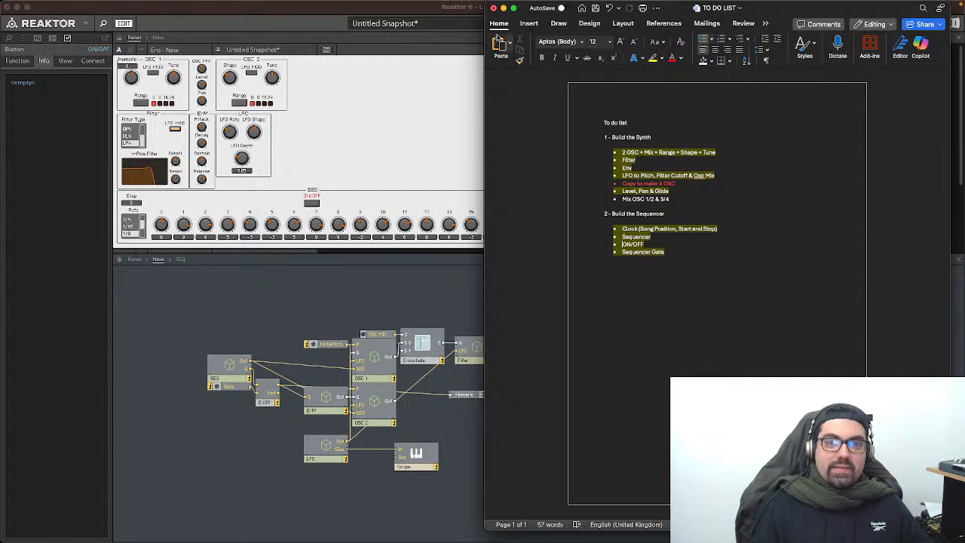
mouse_move(522, 4)
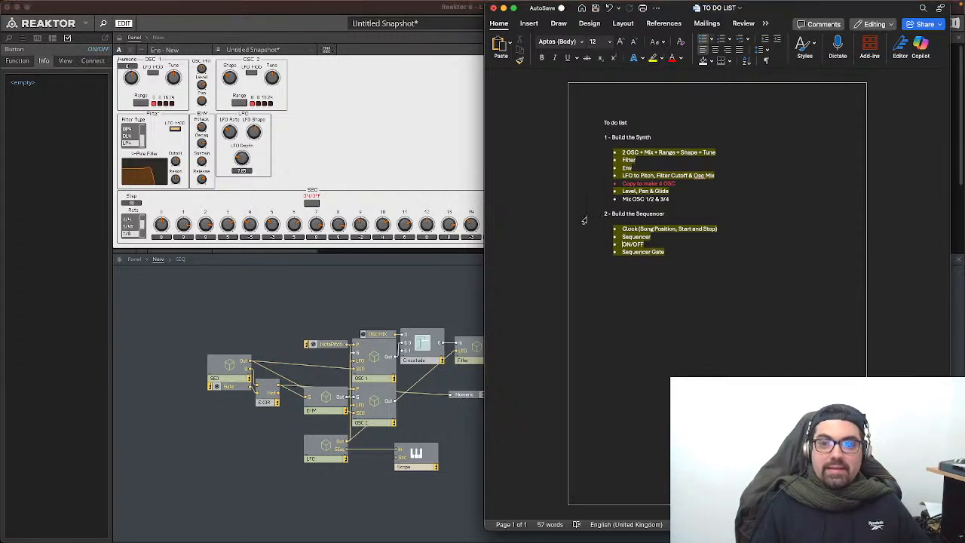
Step: Return to Reaktor and nudge OSC 2 and the OSC MIX, Level and Pan knobs slightly right on the panel
left_click(434, 160)
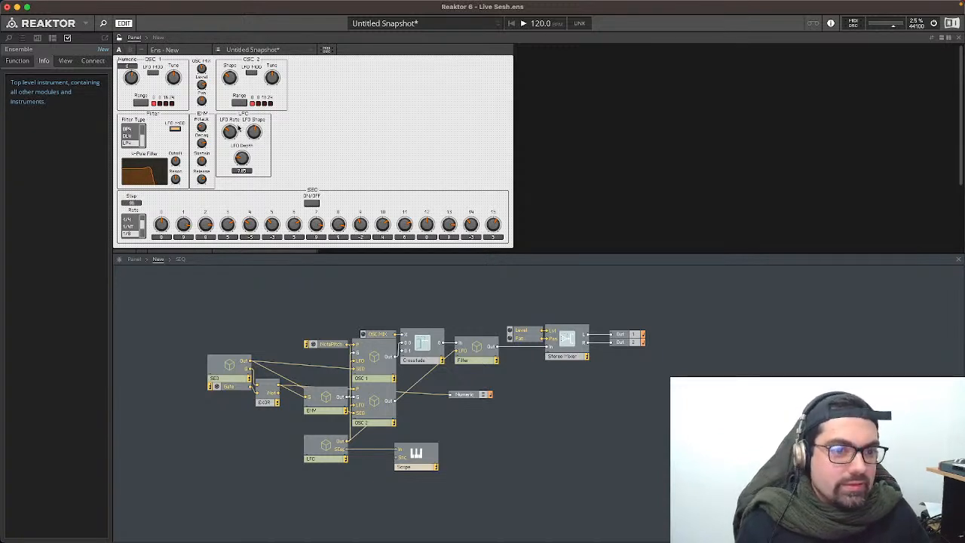
left_click(257, 62)
left_click(206, 61)
left_click(203, 78, "shift")
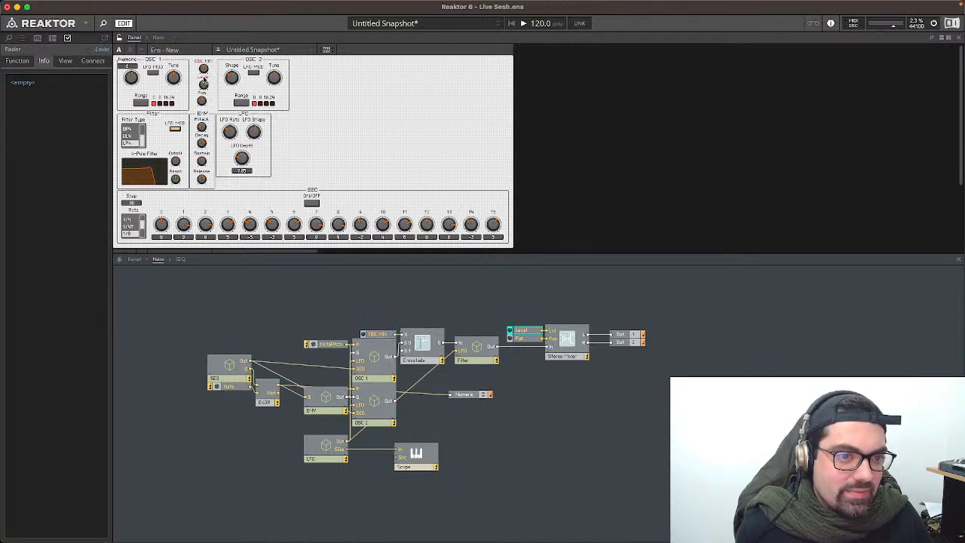
left_click(204, 92, "shift")
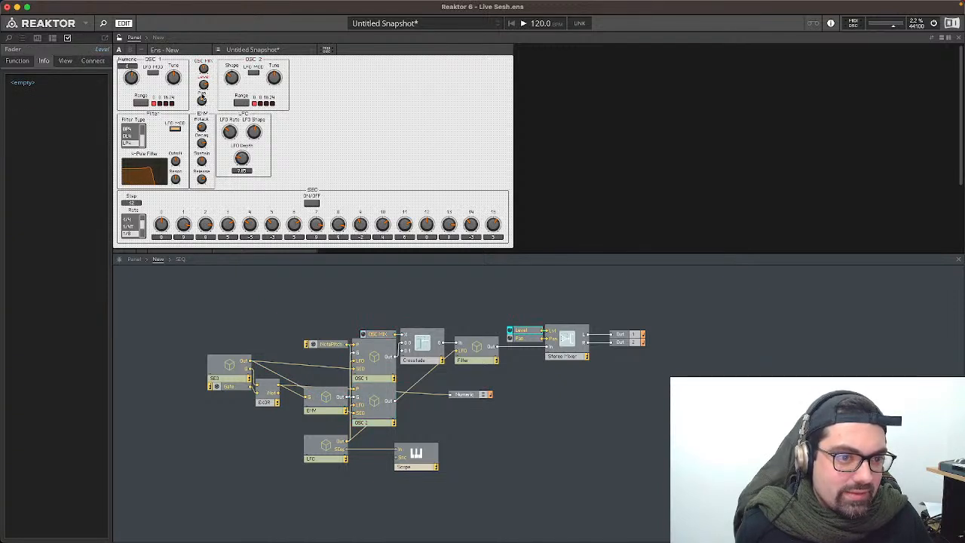
Step: Nudge the LFO and ENV macros right on the panel and realign OSC 2 above the LFO
left_click(244, 114)
left_click(203, 113)
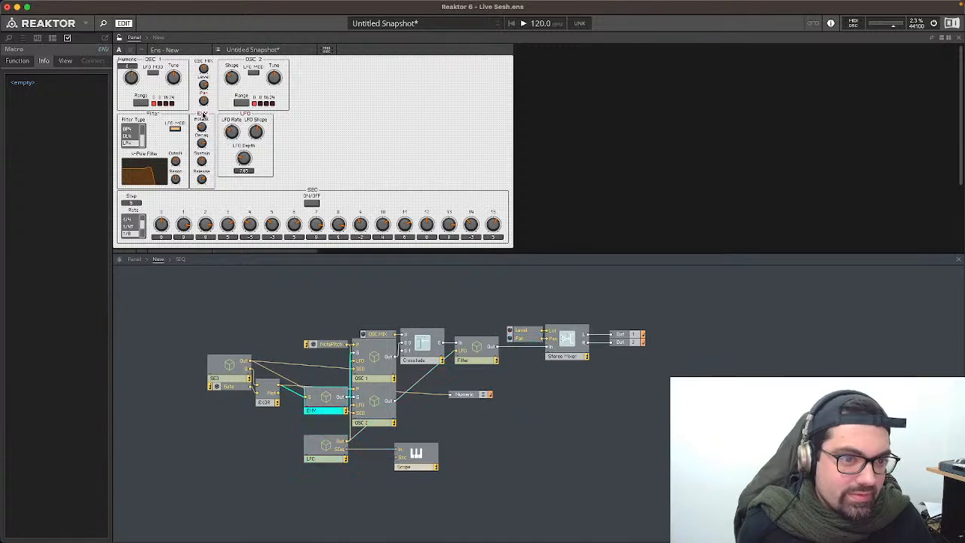
left_click(248, 114)
left_click(257, 59)
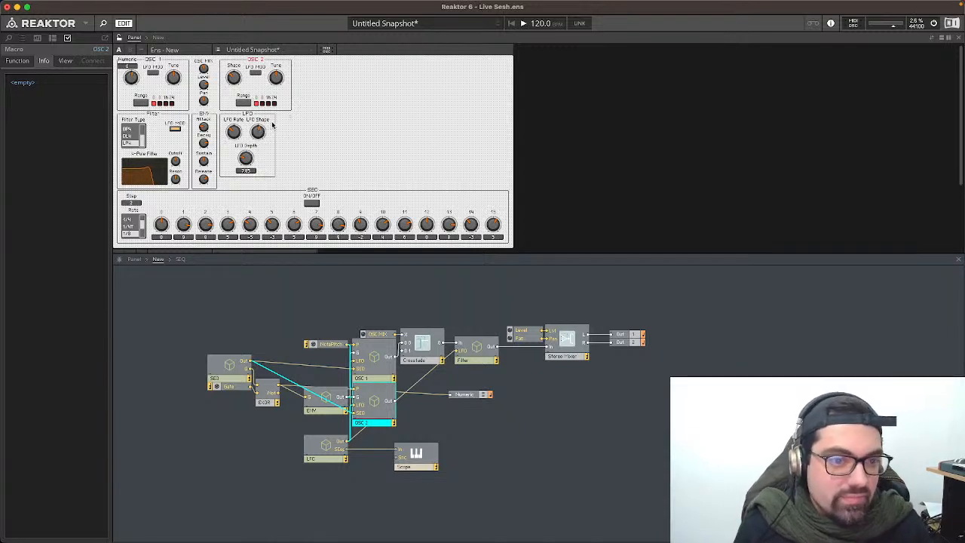
left_click(259, 121)
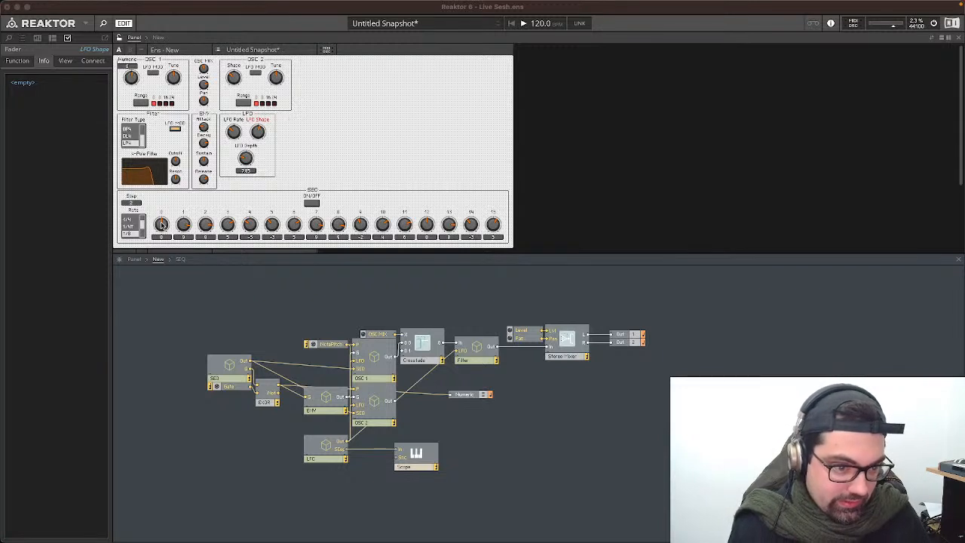
Step: Set the sequencer's step knob 0 to the Small size
left_click(21, 60)
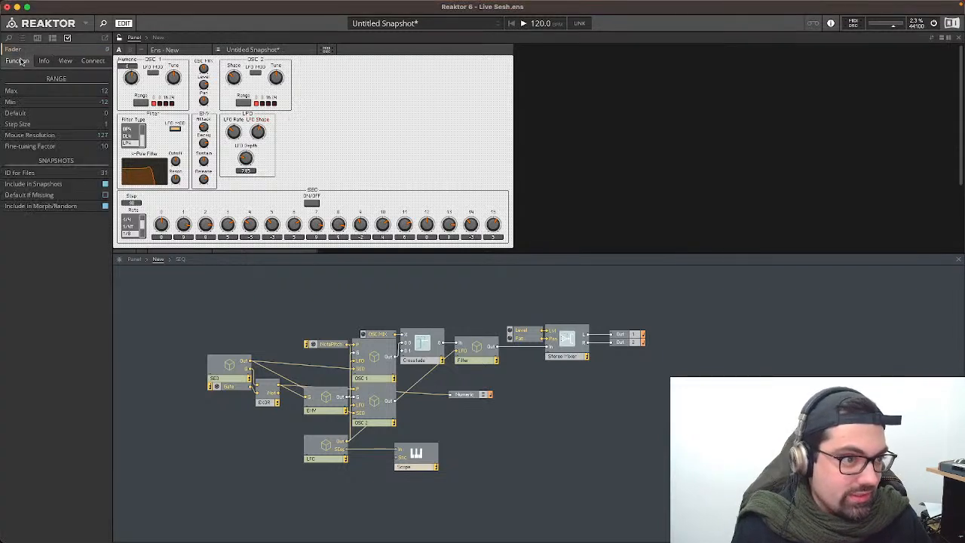
left_click(61, 61)
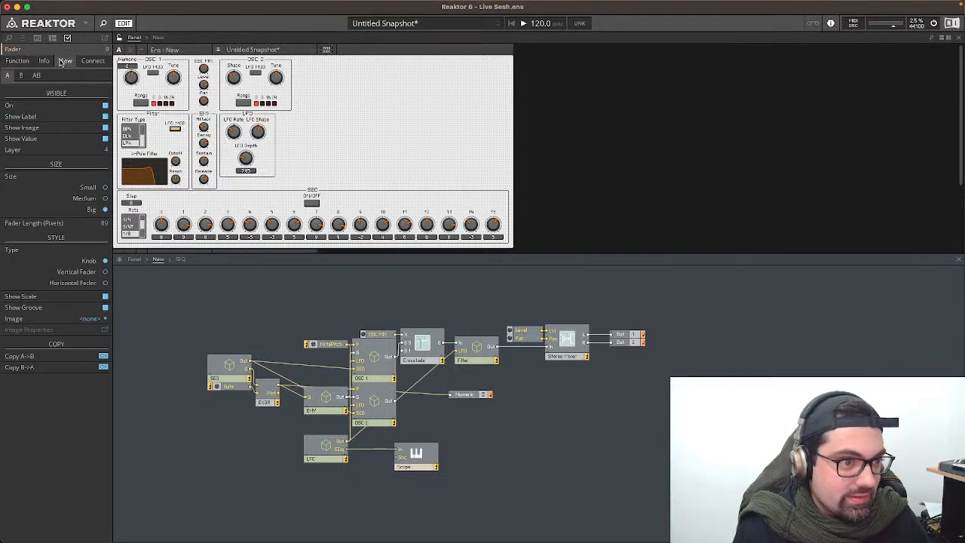
left_click(105, 187)
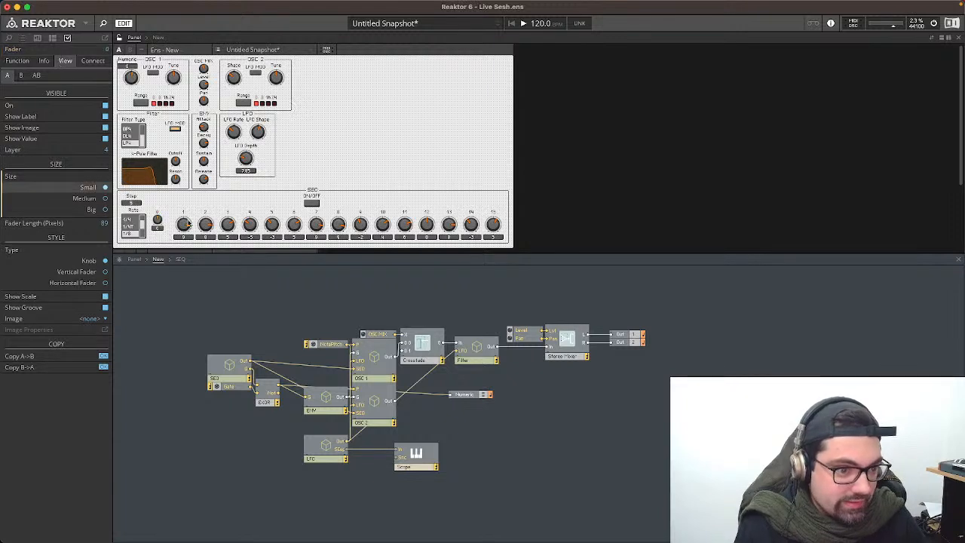
Step: Set step knob 1 to the Small size and move it next to knob 0
left_click(105, 187)
key("Left")
key("Left")
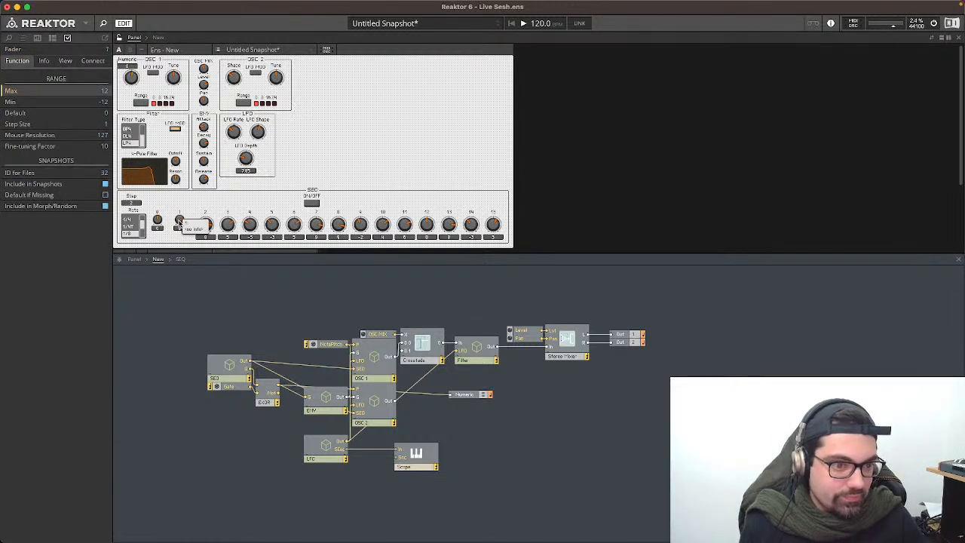
key("Right")
key("Right")
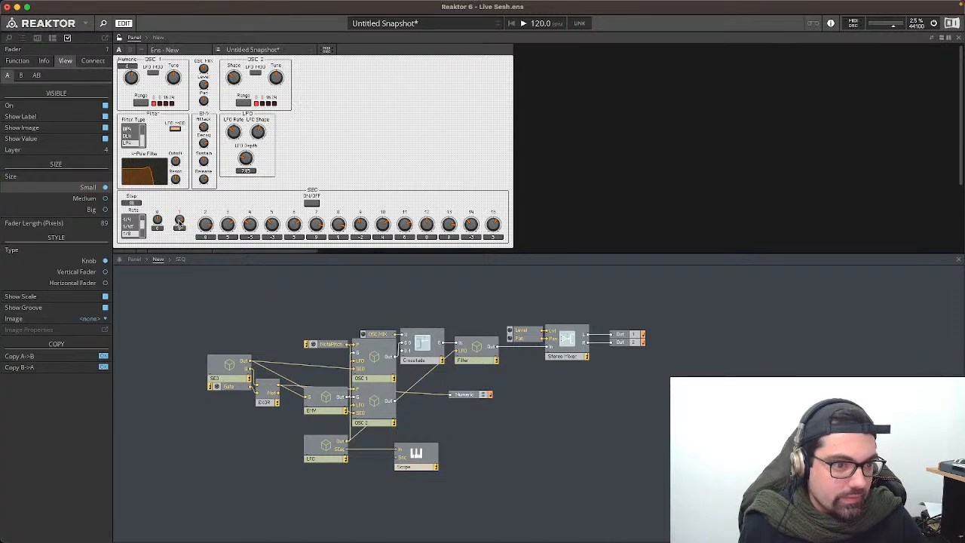
Step: Set step knob 2 to the Small size and move it next to knob 1
left_click(106, 189)
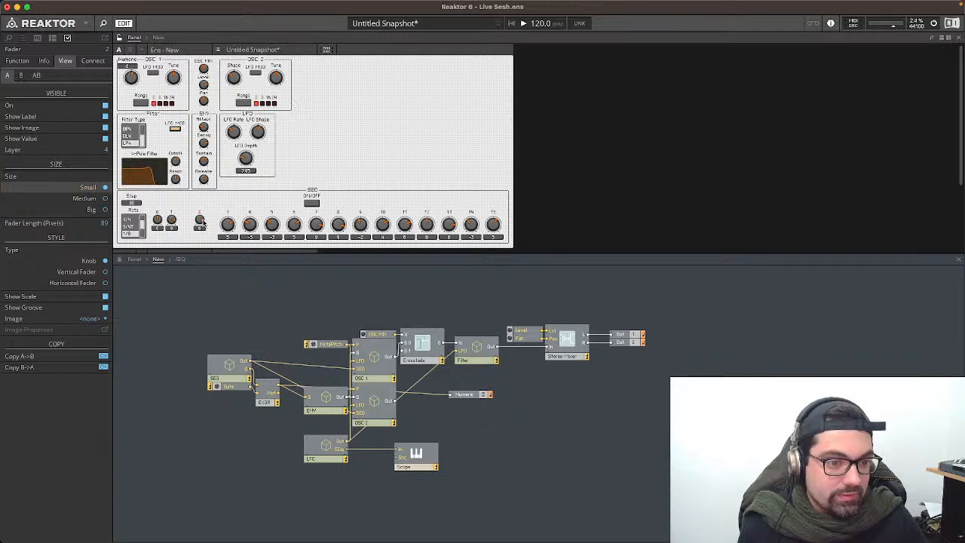
key("Left")
key("Left")
key("Left")
key("Left")
key("Left")
key("Left")
key("Left")
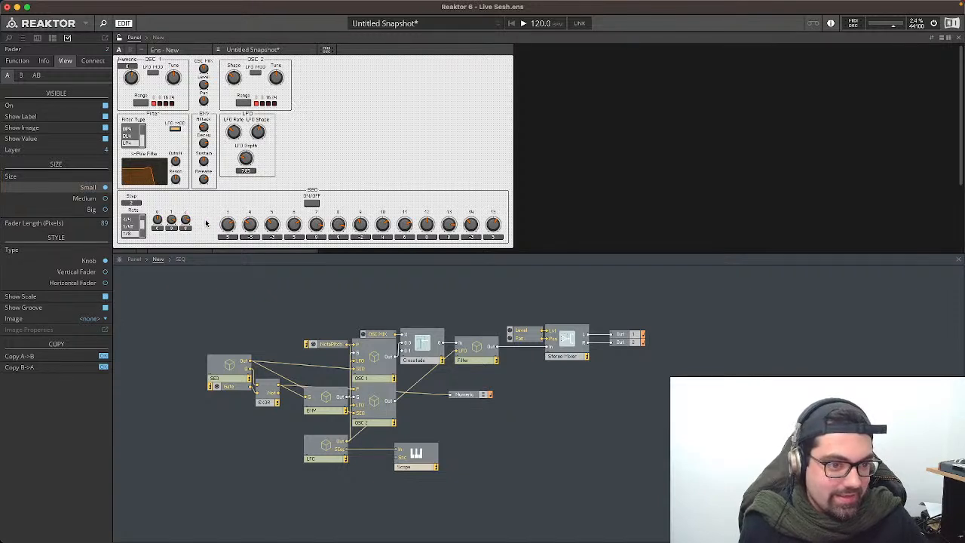
Step: Set step knob 3 to the Small size and move it next to knob 2
left_click(227, 223)
left_click(105, 188)
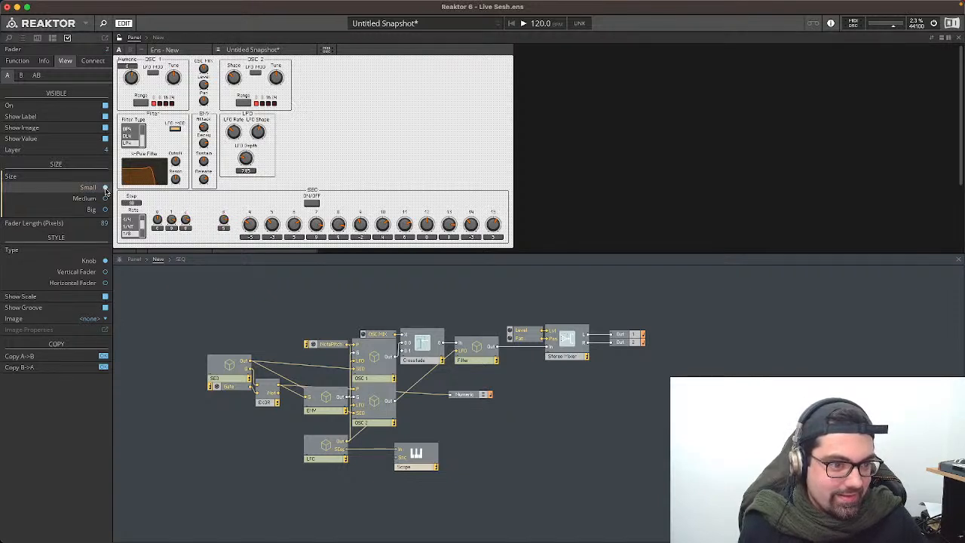
left_click_drag(226, 223, 199, 220)
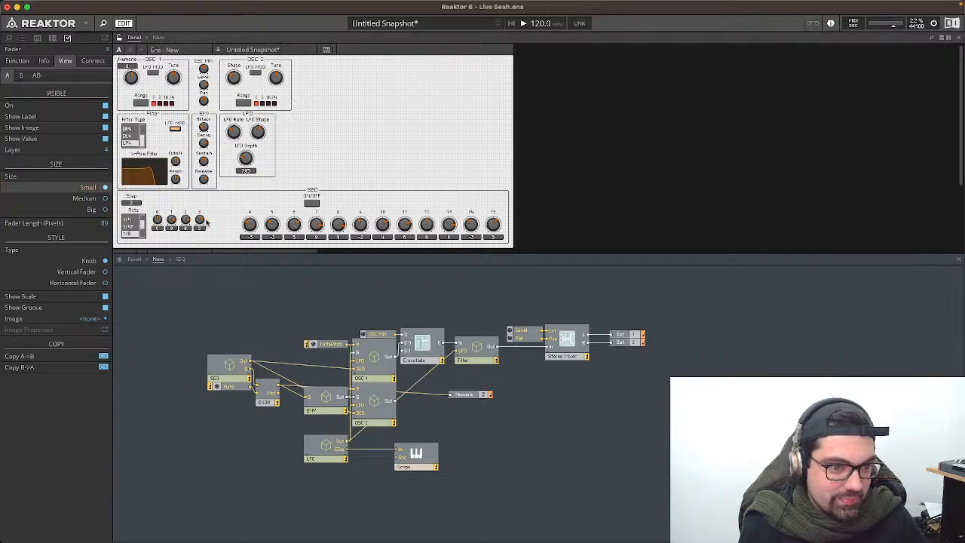
Step: Set step knob 4 to the Small size and move it next to knob 3
left_click(257, 224)
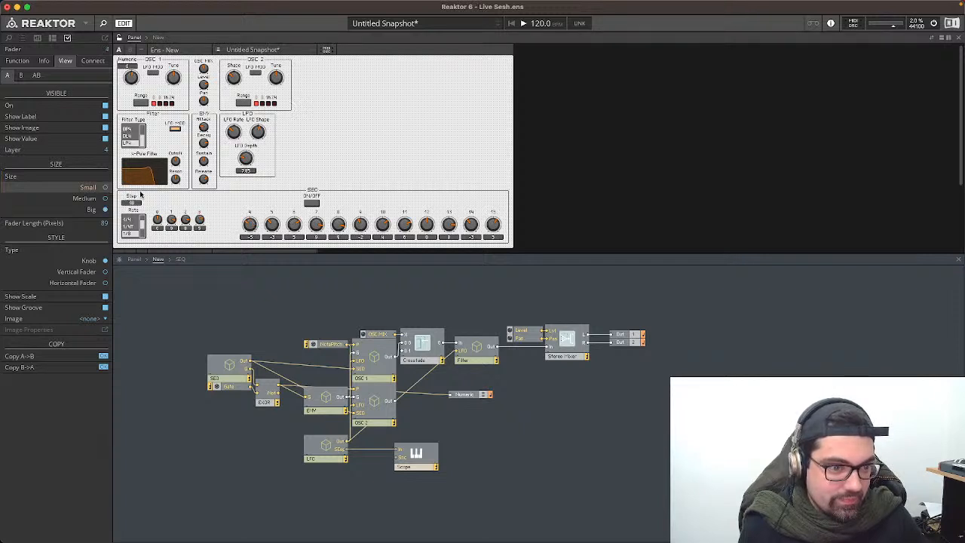
left_click(106, 188)
key("Left")
key("Left")
key("Right")
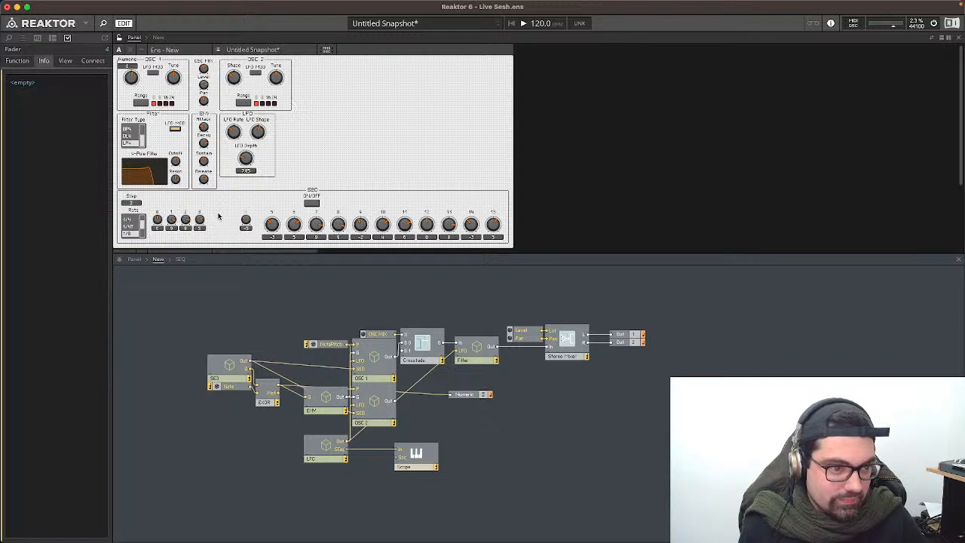
key("Right")
left_click_drag(247, 219, 214, 219)
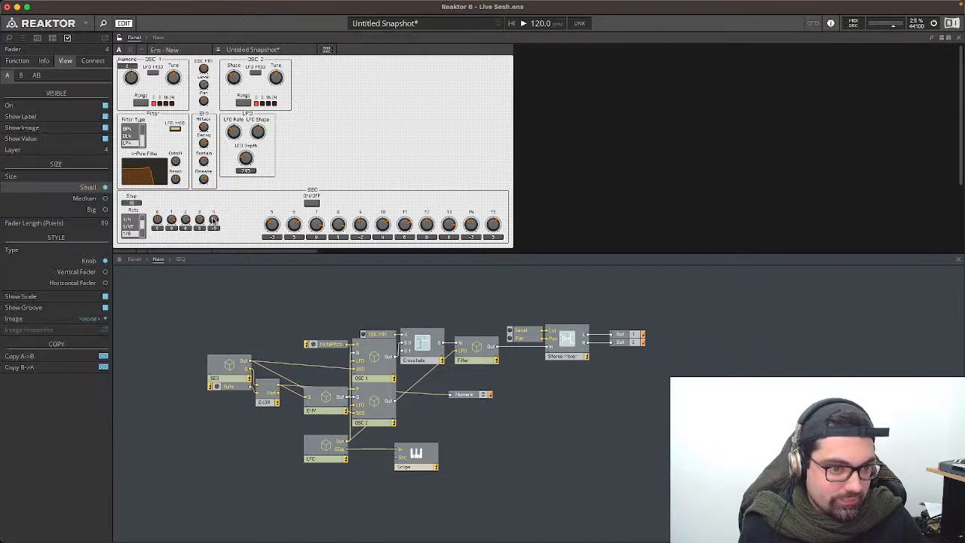
Step: Move step knob 5 next to knob 4 and set it to the Small size
left_click_drag(272, 236, 238, 235)
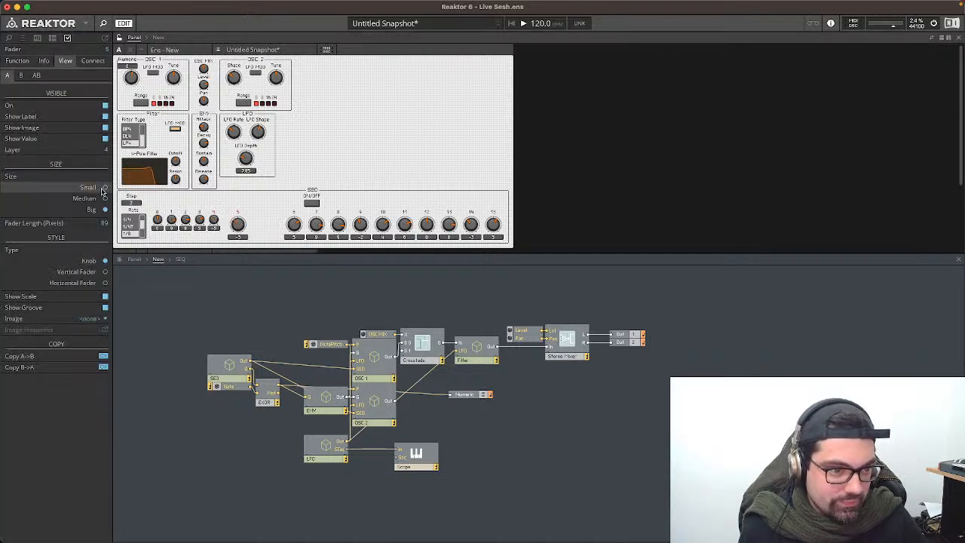
left_click(105, 188)
left_click(238, 221)
key("Left")
key("Left")
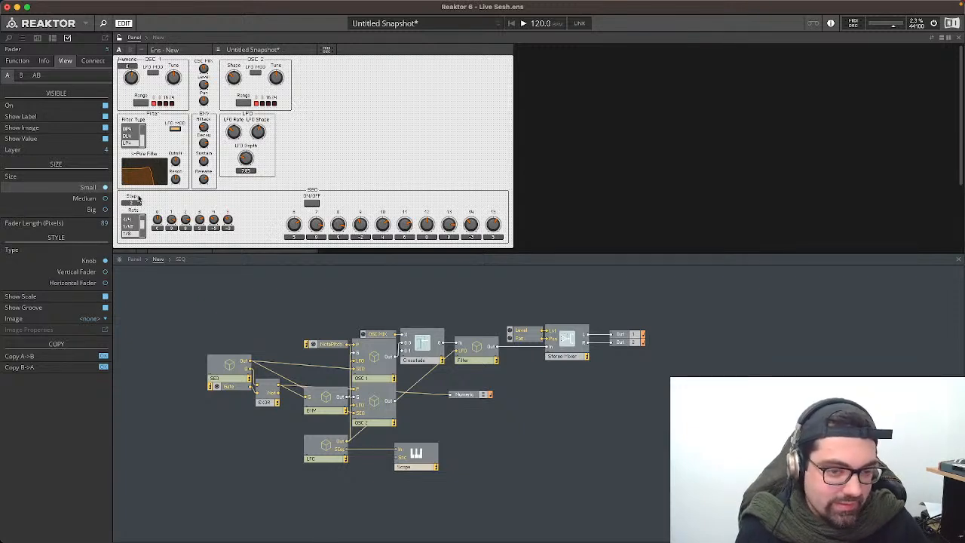
Step: Move step knob 6 next to knob 5 and set it to the Small size
left_click_drag(297, 233, 257, 232)
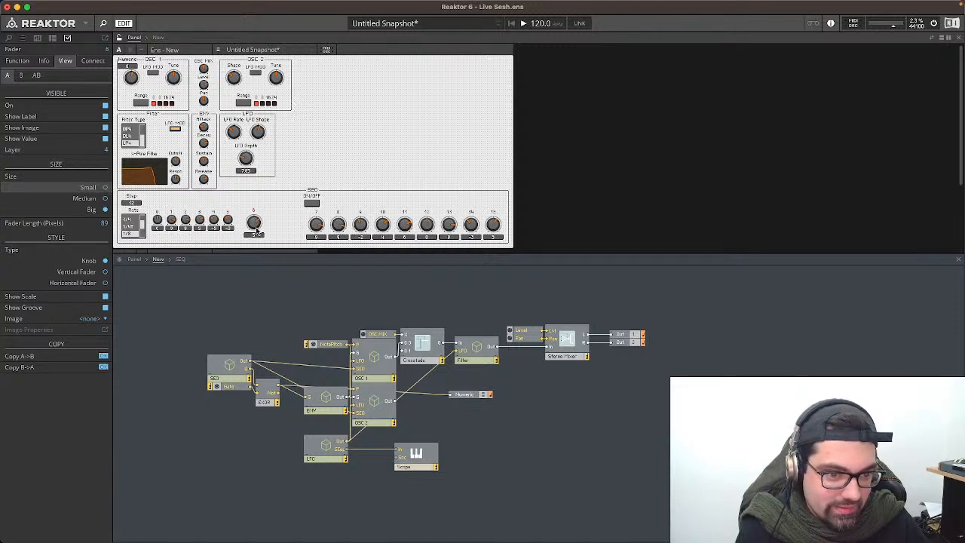
left_click(106, 188)
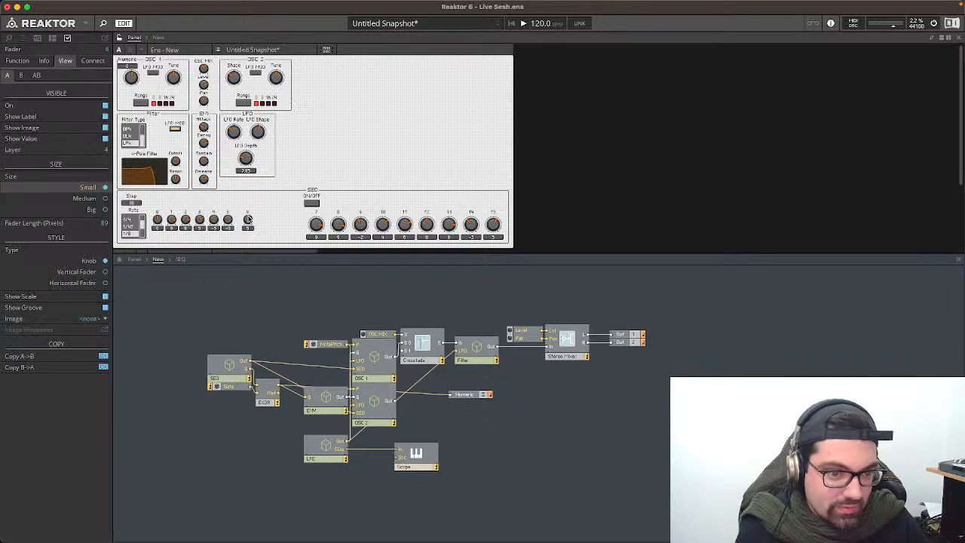
key("Left")
Step: Set step knob 7 to the Small size and move it next to knob 6
left_click(319, 225)
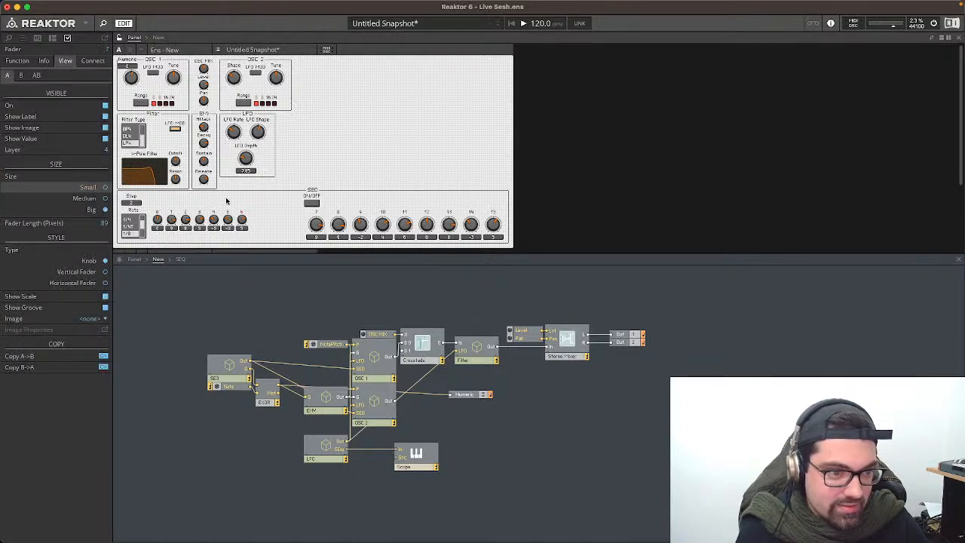
left_click(105, 188)
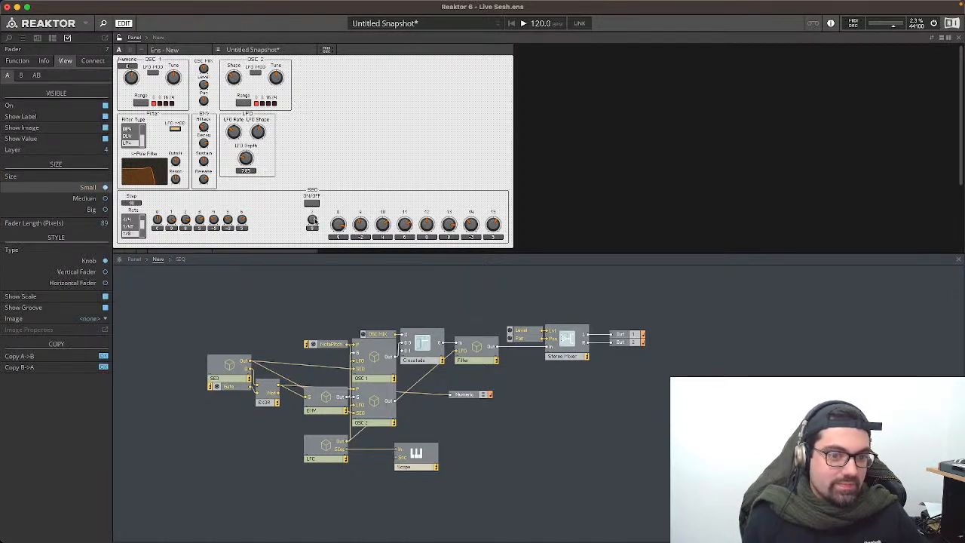
key("Left")
key("Left")
key("Left")
key("Left")
key("Left")
key("Left")
key("Left")
key("Left")
key("Left")
key("Left")
key("Left")
key("Left")
key("Left")
key("Left")
key("Left")
key("Left")
key("Left")
key("Left")
key("Left")
key("Left")
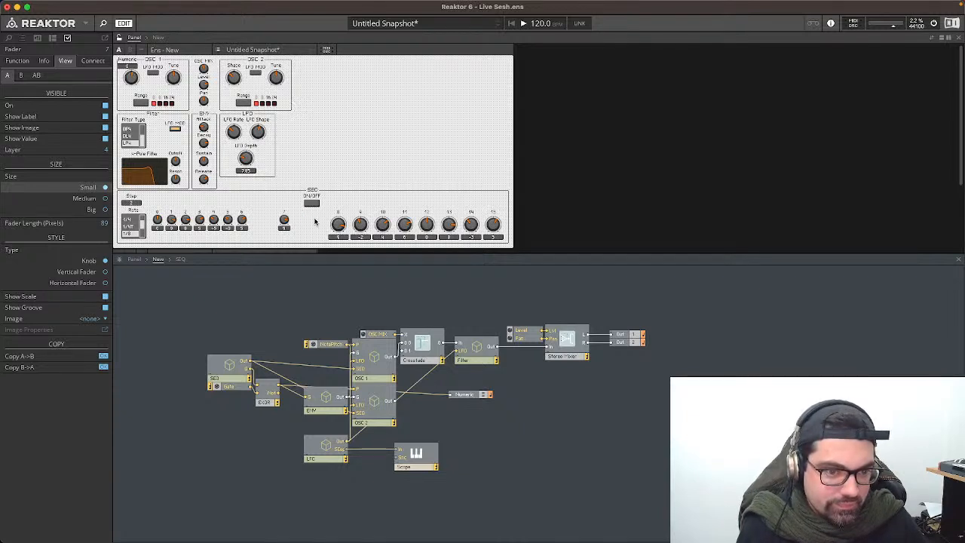
key("Left")
key("Left")
key("Left")
key("Left")
key("Left")
key("Left")
key("Left")
key("Left")
key("Left")
key("Left")
key("Left")
key("Left")
key("Left")
key("Left")
key("Left")
key("Left")
key("Left")
key("Left")
key("Left")
key("Left")
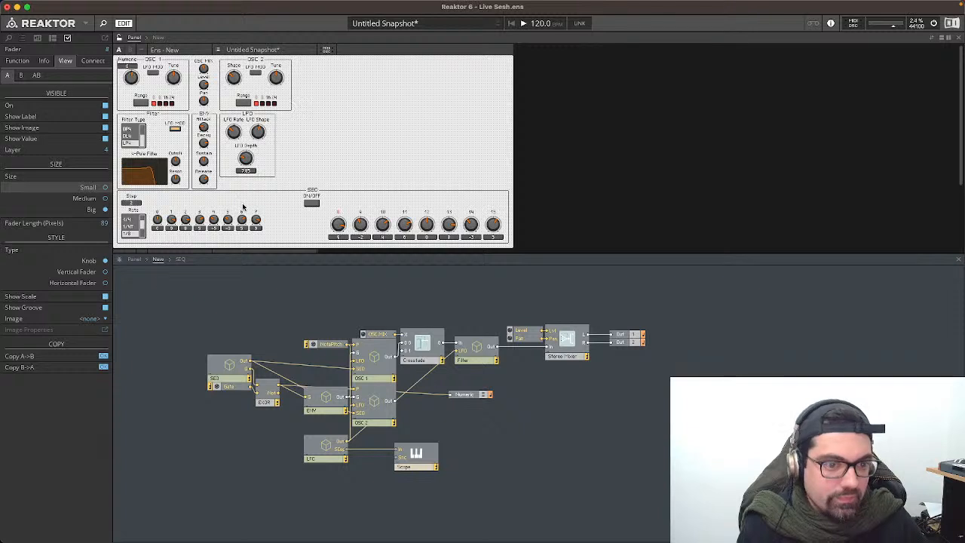
Step: Move step knob 7 directly below knob 0 to start a second row, and place the Step readout beneath the Rate list
left_click_drag(256, 219, 157, 241)
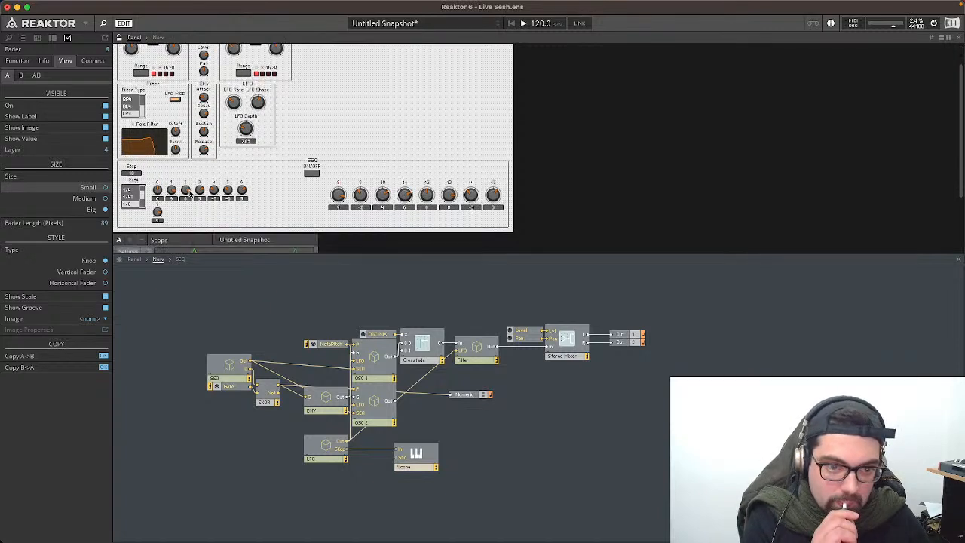
scroll(187, 193, "down", 2)
left_click_drag(136, 175, 133, 216)
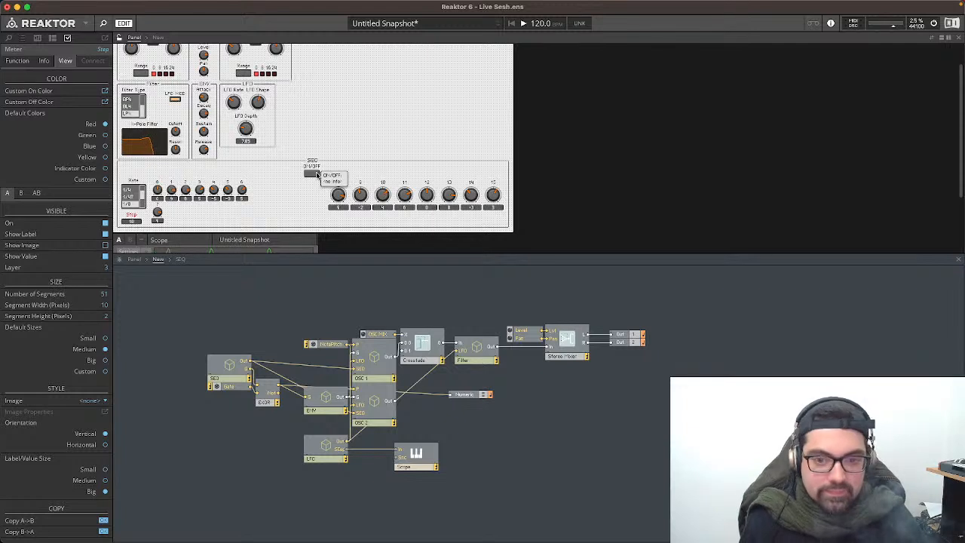
Step: Set step knob 8 to the Small size and place it next to knob 7 in the second row
left_click(338, 194)
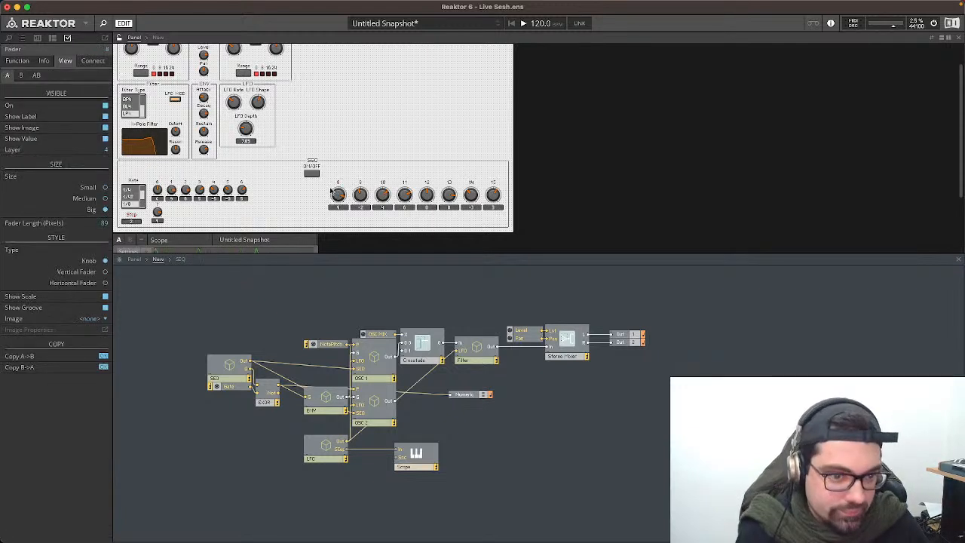
left_click(105, 188)
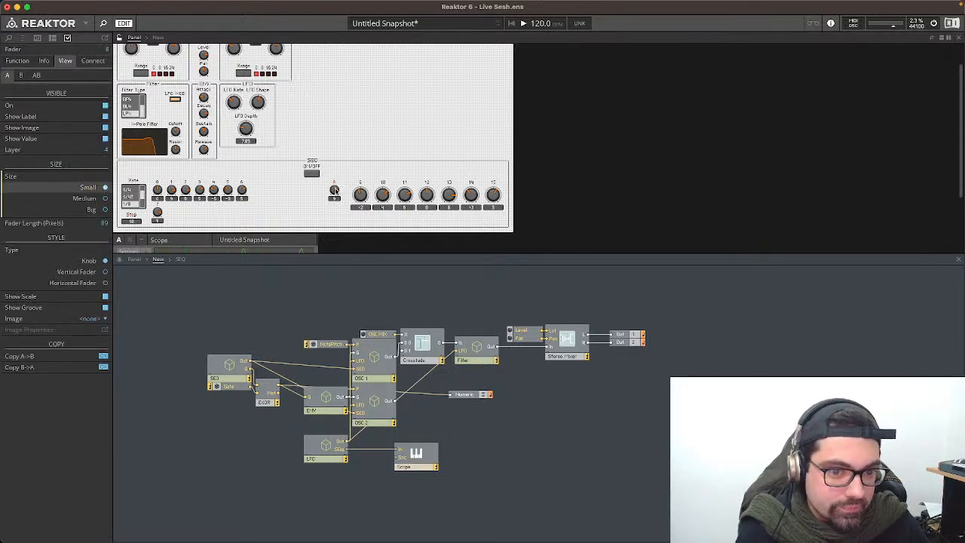
mouse_move(339, 189)
left_mouse_down()
mouse_move(294, 208)
mouse_move(195, 224)
left_mouse_up()
left_click_drag(334, 191, 171, 214)
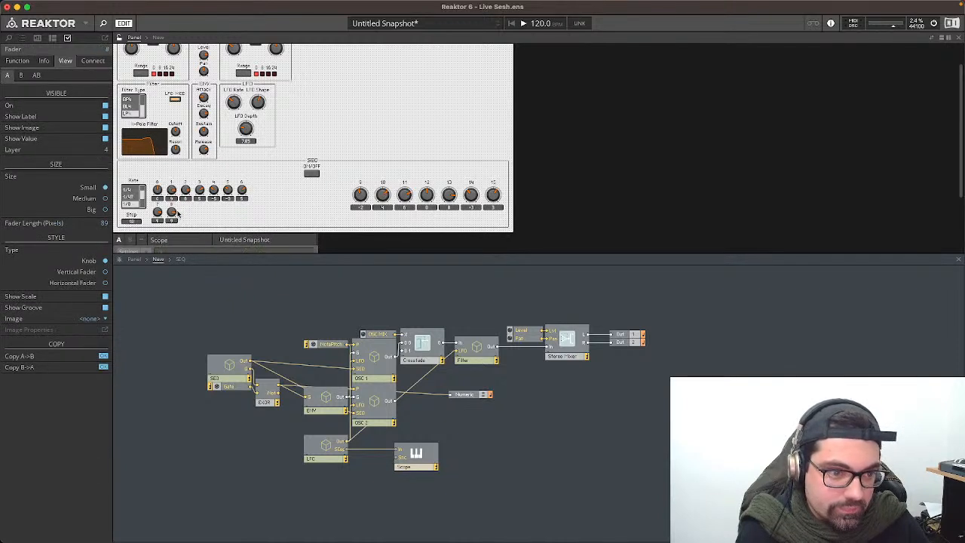
Step: Set step knobs 9 and 10 to the Small size and line them up after knob 8 in the second row
left_click(364, 199)
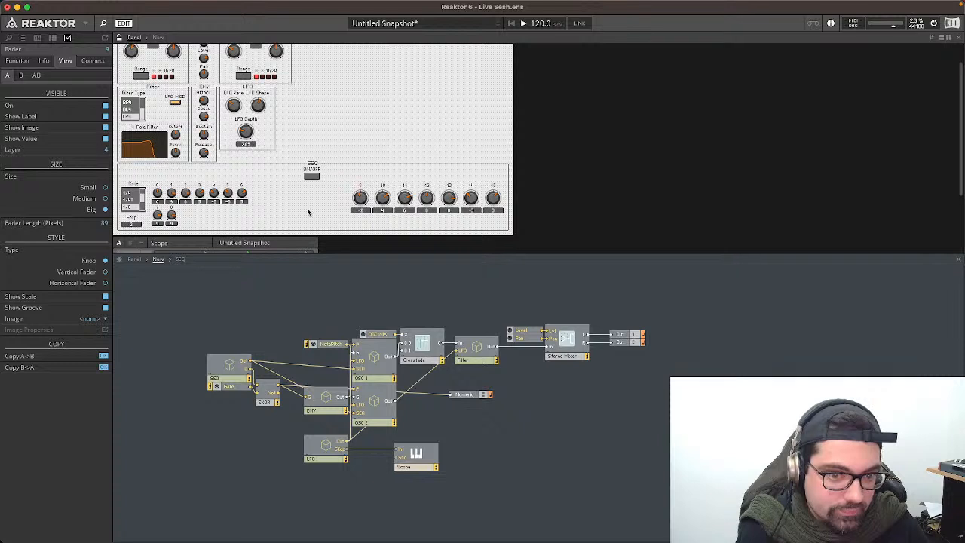
left_click(105, 187)
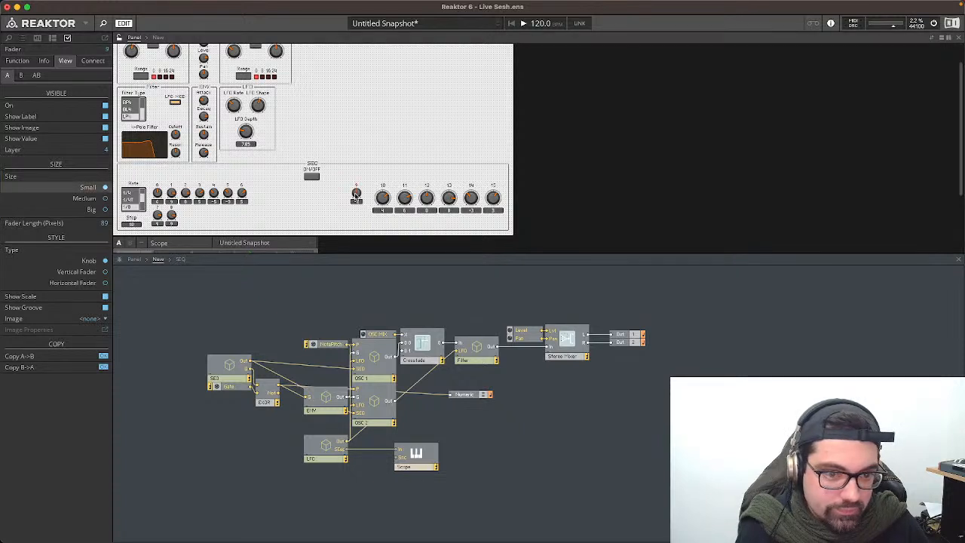
left_click_drag(361, 198, 185, 217)
left_click(378, 199)
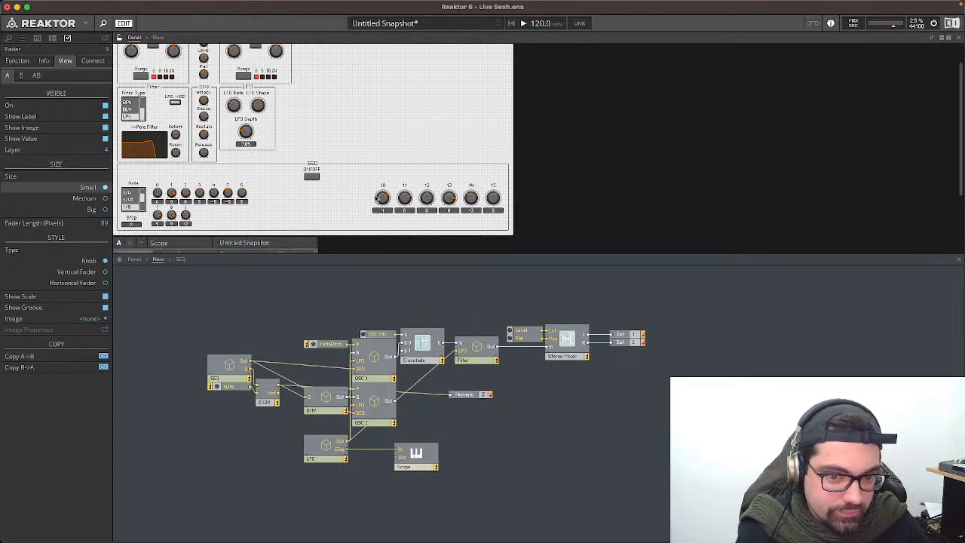
left_click(105, 187)
left_click_drag(383, 197, 202, 216)
Step: Set step knobs 11 and 12 to the Small size and line them up after knob 10
left_click(405, 198)
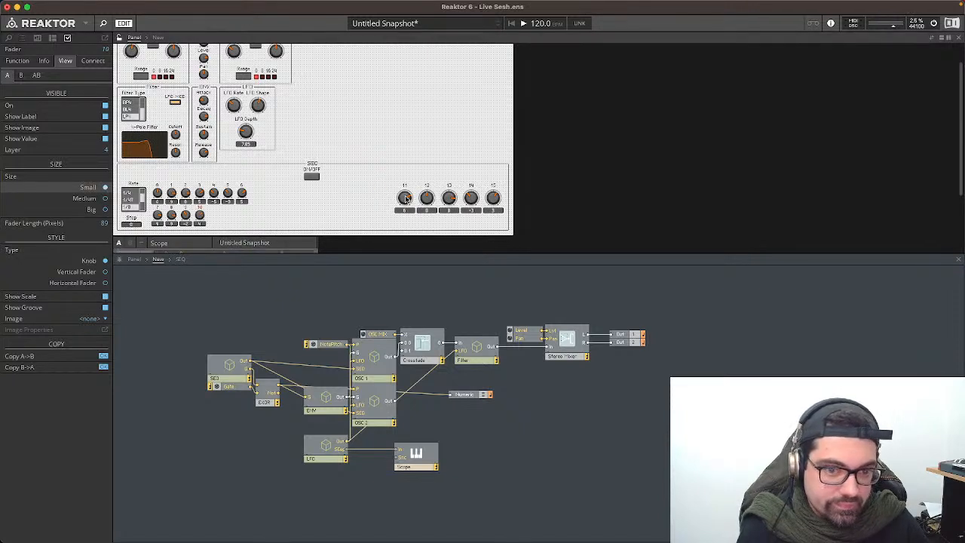
left_click(105, 188)
left_click_drag(383, 197, 197, 217)
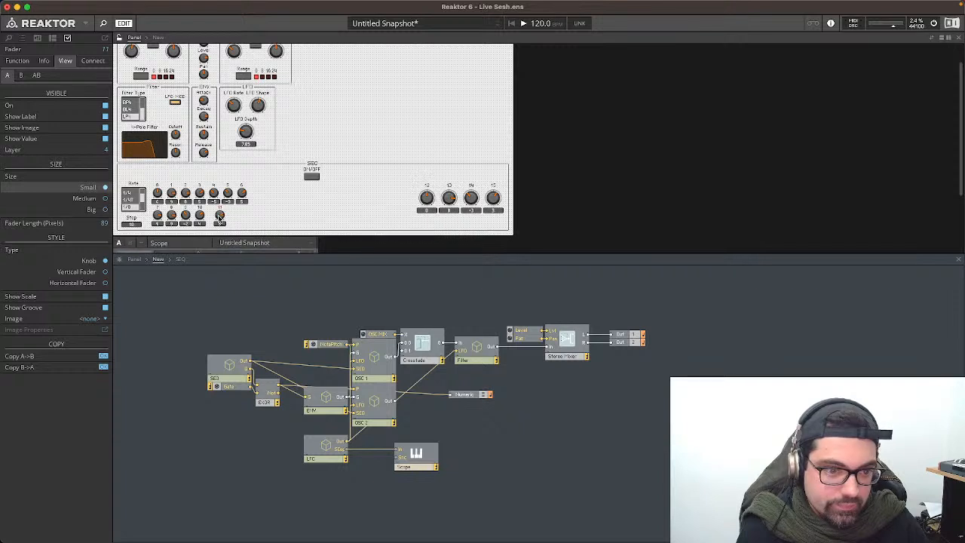
left_click(427, 198)
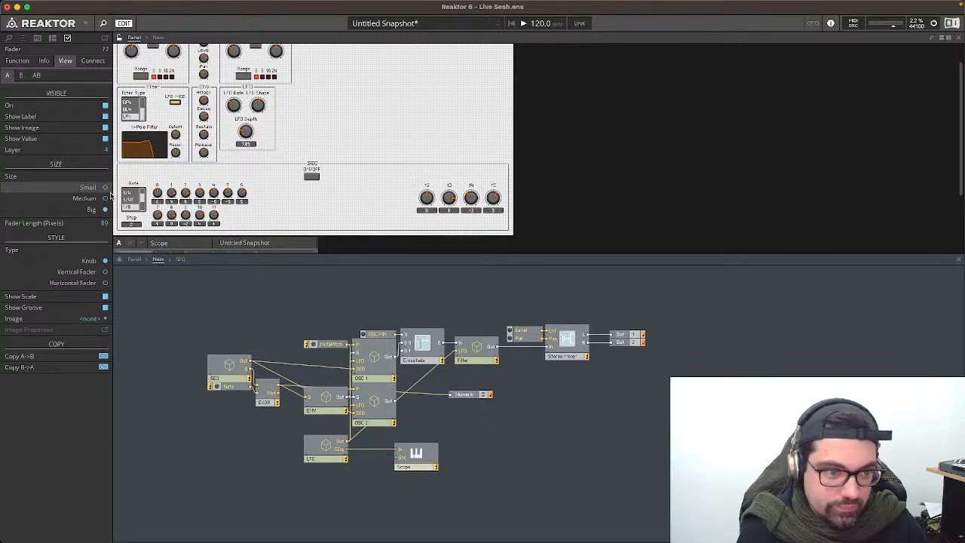
left_click(105, 187)
left_click_drag(425, 194, 229, 217)
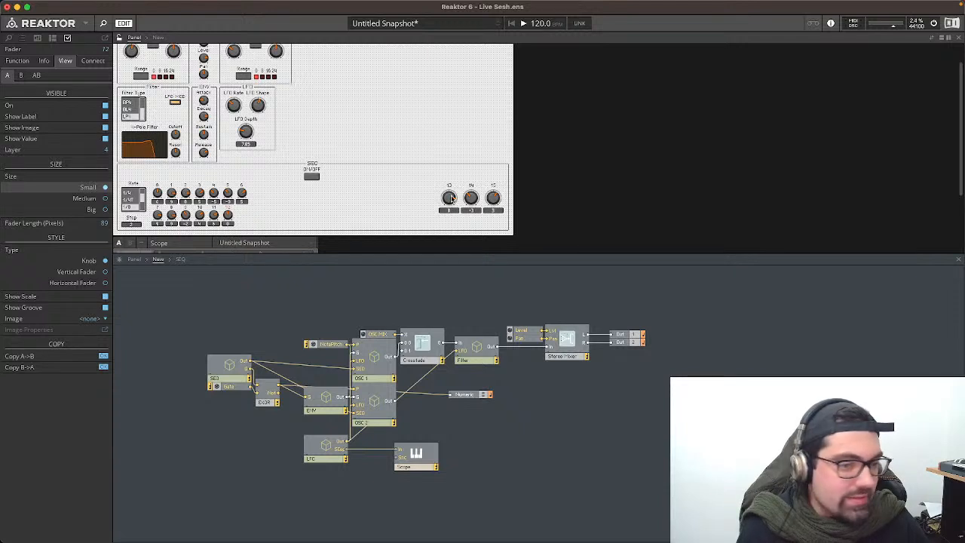
Step: Set step knob 13 to the Small size beside knob 12, and move knob 7 to the end of the first row
left_click_drag(449, 198, 260, 216)
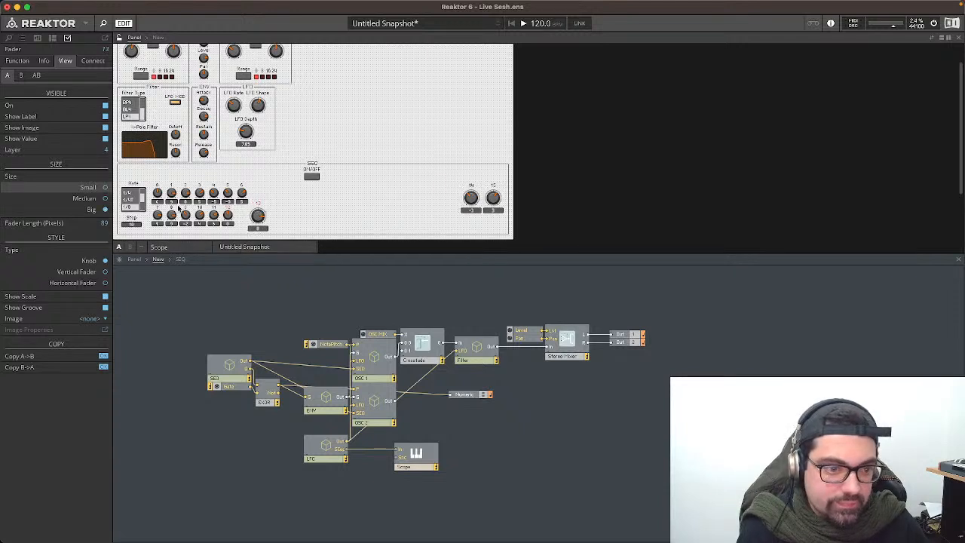
left_click(104, 188)
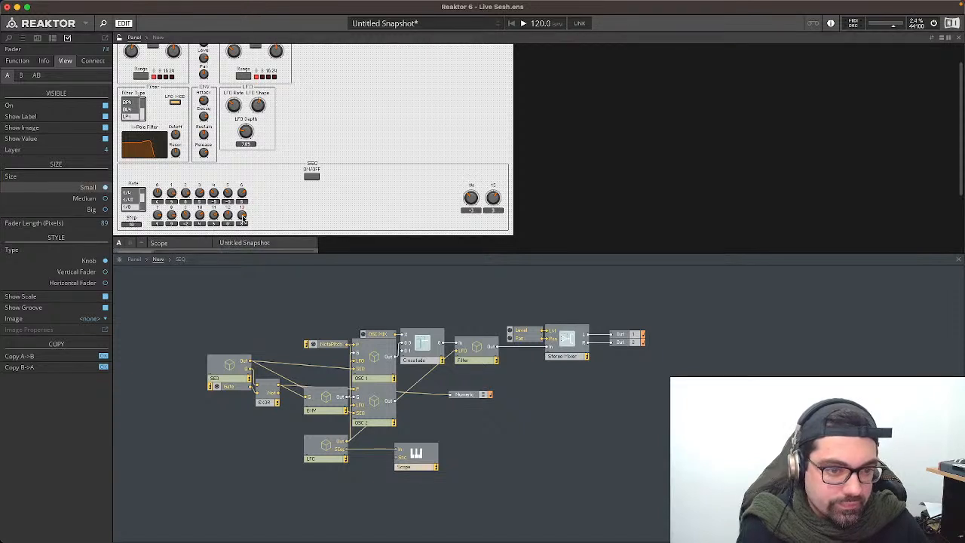
left_click_drag(158, 216, 257, 196)
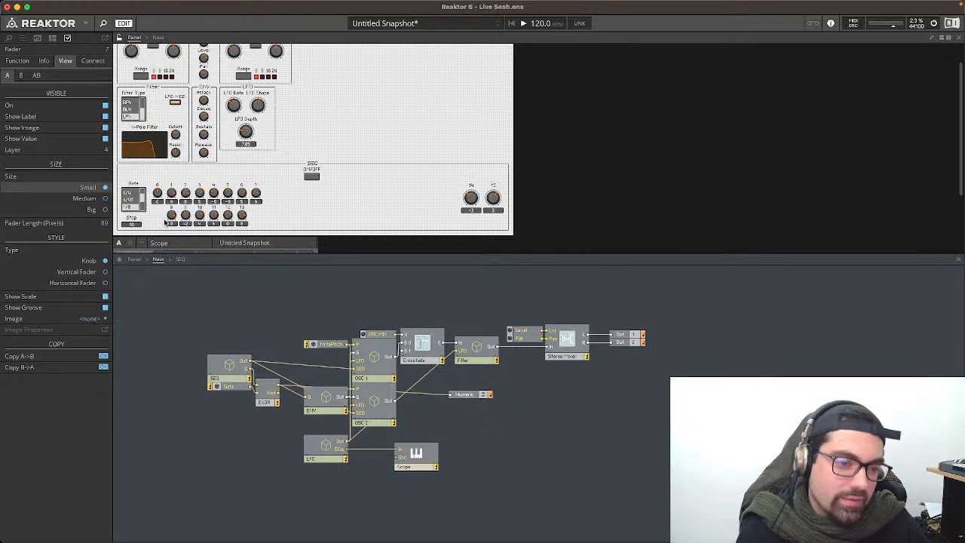
Step: Try moving step knob 8 to the end of the first row and shifting knobs 9 to 13 left to start below knob 0
mouse_move(169, 216)
left_mouse_down()
mouse_move(281, 187)
mouse_move(259, 217)
mouse_move(171, 218)
left_mouse_up()
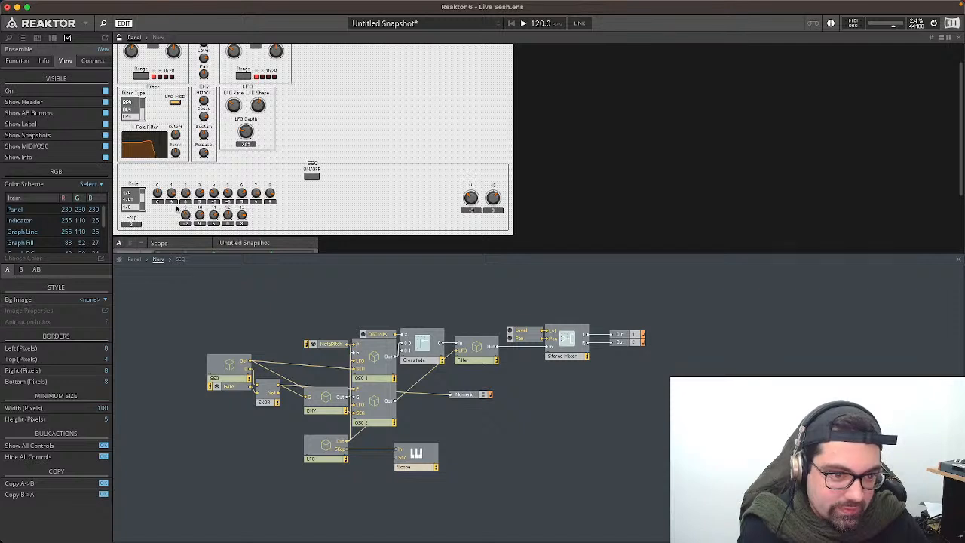
left_click_drag(174, 207, 279, 231)
key("Left")
key("Left")
key("Left")
key("Left")
key("Left")
key("Left")
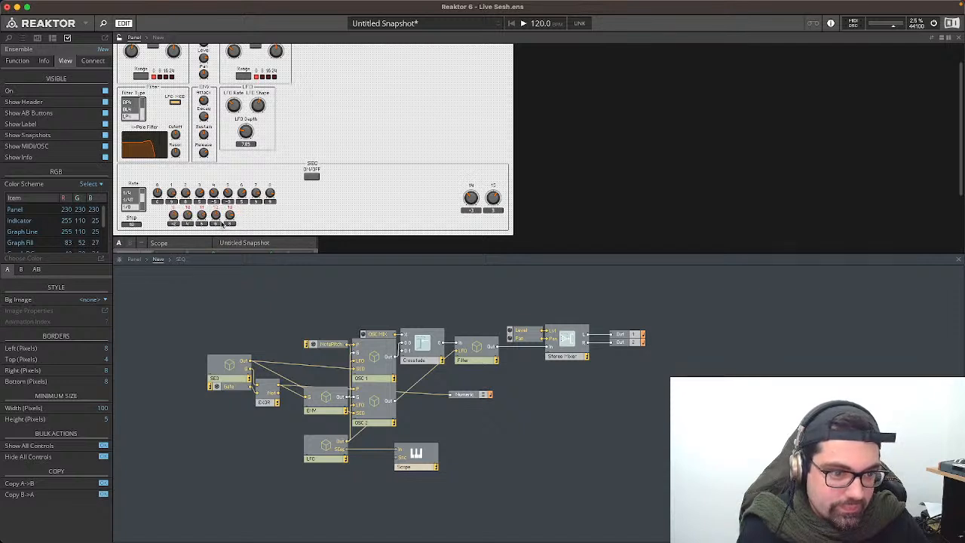
key("Left")
key("Left")
key("Left")
key("Left")
key("Left")
key("Left")
key("Left")
key("Left")
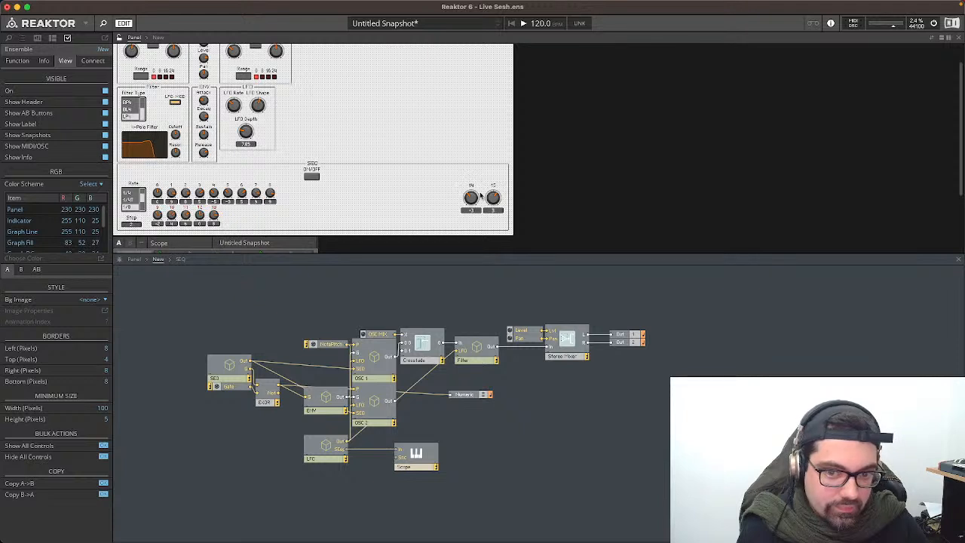
left_click(471, 197)
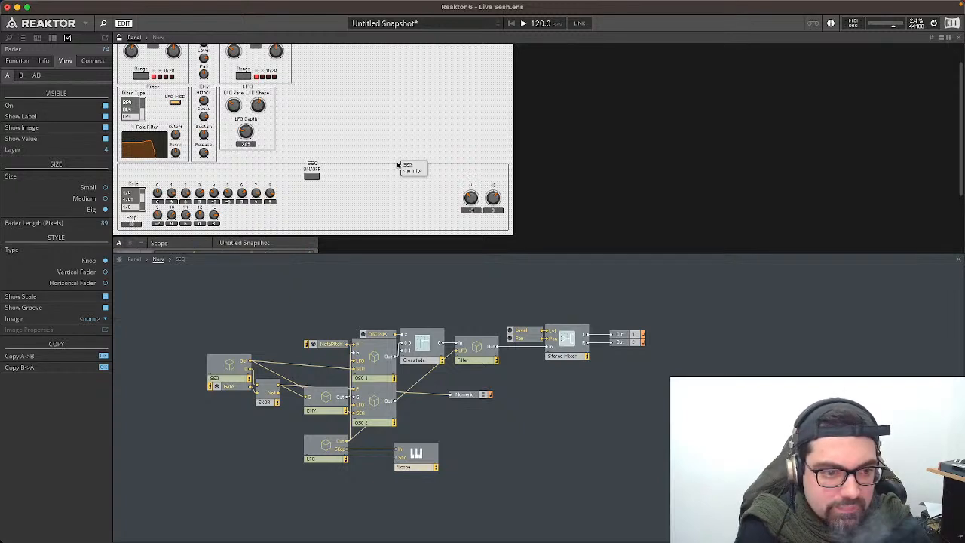
left_click(231, 227)
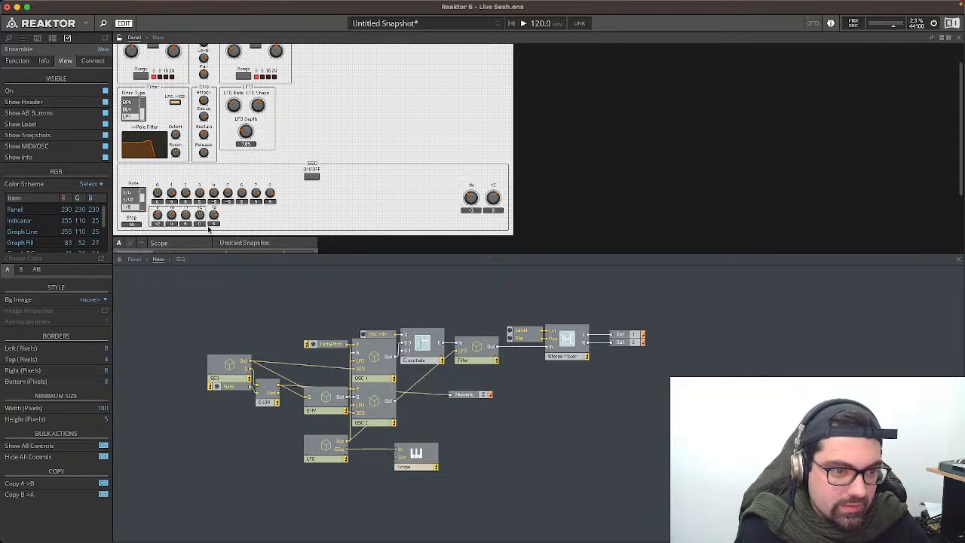
left_click(157, 215)
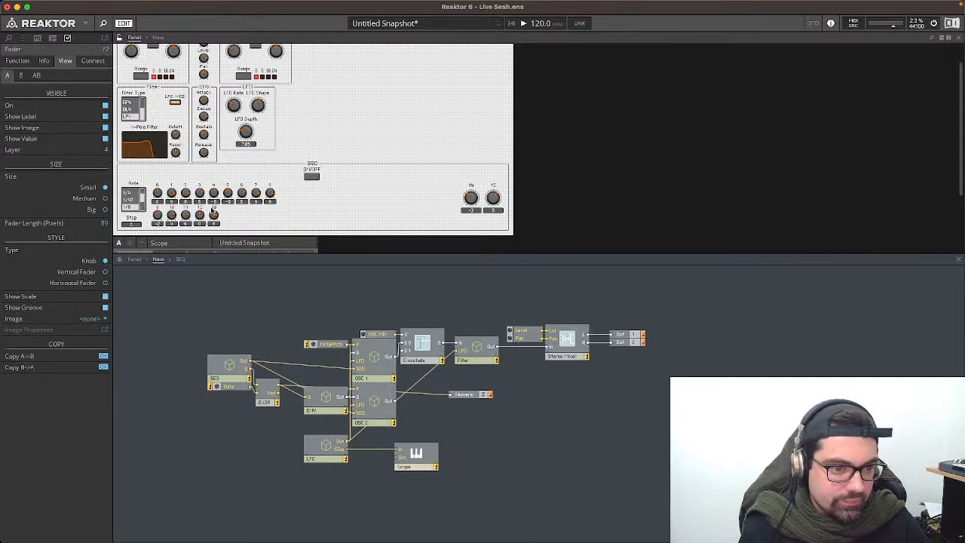
Step: Place step knob 8 directly below knob 0 and shift knobs 9 to 13 left together to follow it
left_click_drag(218, 214, 158, 216)
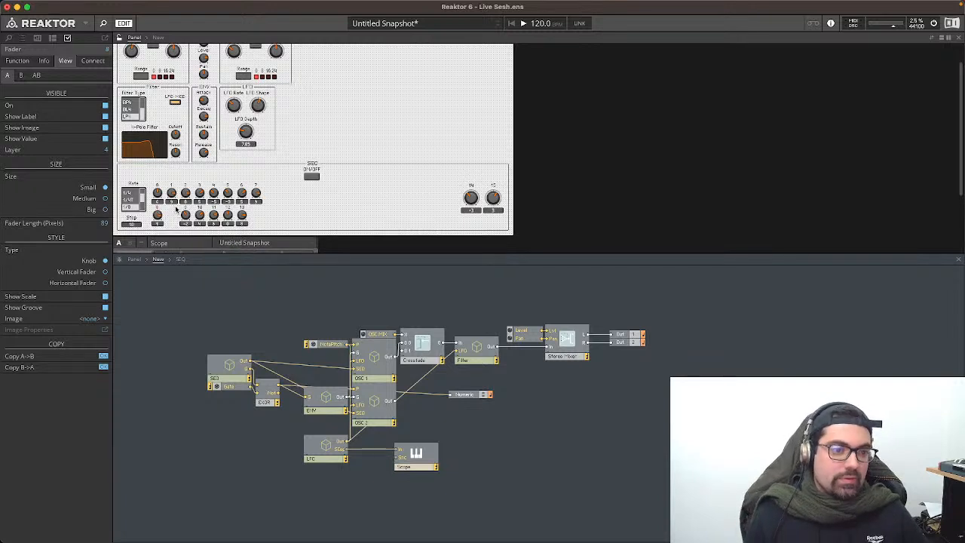
left_click(178, 212)
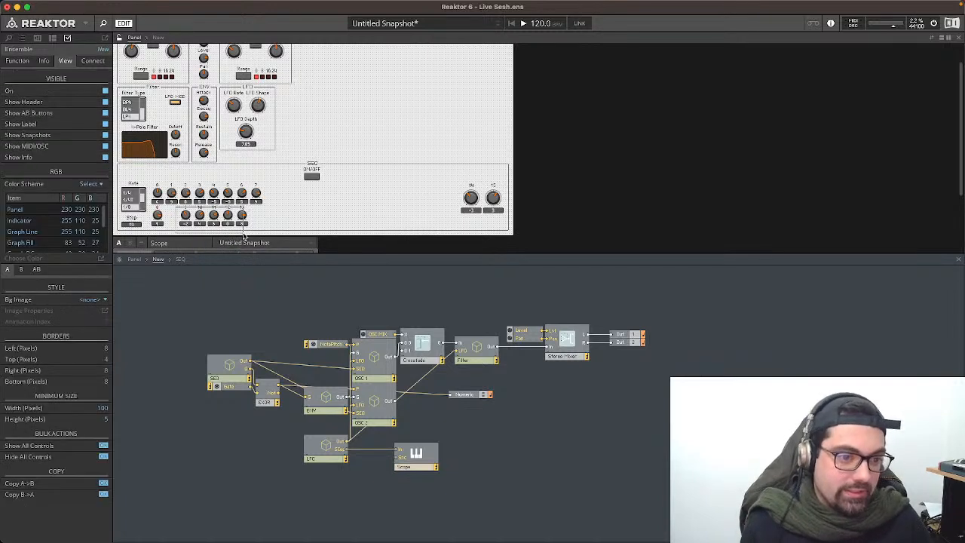
left_click(185, 215)
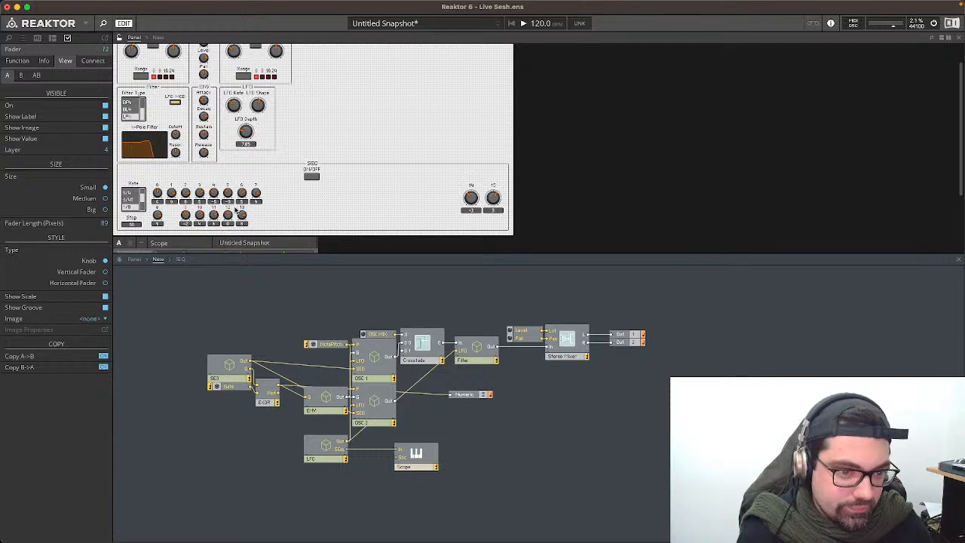
left_click_drag(186, 212, 172, 212)
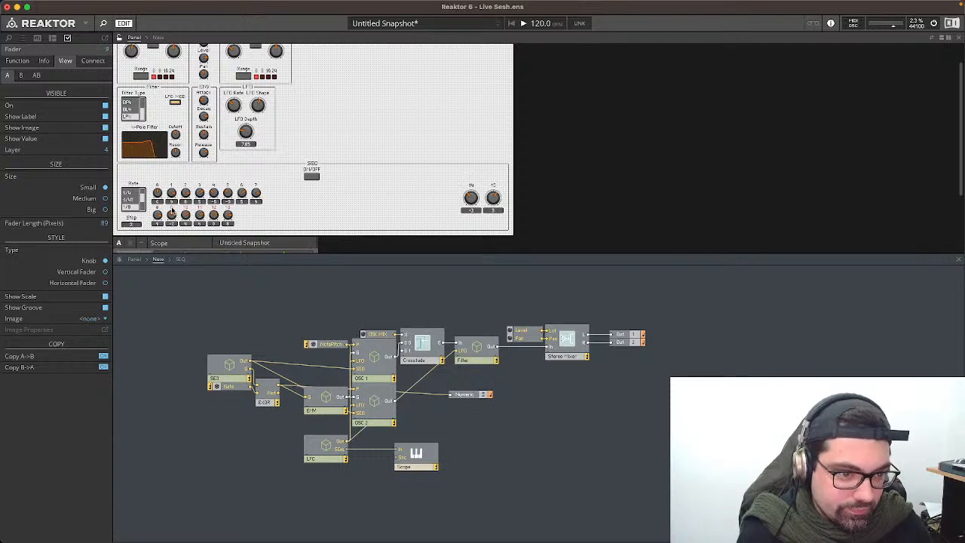
Step: Set step knobs 14 and 15 to the Small size and place them after knob 13 to complete the second row
left_click(105, 188)
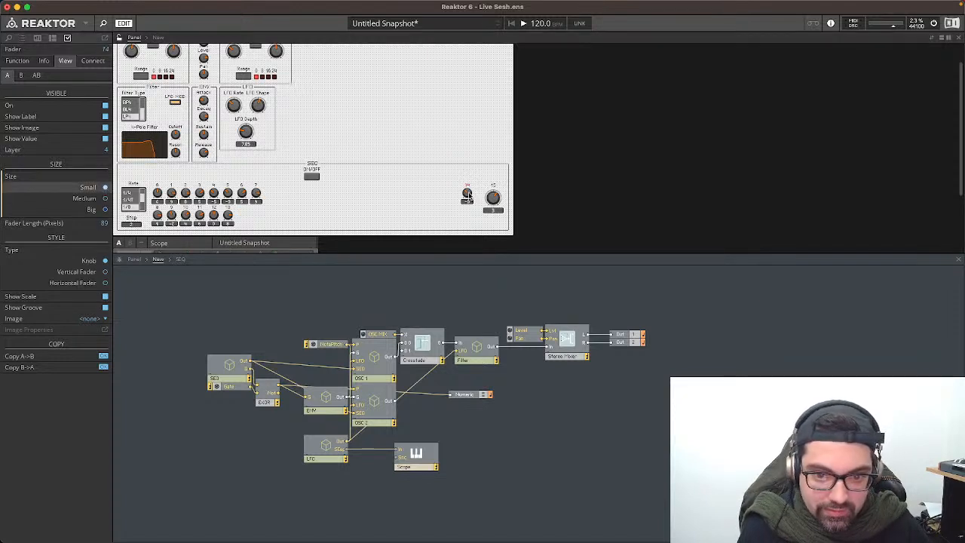
left_click_drag(468, 195, 244, 217)
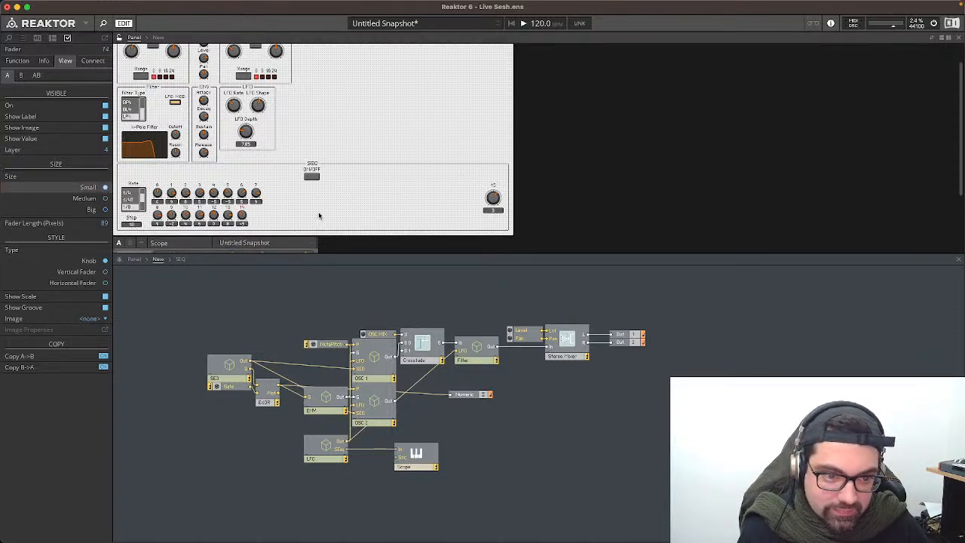
left_click(495, 198)
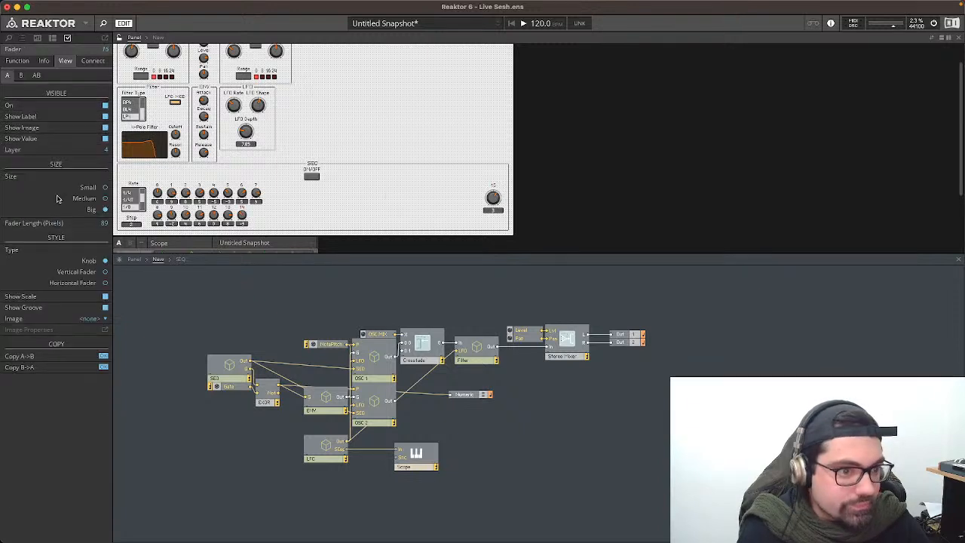
left_click(105, 187)
left_click_drag(494, 198, 257, 215)
Step: Move the sequencer's ON/OFF button to just above step knobs 2 and 3
left_click_drag(313, 176, 194, 178)
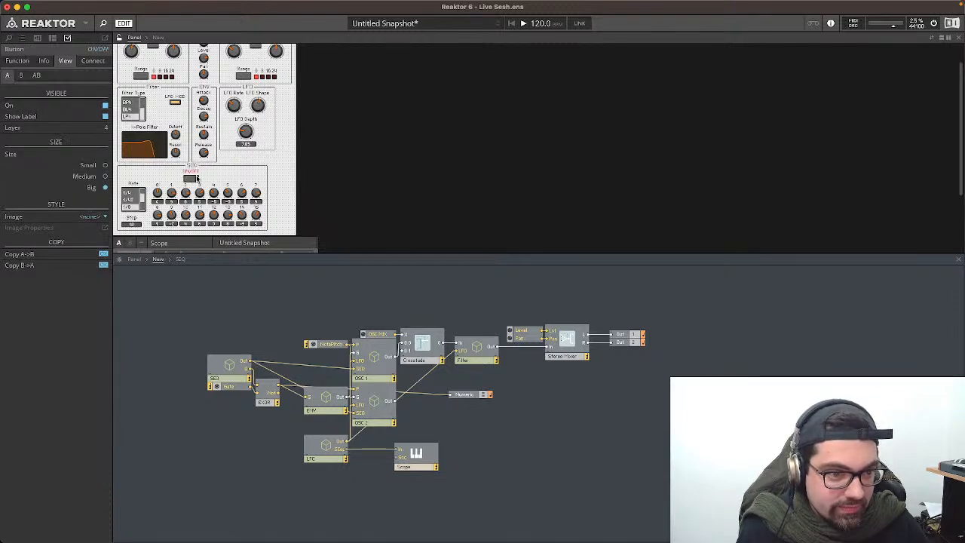
scroll(231, 178, "up", 3)
scroll(241, 177, "down", 3)
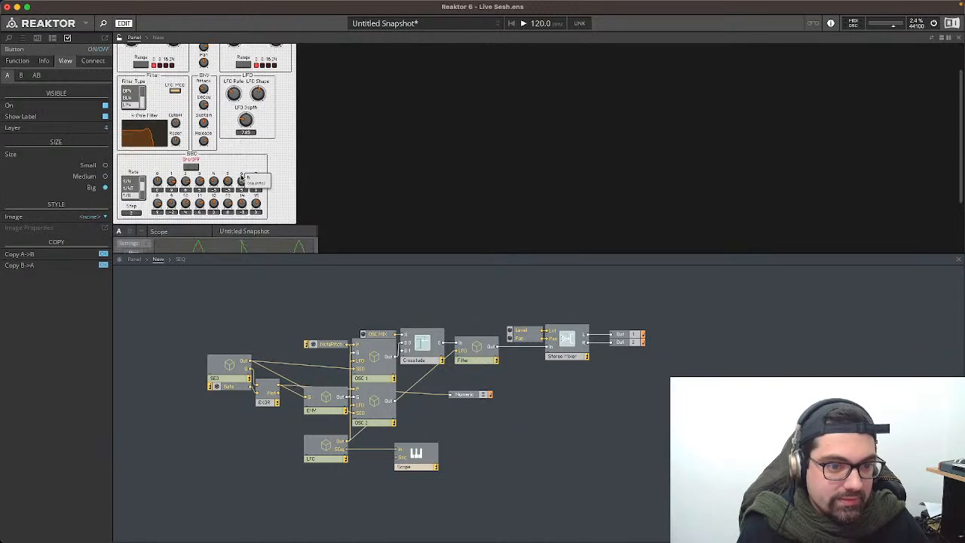
scroll(241, 177, "up", 3)
scroll(241, 177, "down", 4)
scroll(241, 177, "down", 1)
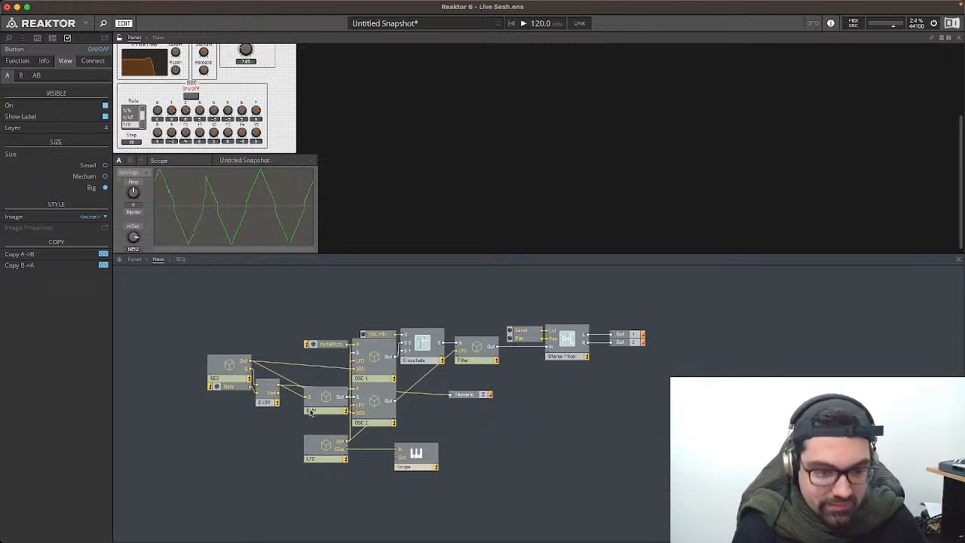
scroll(198, 132, "up", 5)
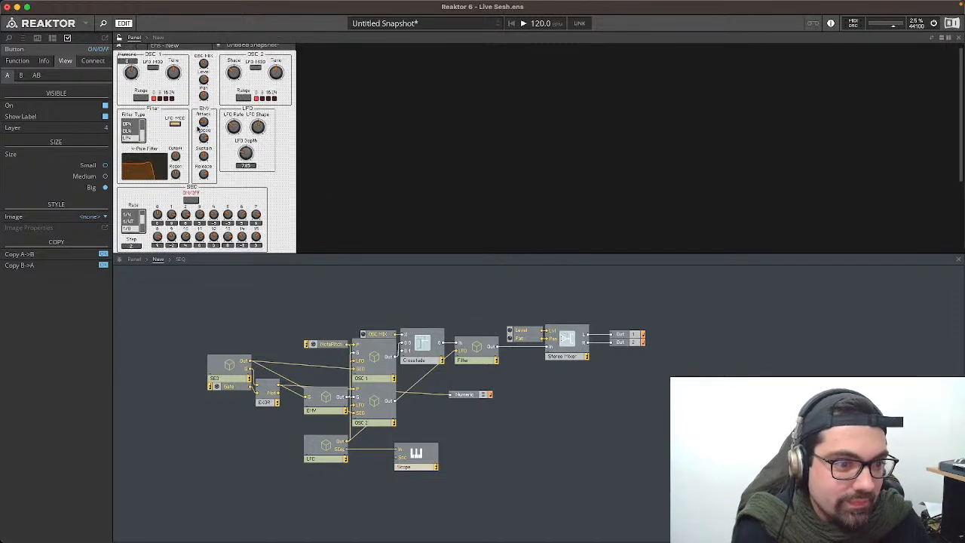
scroll(198, 132, "down", 3)
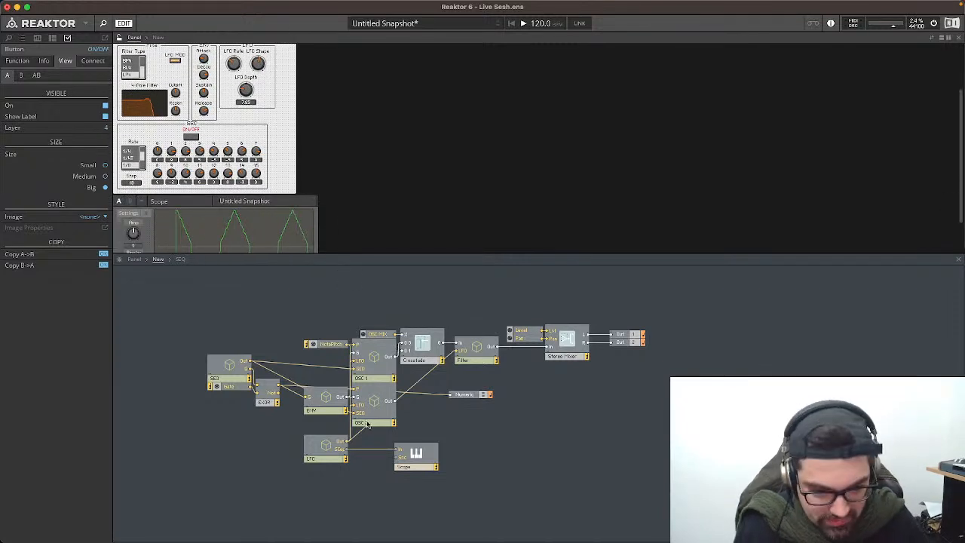
Step: Open the SEQ macro's structure and load the Lamps.mdl macro from the Primary library folder into it
double_click(225, 375)
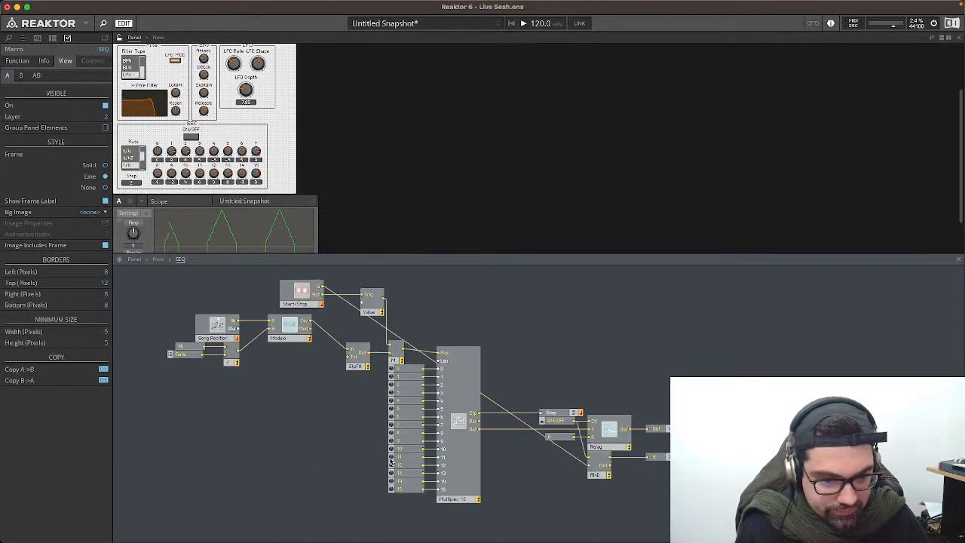
right_click(595, 344)
mouse_move(596, 343)
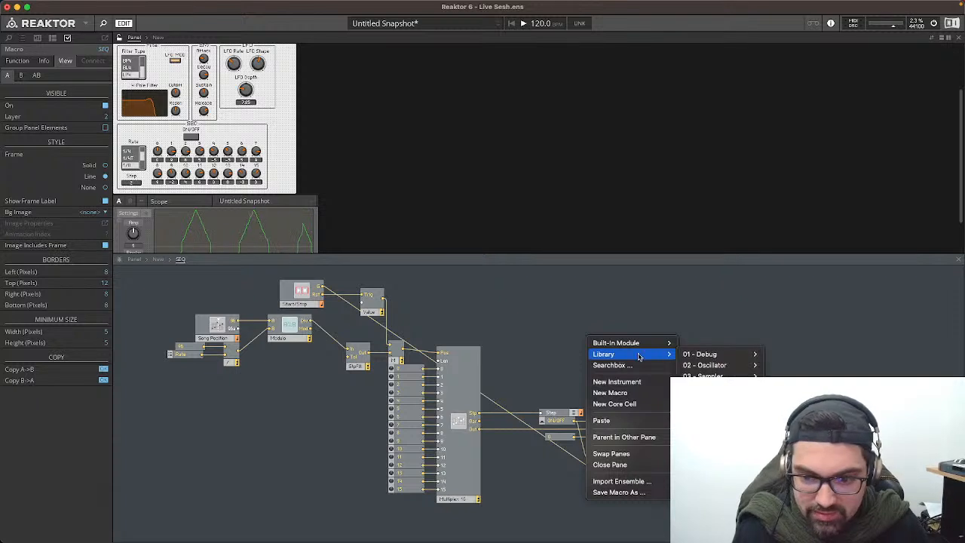
left_click(606, 291)
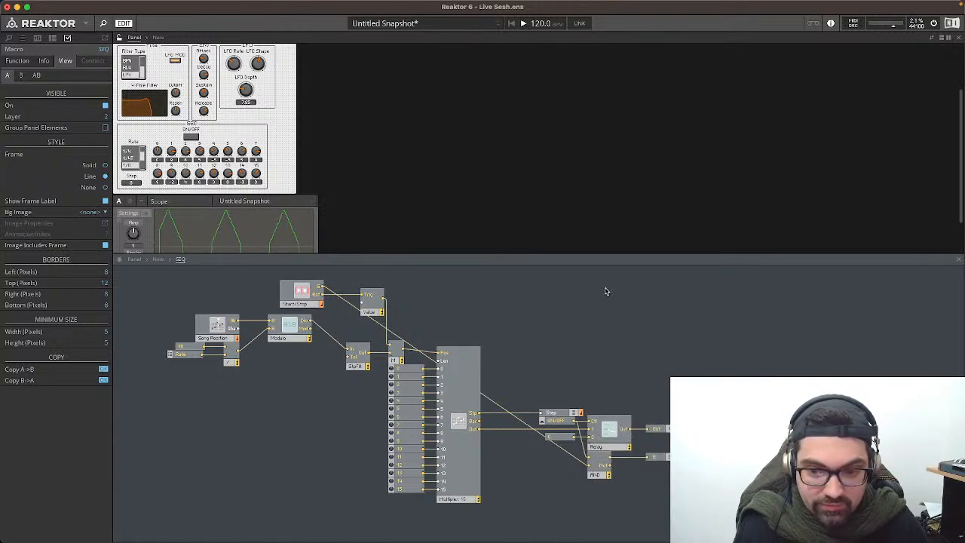
left_click(593, 120)
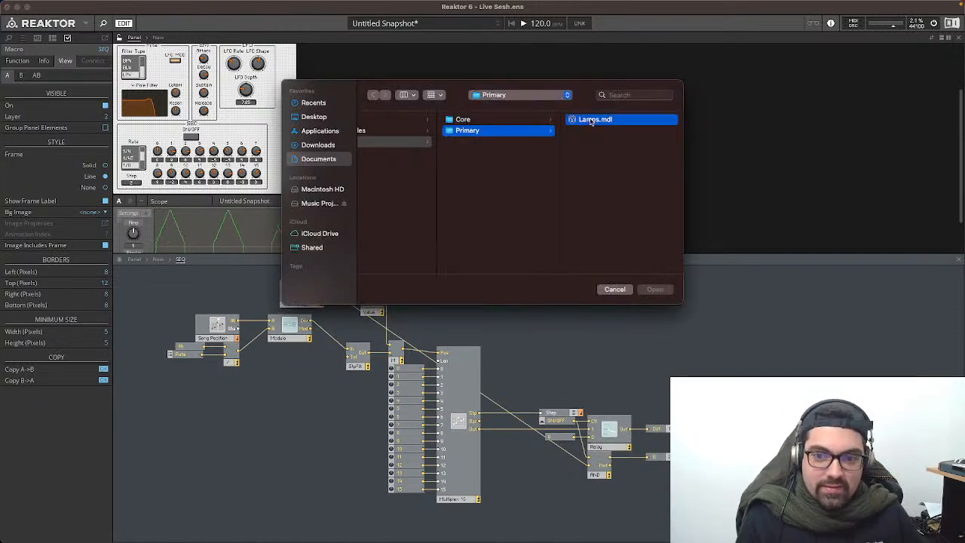
double_click(465, 121)
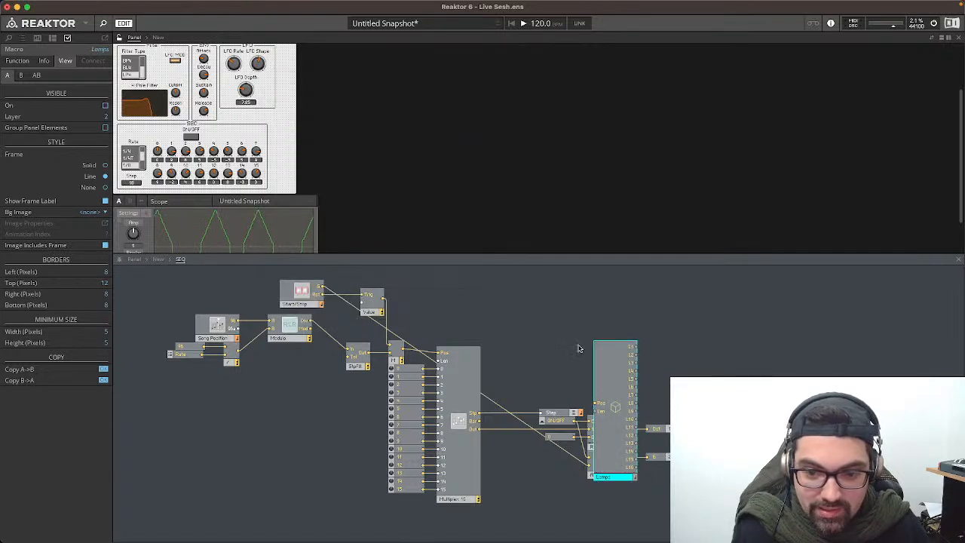
Step: Place the Lamps macro above the Relay and wire the signal feeding the multiplexer's Pos input to the Lamps Pos input
left_click_drag(637, 379, 634, 304)
left_click_drag(615, 377, 657, 304)
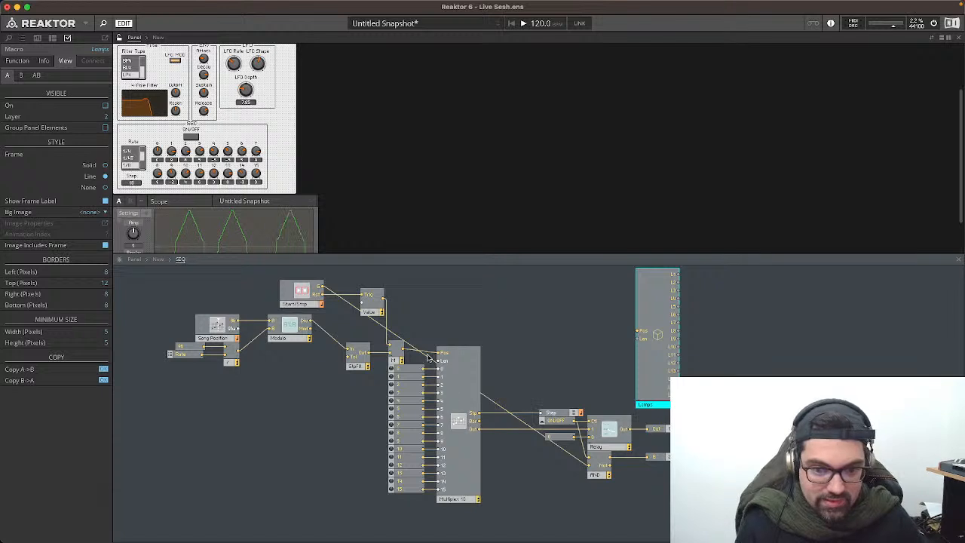
left_click_drag(402, 351, 526, 318)
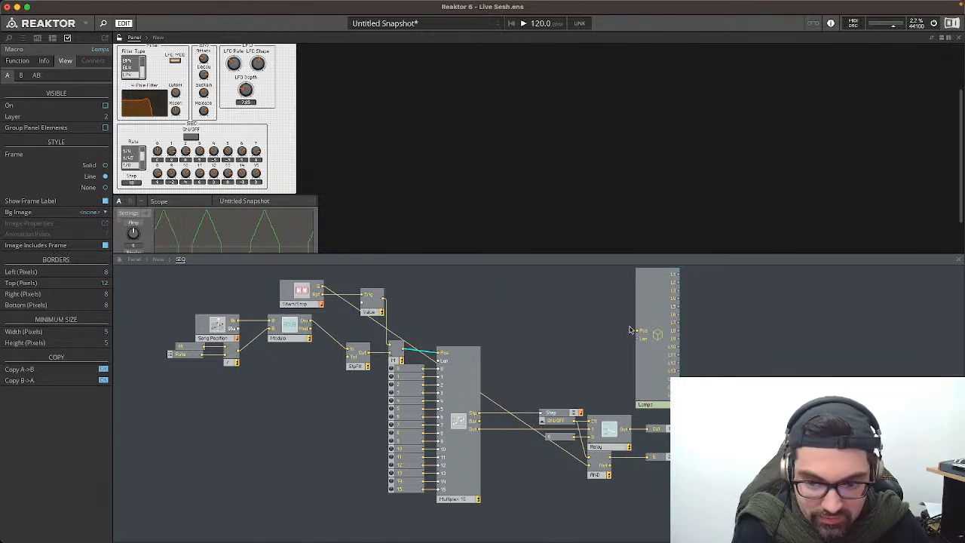
left_click_drag(402, 351, 641, 331)
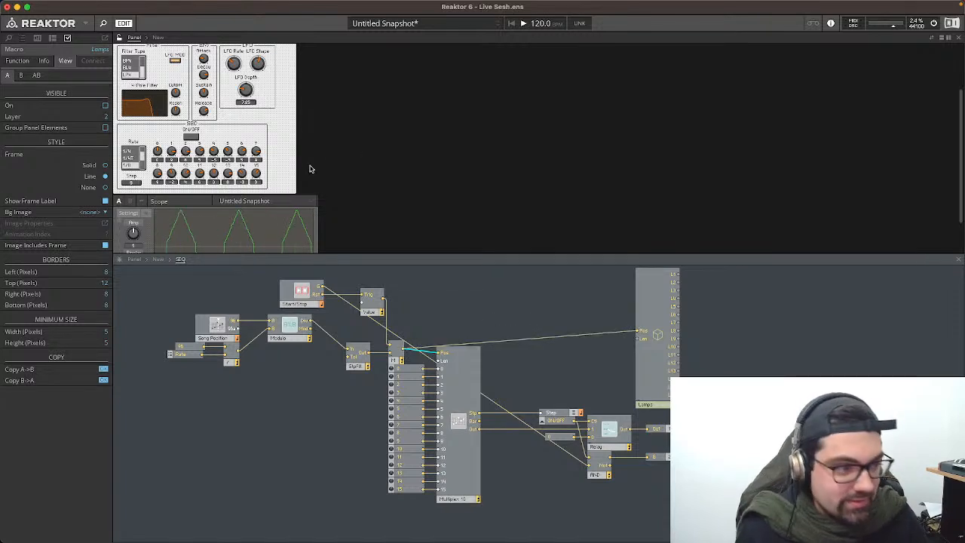
Step: Move step knobs 8 to 15 down together to leave a gap beneath the first knob row
left_click(158, 169)
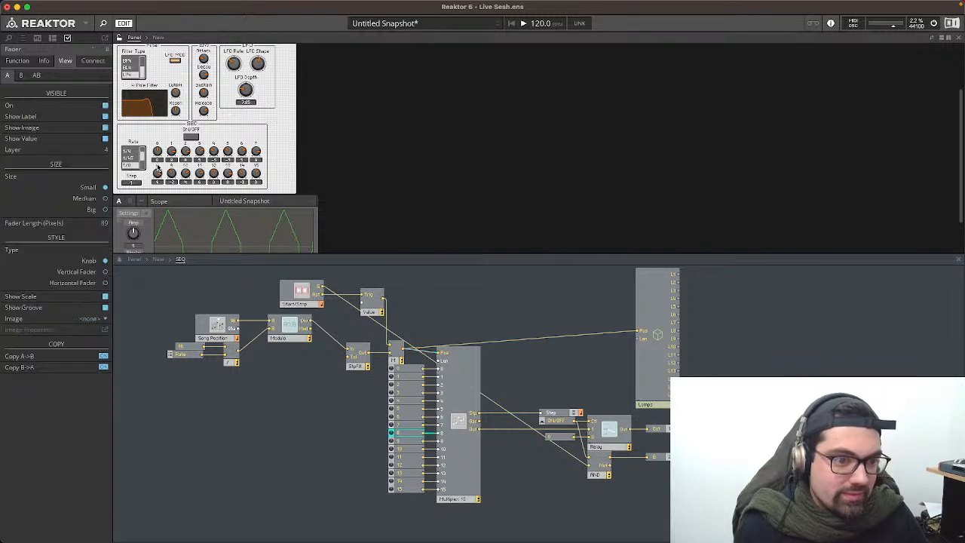
left_click(171, 168, "shift")
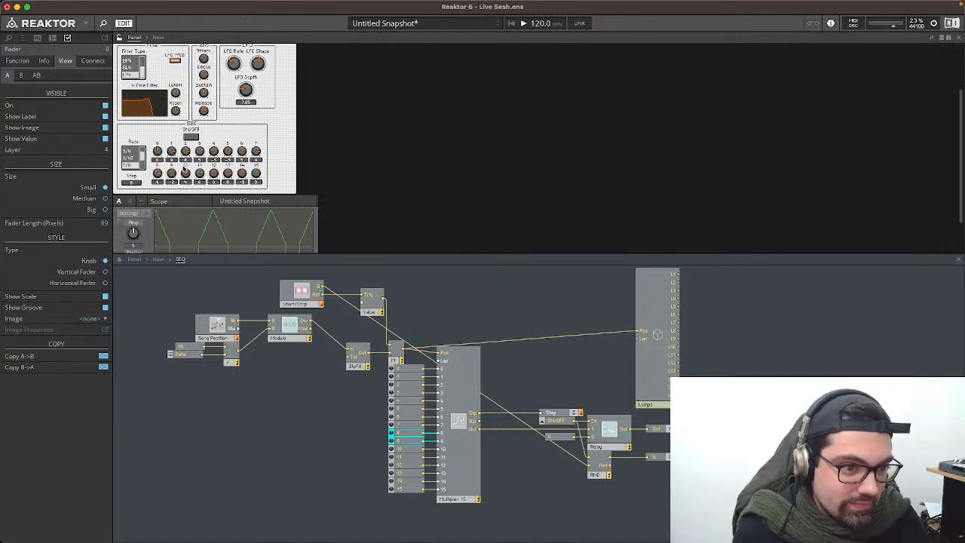
left_click(185, 169, "shift")
left_click(200, 172, "shift")
left_click(213, 171, "shift")
left_click(228, 172, "shift")
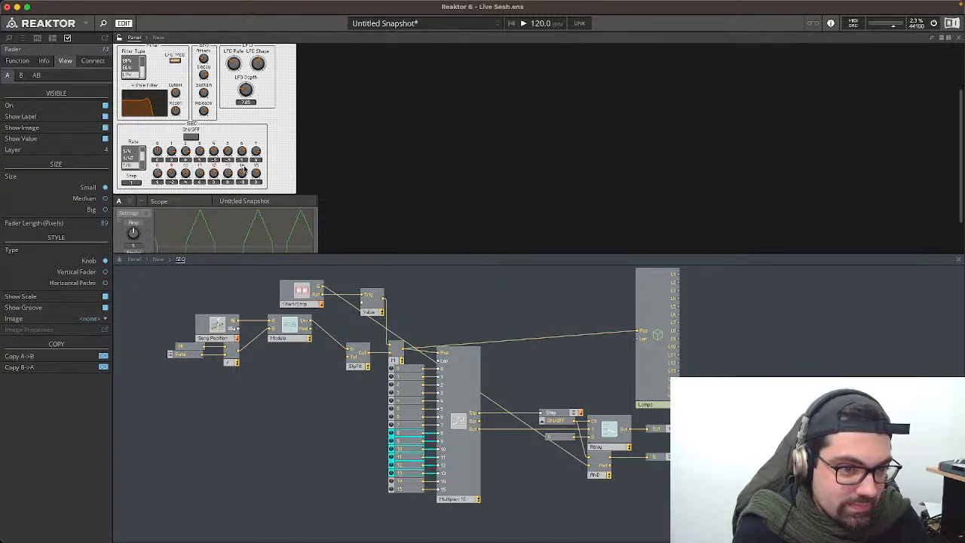
left_click(242, 172, "shift")
left_click(256, 172, "shift")
left_click(258, 169, "shift")
key("Down")
key("Down")
key("Down")
key("Down")
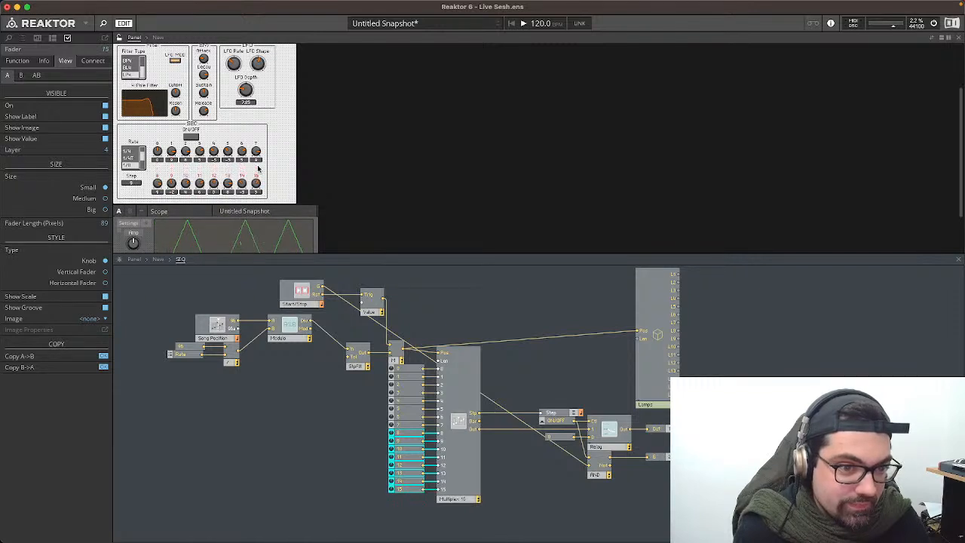
left_click(285, 175)
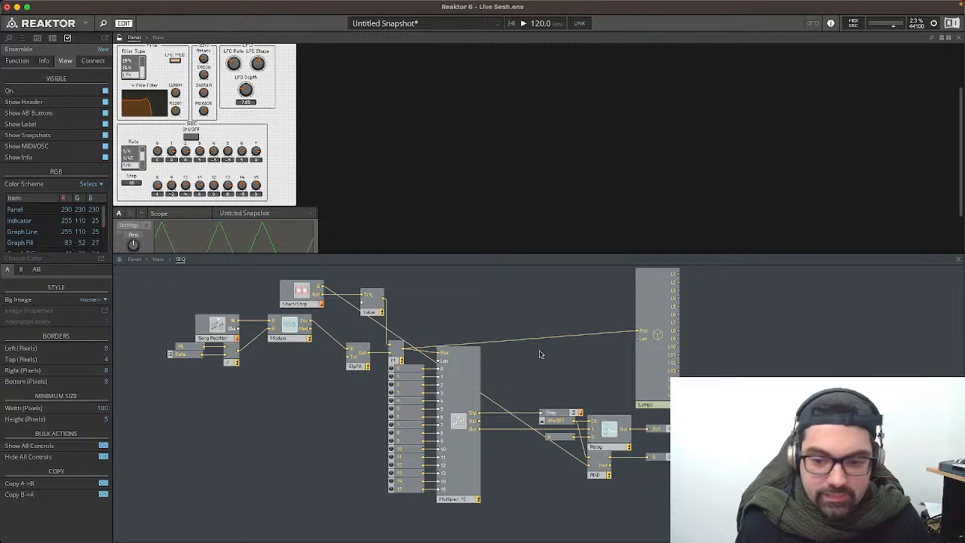
Step: Insert a Lamp module beside the Lamps macro and connect it to the L1 output
right_click(731, 290)
left_click(693, 289)
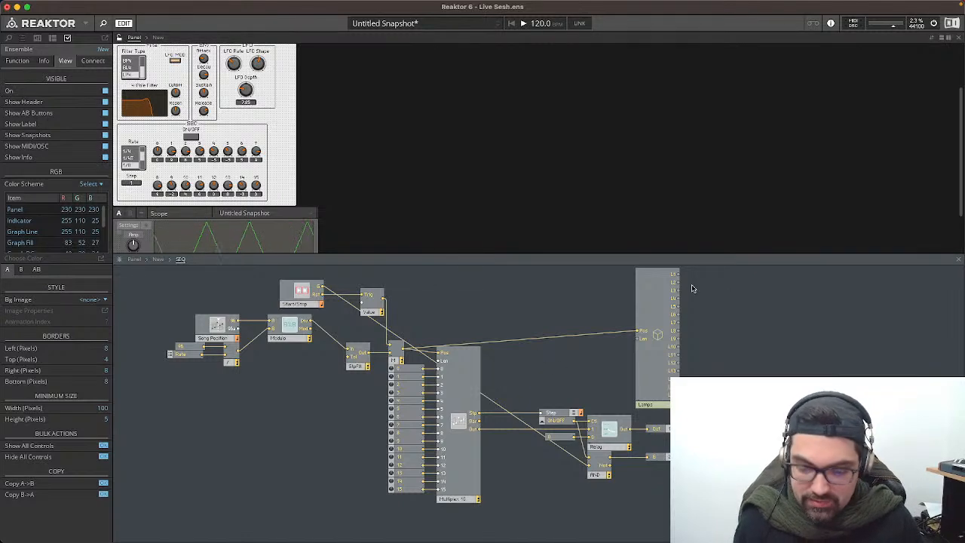
key("Return")
type("lamp")
key("Return")
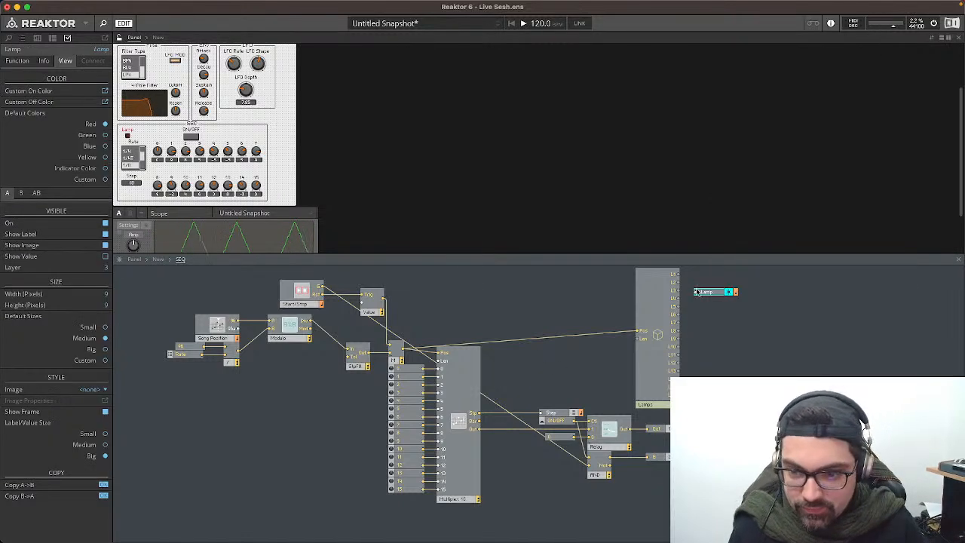
left_click_drag(696, 292, 707, 275)
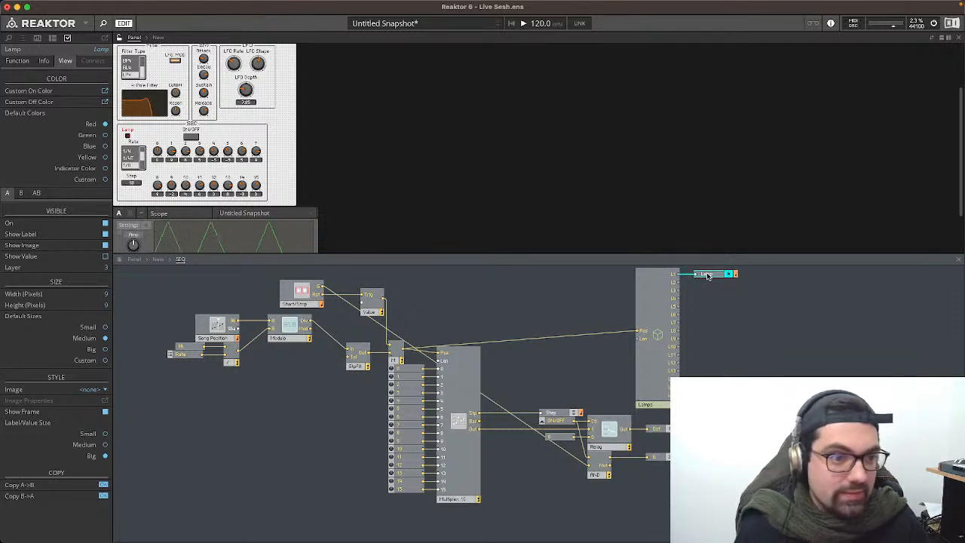
Step: Hide the L1 lamp's label and place the lamp between step knobs 0 and 8
left_click(128, 137)
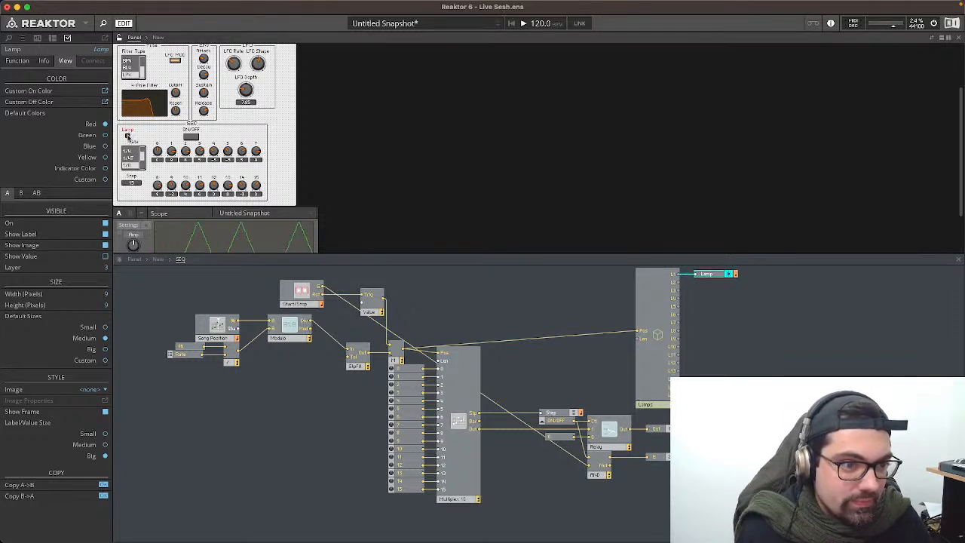
left_click(105, 234)
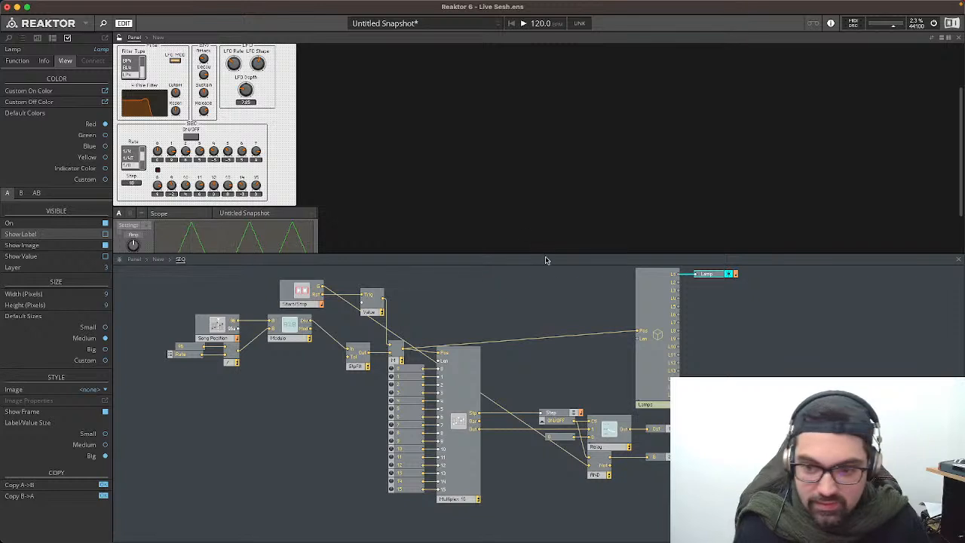
Step: Insert a second Lamp module and connect it to the Lamps macro's L2 output
double_click(715, 283)
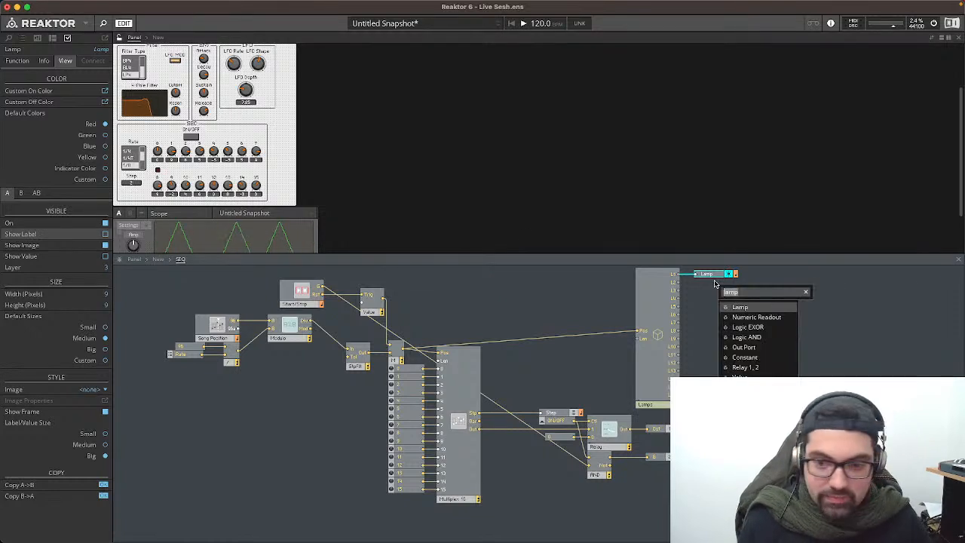
key("Return")
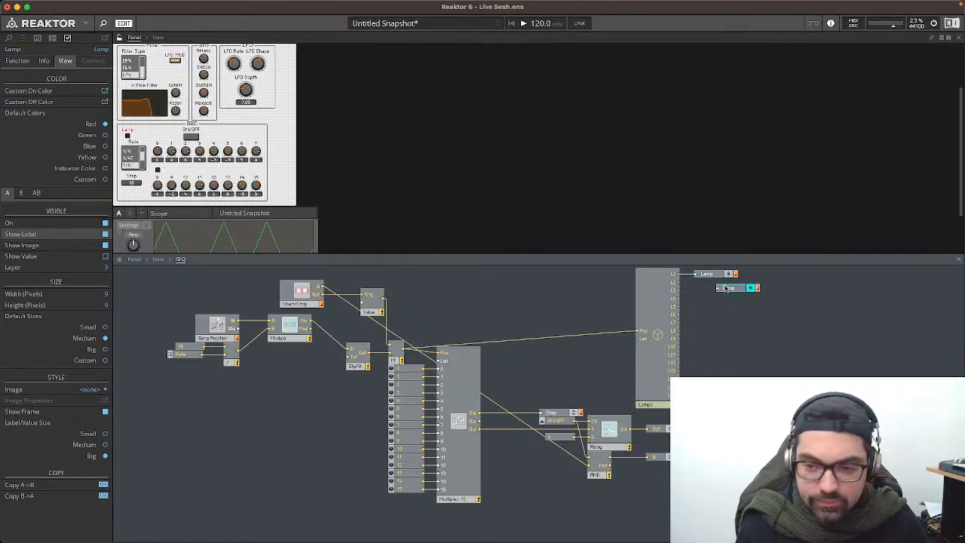
mouse_move(718, 289)
left_mouse_down()
mouse_move(682, 285)
mouse_move(726, 283)
left_mouse_up()
Step: Insert a batch of further Lamp modules and connect the third lamp to the L3 output
double_click(731, 300)
key("Return")
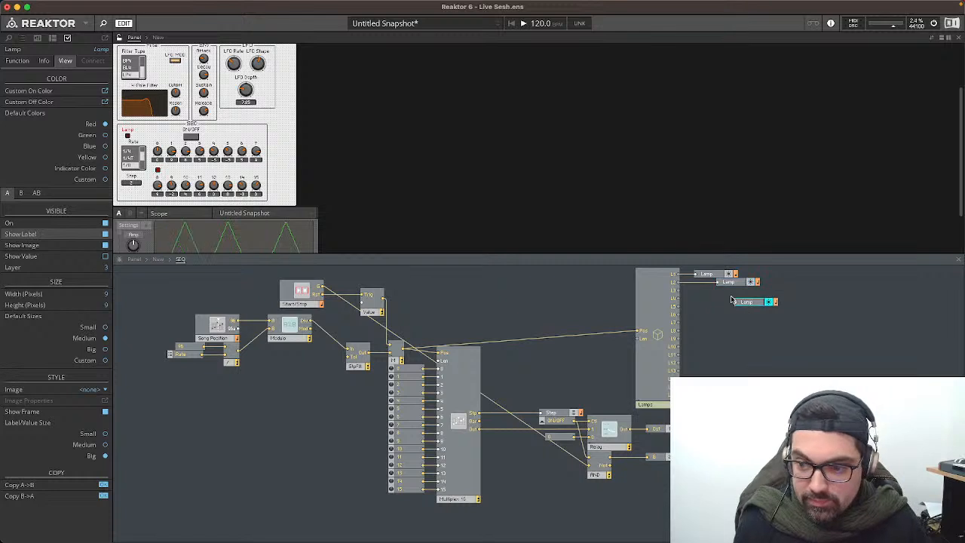
key("Return")
key("Return")
key("Return")
key("Return")
key("Return")
key("Return")
key("Return")
key("Return")
key("Return")
key("Return")
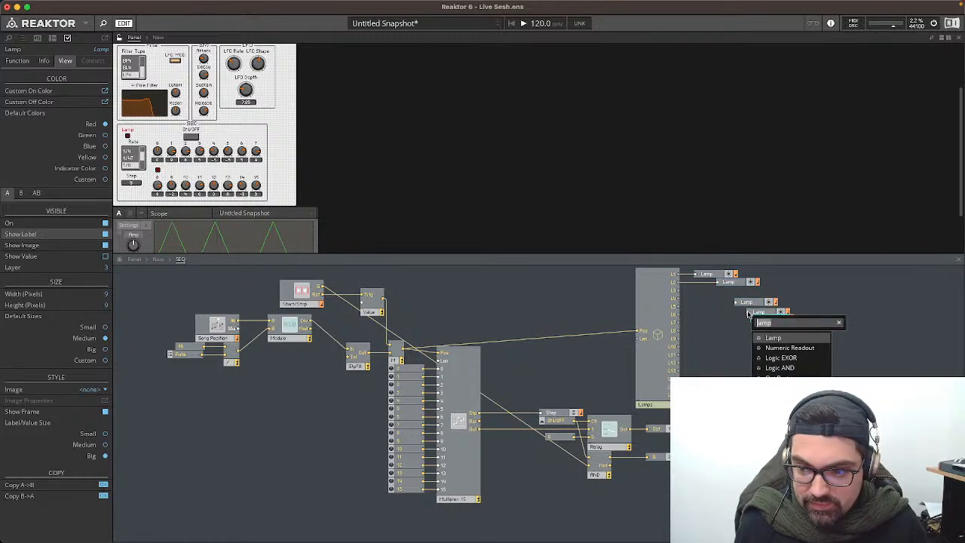
key("Return")
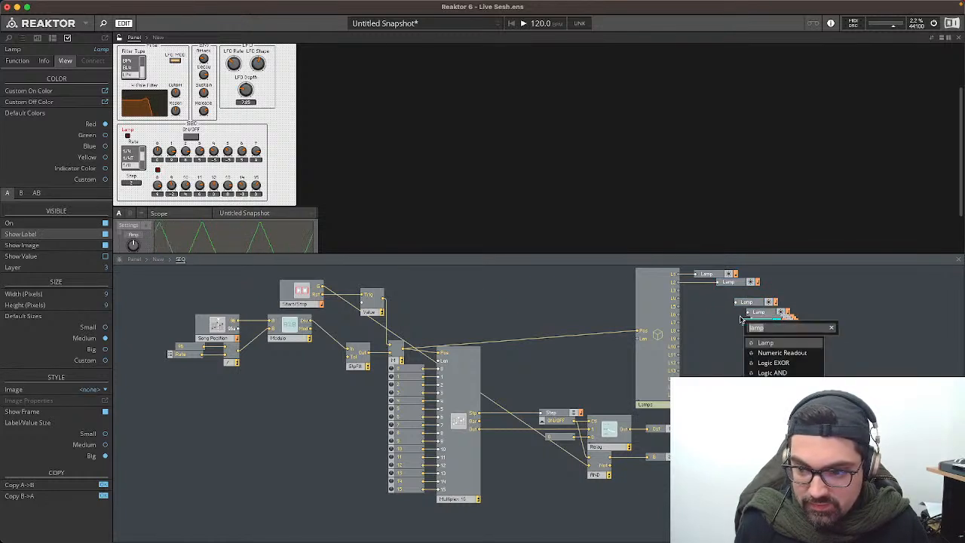
key("Return")
left_click_drag(747, 304, 676, 289)
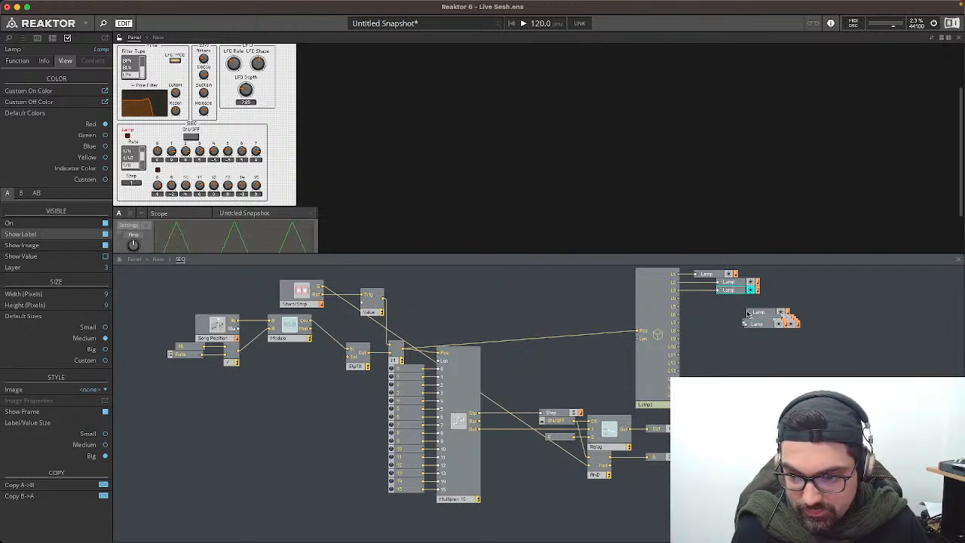
Step: Delete the surplus stacked lamps, keeping one on L5, and align the L2, L3 and L5 lamps under the first lamp
left_click_drag(749, 313, 813, 344)
key("Delete")
left_click_drag(726, 306, 749, 276)
key("Left")
key("Left")
key("Left")
key("Left")
key("Left")
key("Left")
key("Left")
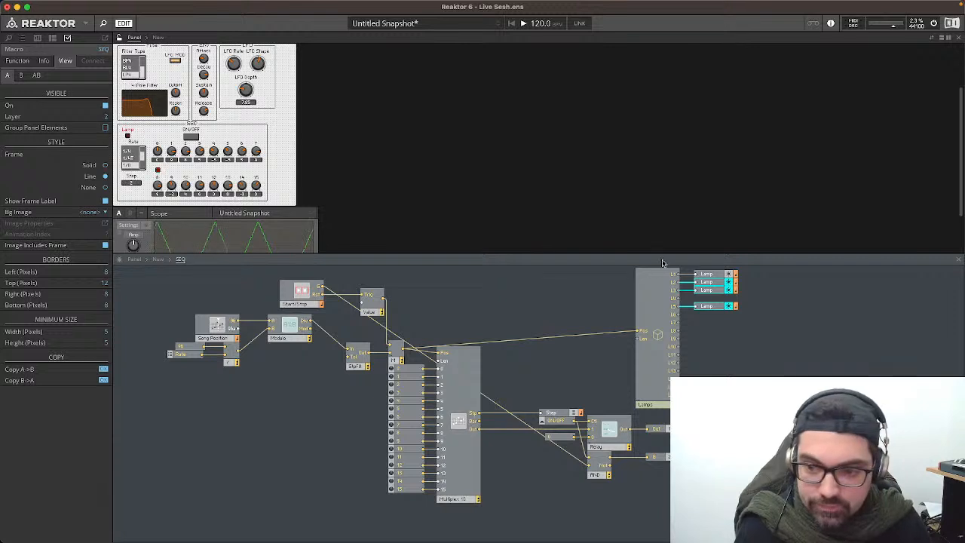
Step: Hide the L2 lamp's label and place the lamp between step knobs 1 and 9
left_click(722, 287)
left_click(724, 283)
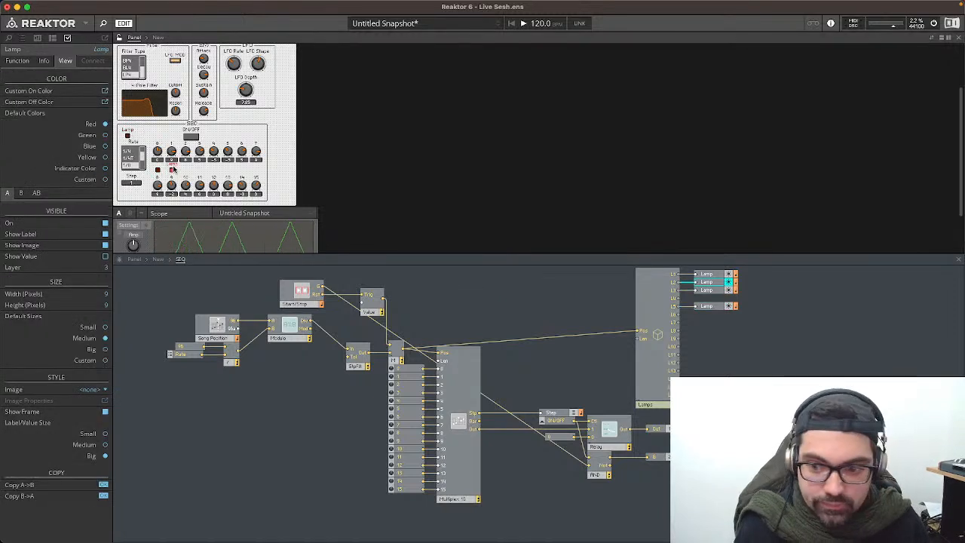
left_click(105, 233)
left_click_drag(168, 165, 171, 172)
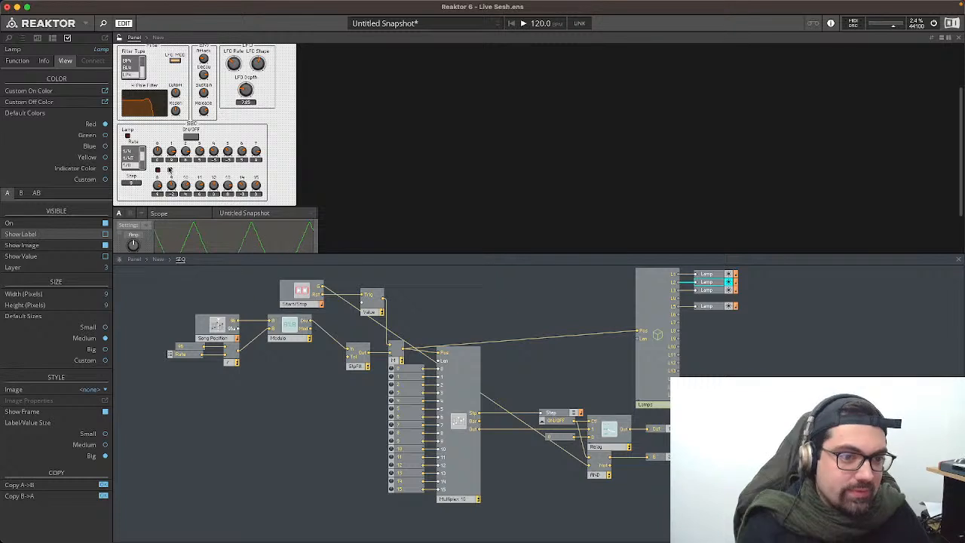
Step: Hide the labels of the L3 and L5 lamps and place the lamps above step knobs 10 and 11
left_click(128, 136)
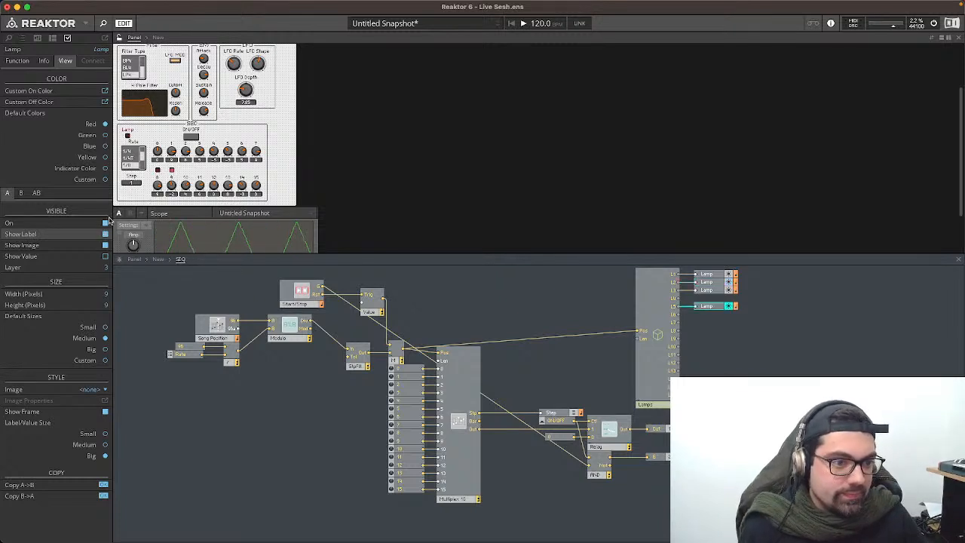
left_click_drag(128, 138, 144, 135)
left_click(105, 234)
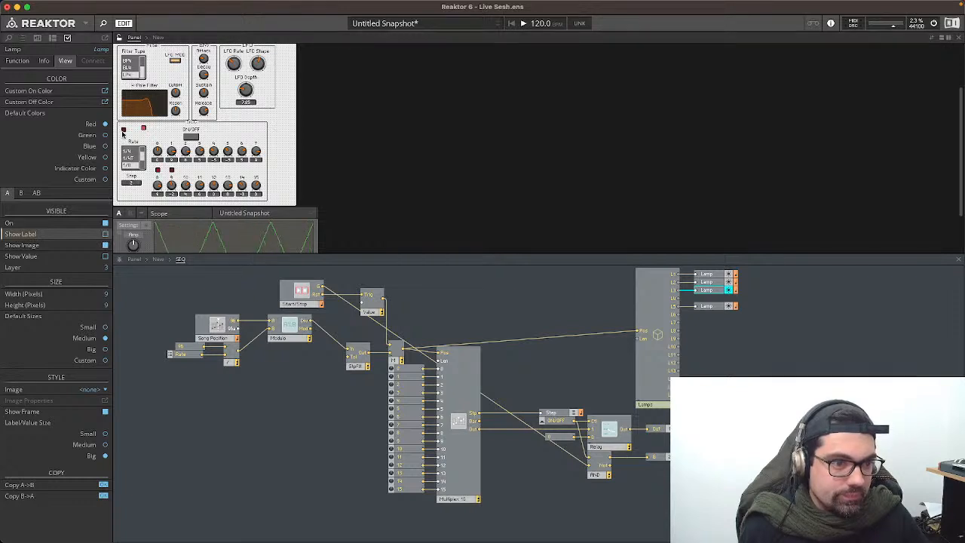
left_click_drag(143, 128, 186, 170)
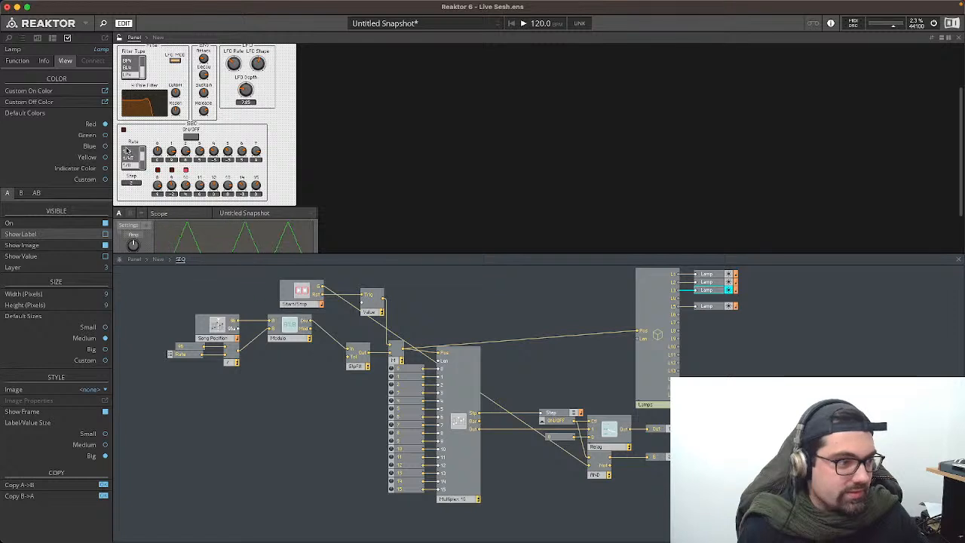
left_click_drag(125, 131, 200, 169)
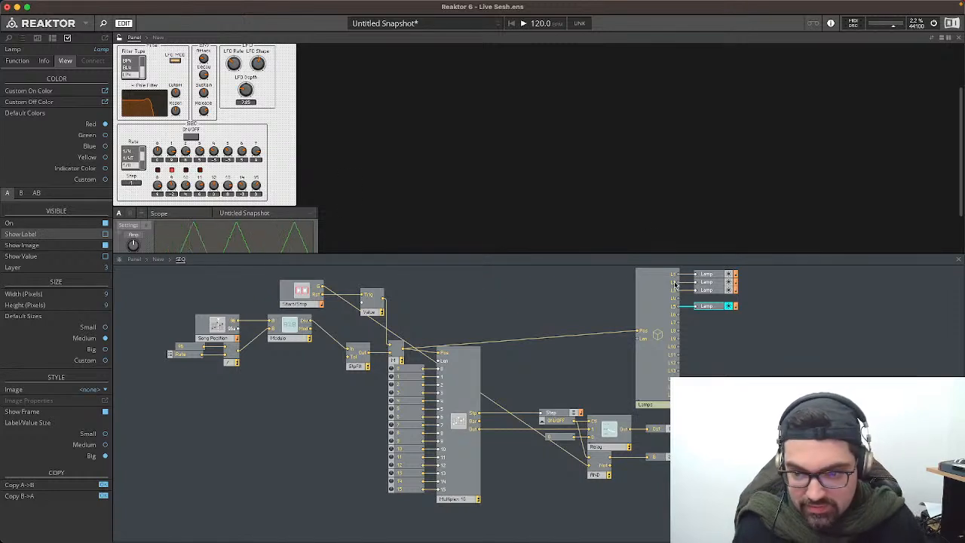
Step: Duplicate the L5 lamp module and connect the copy to the Lamps macro's L4 output
left_click(722, 310)
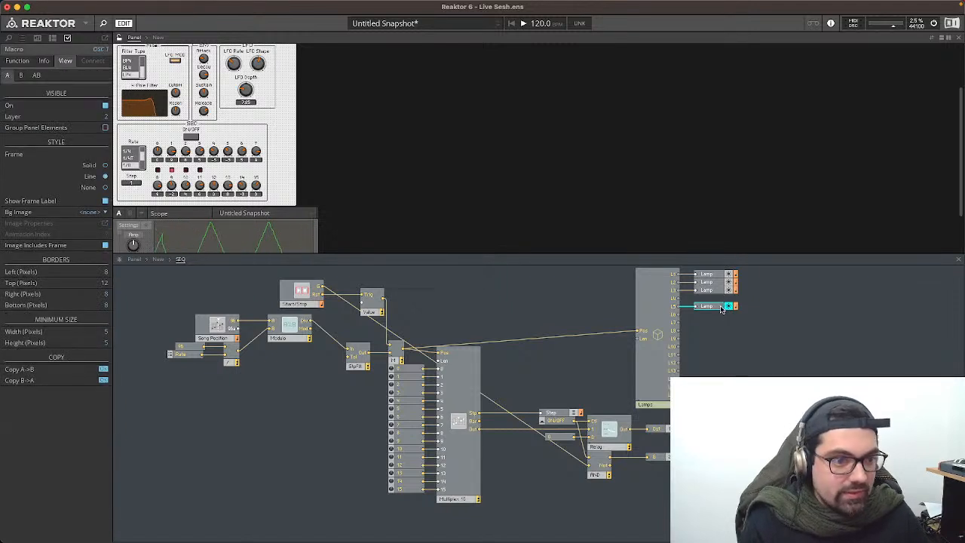
left_click(724, 306)
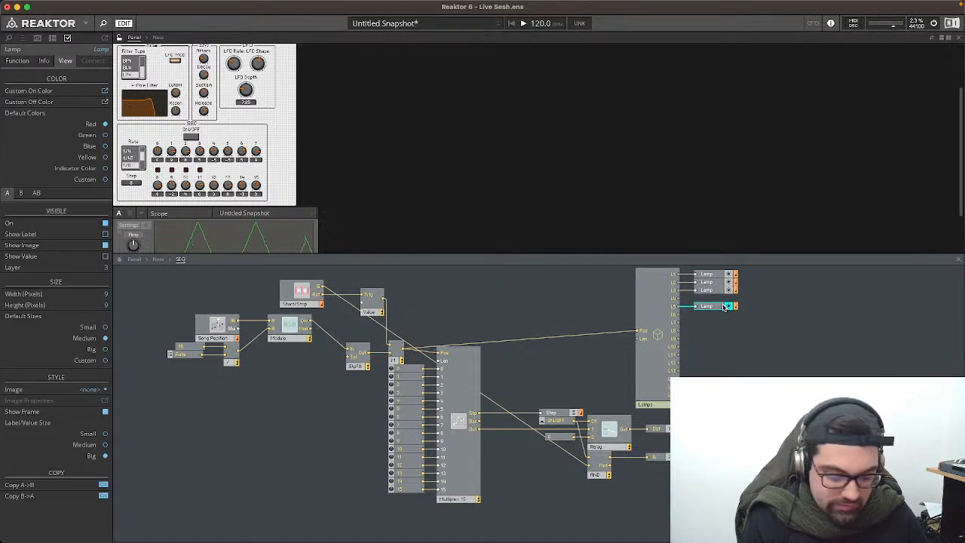
key("super+d")
left_click_drag(766, 329, 678, 298)
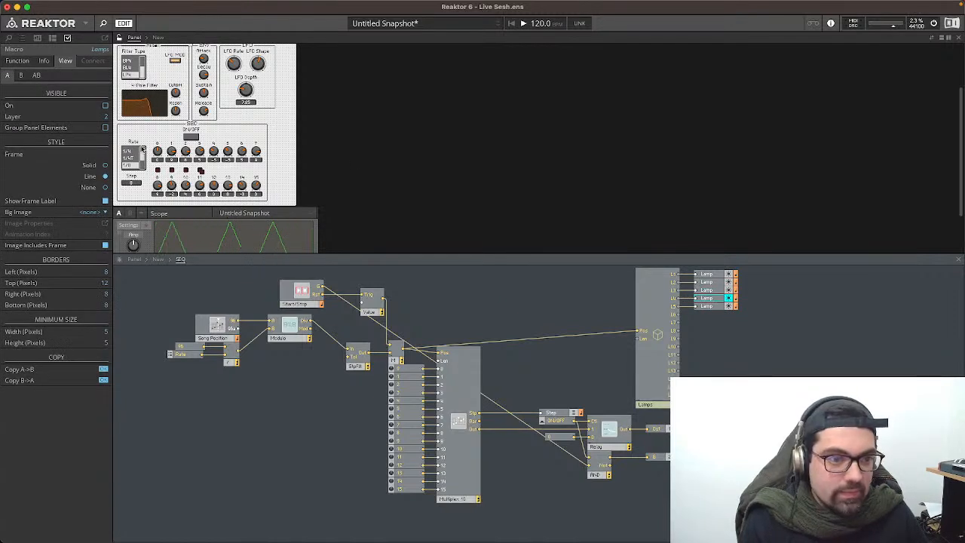
Step: Separate the two overlapping lamps by moving the L5 lamp between step knobs 4 and 12
mouse_move(201, 172)
left_mouse_down()
mouse_move(224, 171)
mouse_move(203, 173)
mouse_move(216, 172)
left_mouse_up()
left_click(214, 172)
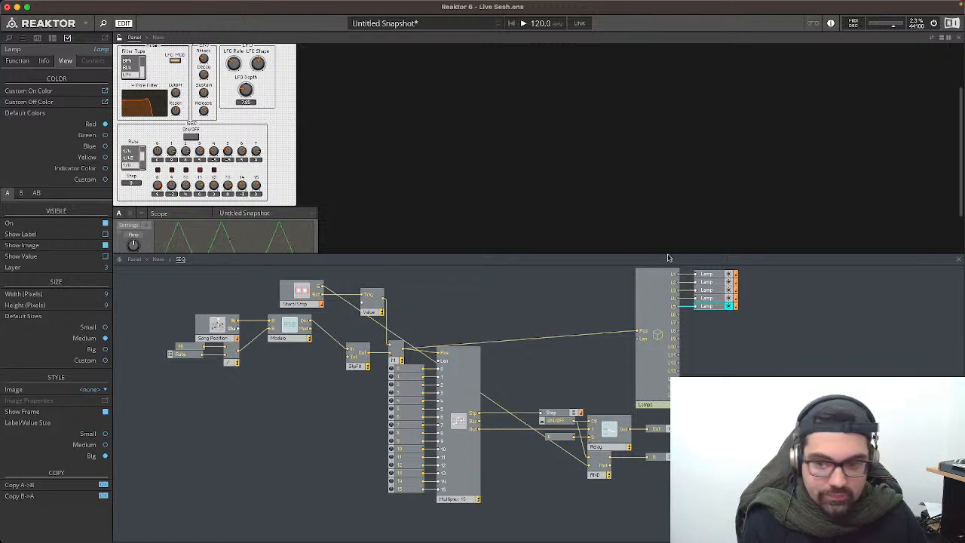
Step: Make seven duplicates of the L5 lamp module in the SEQ structure
left_click(716, 318)
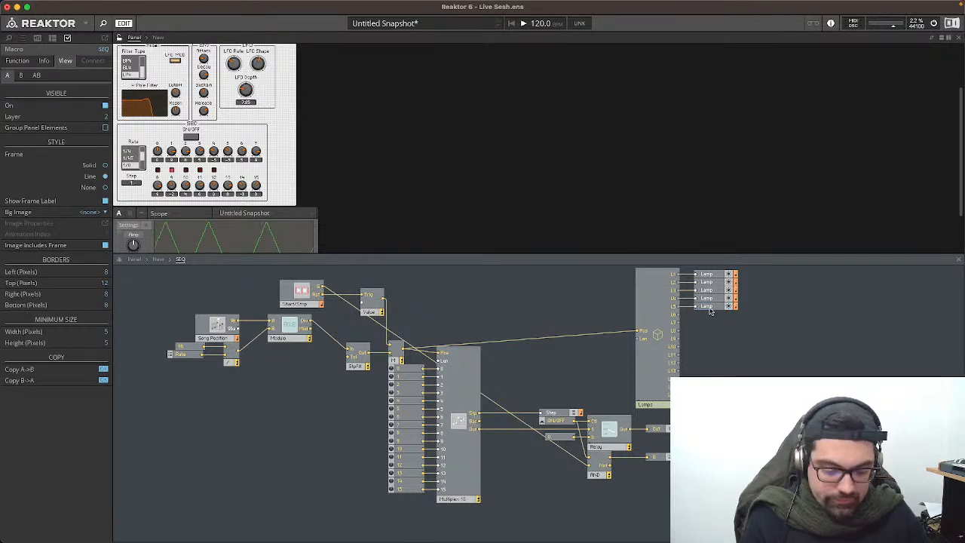
left_click(711, 306)
key("super+d")
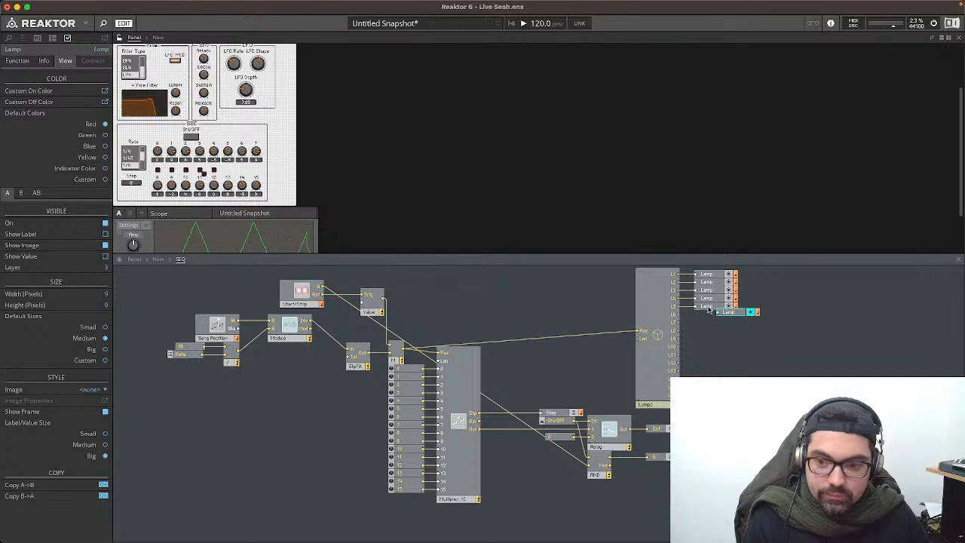
key("super+d")
key("super+d")
key("super+d")
key("super+d")
key("super+d")
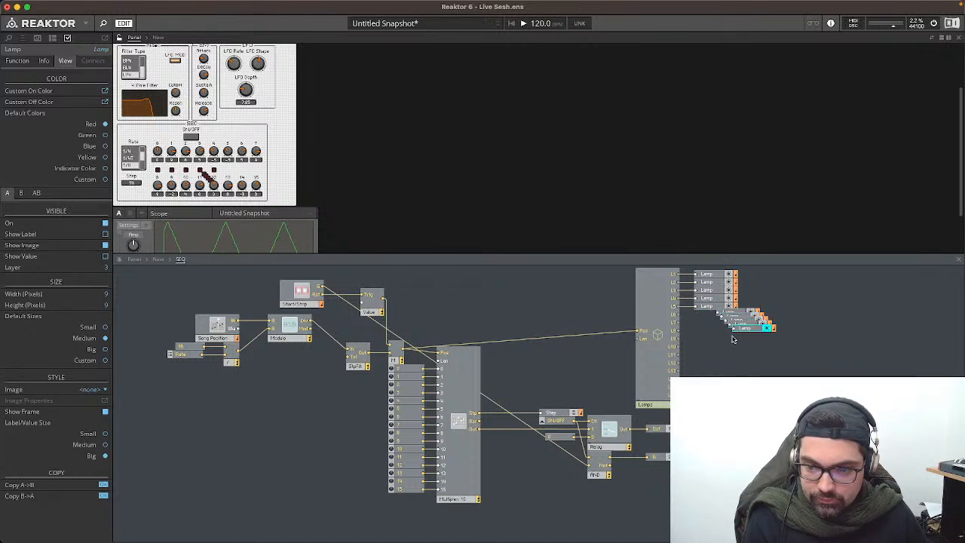
Step: Connect the first lamp copy to the Lamps macro's L6 output and move it beneath the L5 lamp
left_click(709, 317)
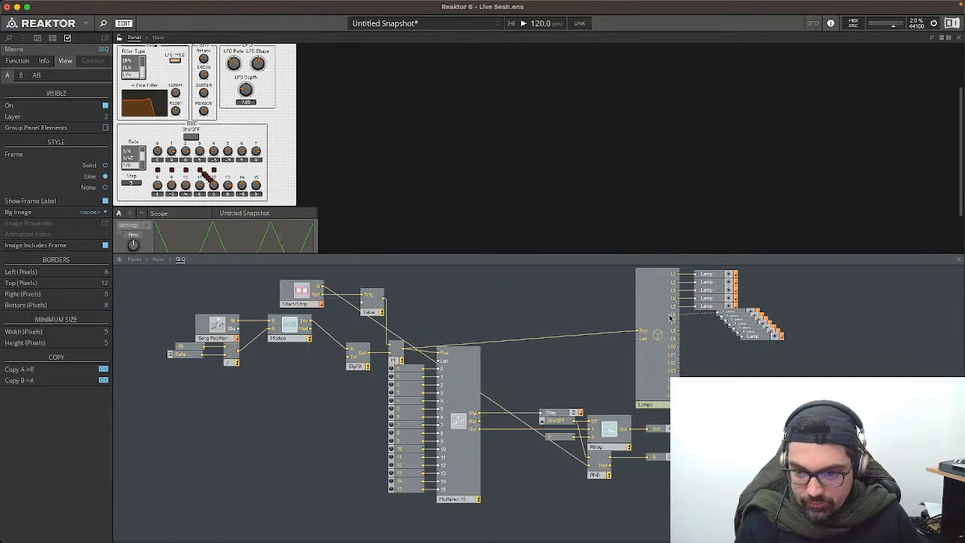
left_click(717, 314)
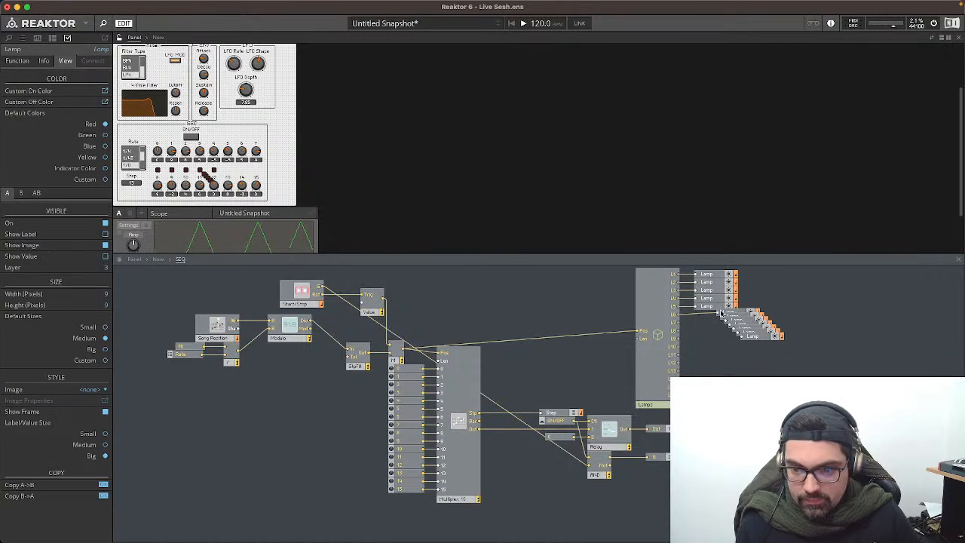
key("Left")
key("Left")
key("Left")
key("Left")
key("Left")
key("Left")
key("Left")
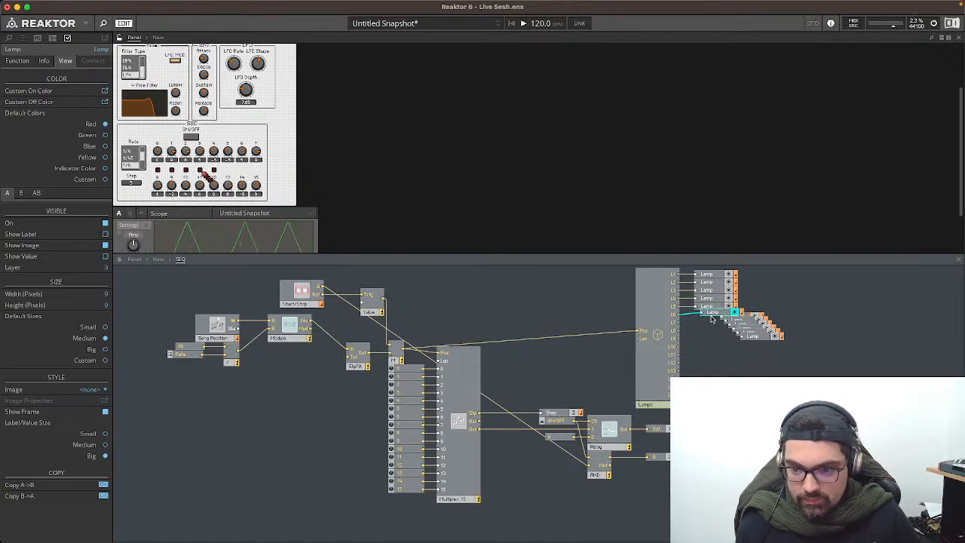
key("Down")
Step: Spread the remaining stacked lamp modules apart and connect one of them to the Lamps macro's L7 output
left_click_drag(713, 320, 722, 360)
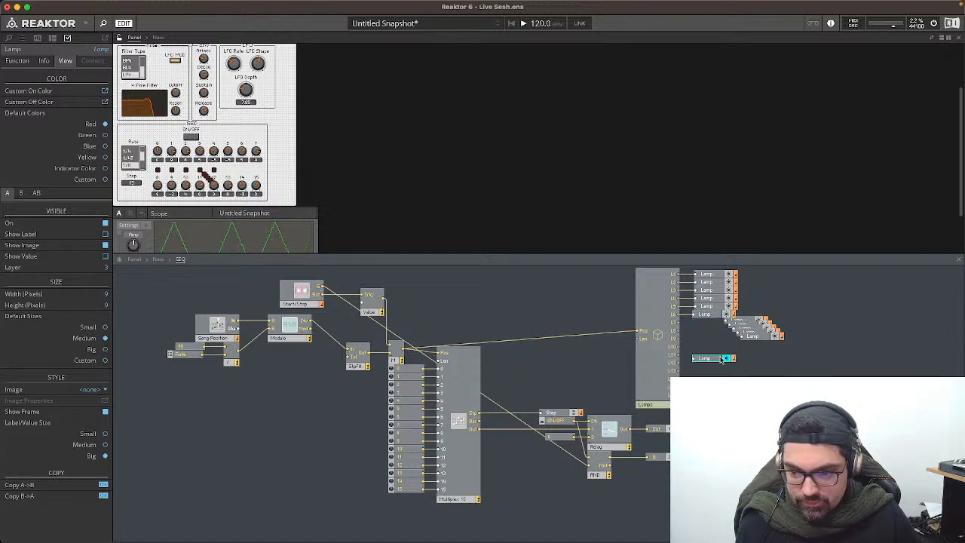
left_click(741, 316)
left_click_drag(741, 320, 826, 326)
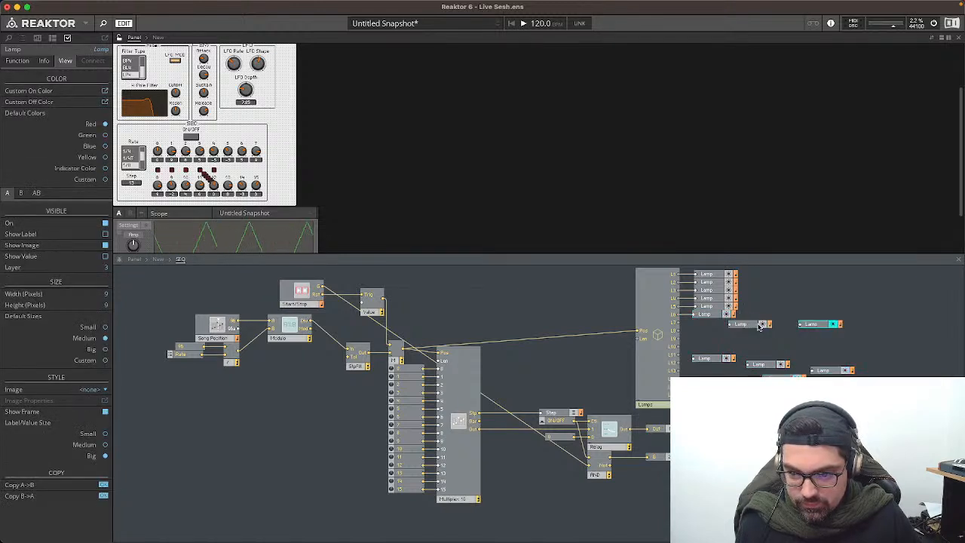
mouse_move(730, 325)
left_mouse_down()
mouse_move(679, 323)
mouse_move(744, 325)
mouse_move(719, 324)
left_mouse_up()
left_click(715, 316)
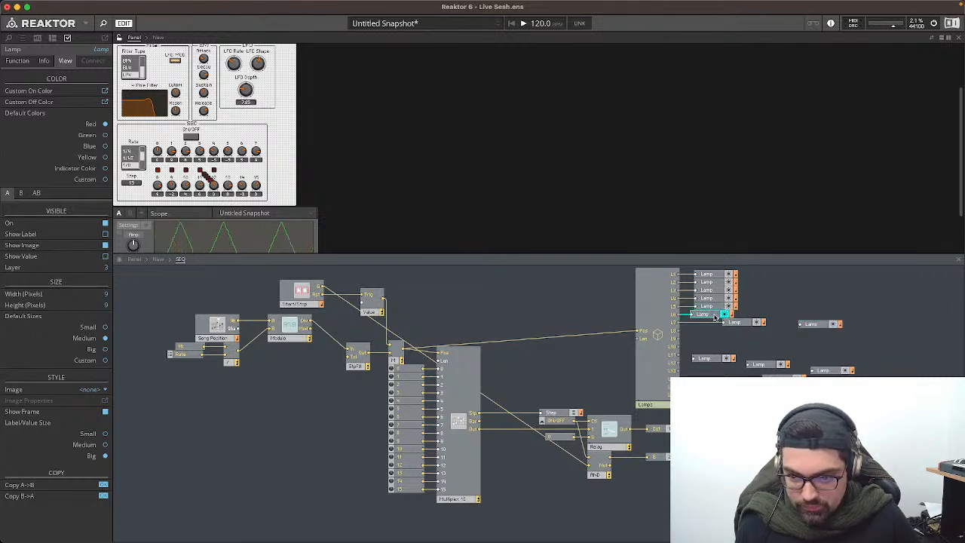
left_click(736, 323)
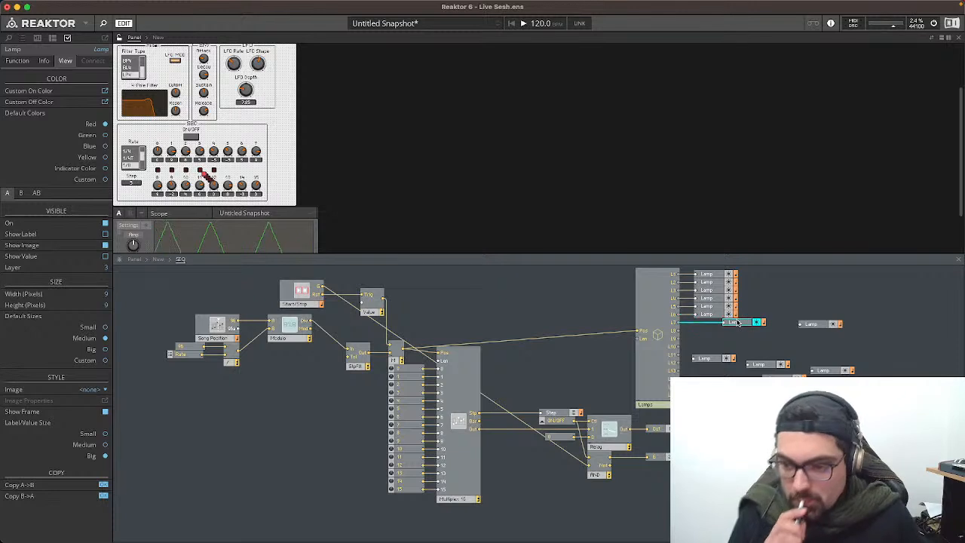
Step: Connect the remaining loose lamp modules to the Lamps macro's L8 to L12 outputs
left_click_drag(801, 325, 714, 338)
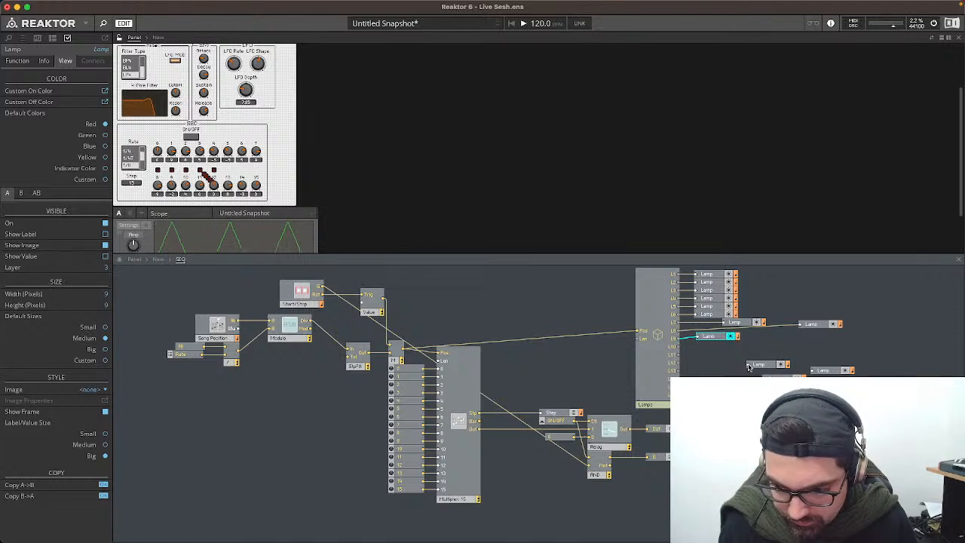
left_click_drag(746, 365, 682, 349)
left_click_drag(760, 364, 714, 347)
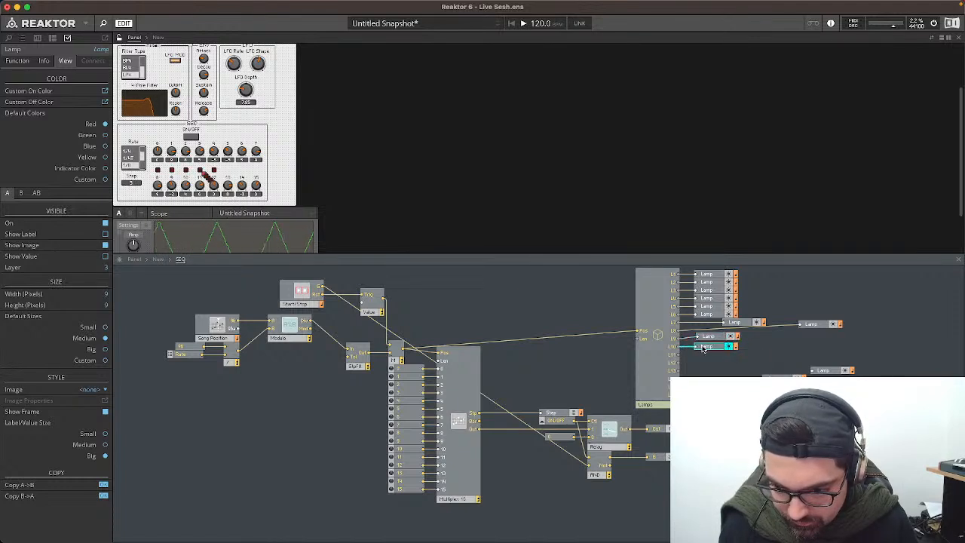
left_click_drag(772, 375, 683, 355)
left_click_drag(822, 370, 679, 363)
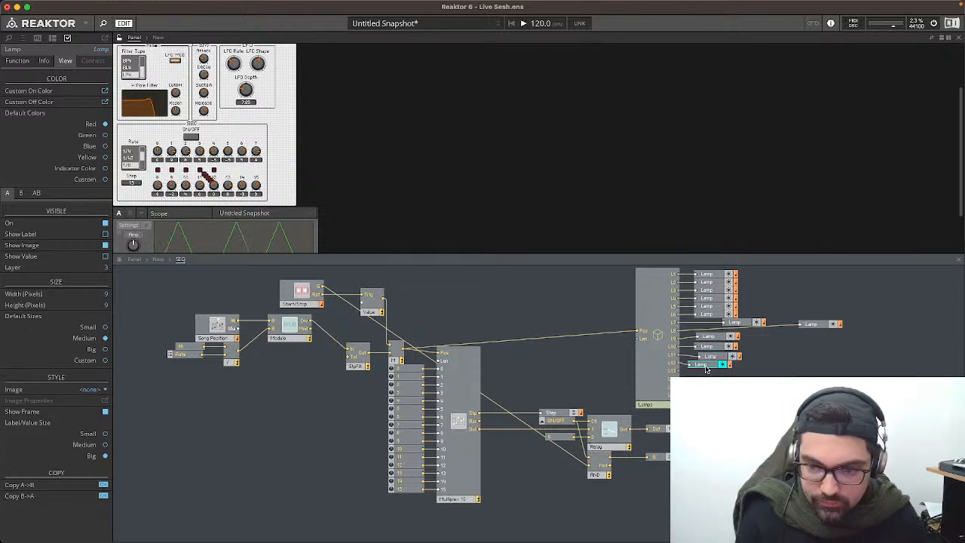
Step: Create four more lamp modules and connect them to the Lamps macro's remaining outputs from L13 onward
key("super+d")
key("super+v")
key("super+v")
key("super+v")
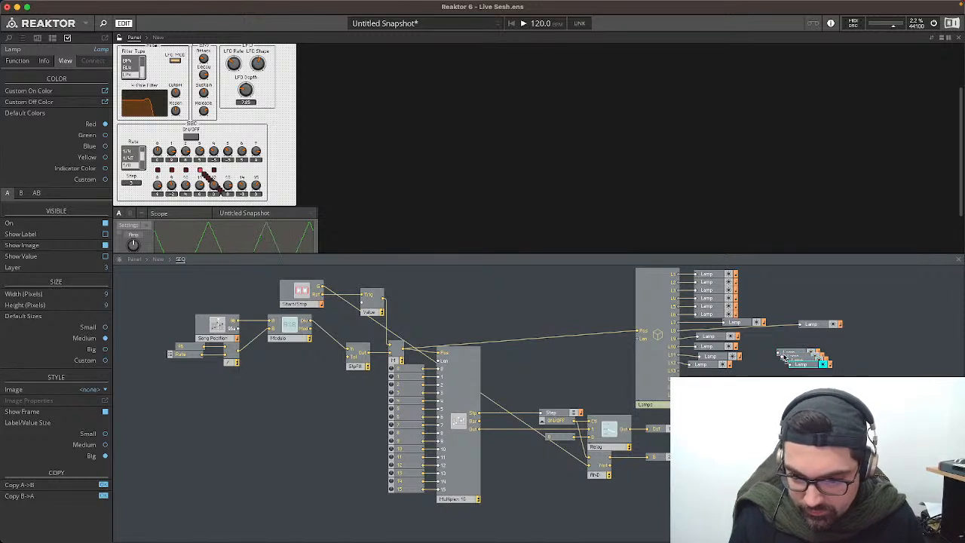
left_click_drag(786, 355, 678, 371)
left_click_drag(788, 356, 706, 378)
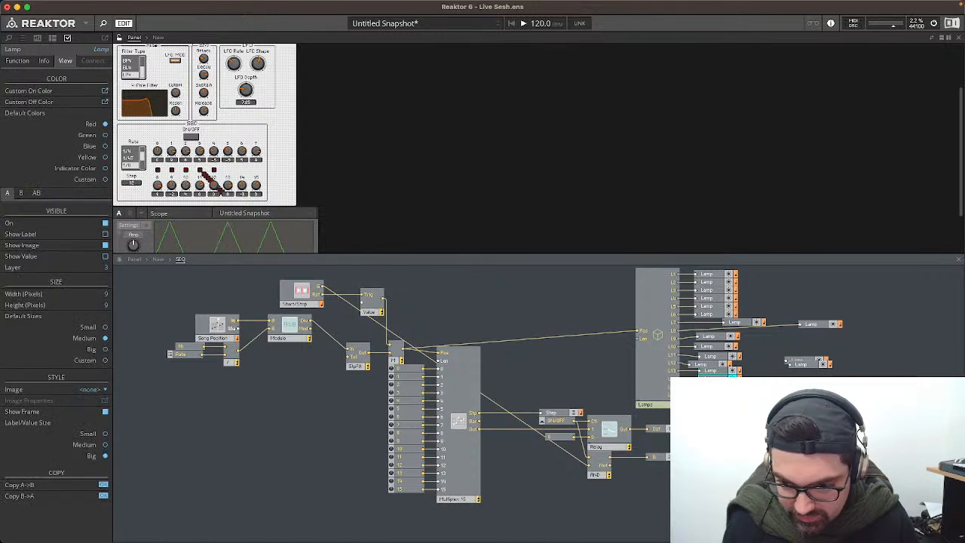
left_click_drag(786, 361, 671, 388)
left_click_drag(810, 358, 723, 383)
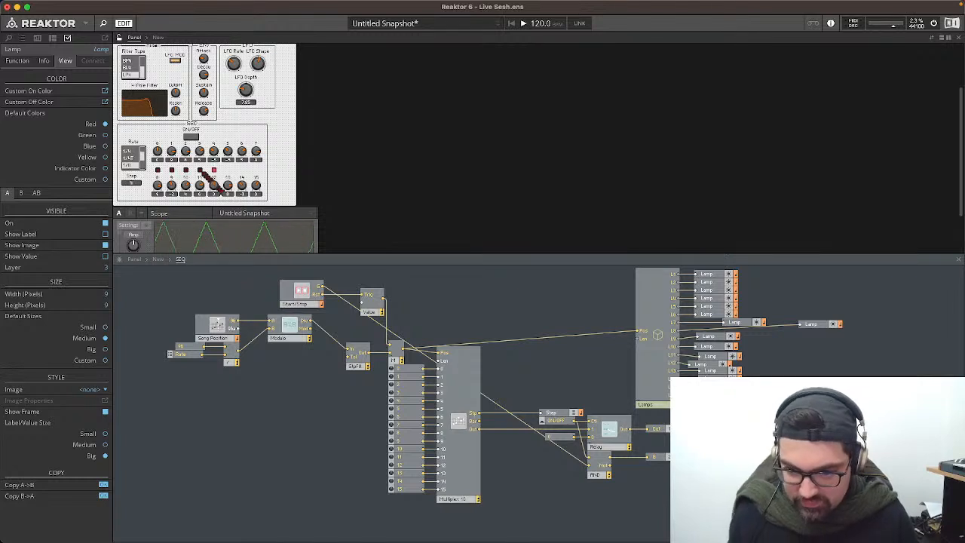
Step: Align the lamp modules from L7 downward in one column beneath the L6 lamp, in output order
left_click(715, 366)
left_click(715, 339)
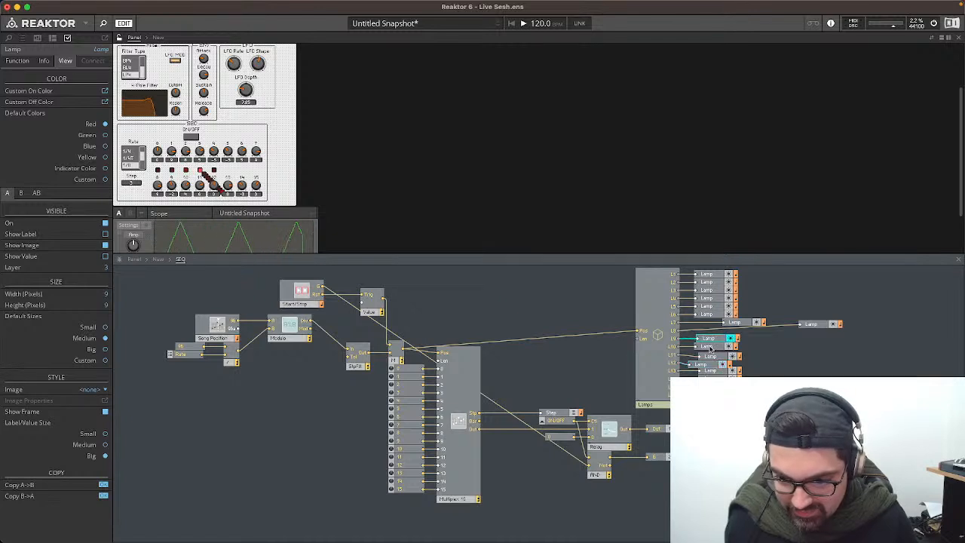
left_click(712, 346)
left_click_drag(712, 356, 720, 337)
left_click(711, 371, "shift")
left_click(713, 354, "shift")
left_click_drag(721, 339, 715, 325)
left_click_drag(813, 326, 712, 332)
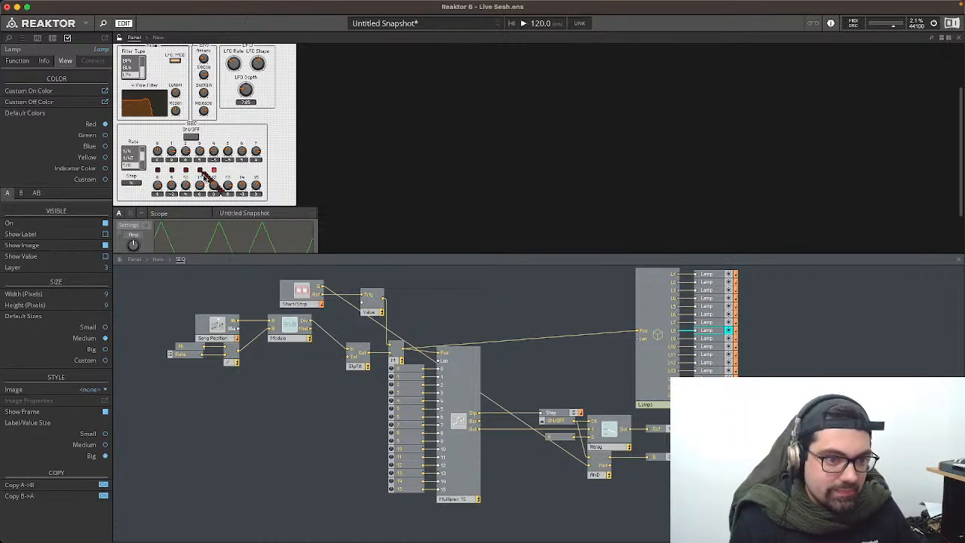
Step: On the panel, place the L6 lamp between step knobs 5 and 13 and the L9 lamp below step knob 8
left_click_drag(205, 174, 228, 172)
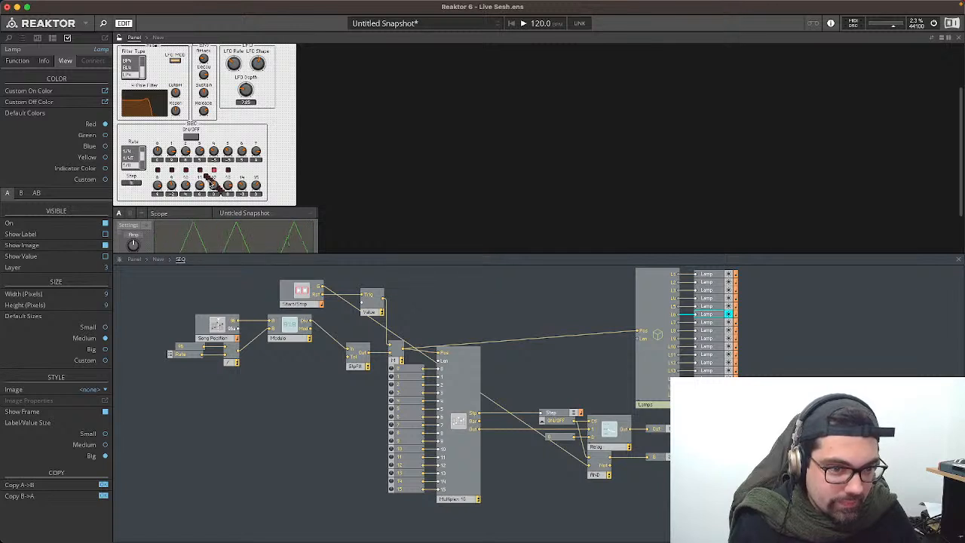
left_click(213, 184)
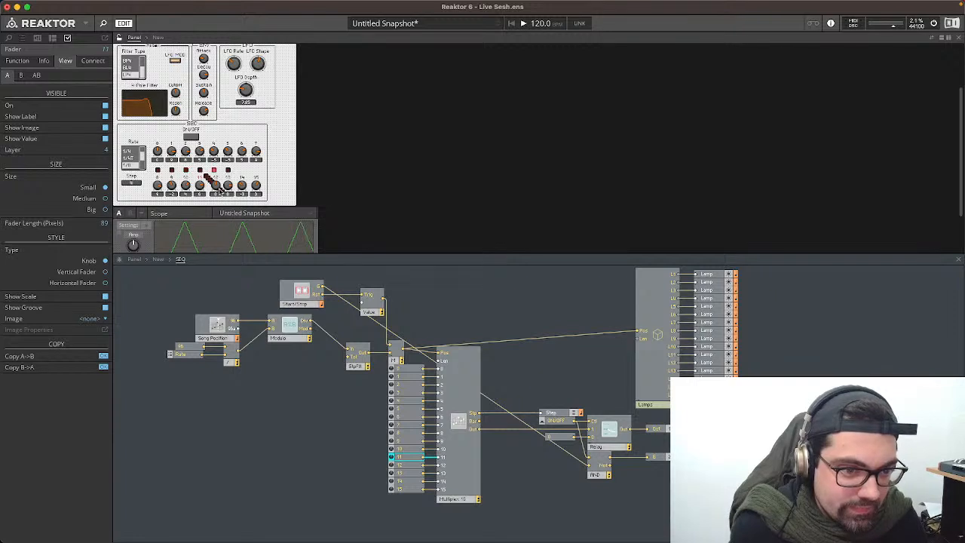
left_click(707, 316)
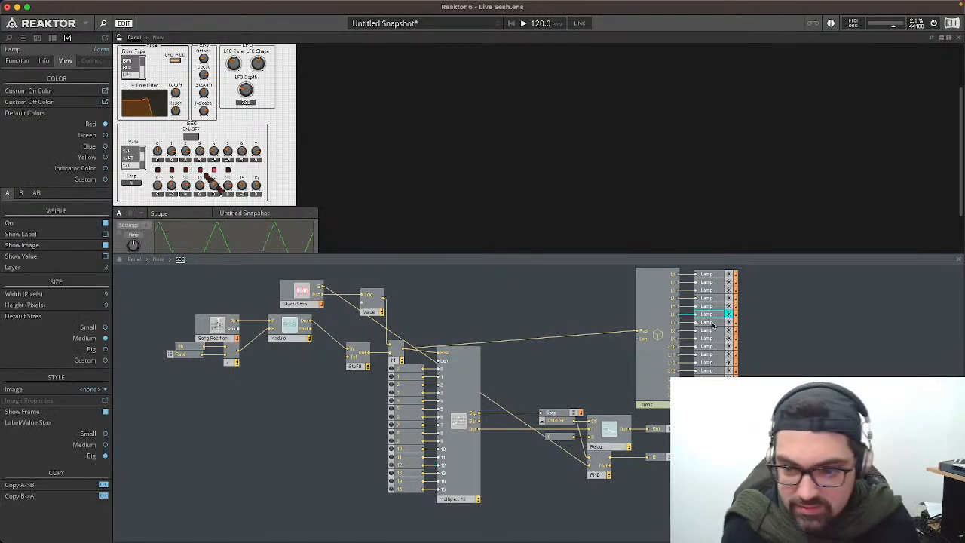
left_click(706, 322)
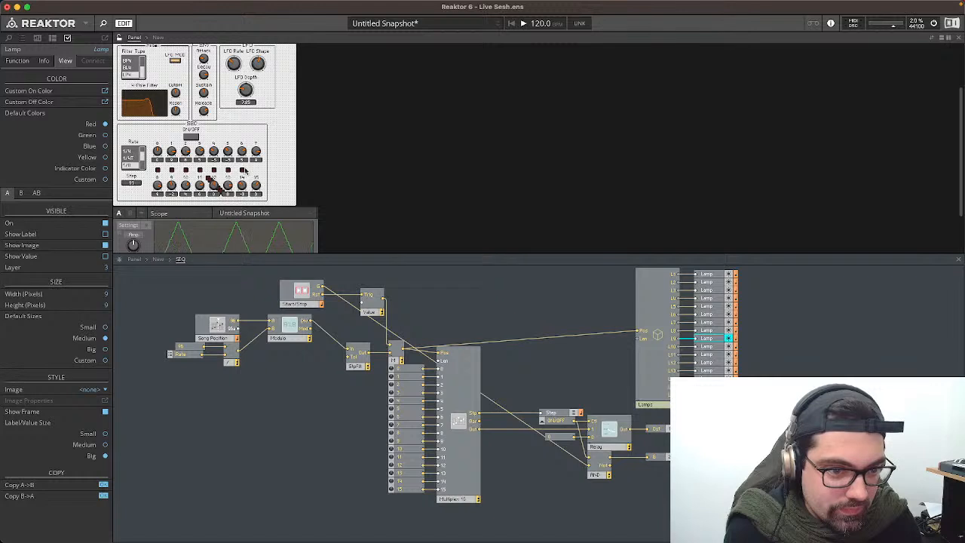
left_click_drag(243, 172, 159, 206)
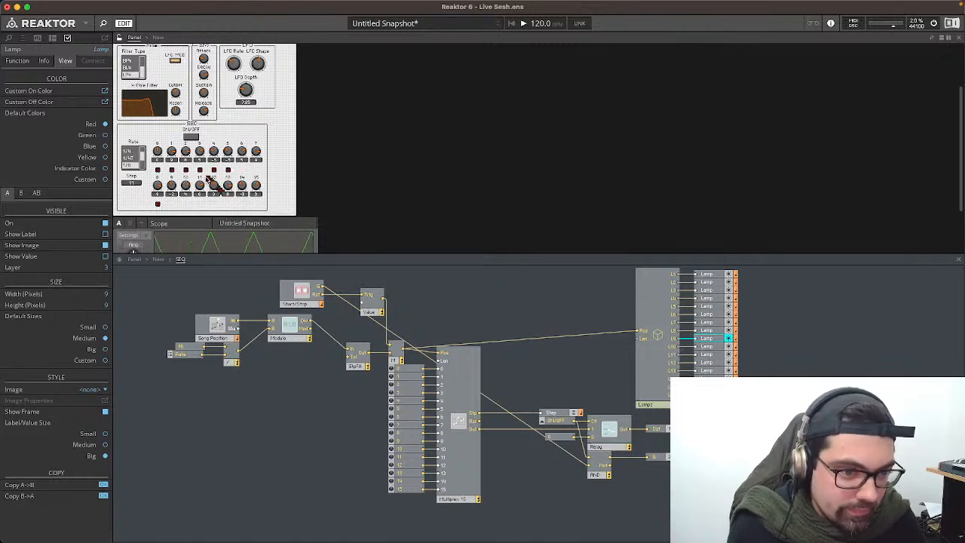
Step: Spread the stacked lamps into the empty panel space beside the step knobs, and put knob 12 back in its row
left_click_drag(212, 190, 299, 171)
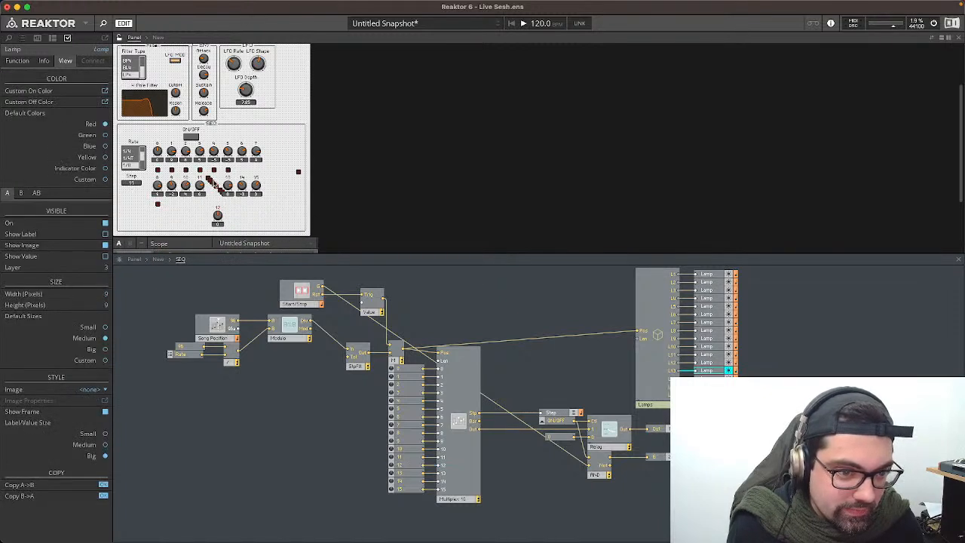
left_click_drag(219, 189, 293, 194)
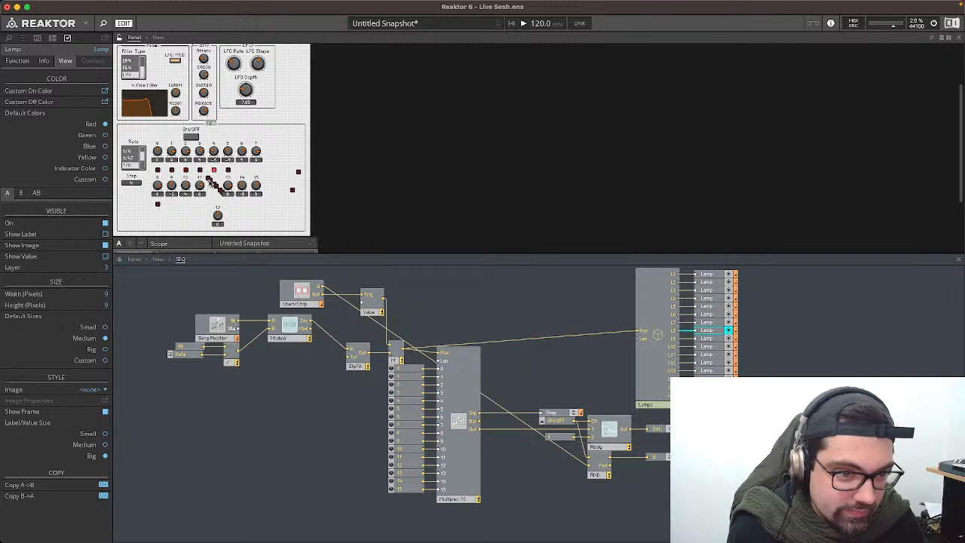
left_click_drag(209, 181, 303, 208)
left_click(211, 183)
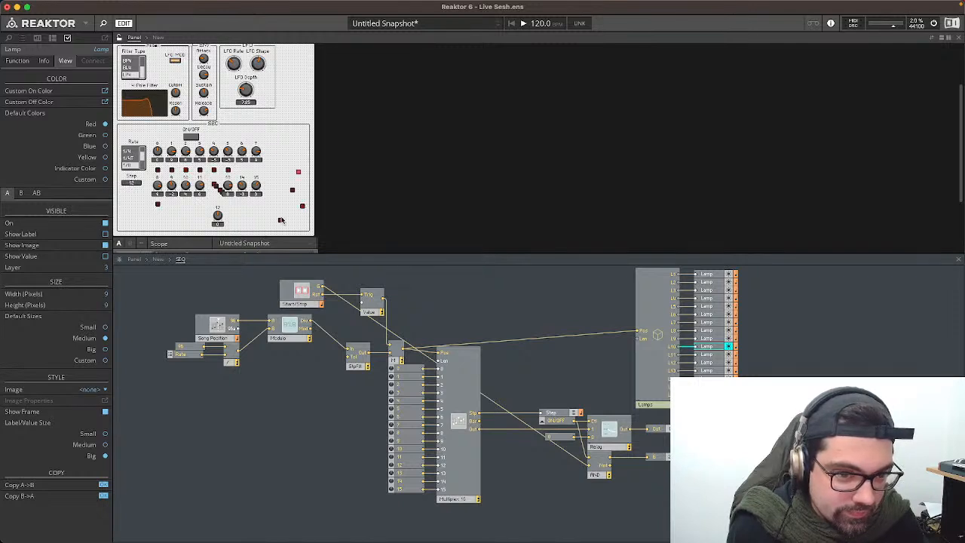
left_click_drag(216, 187, 280, 211)
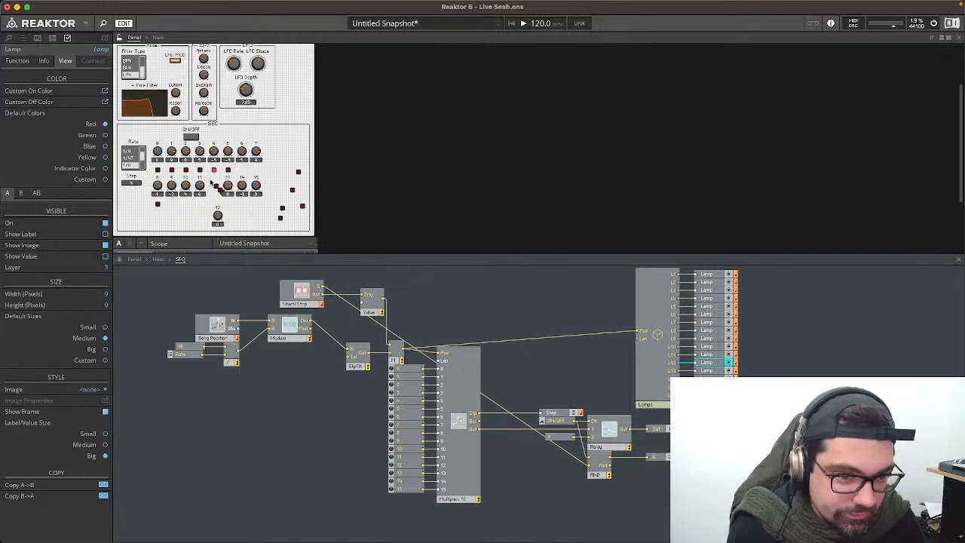
left_click_drag(220, 190, 250, 156)
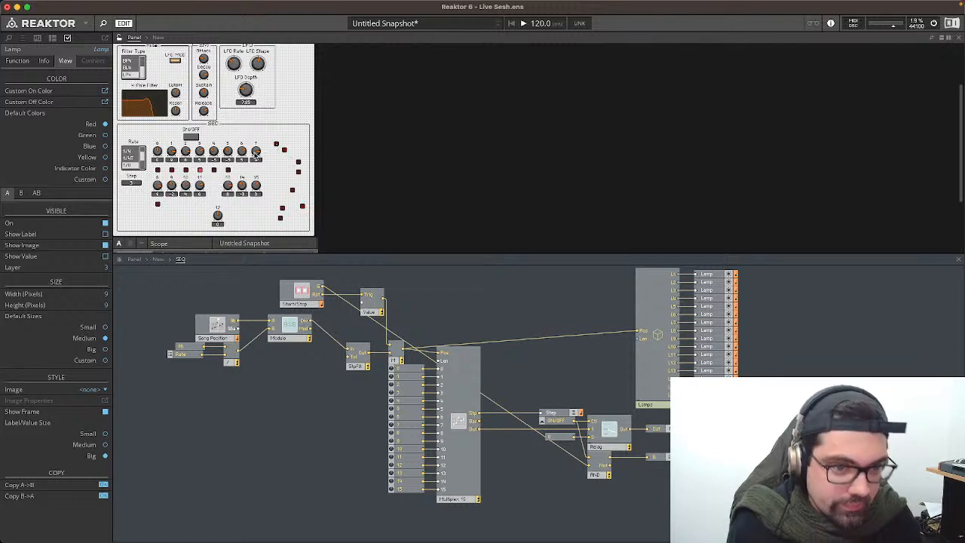
left_click_drag(217, 214, 212, 195)
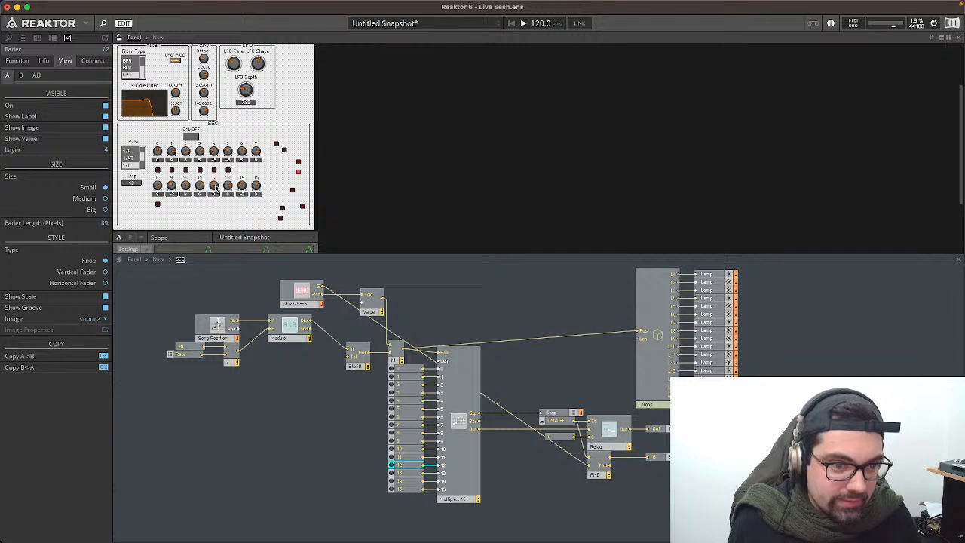
Step: Place the L7 lamp between step knobs 6 and 14 and the L8 lamp between knobs 7 and 15
left_click(241, 173)
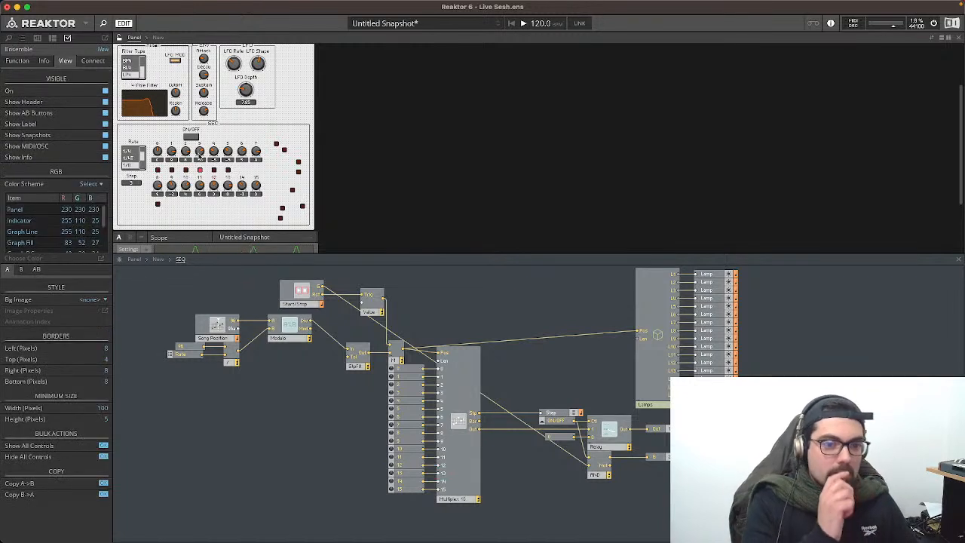
left_click_drag(302, 206, 242, 171)
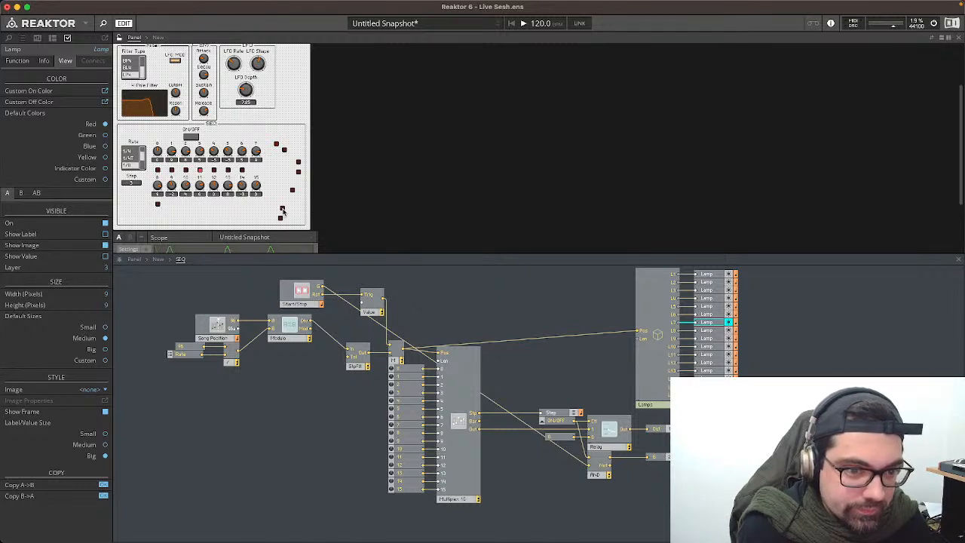
left_click_drag(291, 193, 262, 184)
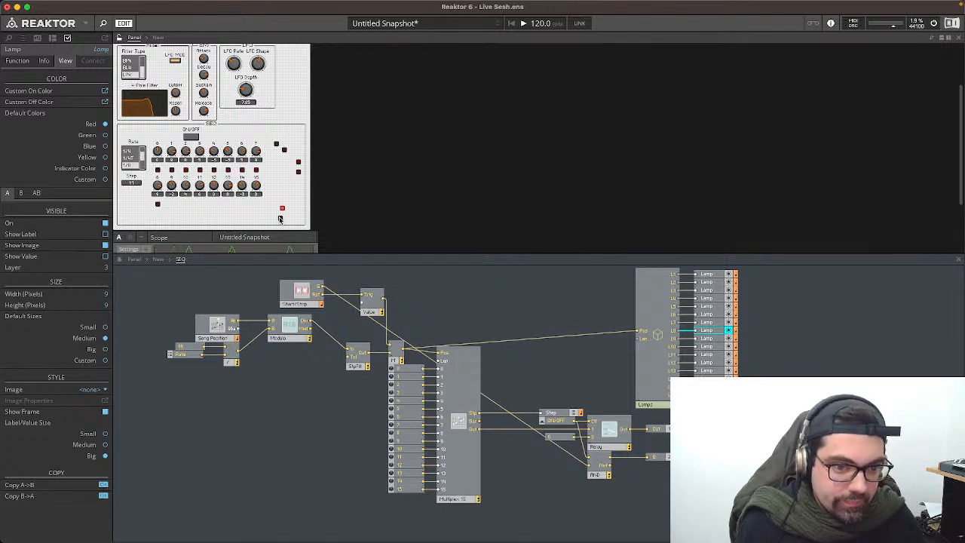
Step: Place the L10, L11 and L12 lamps below step knobs 9, 10 and 11
left_click_drag(280, 219, 179, 207)
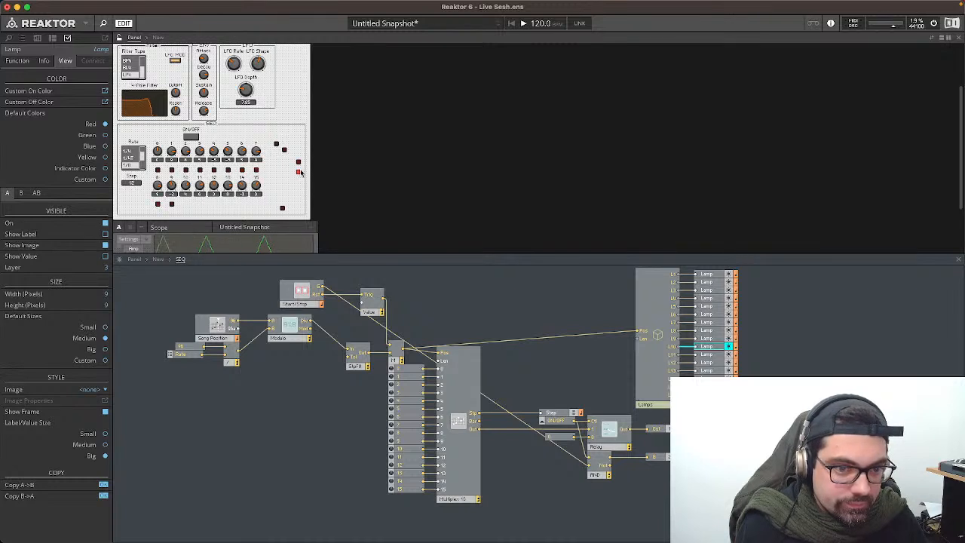
left_click_drag(299, 164, 189, 208)
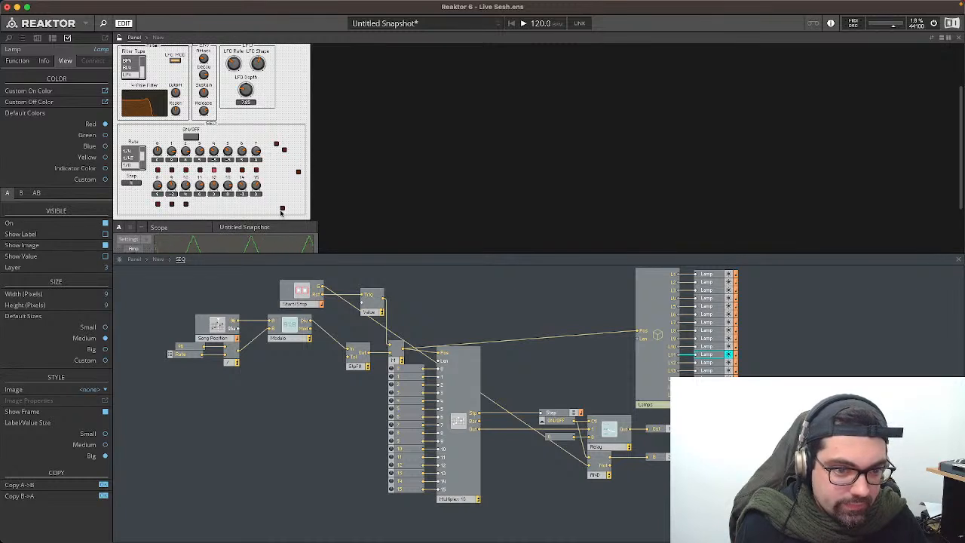
left_click_drag(282, 210, 200, 205)
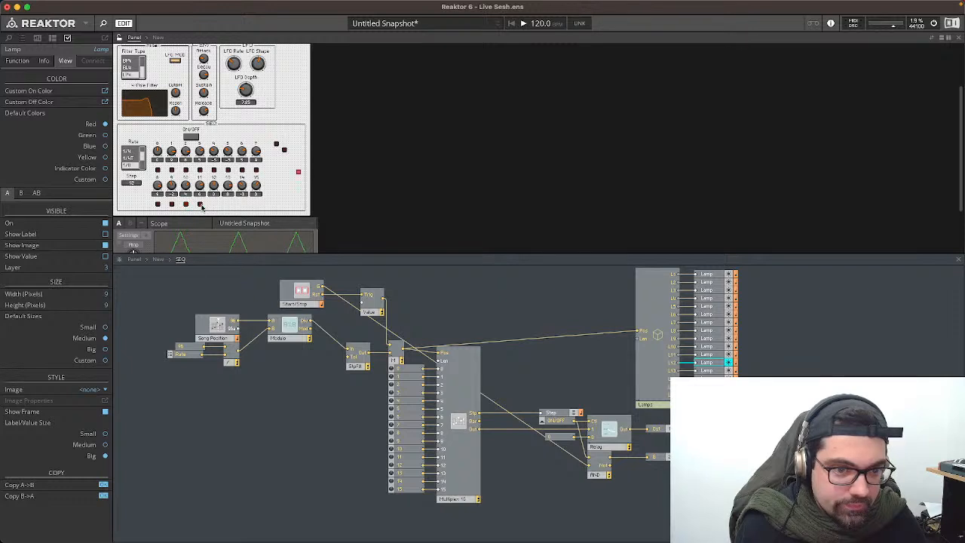
Step: Place the L13, L14 and L15 lamps below step knobs 12, 13 and 14
left_click_drag(299, 172, 214, 206)
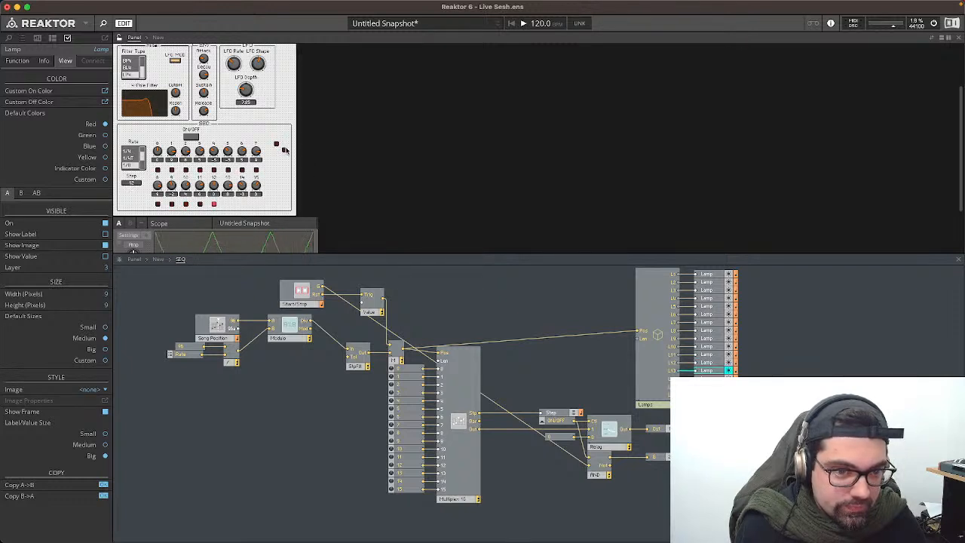
left_click_drag(283, 148, 228, 206)
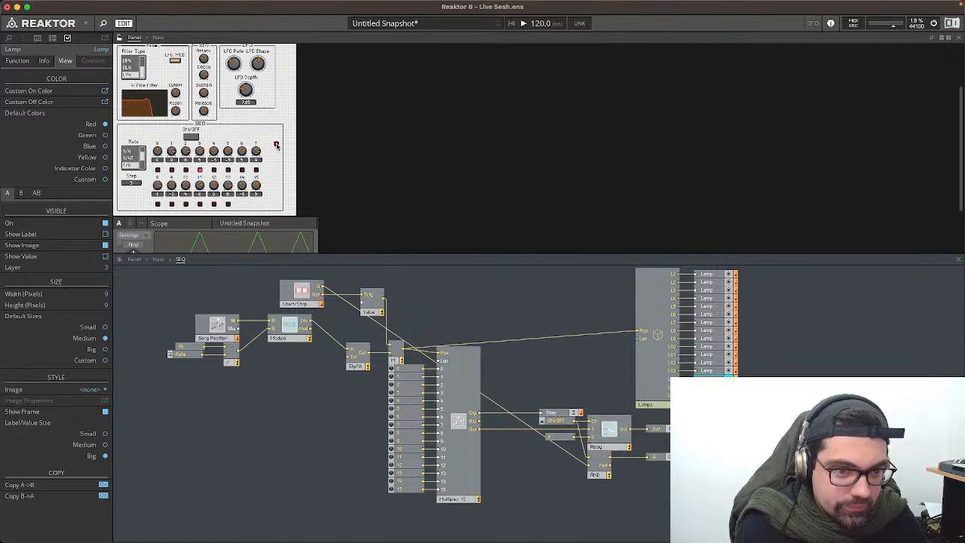
left_click_drag(276, 145, 242, 204)
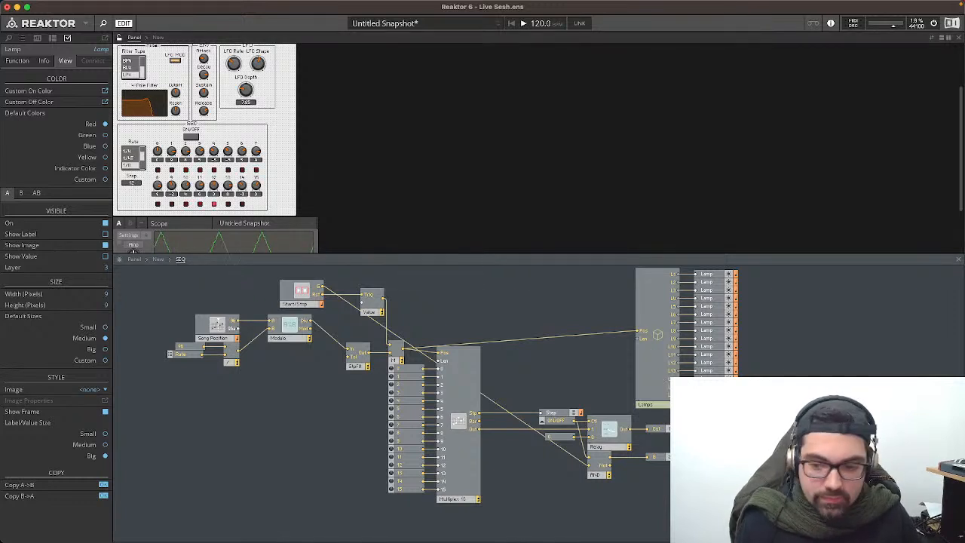
Step: Hide the last lamp's label and place the lamp below step knob 15, level with the other lamps
left_click(105, 234)
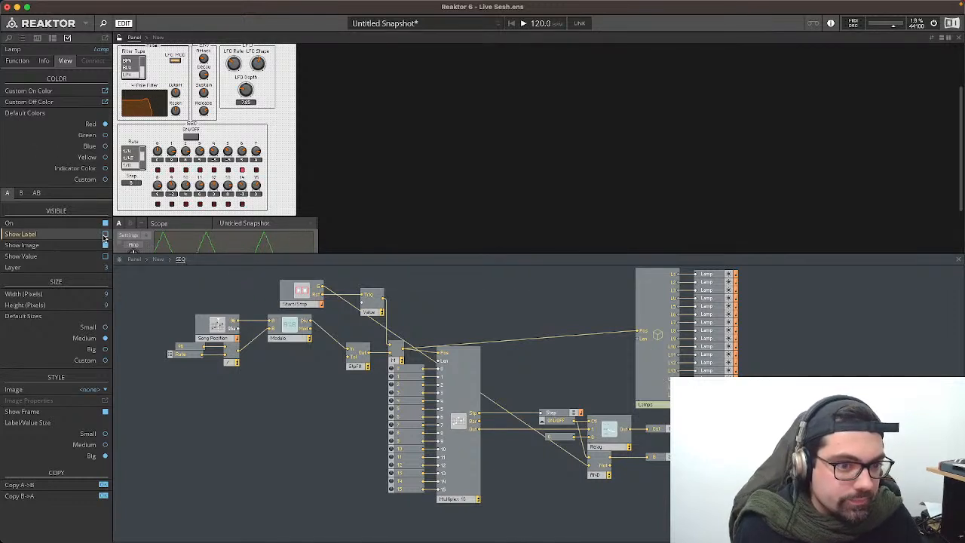
left_click(257, 208)
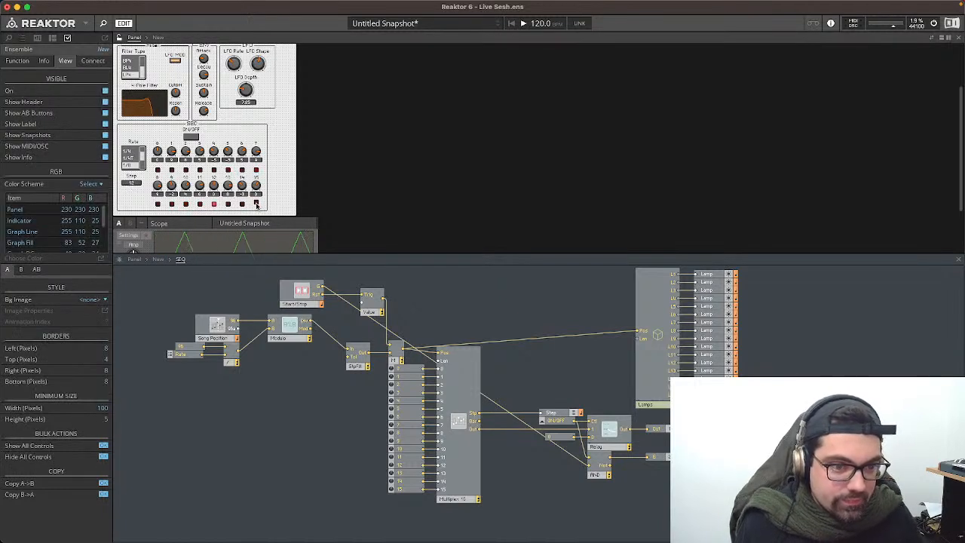
left_click(257, 209)
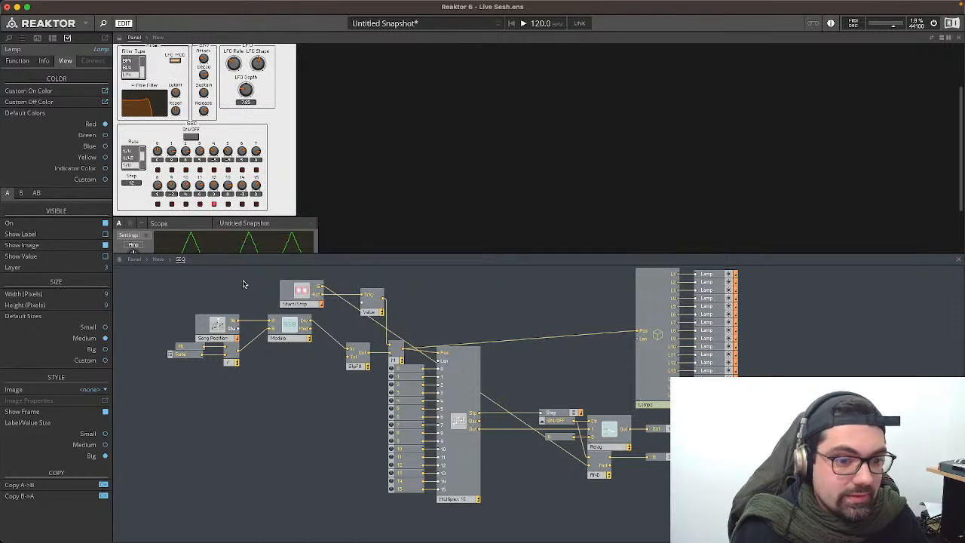
Step: Create a Length control on the Multiplex 16's Len input and shift the upstream timing modules clear of it
right_click(440, 362)
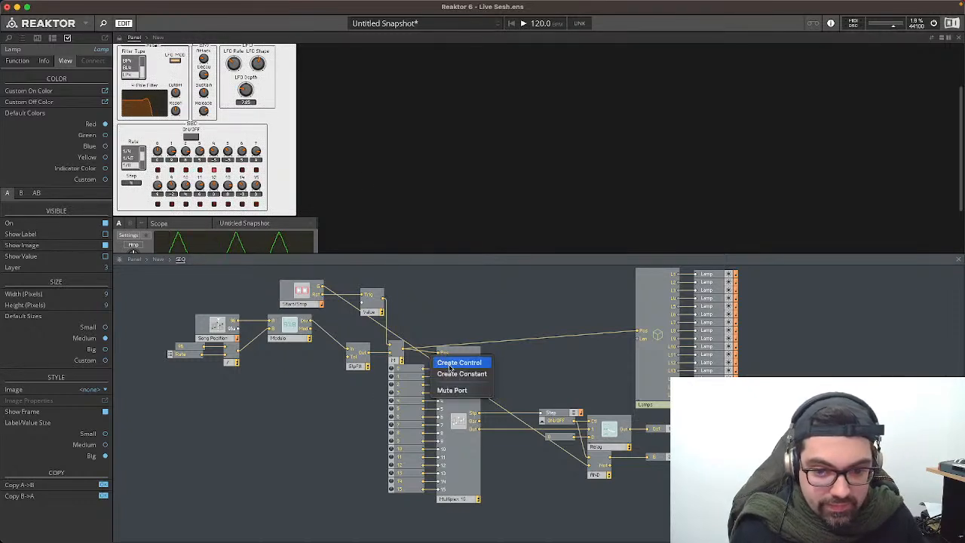
left_click(453, 364)
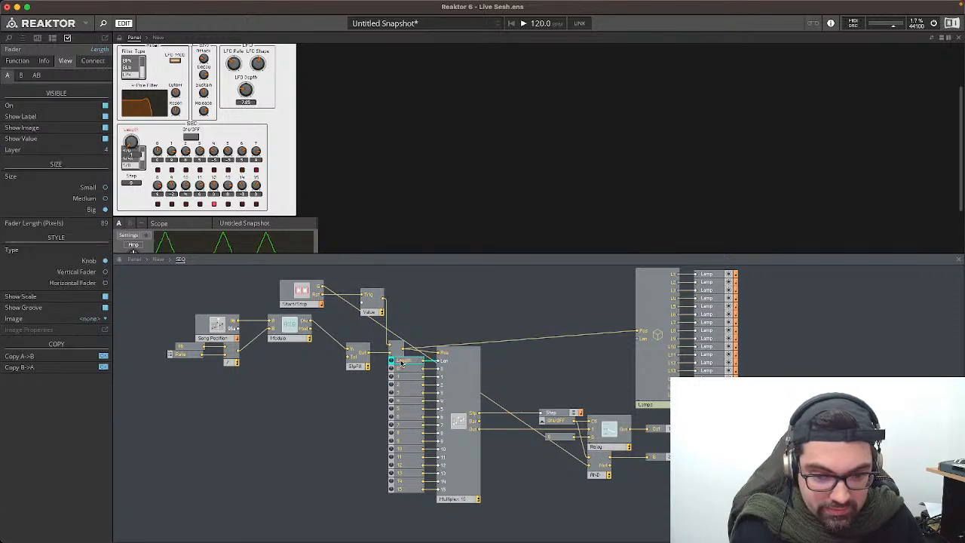
left_click(412, 350)
left_click_drag(421, 291, 167, 356)
left_click_drag(395, 353, 414, 344)
left_click(353, 390)
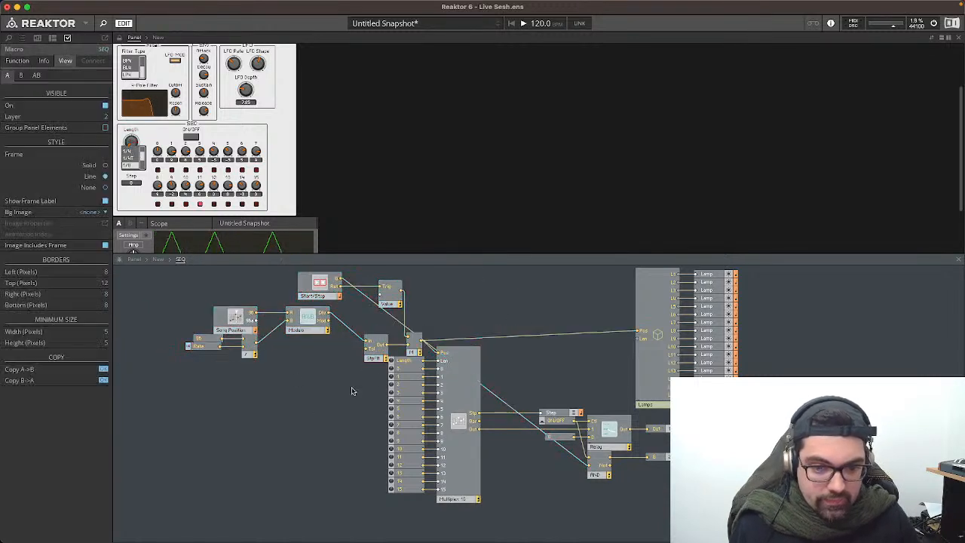
Step: Unlock the panel, move the Length knob to the bottom of the SEQ frame, and stack the Step display directly above the Rate list
left_click(119, 37)
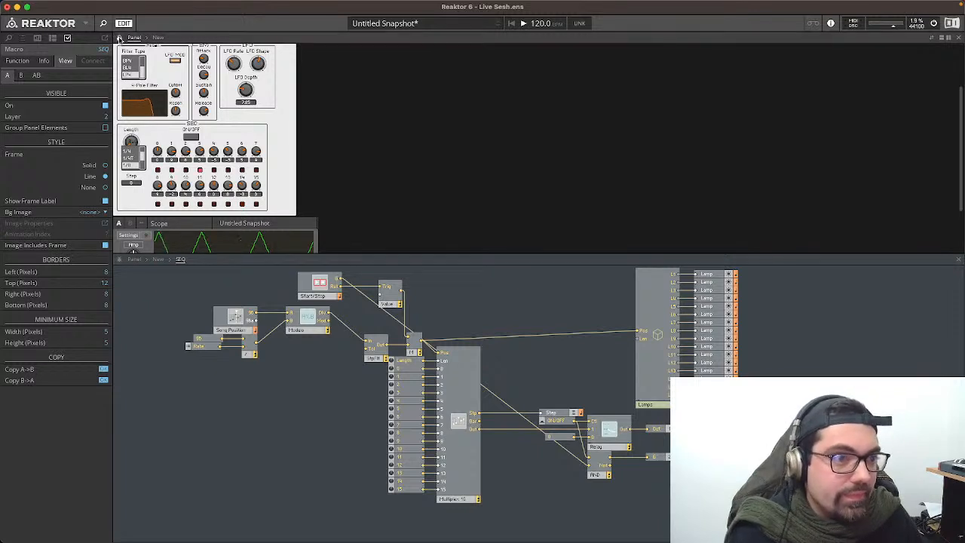
left_click_drag(133, 133, 134, 198)
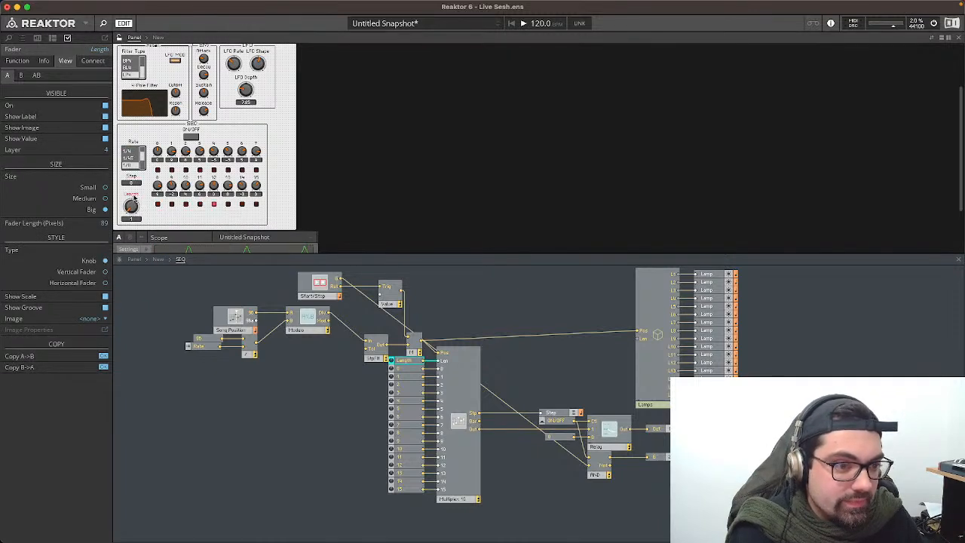
left_click_drag(134, 144, 134, 133)
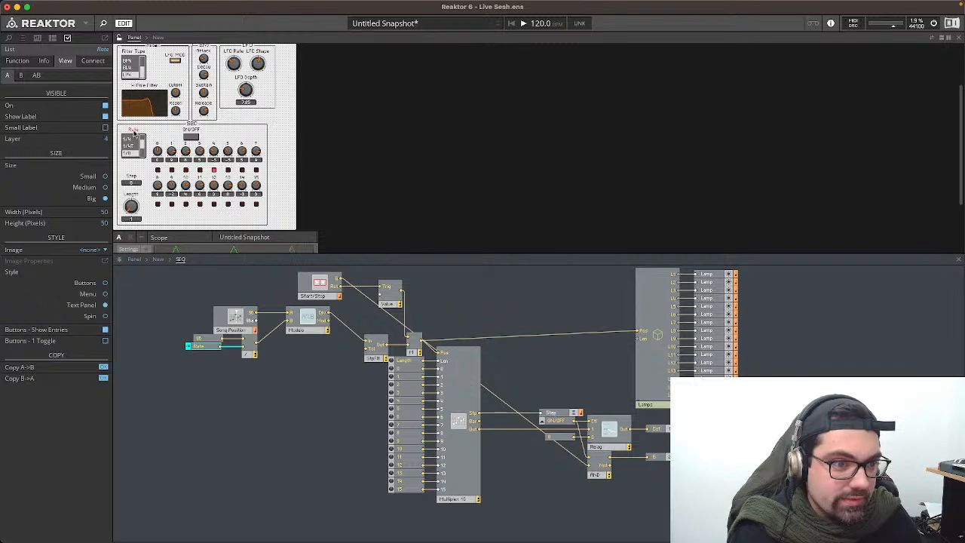
left_click_drag(133, 179, 133, 170)
mouse_move(135, 134)
left_mouse_down()
mouse_move(133, 154)
mouse_move(135, 135)
left_mouse_up()
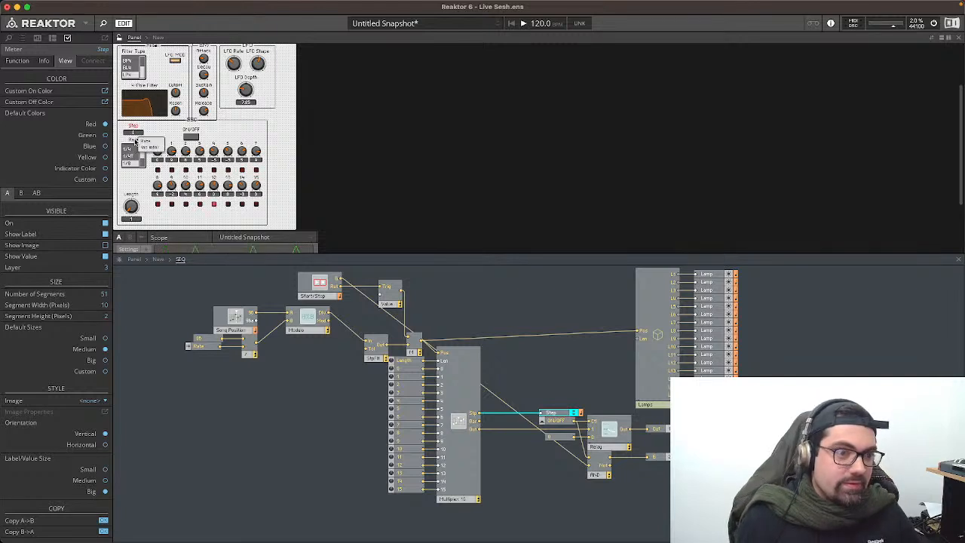
left_click(137, 142, "shift")
left_click_drag(136, 142, 136, 156)
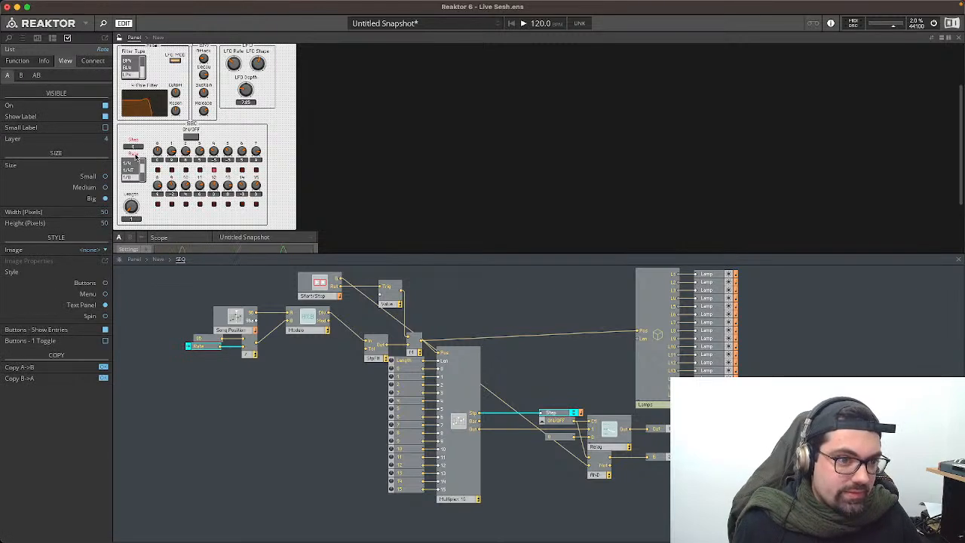
Step: Tuck the Length knob centrally beneath the Rate list and move the Step, Rate and Length group up in the SEQ frame
left_click_drag(132, 207, 135, 203)
left_click(135, 154, "shift")
left_click(134, 142, "shift")
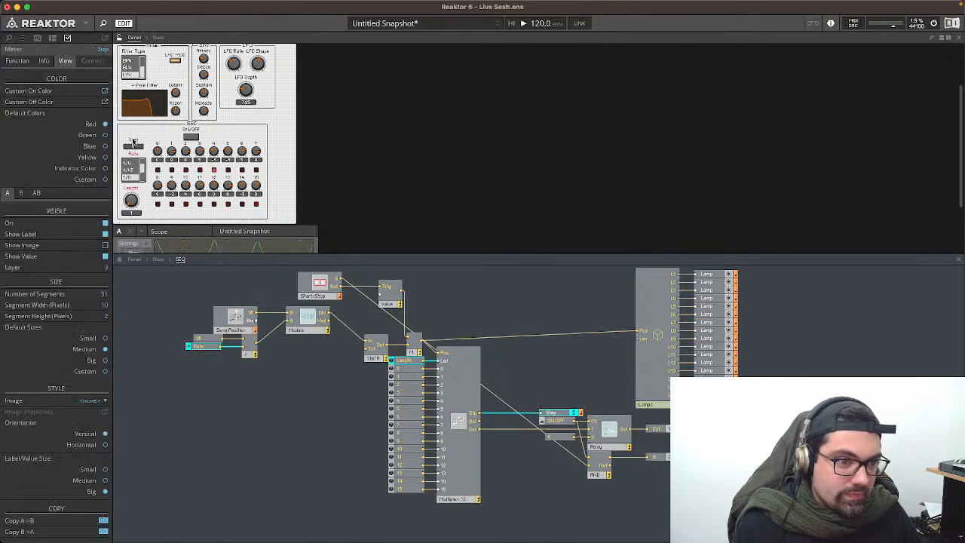
left_click_drag(133, 142, 134, 132)
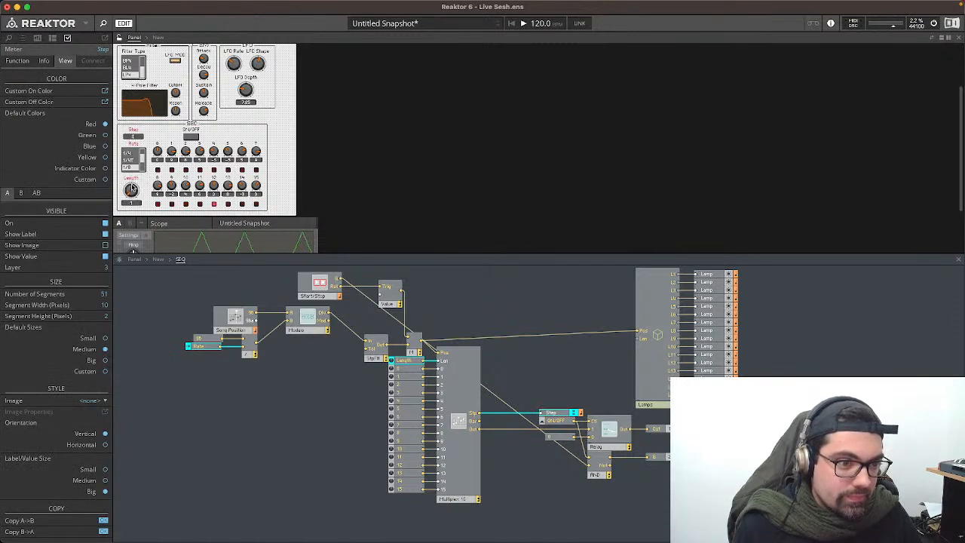
left_click(132, 189)
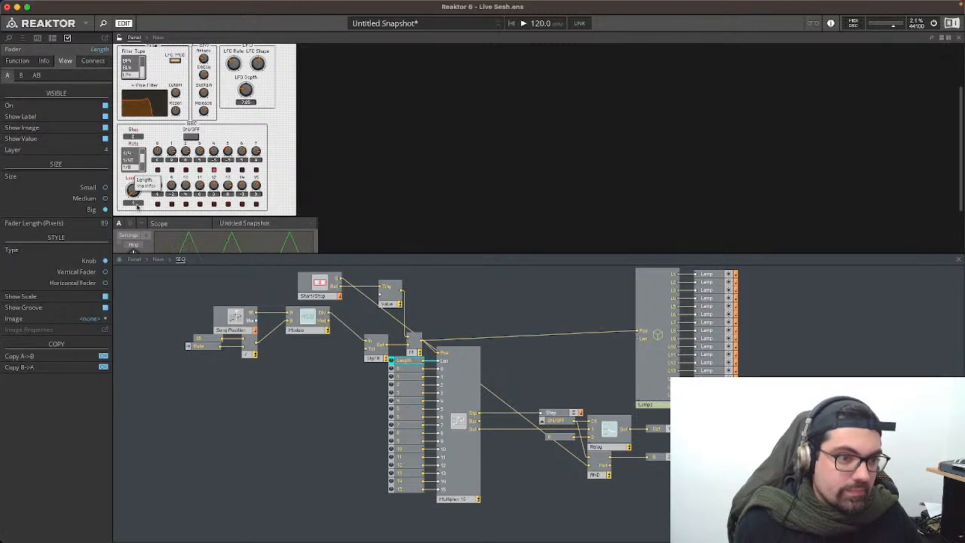
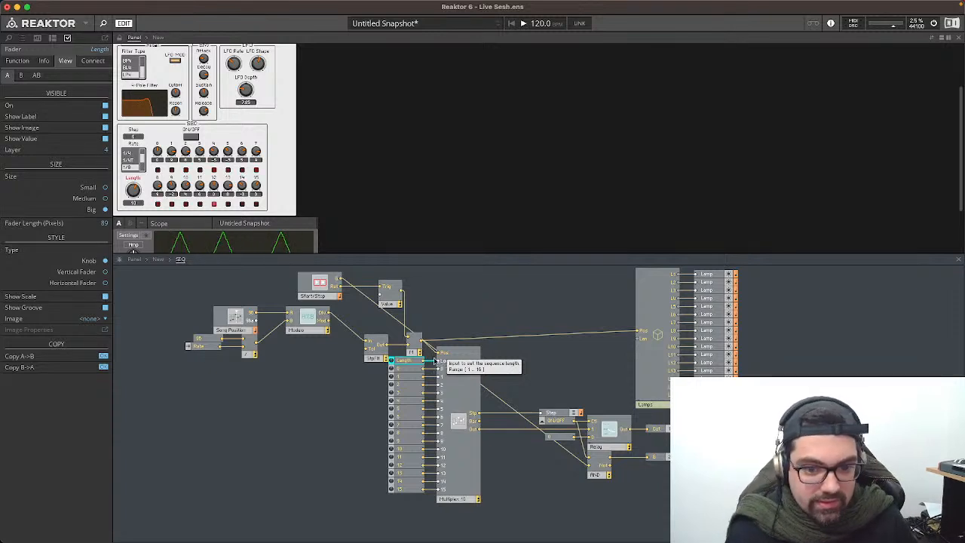
Step: Wire the Length control to the Lamps macro's Len input and shorten the sequence to 3 steps
left_click_drag(425, 365, 641, 339)
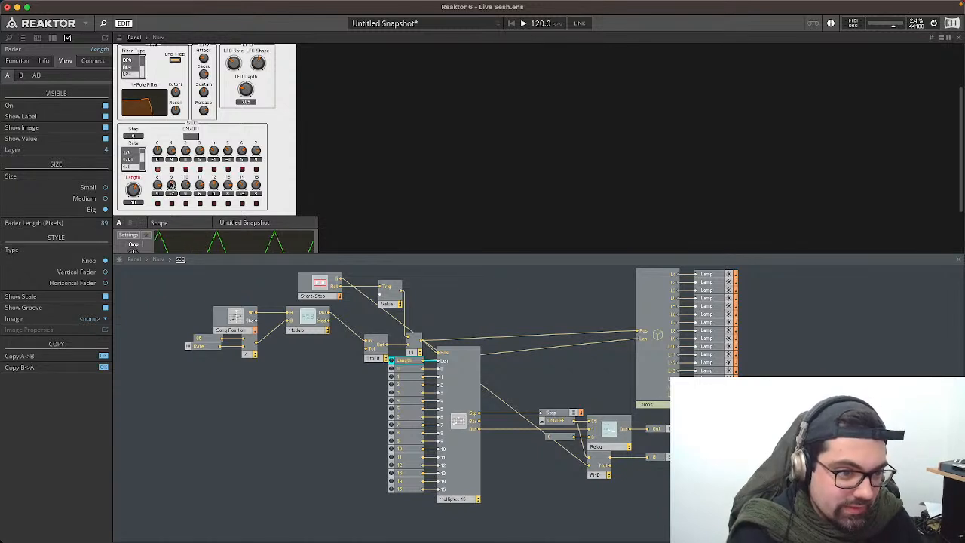
scroll(172, 204, "up", 1)
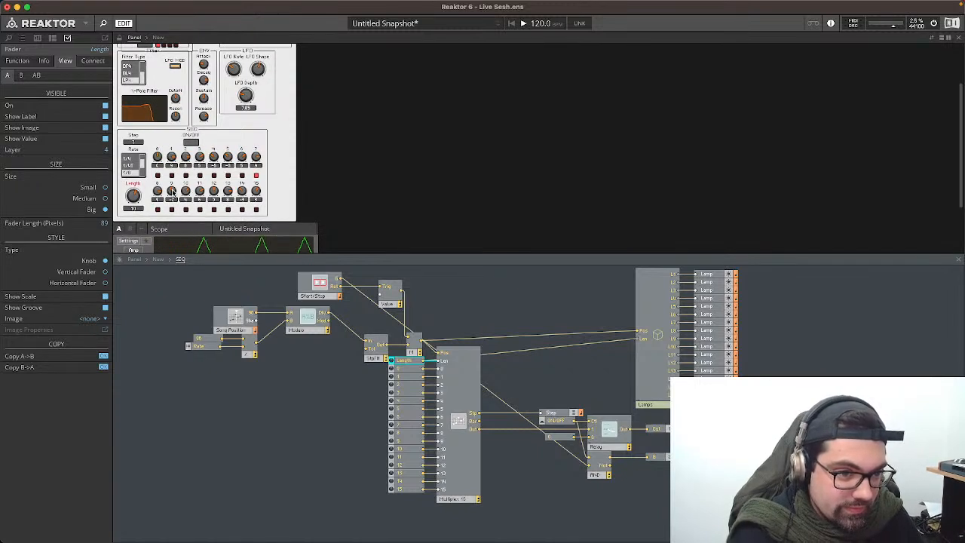
left_click(133, 194)
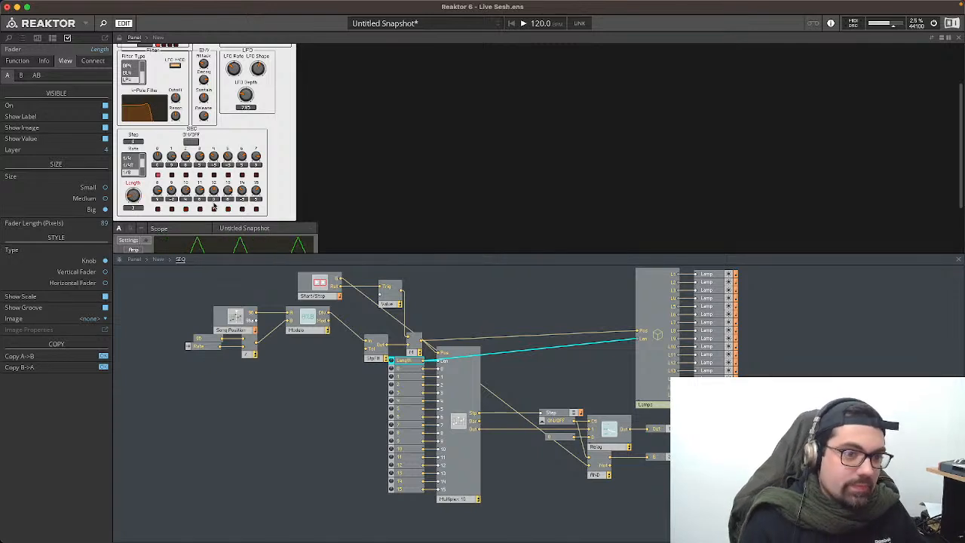
Step: Switch the sequencer on with Length at 8 and turn off the filter's LFO MOD
left_click(190, 143)
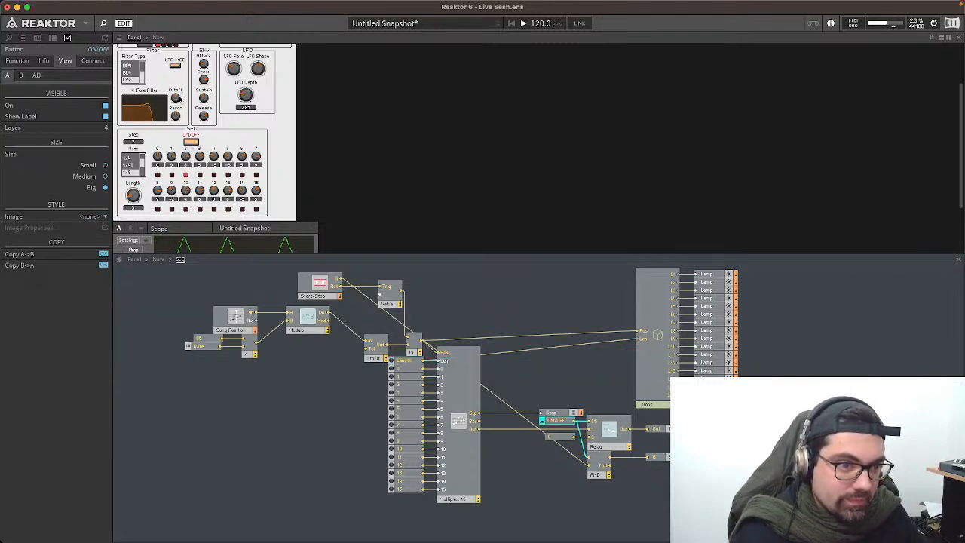
scroll(181, 169, "down", 1)
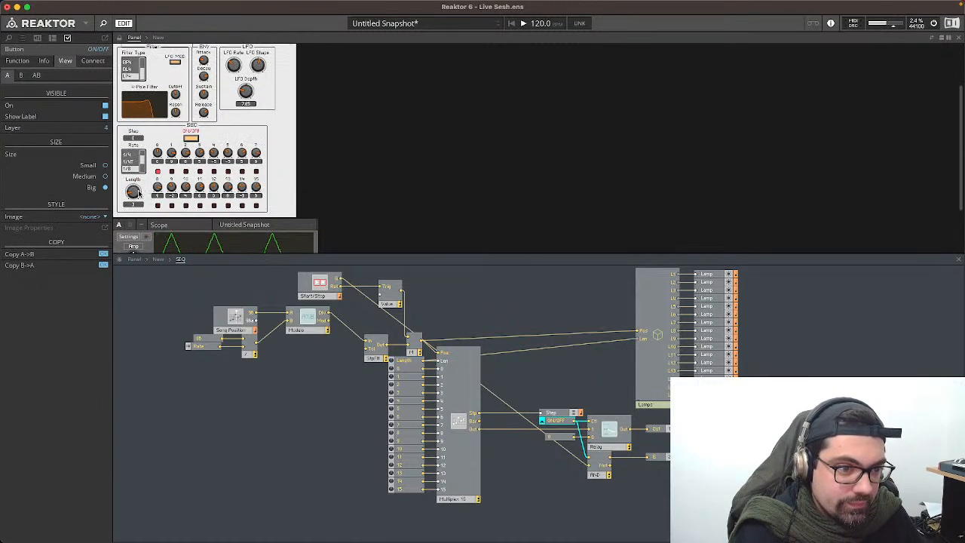
left_click(133, 190)
scroll(134, 181, "up", 1)
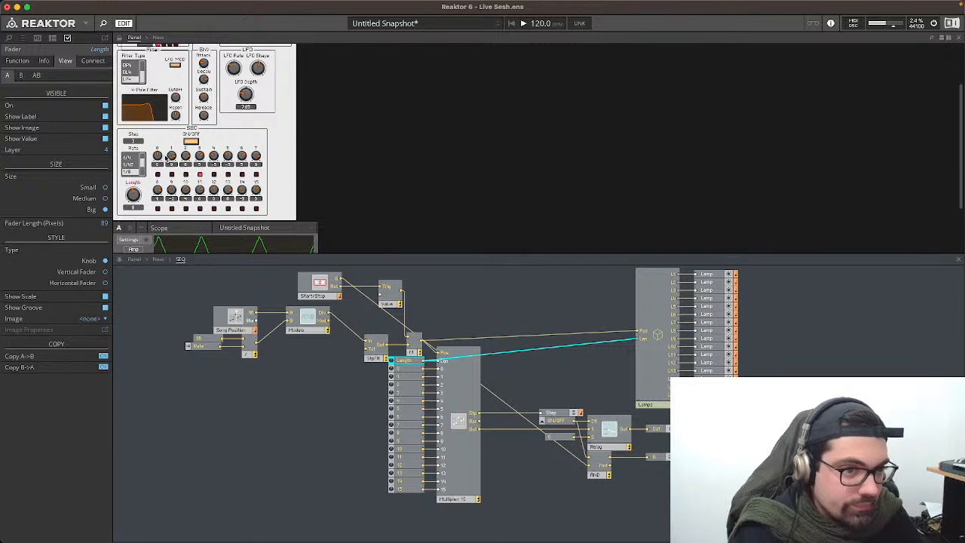
left_click(176, 65)
scroll(179, 83, "up", 5)
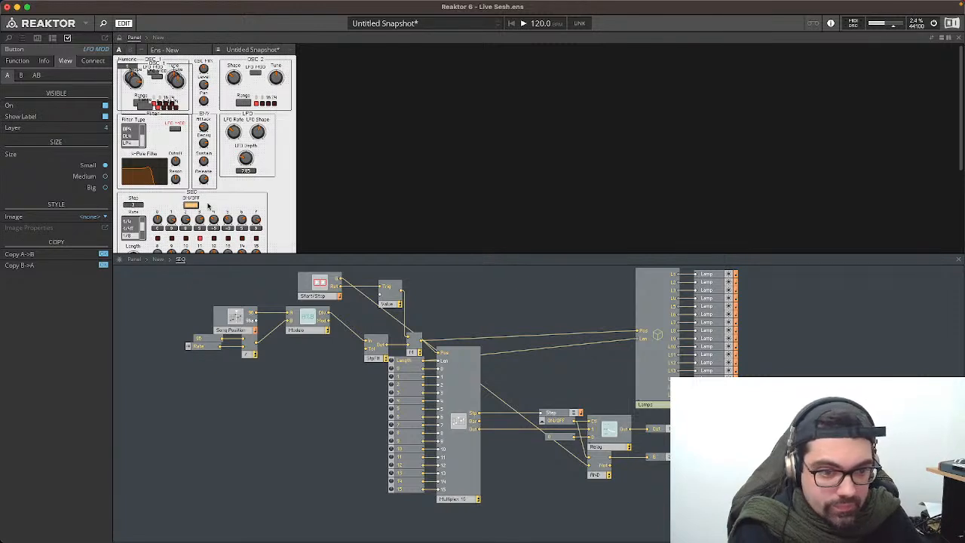
Step: Delete the unconnected duplicate OSC 1 macro and the Numeric meter from the instrument structure
left_click(159, 261)
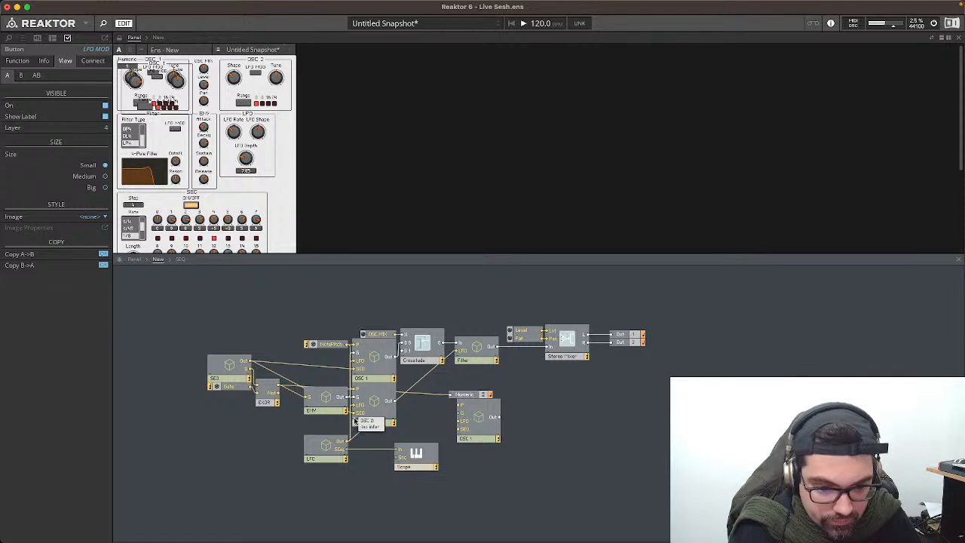
left_click(476, 417)
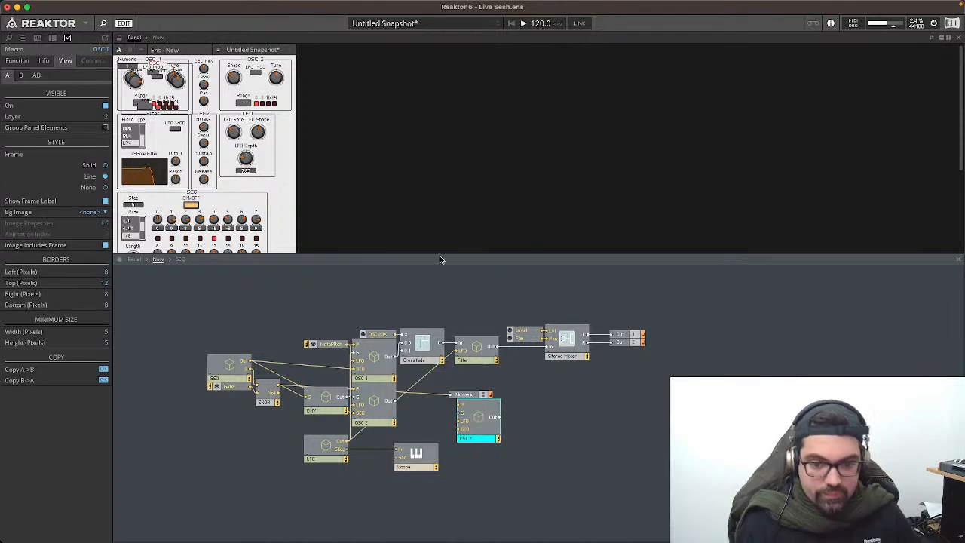
key("Delete")
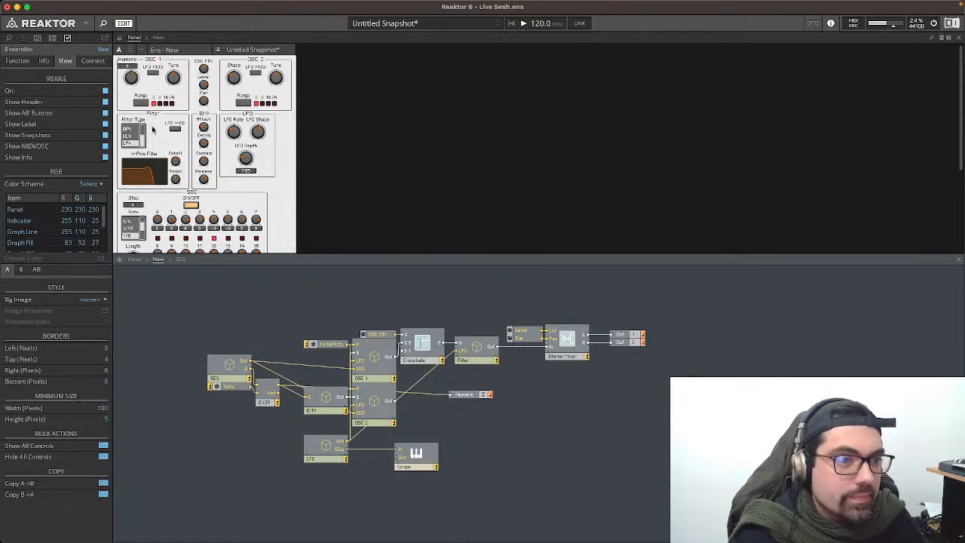
left_click(466, 396)
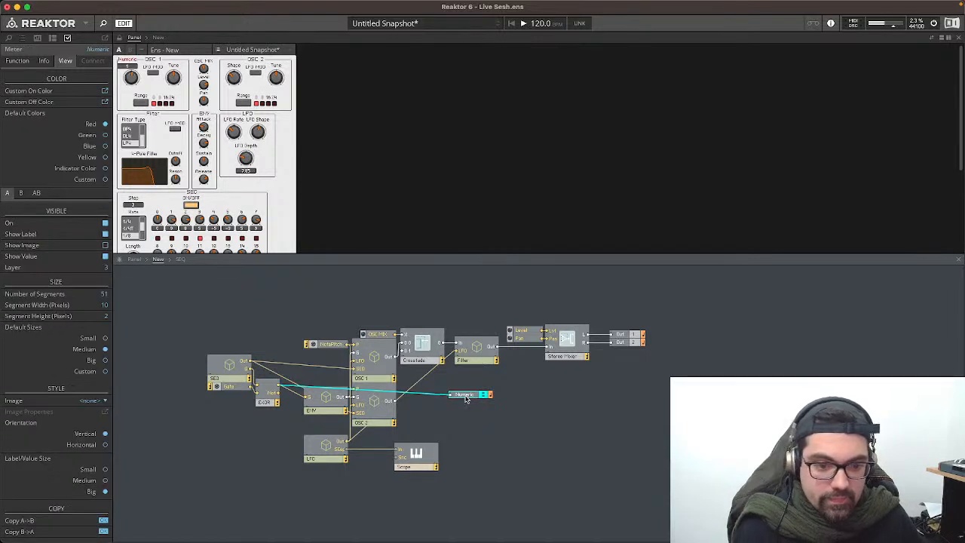
key("Delete")
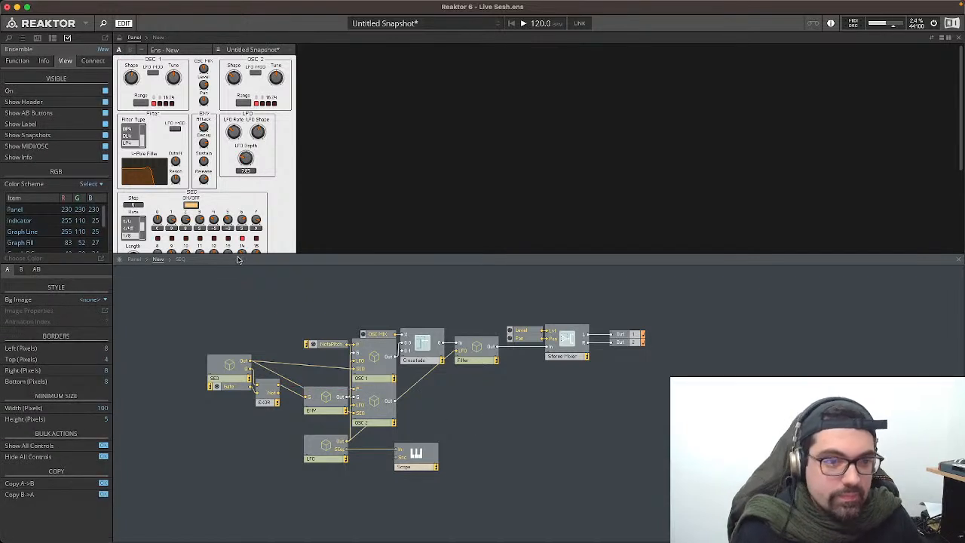
Step: Adjust the envelope Release and LFO Rate, and set the sequencer to a 1/16 Rate with a longer Length
left_click(205, 181)
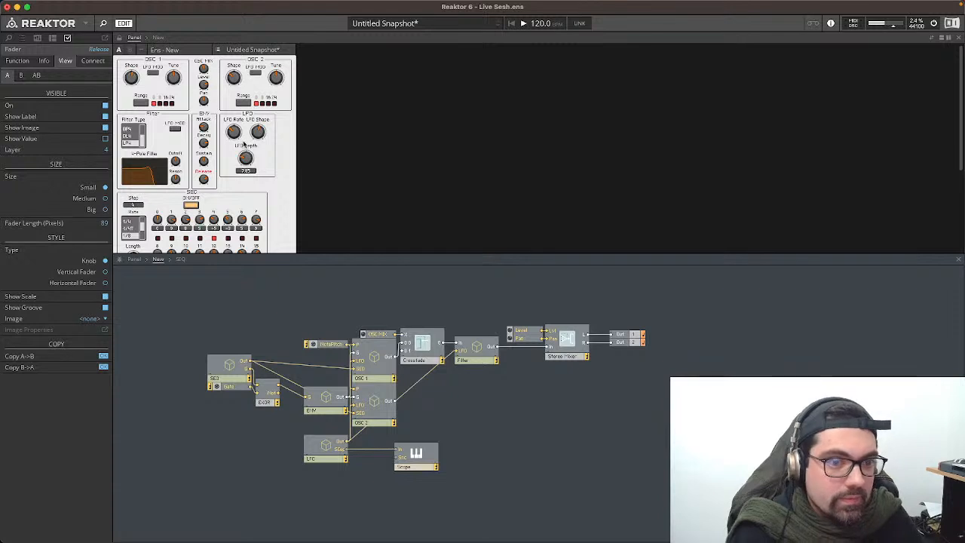
scroll(234, 129, "down", 3)
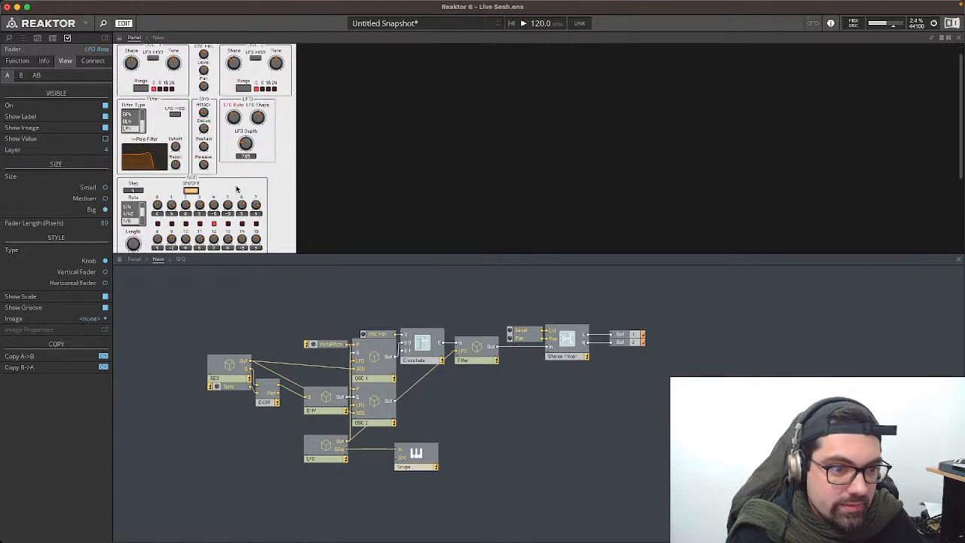
left_click(130, 157)
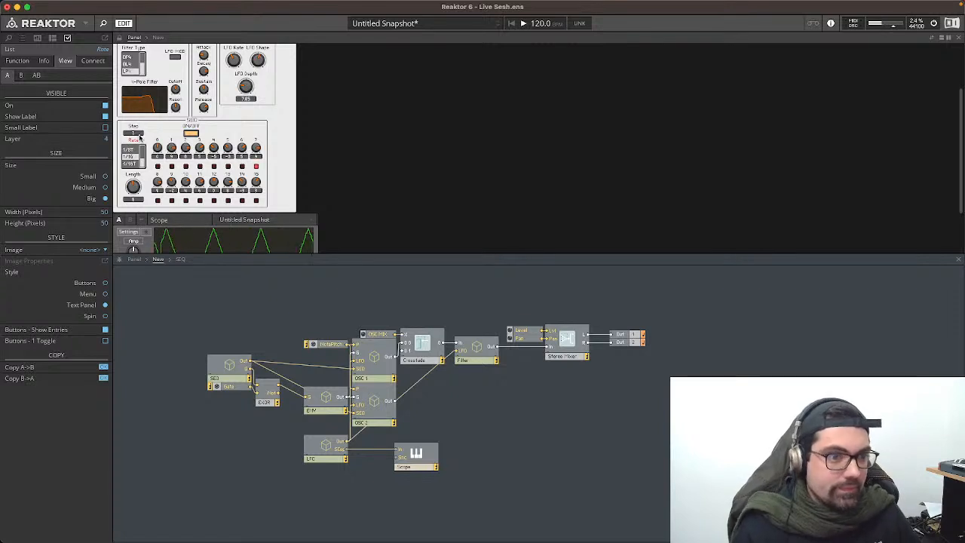
left_click(134, 181)
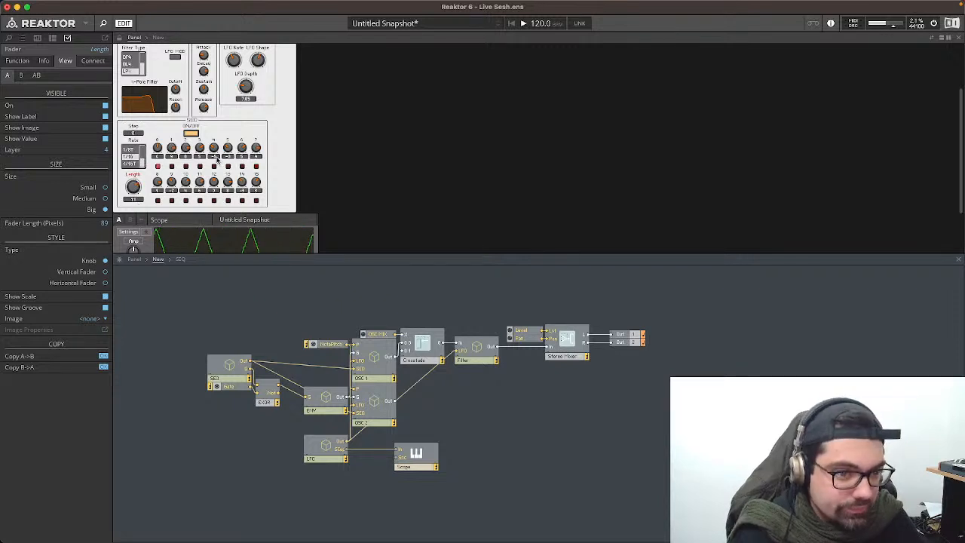
scroll(218, 162, "up", 3)
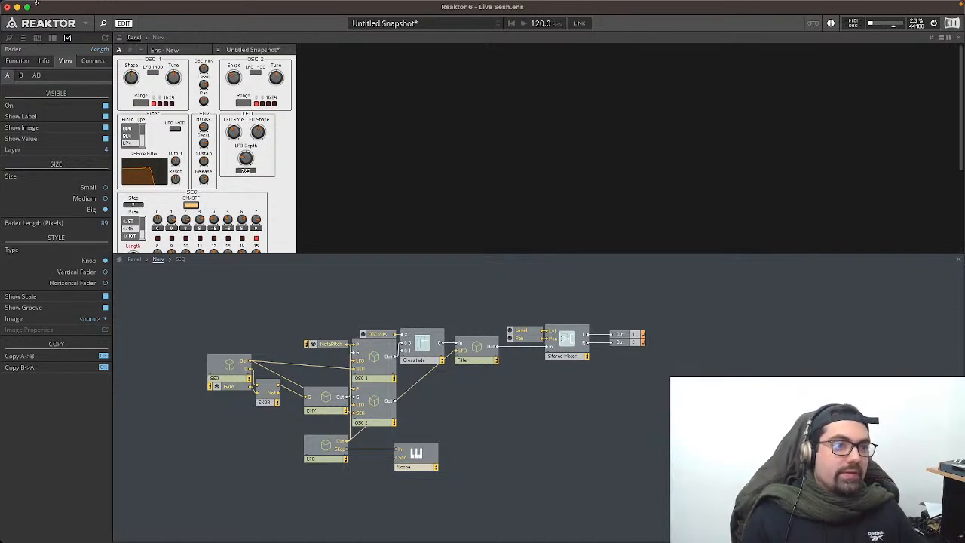
Step: Save the Live Sesh ensemble and quit Reaktor
mouse_move(36, 4)
left_click(73, 1)
left_click(88, 71)
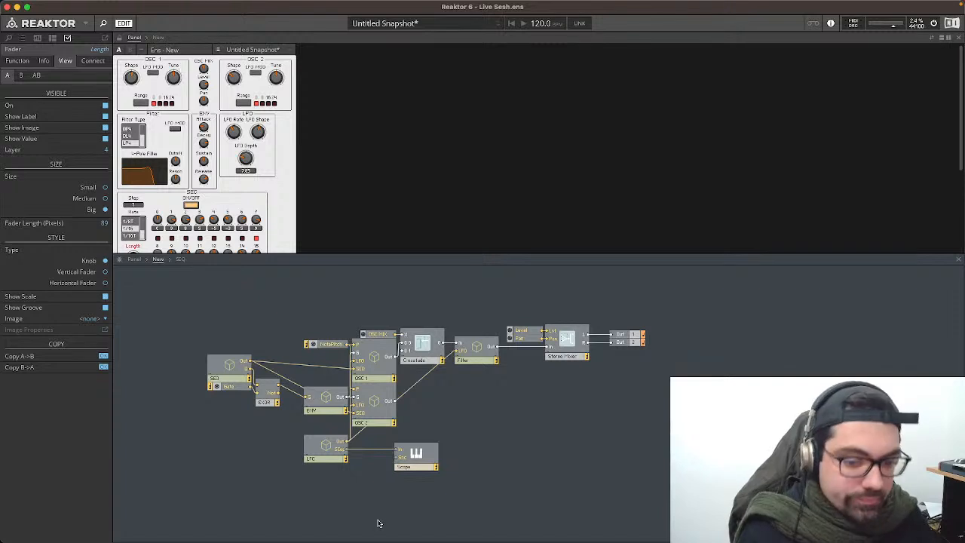
mouse_move(129, 2)
left_click(47, 5)
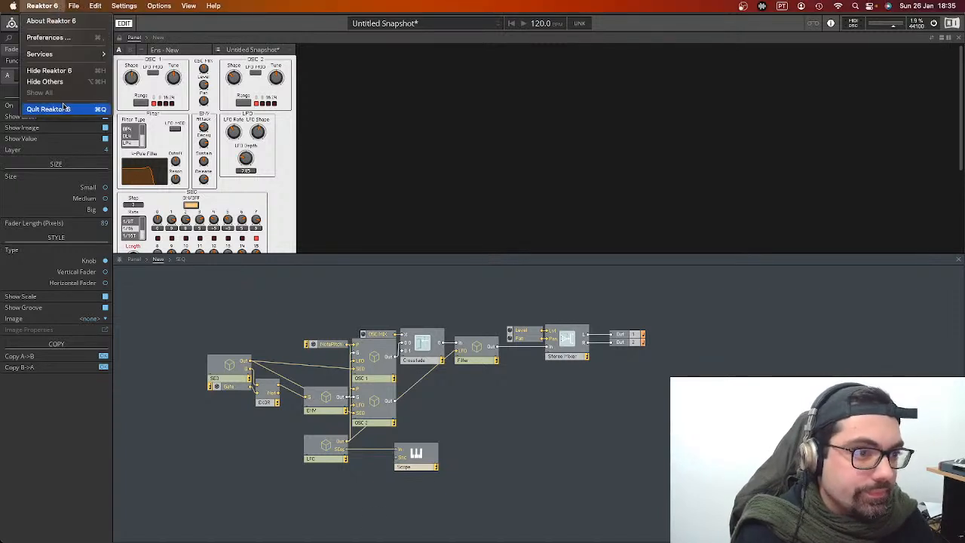
left_click(65, 106)
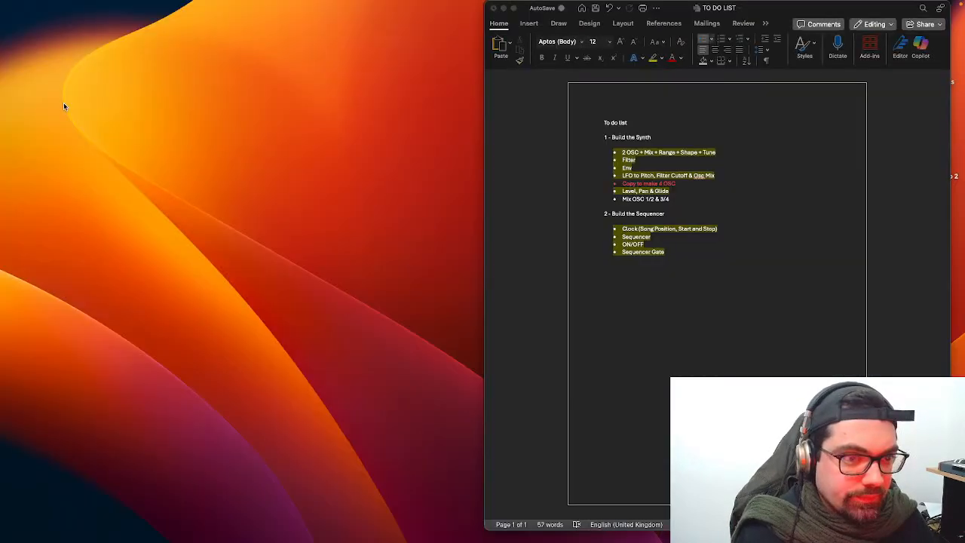
Step: Switch to Ableton Live, show the Arrangement View and select the second MIDI track
mouse_move(445, 537)
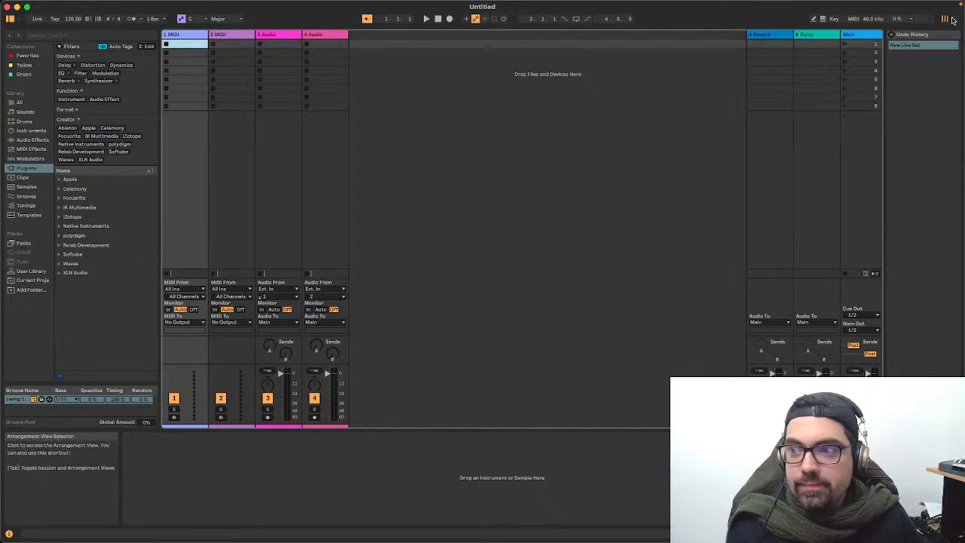
left_click(952, 21)
left_click(754, 132)
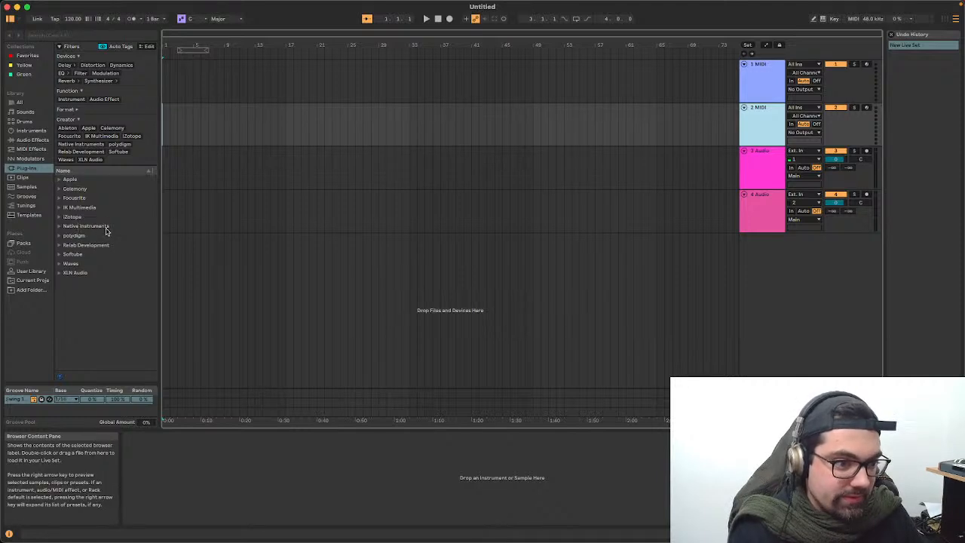
Step: Load the Reaktor 6 plug-in from the Native Instruments folder onto the selected MIDI track
left_click(60, 227)
scroll(100, 245, "down", 5)
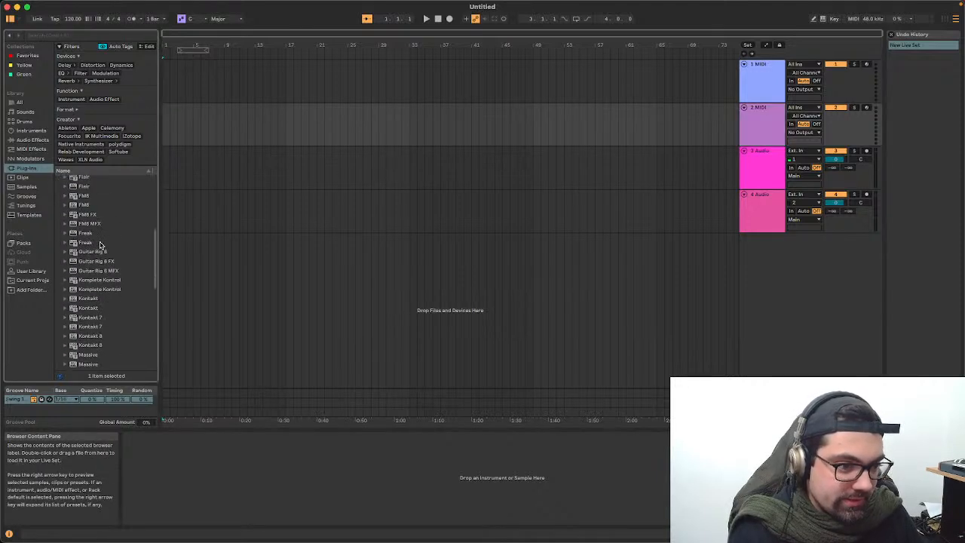
scroll(100, 246, "down", 5)
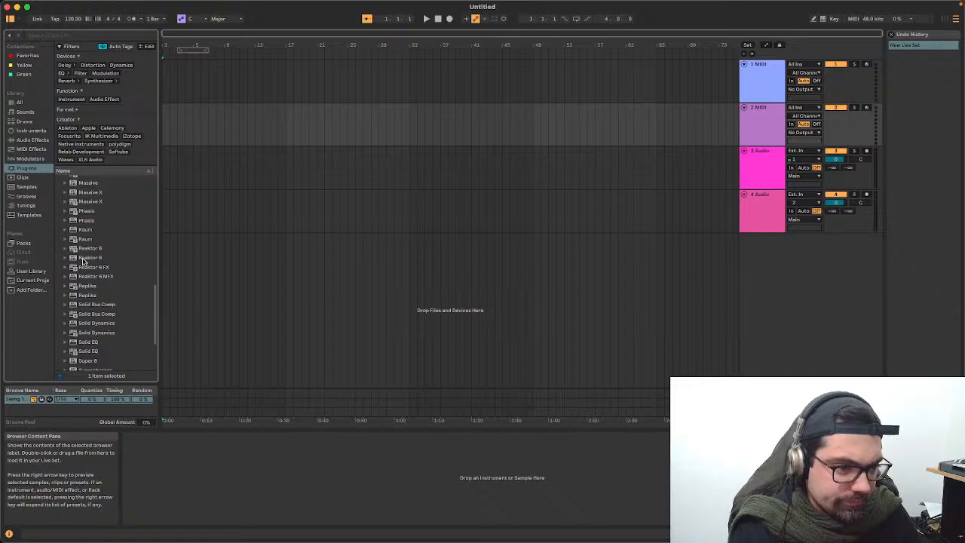
left_click(83, 258)
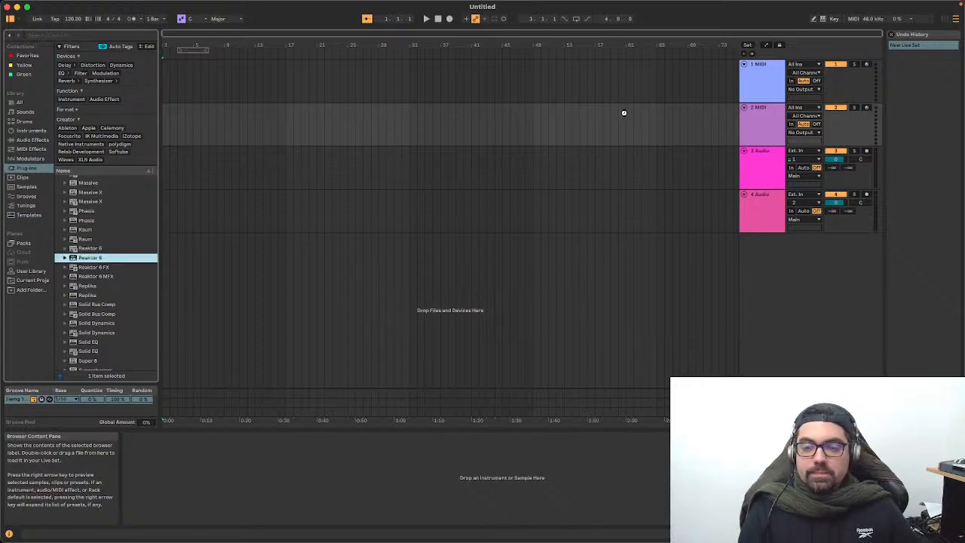
key("Return")
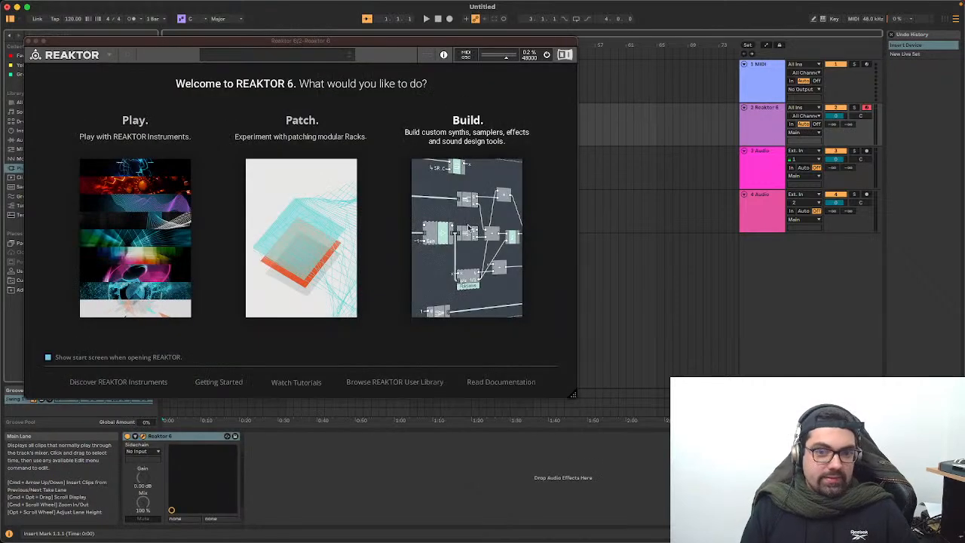
Step: Open the saved synth ensemble in the plug-in and set the Reaktor track's MIDI input to the Arturia Mini keyboard
left_click(469, 225)
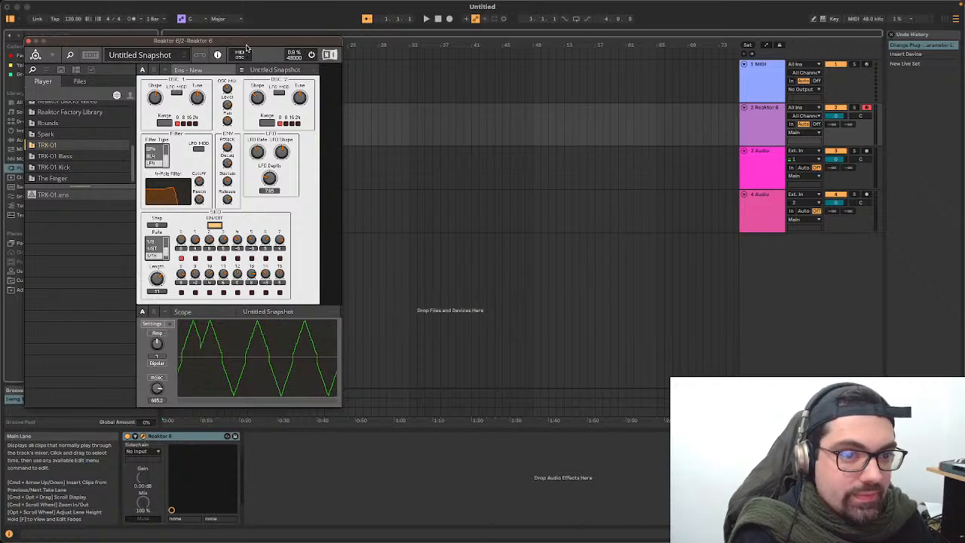
left_click_drag(247, 46, 469, 26)
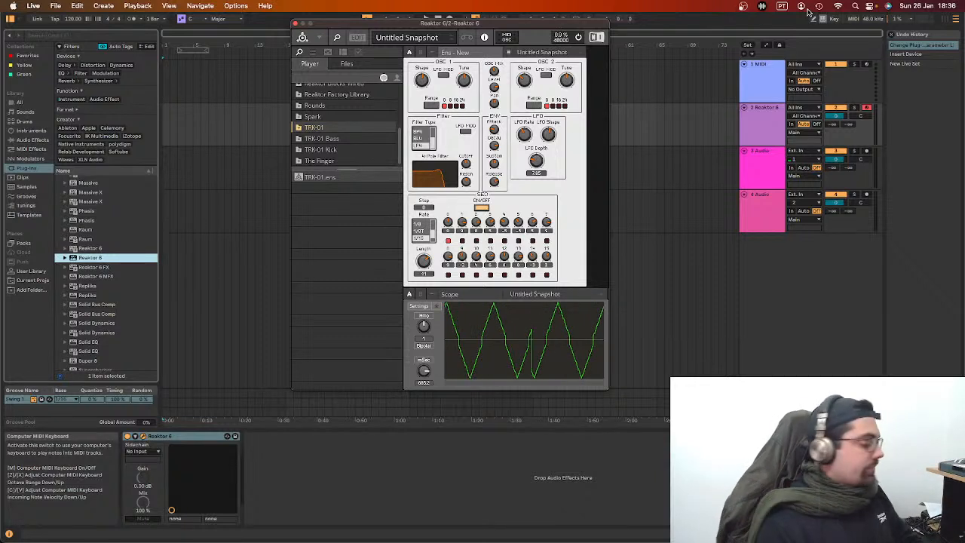
left_click(798, 108)
left_click(821, 122)
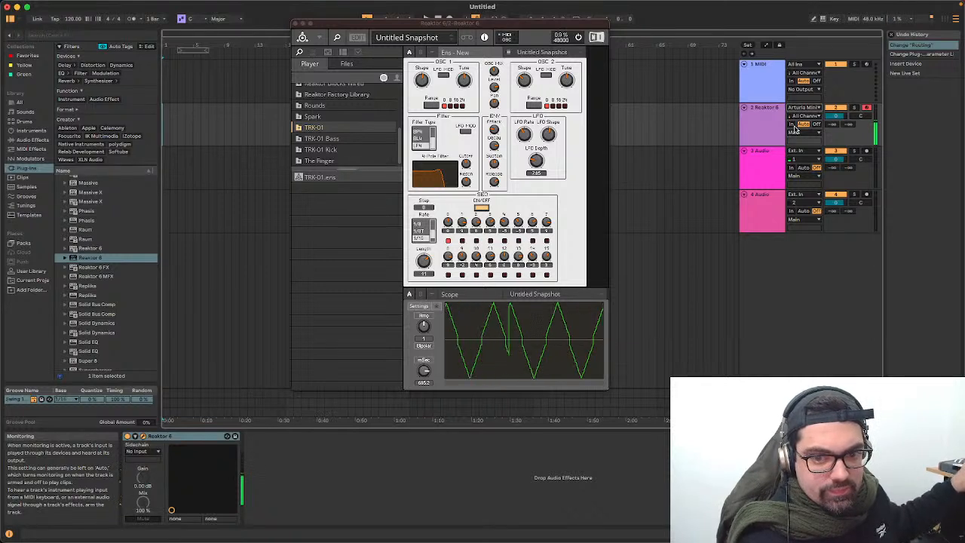
Step: Switch the sequencer off, start Live's playback, and switch the sequencer back on to test its sync
left_click(481, 209)
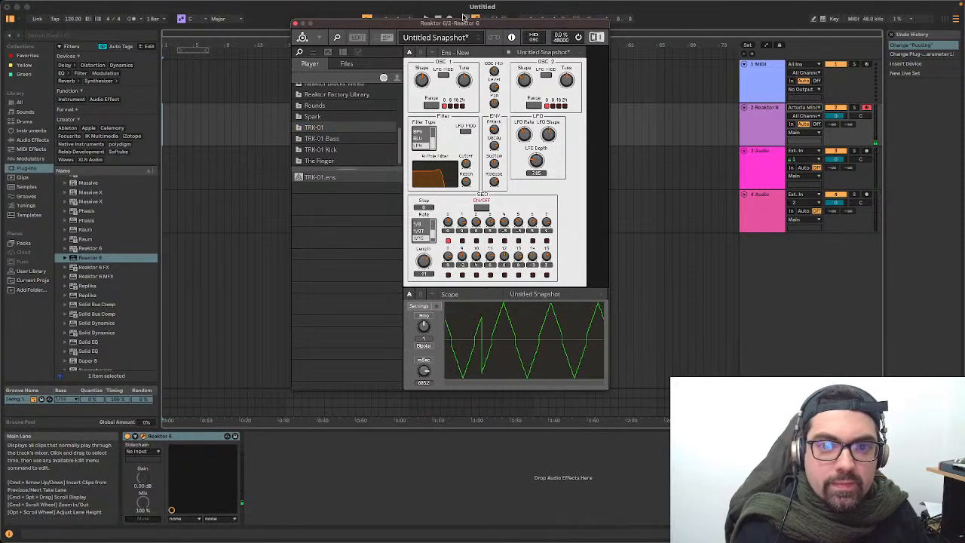
left_click(439, 19)
key("space")
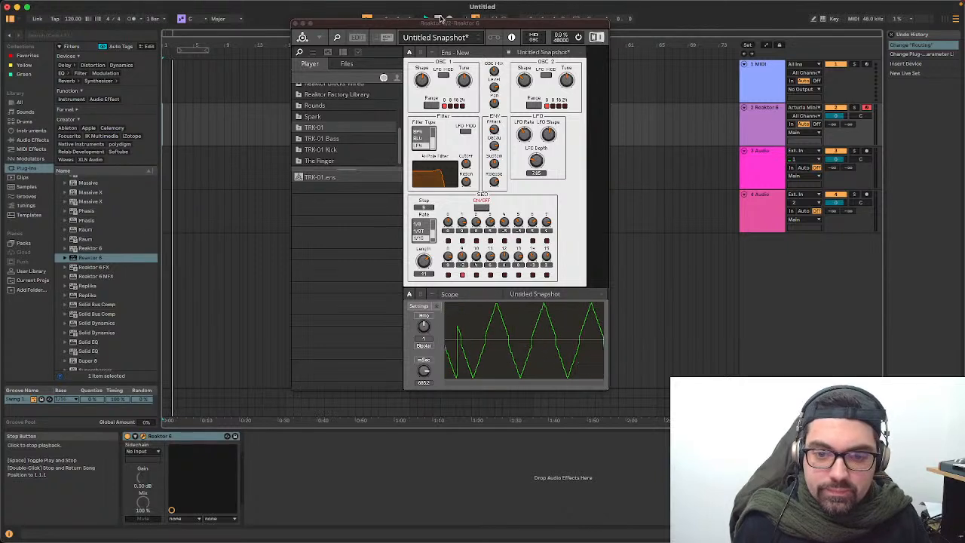
left_click(478, 210)
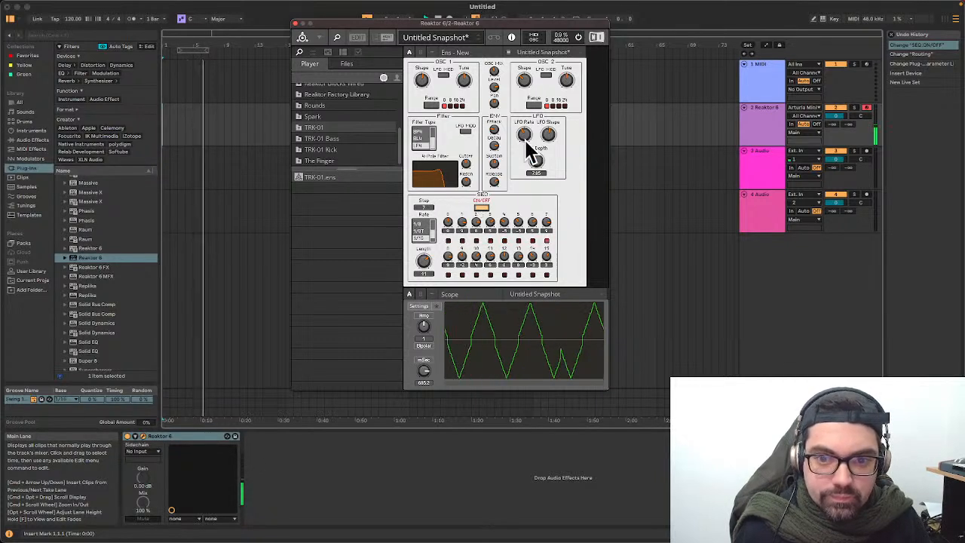
Step: Raise the filter Cutoff with LFO MOD on, and adjust the LFO Shape and set LFO Depth to 1
left_click_drag(471, 168, 469, 153)
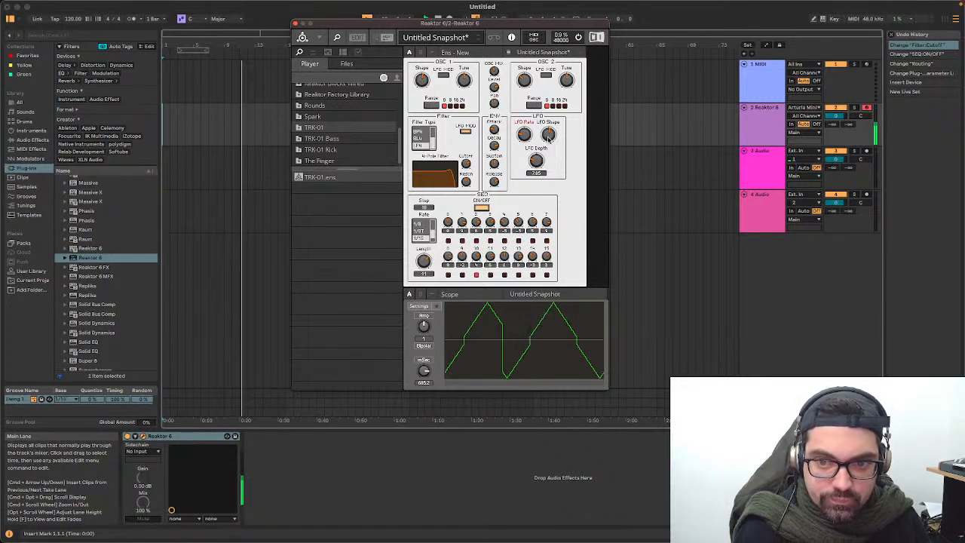
mouse_move(549, 133)
left_mouse_down()
mouse_move(548, 161)
mouse_move(537, 121)
left_mouse_up()
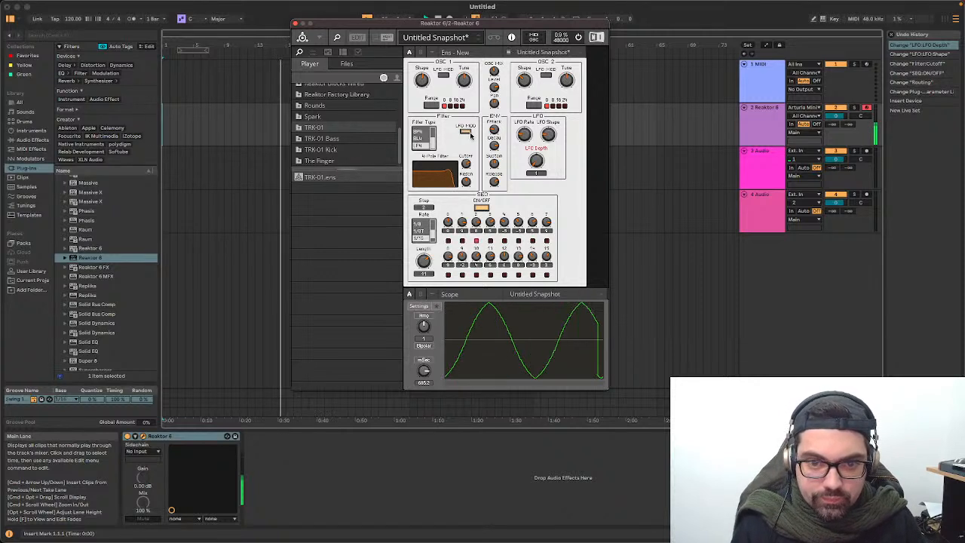
left_click(470, 135)
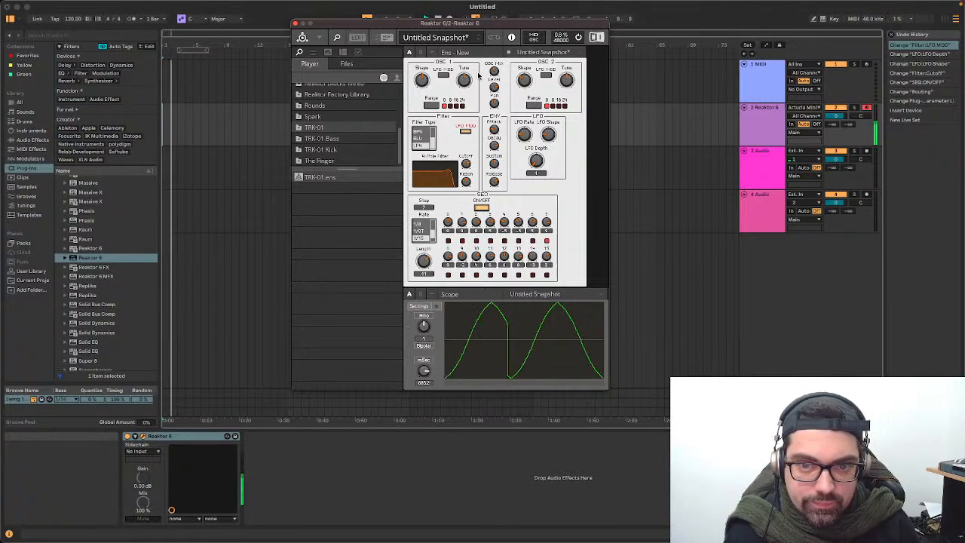
Step: Adjust the OSC Mix, the LFO Shape and Depth, and OSC 1's Shape and Tune during playback
left_click_drag(494, 70, 499, 121)
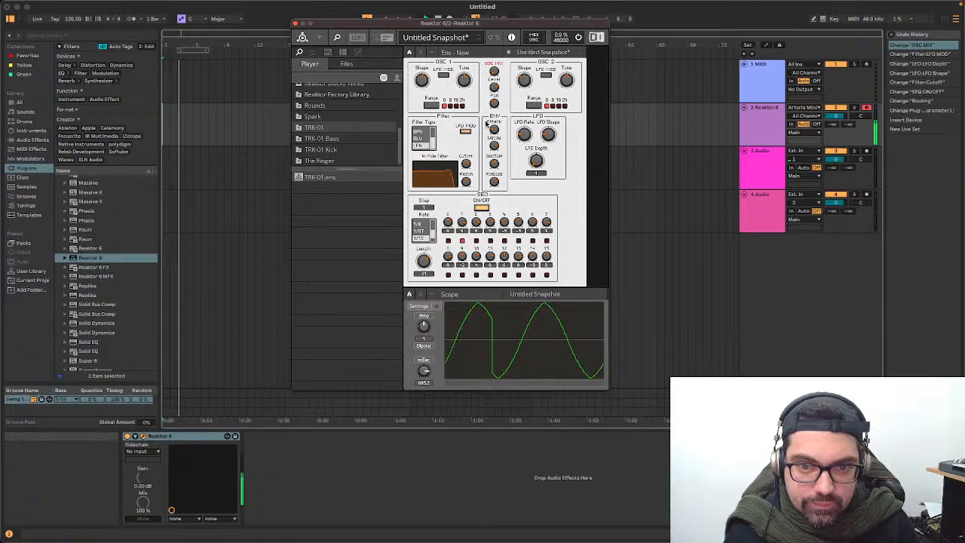
left_click_drag(547, 134, 536, 144)
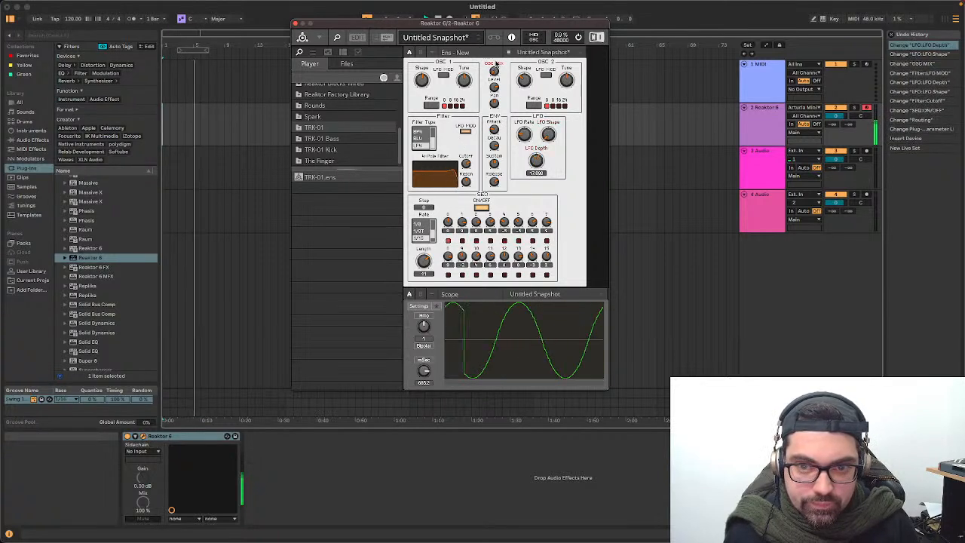
left_click_drag(493, 70, 492, 67)
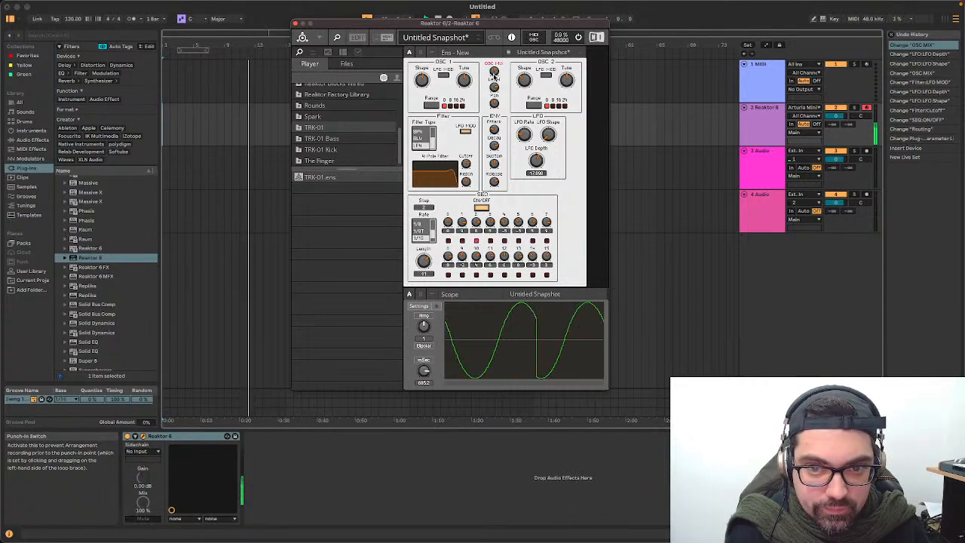
left_click_drag(422, 81, 418, 104)
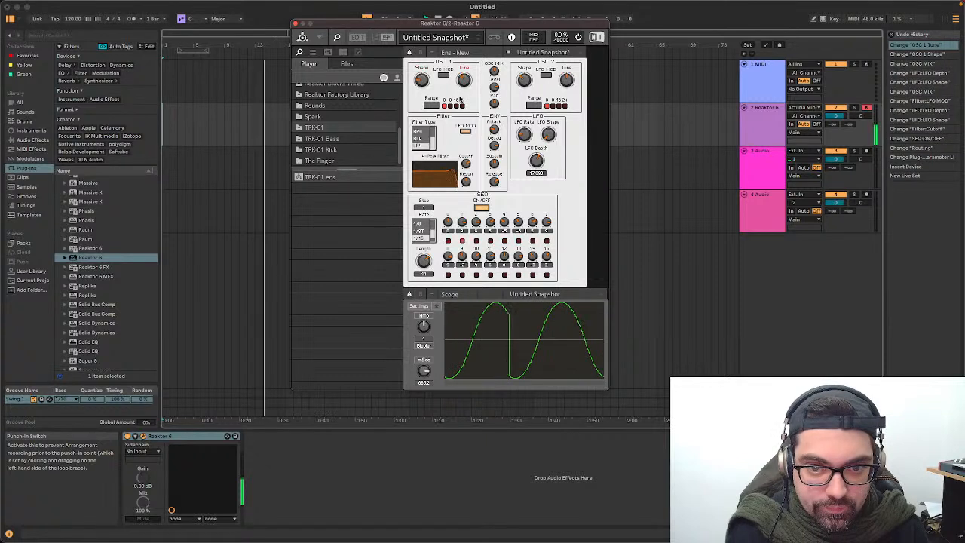
left_click_drag(463, 85, 460, 95)
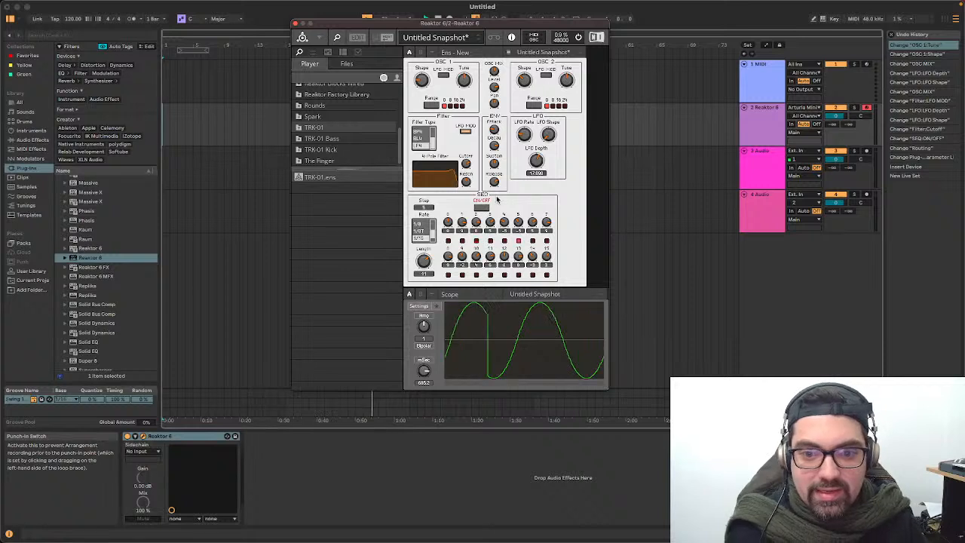
Step: Close the plug-in window and quit Live without saving the set
left_click(296, 24)
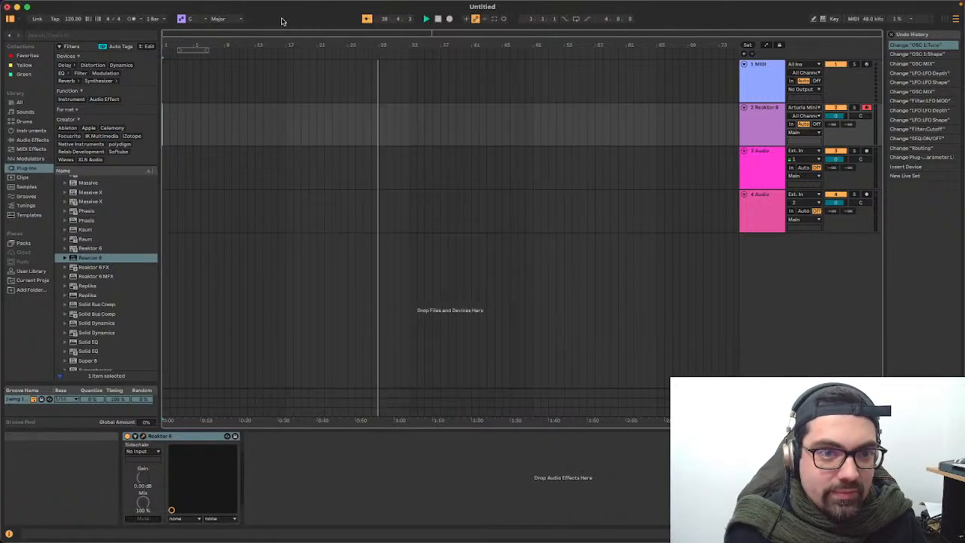
left_click(33, 6)
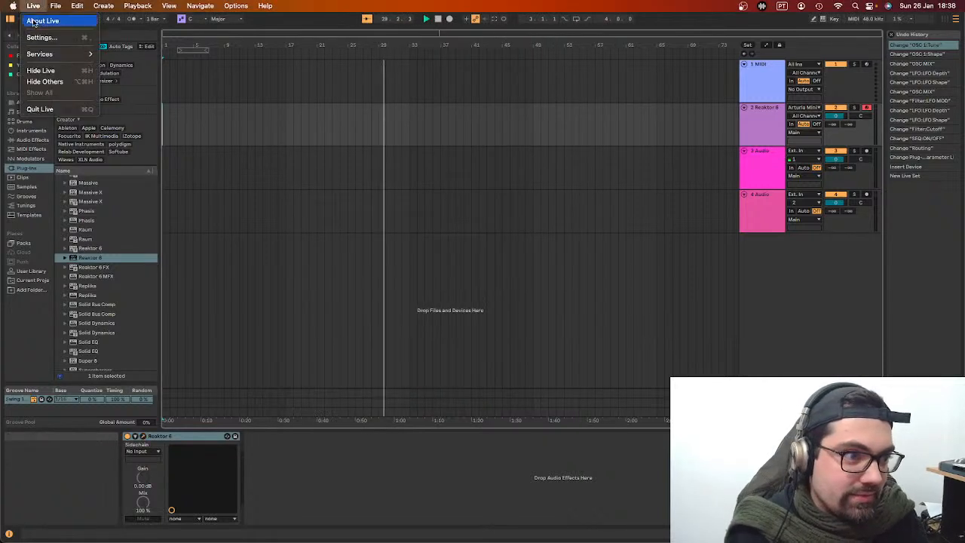
left_click(60, 108)
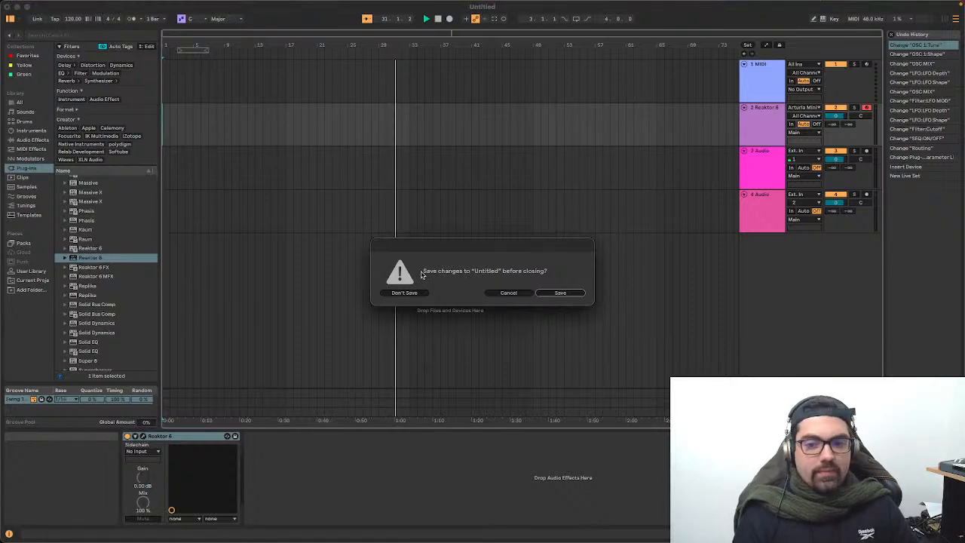
left_click(400, 292)
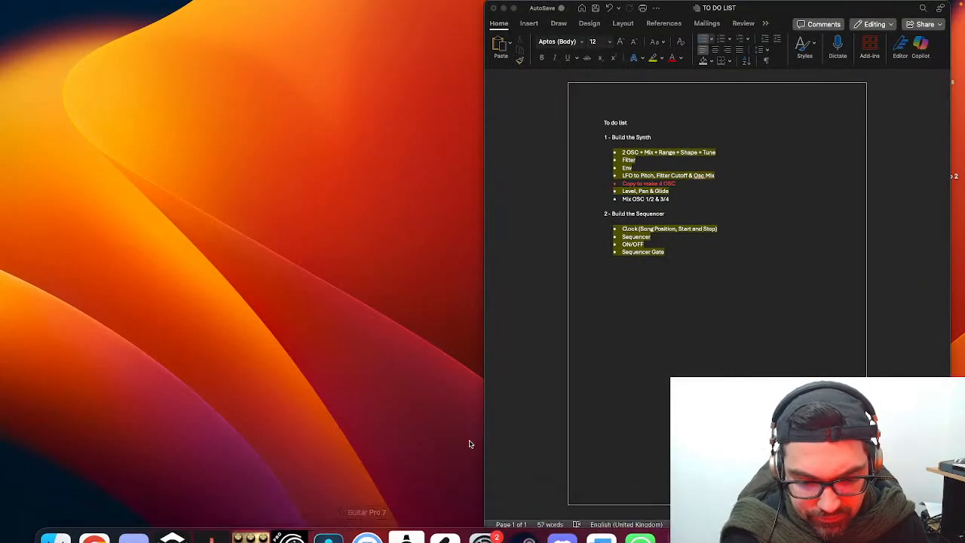
Step: Launch standalone Reaktor 6 in Build mode and reopen the recent Live Sesh ensemble
mouse_move(414, 541)
left_click(406, 518)
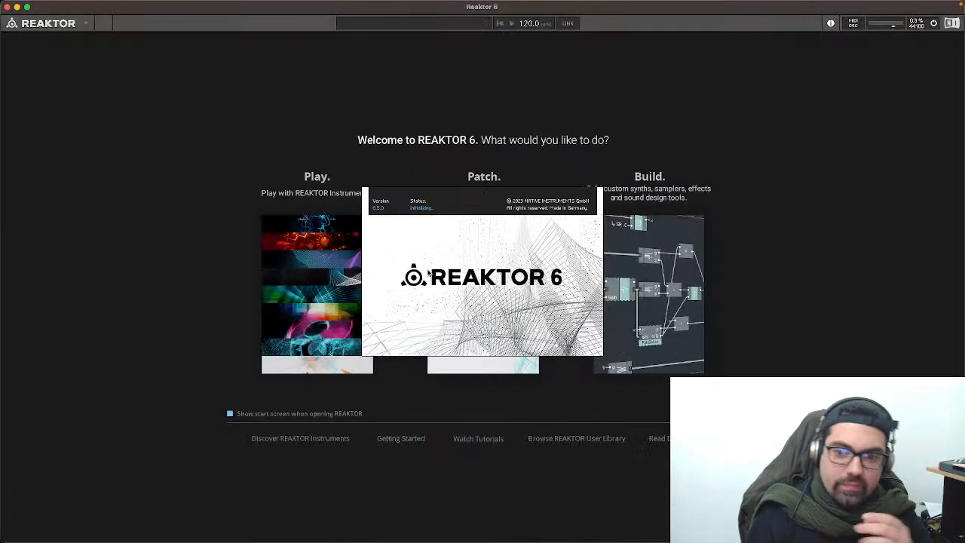
left_click(617, 275)
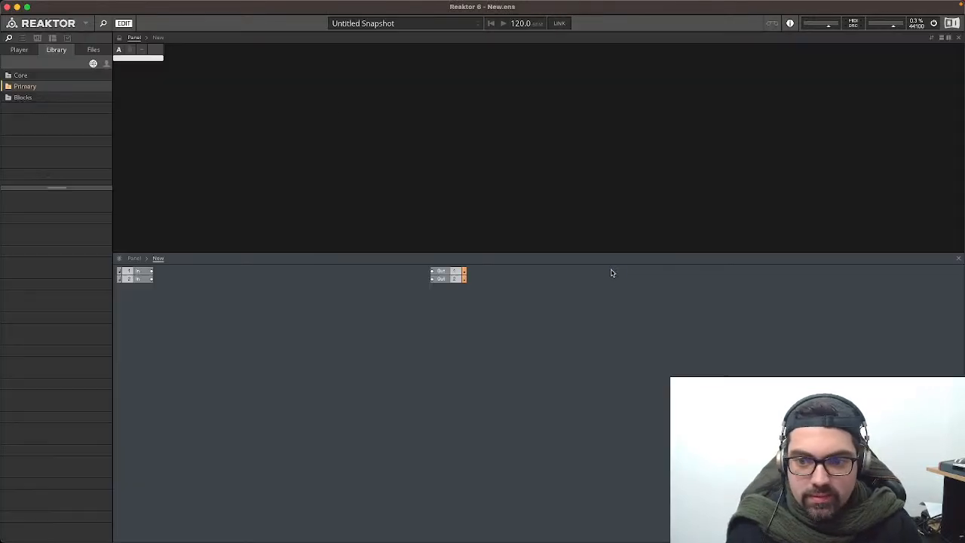
left_click(73, 5)
mouse_move(98, 54)
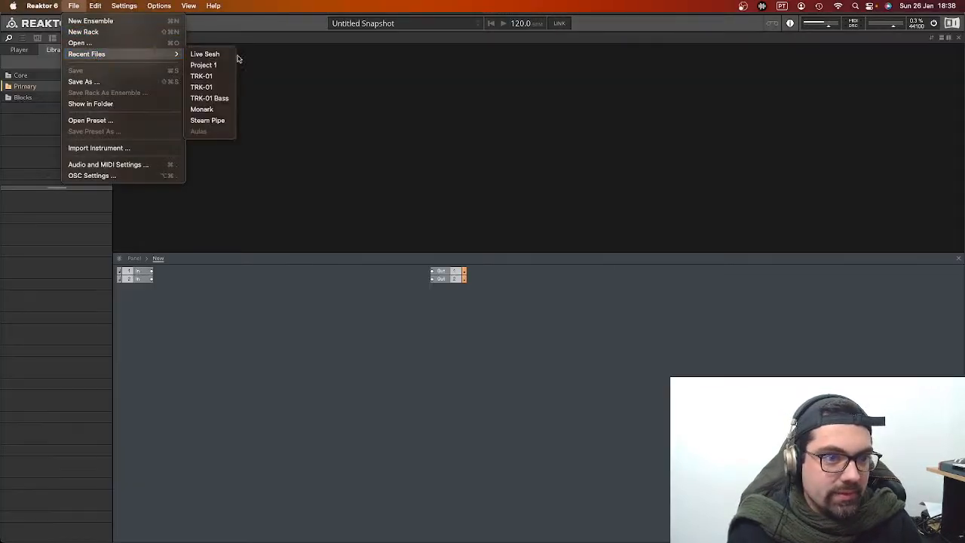
left_click(230, 56)
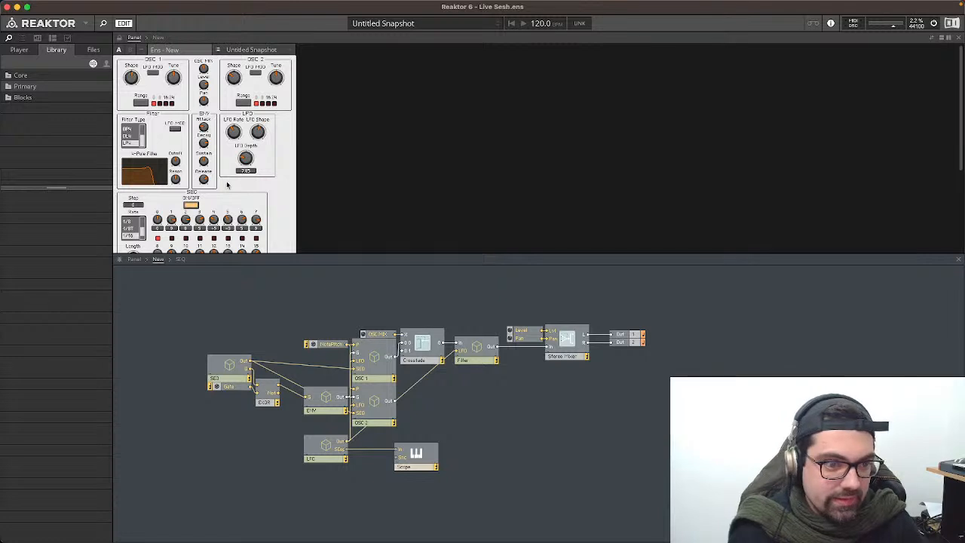
Step: Move the Scope panel from below the synth panel to beside it
scroll(336, 158, "down", 5)
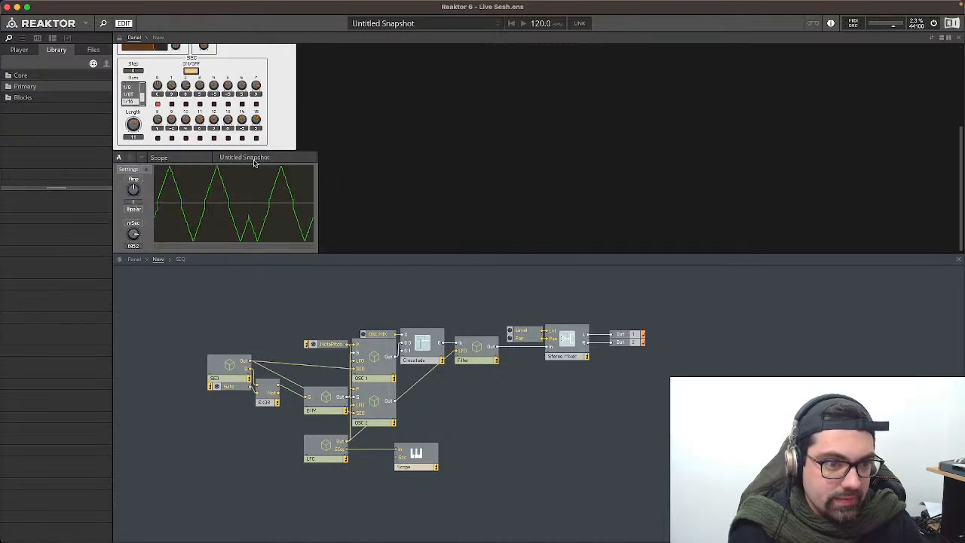
left_click_drag(255, 162, 377, 86)
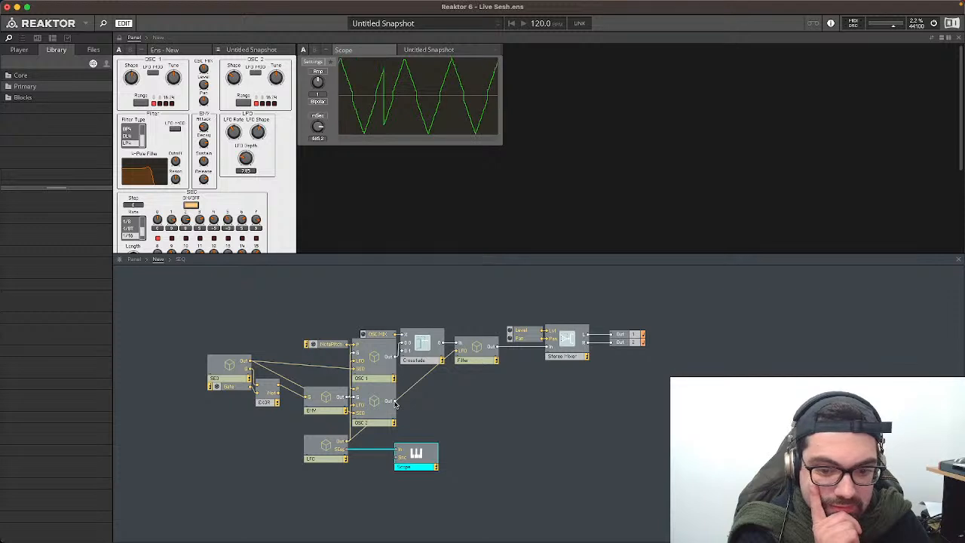
left_click(435, 412)
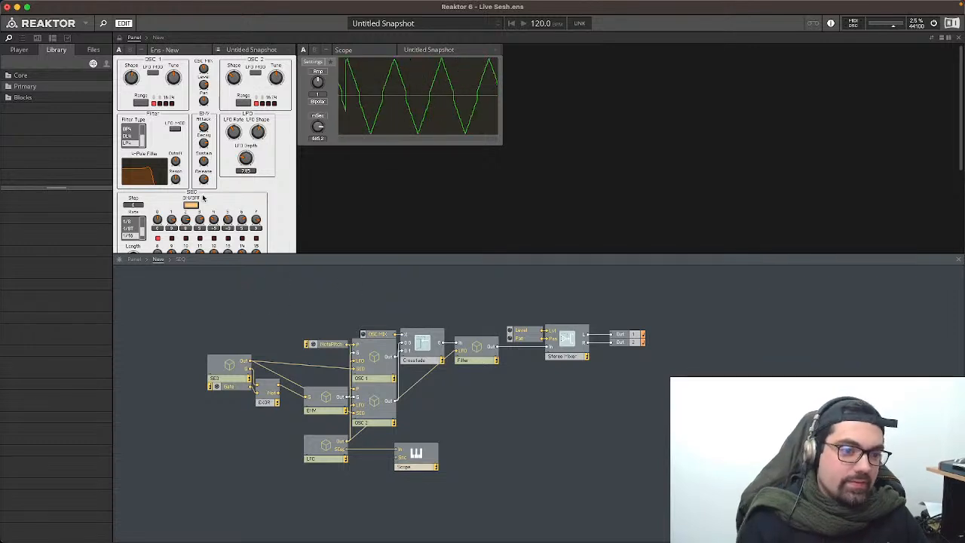
Step: Switch the sequencer off during playback and move the SEQ, Gate and EXOR modules closer to the ENV macro
key("space")
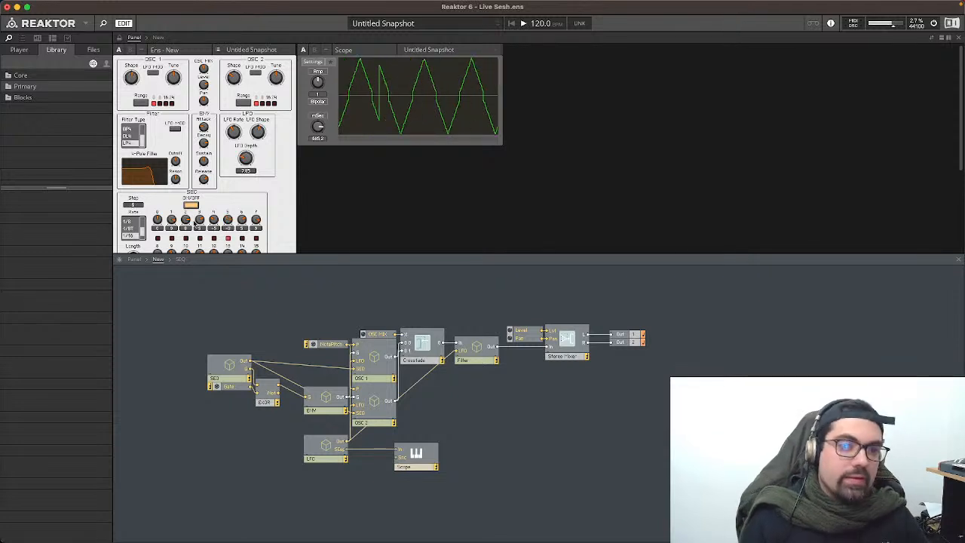
left_click(192, 204)
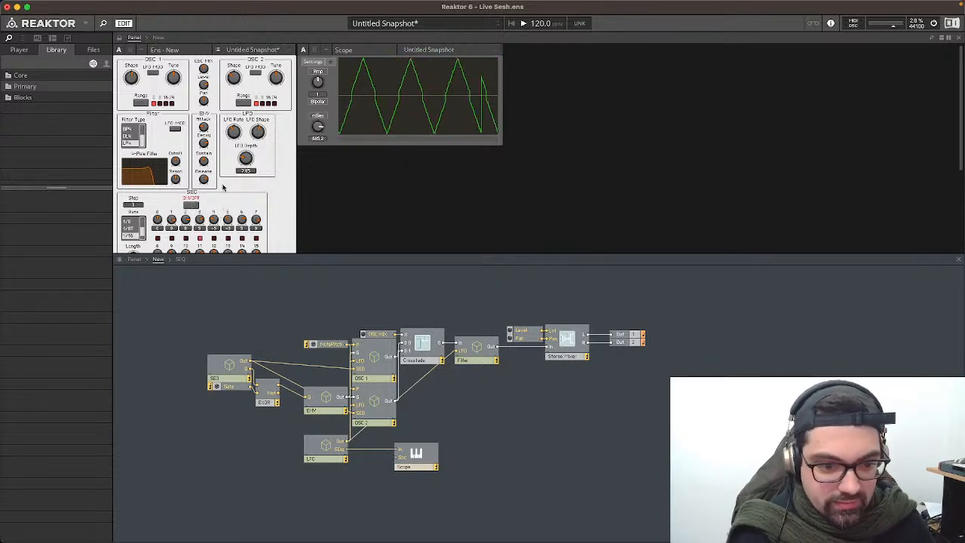
left_click_drag(205, 334, 289, 412)
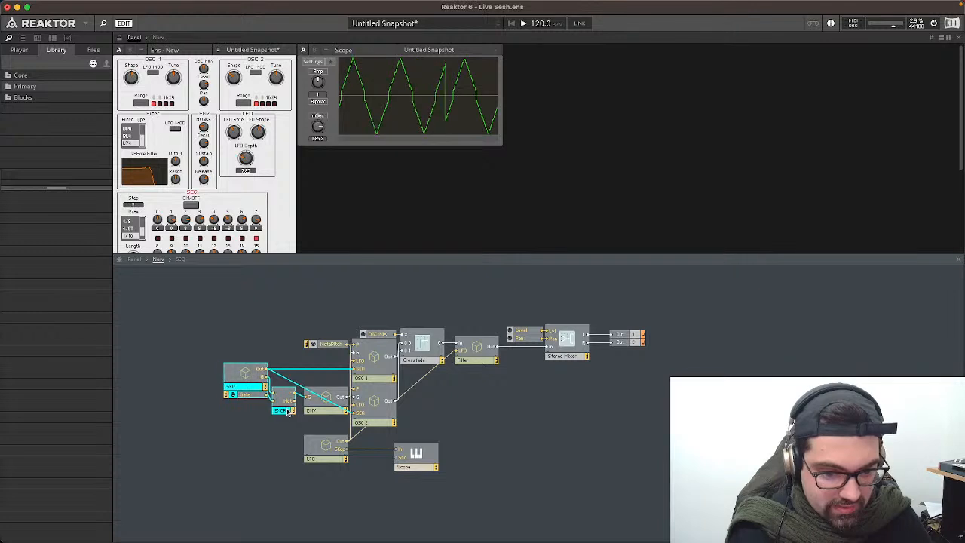
left_click(194, 377)
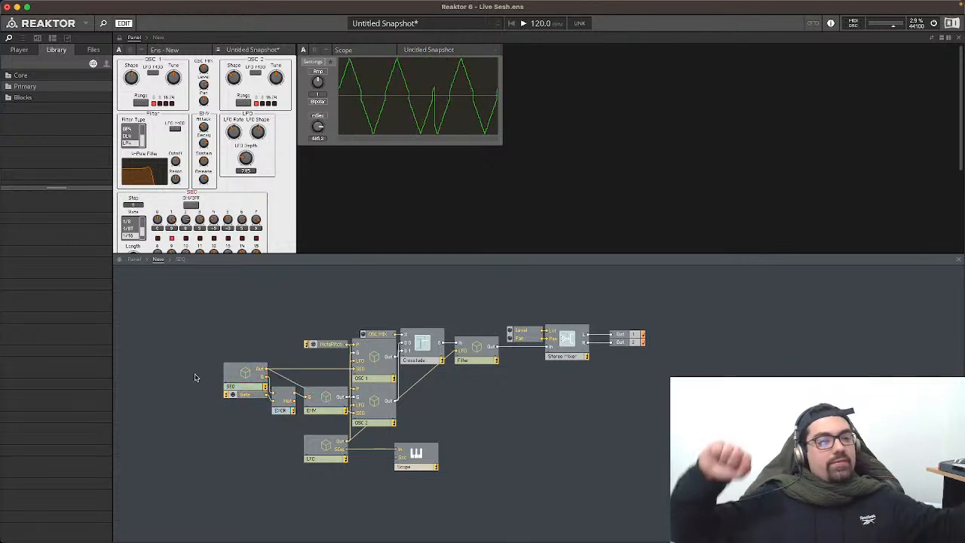